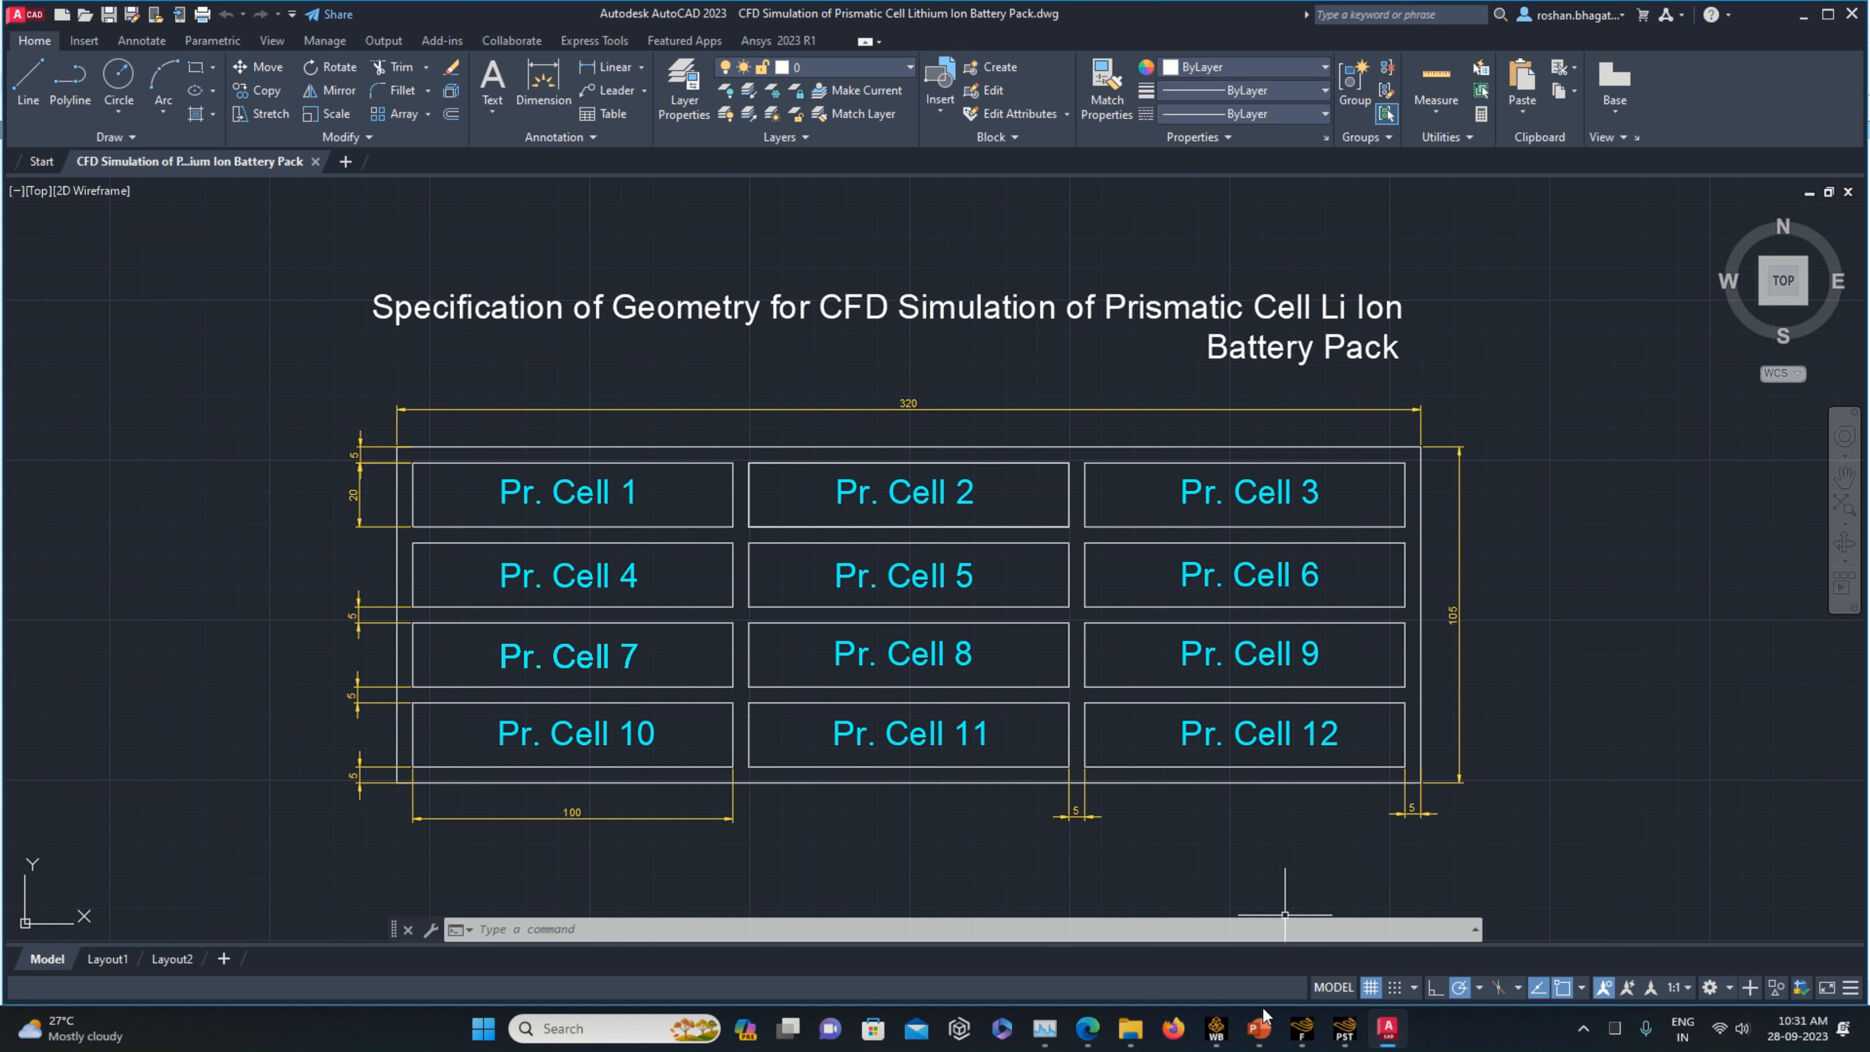
- Switch to Workbench, open the standalone Geometry component as a new DesignModeler geometry, and set the length unit to millimetres
left_click(1217, 1029)
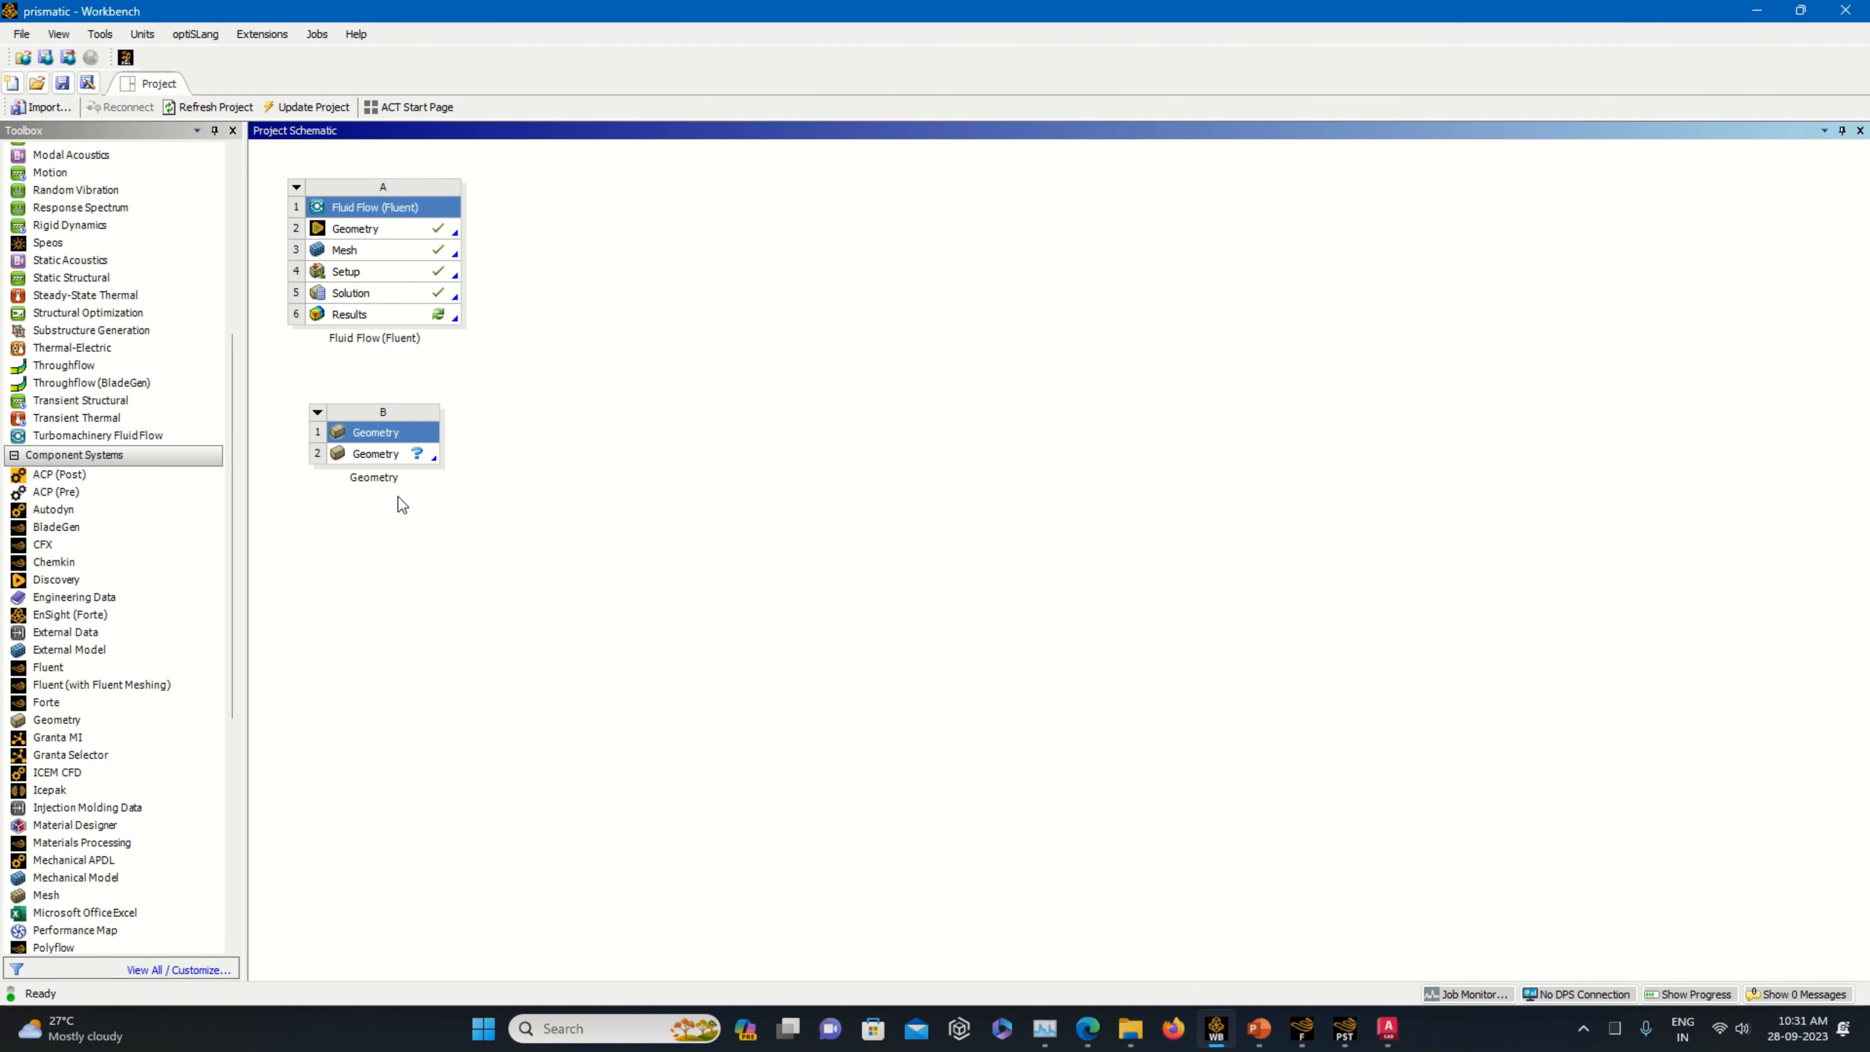
left_click(416, 453)
right_click(417, 453)
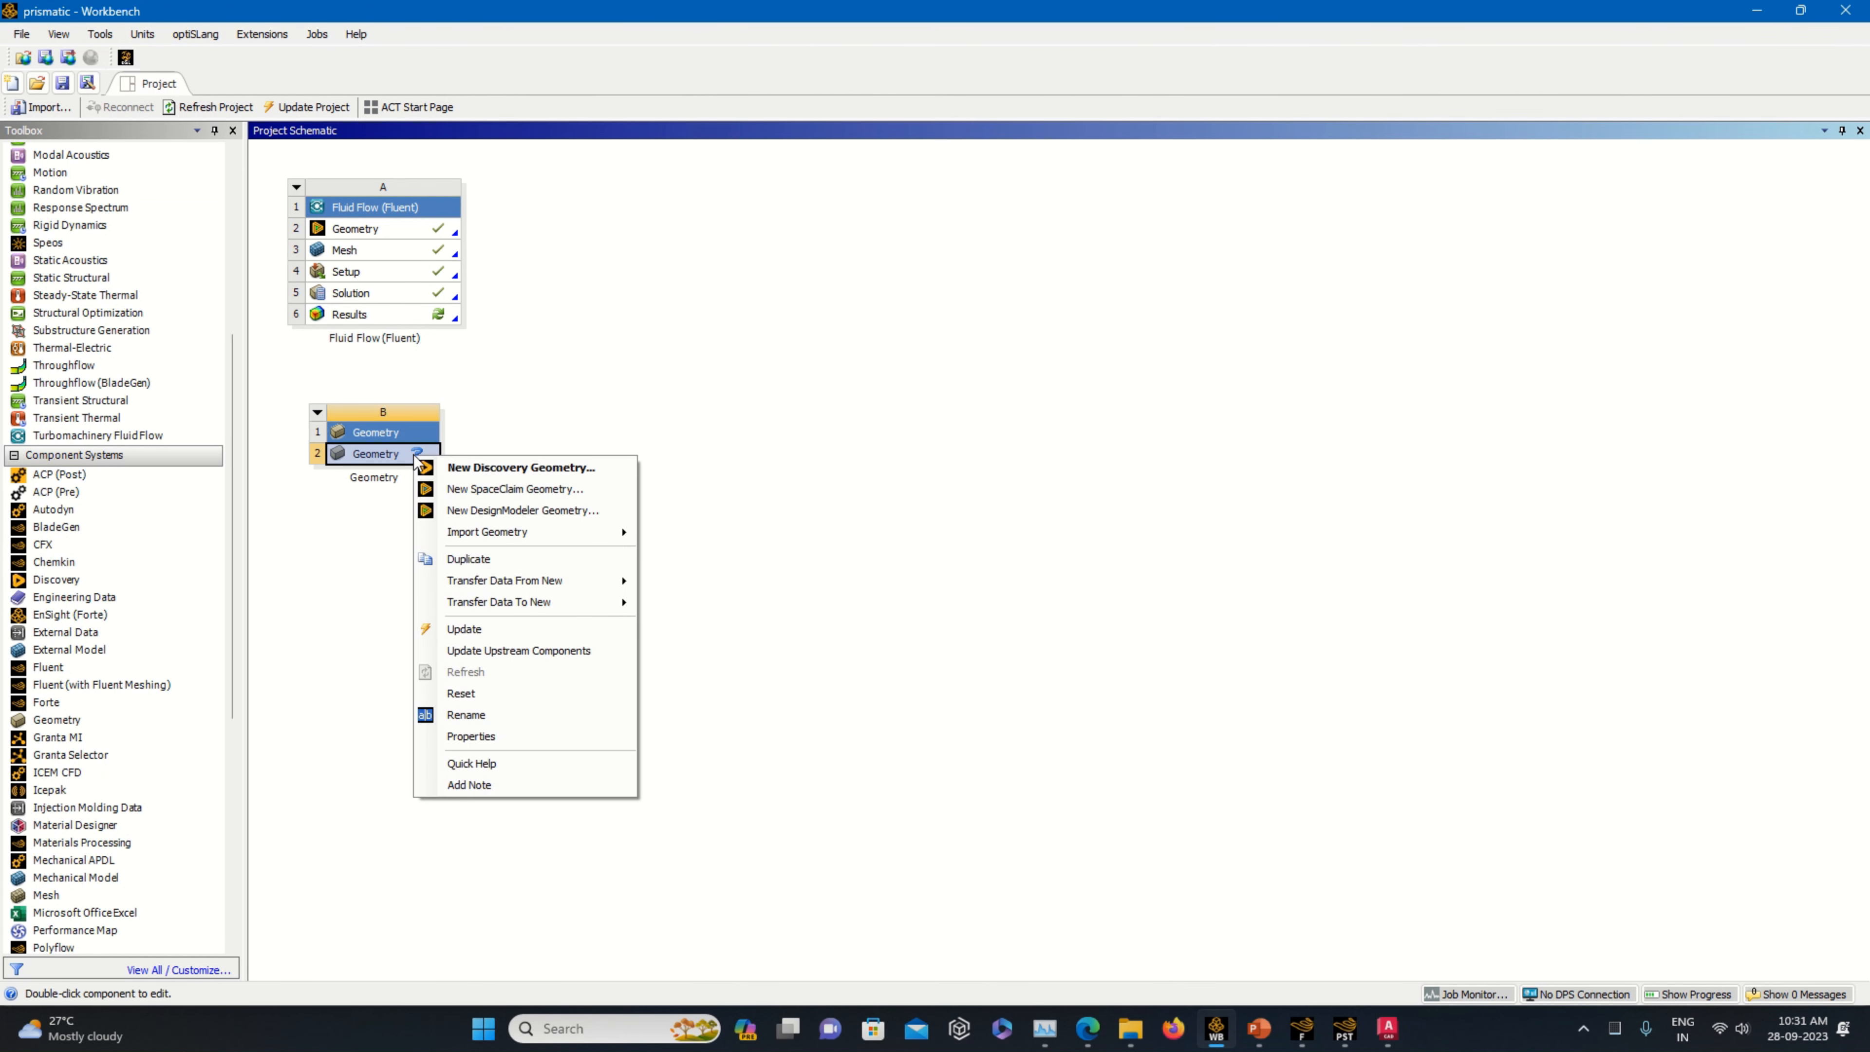
left_click(532, 510)
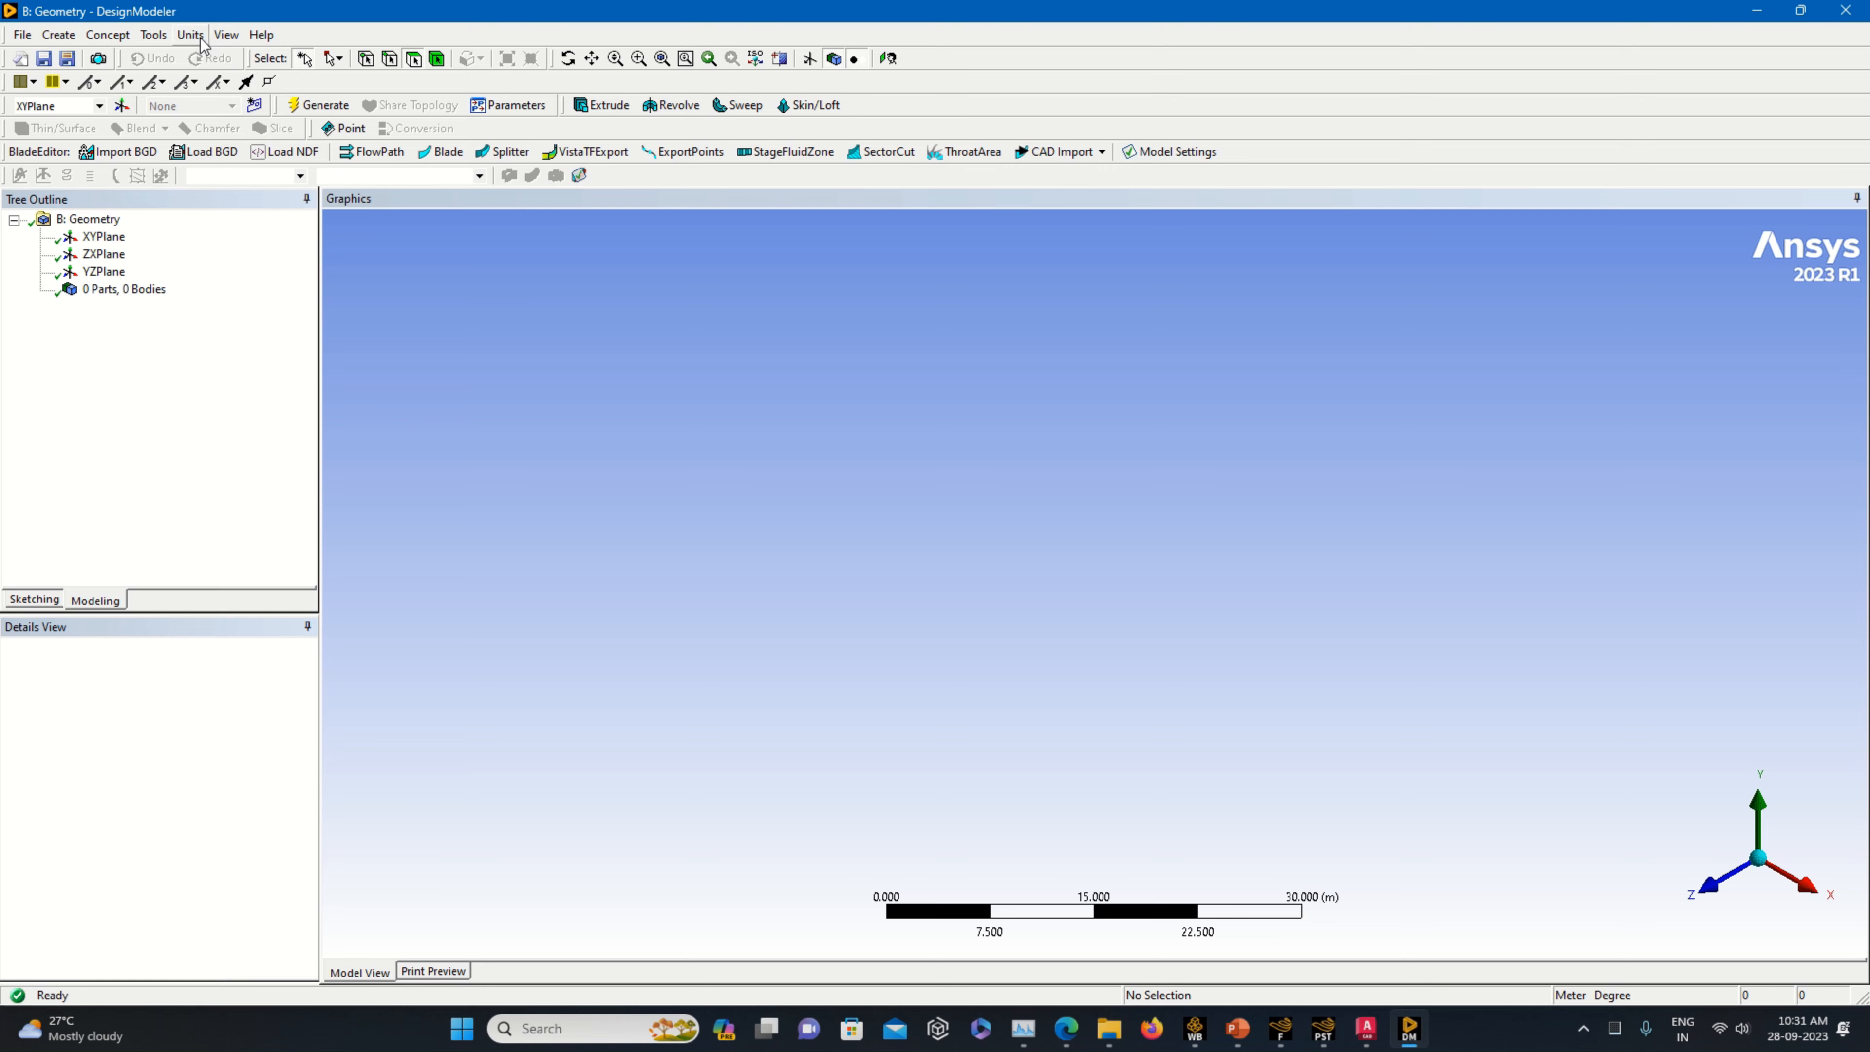
left_click(191, 35)
left_click(224, 97)
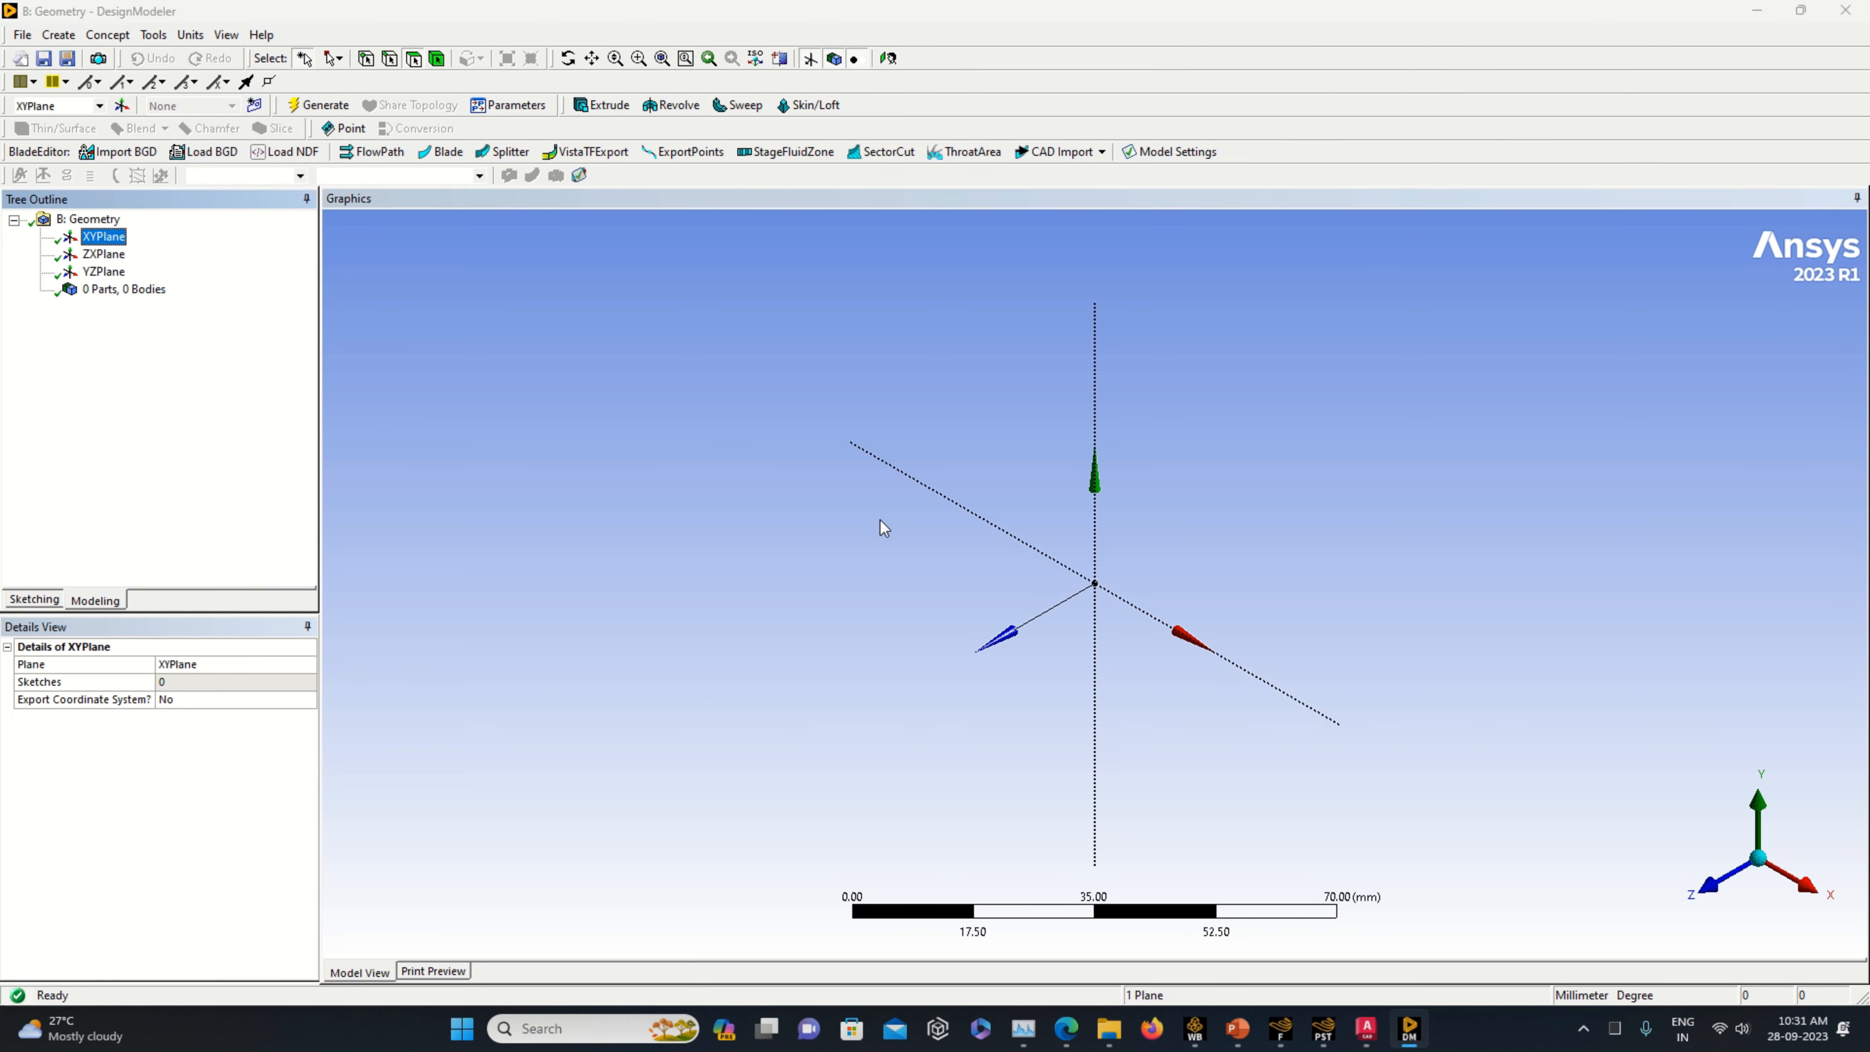
- Check the pack dimensions in the AutoCAD drawing and add a box primitive in DesignModeler with diagonal components X 320 mm and Z 105 mm
left_click(1409, 1032)
left_click(1408, 1032)
mouse_move(1357, 1046)
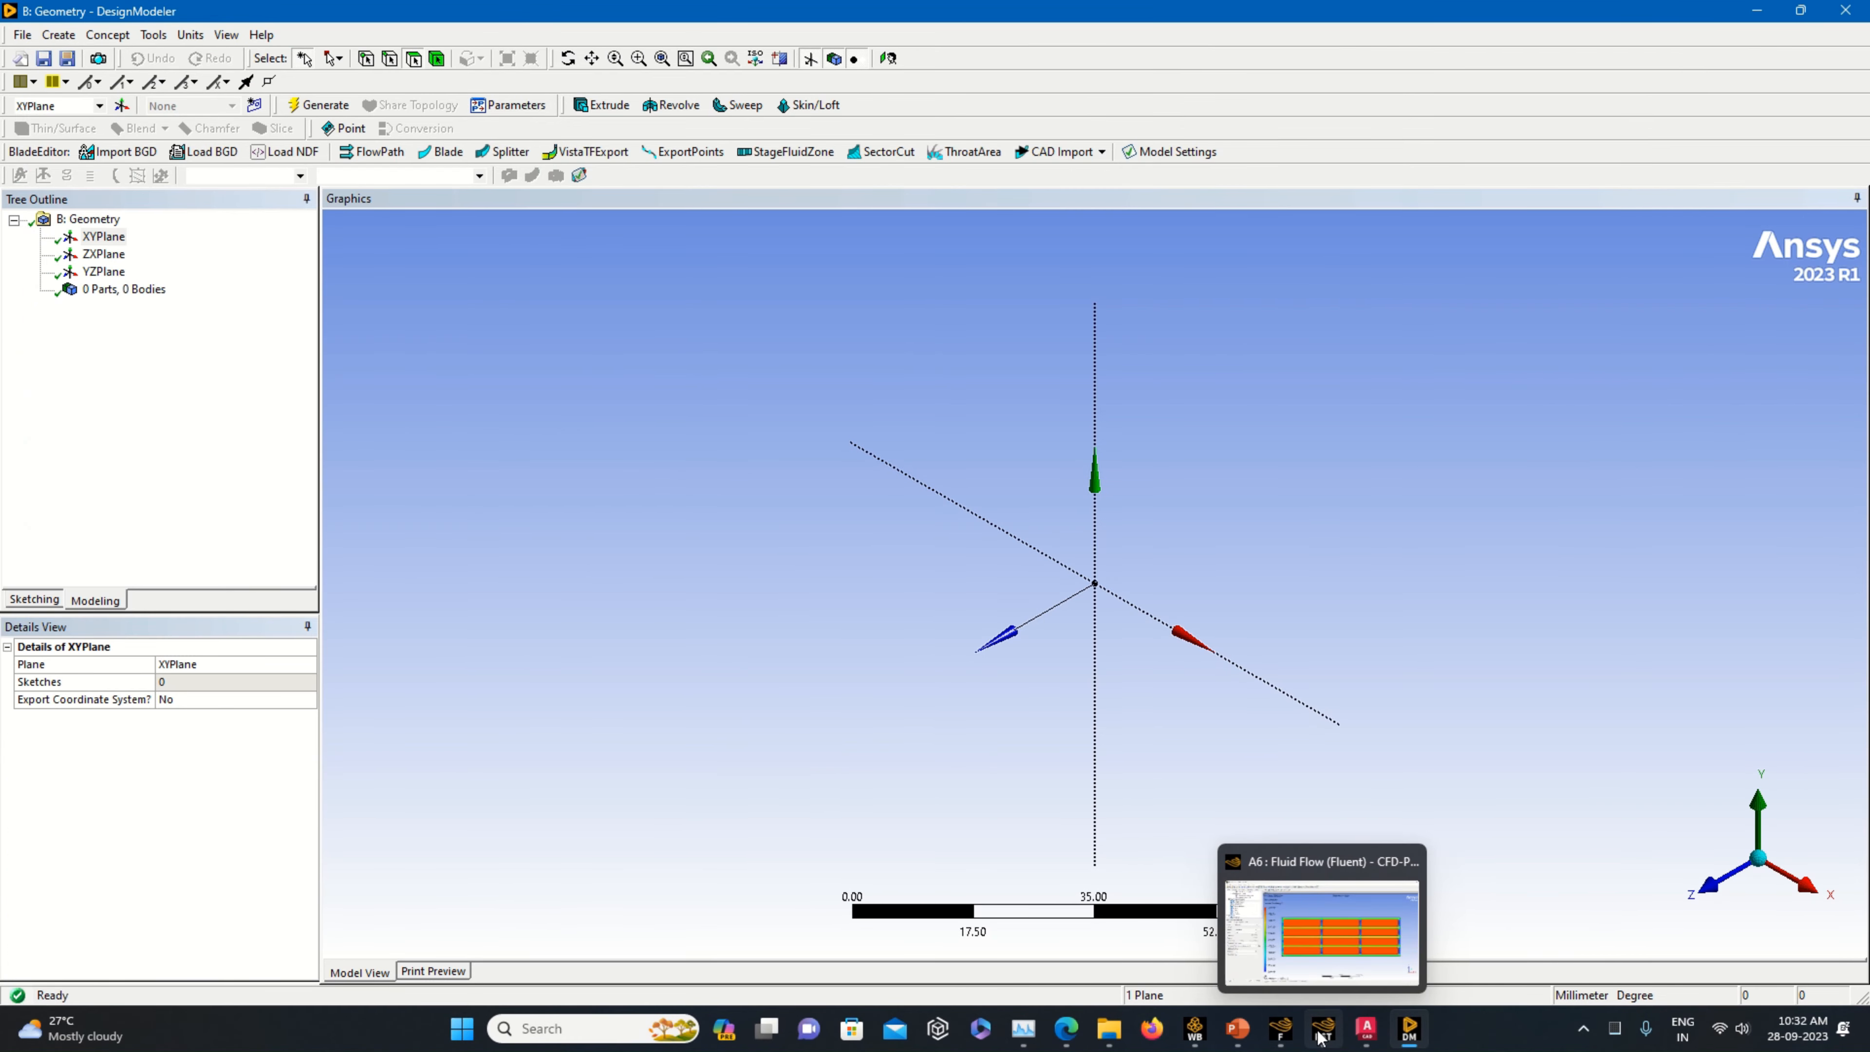
left_click(1365, 1030)
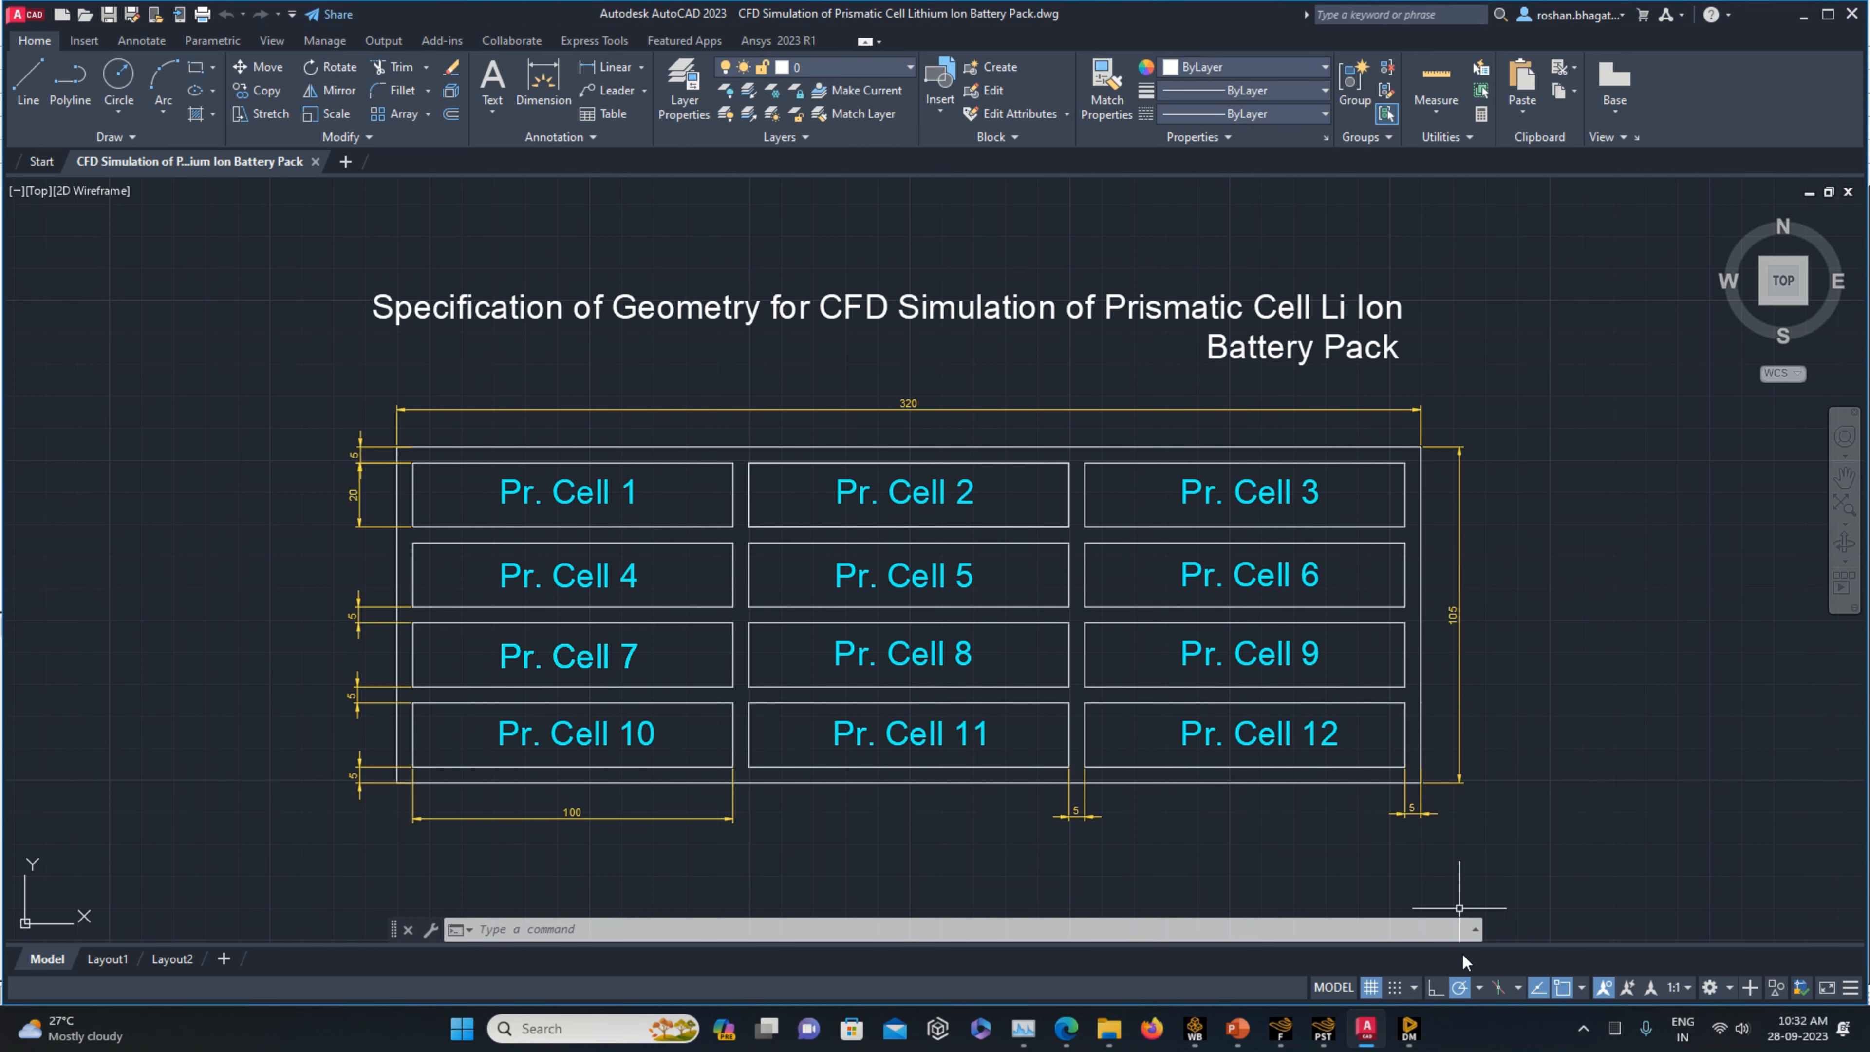
left_click(1405, 1023)
left_click(59, 35)
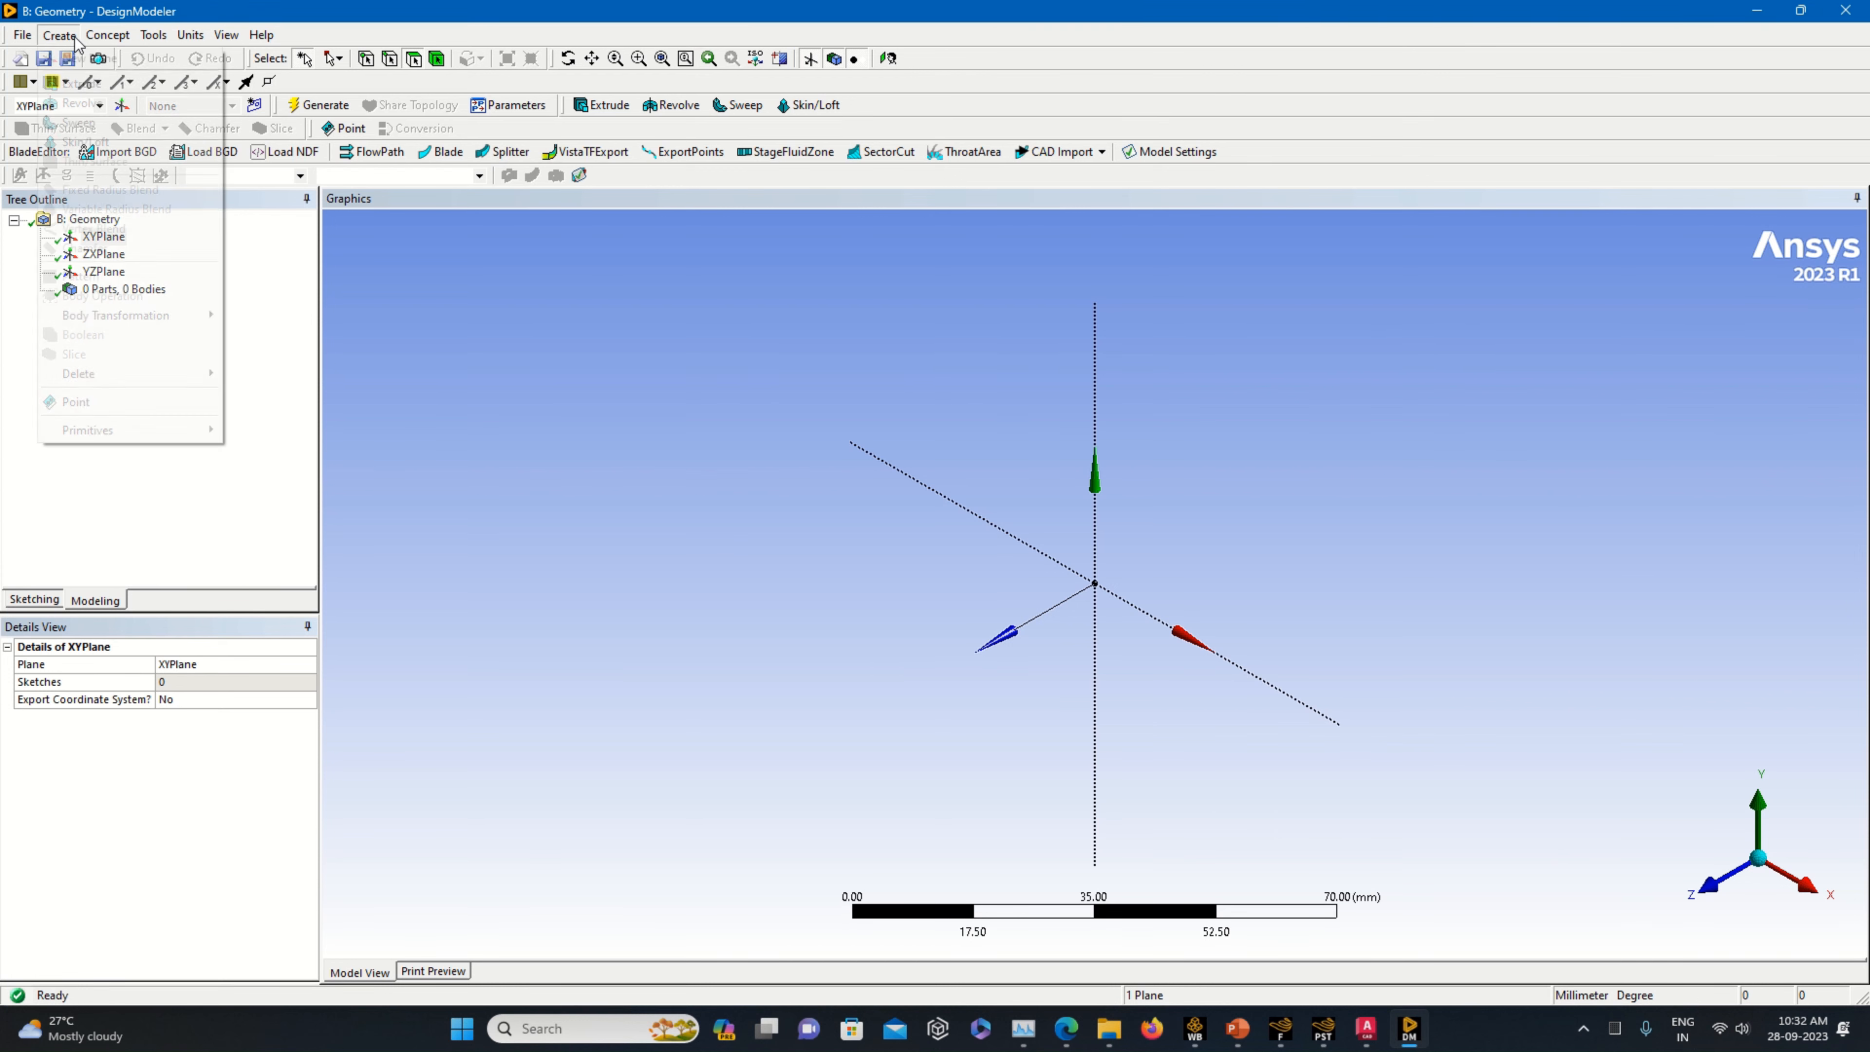
mouse_move(127, 431)
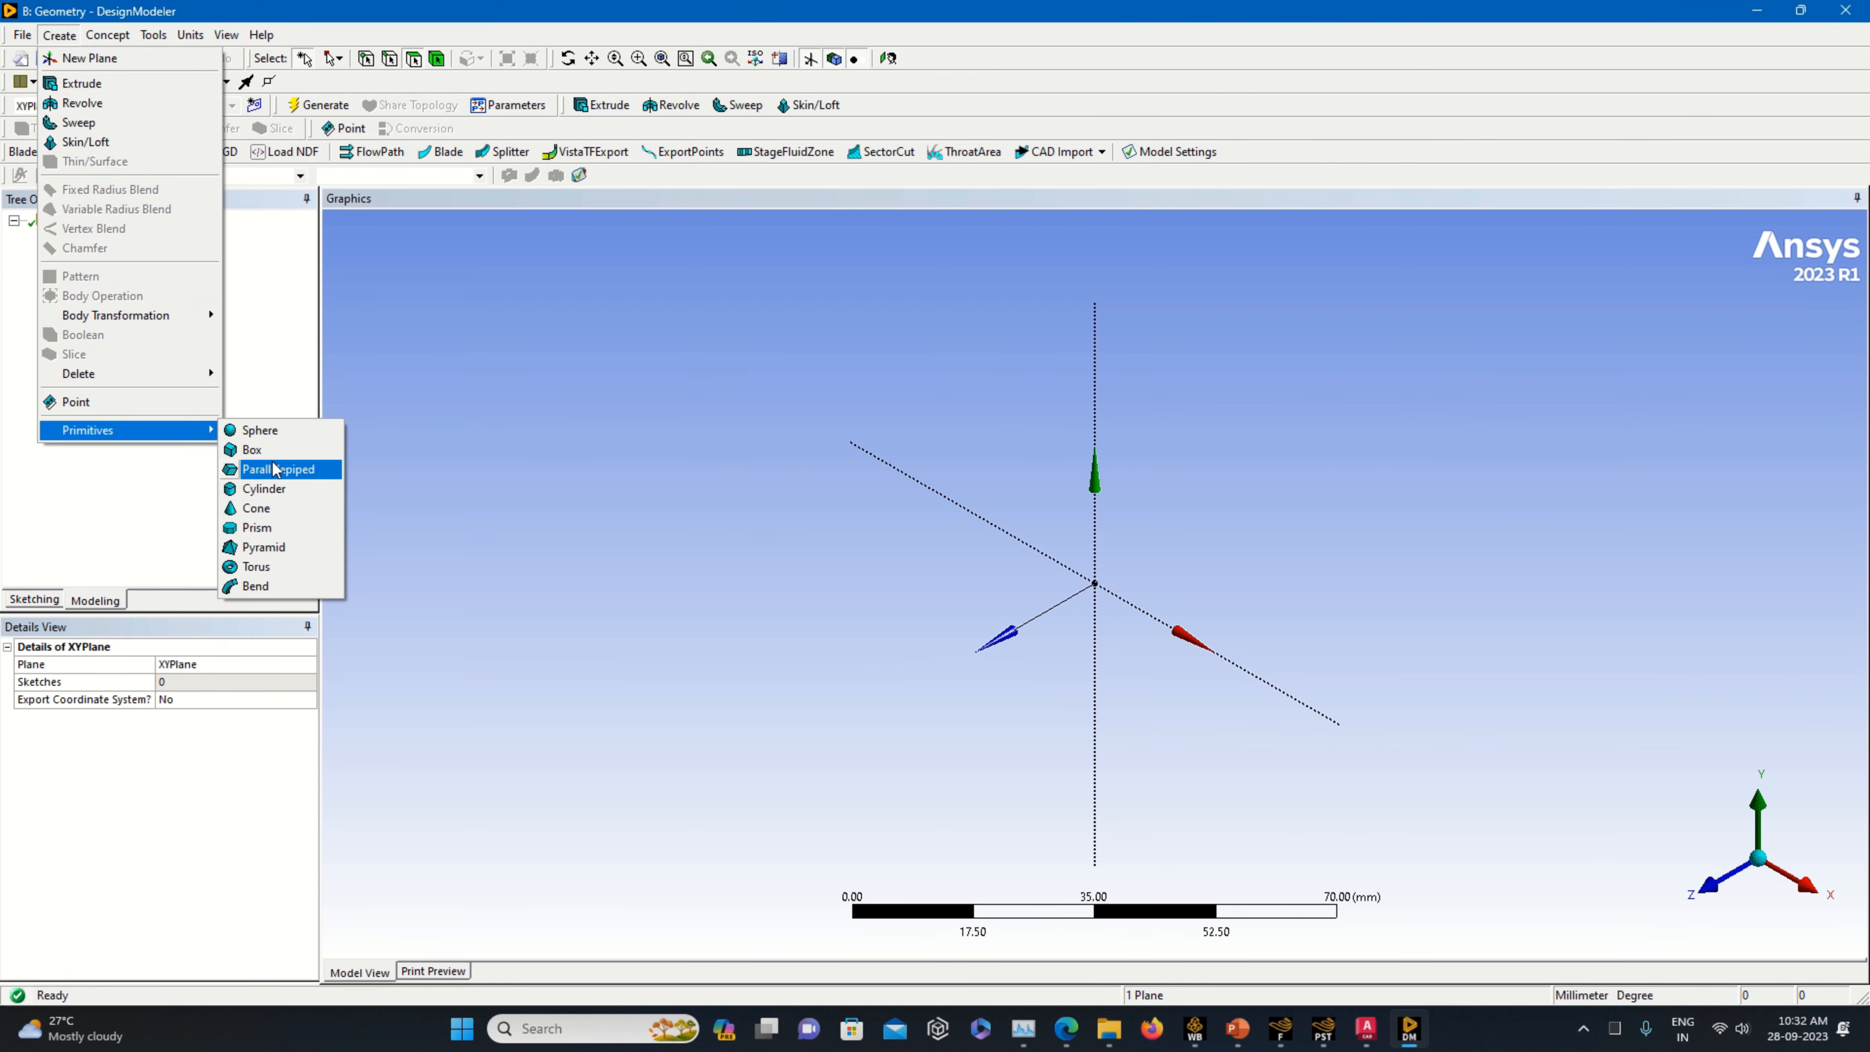
left_click(255, 450)
left_click(232, 822)
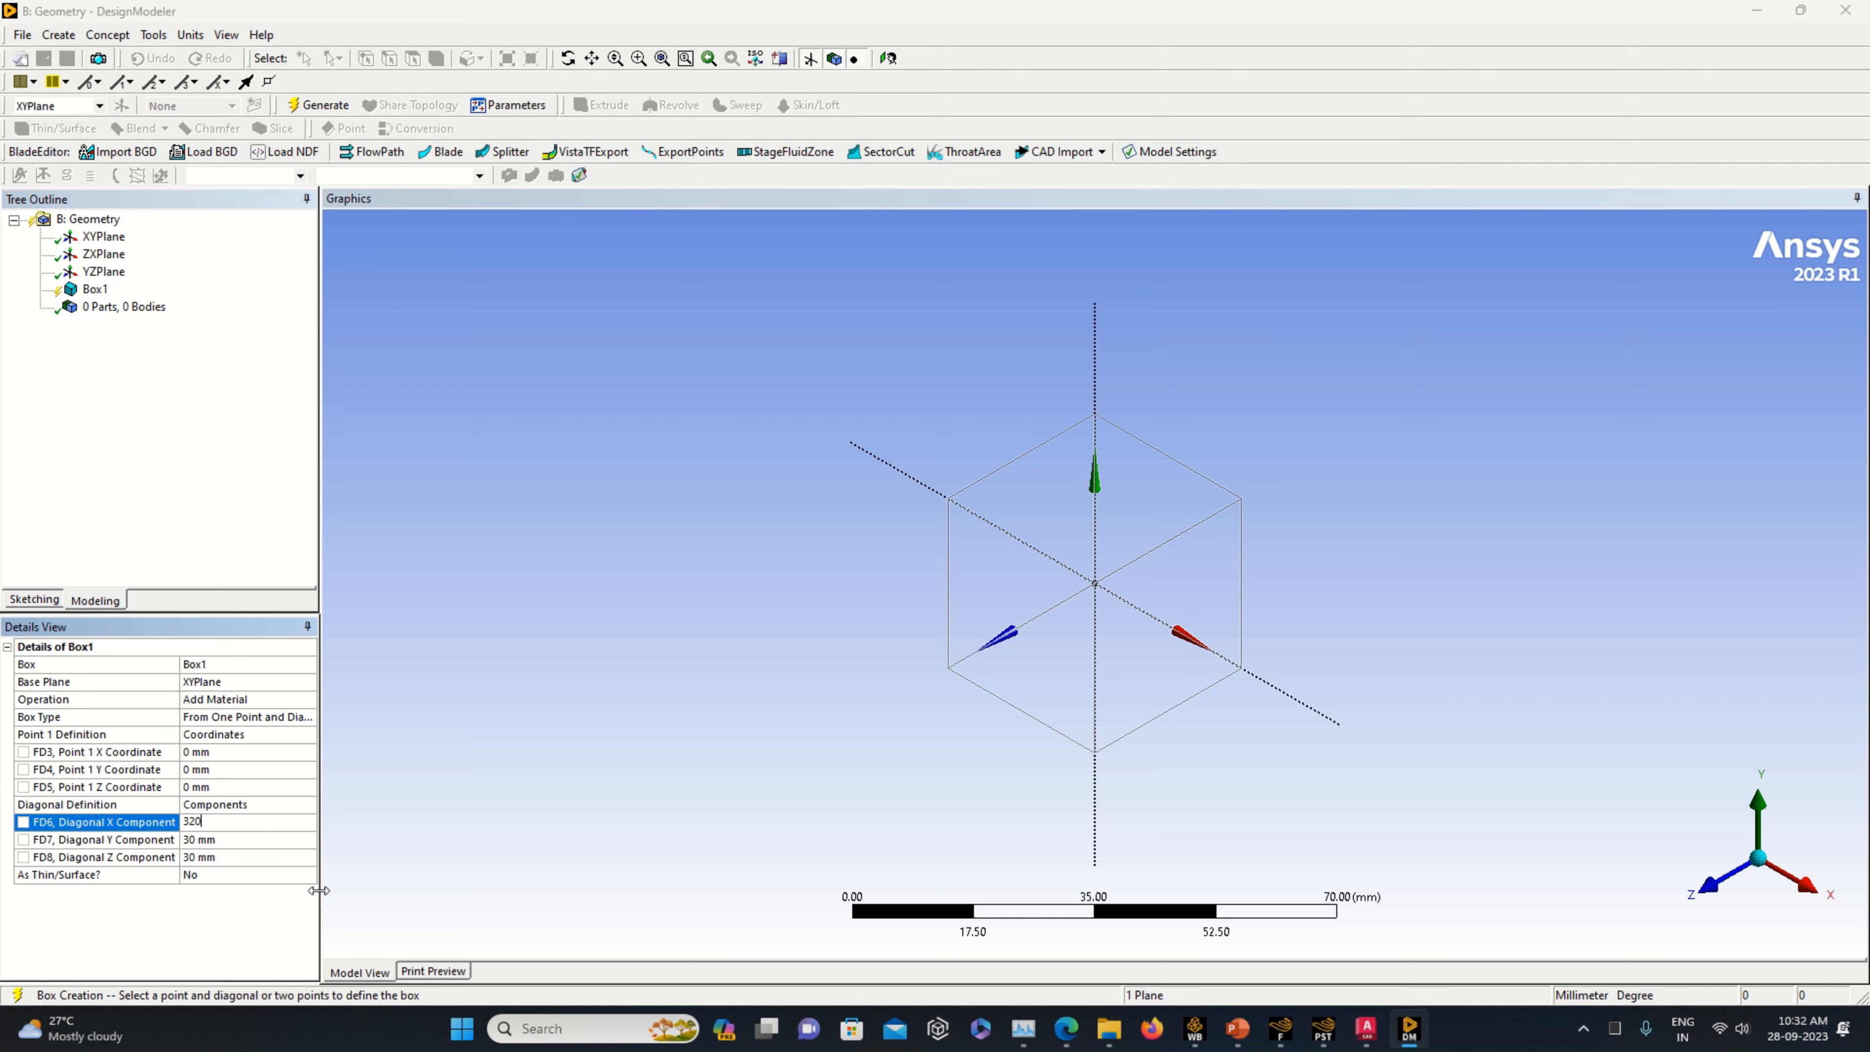
left_click(264, 857)
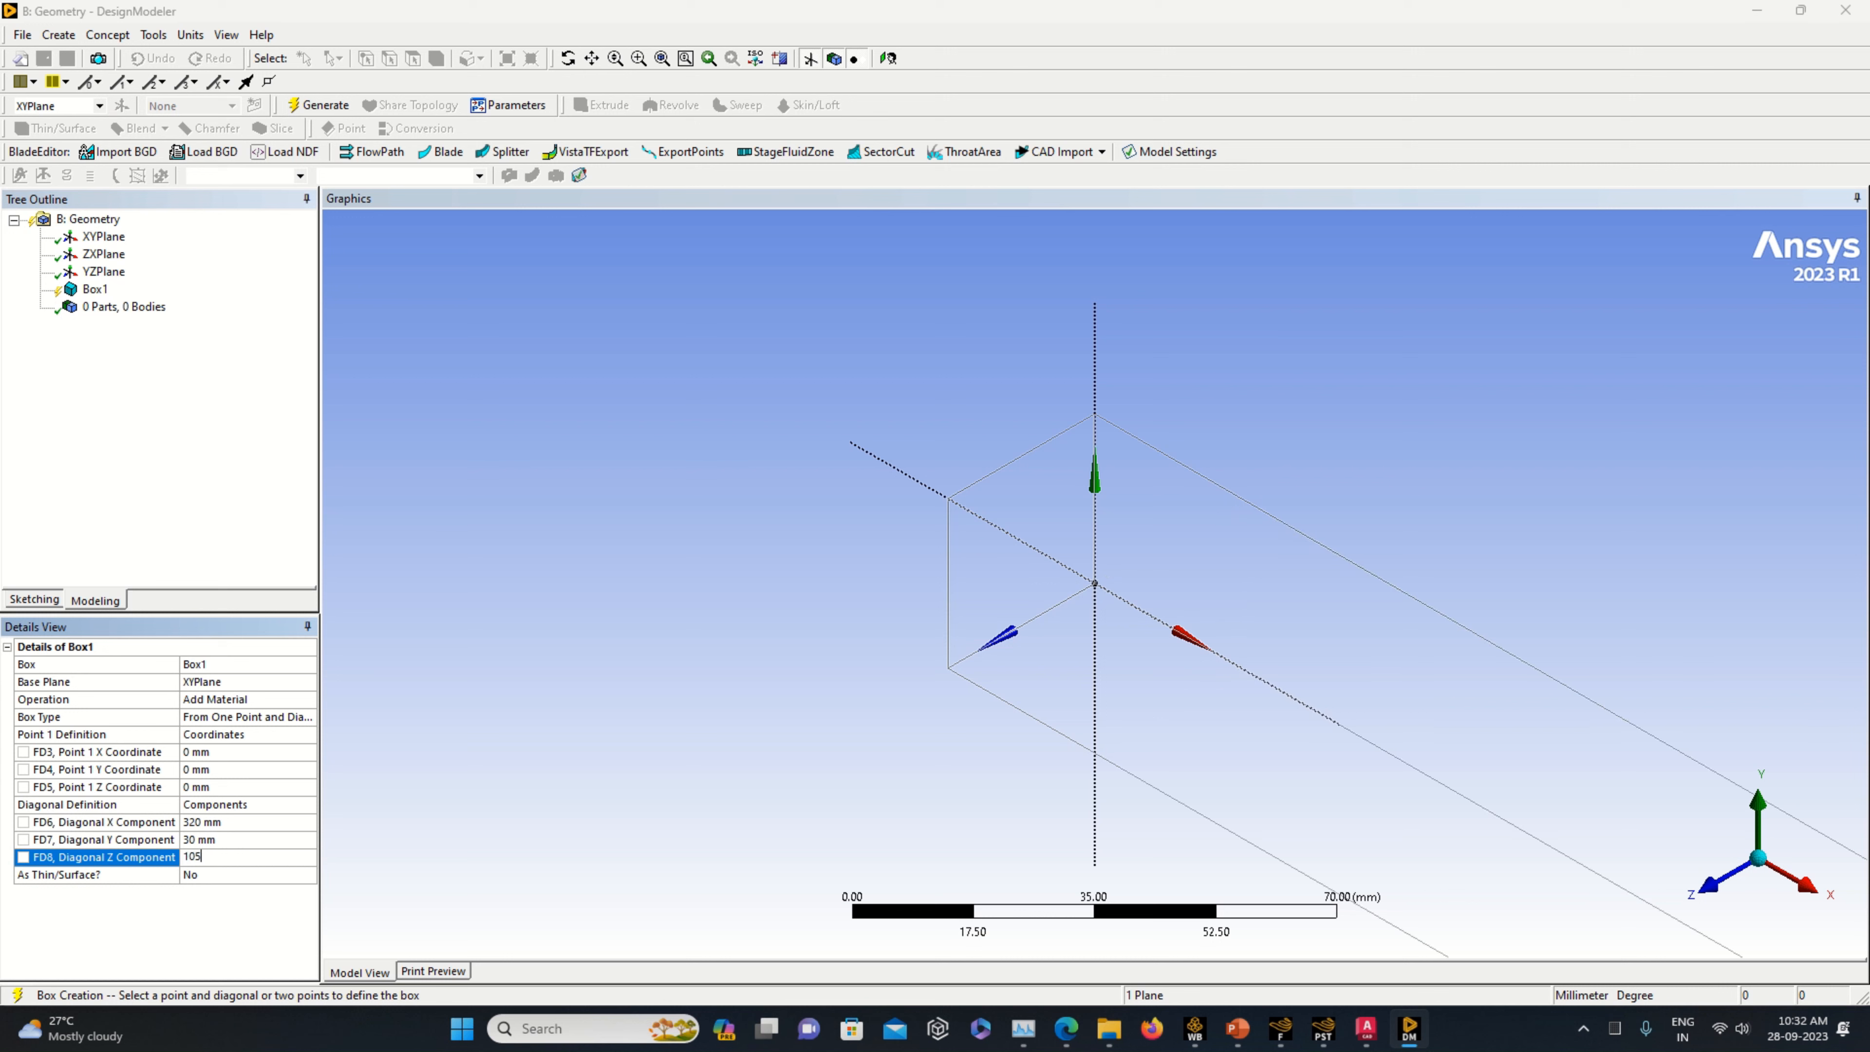
key("Return")
- Recheck the pack drawing in AutoCAD and set the enclosure box's operation to Add Frozen
left_click(1367, 1029)
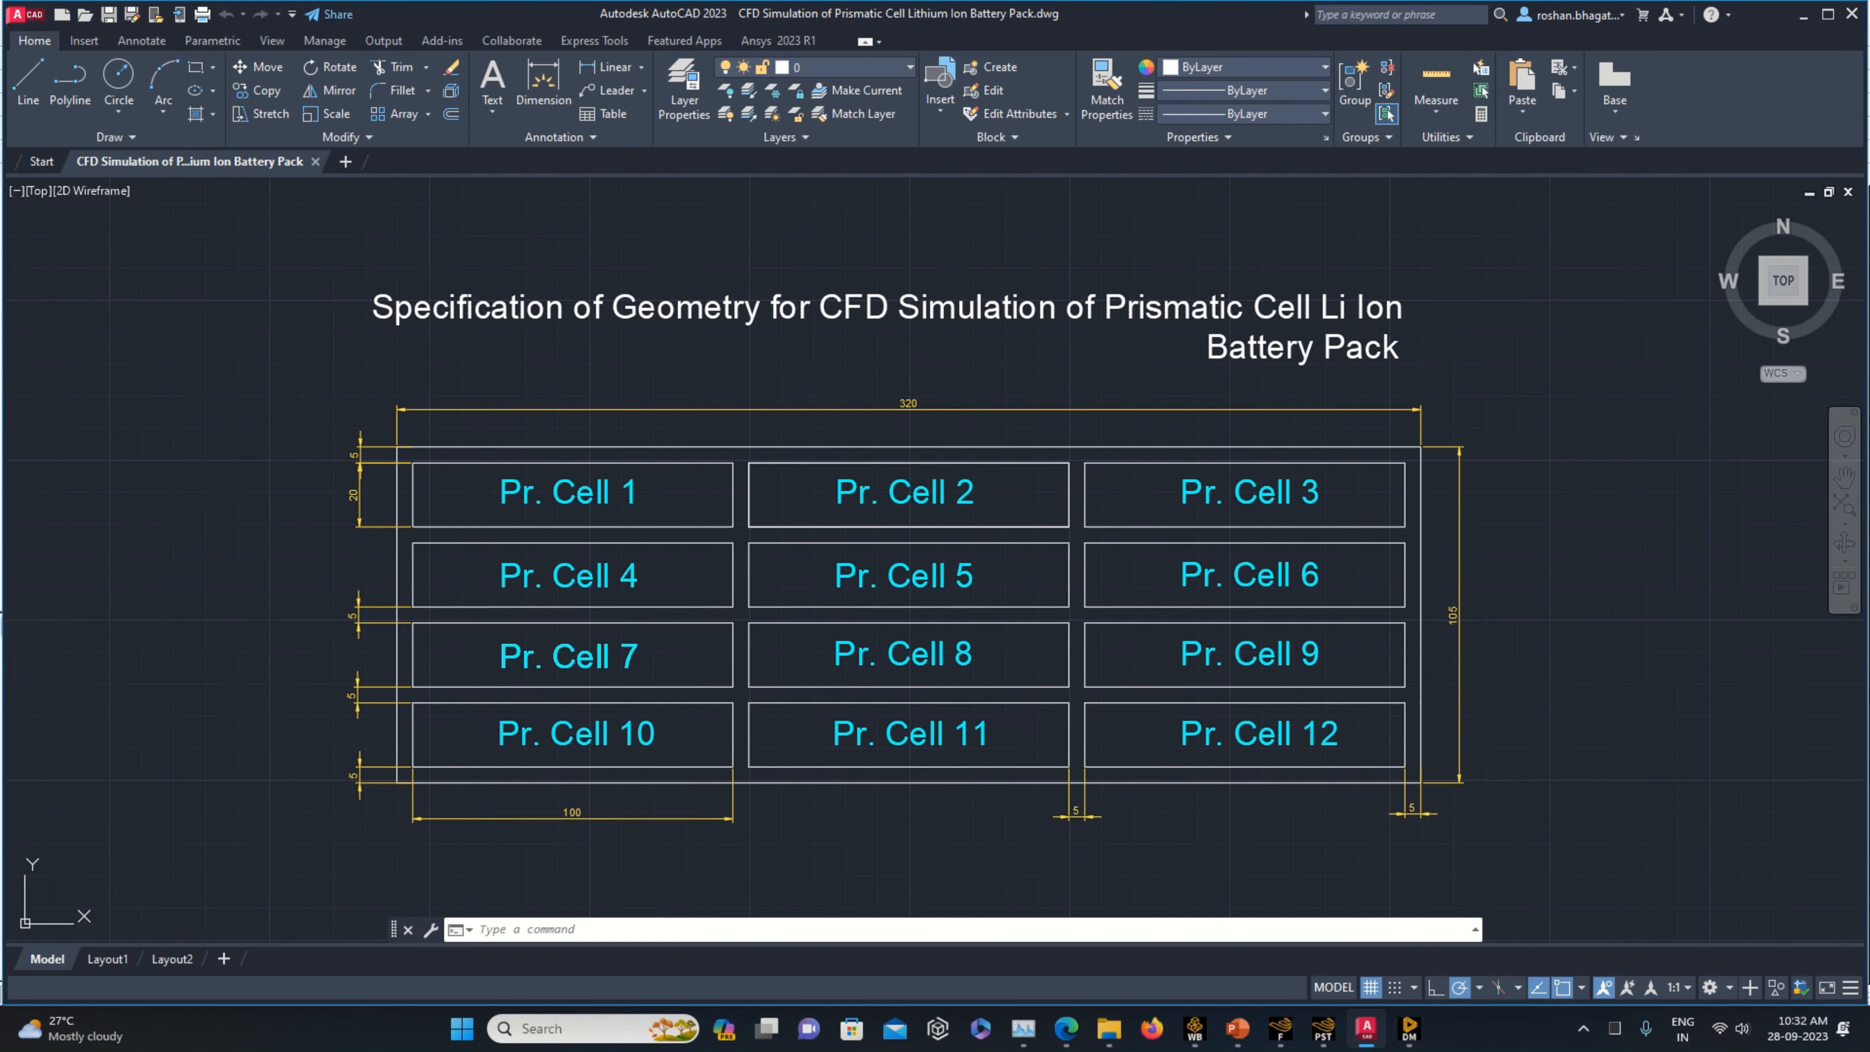
left_click(1366, 1029)
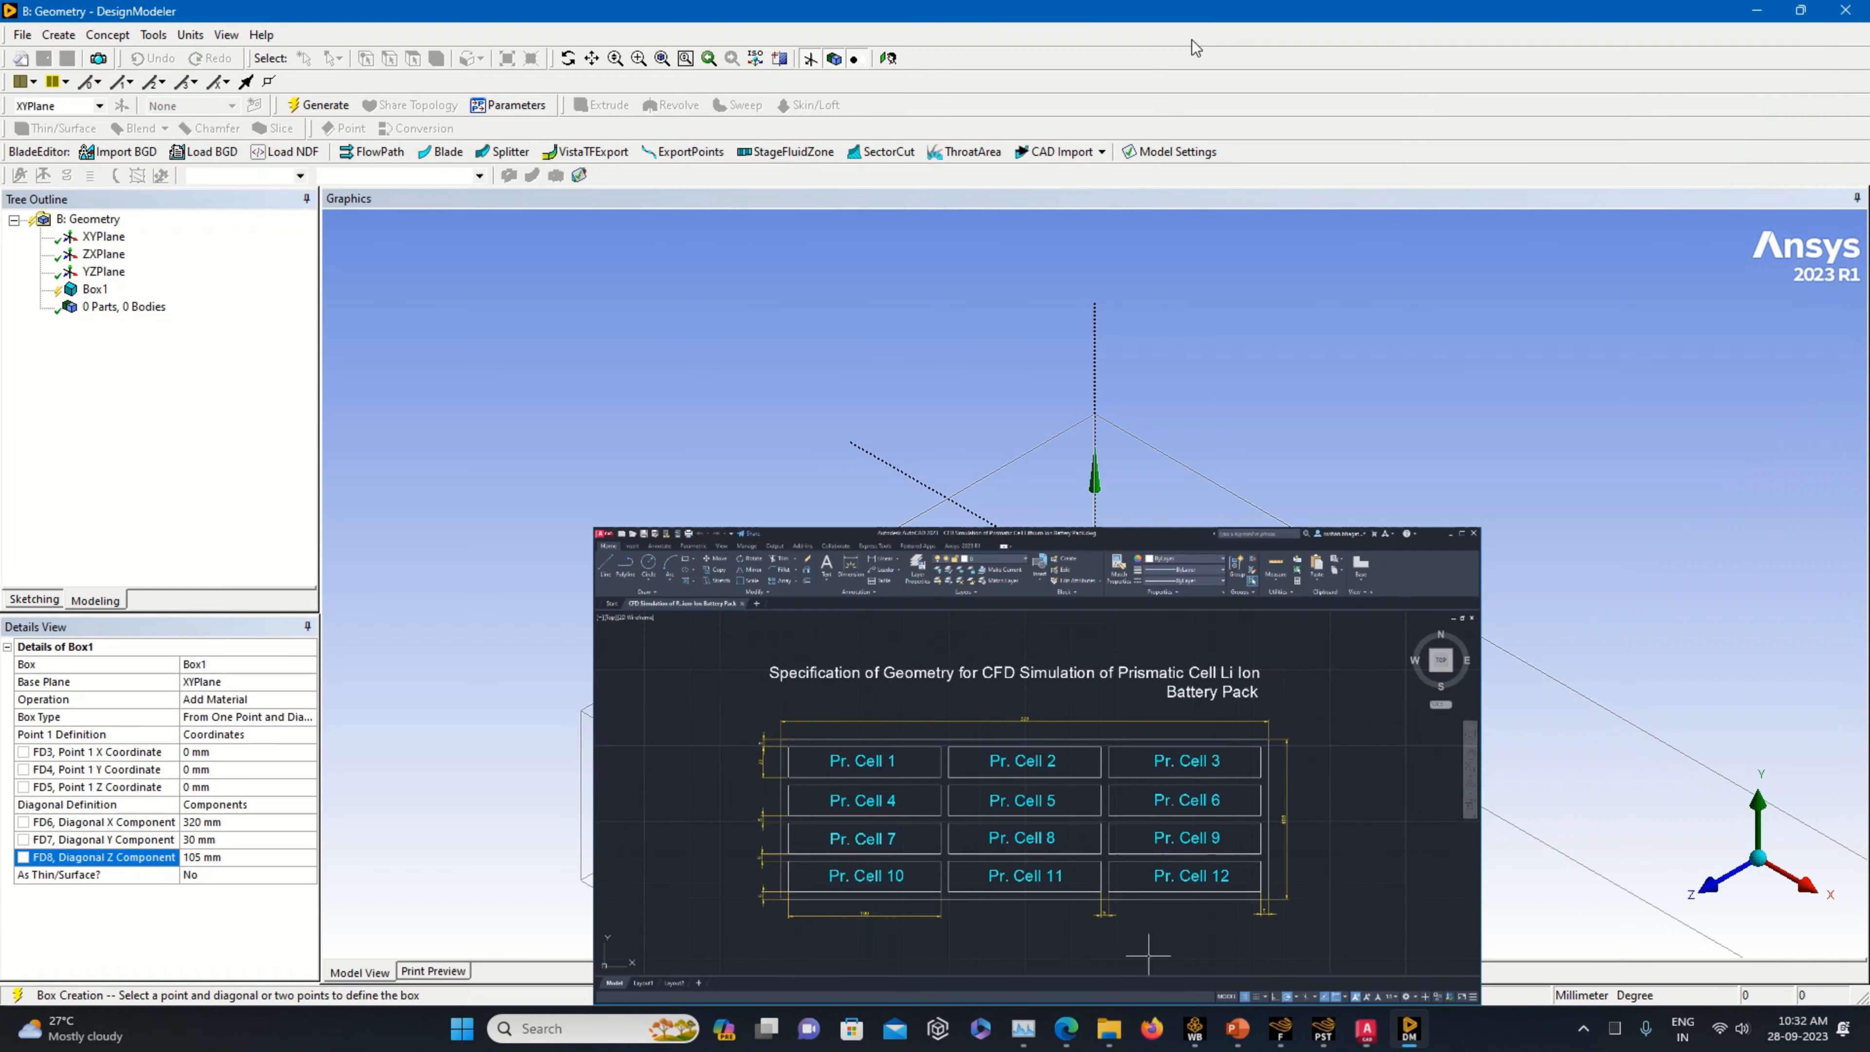
scroll(779, 724, "down", 1)
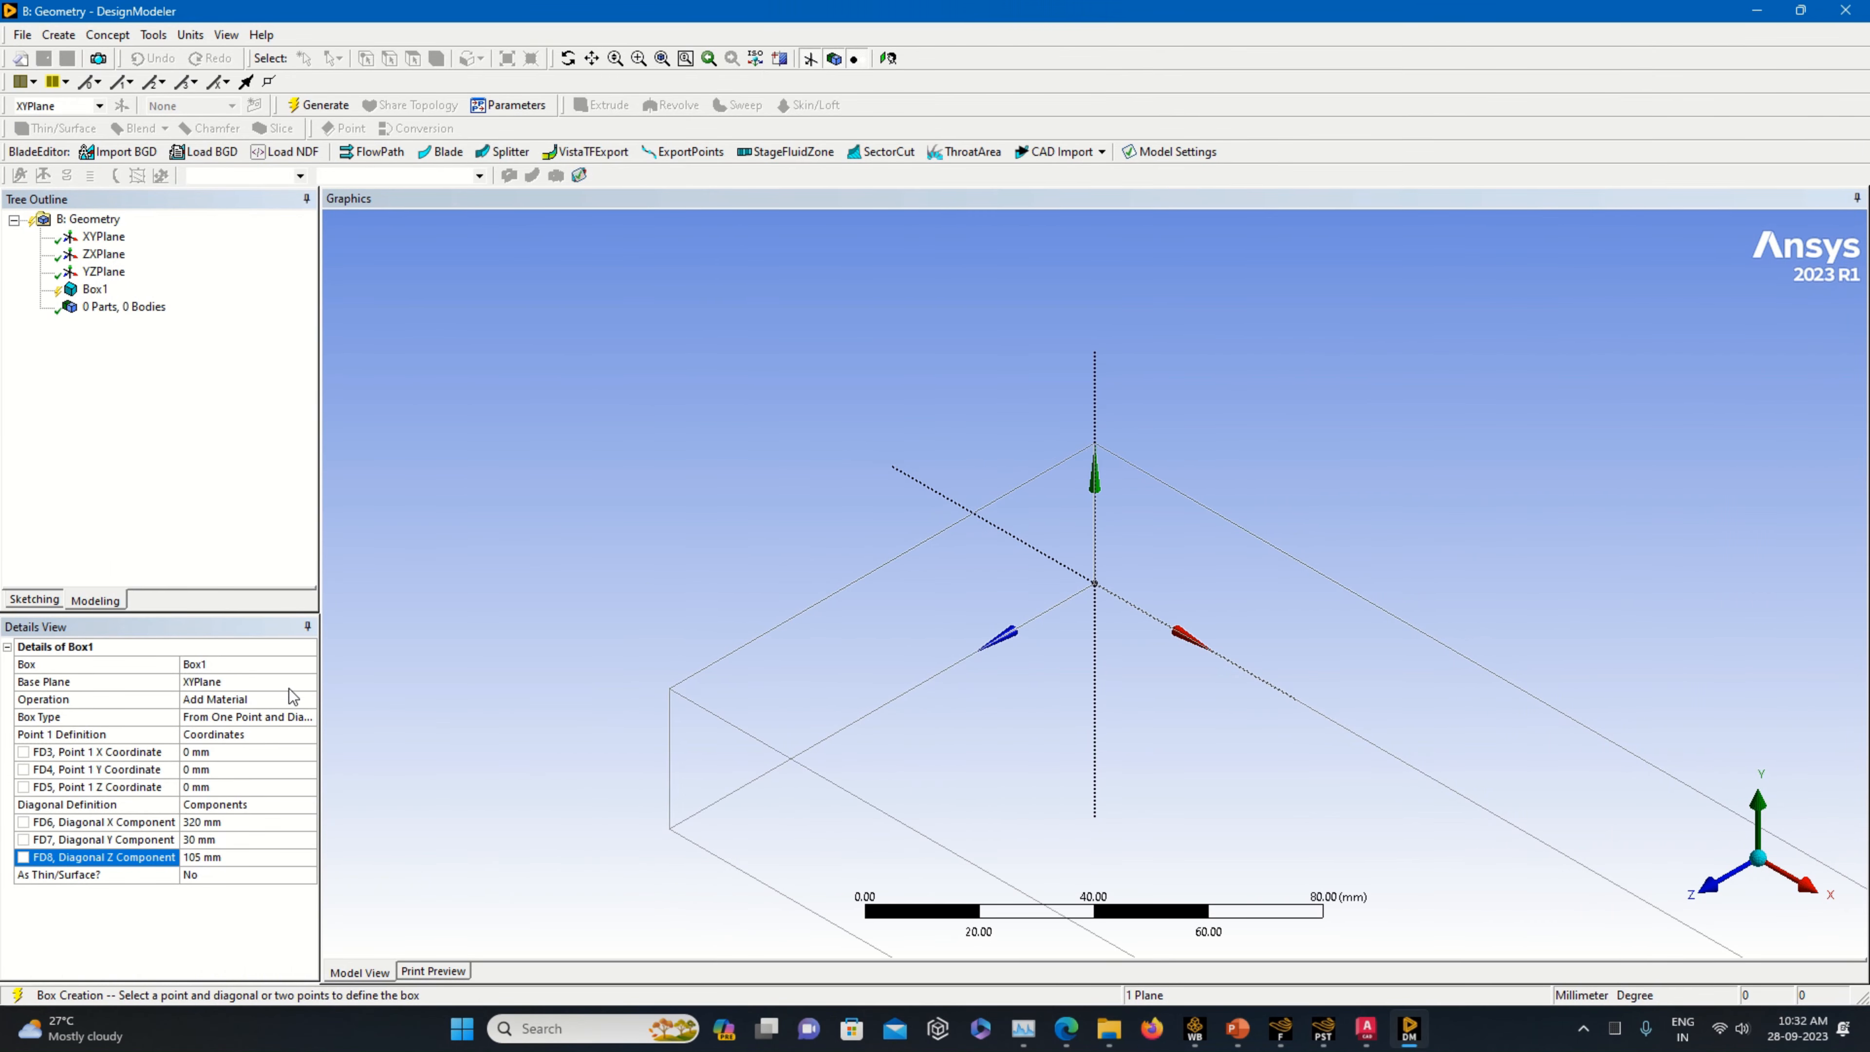
left_click(309, 702)
left_click(309, 700)
left_click(279, 725)
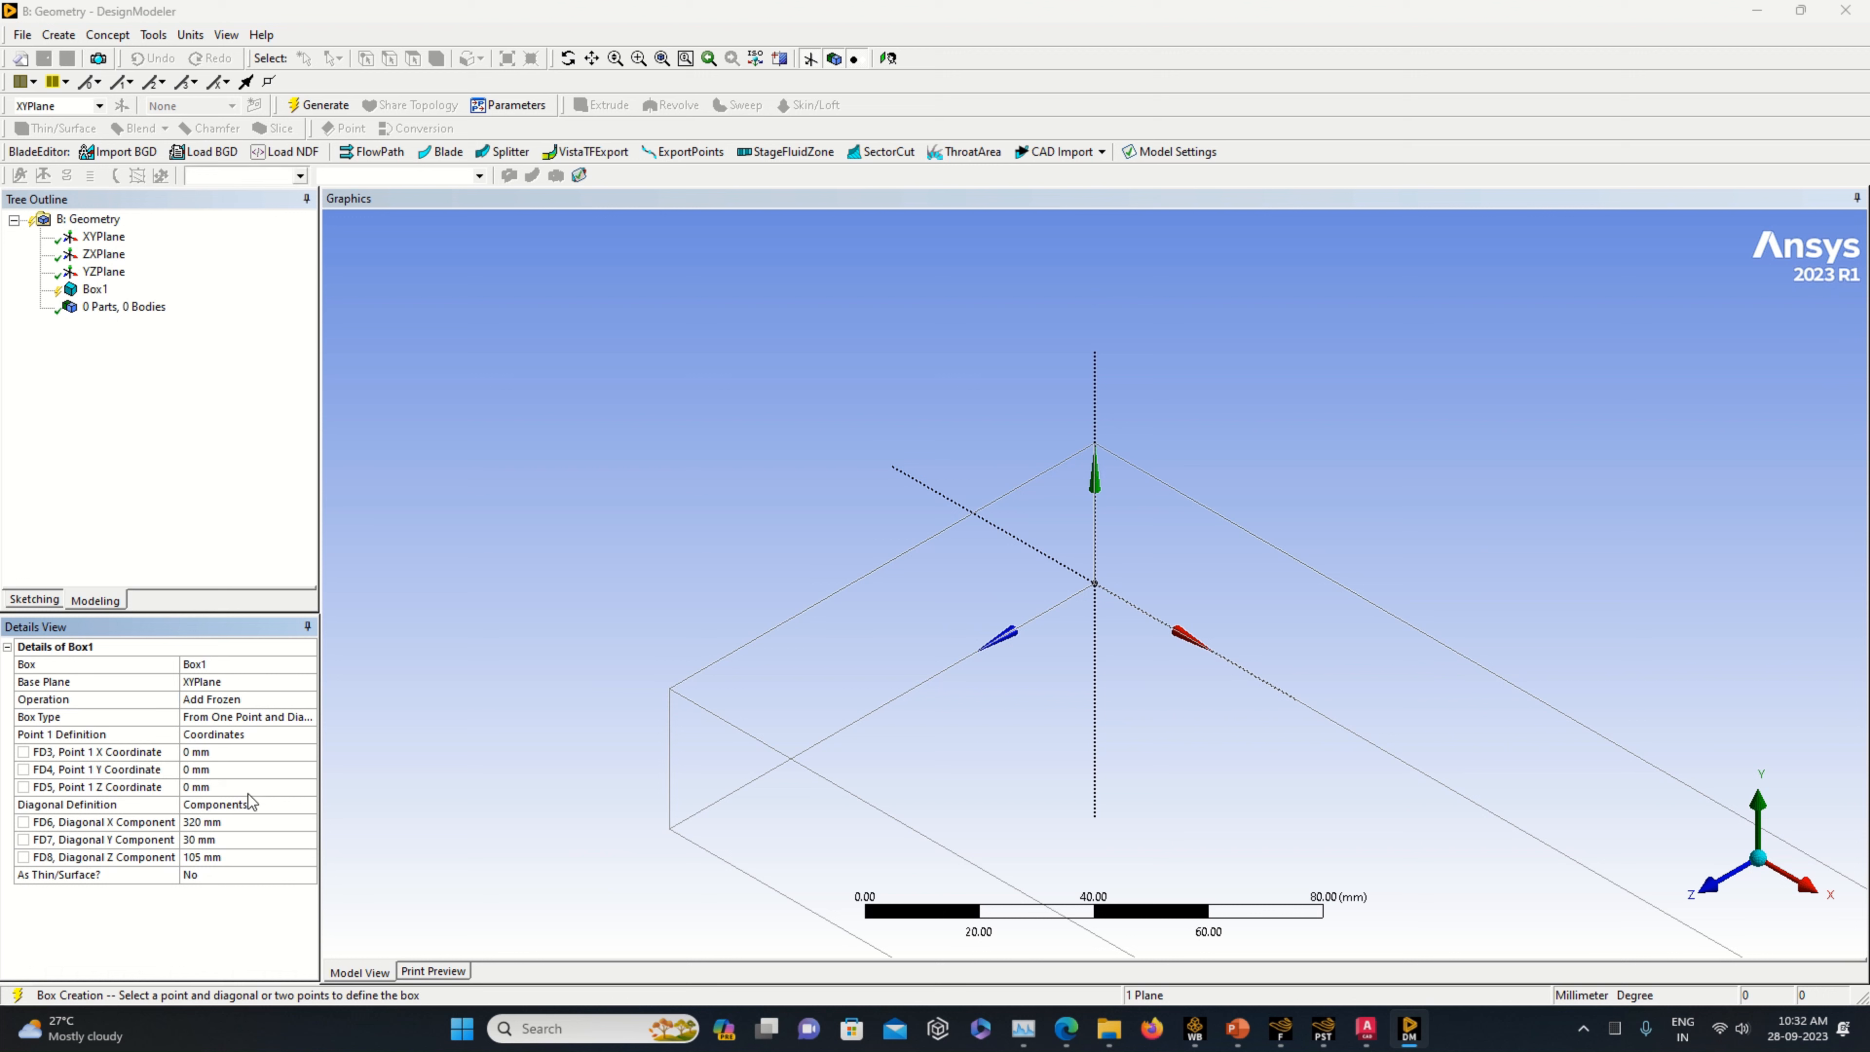
- Look up the cell length on the PowerPoint cell slide, set the box's diagonal Y component to 145 mm in DesignModeler, and generate it
left_click(240, 842)
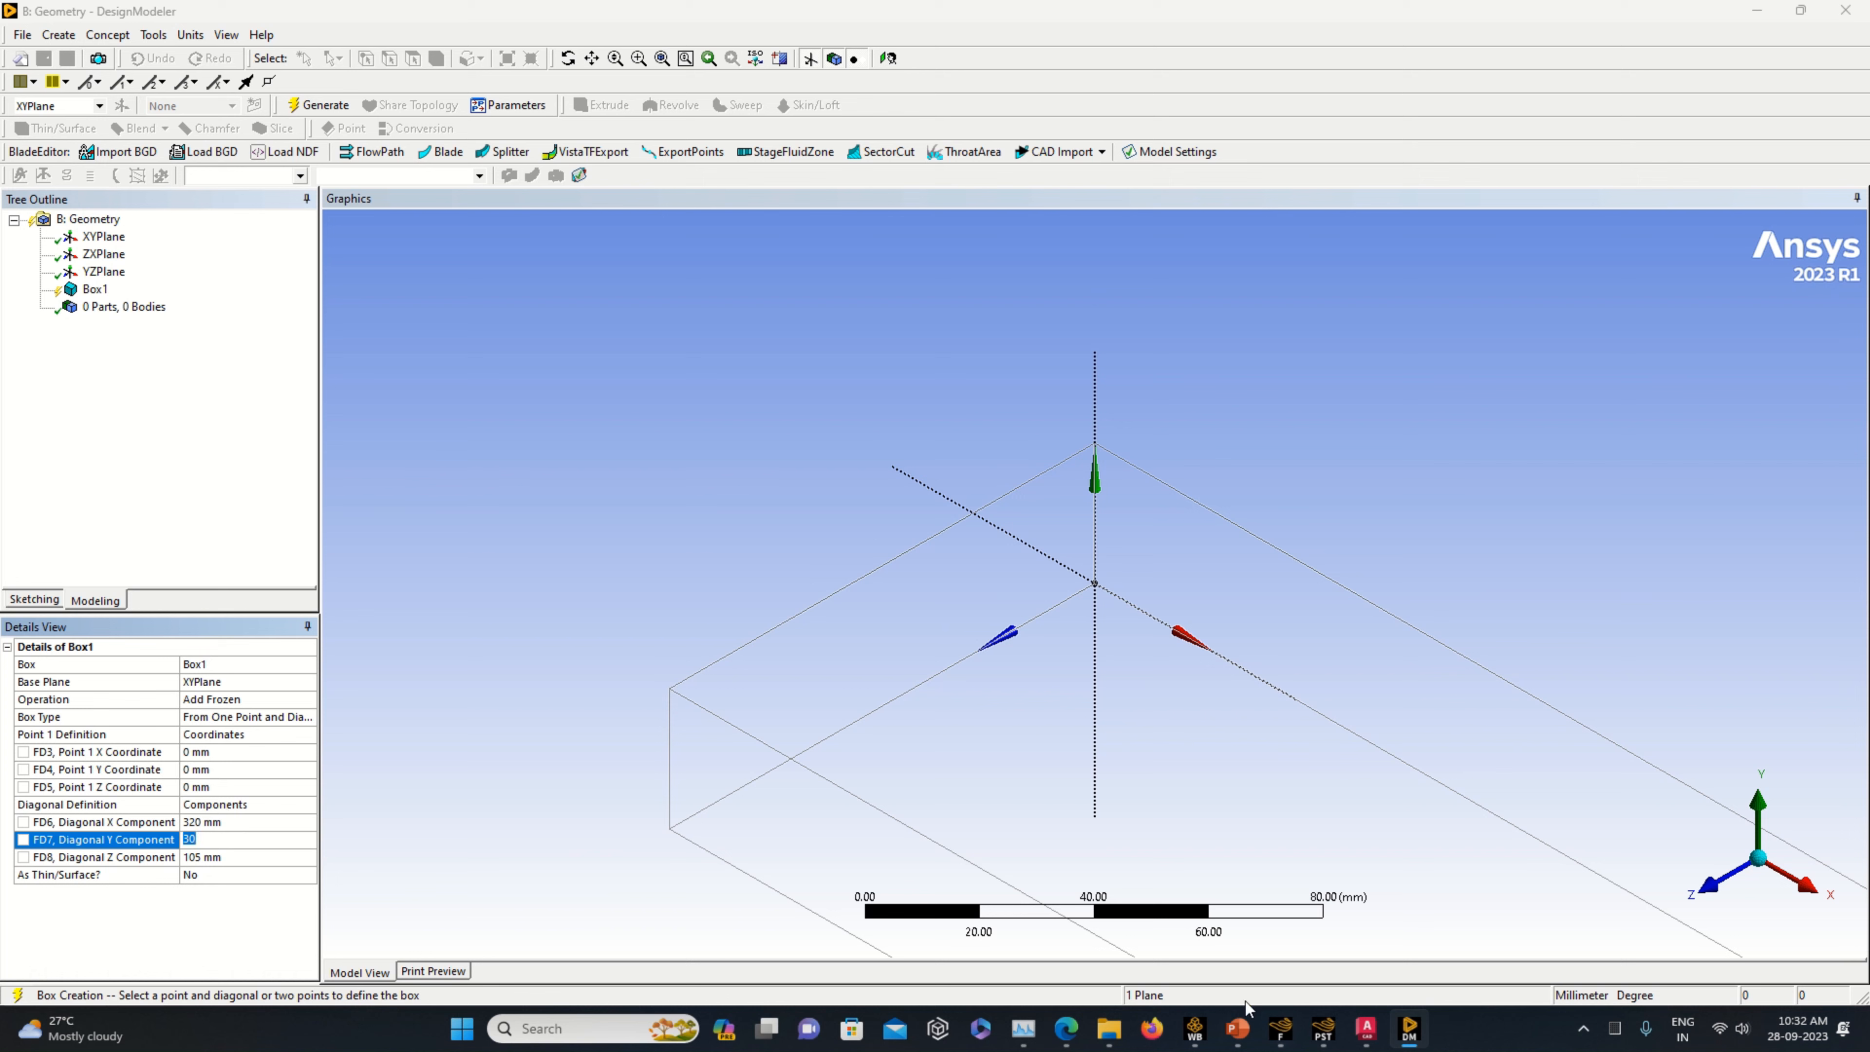
mouse_move(1266, 1038)
left_click(1238, 932)
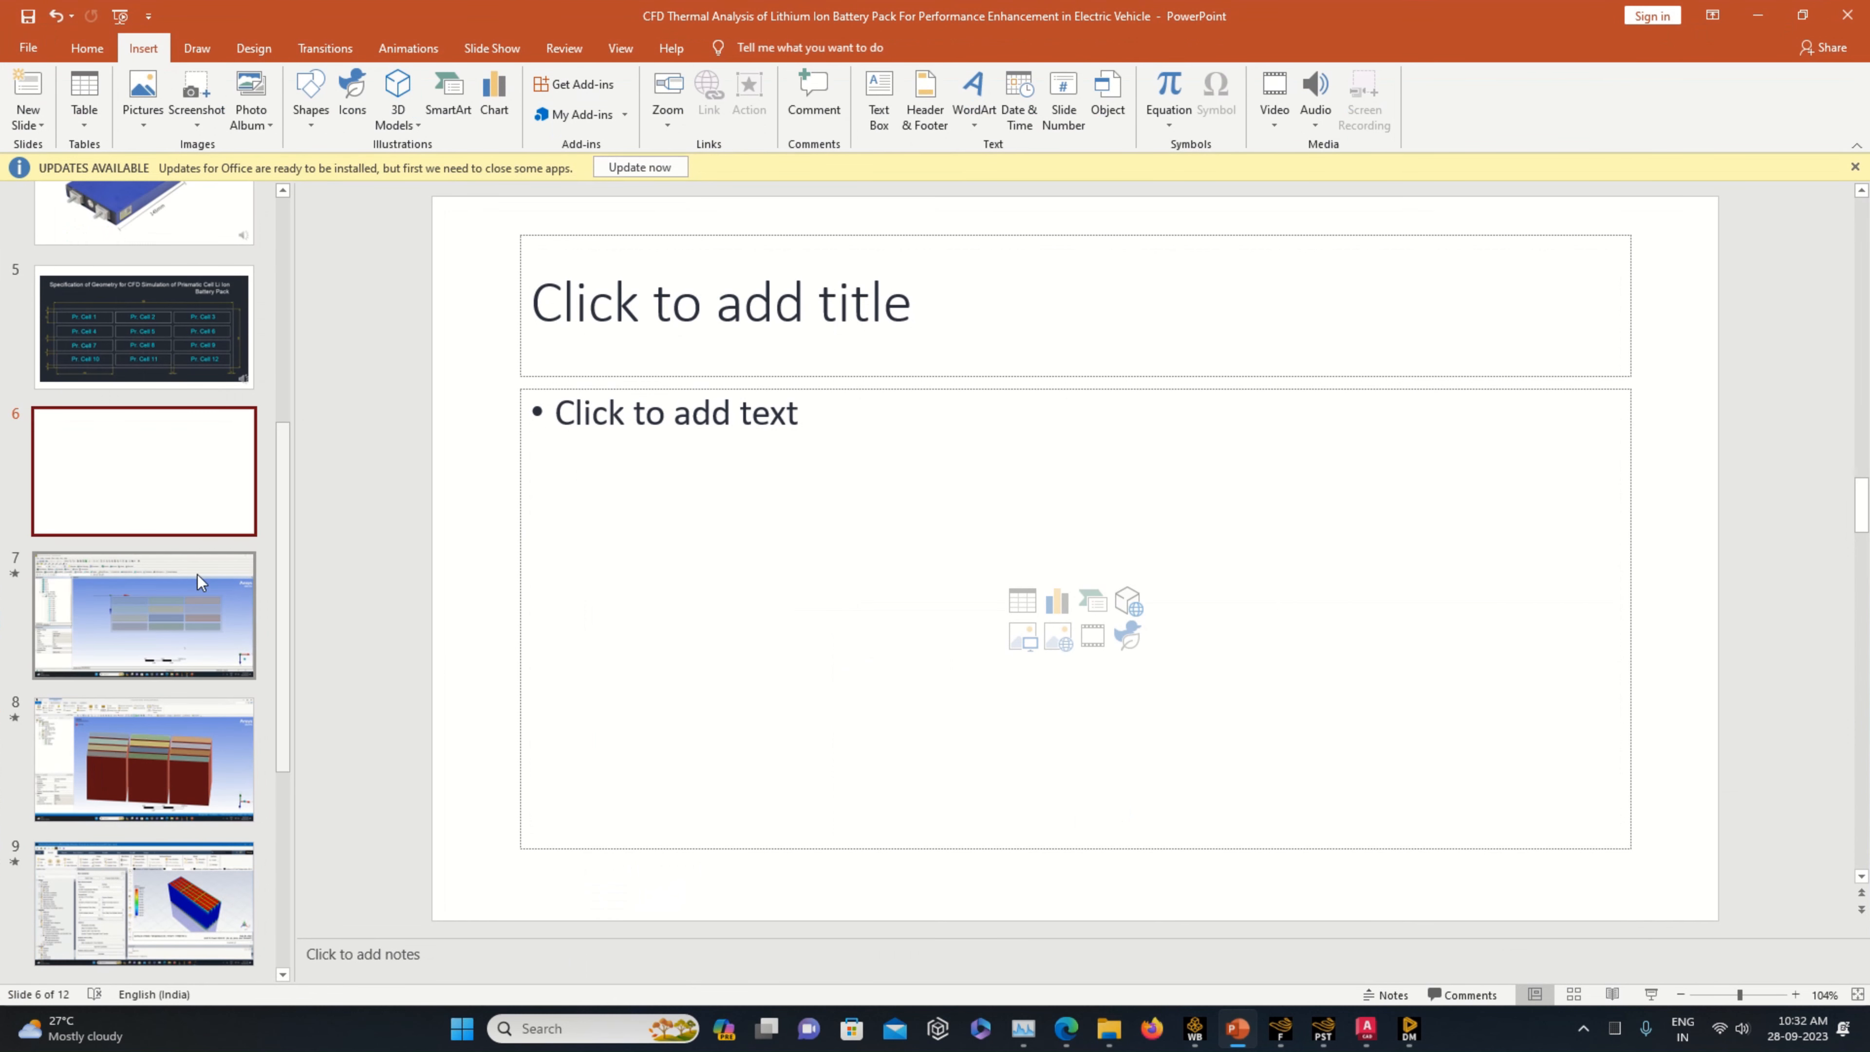
scroll(162, 216, "up", 2)
left_click(159, 324)
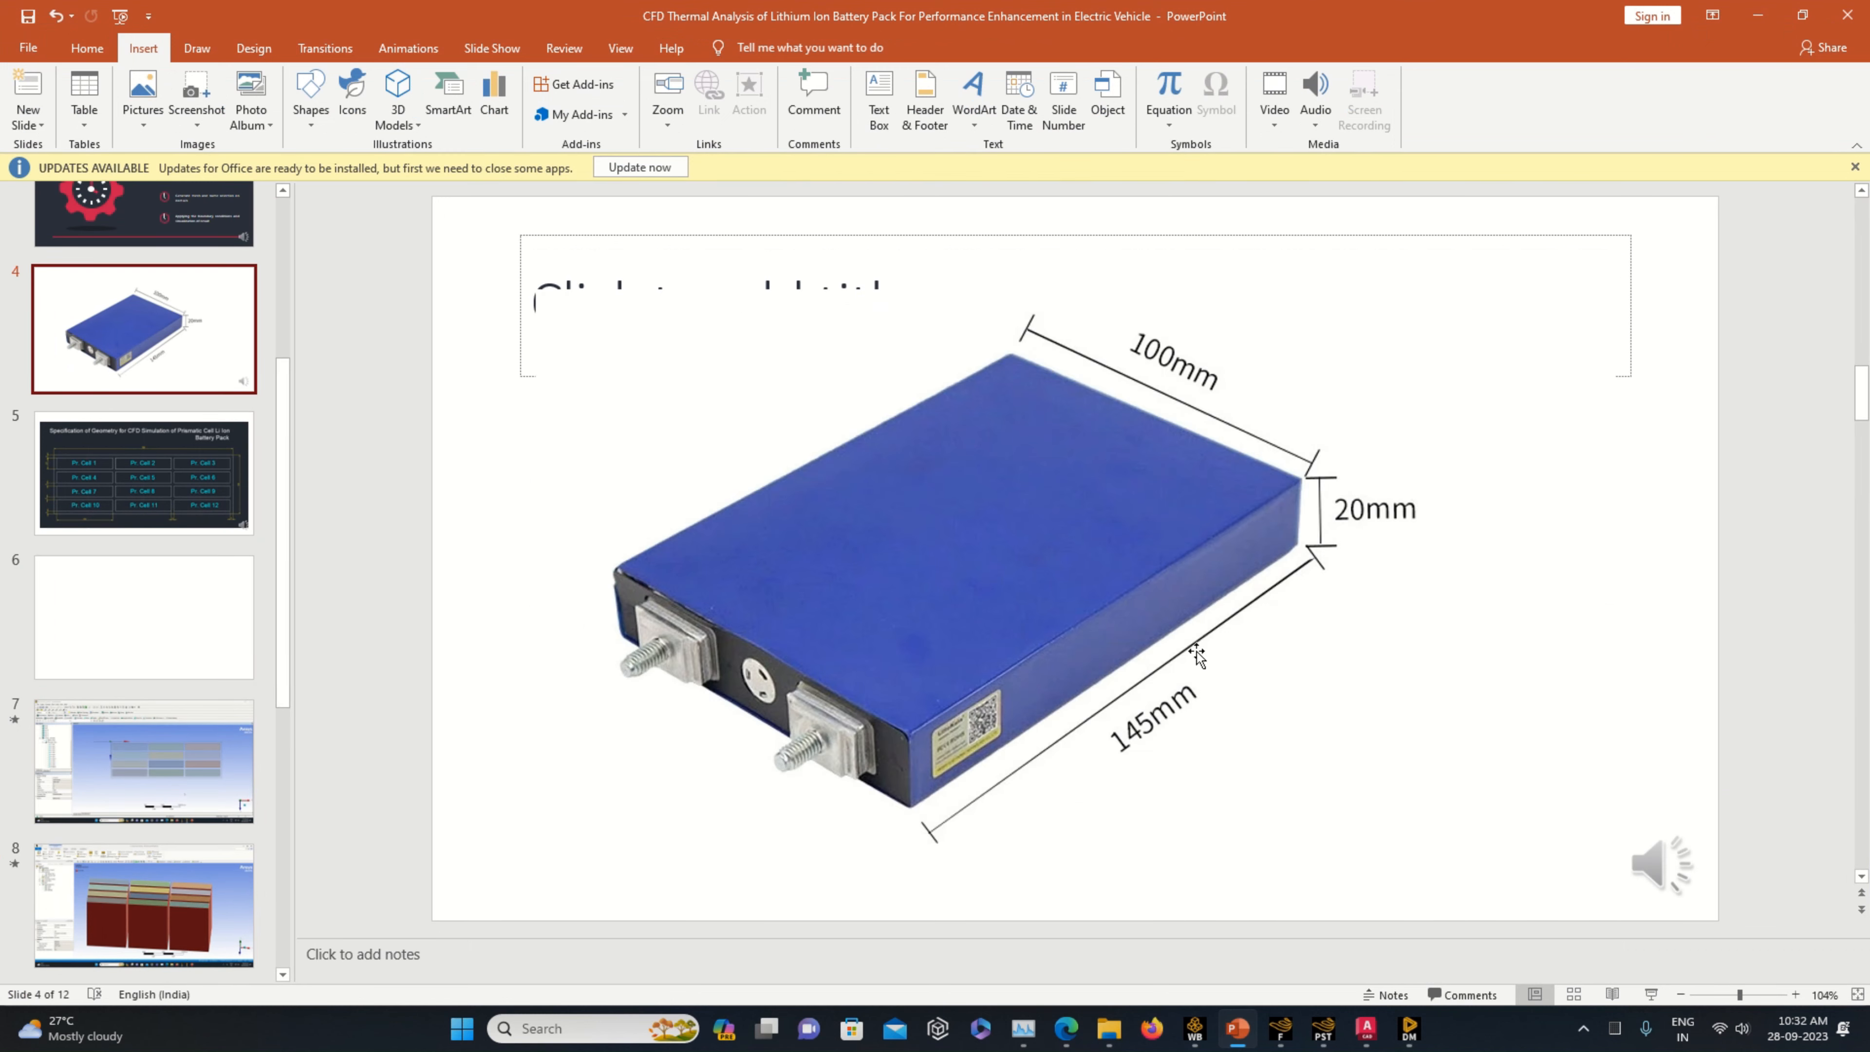
left_click(1408, 1028)
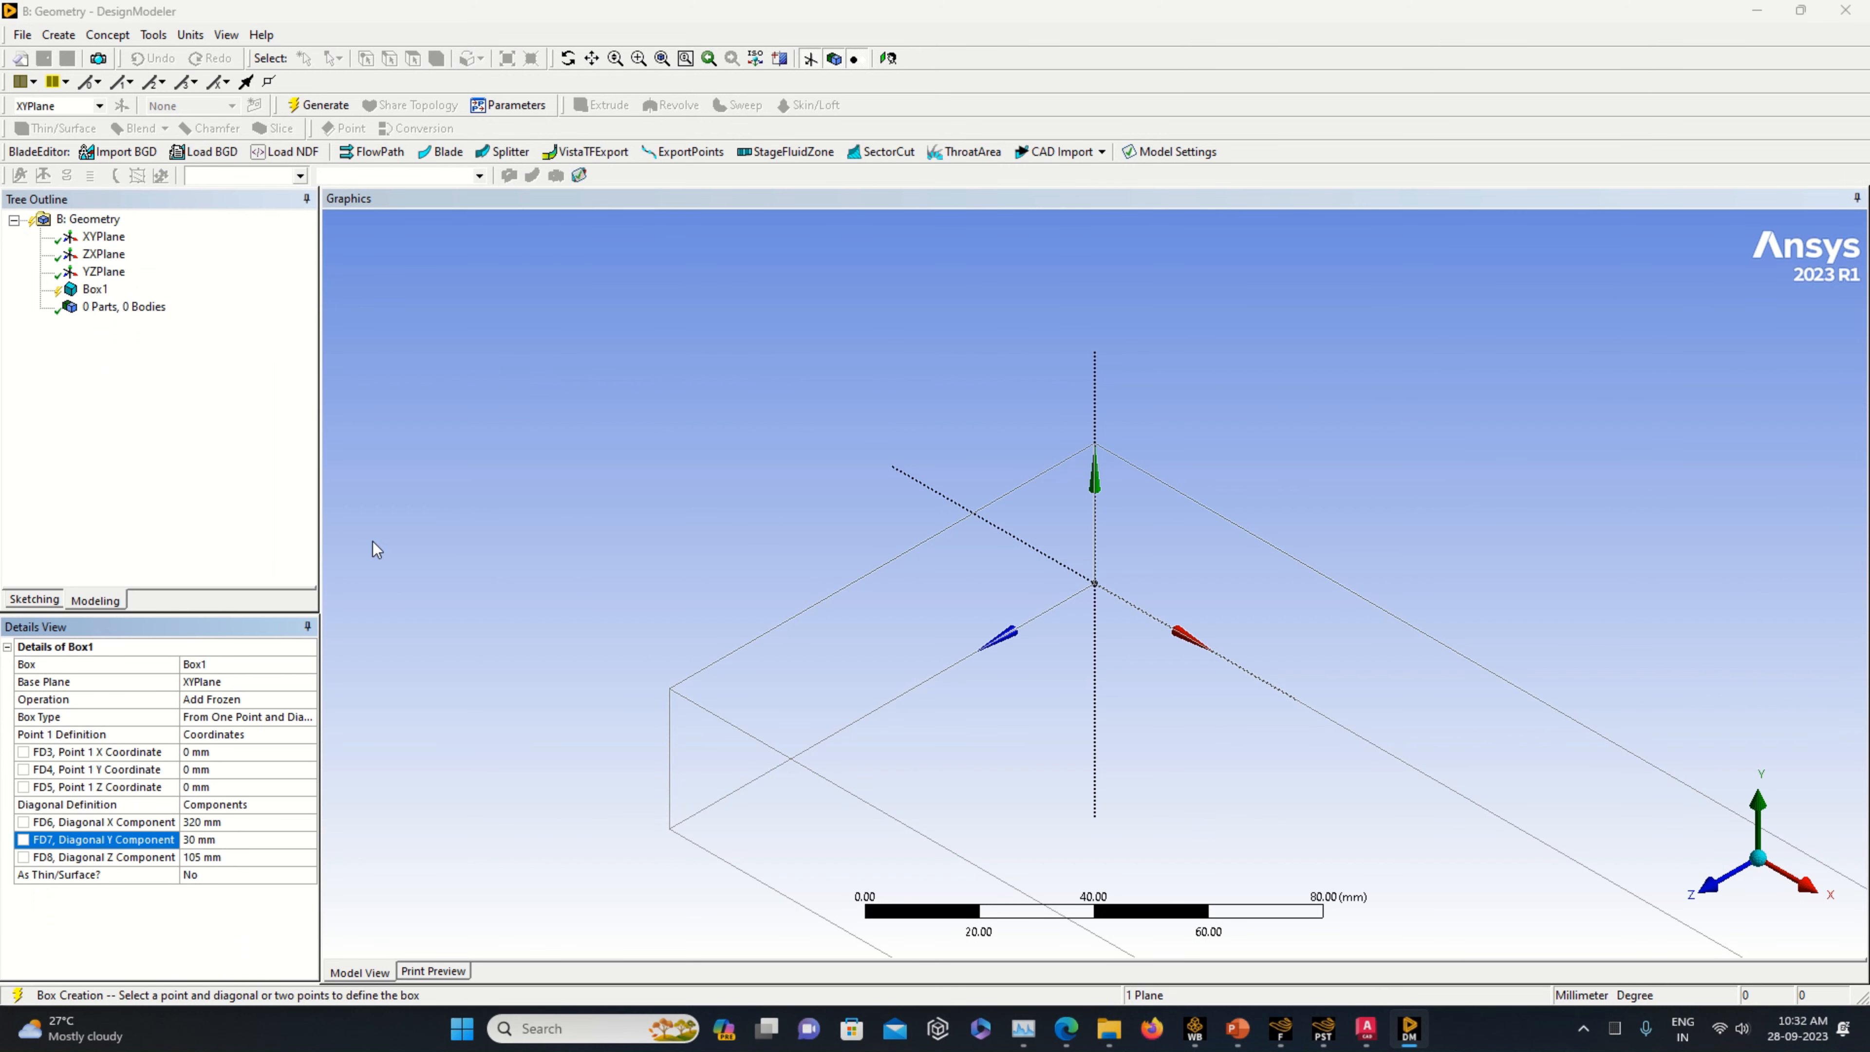
left_click(221, 840)
type("145")
key("Return")
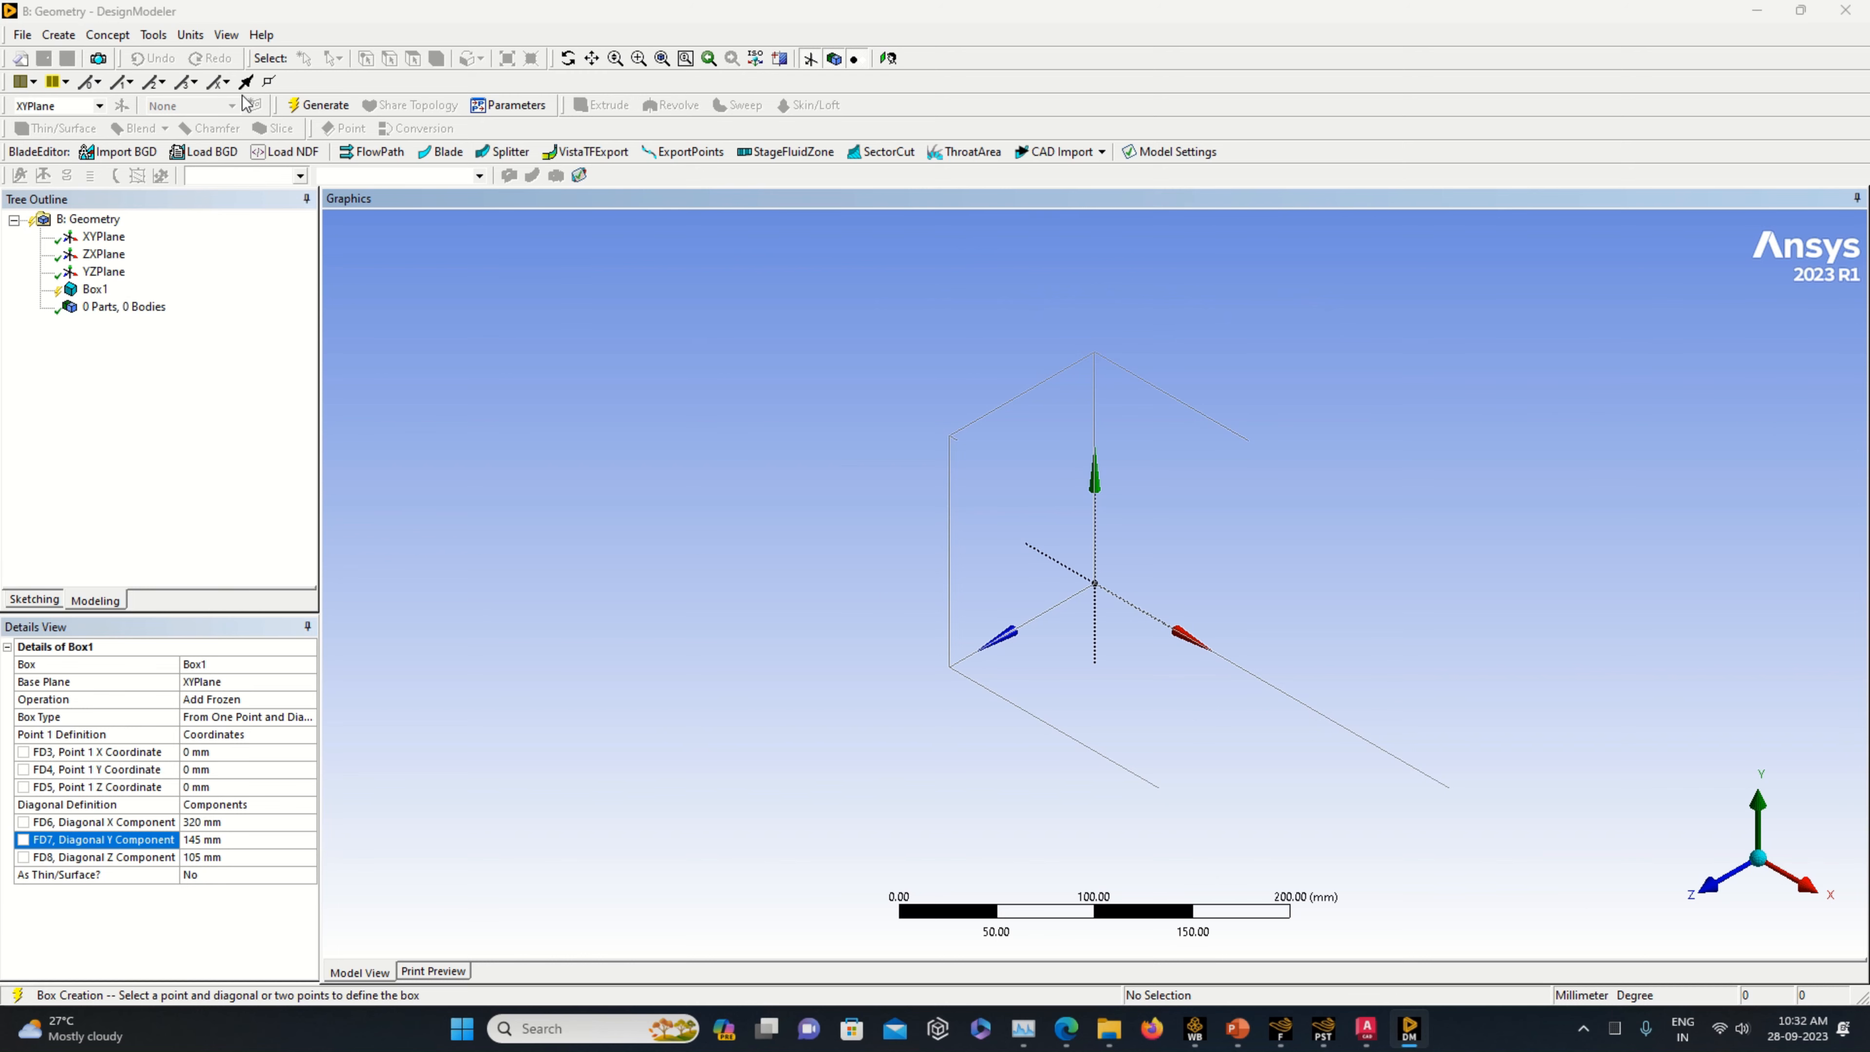
left_click(318, 104)
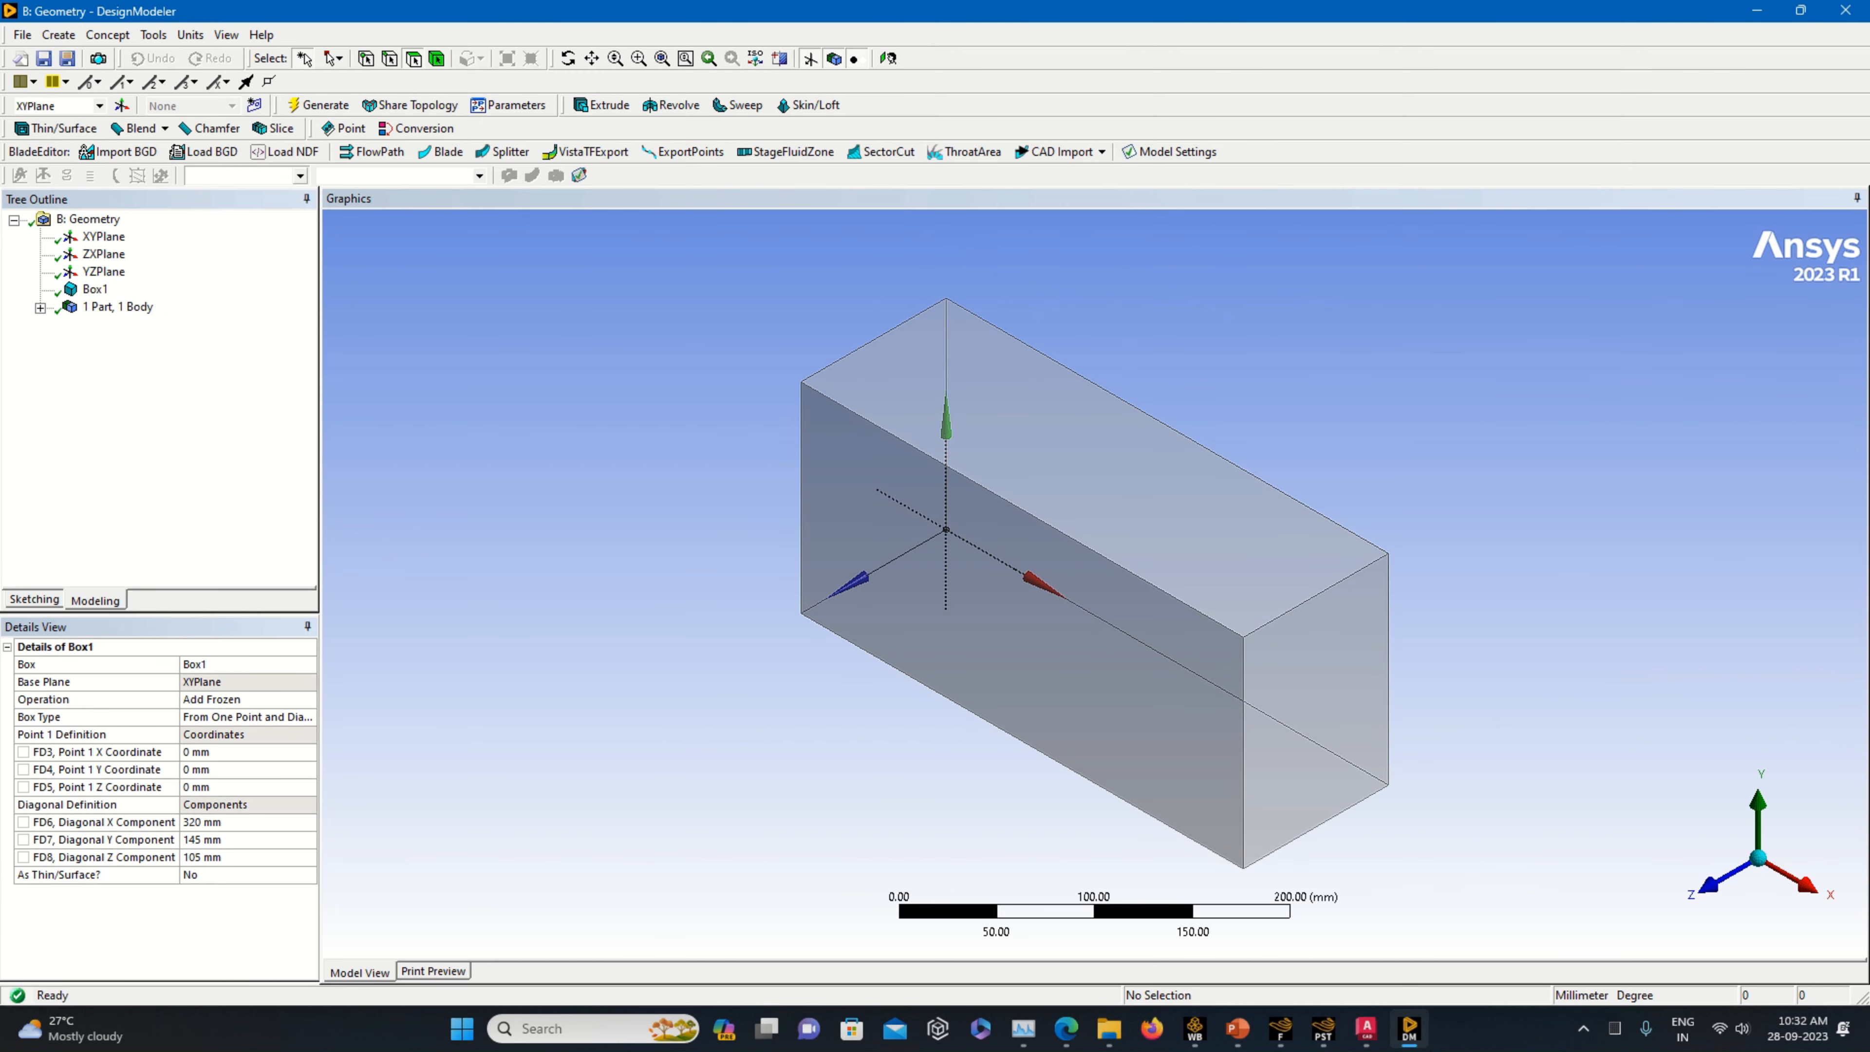
- Check the cell layout in AutoCAD and add a second box primitive in DesignModeler with diagonal components X 100, Y 145 and Z 20 mm
left_click(1366, 1028)
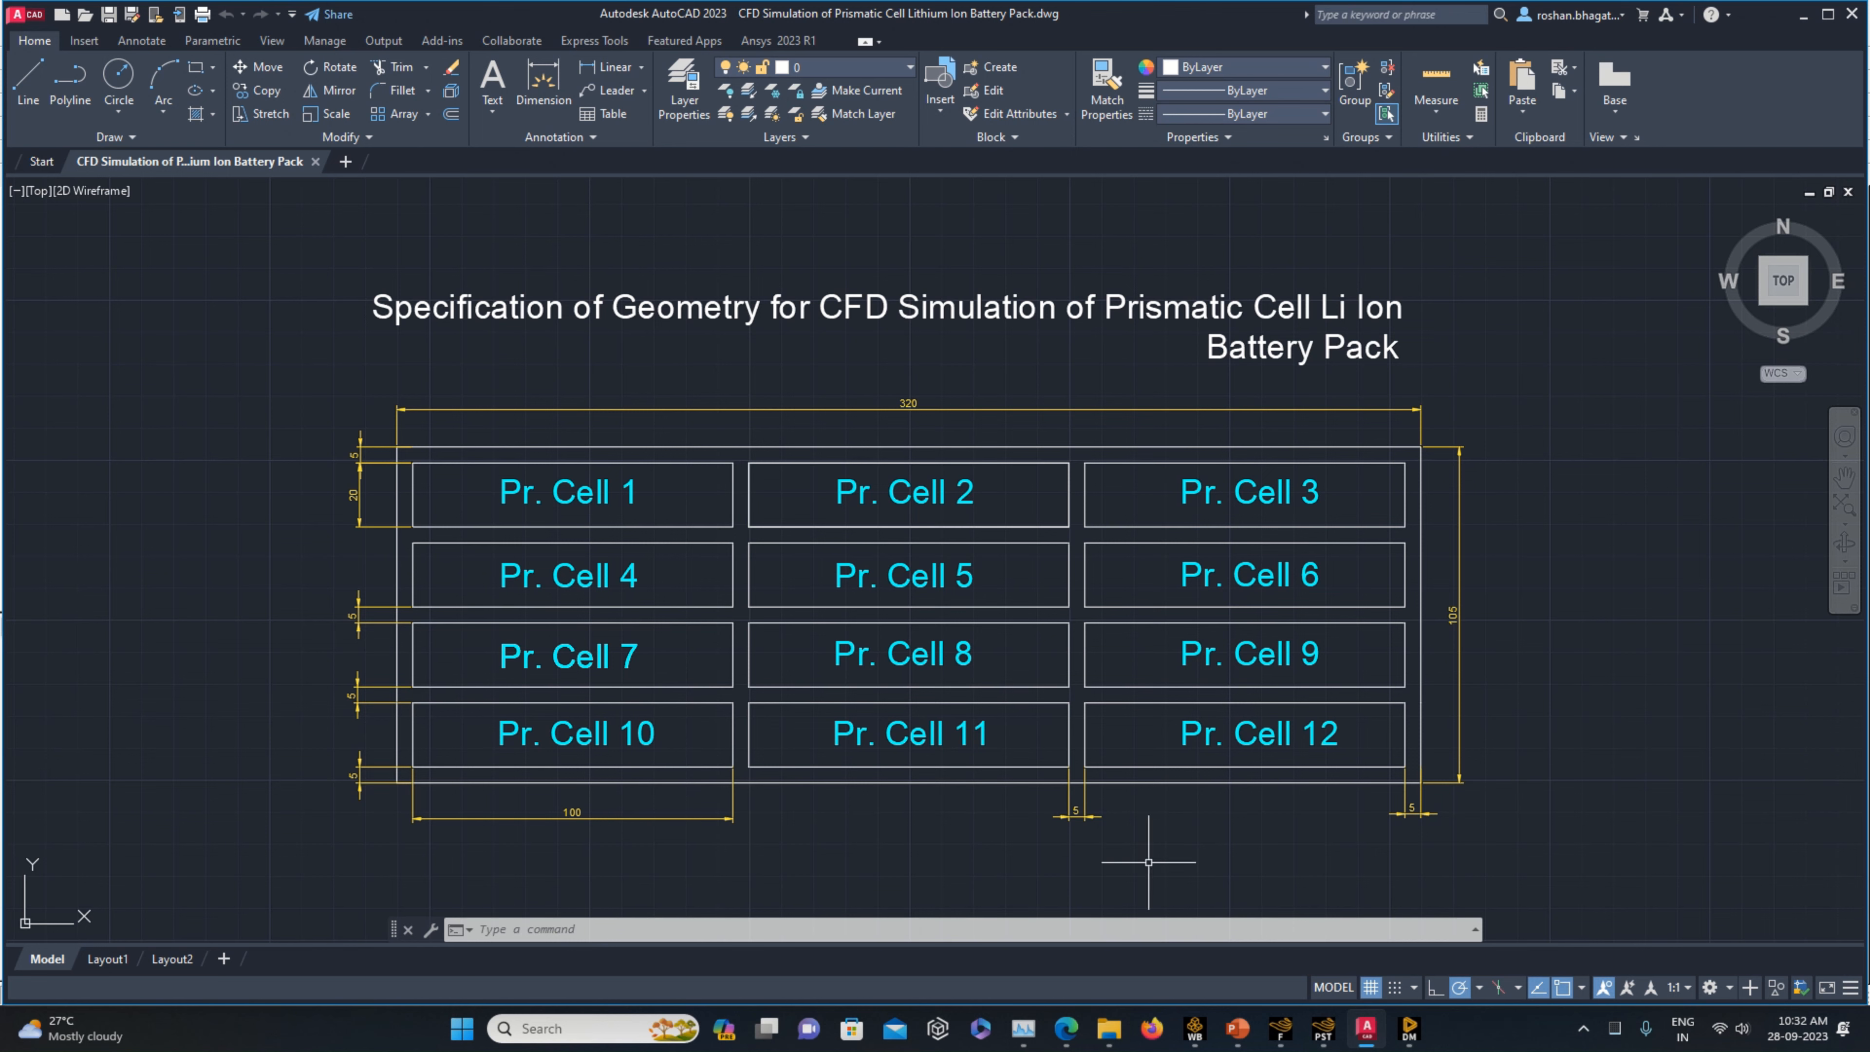
left_click(1409, 1028)
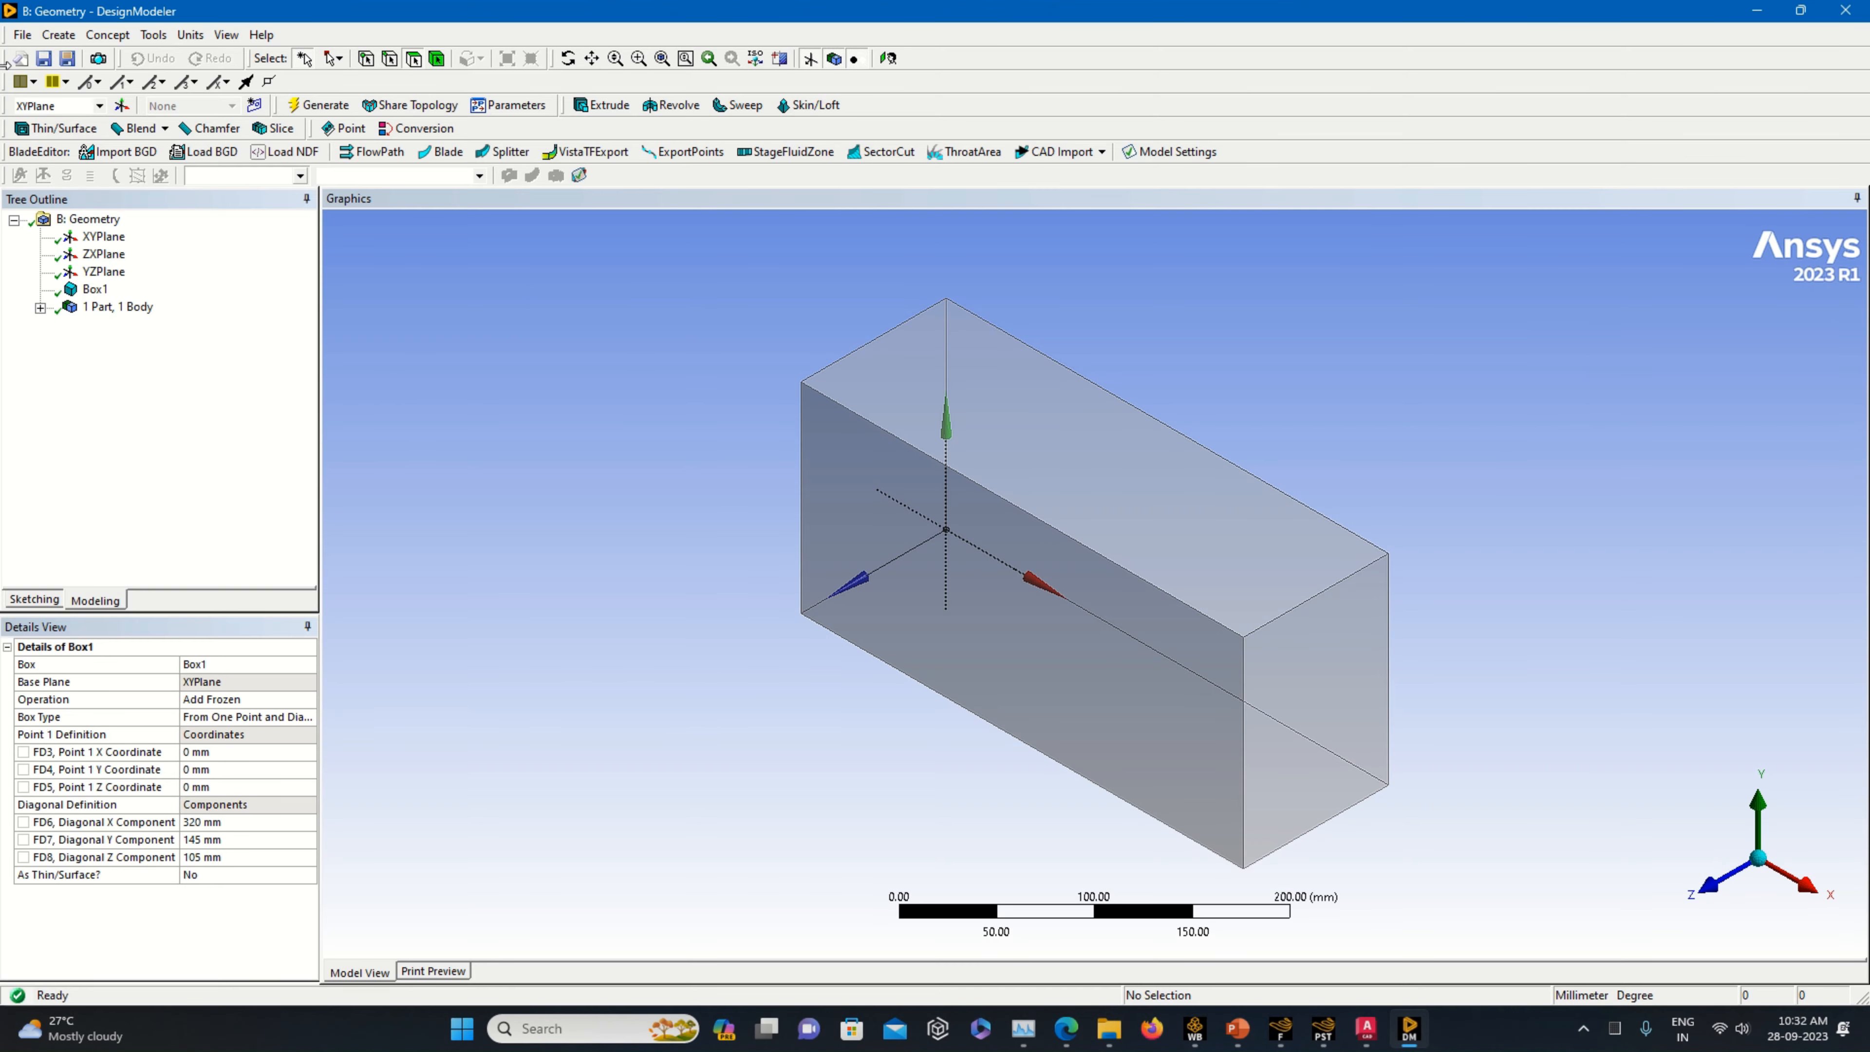
left_click(49, 34)
mouse_move(140, 430)
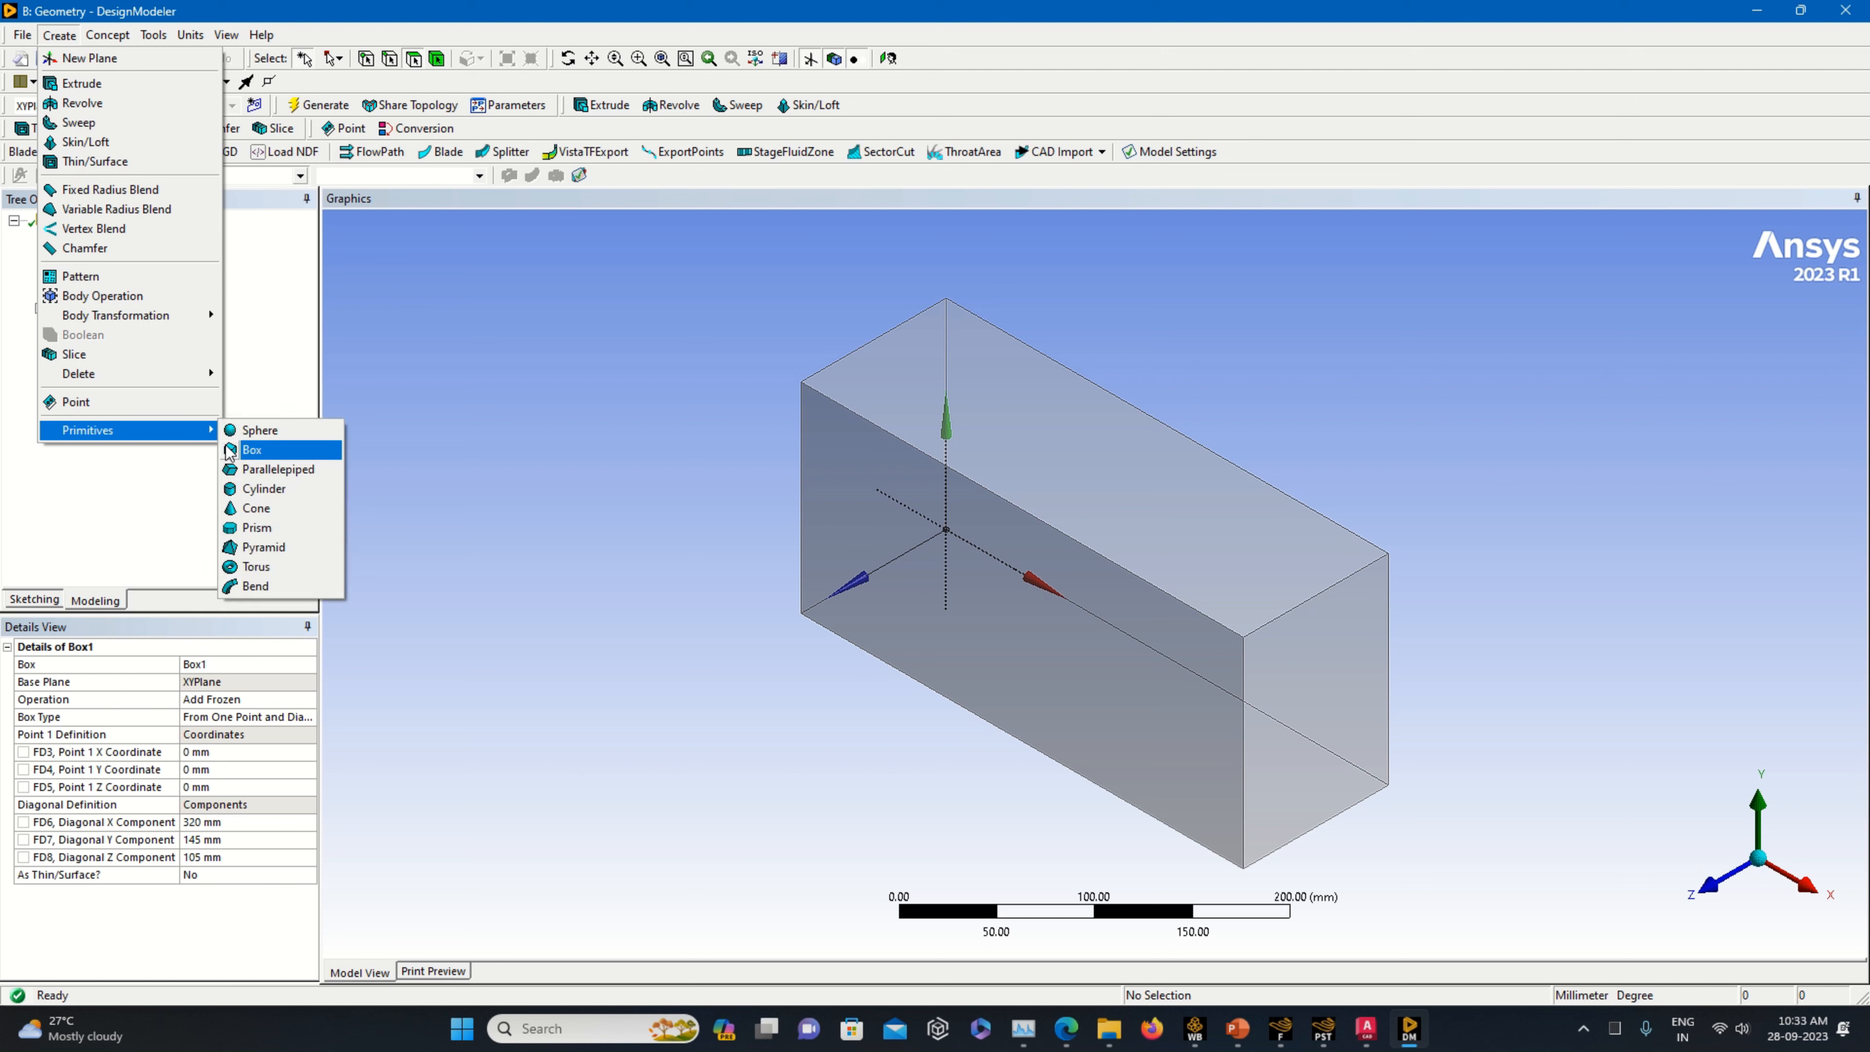
left_click(263, 451)
left_click(216, 752)
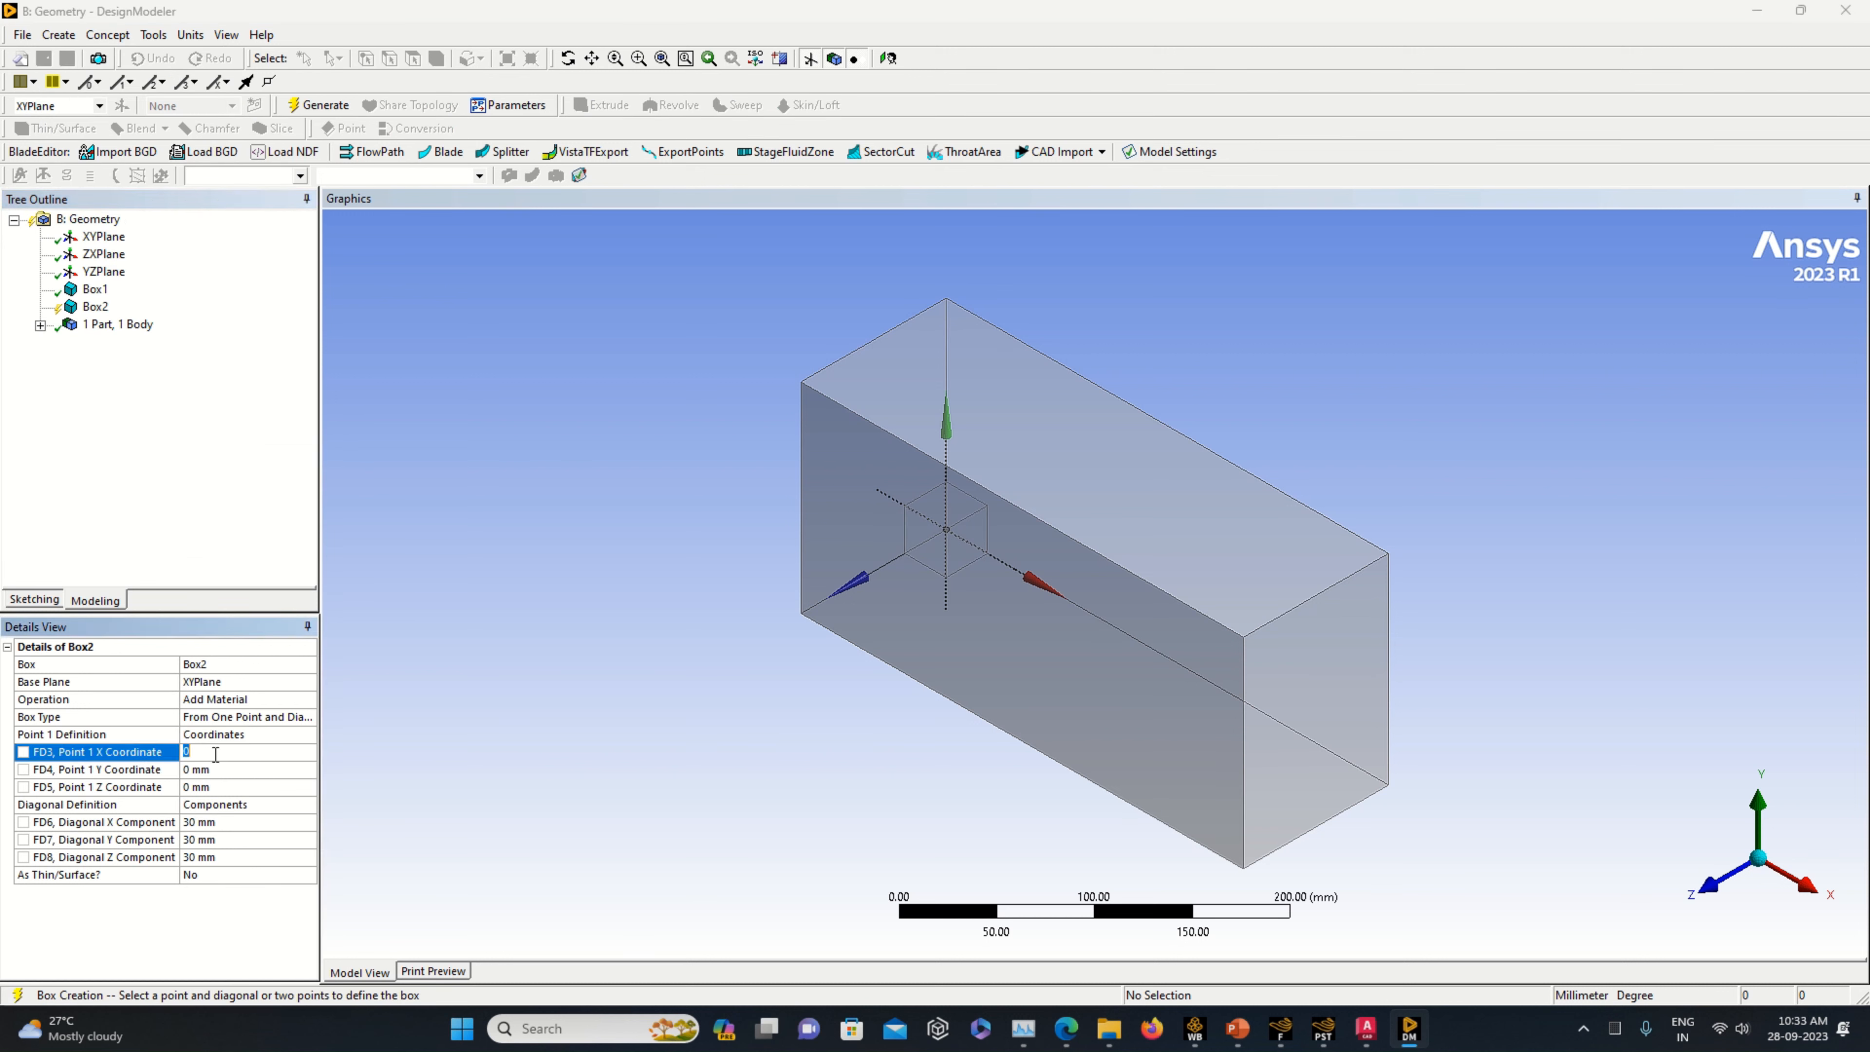
left_click(212, 820)
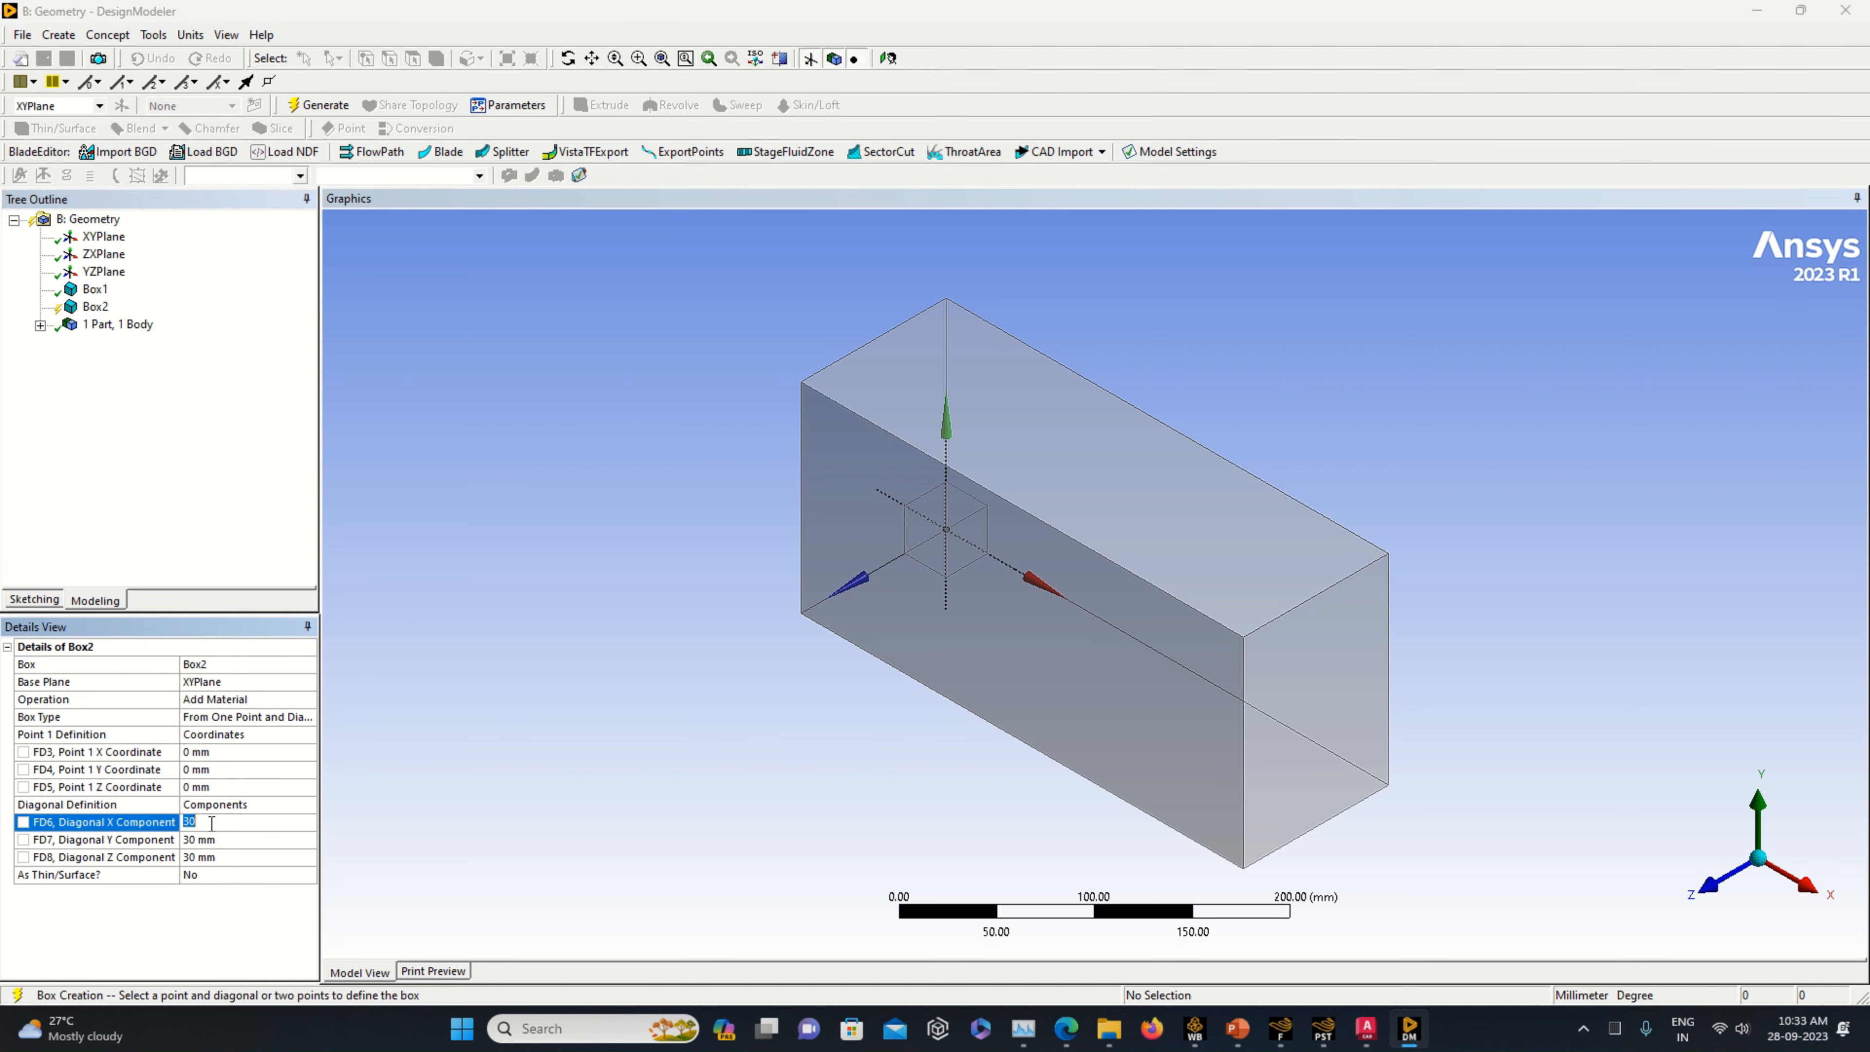
left_click(224, 859)
type("20")
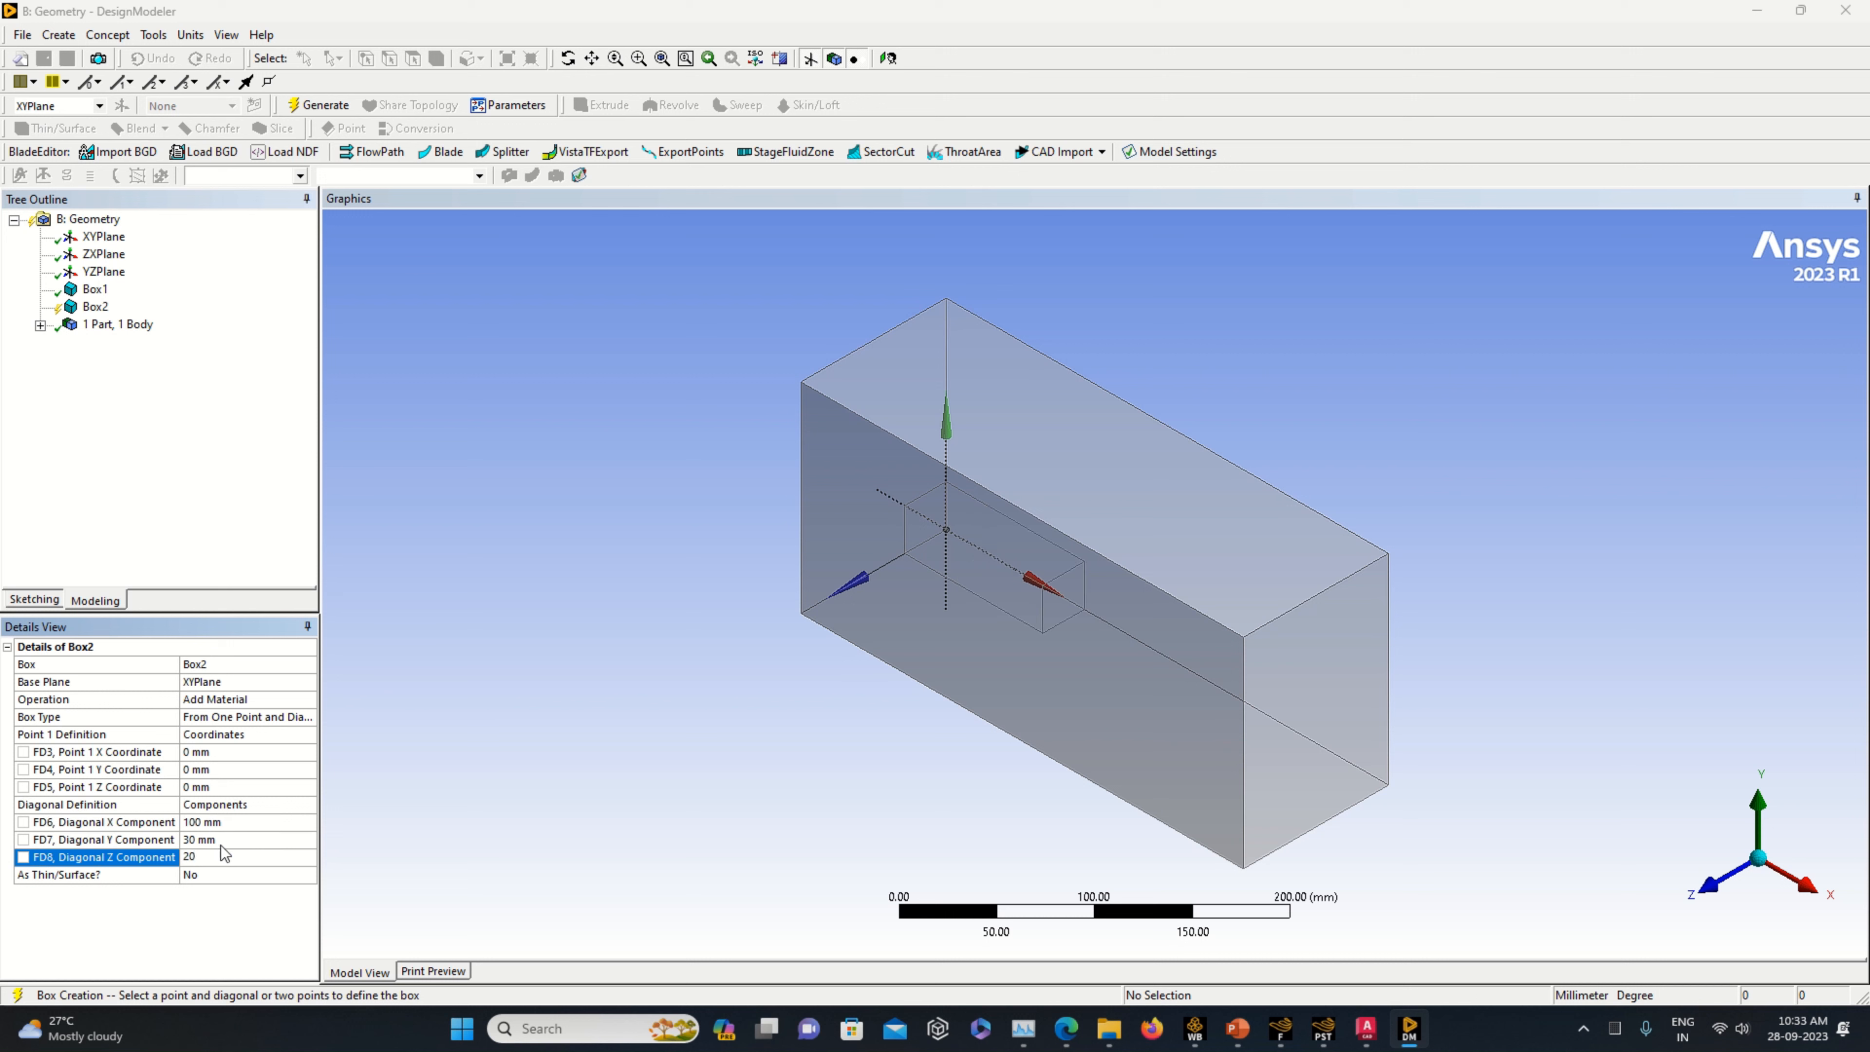
left_click(224, 840)
type("145")
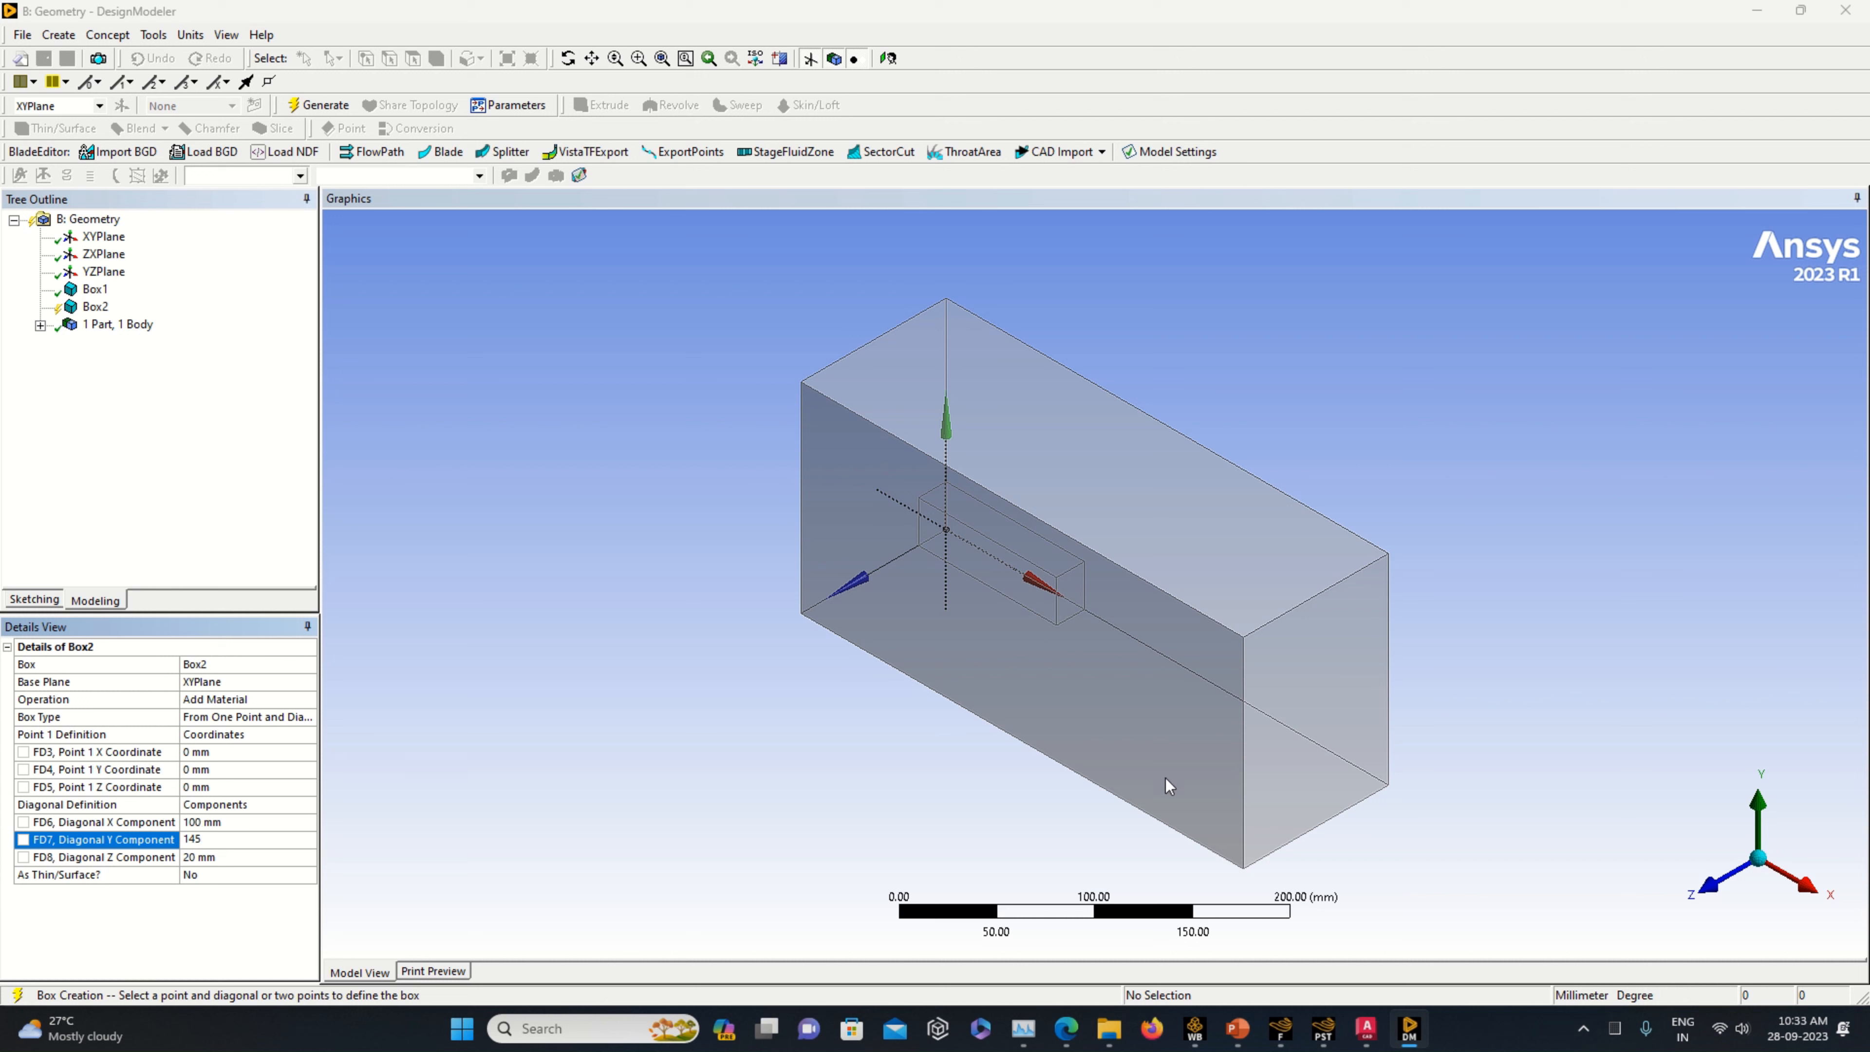
left_click(877, 841)
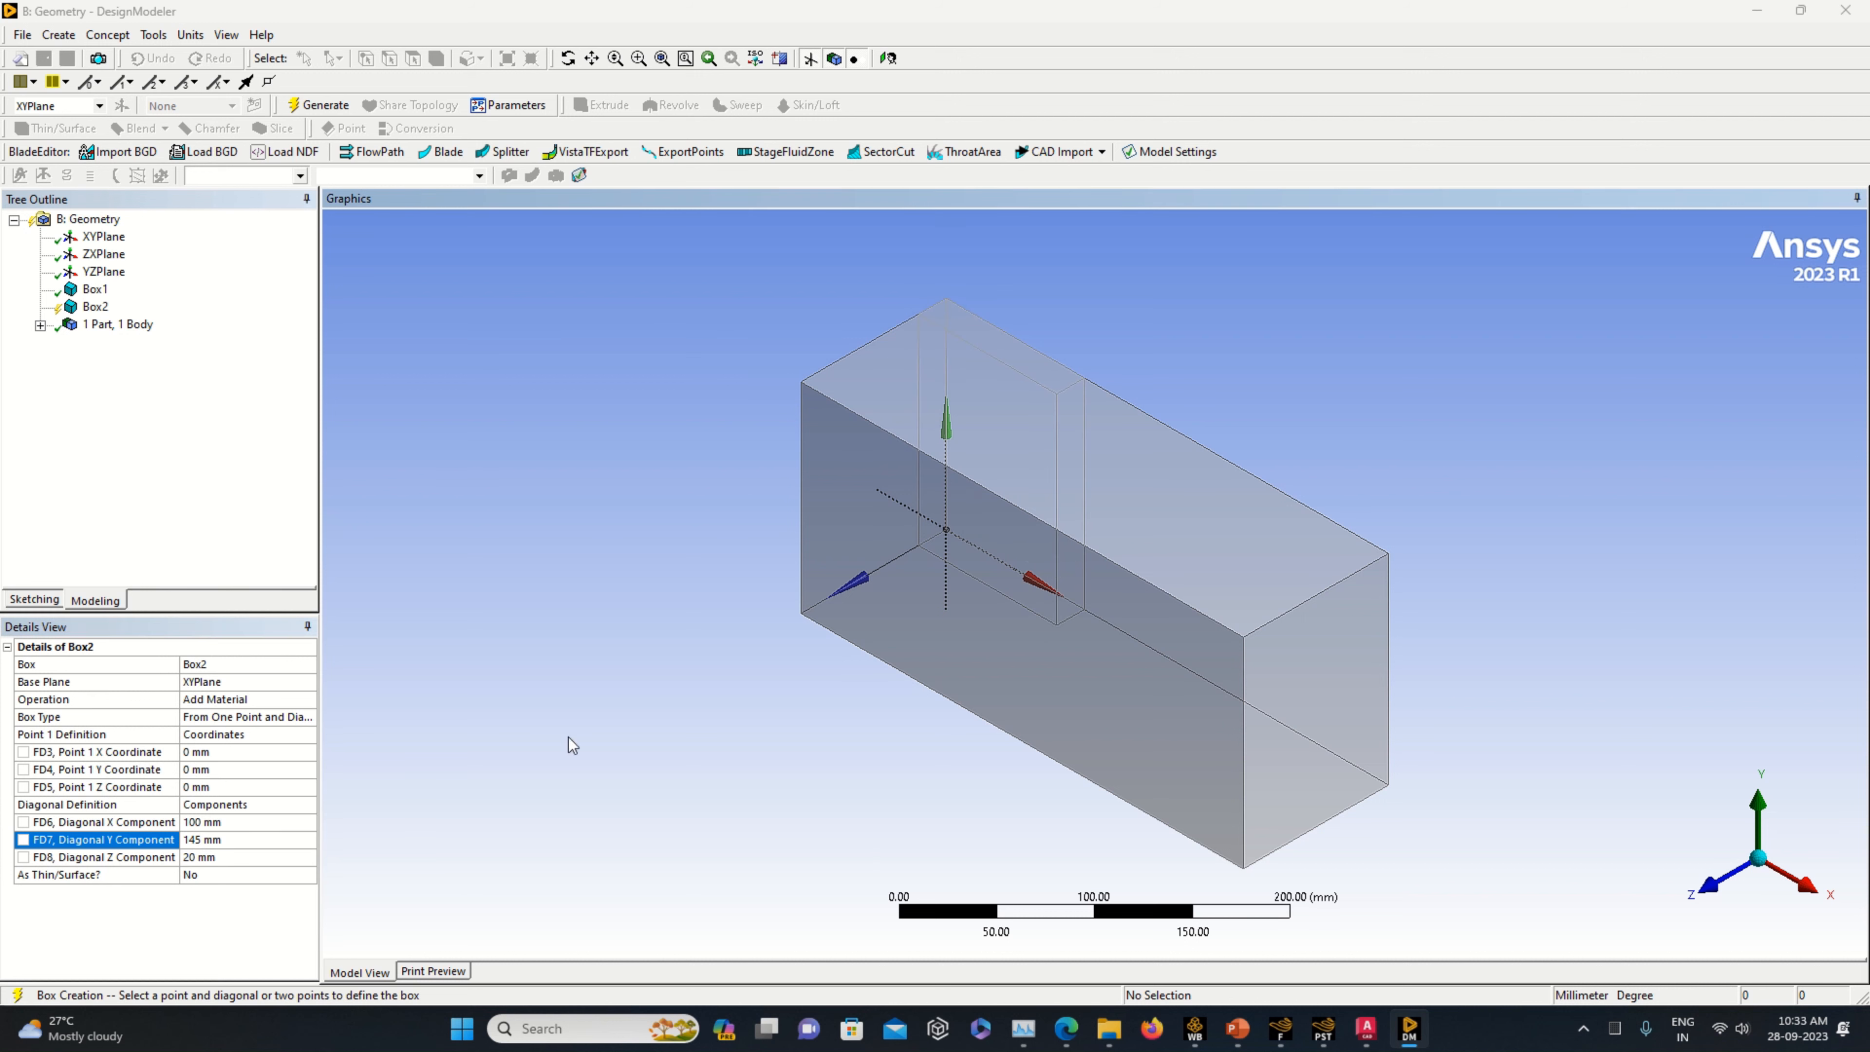
- Offset the cell box from the enclosure corner by setting its Point 1 X and Z coordinates to 5 mm
left_click(1716, 895)
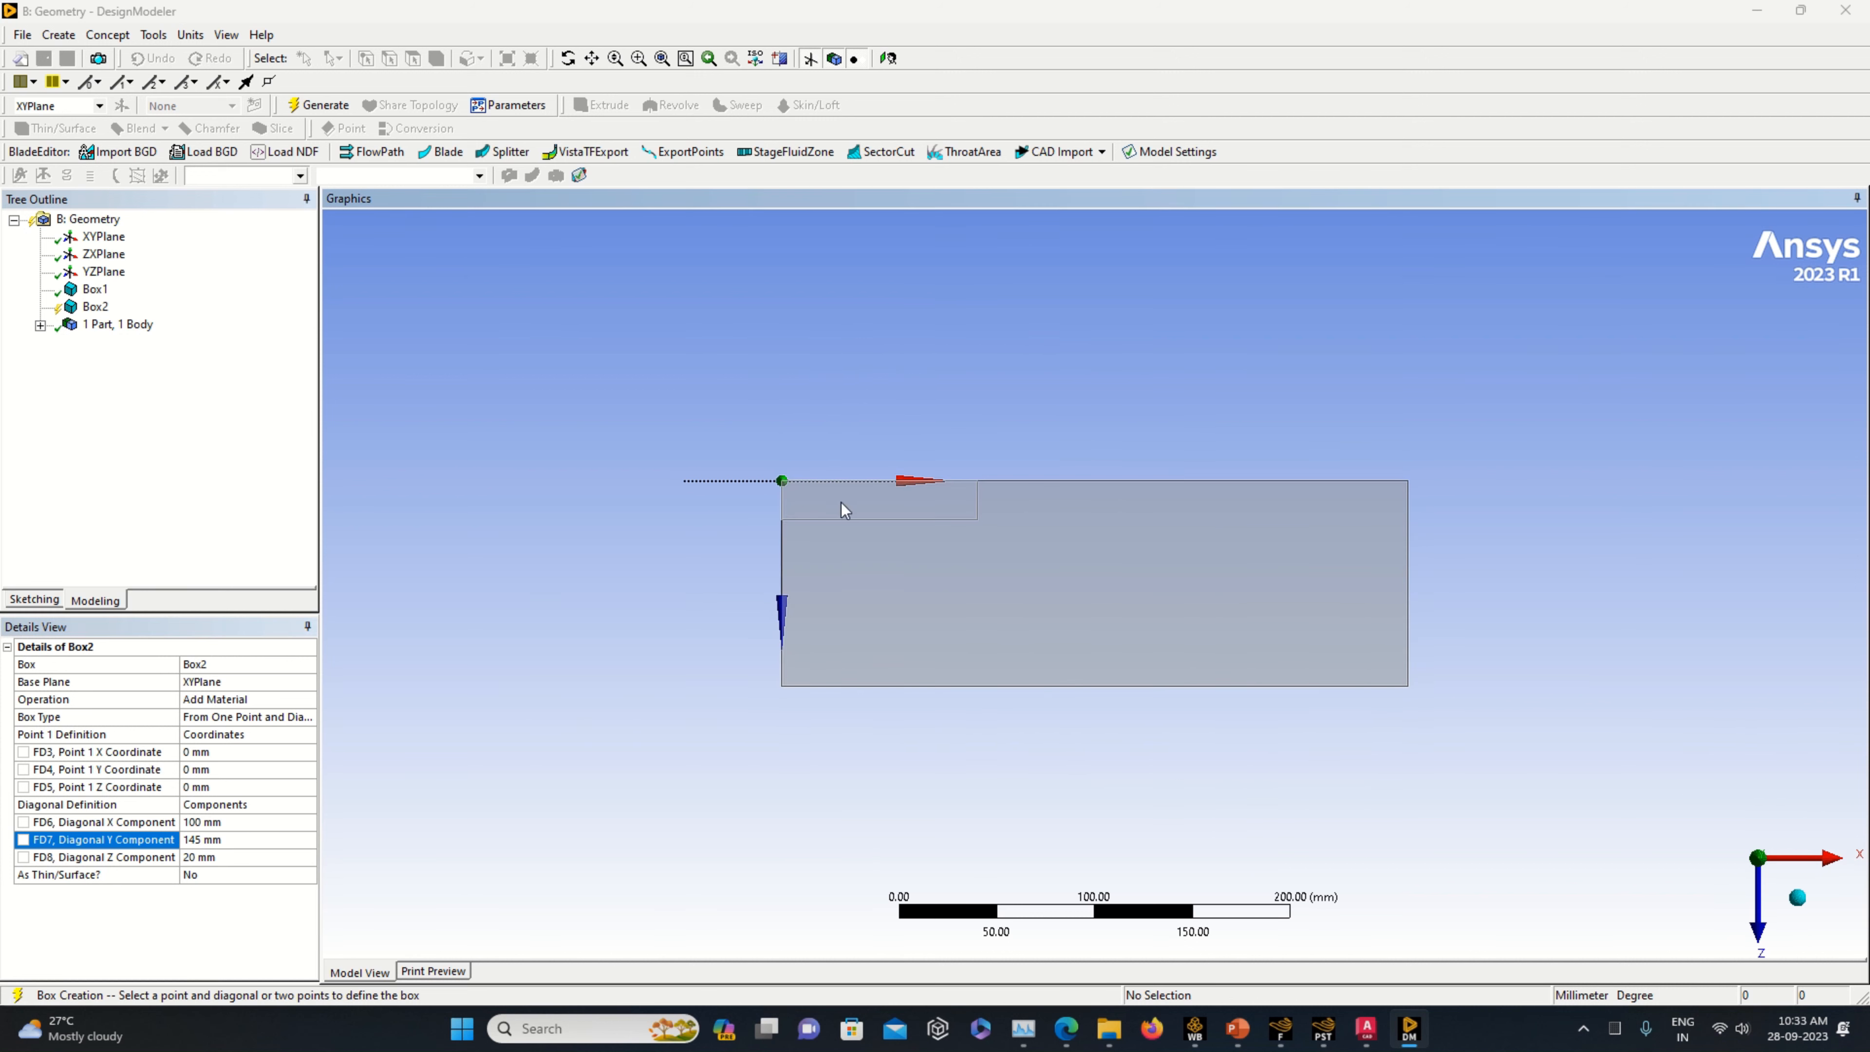
left_click(247, 752)
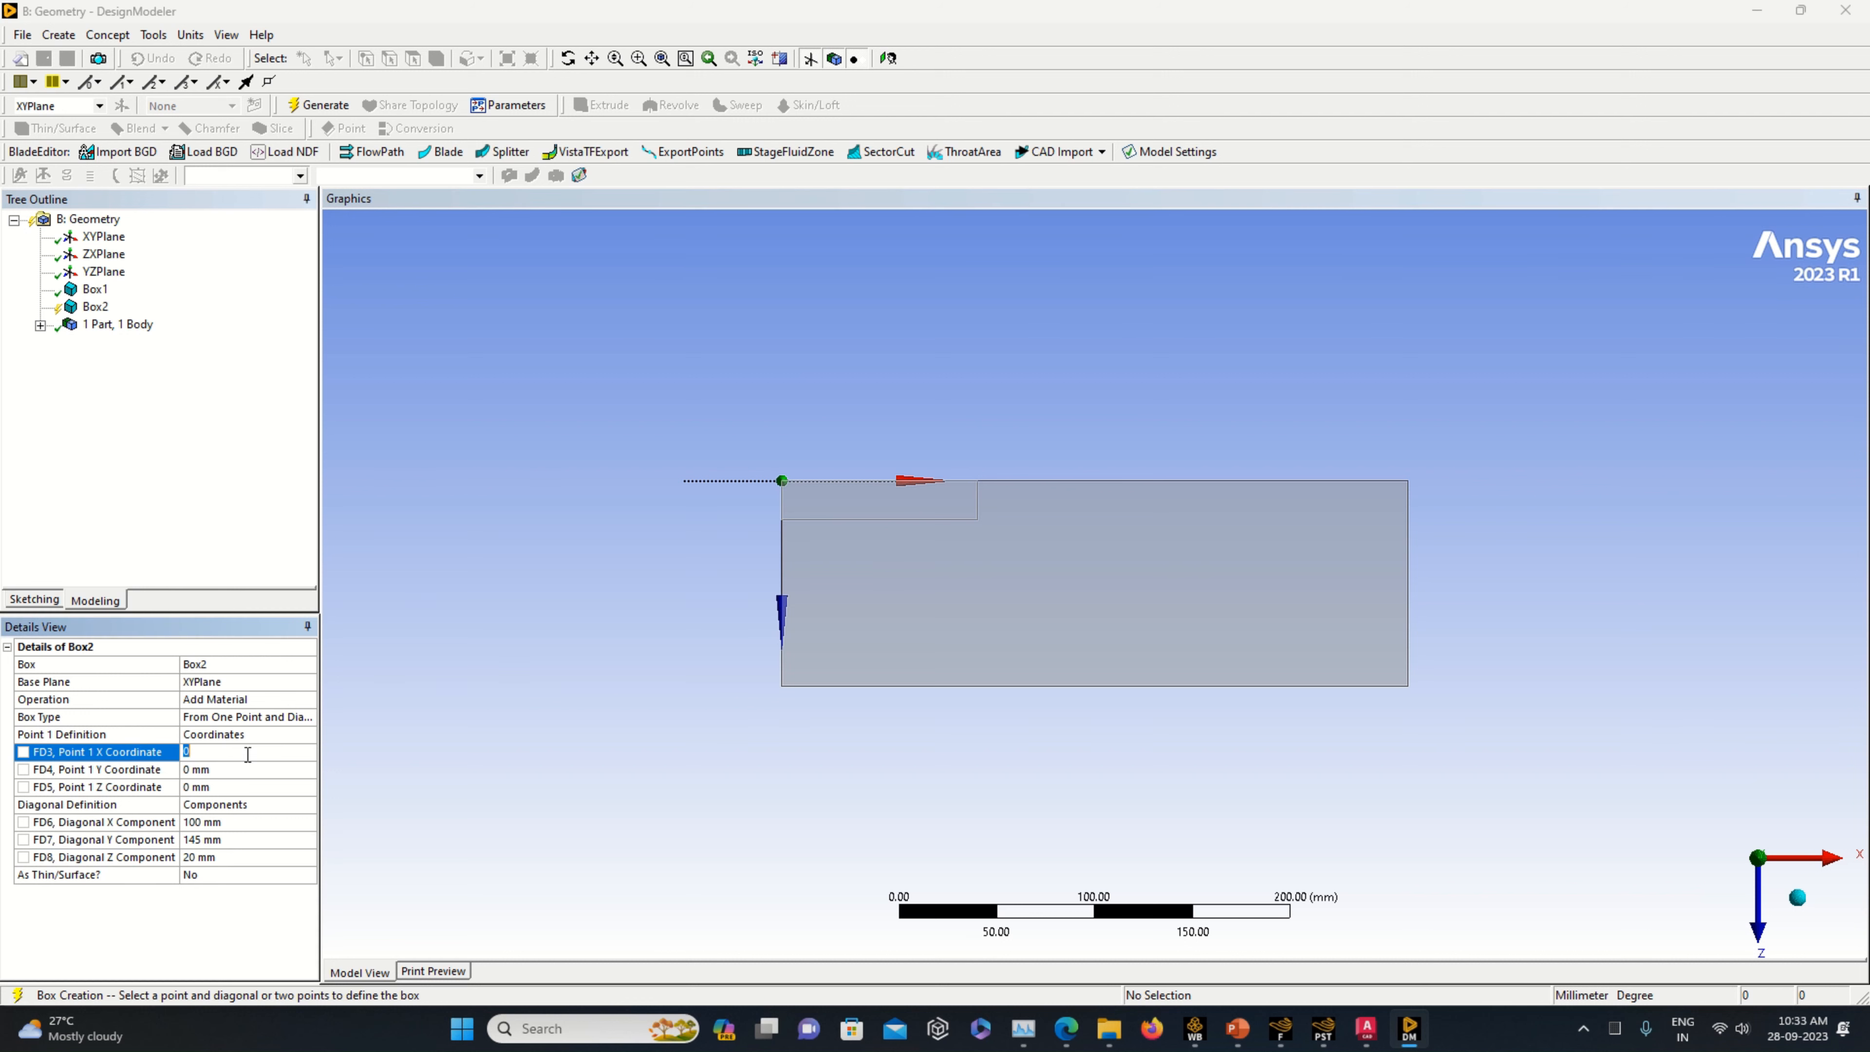
left_click(598, 680)
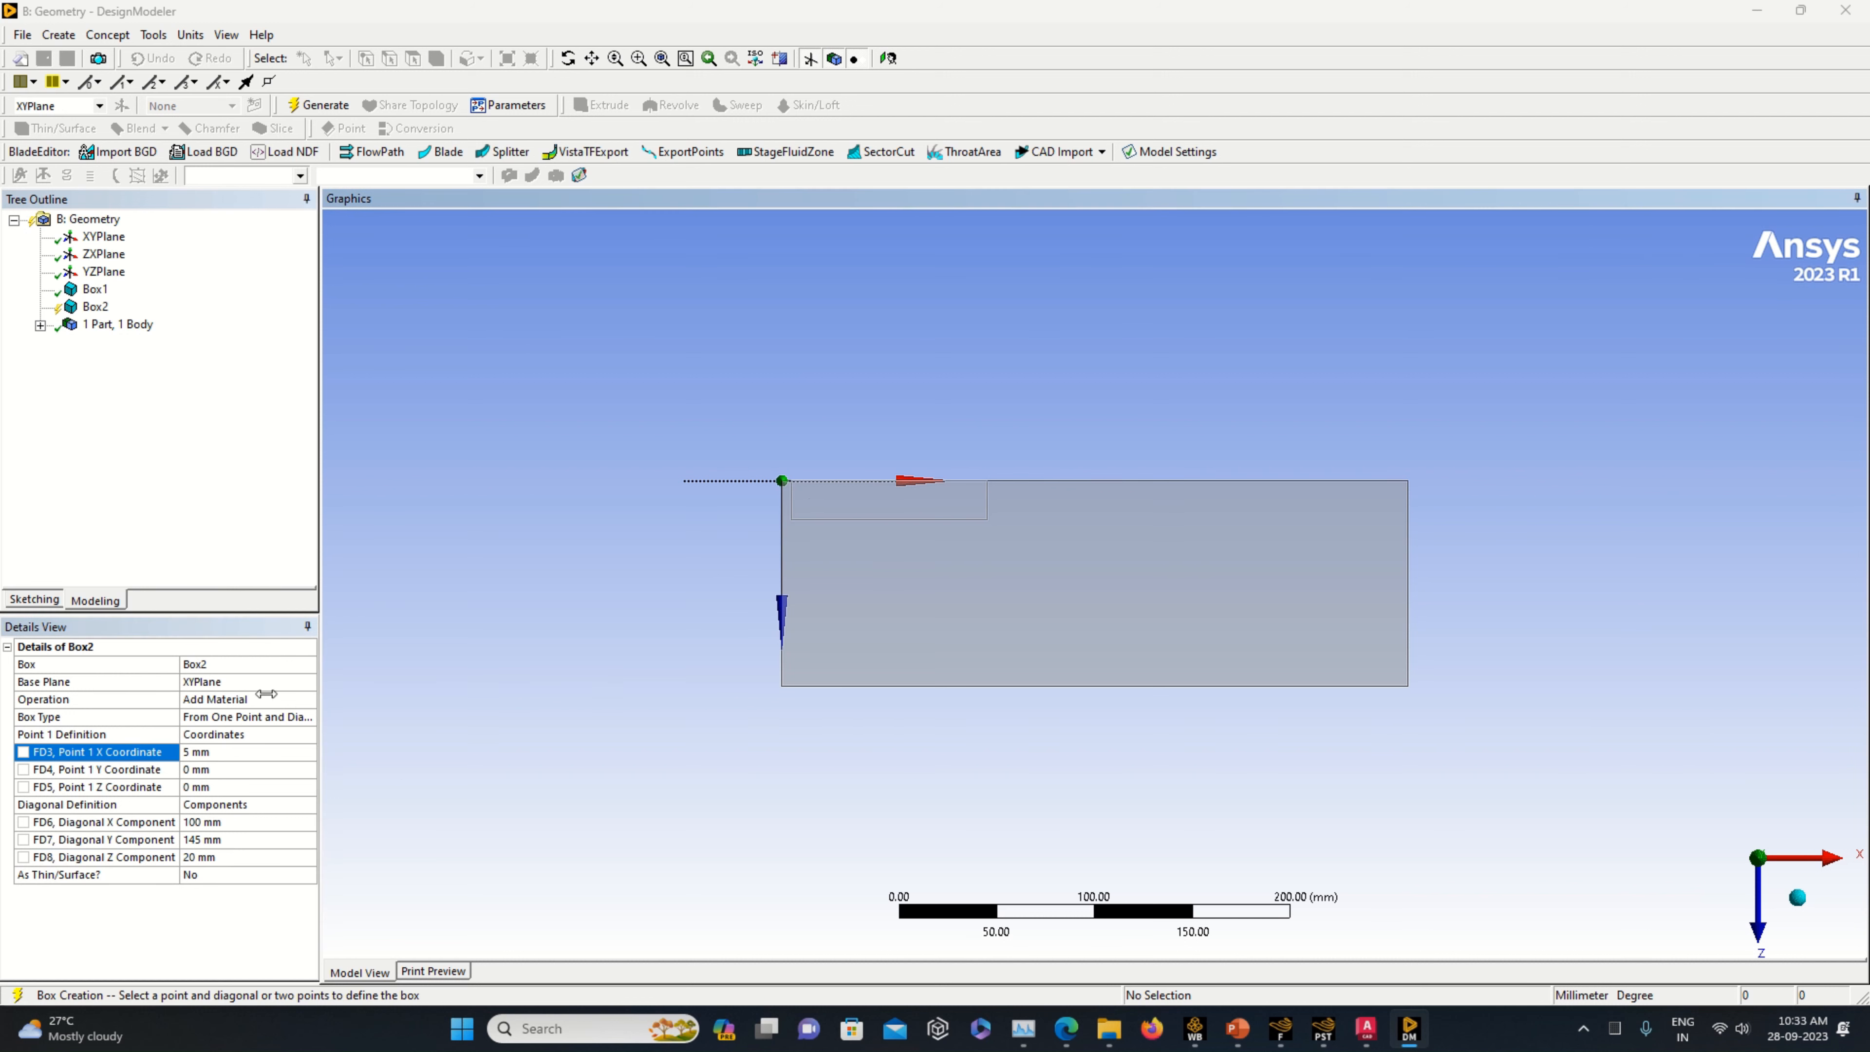
left_click(212, 785)
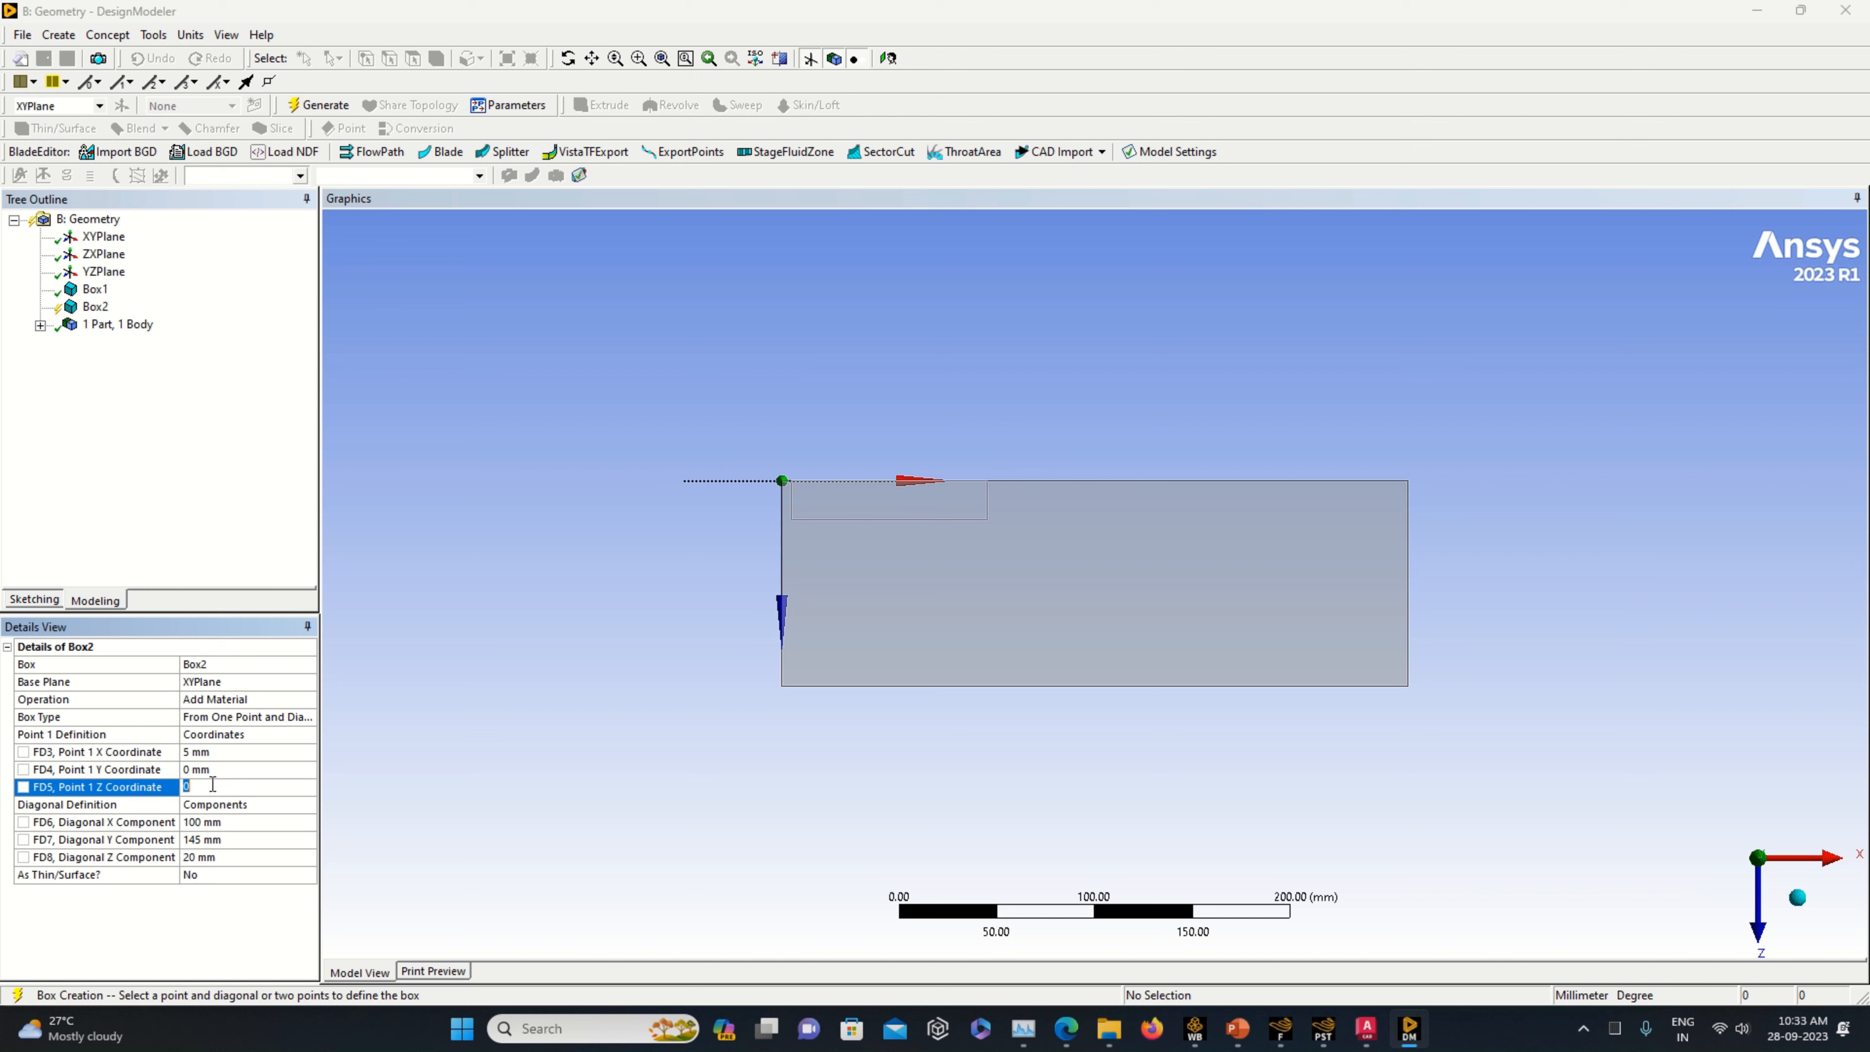
left_click(518, 758)
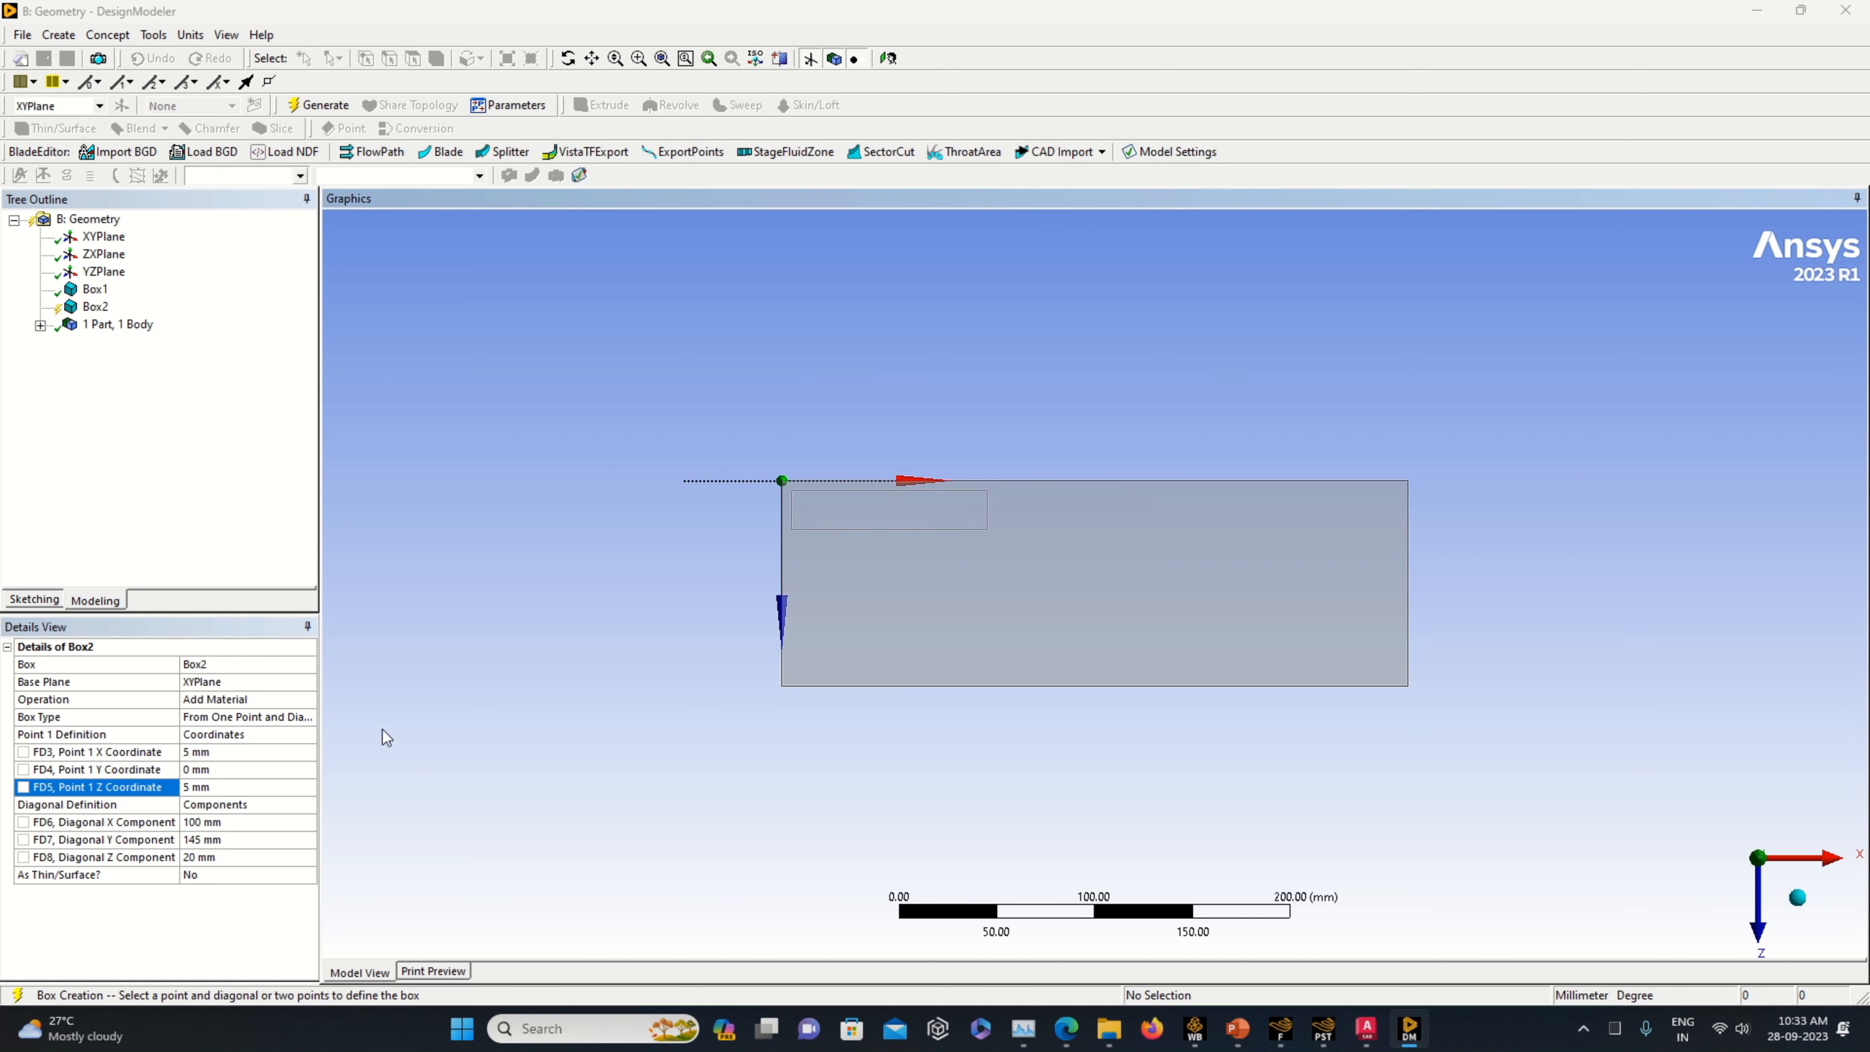
- Set the cell box's operation to Slice Material on all bodies and generate it
left_click(305, 703)
left_click(265, 737)
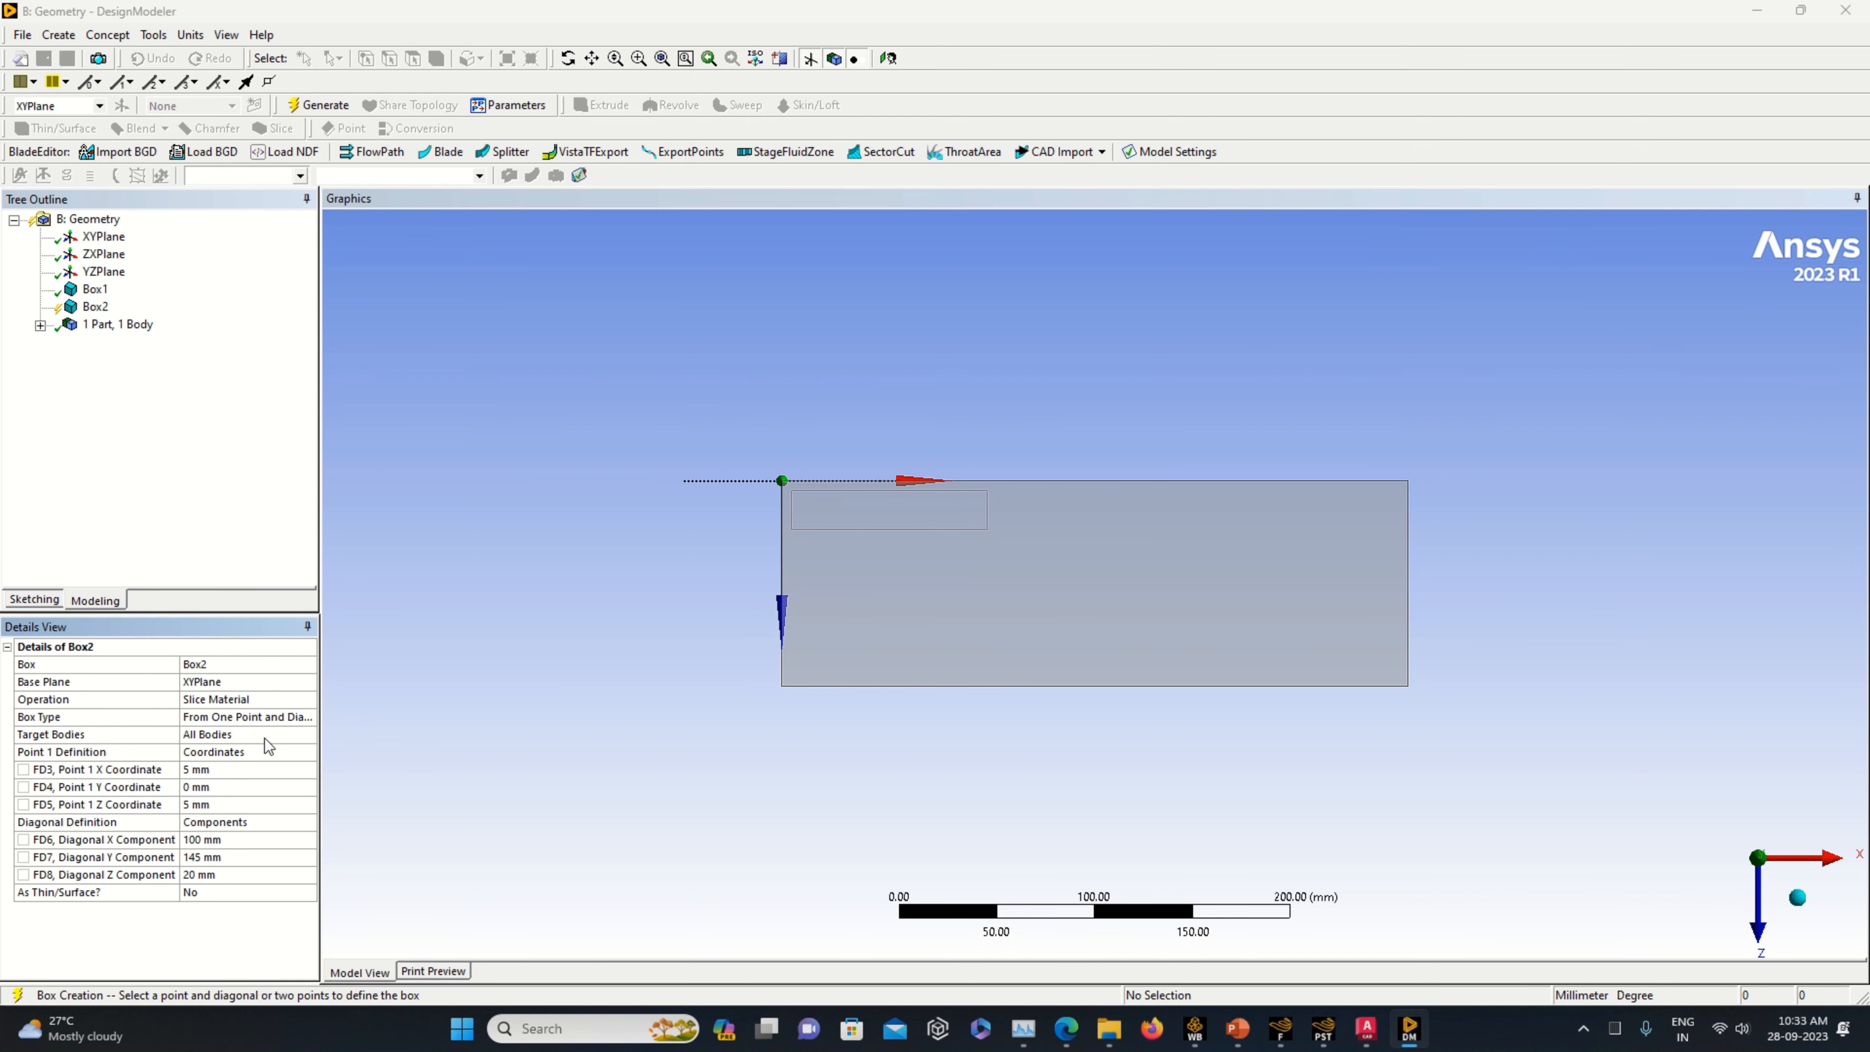
left_click(319, 105)
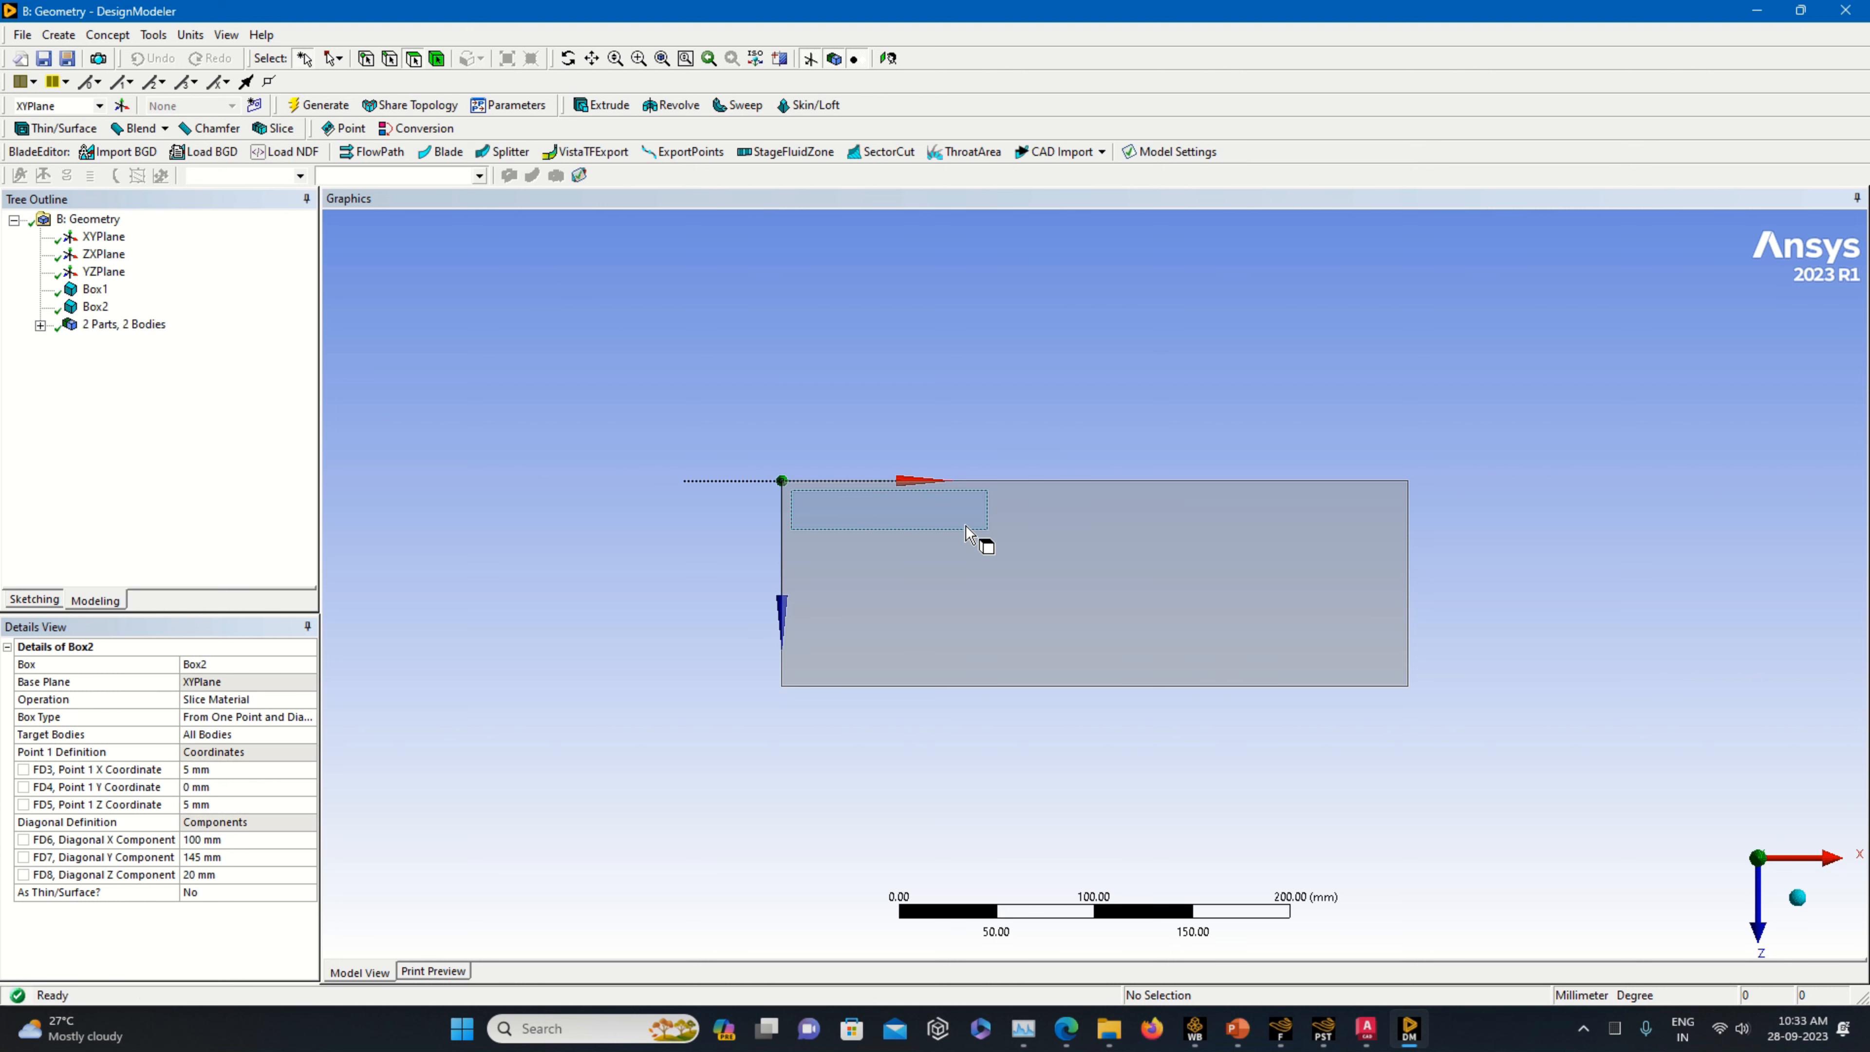
- Check the cell spacing in AutoCAD and add a box primitive in DesignModeler with diagonal components X 100, Y 145 and Z 20 mm
left_click(1366, 1027)
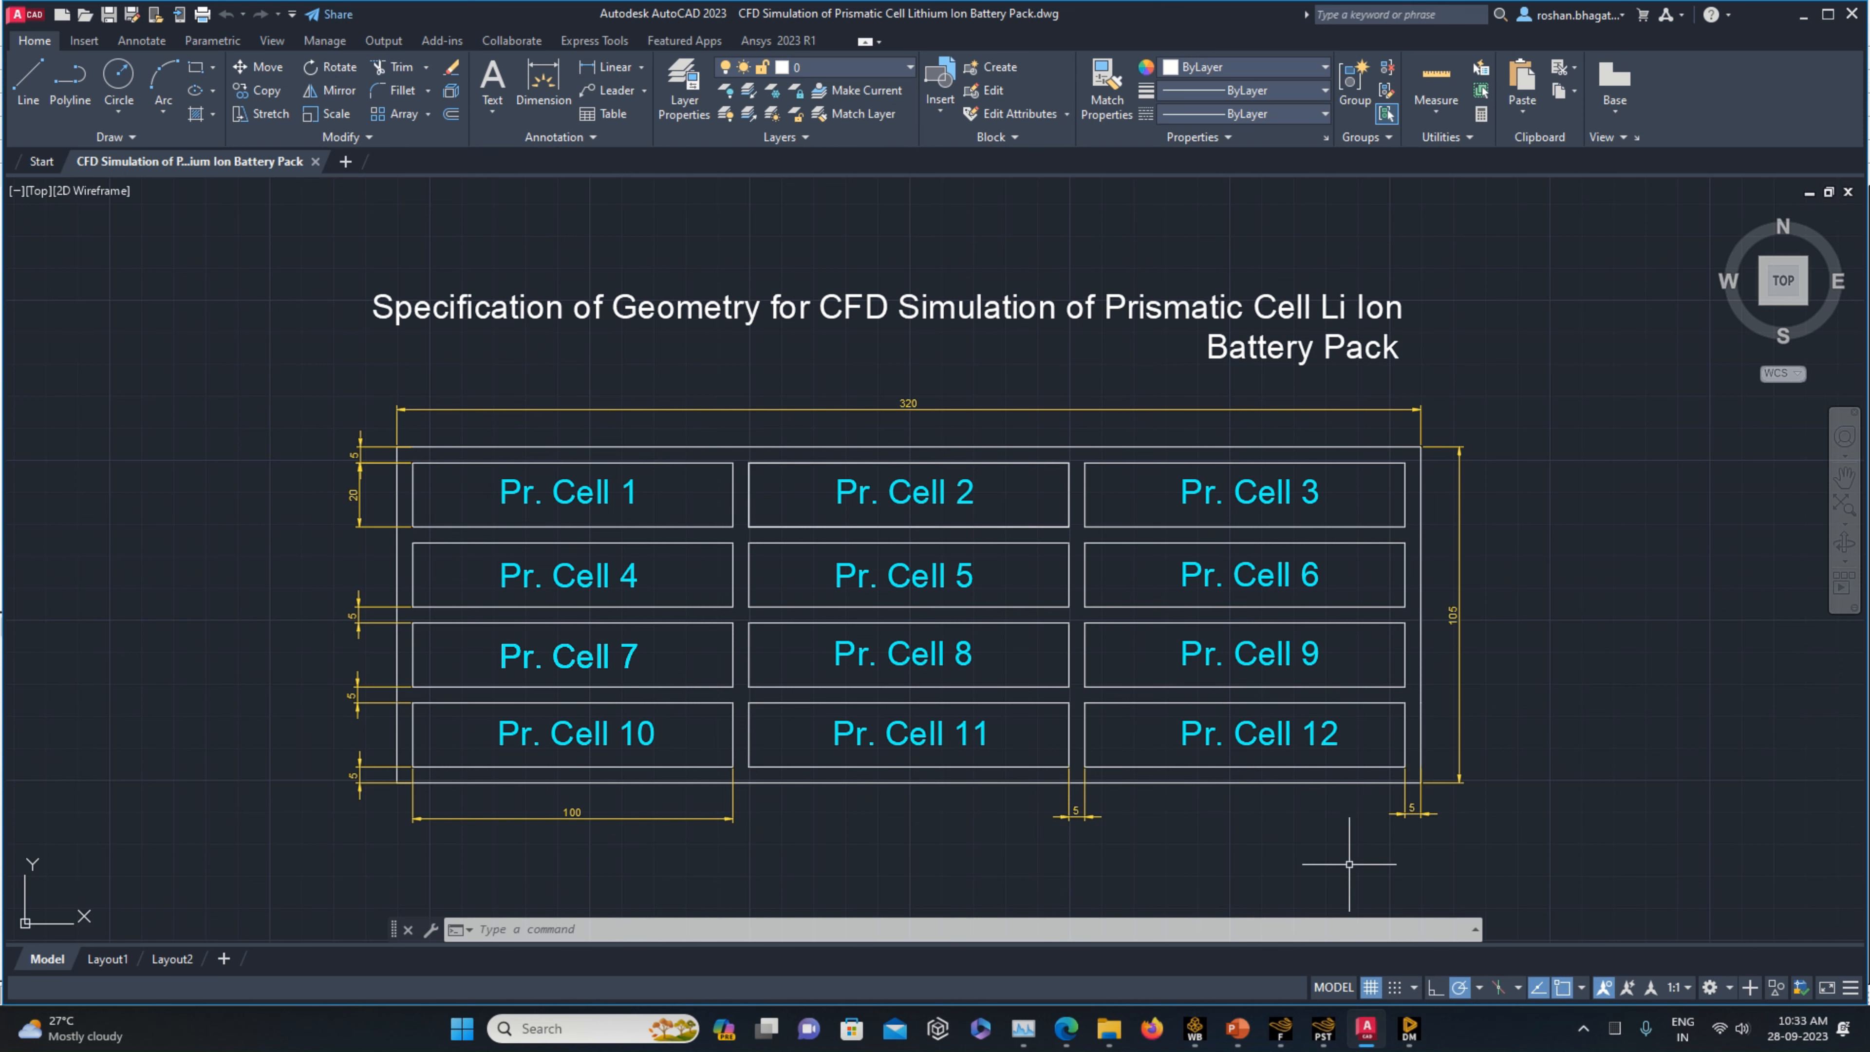
left_click(1409, 1028)
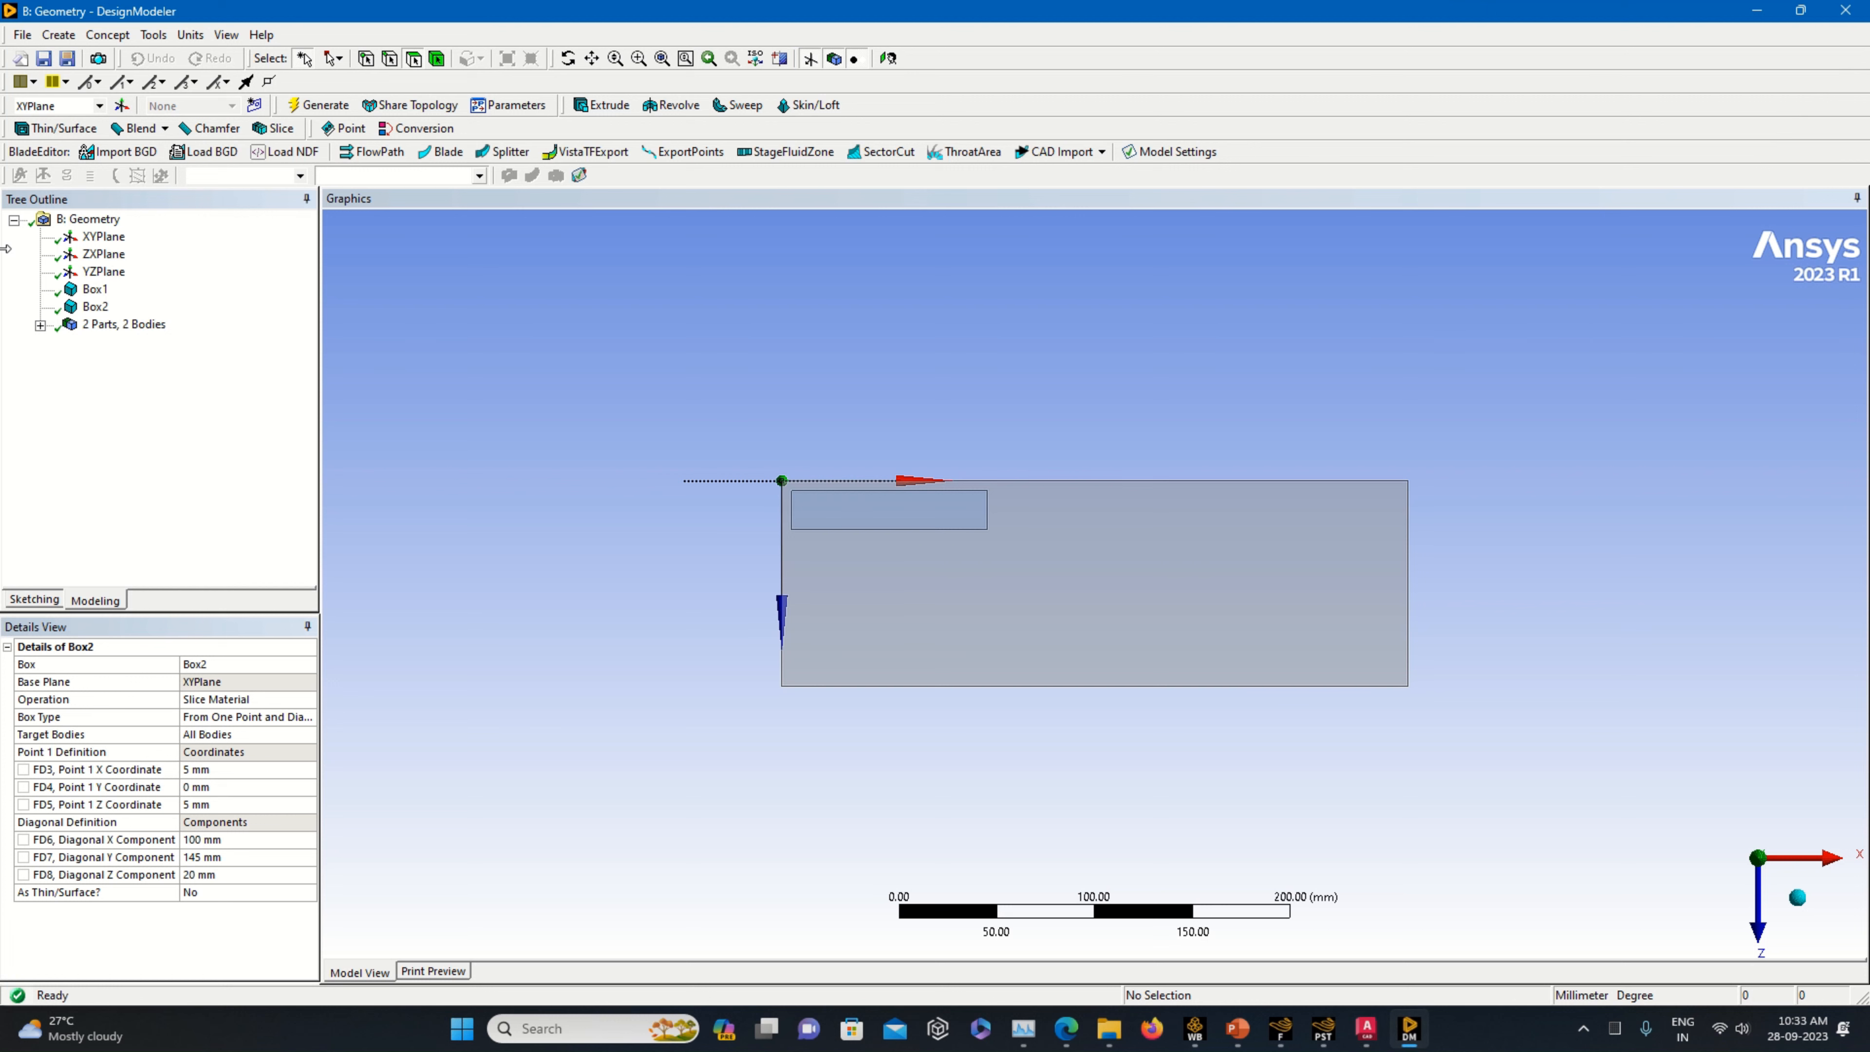
left_click(58, 35)
mouse_move(120, 430)
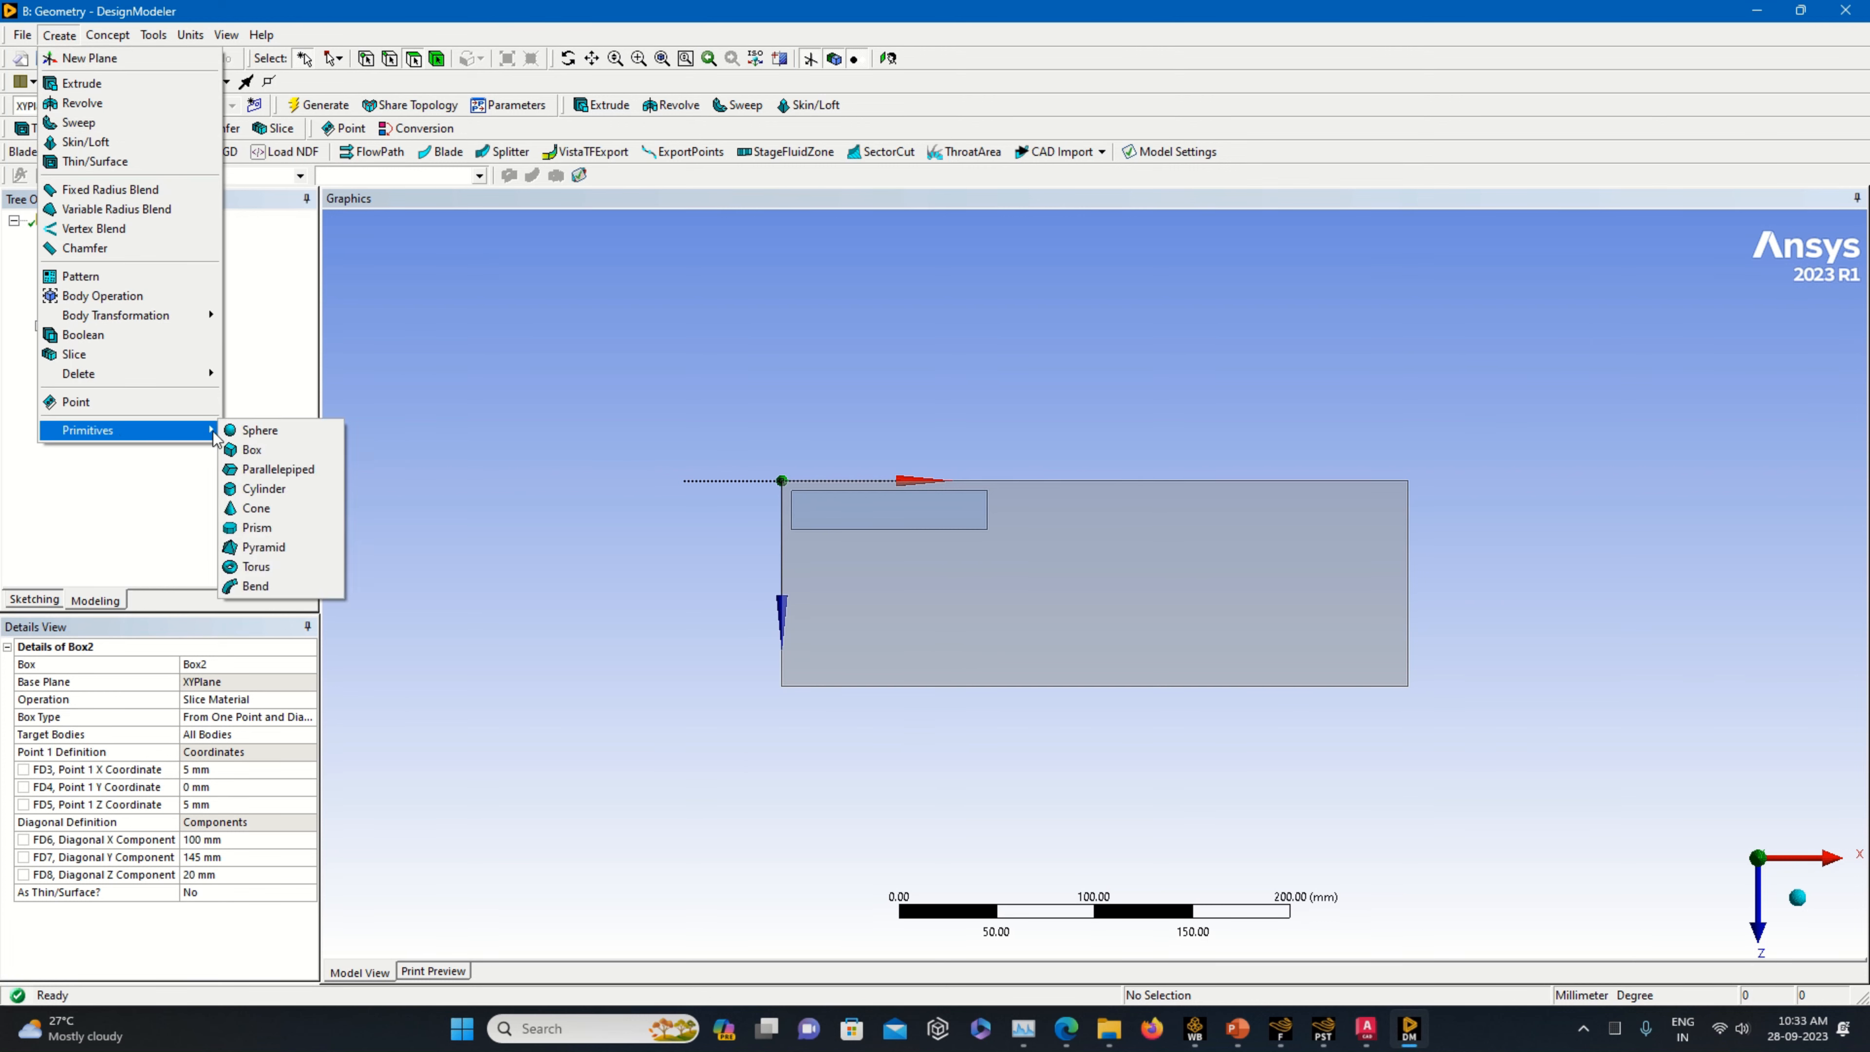
left_click(255, 450)
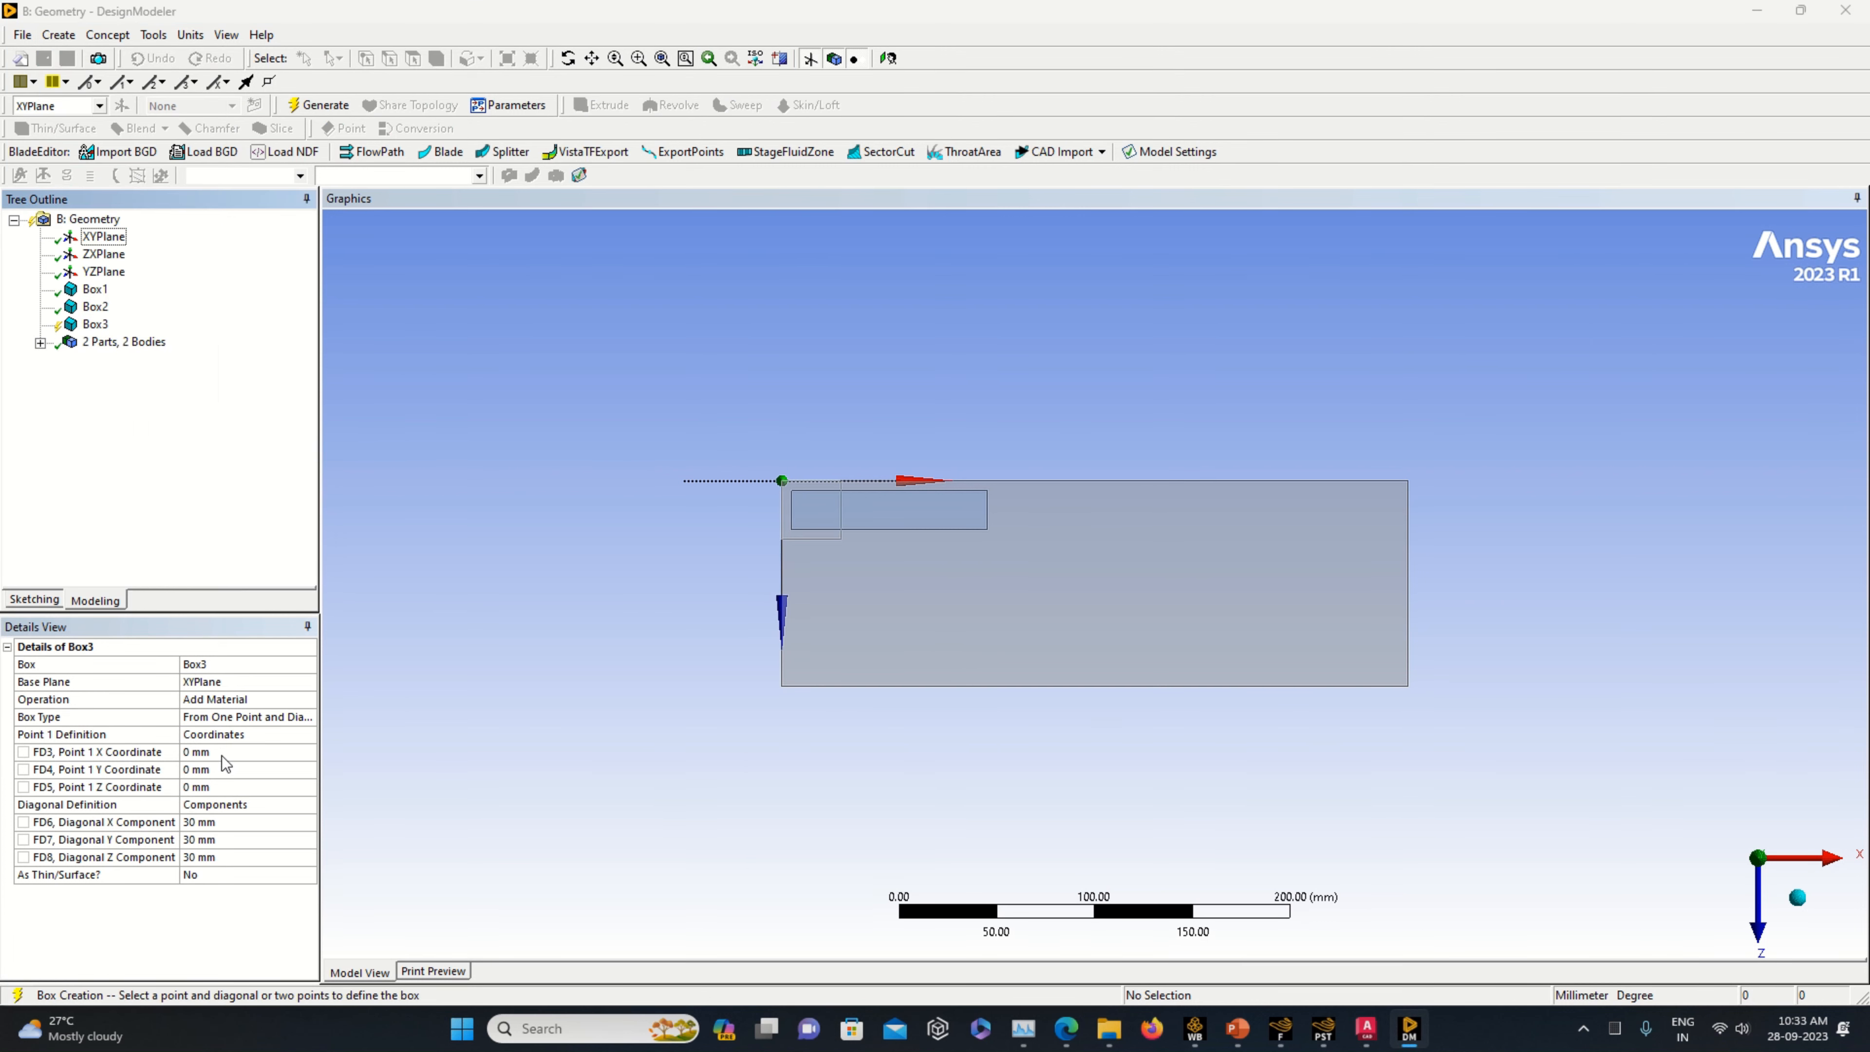
left_click(223, 753)
left_click(221, 822)
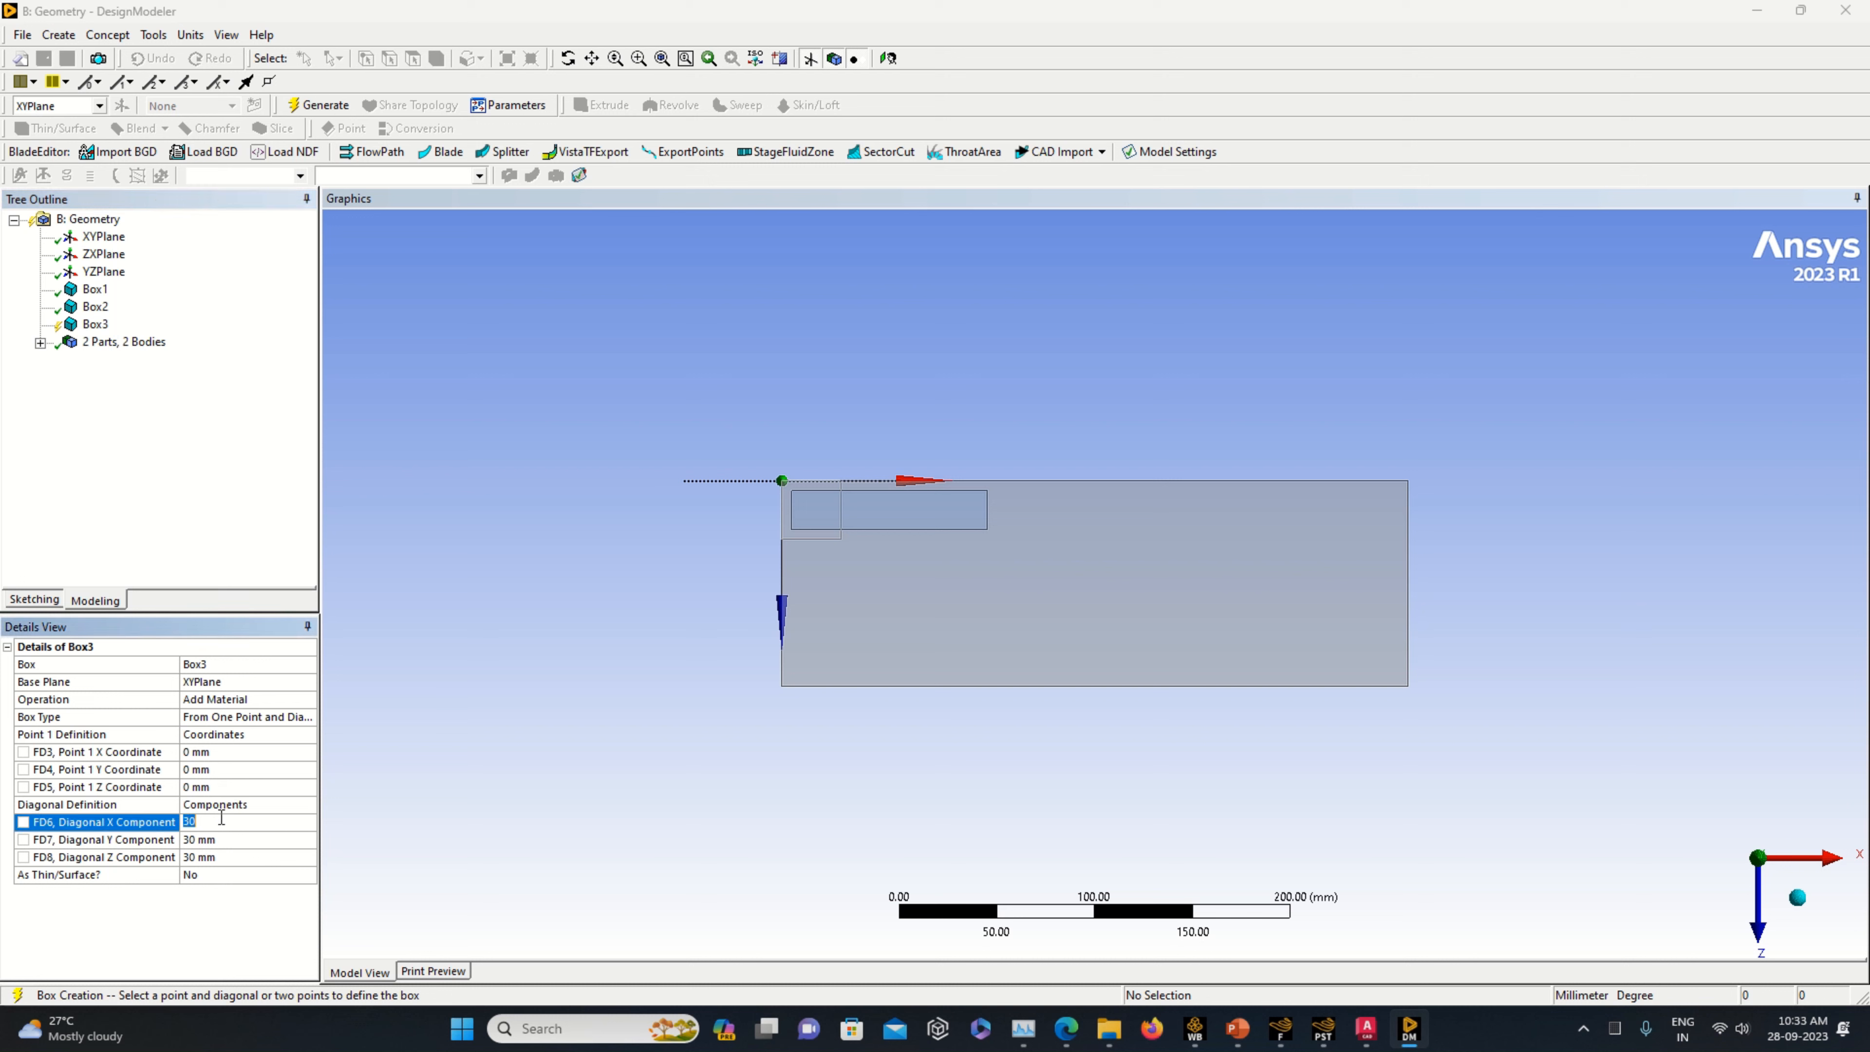
type("1")
left_click(225, 845)
type("1")
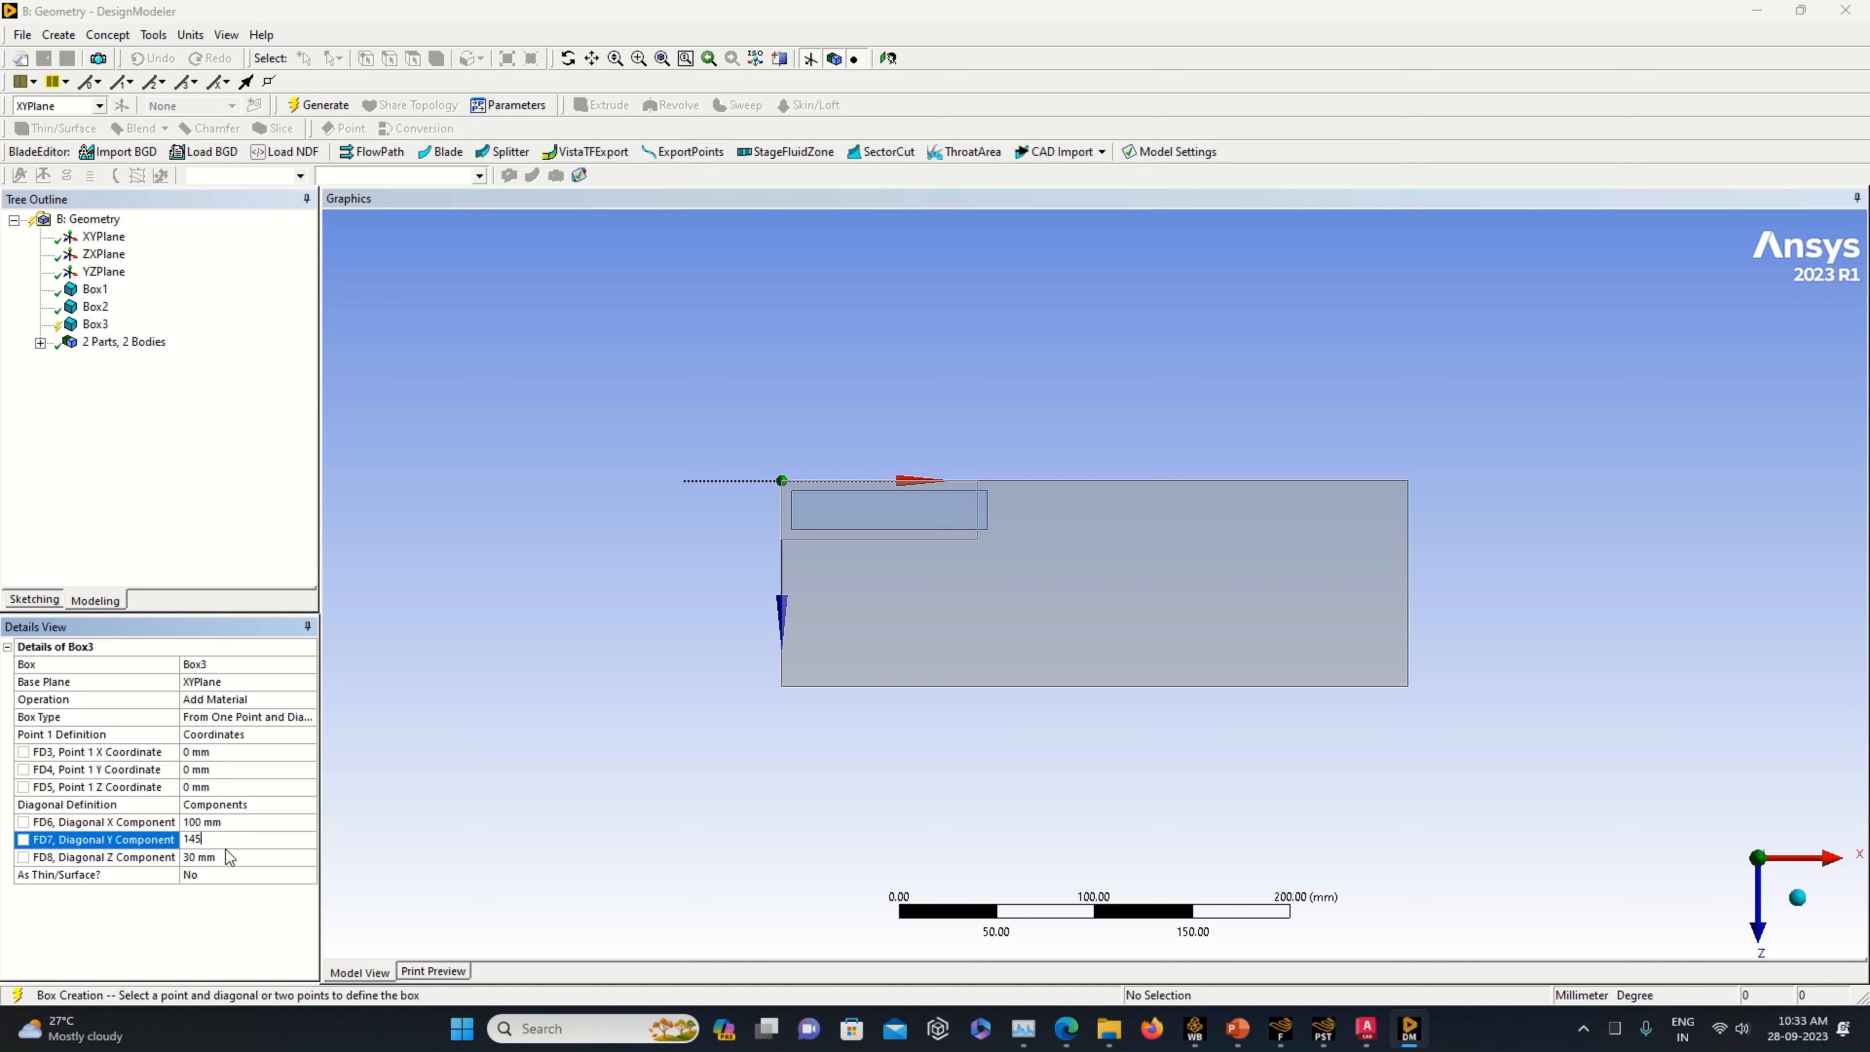
left_click(229, 857)
key("Return")
- Place the new box as the first row's middle cell by setting Point 1 X to 110 mm and Z to 5 mm
left_click(241, 752)
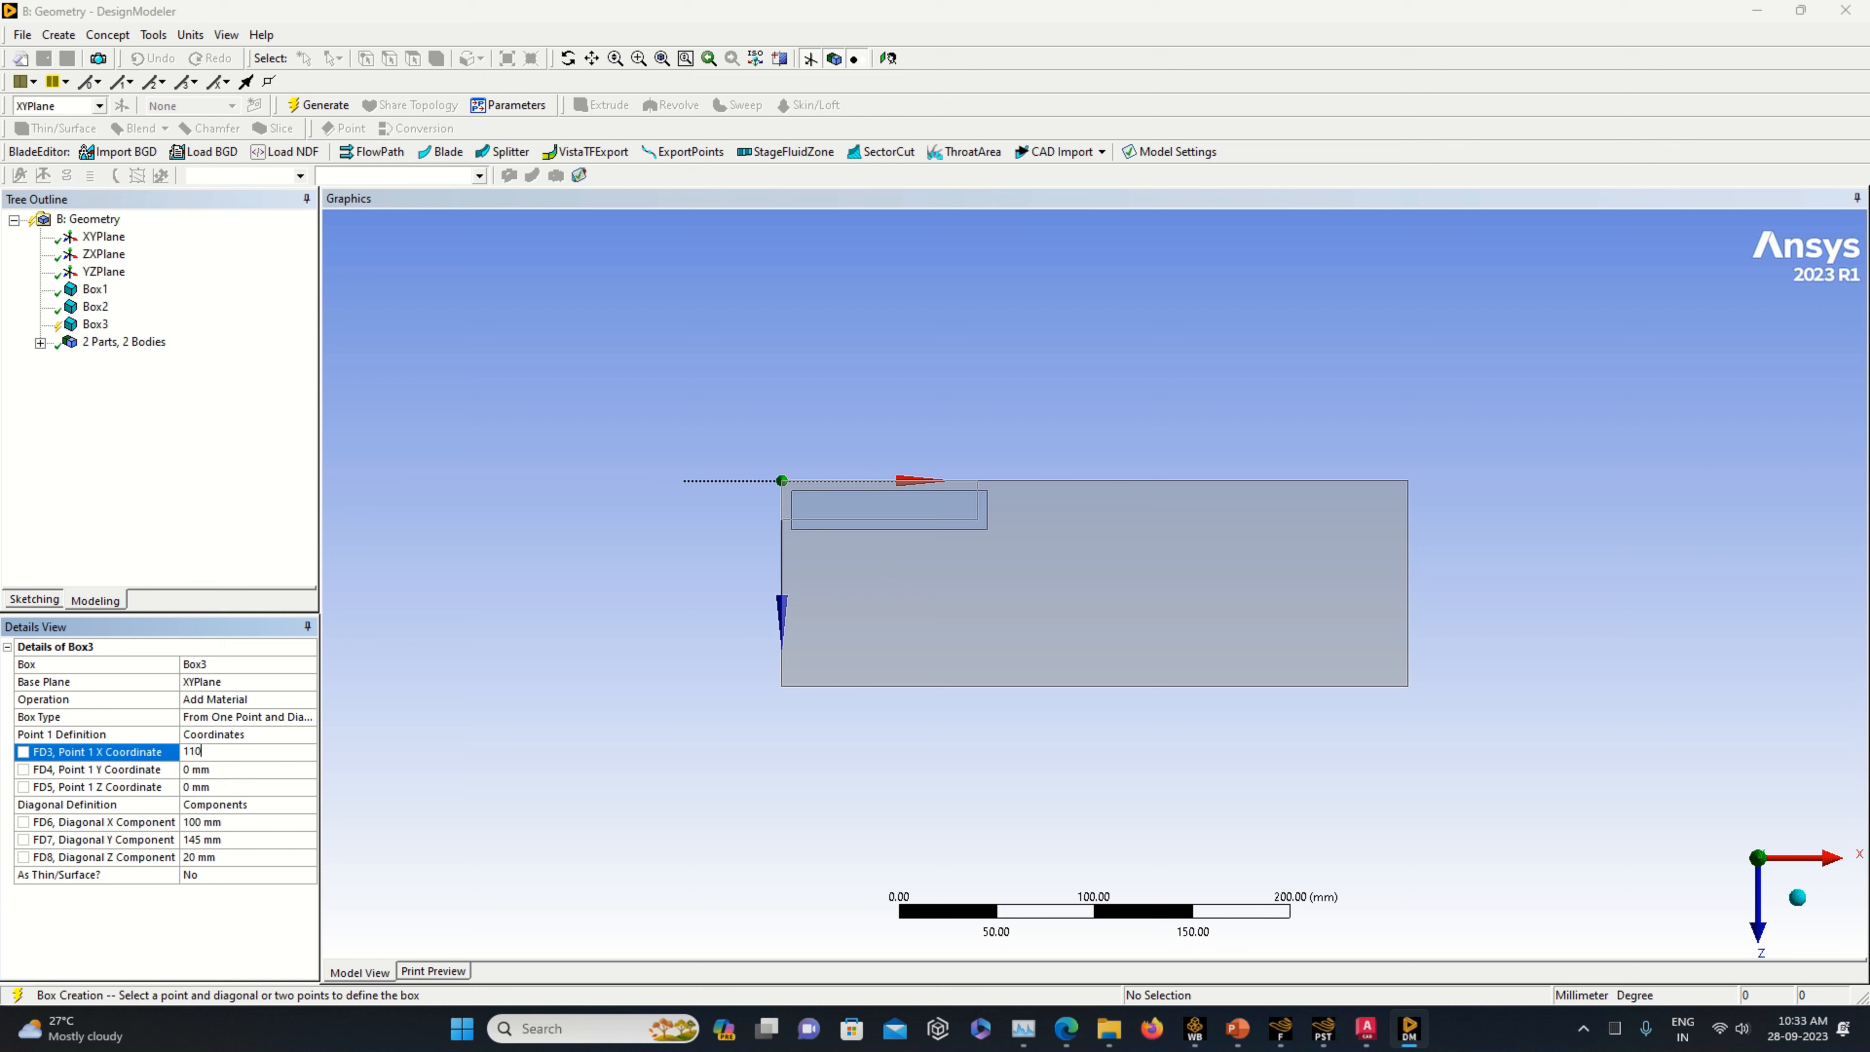
type("110")
left_click(534, 791)
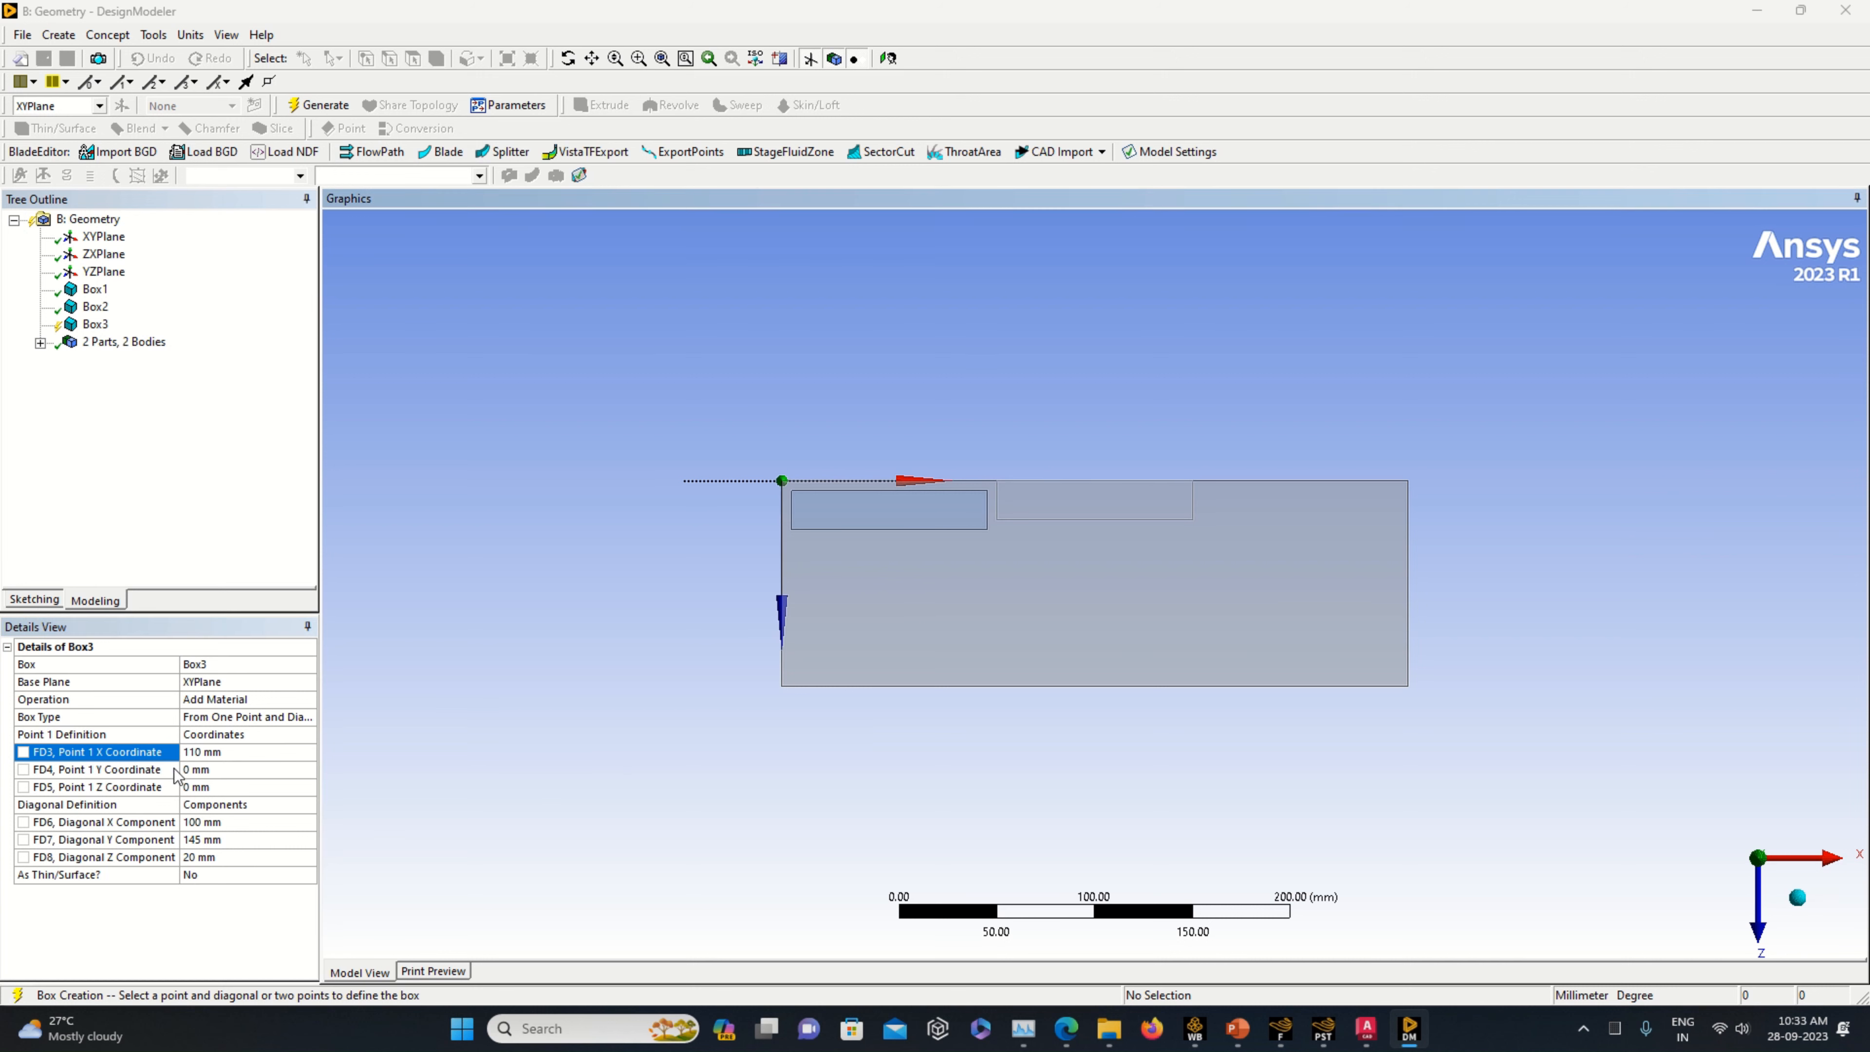
left_click(221, 789)
left_click(522, 790)
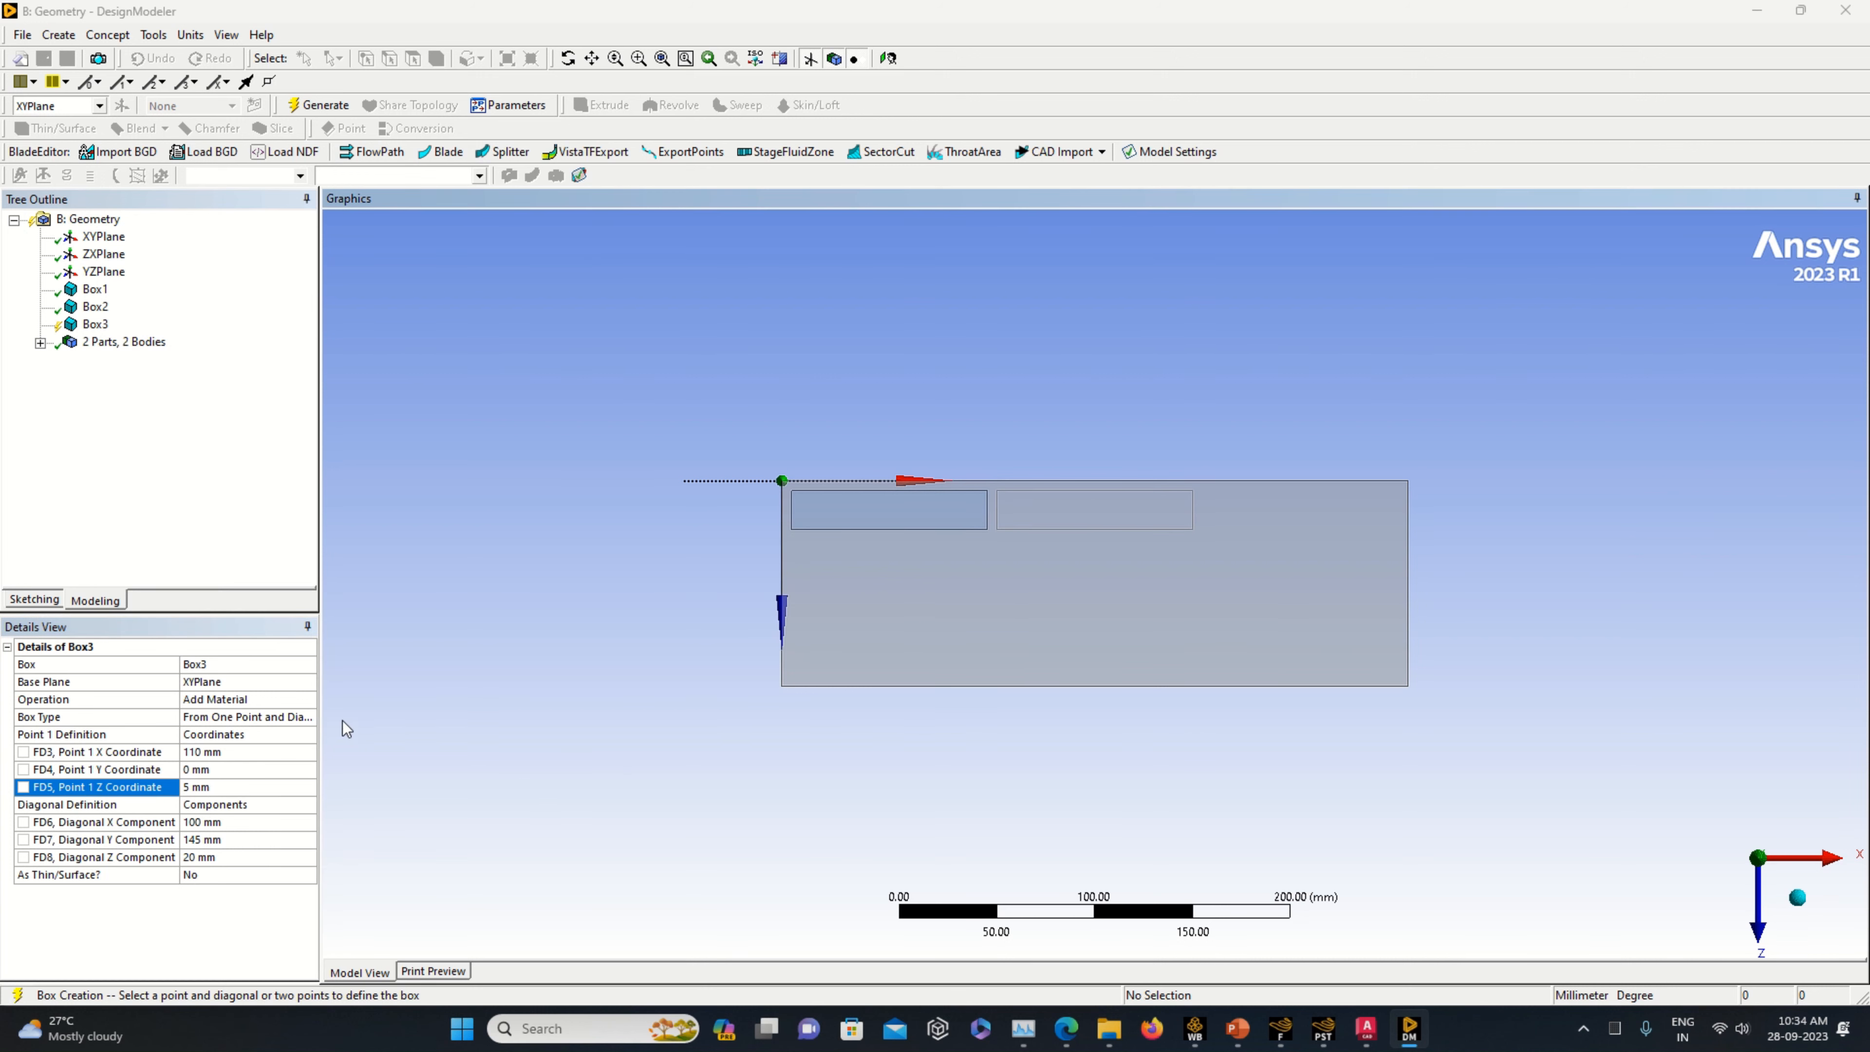
- Set the middle cell box's operation to Slice Material and generate it
left_click(313, 697)
left_click(307, 698)
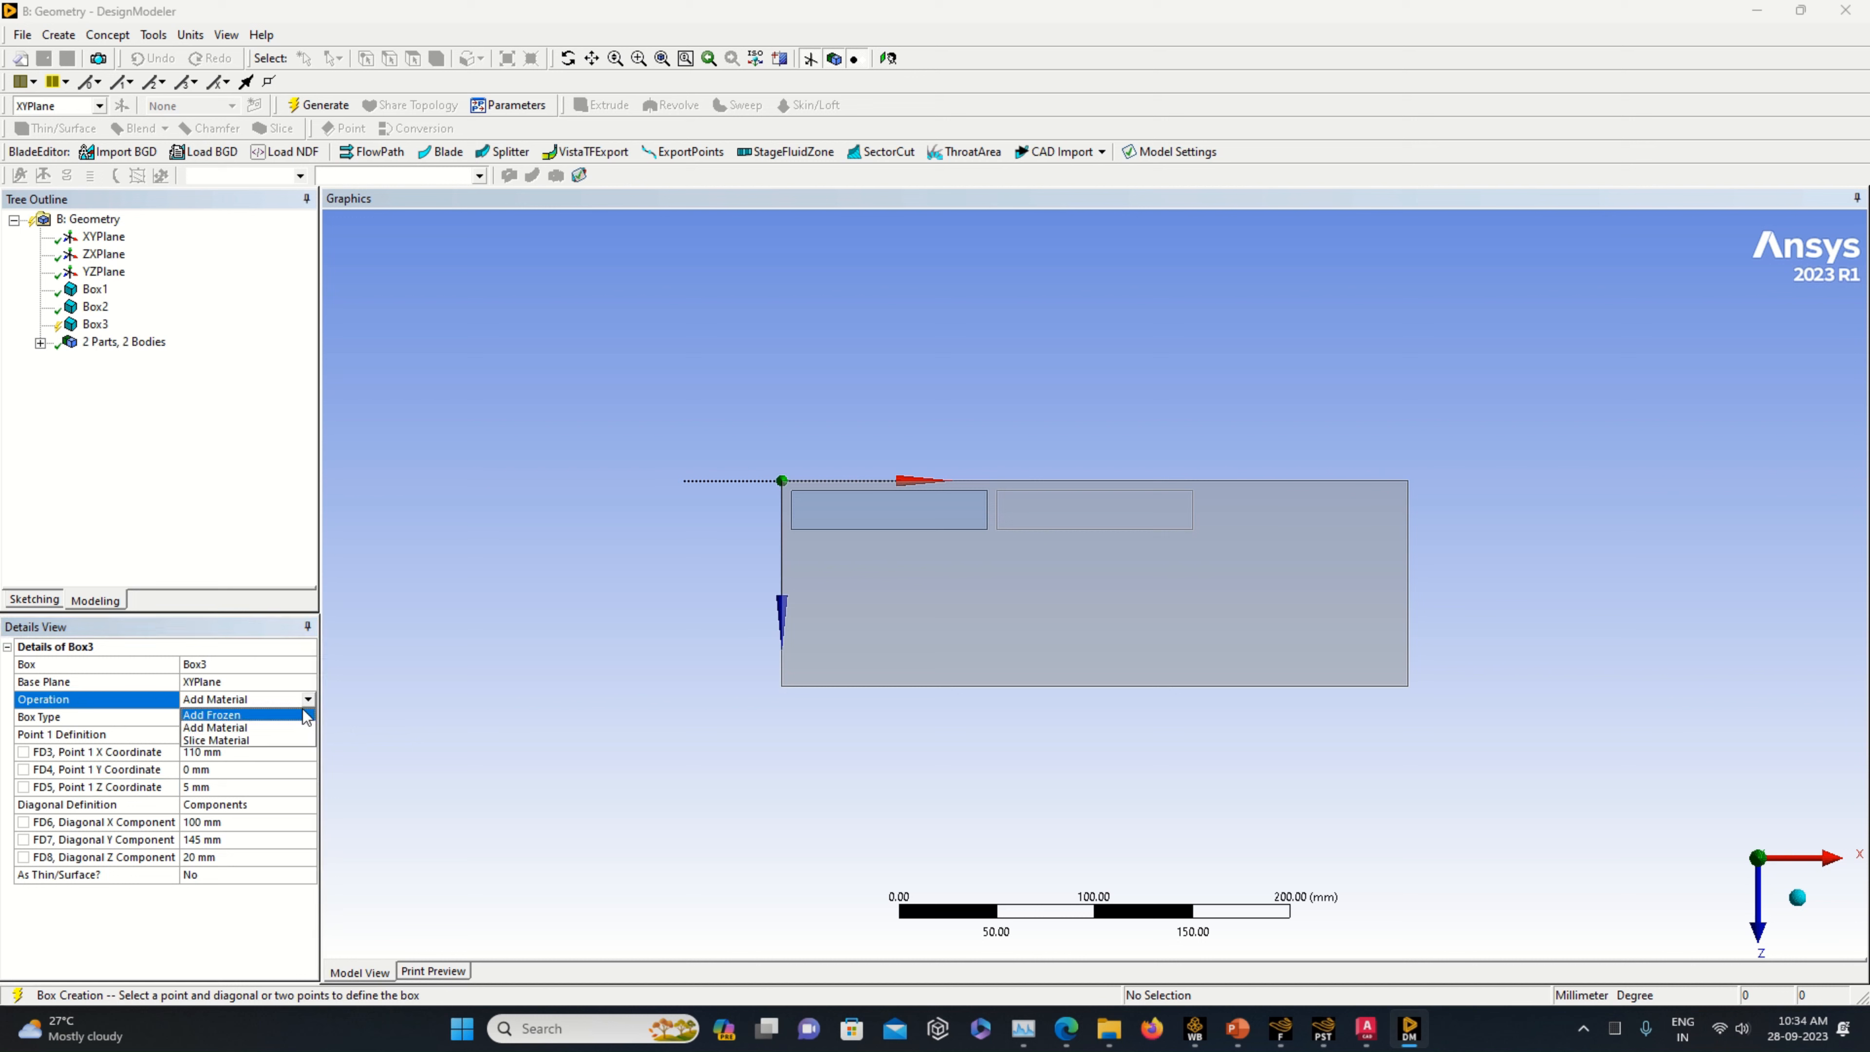
left_click(280, 736)
left_click(318, 105)
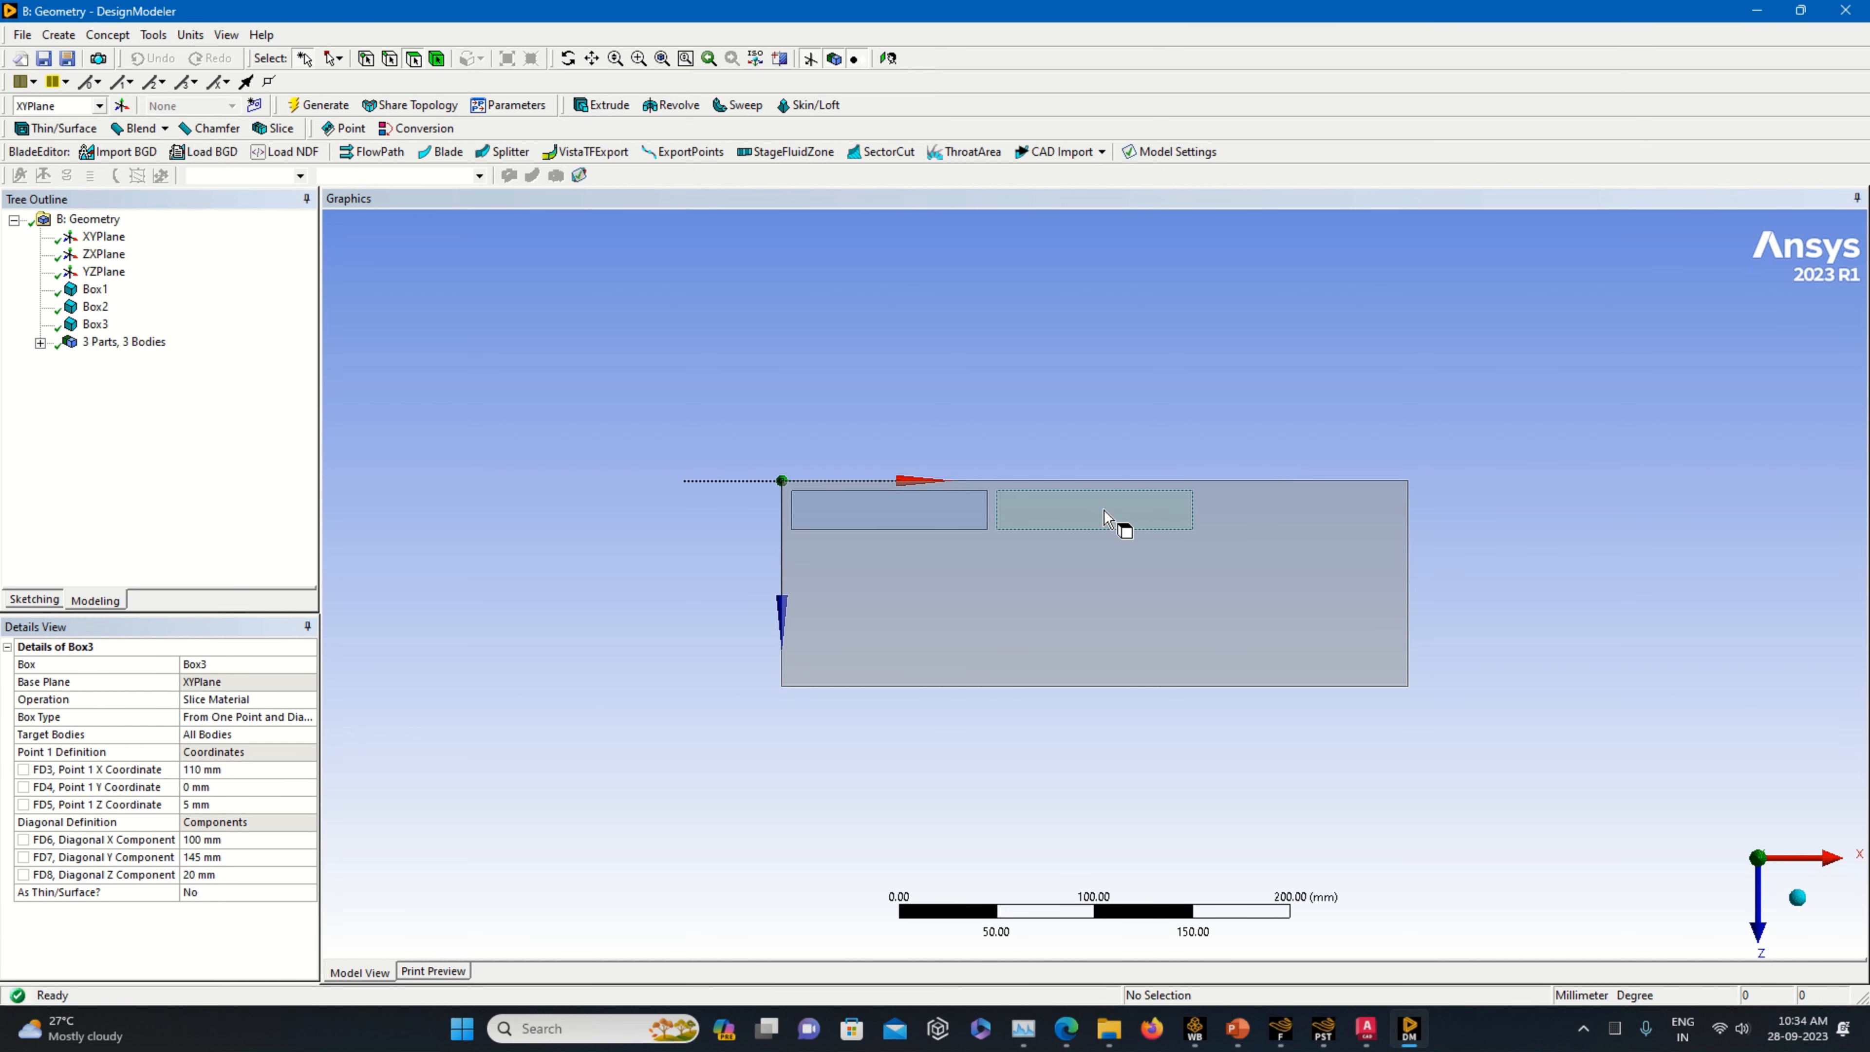
- Add a box primitive for the first row's third cell with diagonal components X 100, Y 145 and Z 20 mm
left_click(59, 35)
mouse_move(125, 430)
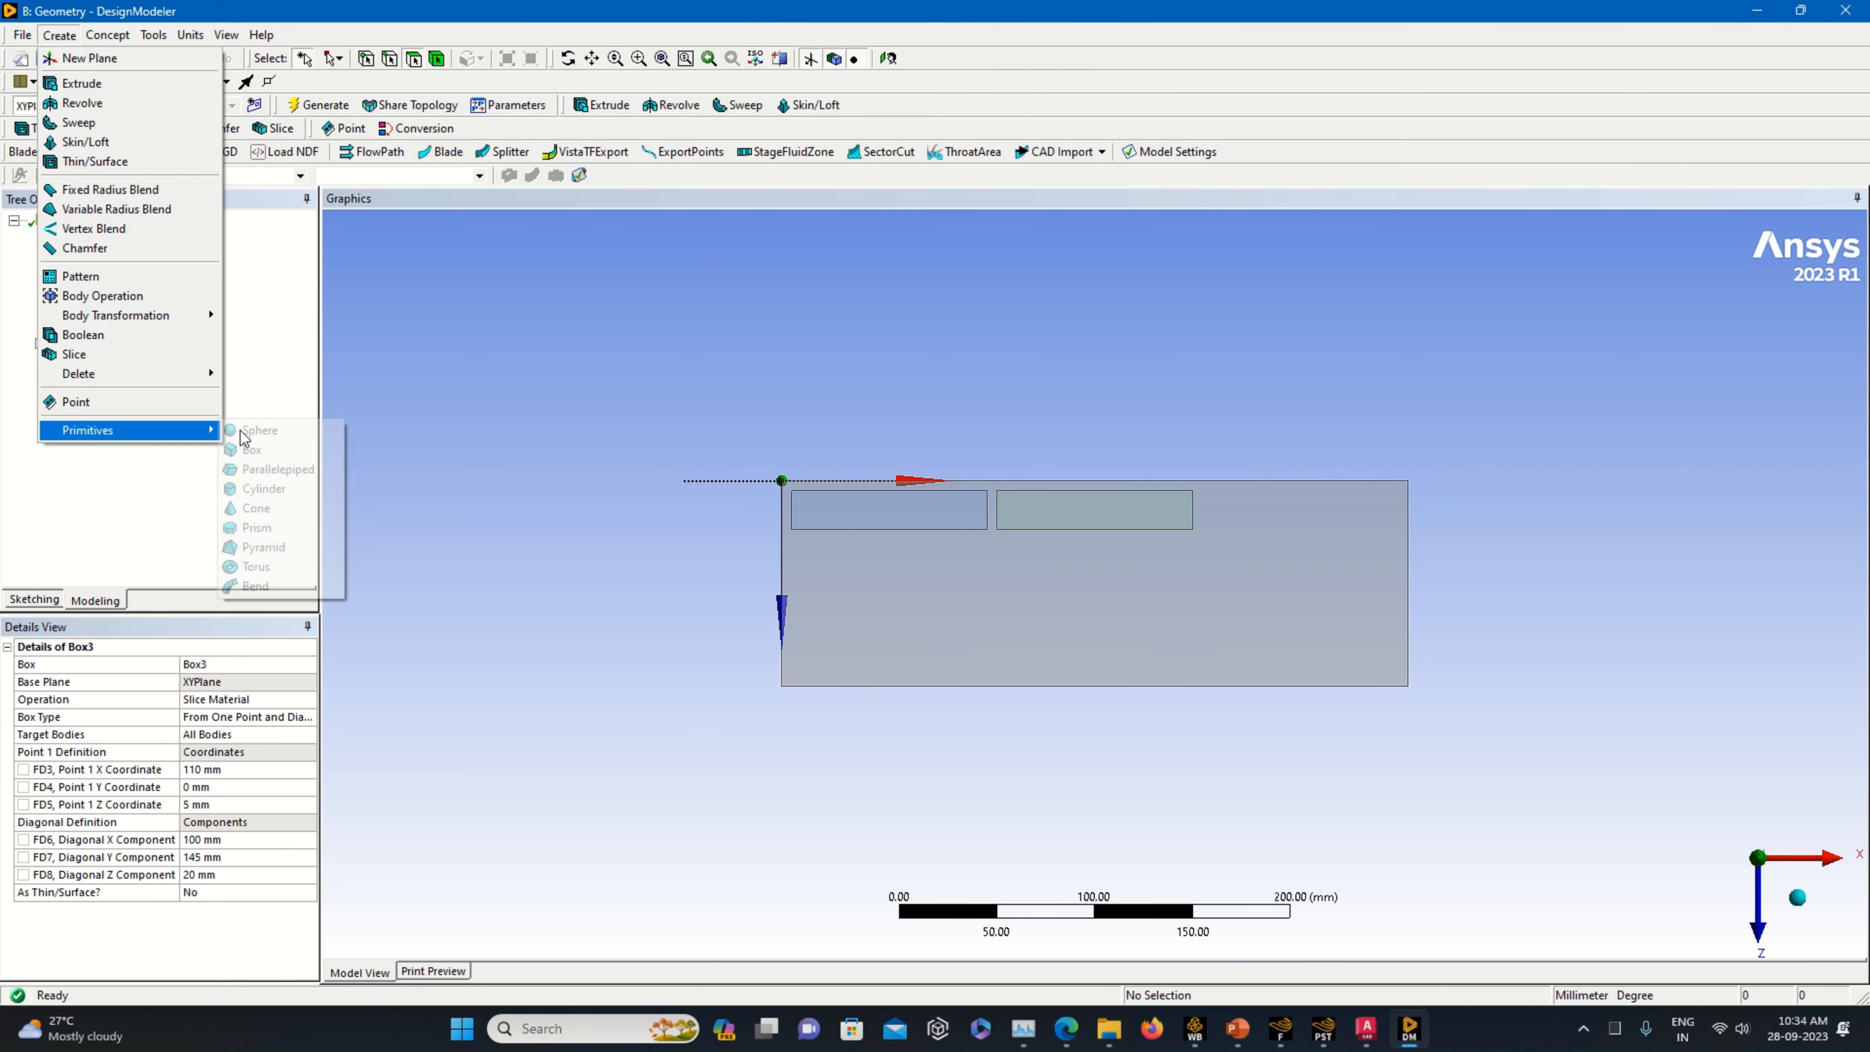
left_click(286, 450)
left_click(260, 753)
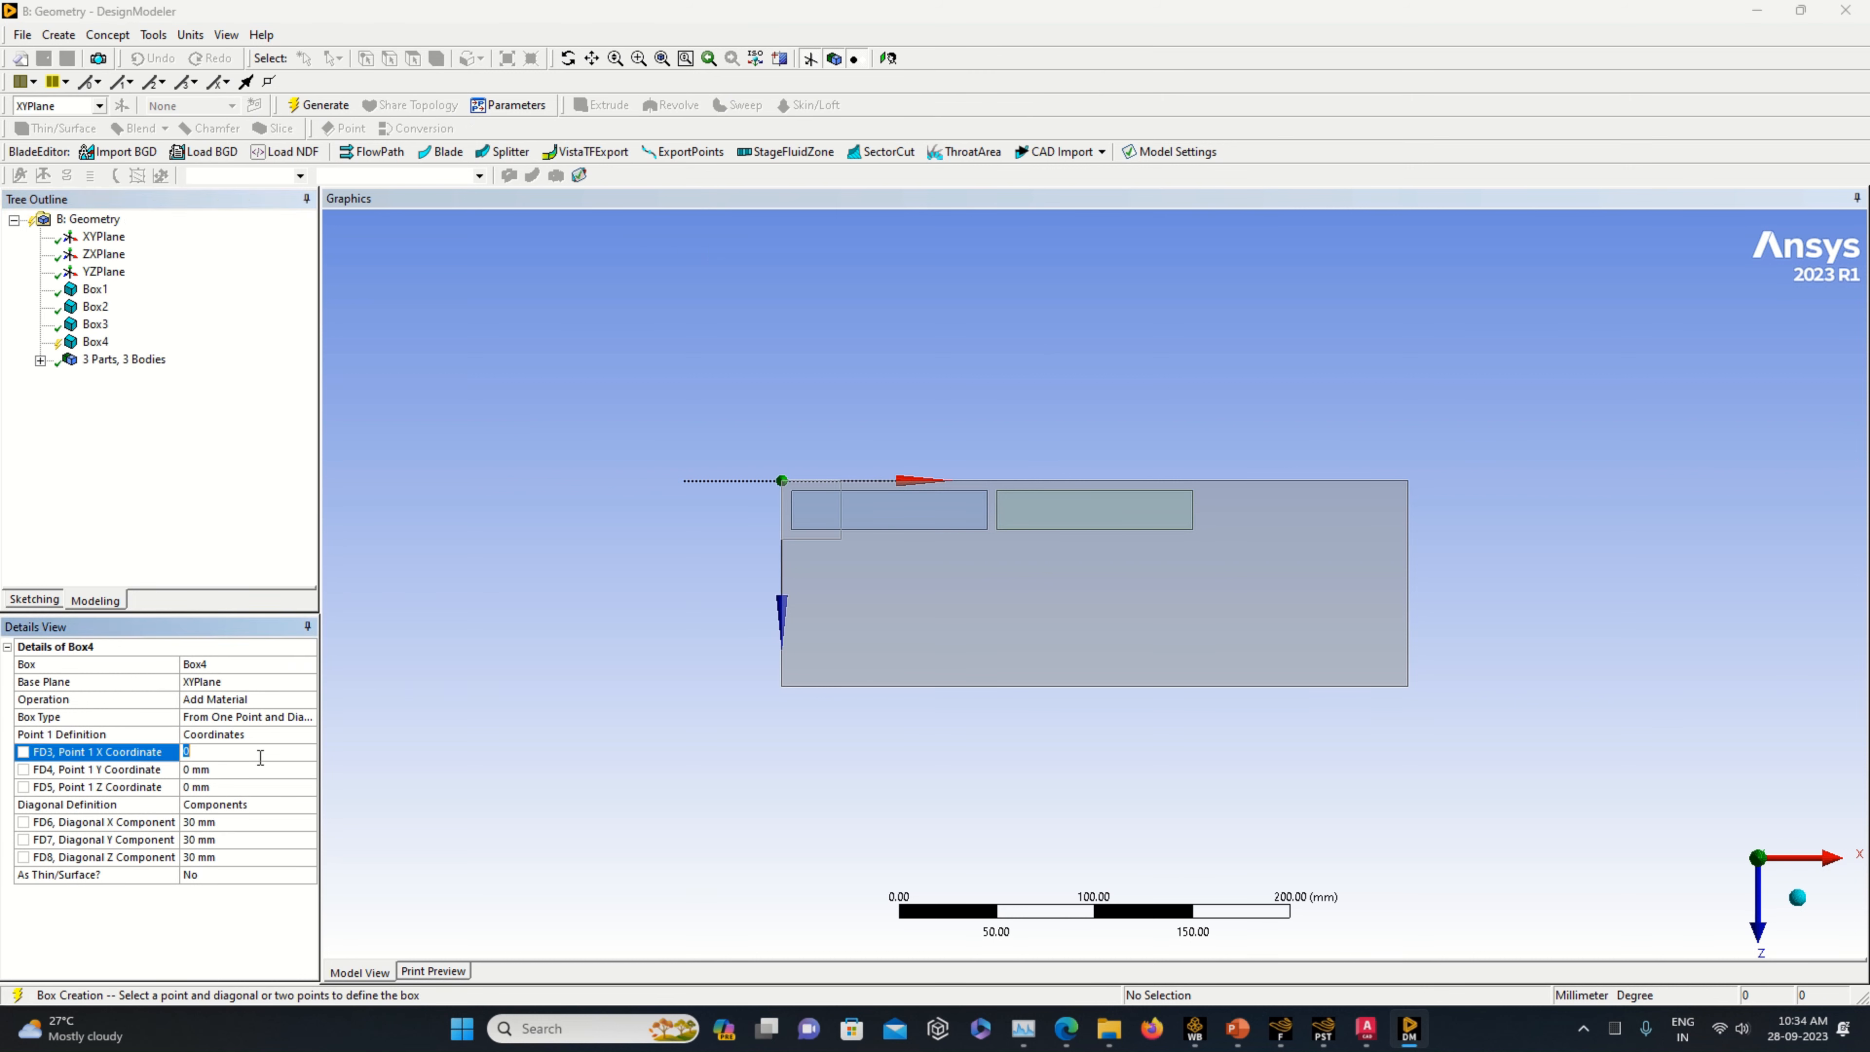
left_click(230, 822)
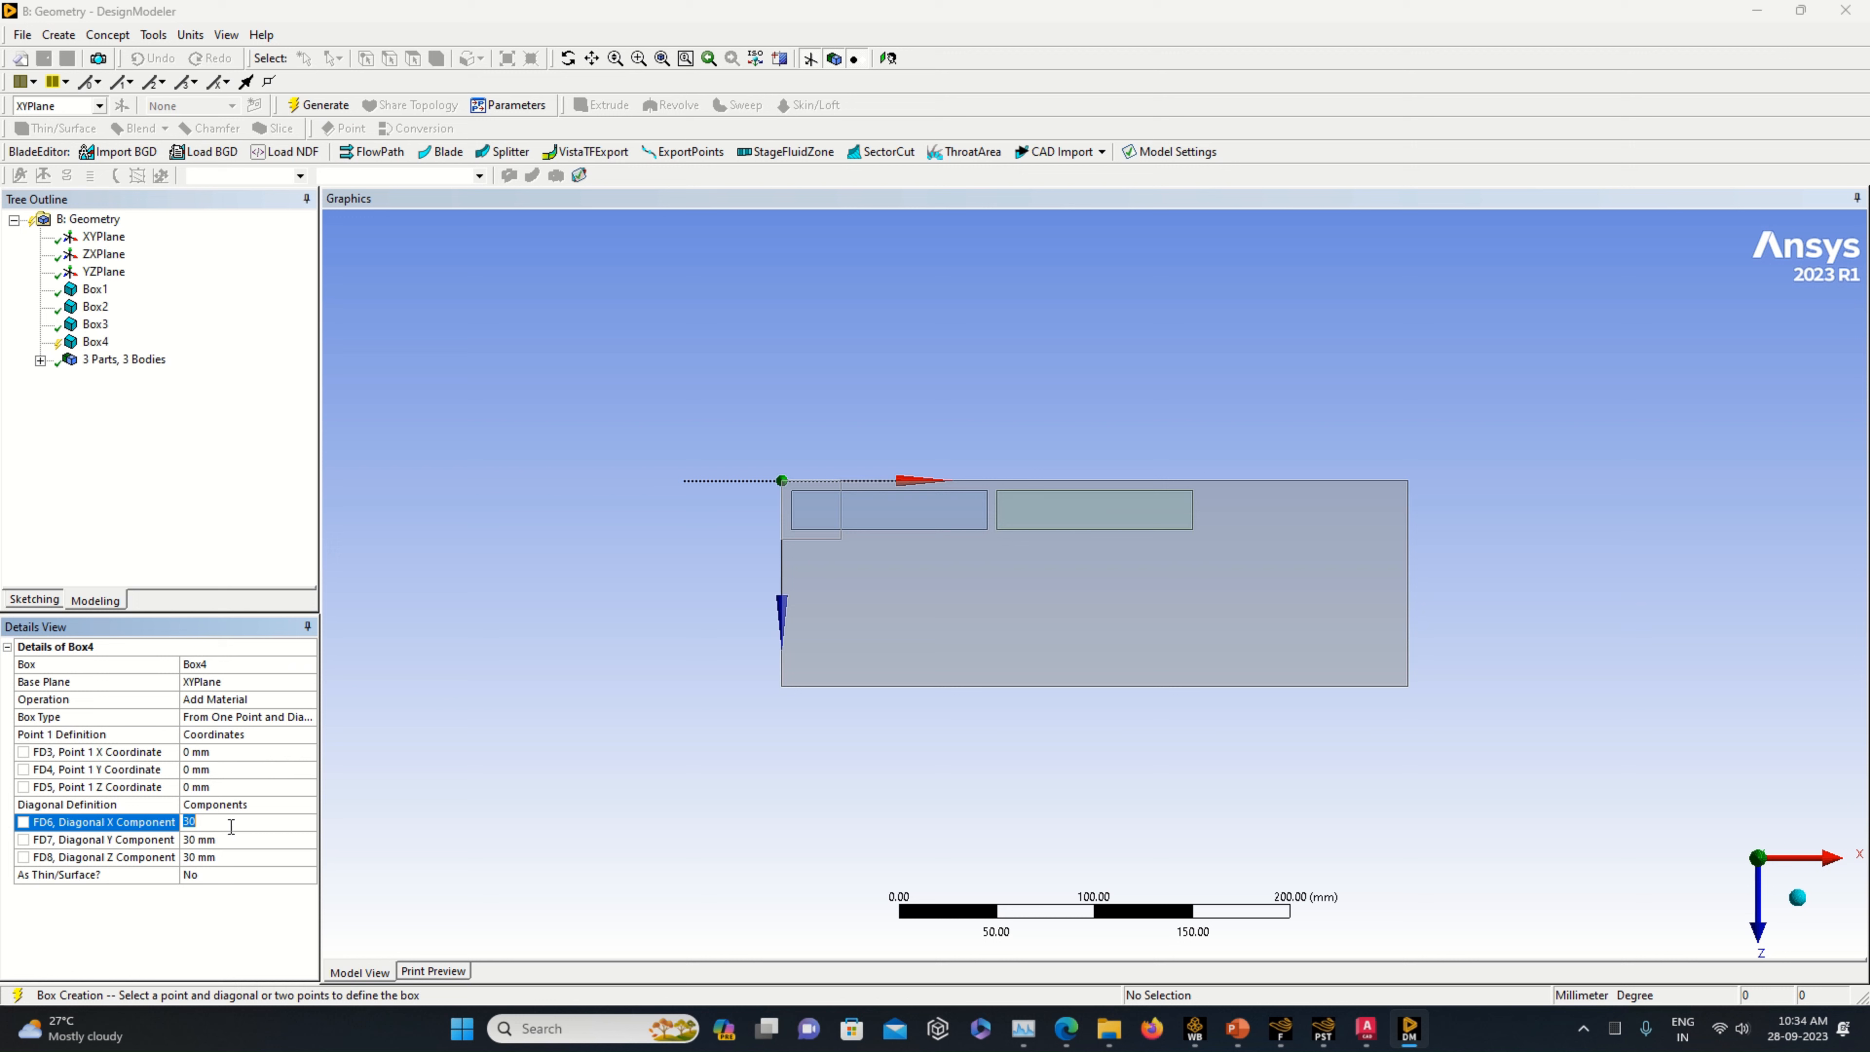
type("100")
left_click(216, 840)
type("14")
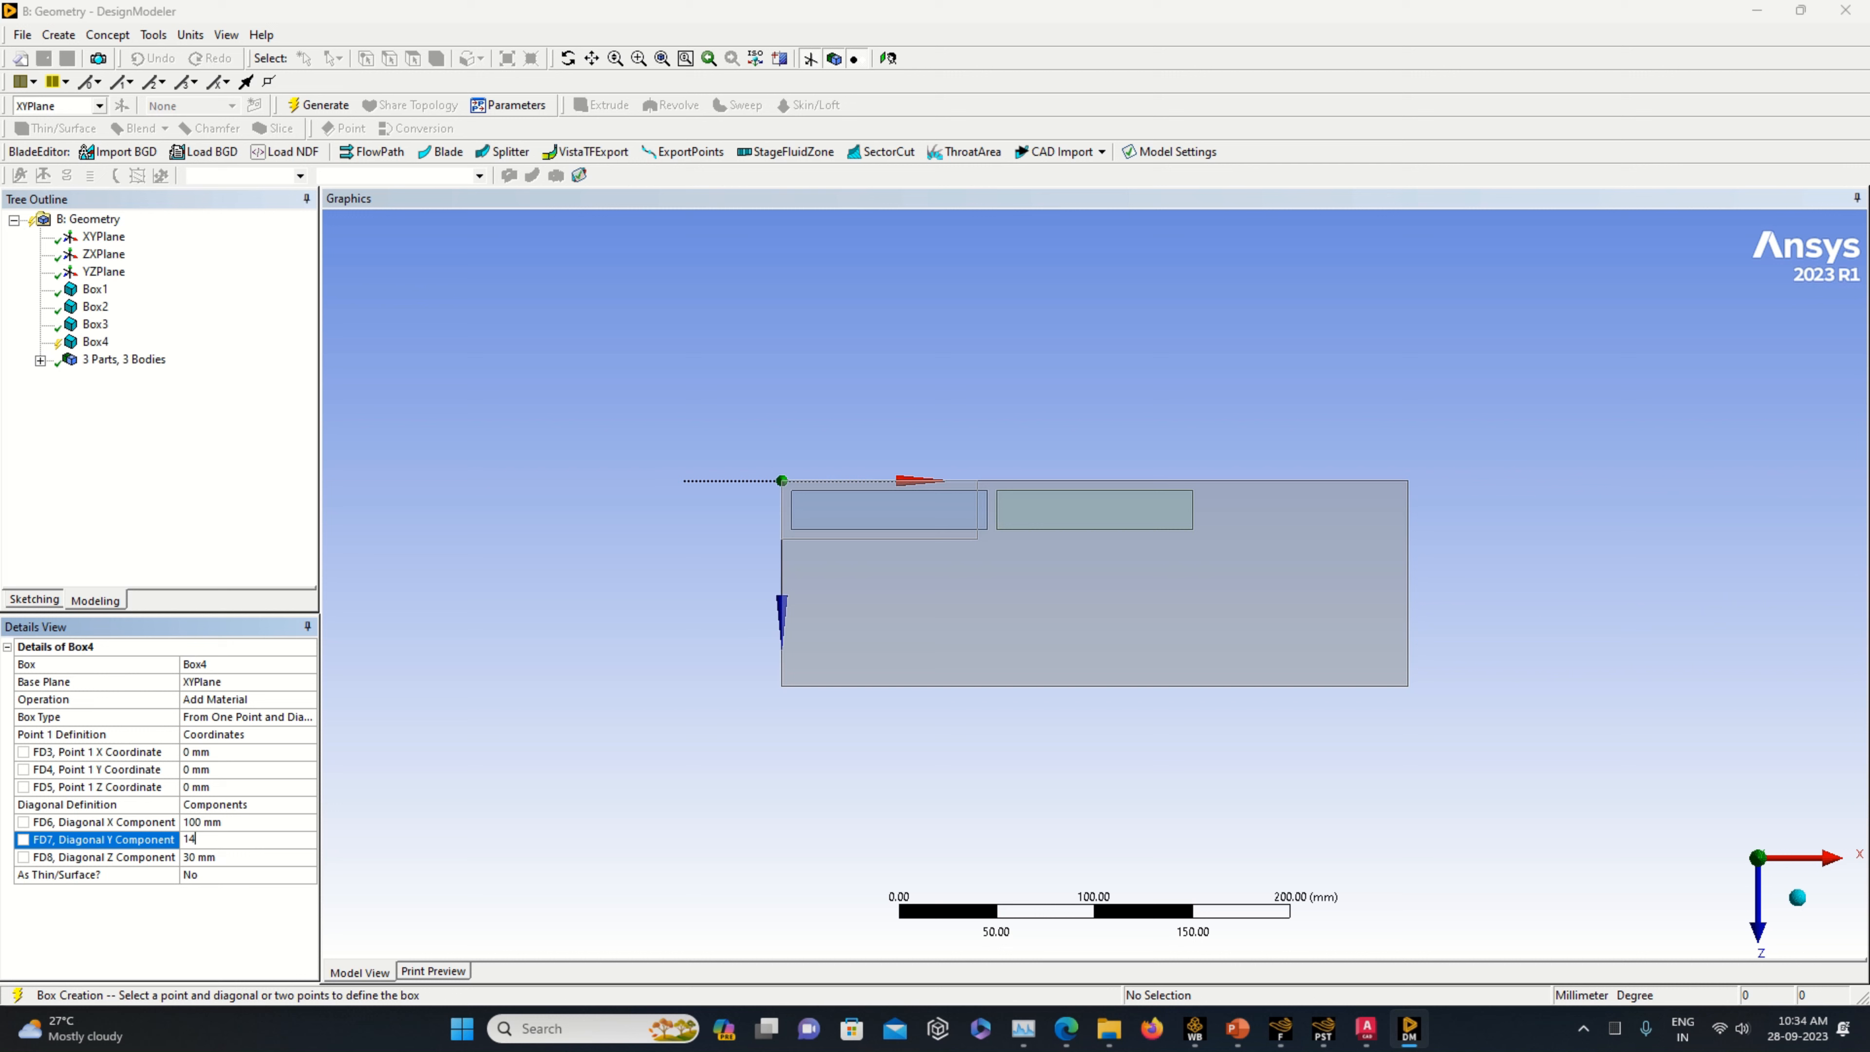
left_click(220, 857)
type("20")
left_click(382, 787)
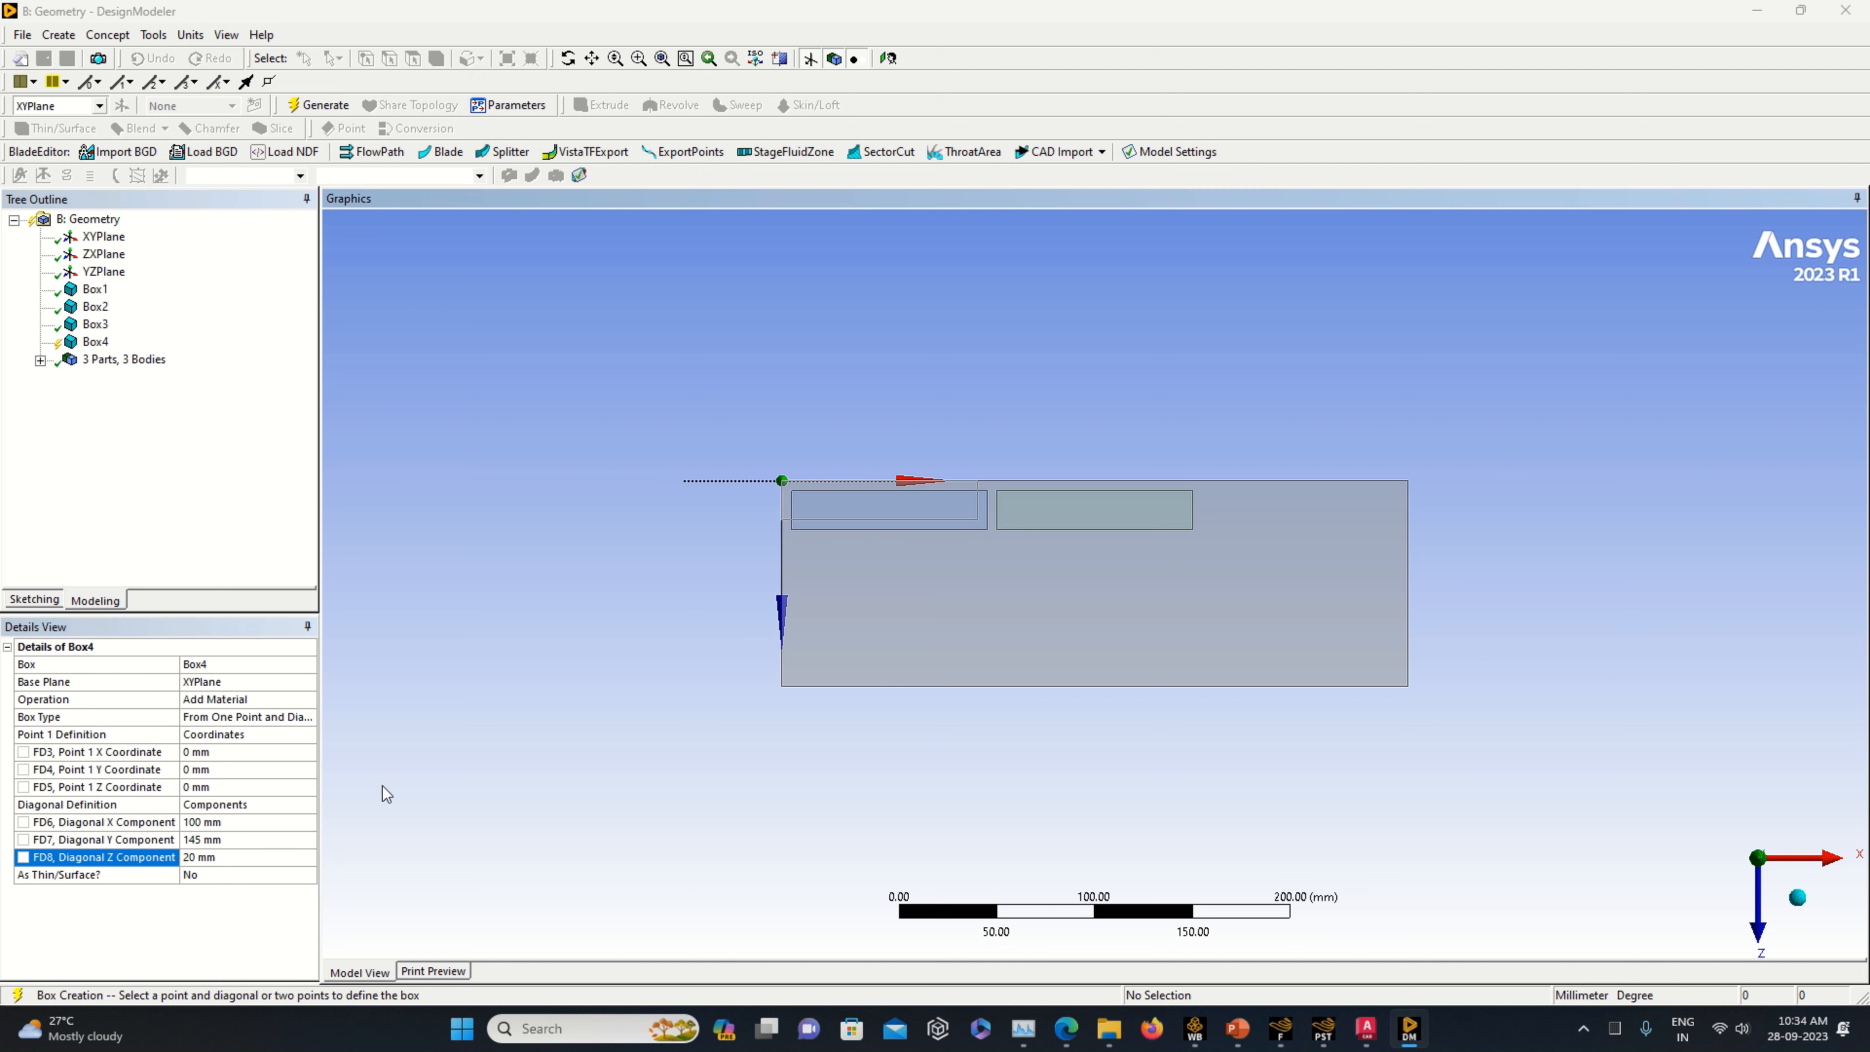
- Position the third cell box by setting its Point 1 X coordinate to 215 mm and Z coordinate to 5 mm
left_click(207, 752)
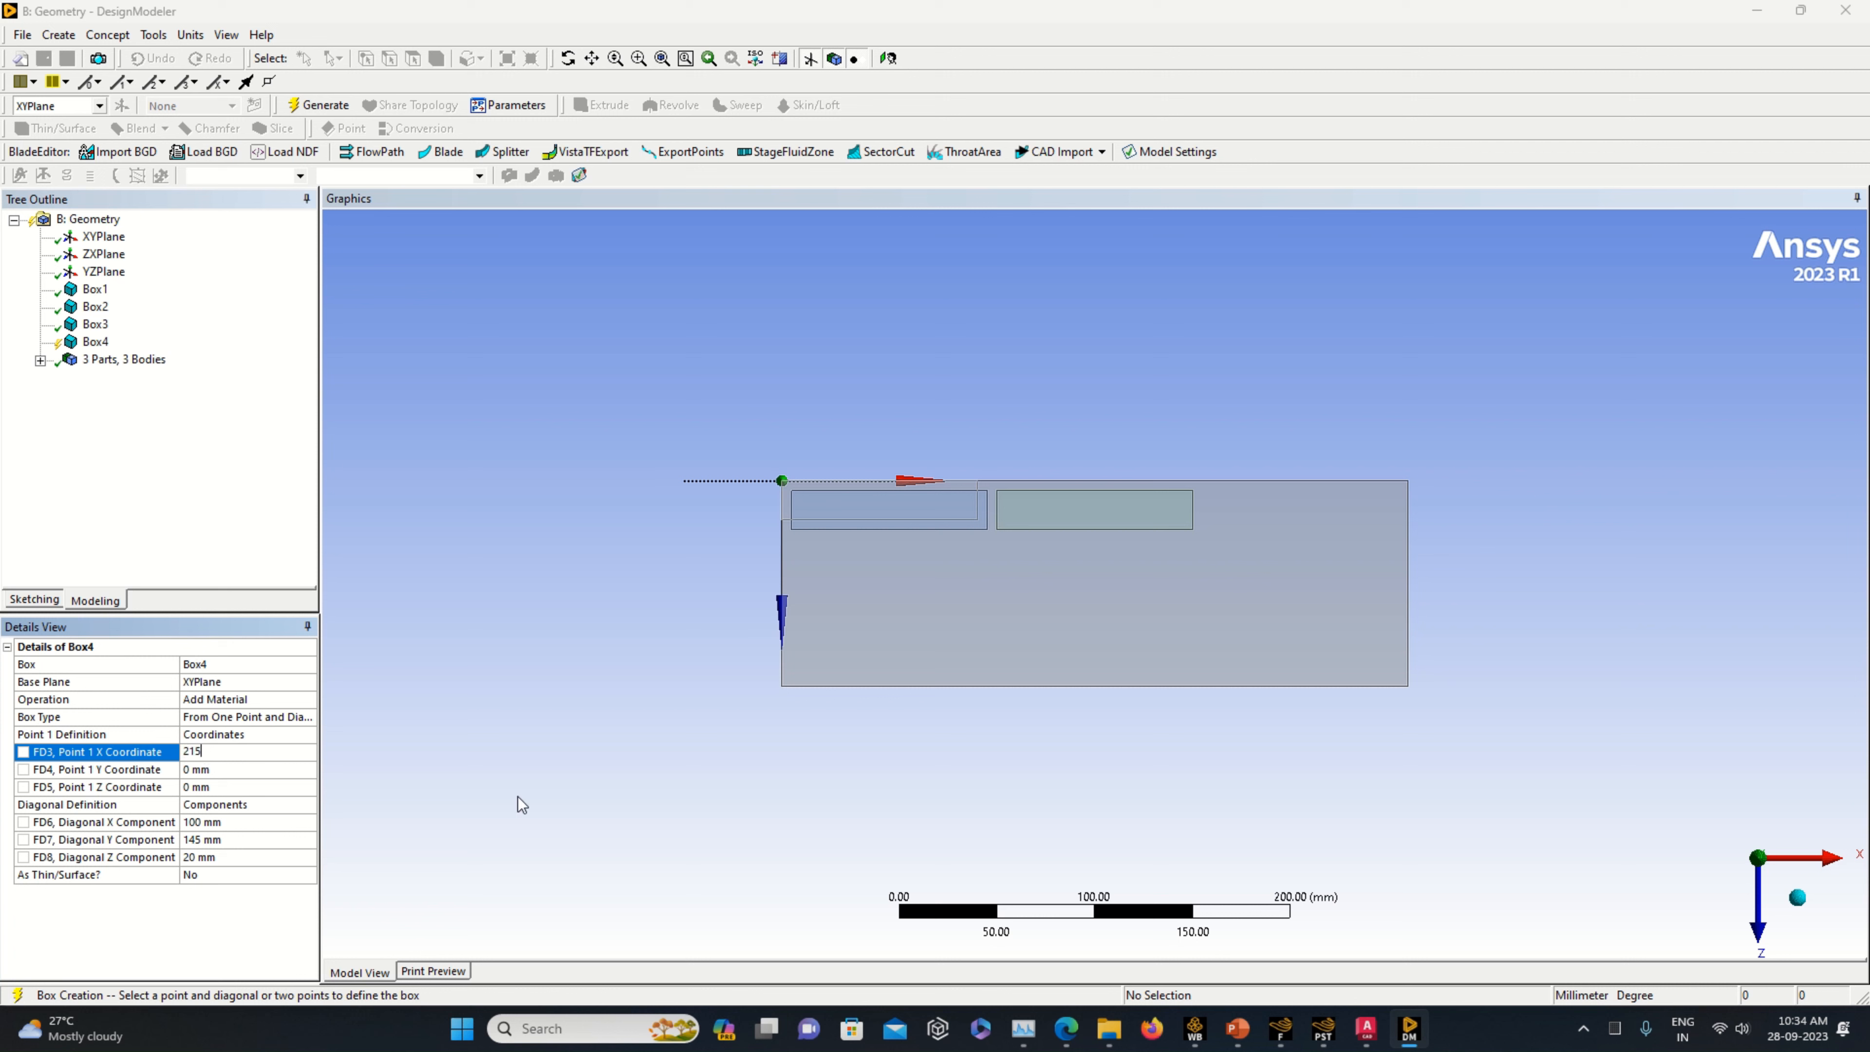
key("Return")
left_click(199, 786)
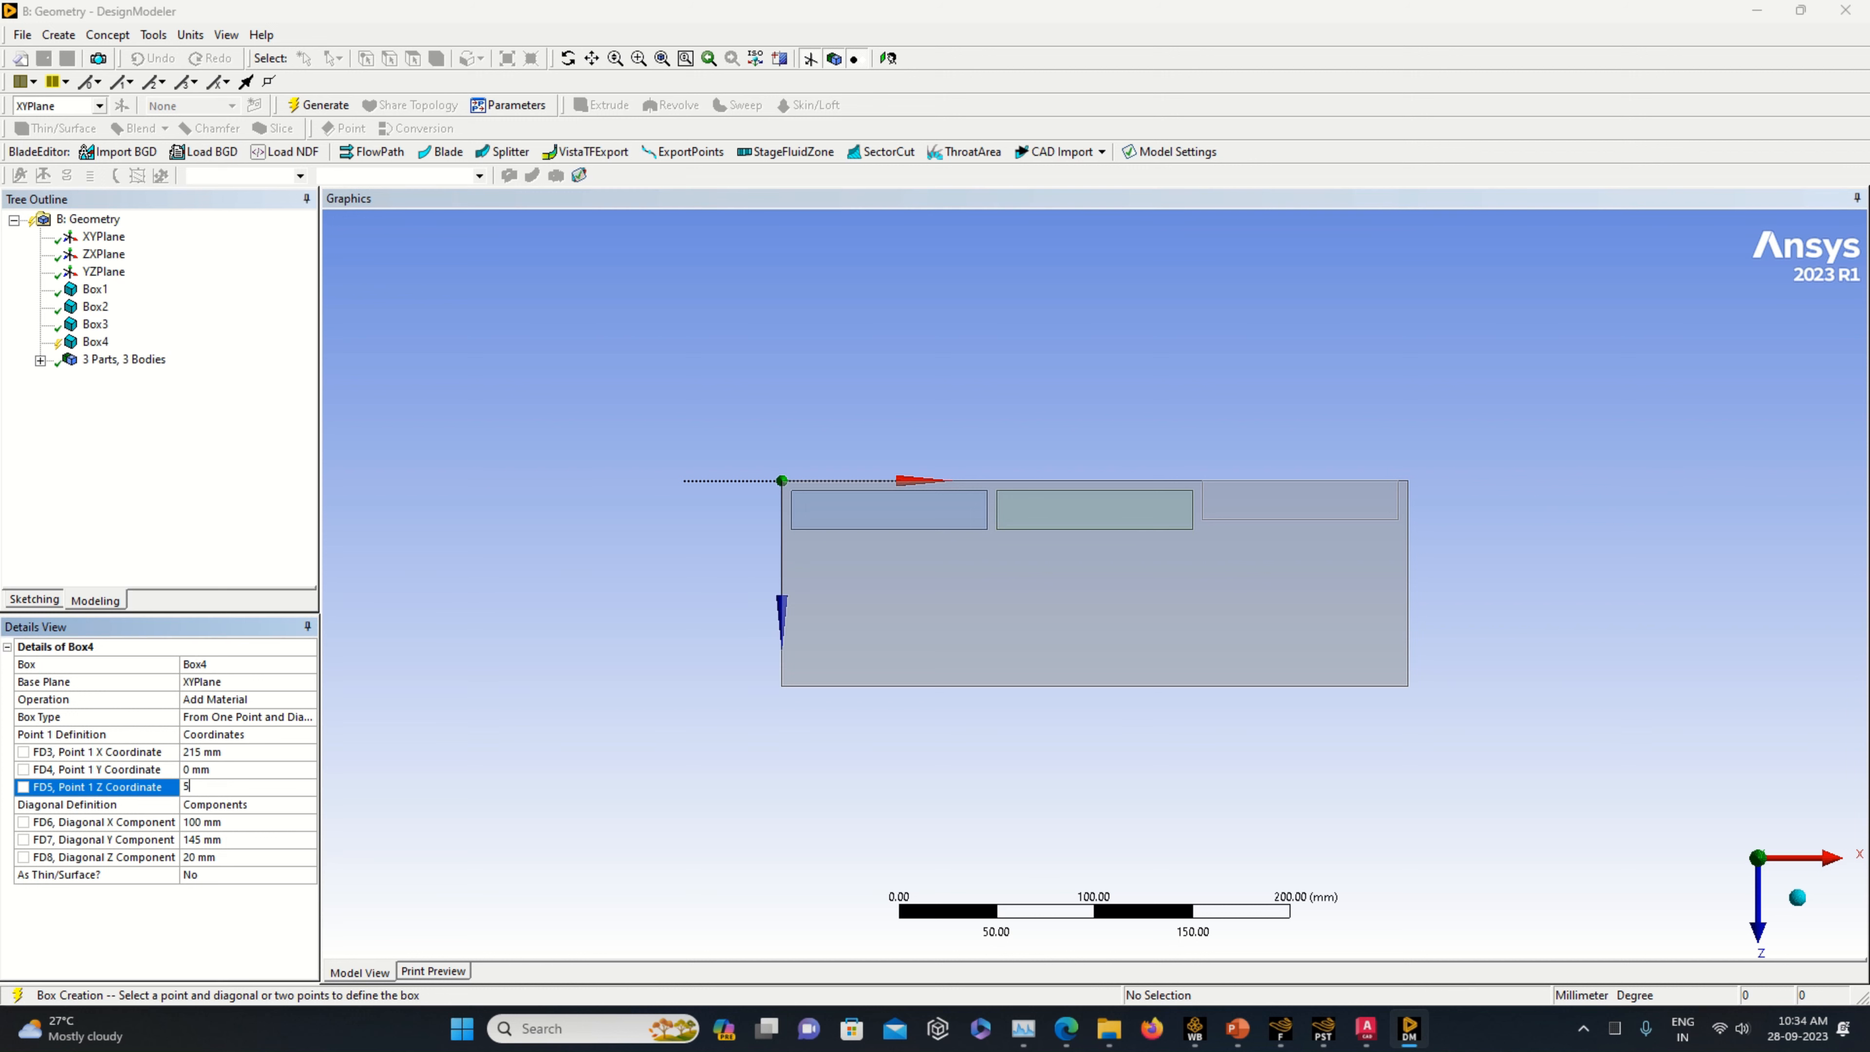
left_click(481, 832)
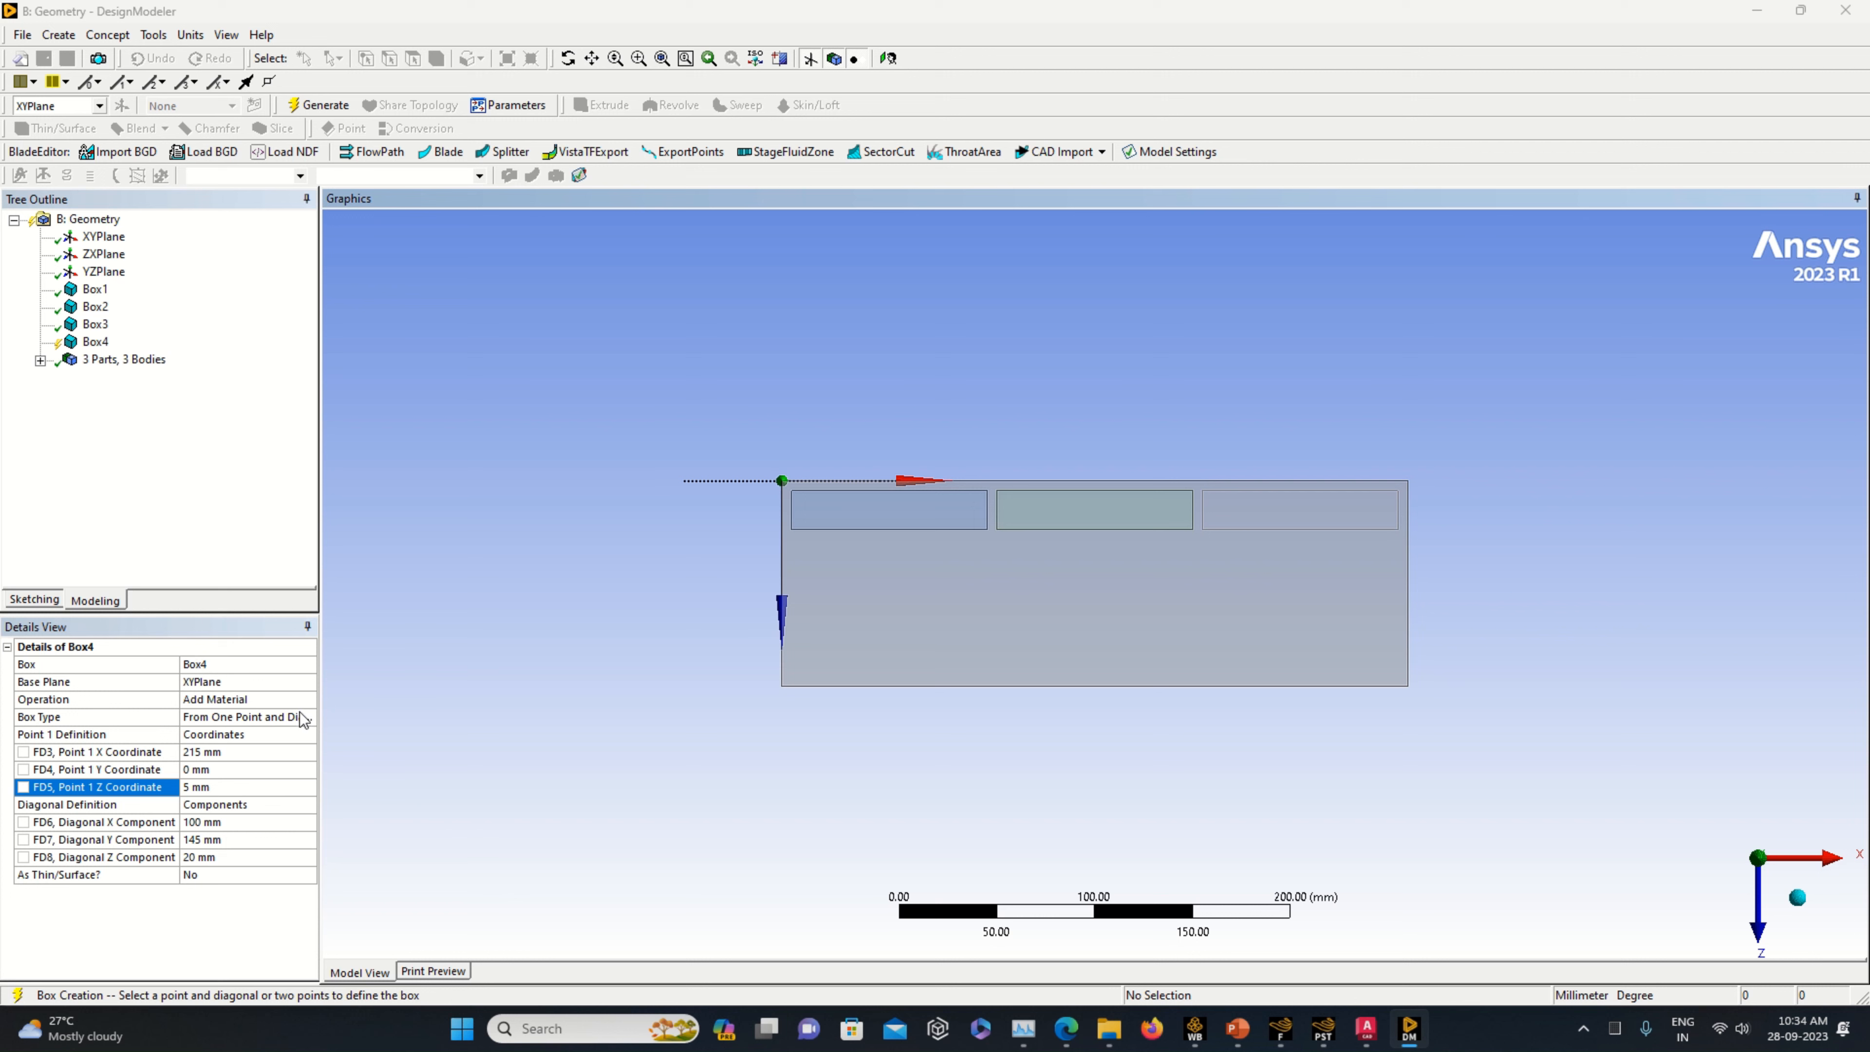
- Set the third cell box's operation to Slice Material on all bodies and generate it
left_click(308, 699)
left_click(287, 740)
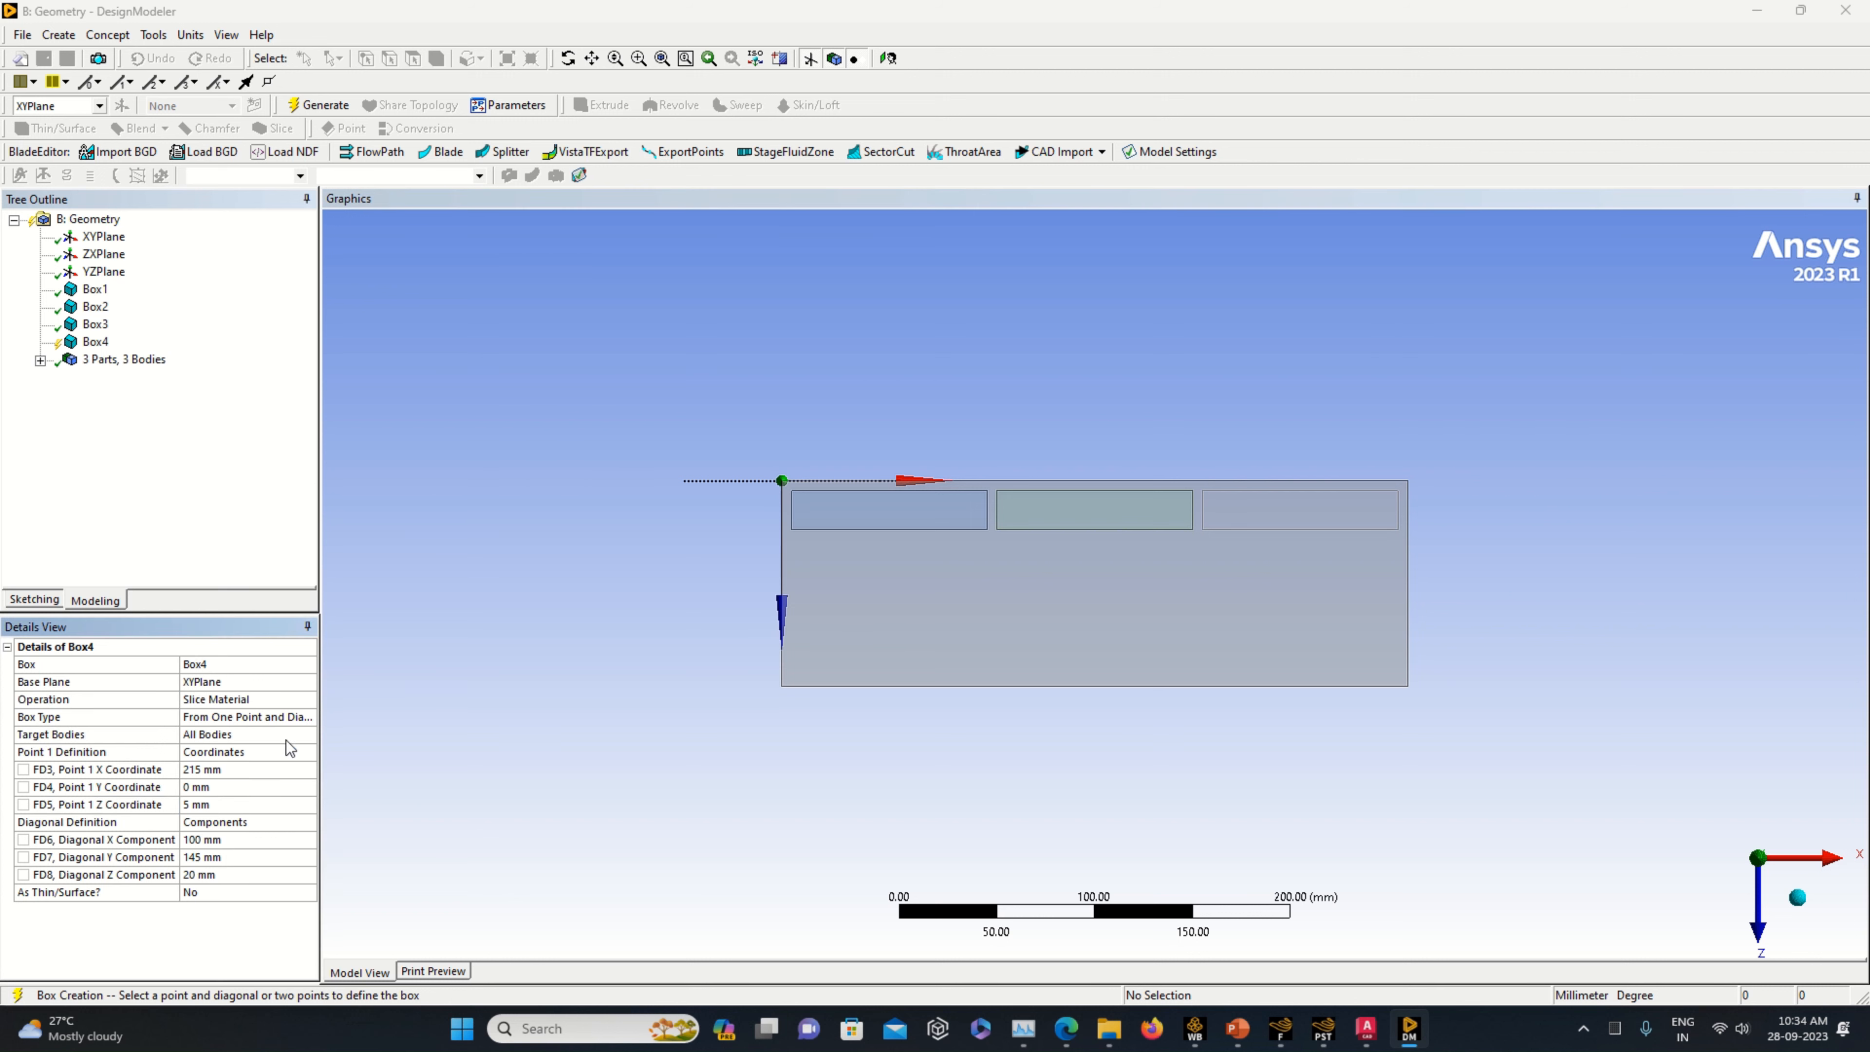
left_click(318, 105)
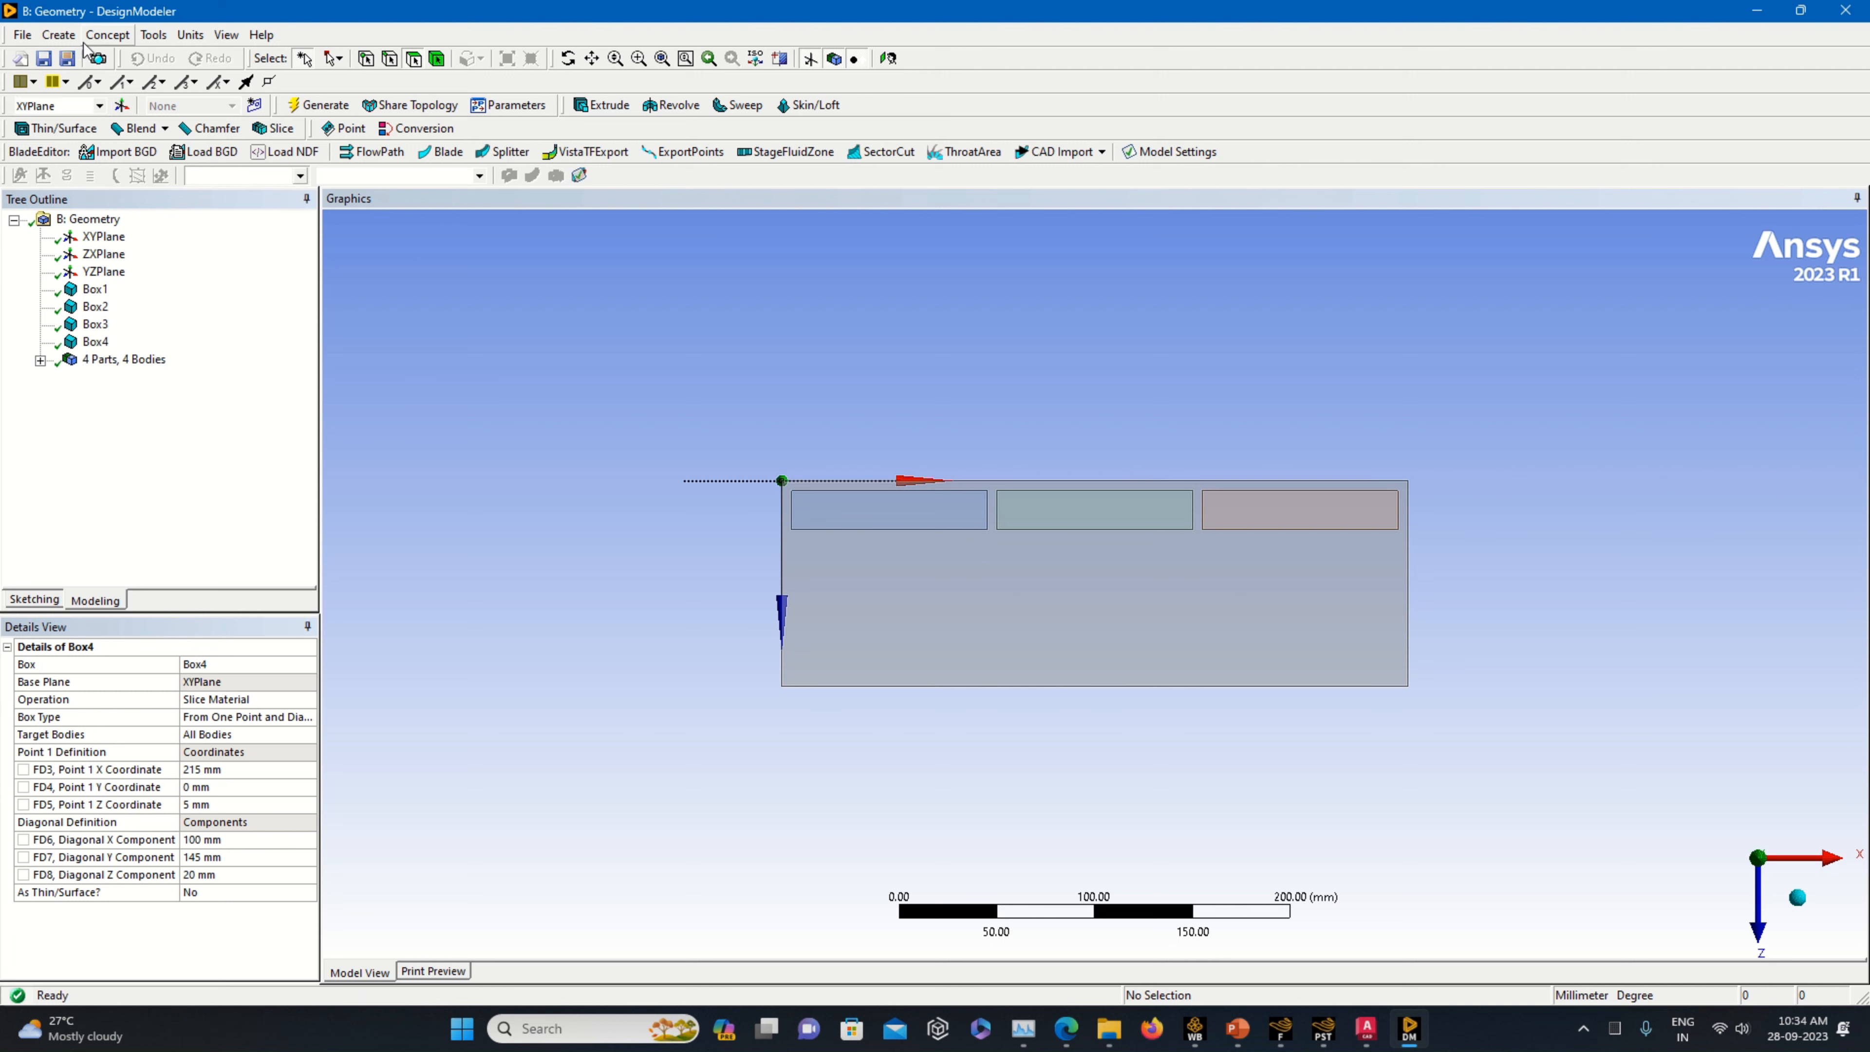
- Add a box primitive for the second row's first cell and set its operation to Slice Material
left_click(58, 35)
mouse_move(118, 430)
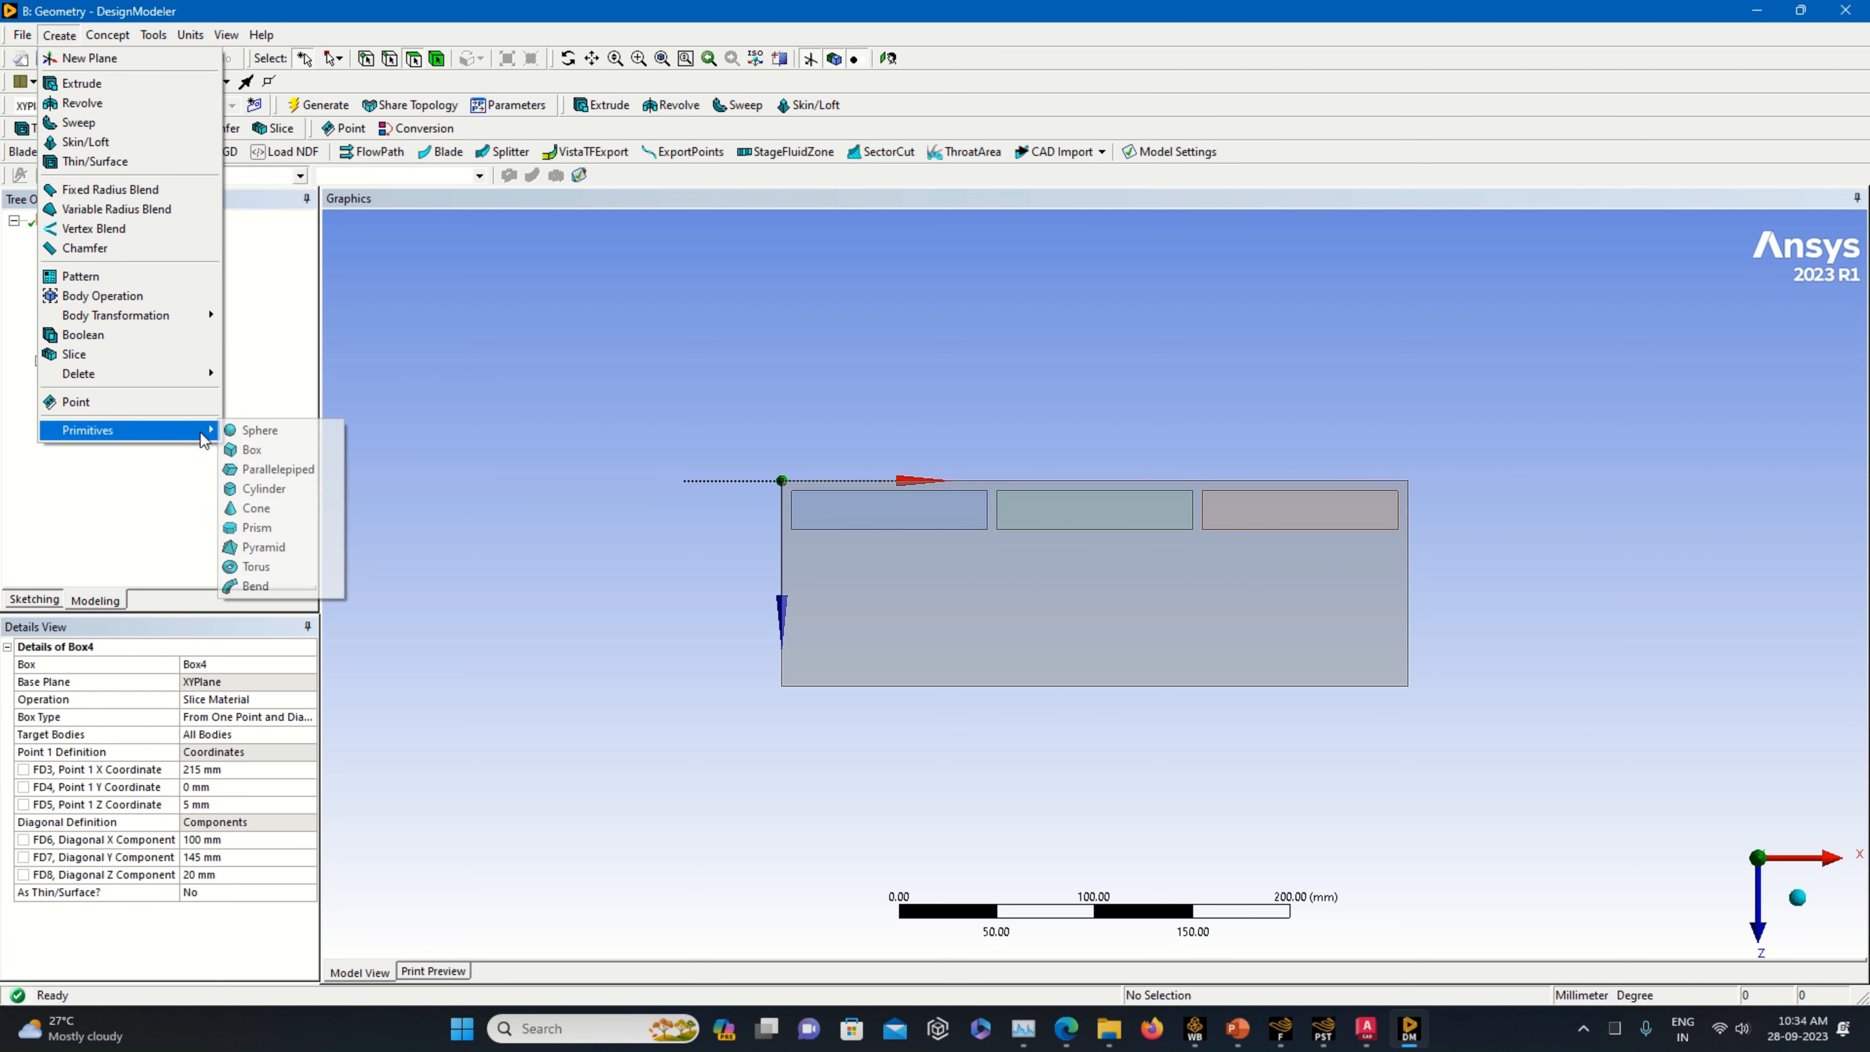
left_click(252, 450)
left_click(307, 700)
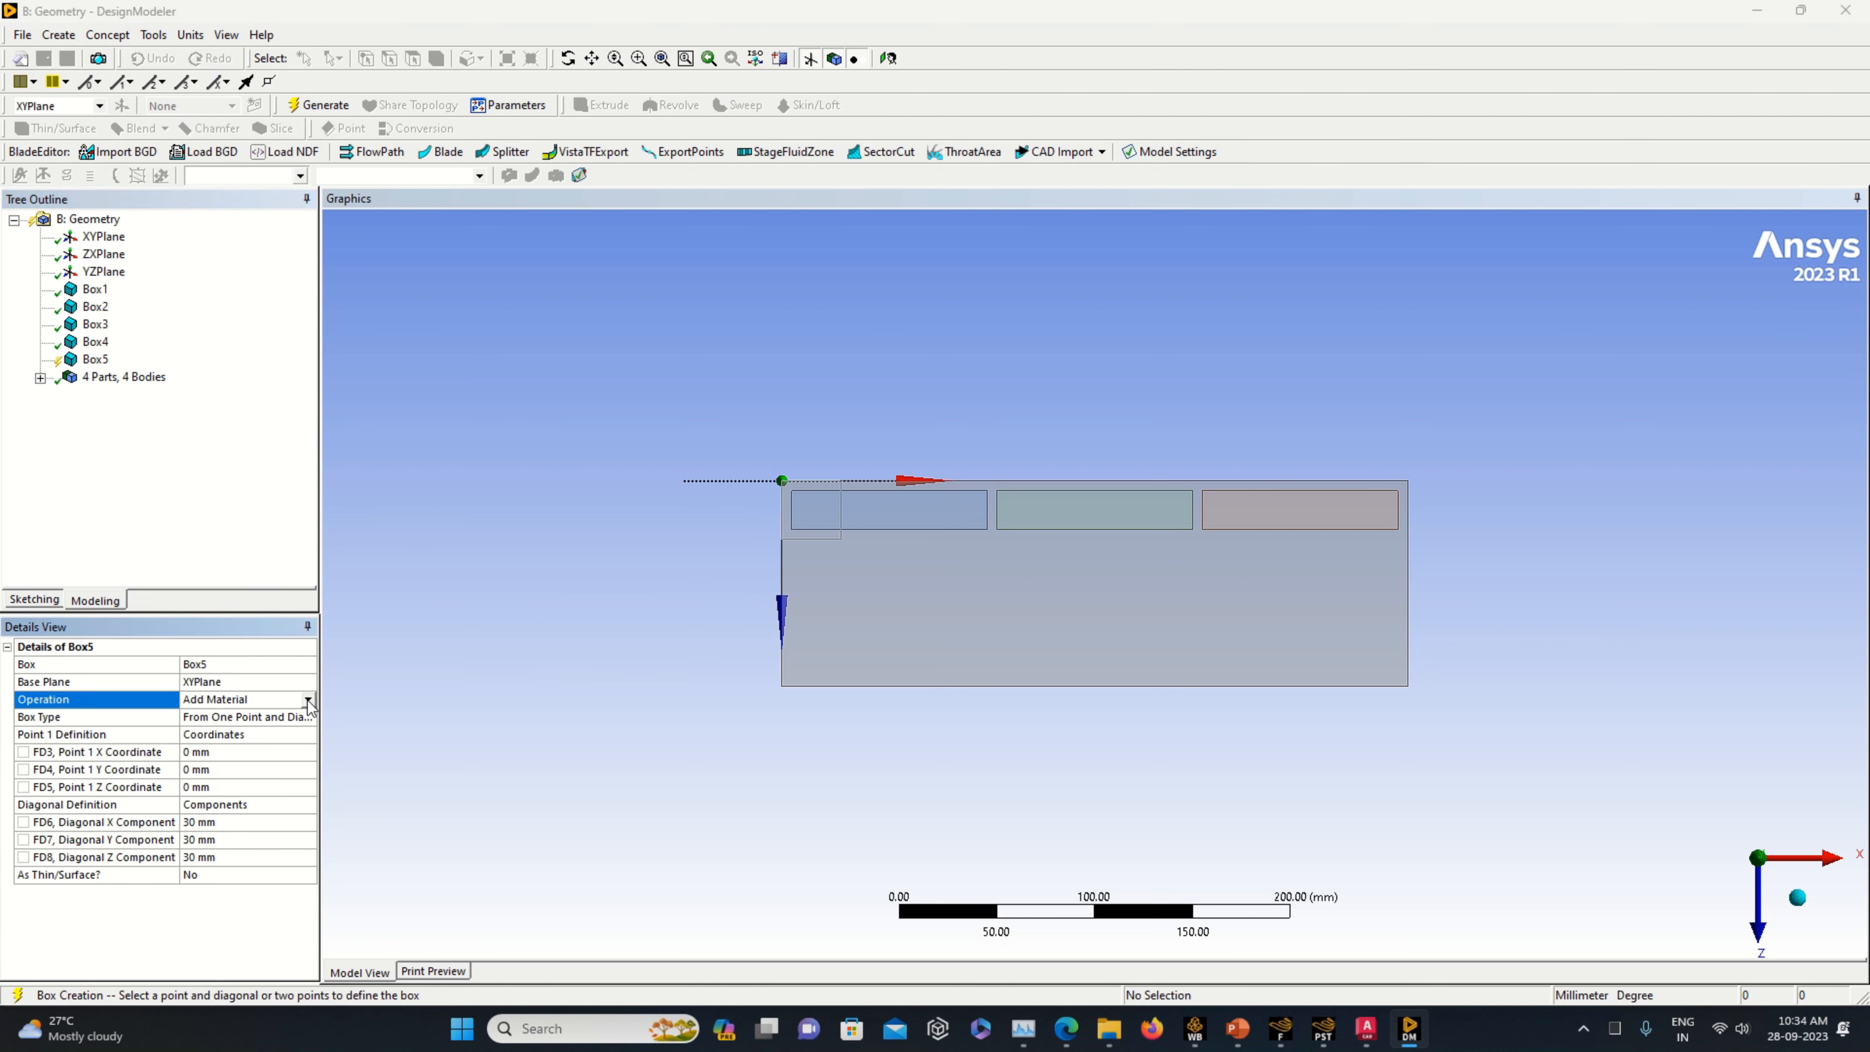
left_click(309, 700)
left_click(286, 740)
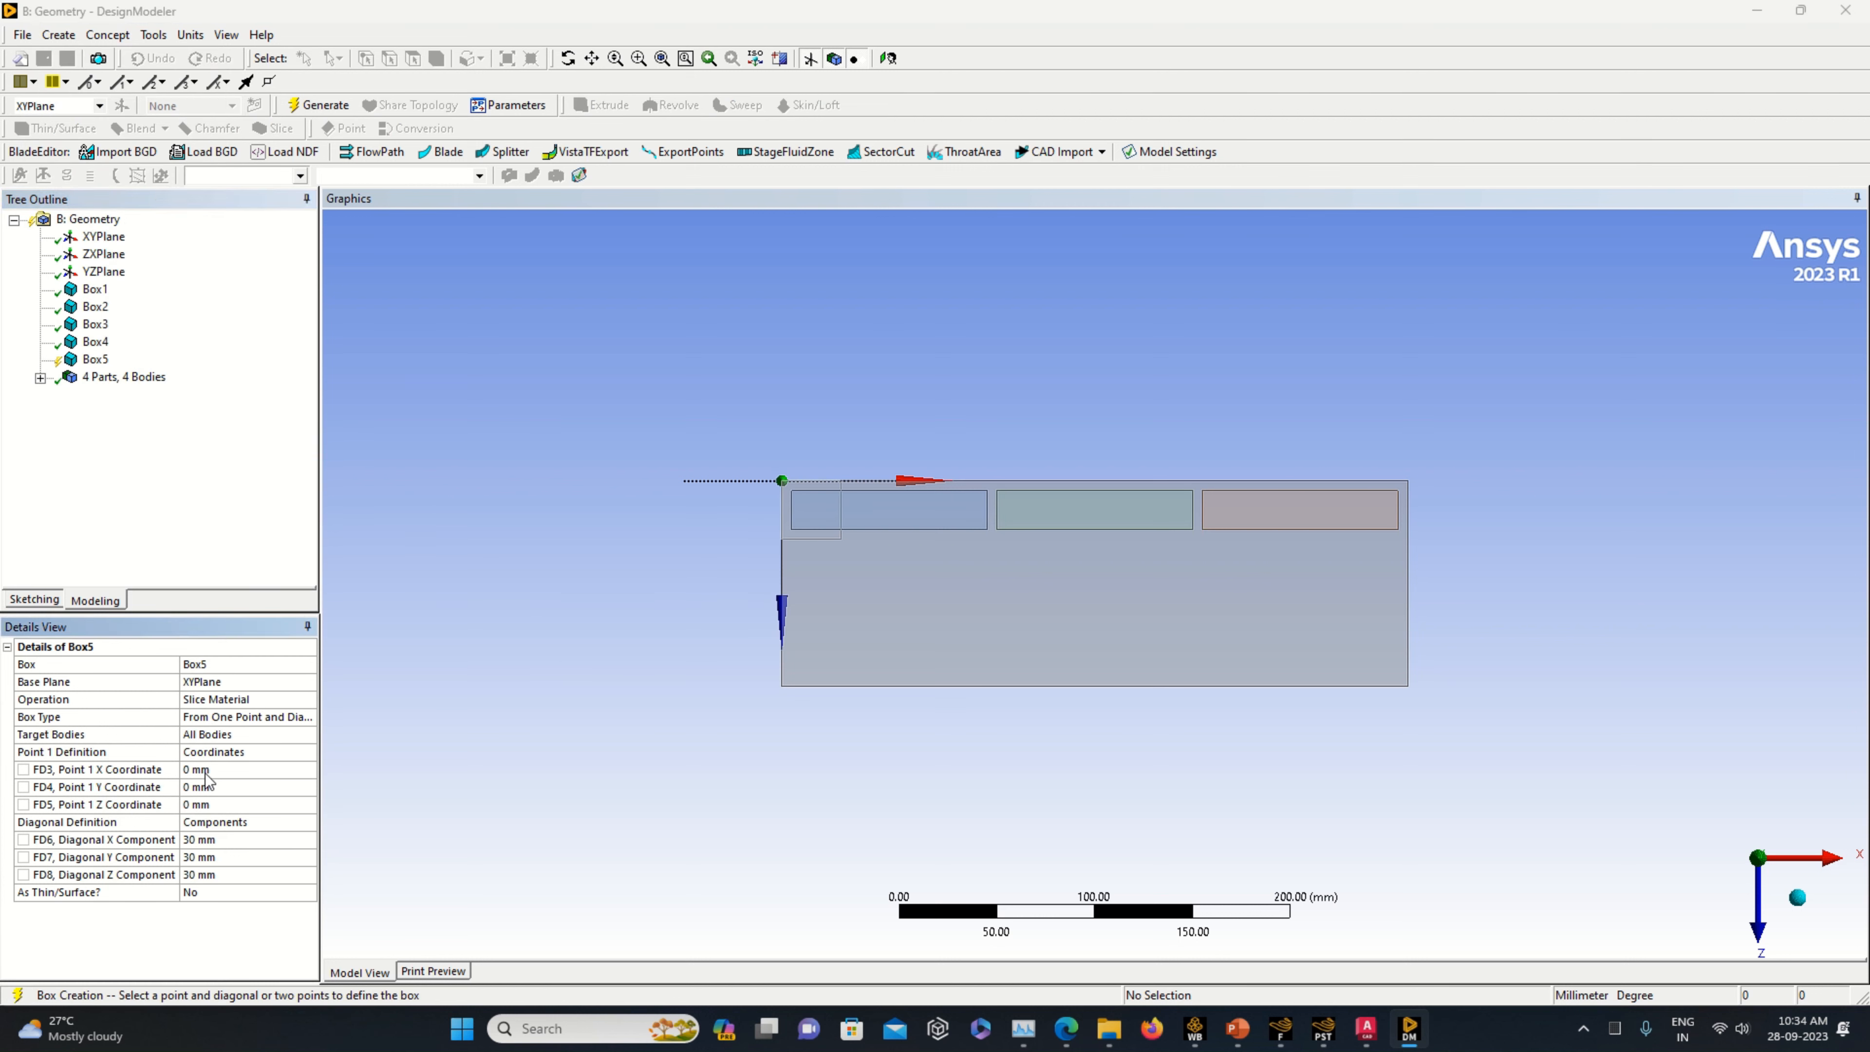
- Size the fourth cell box with diagonal components X 100, Y 145 and Z 20 mm
left_click(216, 769)
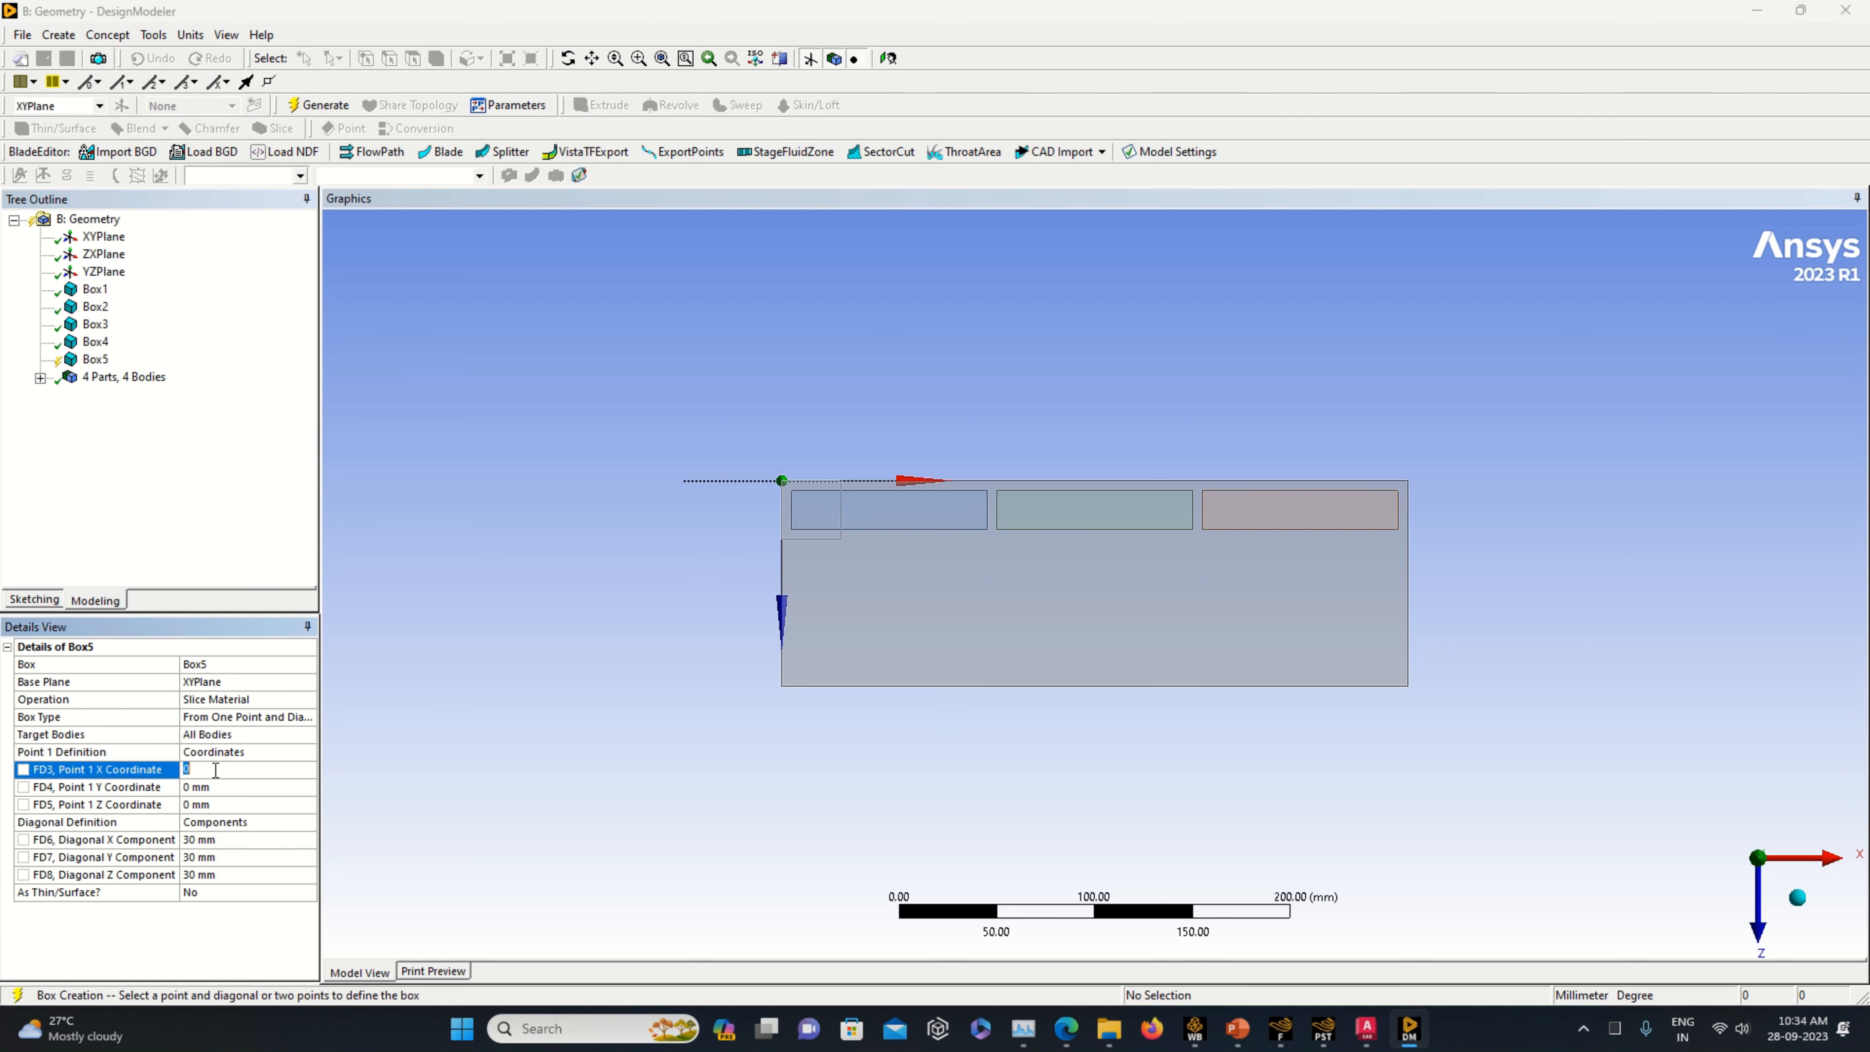
left_click(232, 842)
type("100")
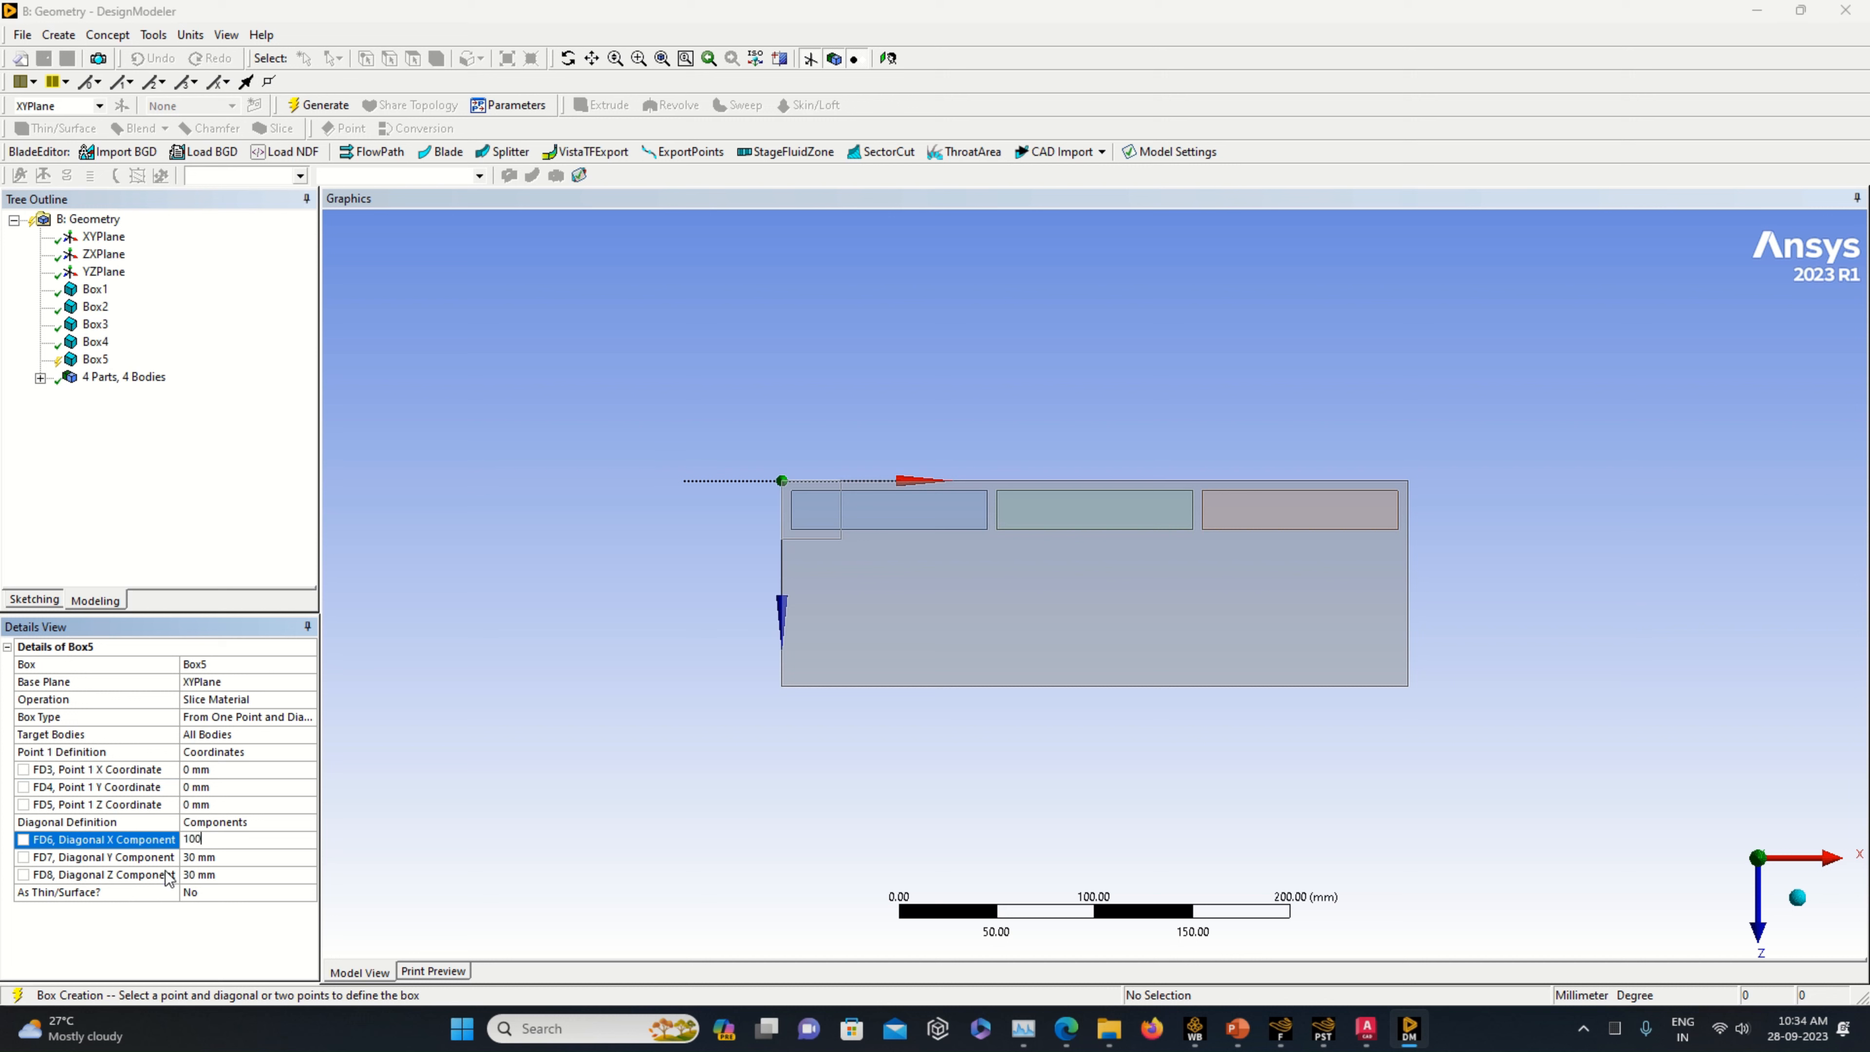
left_click(192, 858)
type("145")
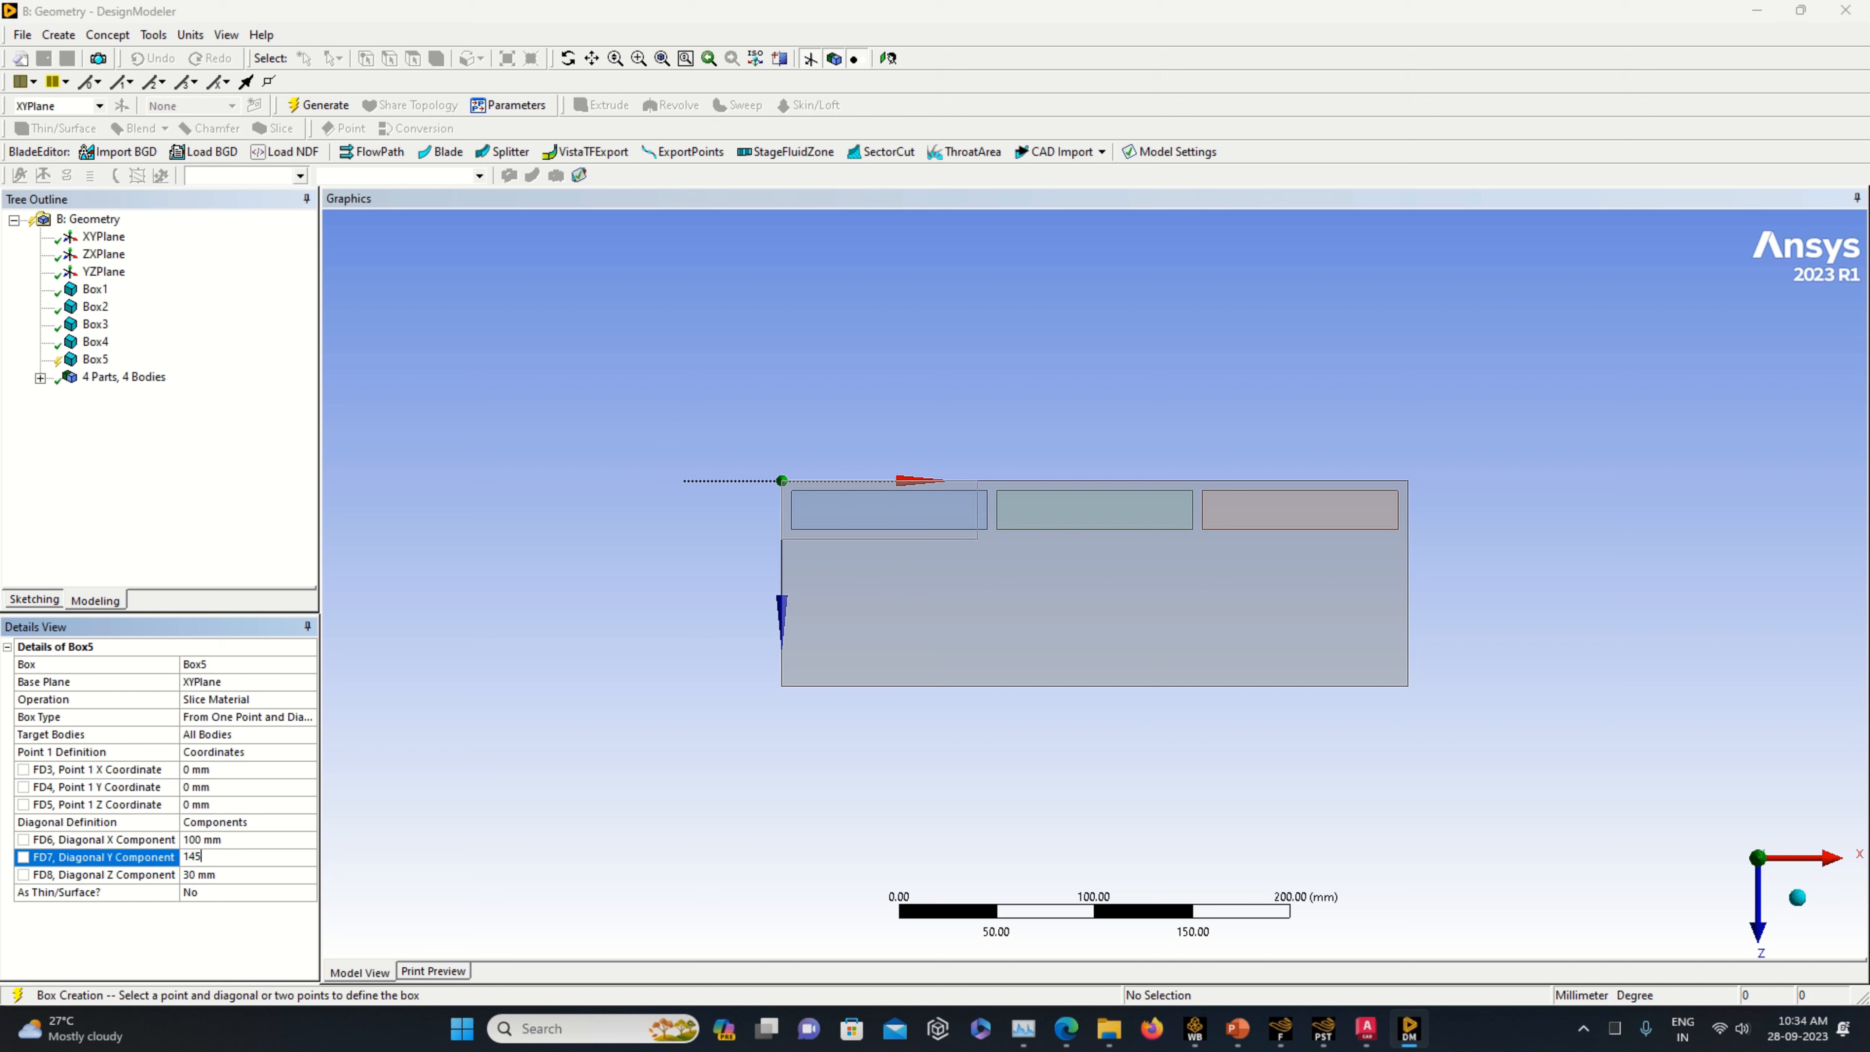
left_click(195, 875)
type("20")
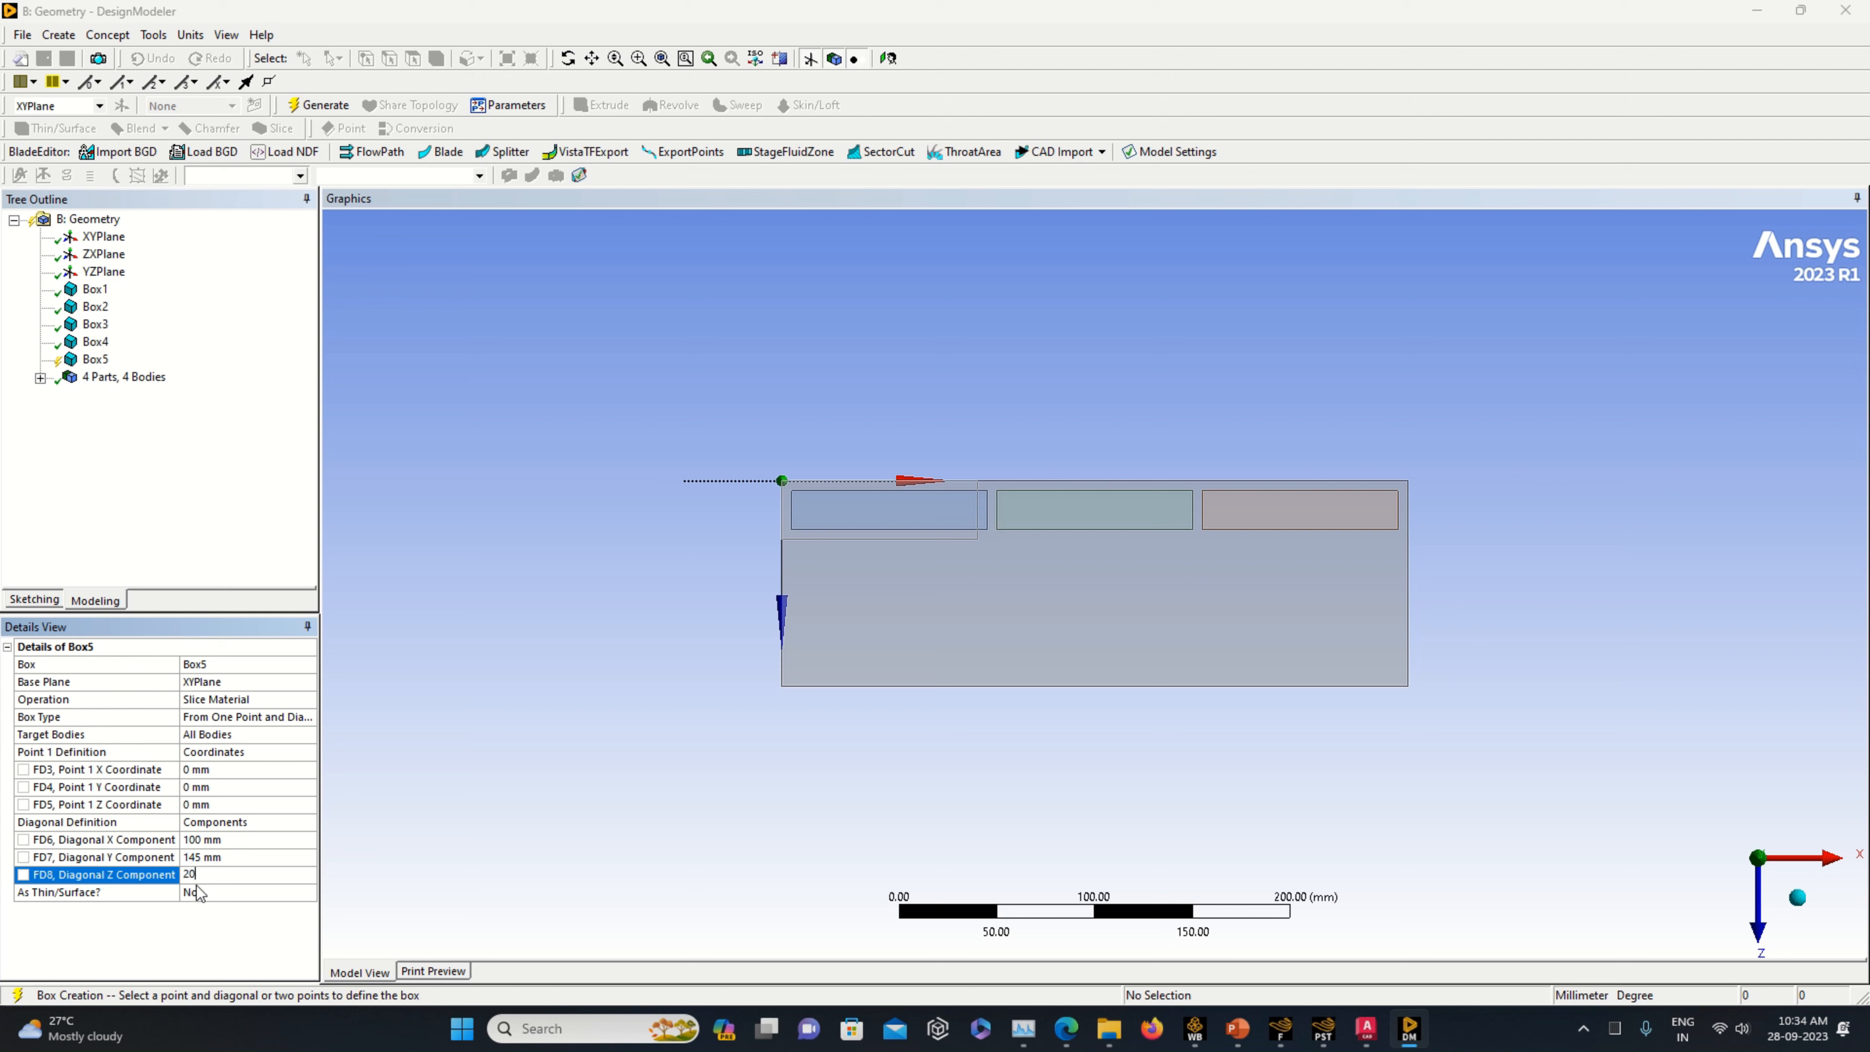
- Set the fourth cell box's Point 1 X coordinate to 5 mm and Z coordinate to 30 mm, and generate it
left_click(220, 771)
type("5")
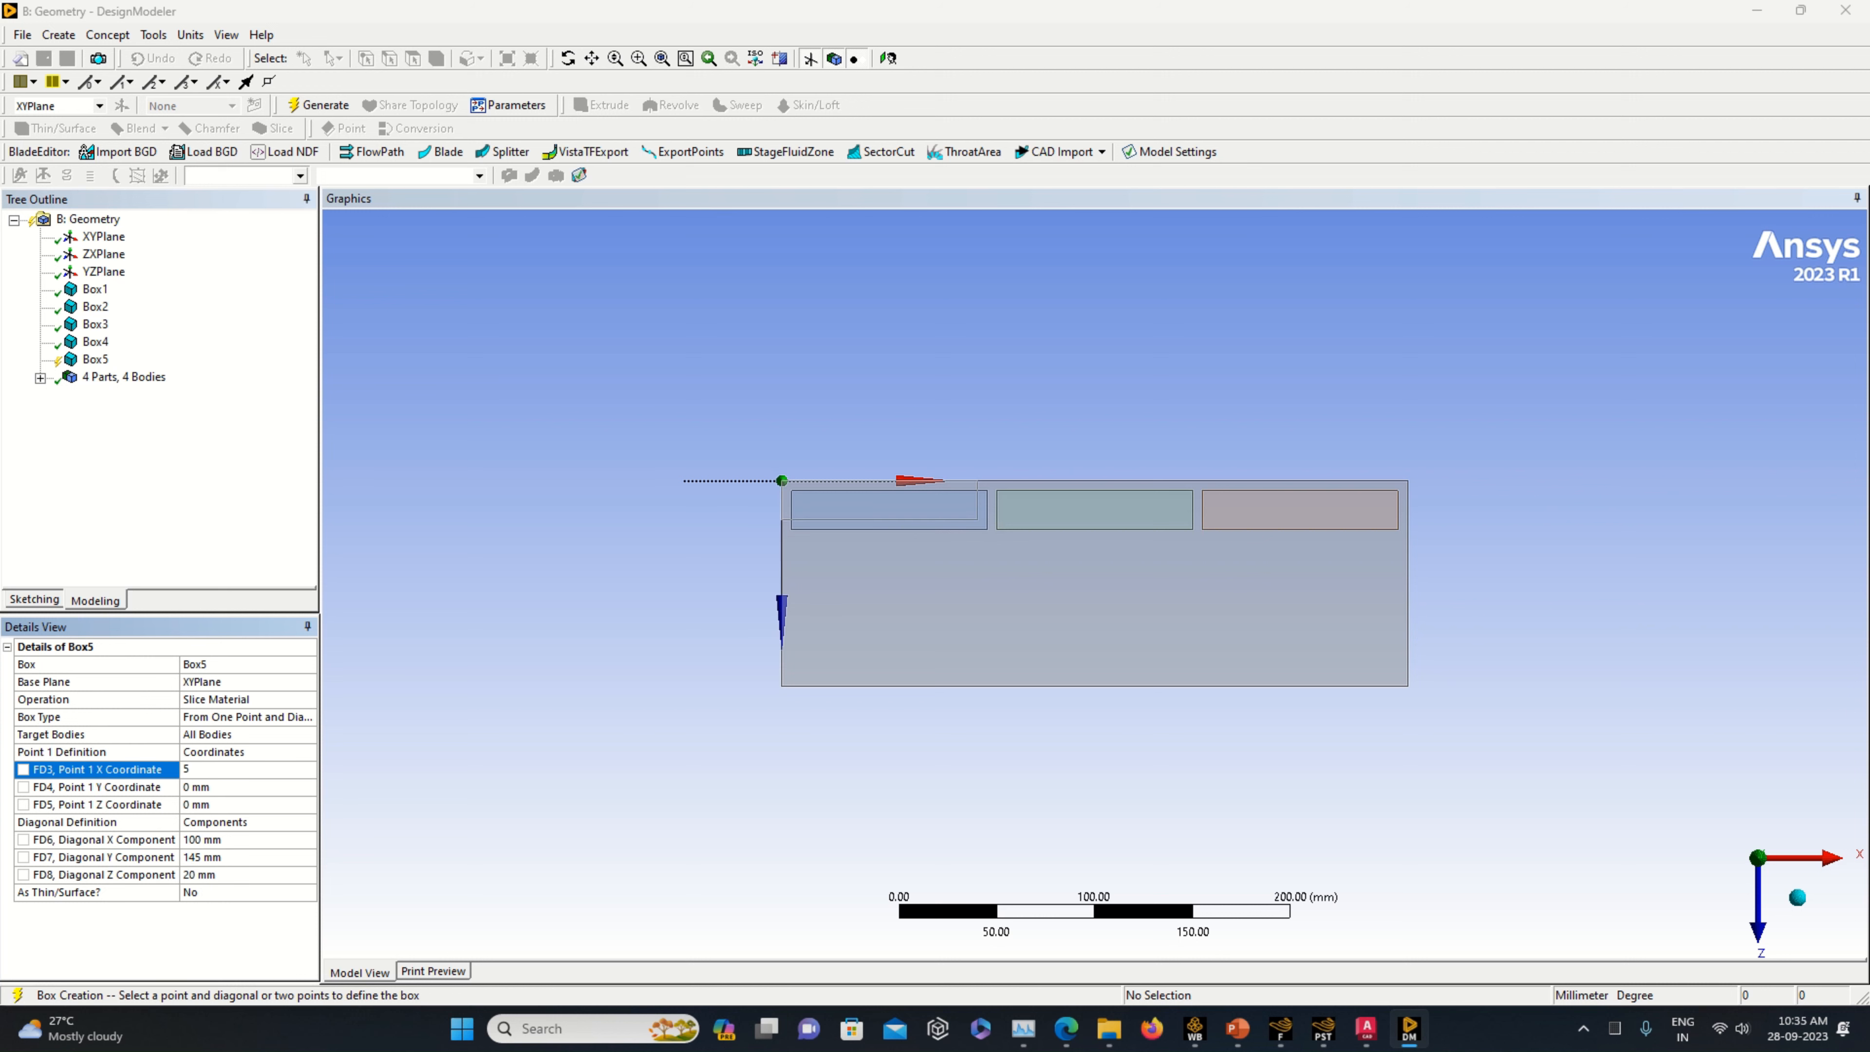
left_click(229, 807)
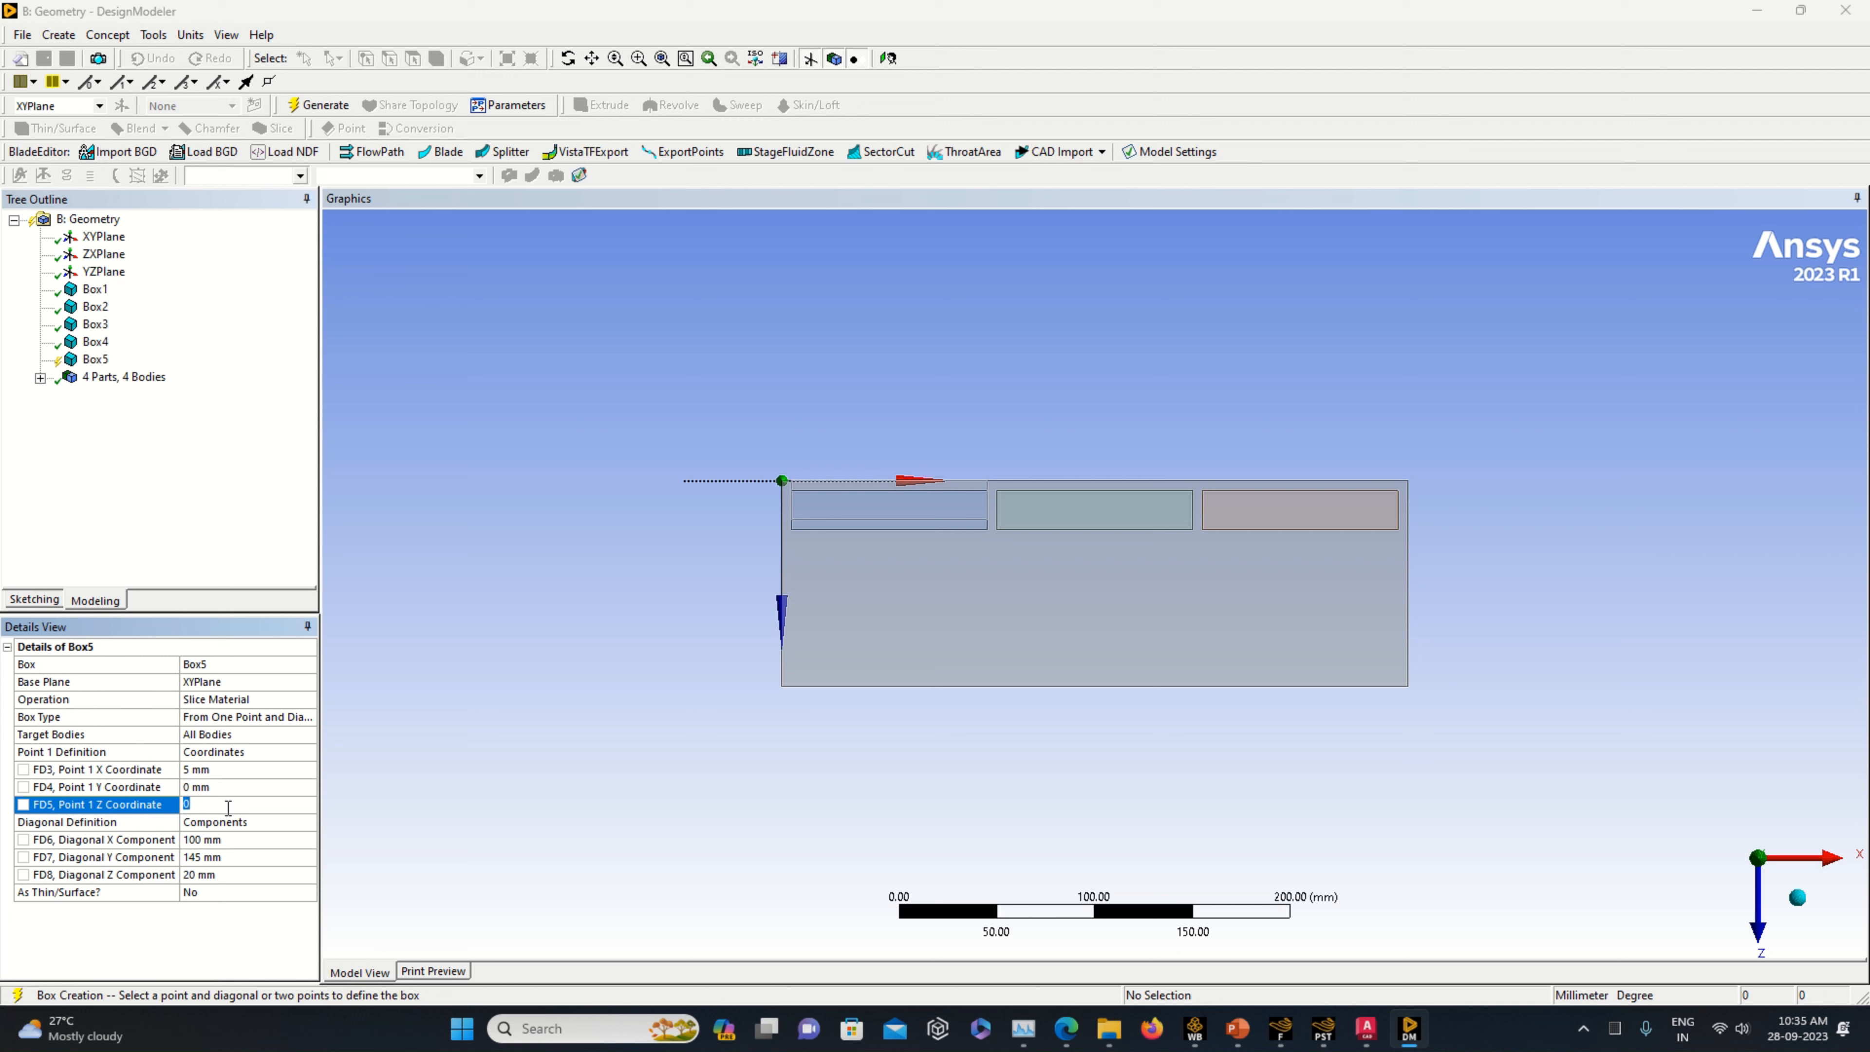
type("30")
key("Return")
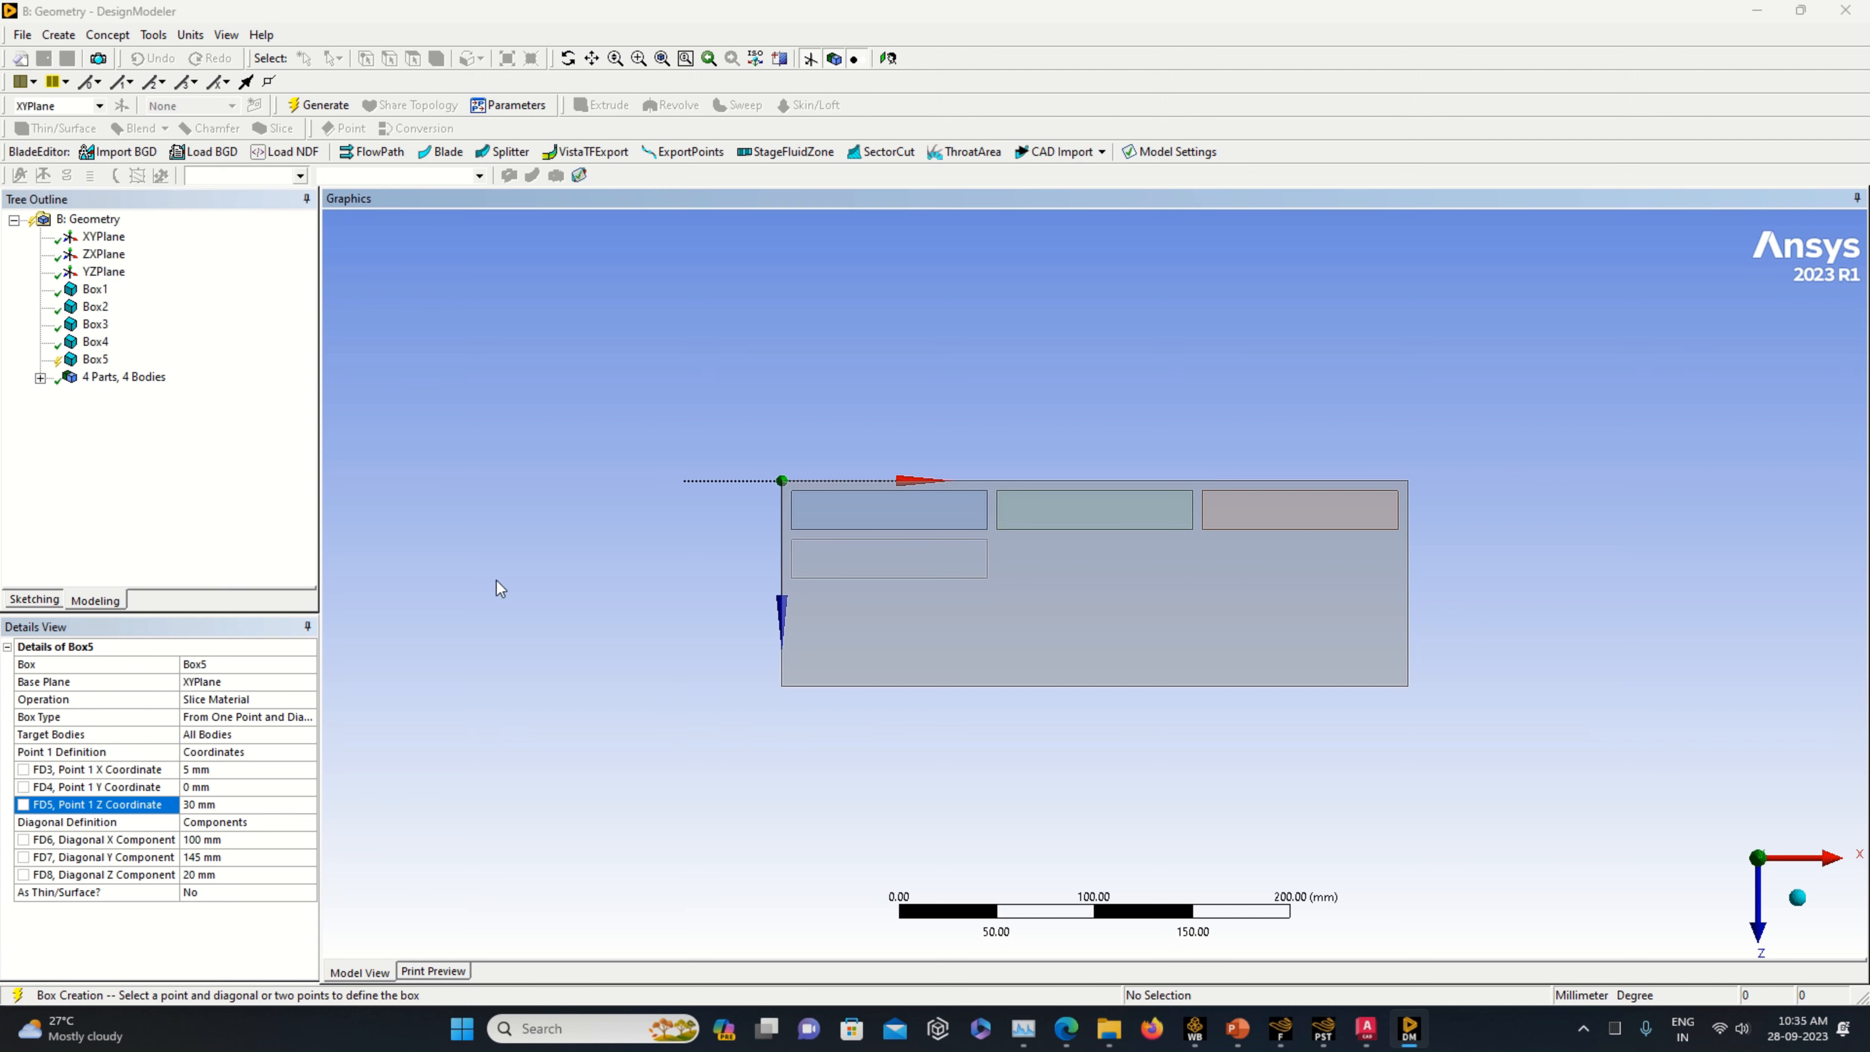
left_click(328, 104)
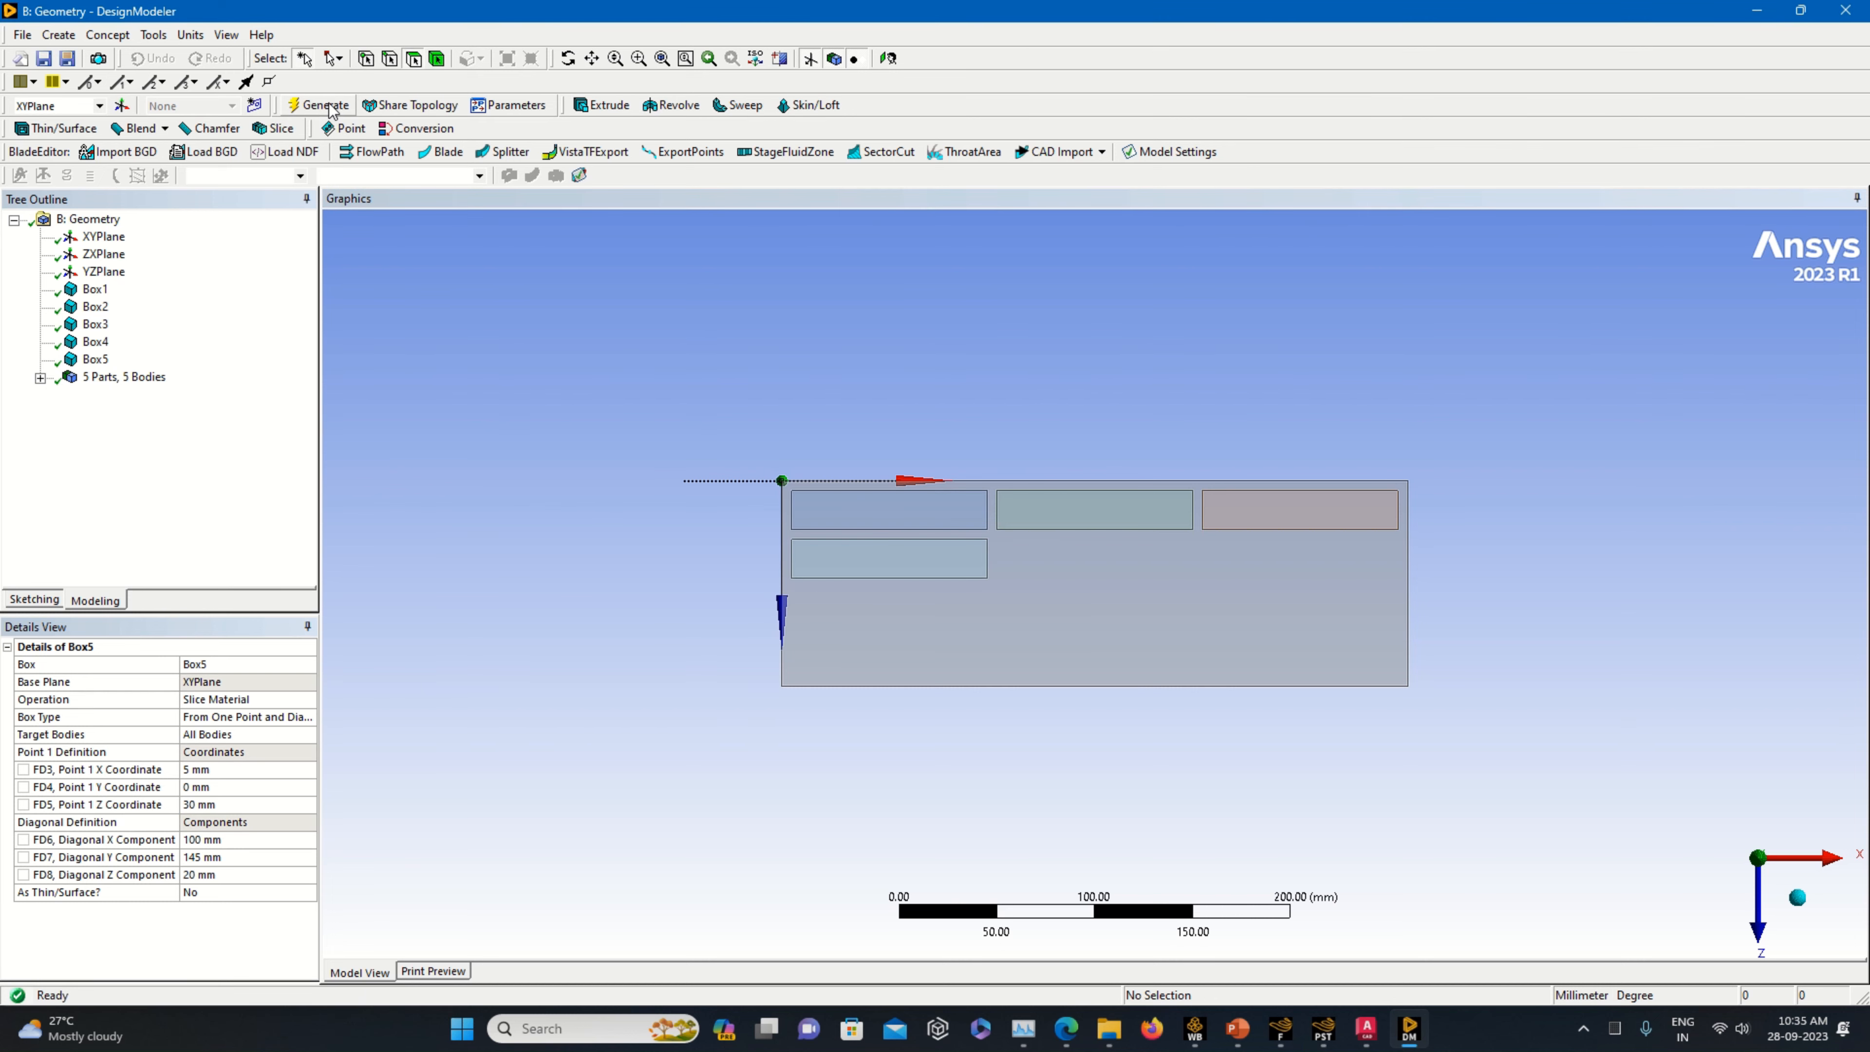
- Add a box primitive for the second row's middle cell and set its operation to Slice Material
left_click(58, 34)
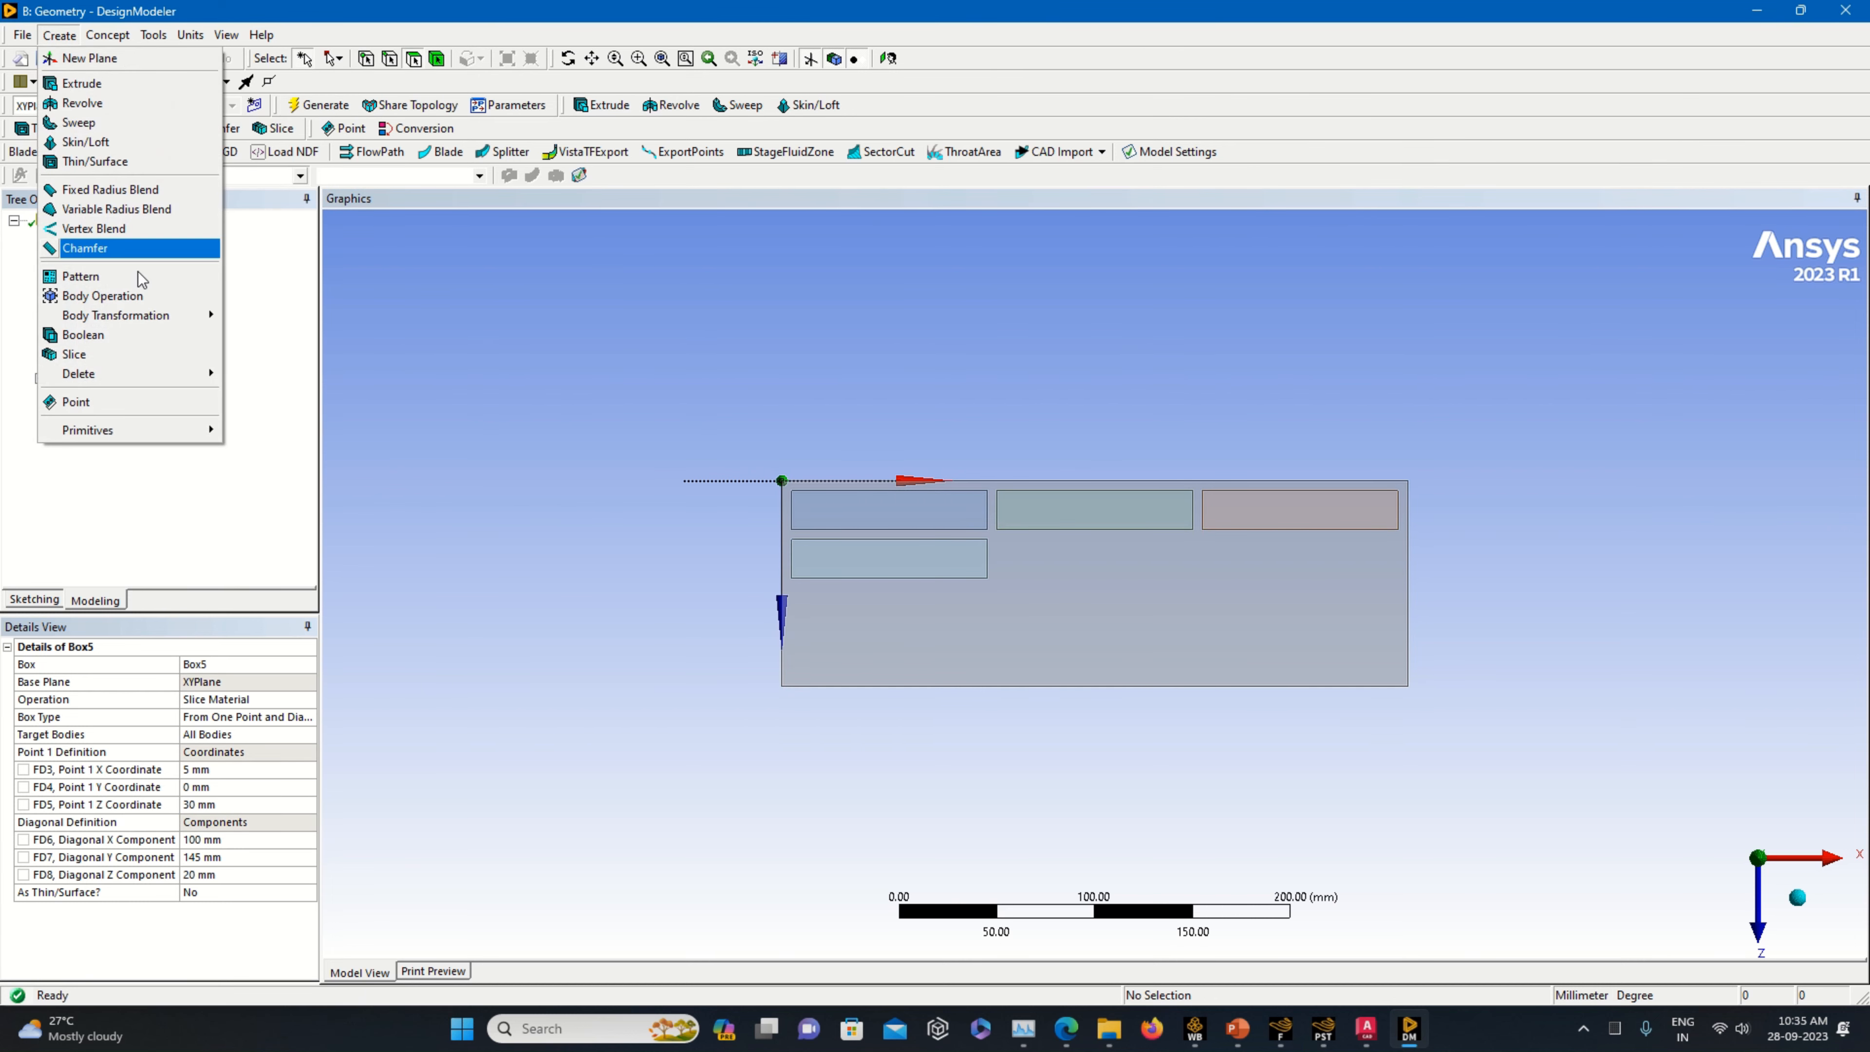
mouse_move(190, 430)
left_click(288, 450)
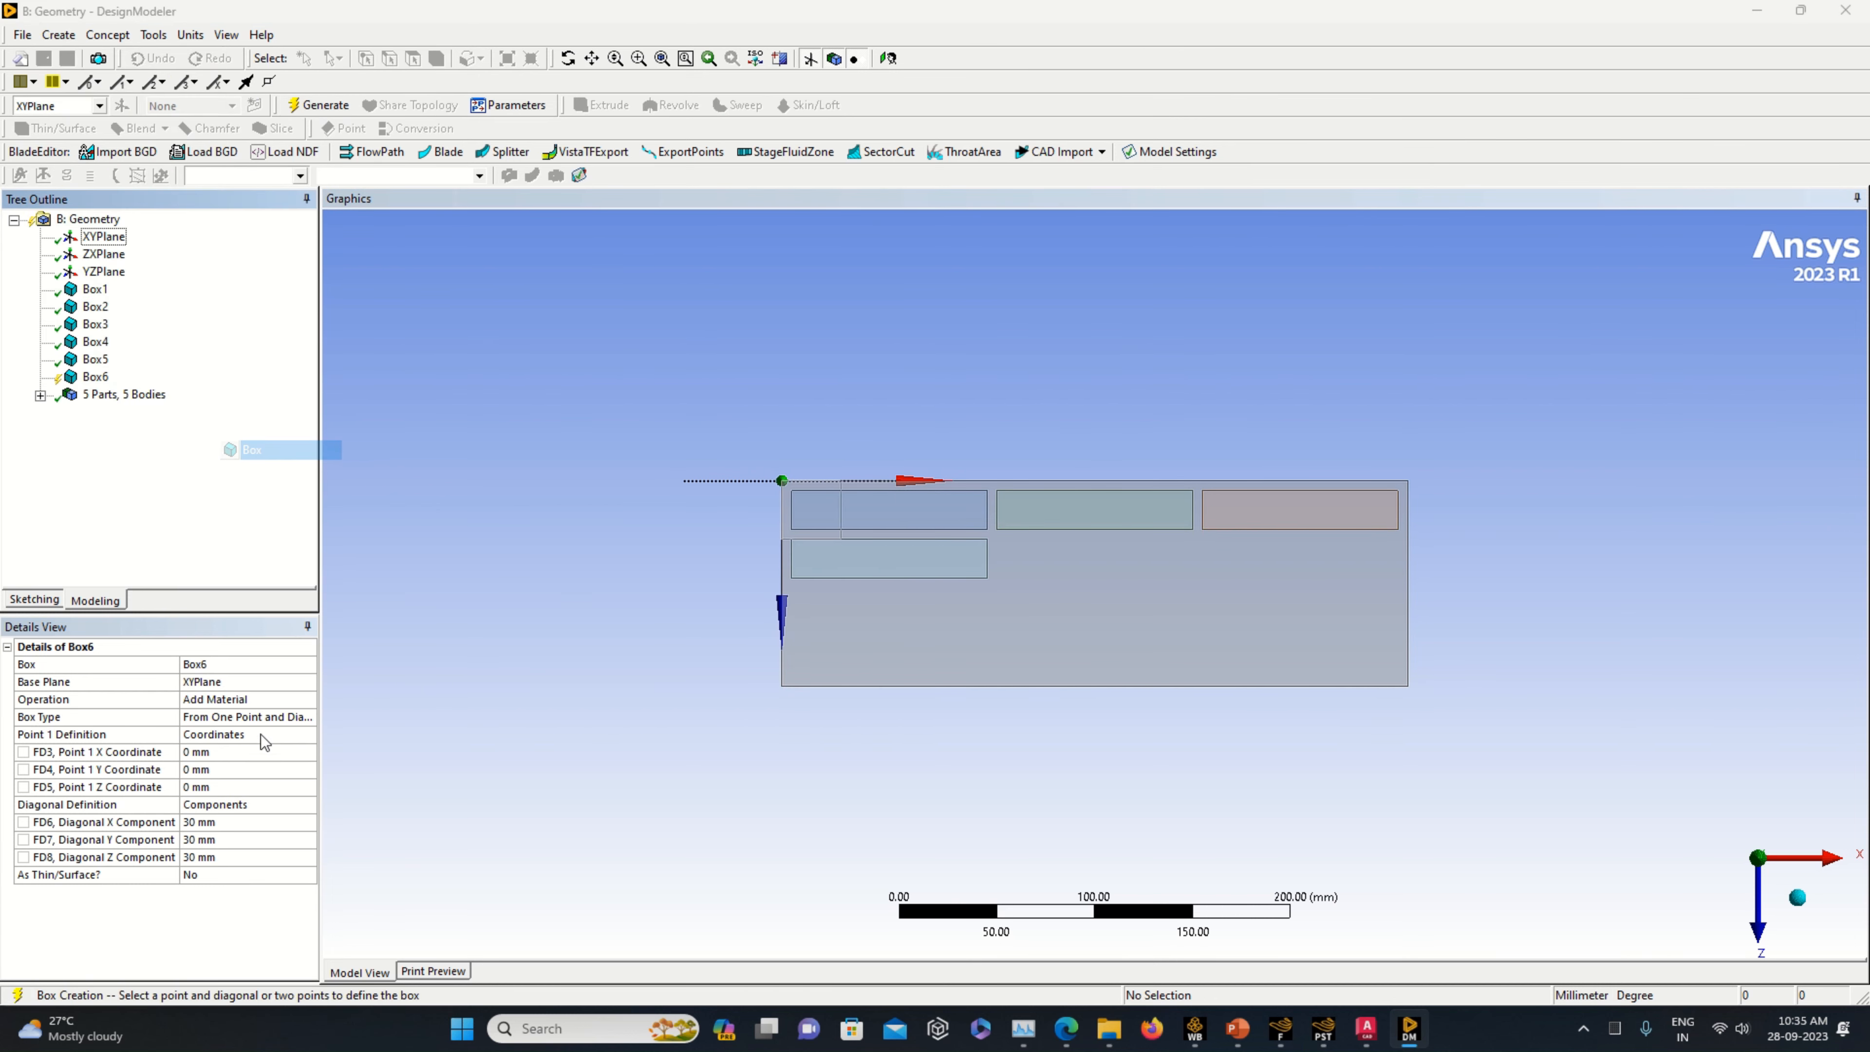
left_click(301, 702)
left_click(306, 702)
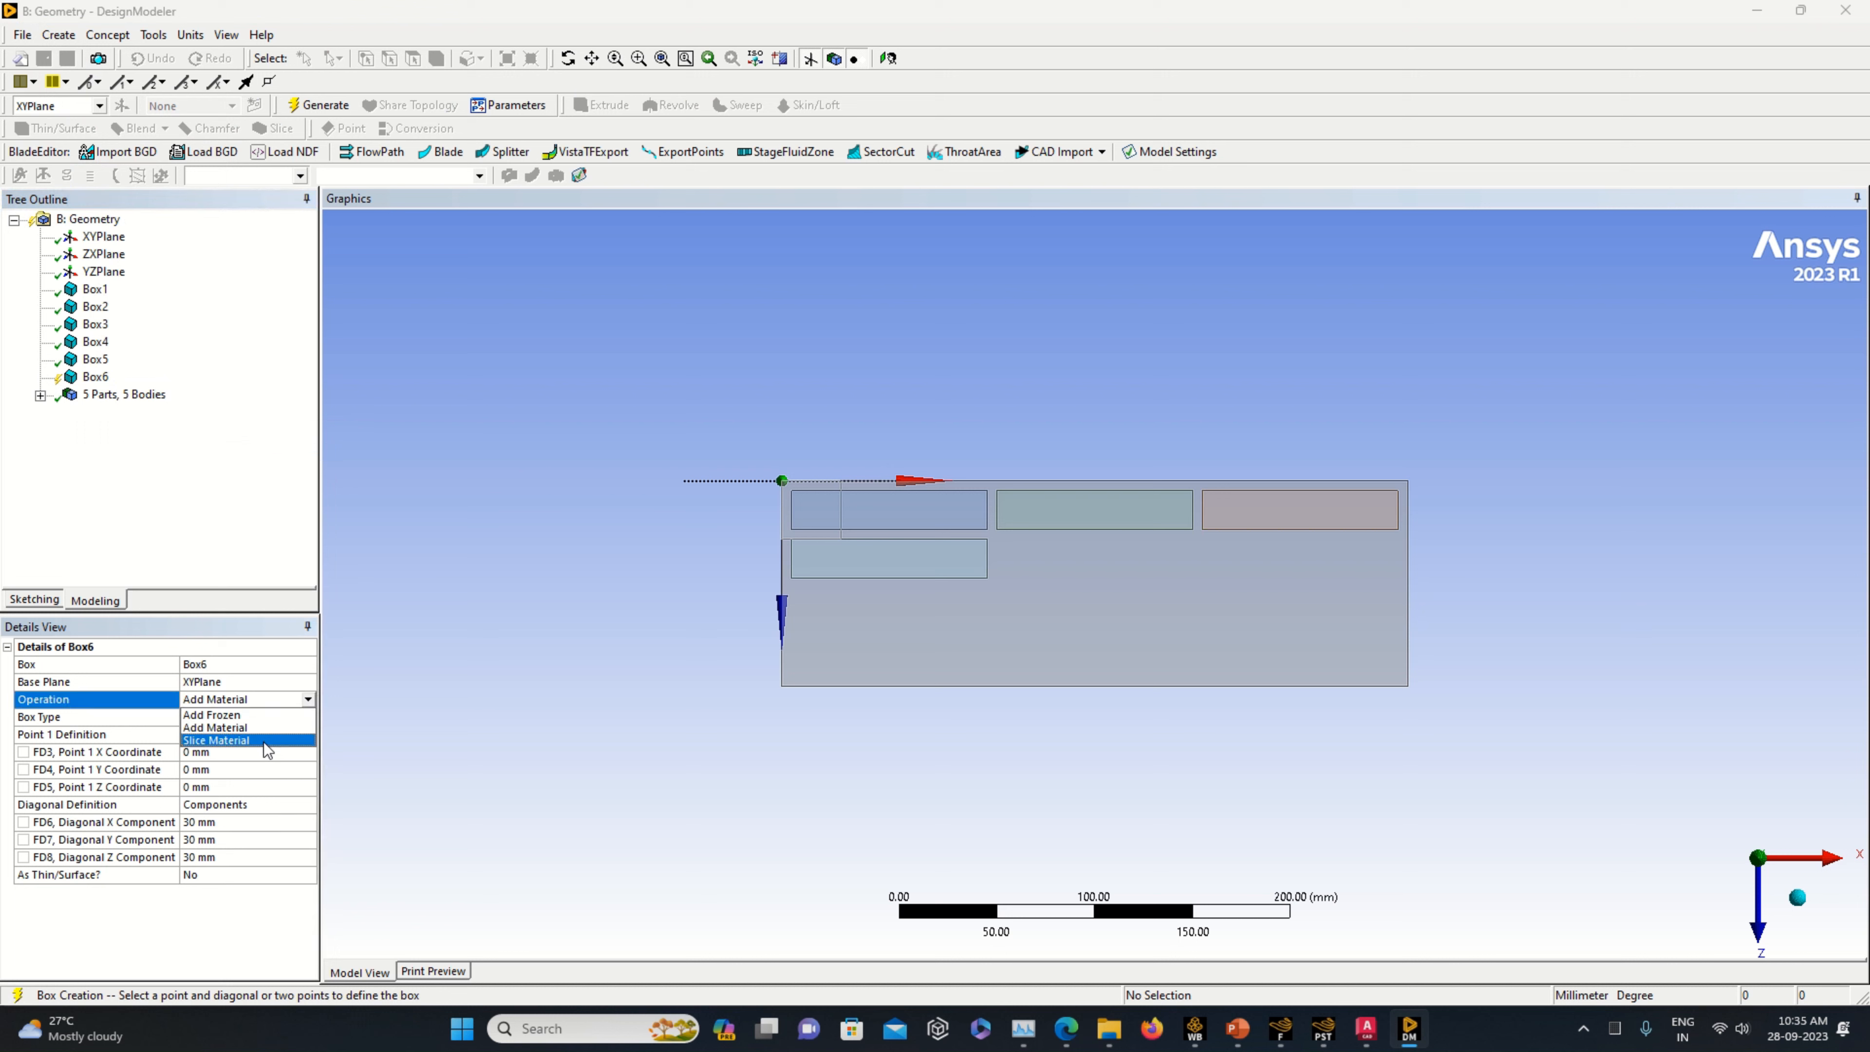
left_click(221, 734)
- Size the fifth cell box with diagonal components X 100, Y 145 and Z 20 mm
left_click(220, 770)
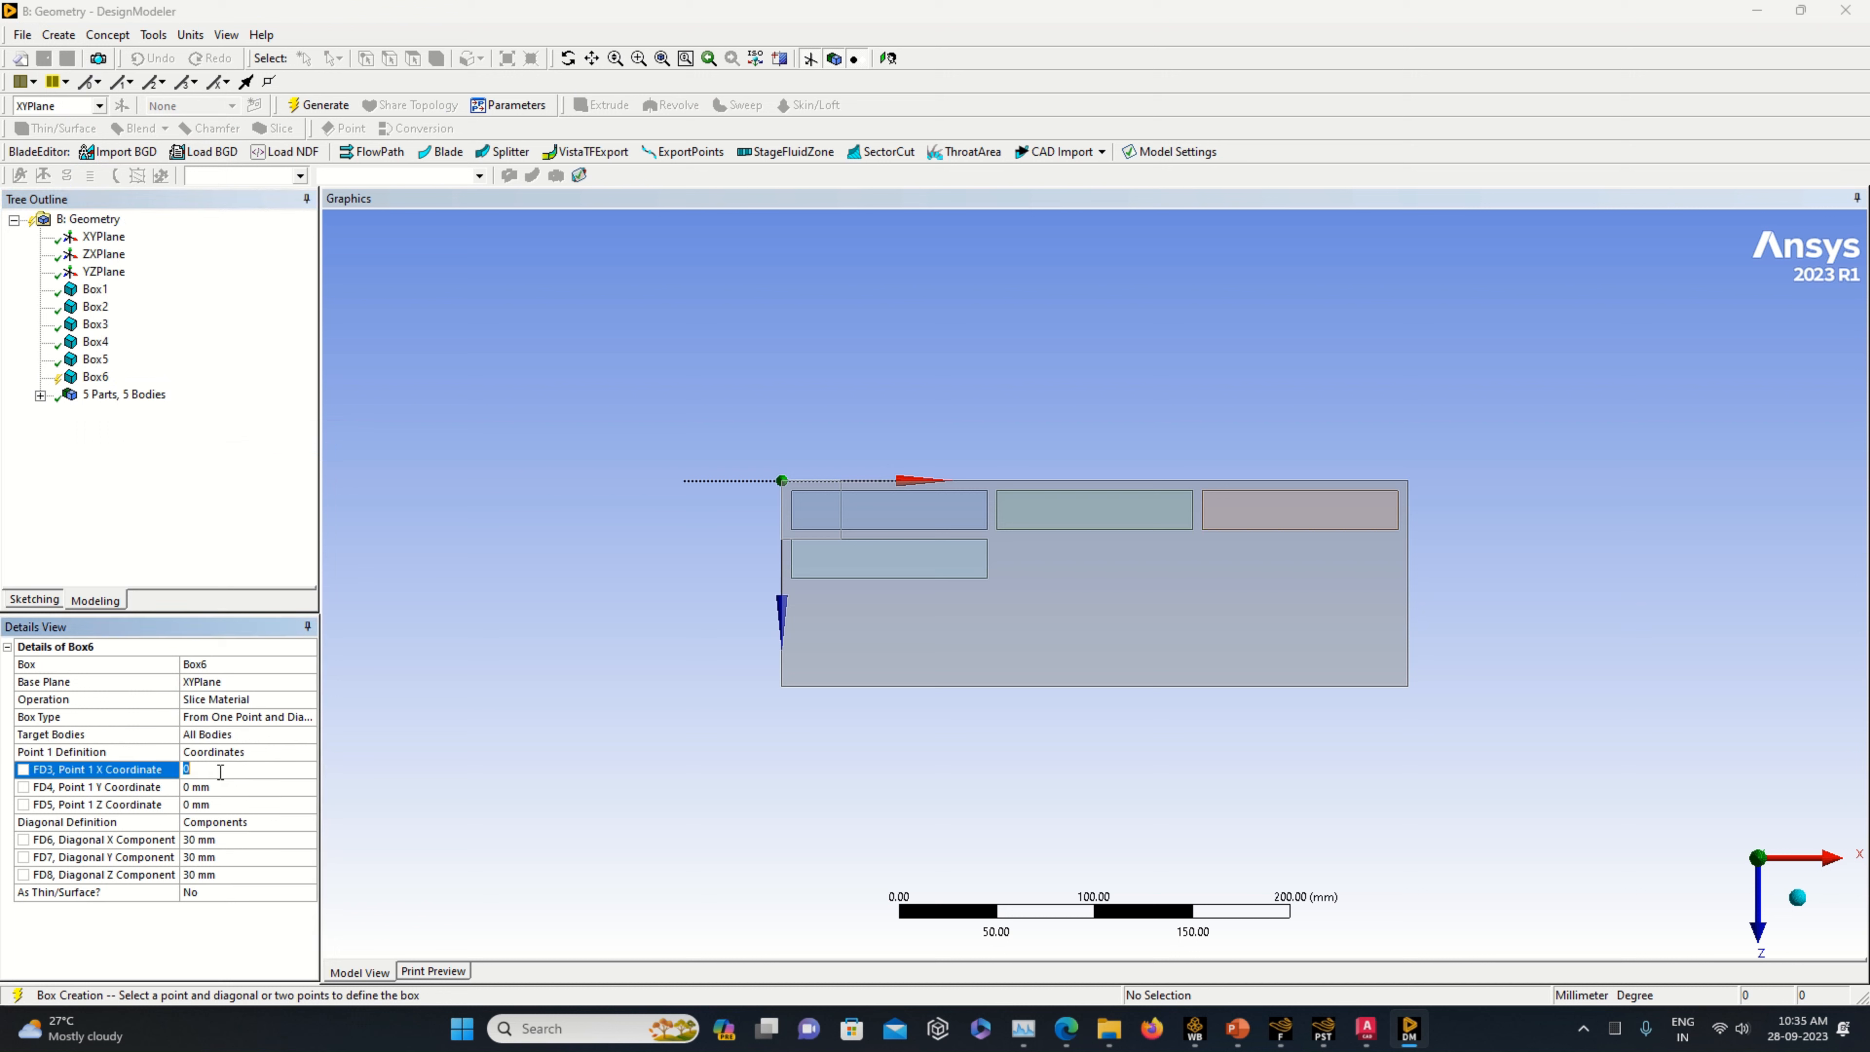
left_click(236, 840)
type("100")
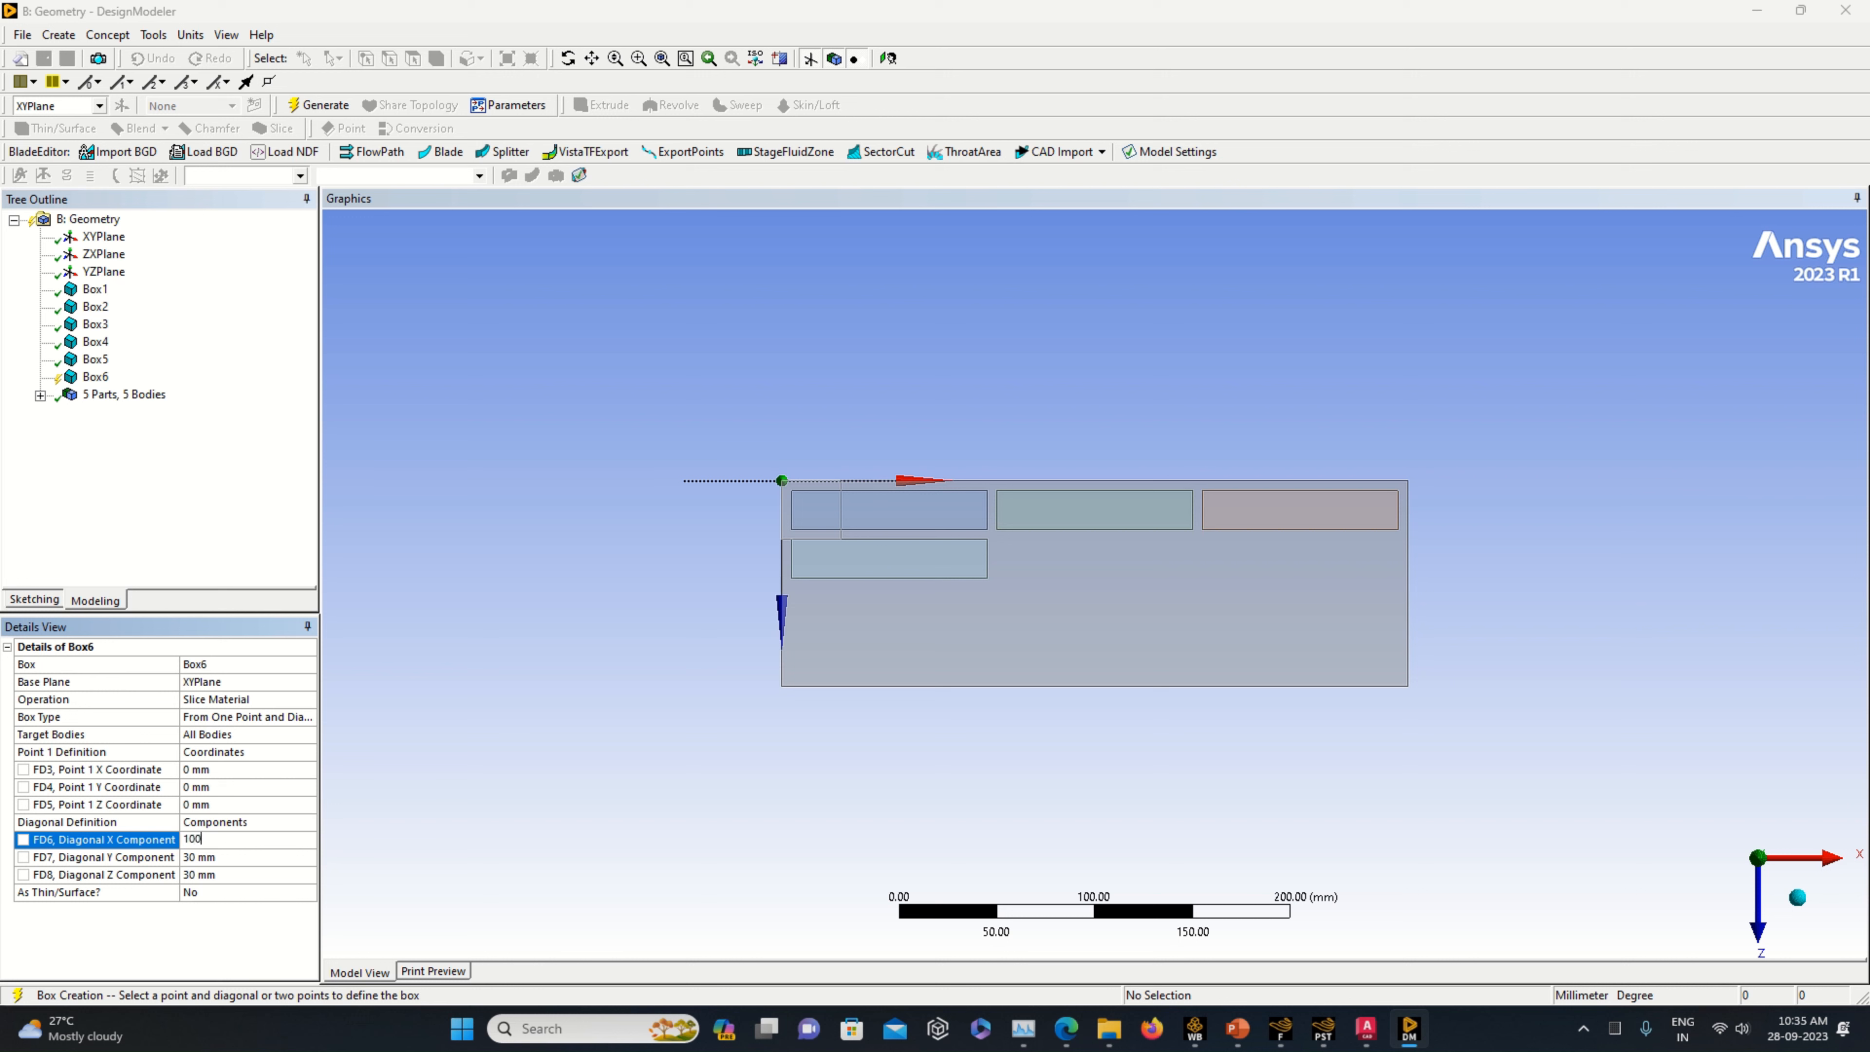
left_click(241, 858)
type("145")
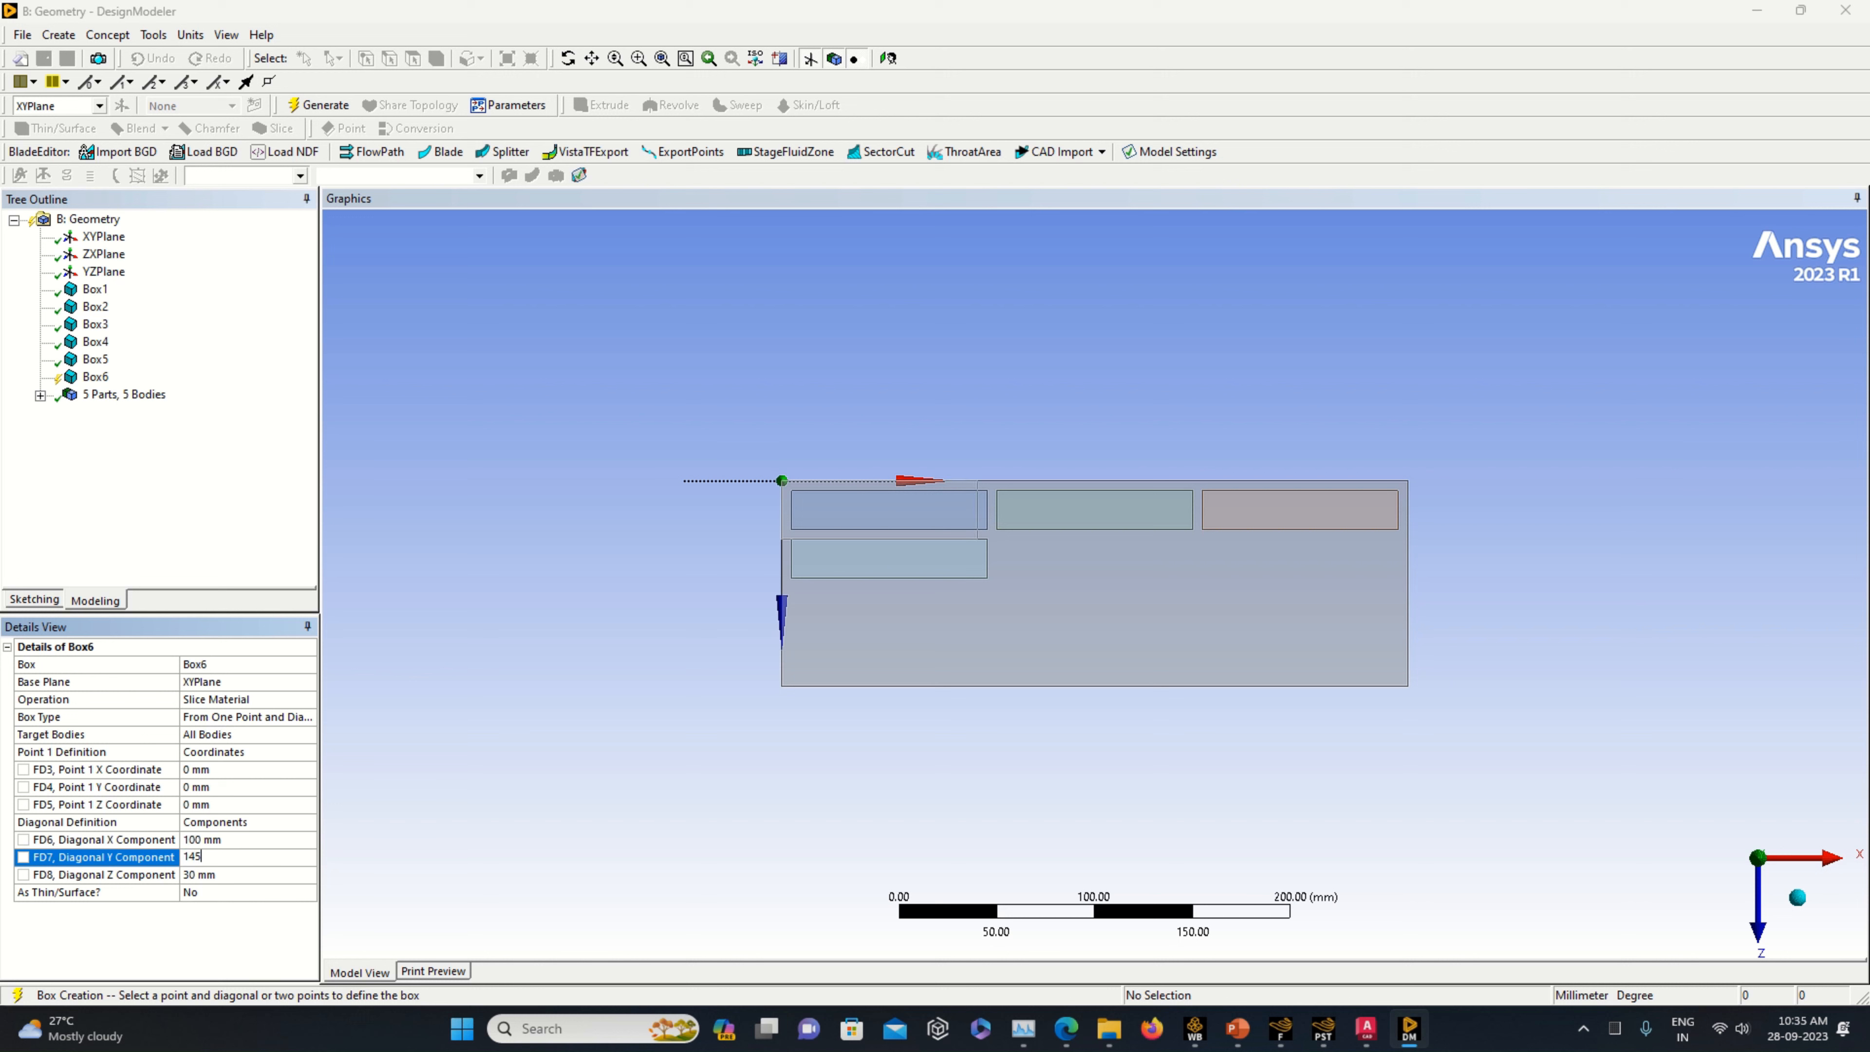
left_click(233, 875)
type("20")
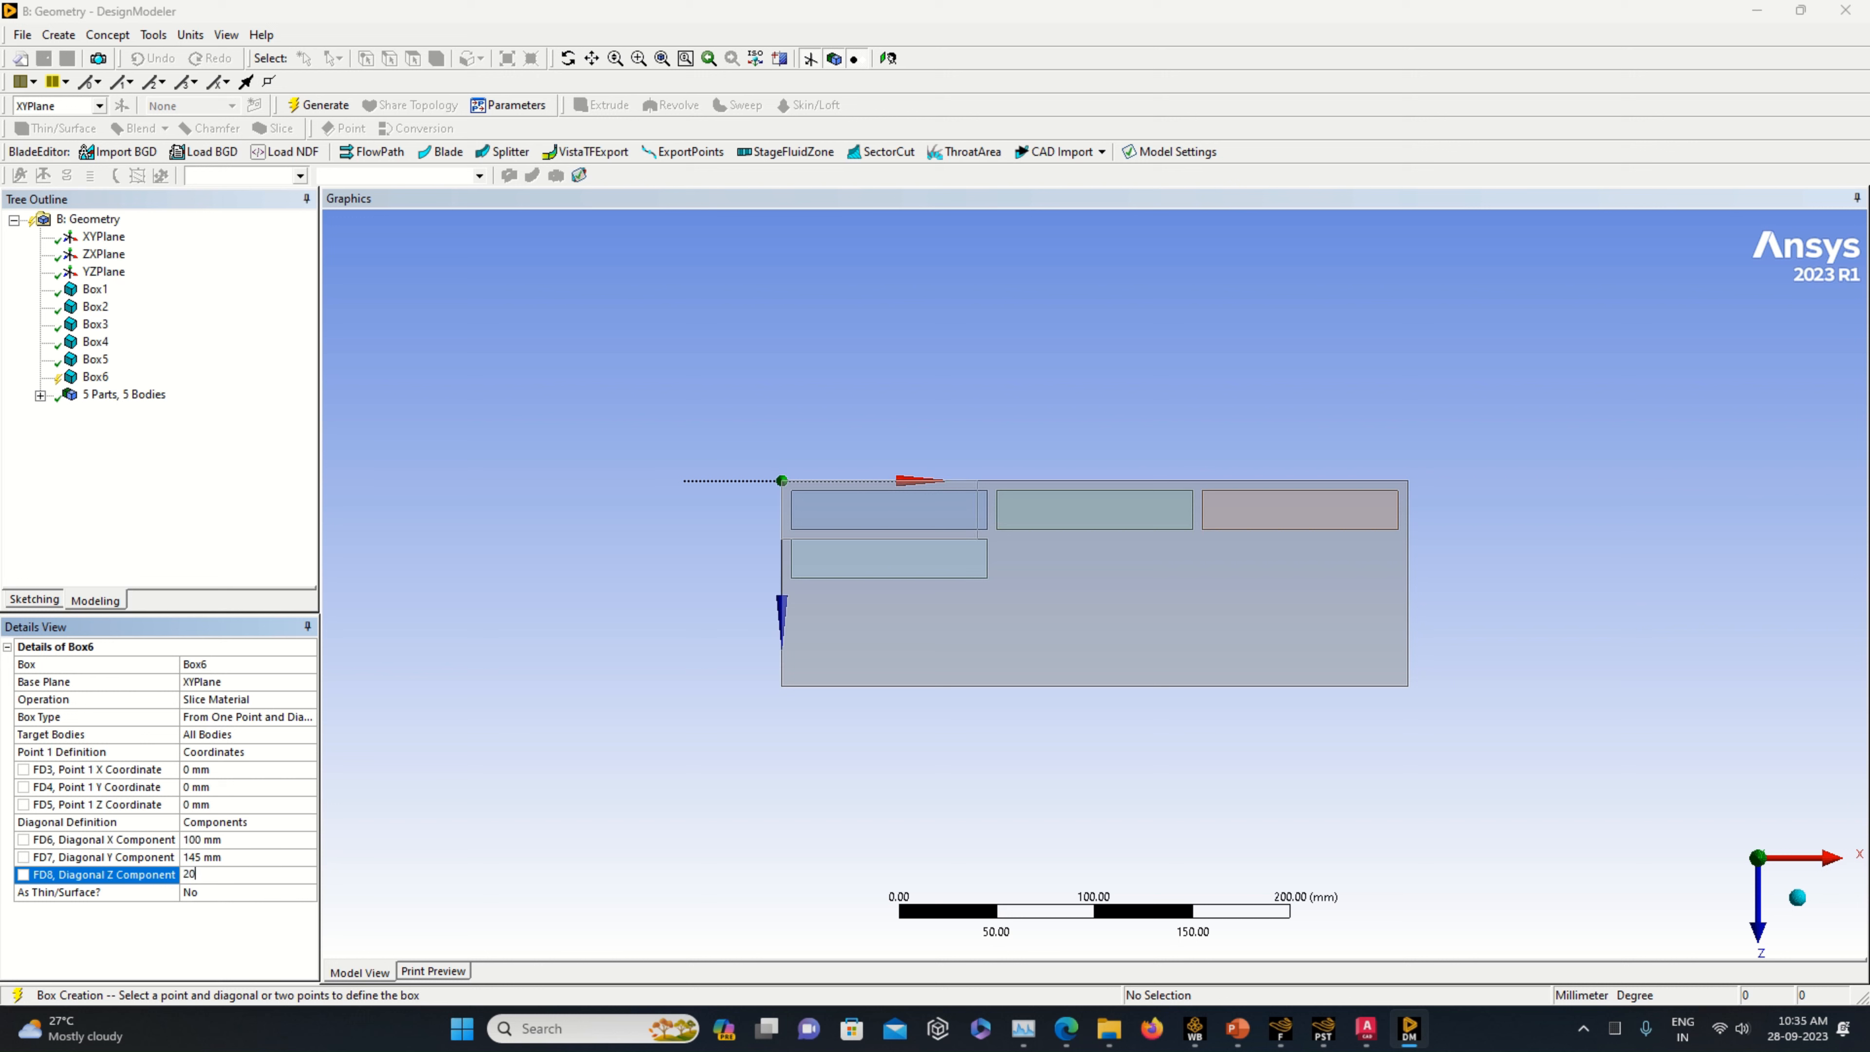
left_click(453, 763)
- Set the fifth cell box's Point 1 X coordinate to 110 mm and Z coordinate to 30 mm, and generate it
left_click(237, 767)
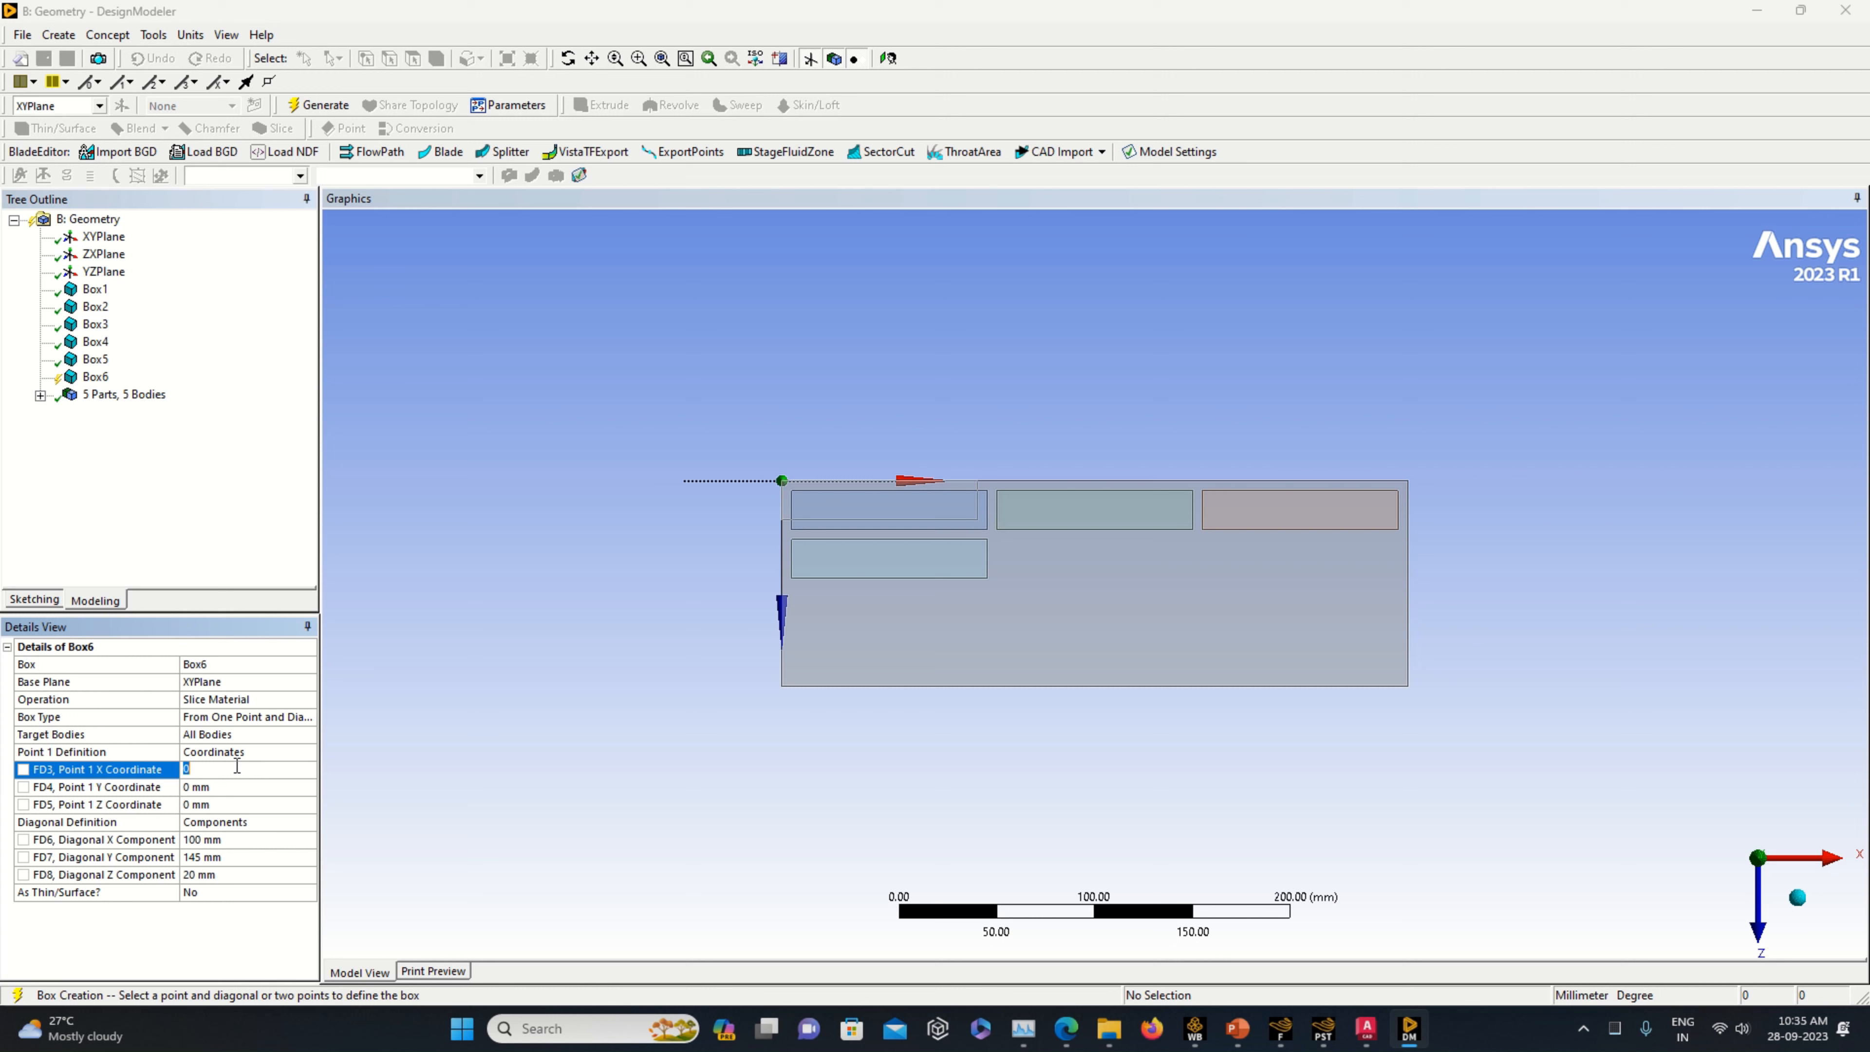
type("110")
left_click(856, 649)
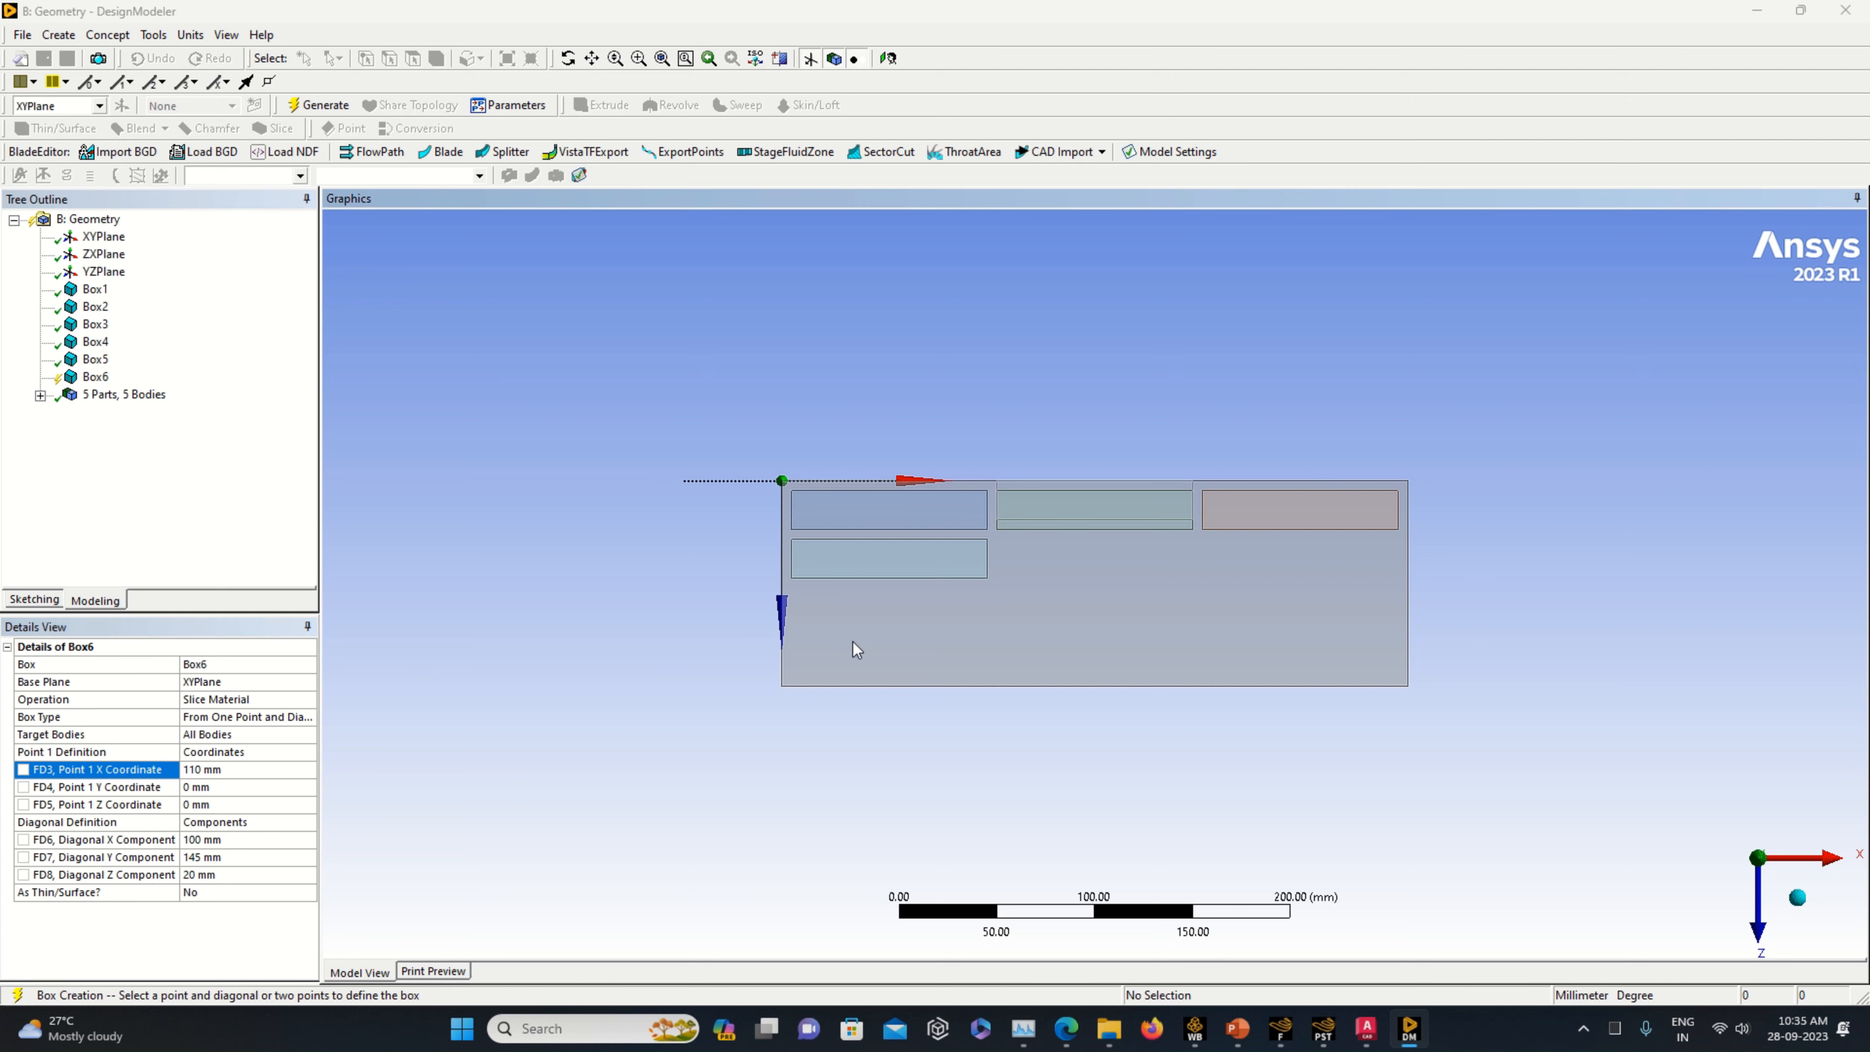
left_click(213, 805)
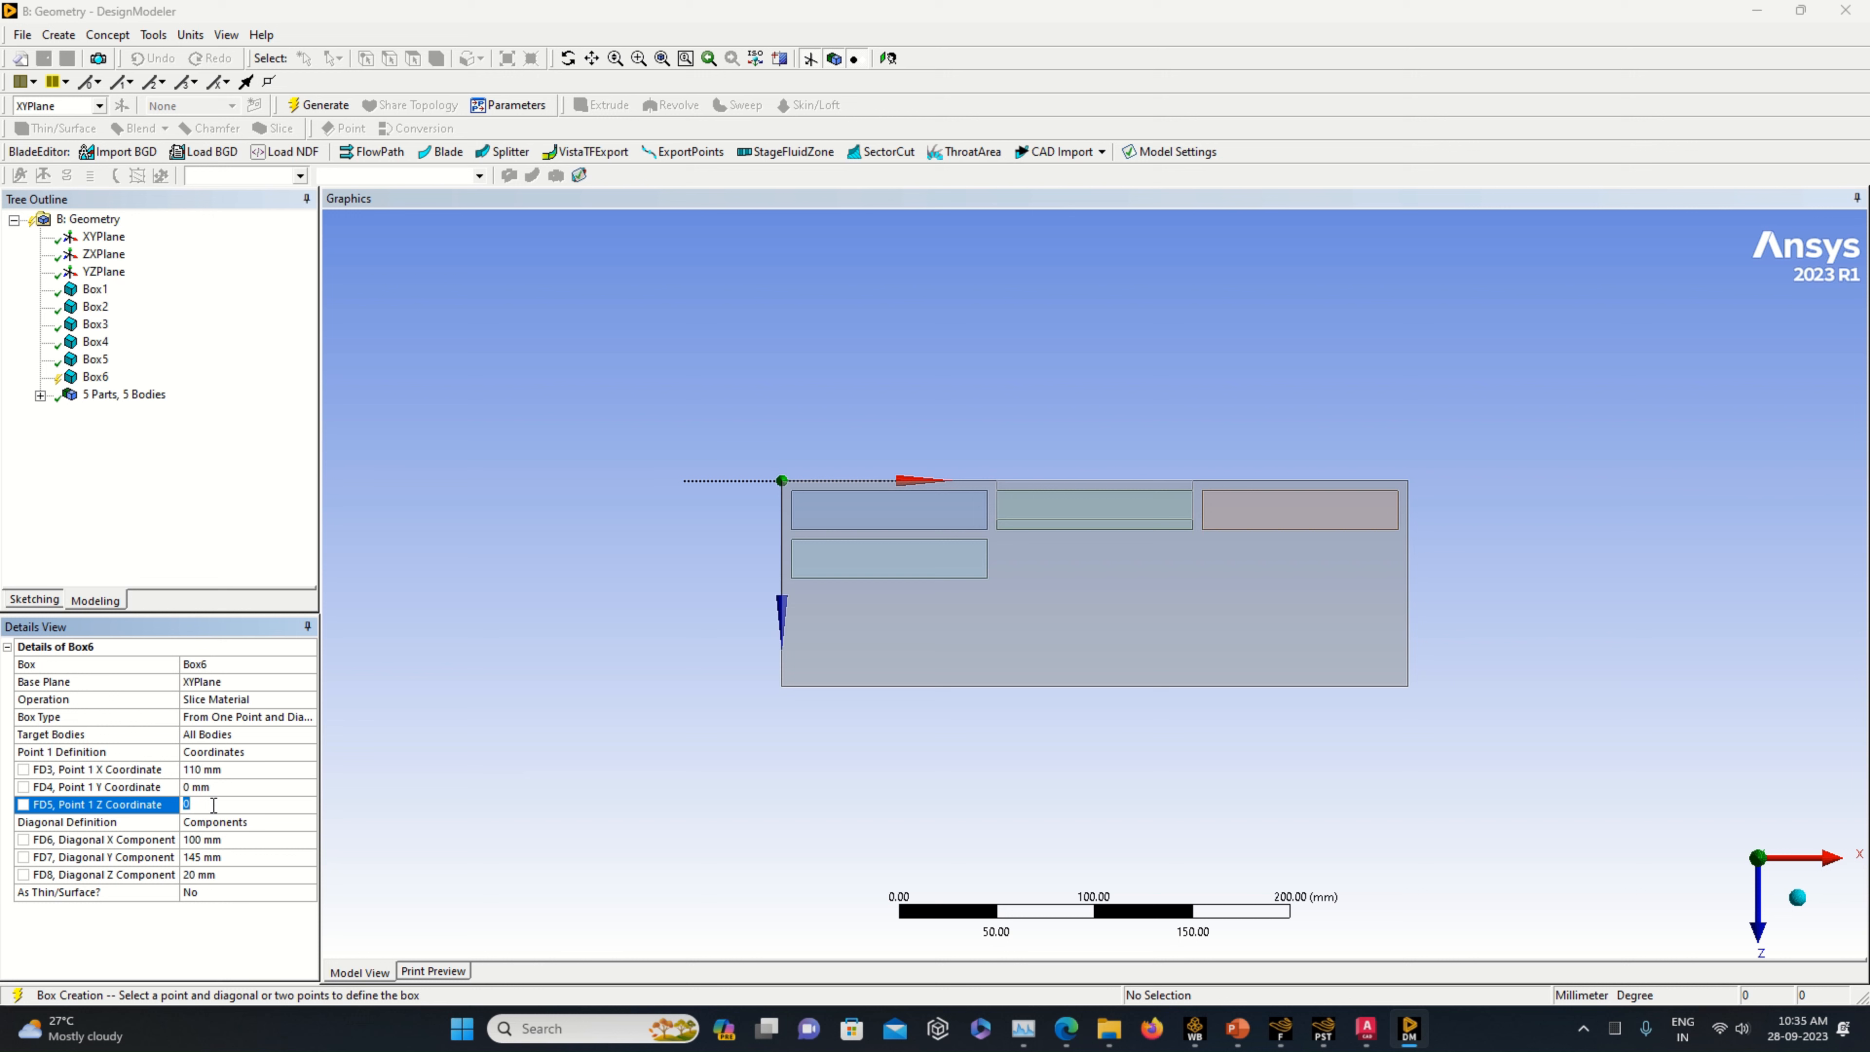
type("30")
left_click(708, 805)
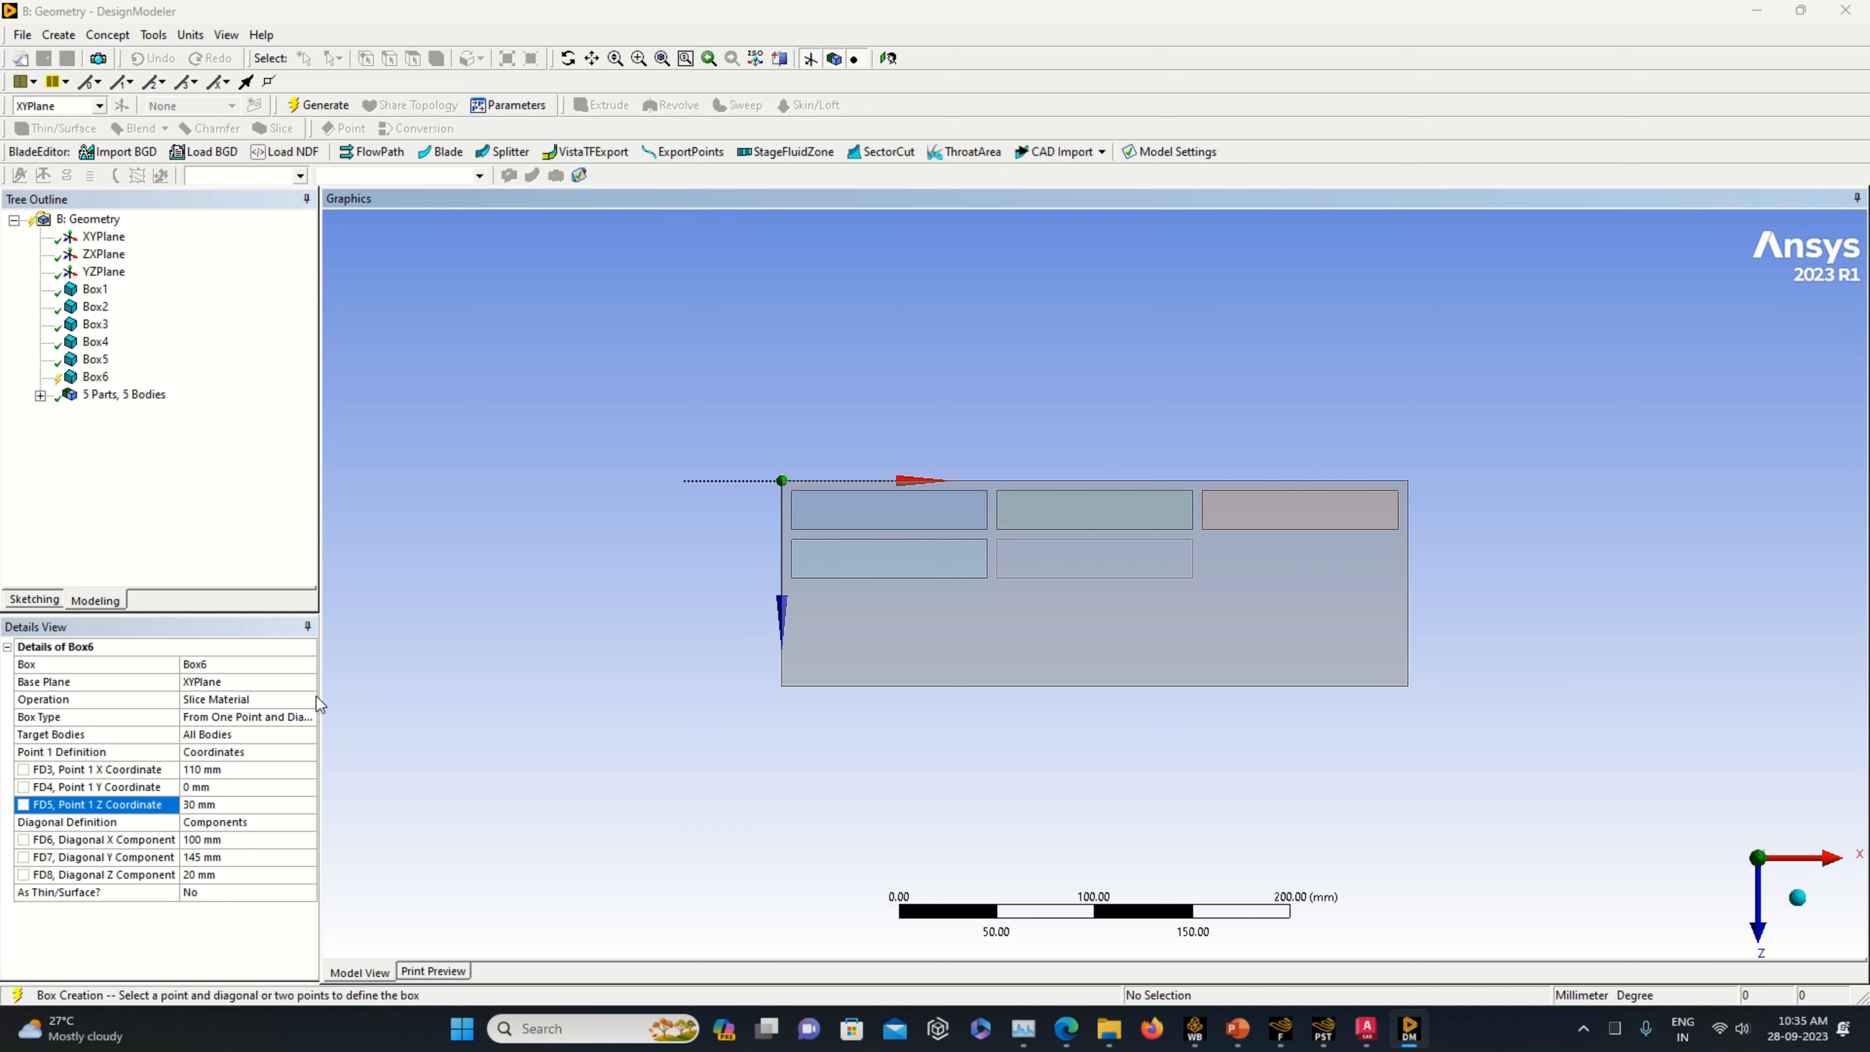
left_click(318, 105)
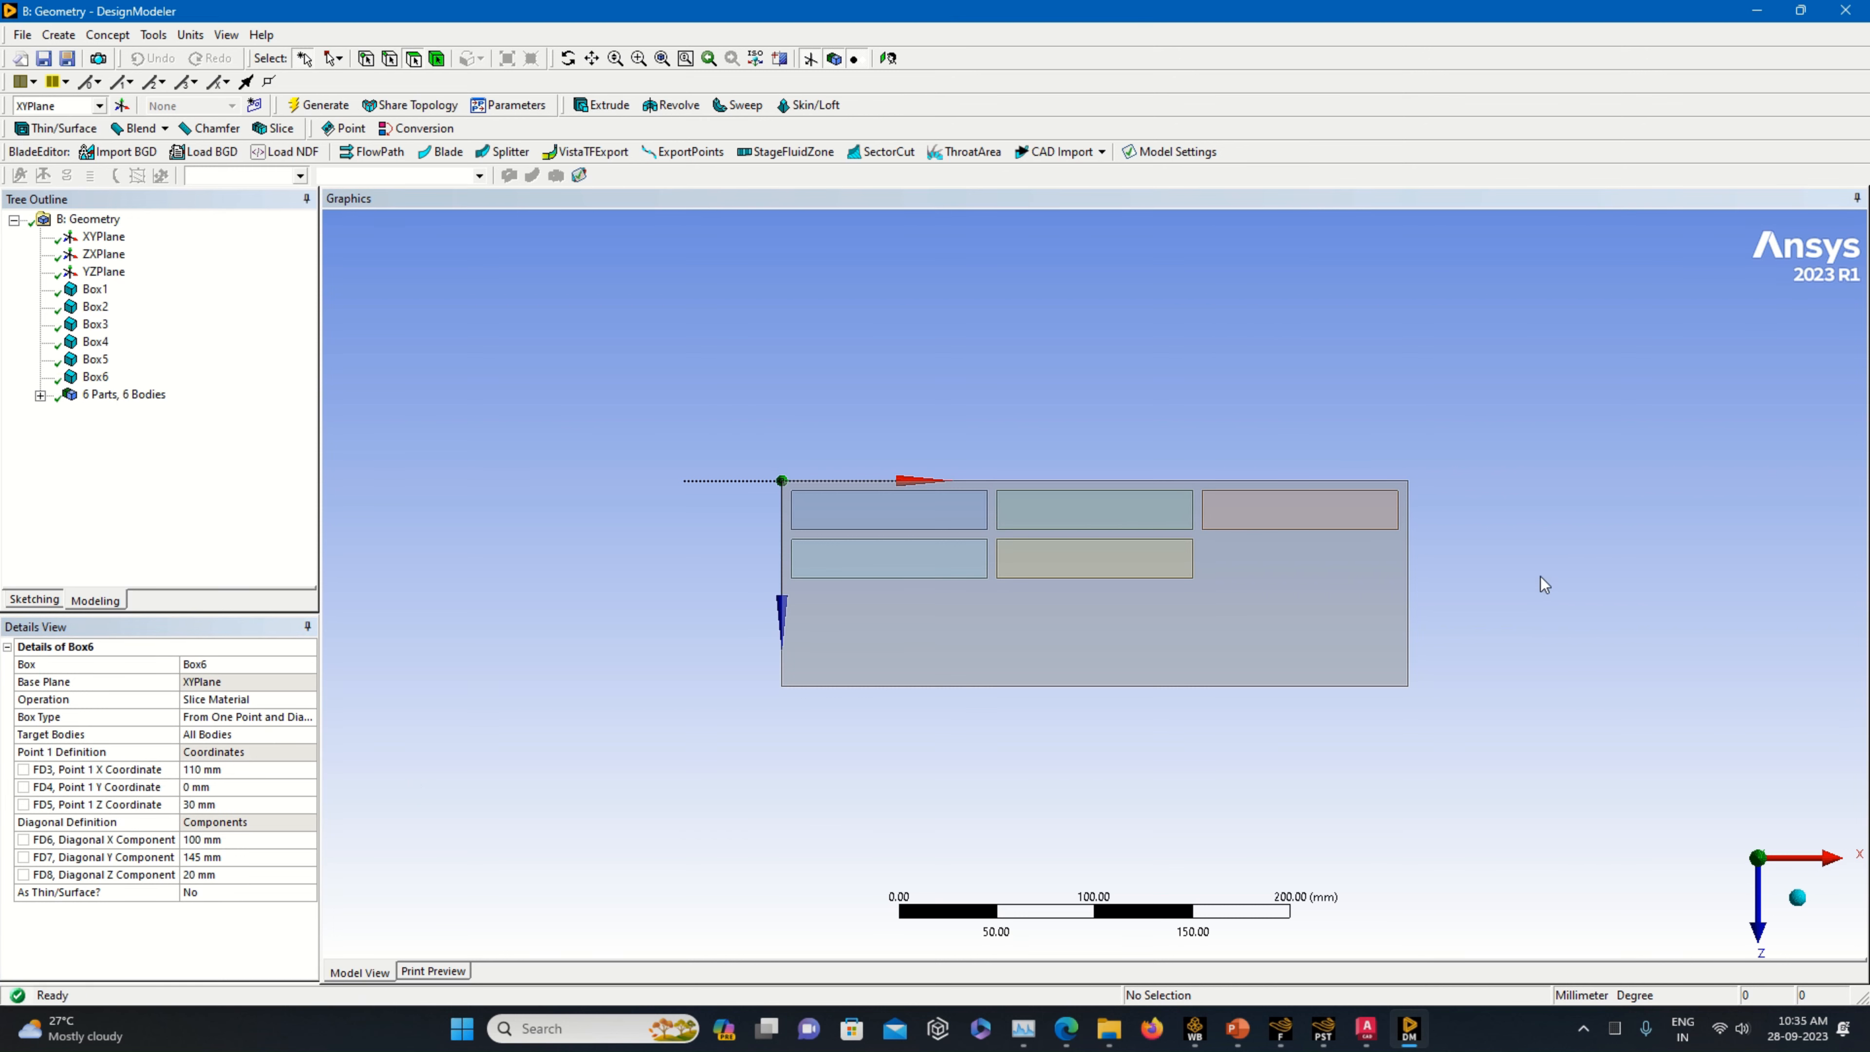
- Add a box primitive for the second row's last cell with diagonal components X 100, Y 145 and Z 20 mm
left_click(58, 34)
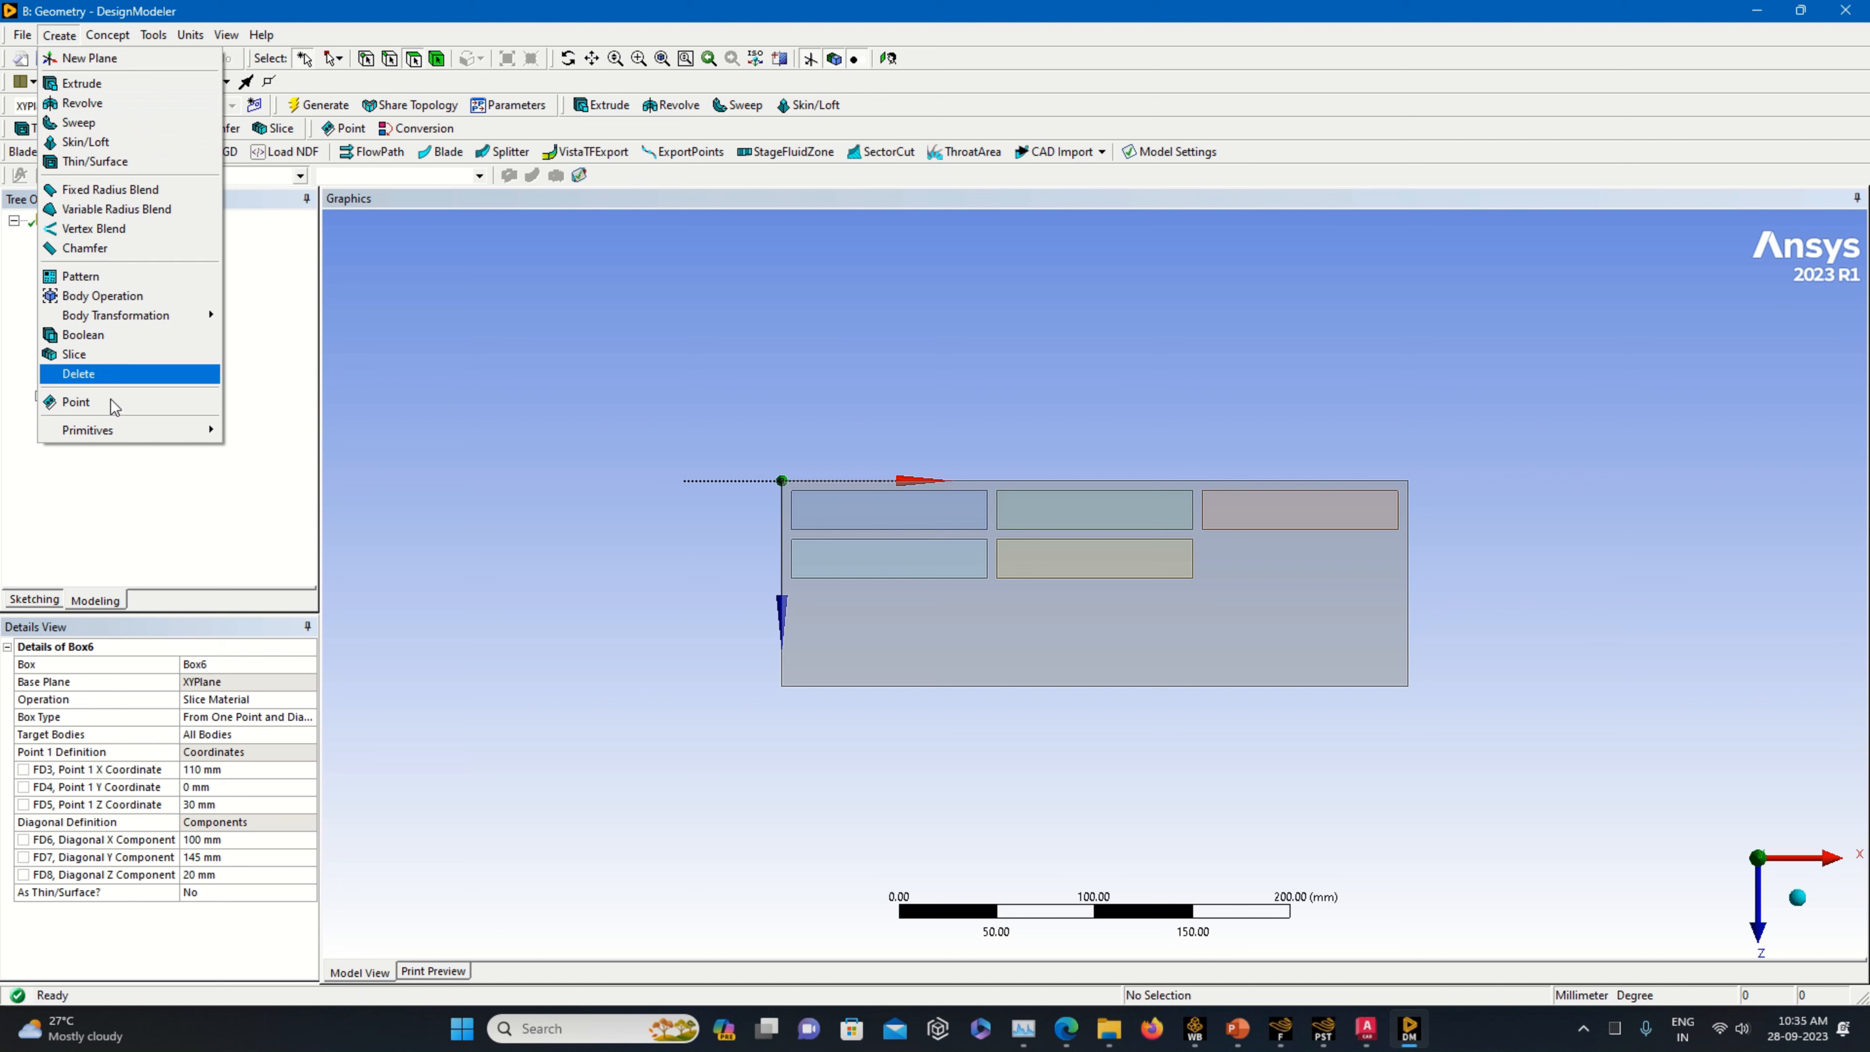
mouse_move(129, 434)
left_click(286, 445)
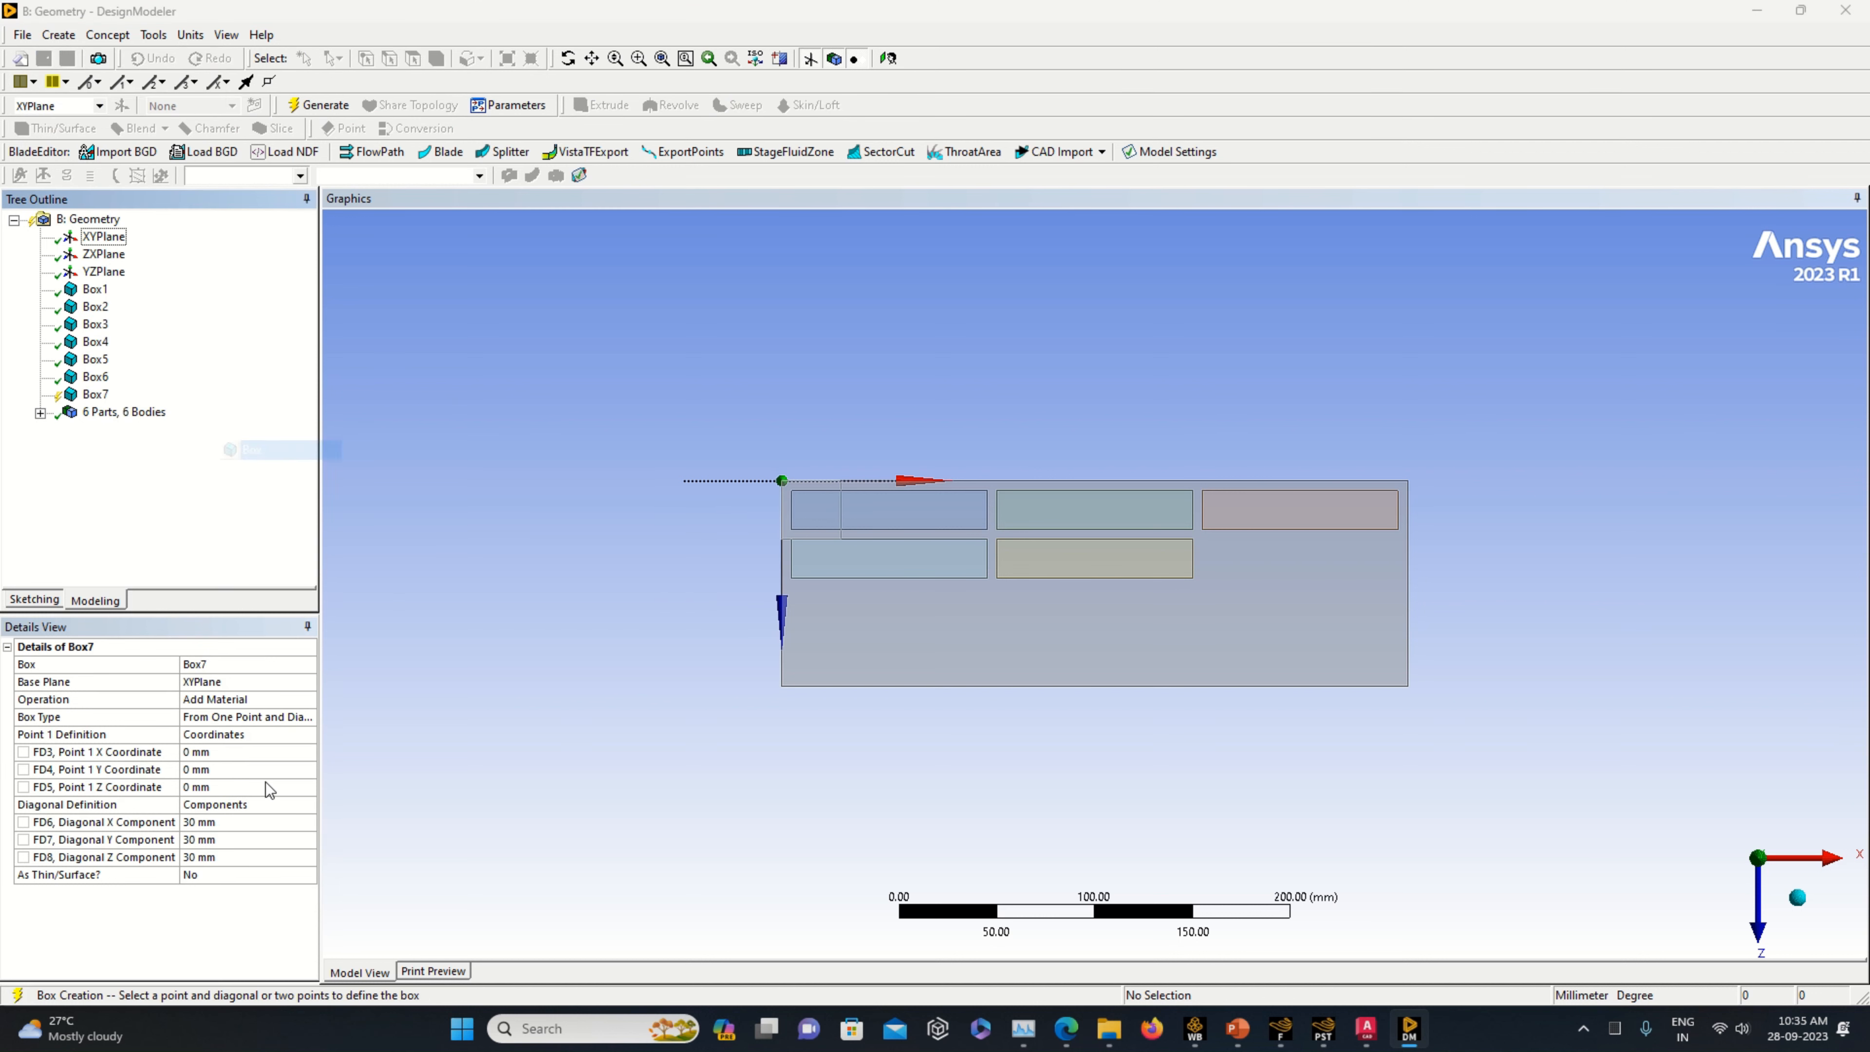
left_click(207, 822)
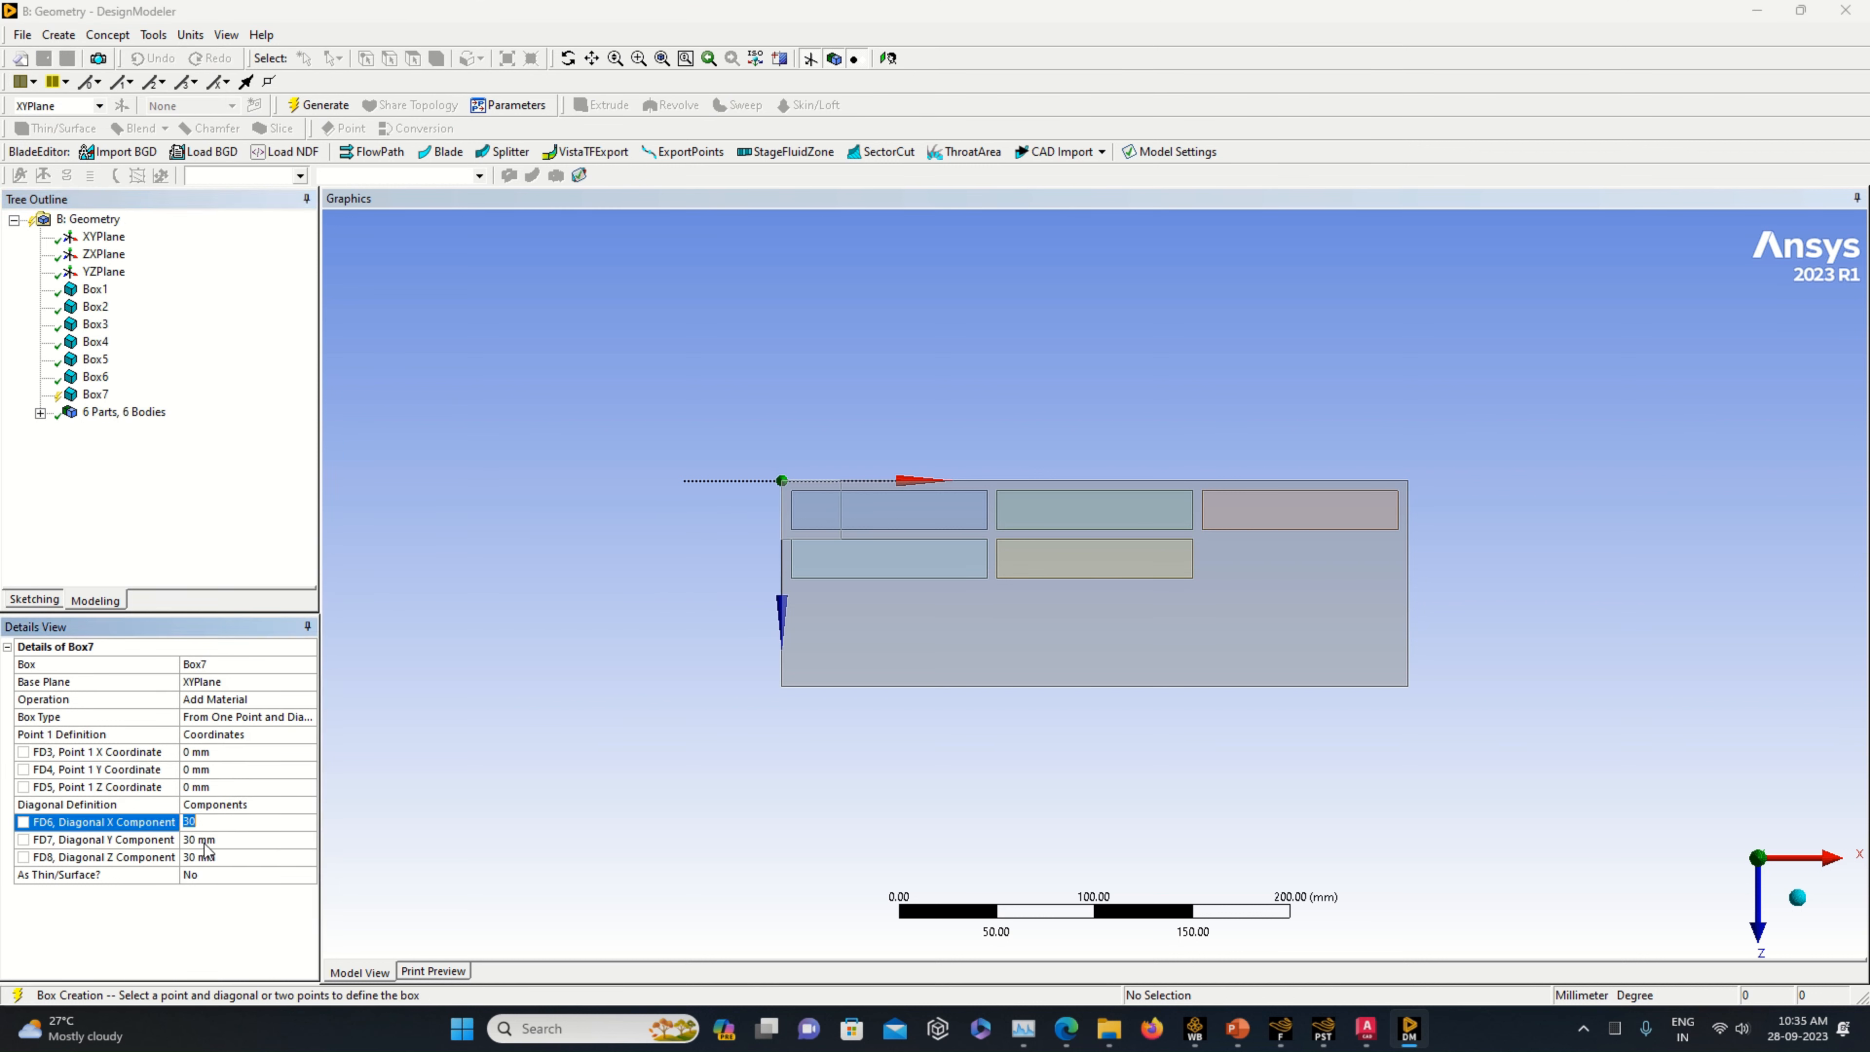
type("100")
left_click(217, 844)
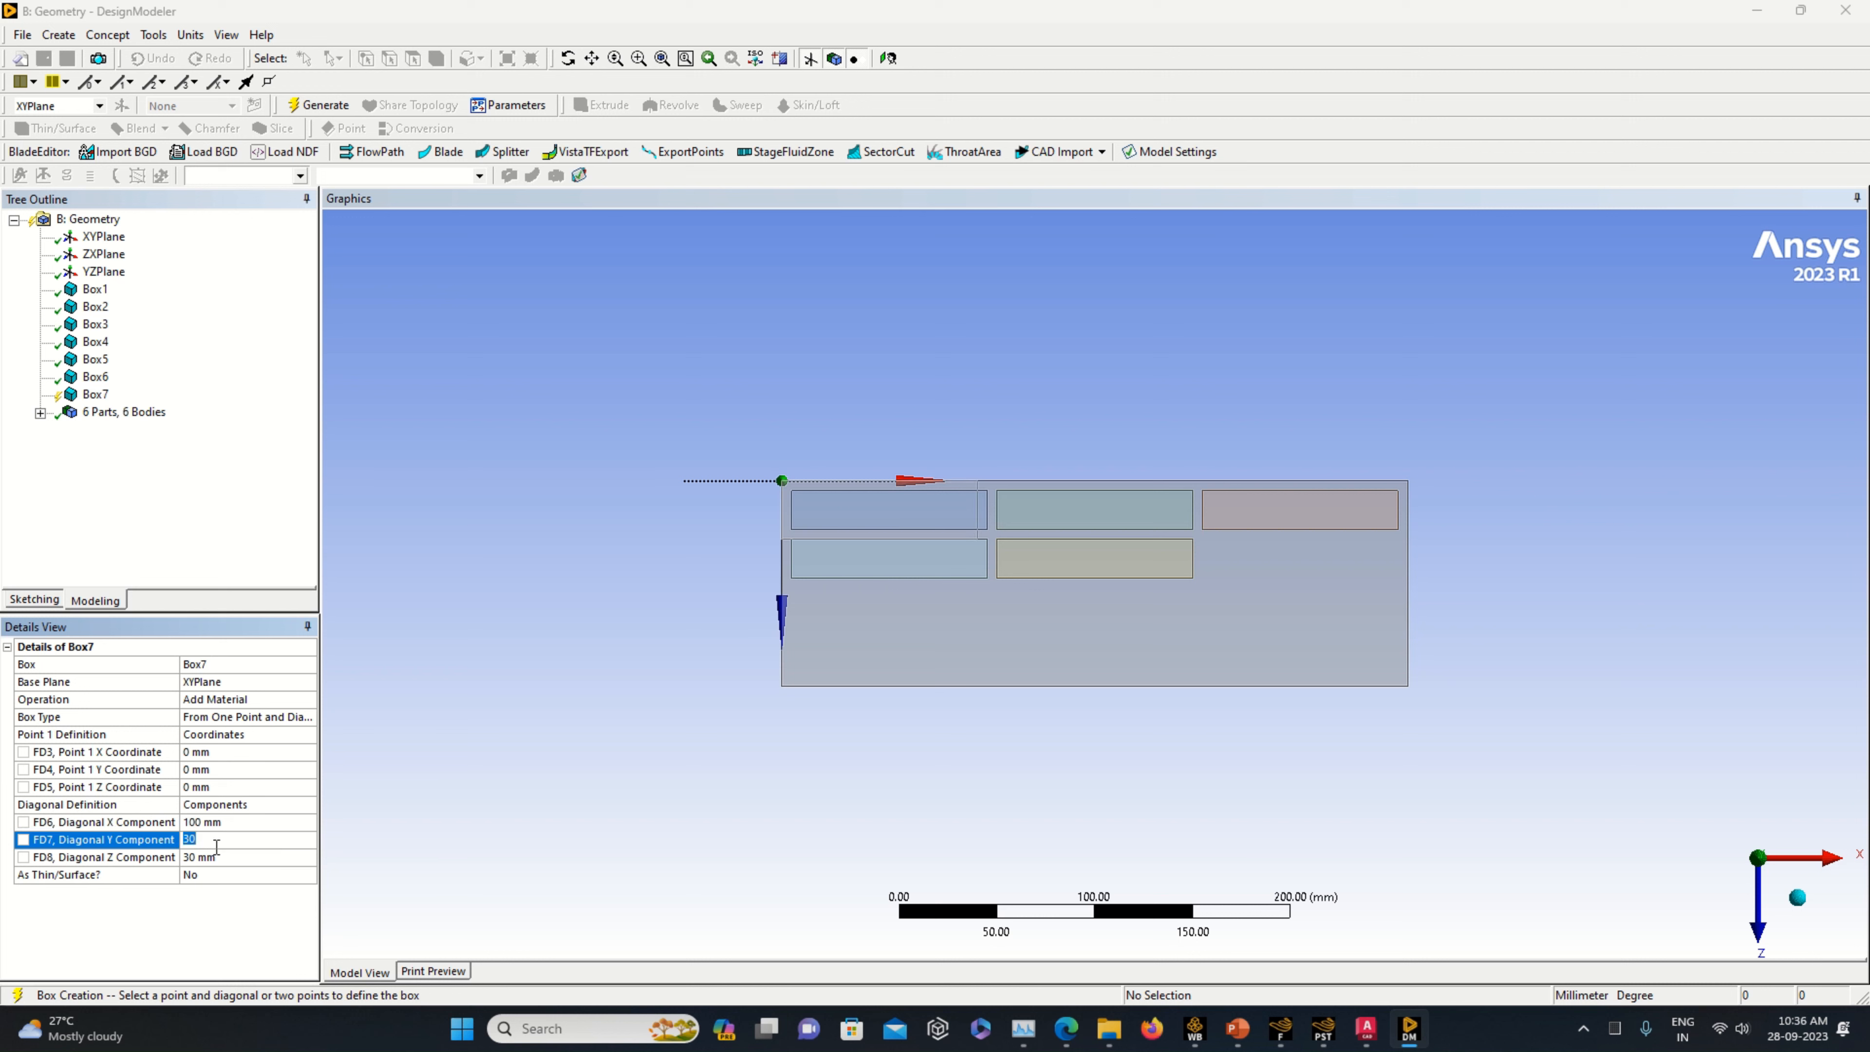
type("145")
left_click(232, 854)
type("20")
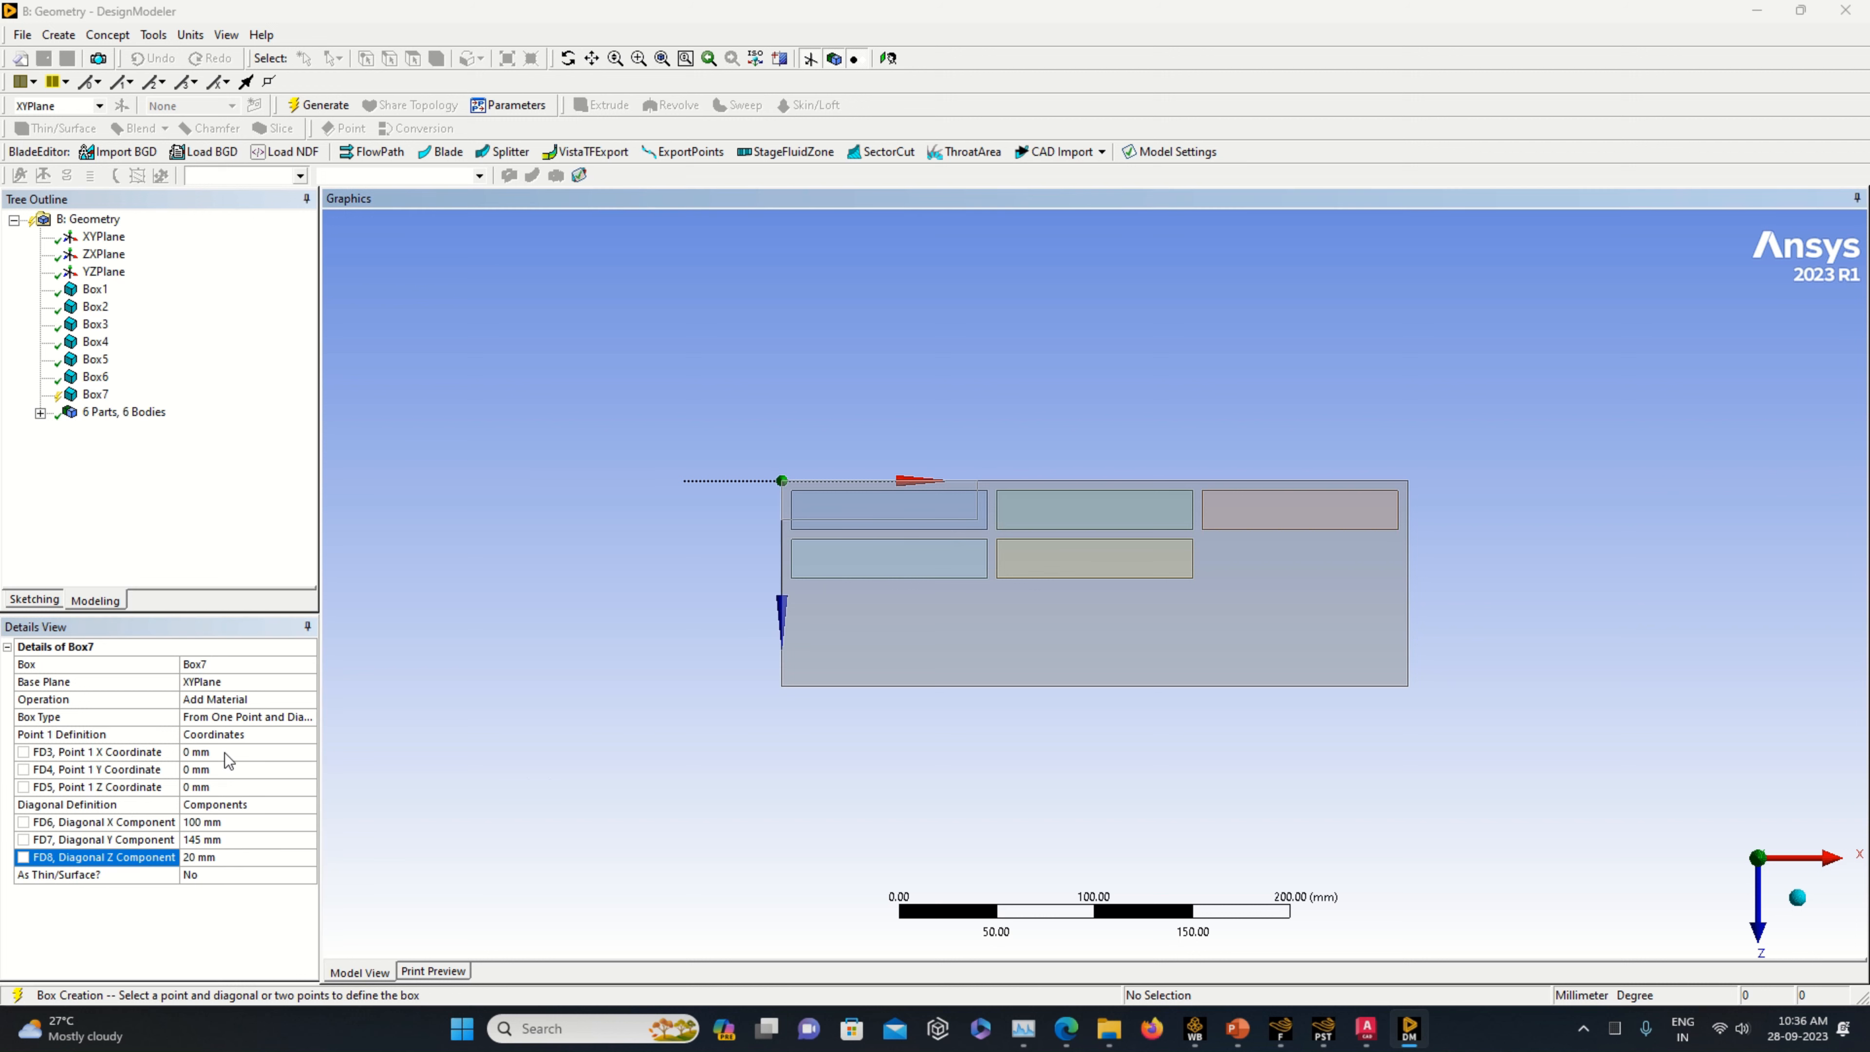
- Position the sixth cell box with Point 1 X coordinate 215 mm and Z coordinate 30 mm
left_click(223, 751)
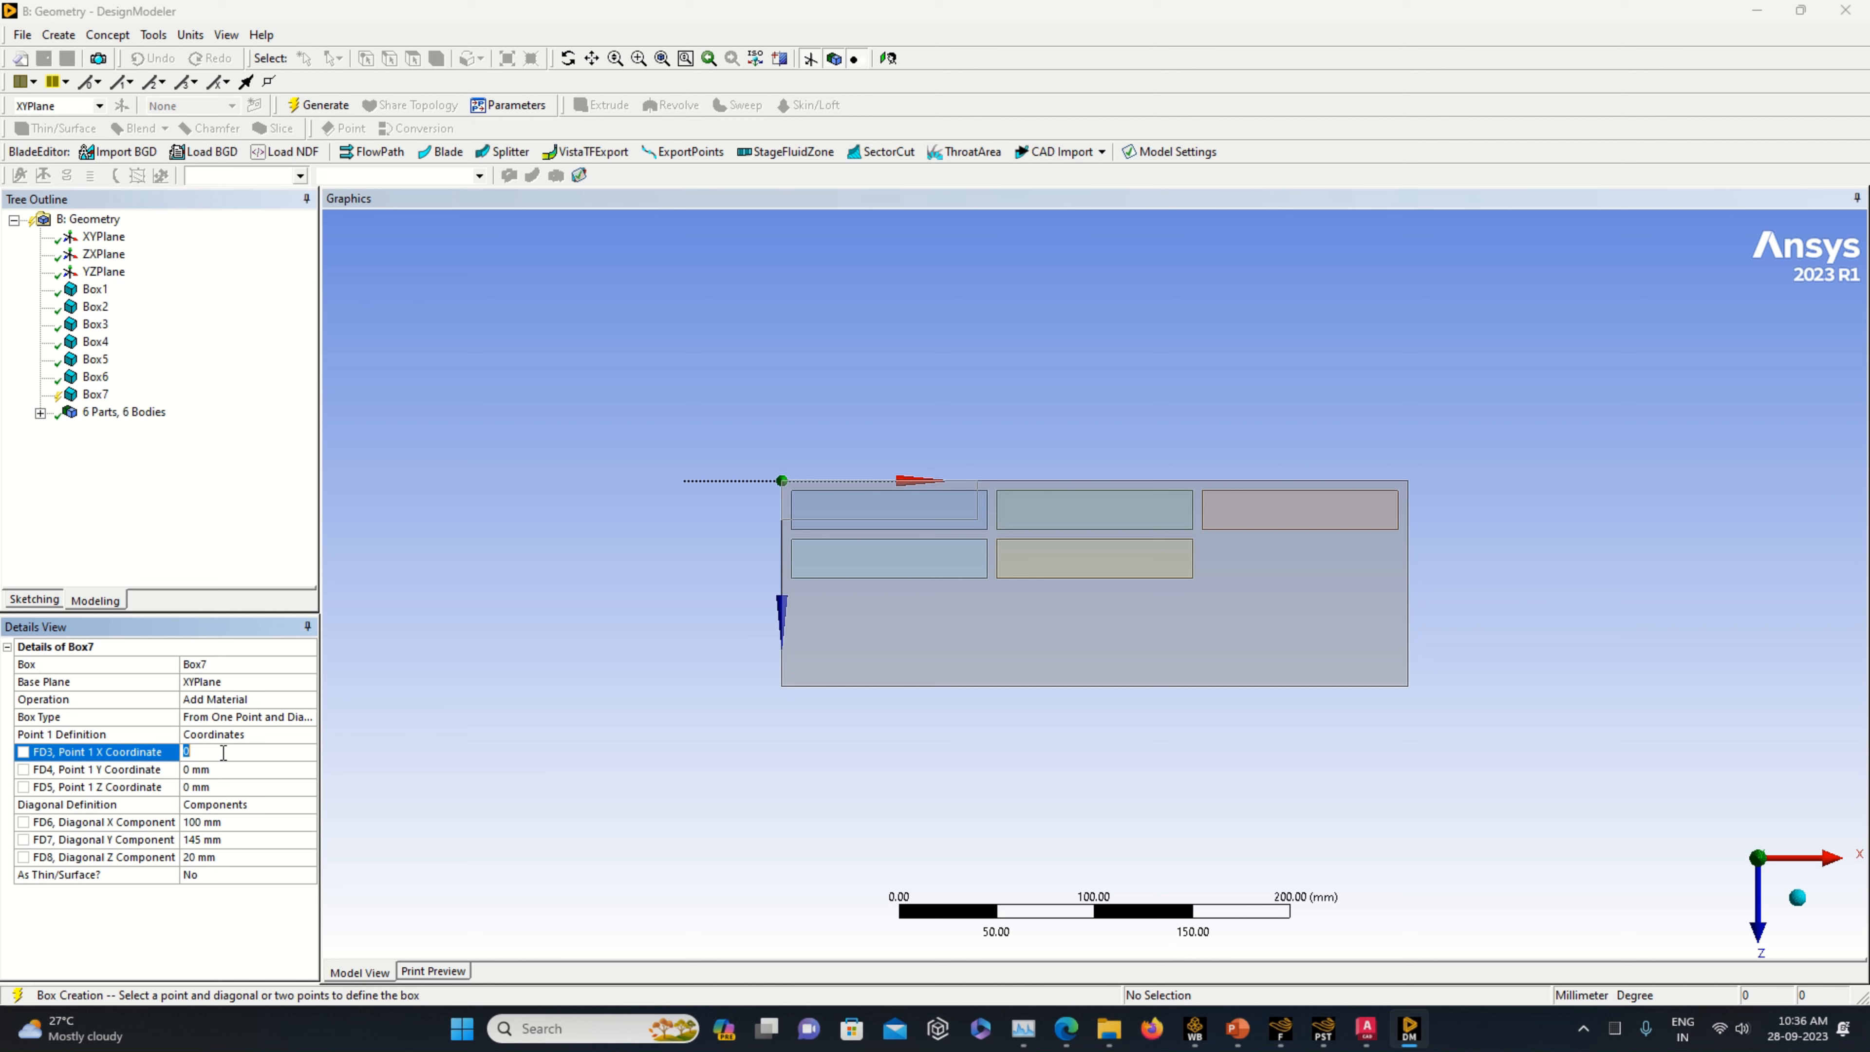
type("215")
left_click(595, 746)
left_click(242, 787)
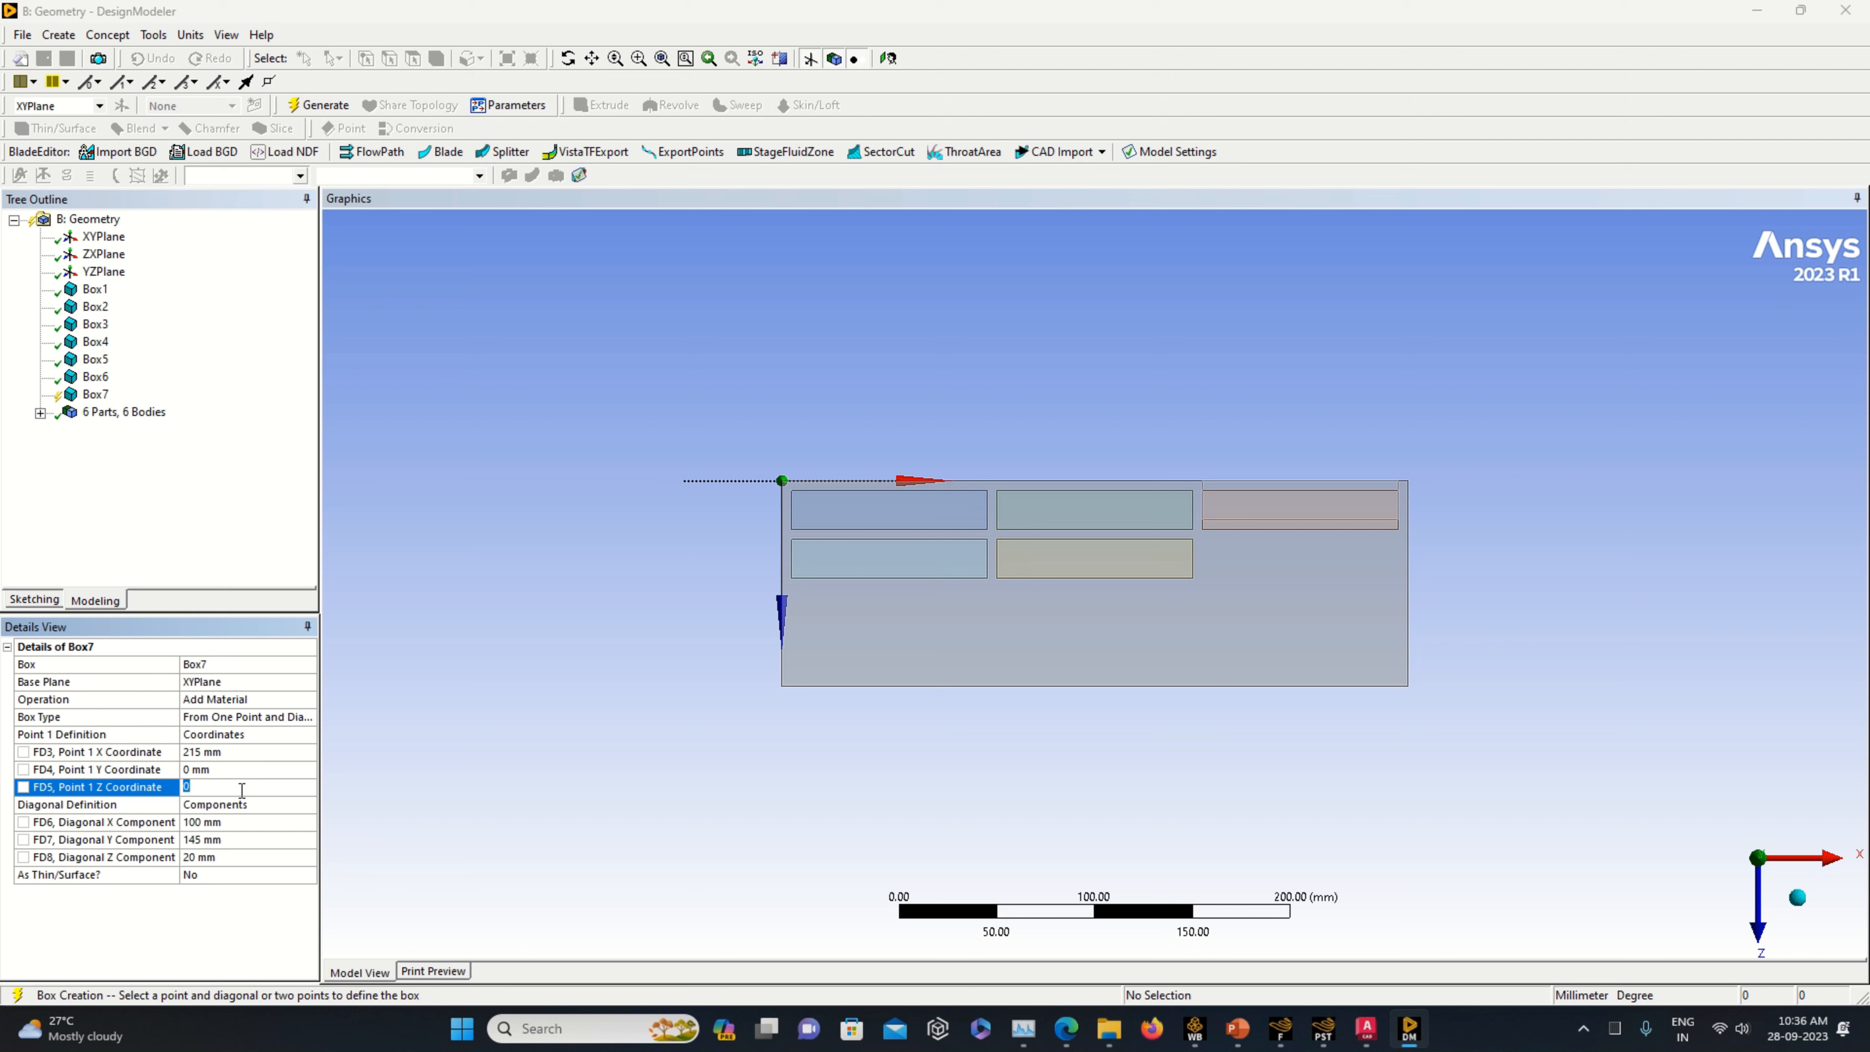
type("30")
left_click(811, 671)
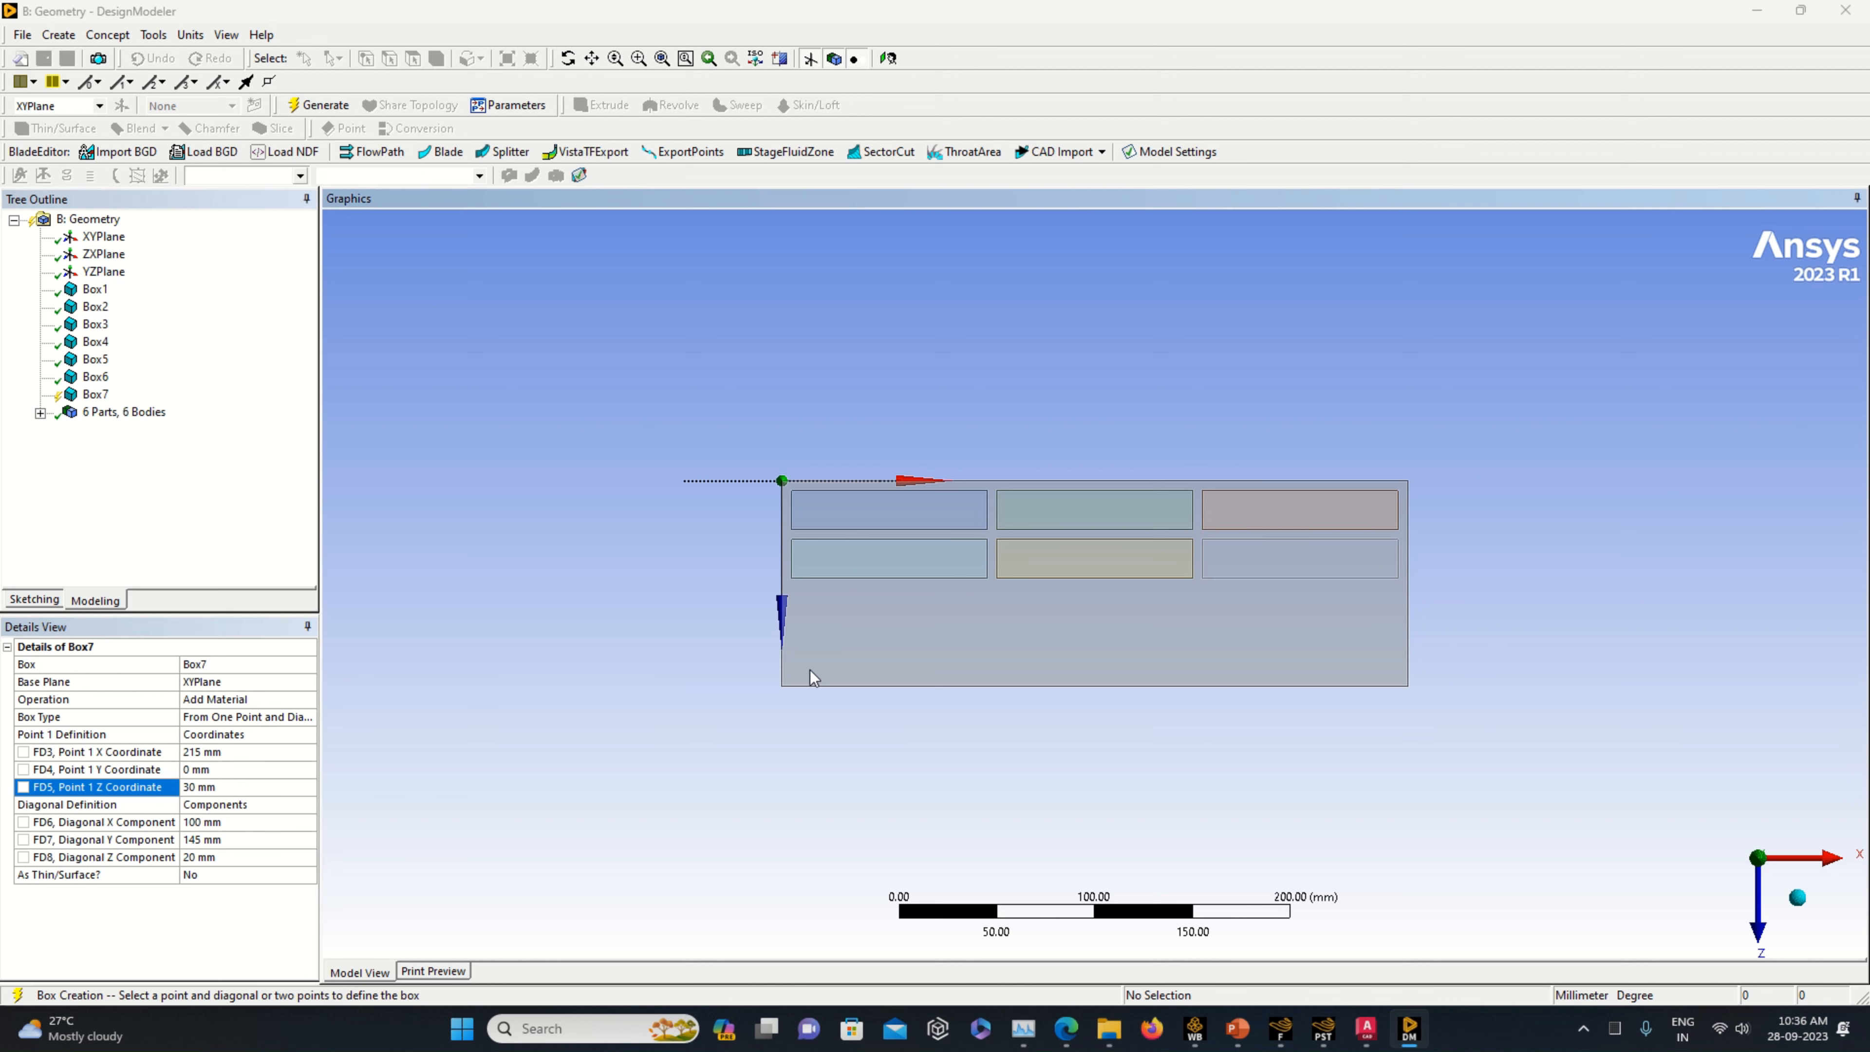
- Set the sixth cell box's operation to Slice Material and generate it
left_click(316, 702)
left_click(289, 741)
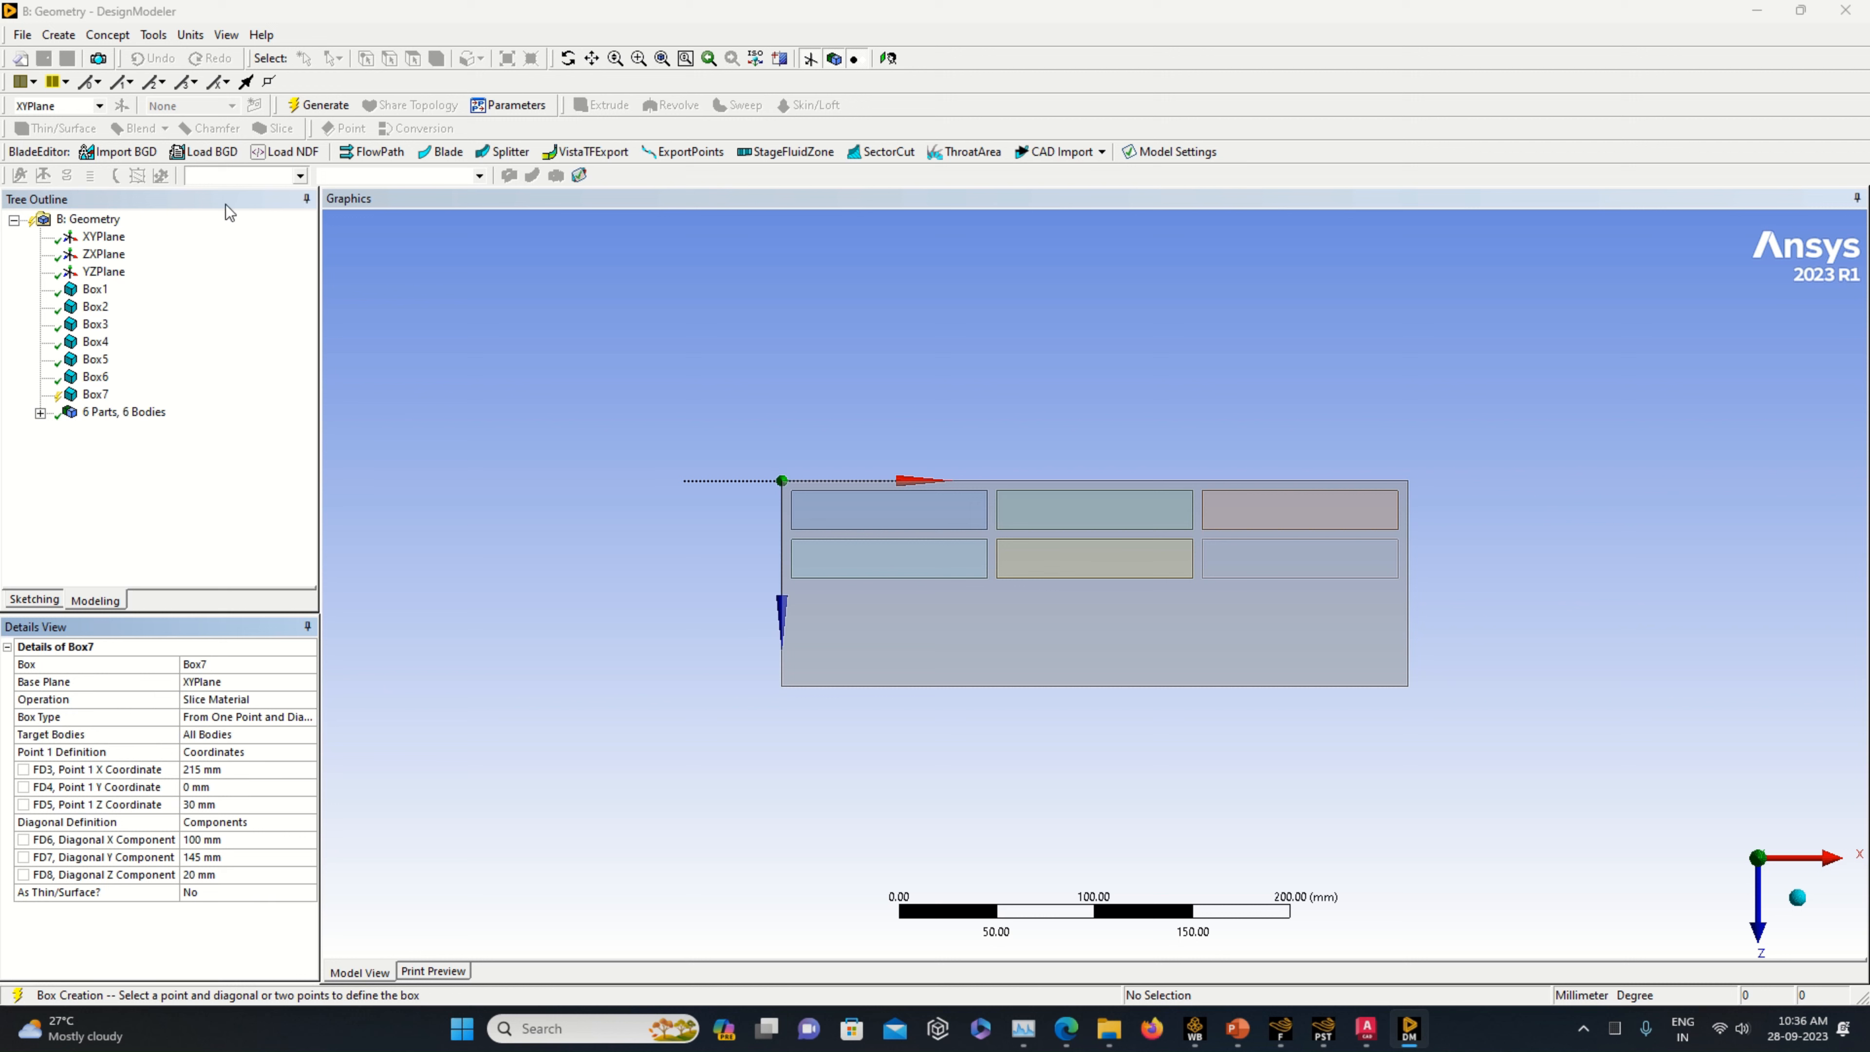
left_click(318, 105)
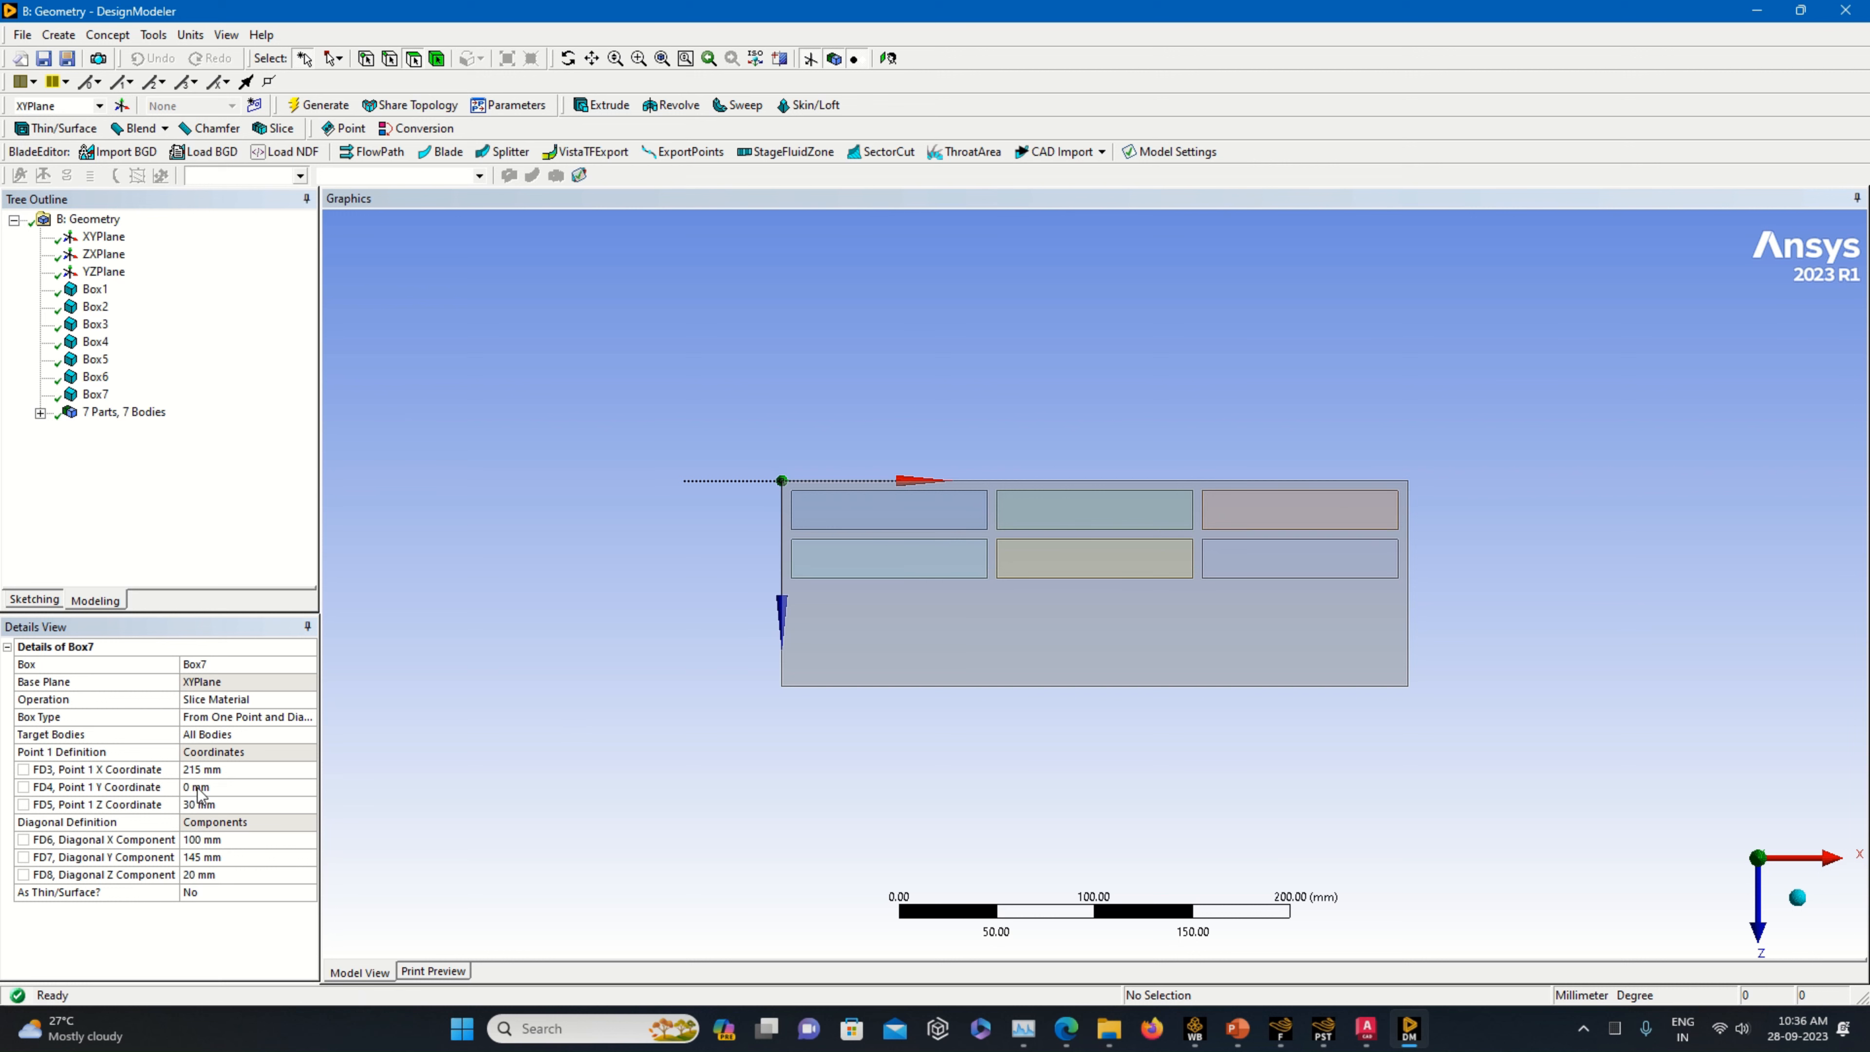
- Add a box primitive for the third row's first cell with diagonal components X 100, Y 145 and Z 20 mm
left_click(59, 34)
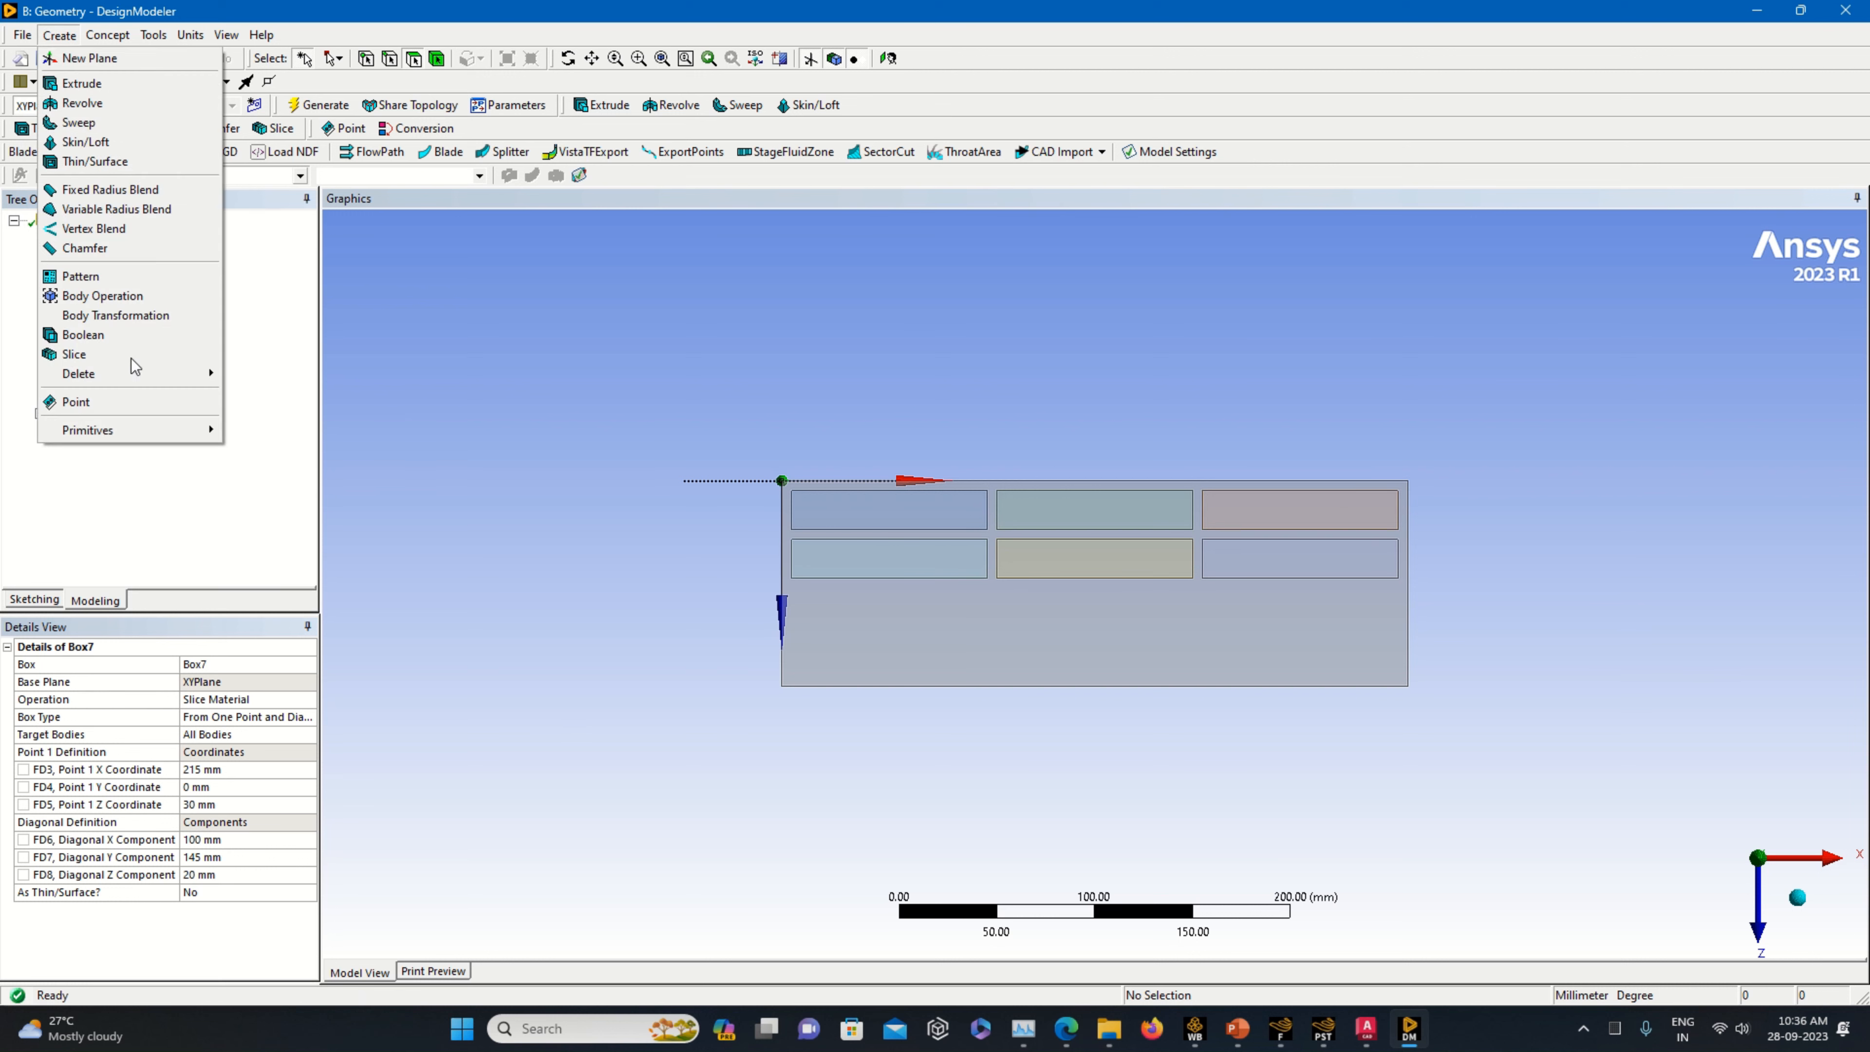
mouse_move(150, 433)
left_click(259, 452)
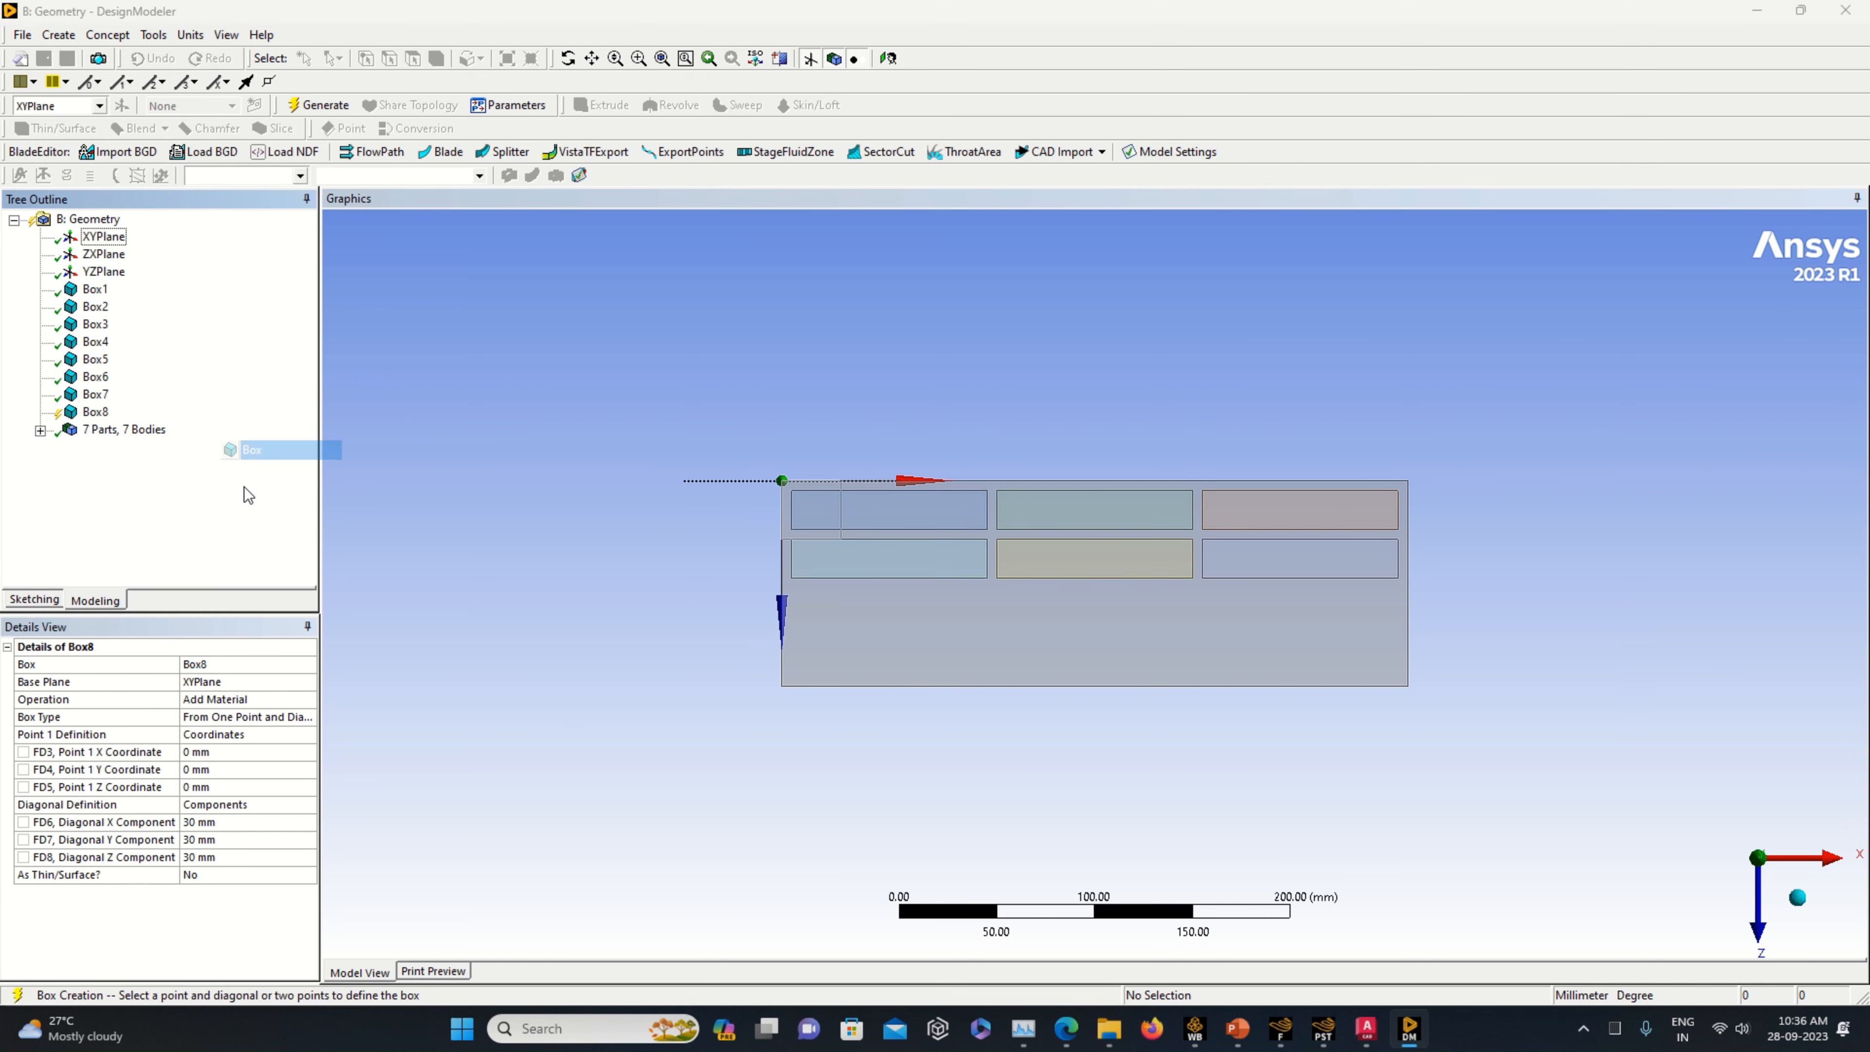
left_click(237, 828)
type("100")
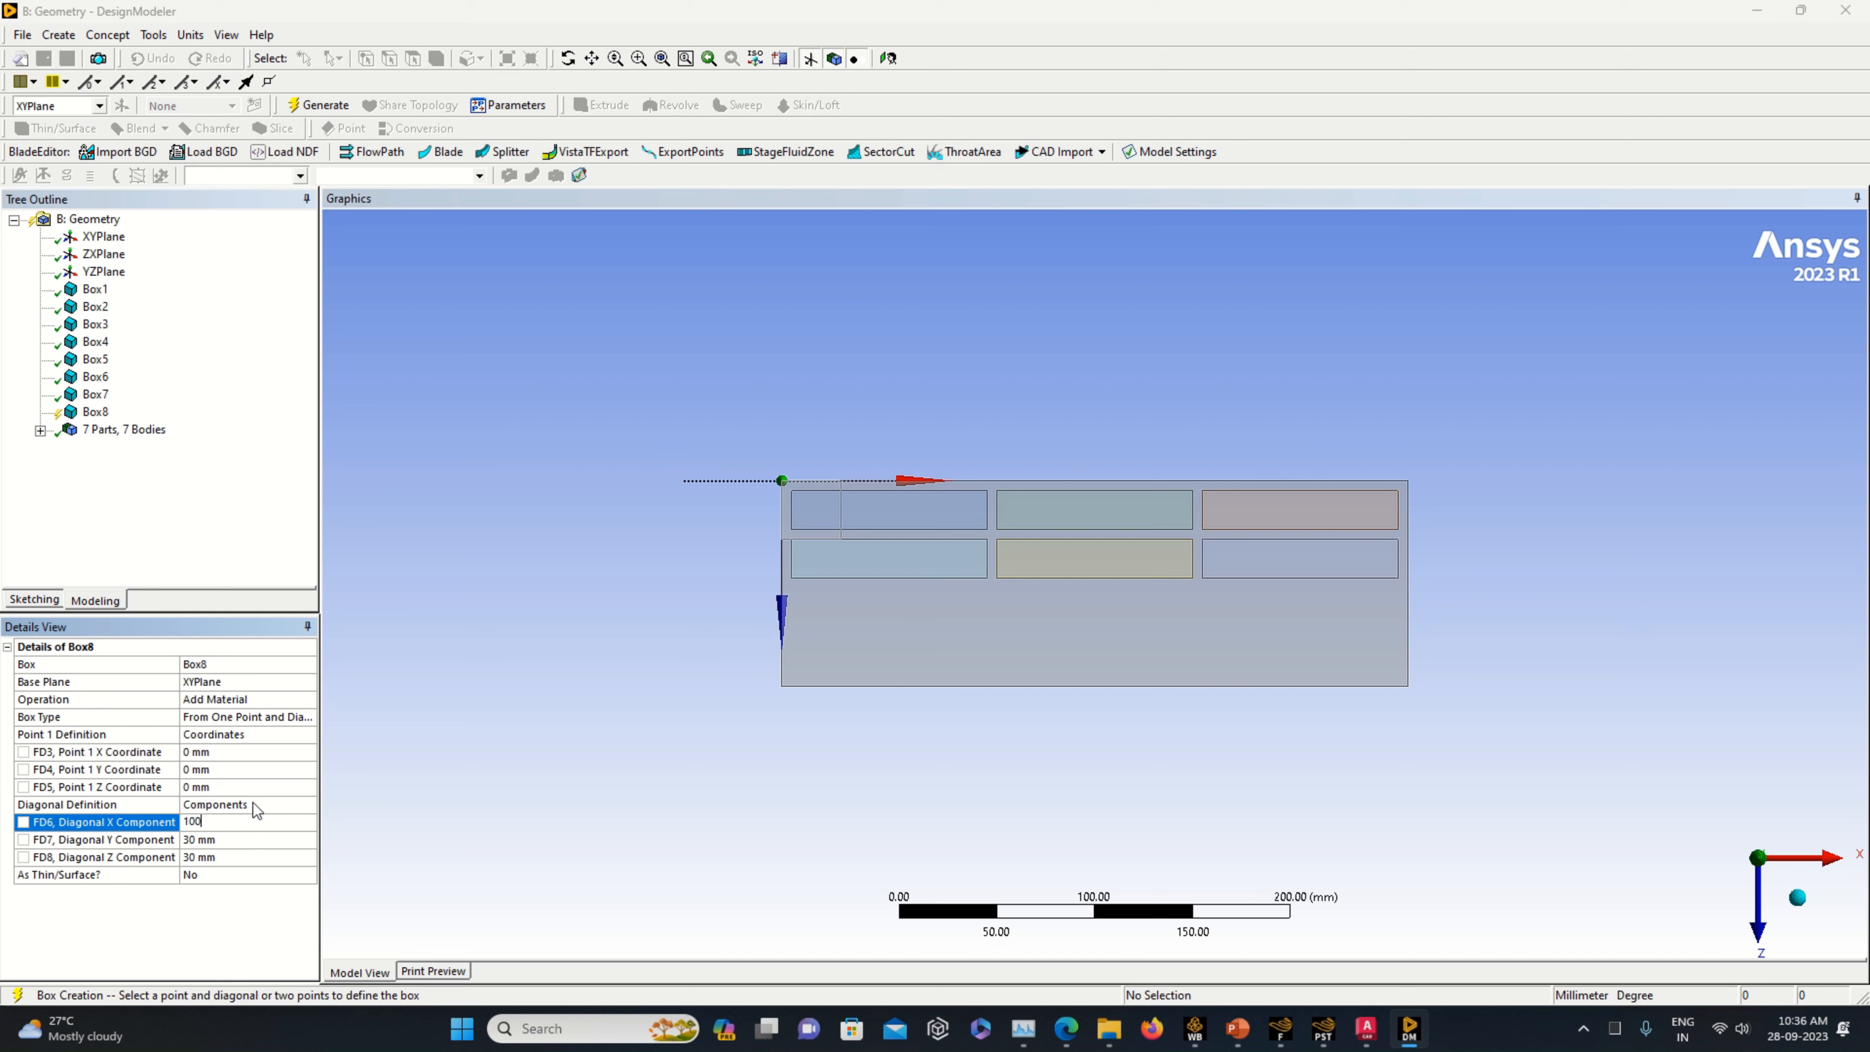
left_click(238, 840)
type("145")
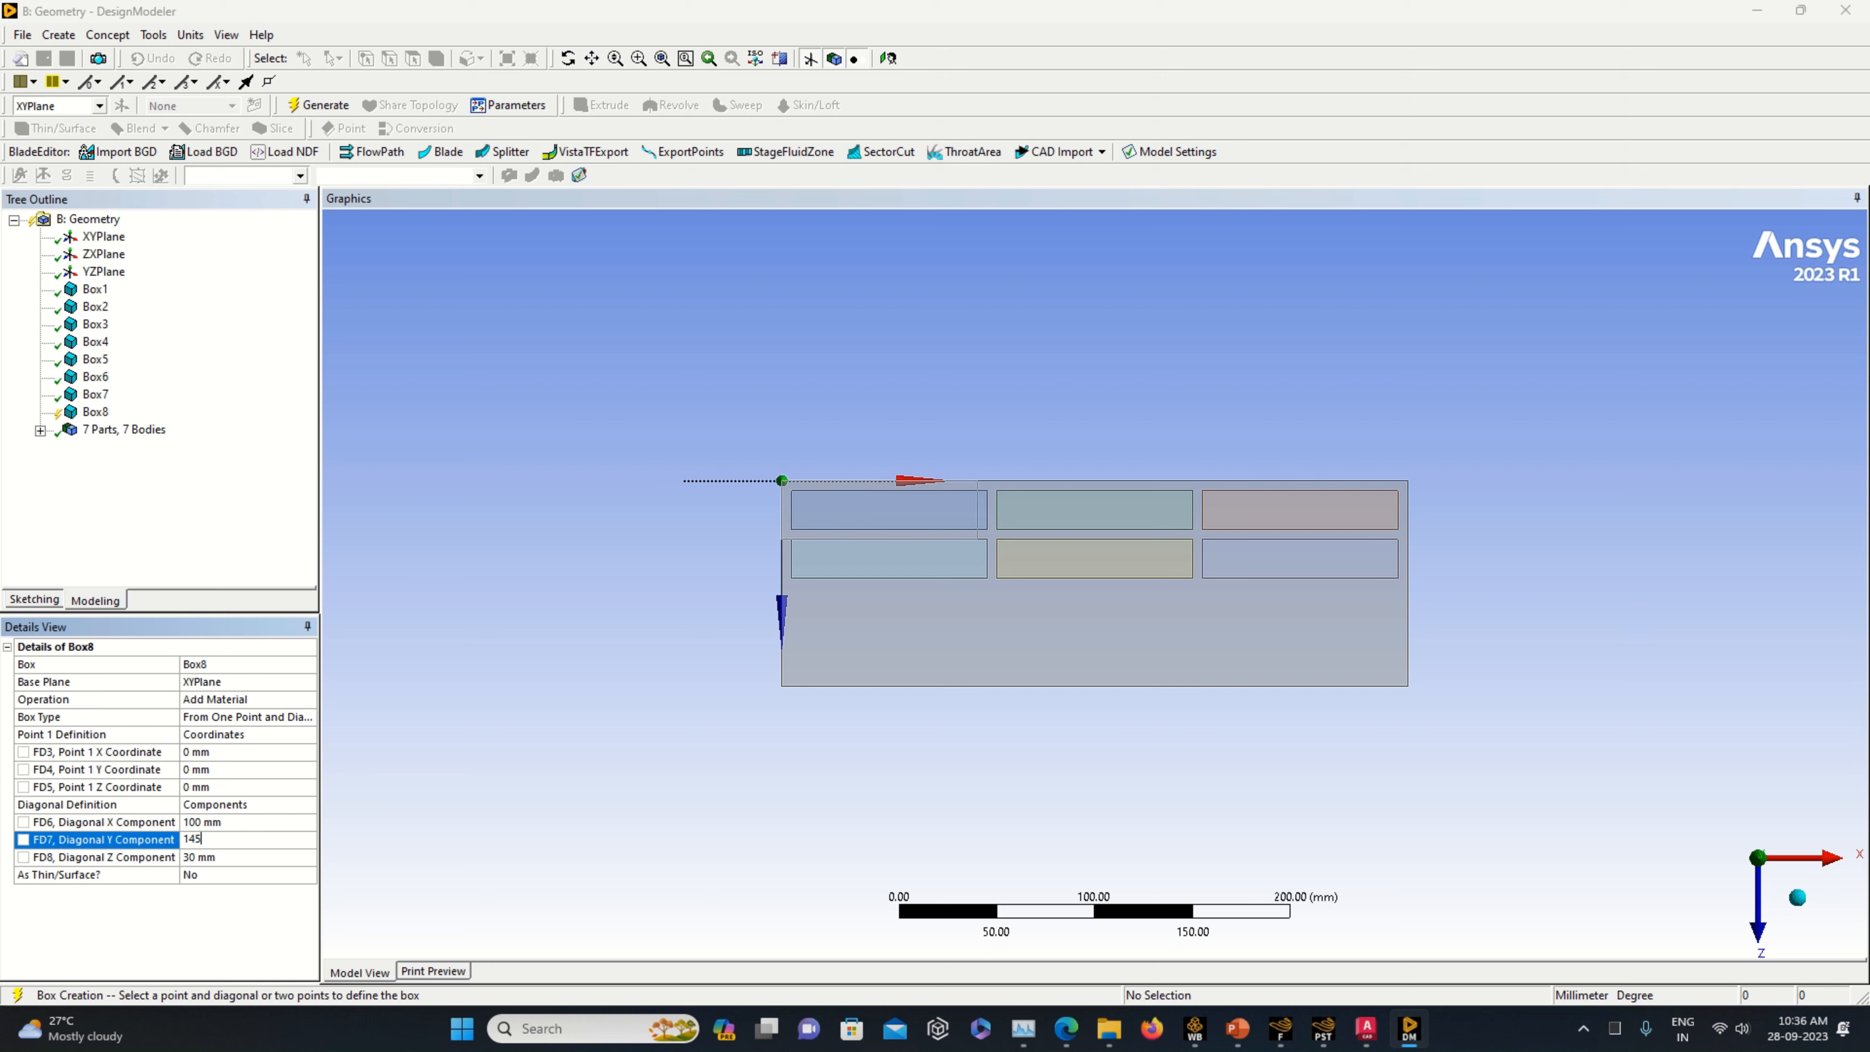
left_click(223, 855)
type("20")
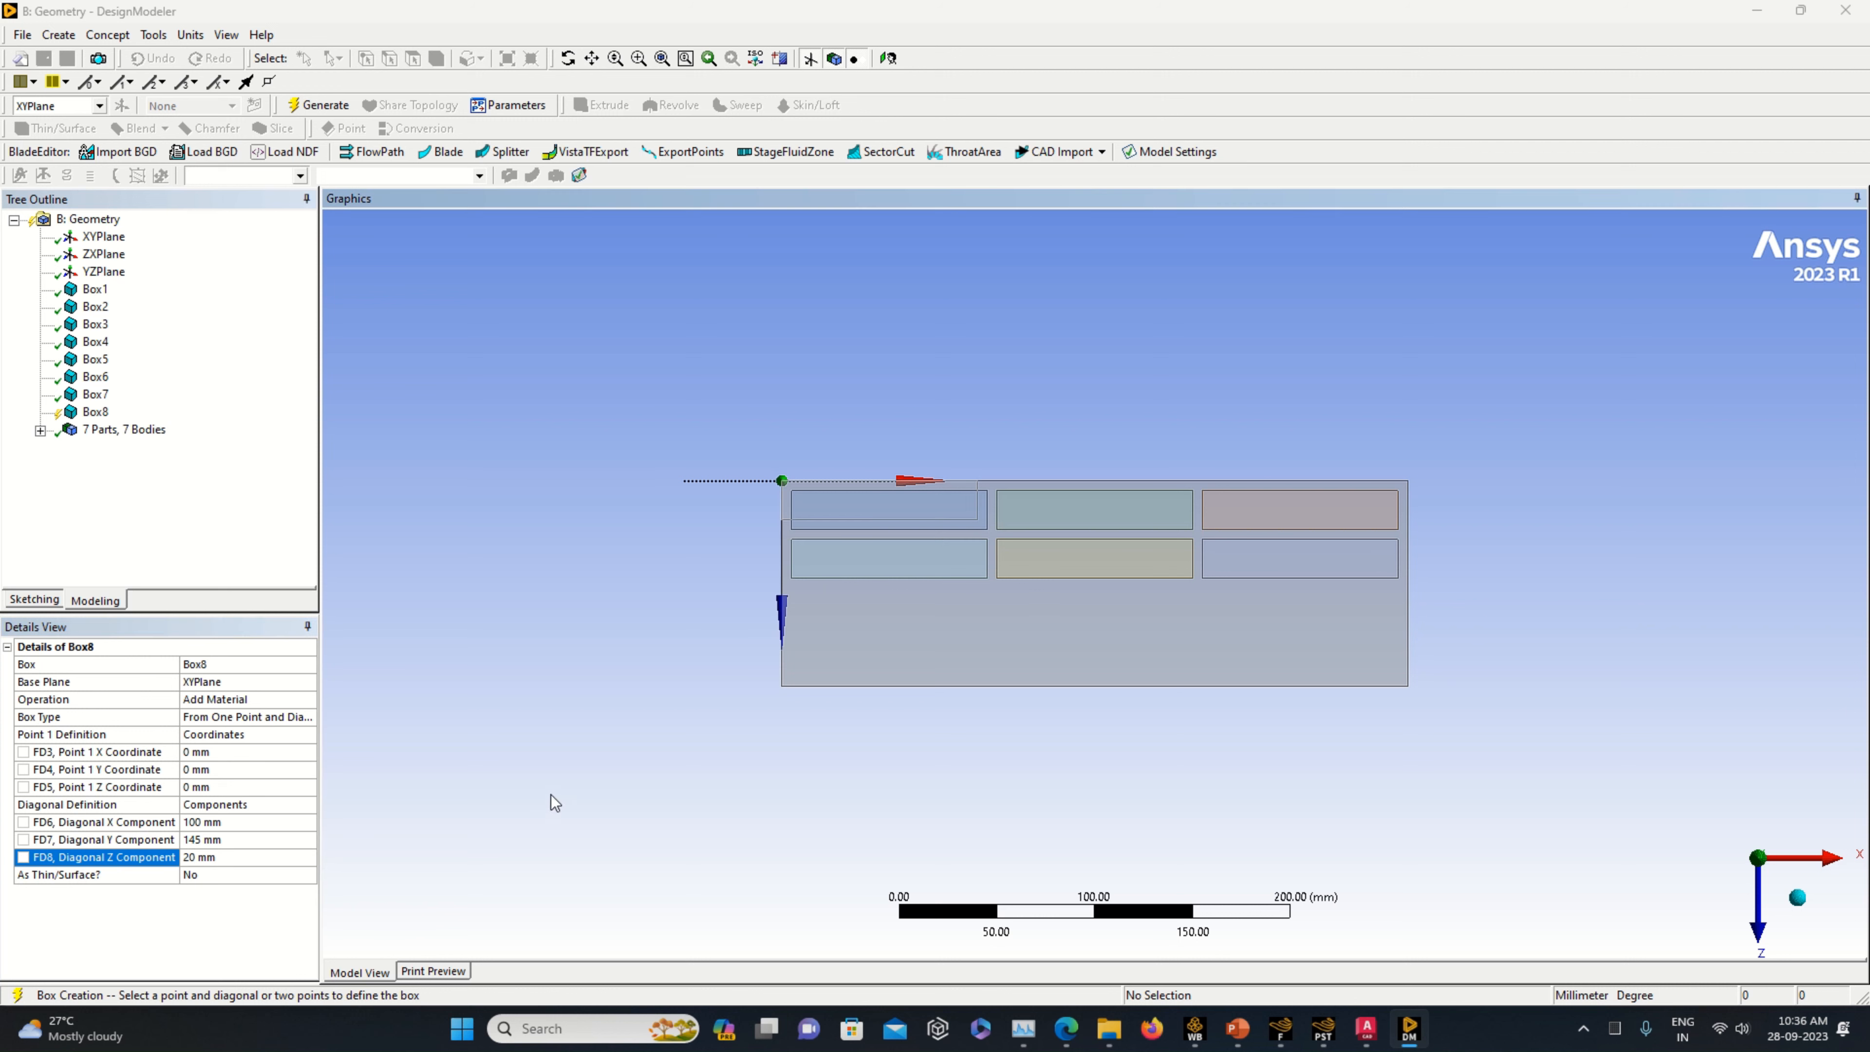
- Position the seventh cell box with Point 1 X coordinate 5 mm and Z coordinate 55 mm
left_click(205, 751)
type("5")
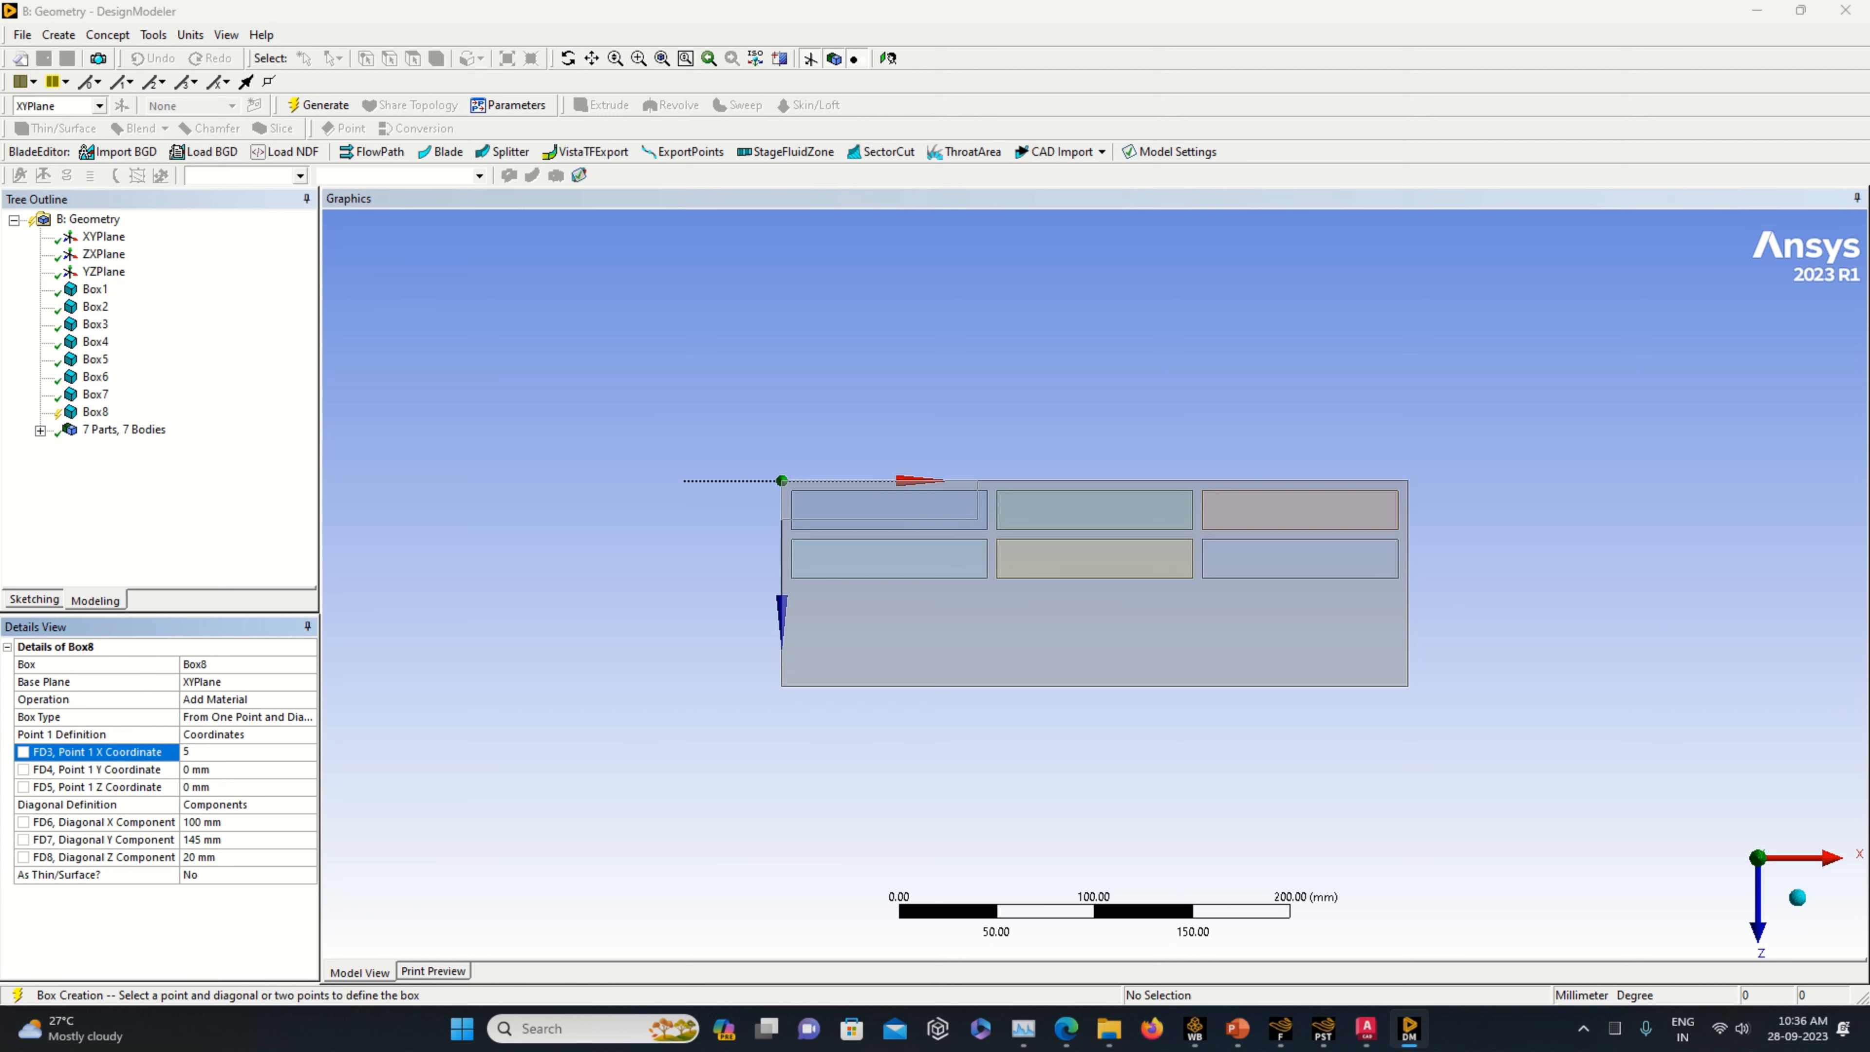
left_click(260, 787)
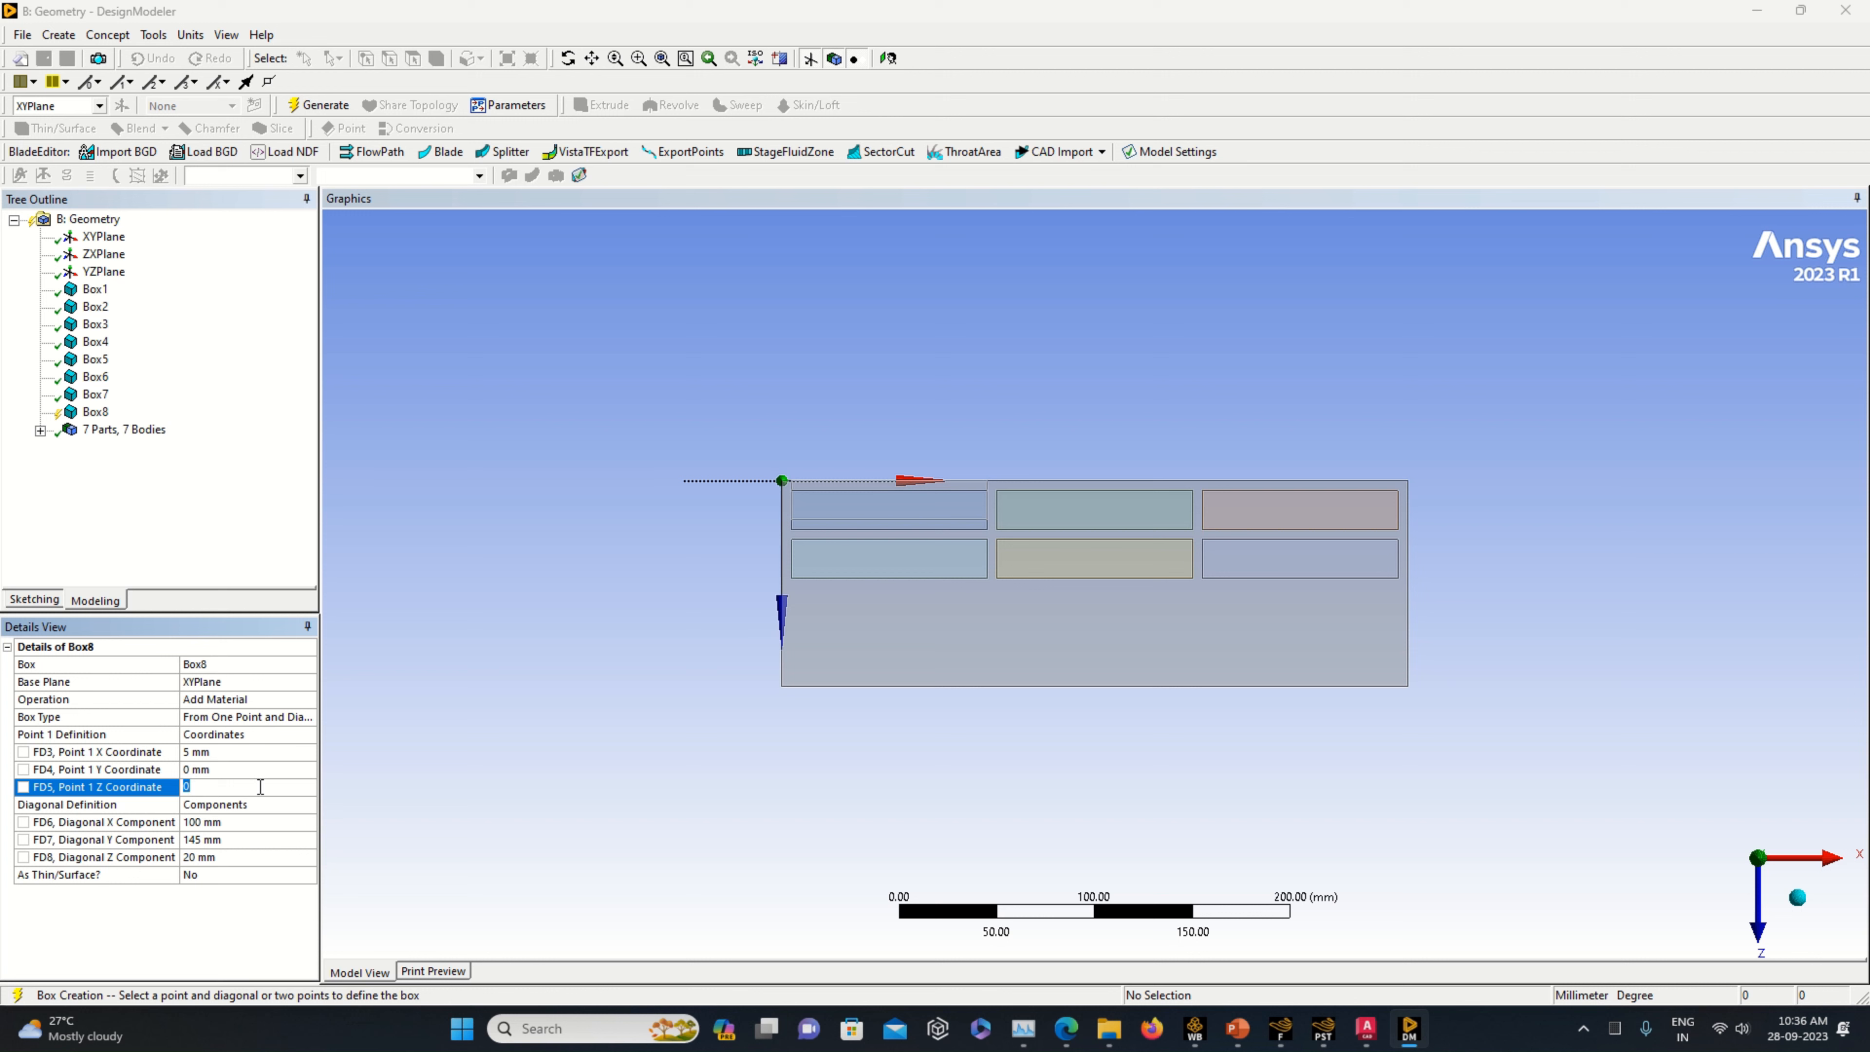
type("55")
left_click(492, 804)
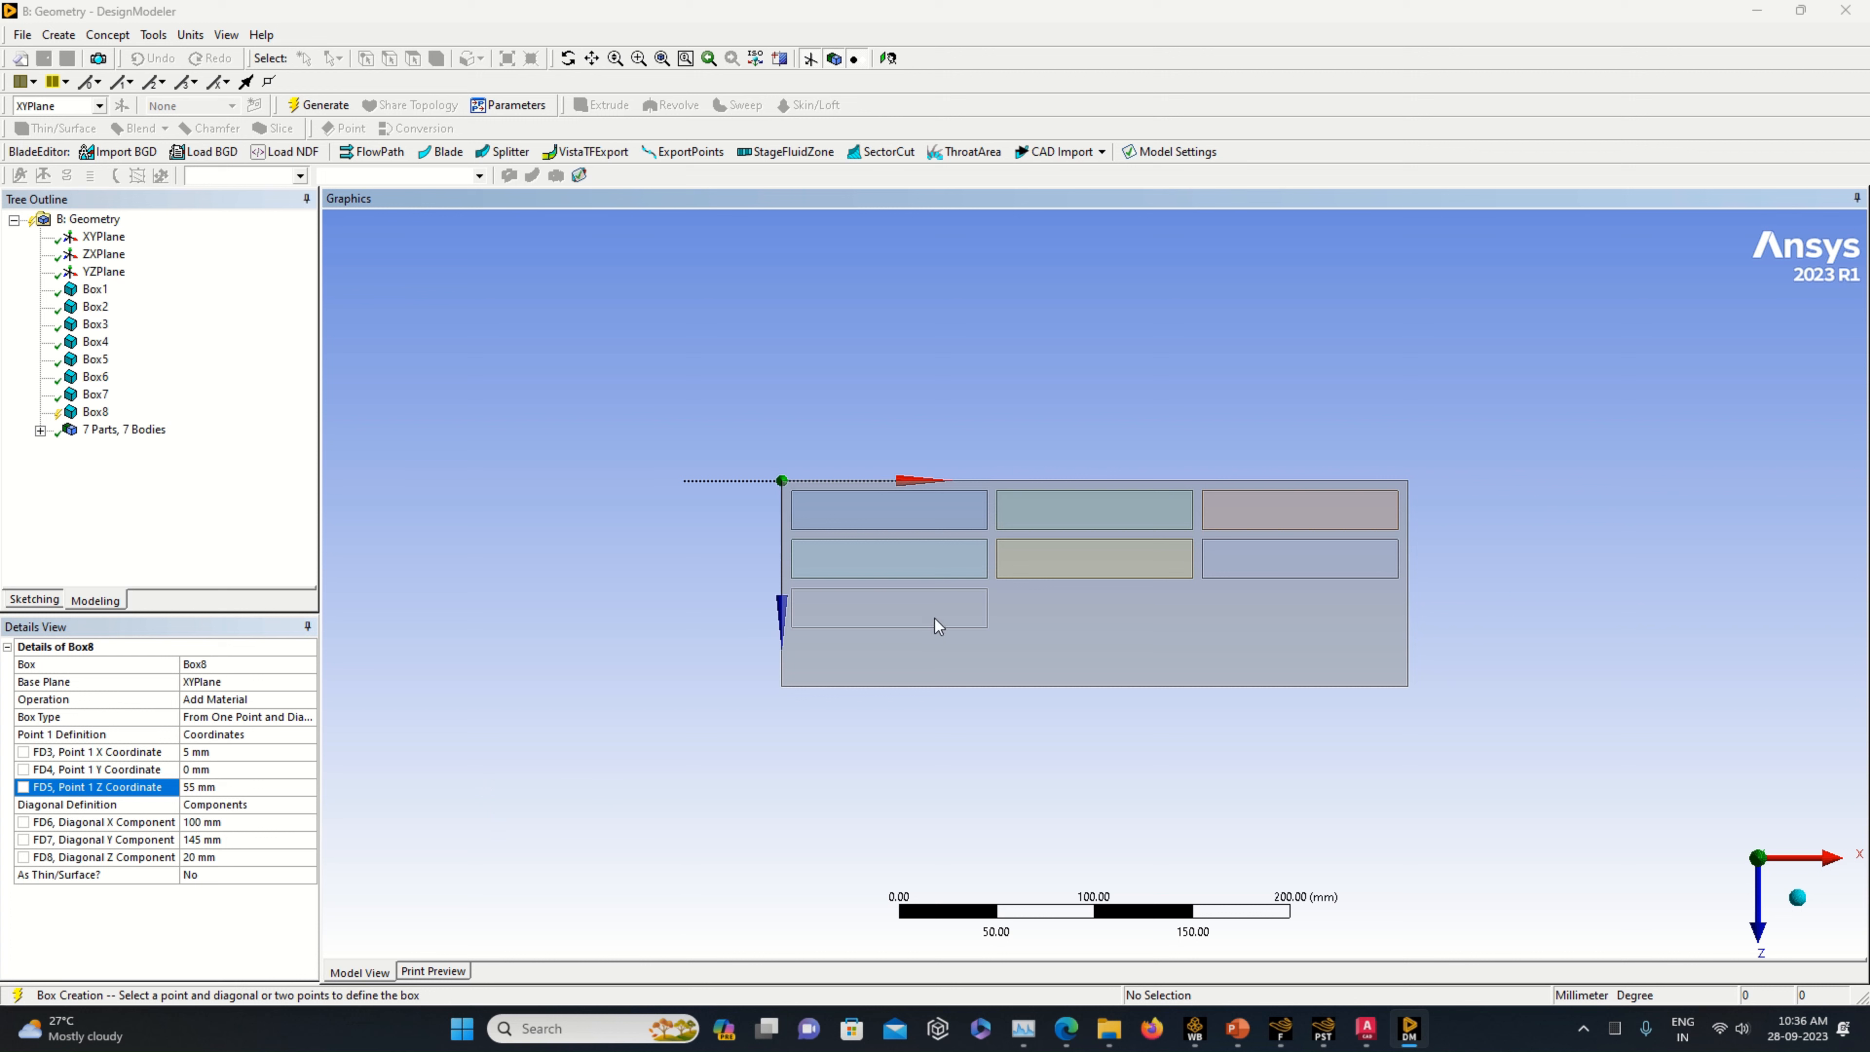
- Set the seventh cell box's operation to Slice Material and generate it
left_click(310, 696)
left_click(269, 736)
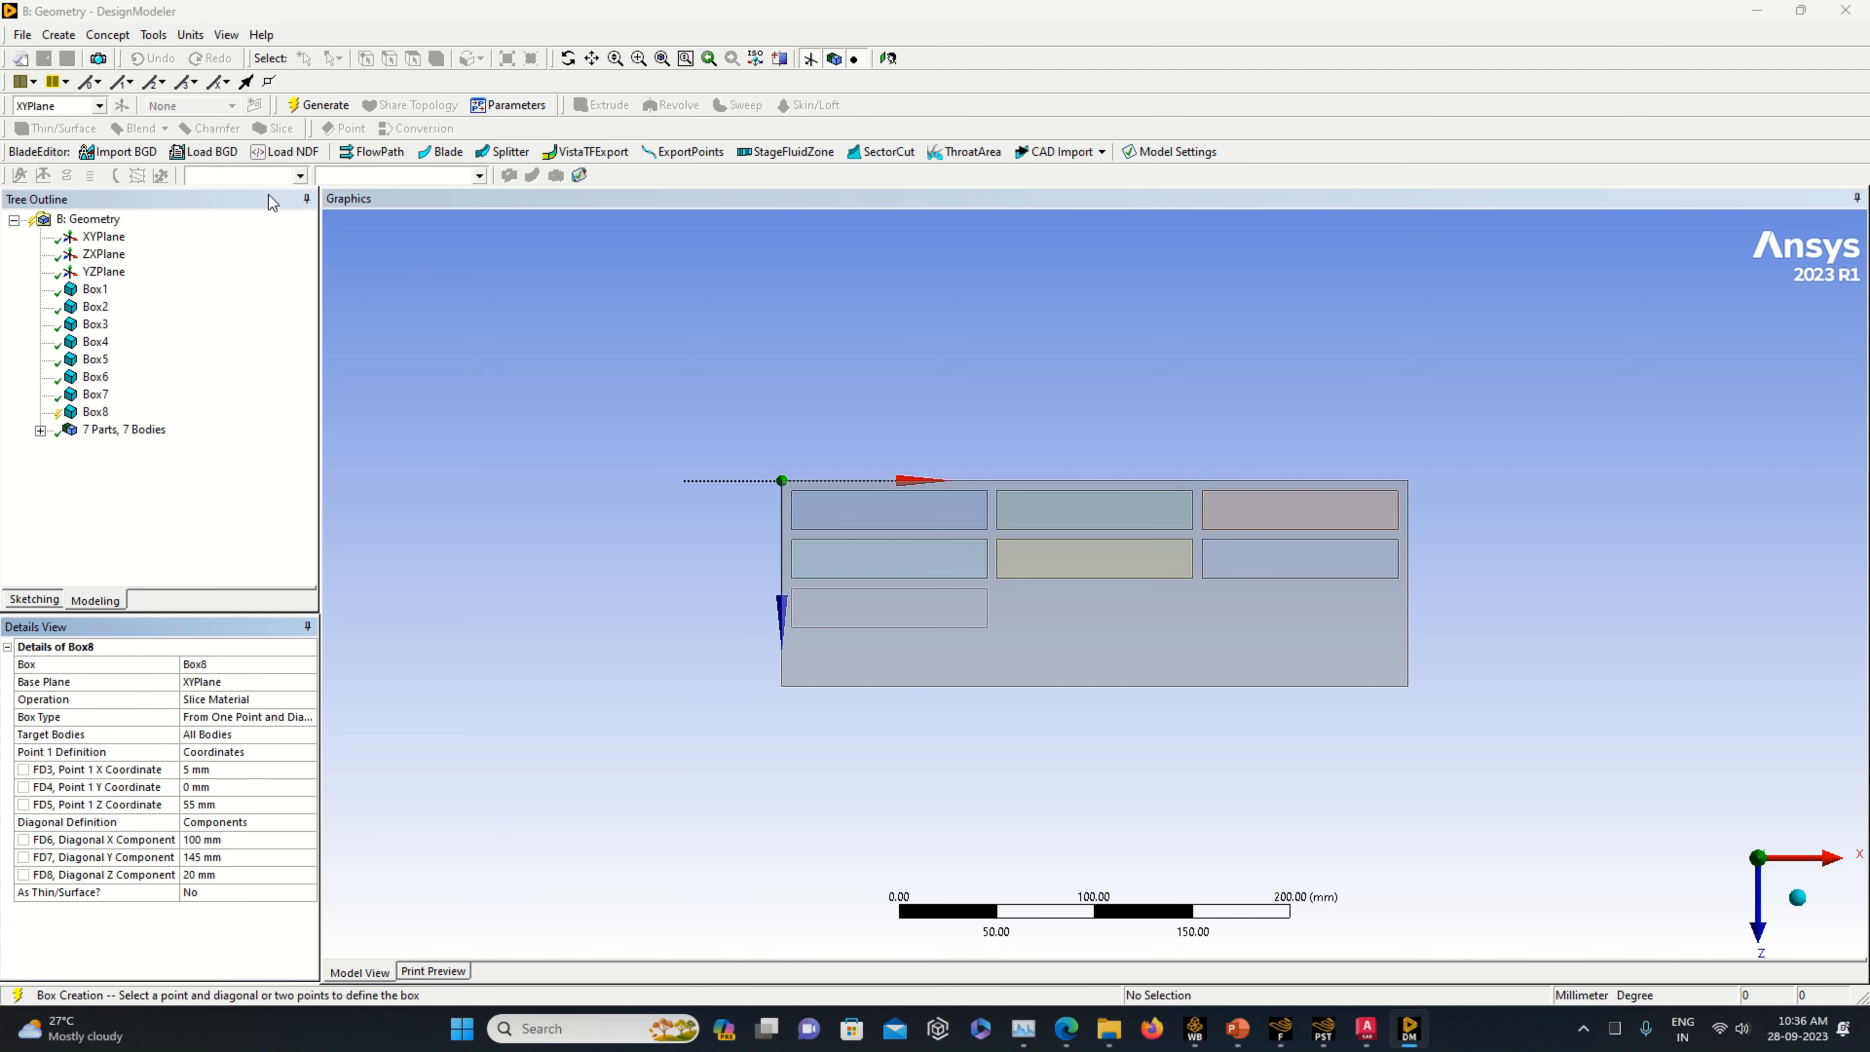
left_click(318, 105)
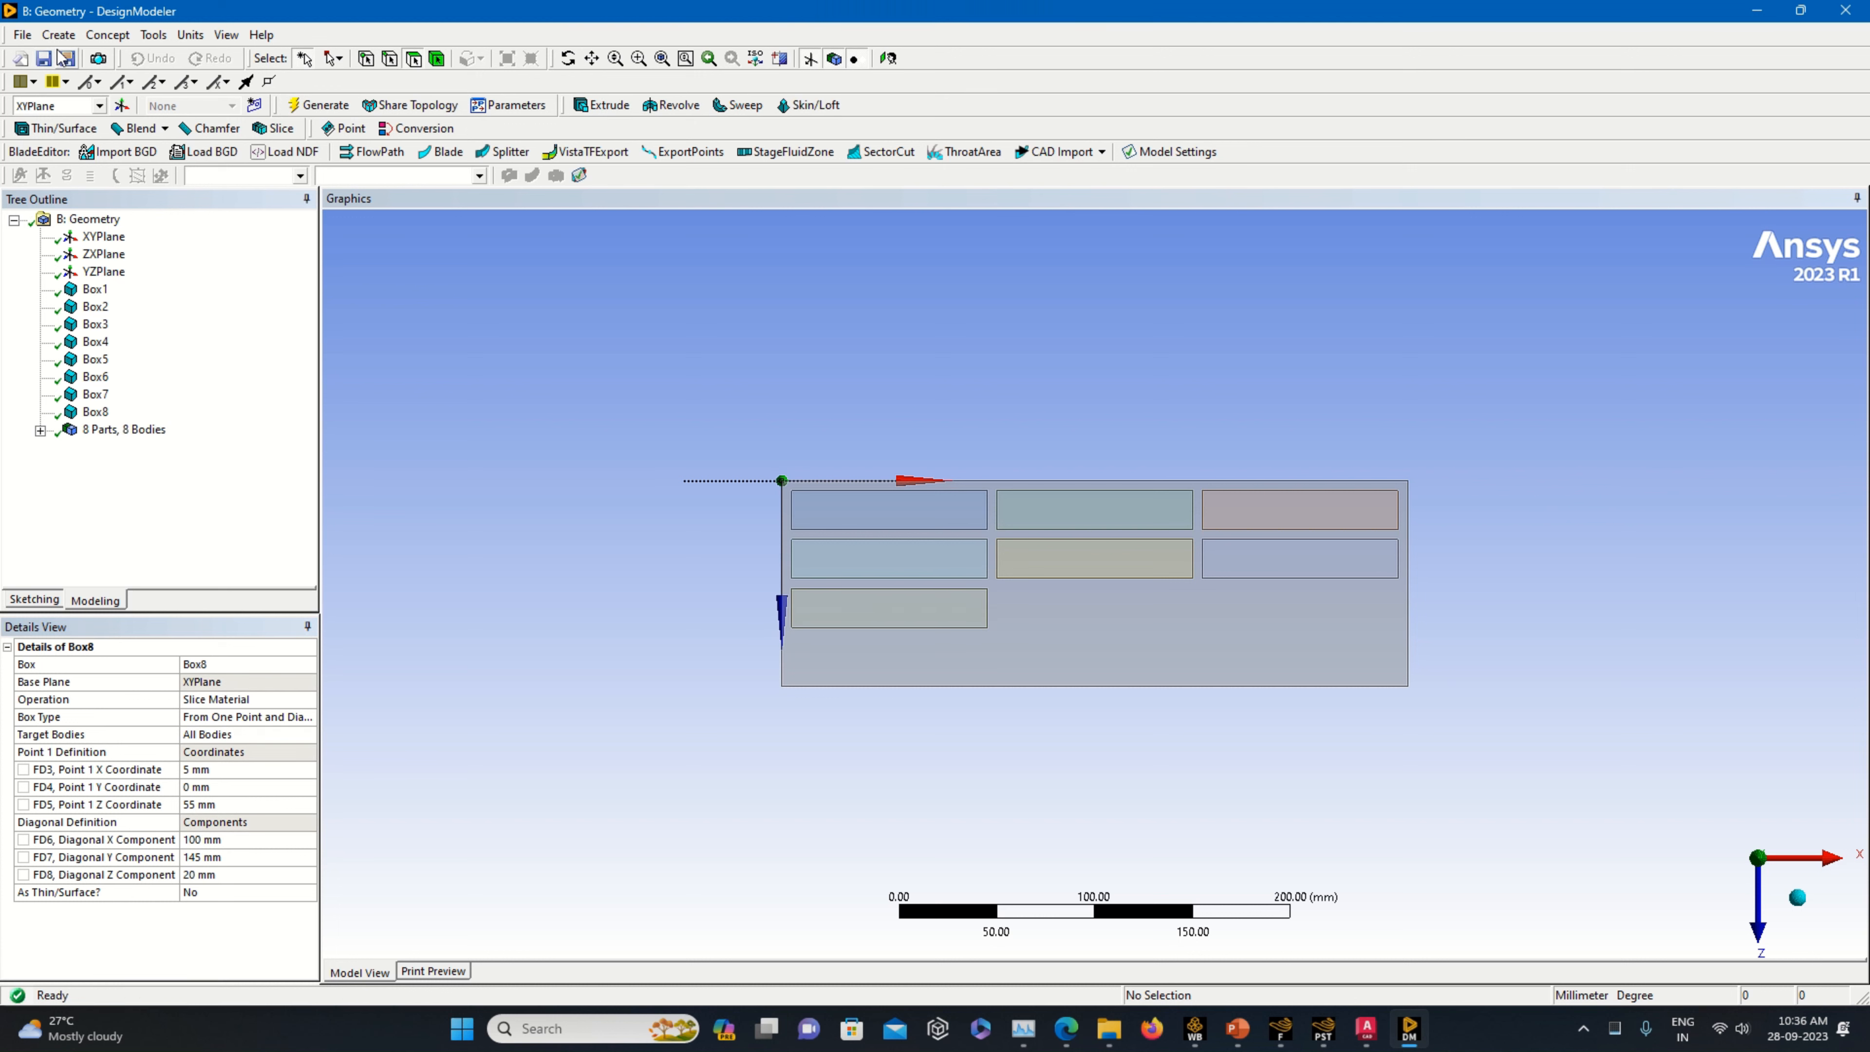
- Add a box primitive for the third row's second cell with diagonal components X 100, Y 145 and Z 20 mm
left_click(58, 35)
mouse_move(125, 430)
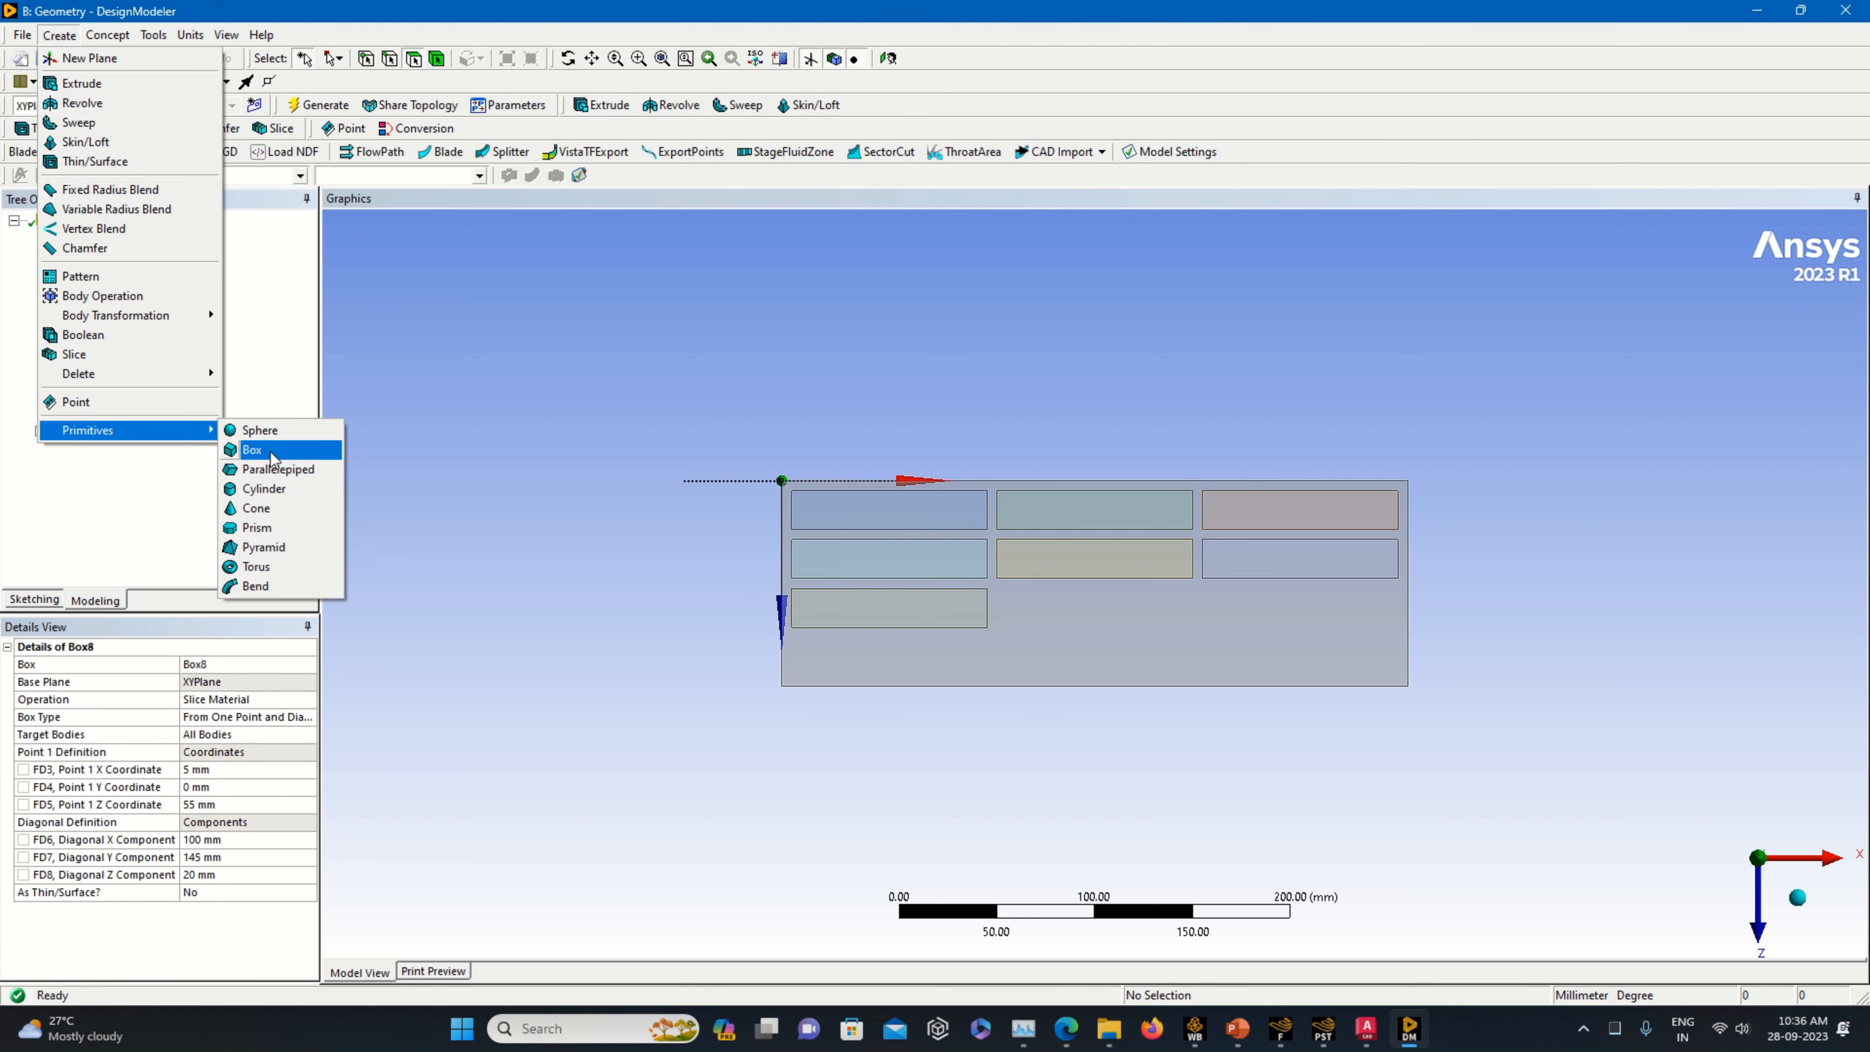
left_click(273, 453)
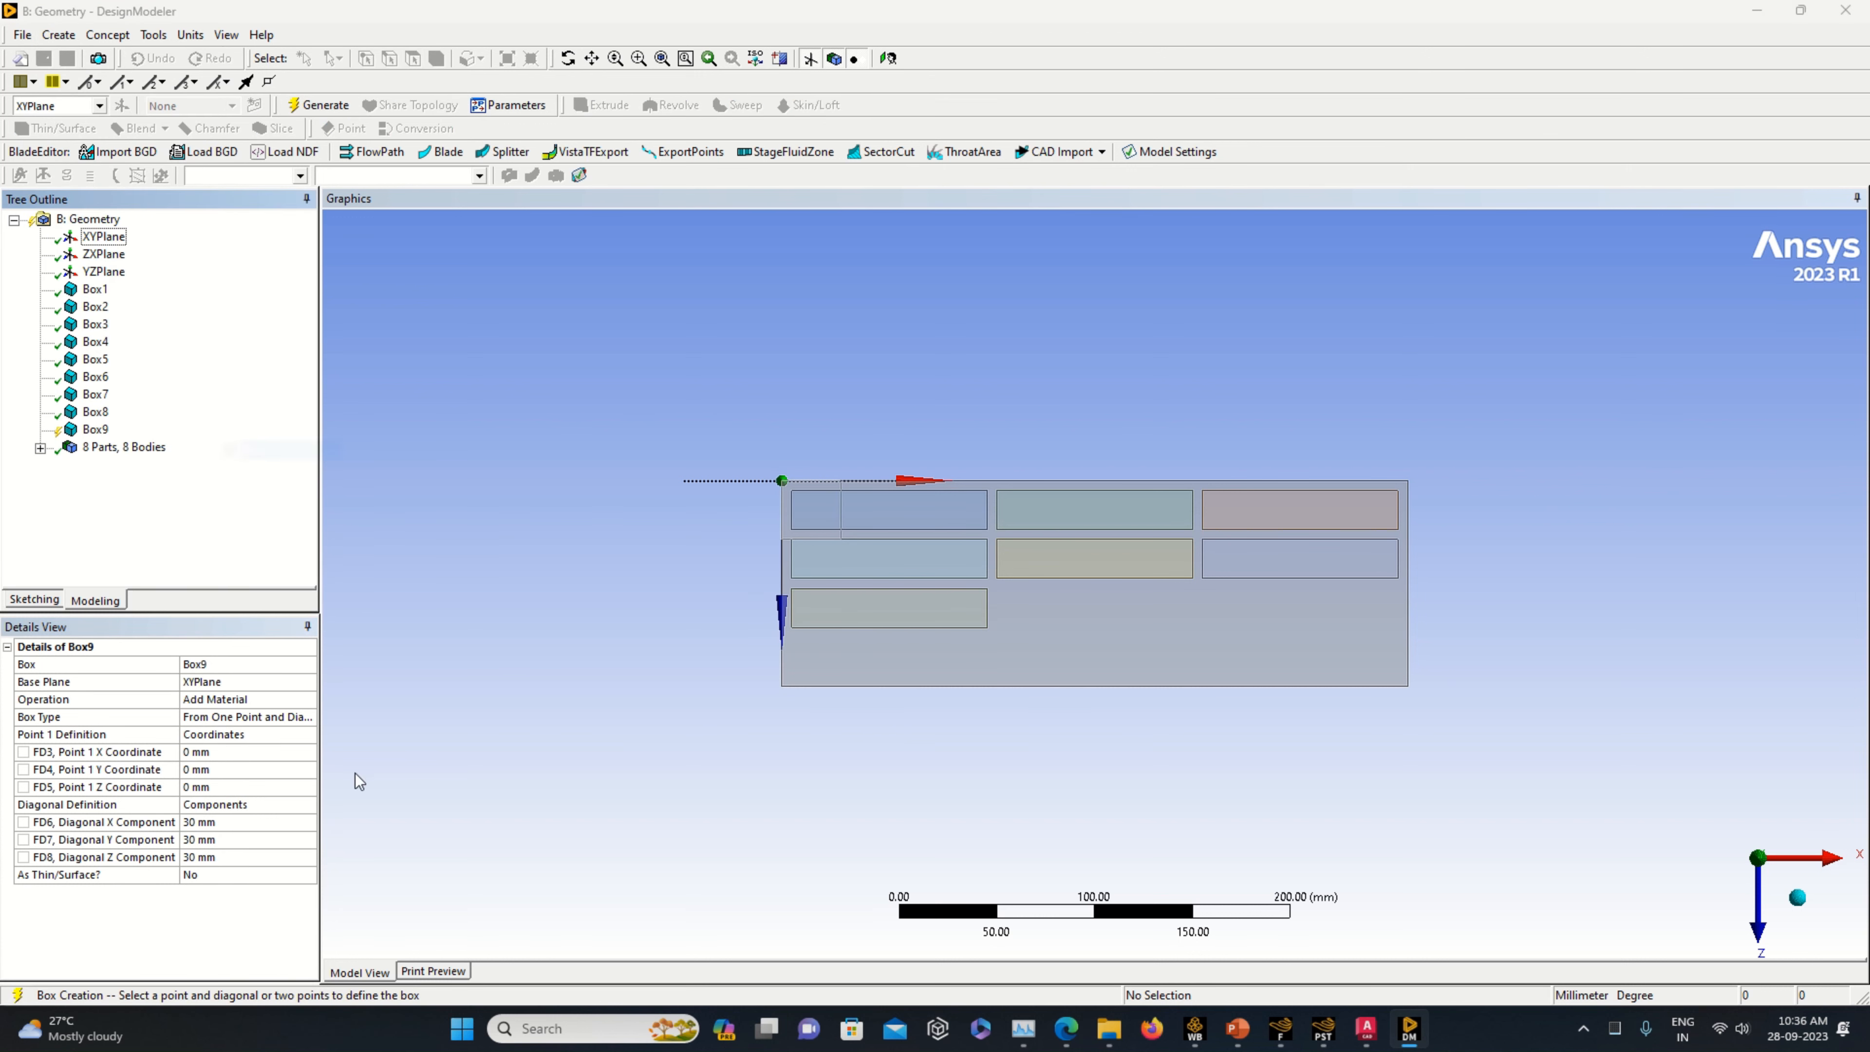
left_click(220, 824)
type("100")
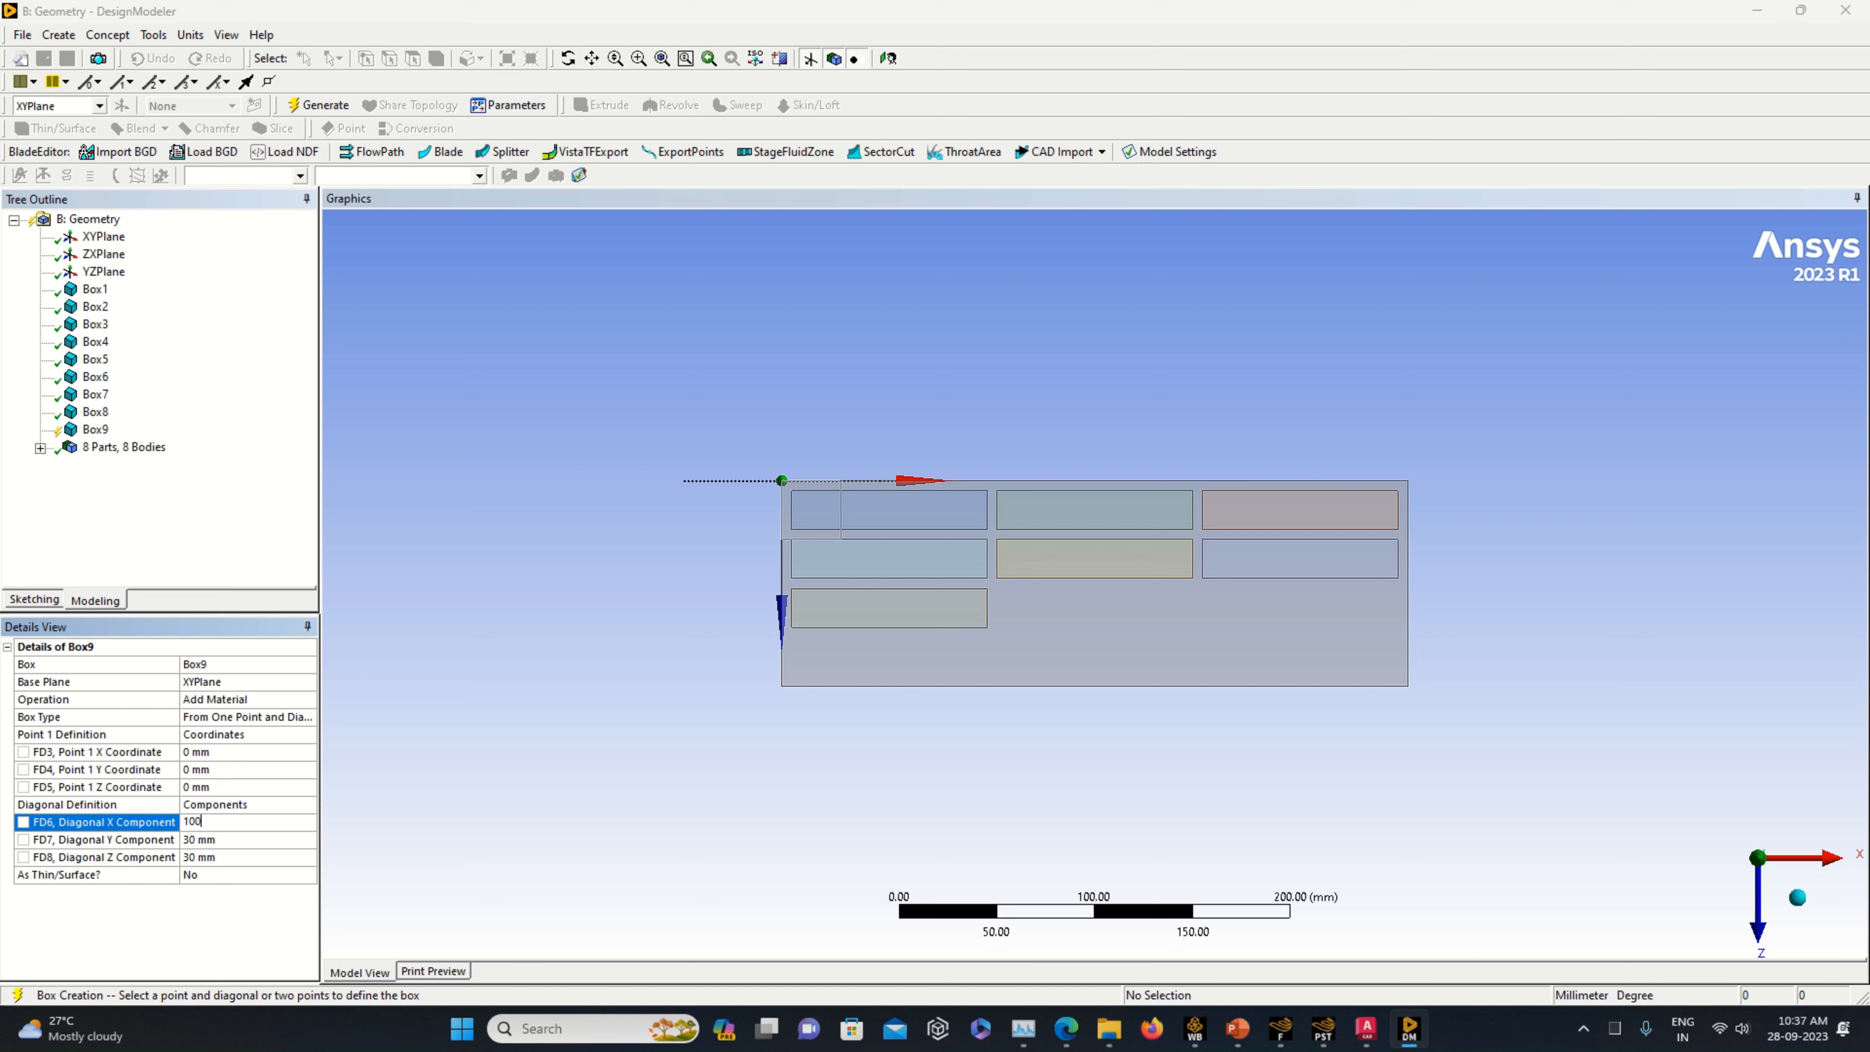
left_click(207, 844)
type("145")
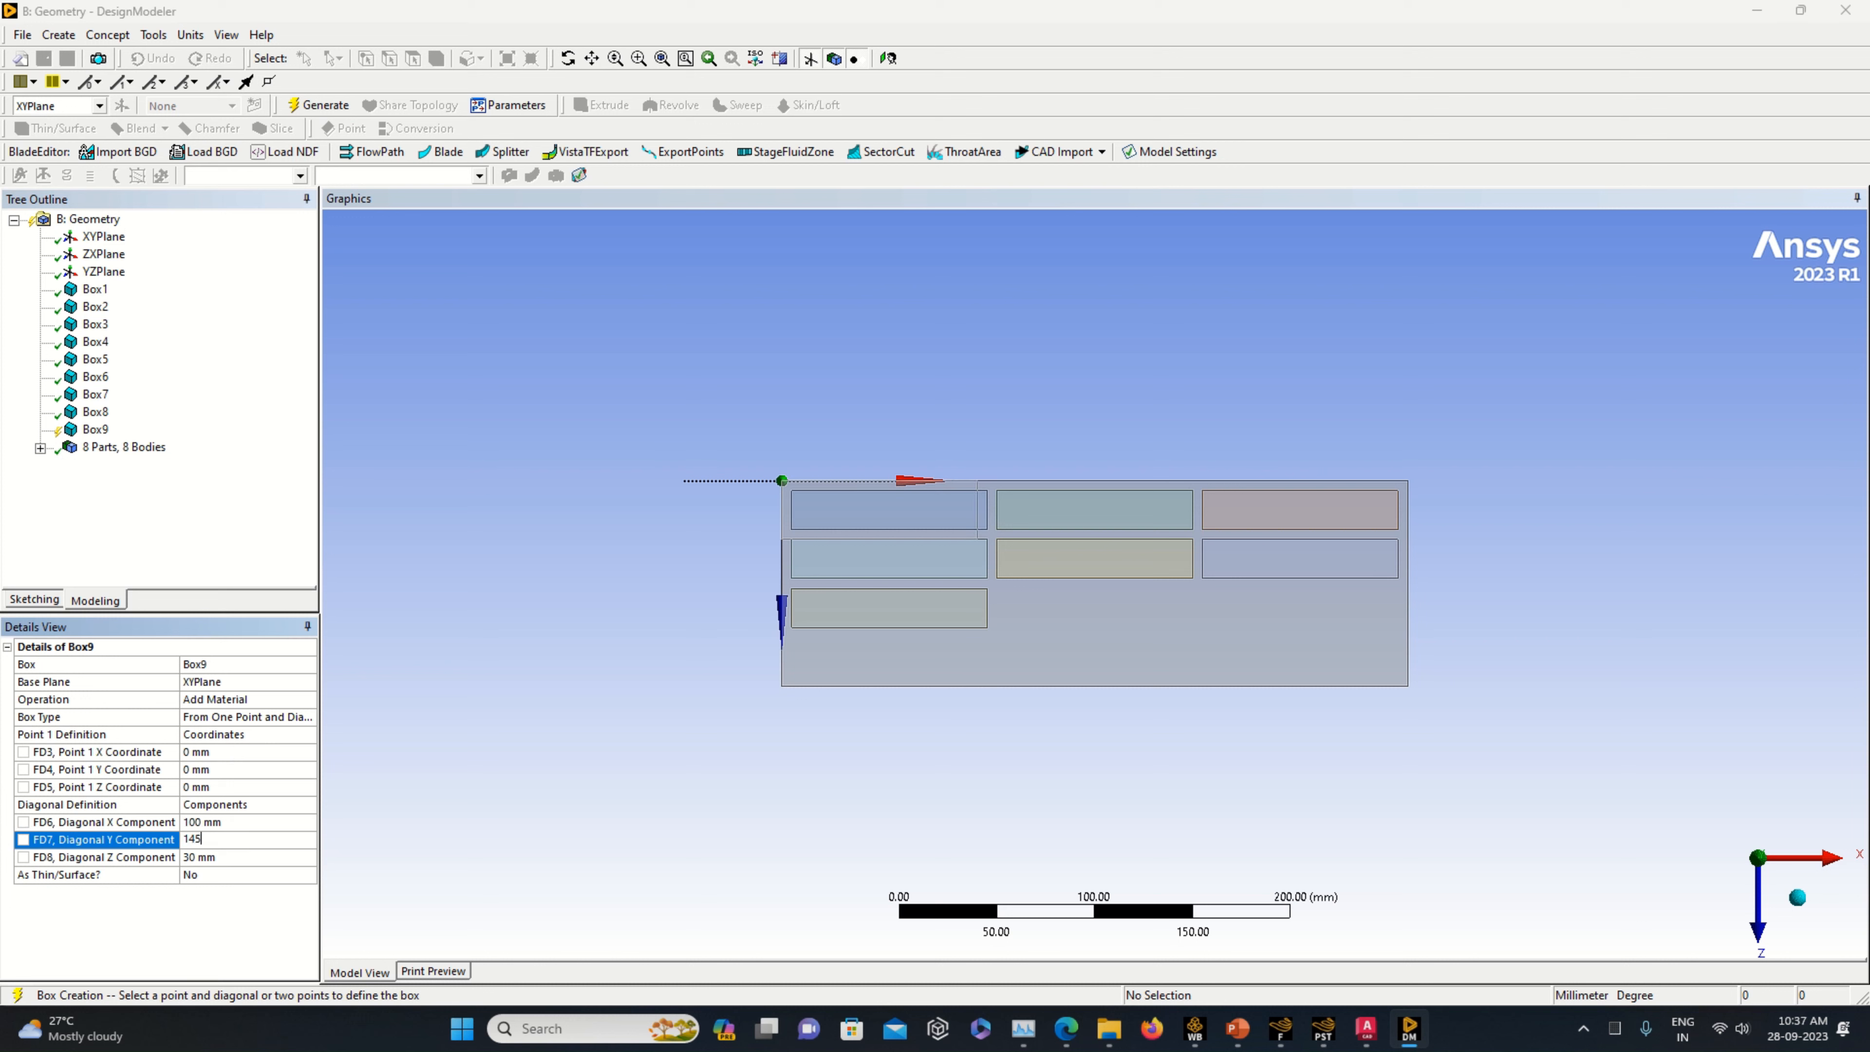
left_click(236, 872)
left_click(233, 857)
type("20")
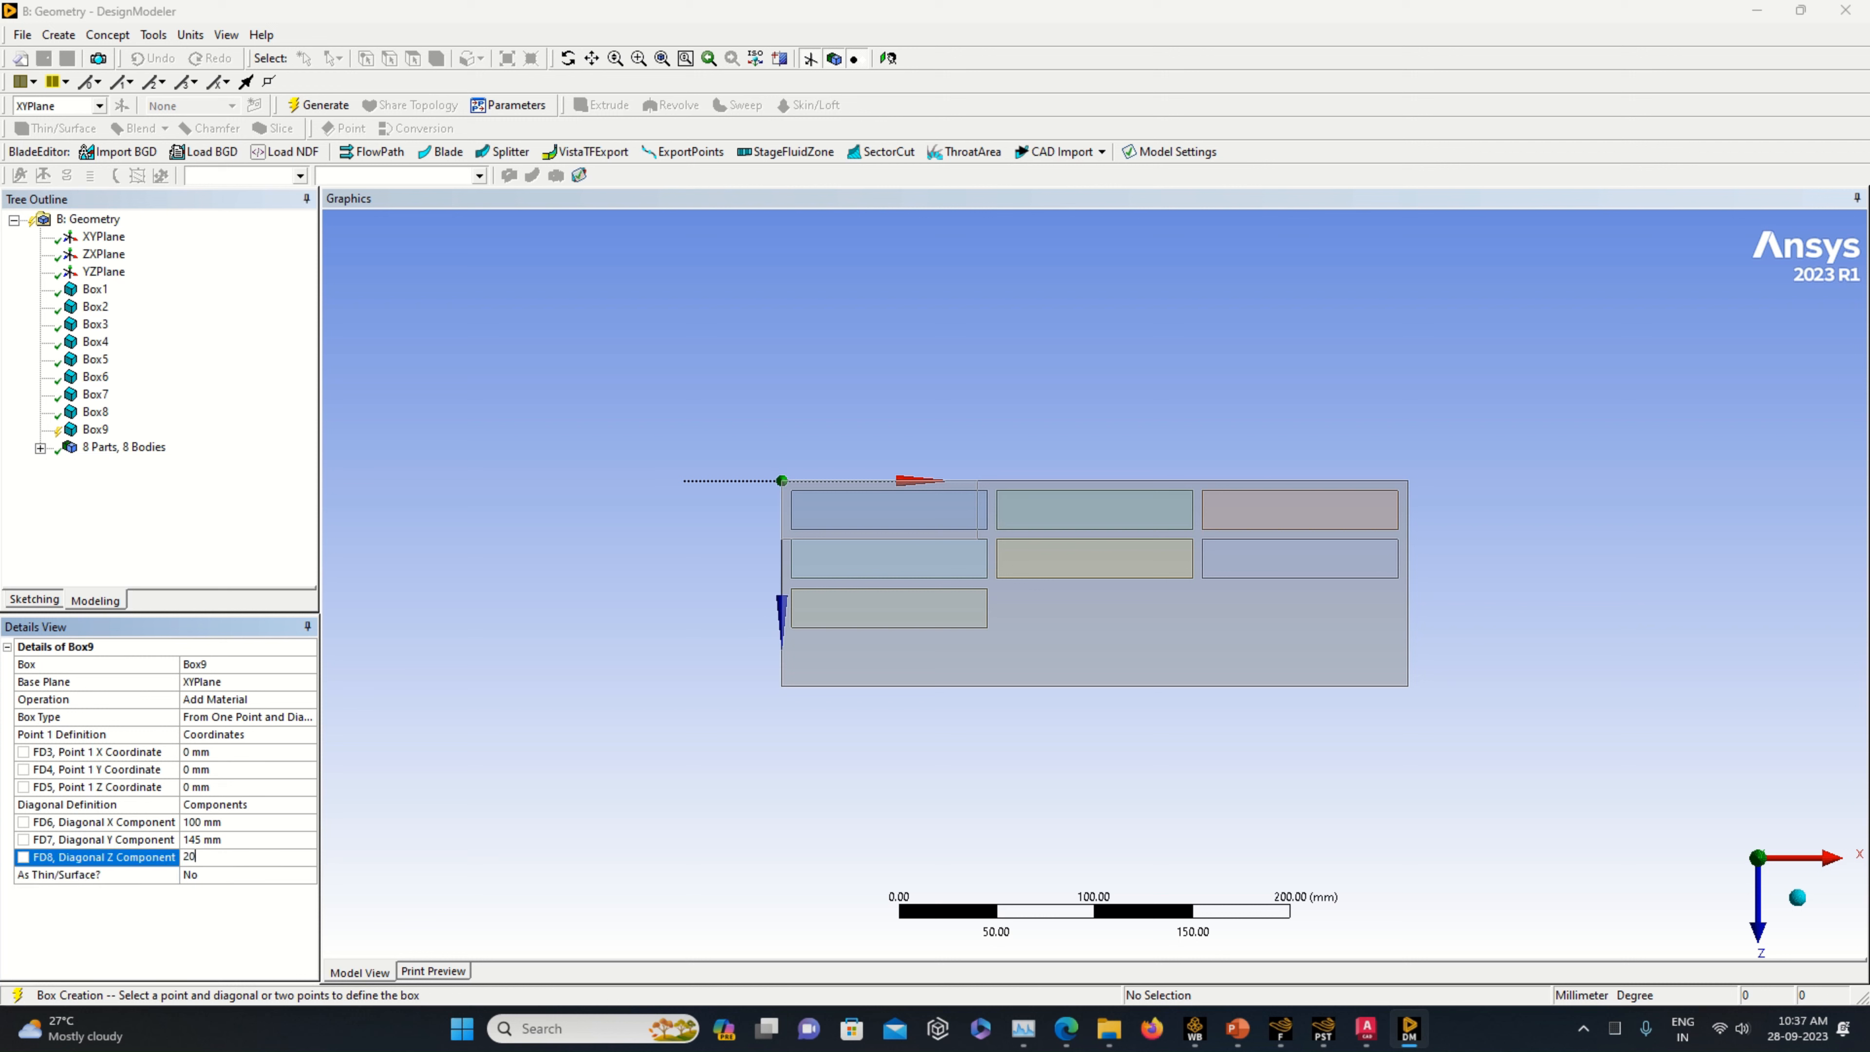
key("Return")
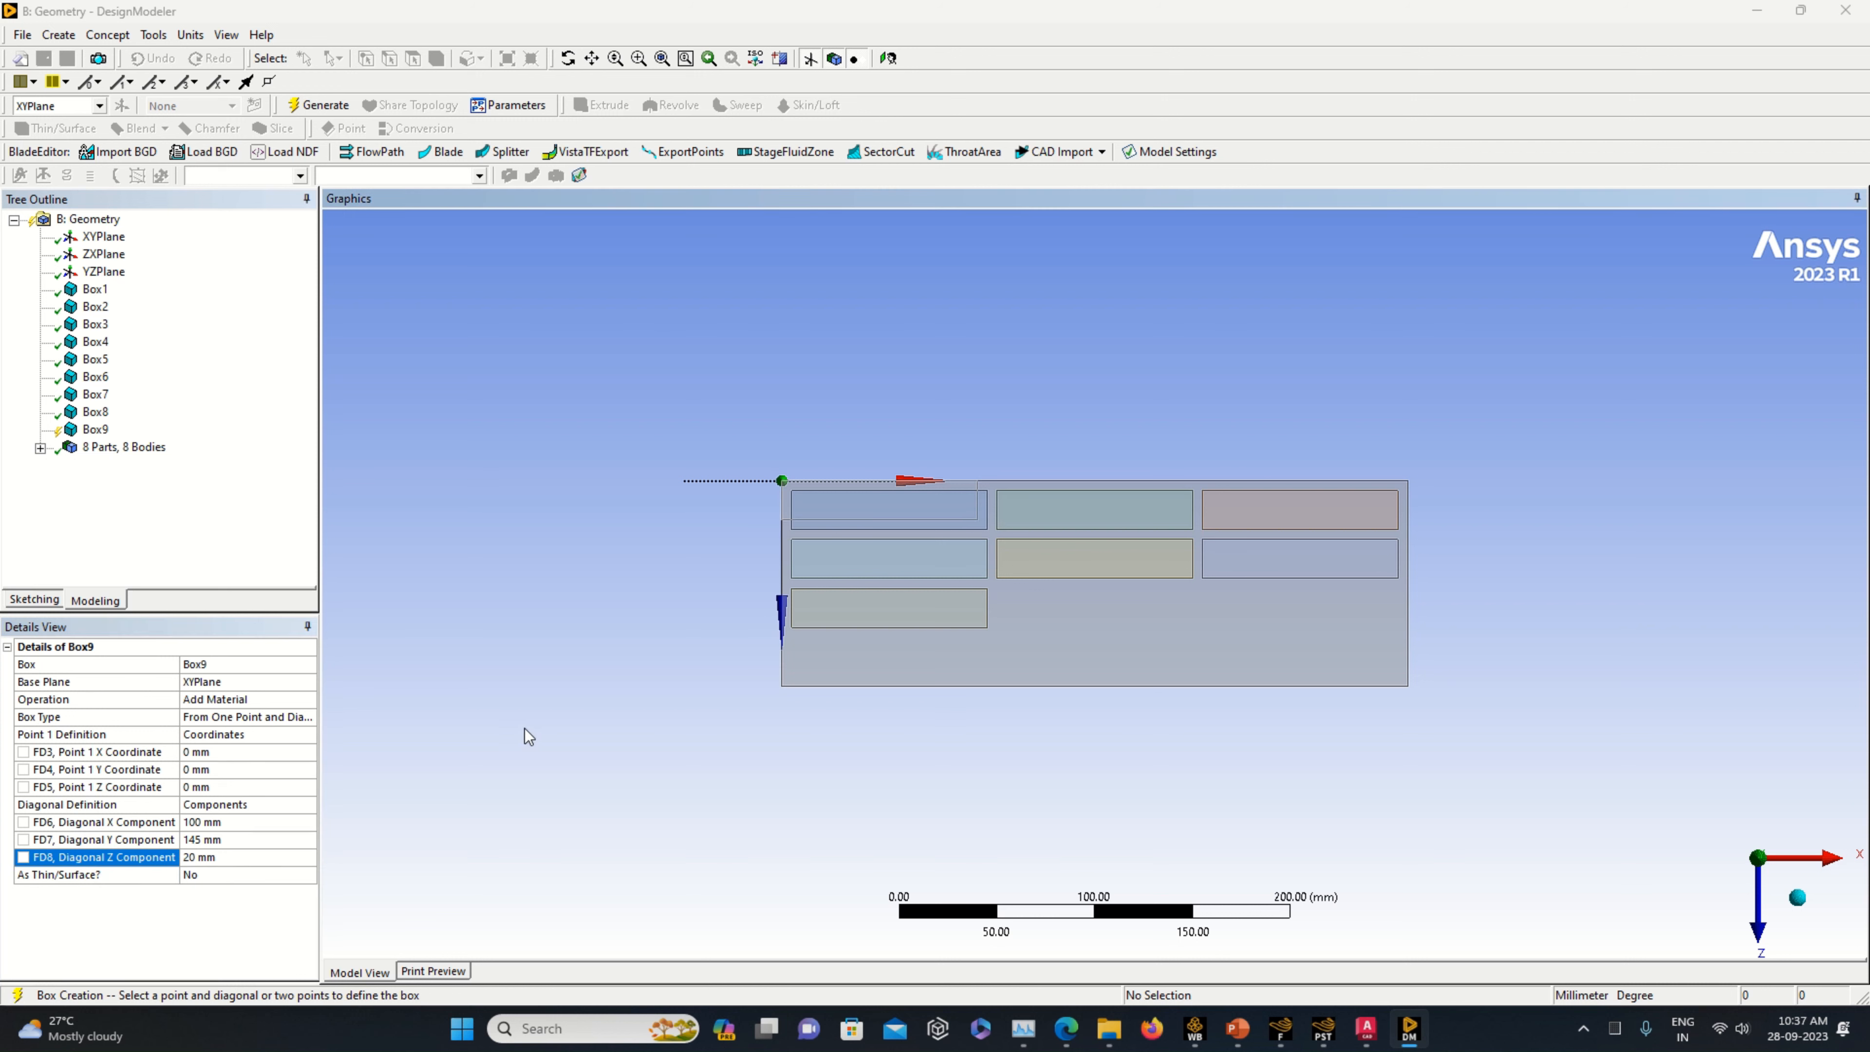
- Set the eighth cell box's Point 1 X coordinate to 110 mm
left_click(214, 753)
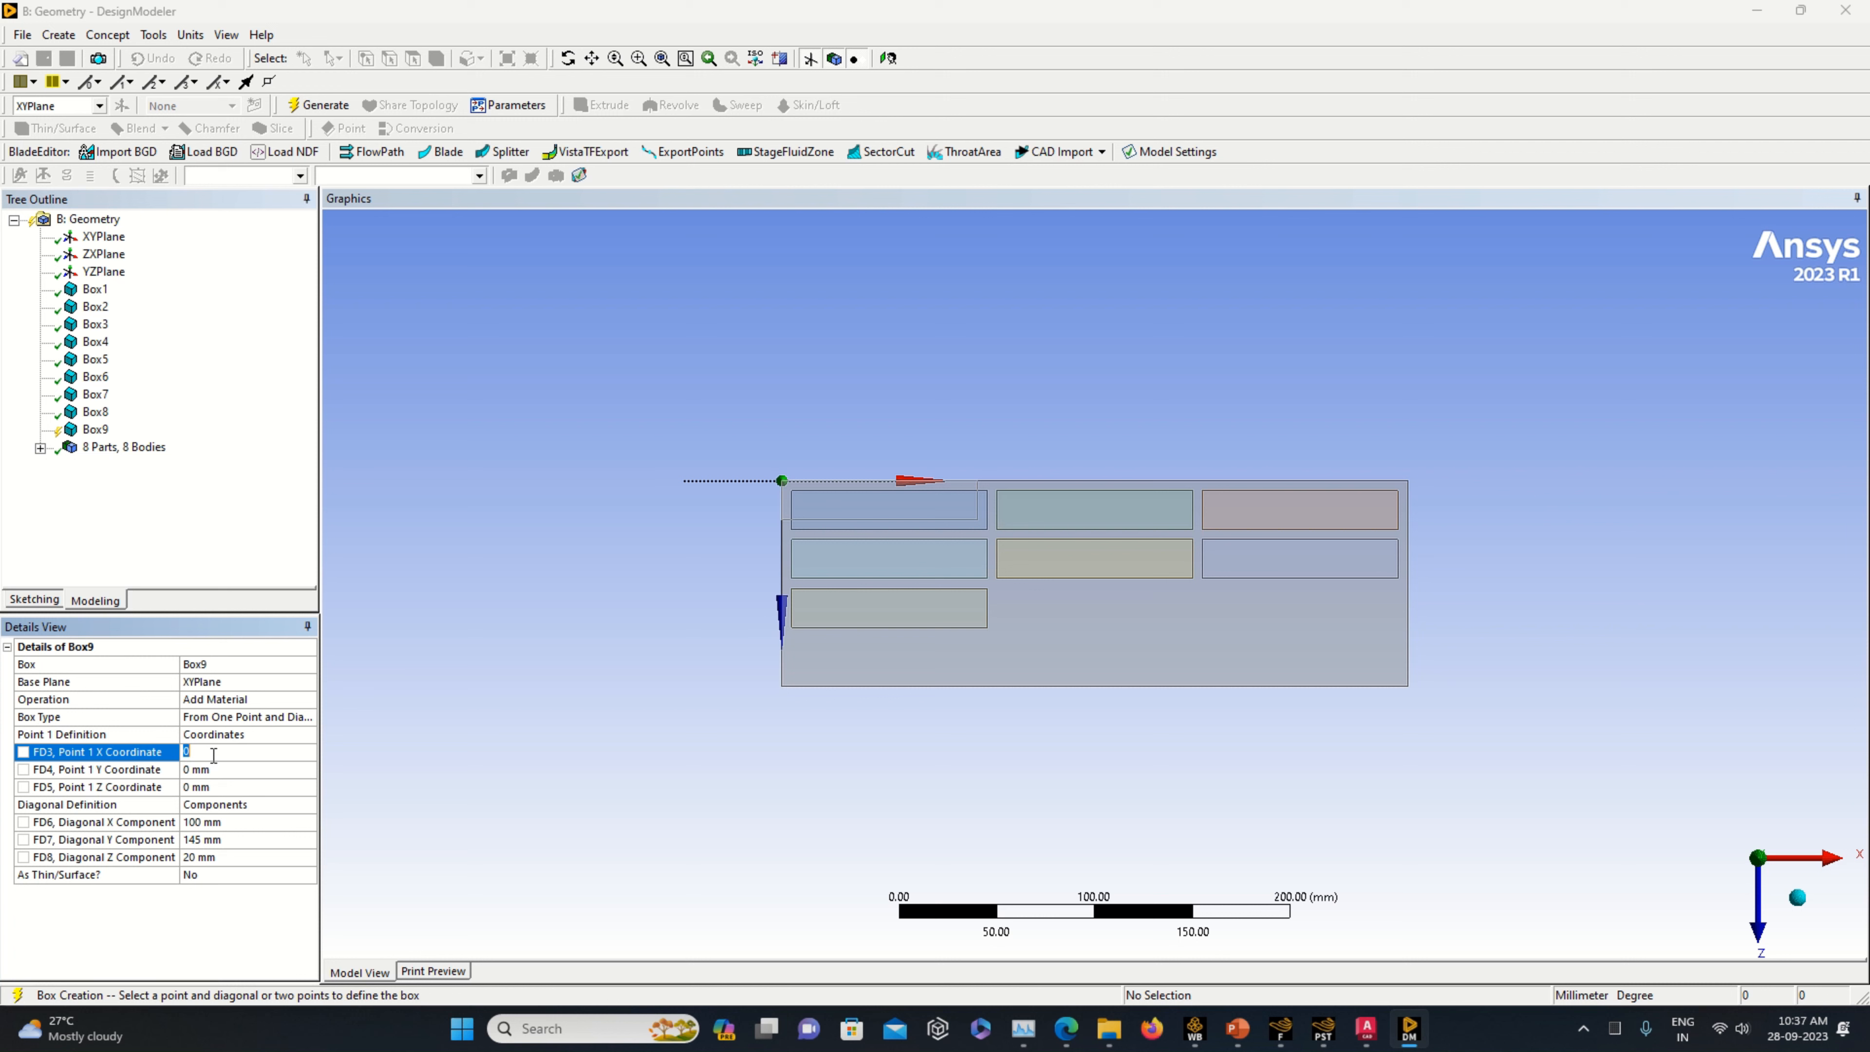
type("110")
left_click(329, 771)
left_click(244, 788)
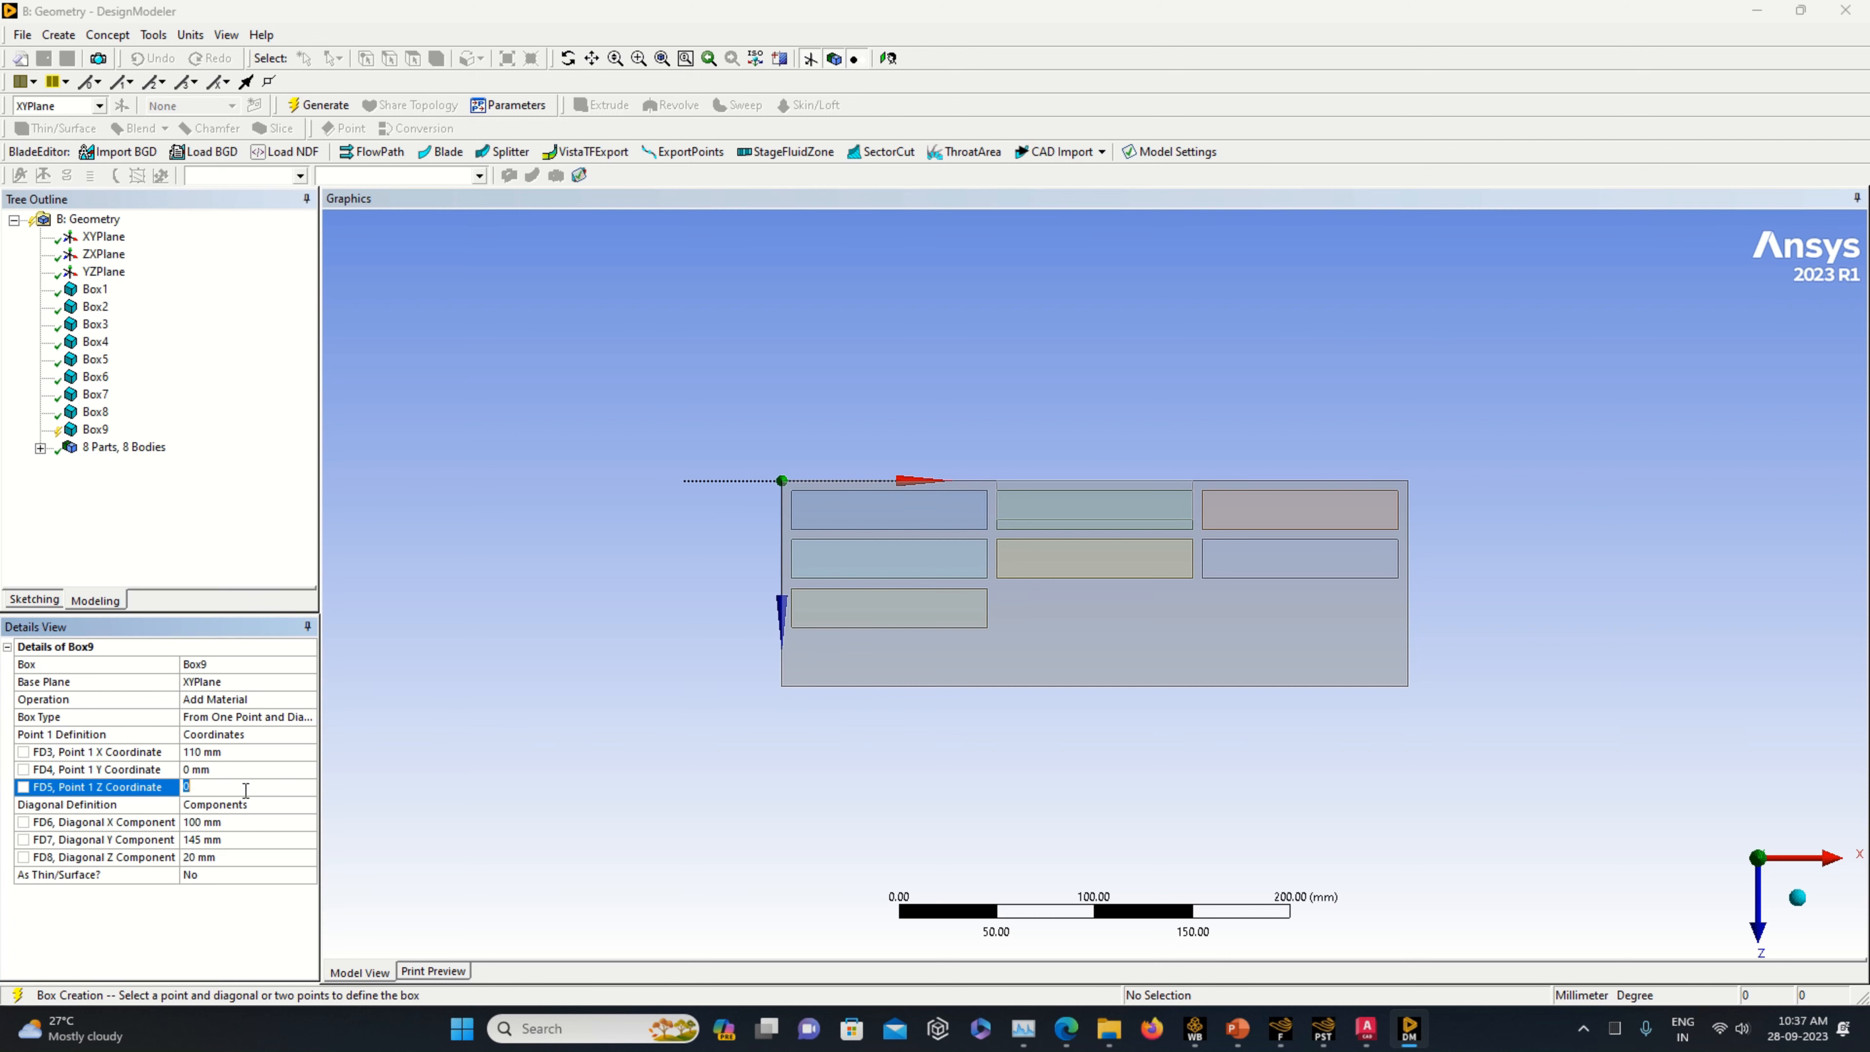
type("30")
left_click(635, 822)
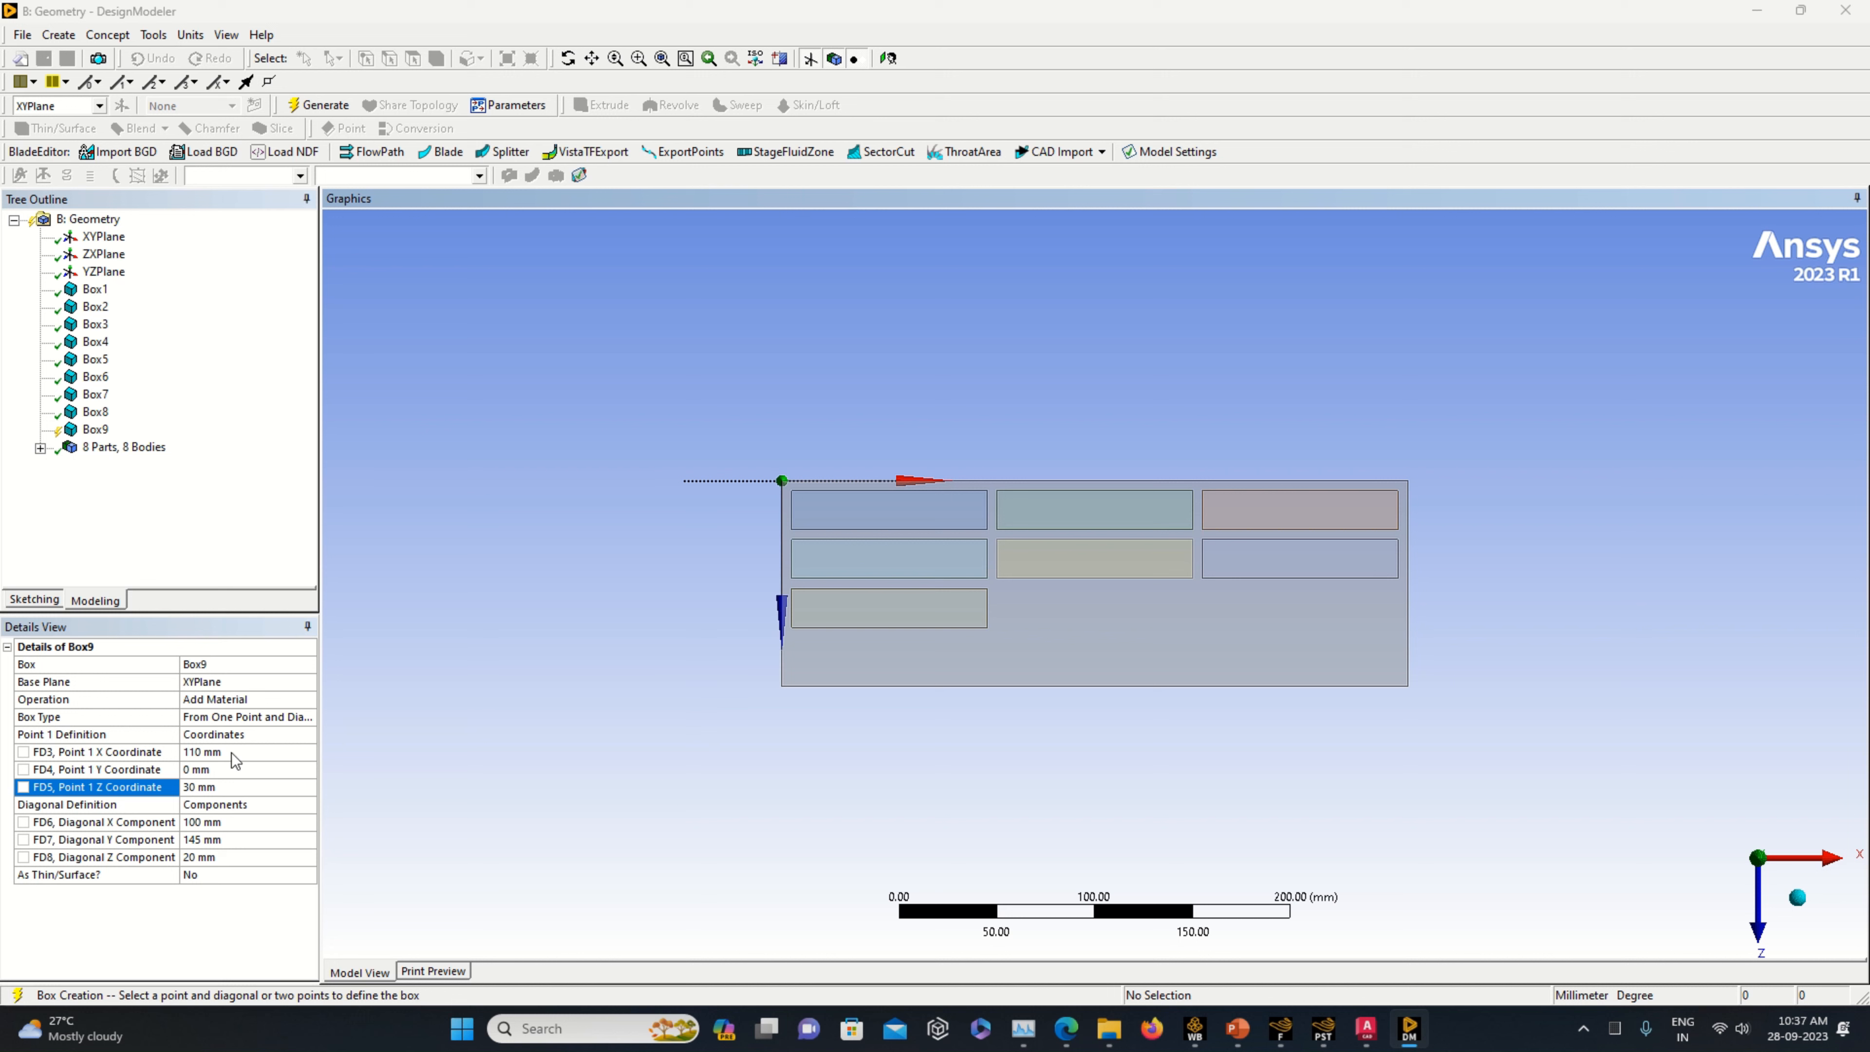
- Set the eighth cell box's Point 1 Z coordinate to 55 mm
left_click(220, 786)
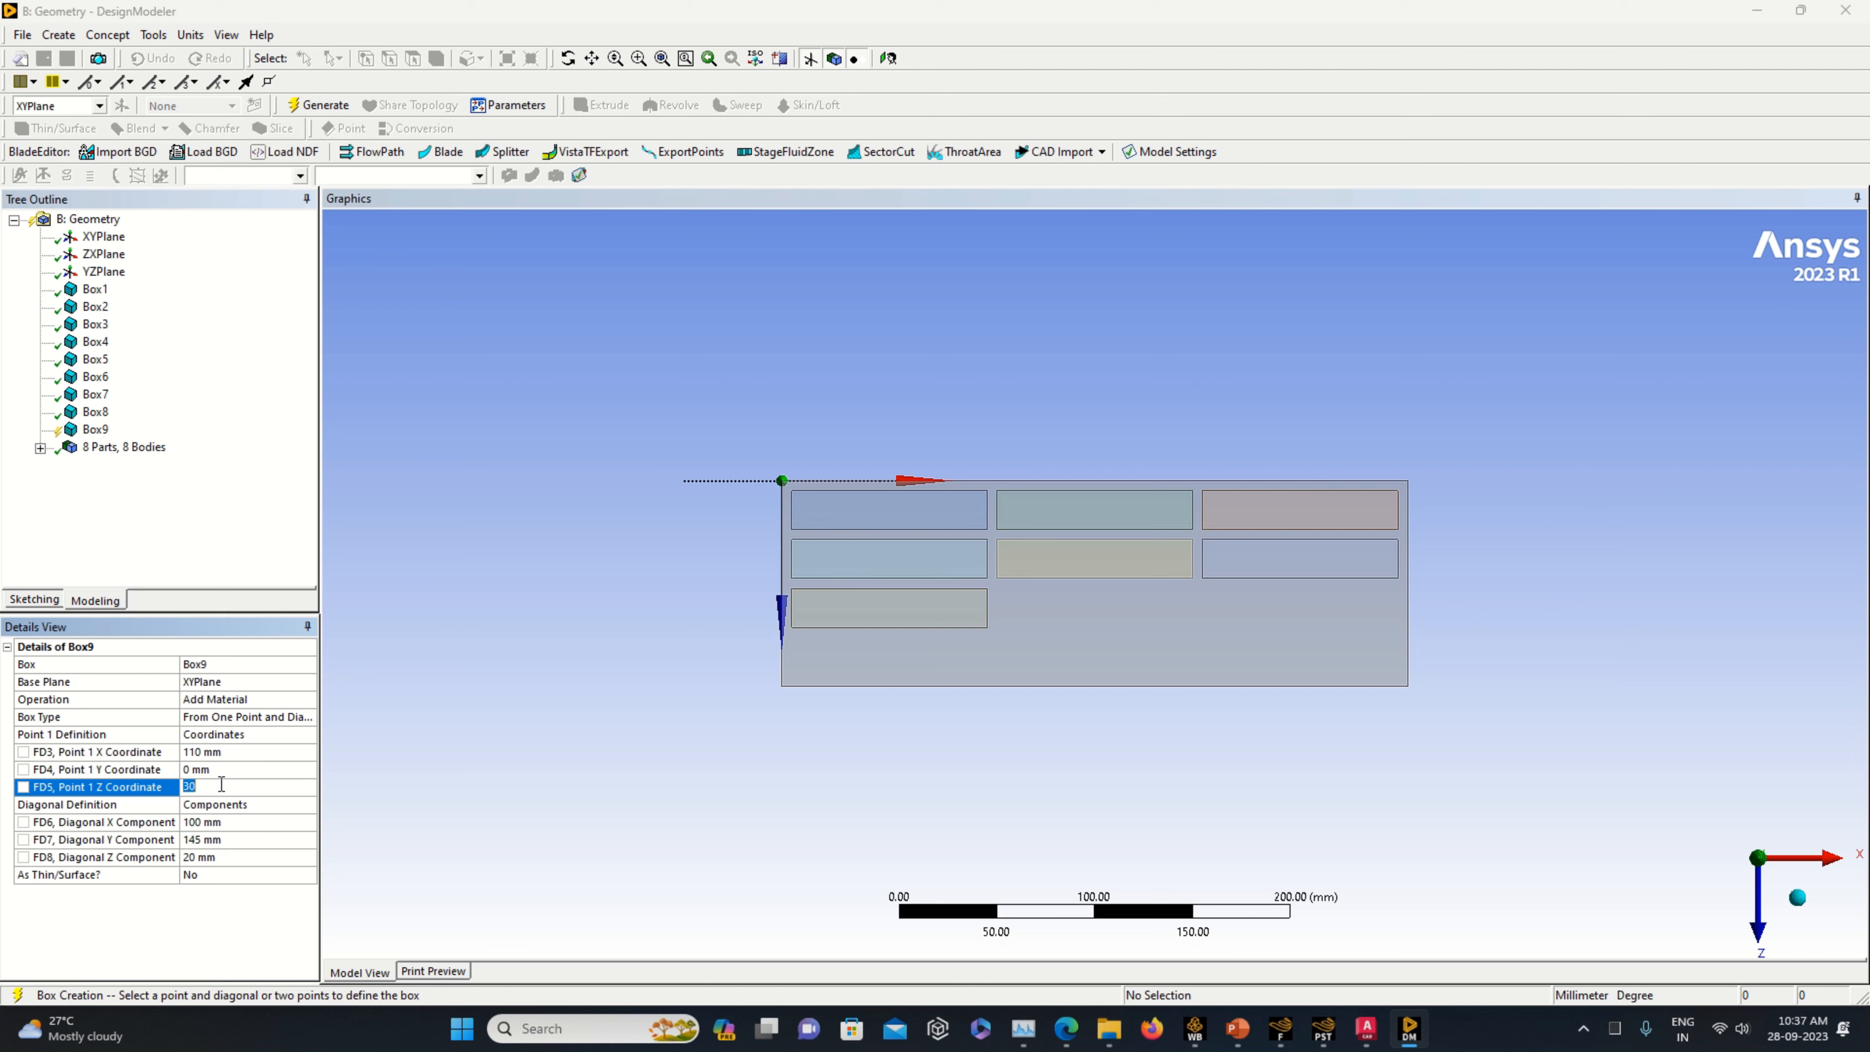
type("55")
left_click(503, 661)
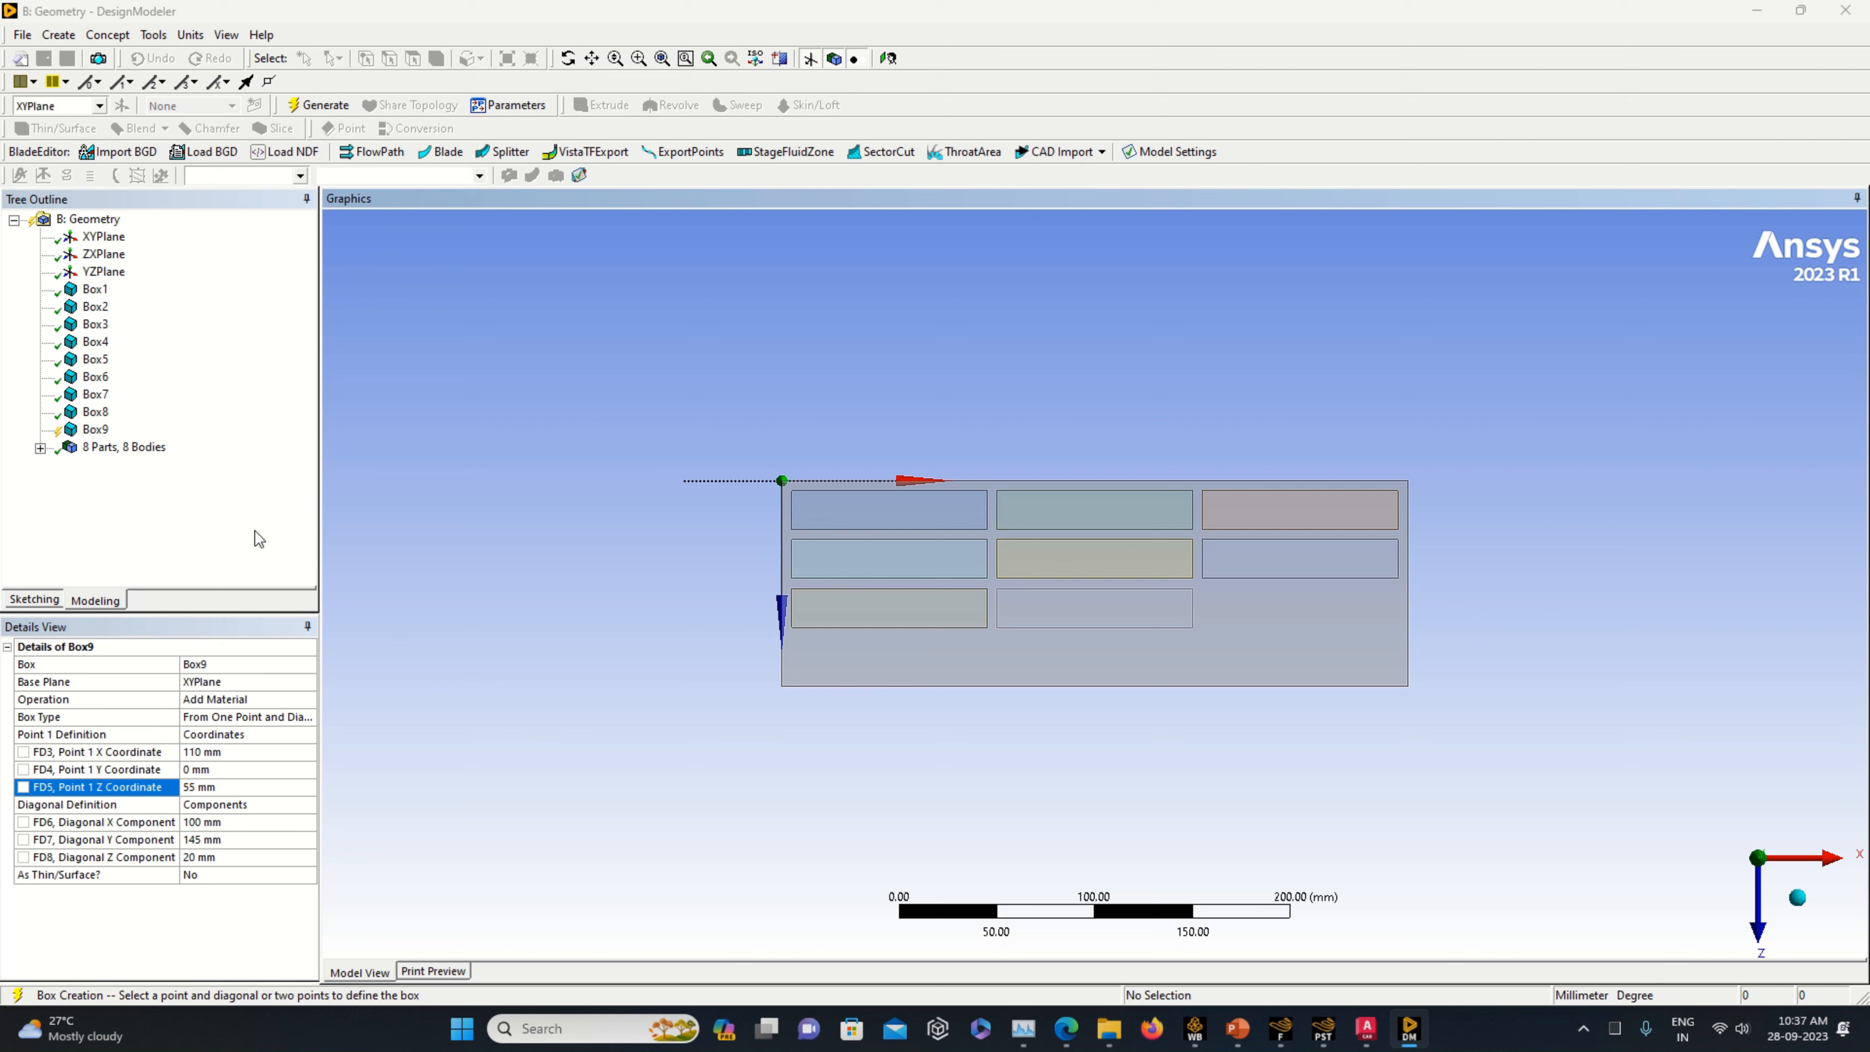
- Set the eighth cell box's operation to Slice Material and generate it
left_click(305, 699)
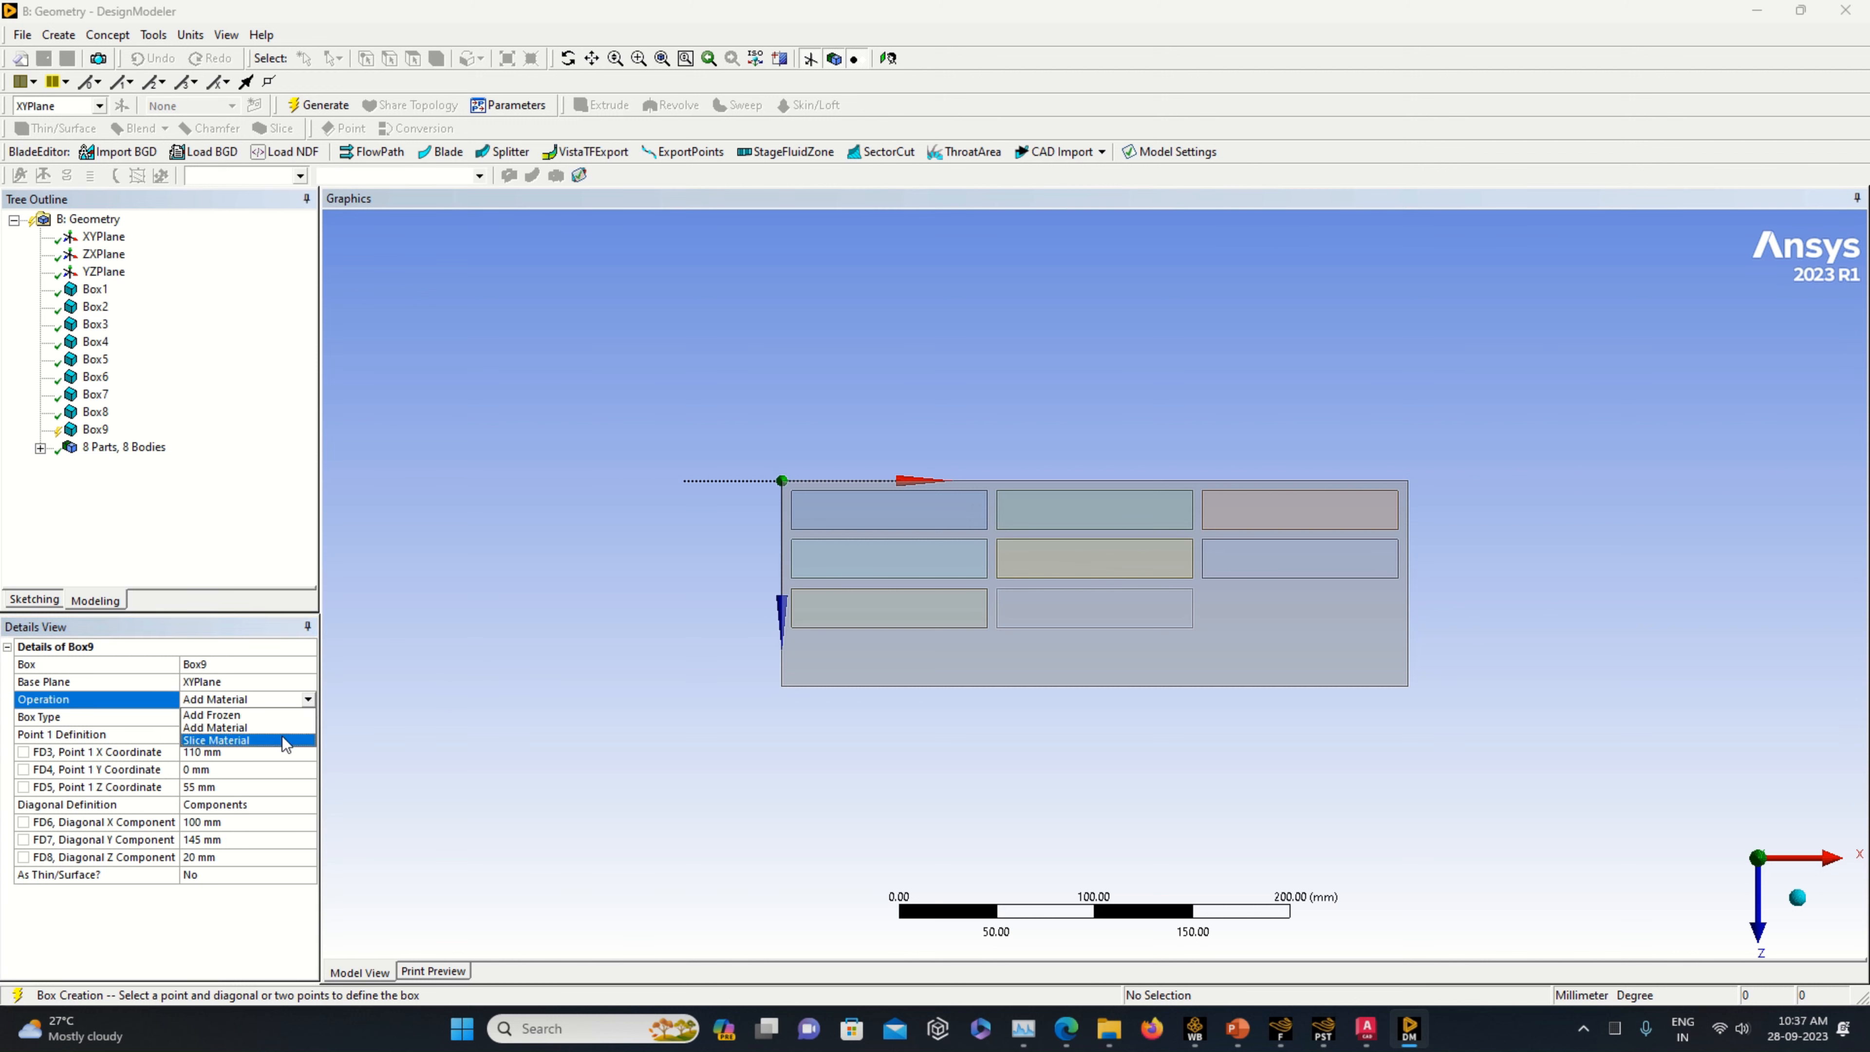
left_click(282, 736)
left_click(337, 105)
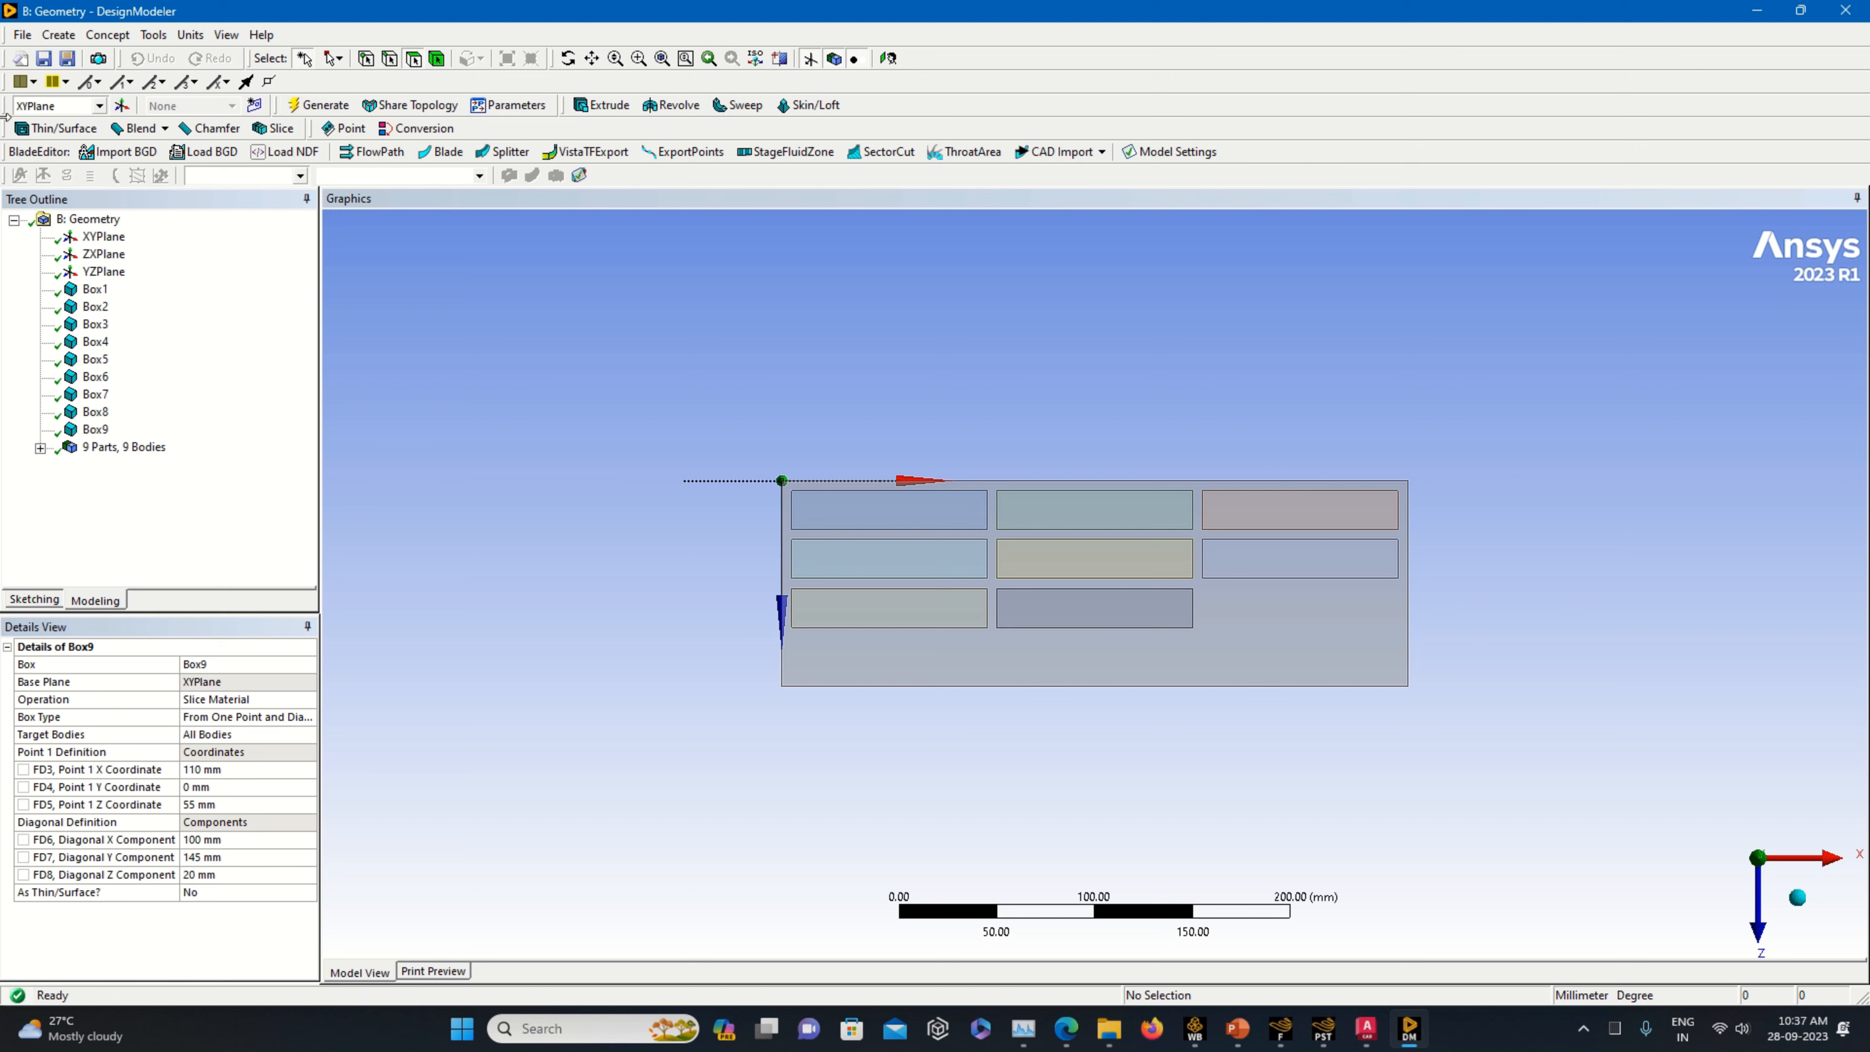
- Add a box primitive for the third row's third cell with diagonal components X 100, Y 145 and Z 20 mm
left_click(60, 35)
mouse_move(174, 432)
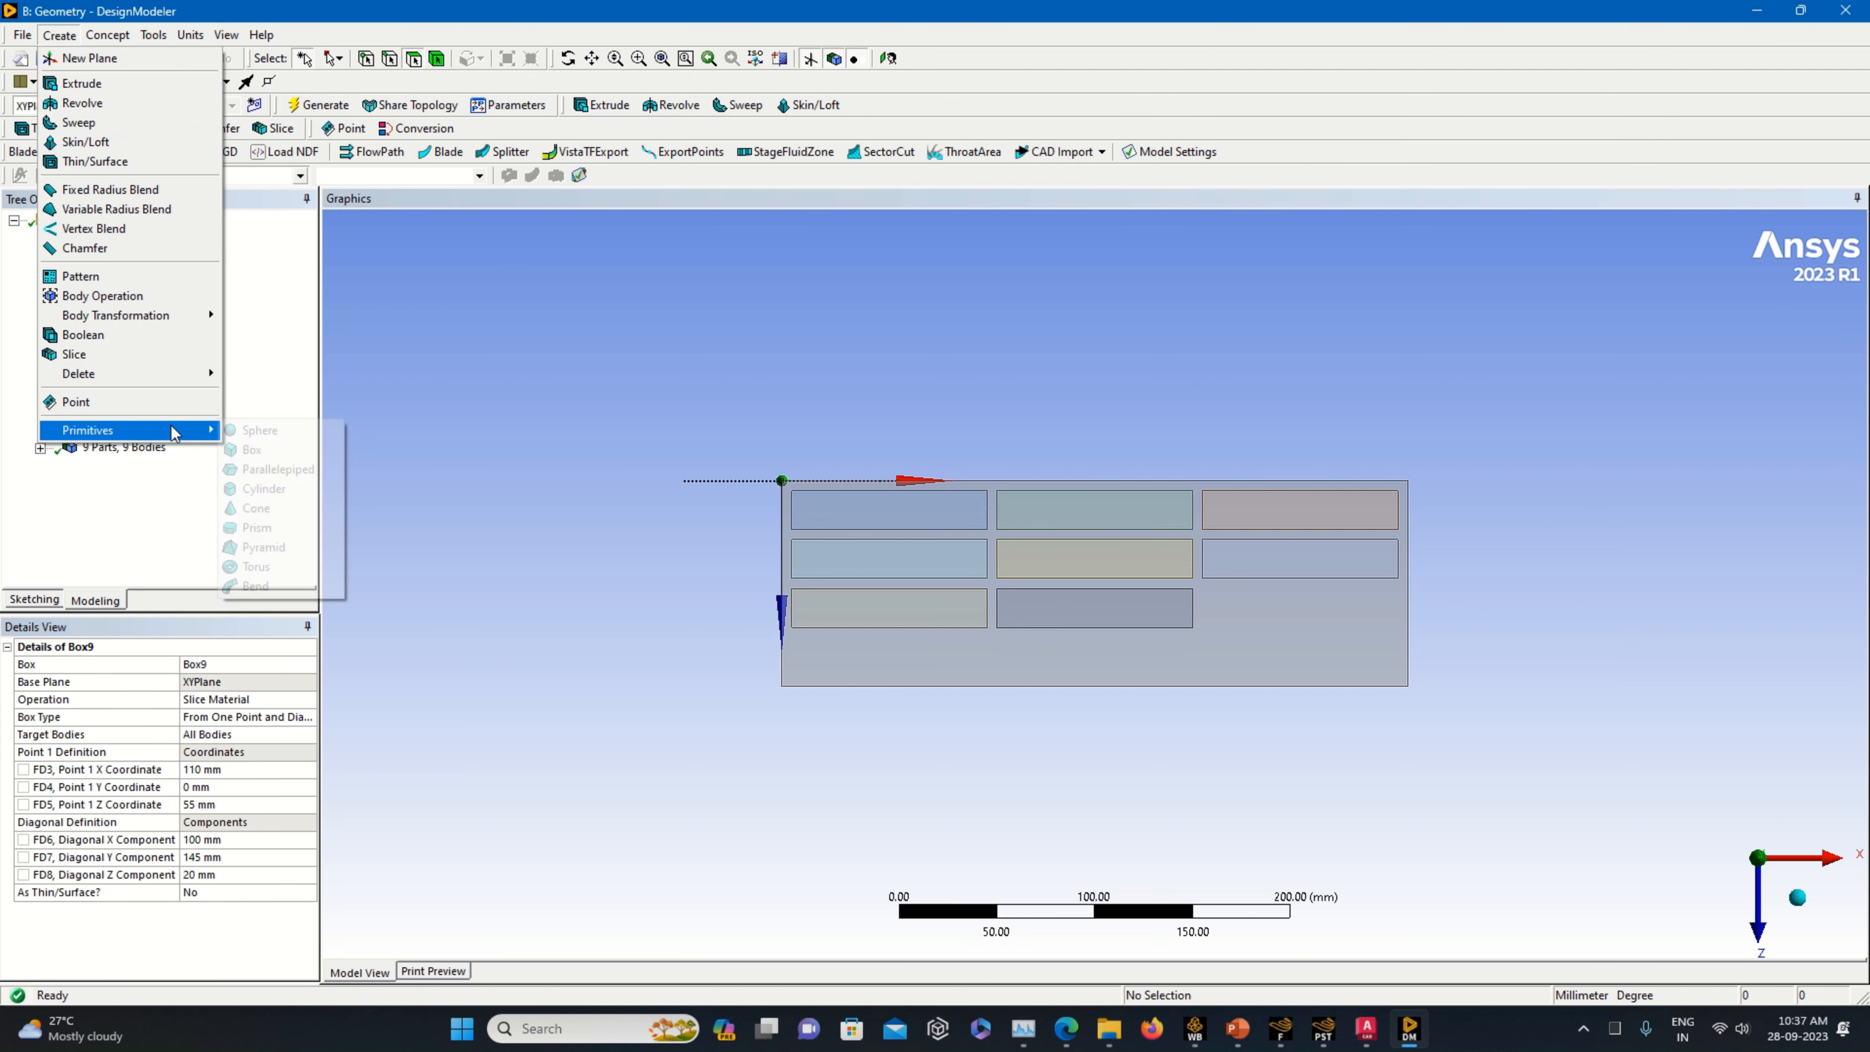
left_click(259, 450)
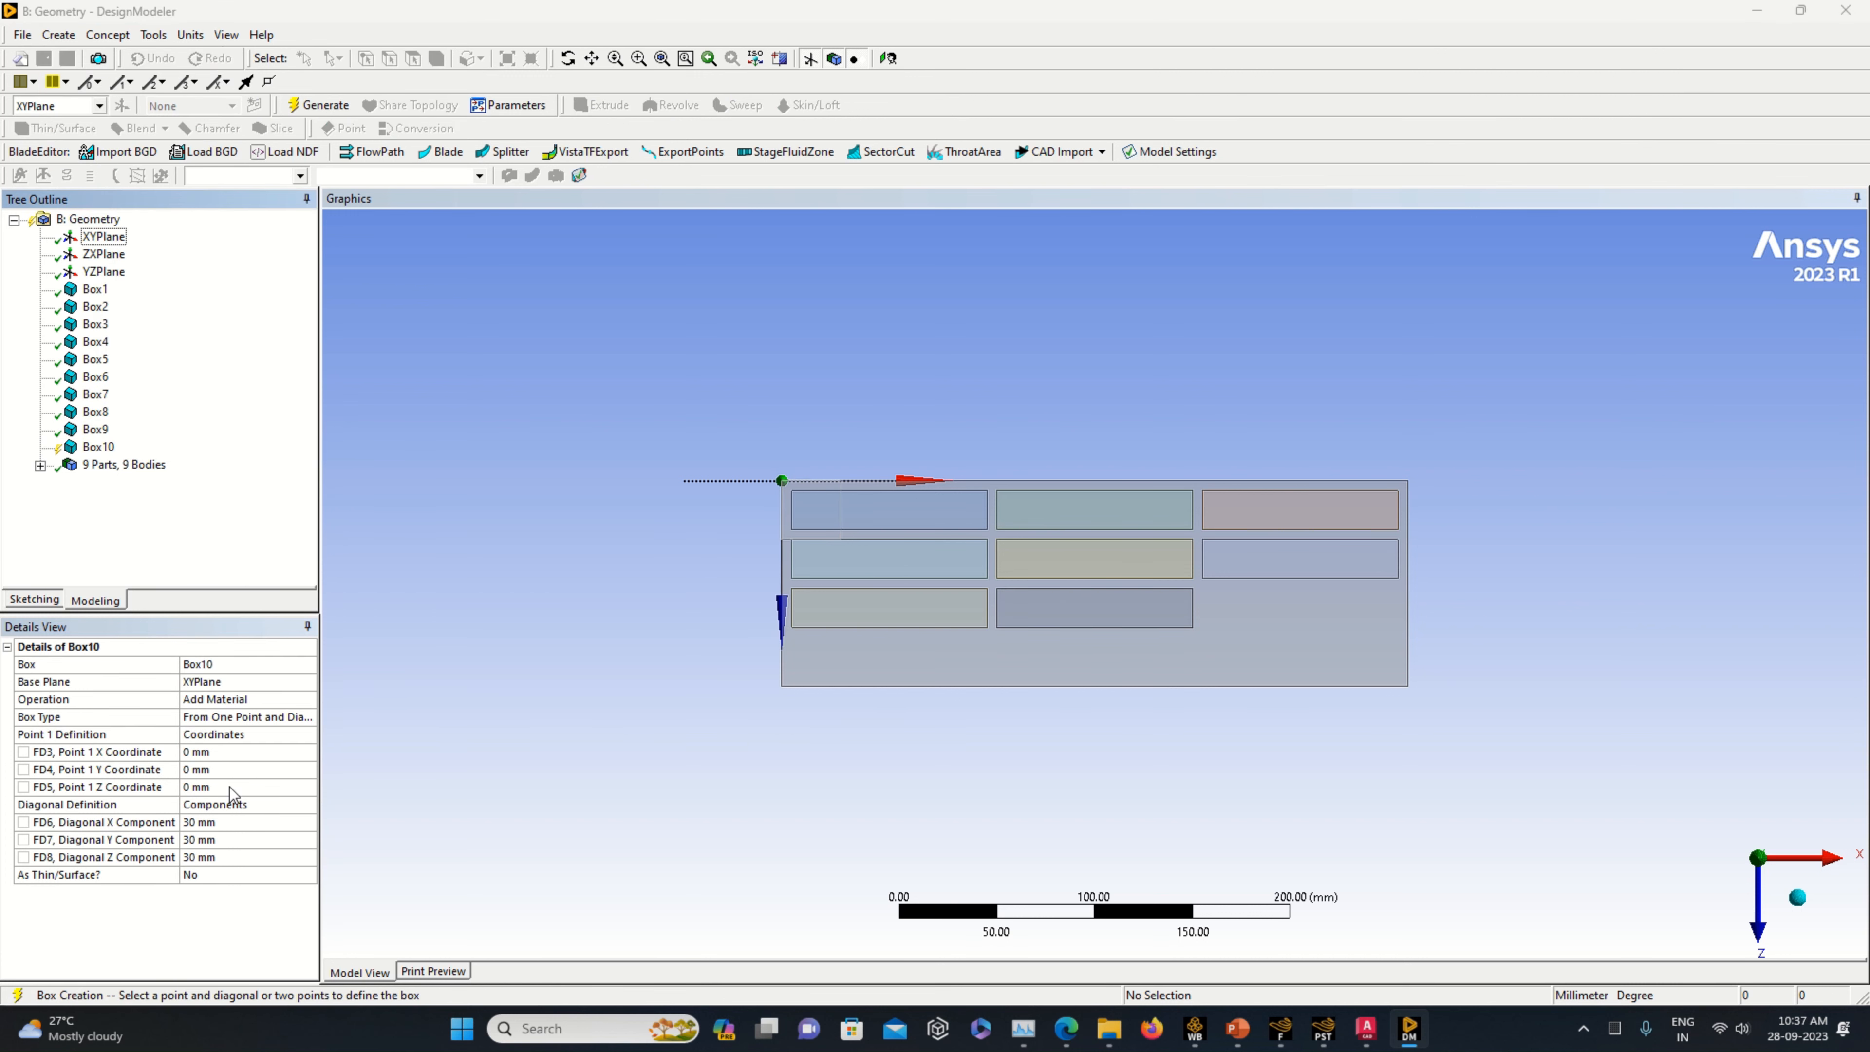
left_click(207, 823)
type("100")
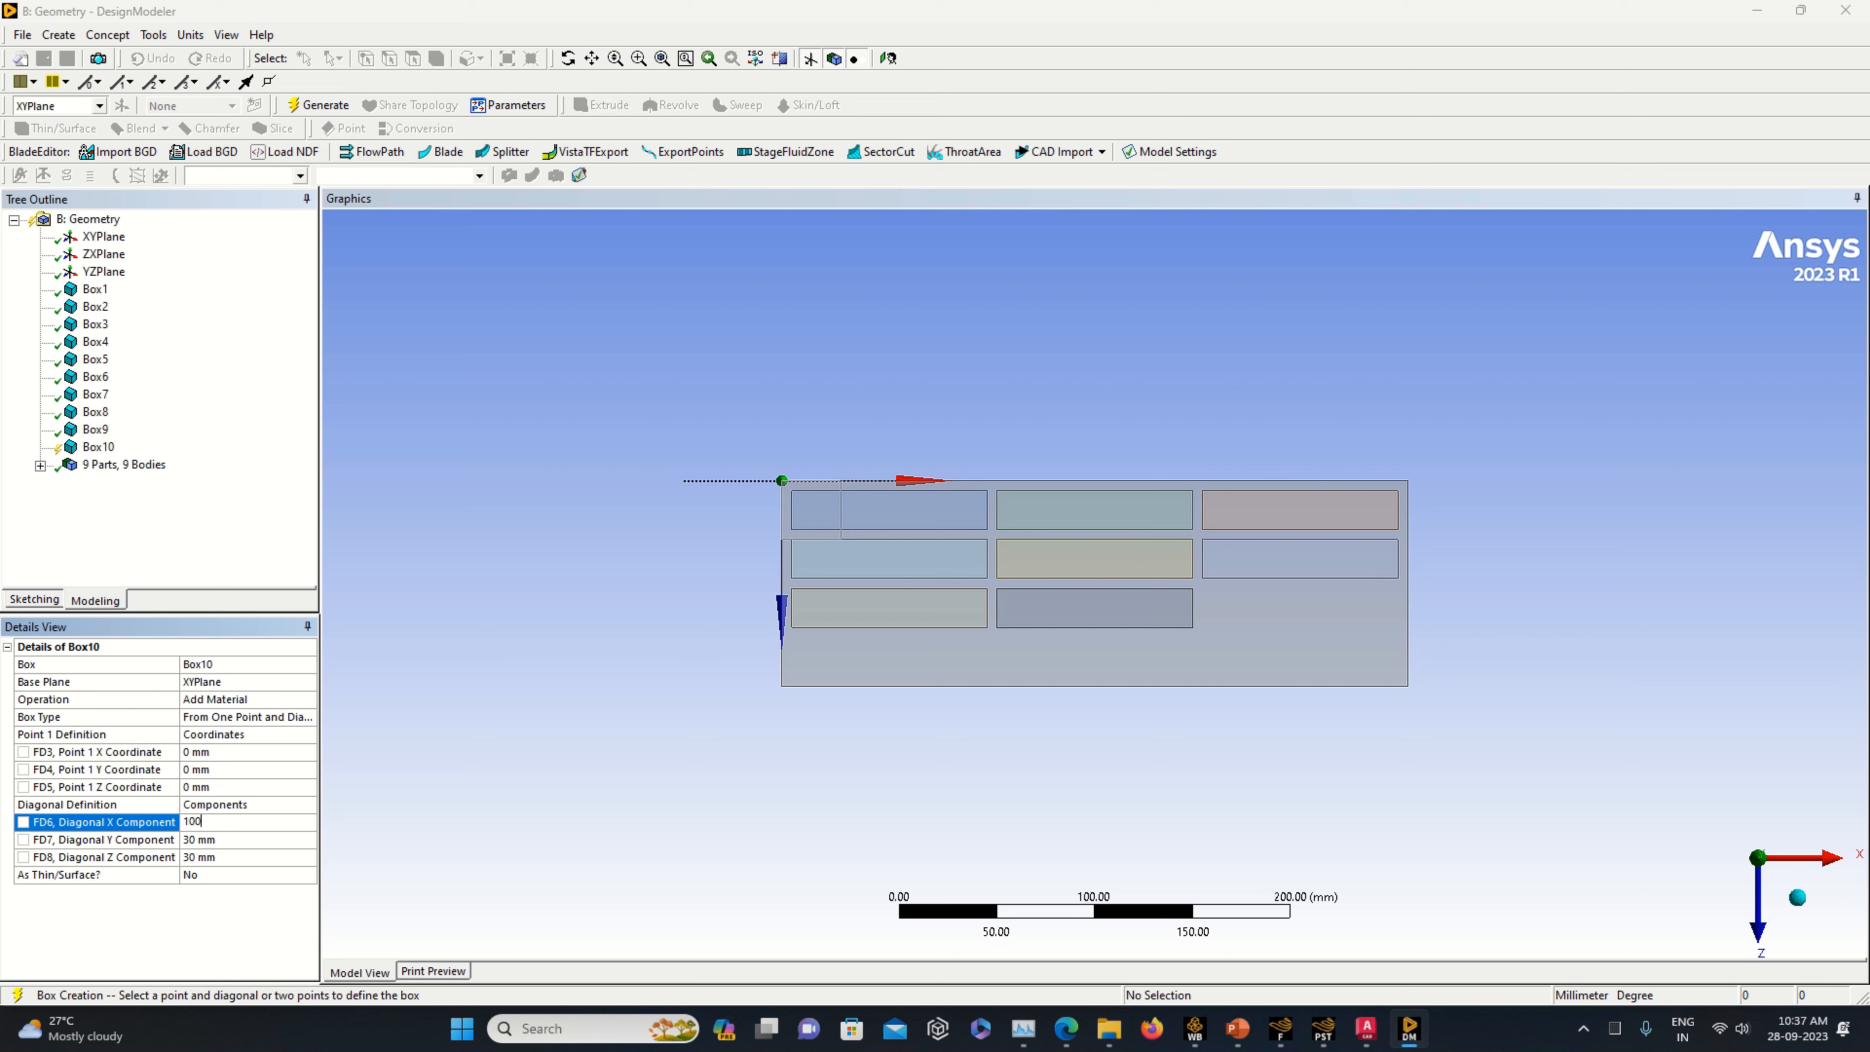
left_click(220, 844)
type("145")
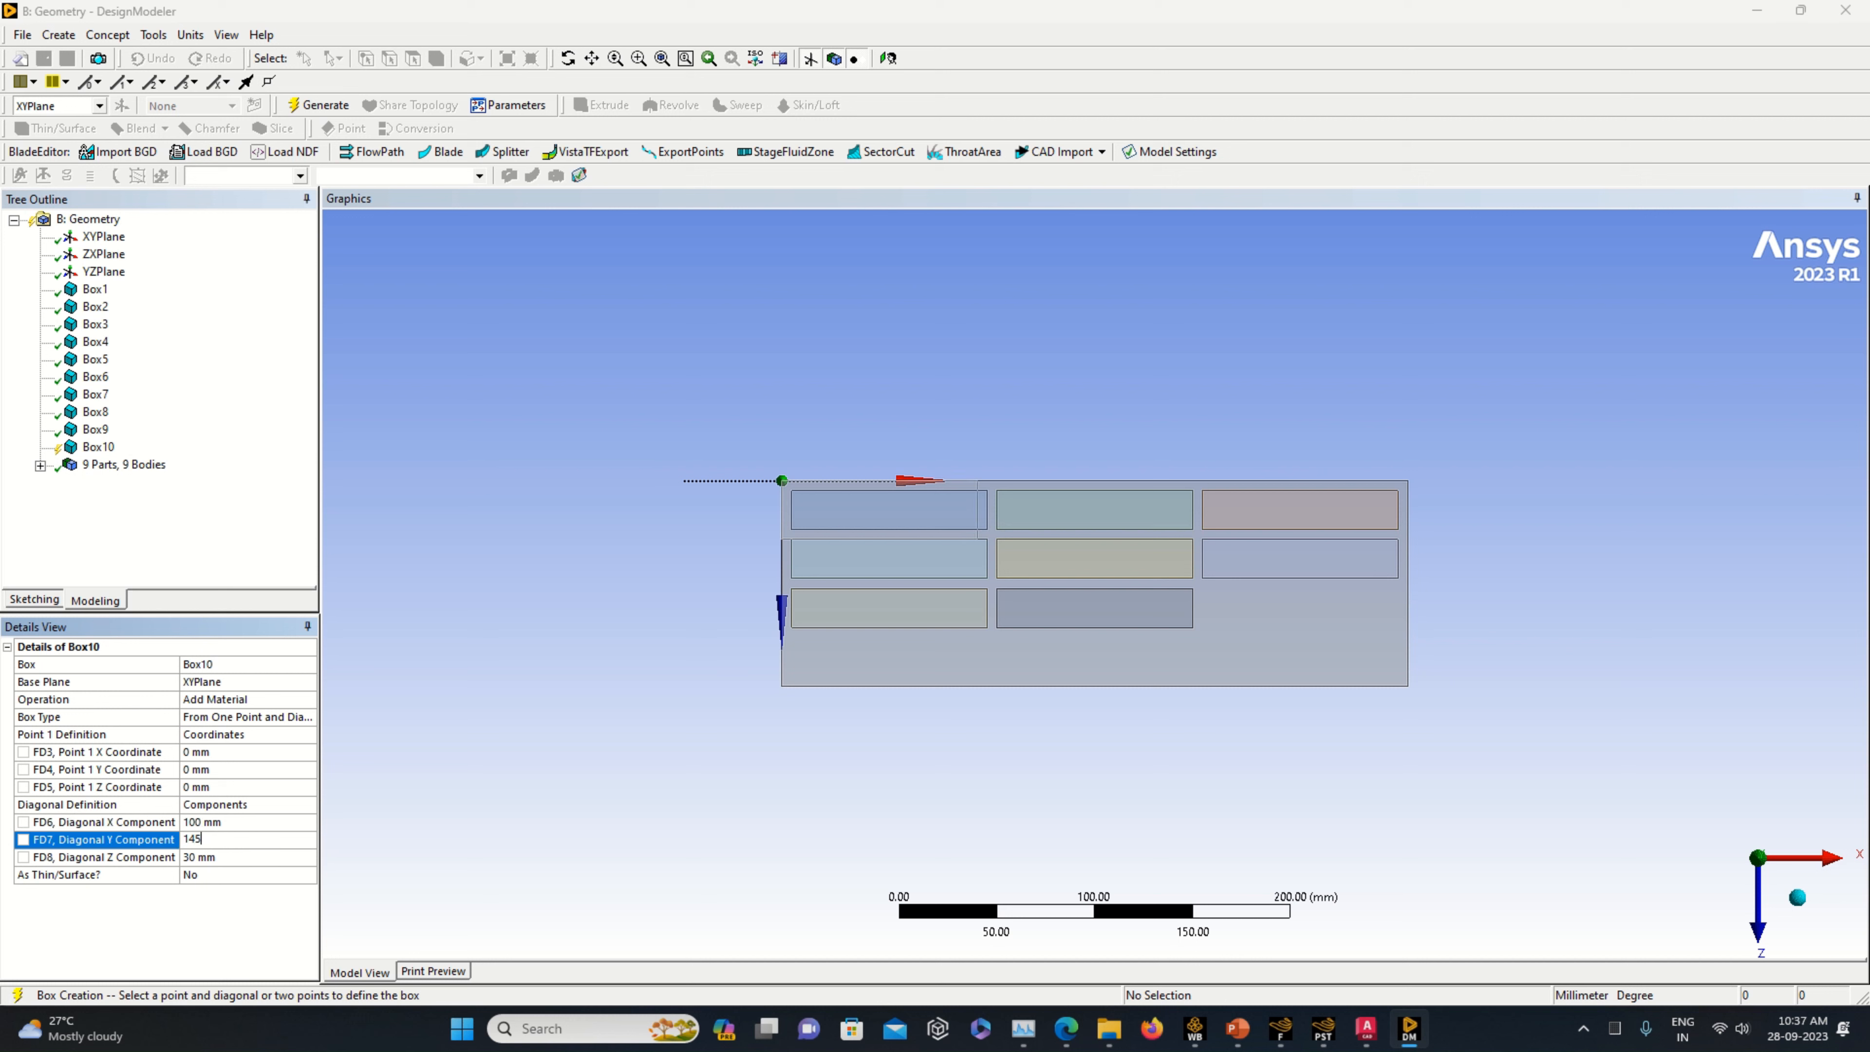
left_click(238, 876)
left_click(238, 861)
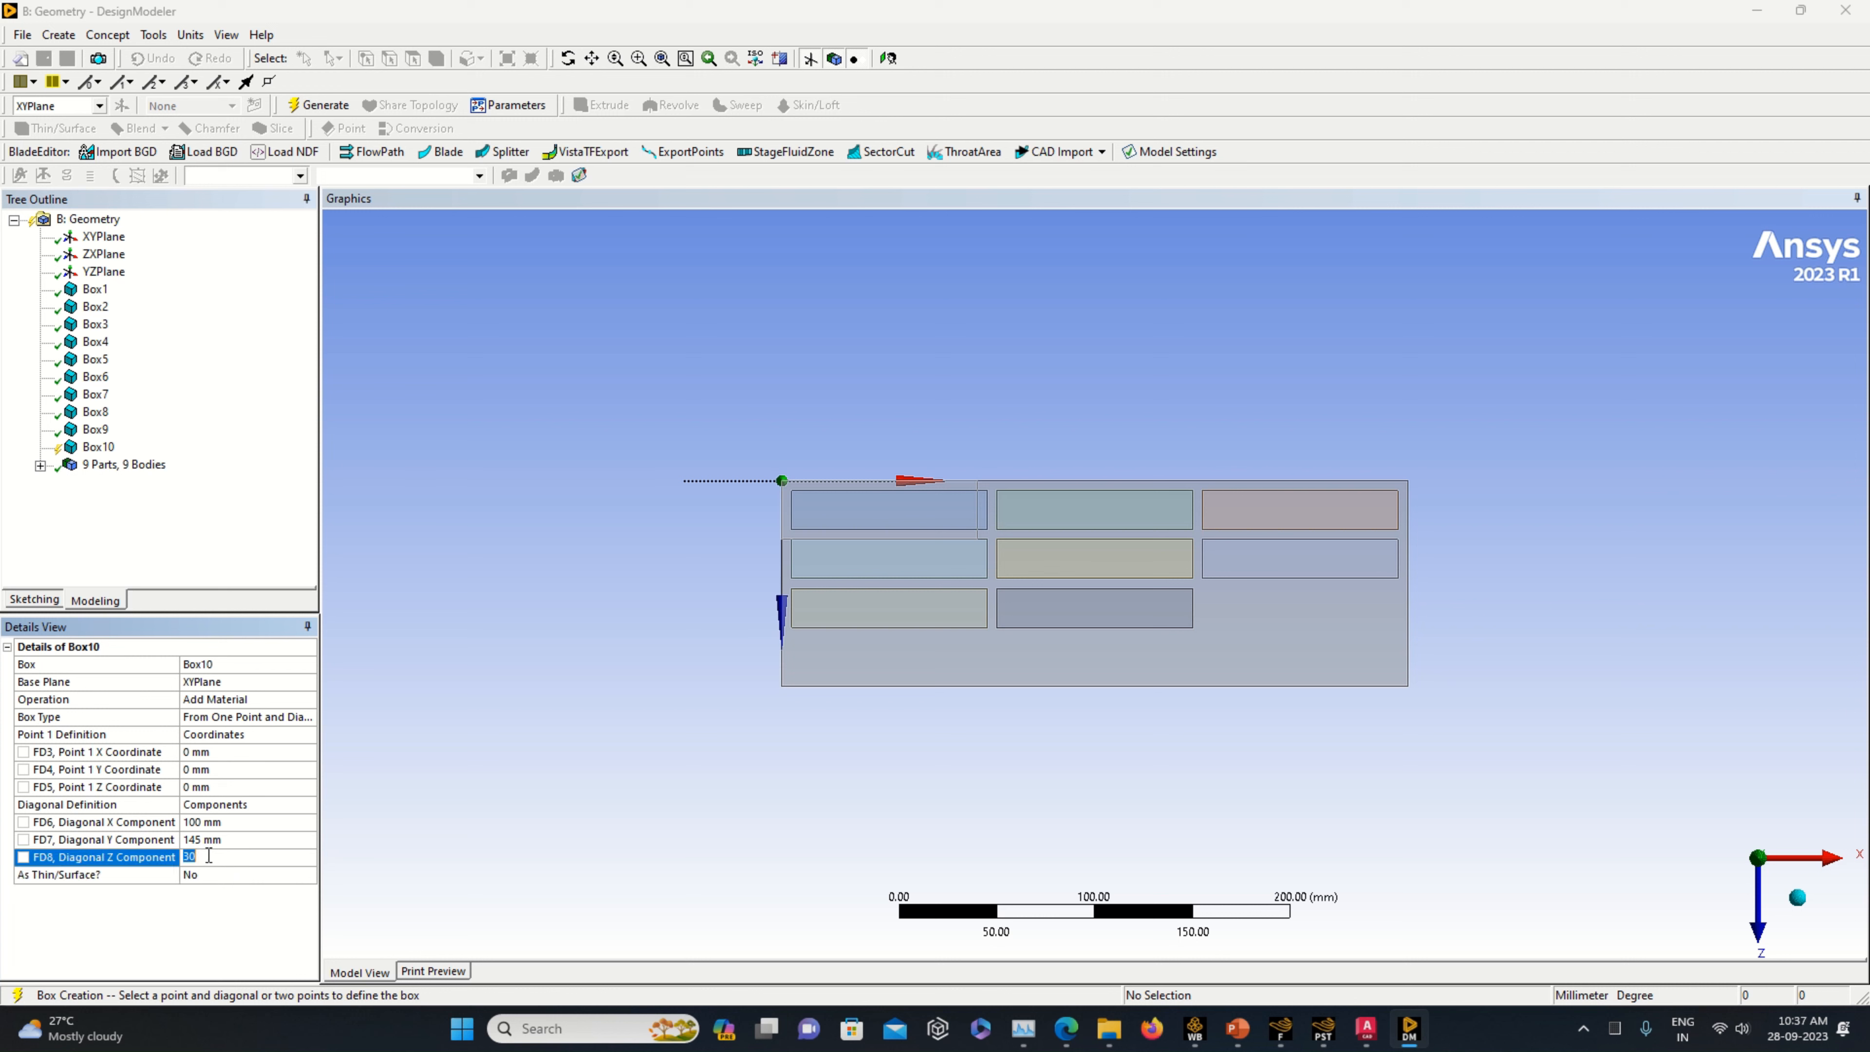
type("20")
left_click(450, 798)
- Position the ninth cell box with Point 1 X coordinate 215 mm and Z coordinate 55 mm
left_click(243, 752)
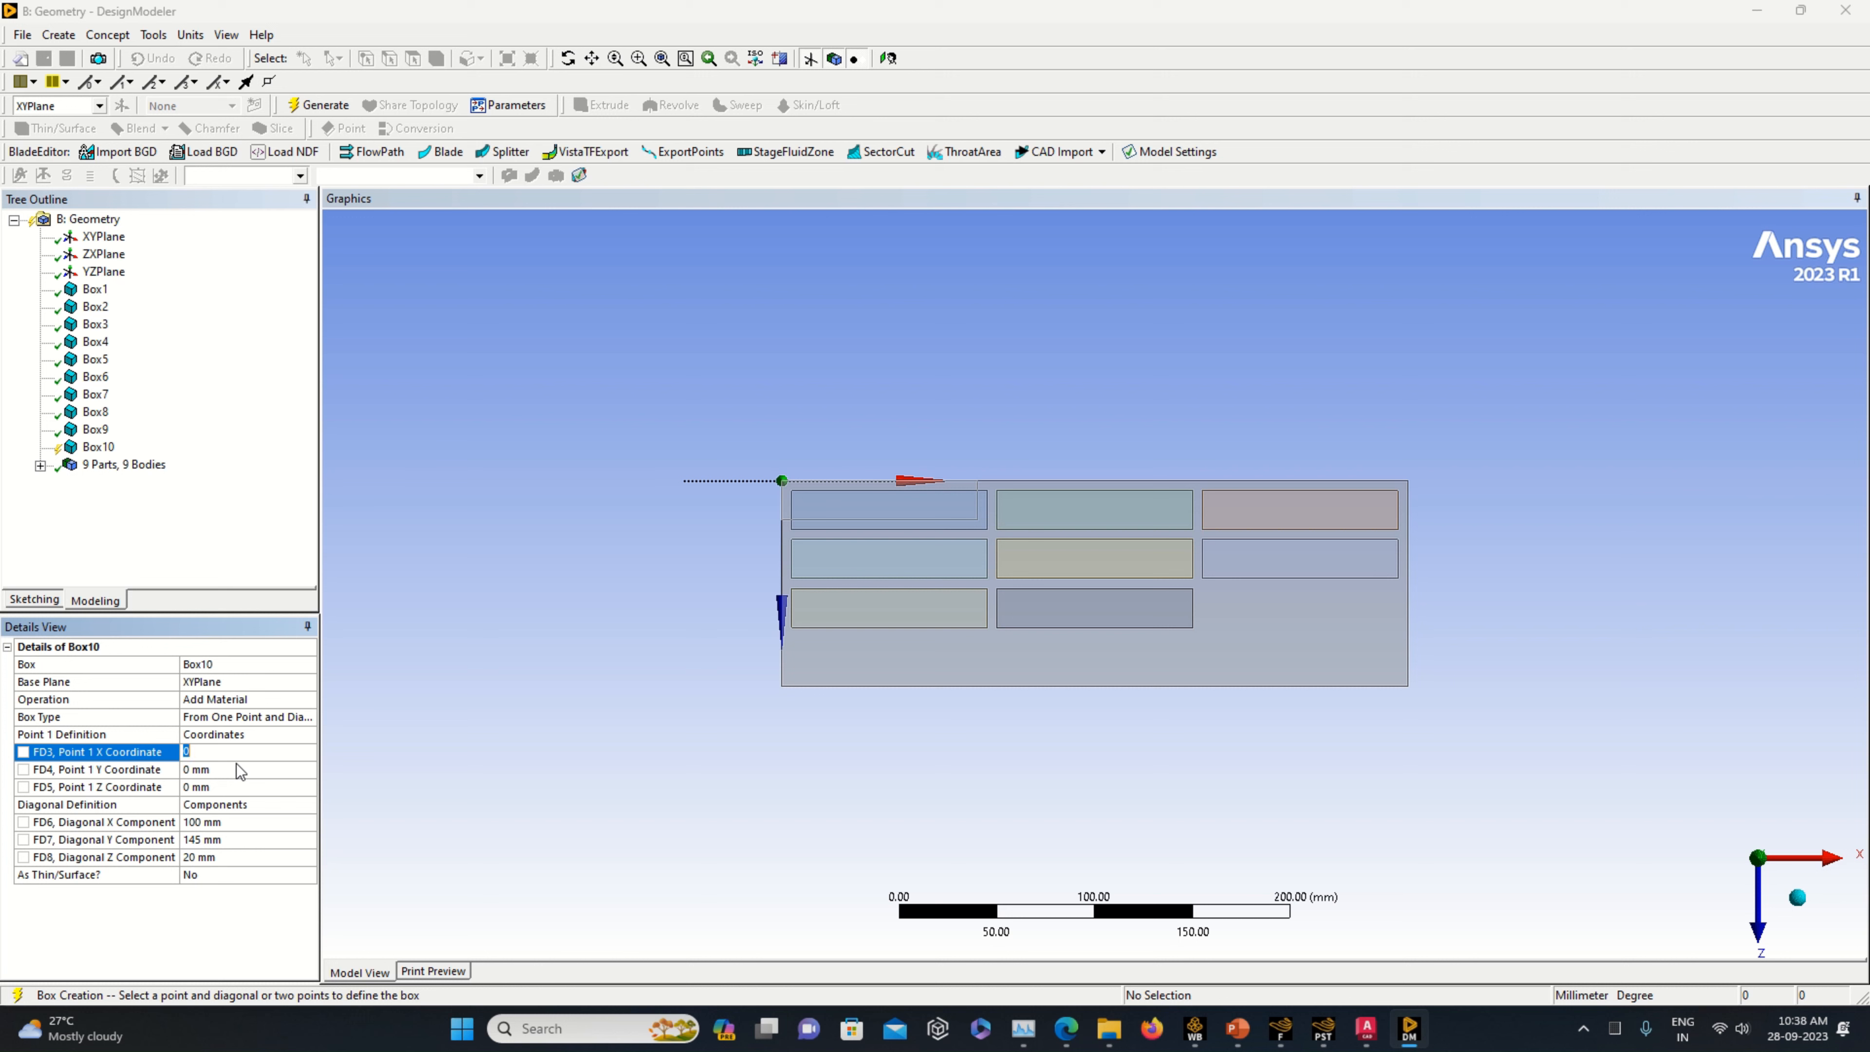
type("215")
left_click(761, 685)
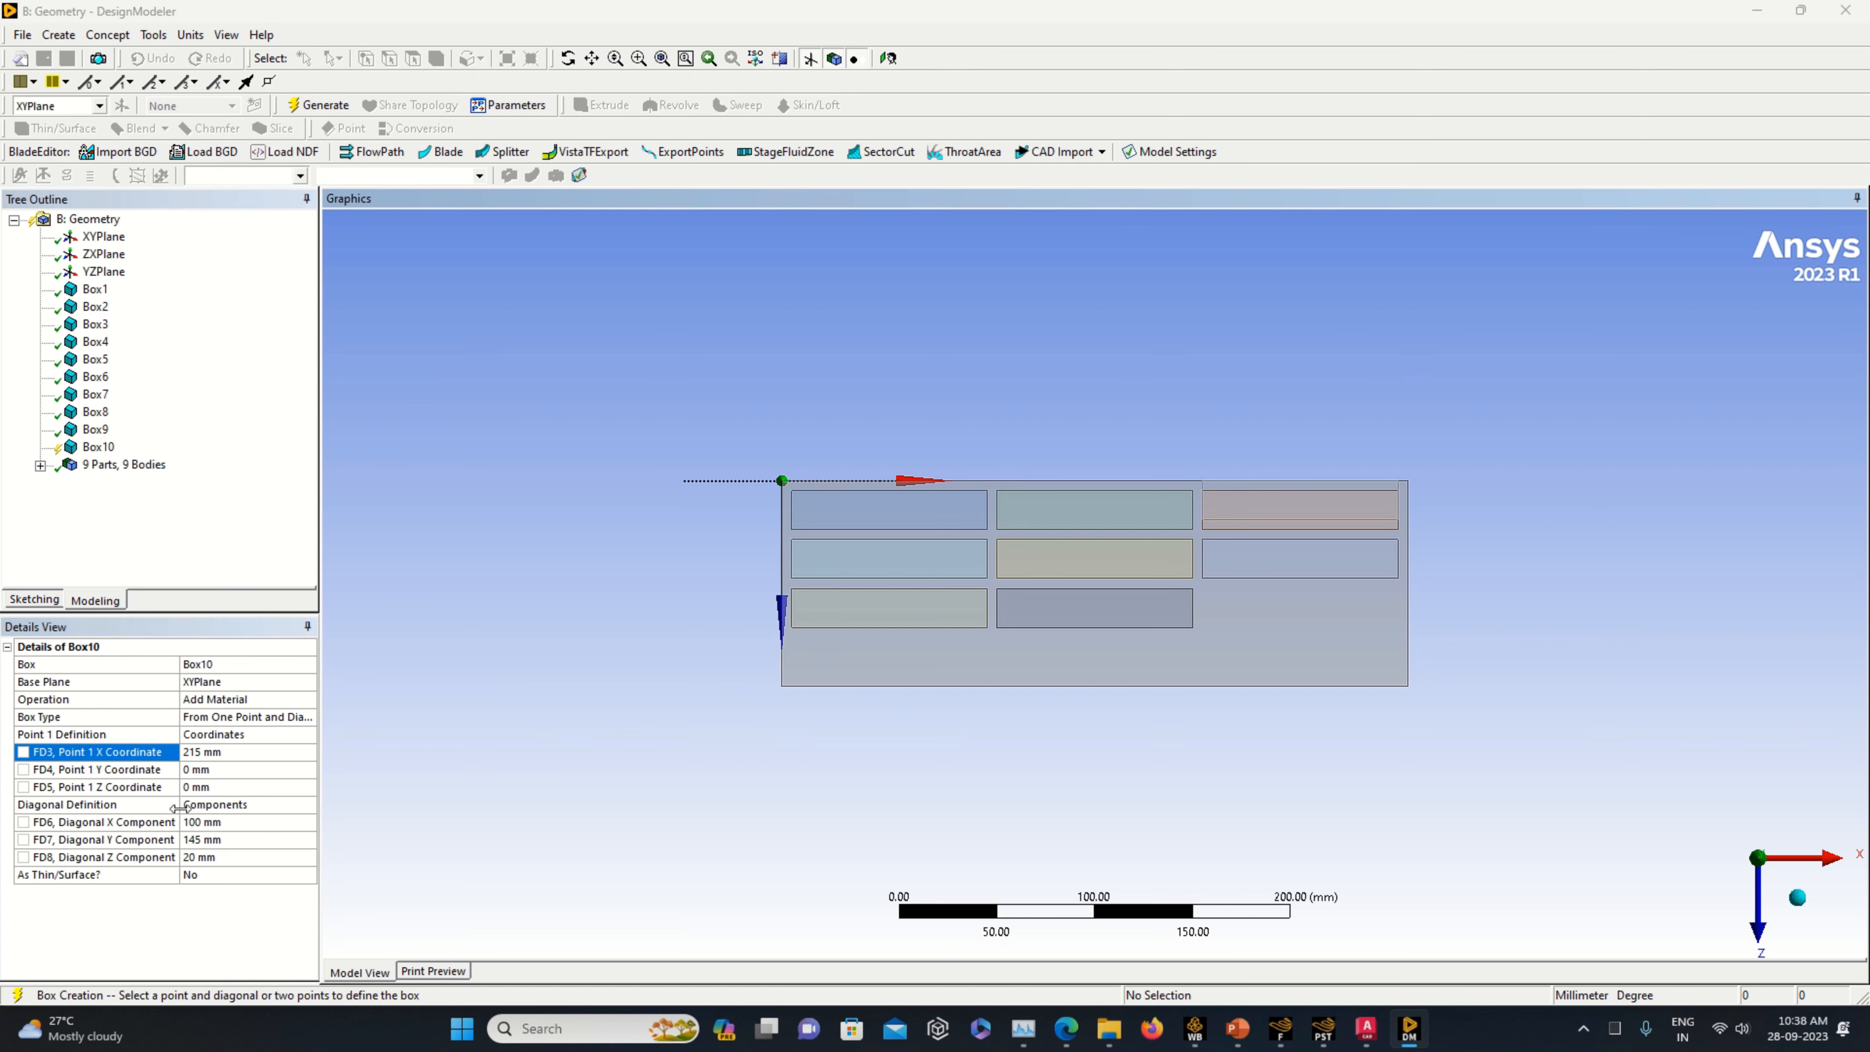
left_click(207, 785)
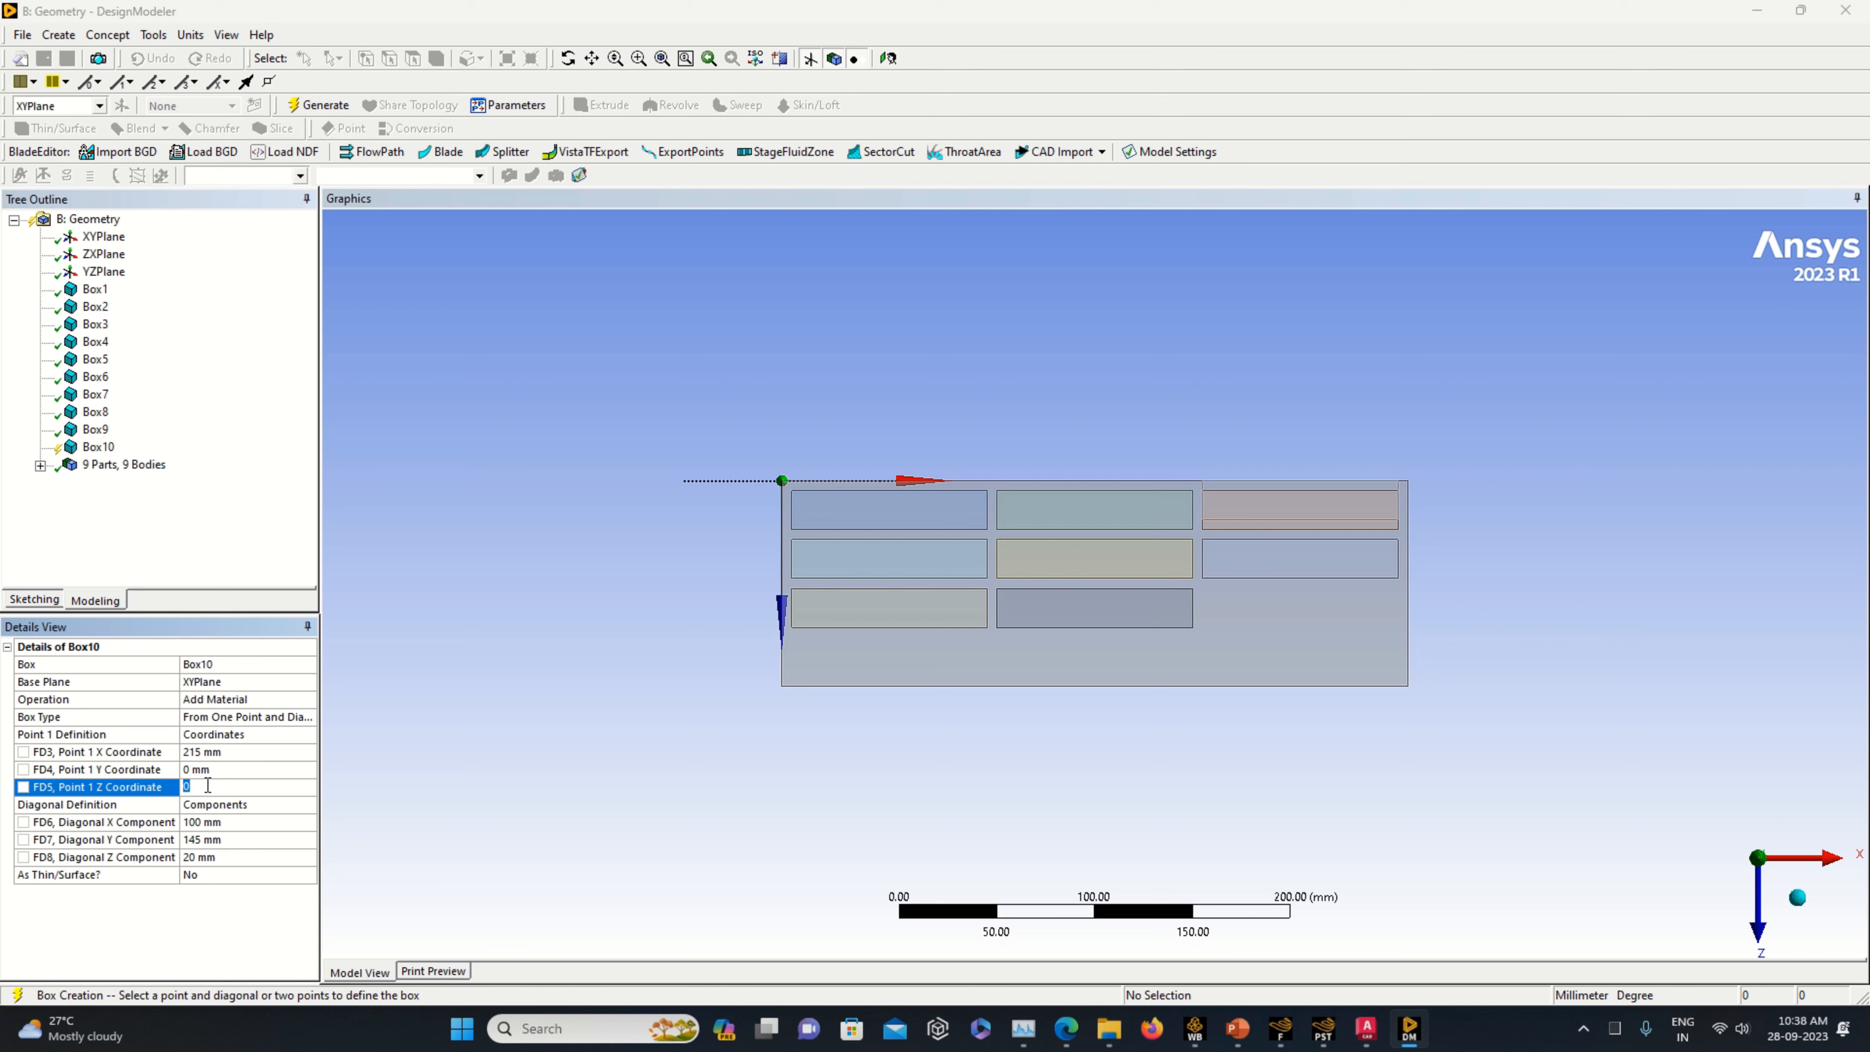
type("55")
left_click(431, 757)
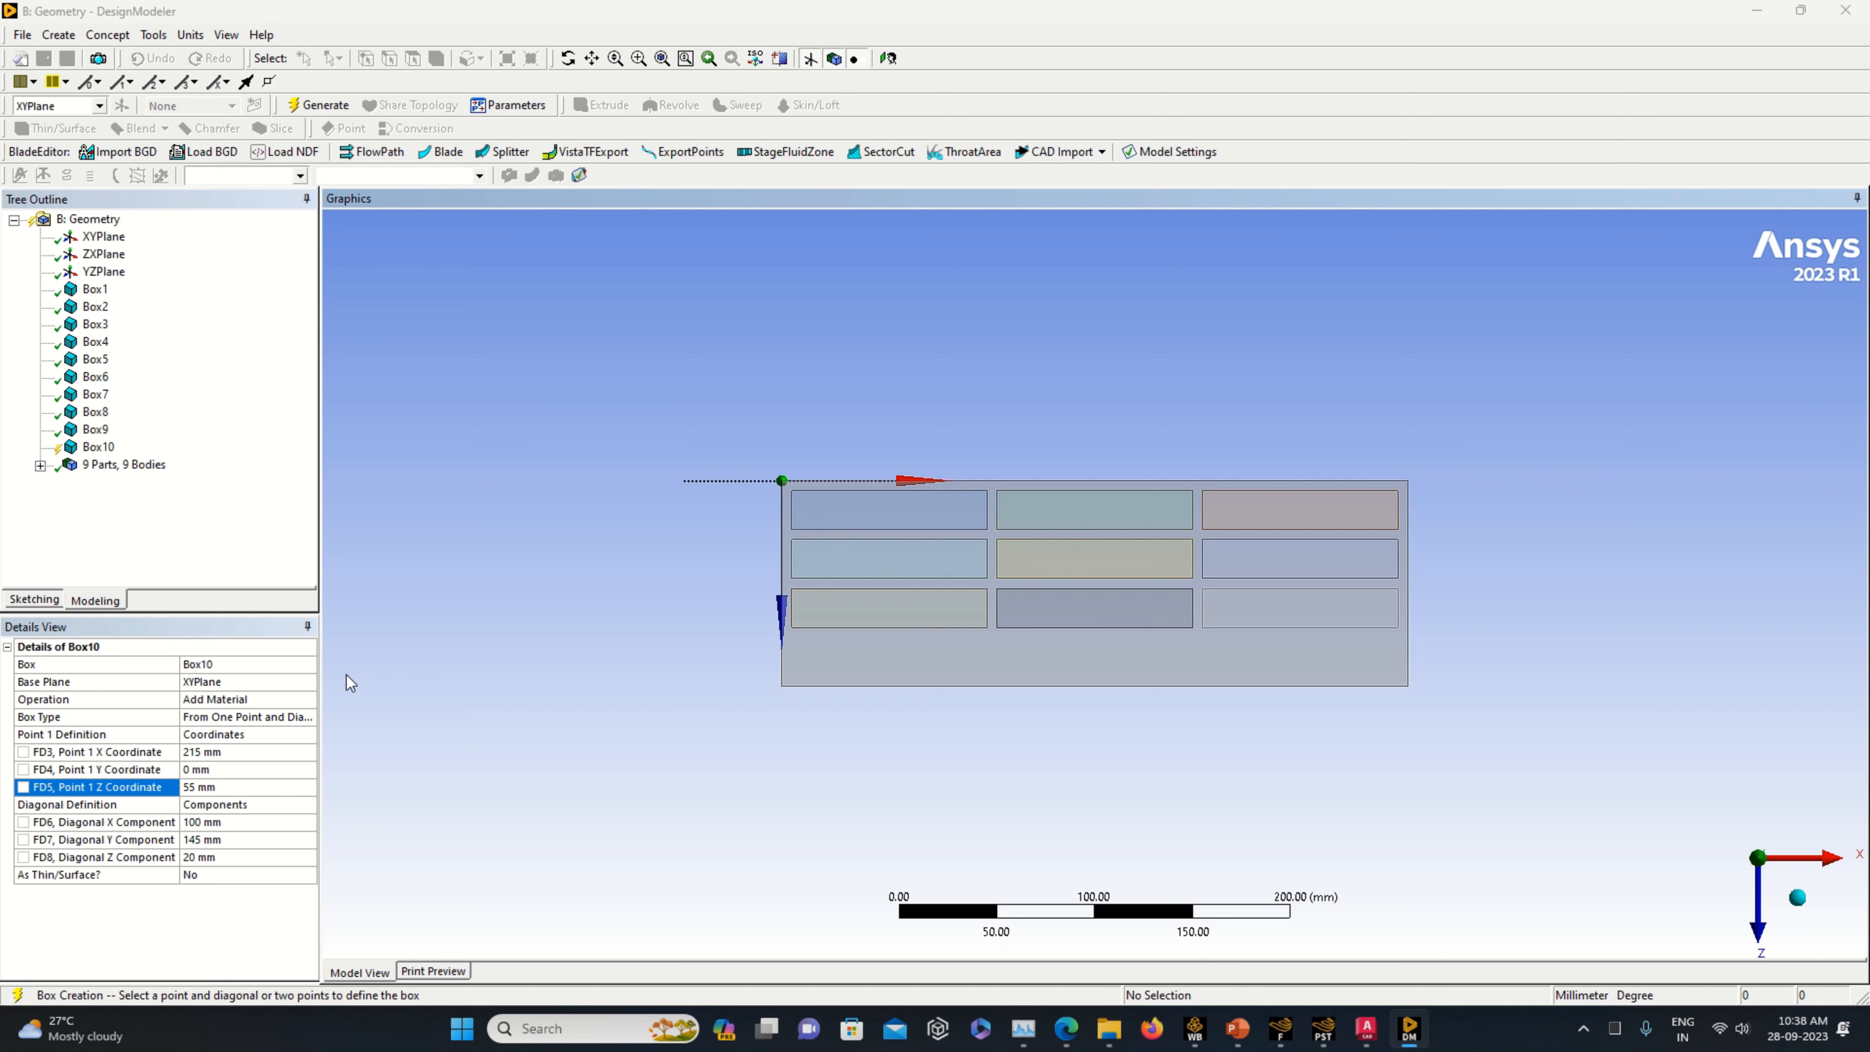
- Set the ninth cell box's operation to Slice Material and generate it
left_click(310, 702)
left_click(307, 699)
left_click(282, 740)
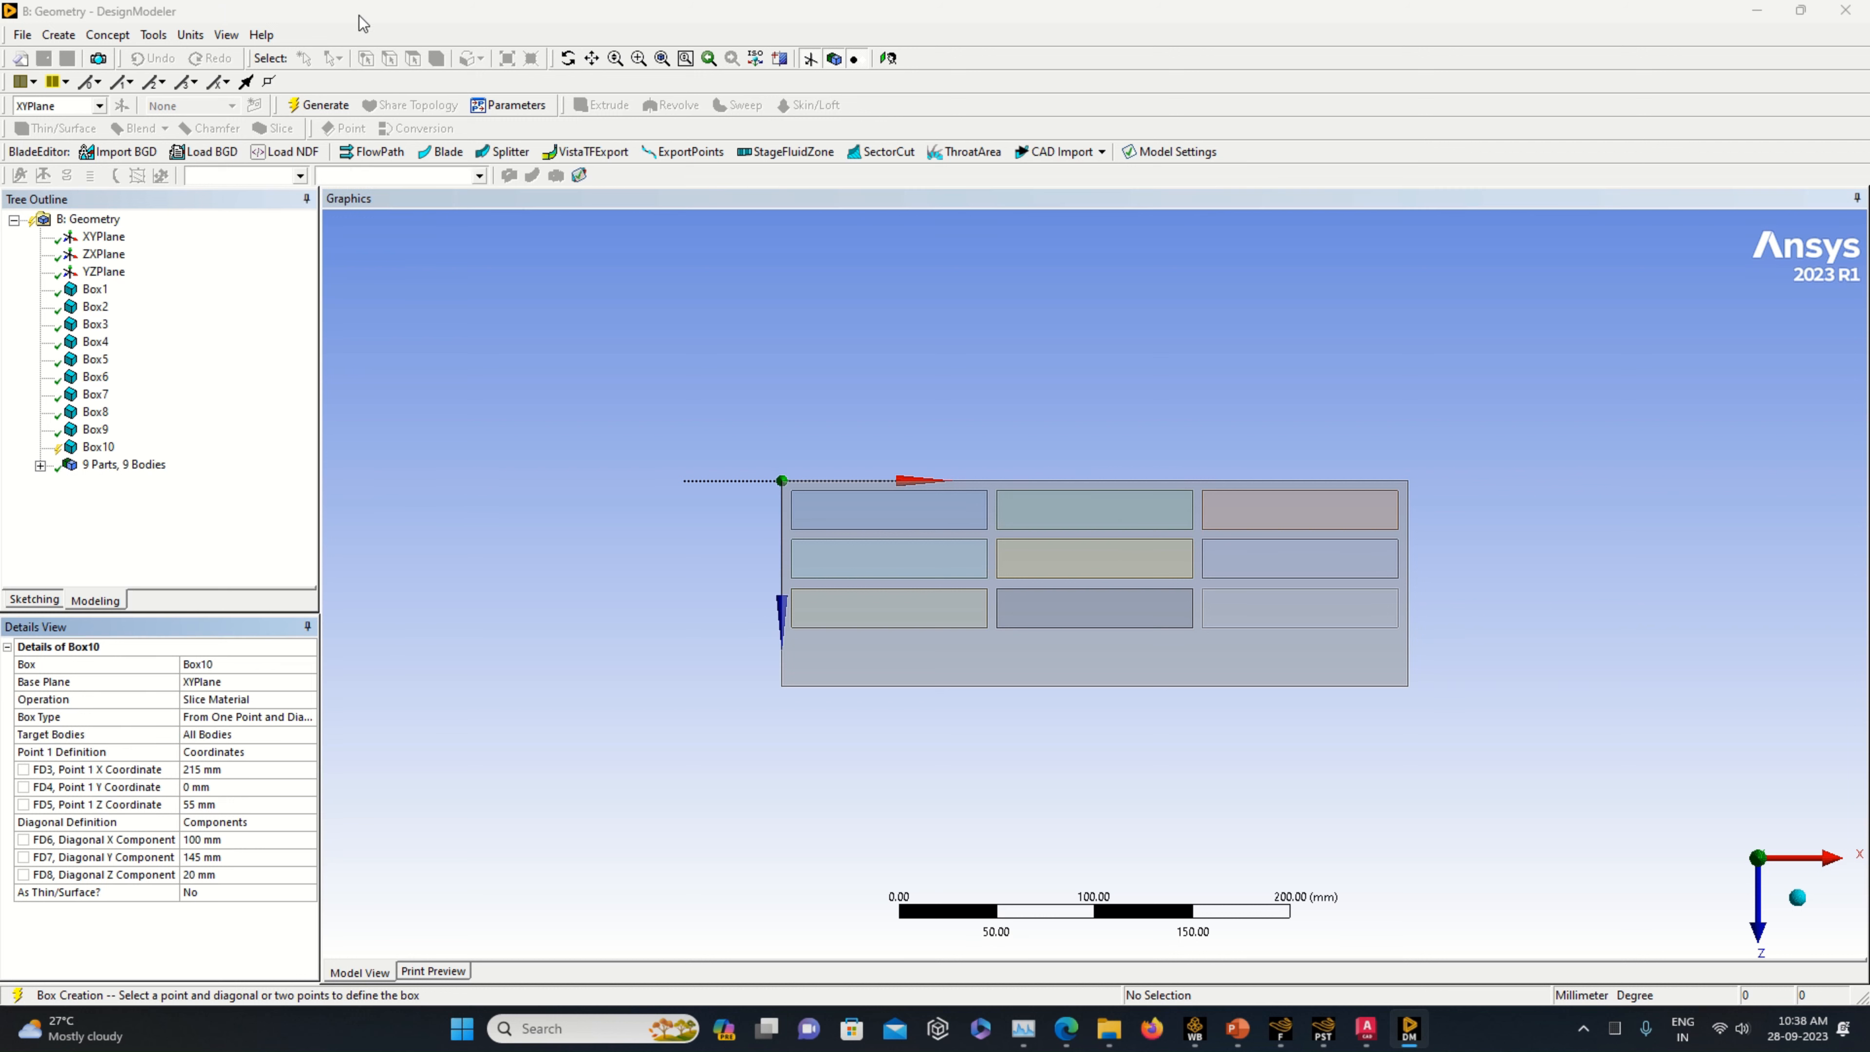
left_click(335, 105)
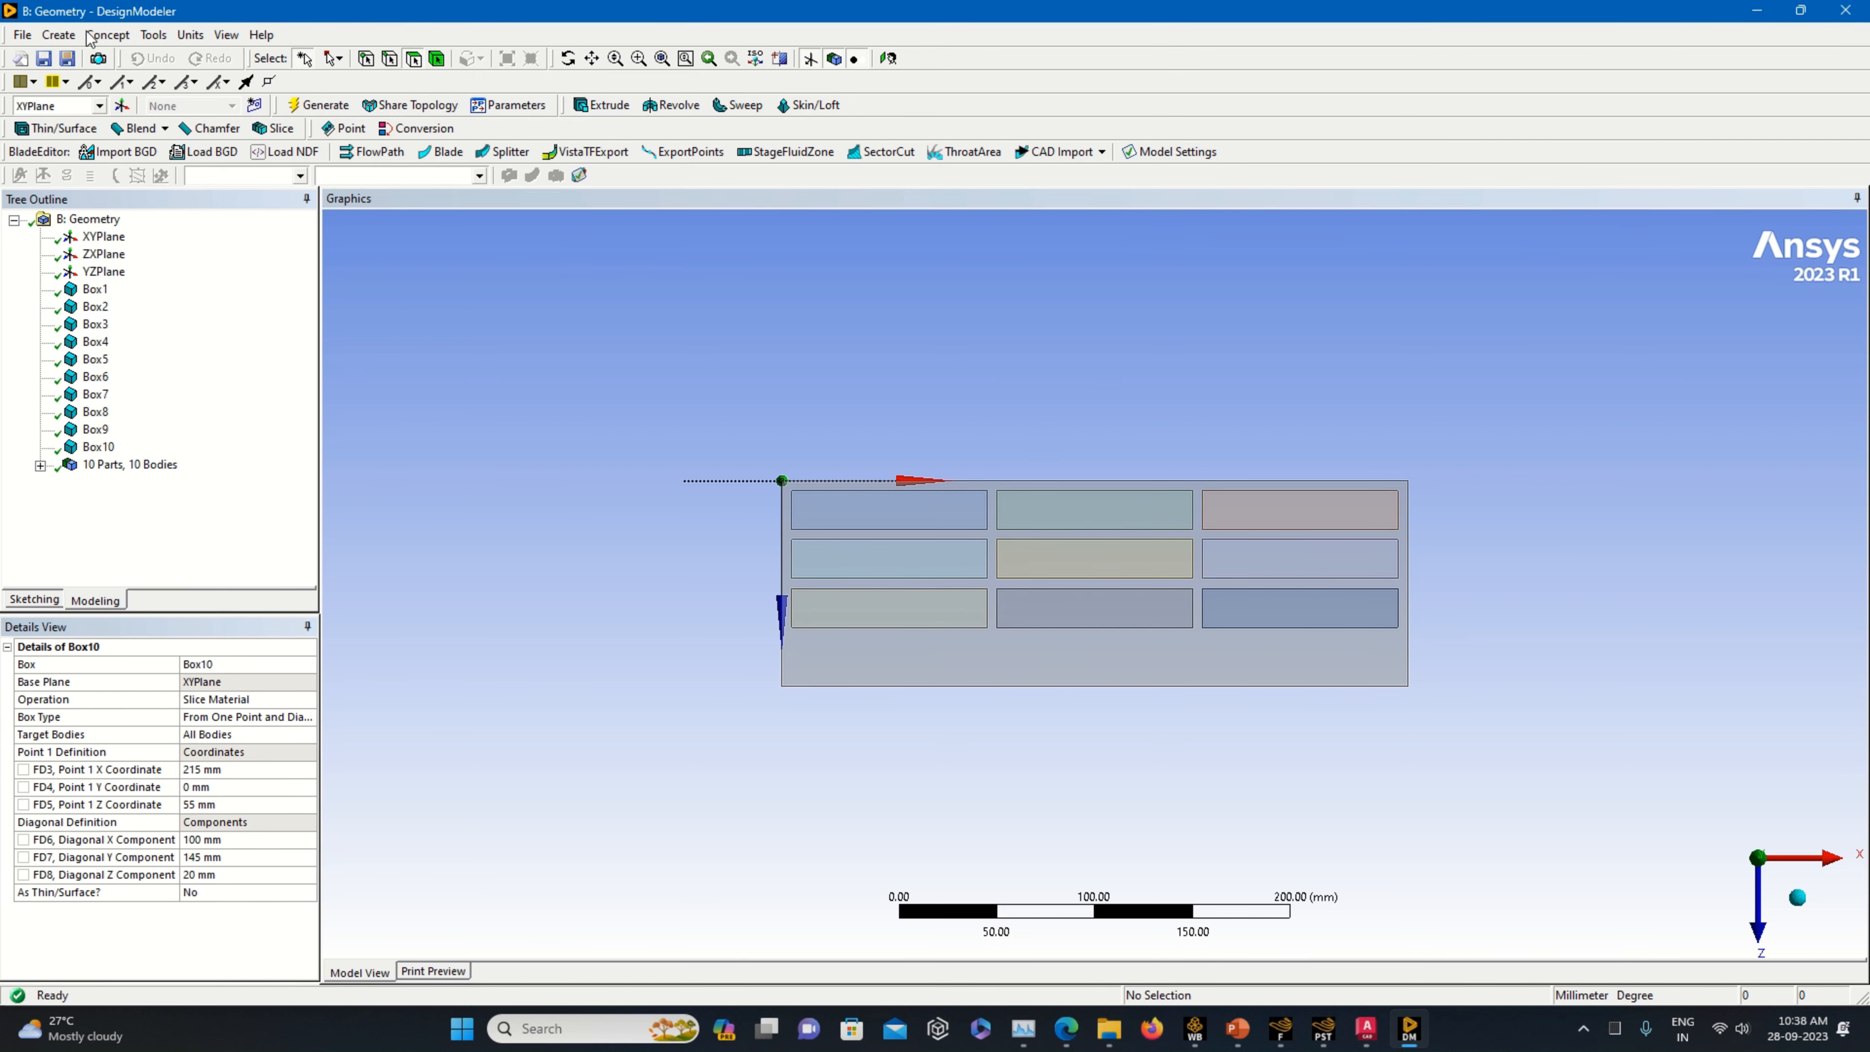
- Add a box primitive for the fourth row's first cell with diagonal components X 100, Y 145 and Z 20 mm
left_click(58, 35)
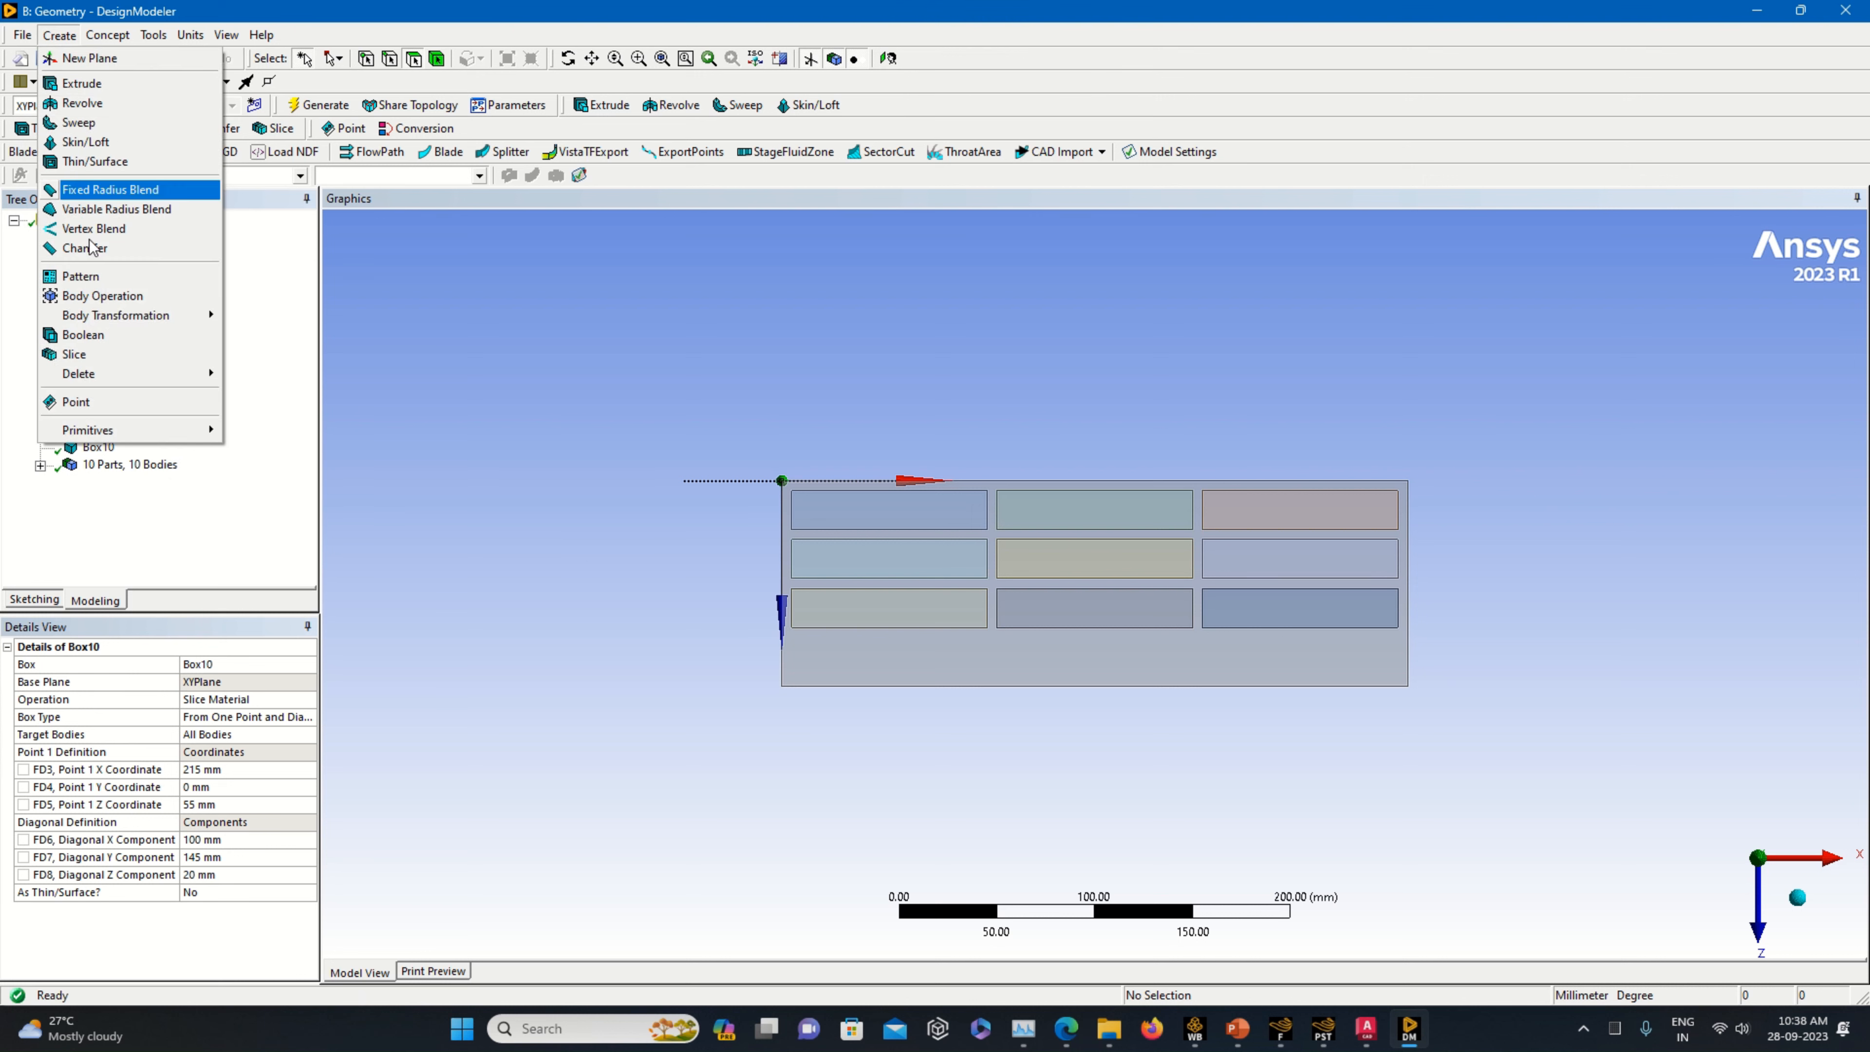
mouse_move(158, 434)
left_click(273, 449)
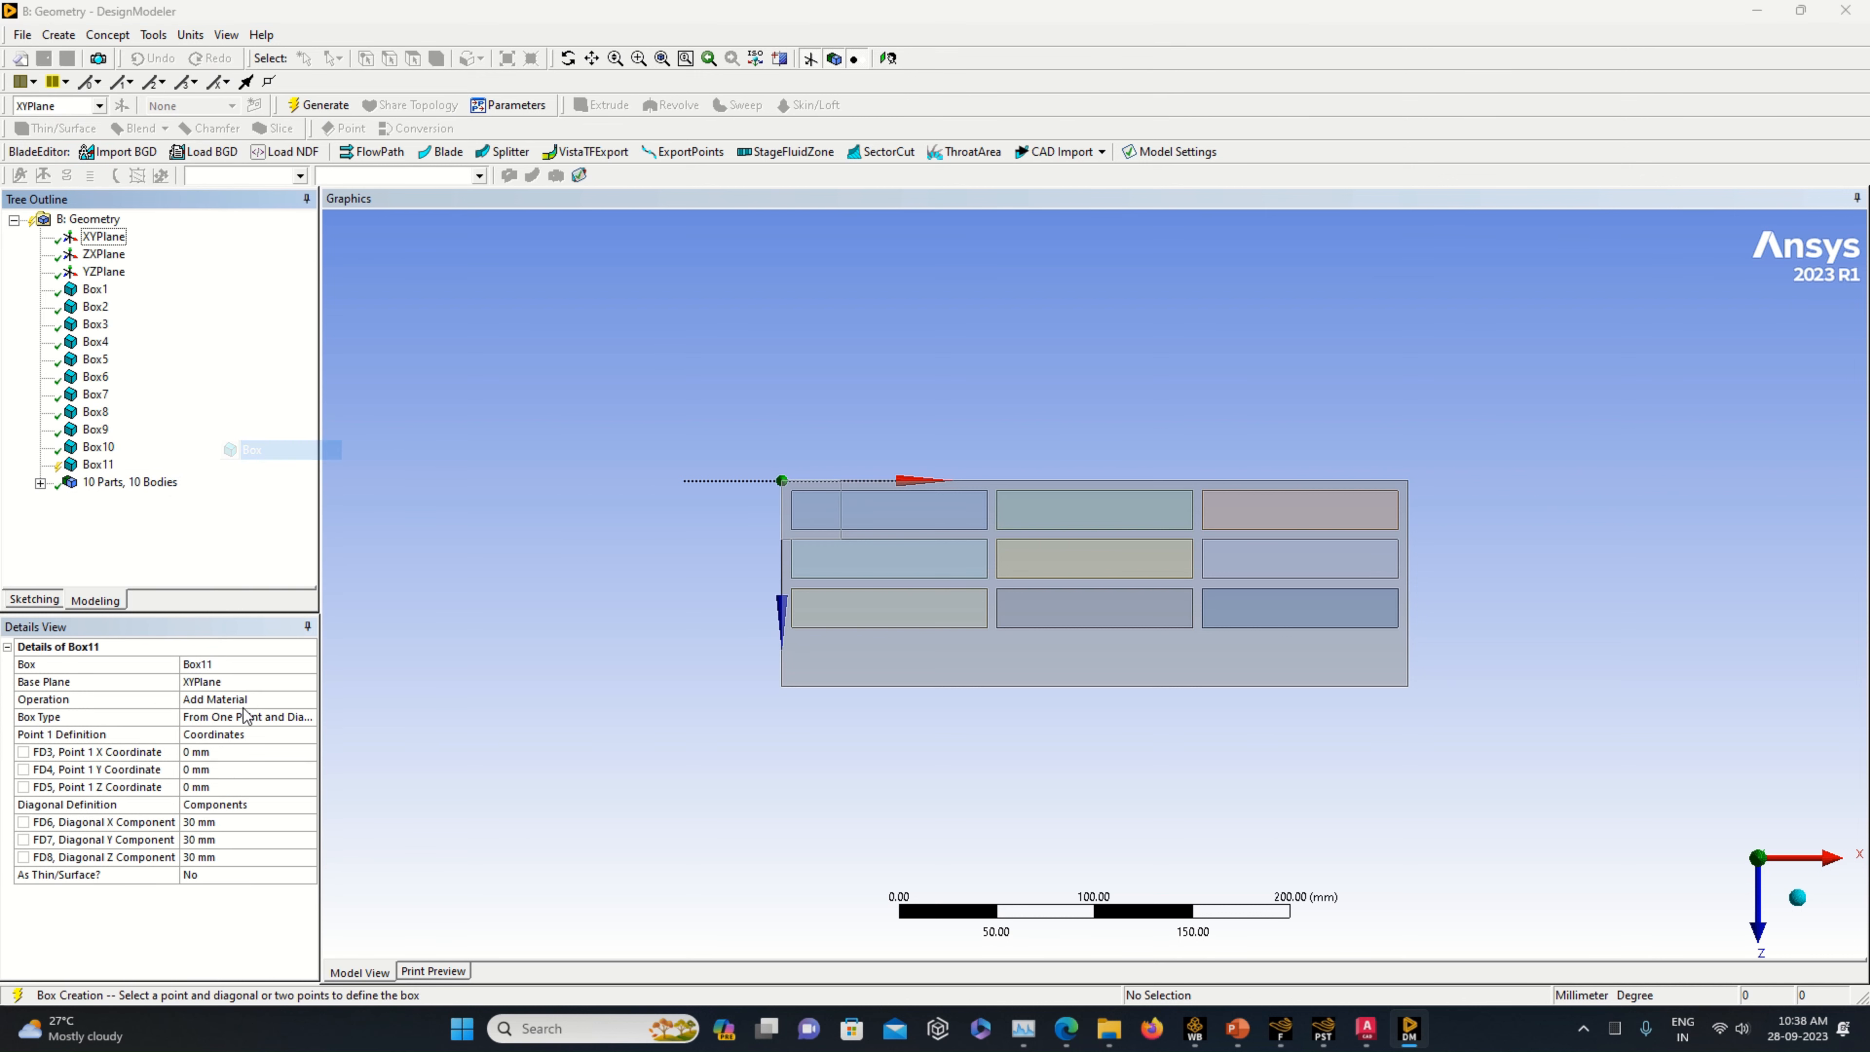
left_click(129, 823)
type("100")
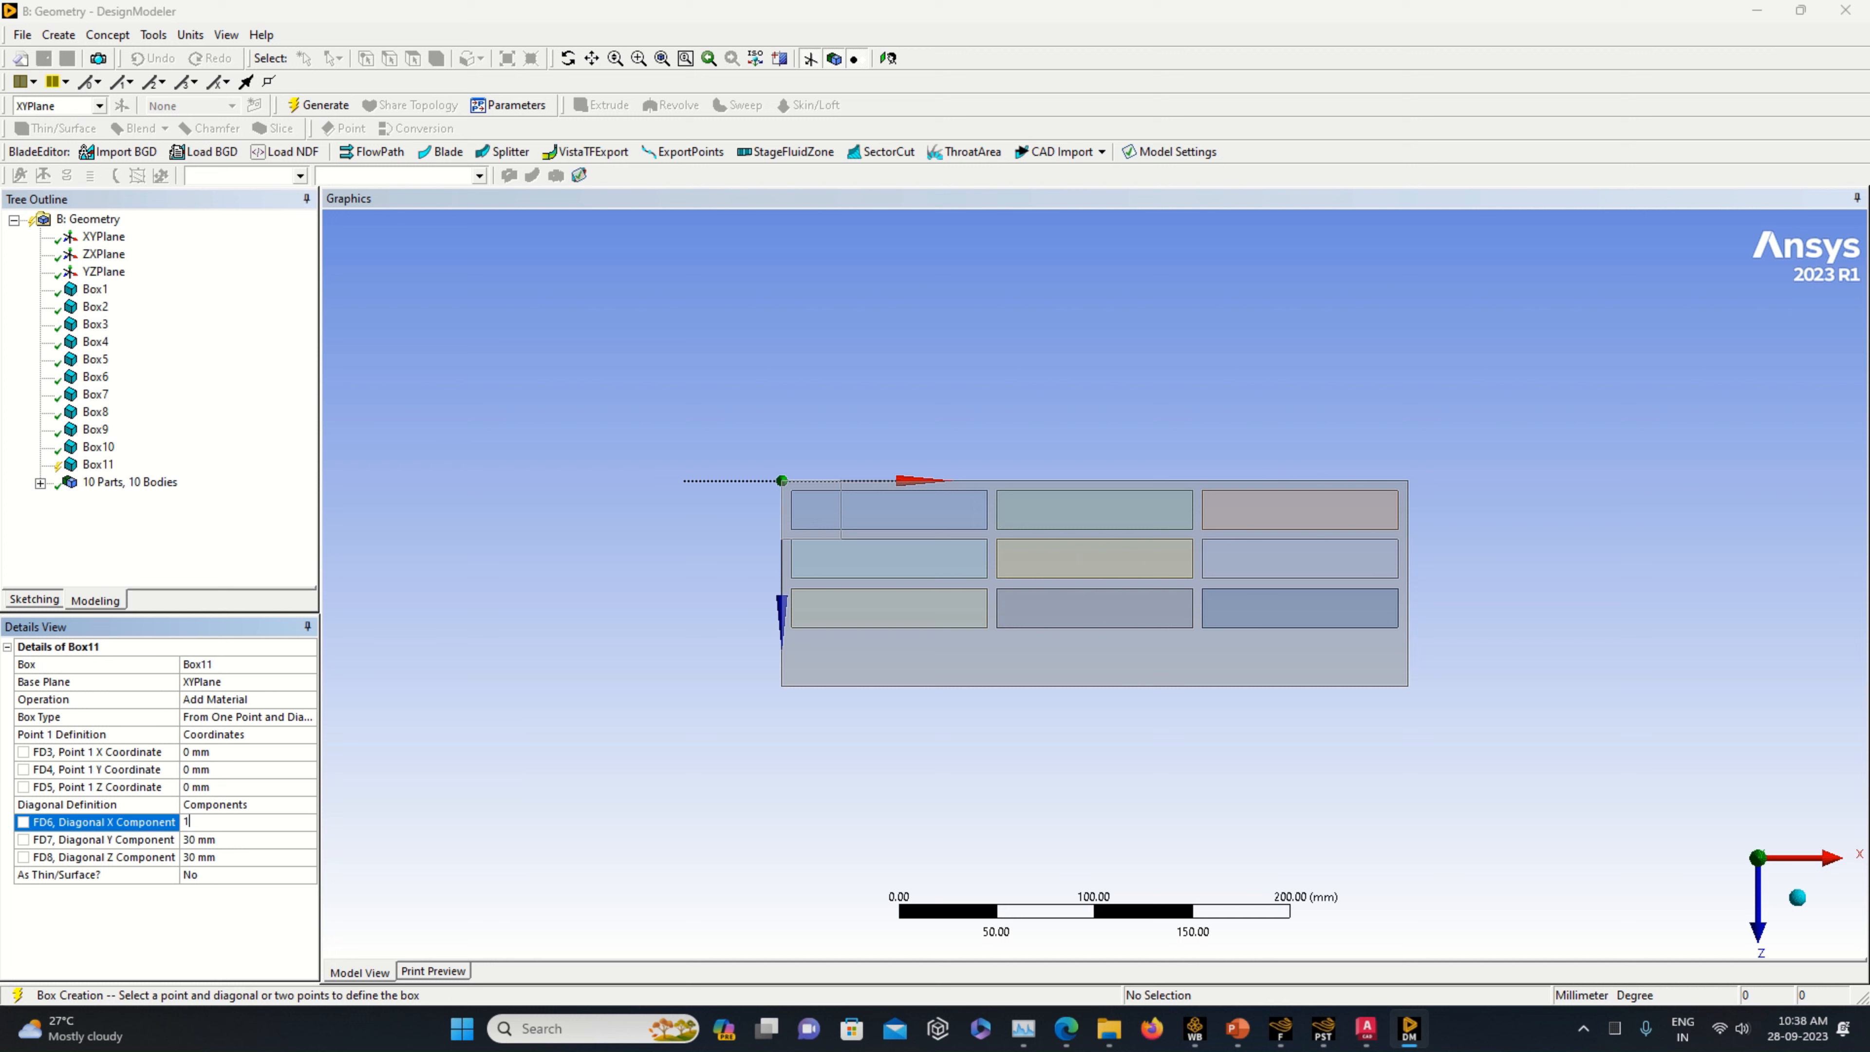
left_click(204, 841)
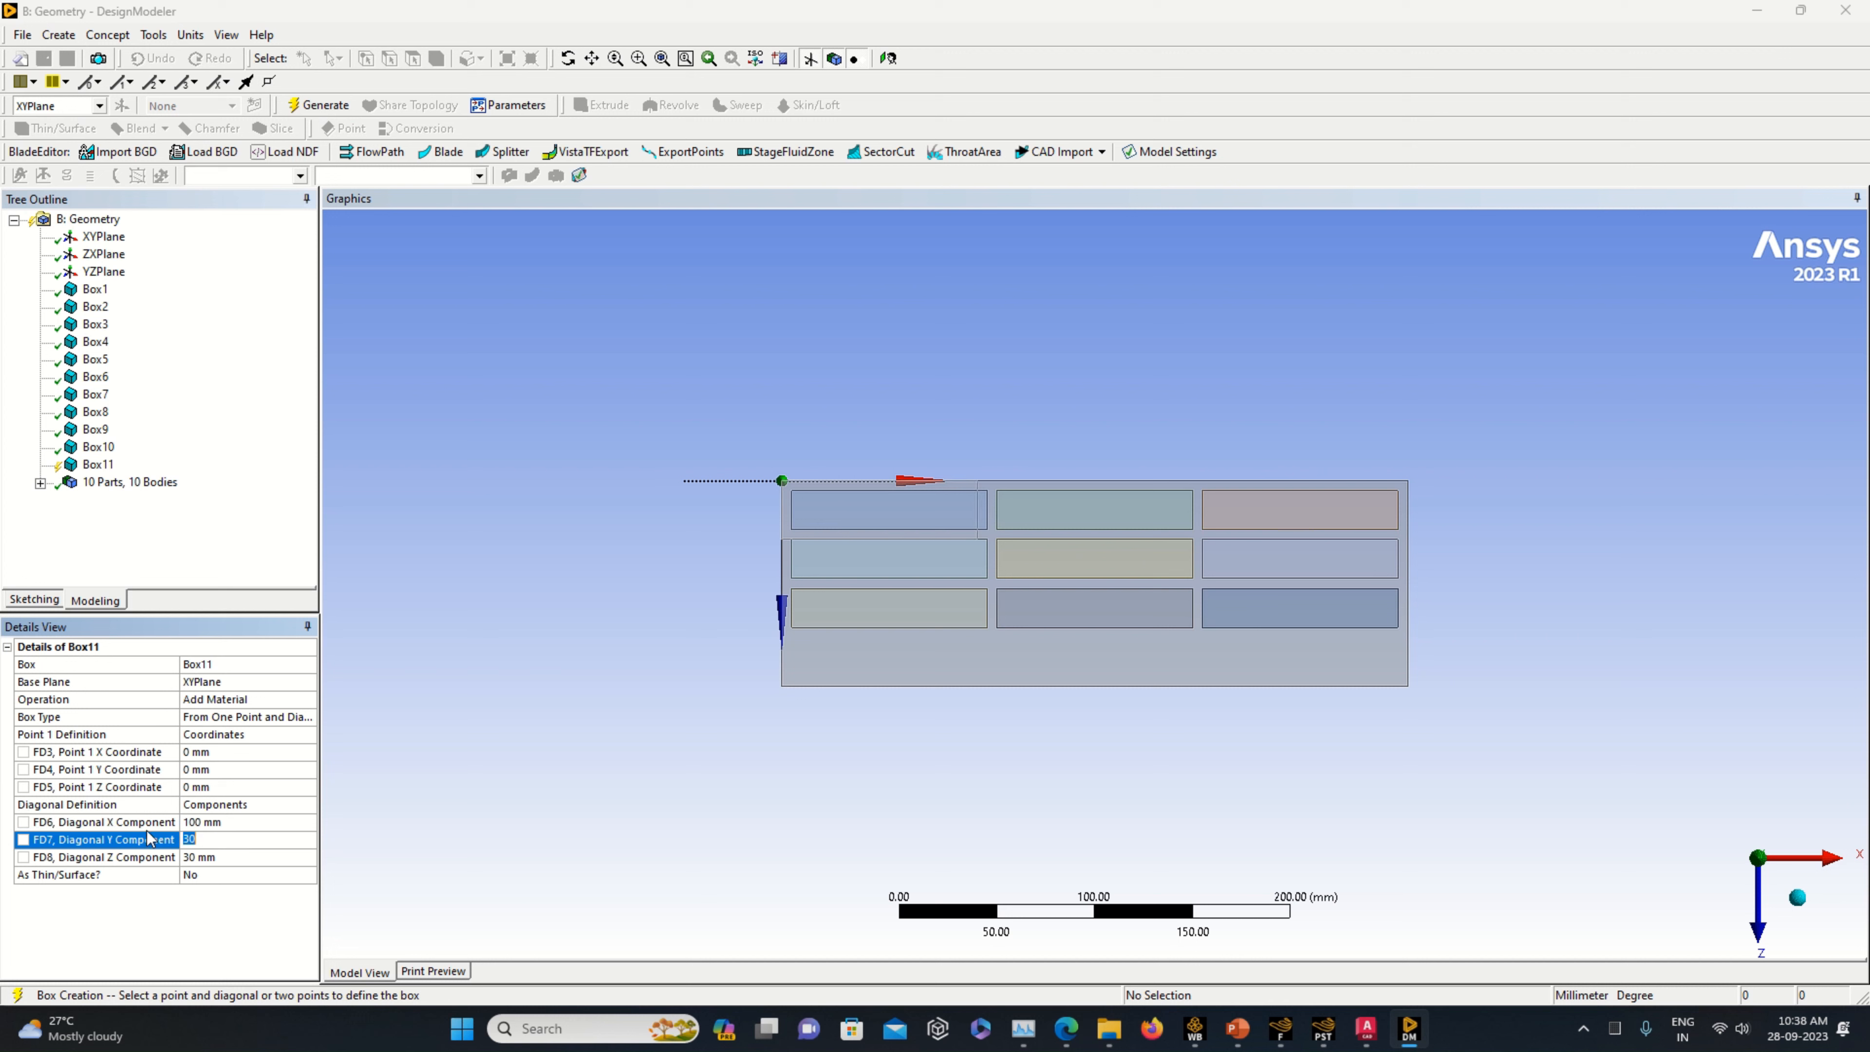
type("145")
left_click(184, 857)
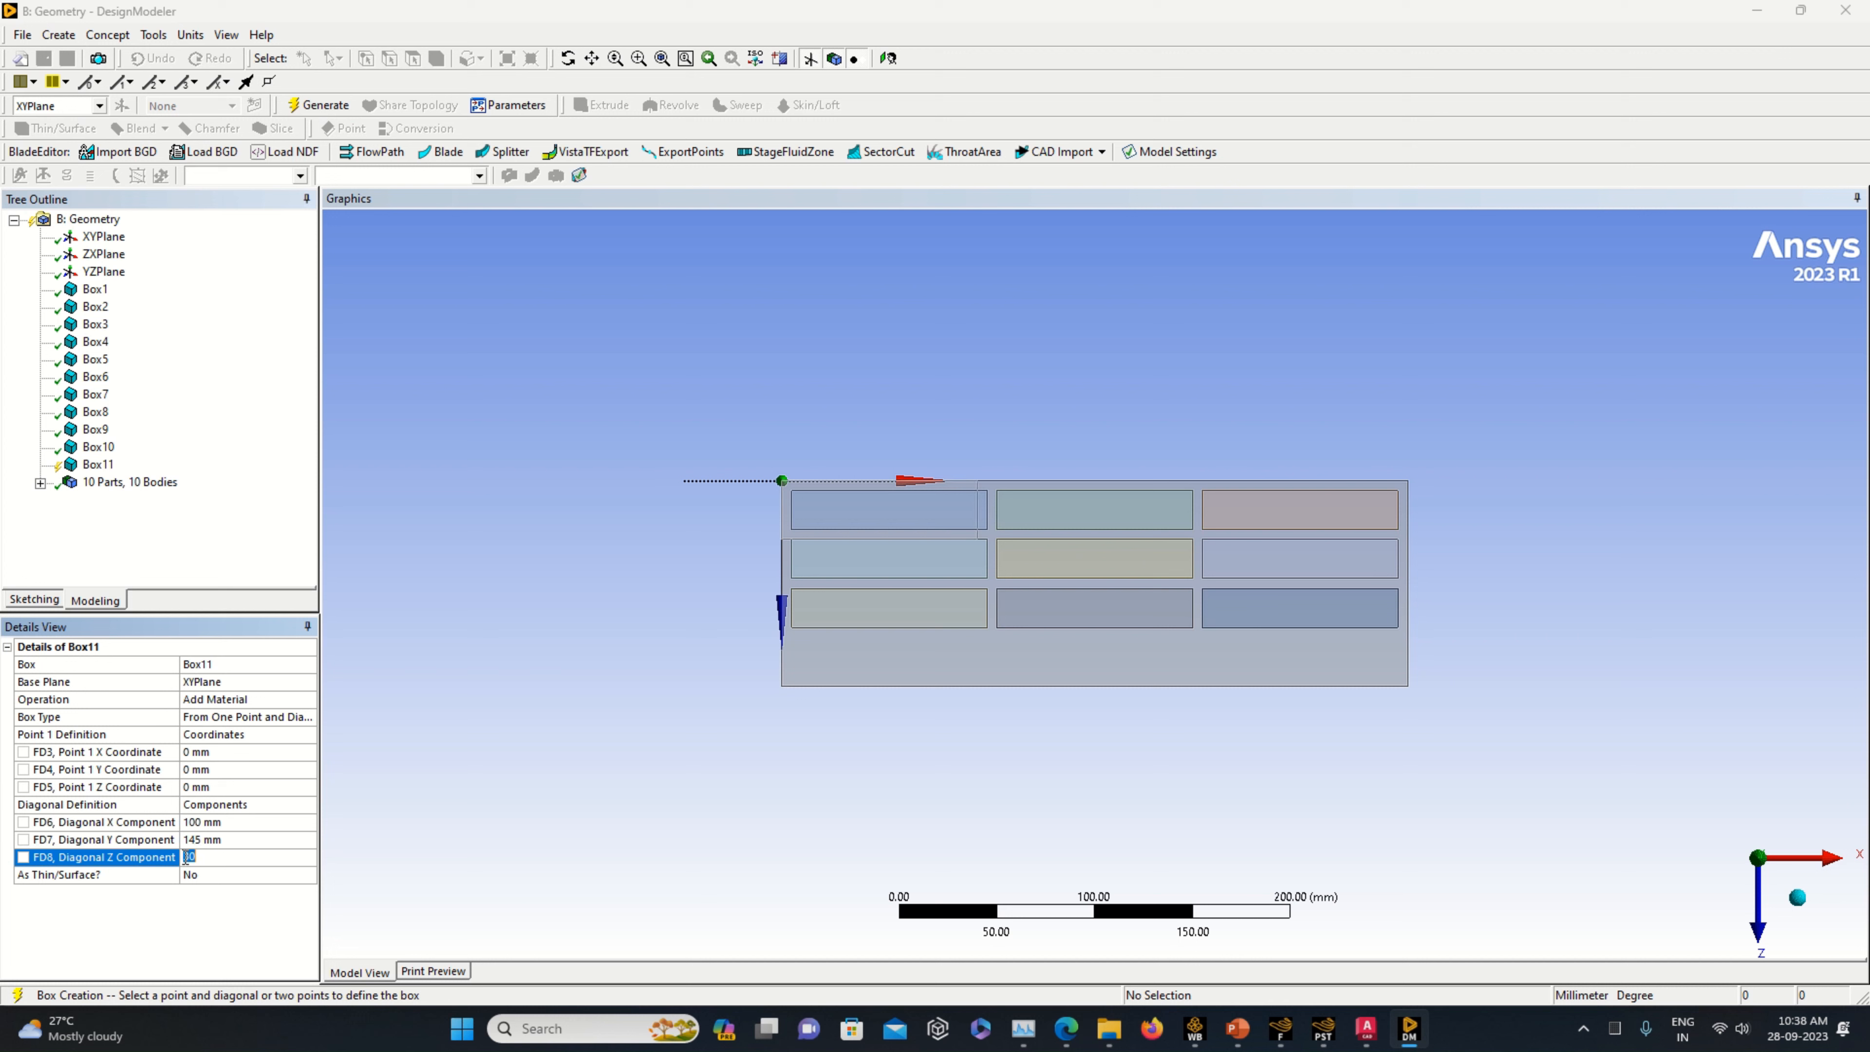
type("20")
left_click(425, 849)
- Position the tenth cell box with Point 1 X coordinate 5 mm and Z coordinate 80 mm
left_click(248, 755)
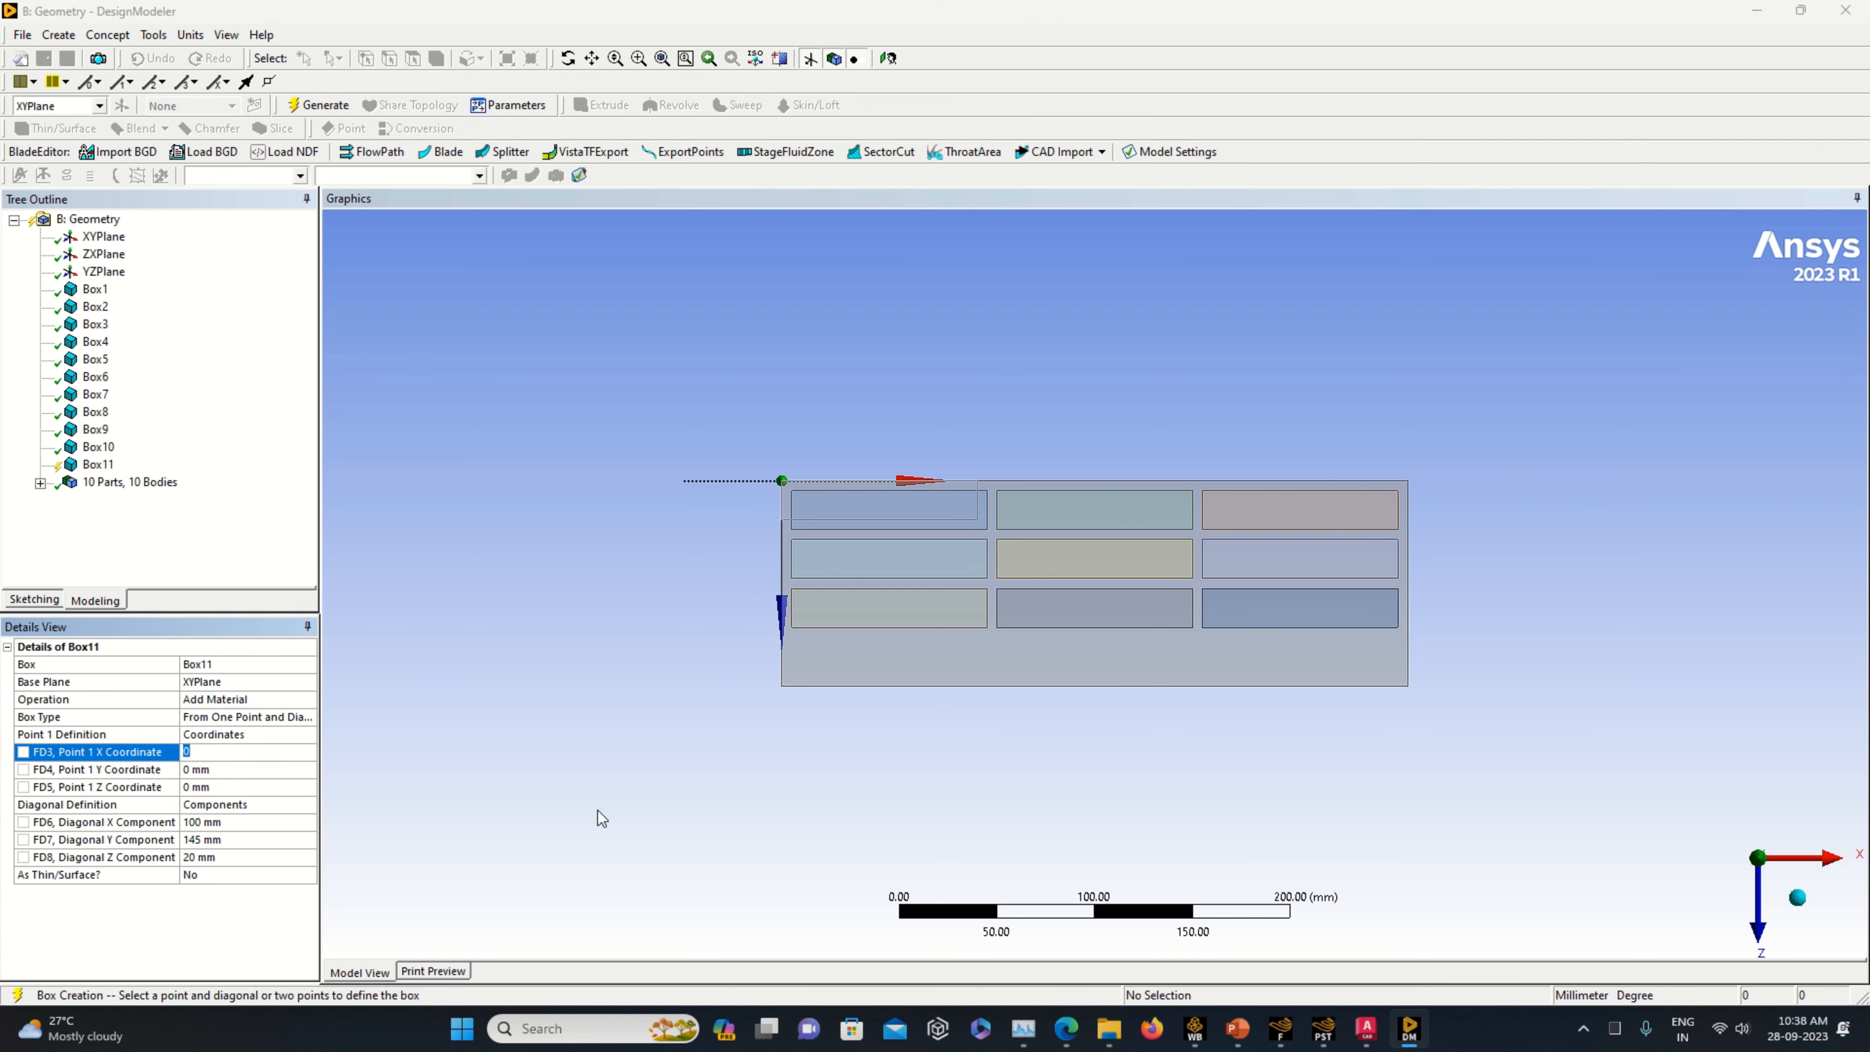
type("5")
left_click(260, 786)
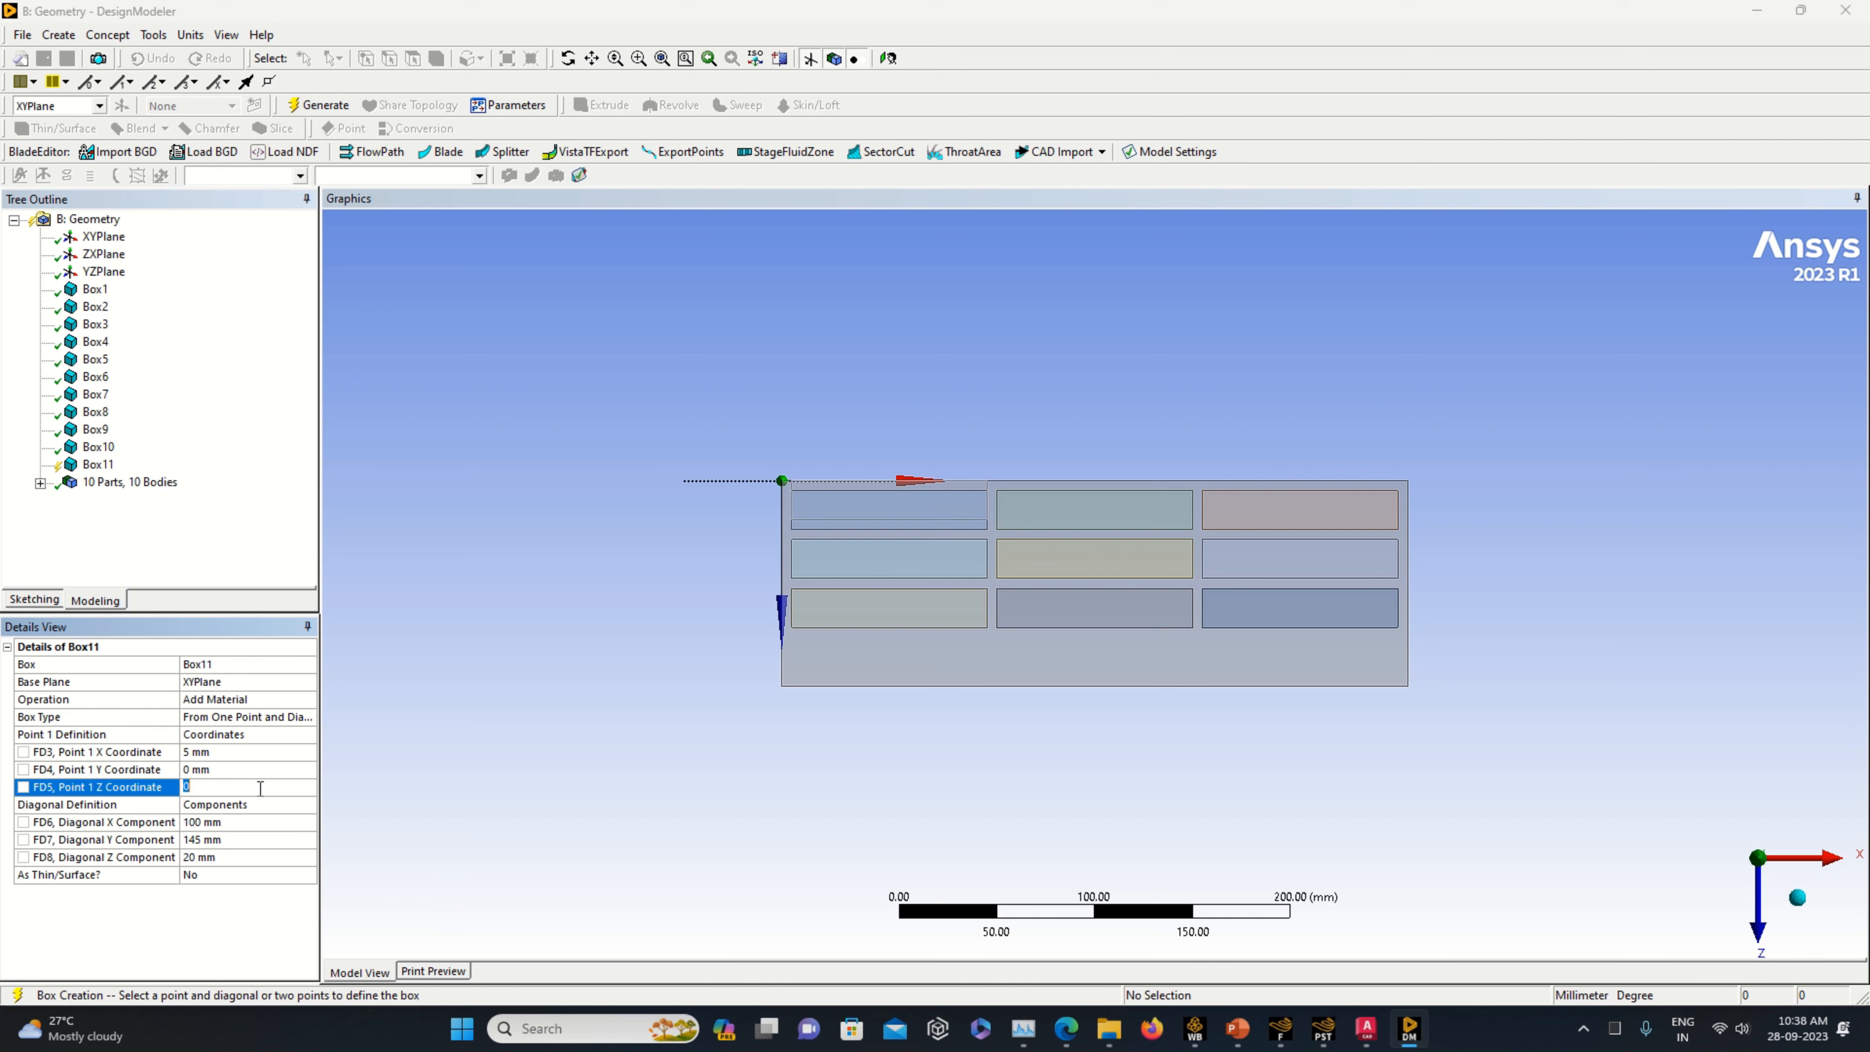
type("8")
left_click(425, 802)
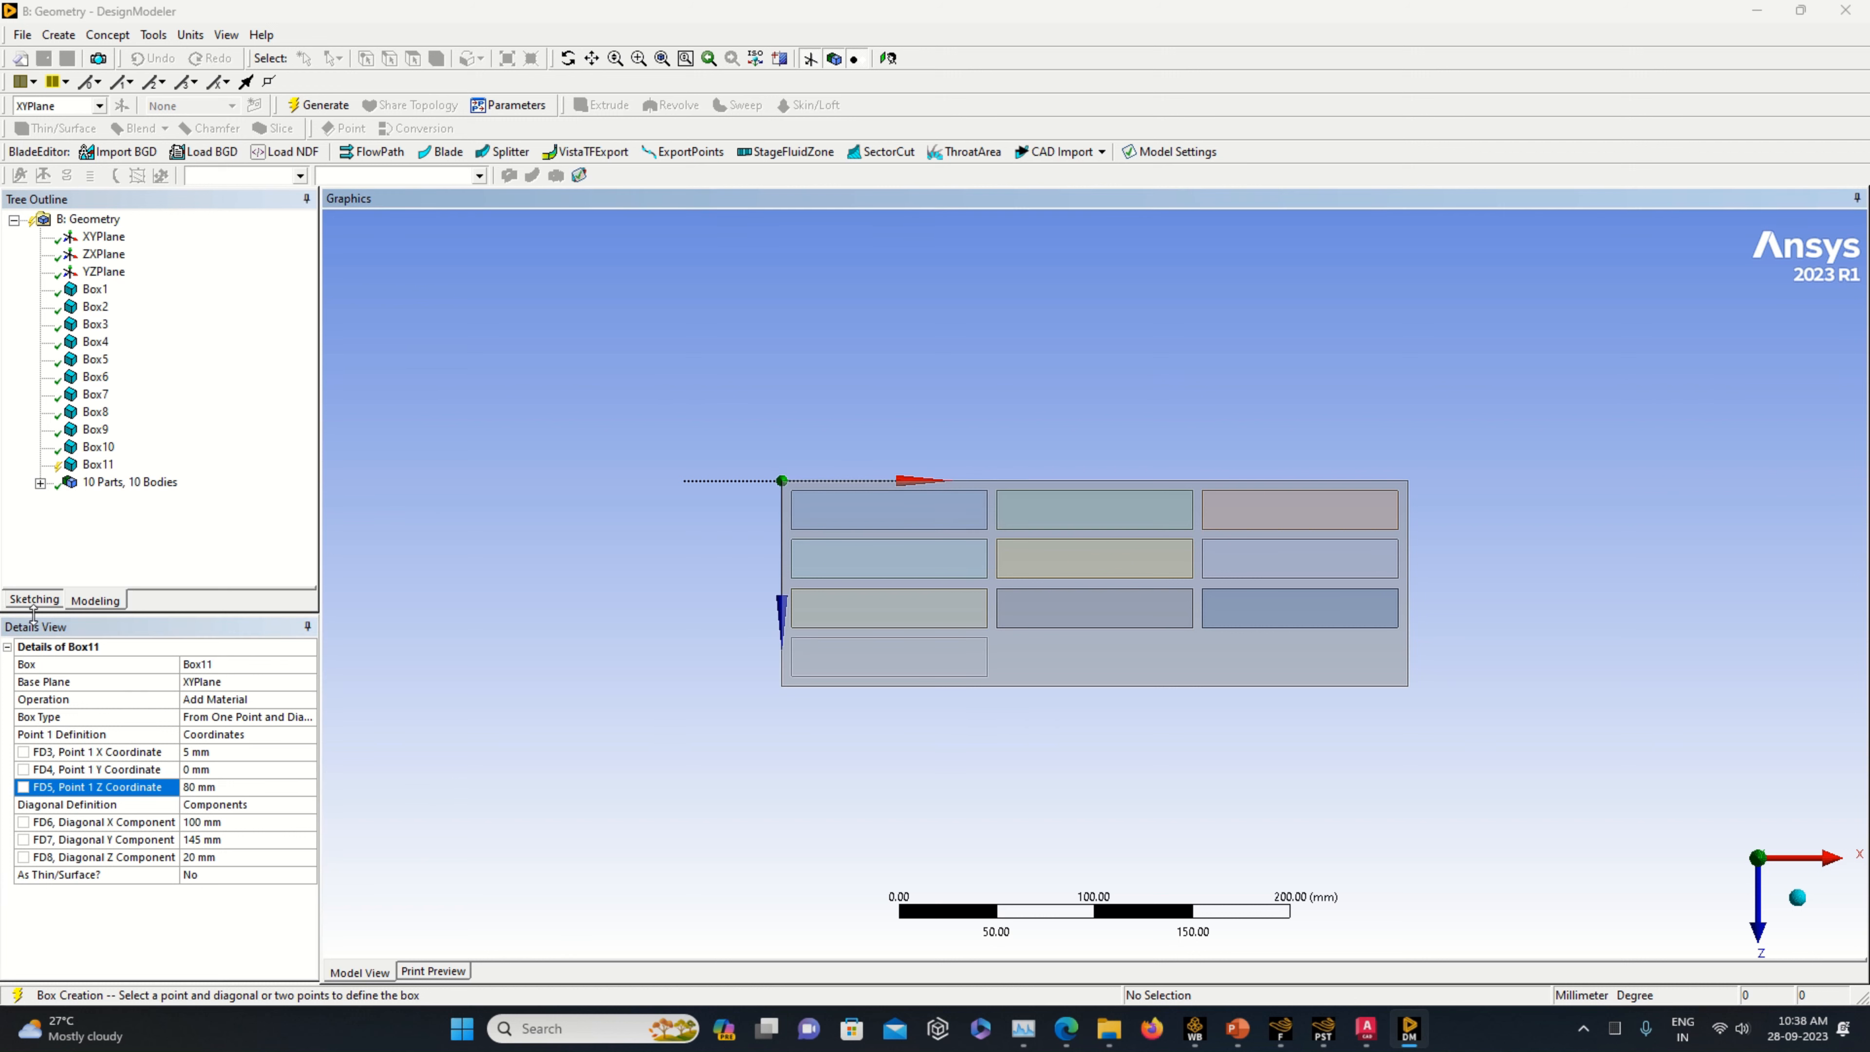
- Set the tenth cell box's operation to Slice Material and generate it
left_click(313, 700)
left_click(307, 699)
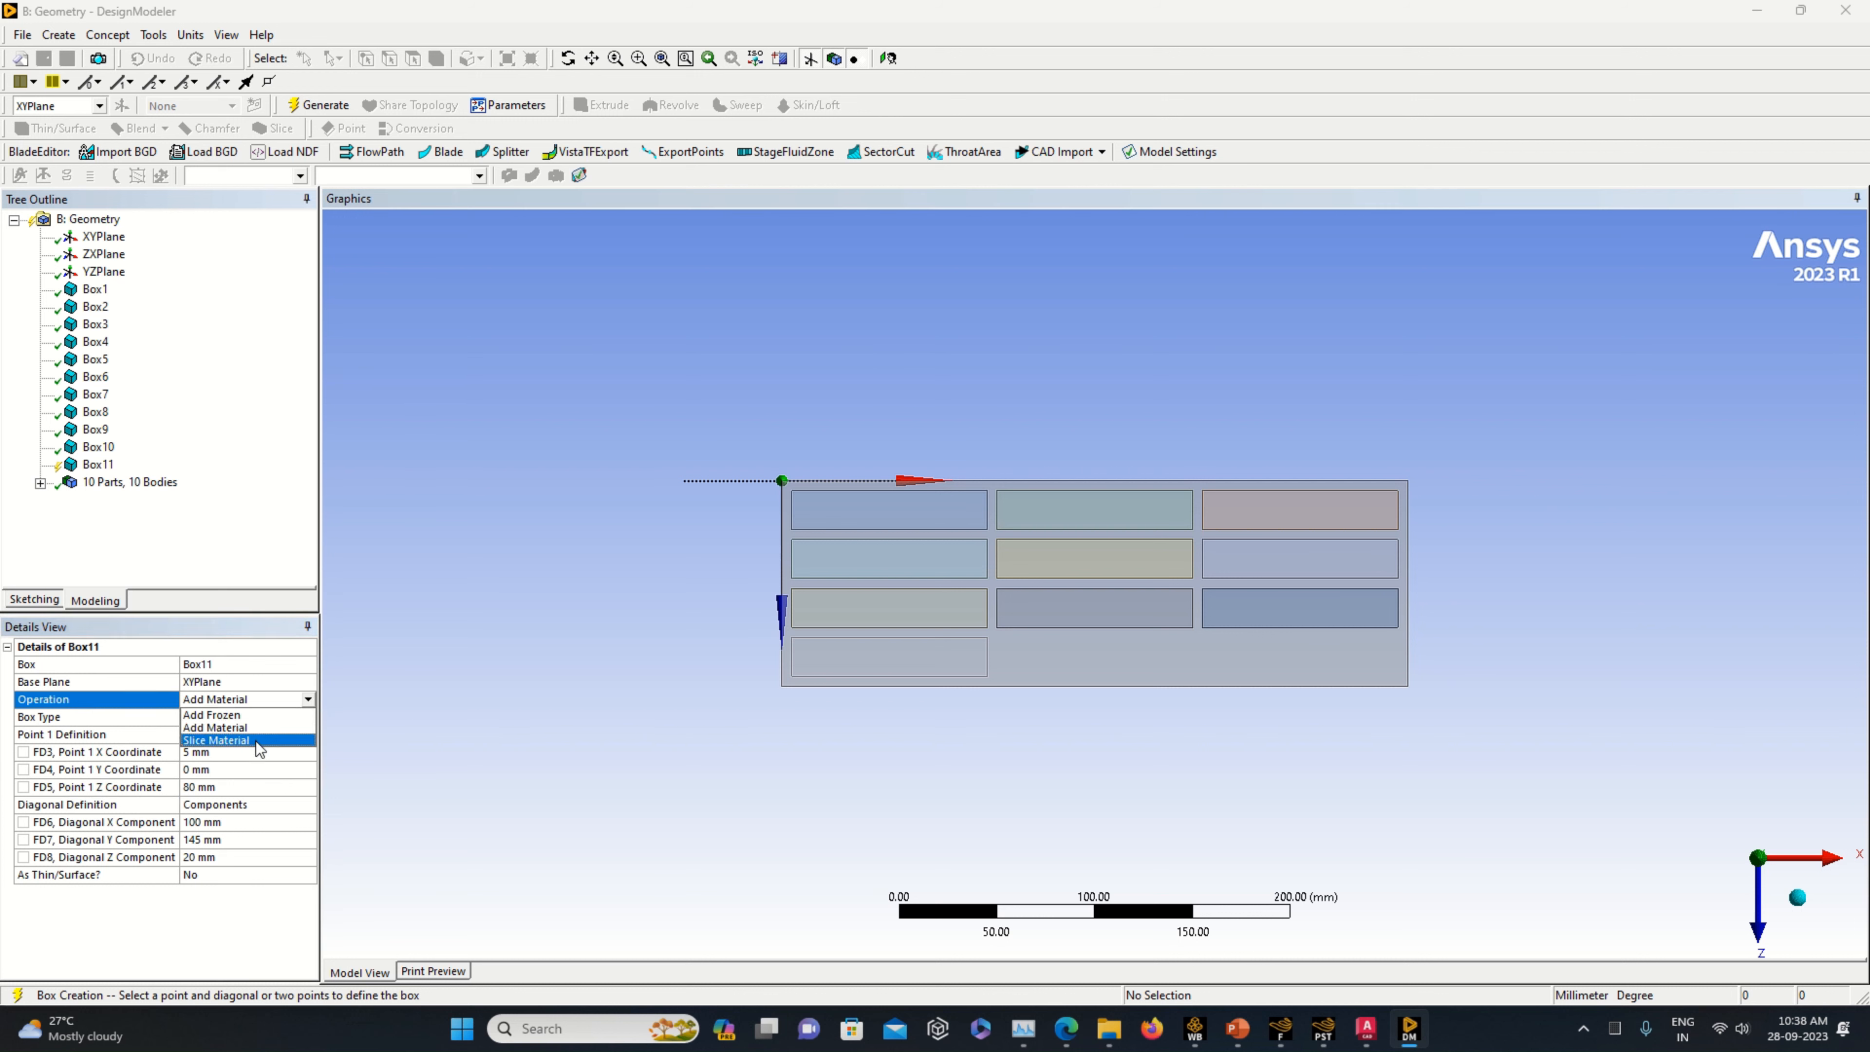
left_click(221, 739)
left_click(318, 104)
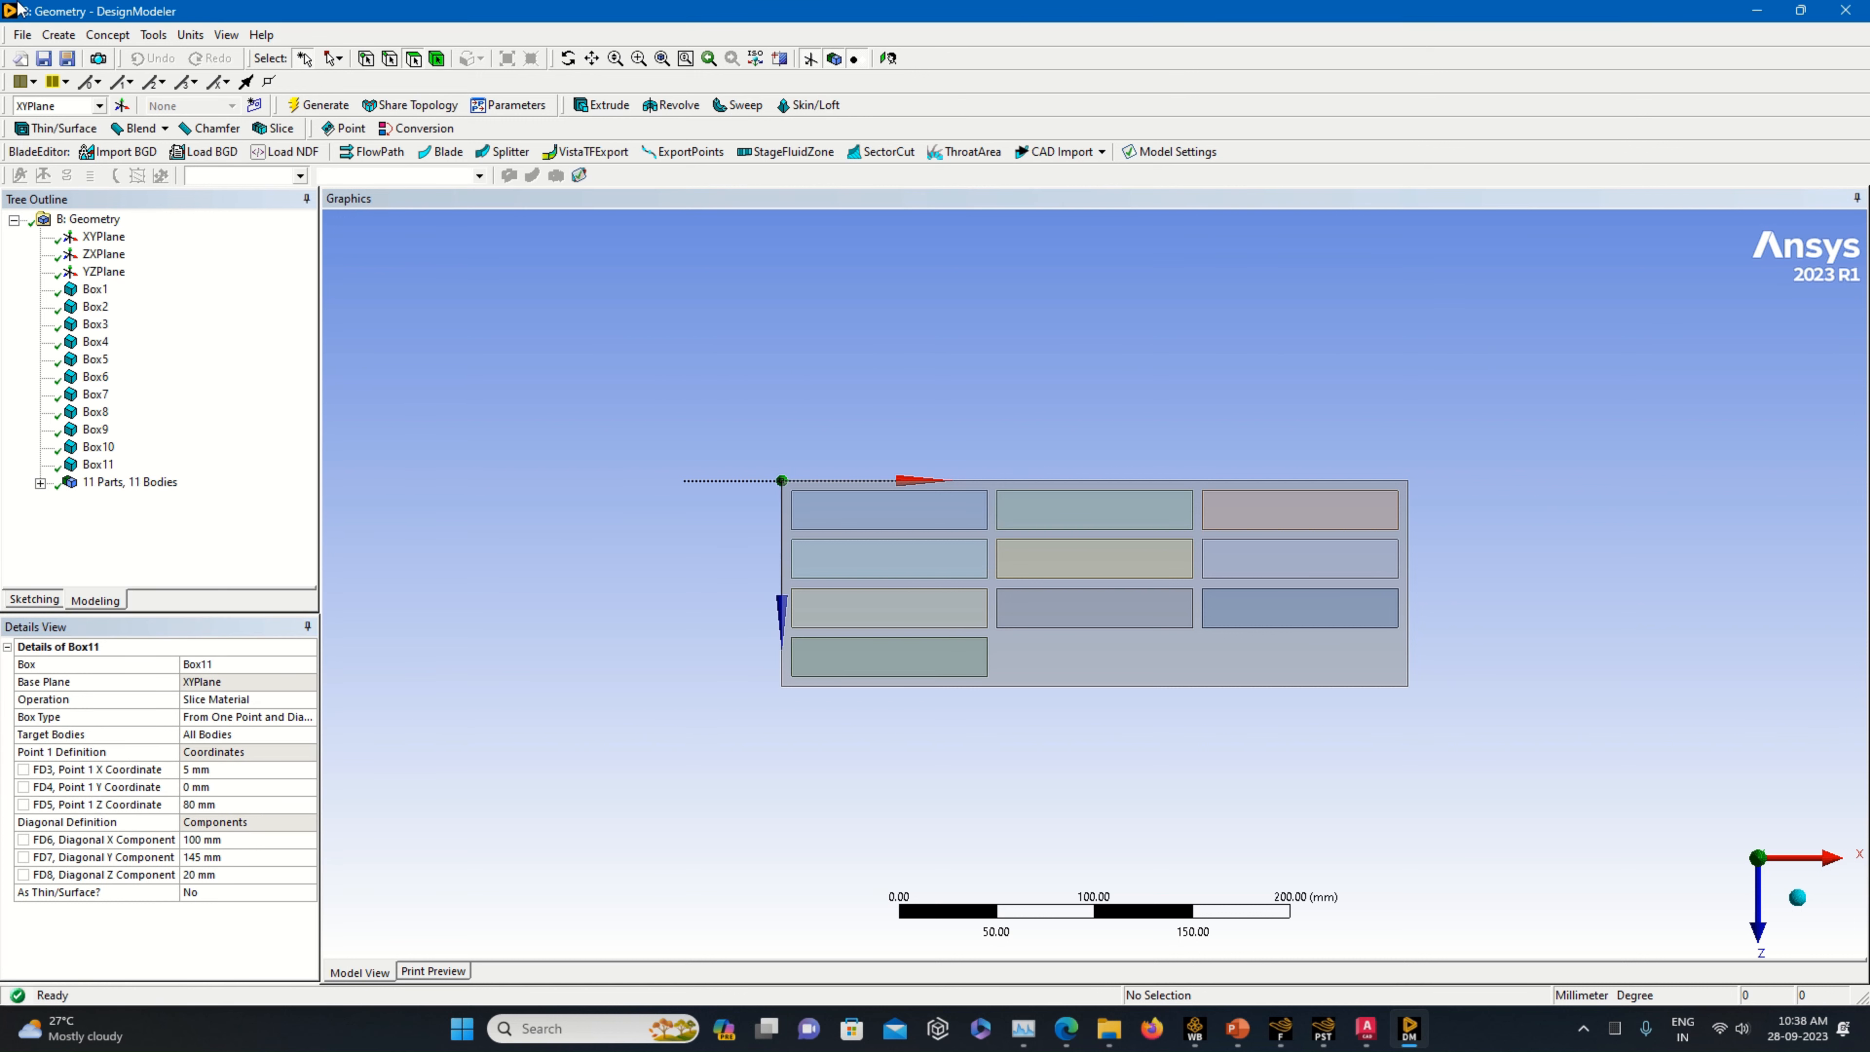
- Add a box primitive for the fourth row's second cell with diagonal components X 100, Y 145 and Z 20 mm
left_click(58, 35)
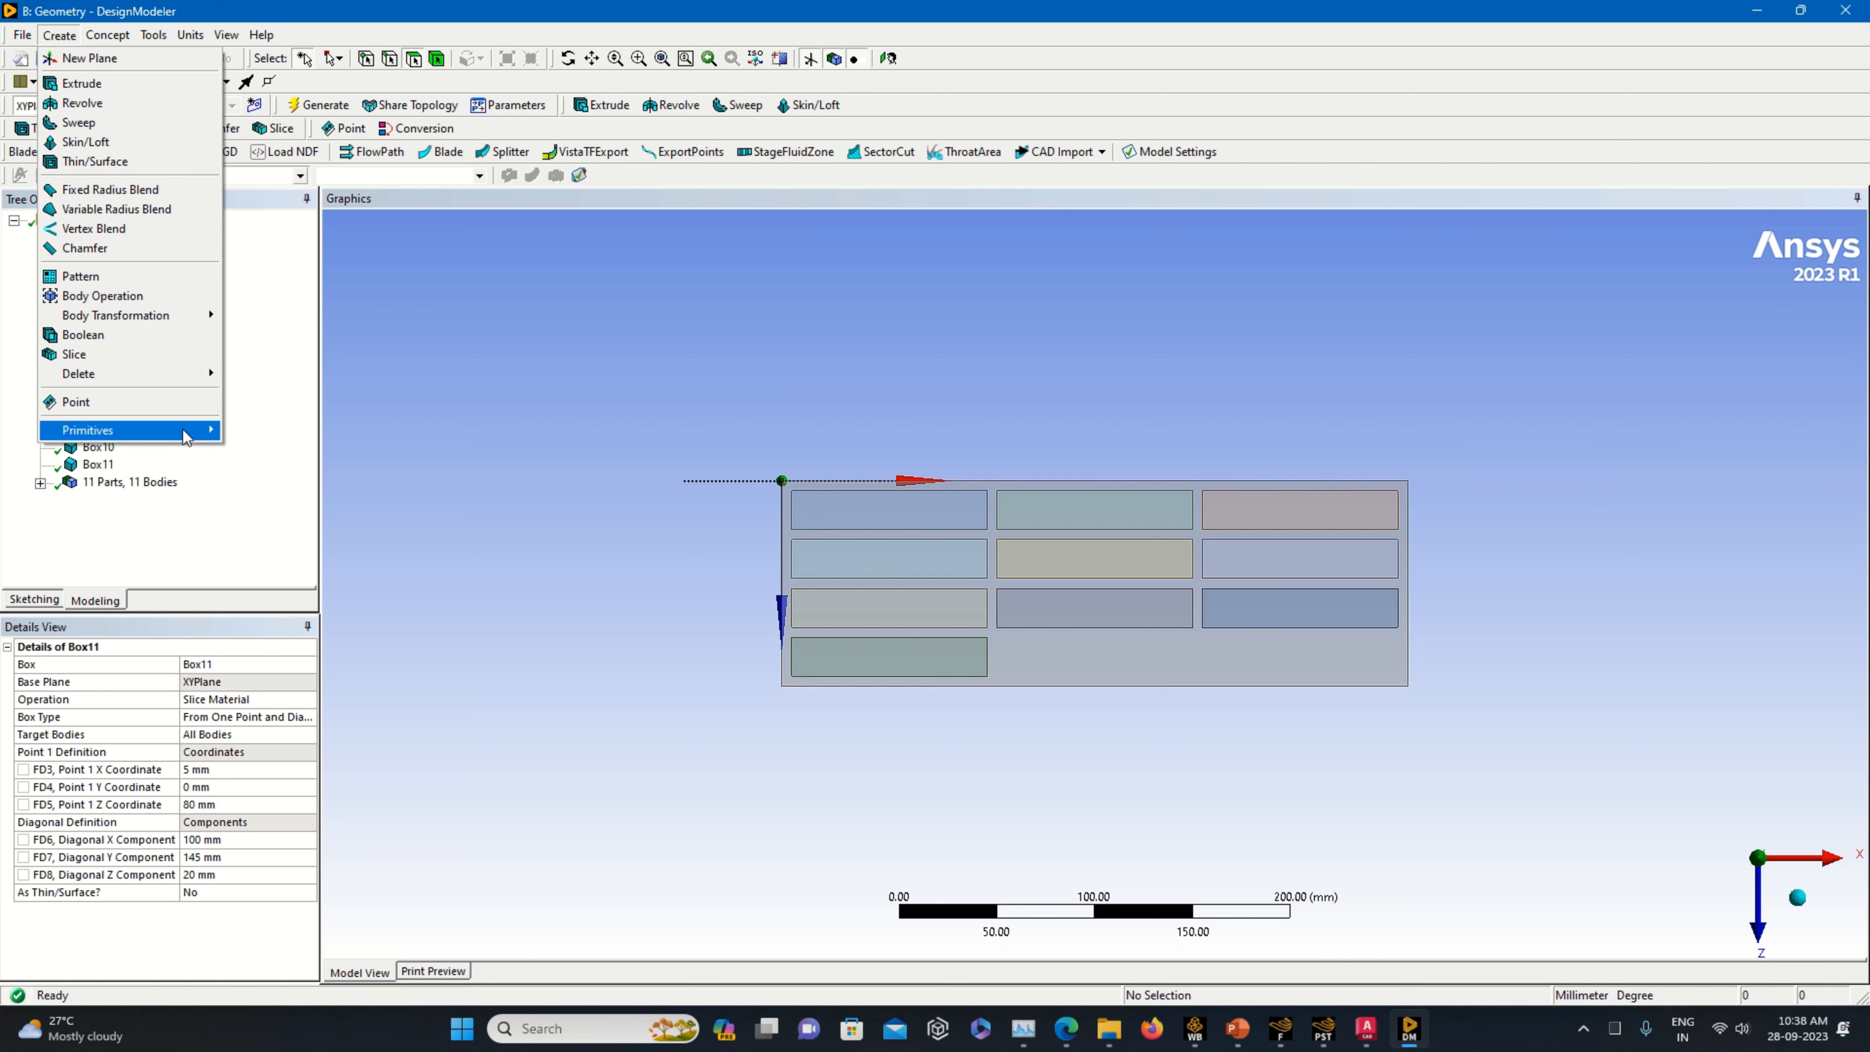
mouse_move(147, 430)
left_click(251, 450)
left_click(218, 824)
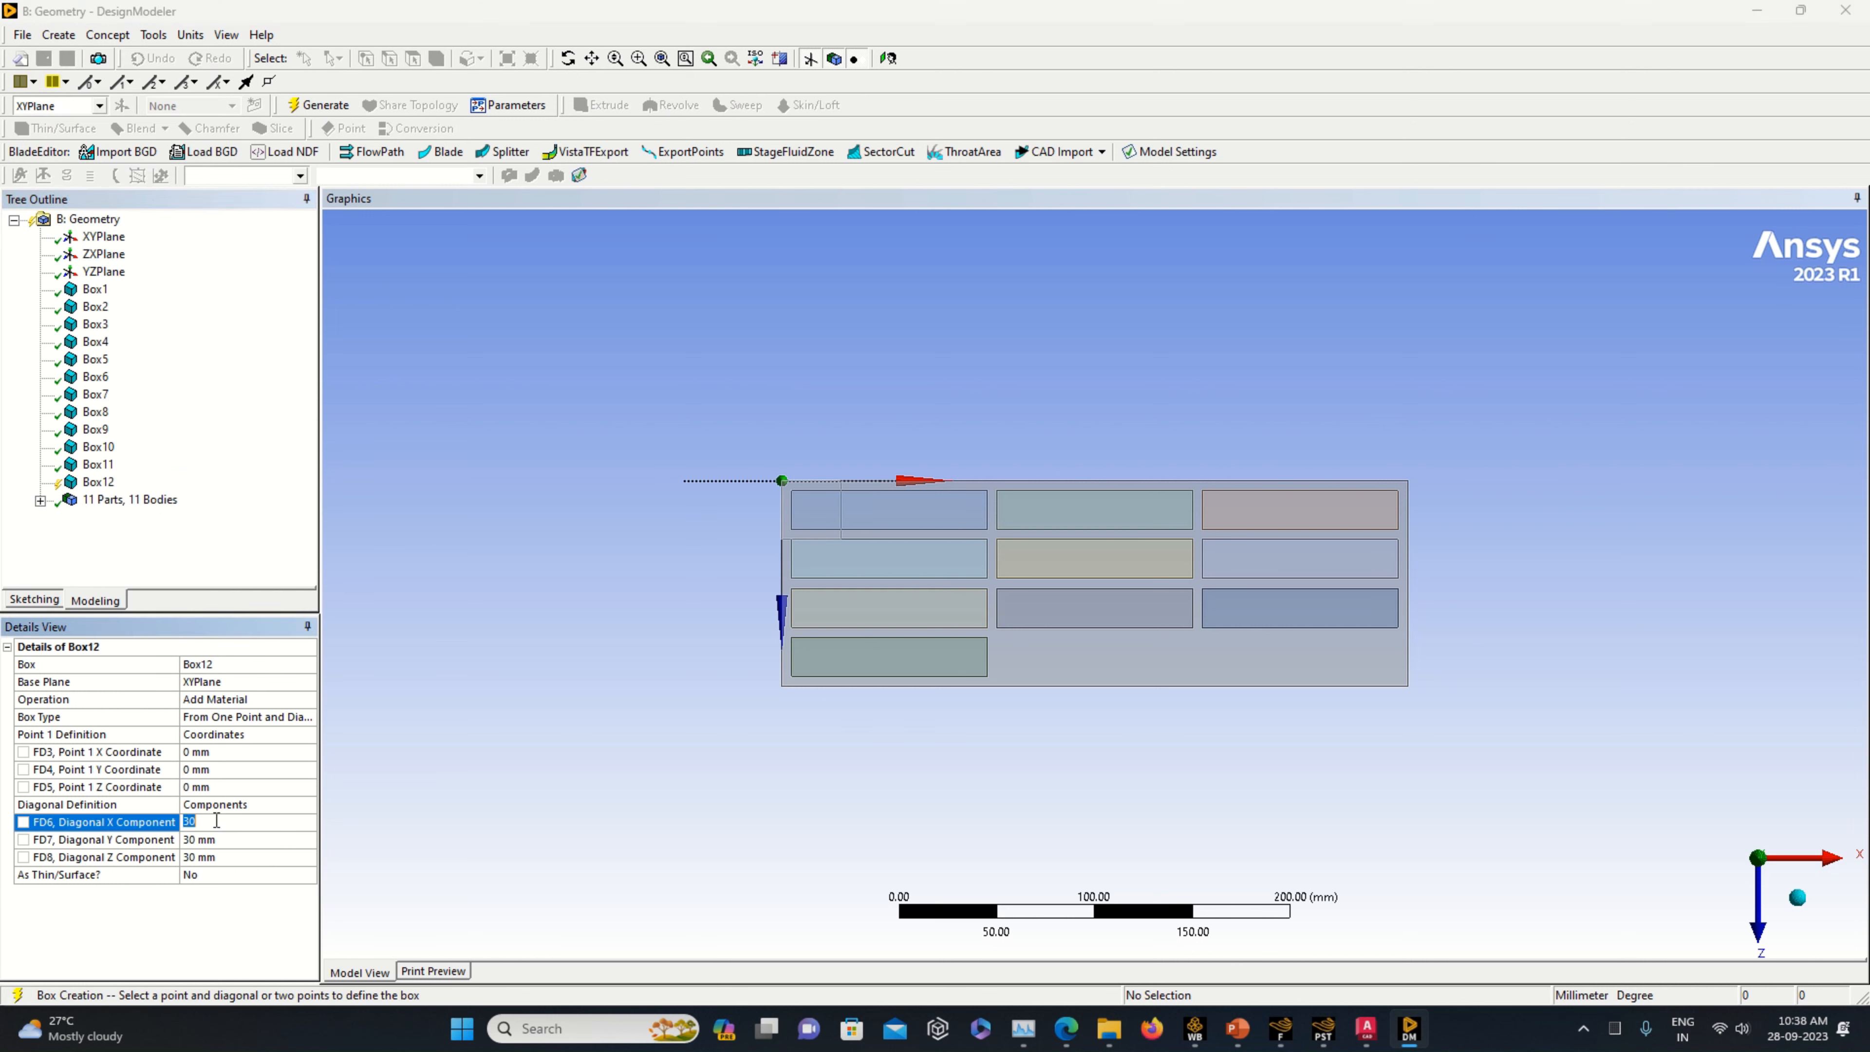
type("100")
left_click(197, 841)
type("145")
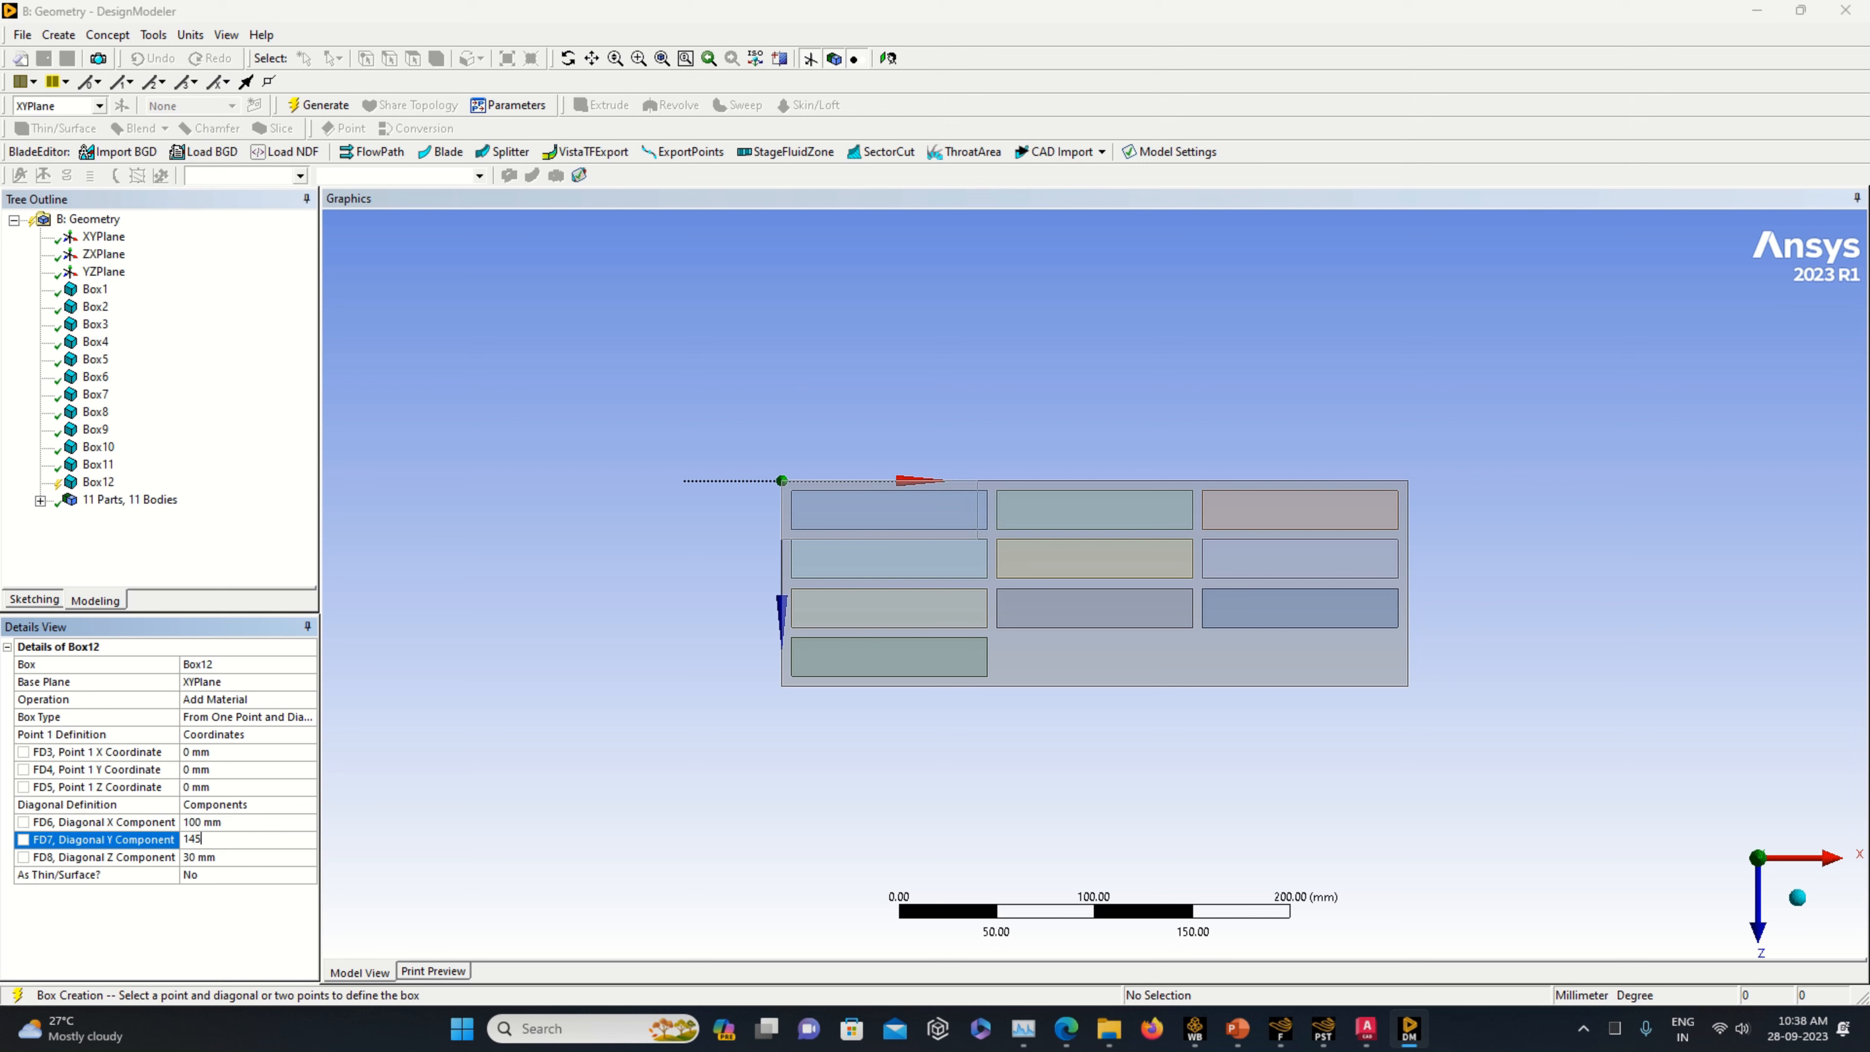
left_click(202, 855)
type("2")
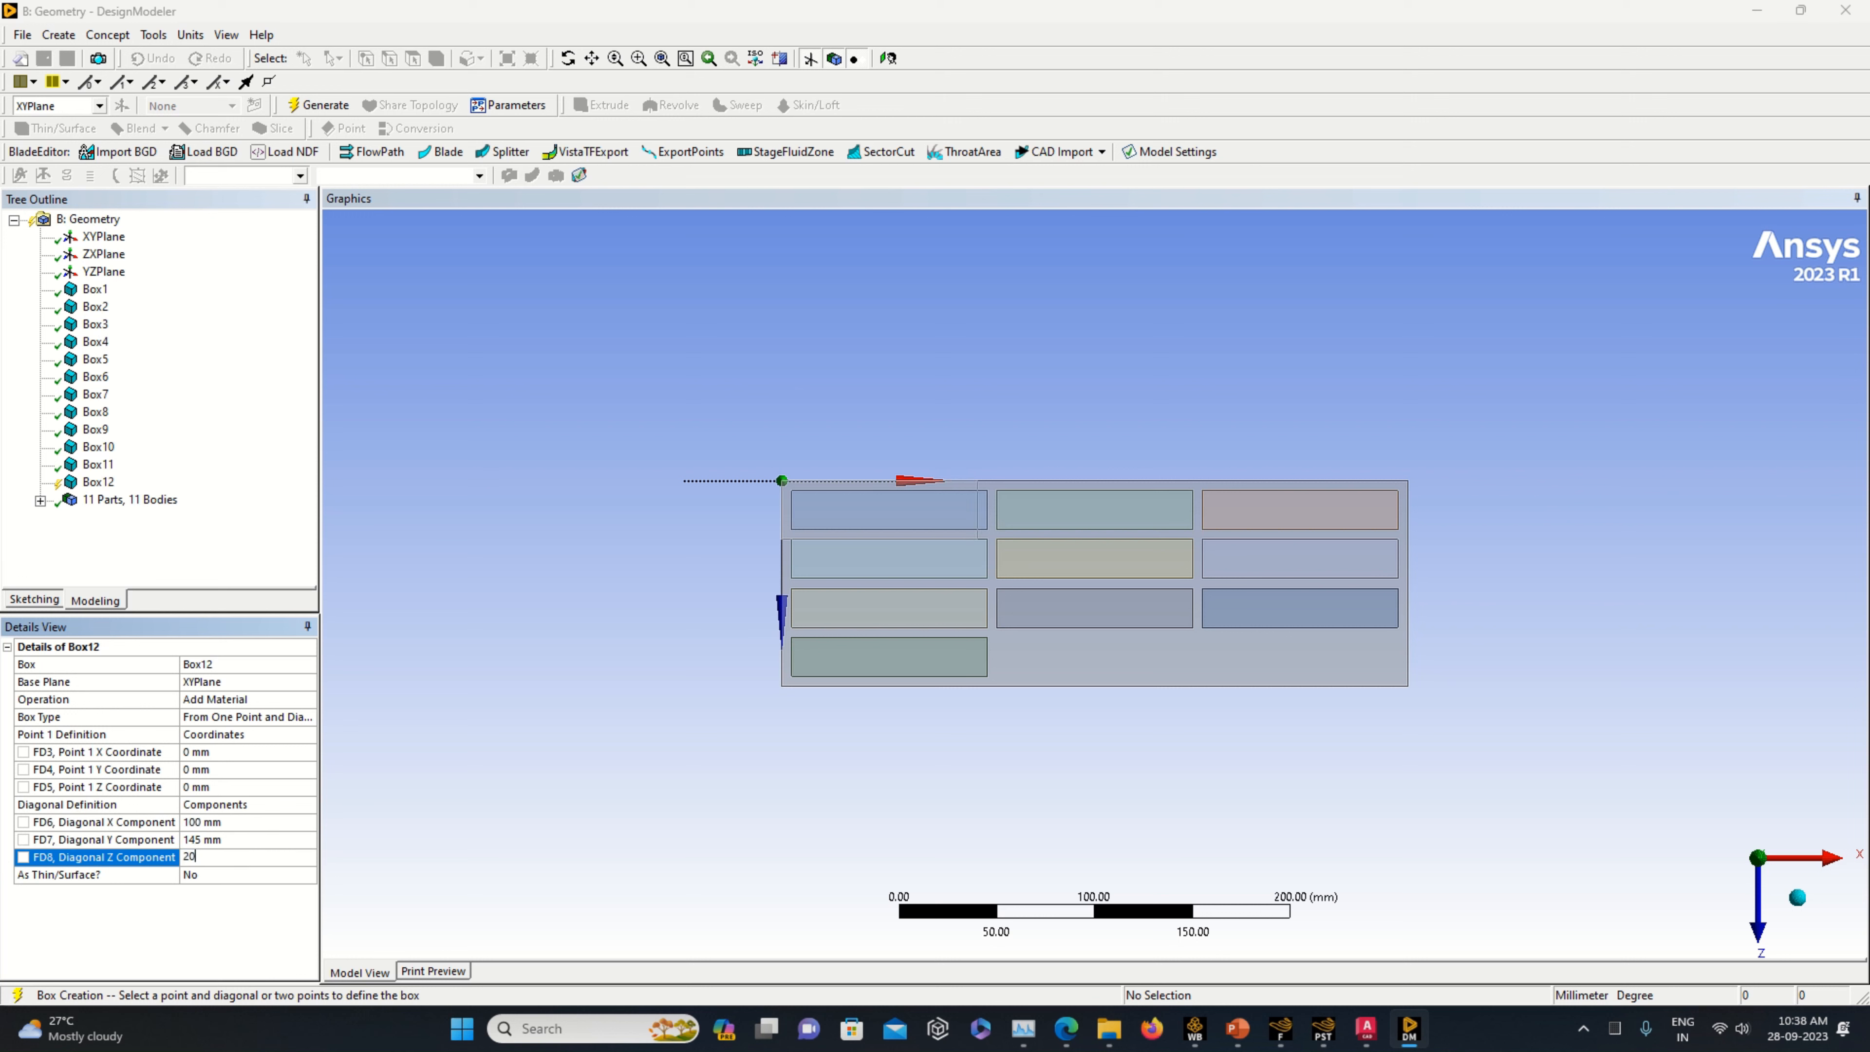
type("0")
key("Return")
- Position the eleventh cell box with Point 1 X coordinate 110 mm and Z coordinate 80 mm
left_click(197, 752)
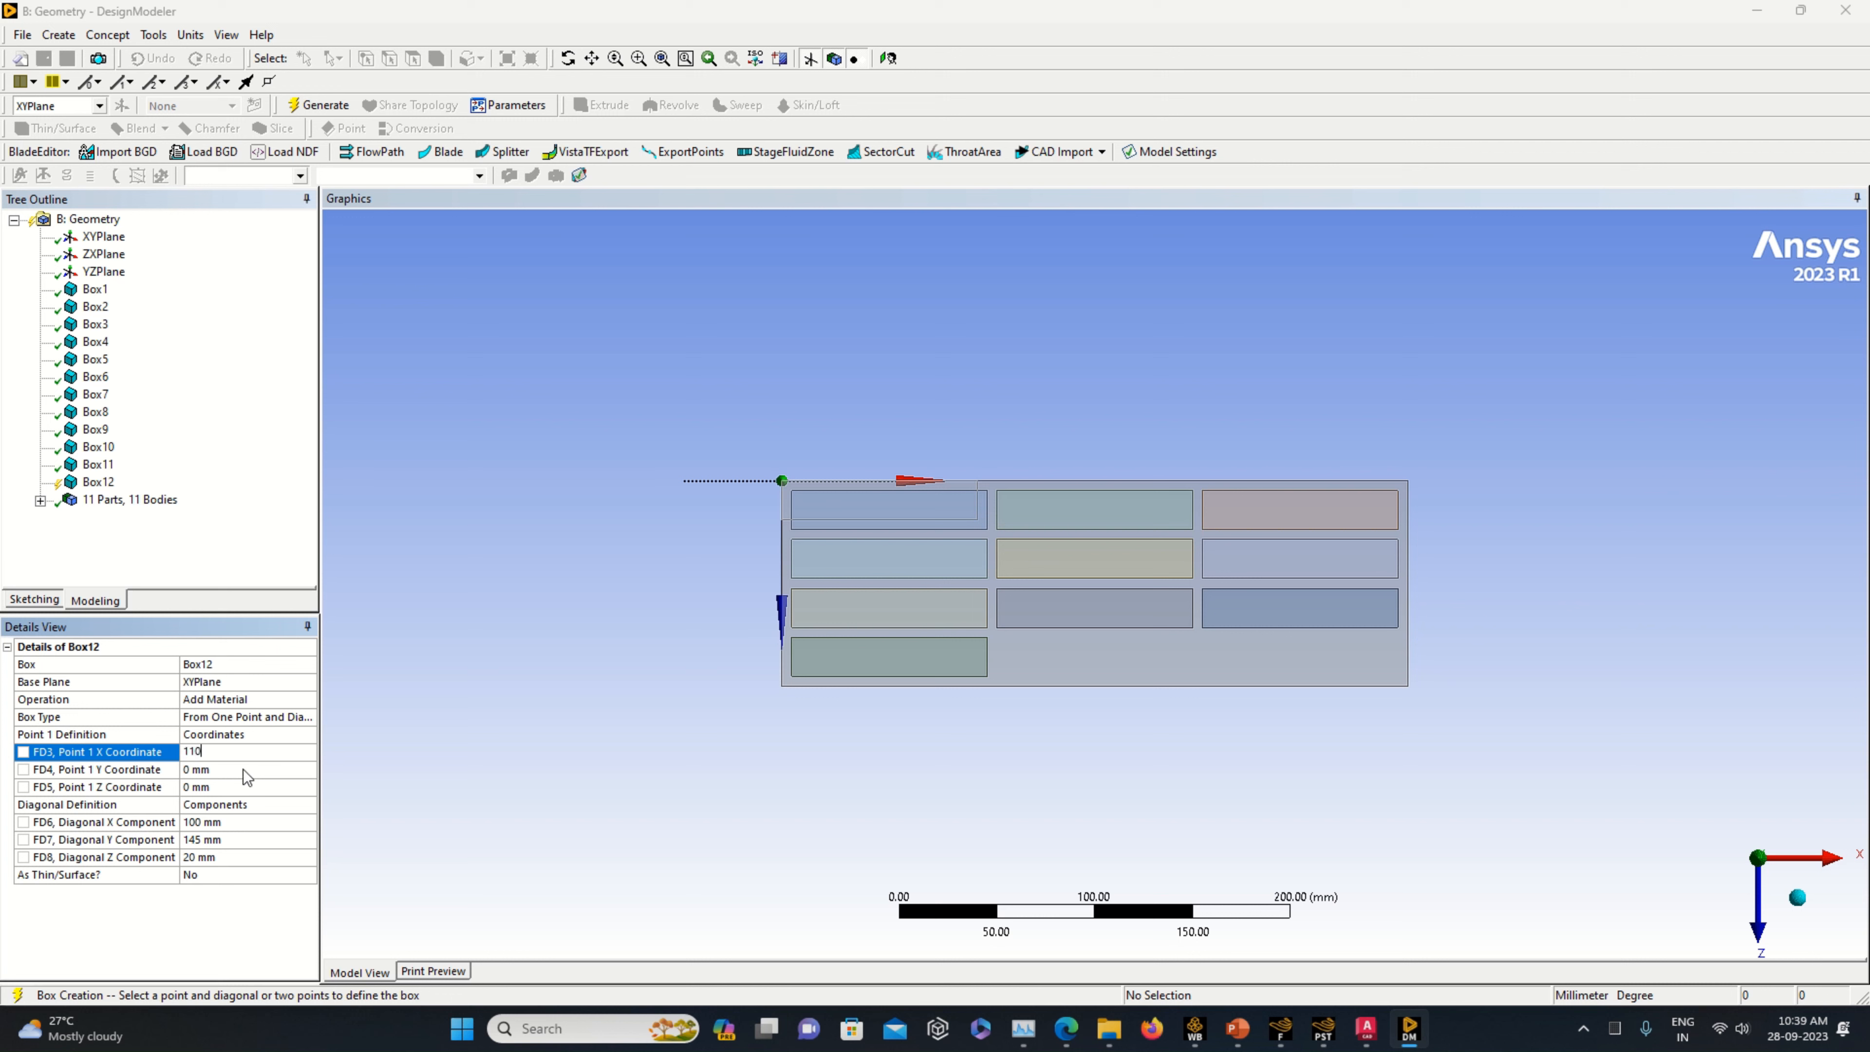
key("Return")
left_click(192, 788)
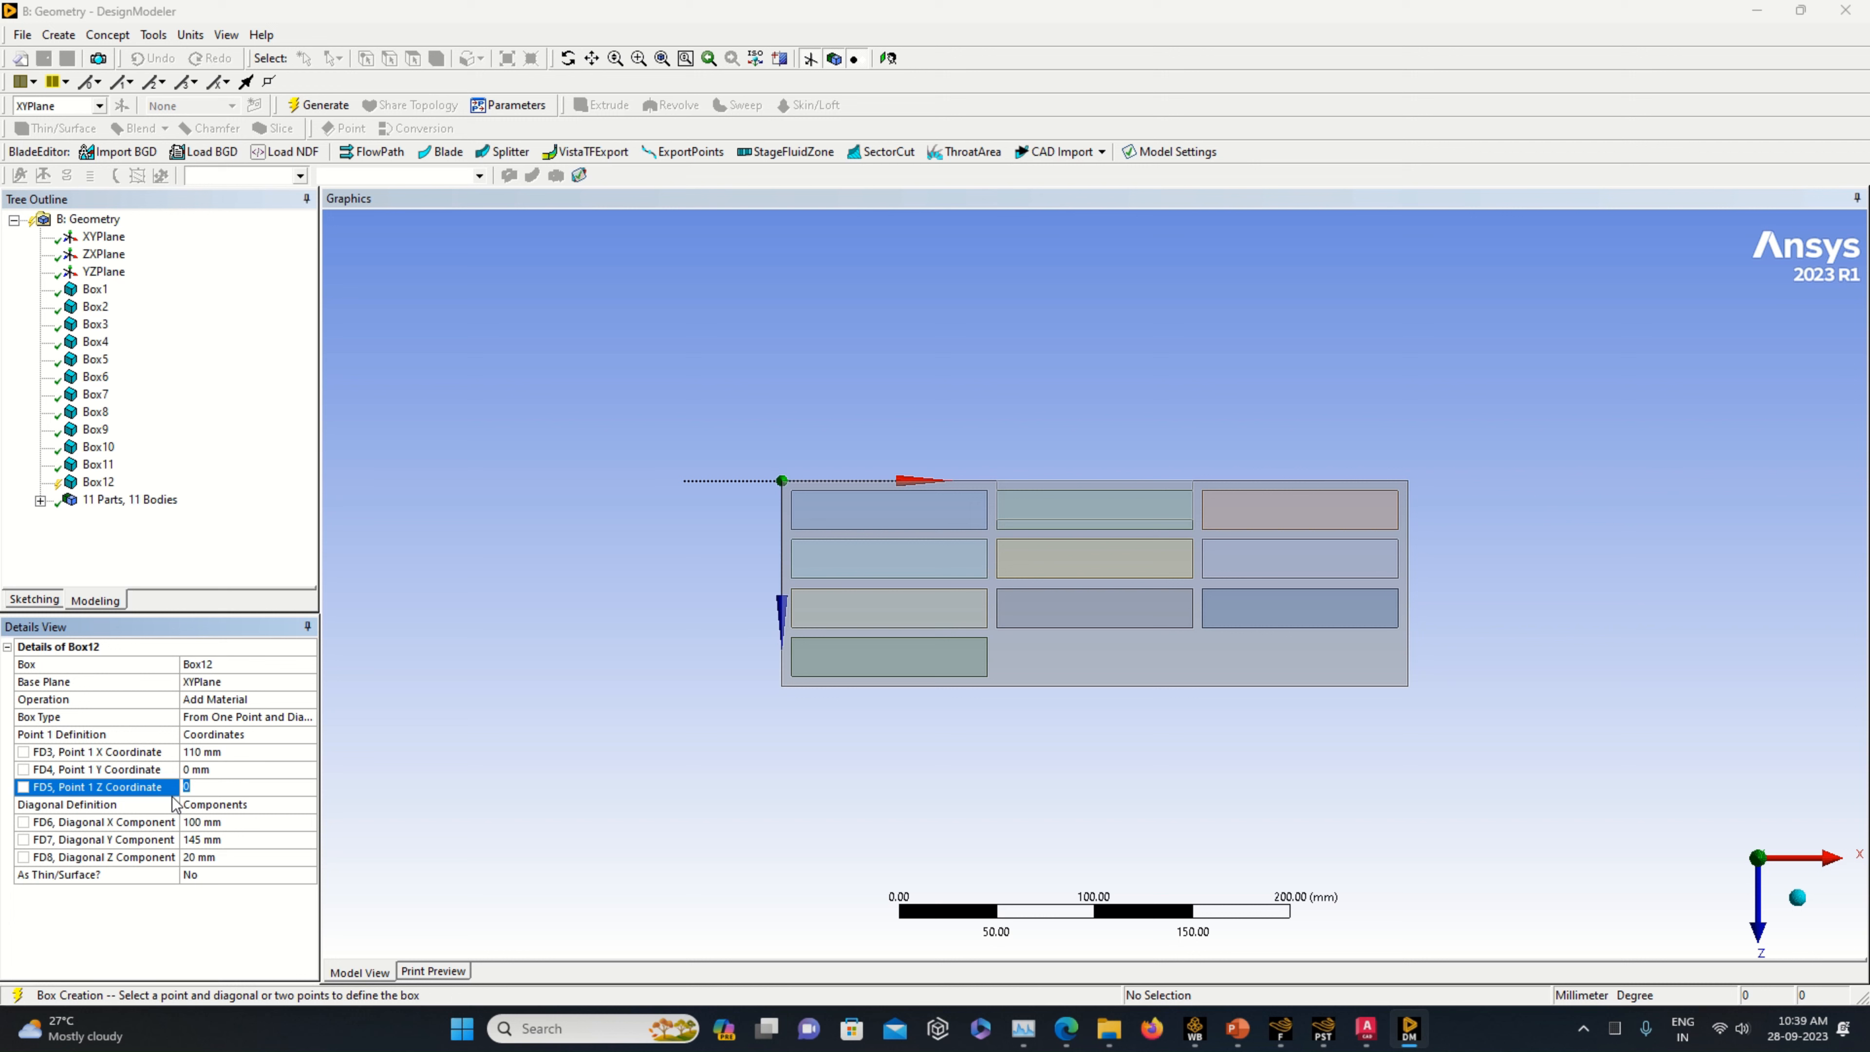
type("85")
key("Return")
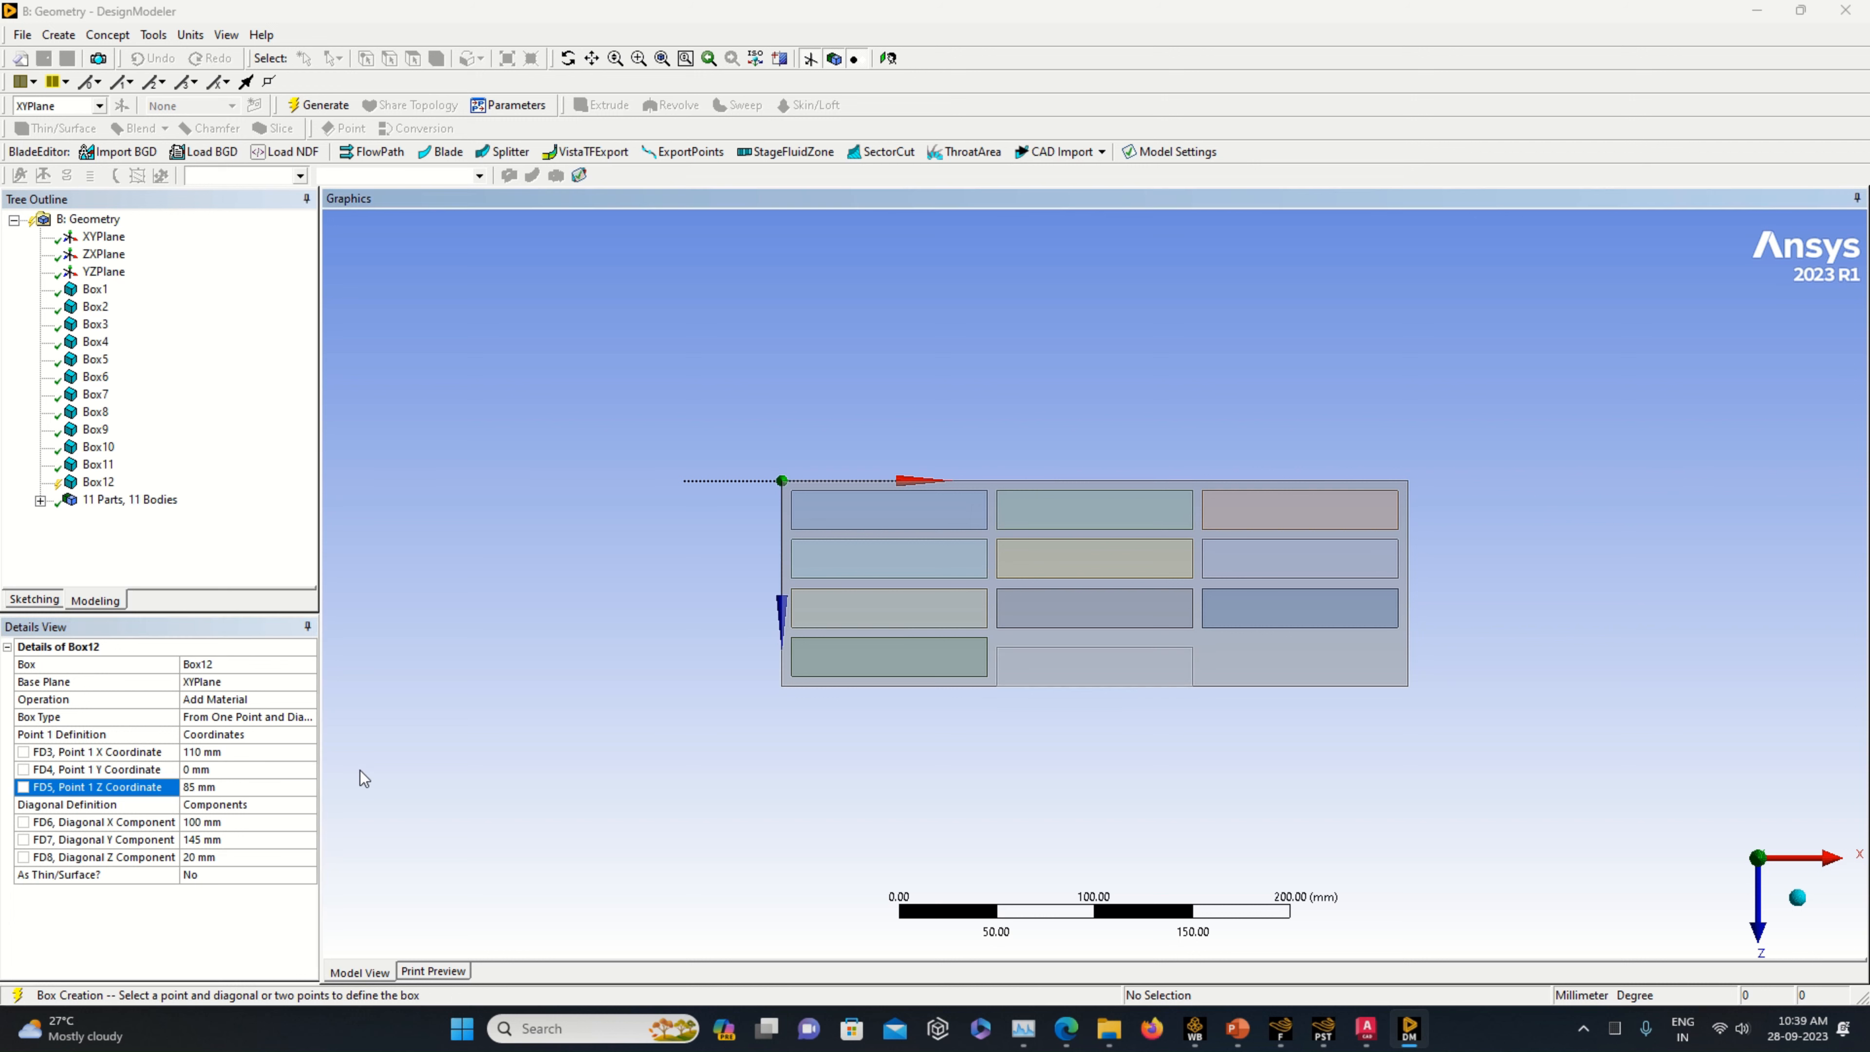
left_click(223, 785)
type("80")
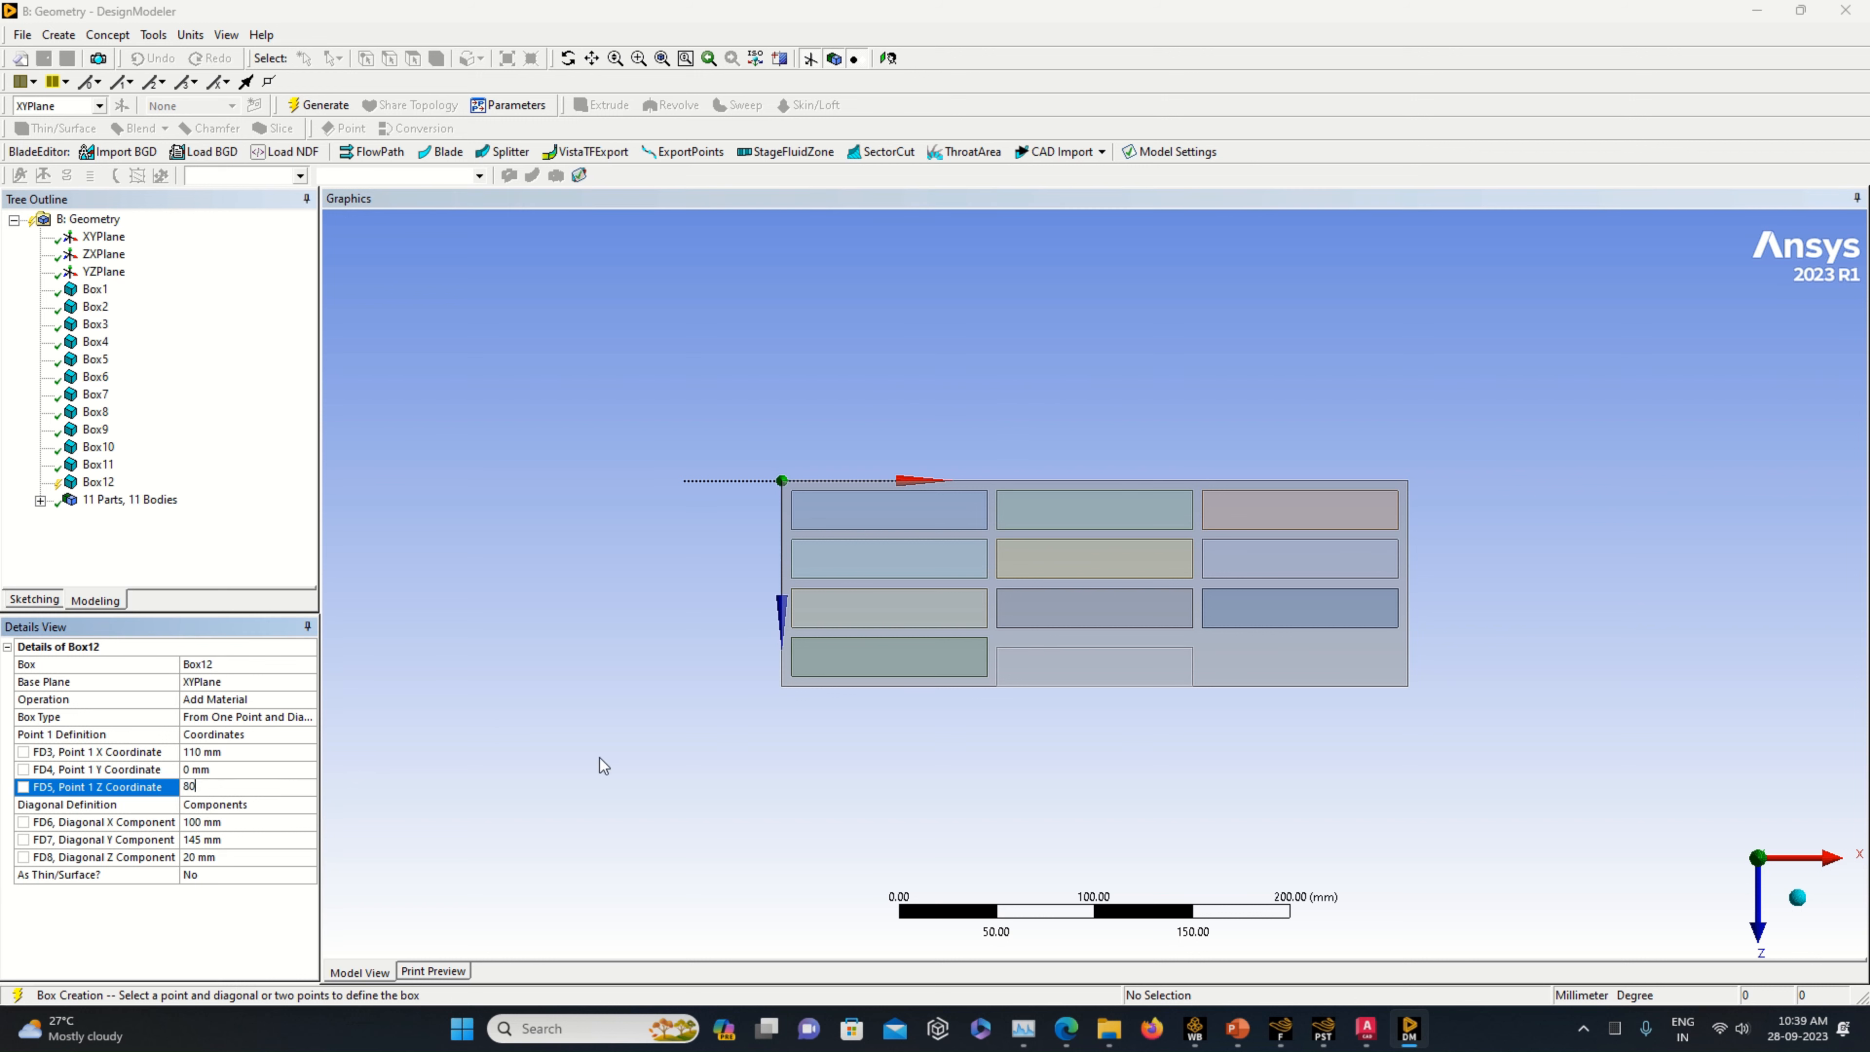
key("Return")
- Set the eleventh cell box's operation to Slice Material and generate it
left_click(310, 707)
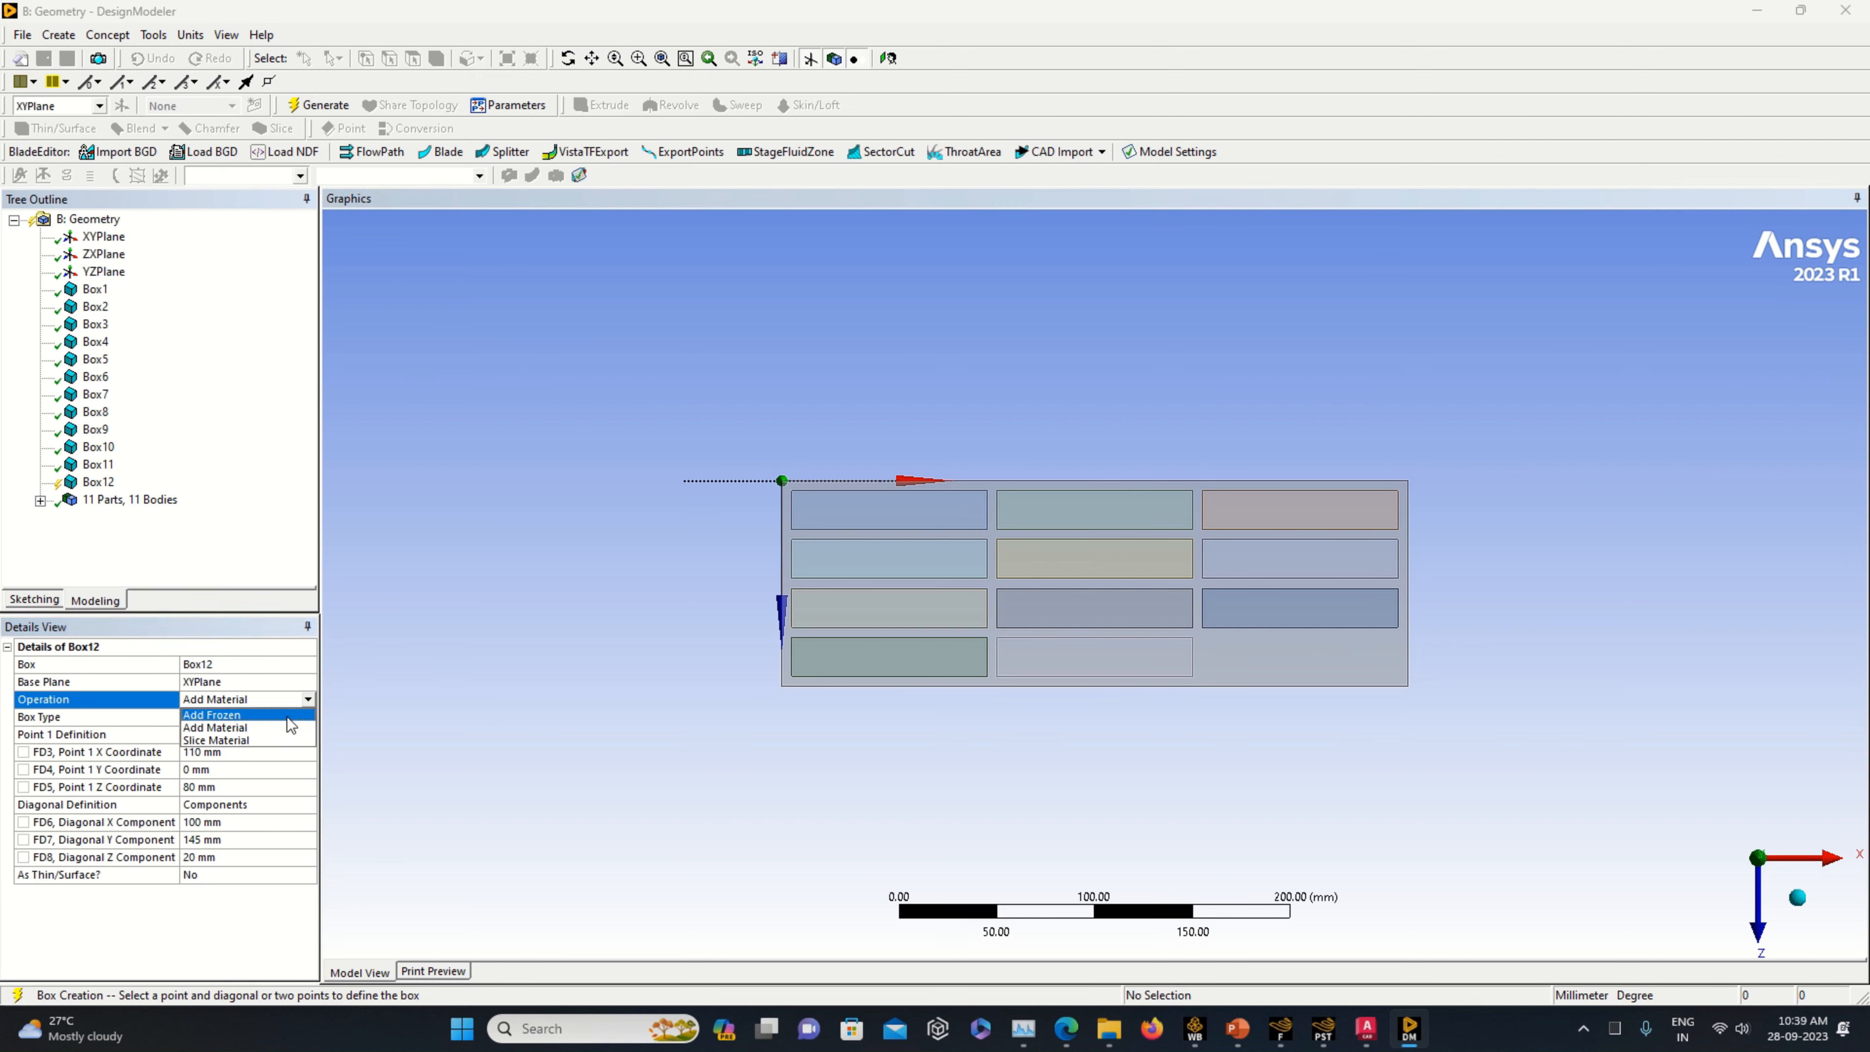
left_click(282, 746)
left_click(320, 107)
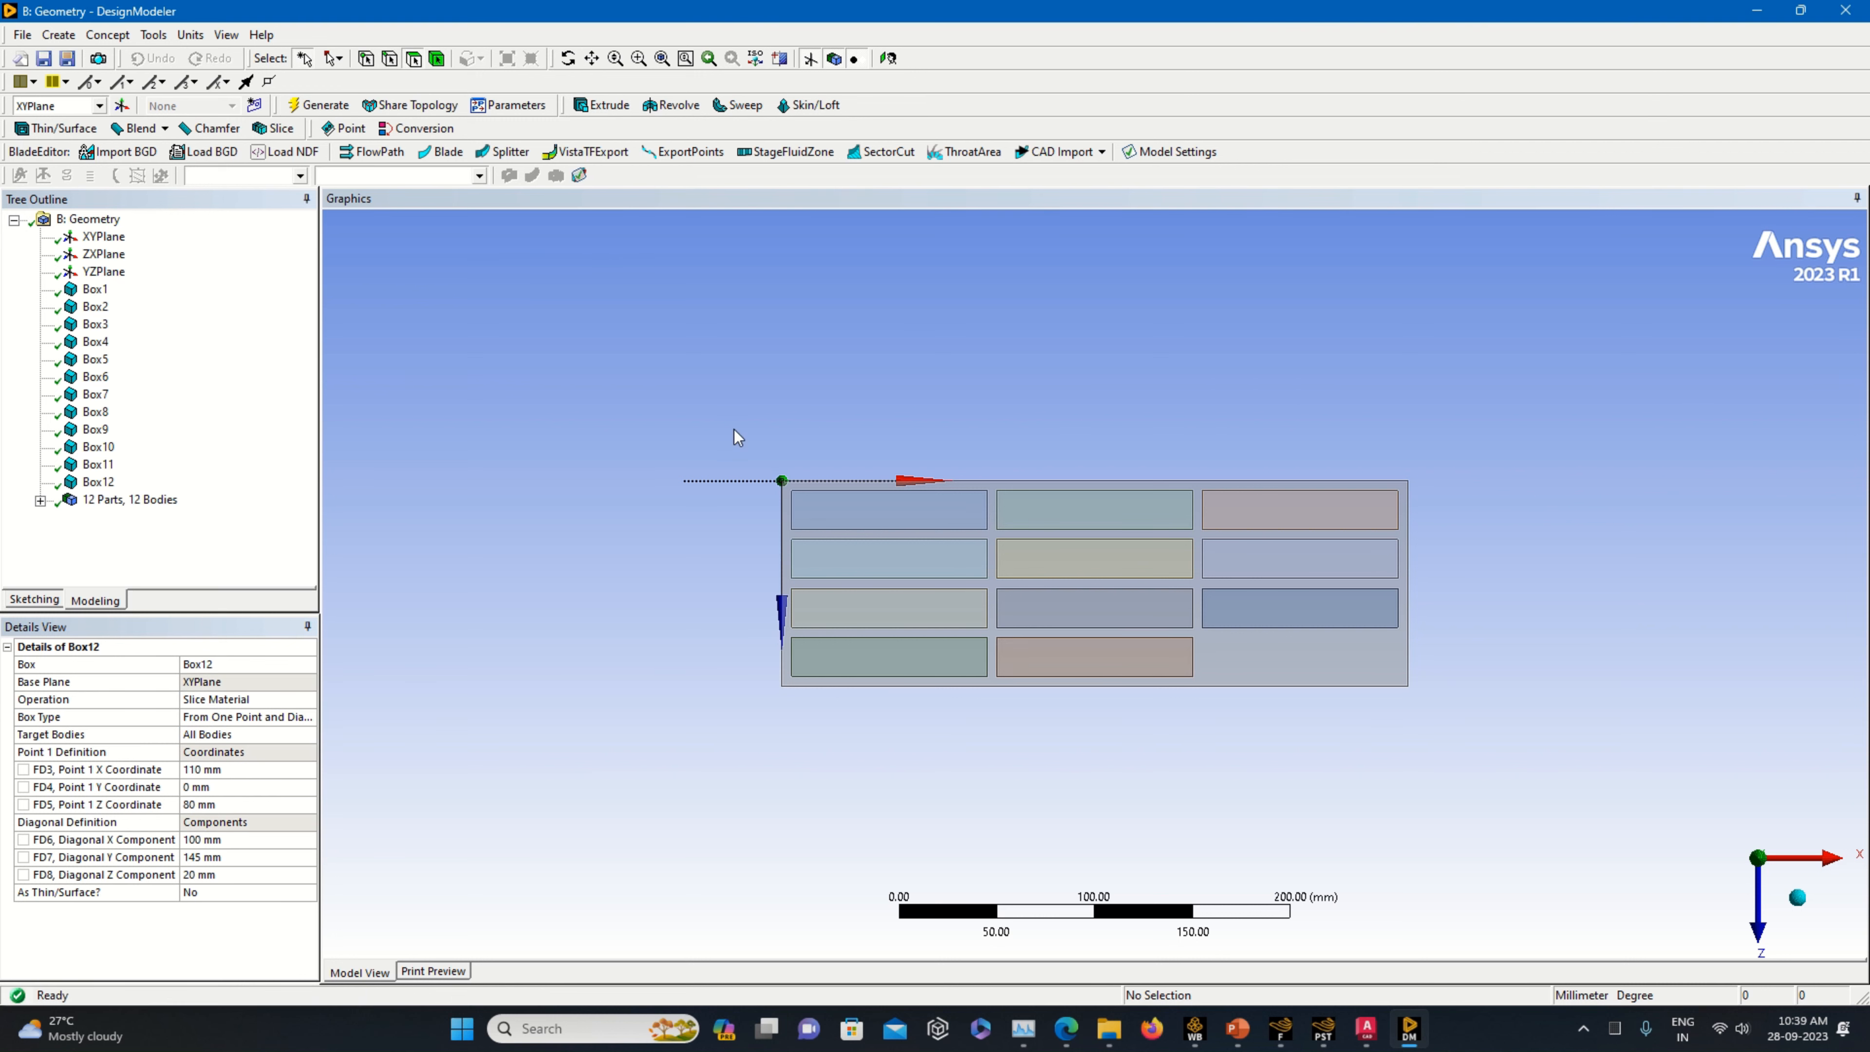
- Add a box primitive for the fourth row's third cell with diagonal components X 100, Y 145 and Z 20 mm
left_click(58, 35)
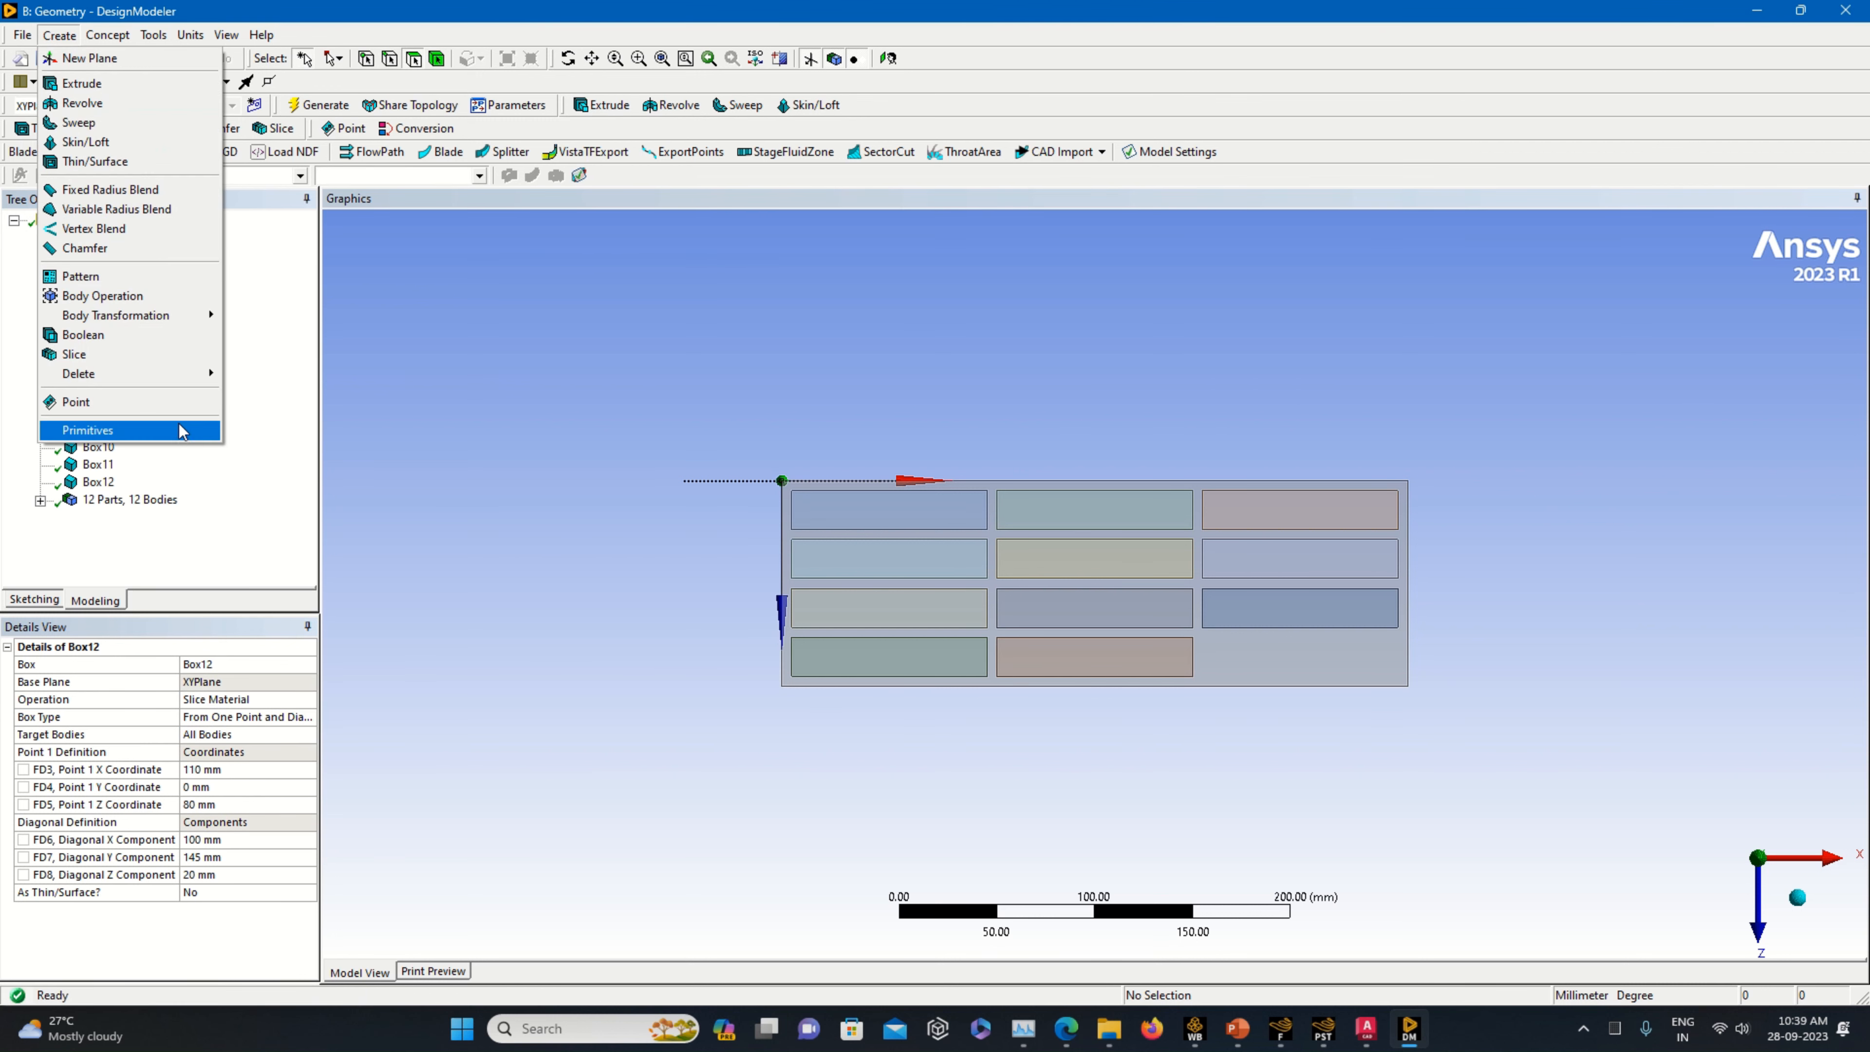
mouse_move(184, 432)
left_click(271, 450)
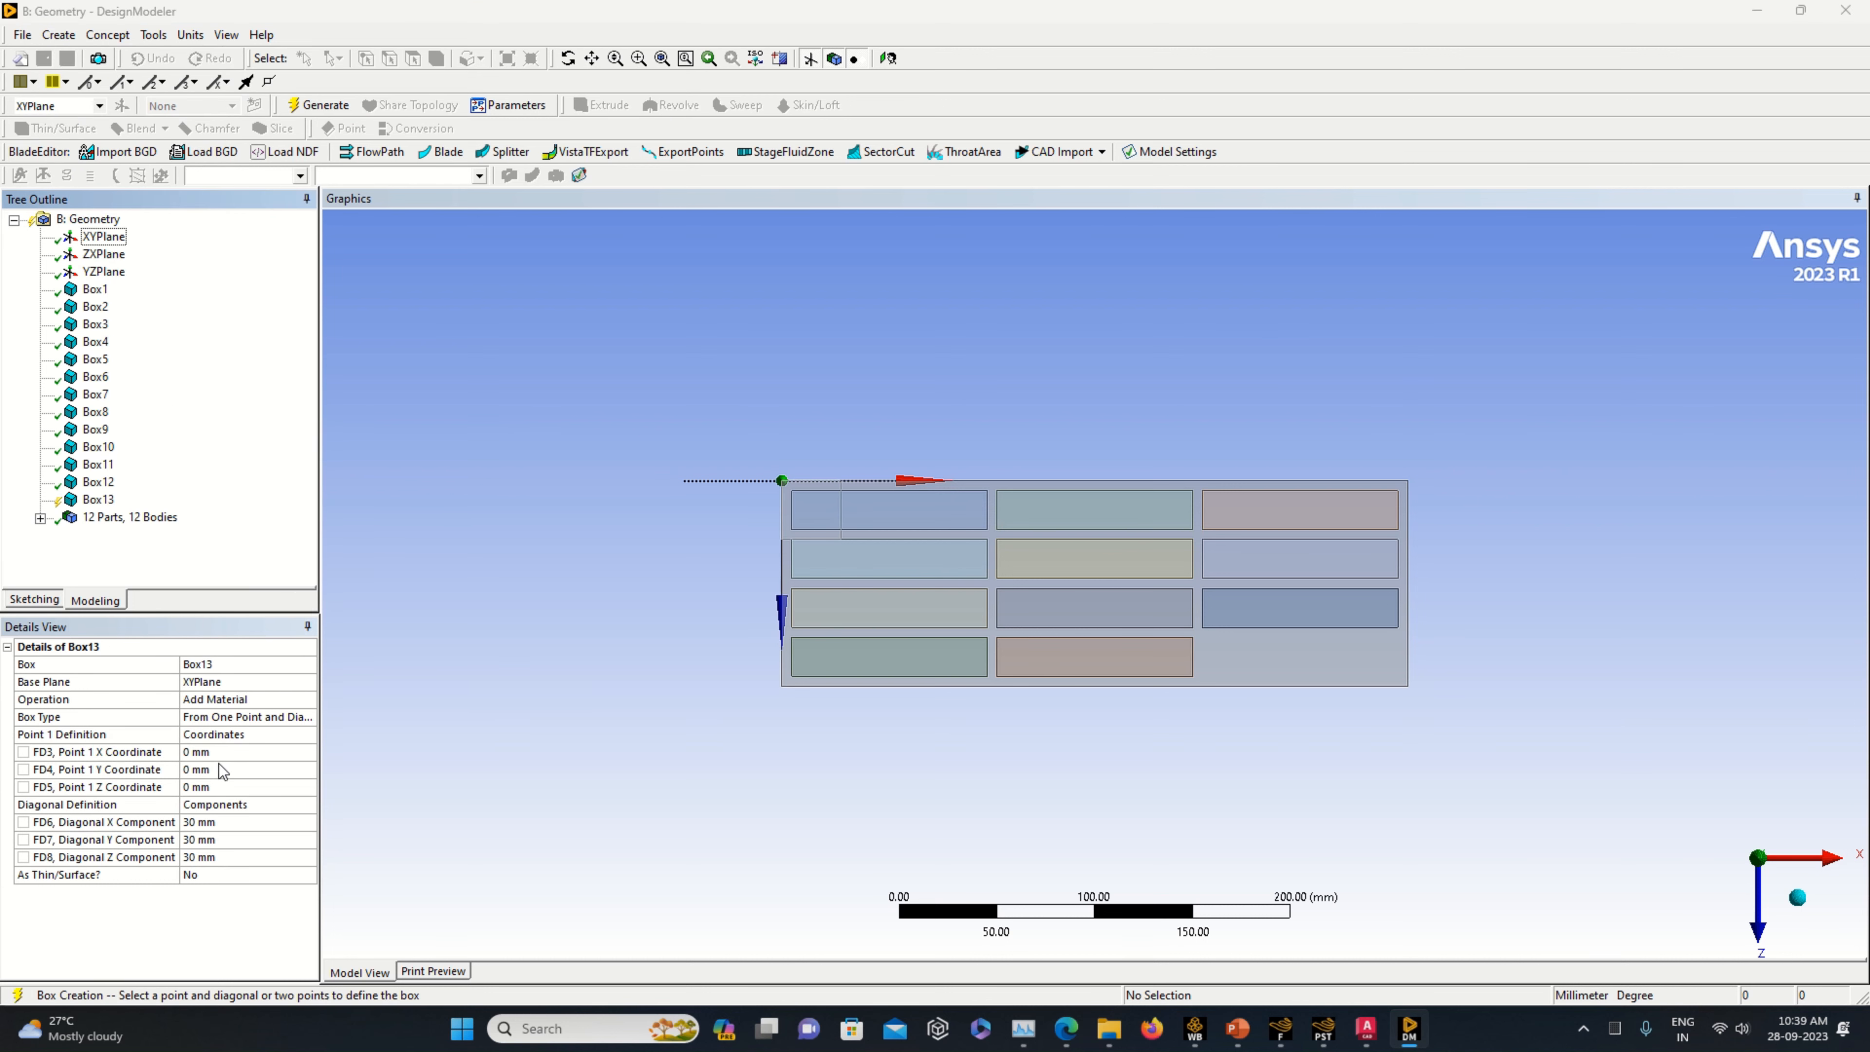
left_click(224, 822)
type("100")
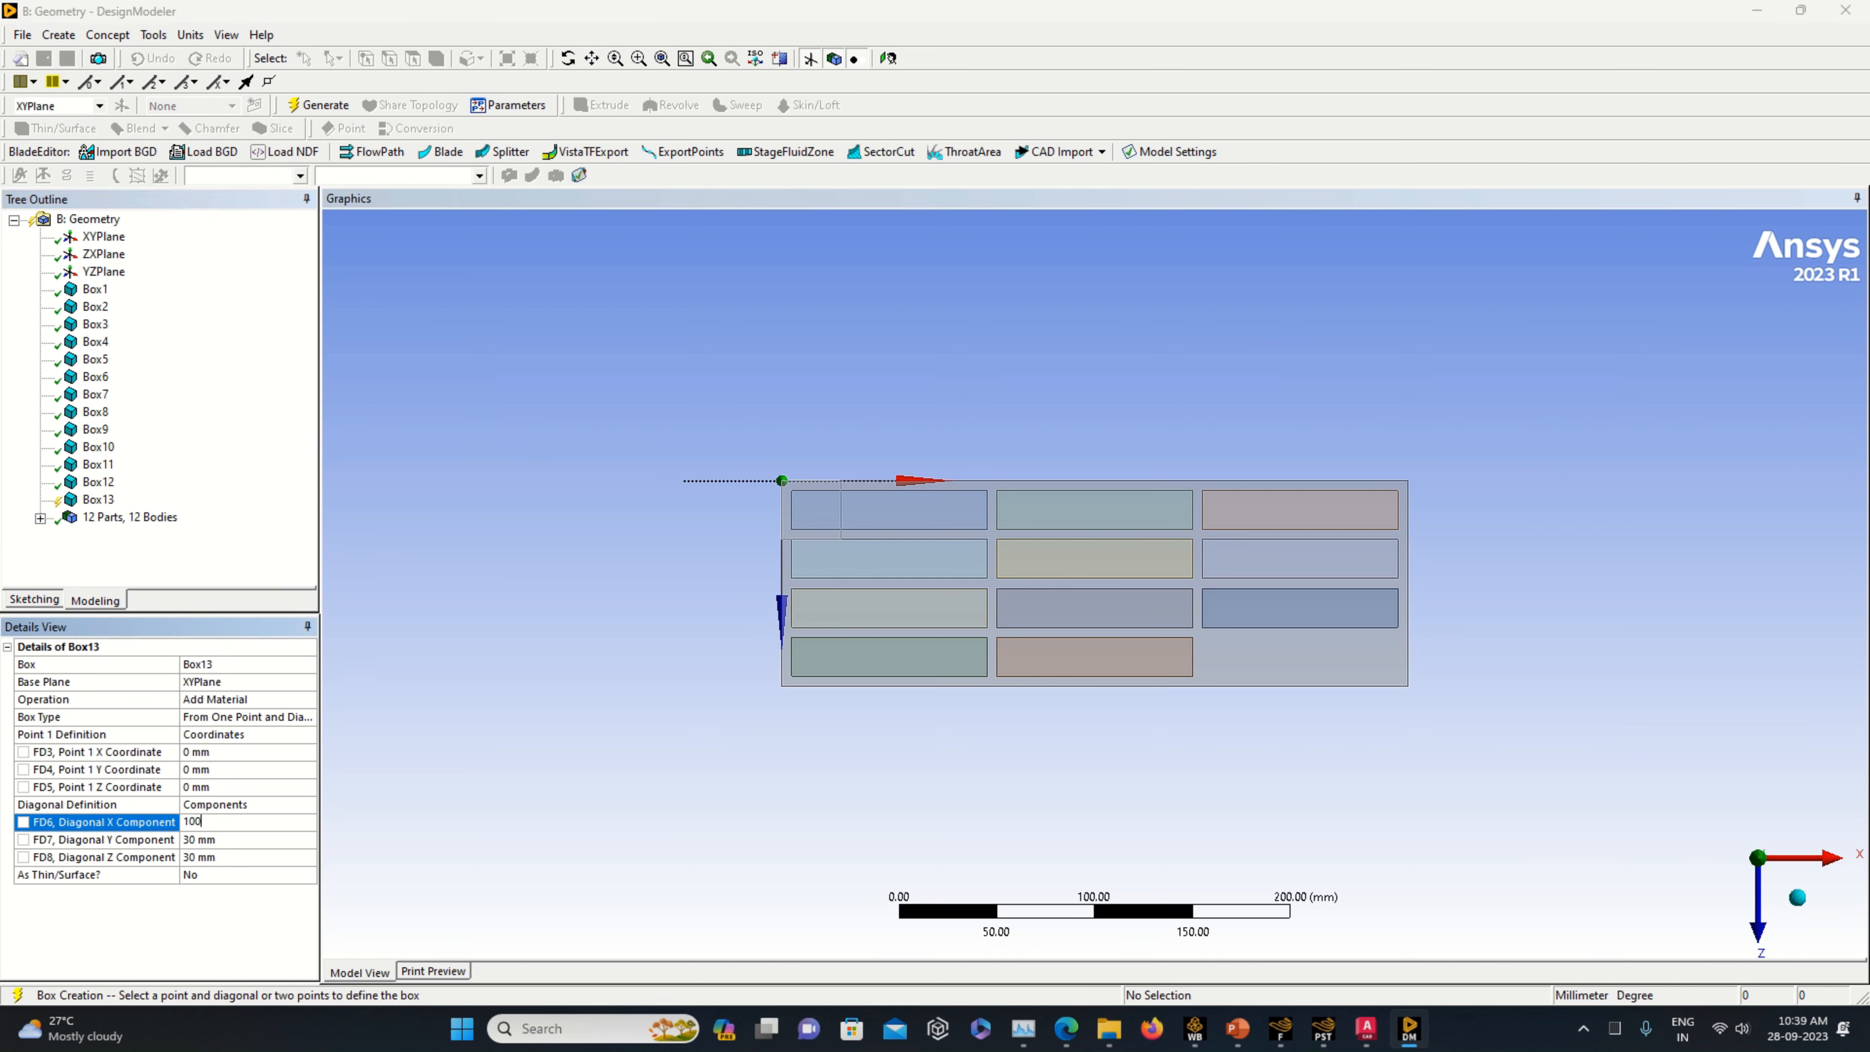
left_click(229, 839)
type("145")
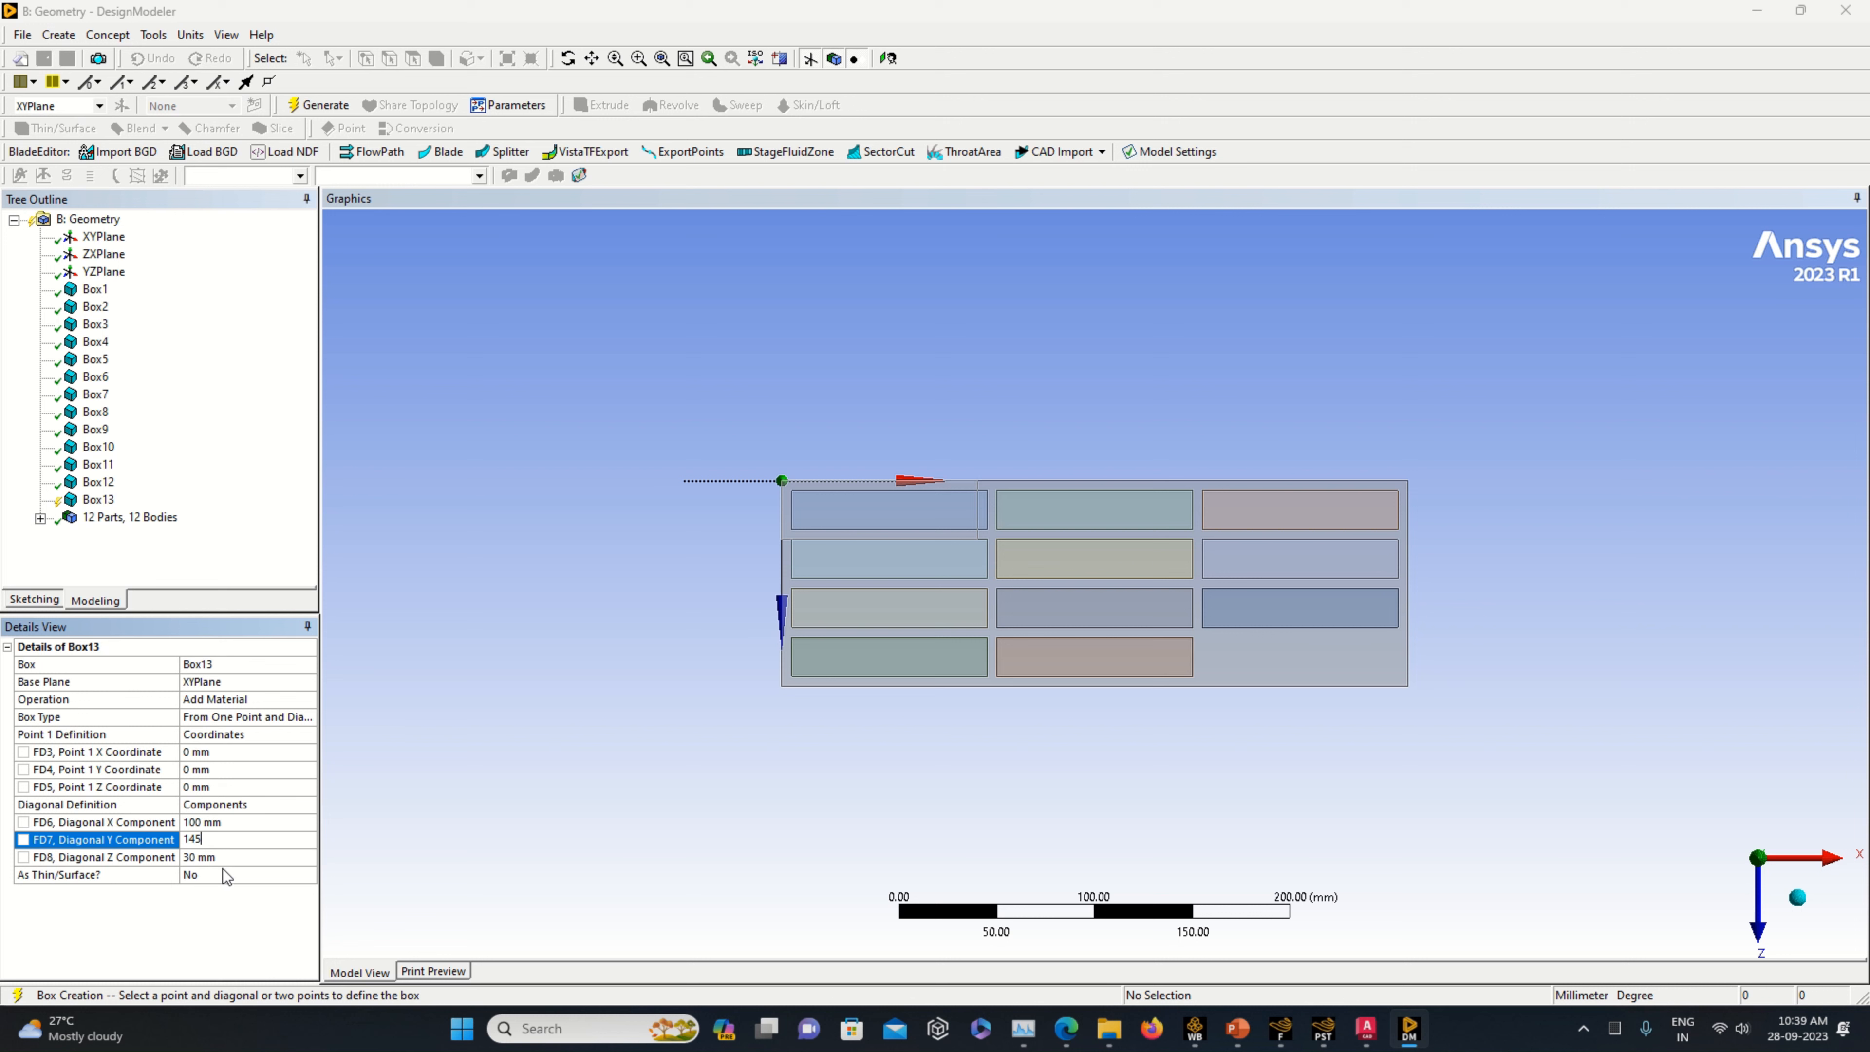
left_click(226, 875)
left_click(229, 858)
type("20")
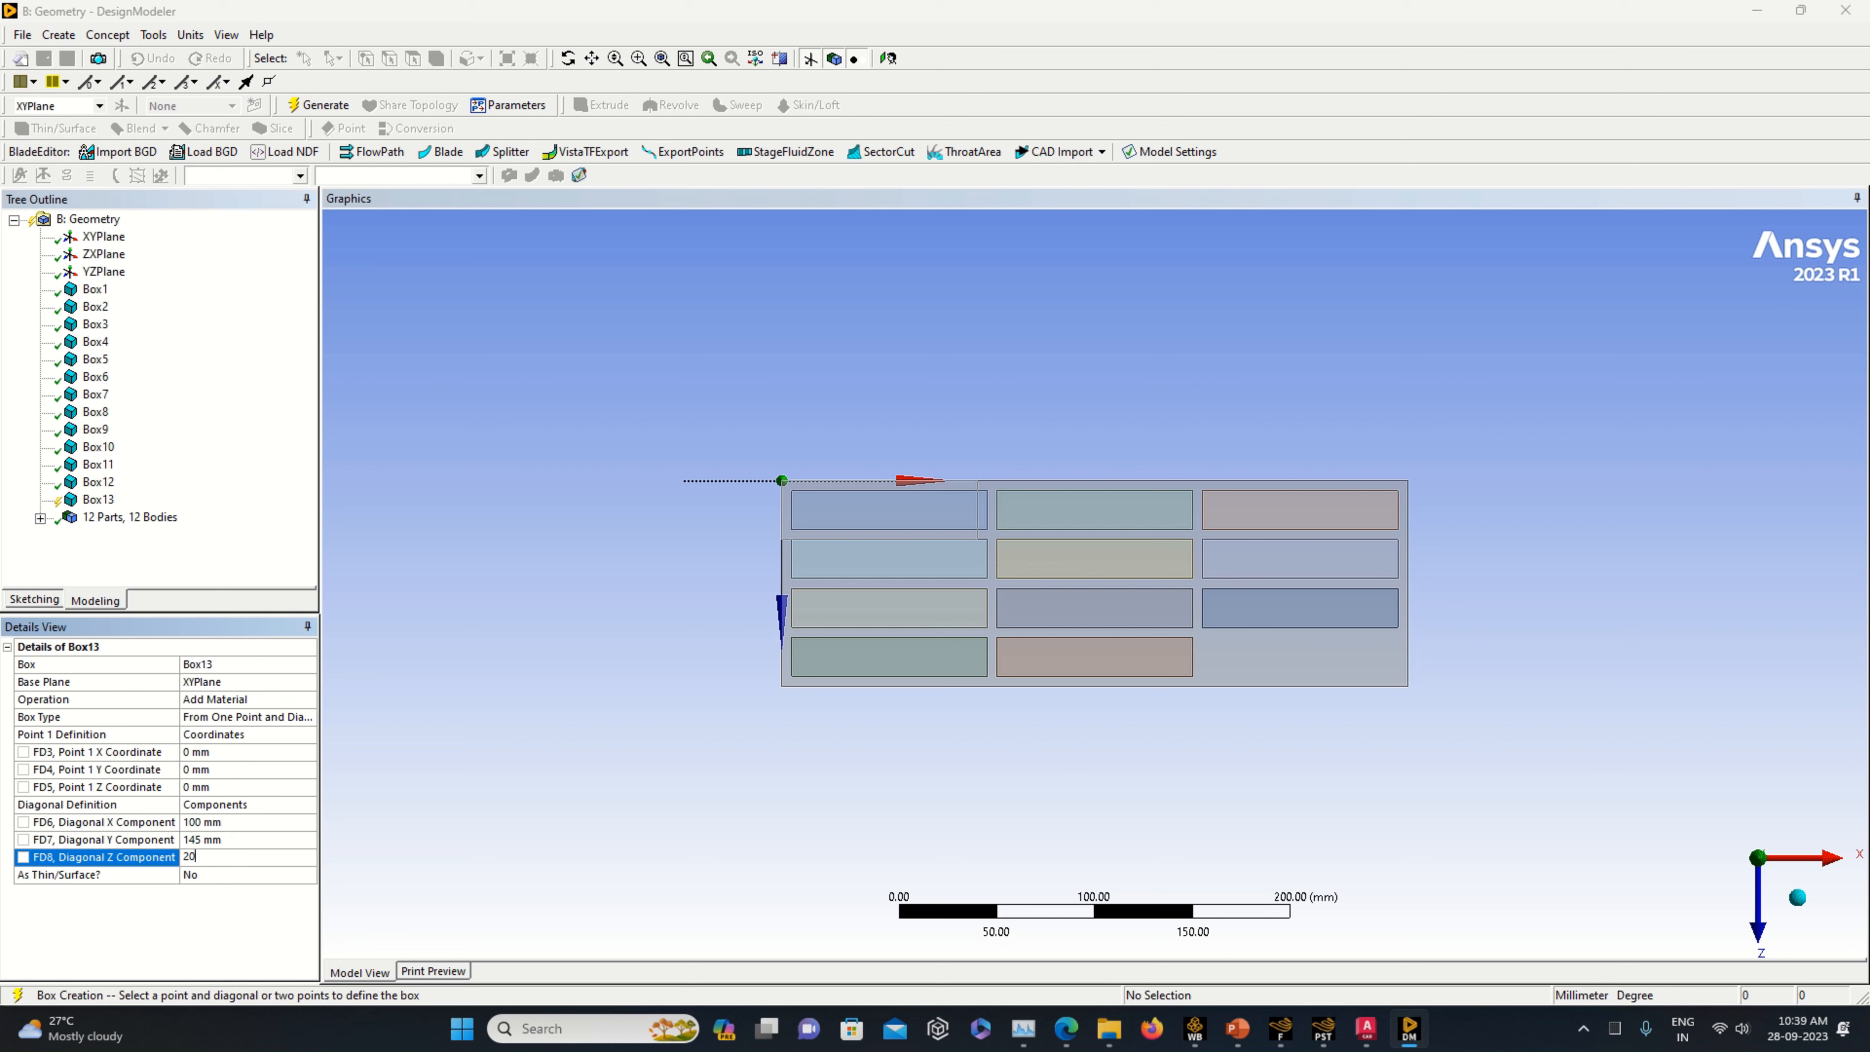
left_click(661, 811)
- Position the twelfth cell box with Point 1 X coordinate 215 mm and Z coordinate 80 mm
left_click(193, 753)
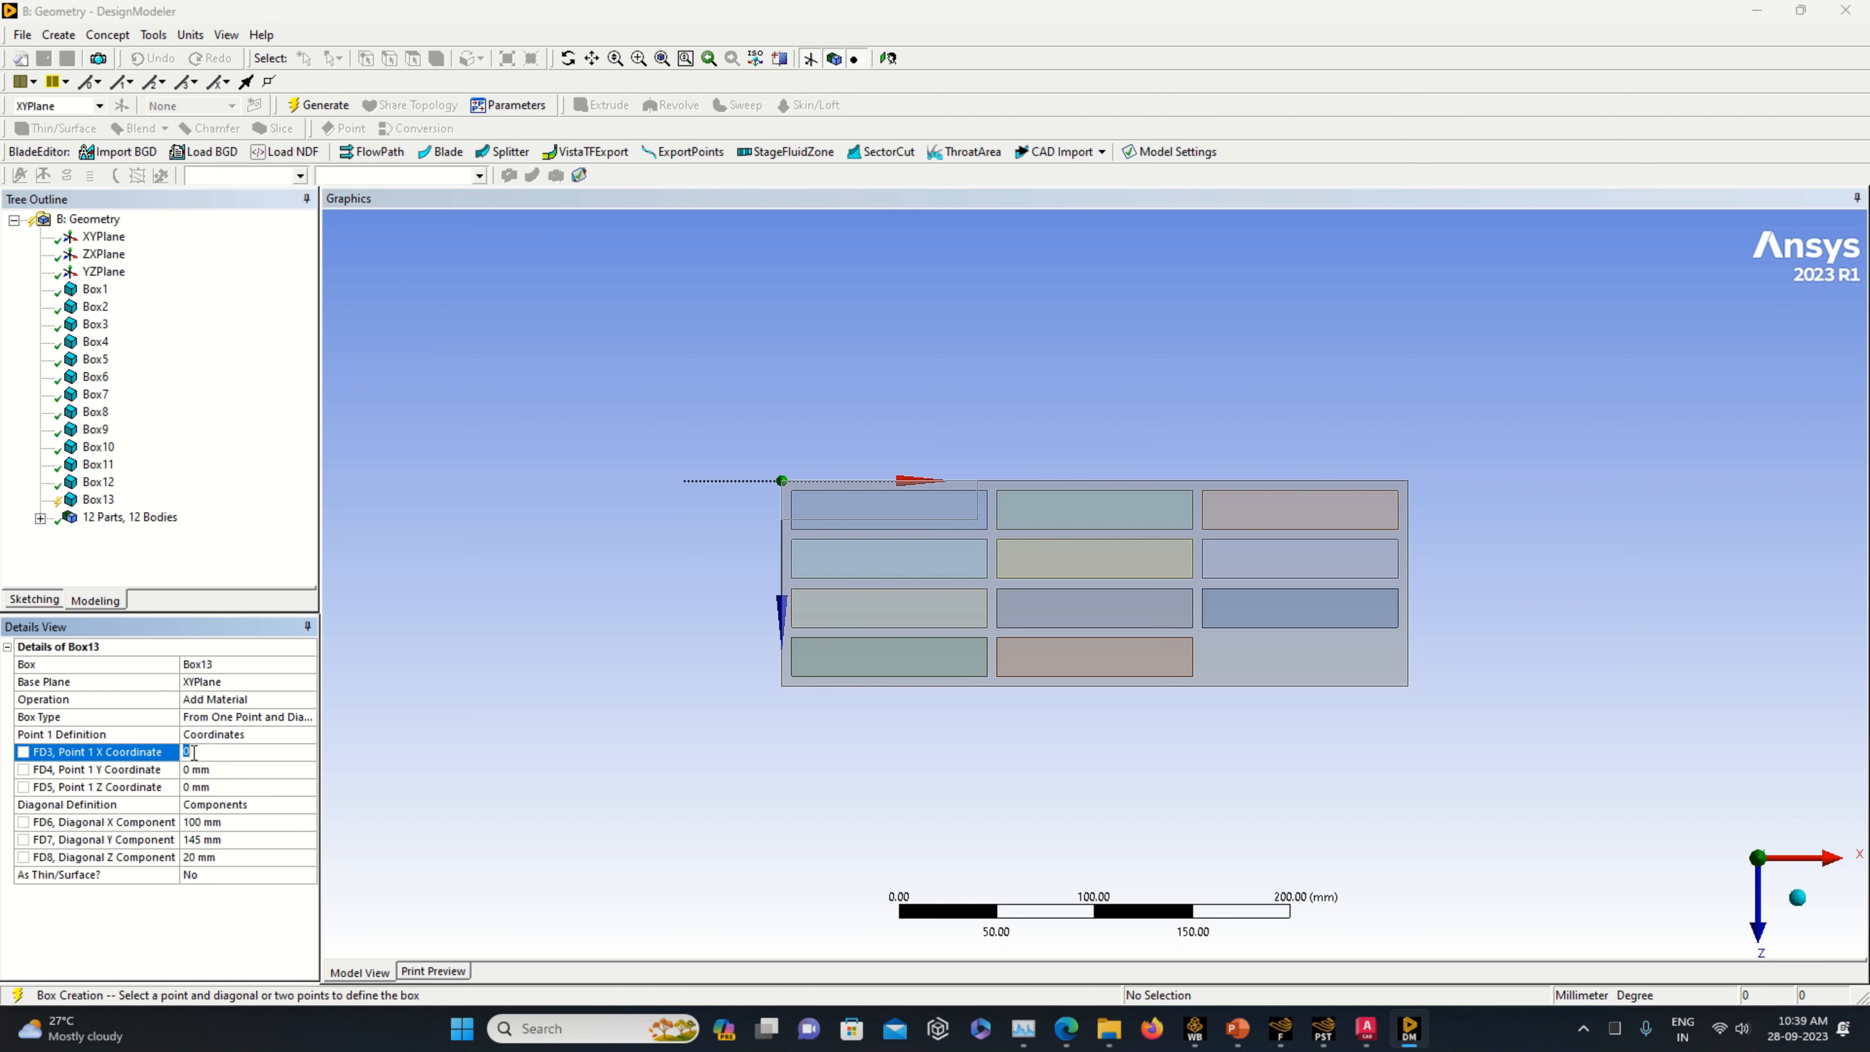
type("215")
key("Return")
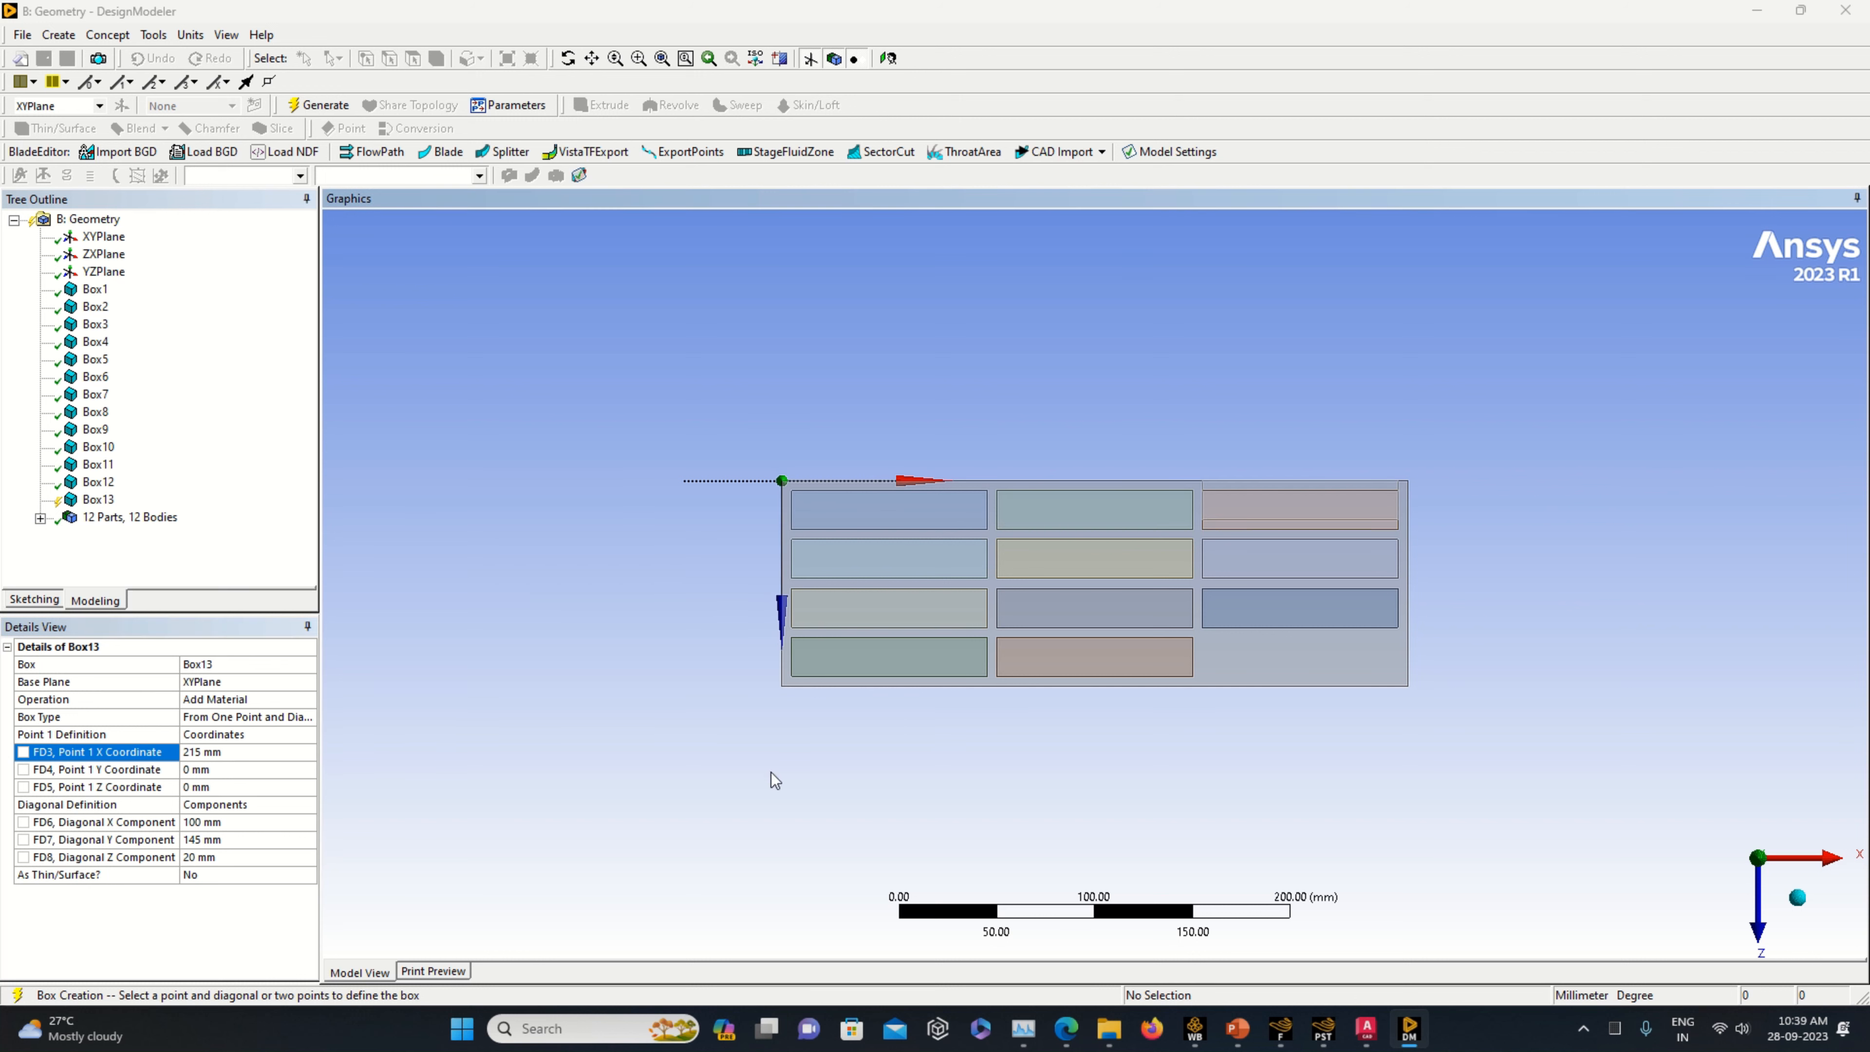
left_click(239, 786)
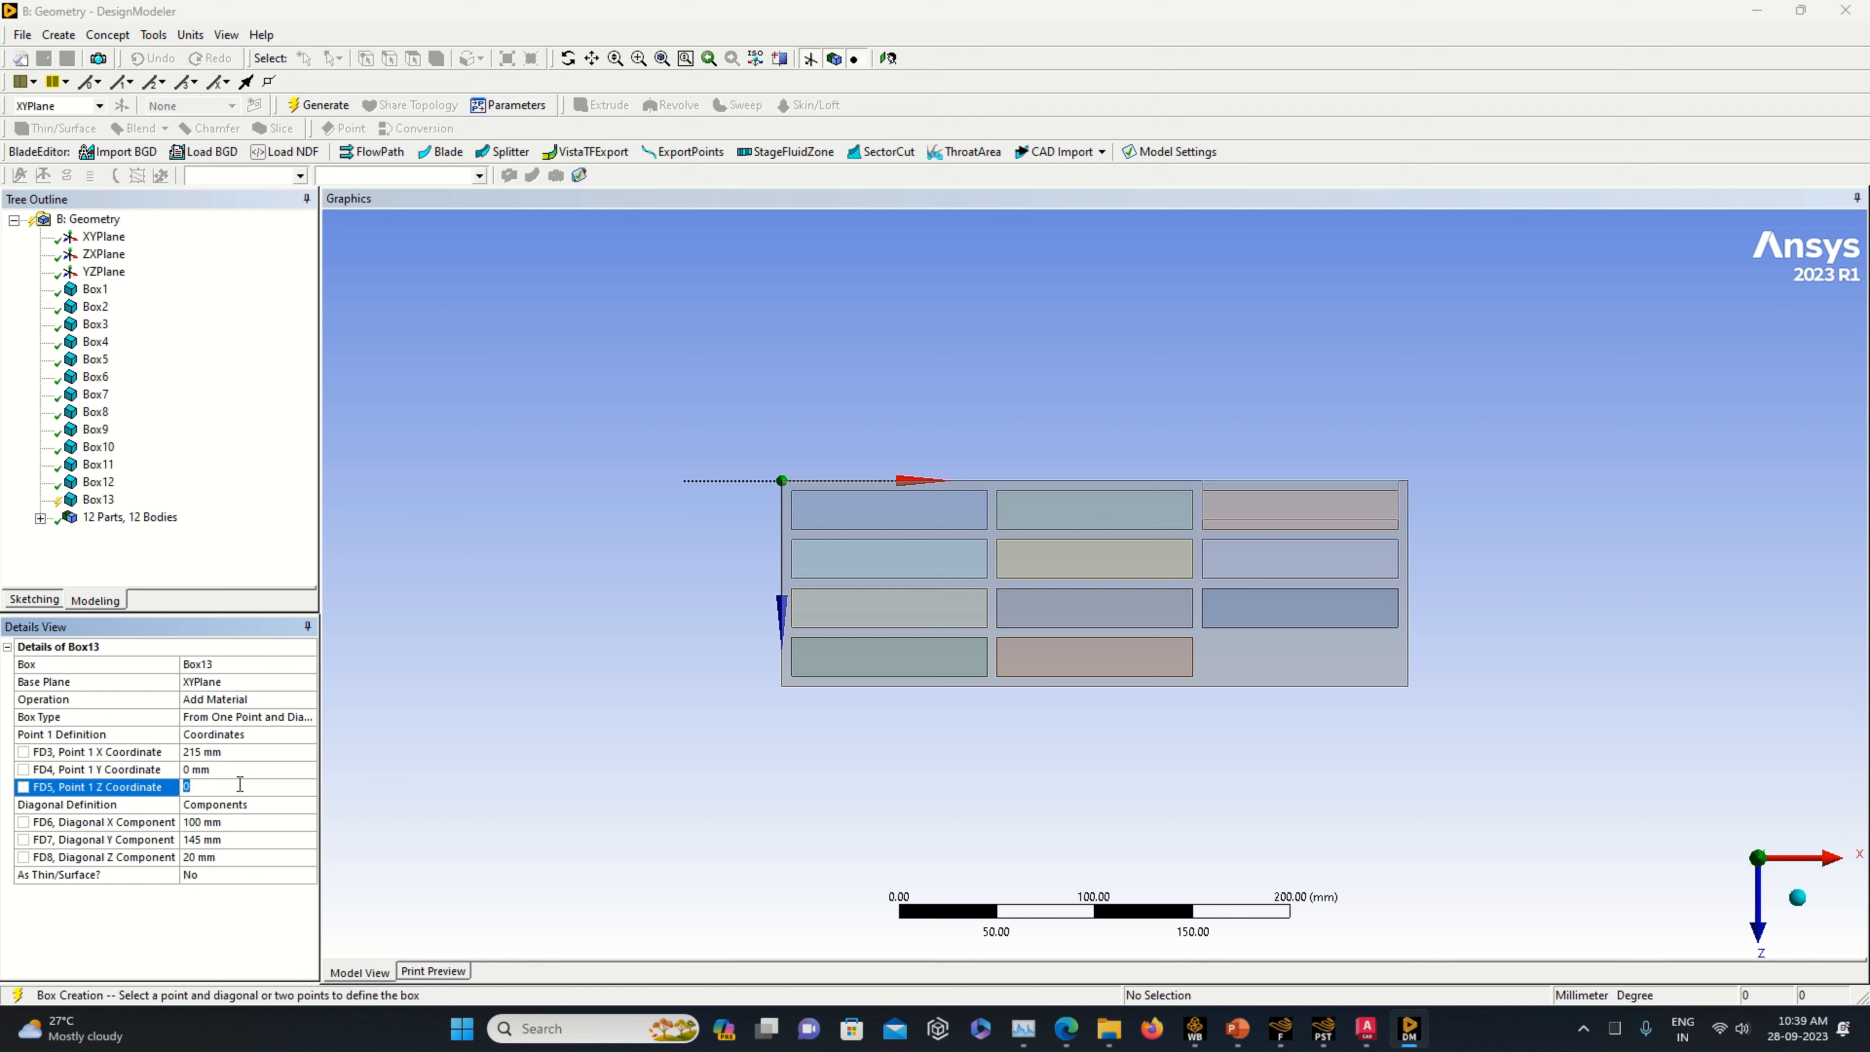
type("80")
left_click(626, 801)
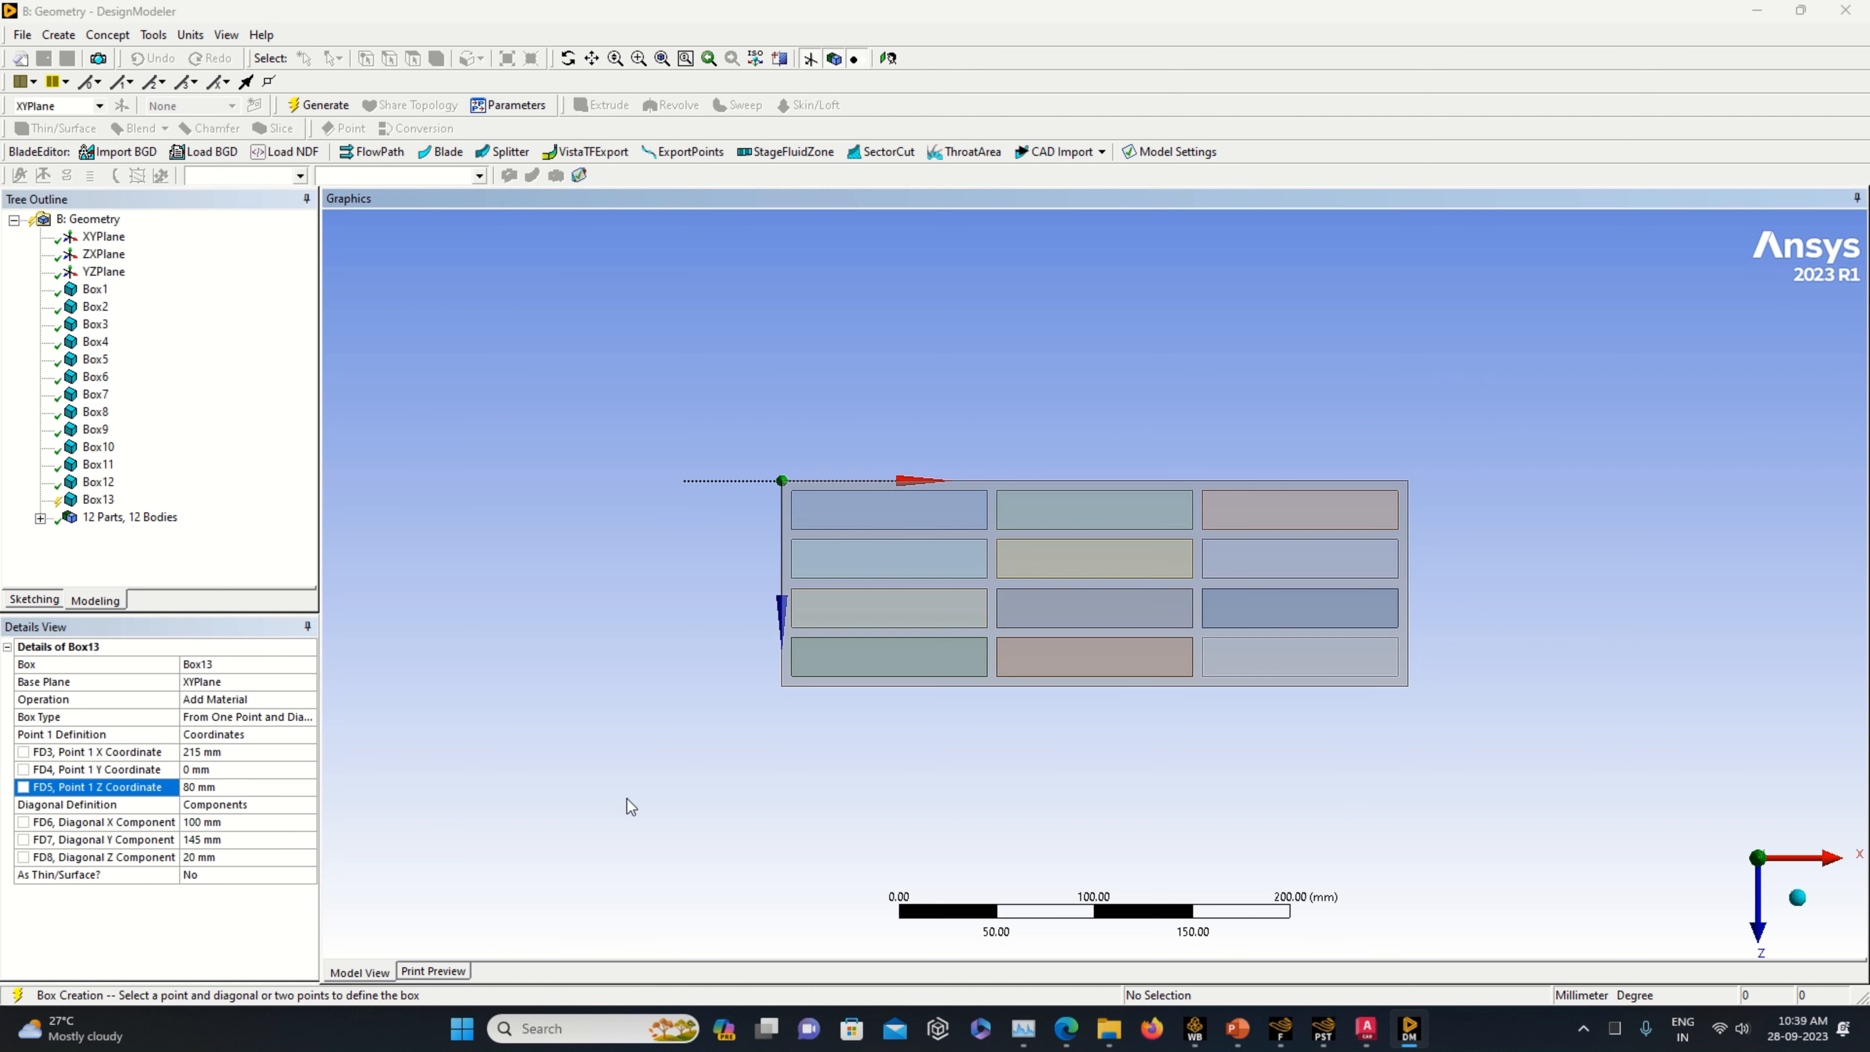
- Set the twelfth cell box's operation to Slice Material and generate it
left_click(295, 704)
left_click(310, 699)
left_click(221, 745)
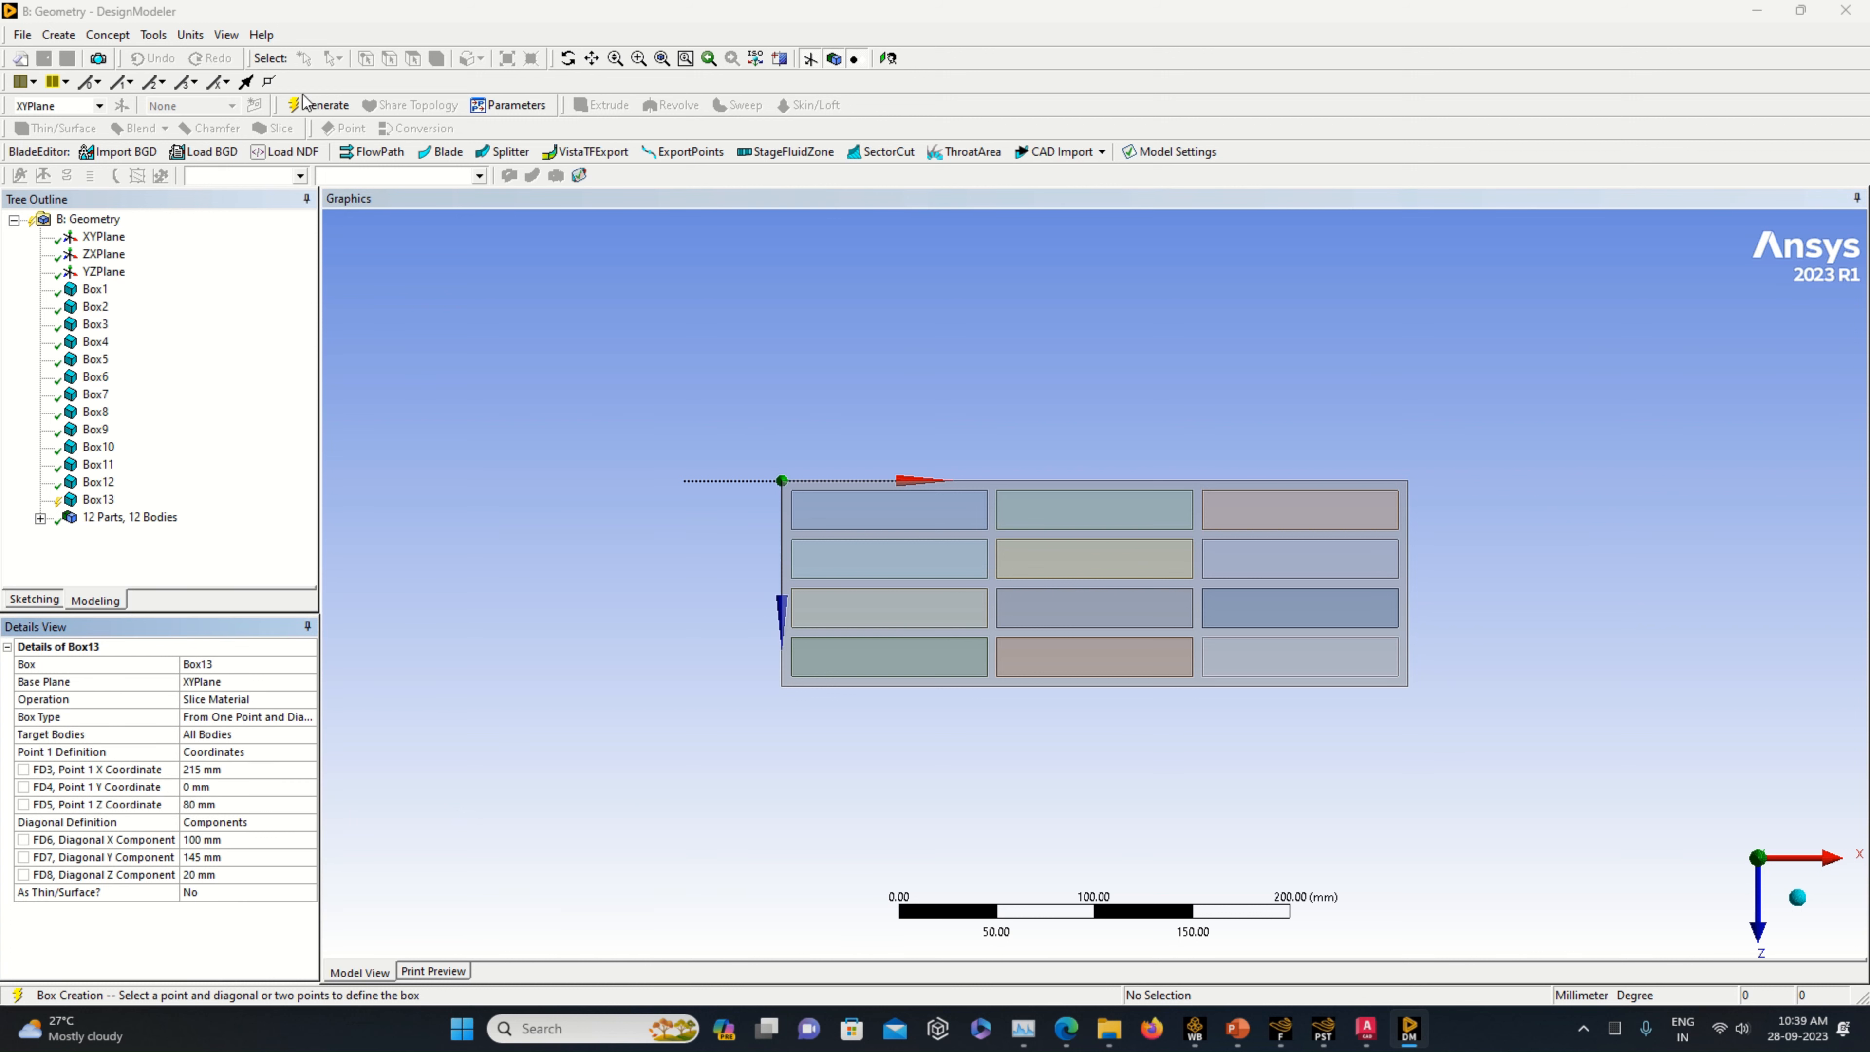
left_click(317, 104)
- Expand the list of bodies and examine which cell each solid corresponds to, from the last cell back to the first
left_click(40, 517)
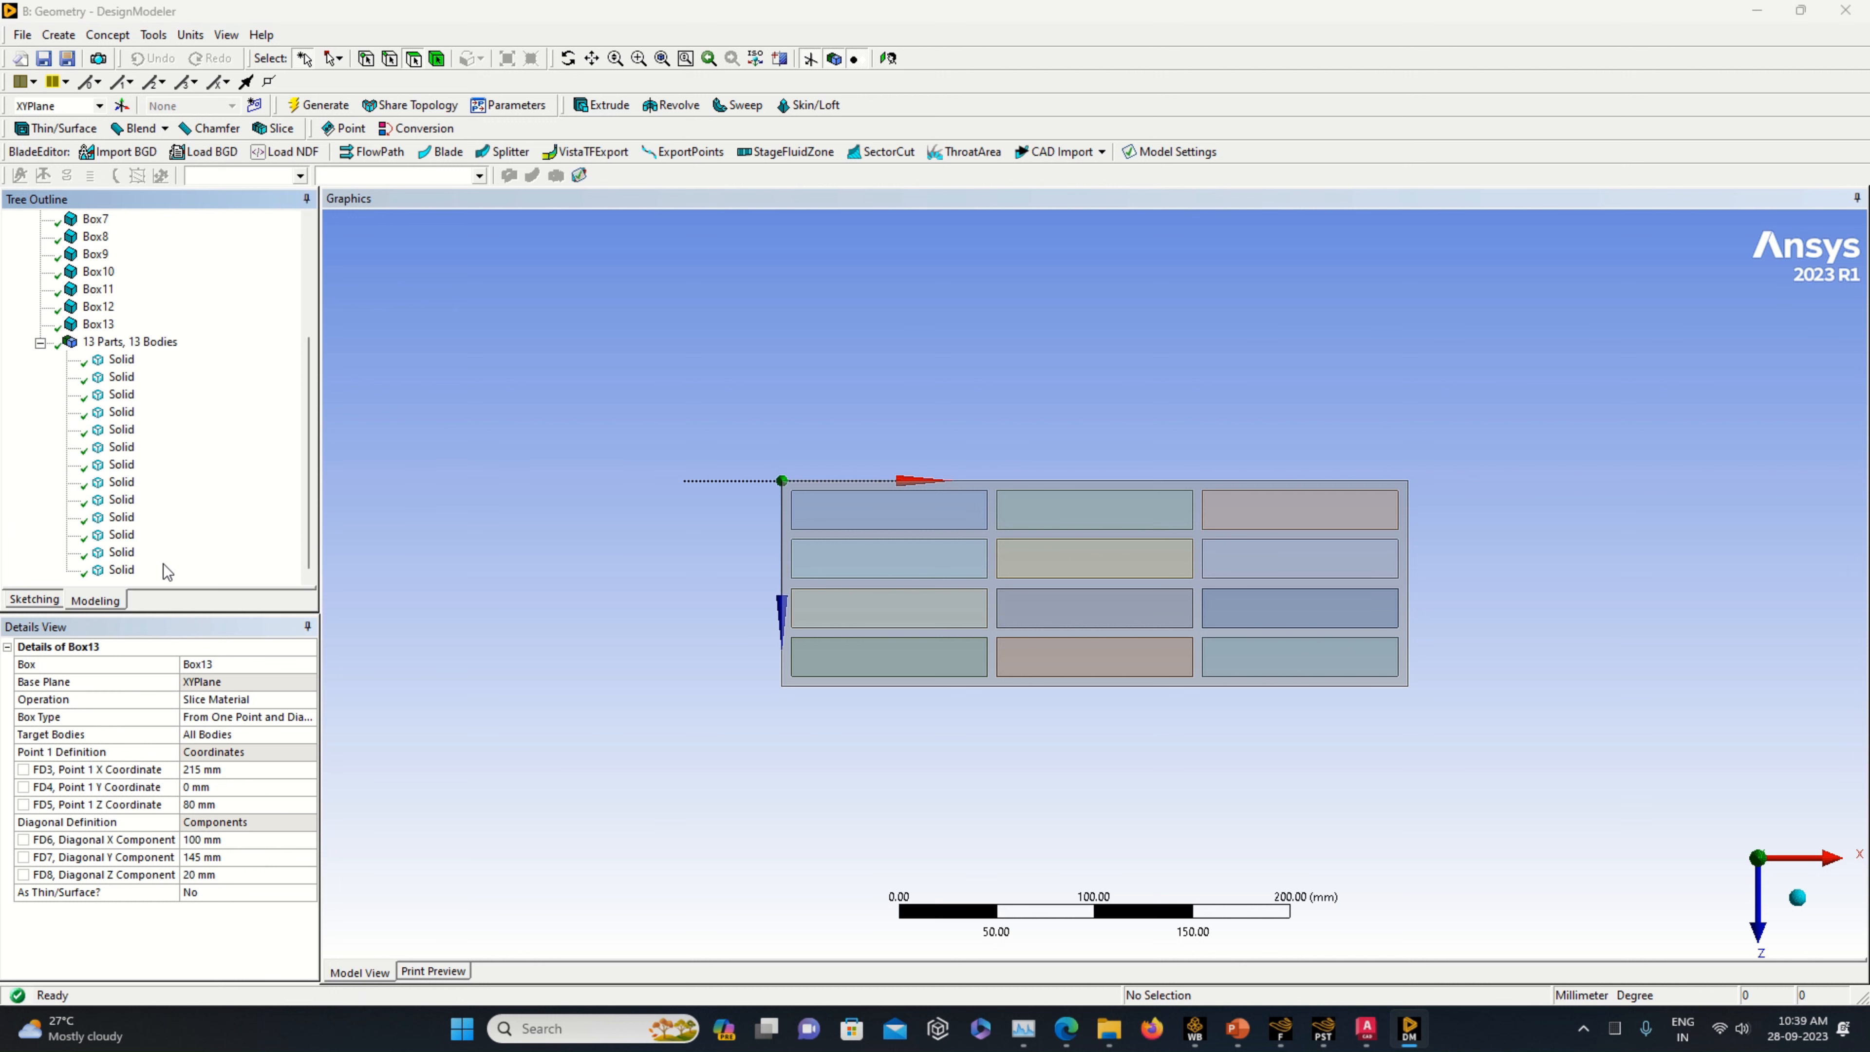
left_click(122, 569)
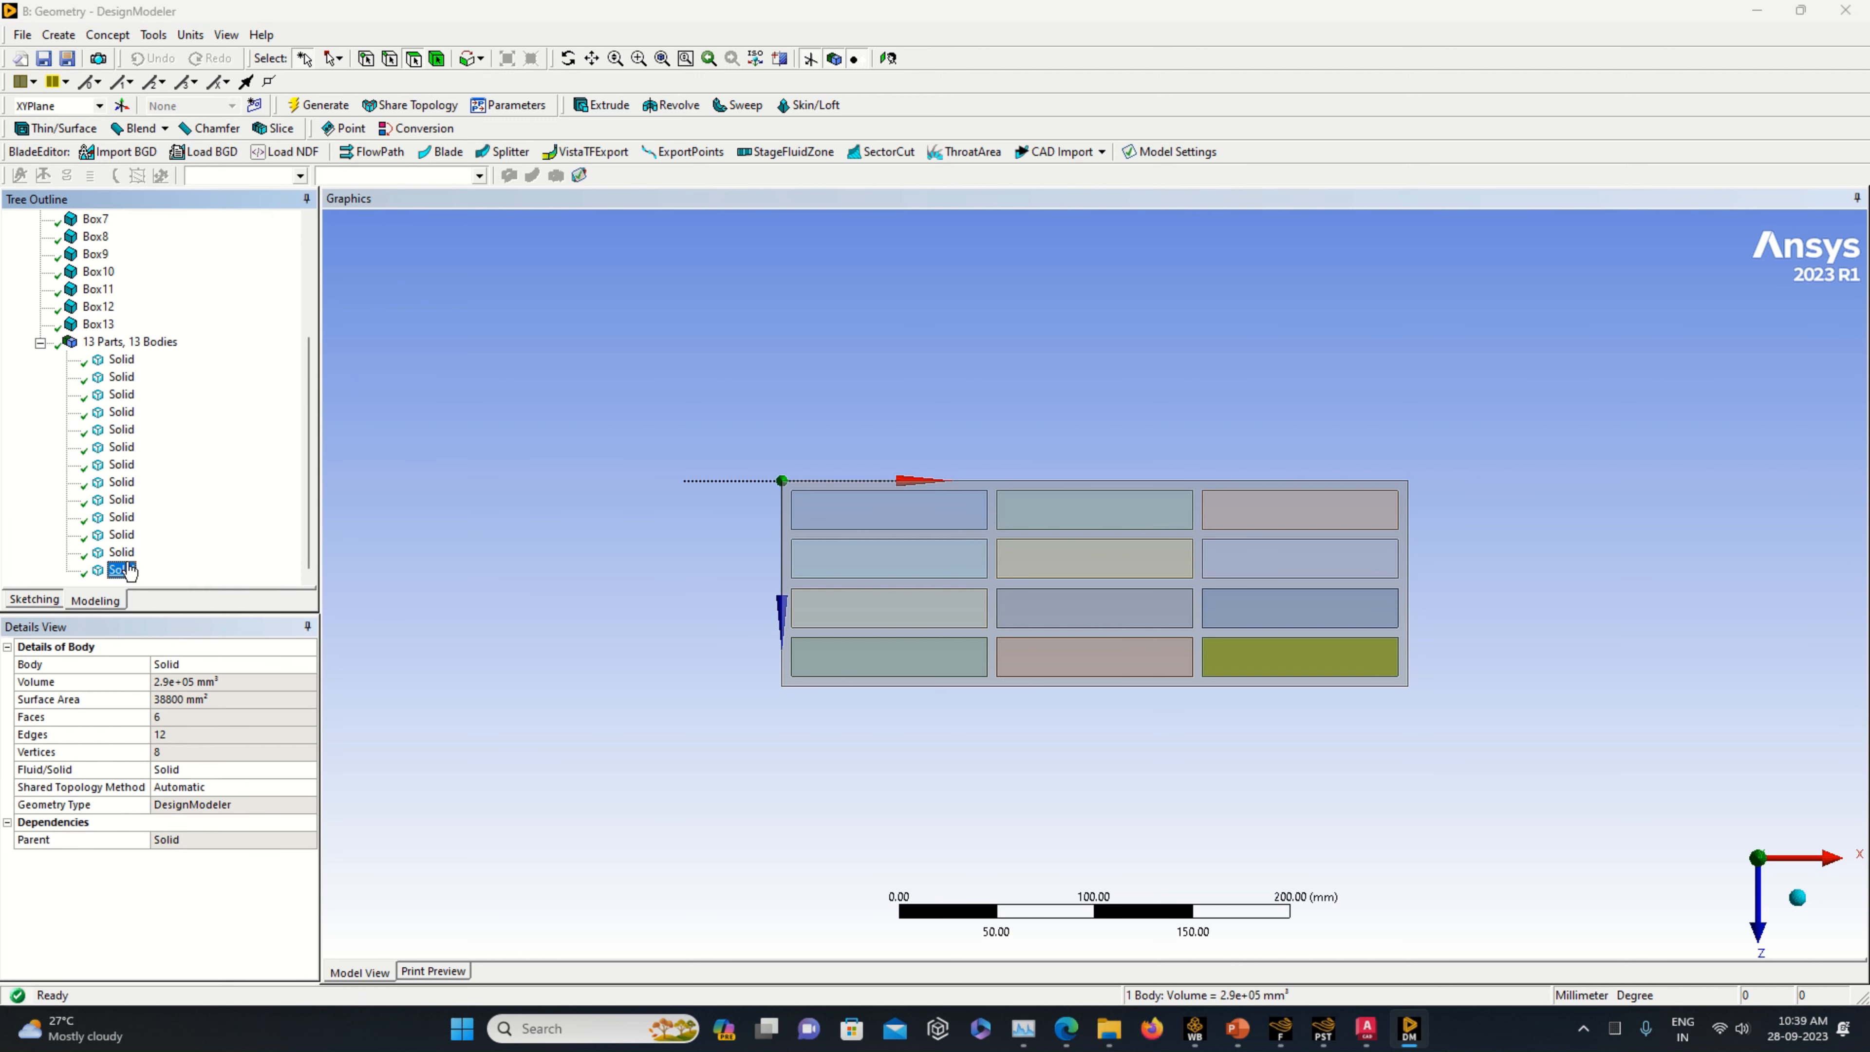
left_click(122, 552)
left_click(121, 534)
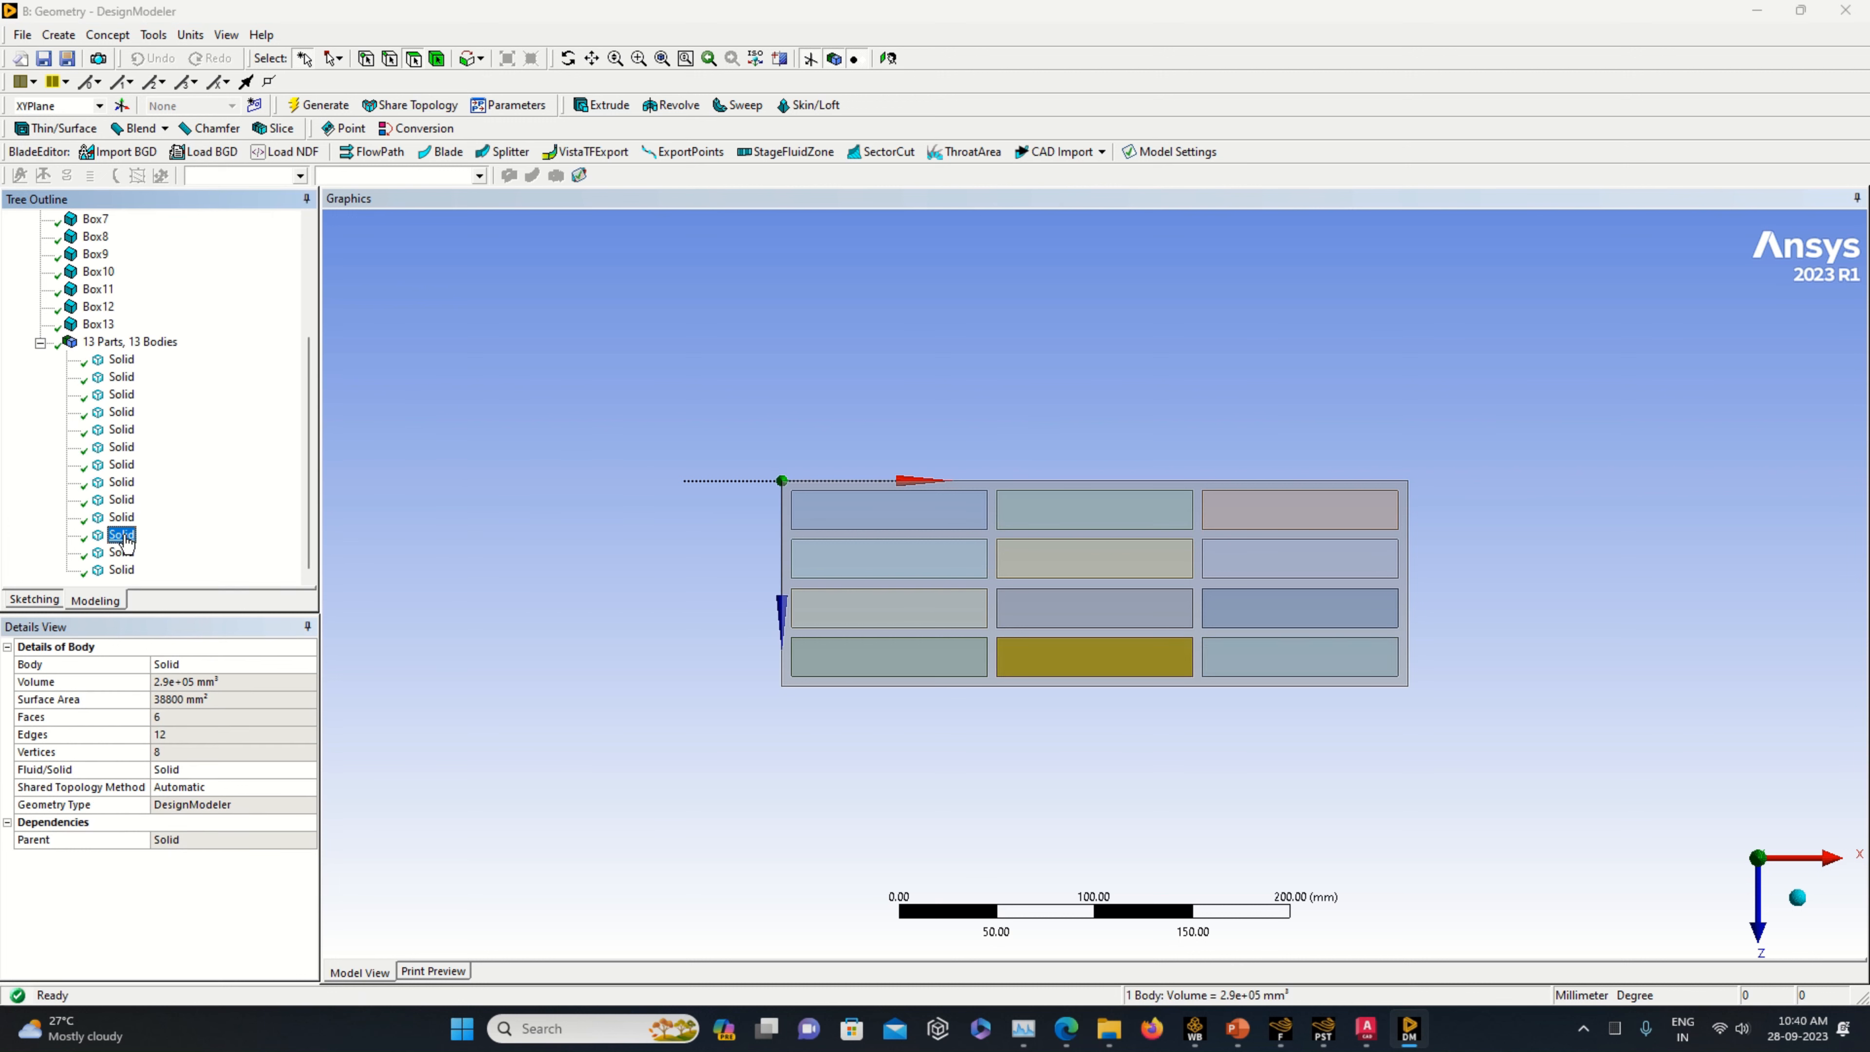
left_click(121, 518)
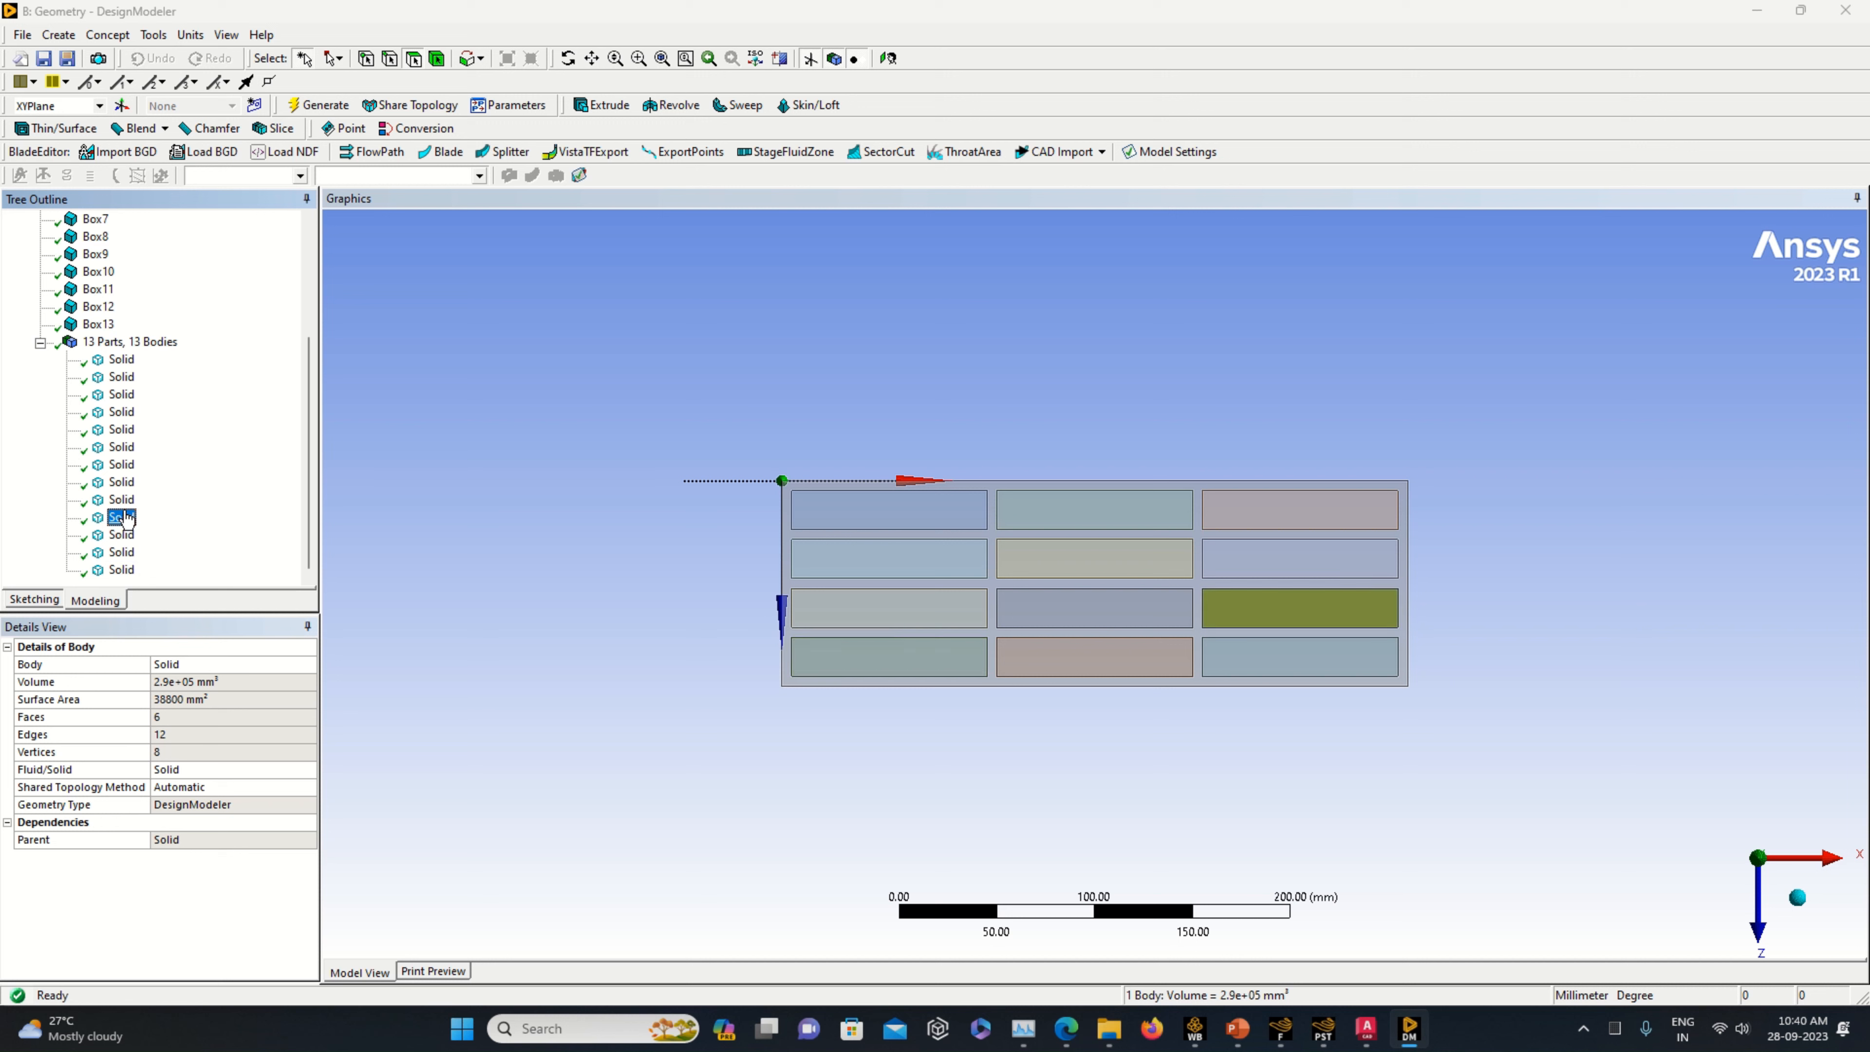
left_click(121, 499)
left_click(121, 483)
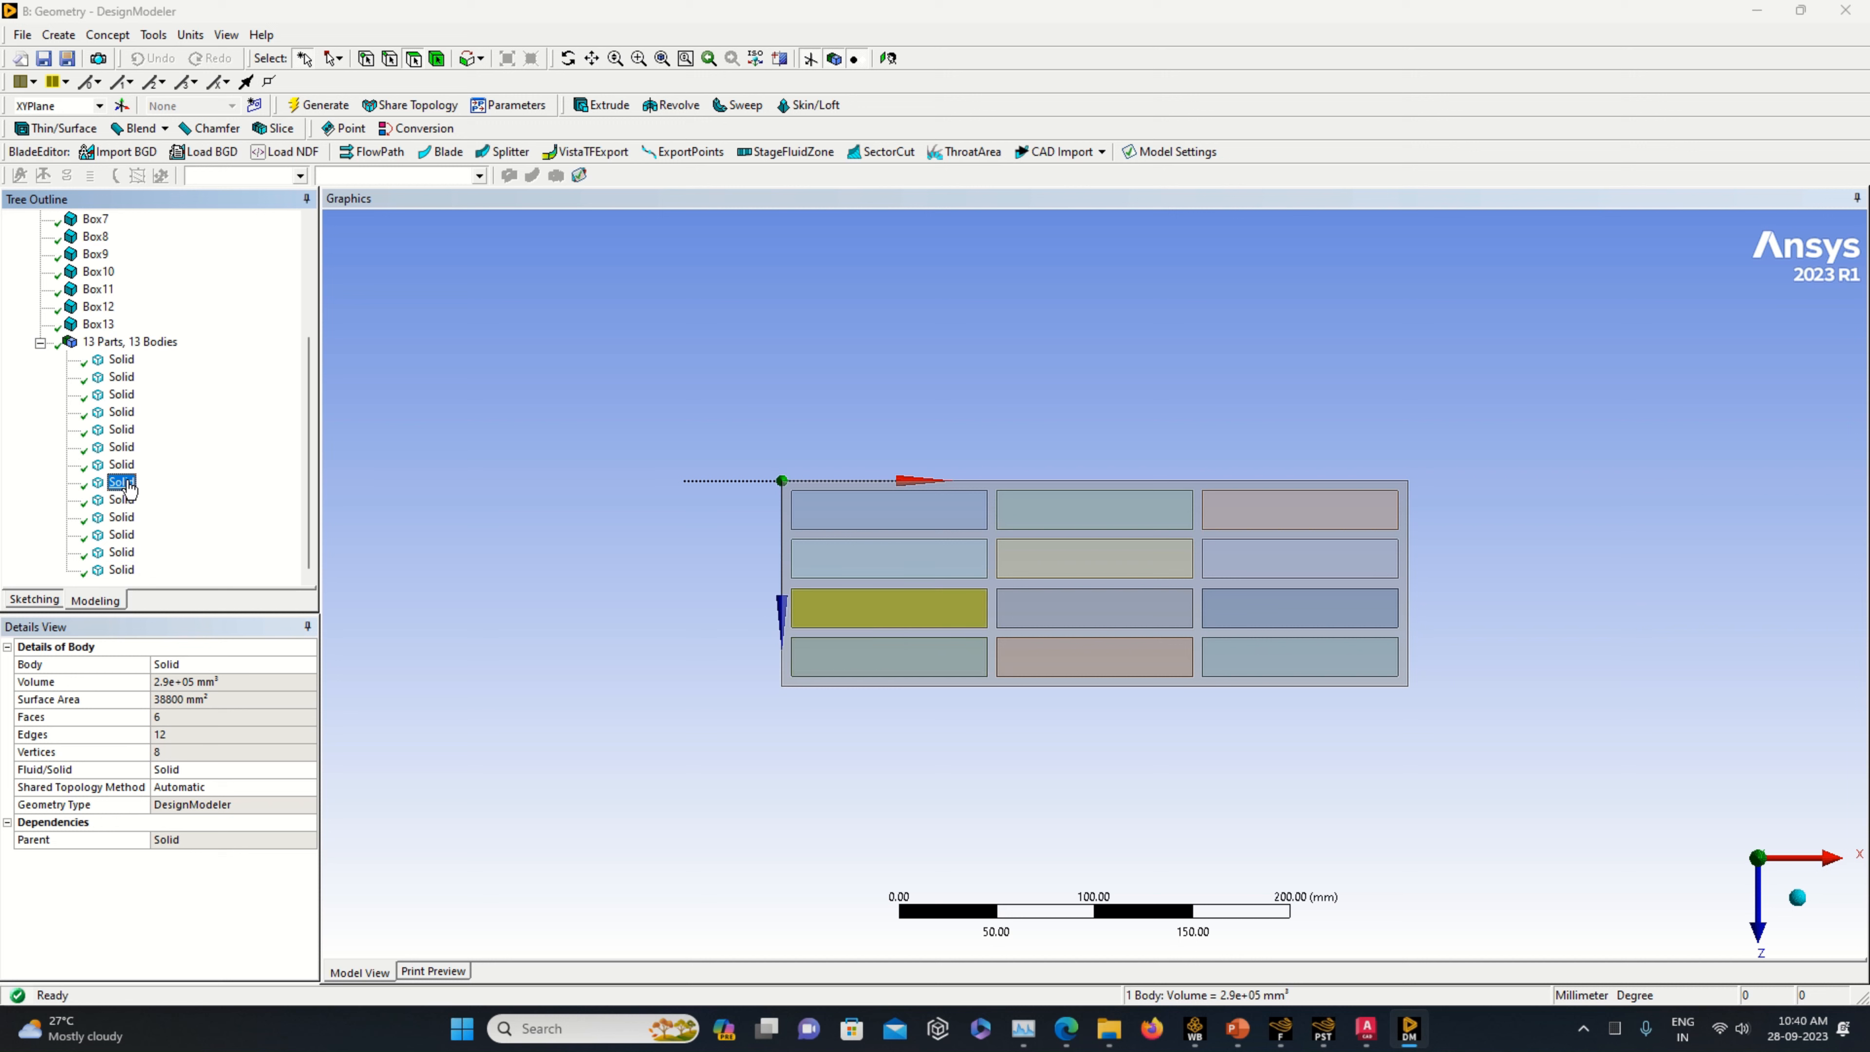
left_click(122, 465)
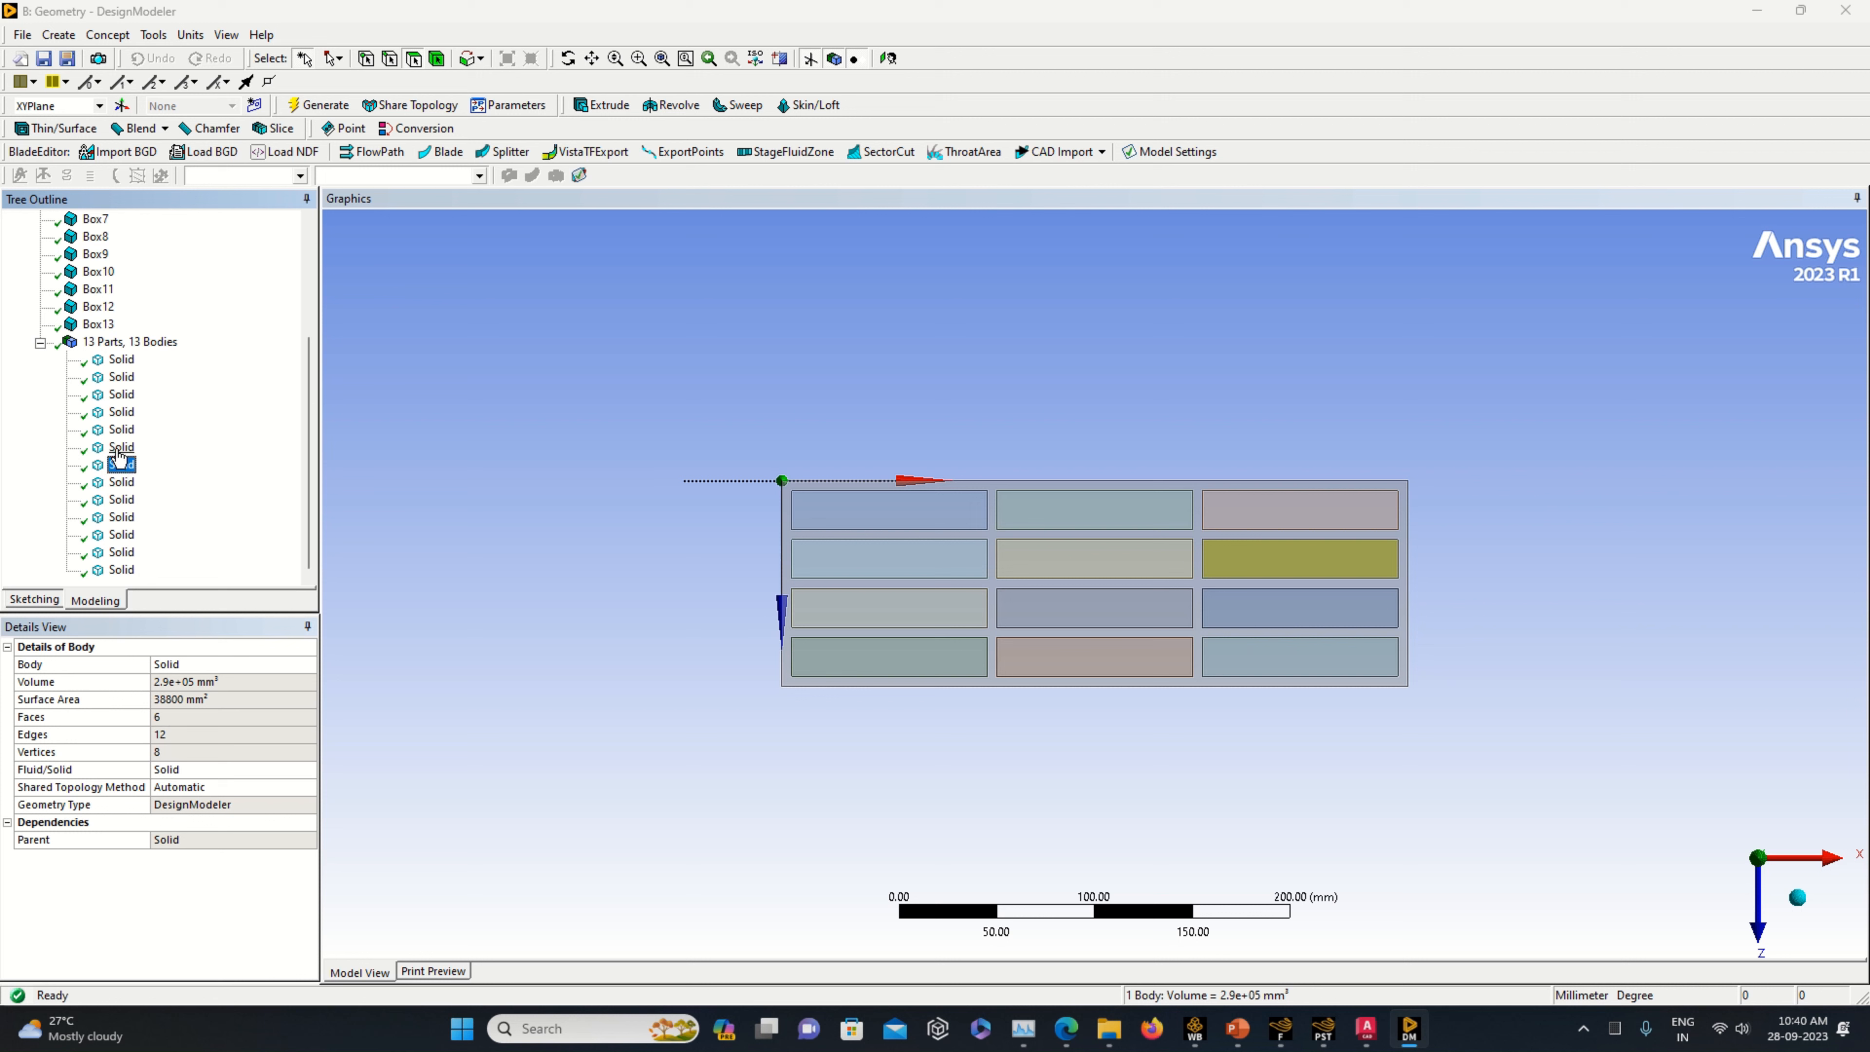
left_click(122, 448)
left_click(121, 430)
left_click(121, 412)
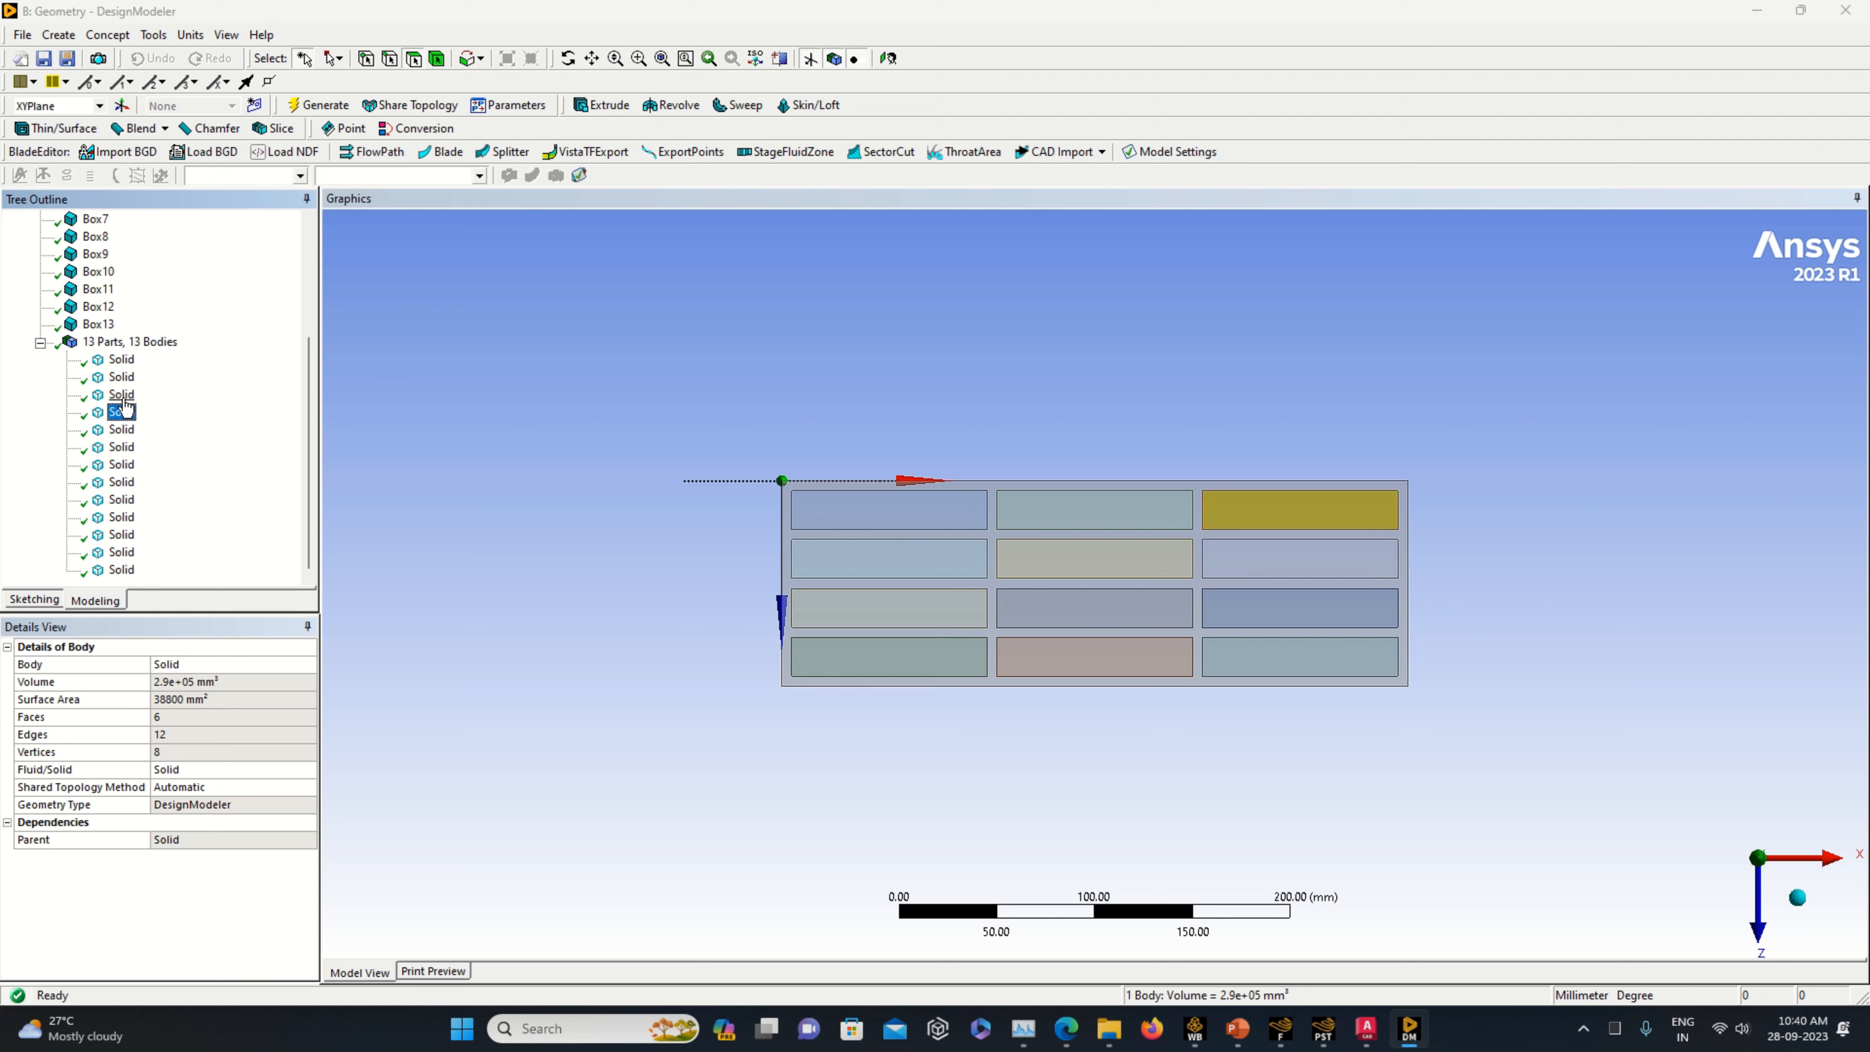
left_click(121, 394)
left_click(121, 376)
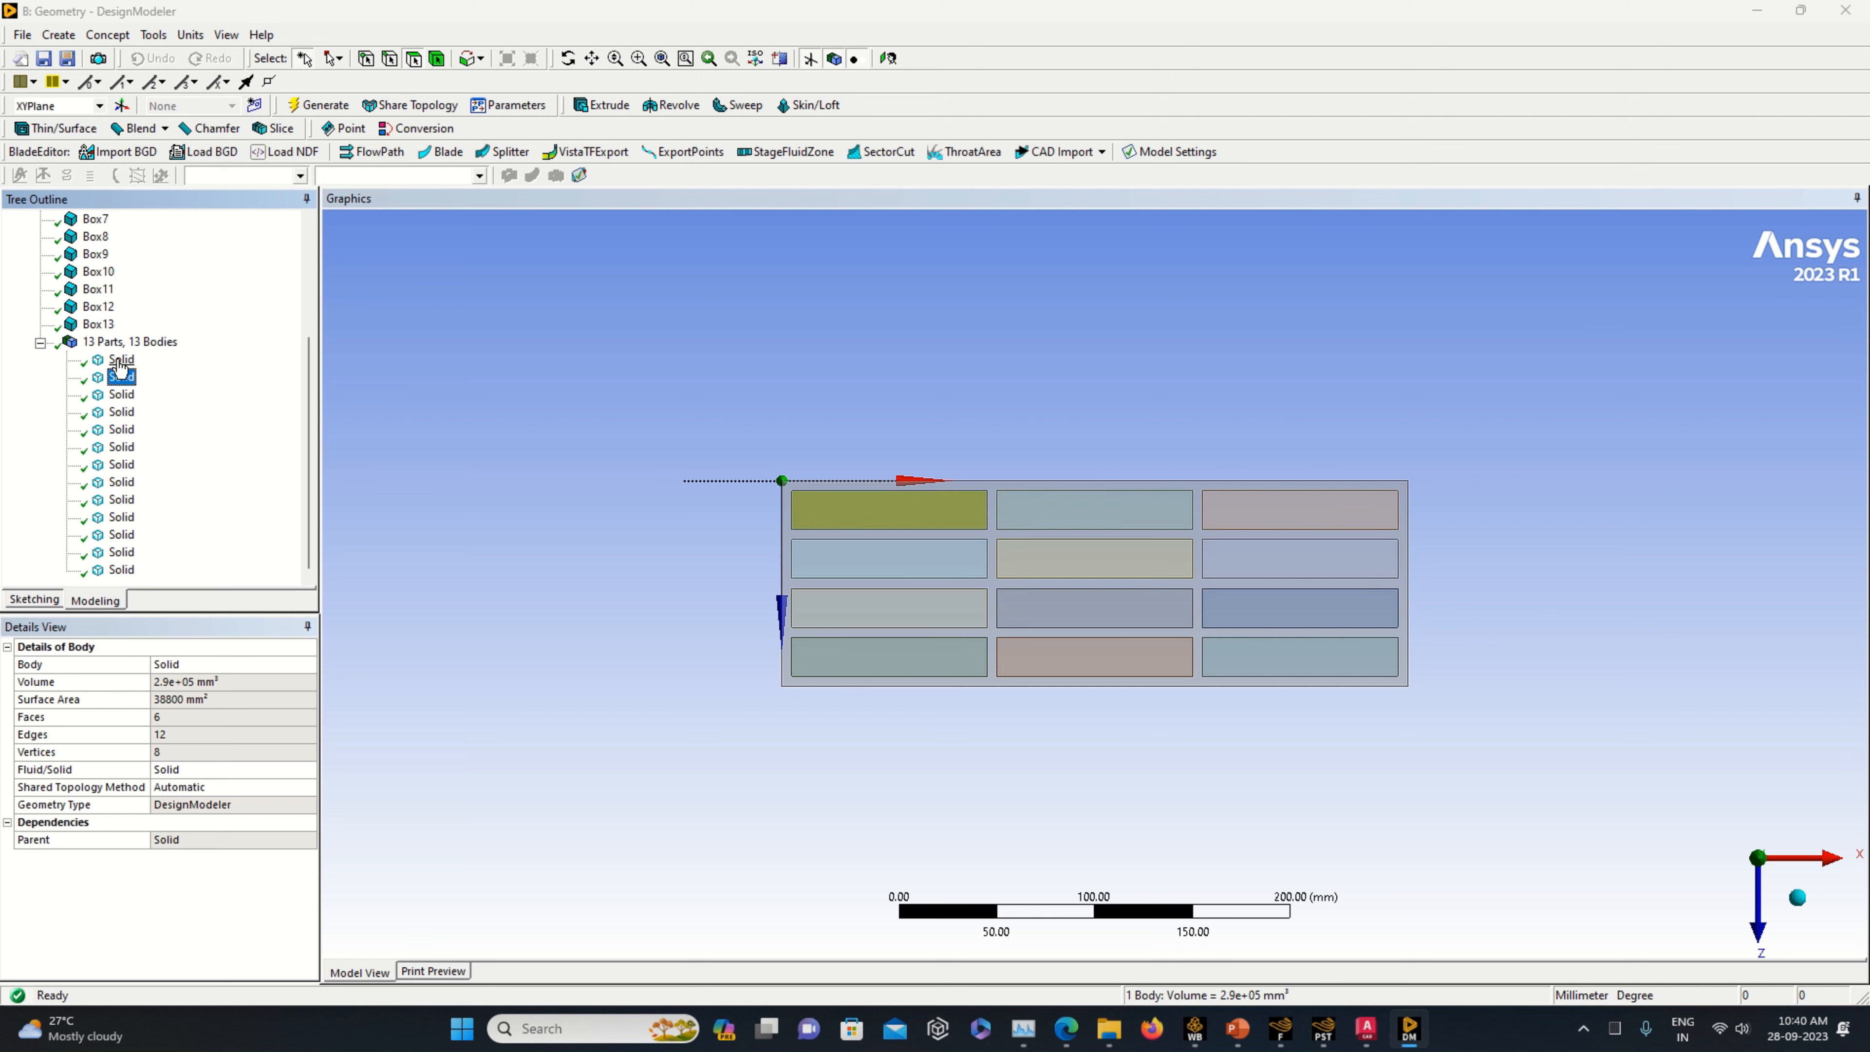
- Set the enclosure body surrounding the cells to Fluid and regenerate the model
left_click(120, 360)
left_click(292, 772)
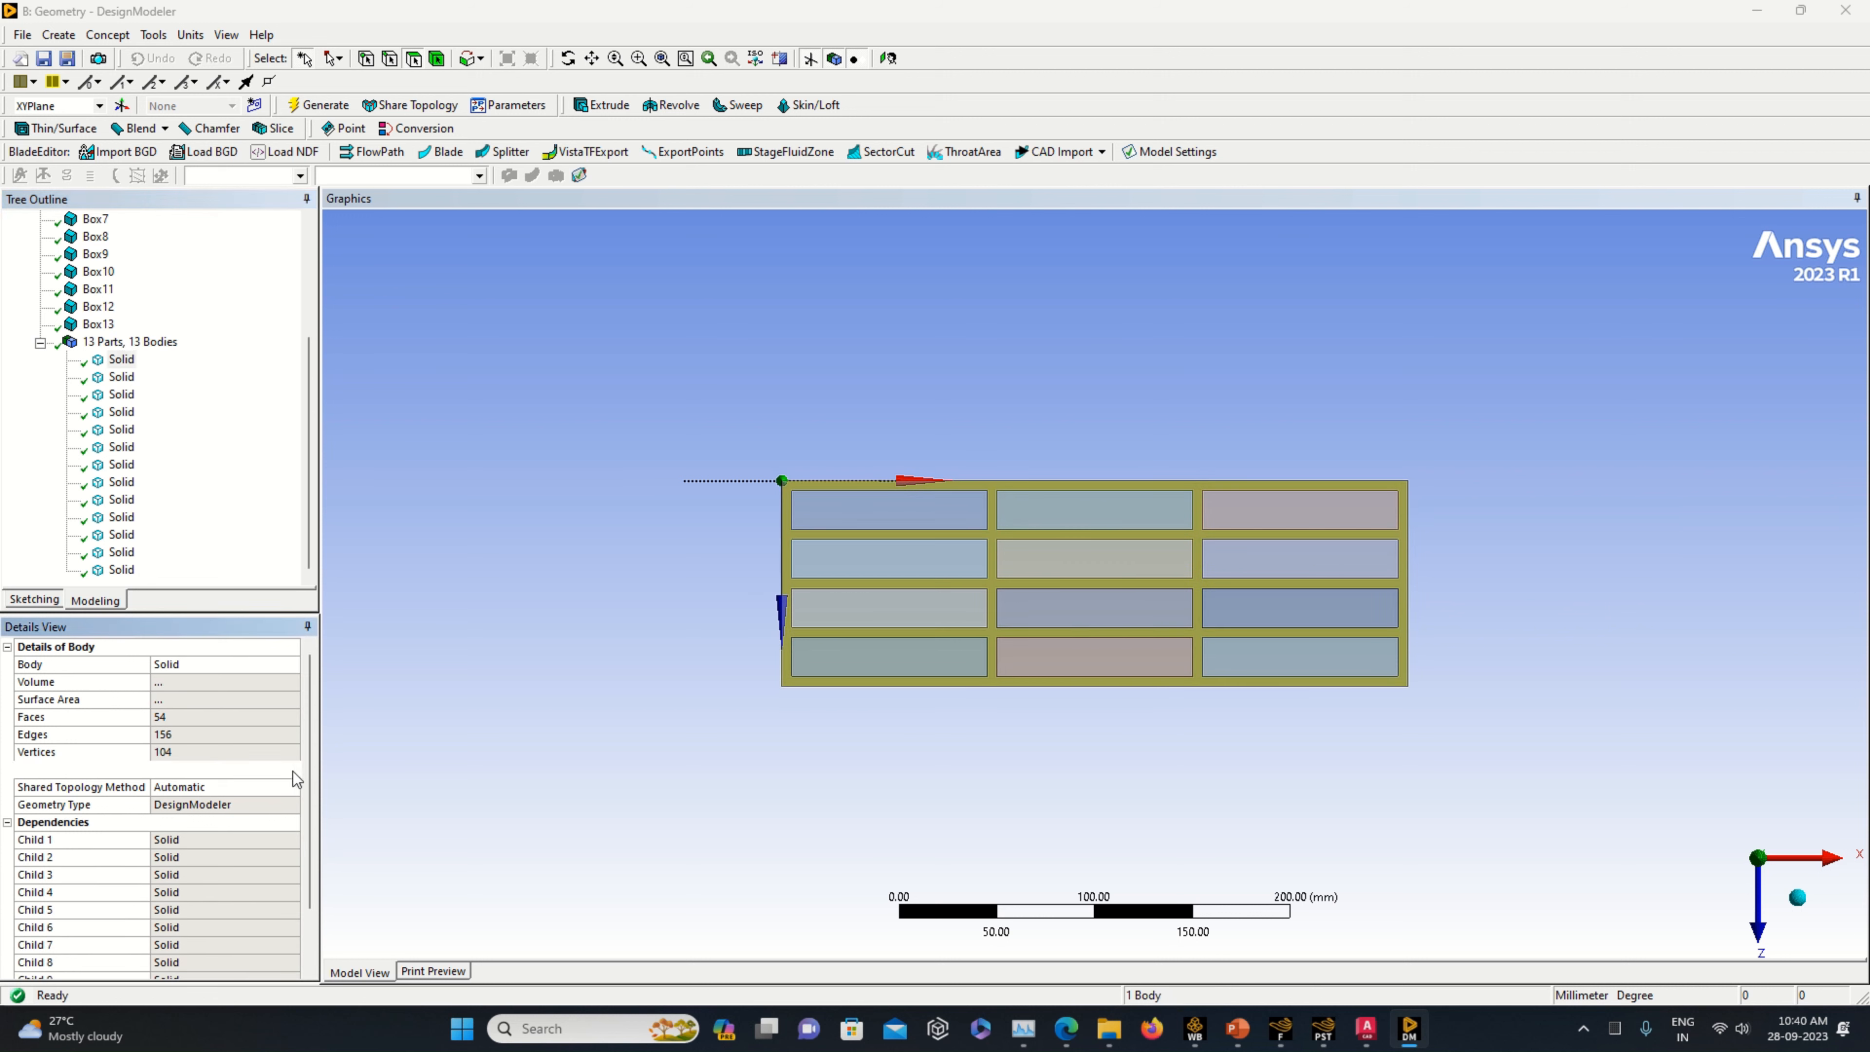
left_click(259, 787)
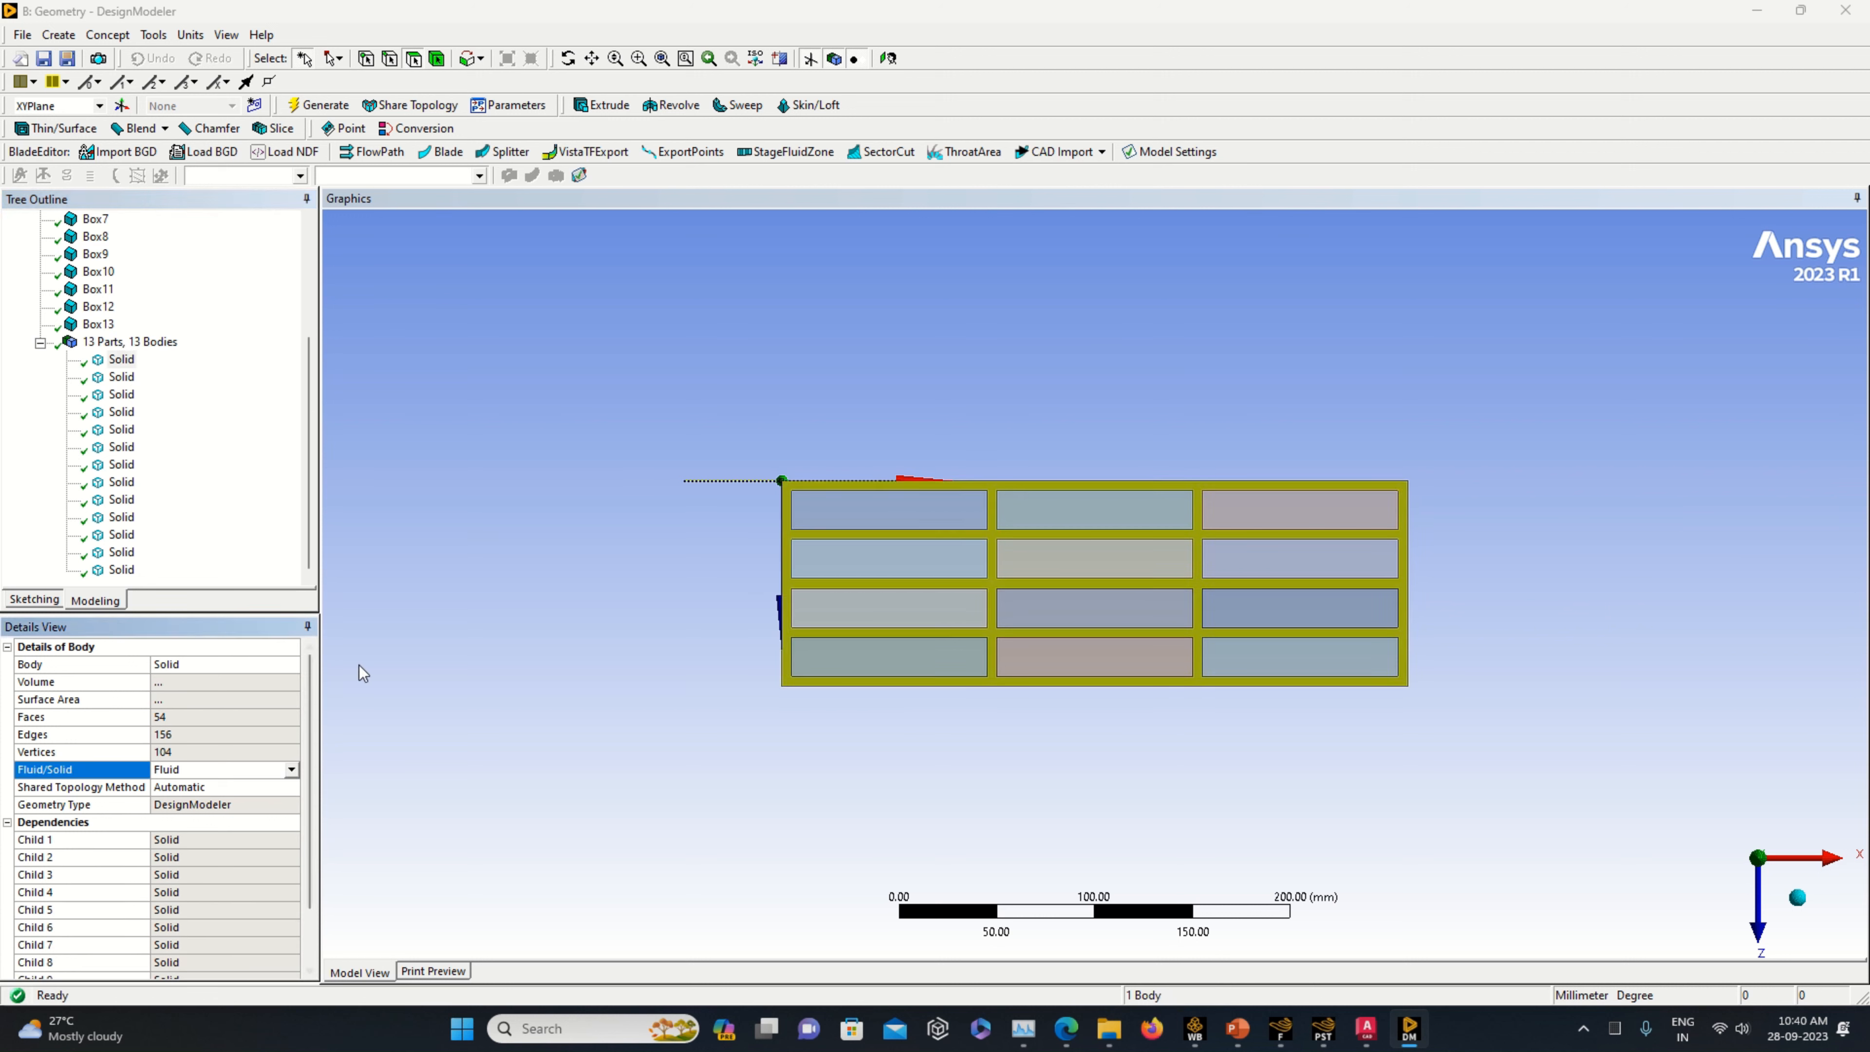
left_click(302, 105)
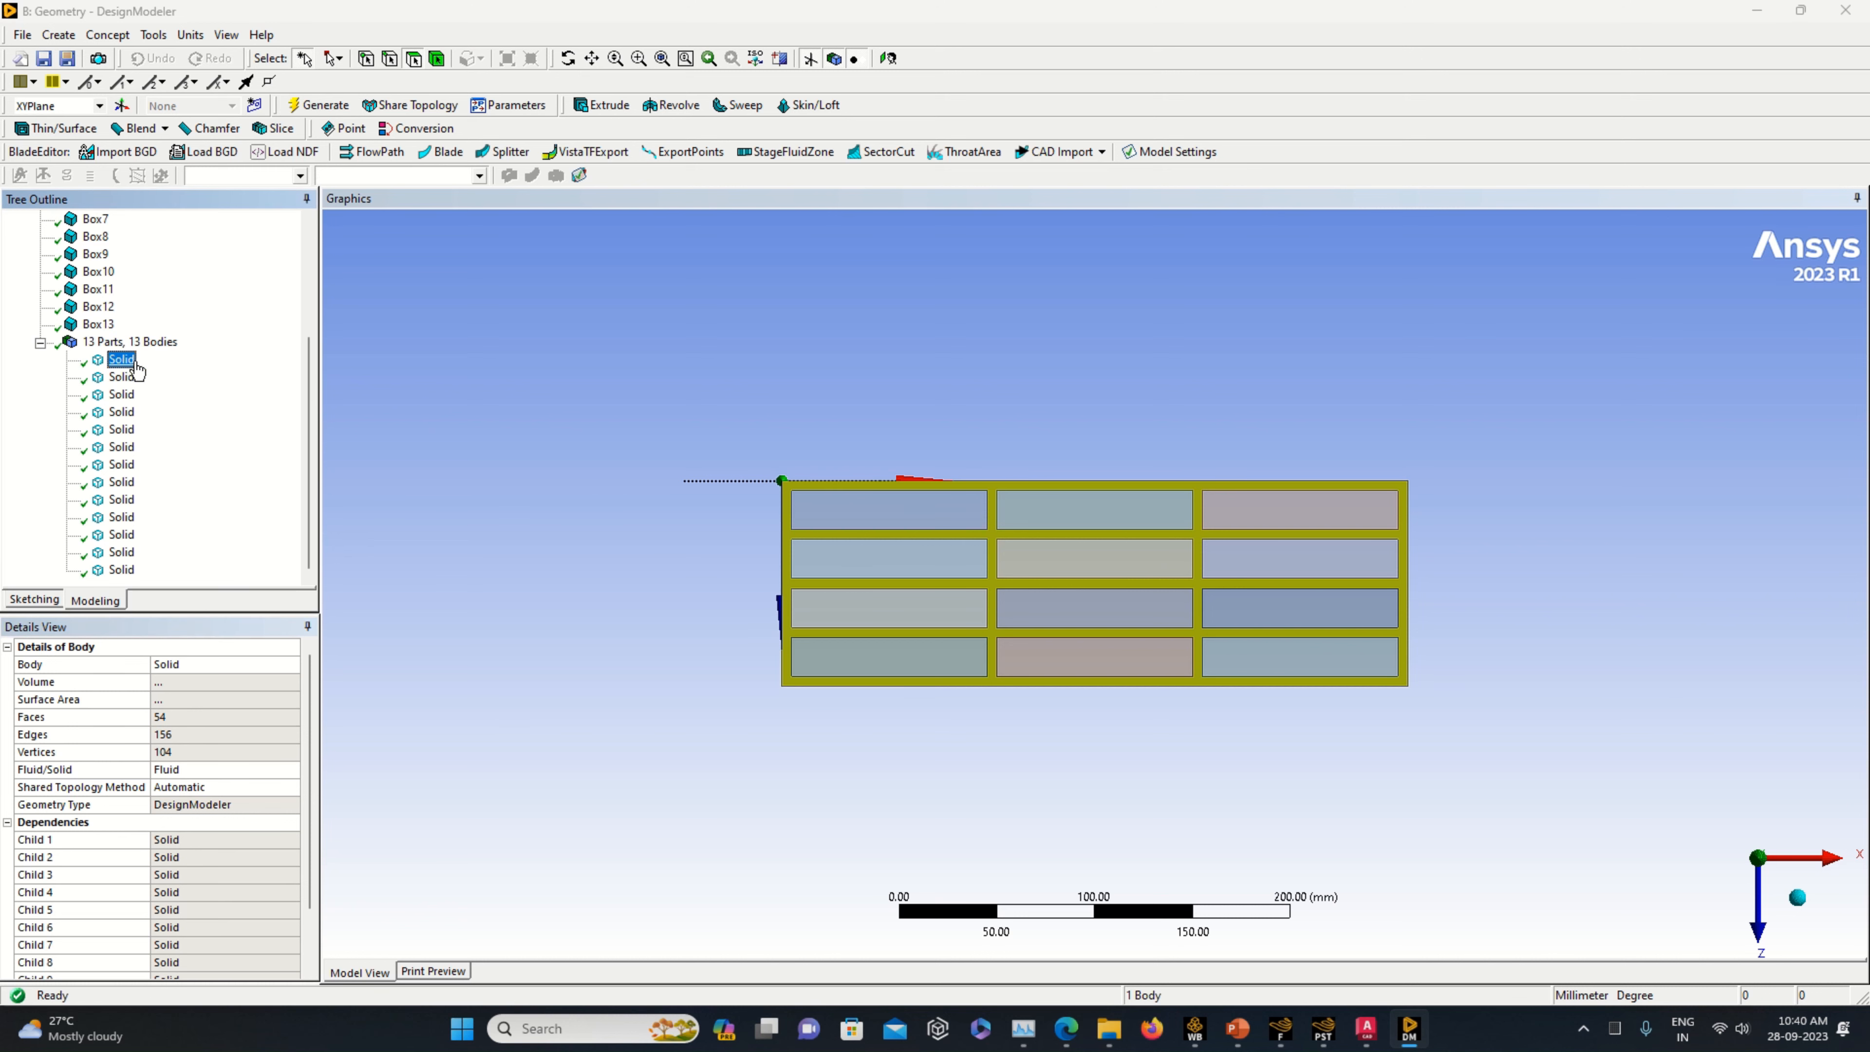
- Rename the enclosure body as Battery Pack
right_click(136, 363)
left_click(222, 474)
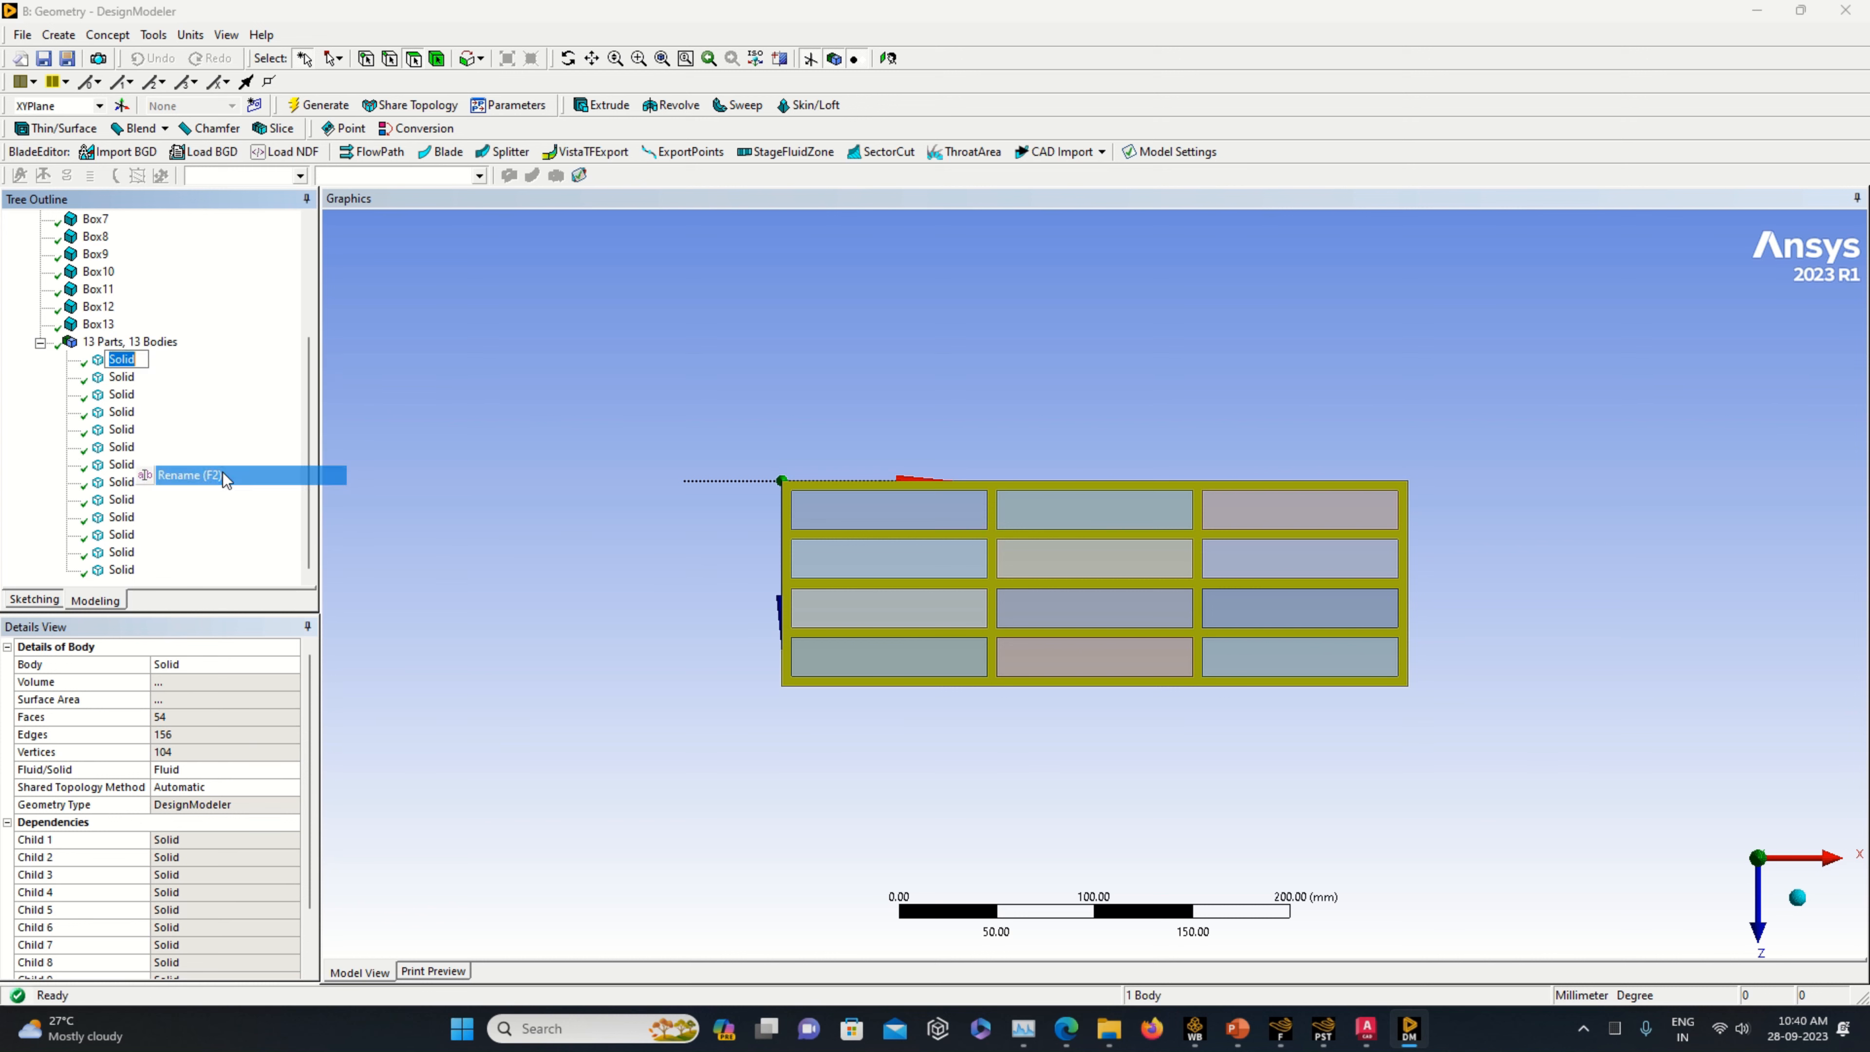
type("Battery ")
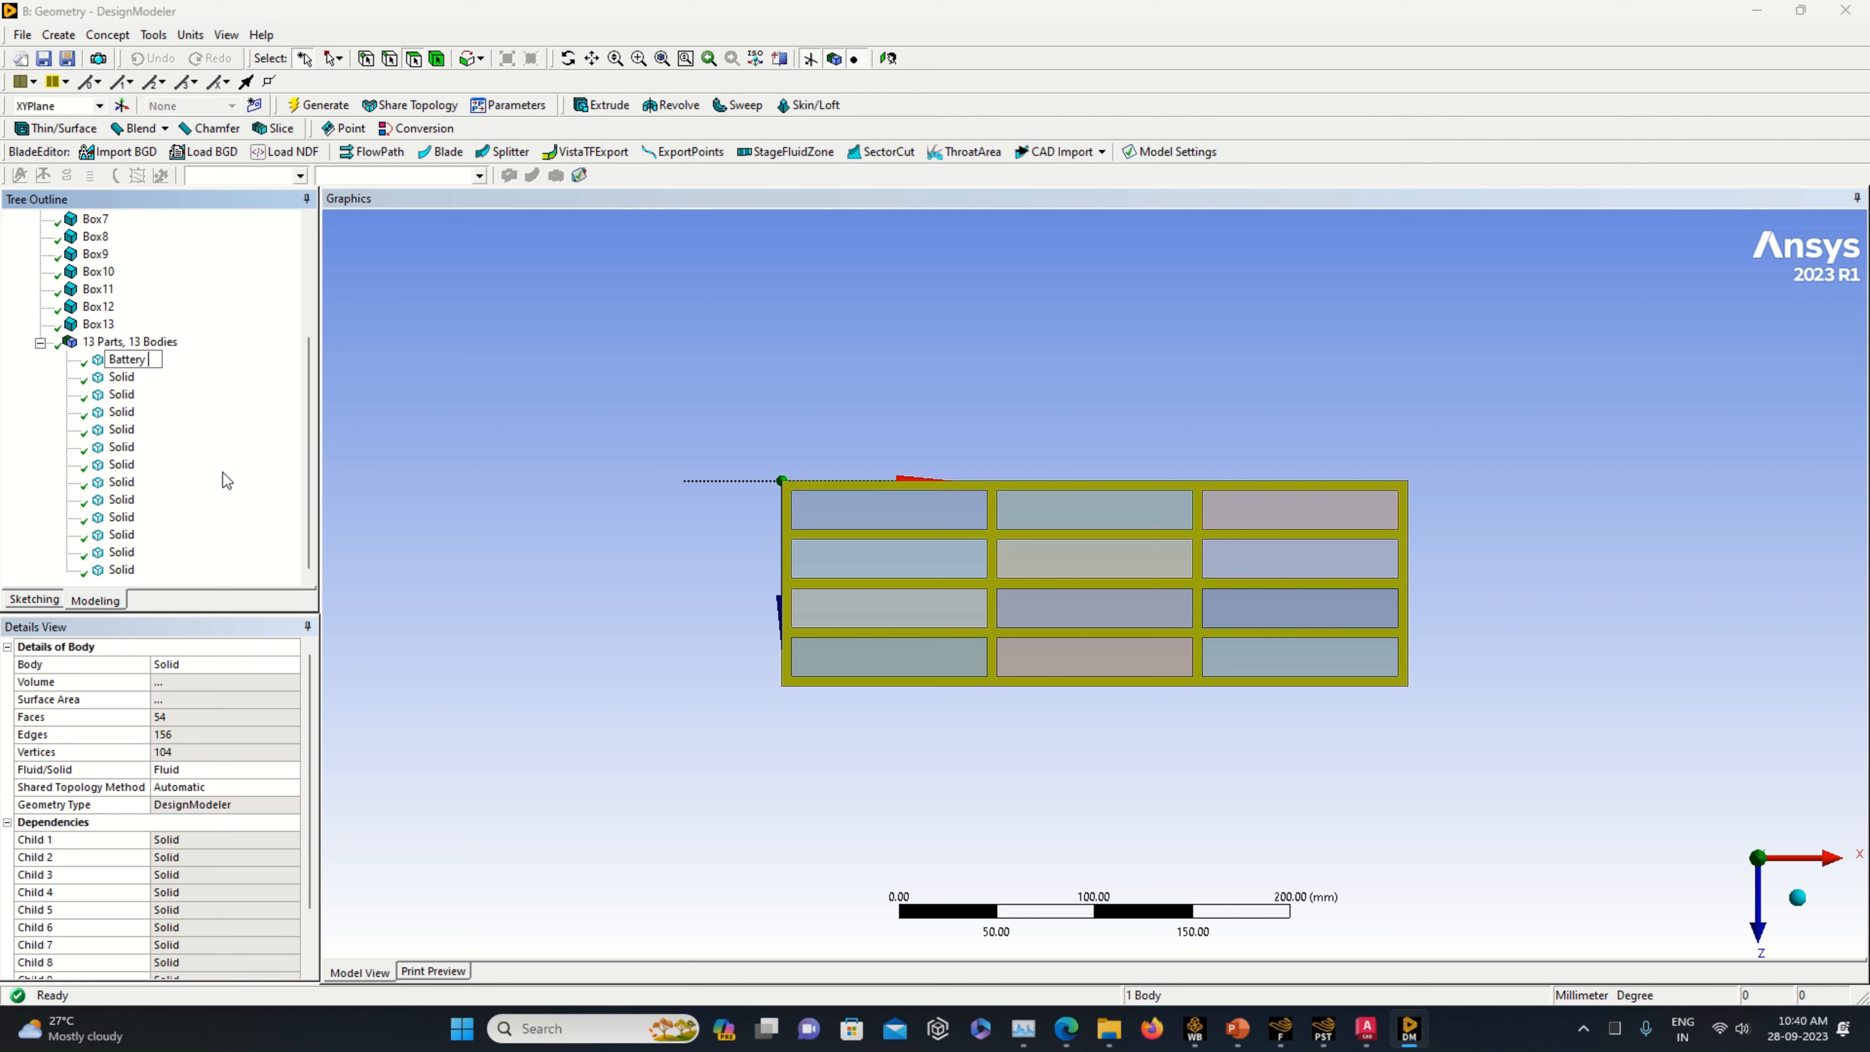
type("Pack")
key("Return")
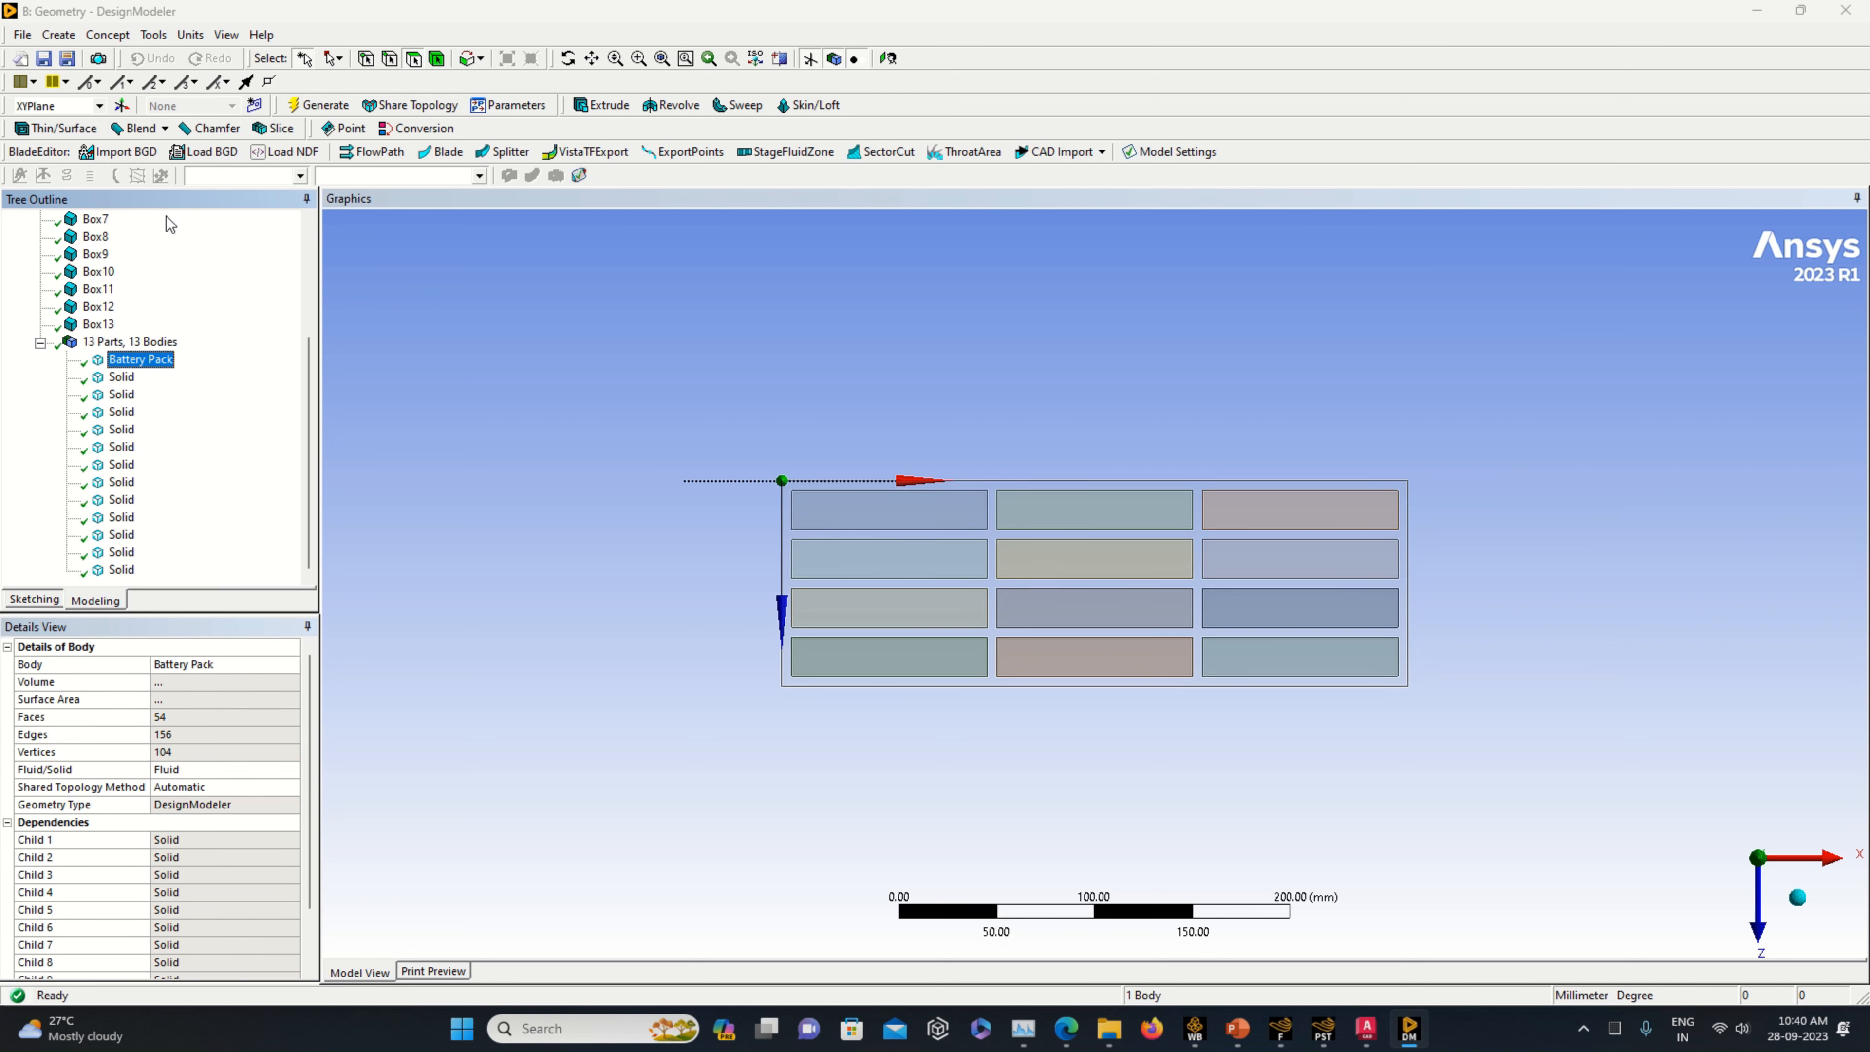
- Rename the first solid below Battery Pack, the first cell in the top row, as P Cell 1
left_click(121, 377)
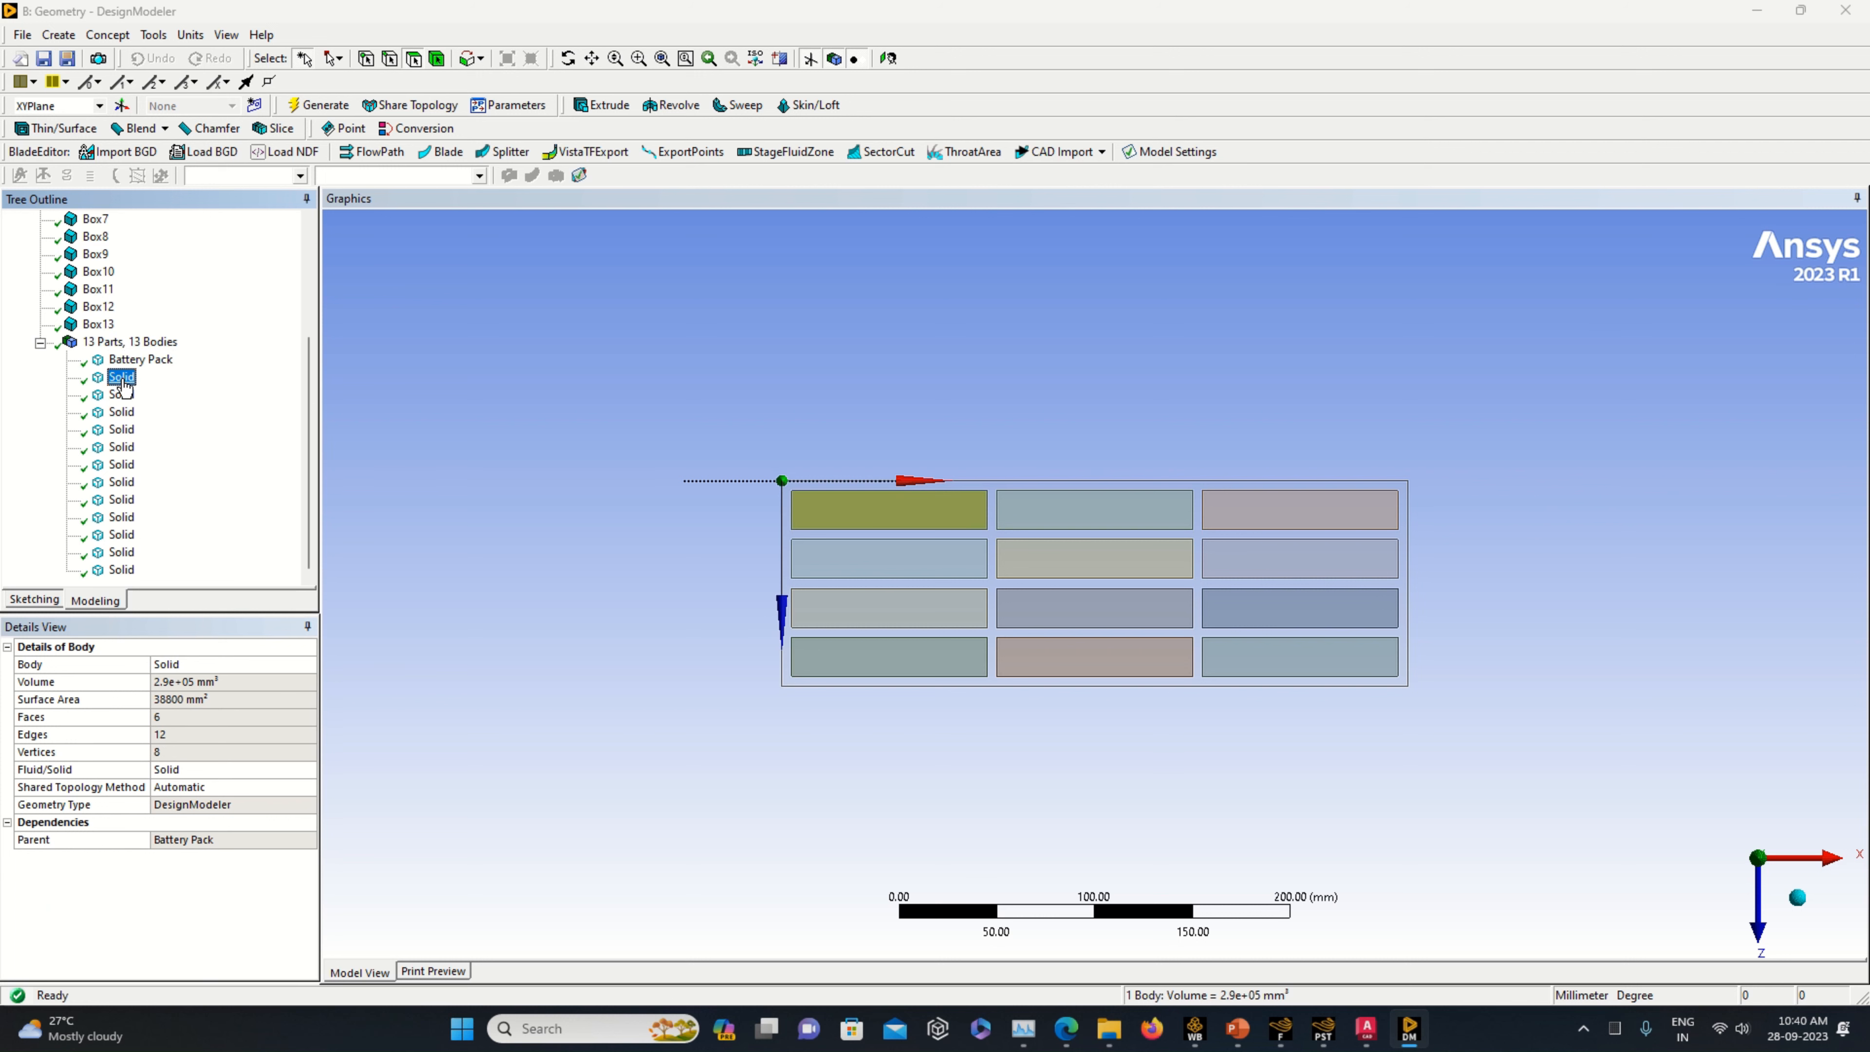
right_click(121, 379)
left_click(192, 472)
type("Cell 1")
type("B")
key("Return")
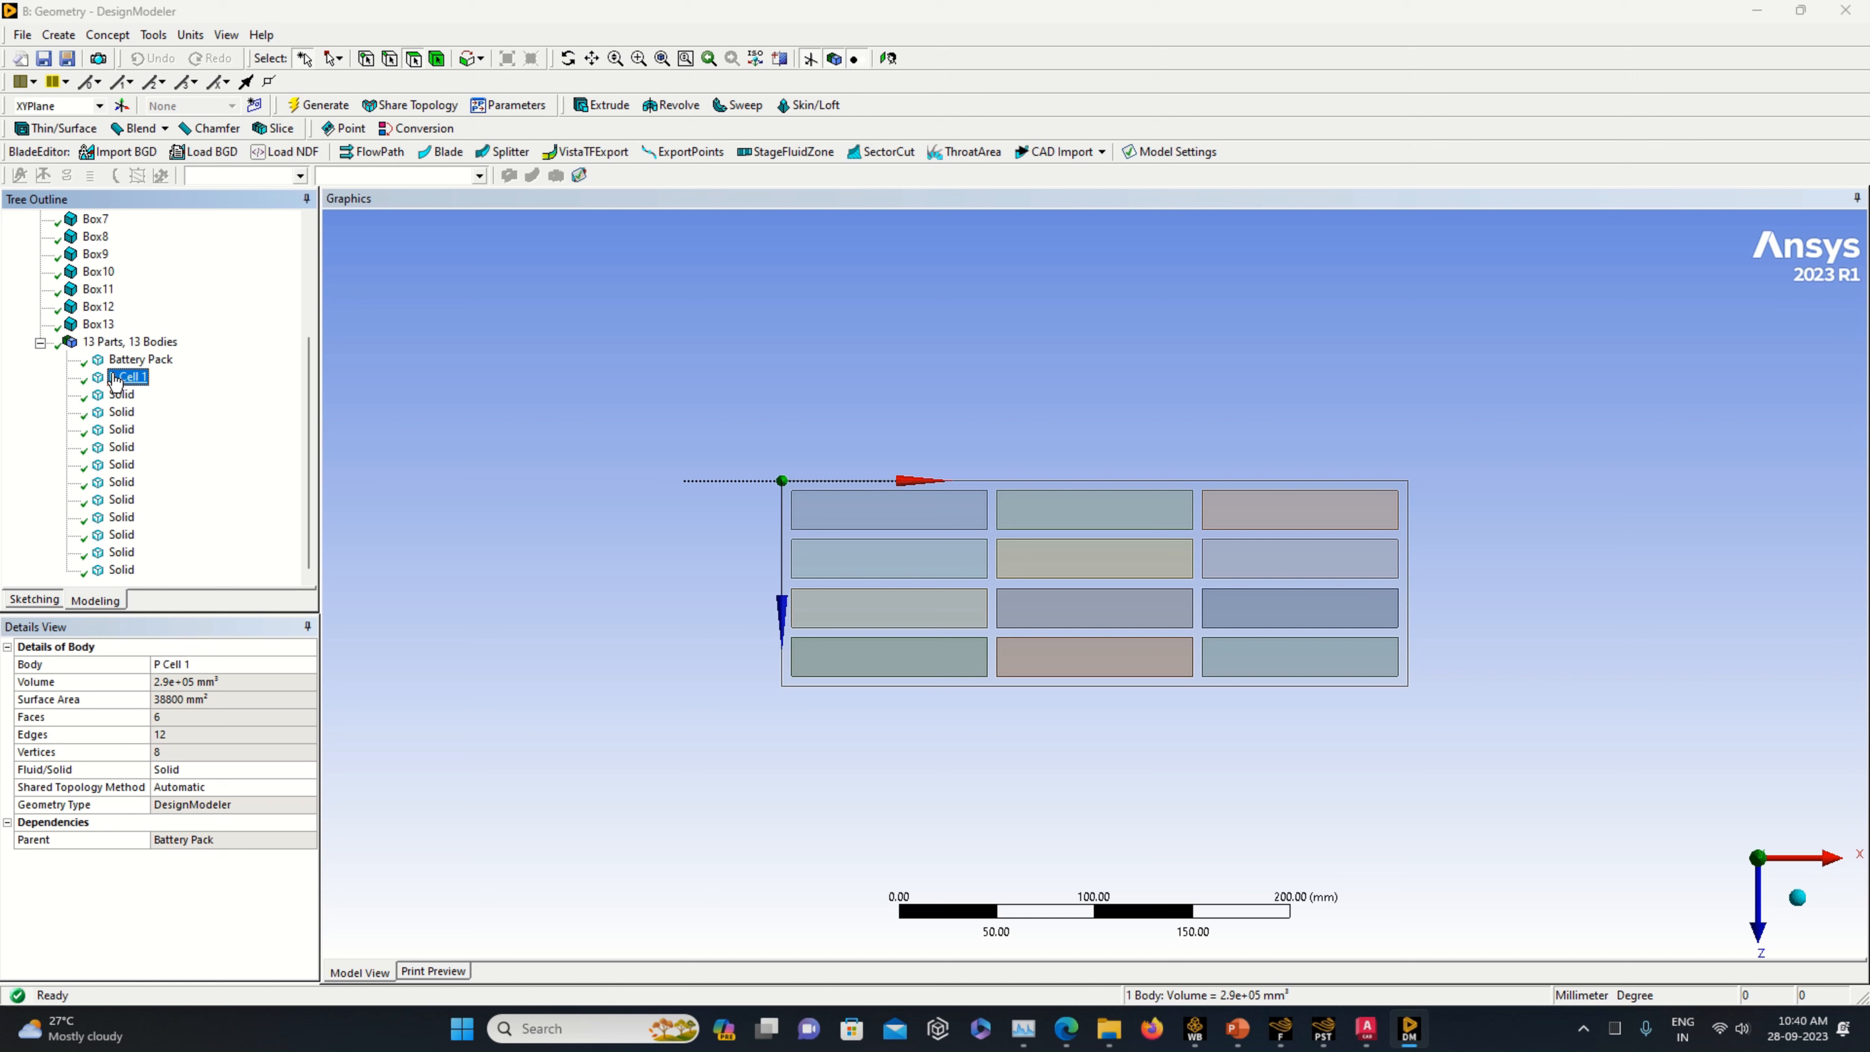
- Rename the remaining two solids of the top row of cells as P Cell 2 and P Cell 3
right_click(123, 394)
left_click(197, 487)
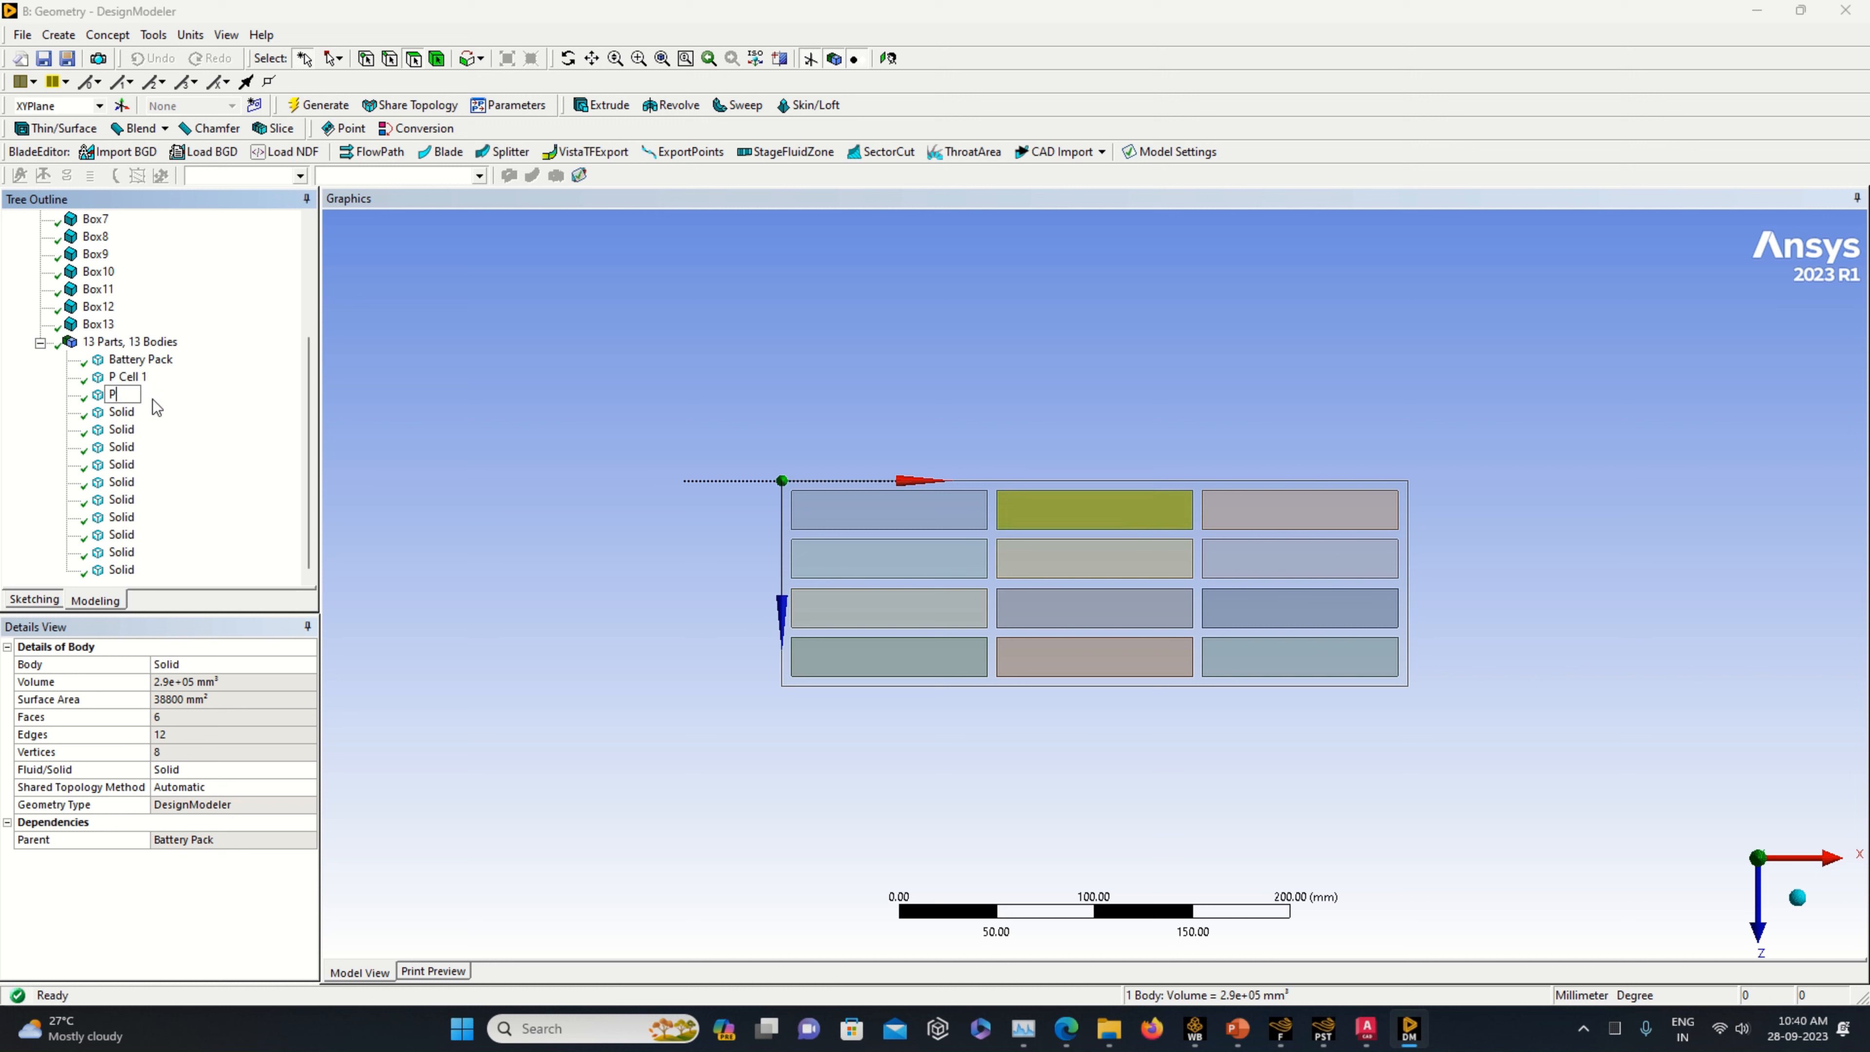
type("P Cell 2")
key("Return")
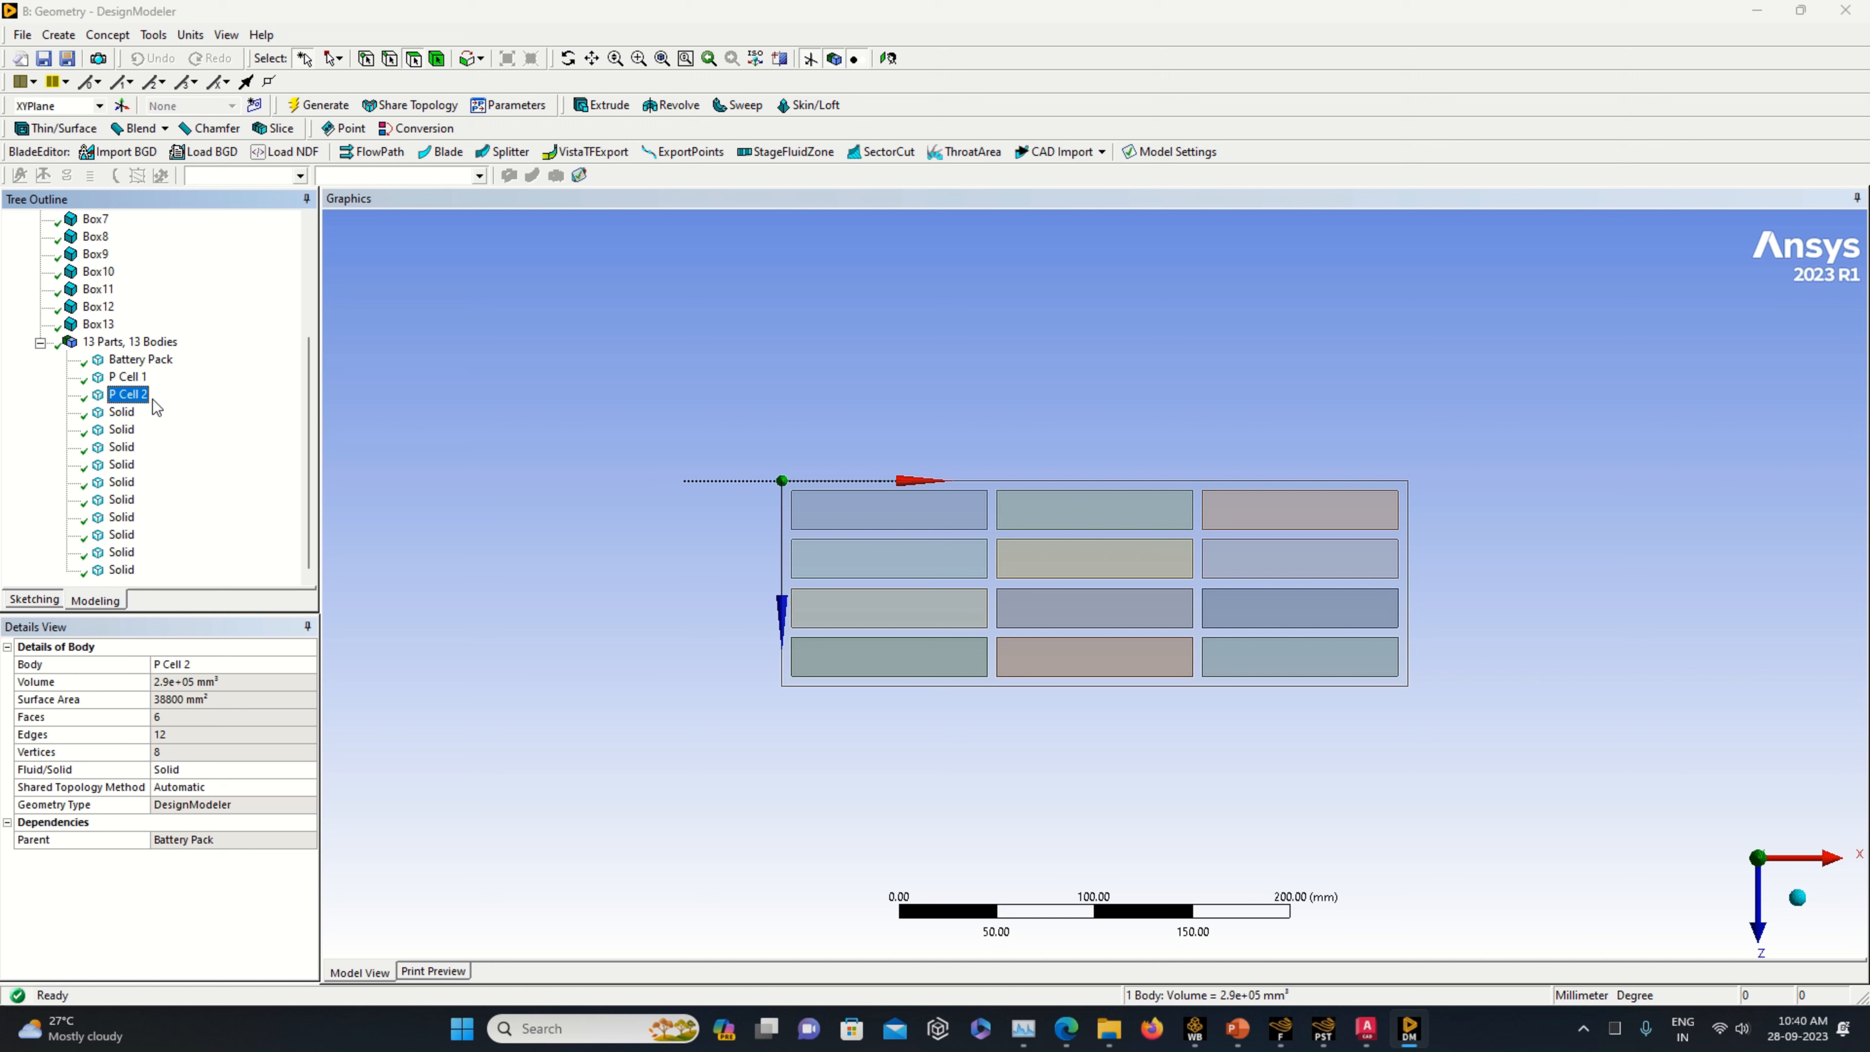
right_click(130, 417)
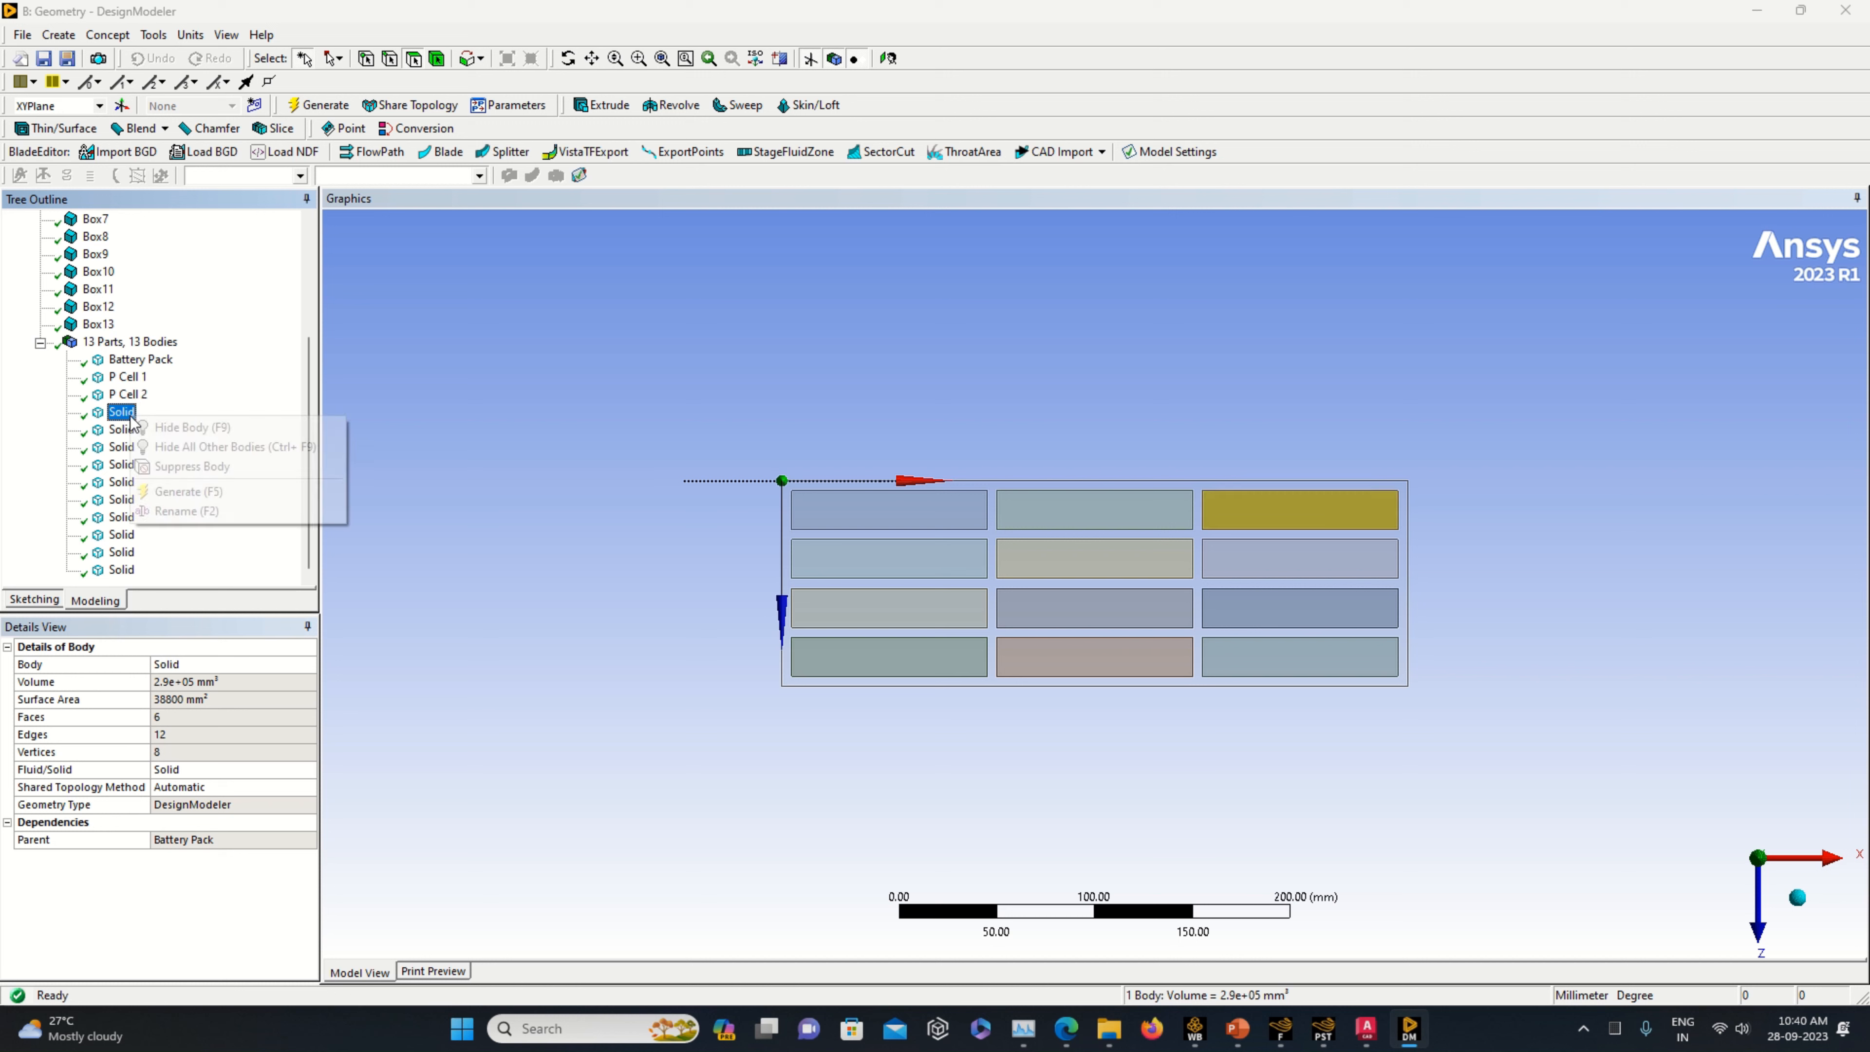
left_click(196, 514)
key("BackSpace")
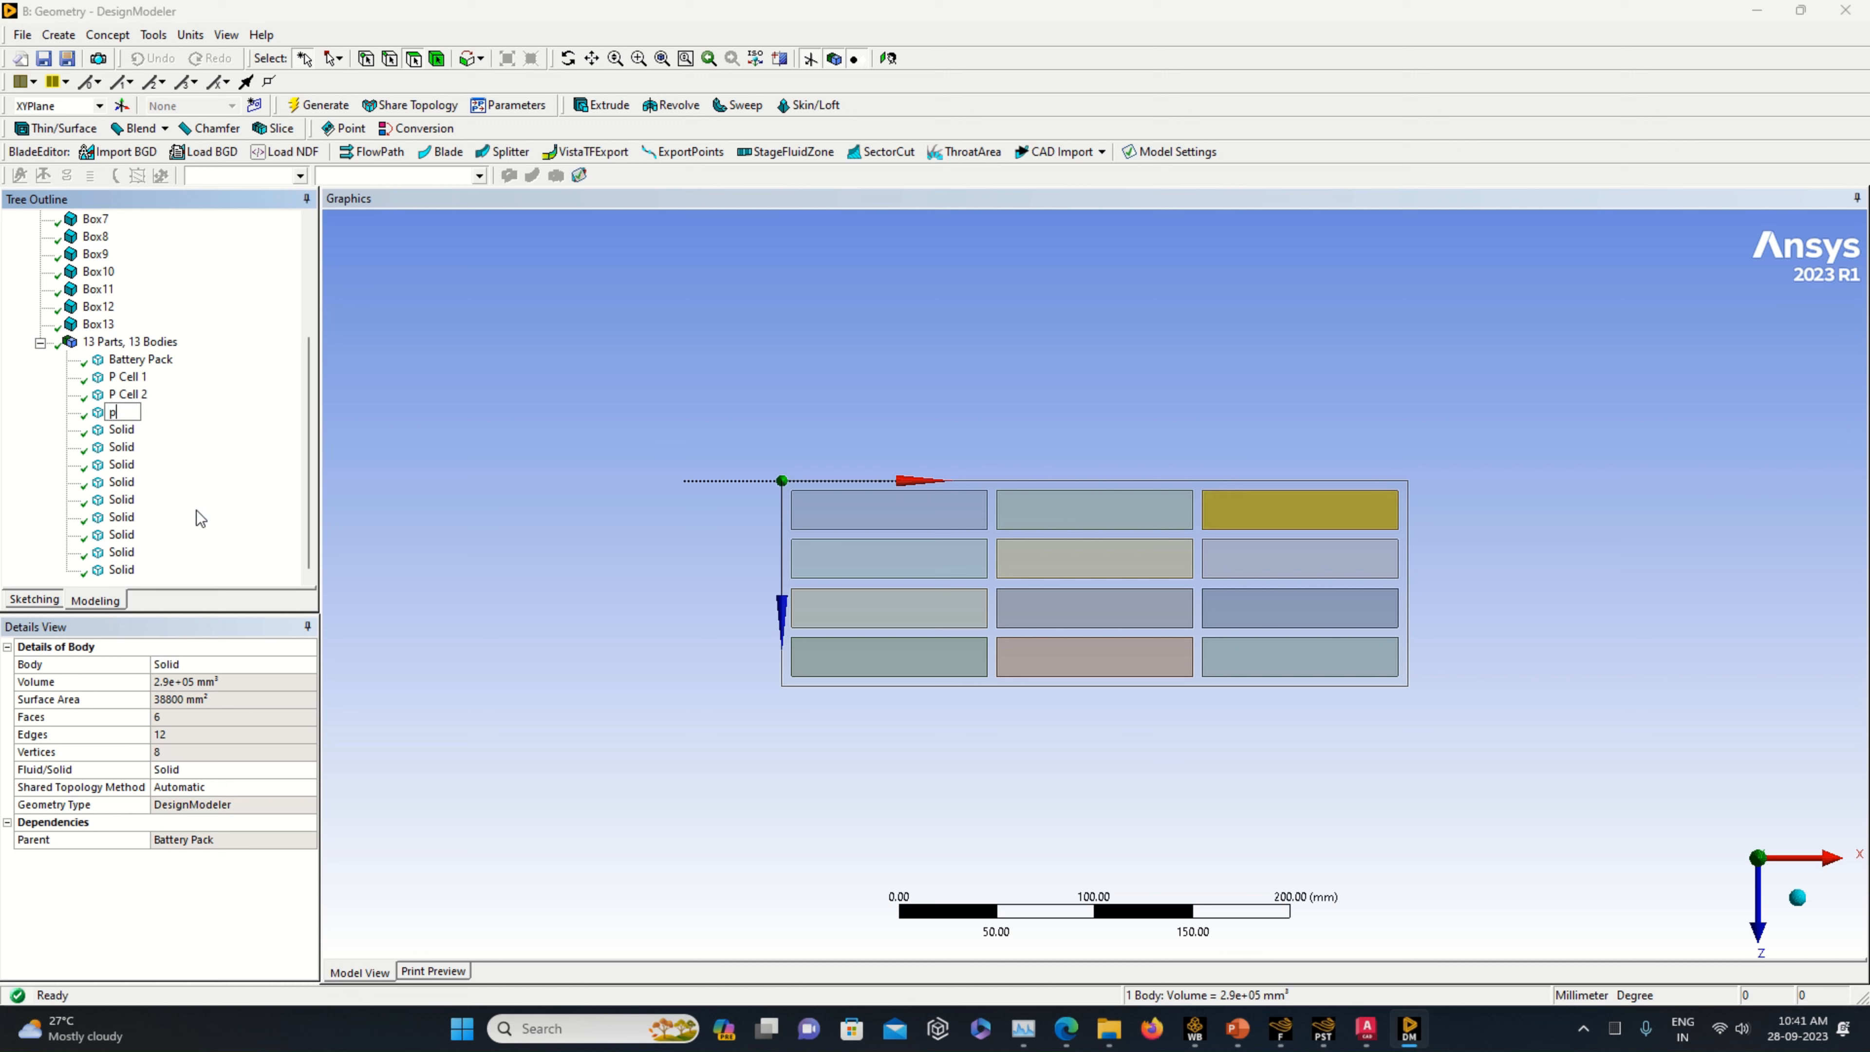
type("P Cell 3")
key("Return")
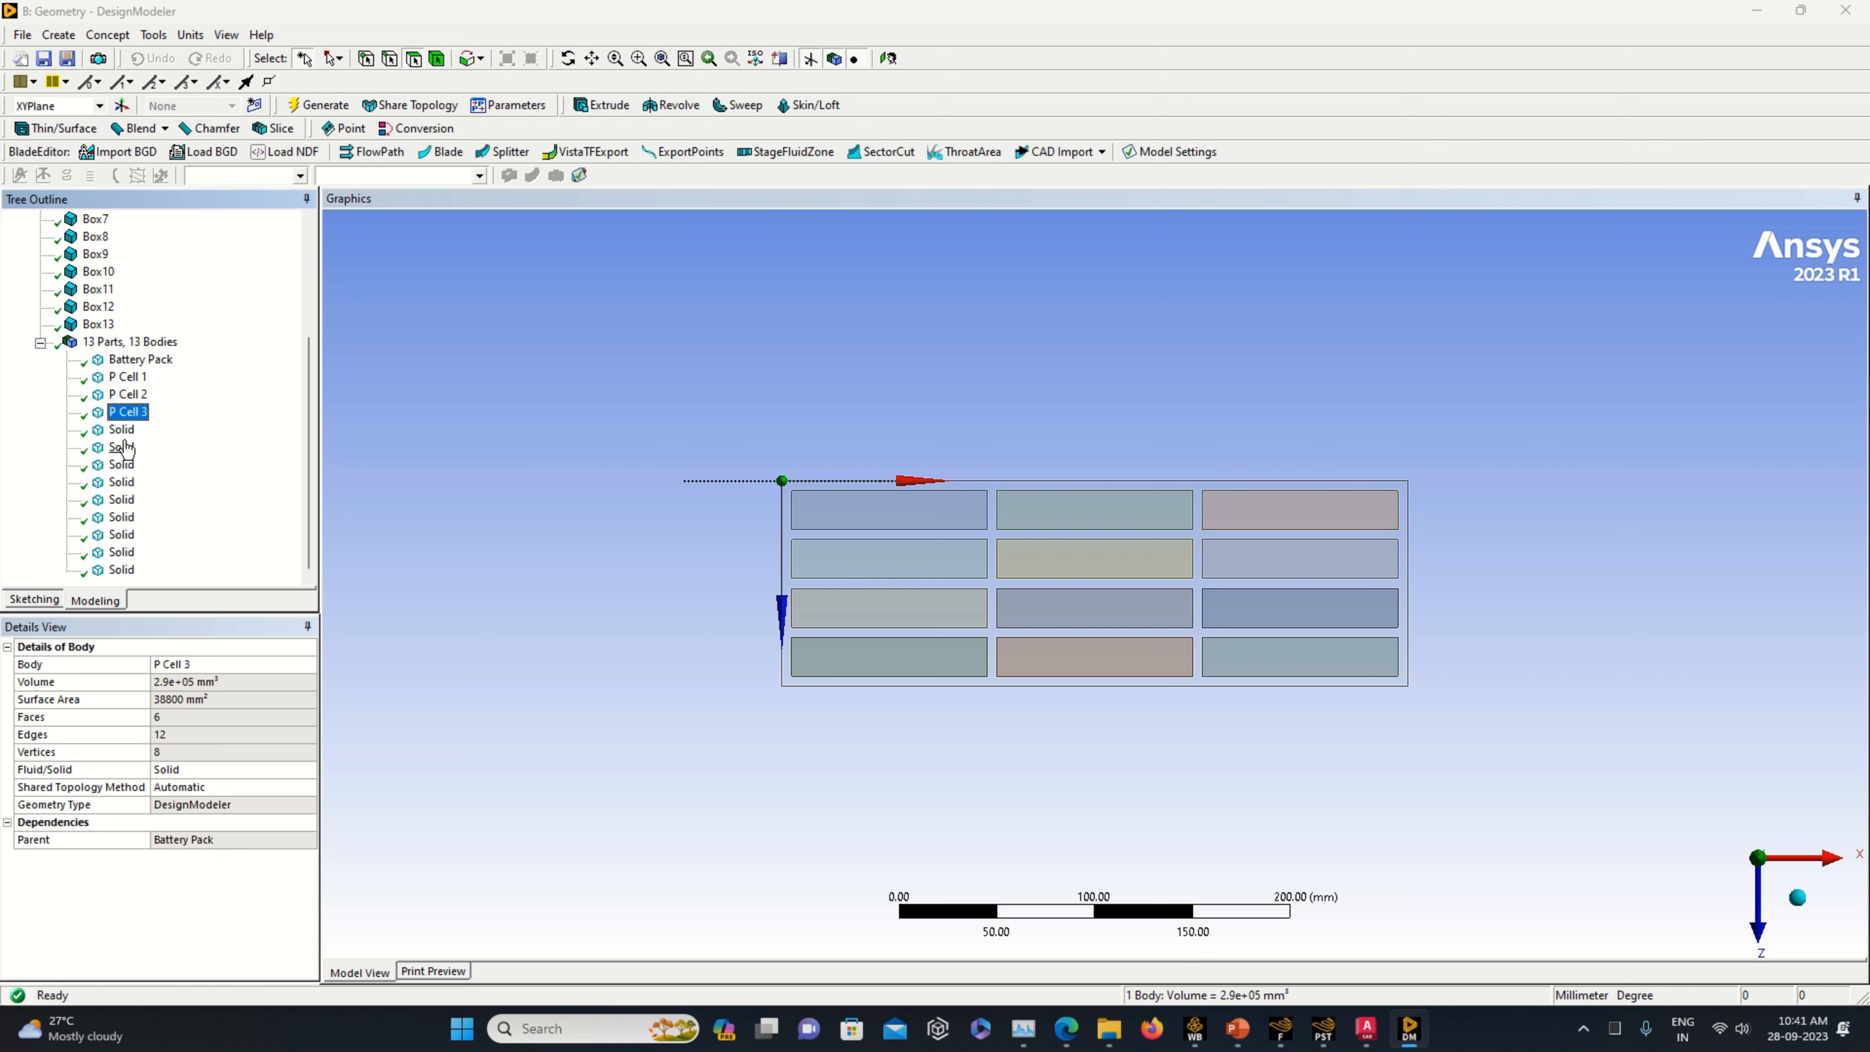
- Rename the first two solids of the second row of cells as P Cell 4 and P Cell 5
left_click(121, 431)
right_click(122, 433)
left_click(190, 533)
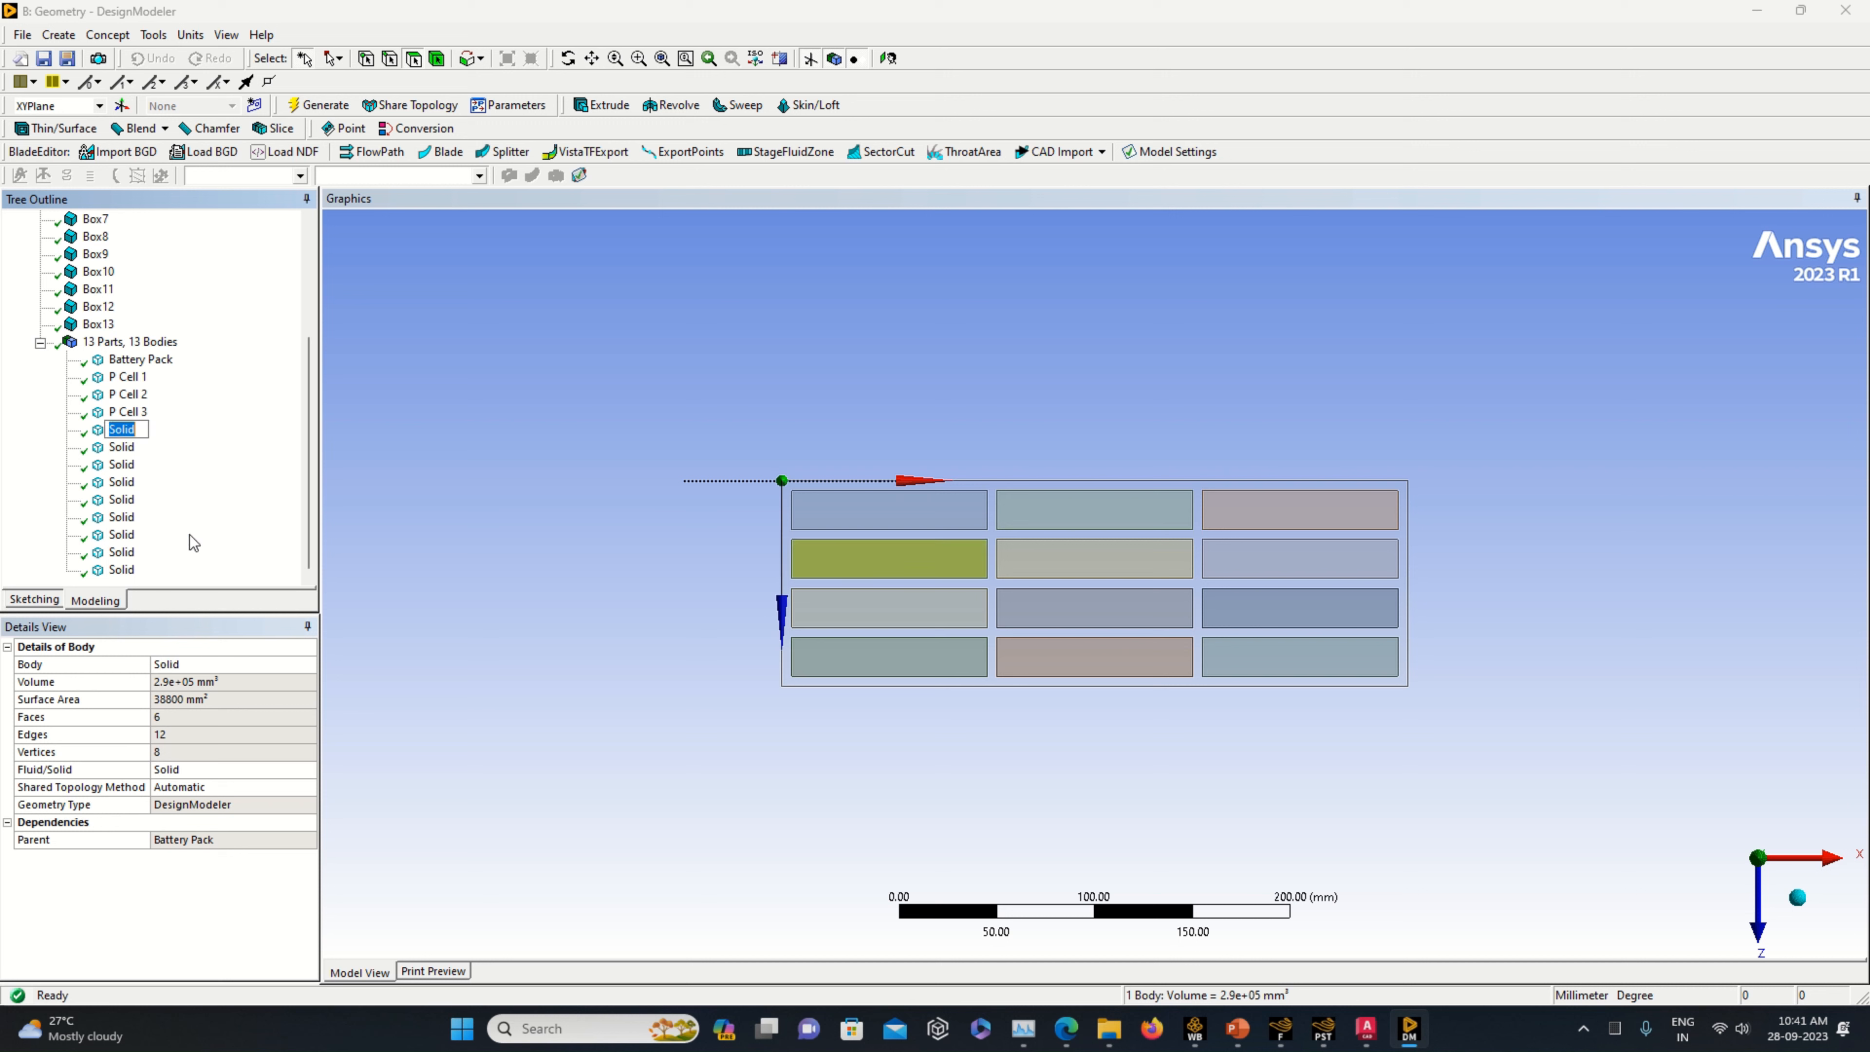
type("P Cell 4")
key("Return")
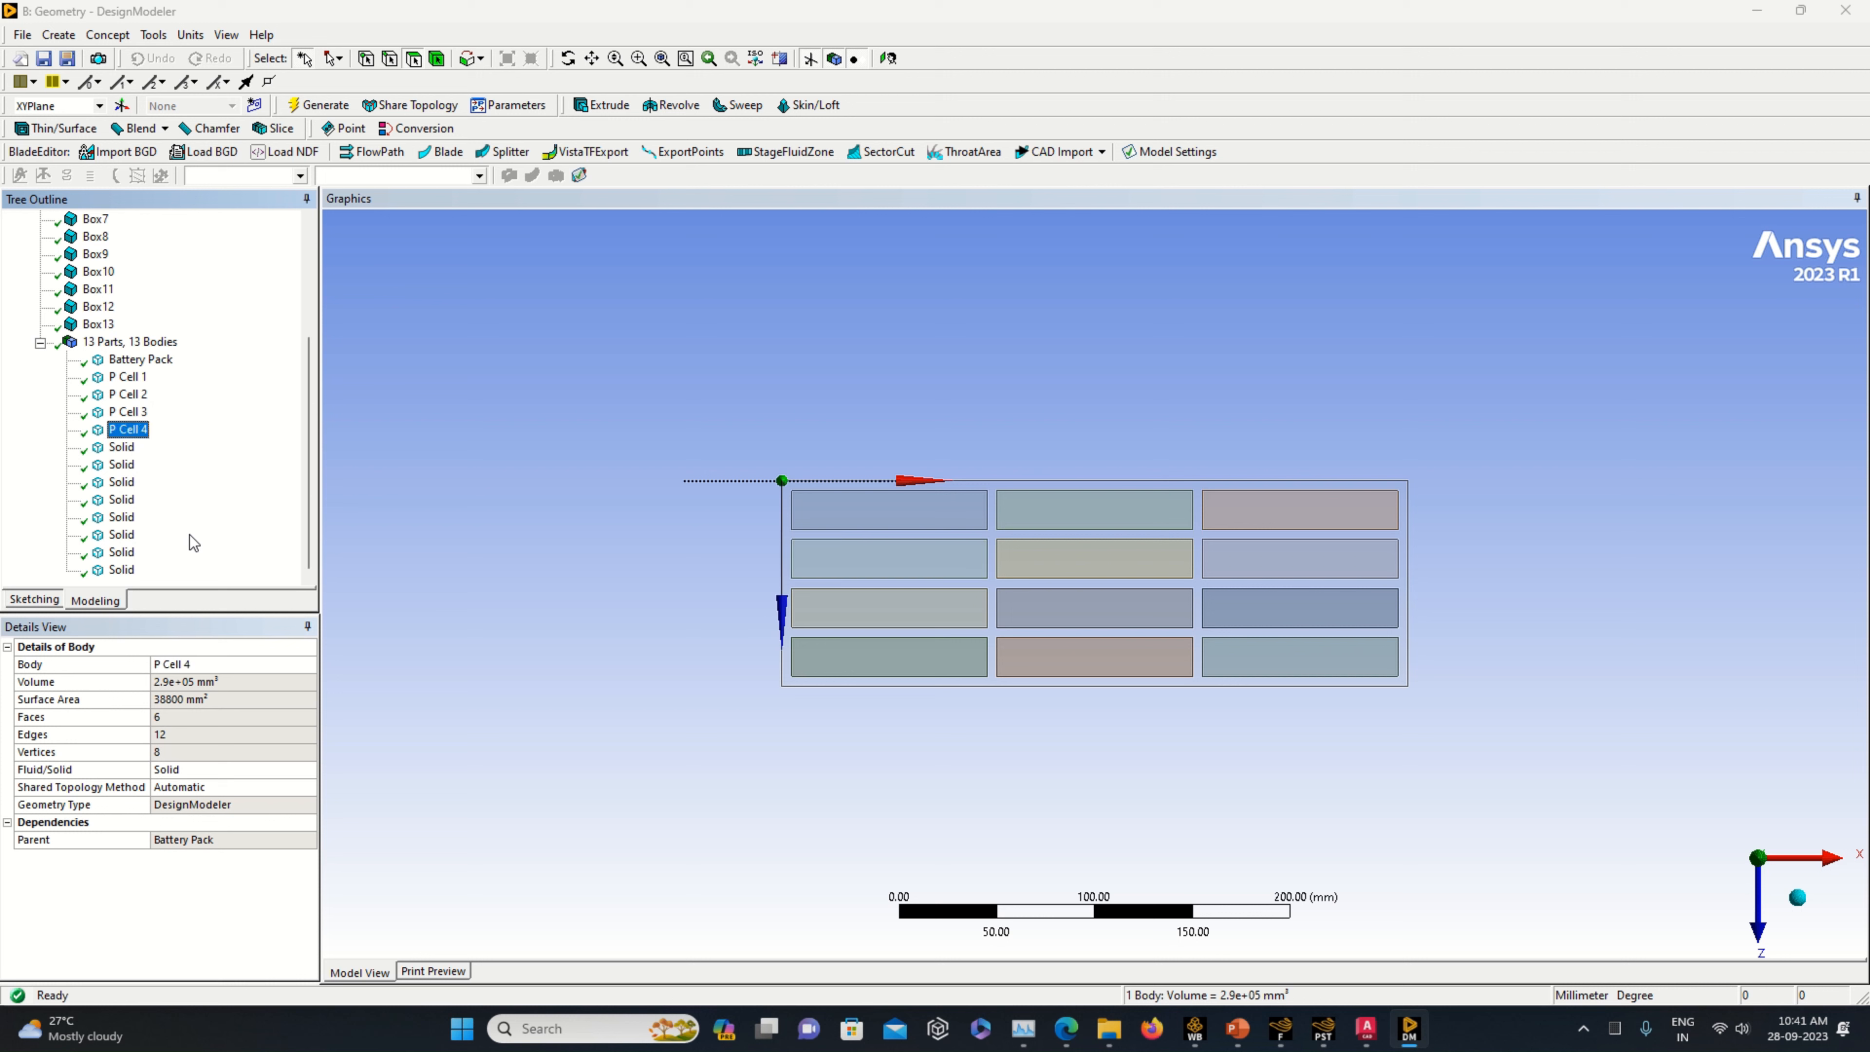
right_click(124, 450)
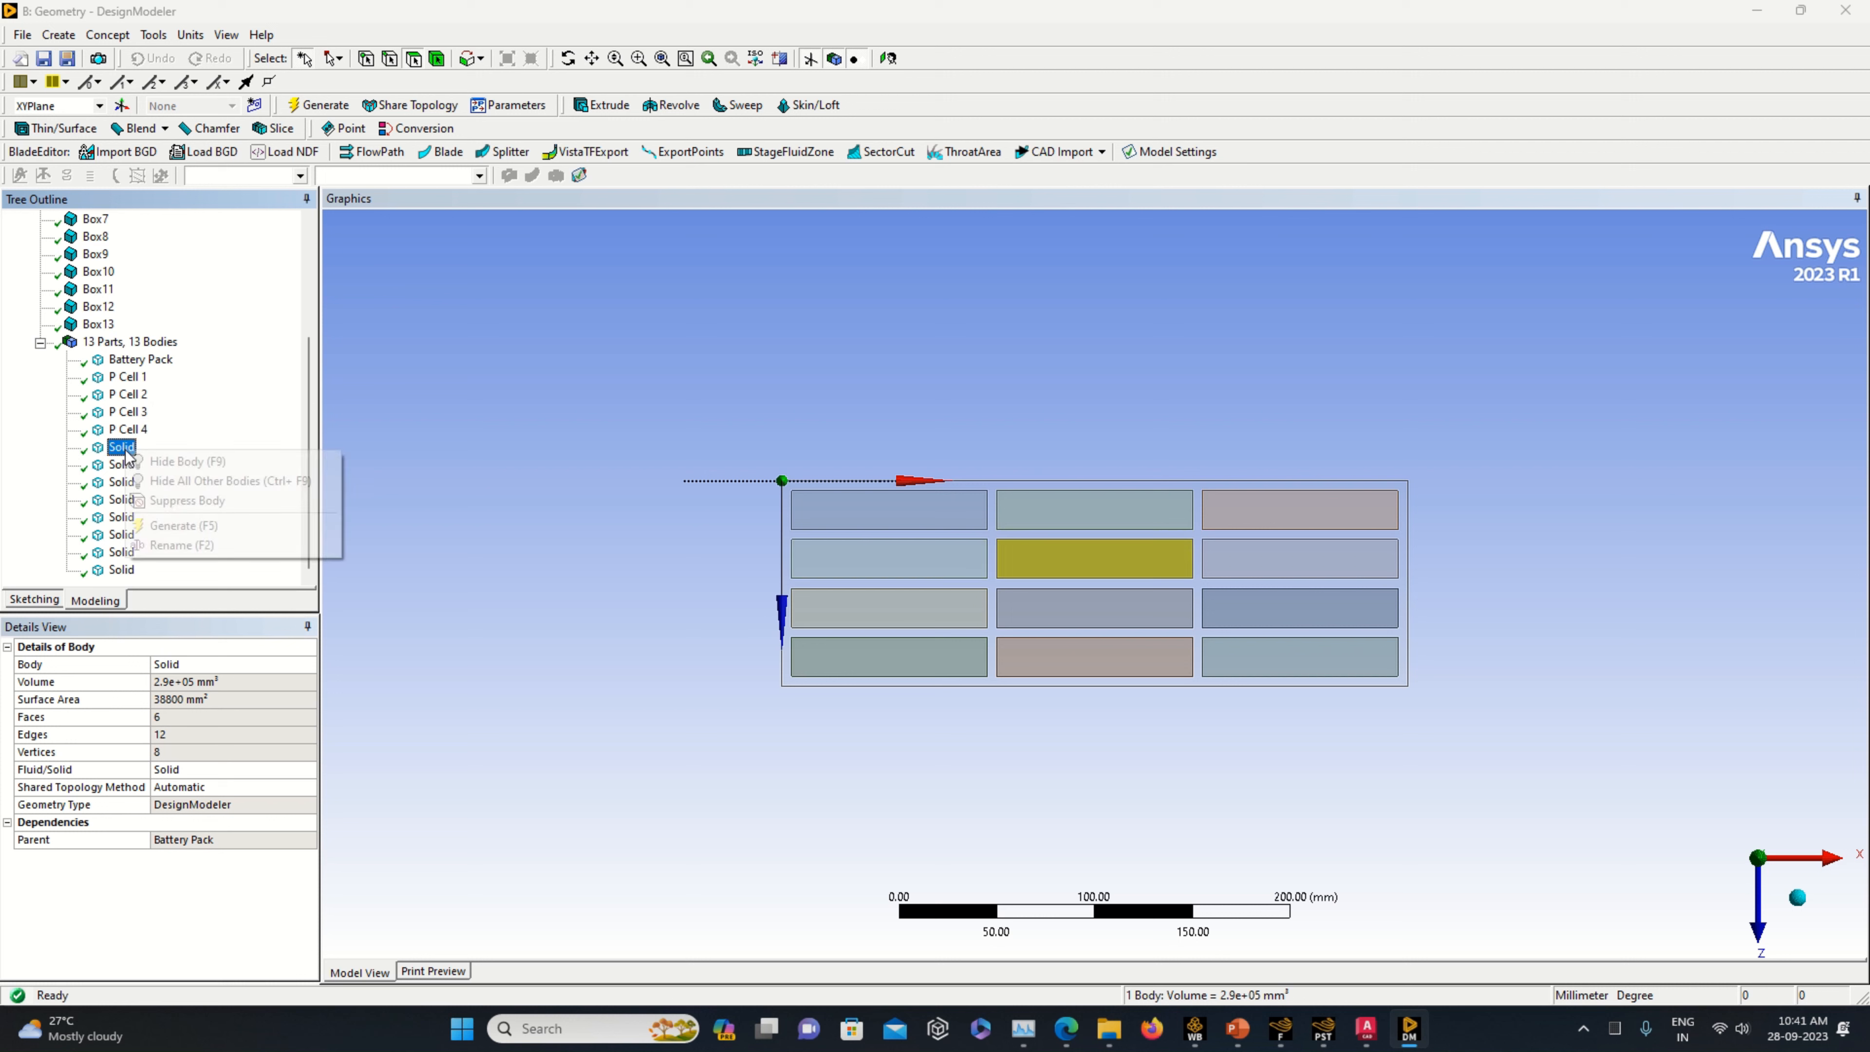
left_click(184, 544)
type("P c")
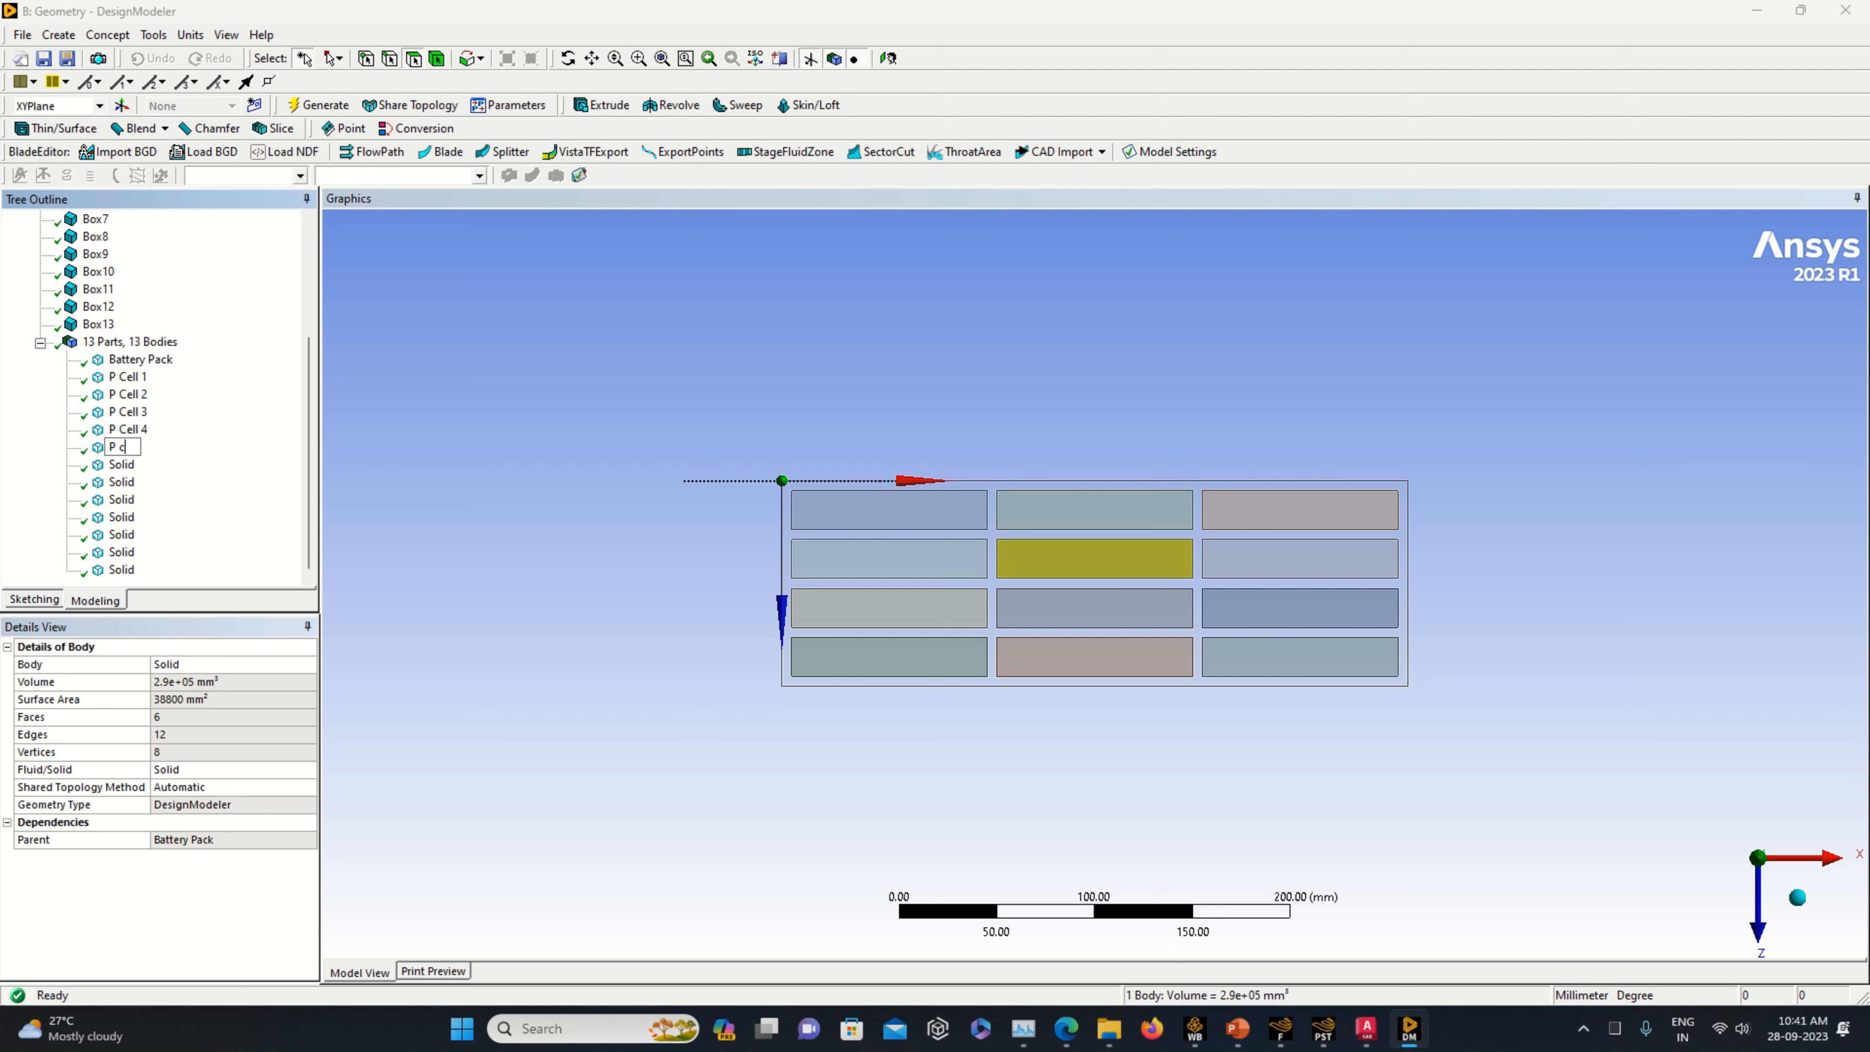
type("ell 5")
key("Return")
- Rename the last solid of the second row as P Cell 6 and the first of the third row as P Cell 7
right_click(126, 464)
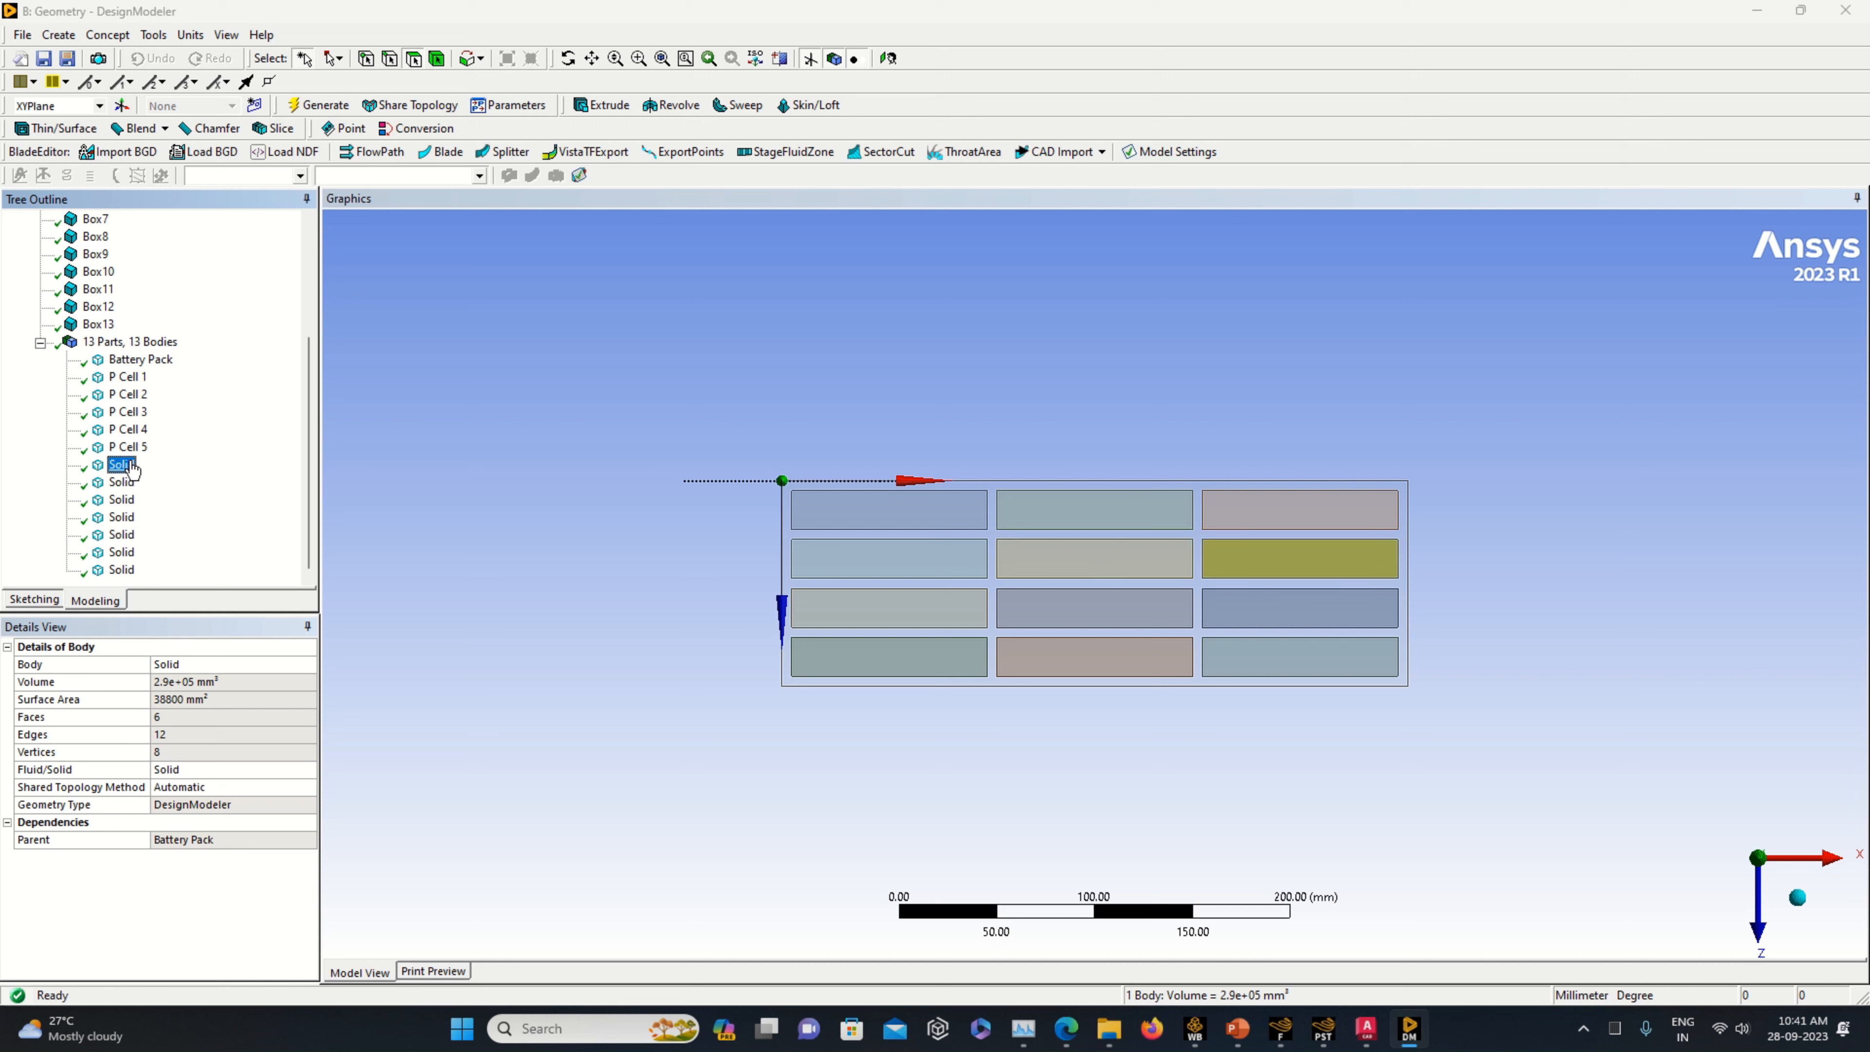
left_click(173, 554)
type("P cCell 6")
key("Return")
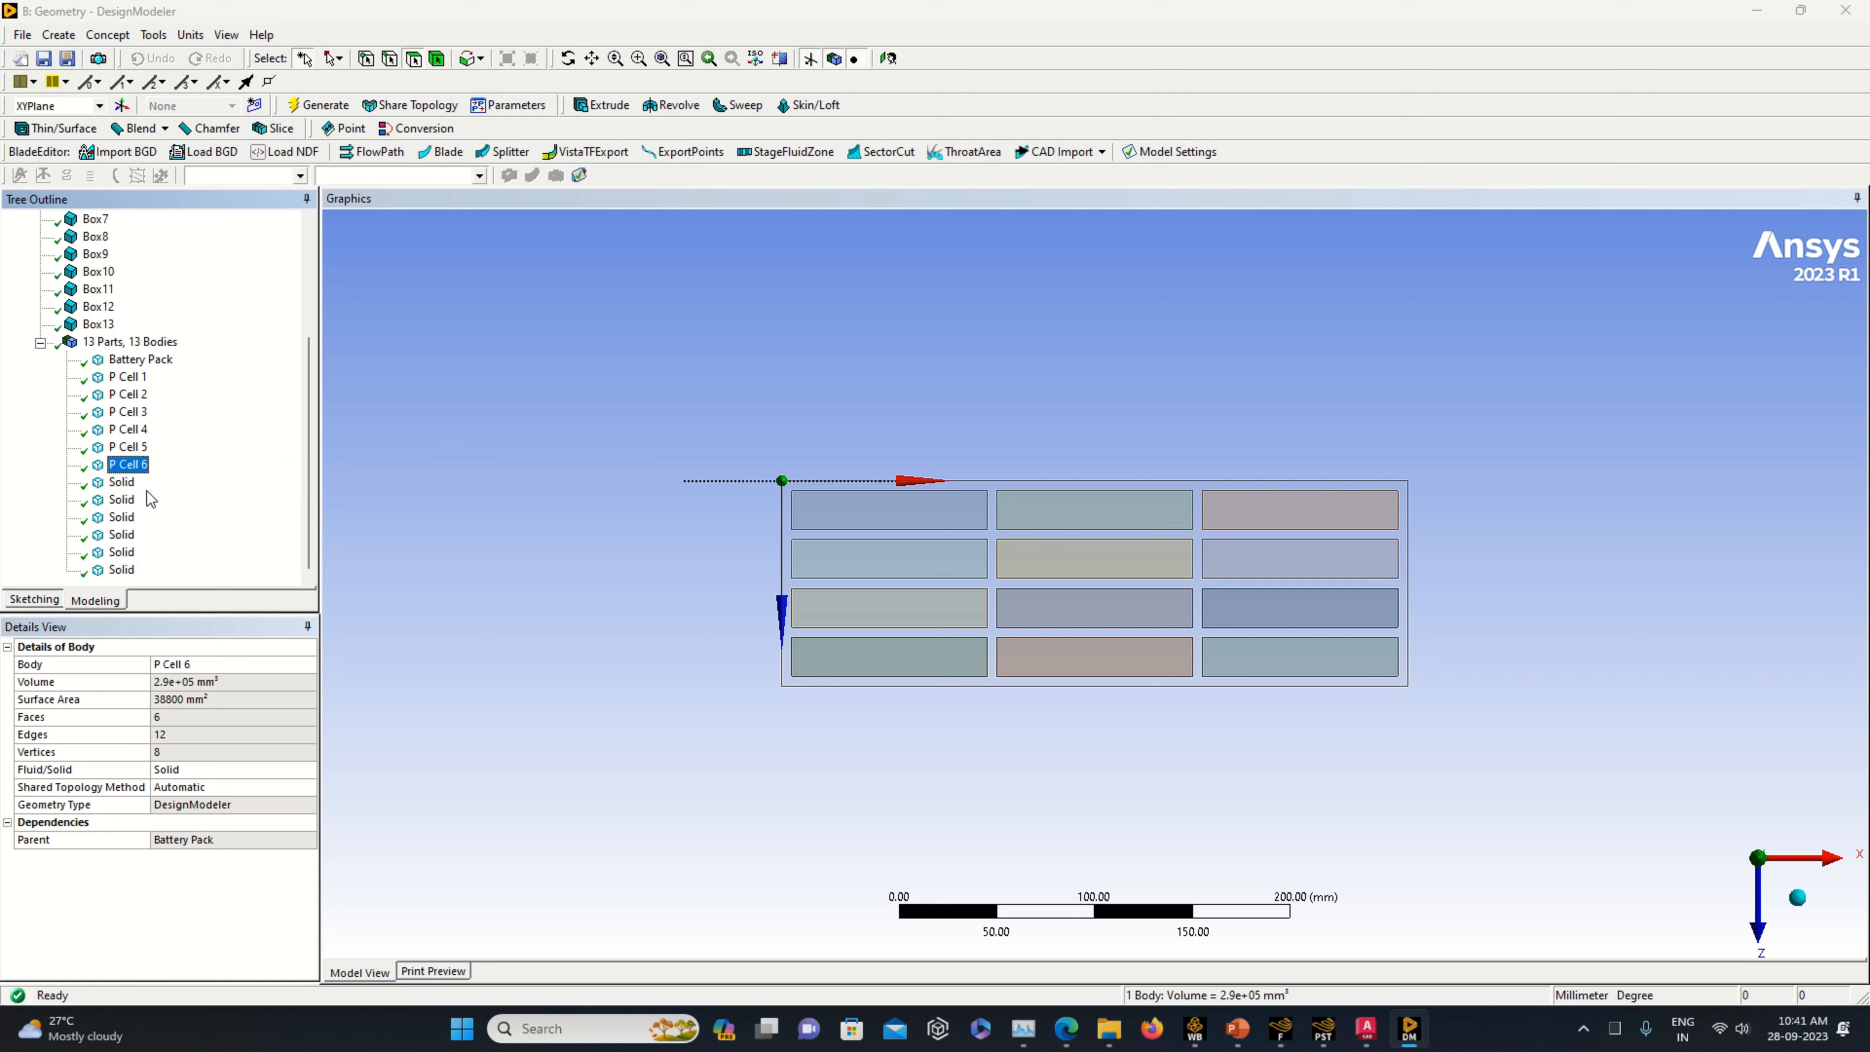
right_click(131, 492)
left_click(181, 575)
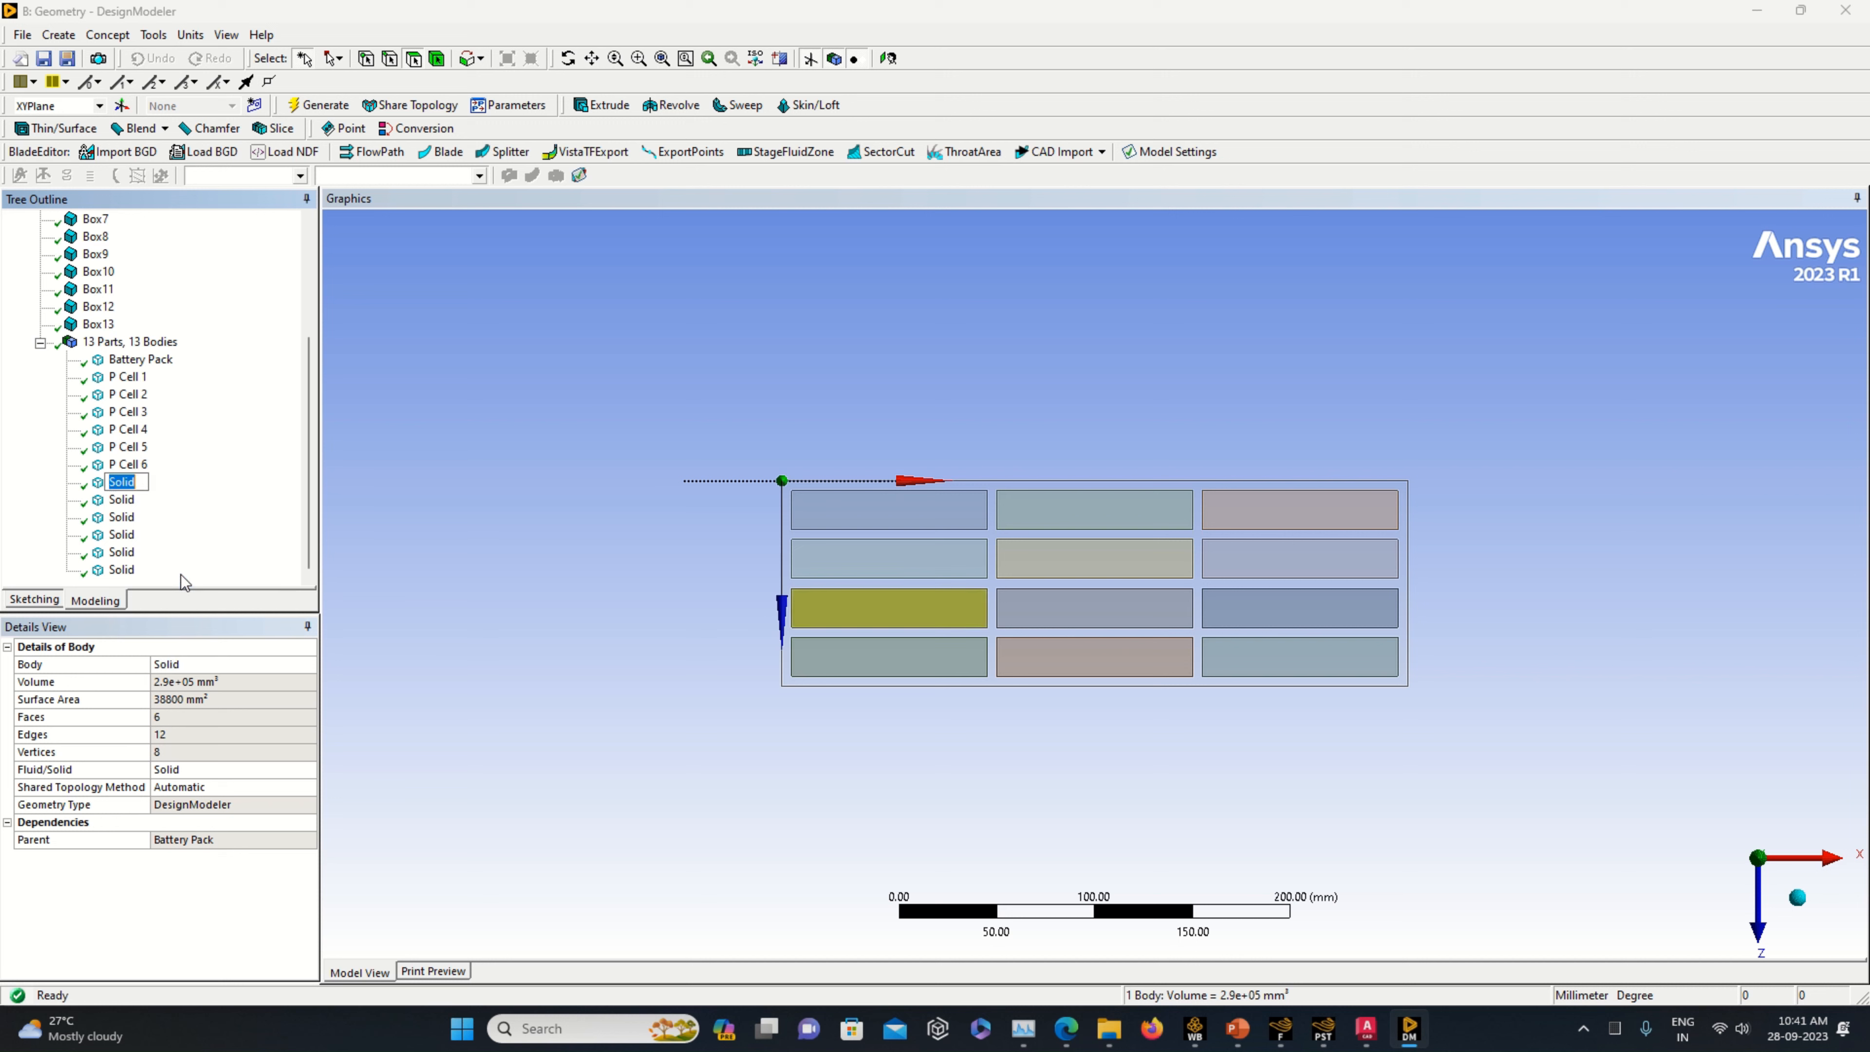
type("P Cell 7")
key("Return")
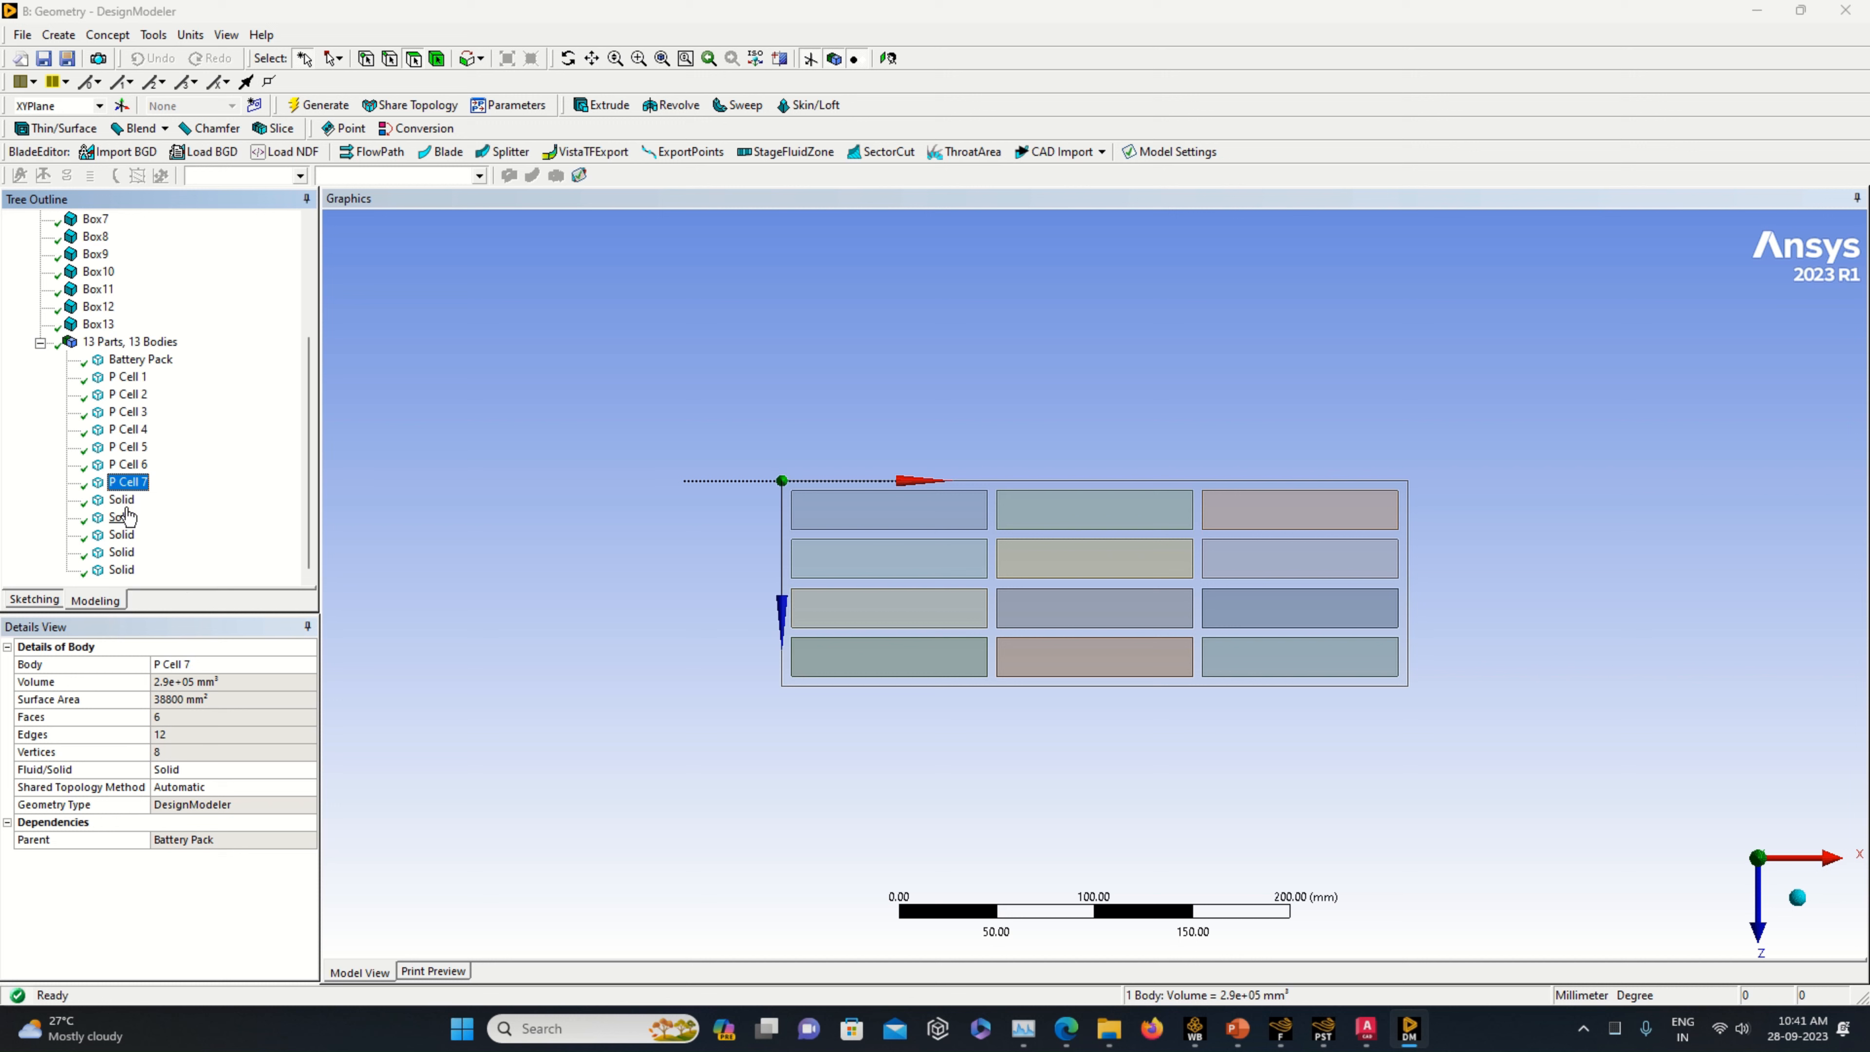
- Rename the middle and last solids of the third row of cells as P Cell 8 and P Cell 9
left_click(120, 500)
right_click(121, 509)
left_click(190, 597)
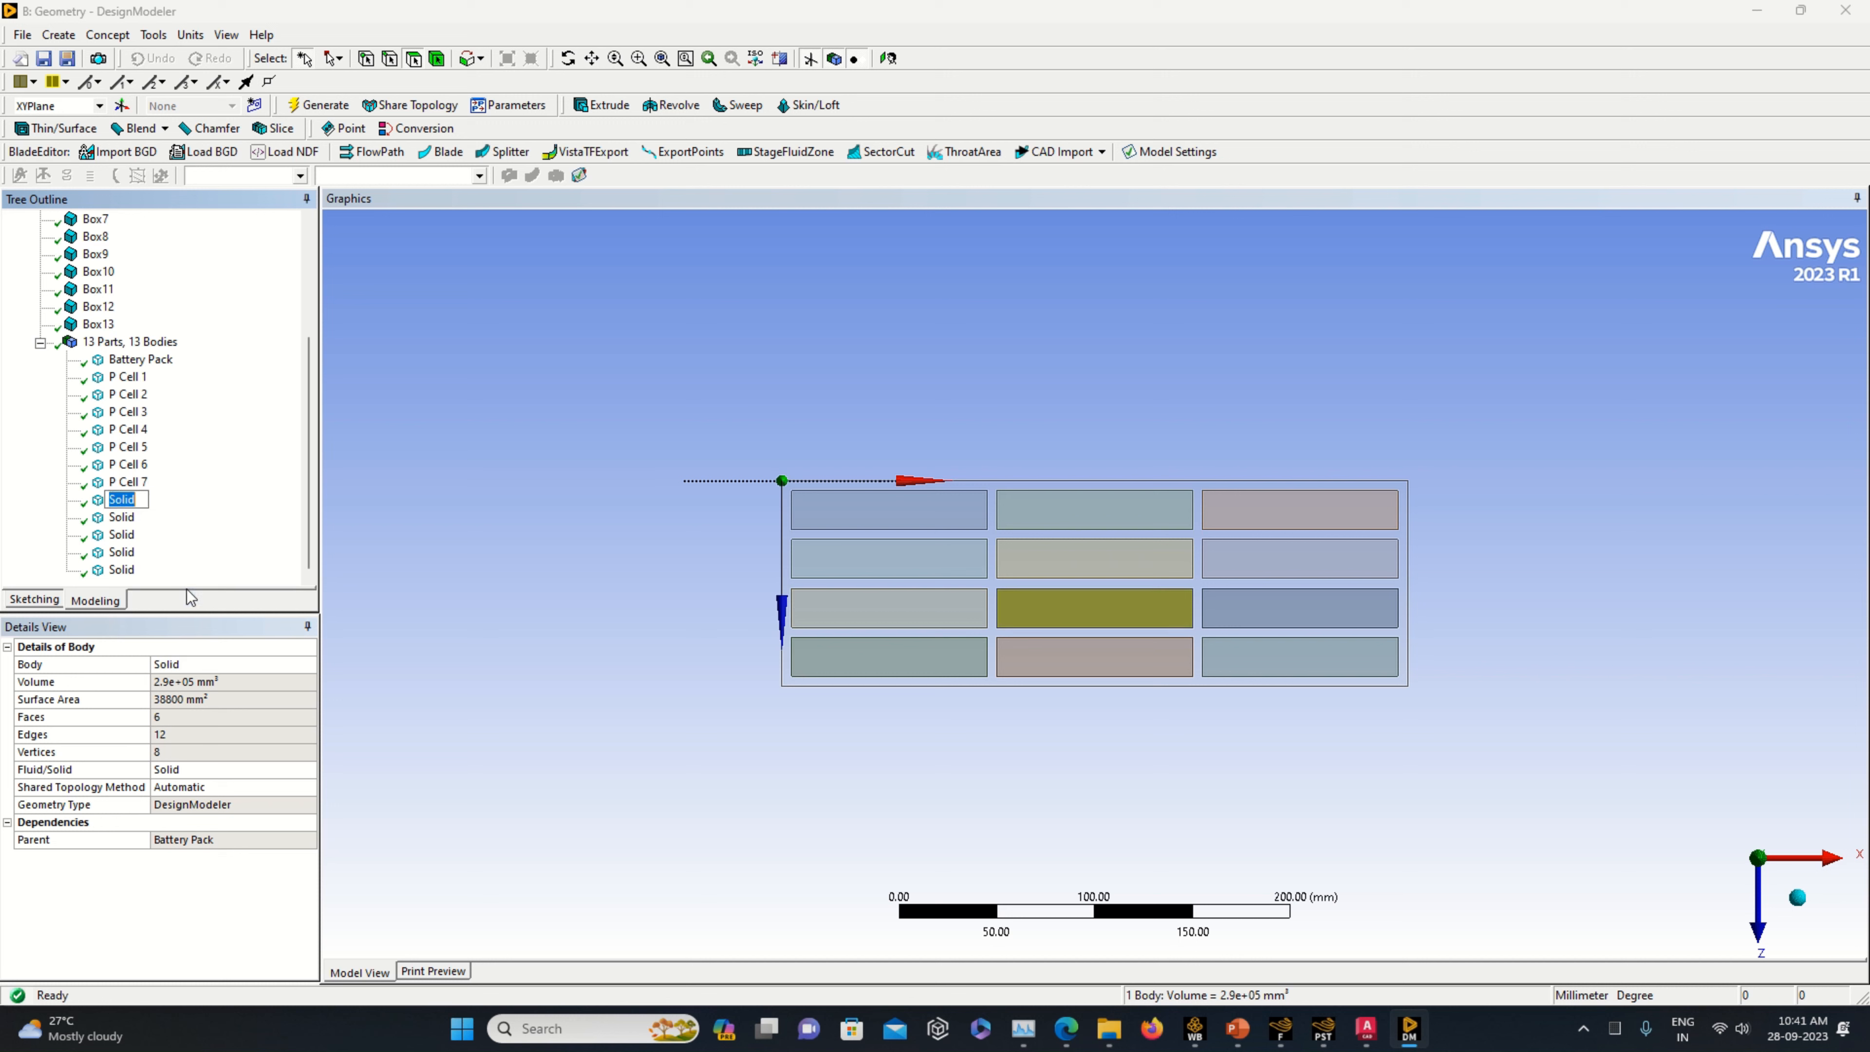
type("P Ce")
key("Return")
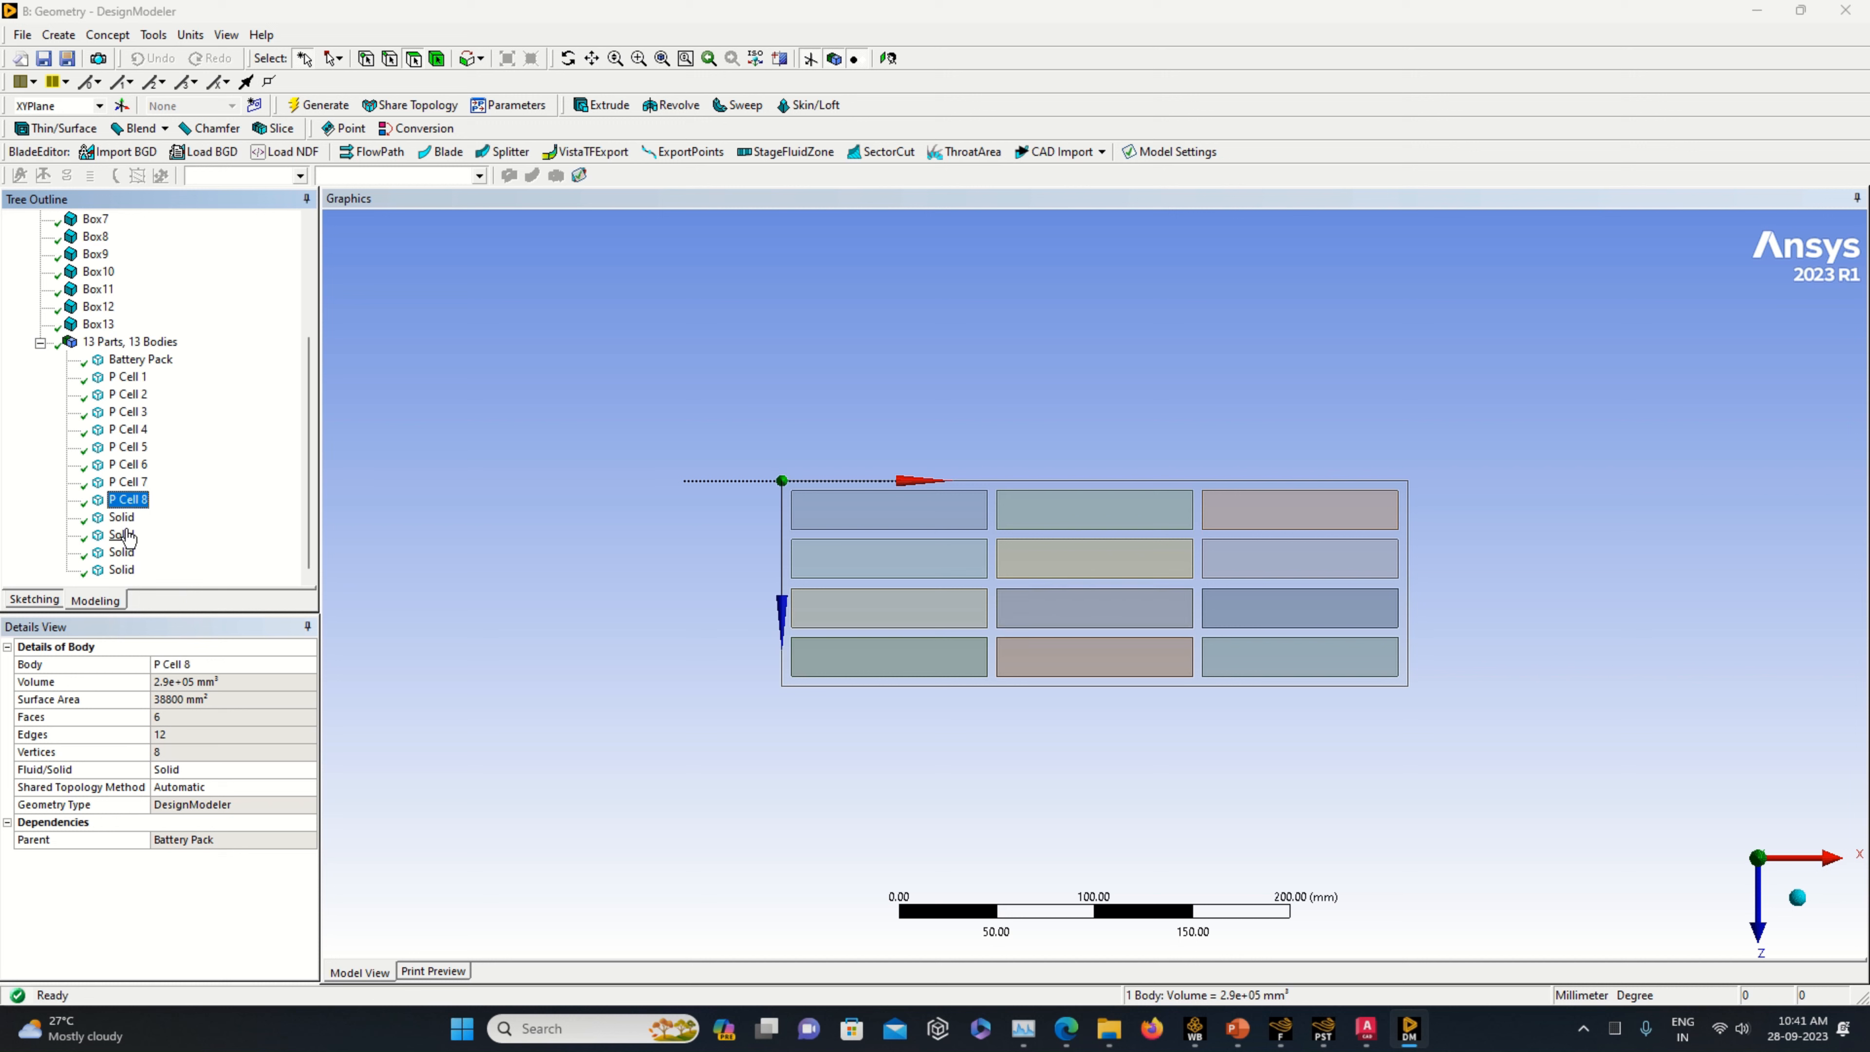
left_click(121, 517)
right_click(129, 517)
left_click(188, 611)
type("P Cell 9")
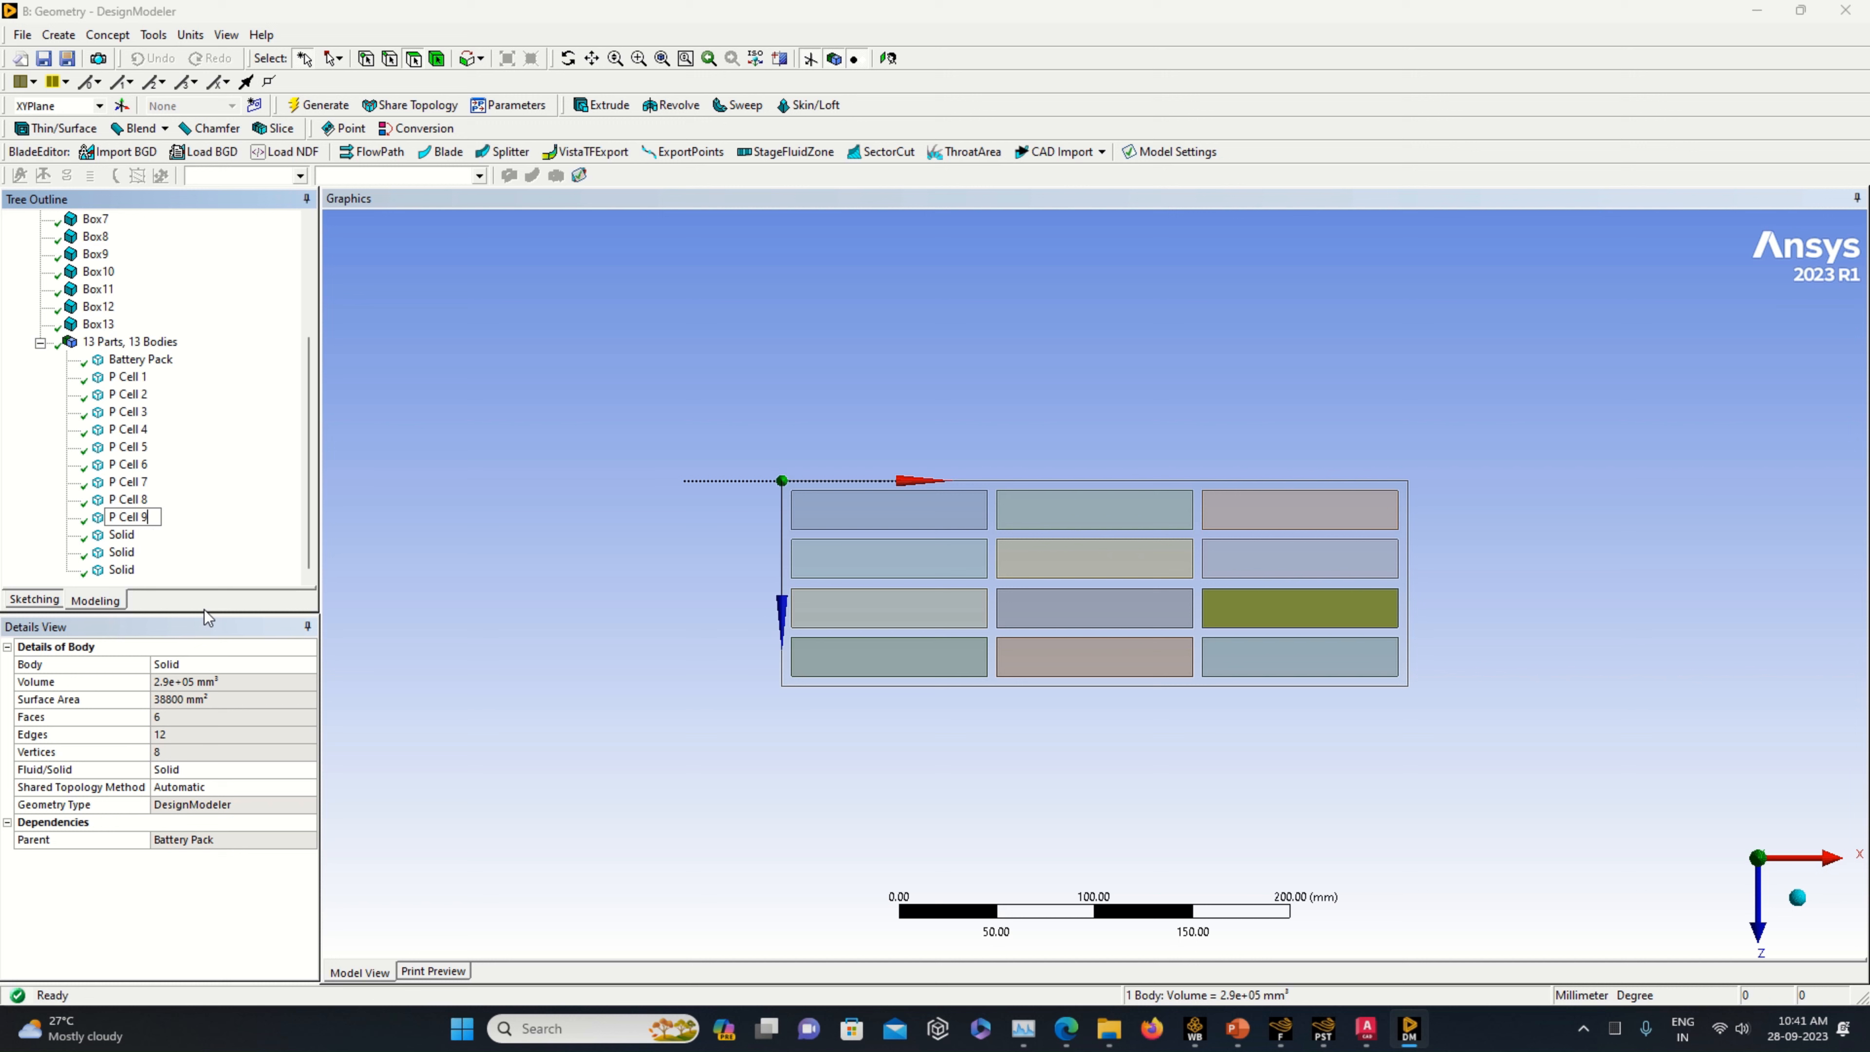
key("Return")
- Rename the first two solids of the bottom row of cells as P Cell 10 and P Cell 11
left_click(131, 537)
right_click(133, 543)
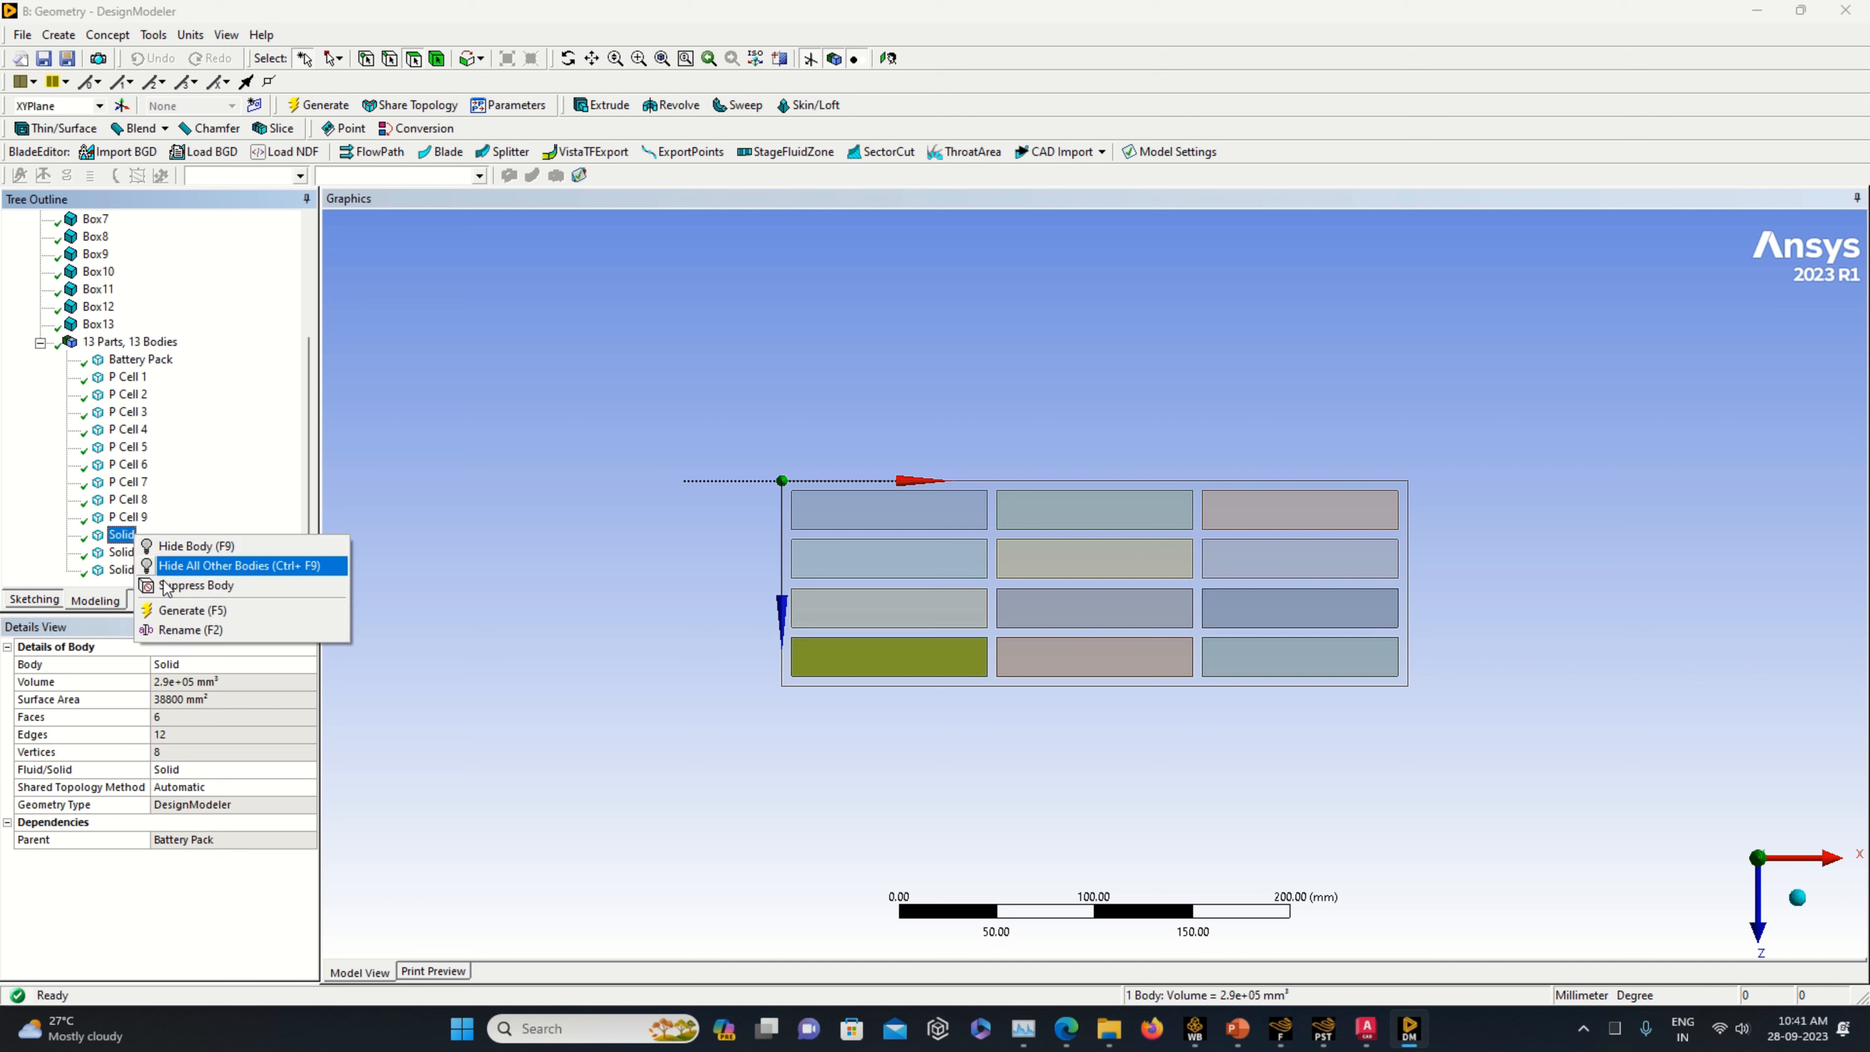
left_click(190, 634)
type("P")
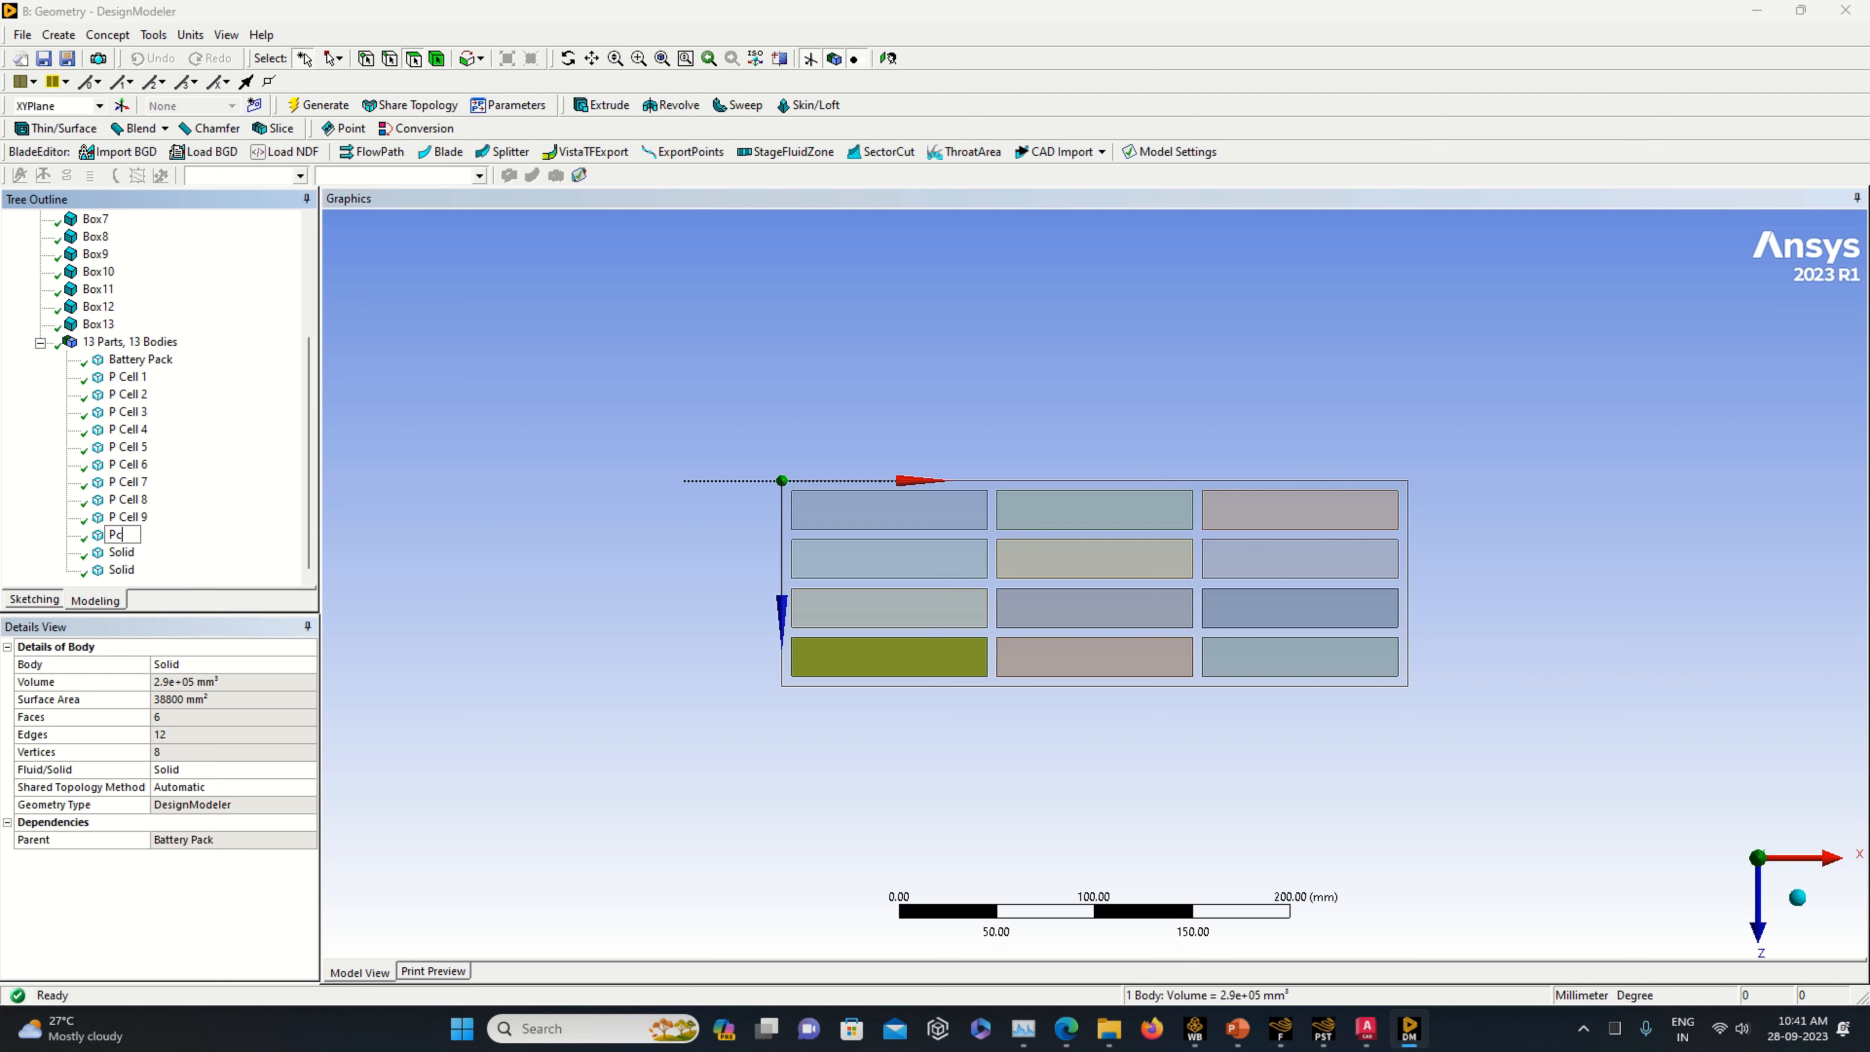
type(" Cell 10")
key("Return")
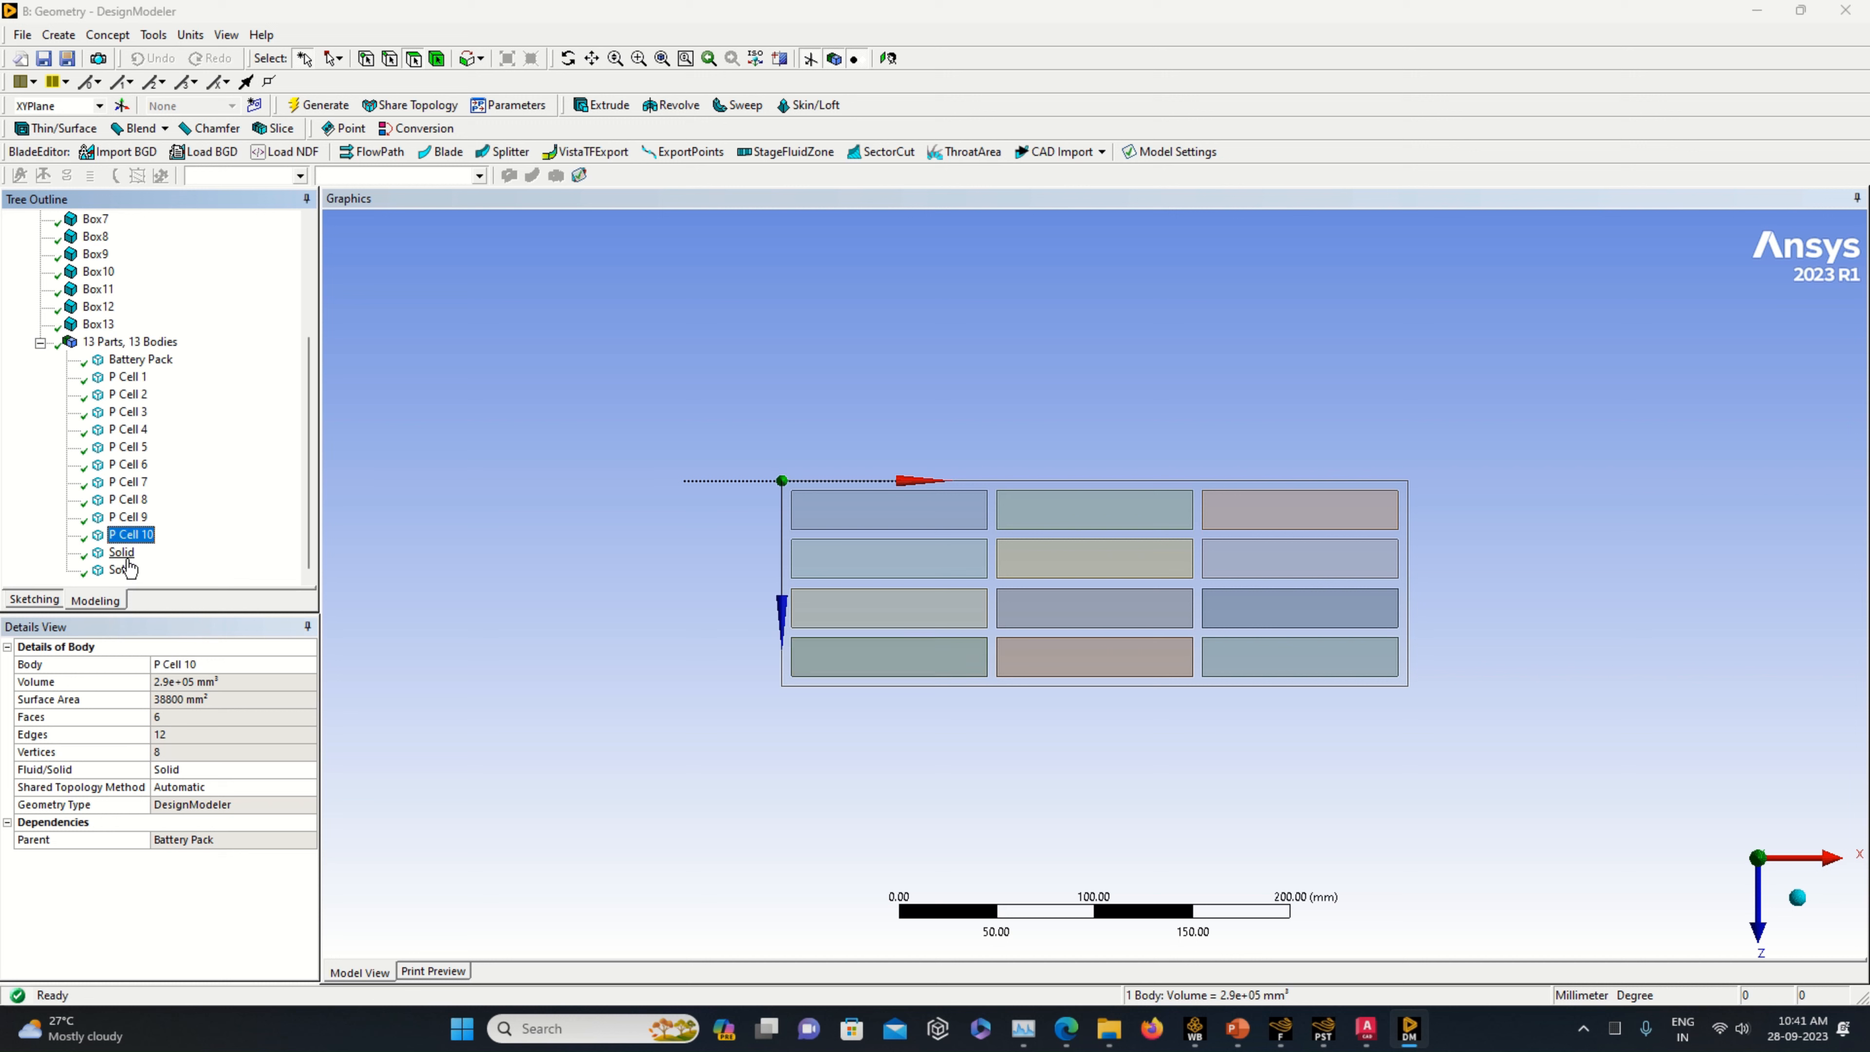
left_click(124, 558)
right_click(127, 560)
left_click(181, 653)
type("P Cell 11")
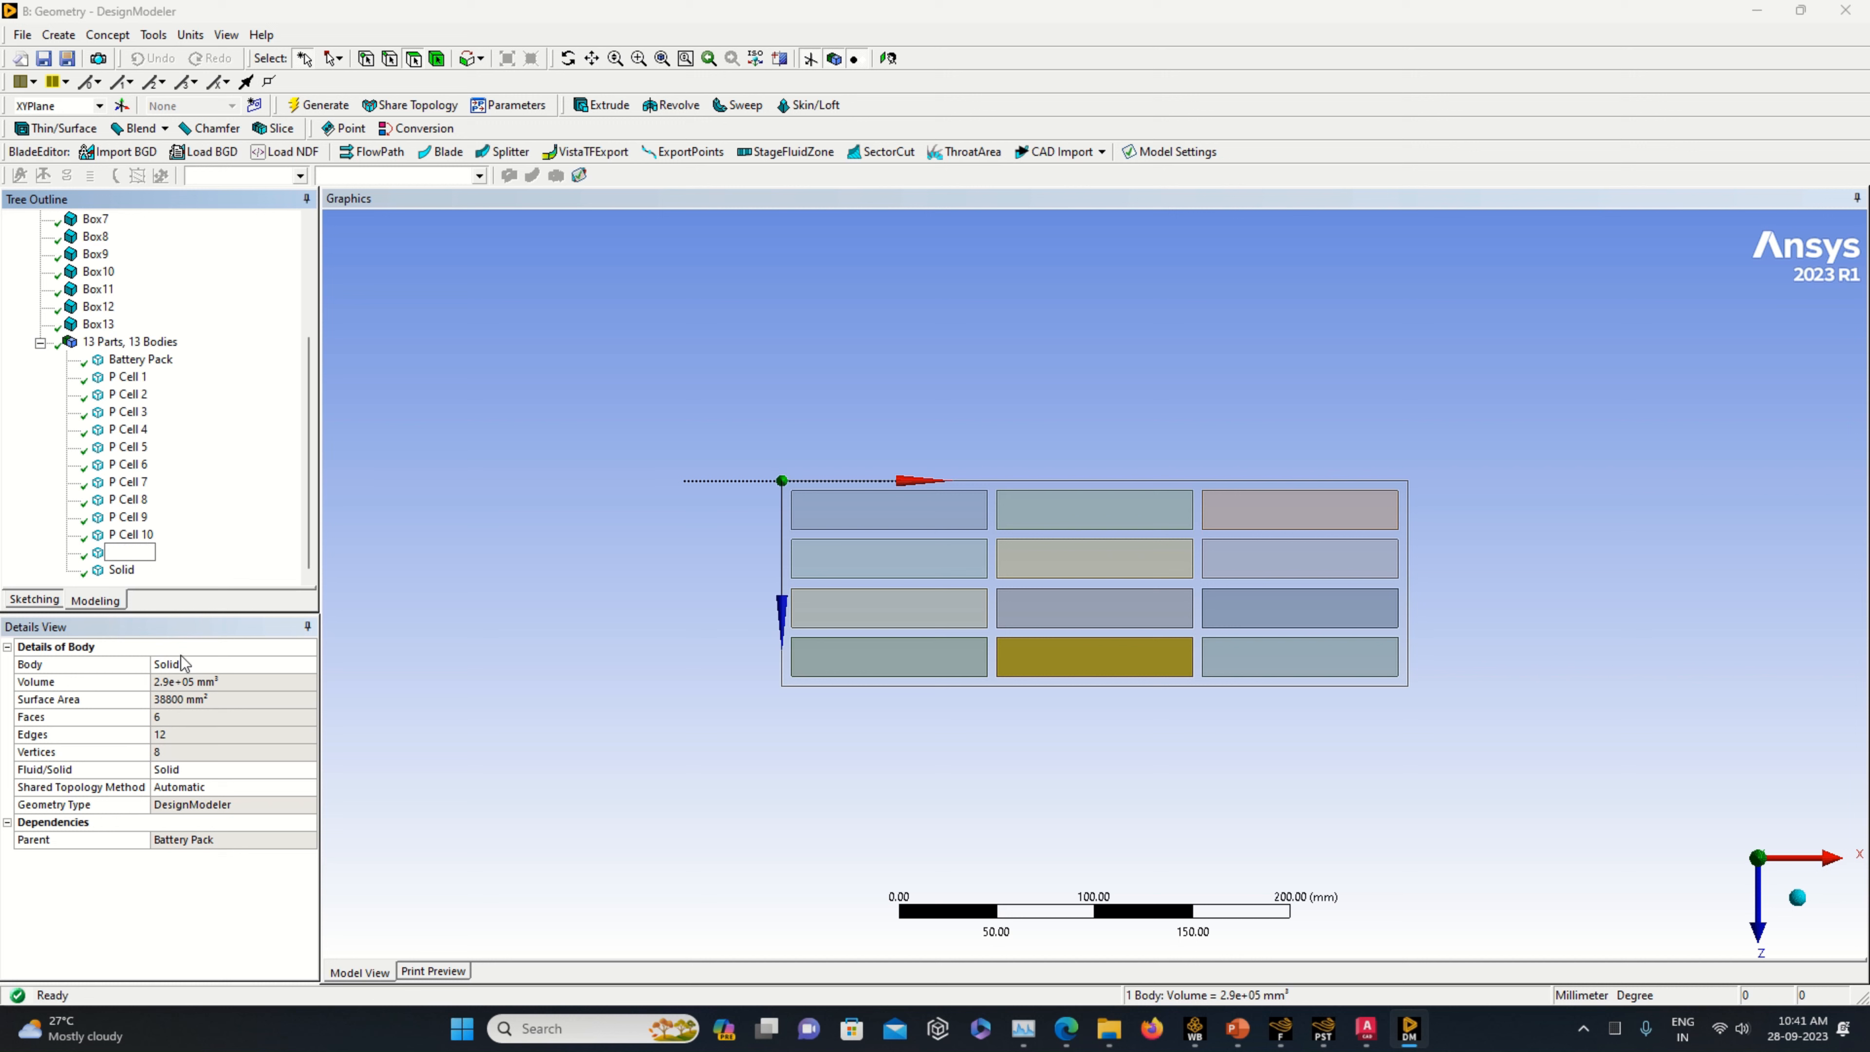
key("Return")
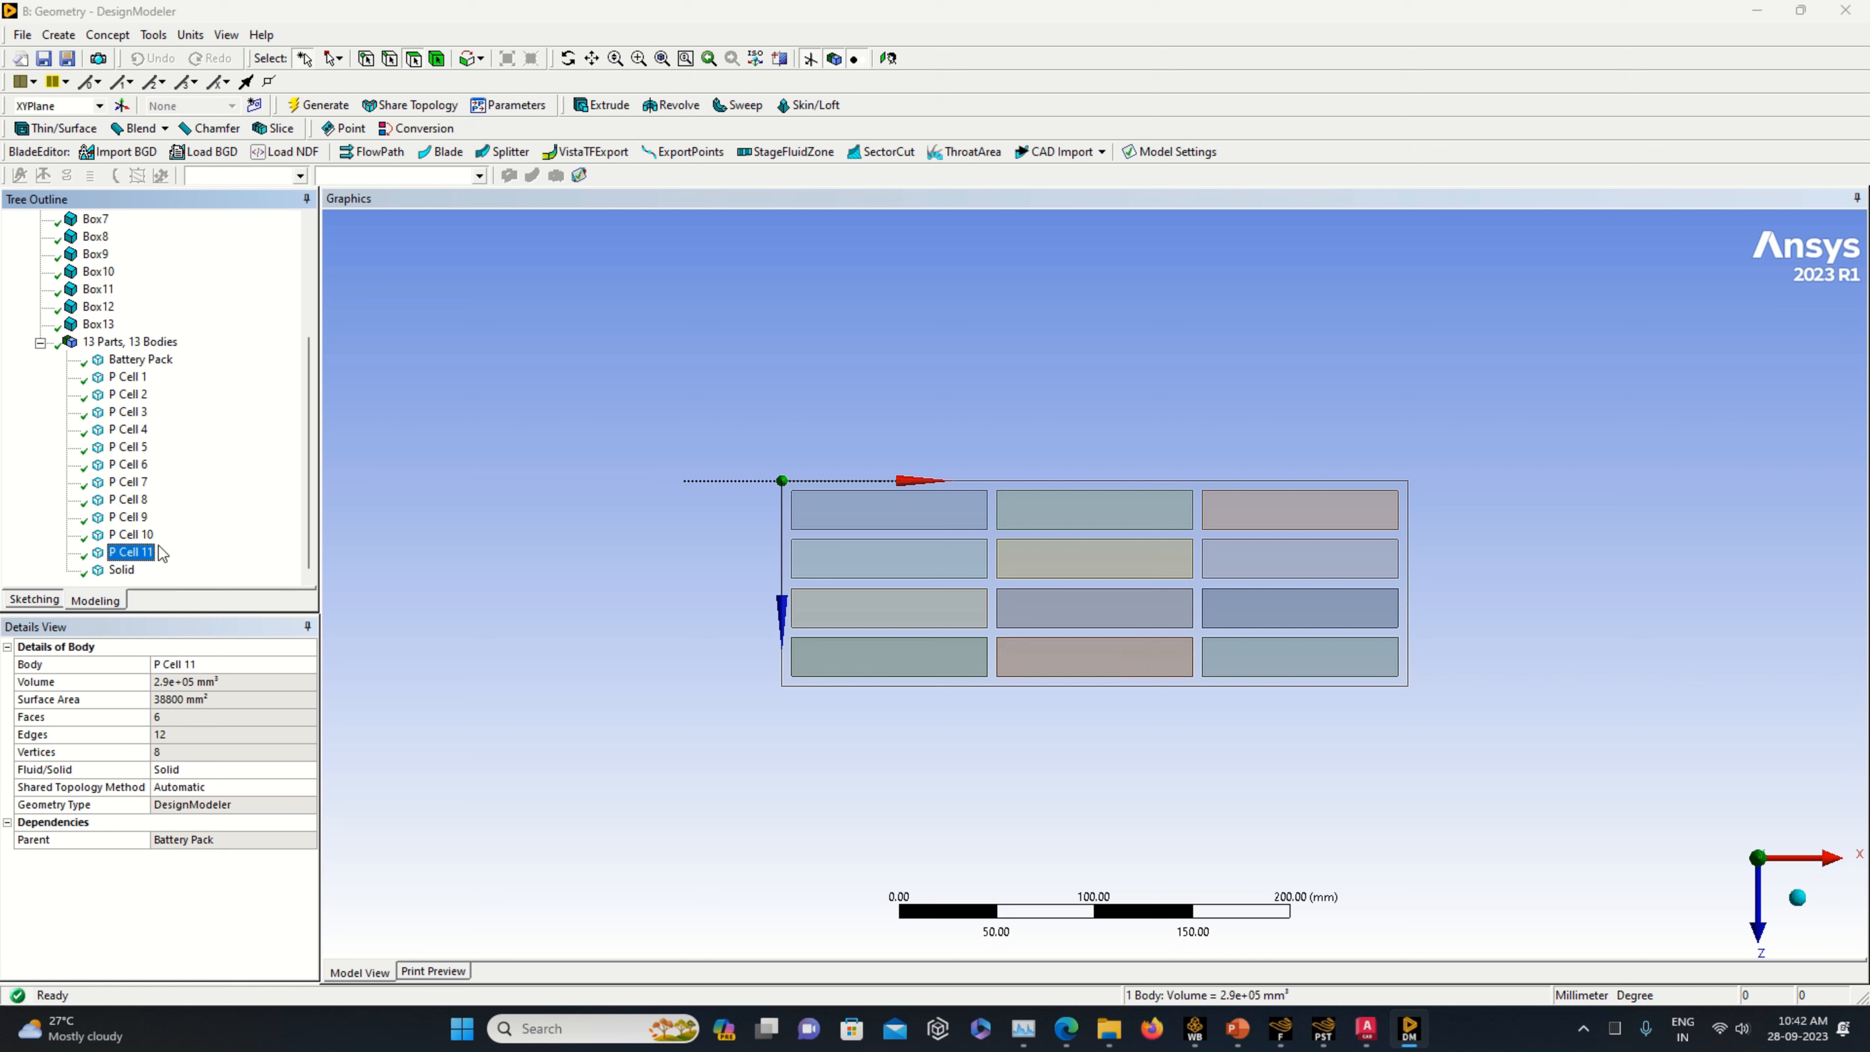
- Rename the last remaining solid, at the end of the bottom row, as P Cell 12
left_click(122, 569)
right_click(125, 568)
left_click(189, 658)
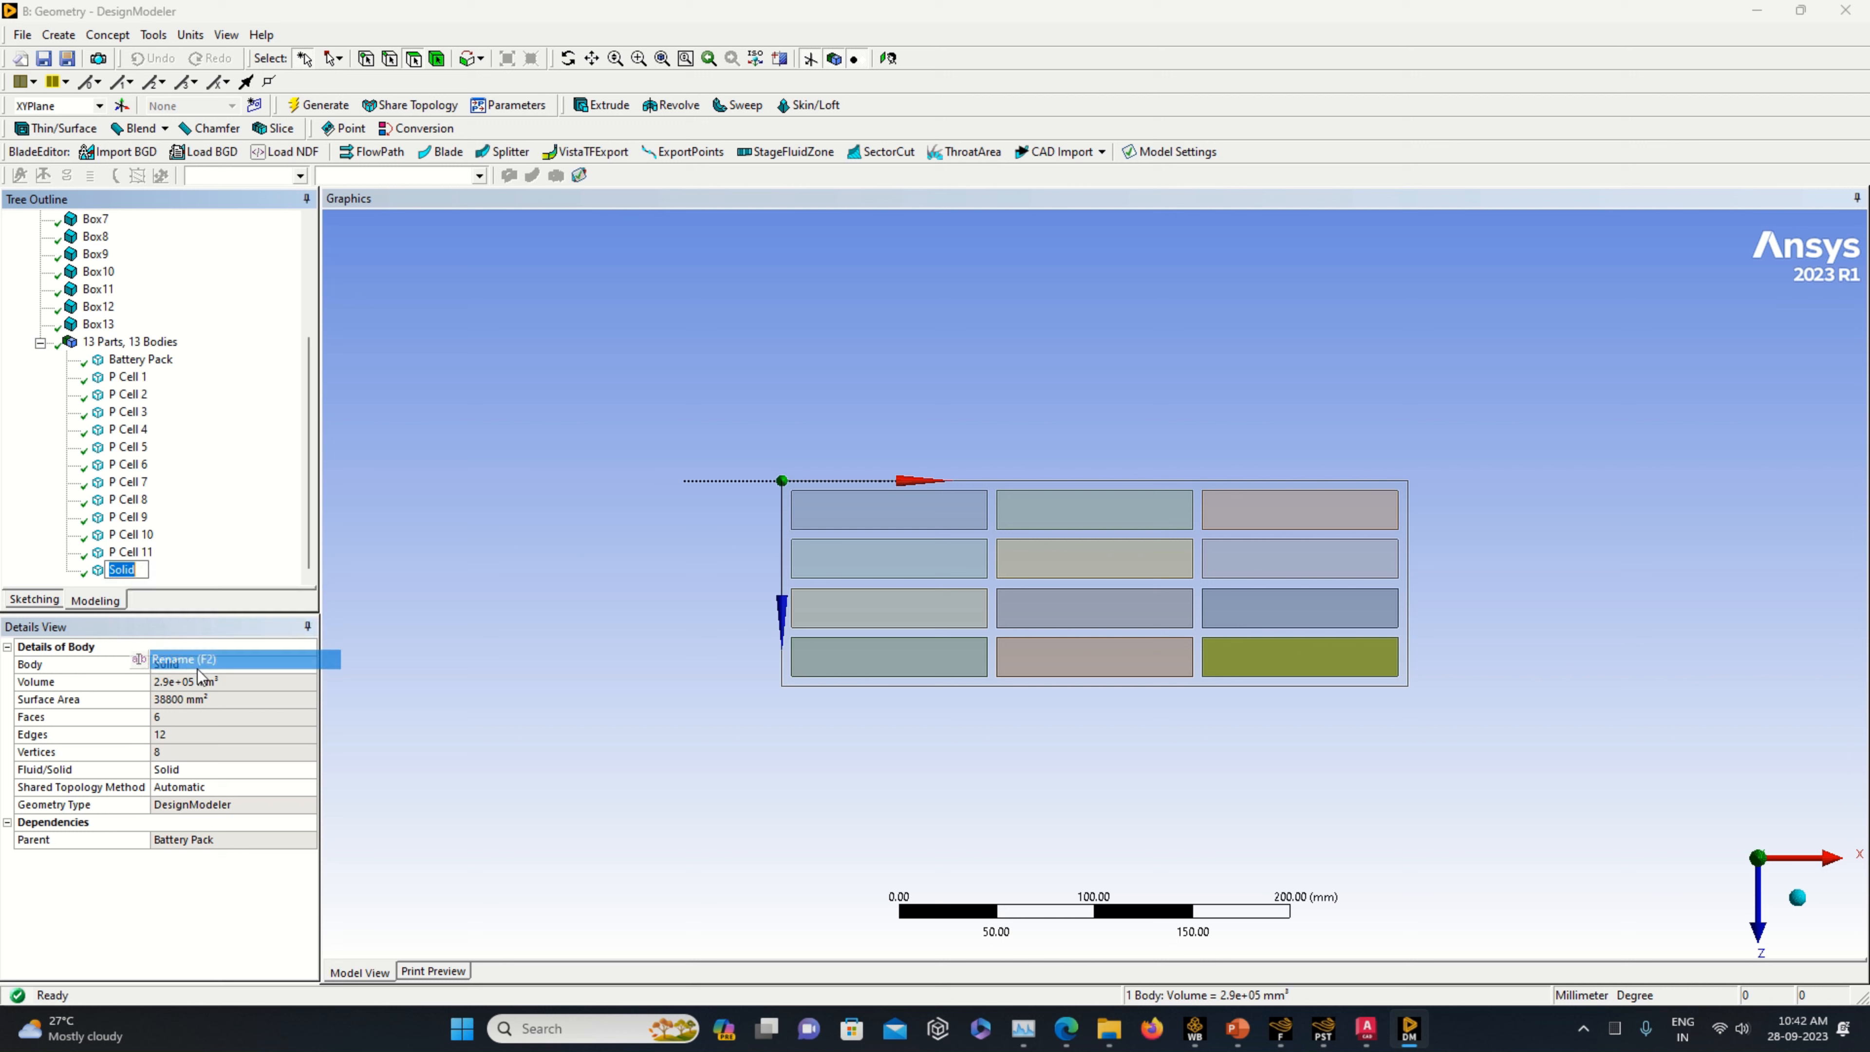
type("p")
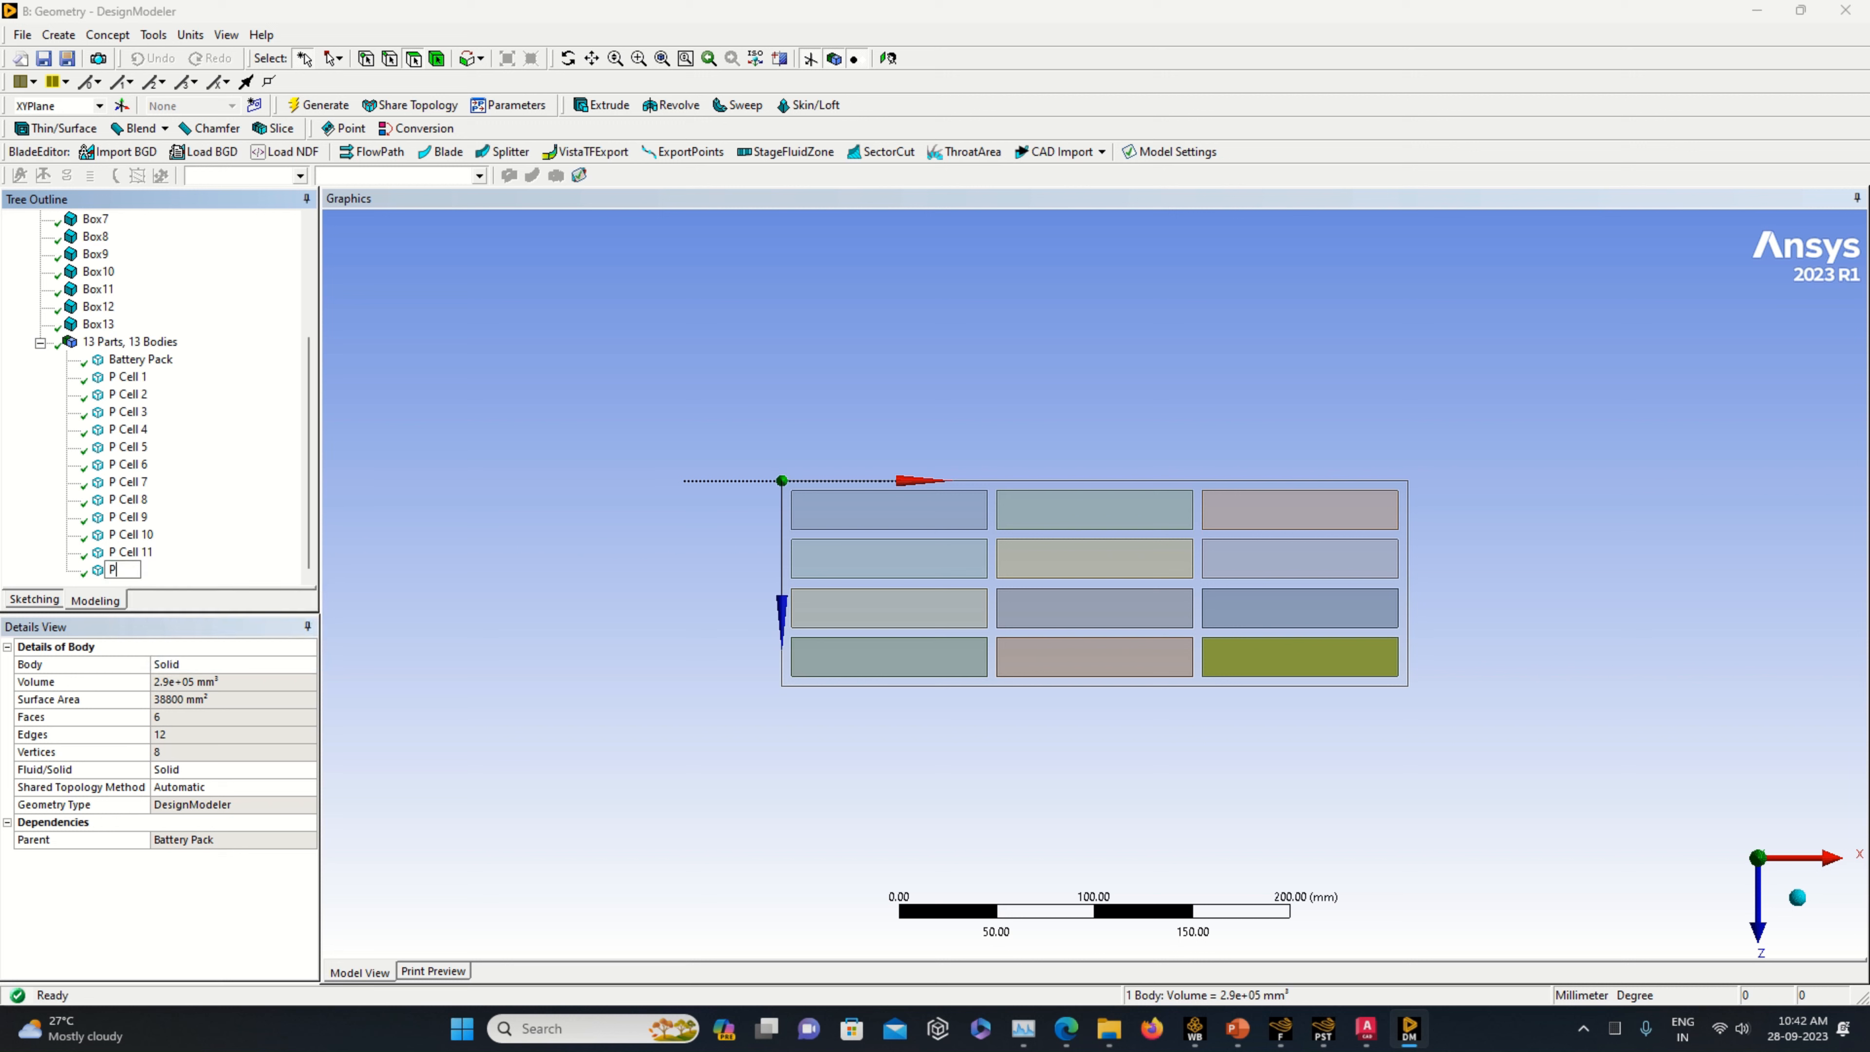
type(" Cel")
key("Return")
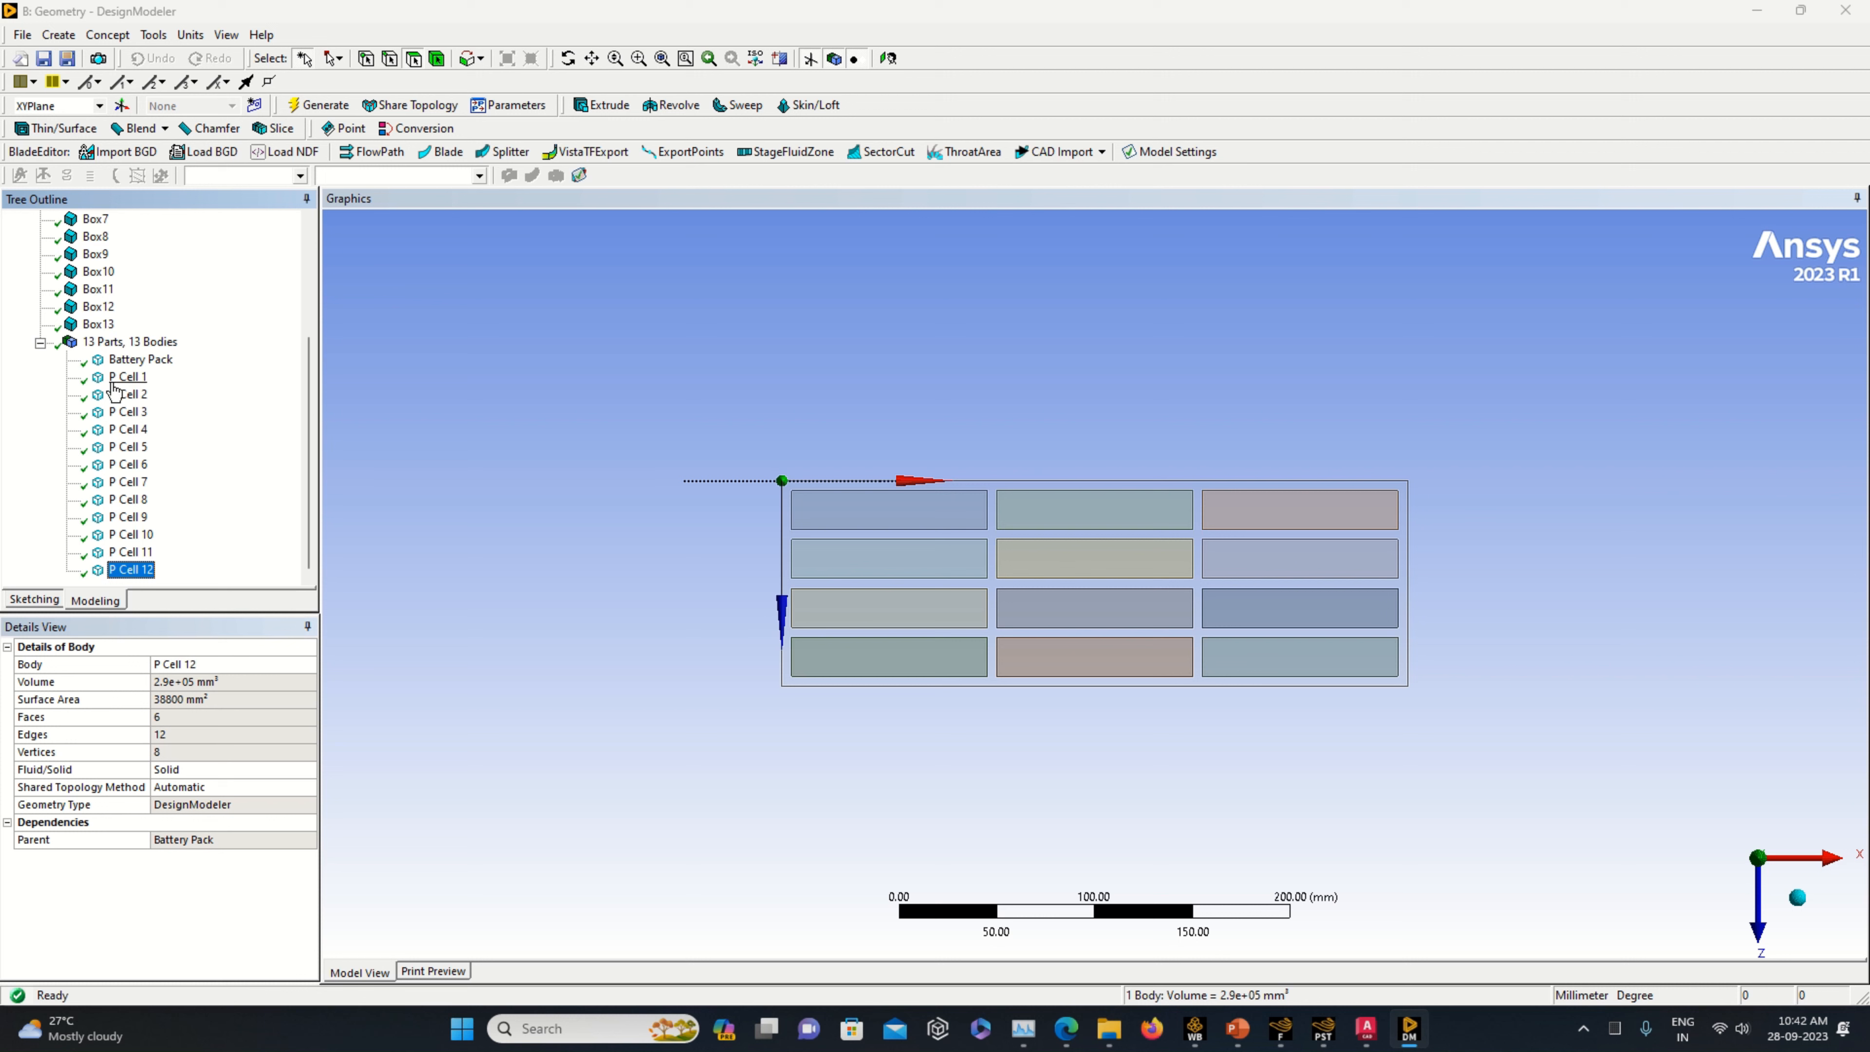
- Form a new part from the twelve cell bodies P Cell 1 to P Cell 12, leaving out Battery Pack
left_click(122, 378)
left_click(125, 395, "ctrl")
left_click(127, 413, "ctrl")
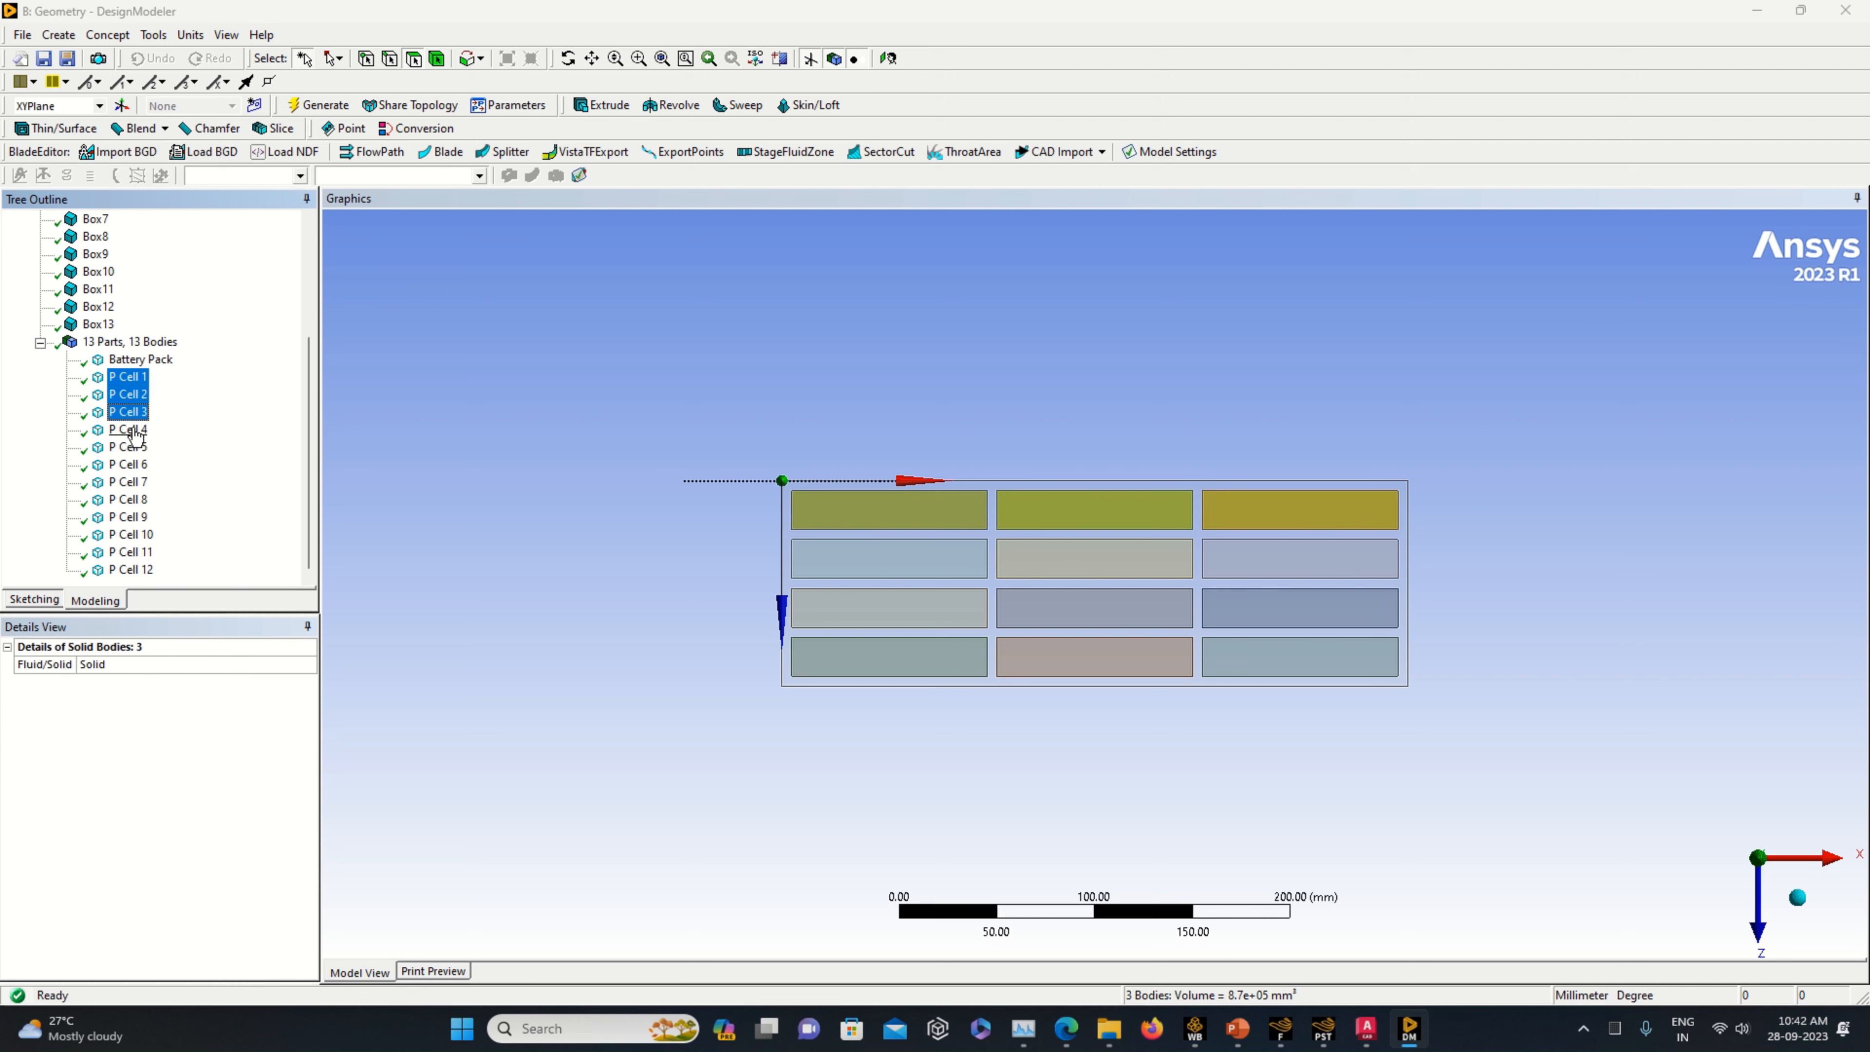
left_click(129, 430, "ctrl")
left_click(129, 447, "ctrl")
left_click(131, 465, "ctrl")
left_click(132, 482, "ctrl")
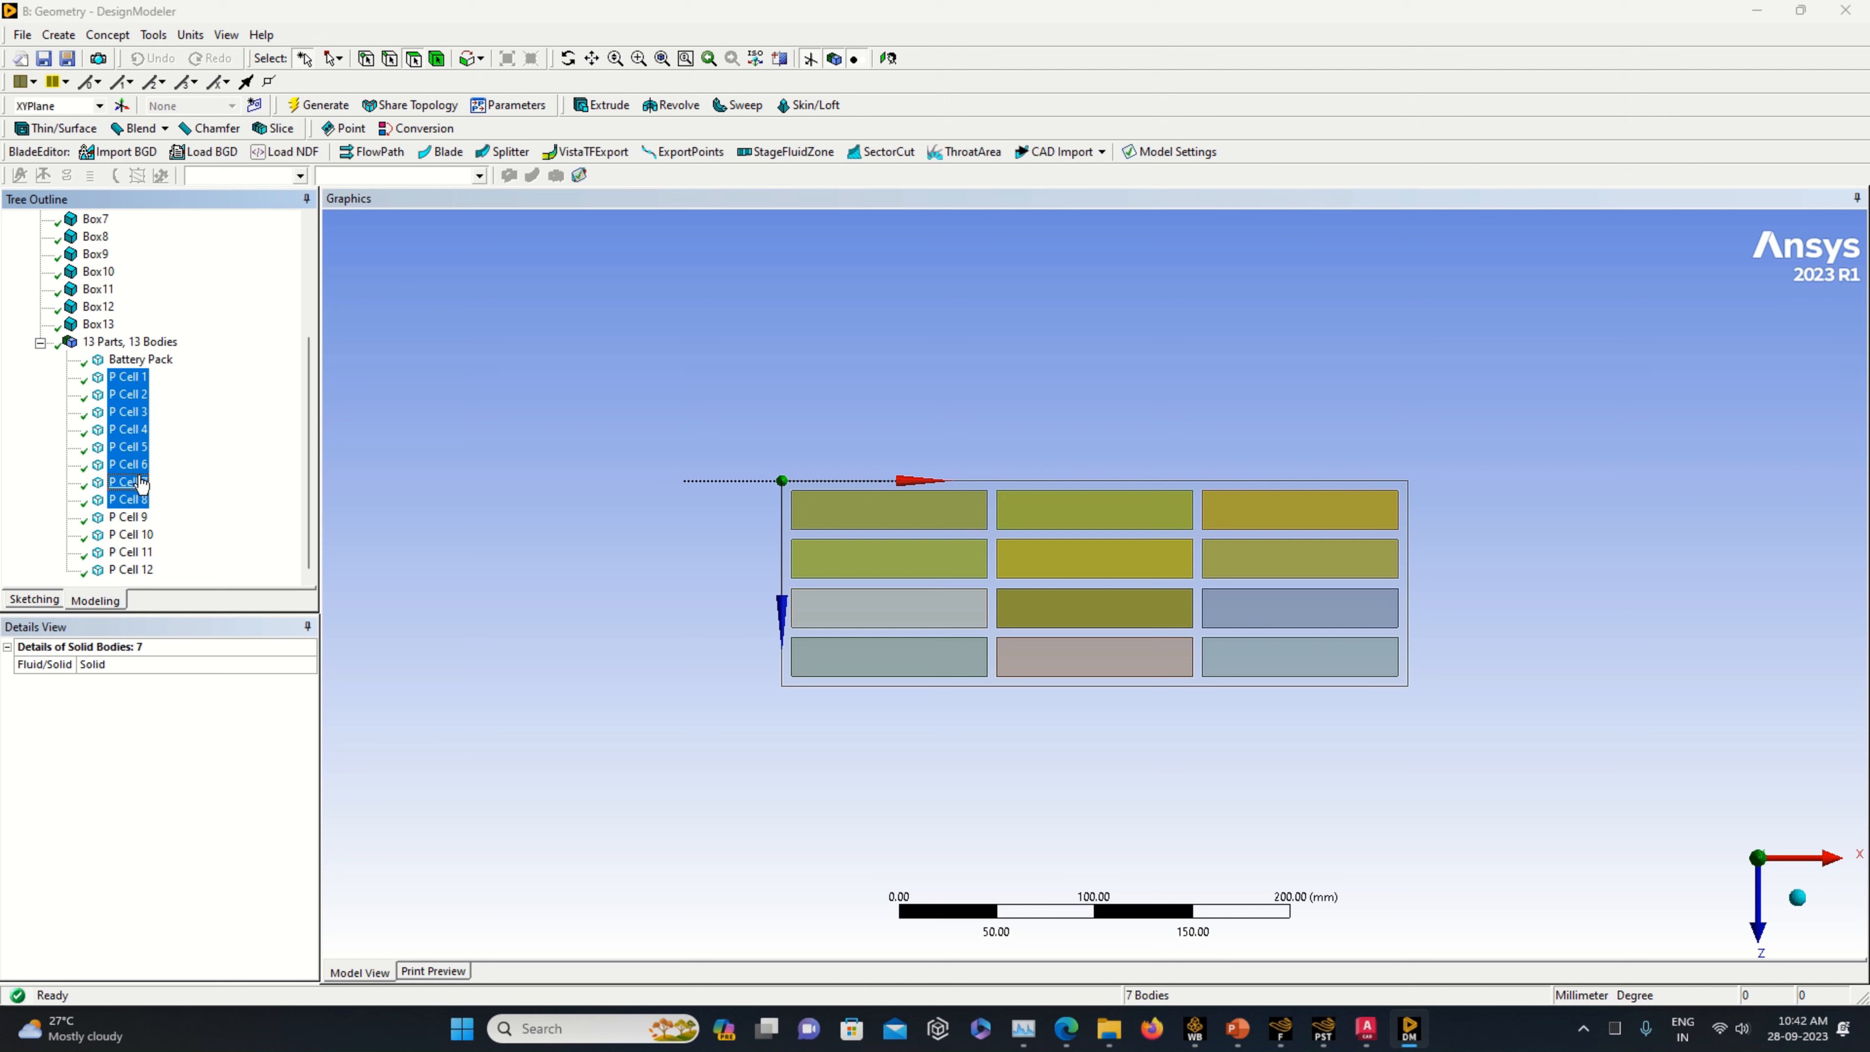
left_click(135, 501, "ctrl")
left_click(140, 518, "ctrl")
left_click(137, 535, "ctrl")
left_click(136, 553, "ctrl")
left_click(135, 570, "ctrl")
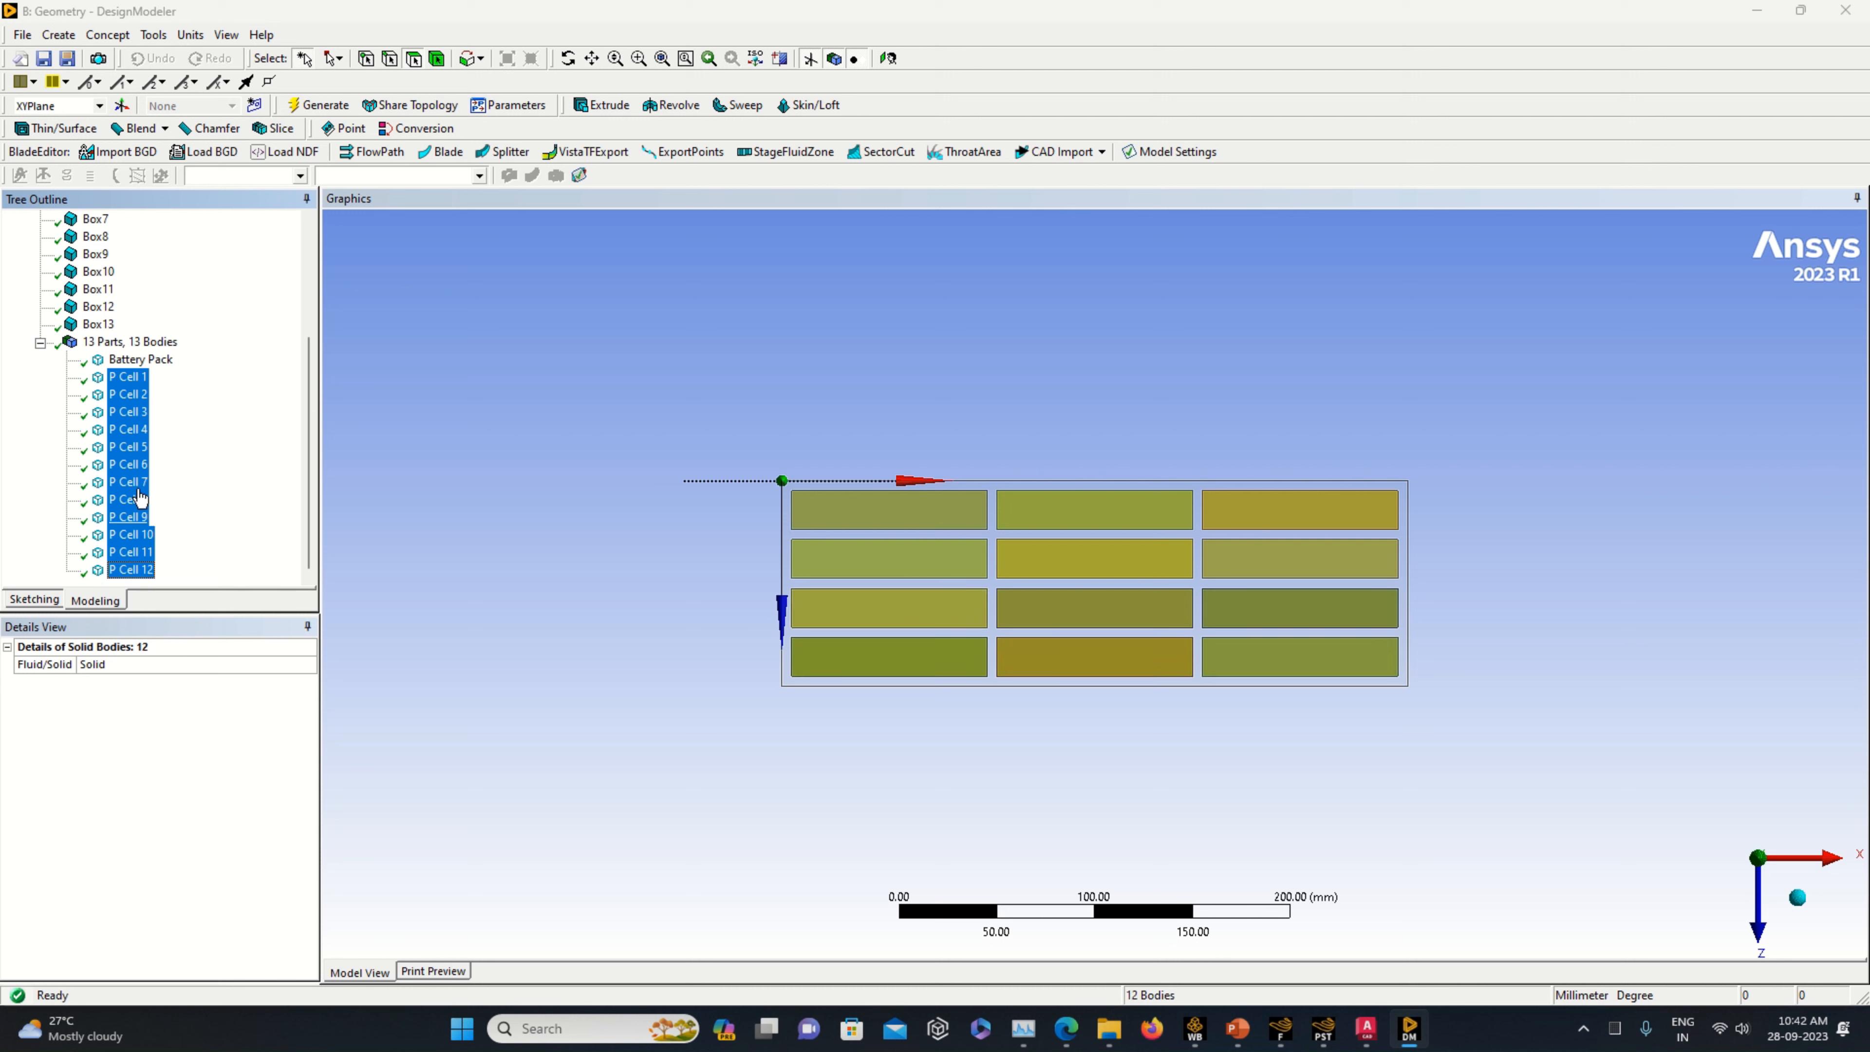
right_click(132, 380)
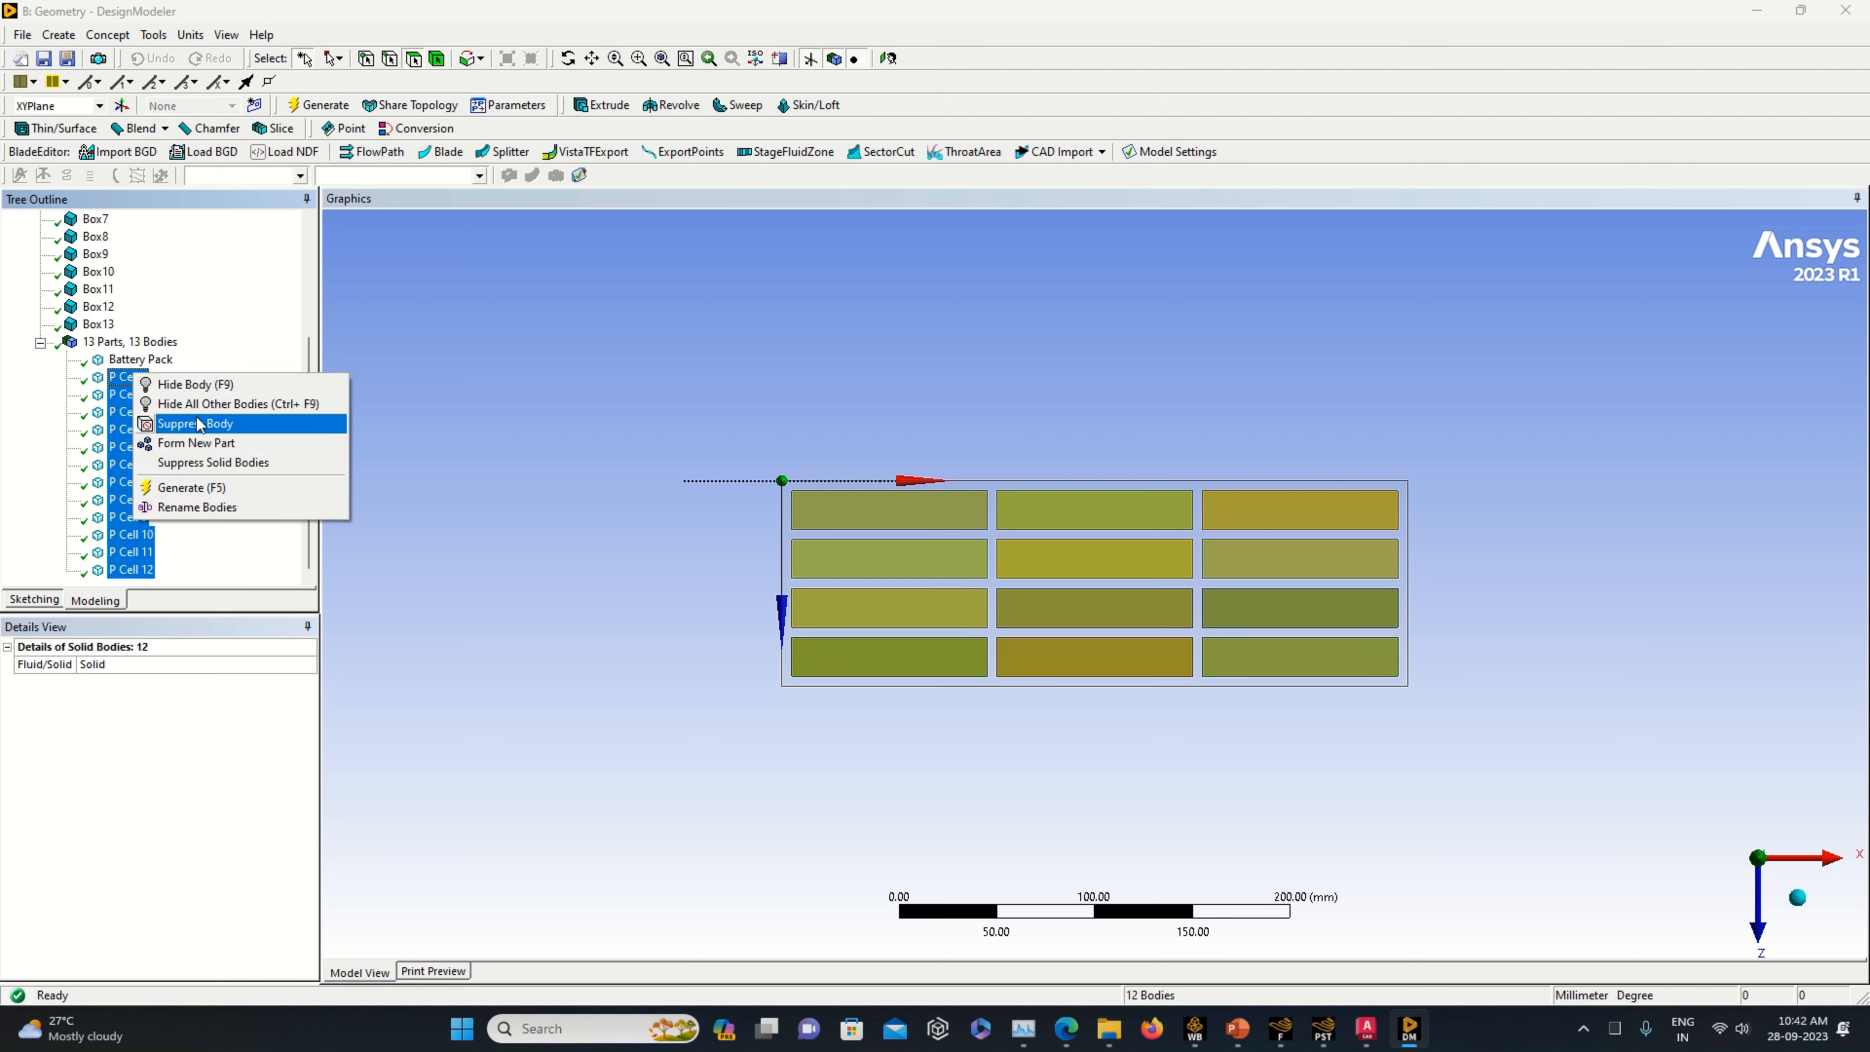
left_click(222, 441)
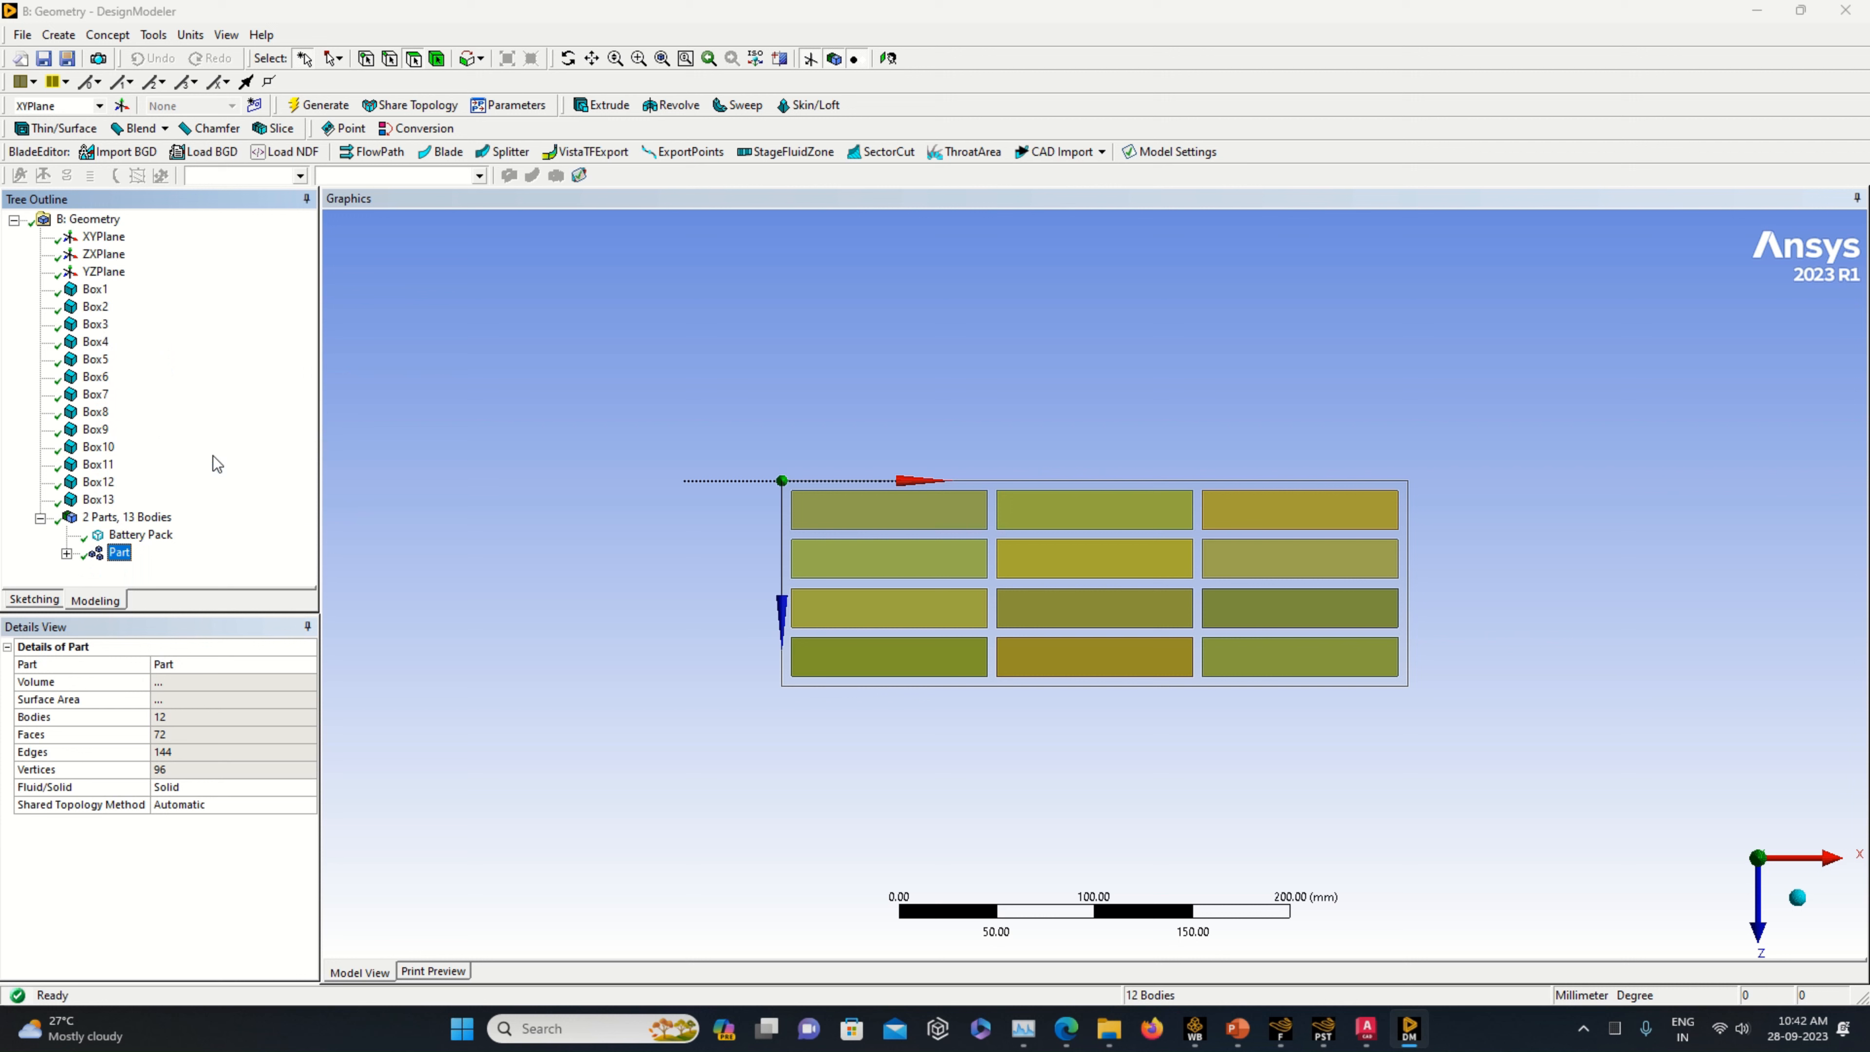
- Rename the new multi-body part as Prismatic Cells and expand it to list its cell bodies
right_click(120, 552)
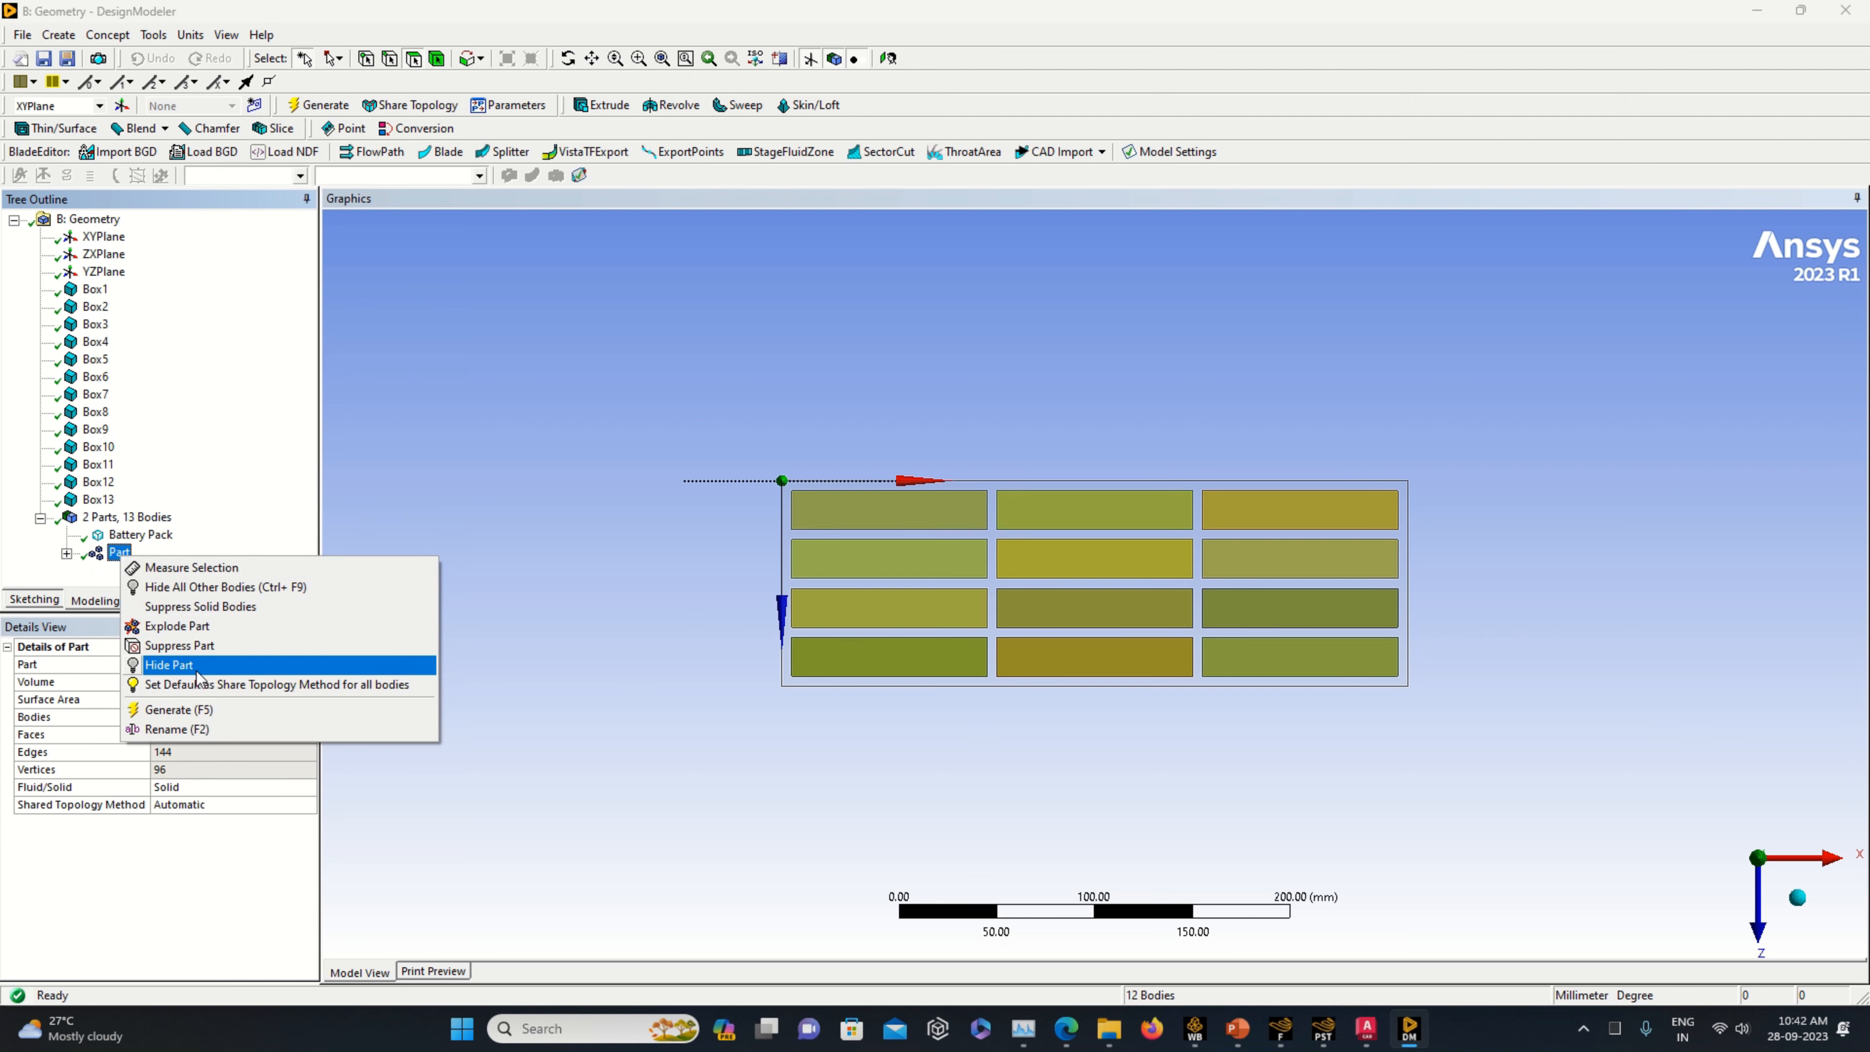
left_click(220, 730)
type("Prismatic")
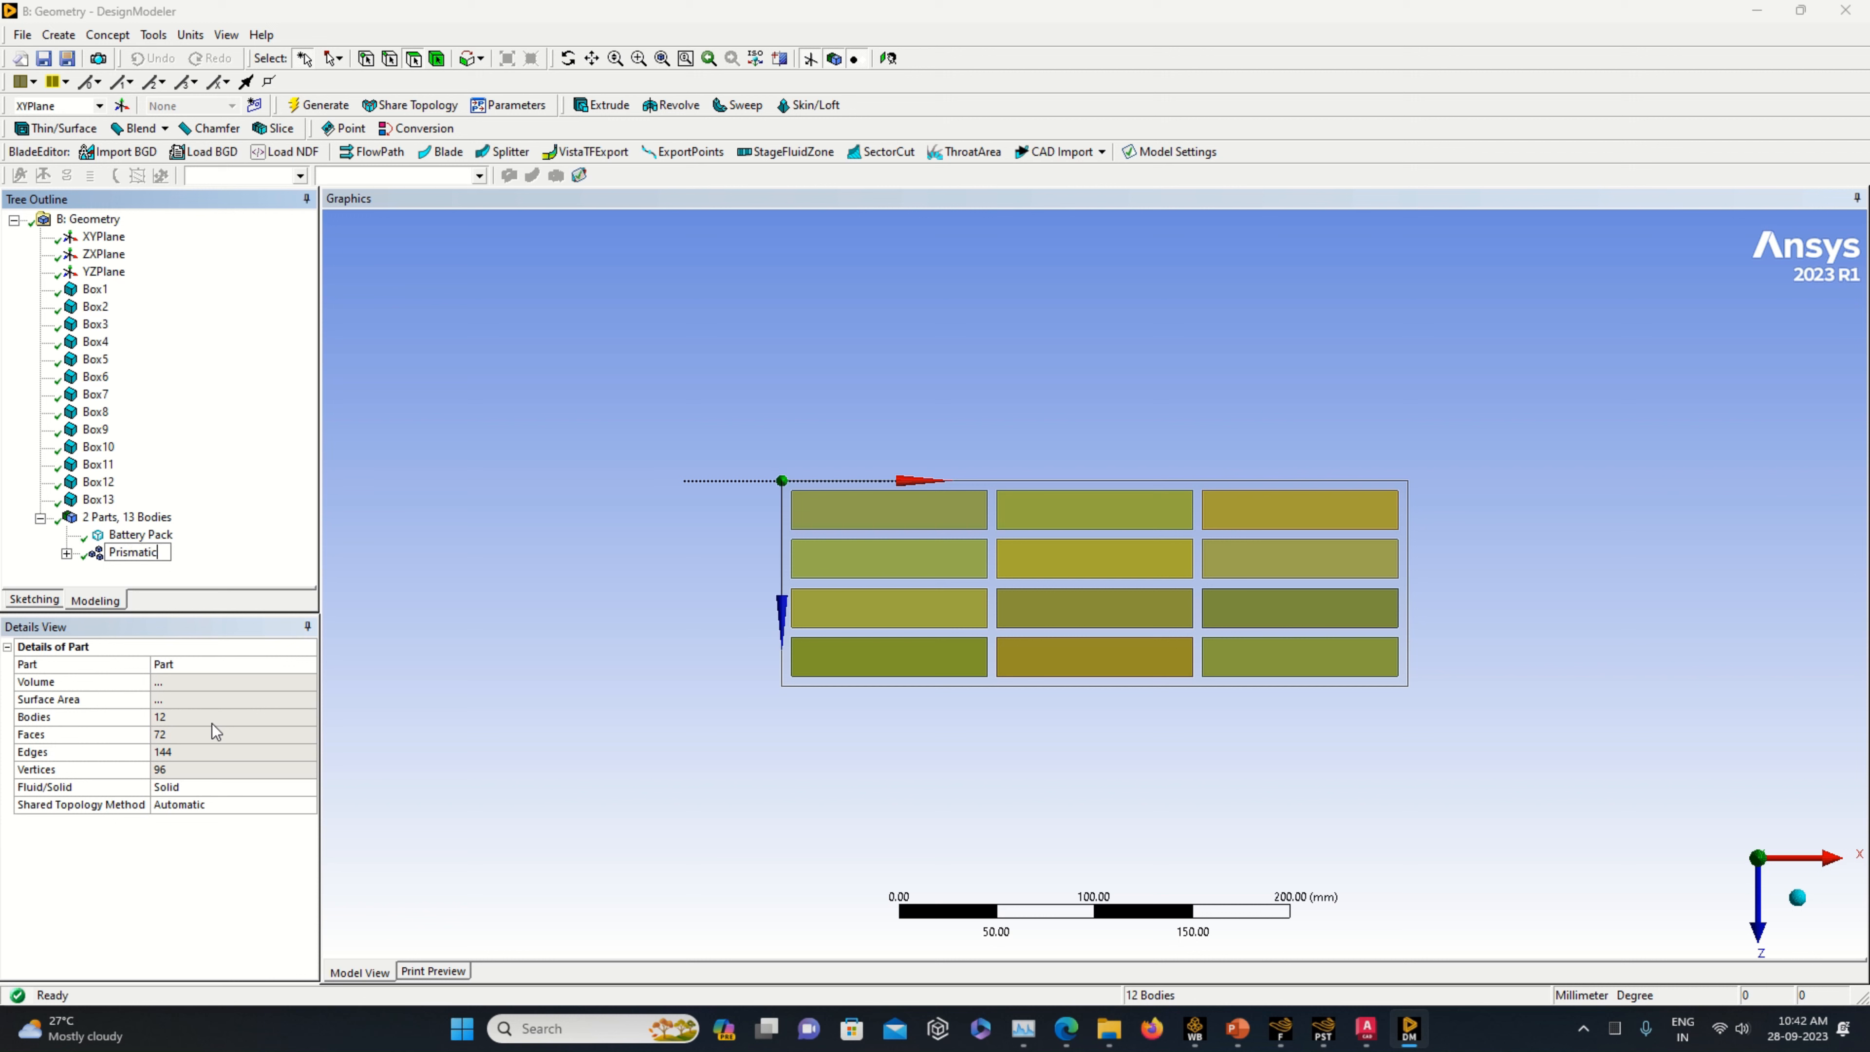
type(" Cells")
key("Return")
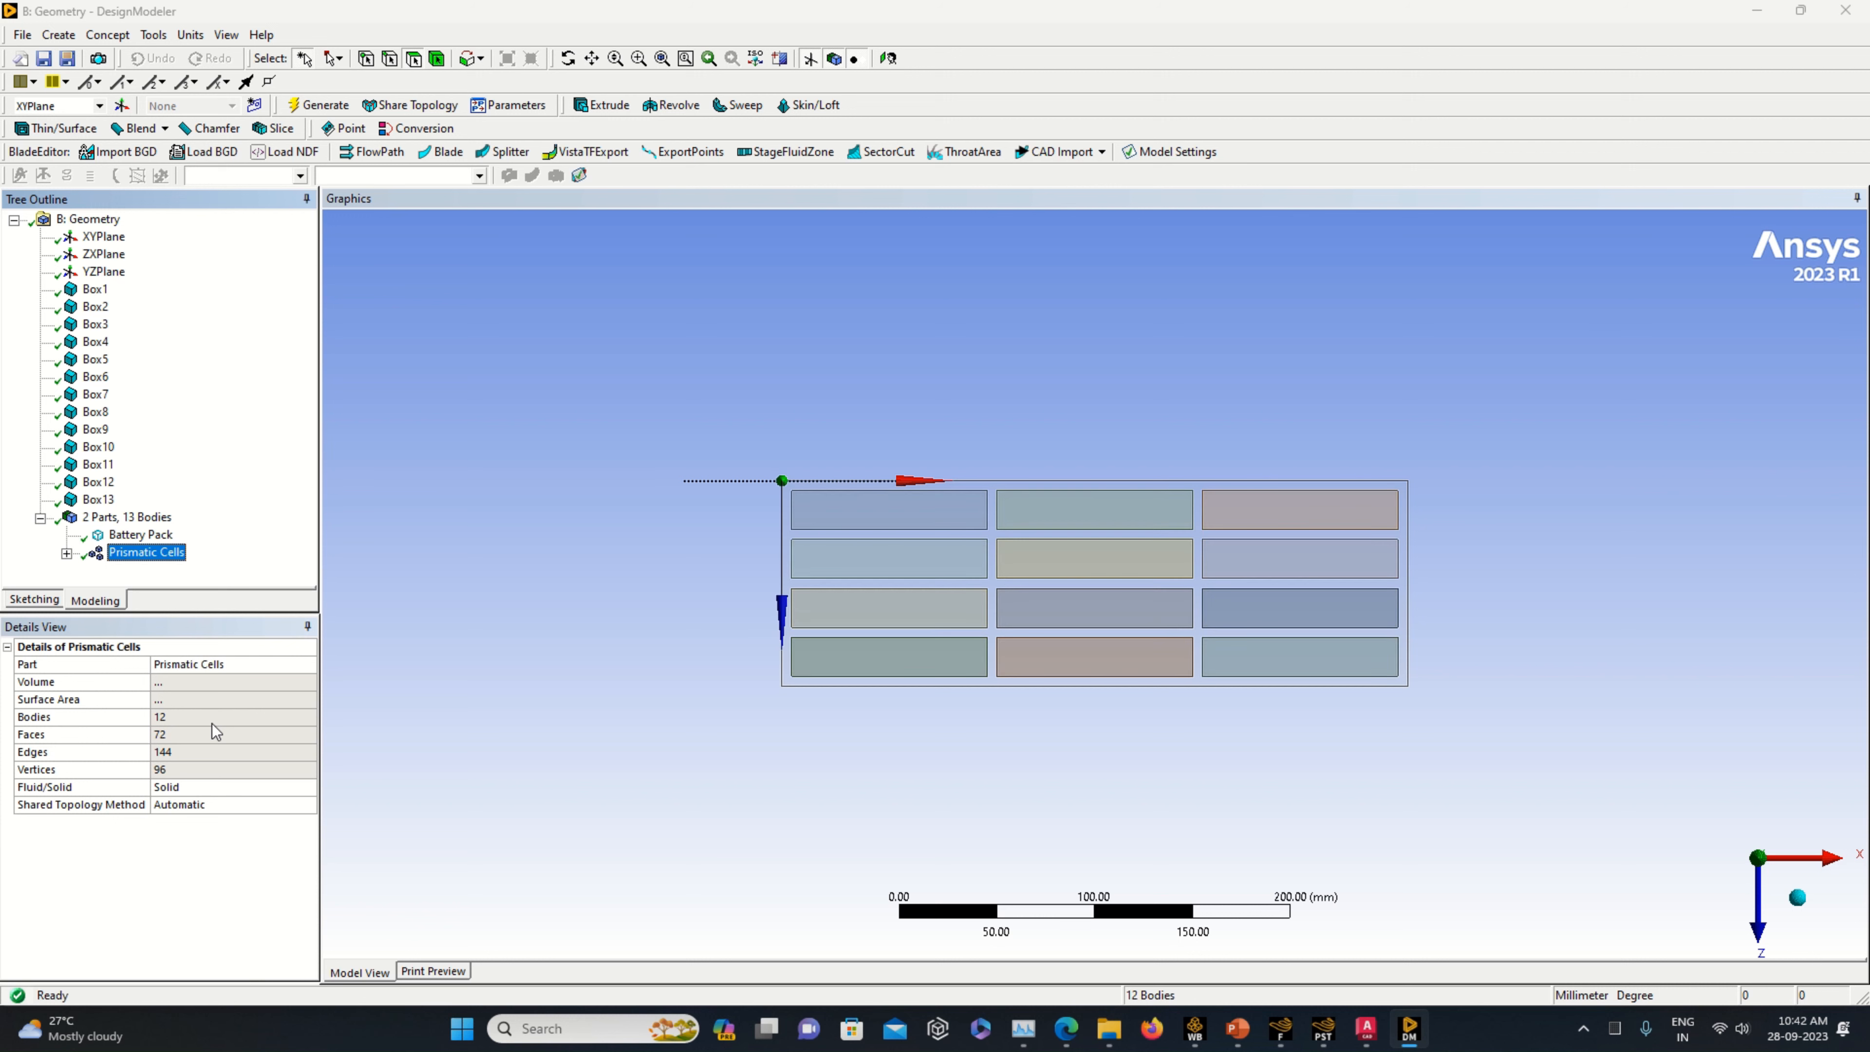
left_click(66, 553)
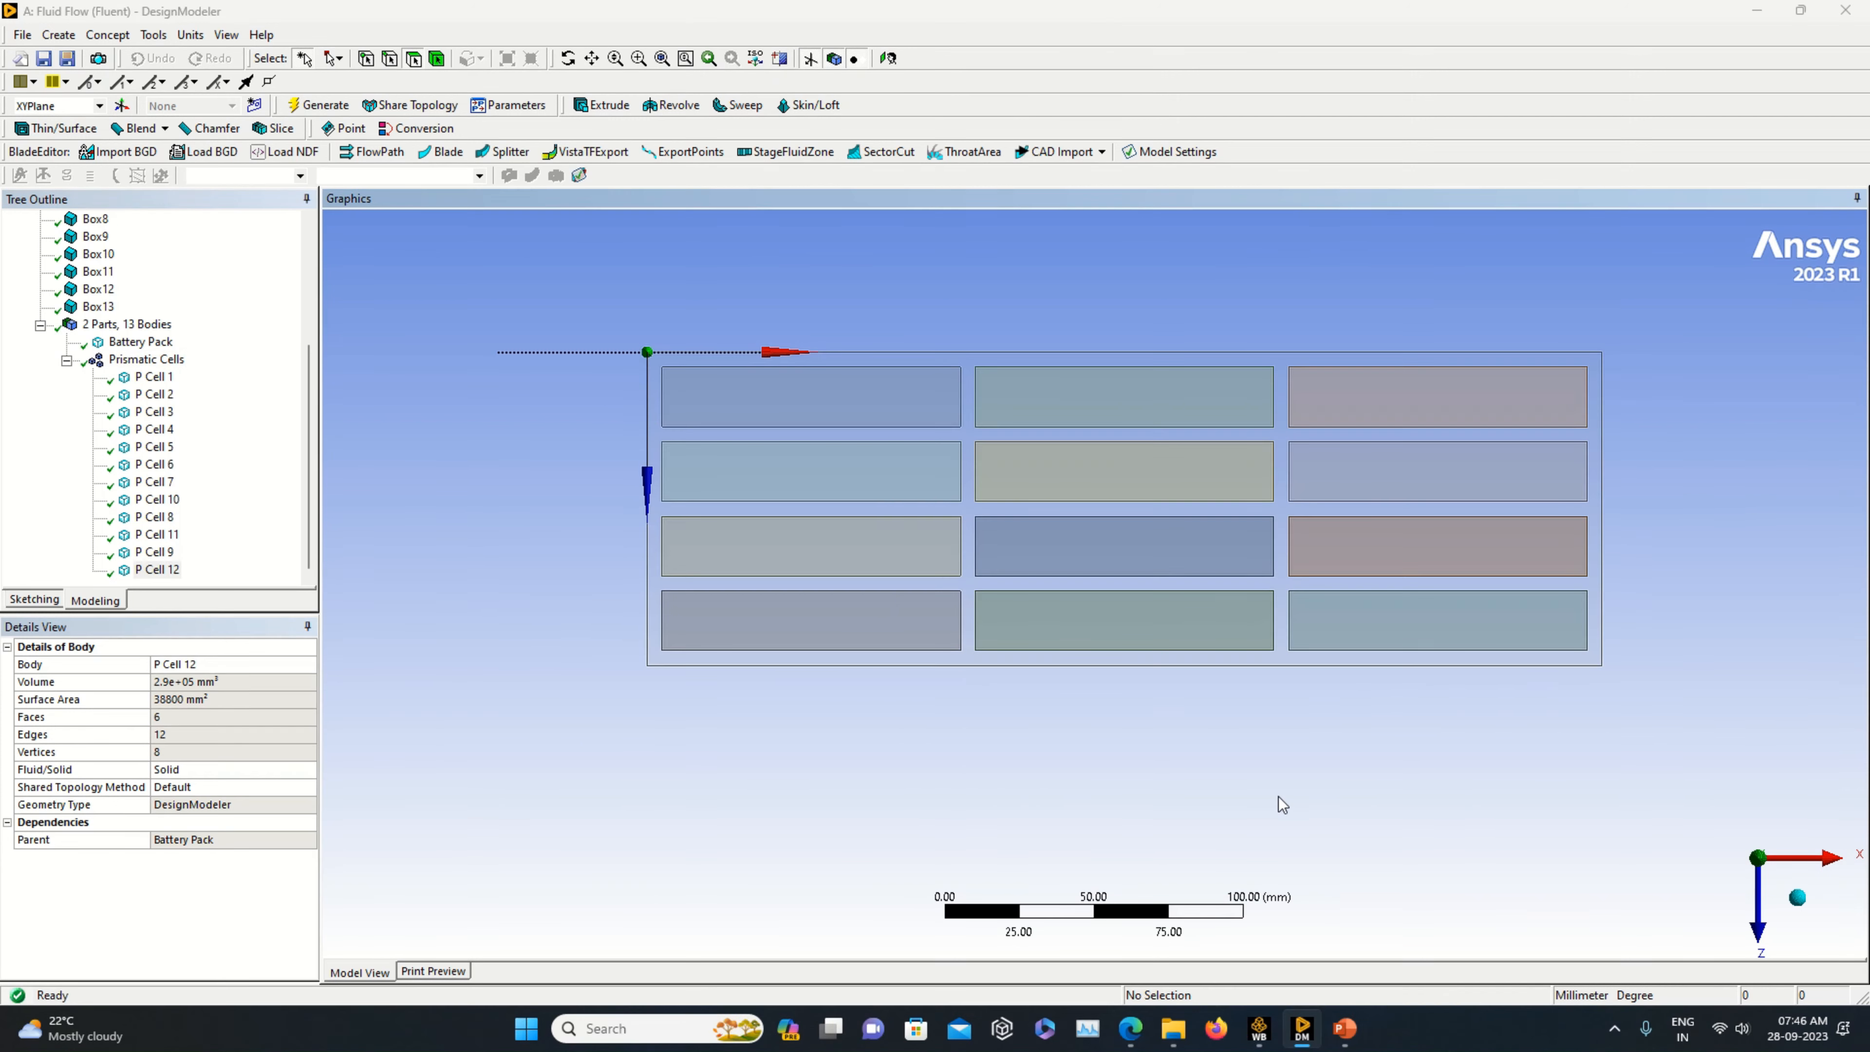
- Examine the complete battery pack in the front, top and isometric views to check the cell arrangement
left_click(1798, 897)
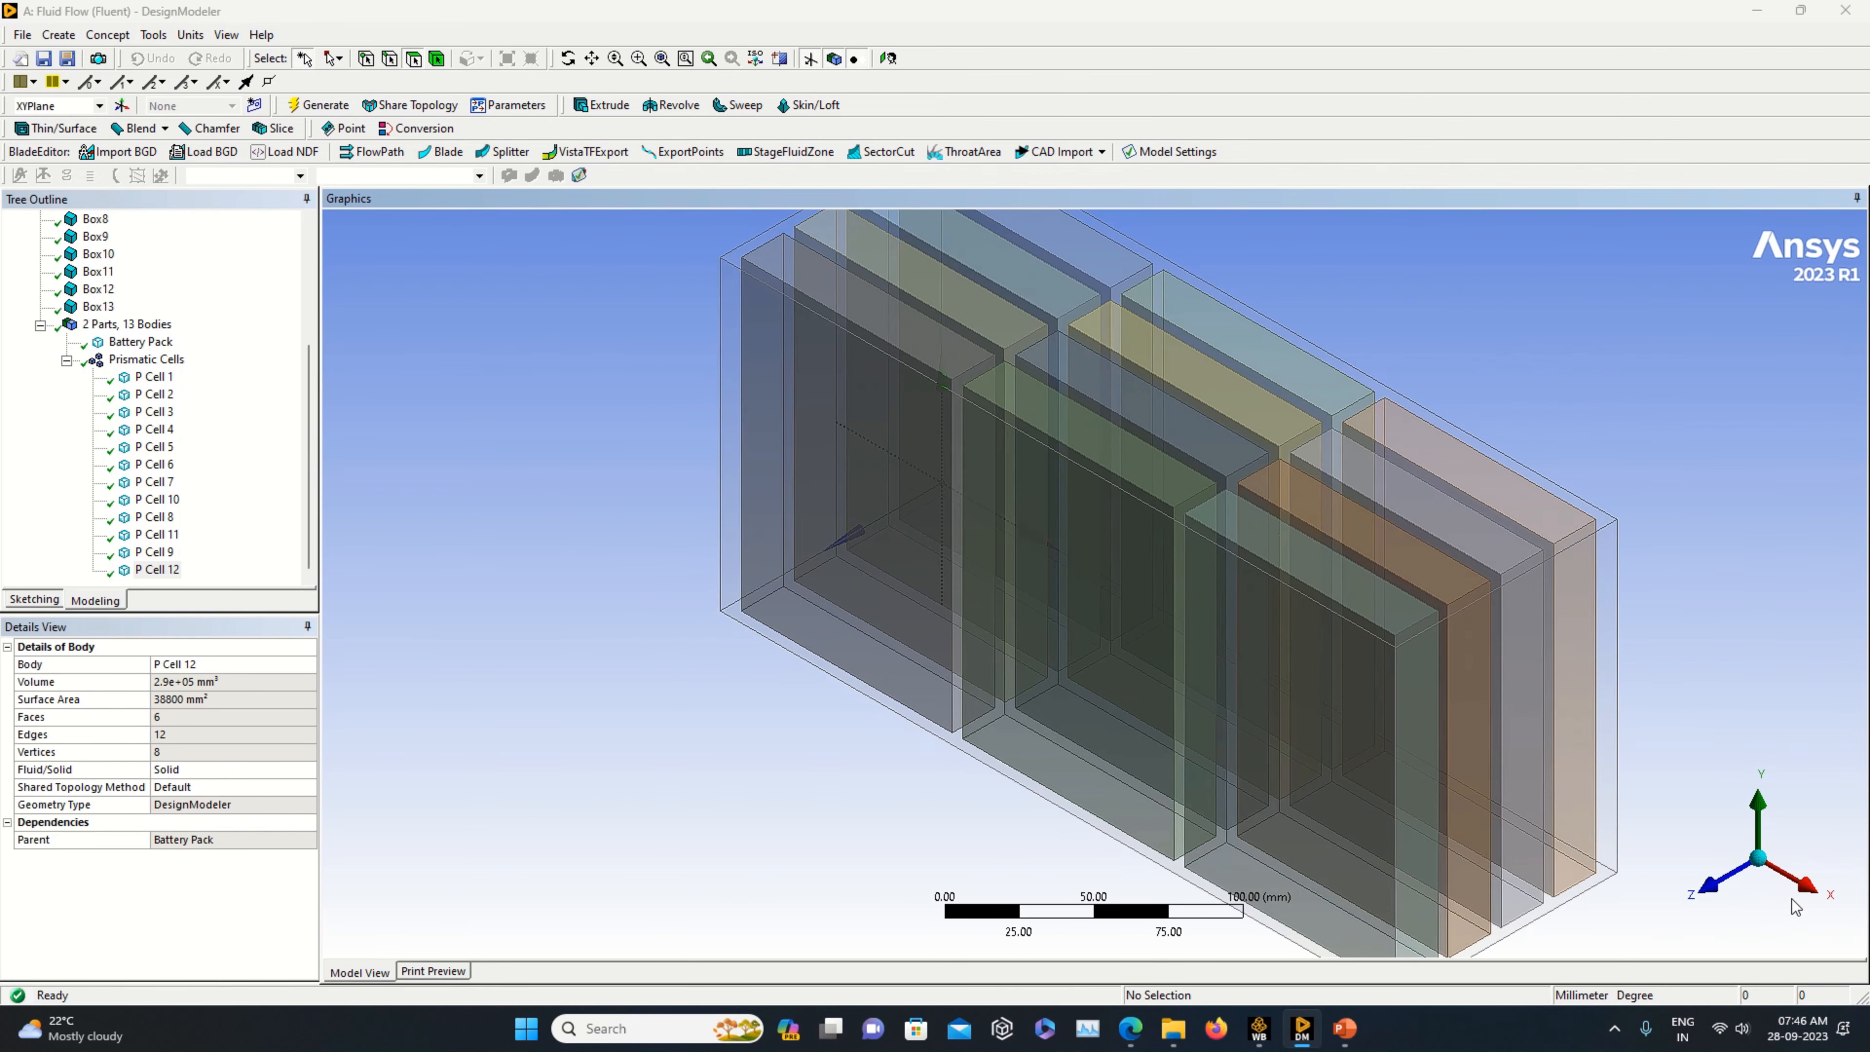
left_click(1715, 899)
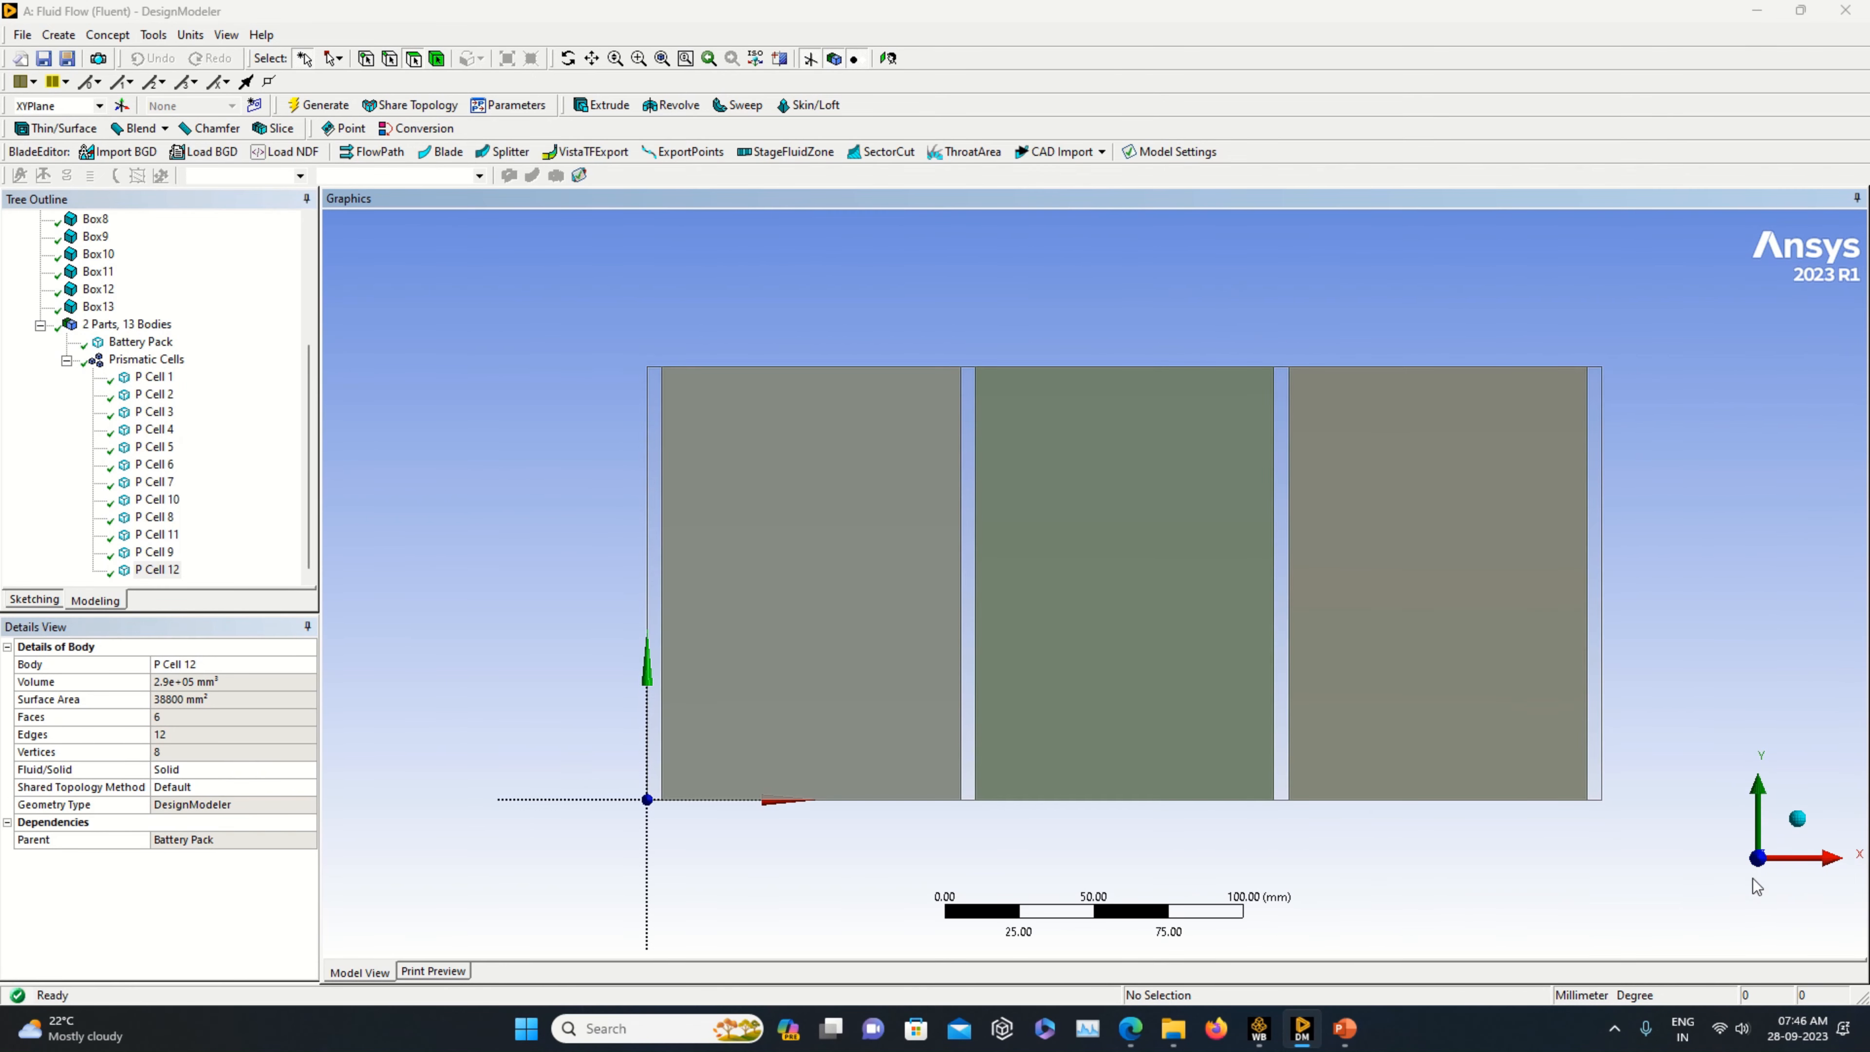
left_click(1797, 824)
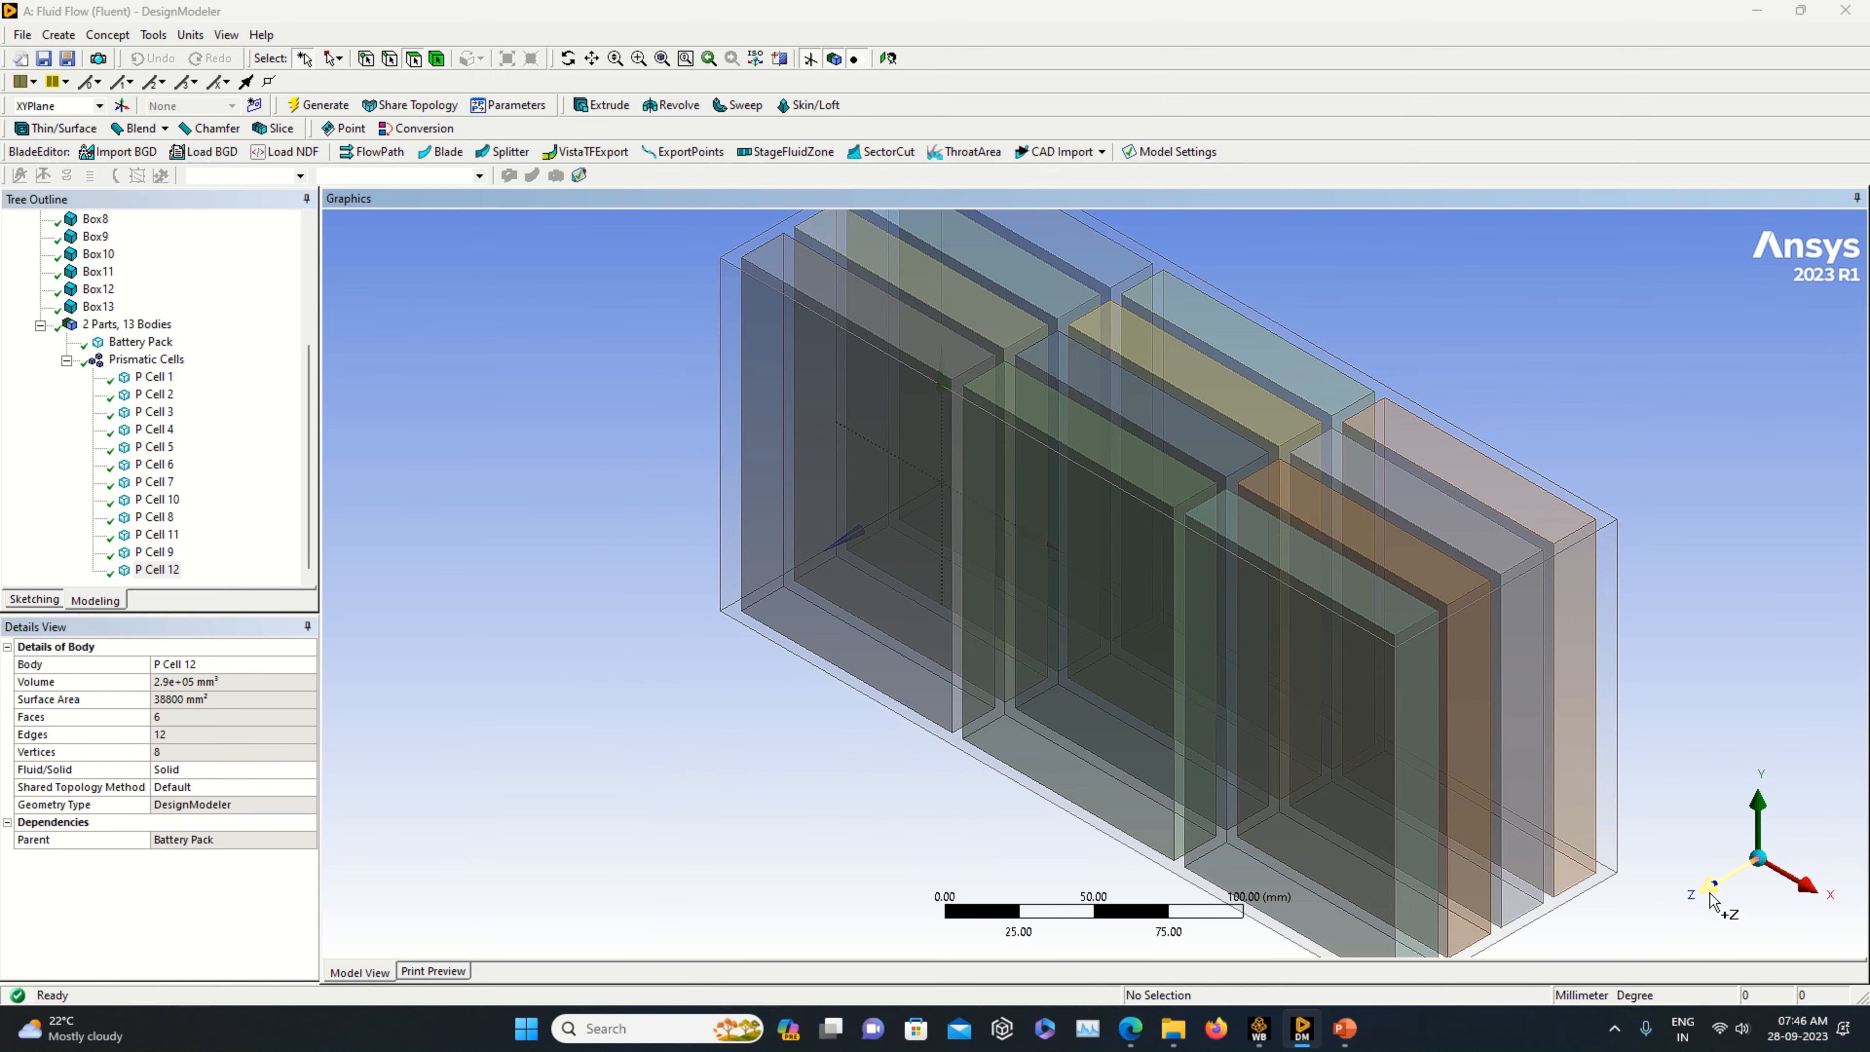
left_click(1712, 897)
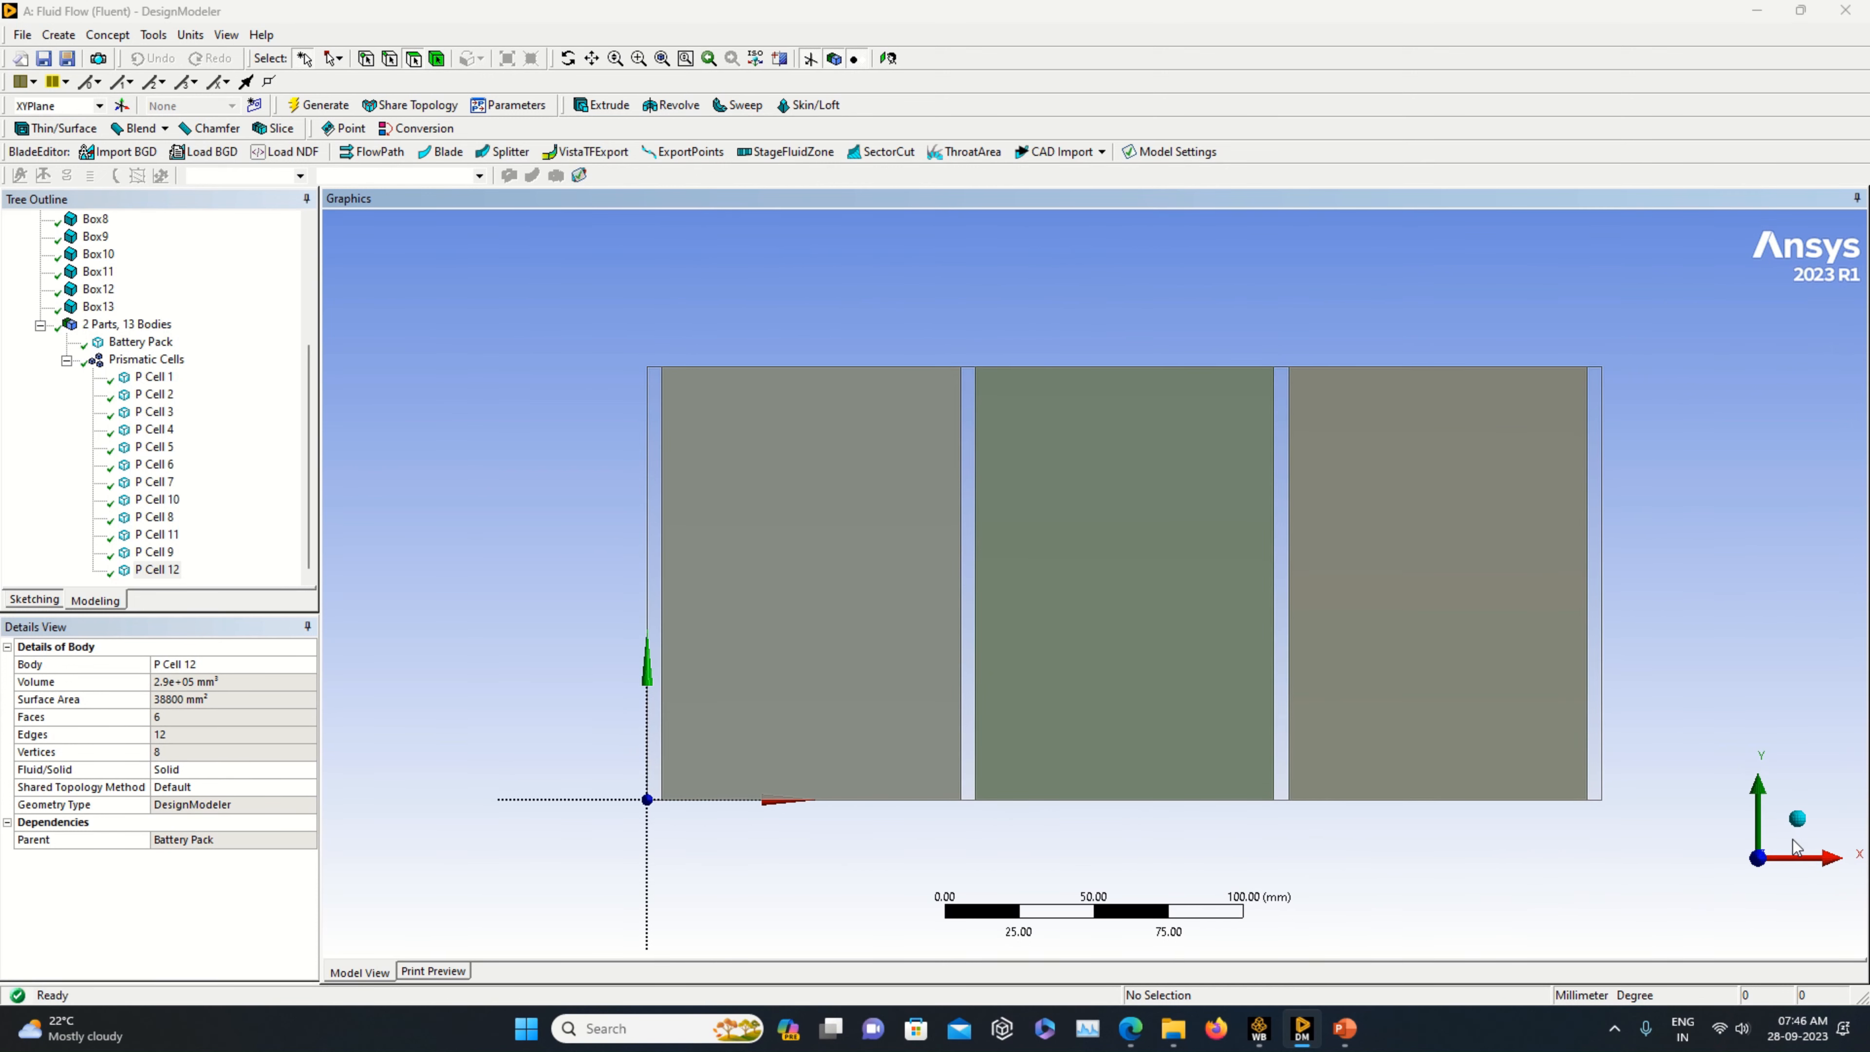
left_click(1797, 819)
left_click(1708, 894)
left_click(1760, 793)
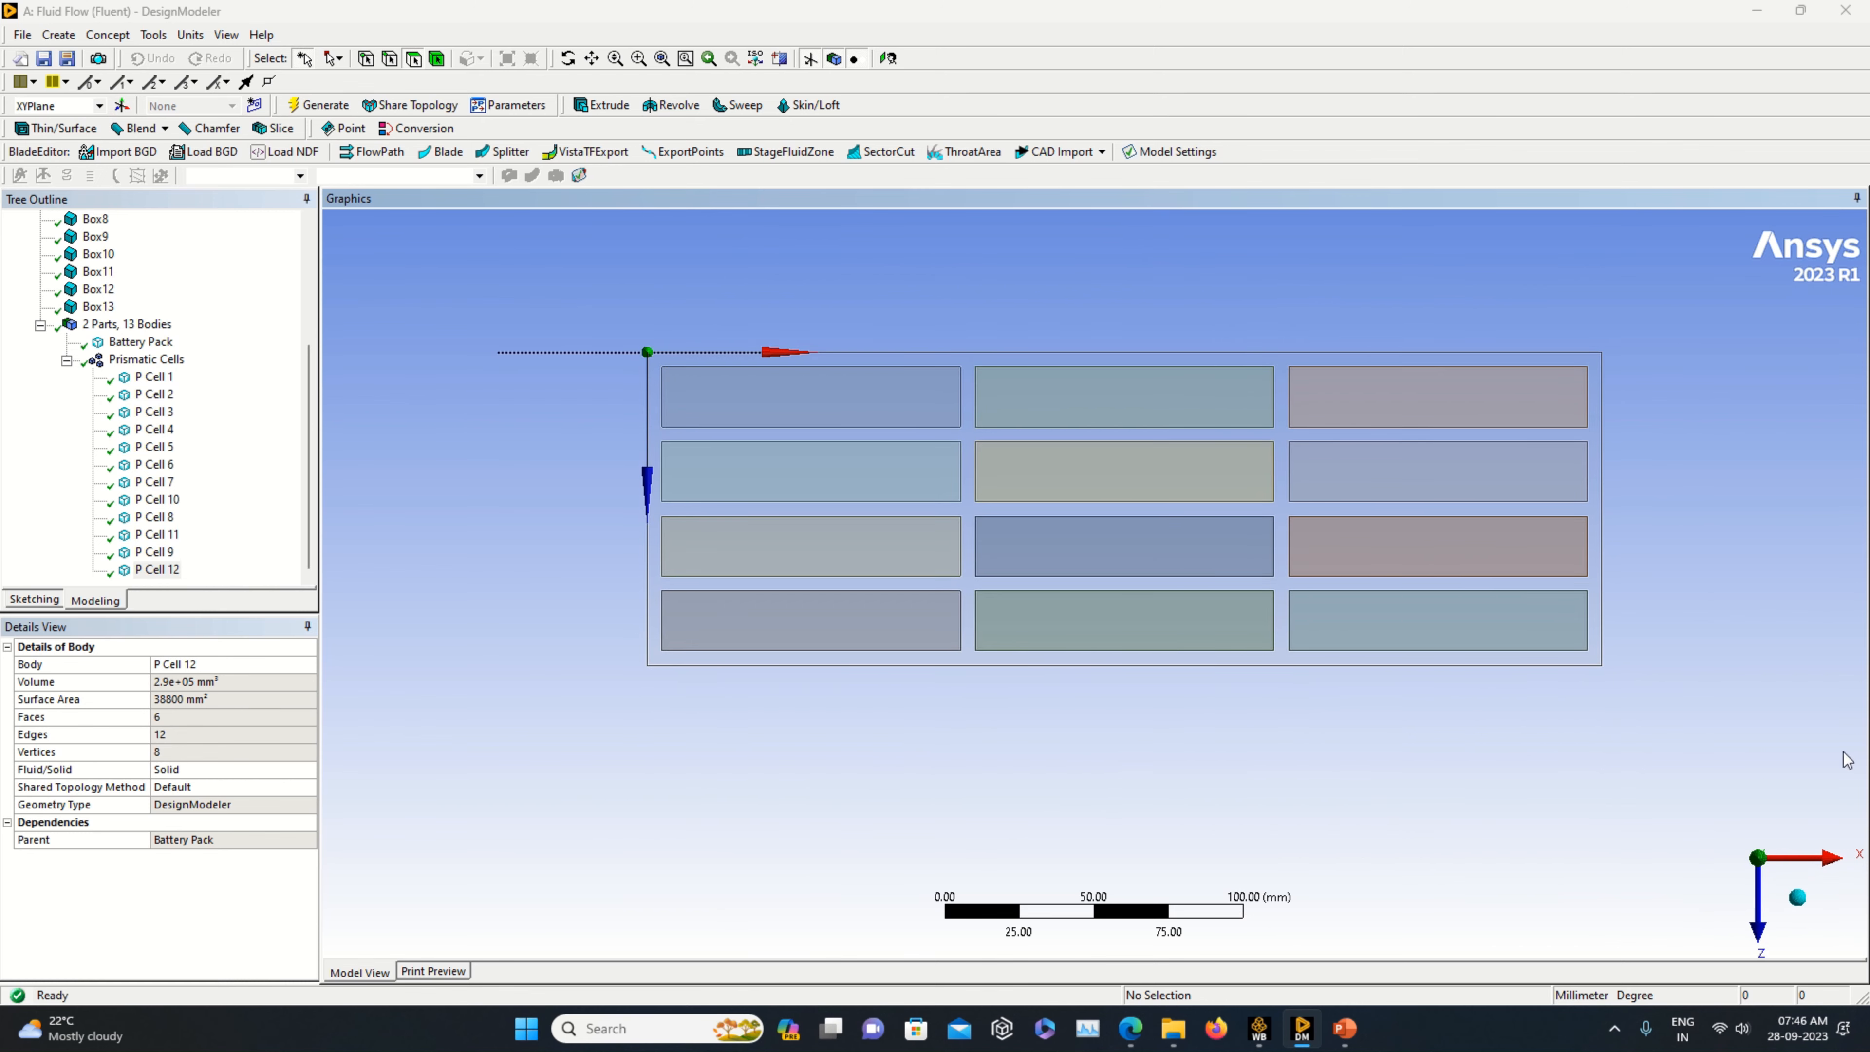
left_click(1797, 897)
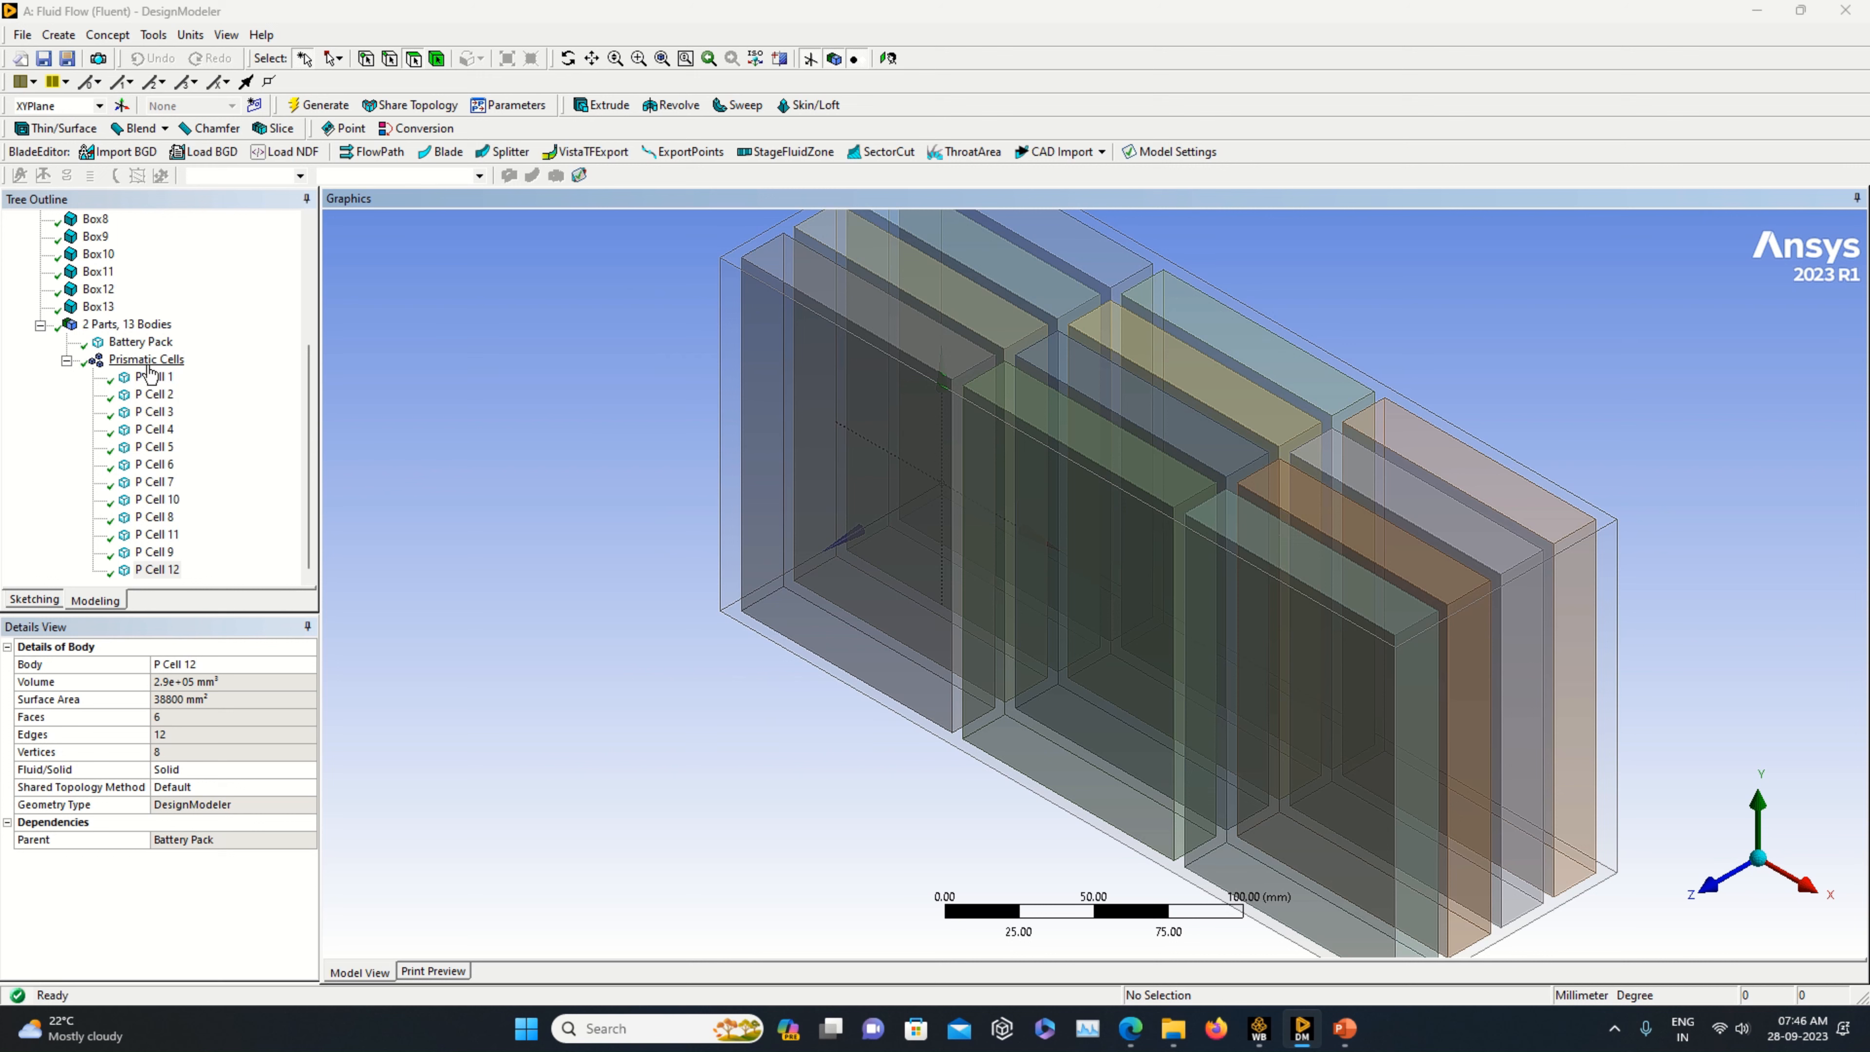
- Inspect the Battery Pack body, the Prismatic Cells part and the individual cell bodies P Cell 1 to P Cell 12
left_click(140, 349)
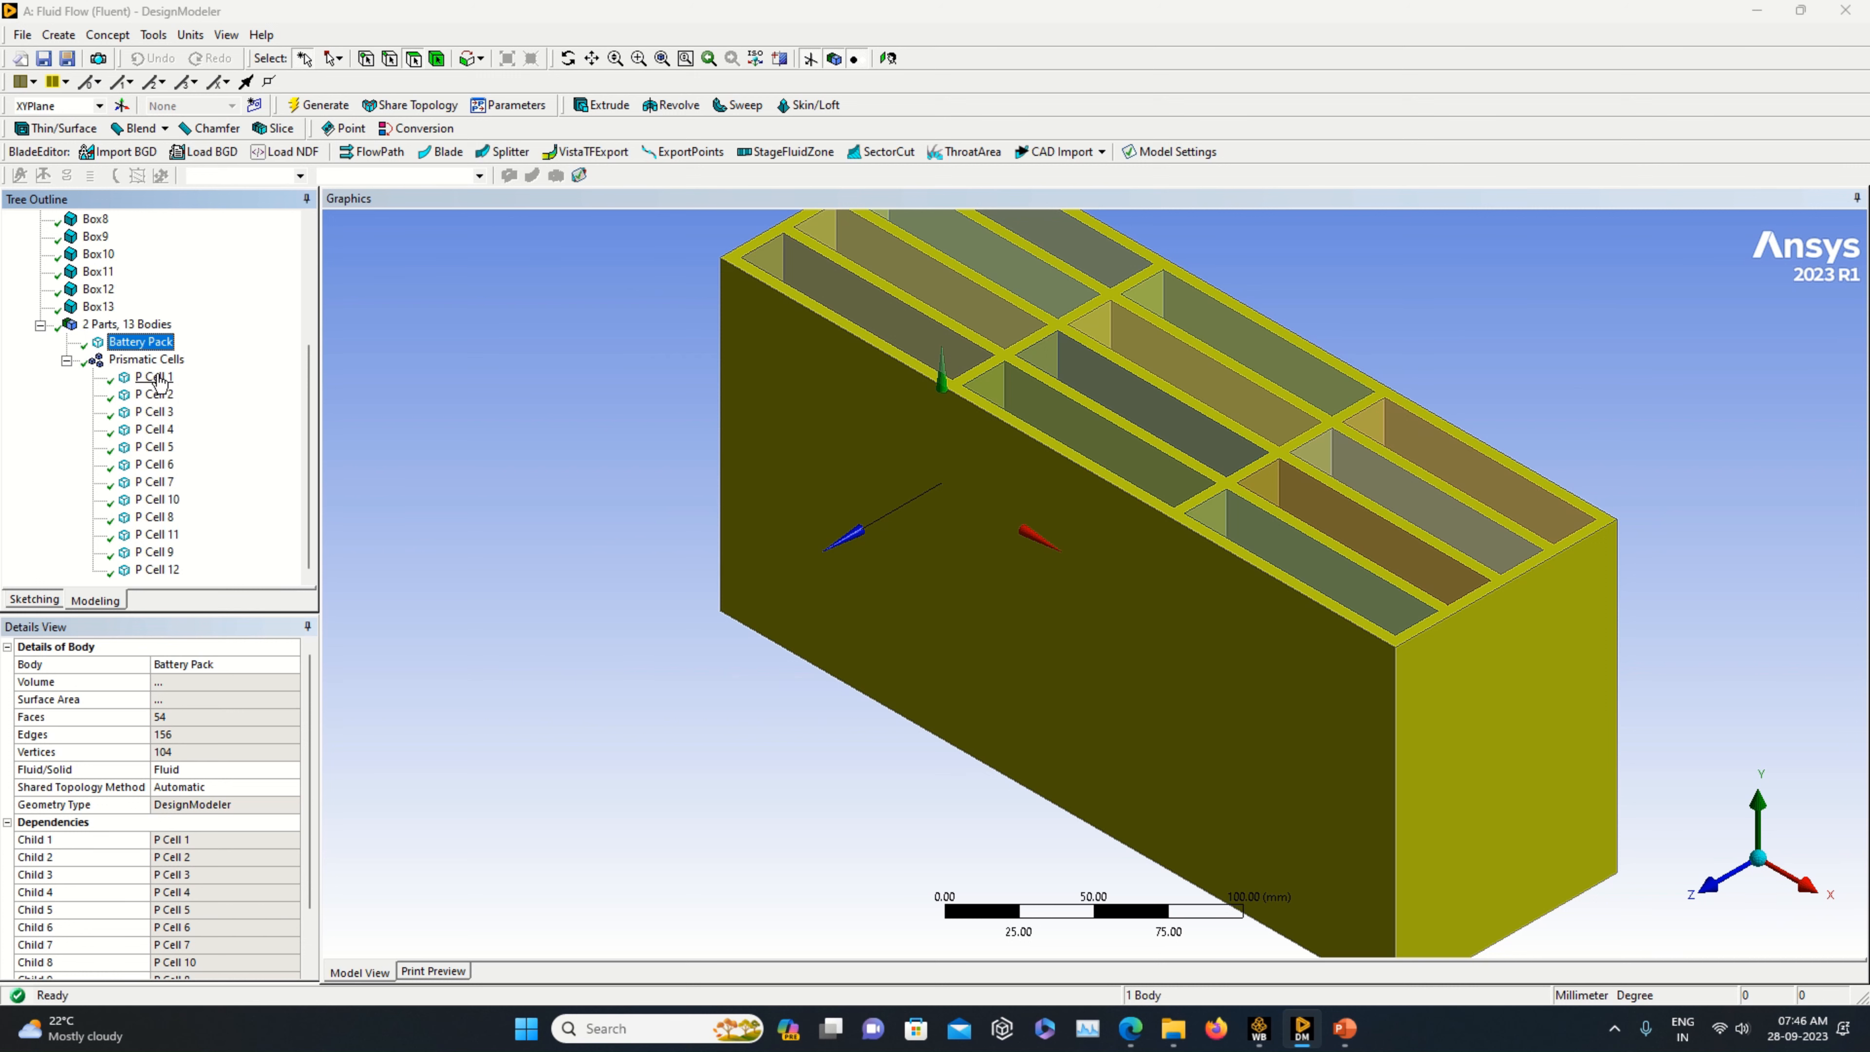
left_click(155, 361)
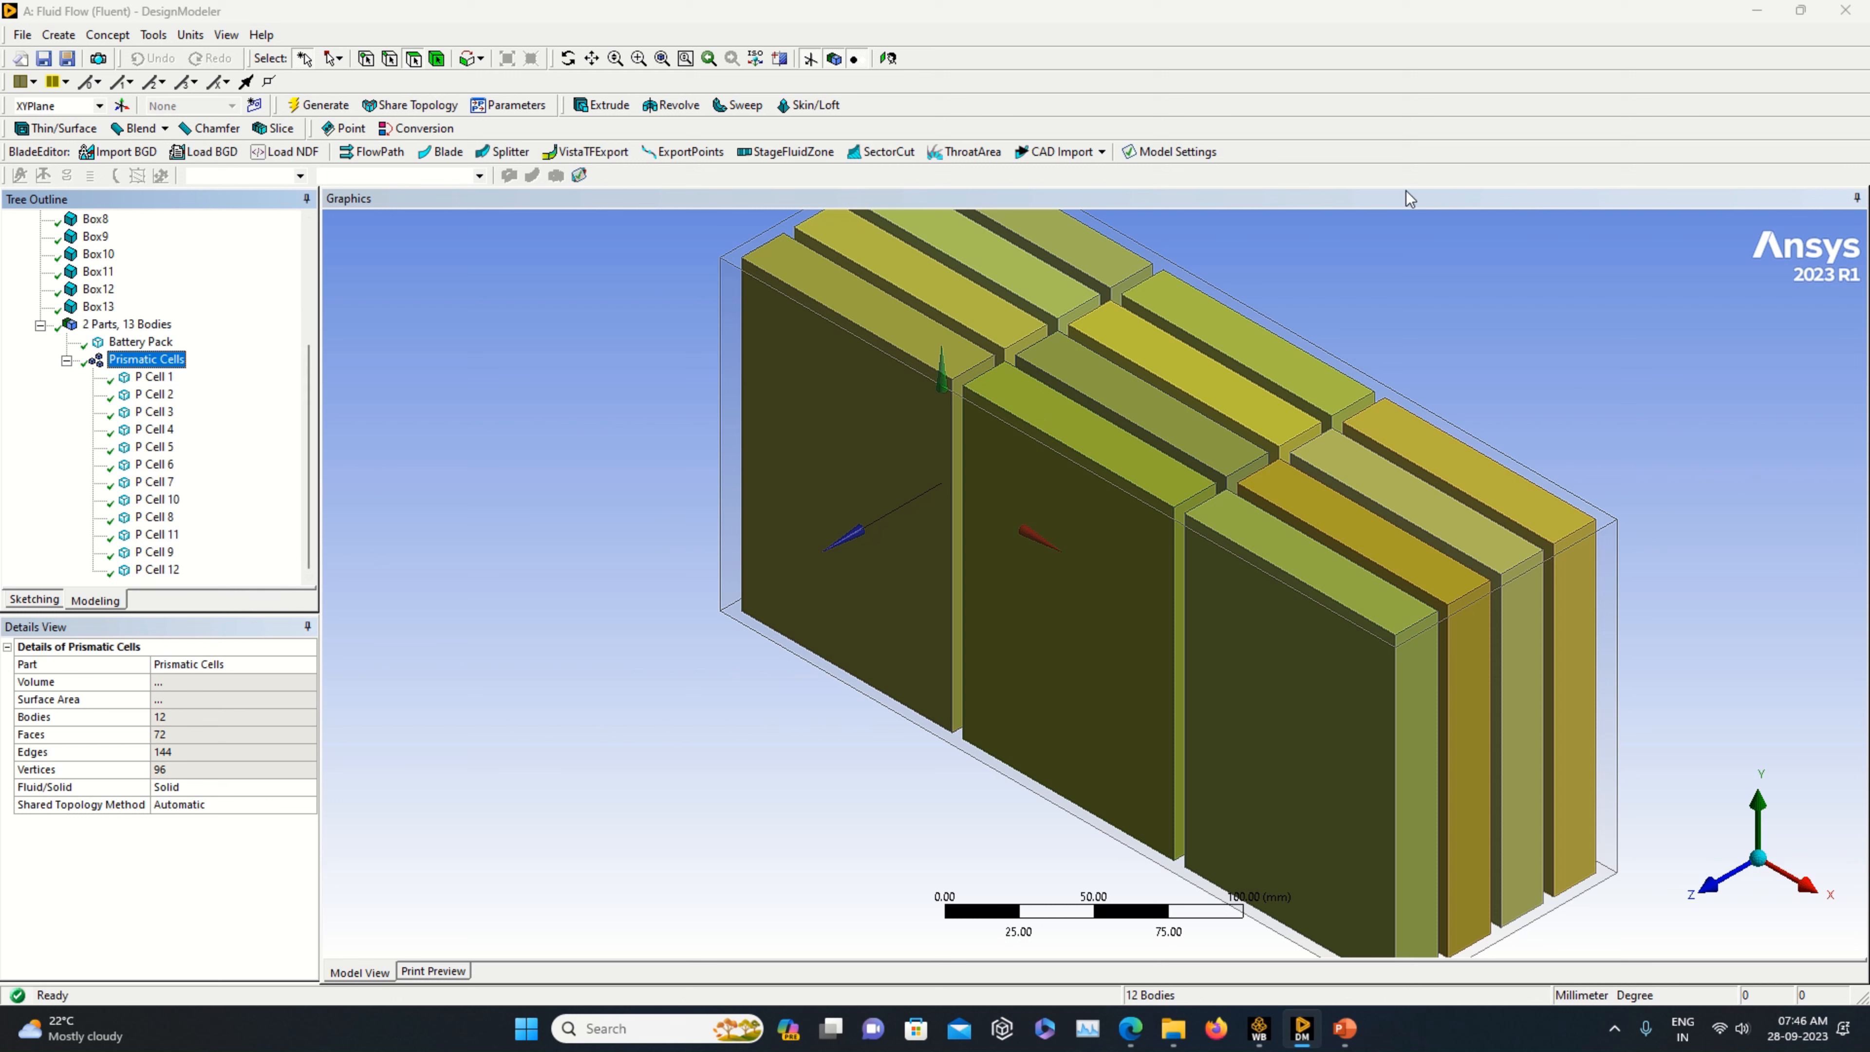
left_click(147, 378)
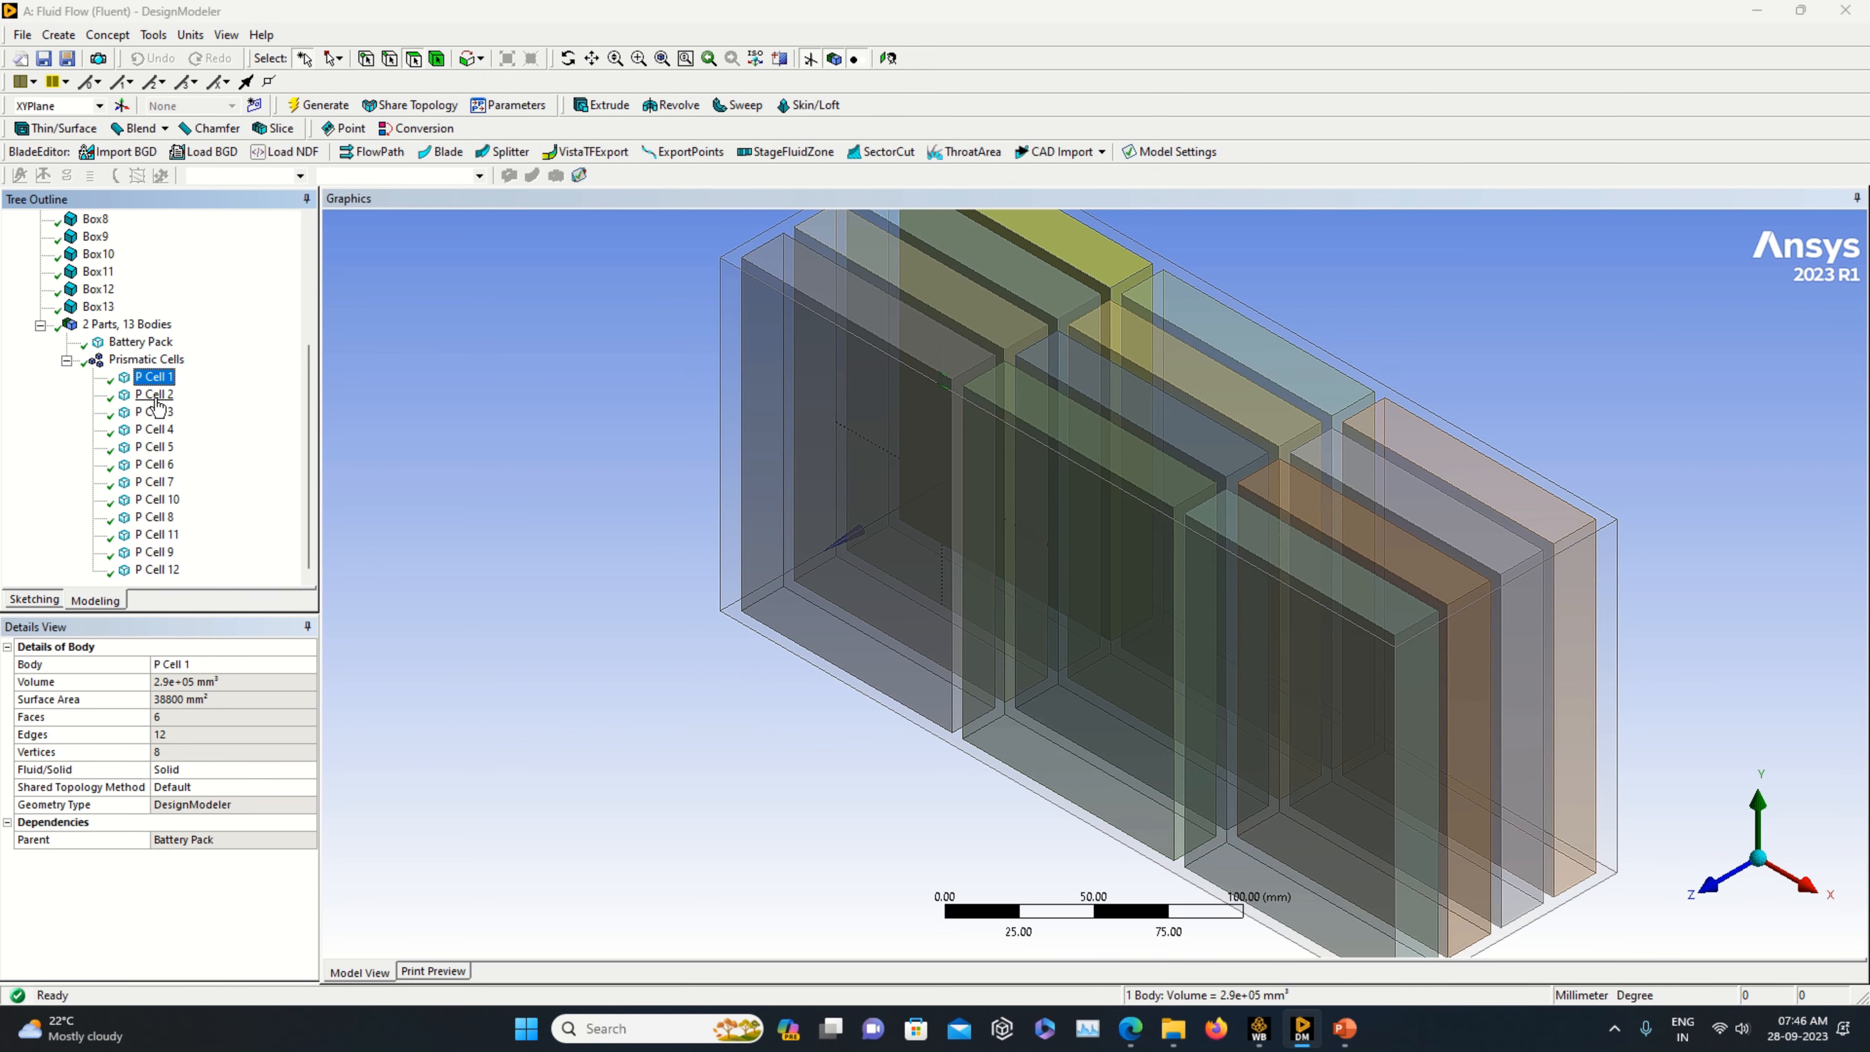
left_click(156, 397)
left_click(155, 412)
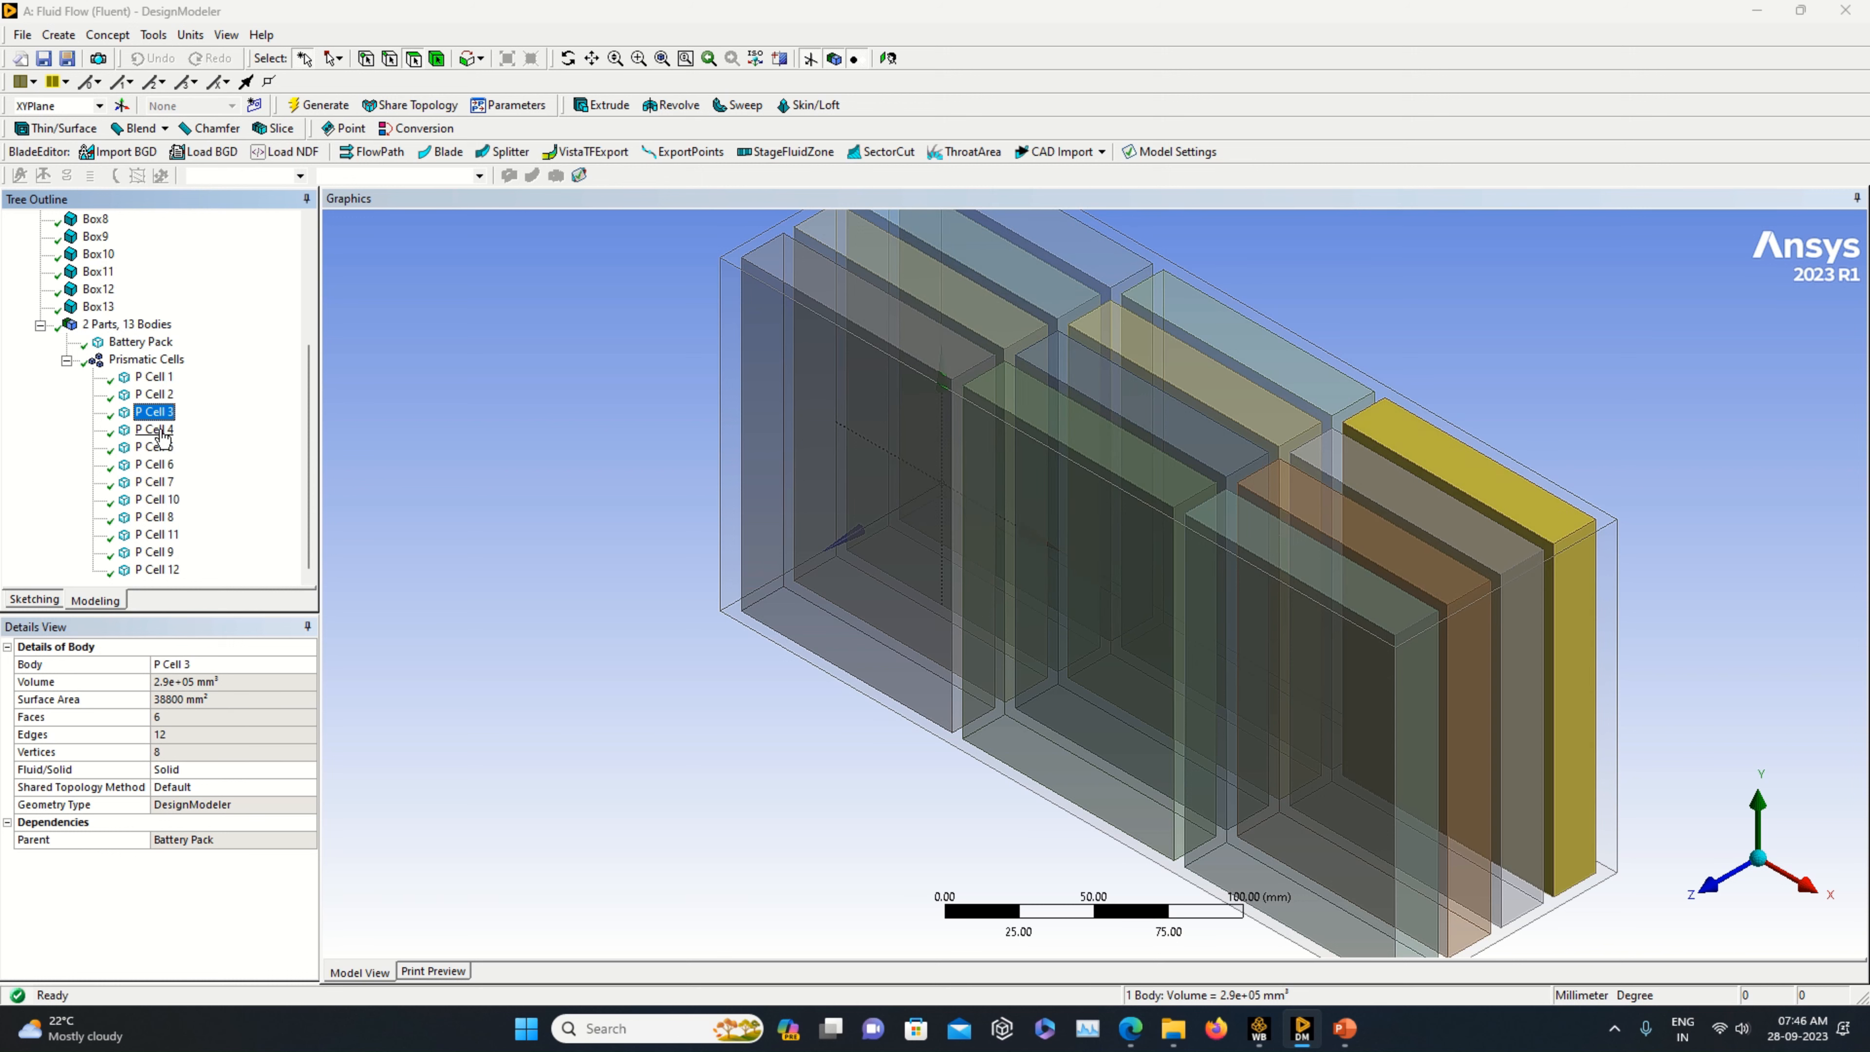
left_click(154, 429)
left_click(154, 446)
left_click(154, 464)
left_click(154, 482)
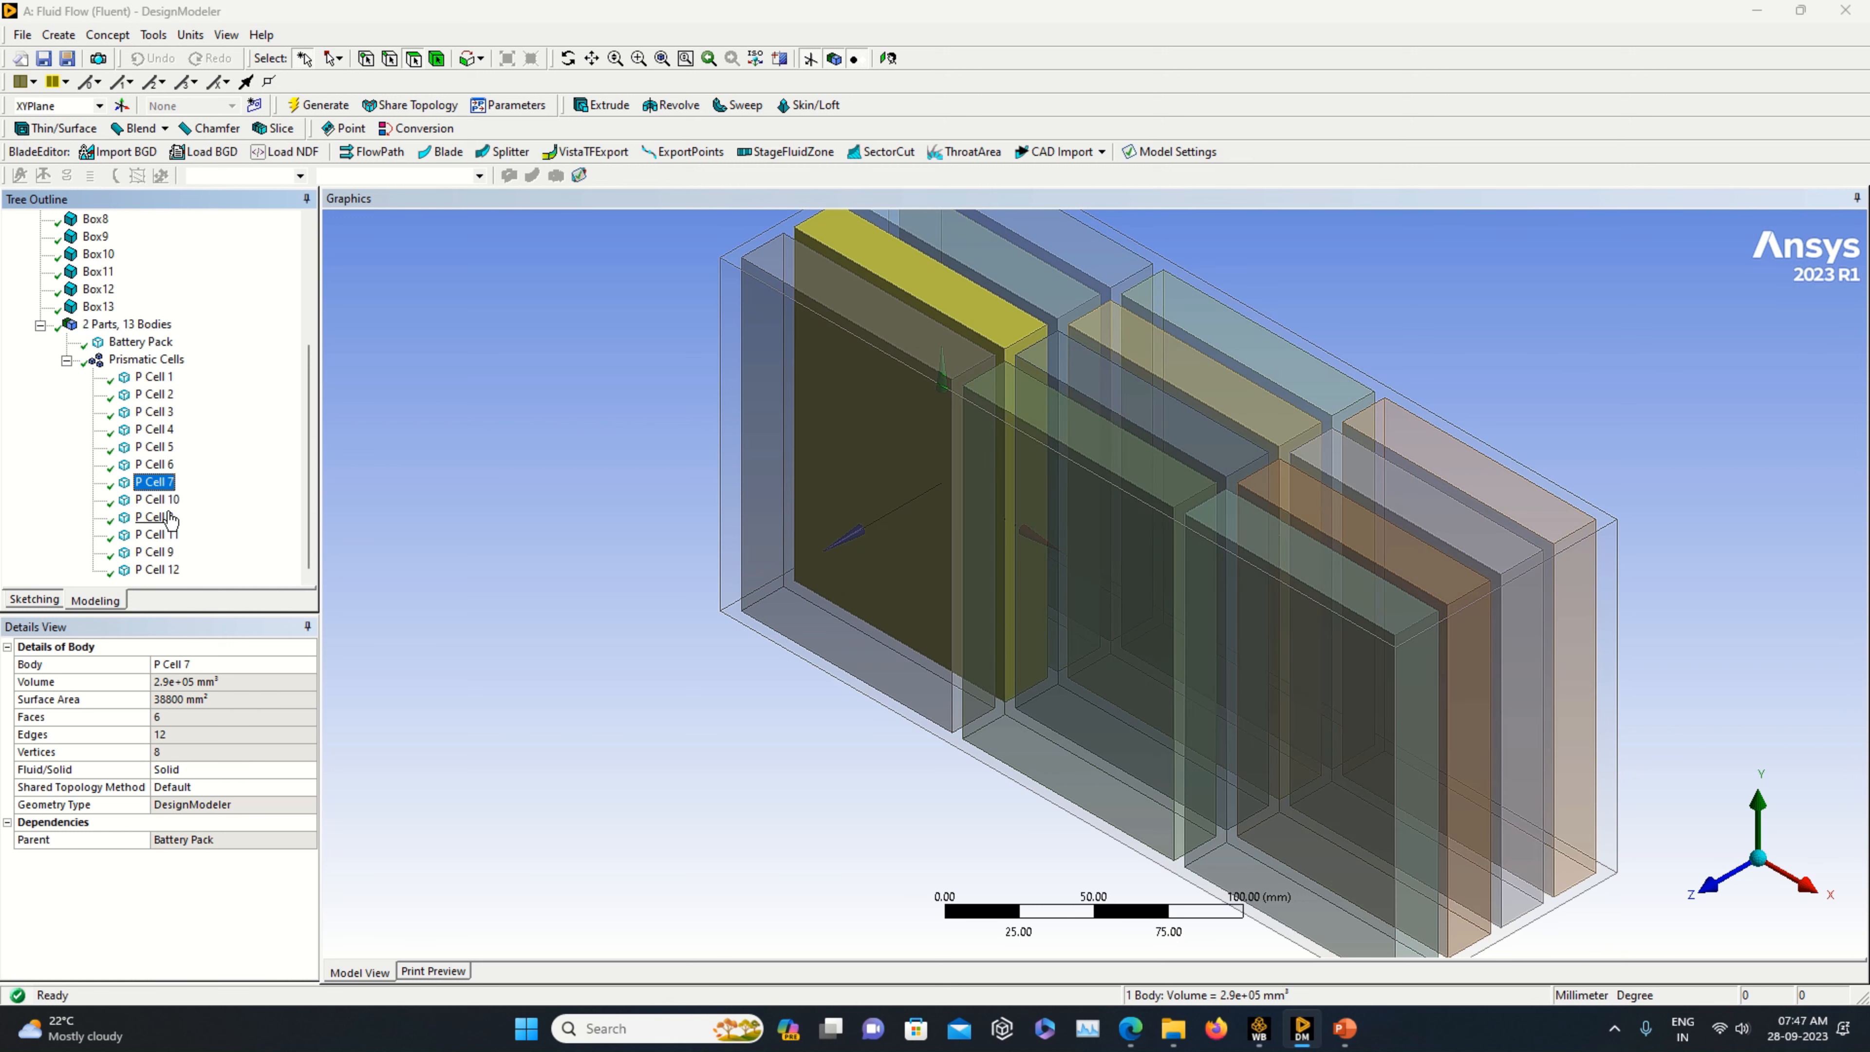
left_click(158, 501)
left_click(159, 519)
left_click(160, 535)
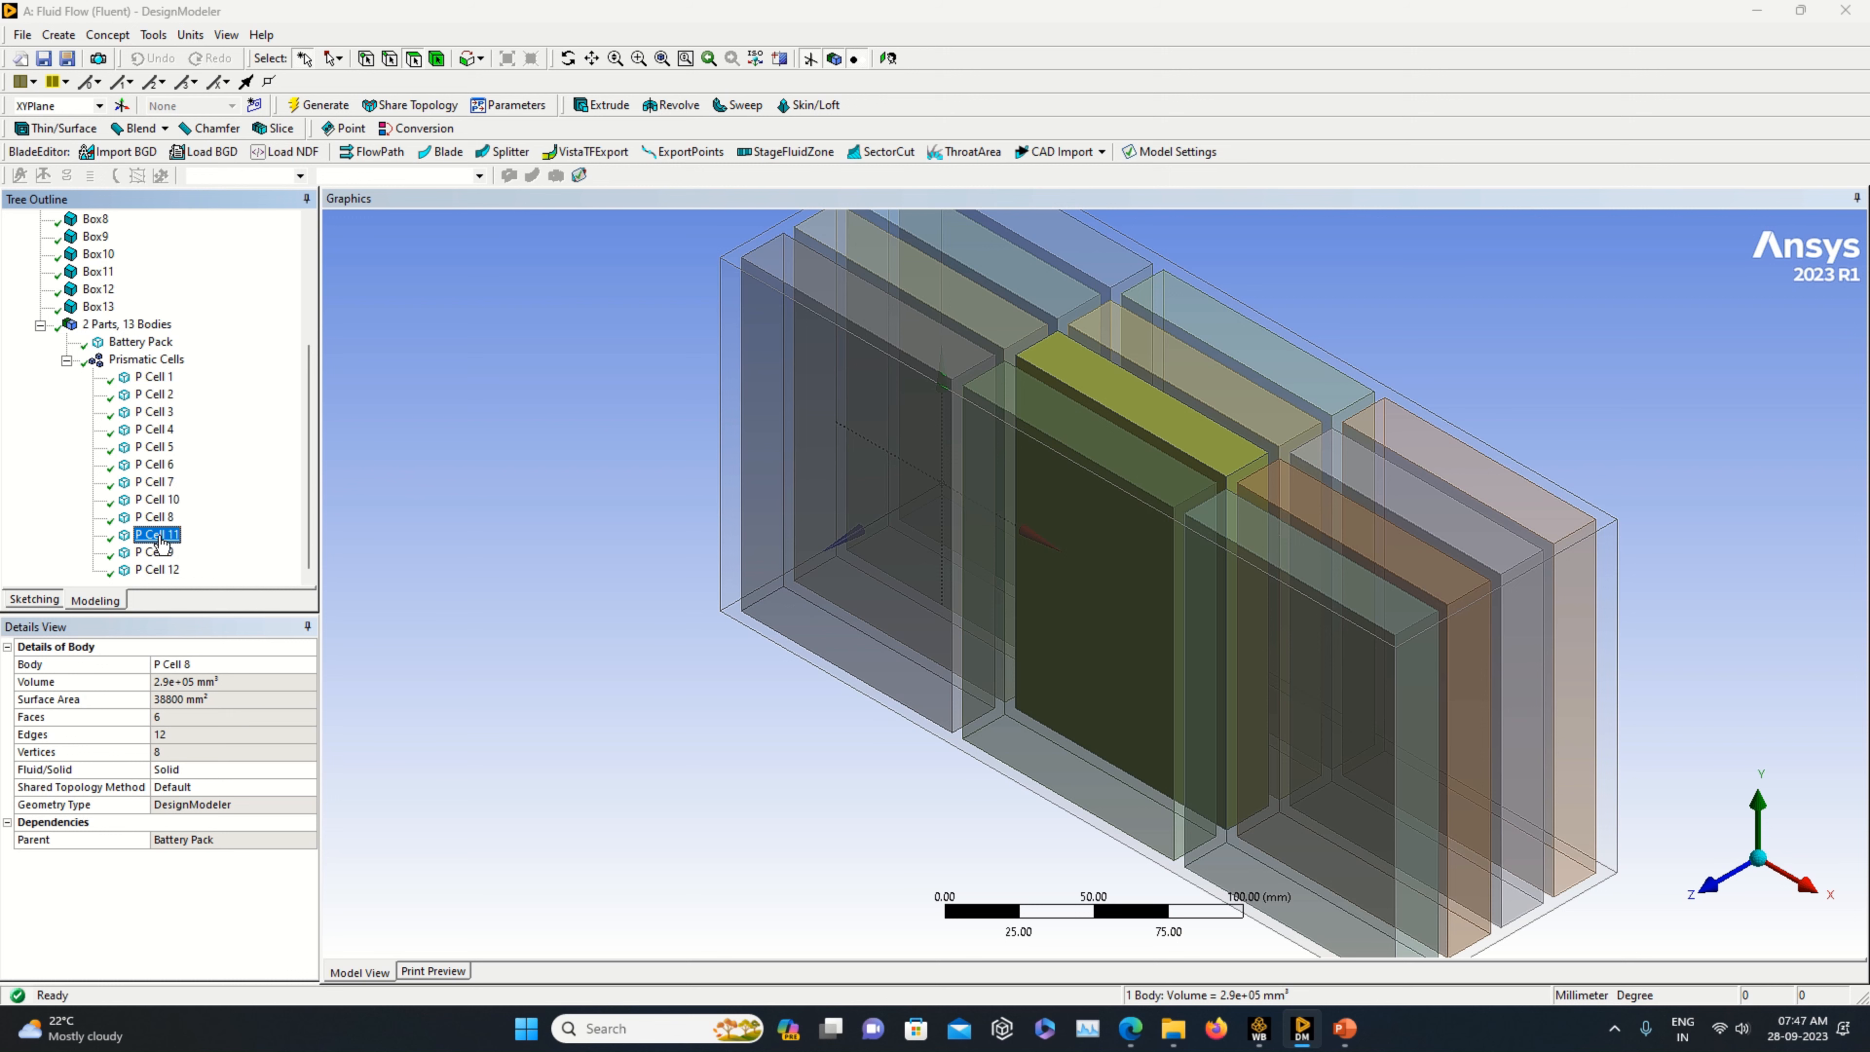
left_click(161, 553)
left_click(163, 569)
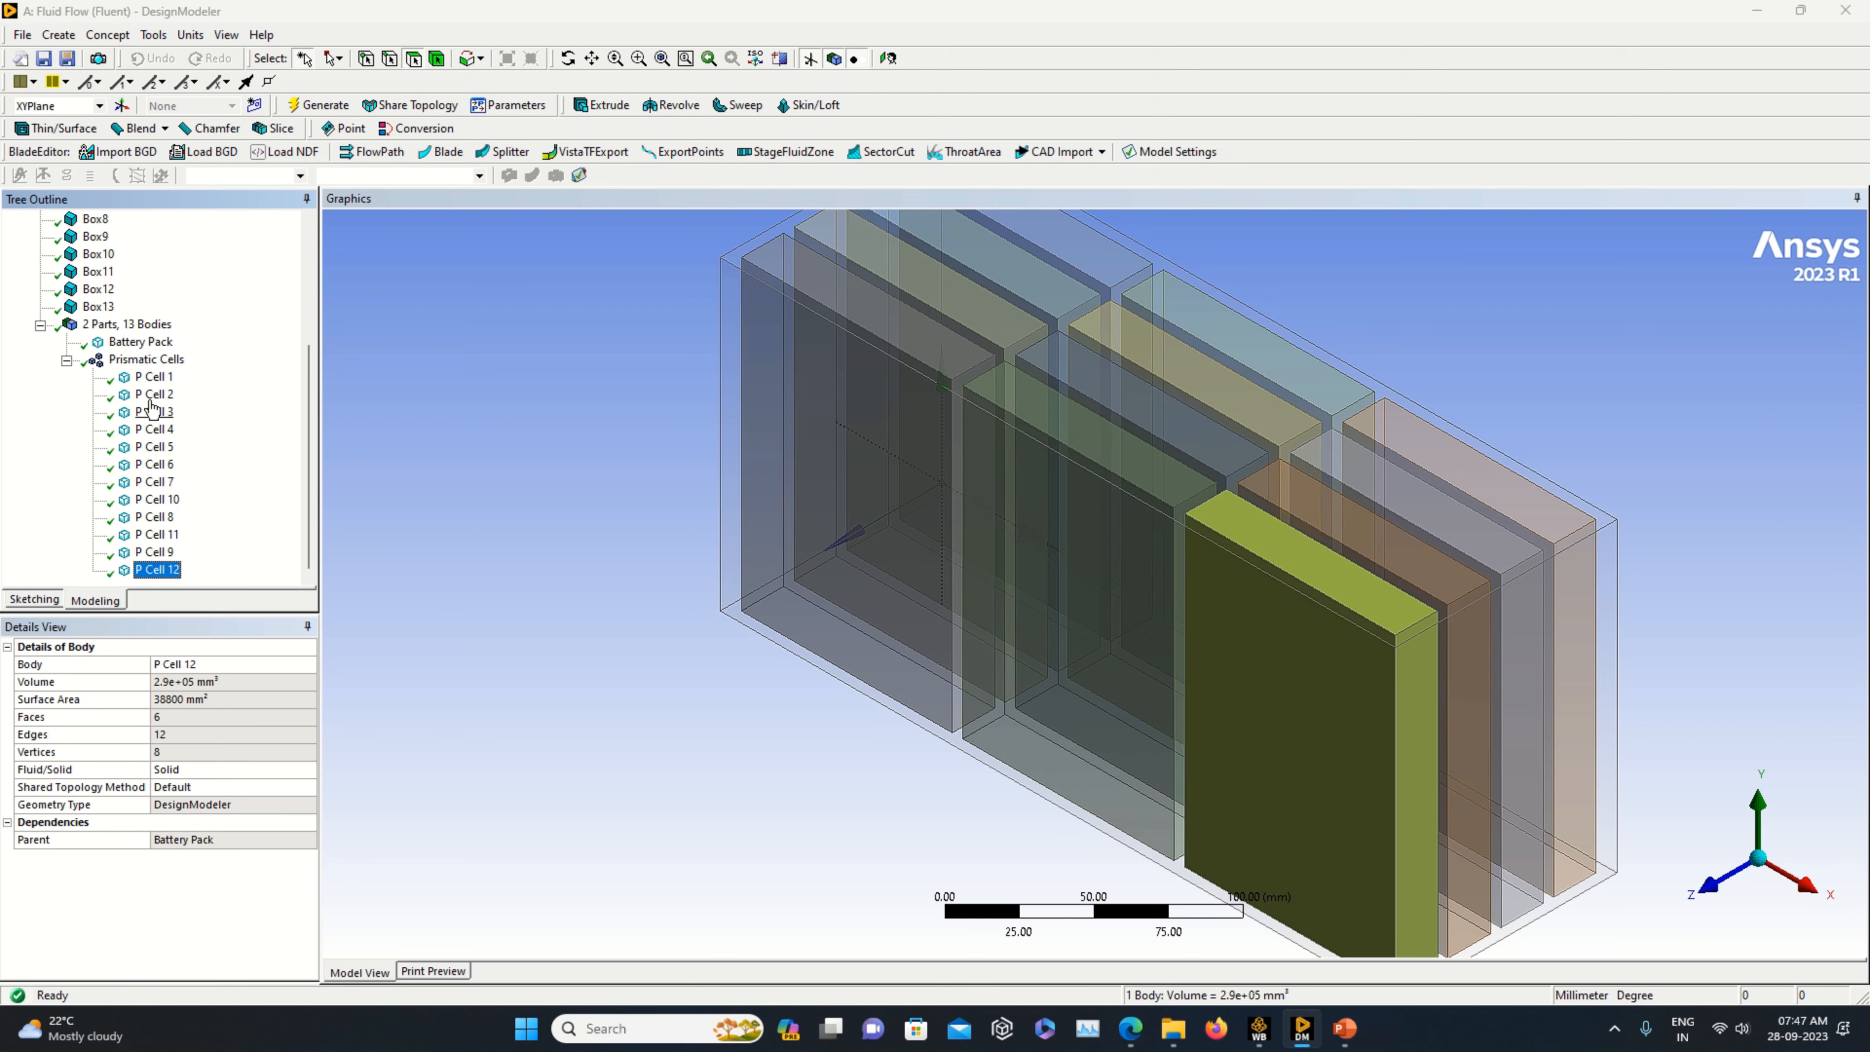
- Highlight the Battery Pack body on its own and examine it in the front and isometric views
left_click(140, 342)
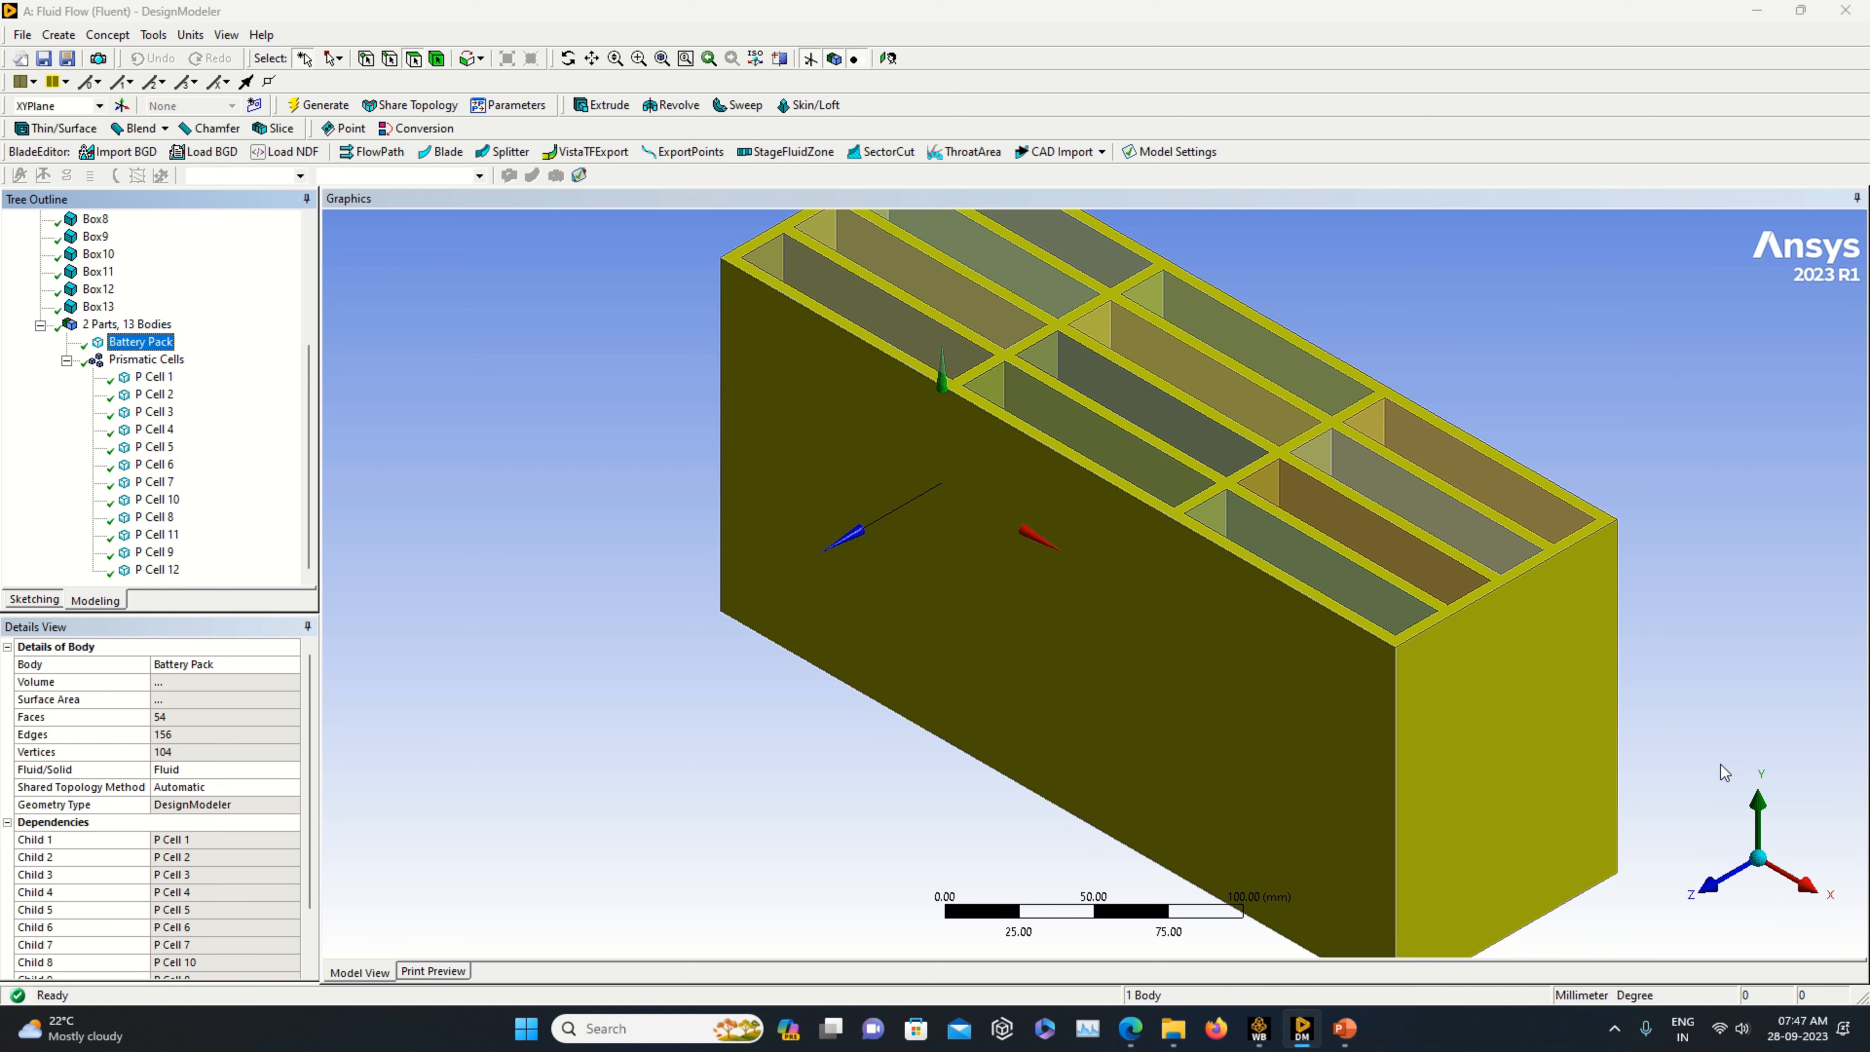
left_click(1720, 881)
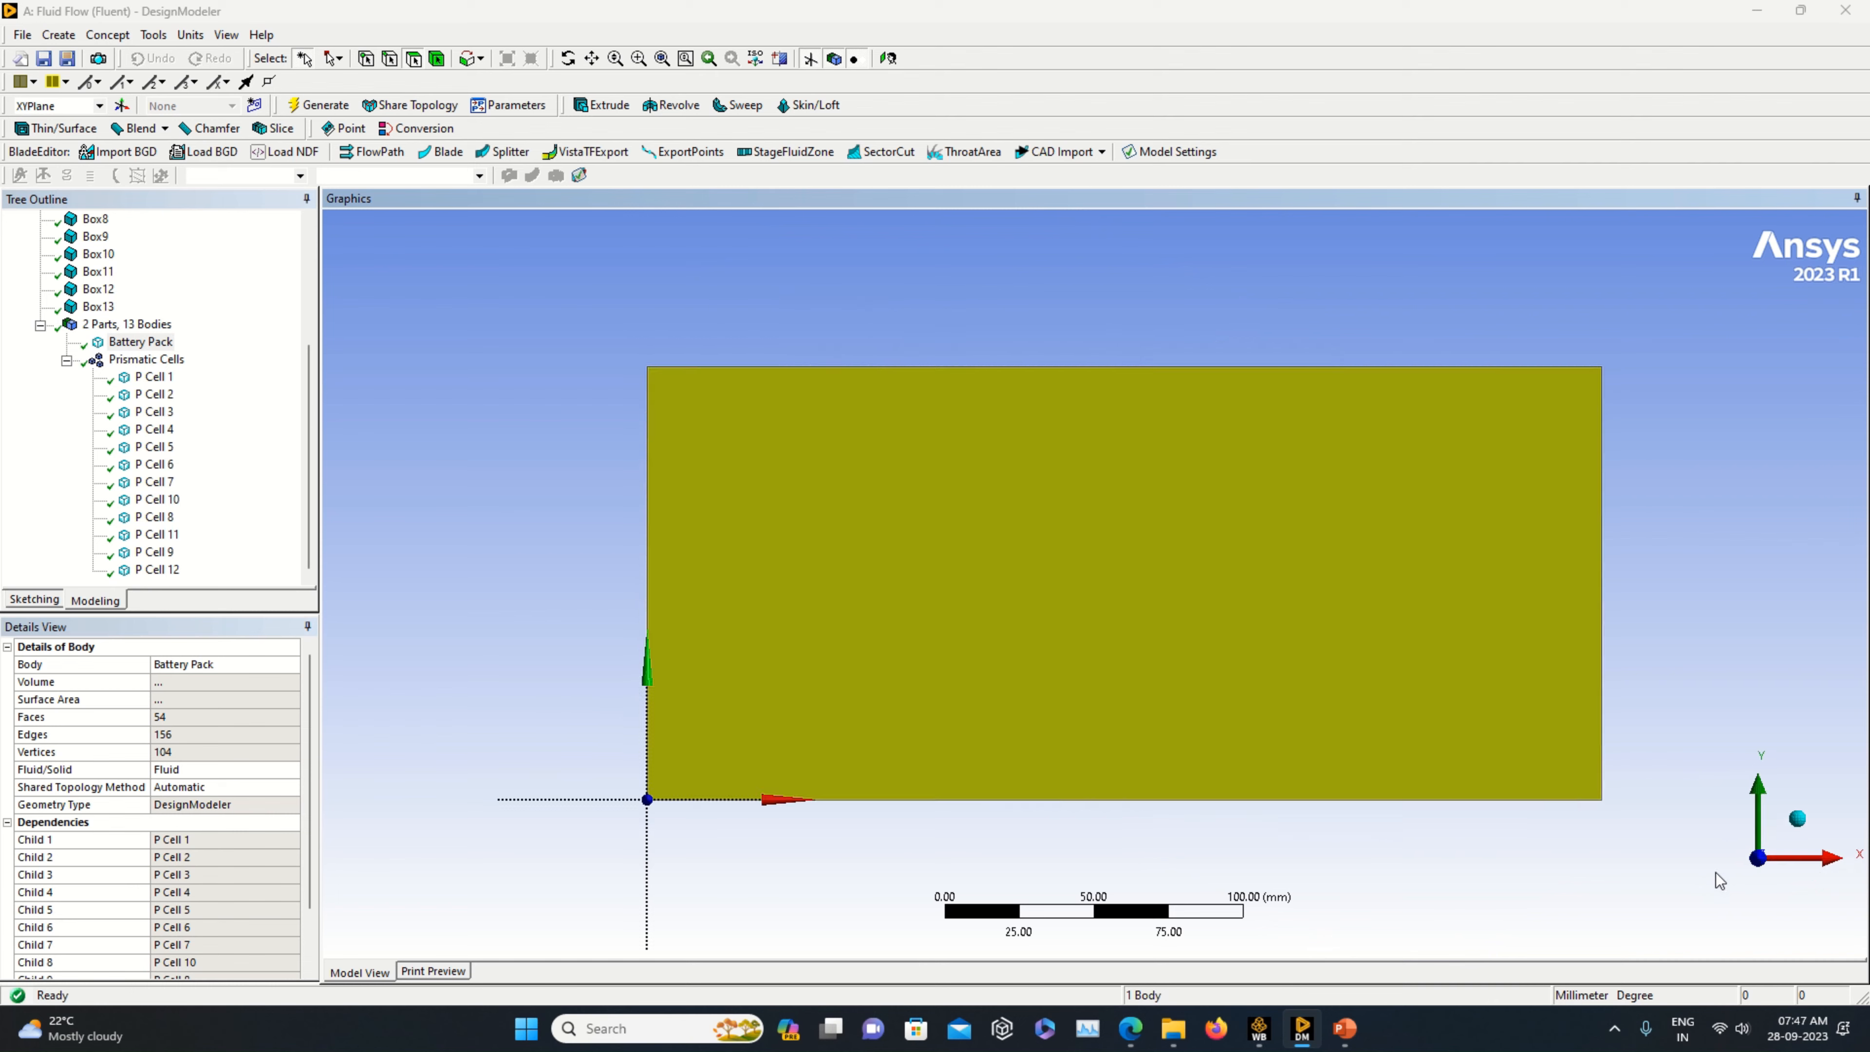
left_click(1798, 818)
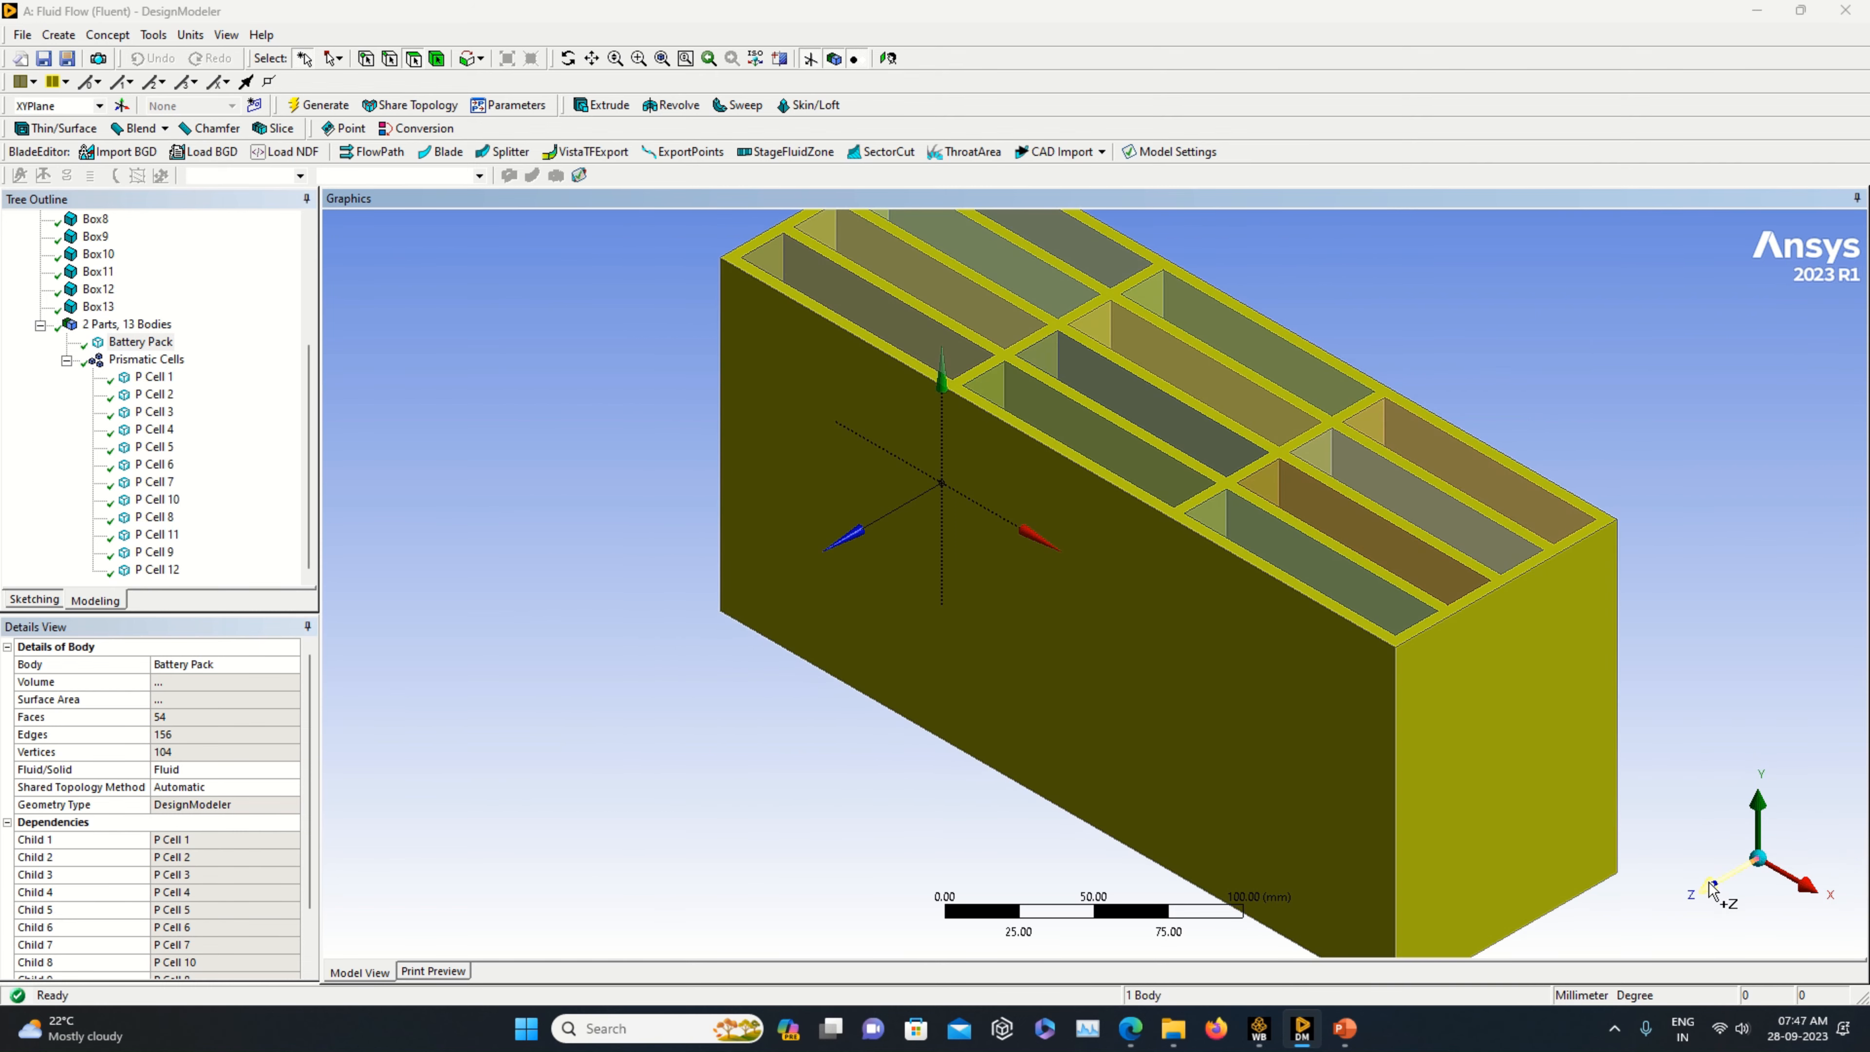
left_click(1713, 890)
left_click(1797, 819)
- Review the dimensions and coordinates that define the Box1 and Box2 features
left_click(310, 266)
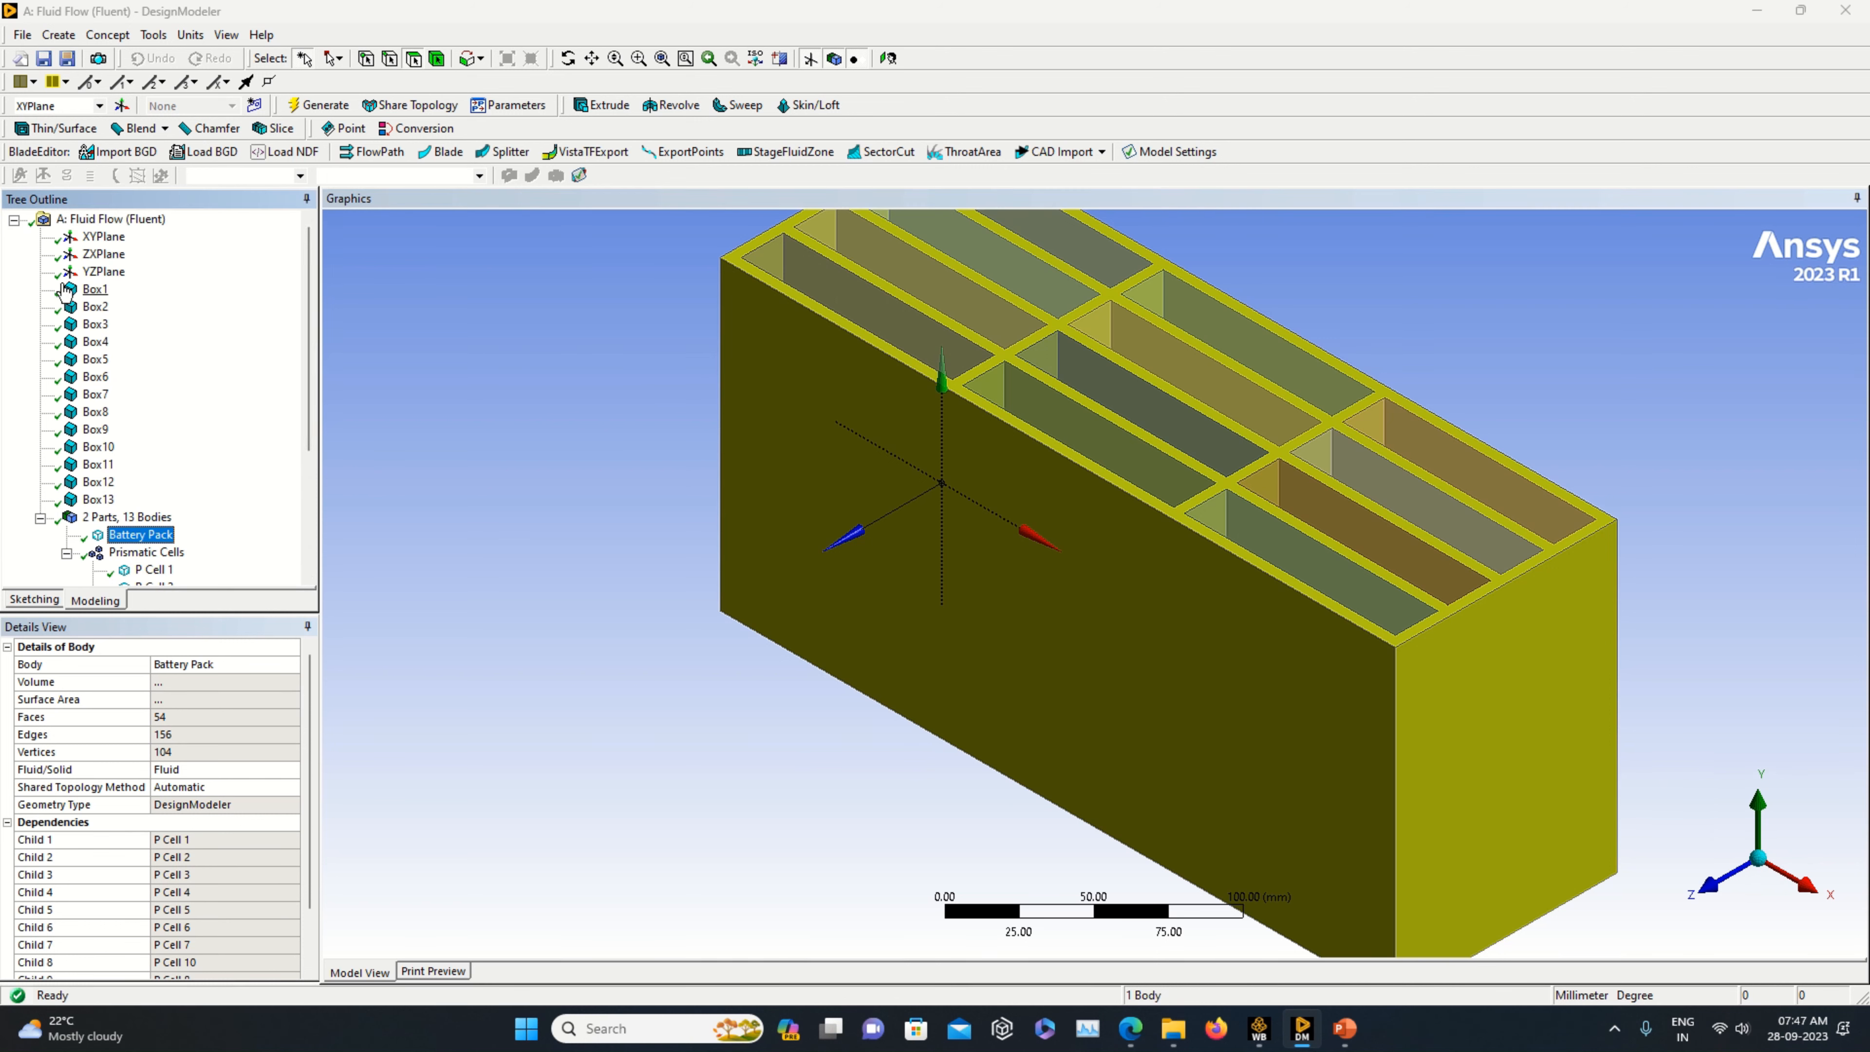
left_click(82, 290)
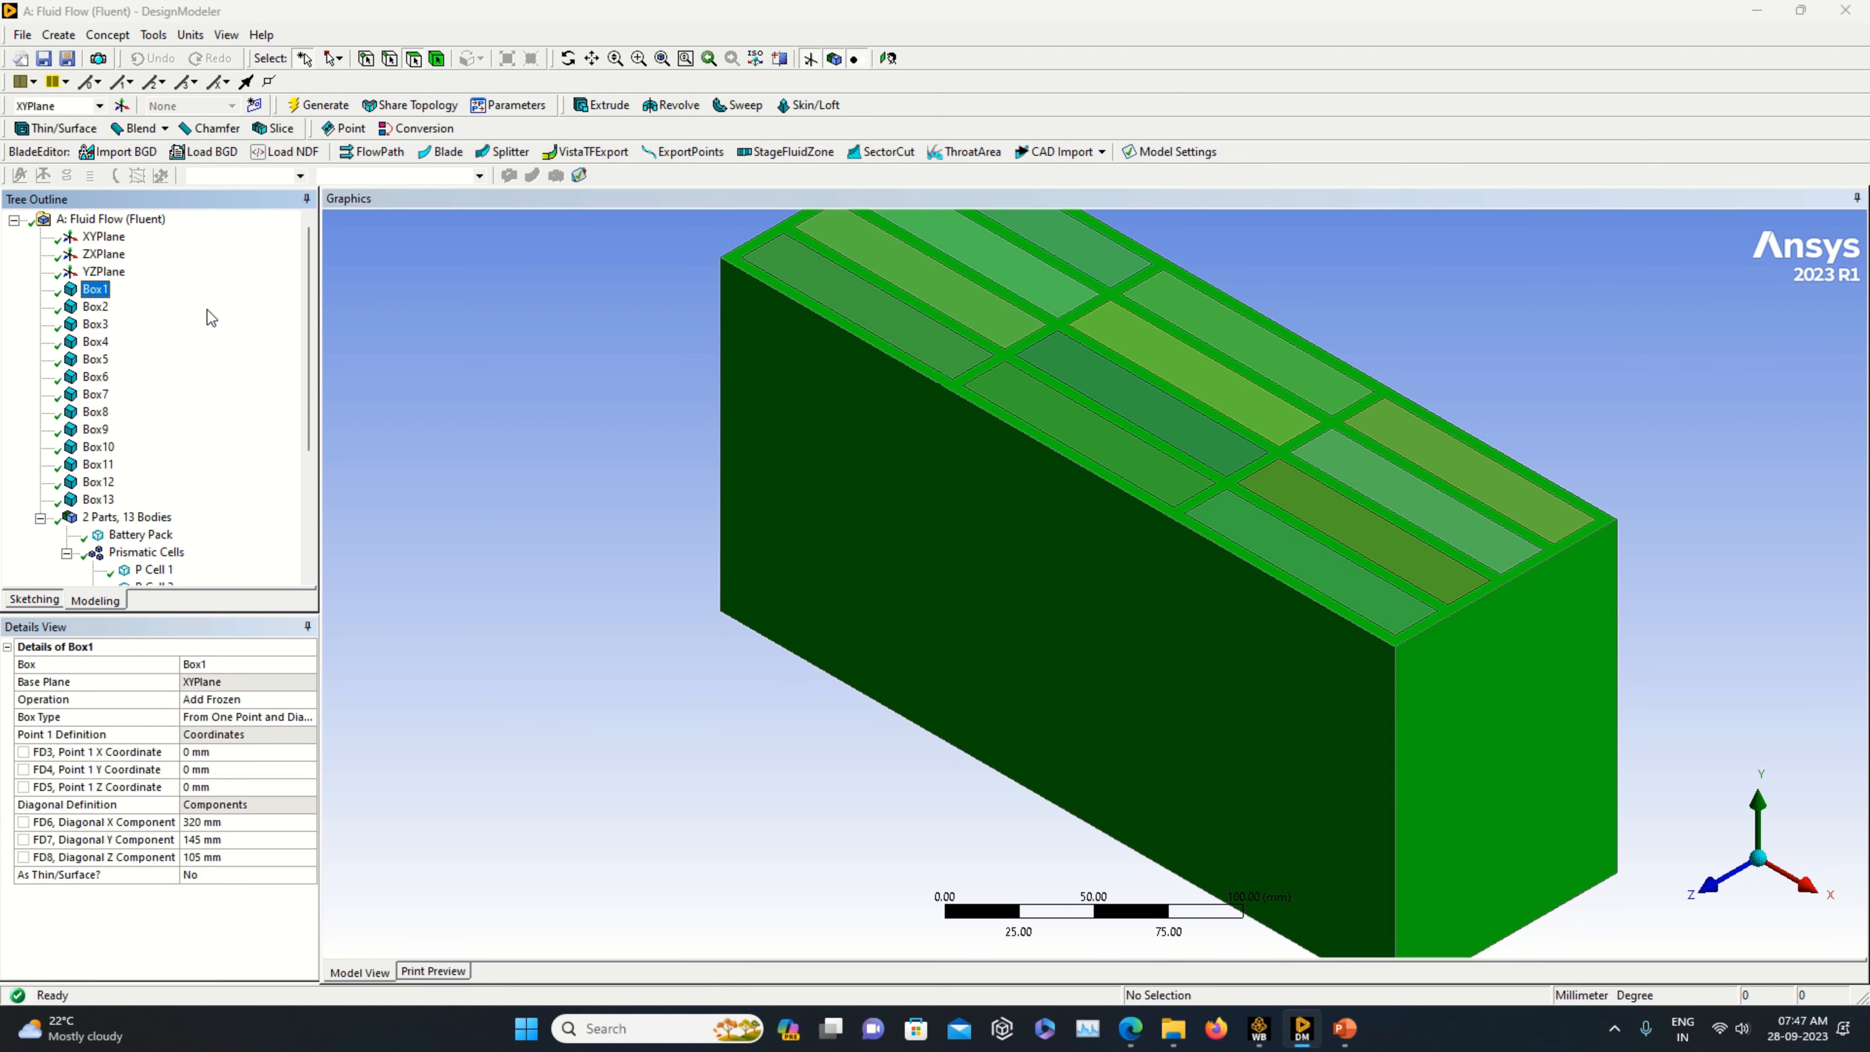
left_click(93, 308)
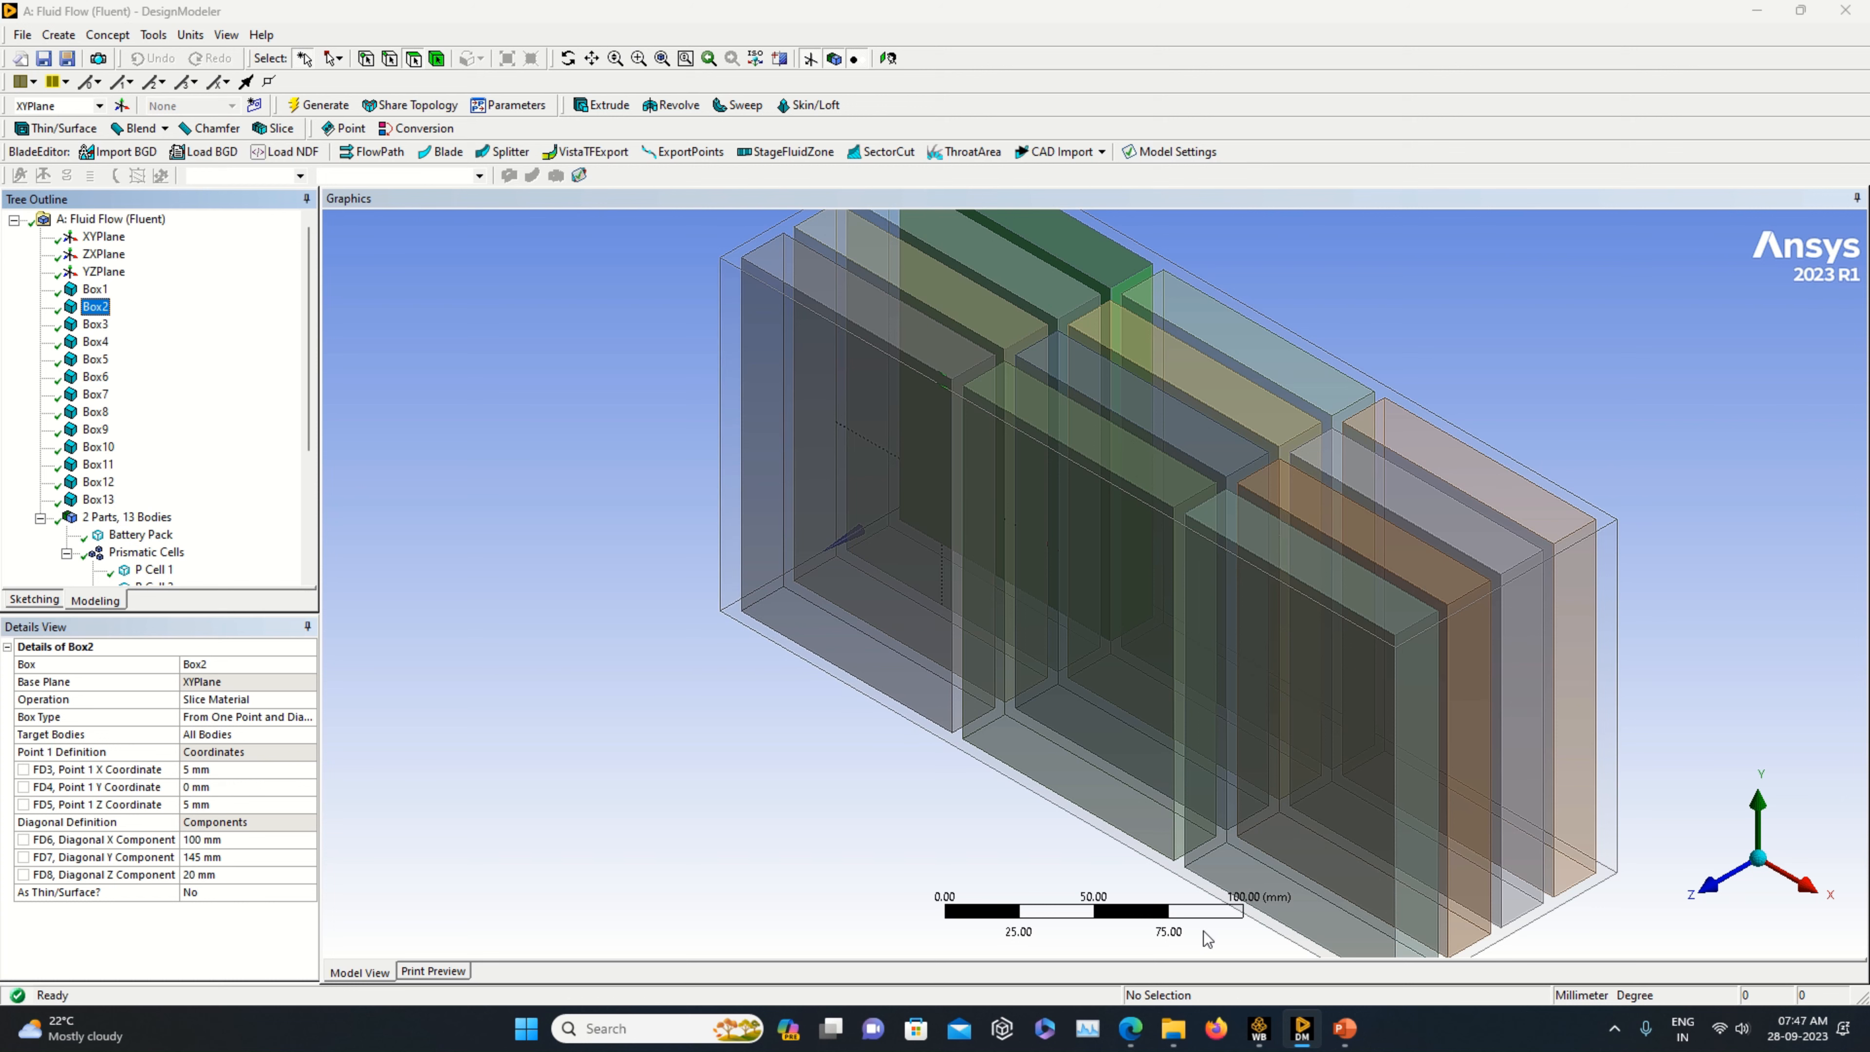
- Switch to the Workbench project and open the Mesh component of the Fluid Flow (Fluent) system for editing
mouse_move(1256, 1042)
left_click(1311, 855)
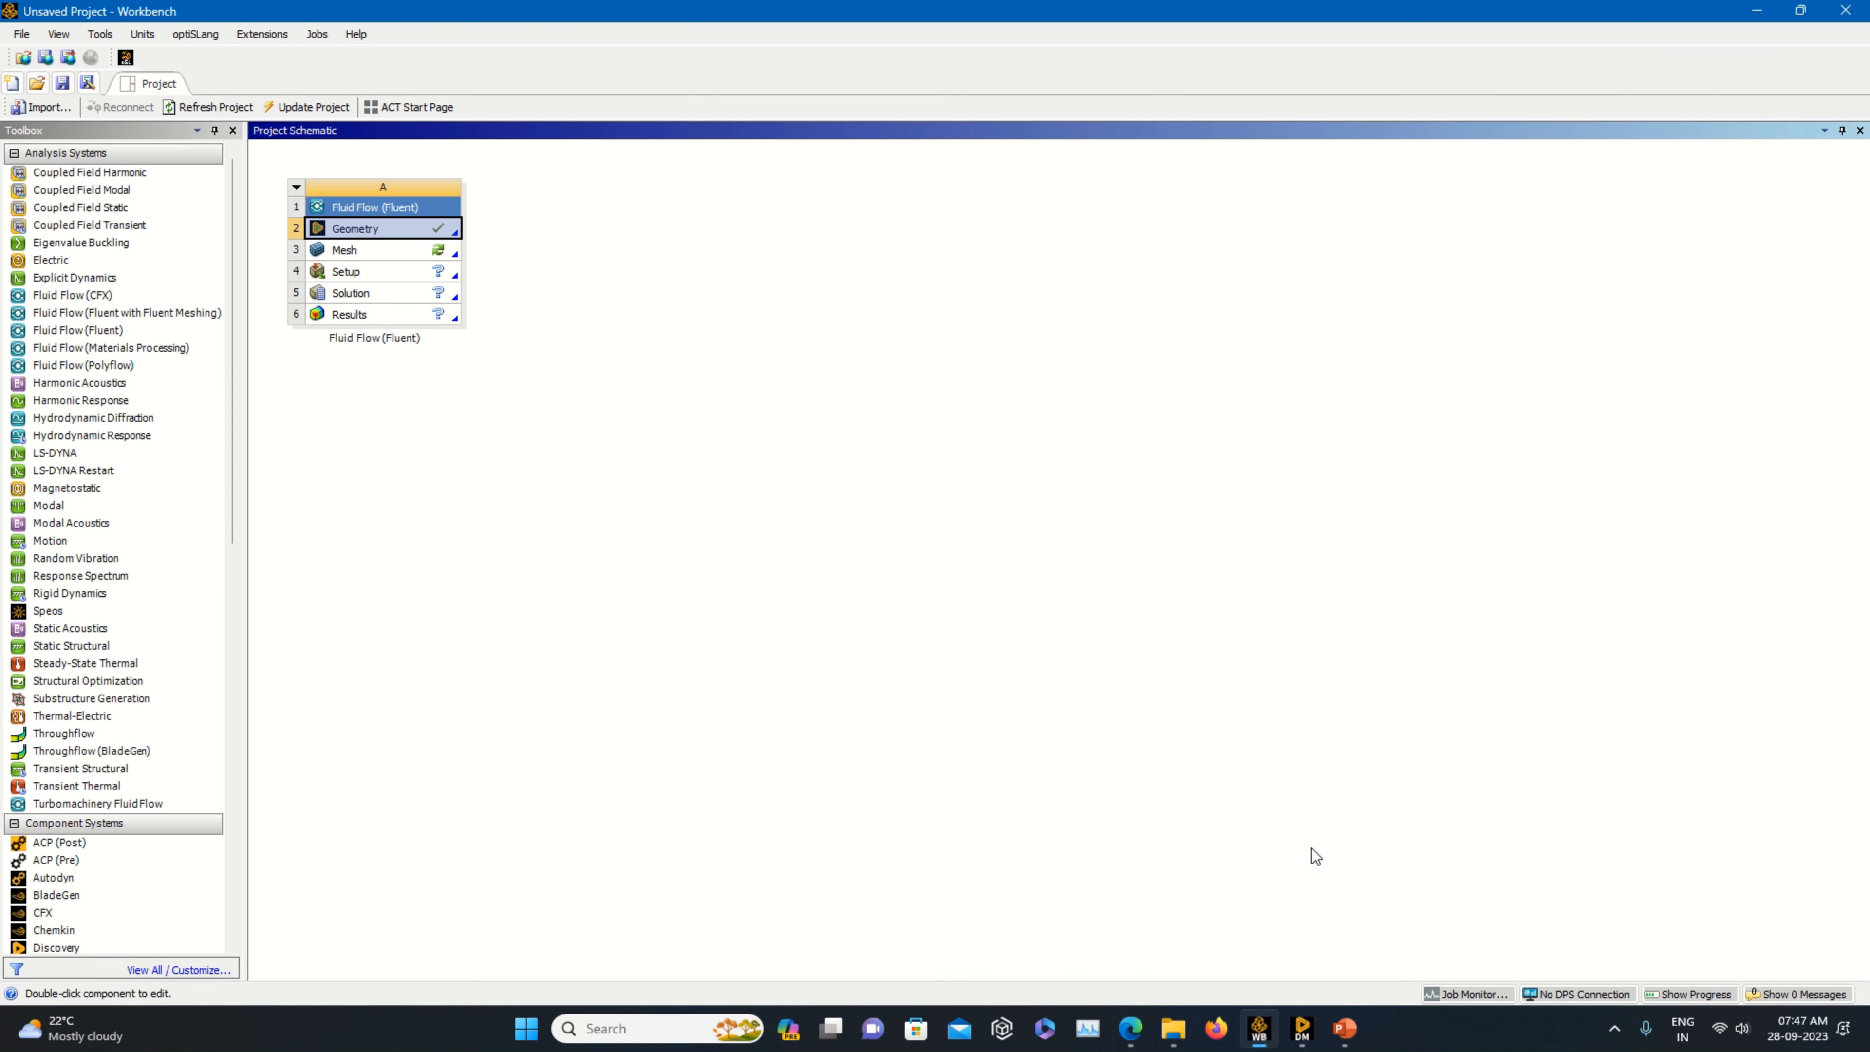
left_click(442, 252)
right_click(441, 252)
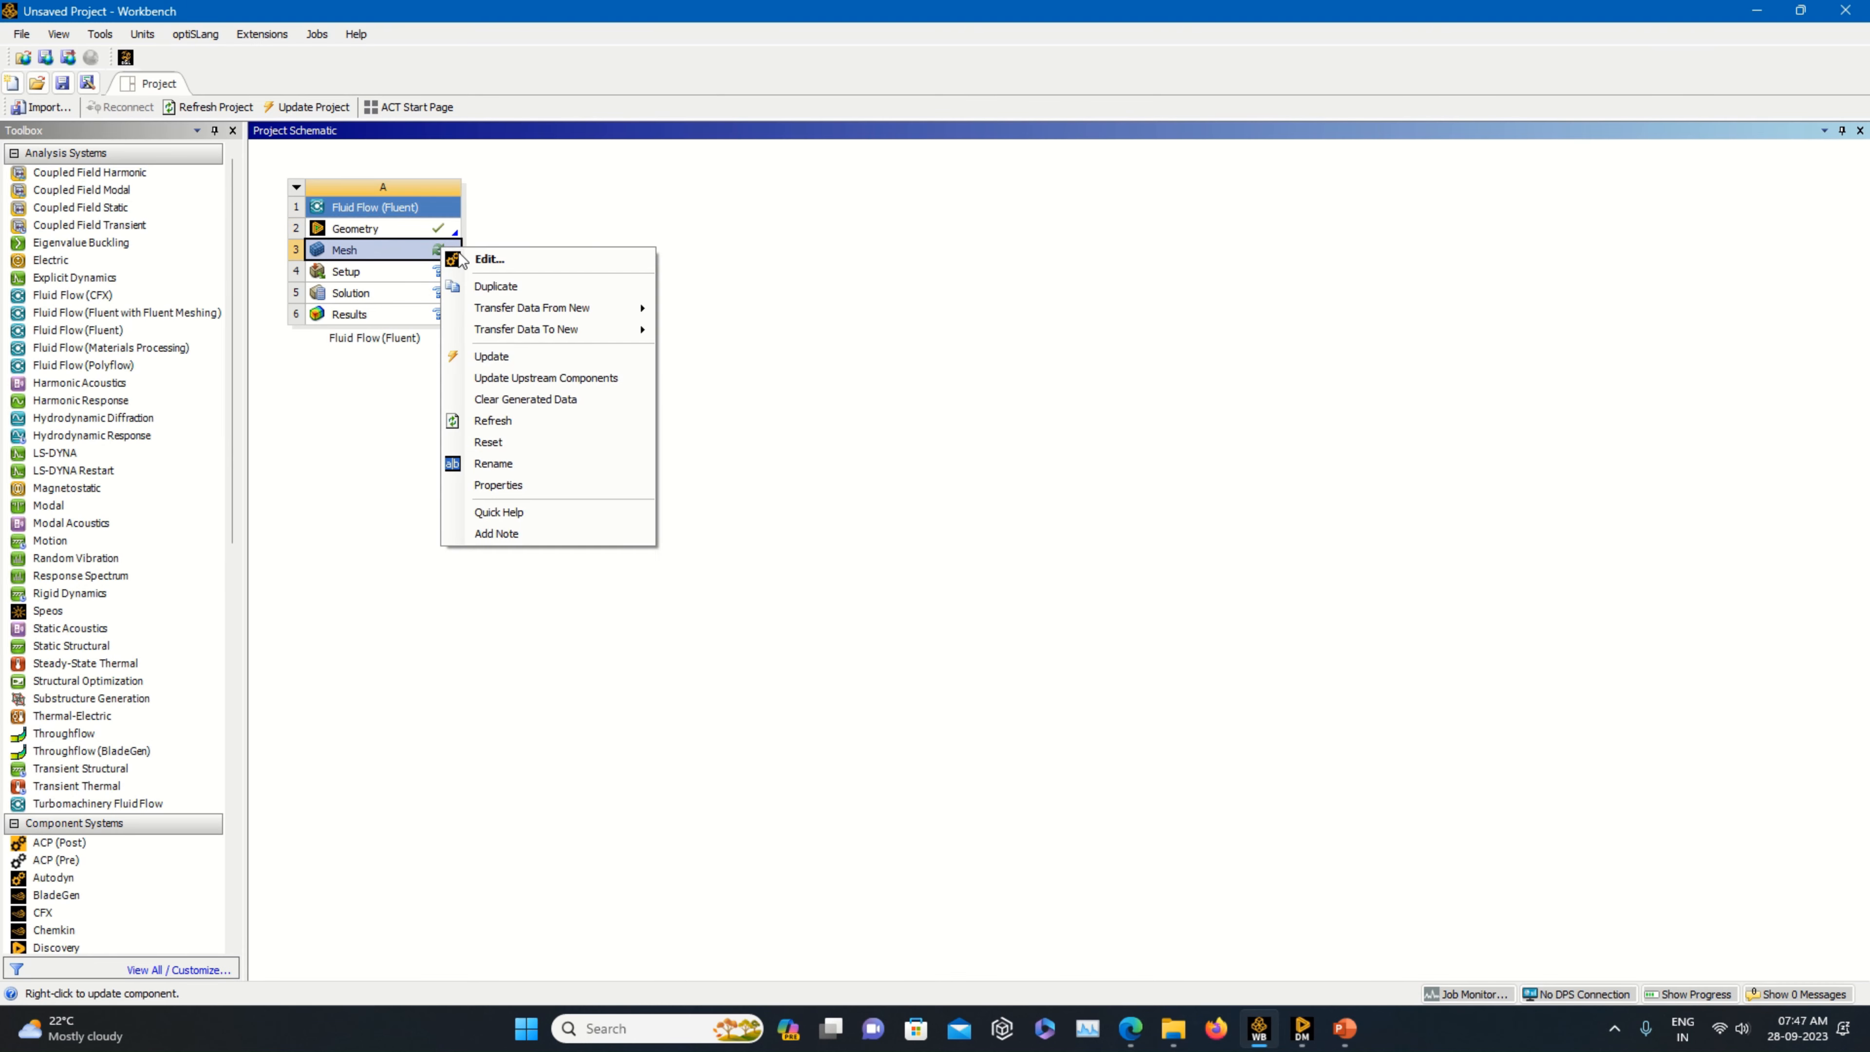
left_click(487, 258)
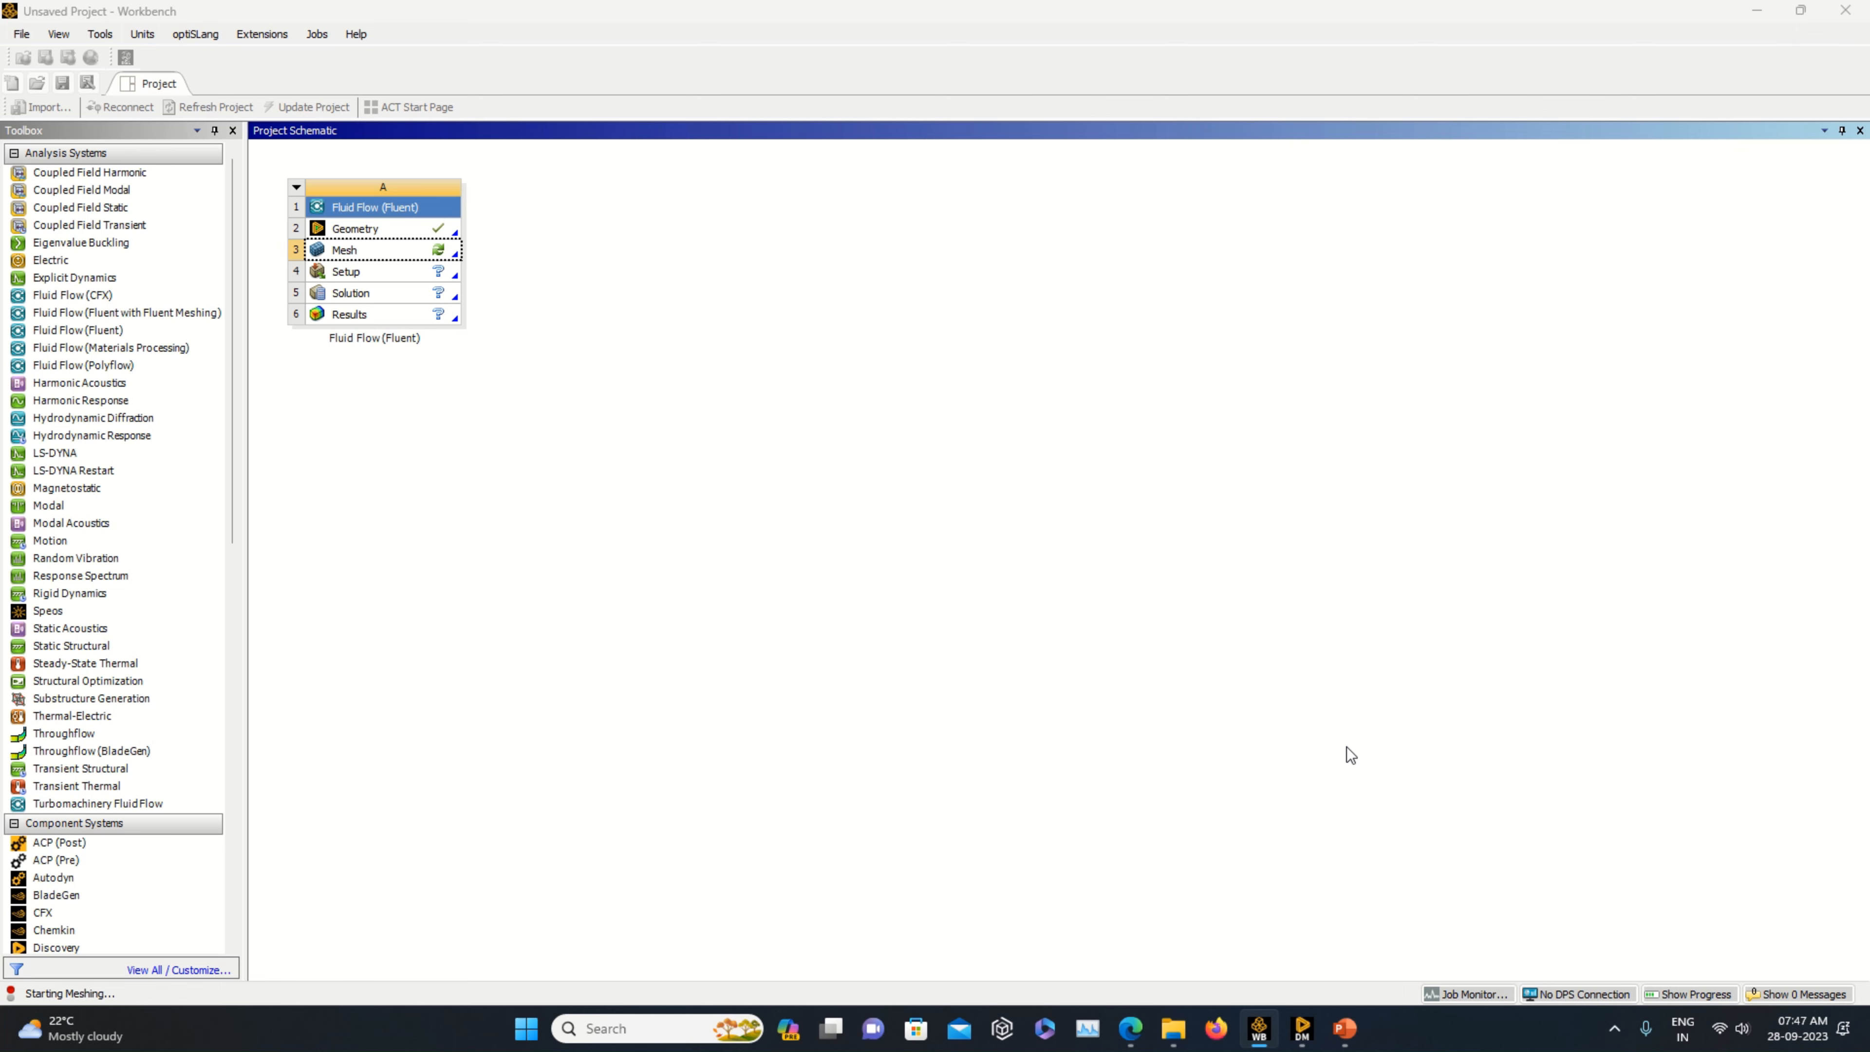
mouse_move(1301, 1029)
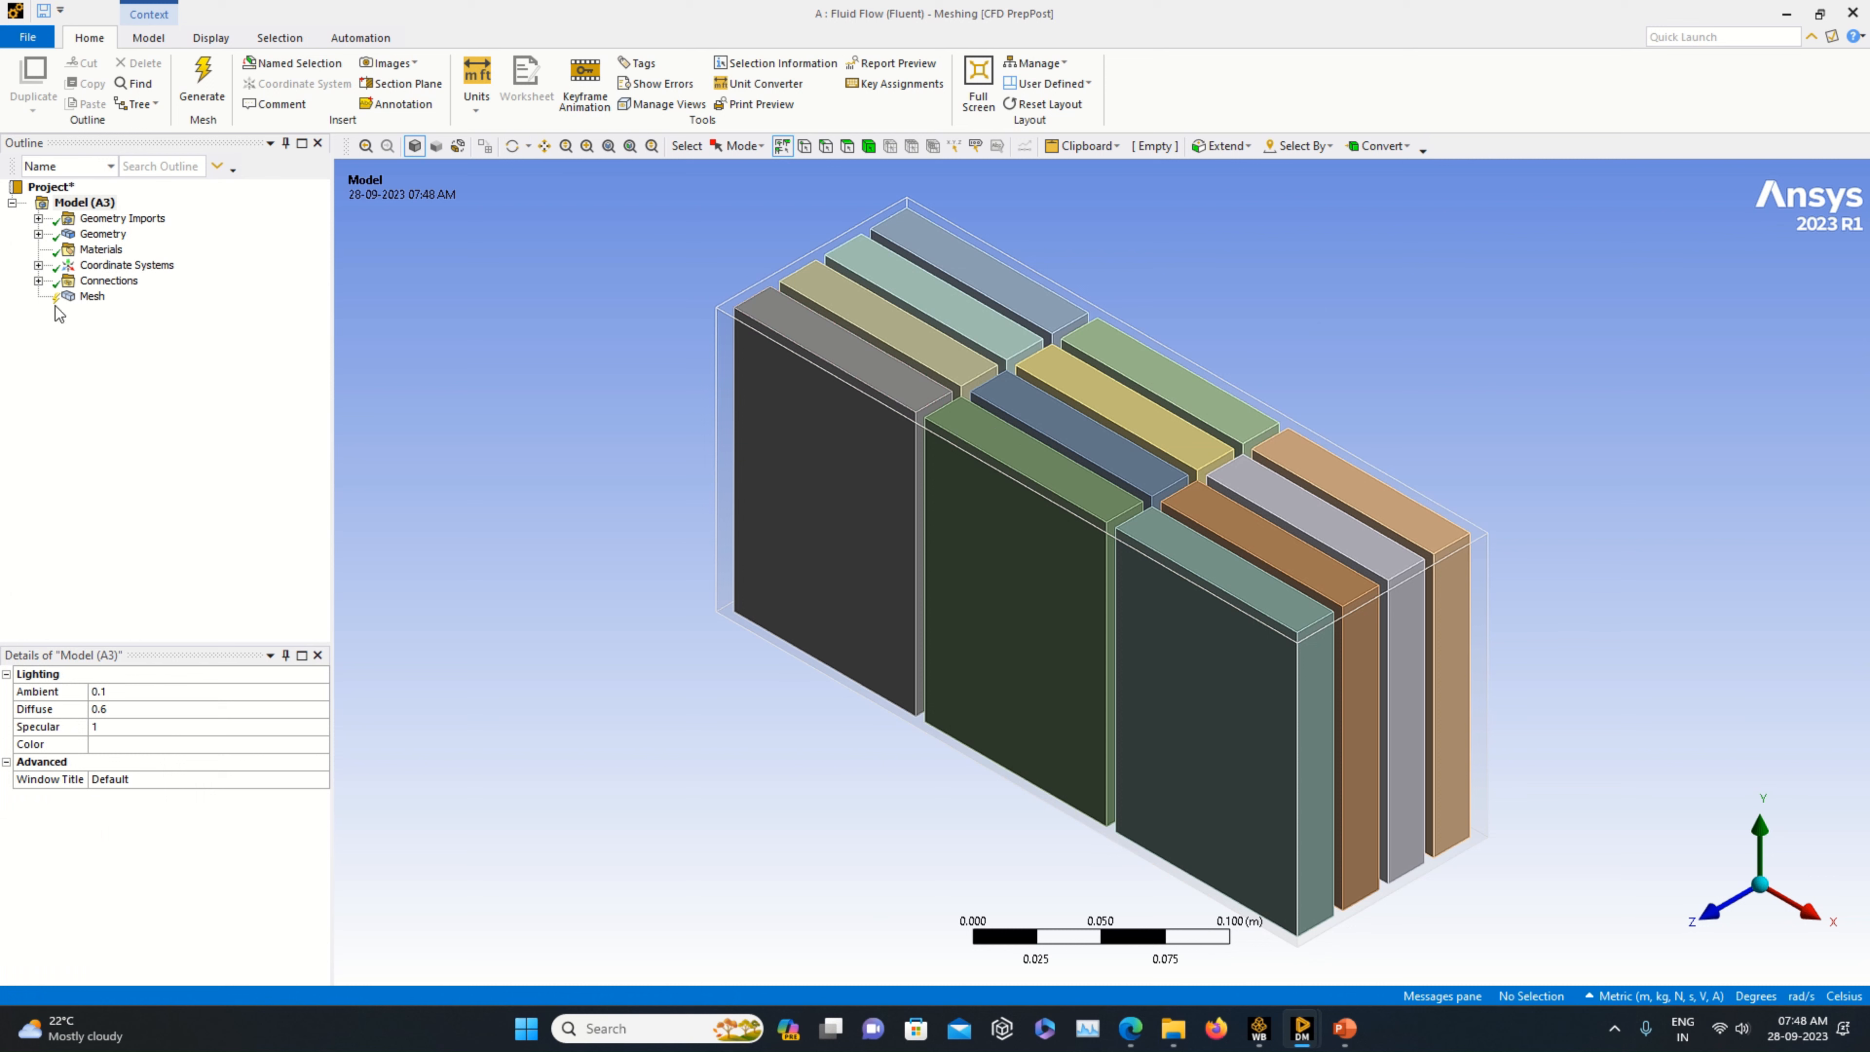
- Generate the mesh at the default element size, and regenerate it with an element size of 0.01 m
right_click(86, 296)
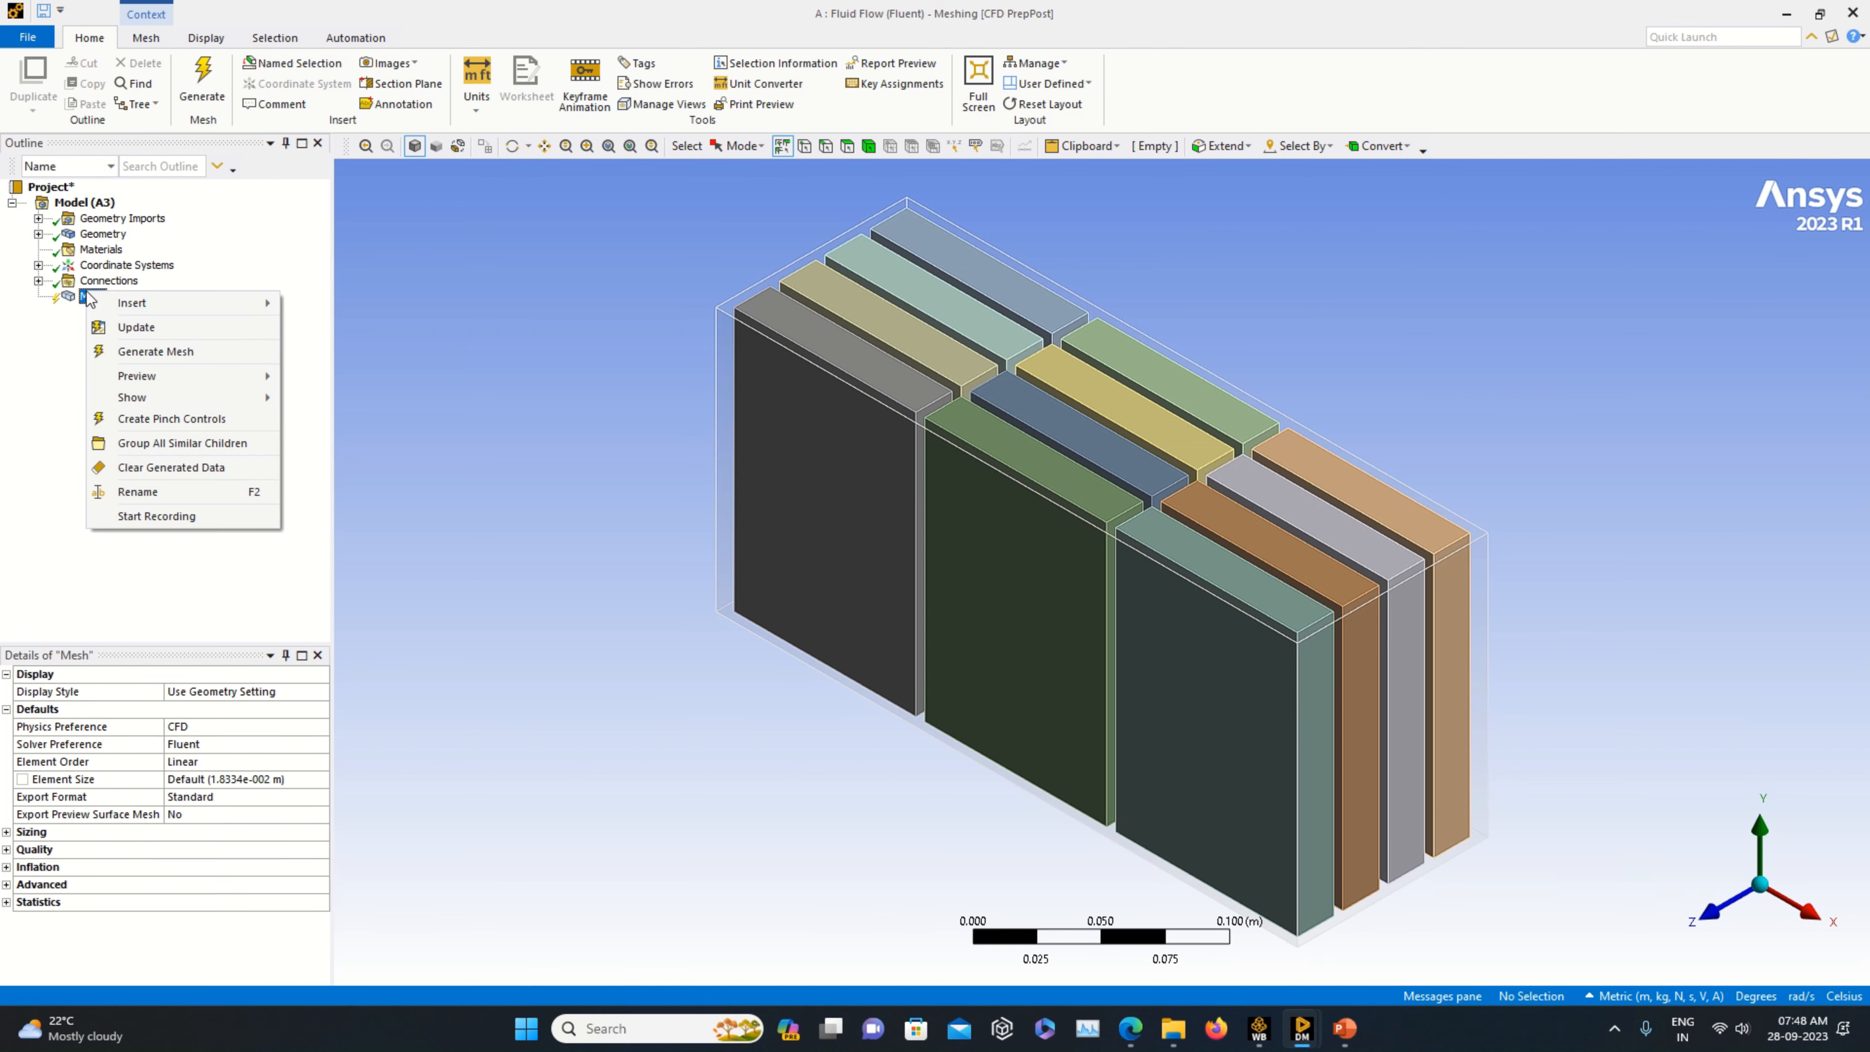
left_click(143, 352)
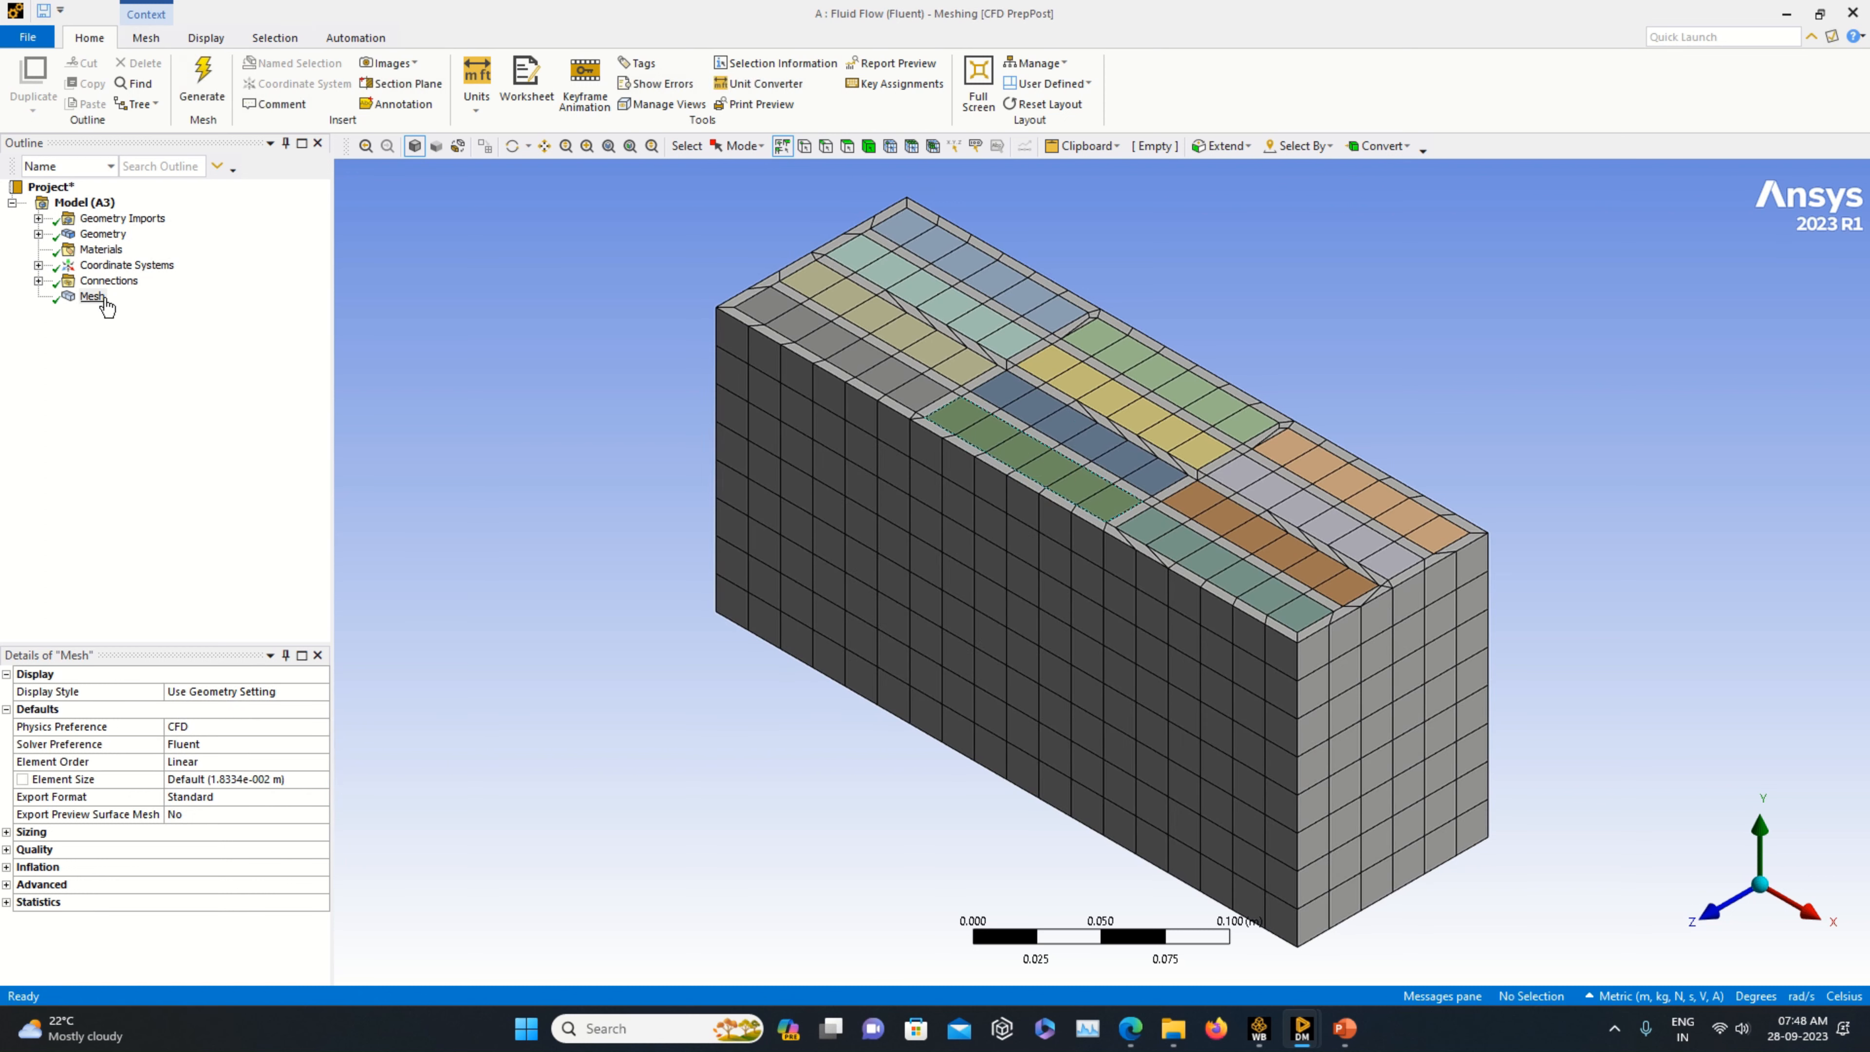
left_click(221, 780)
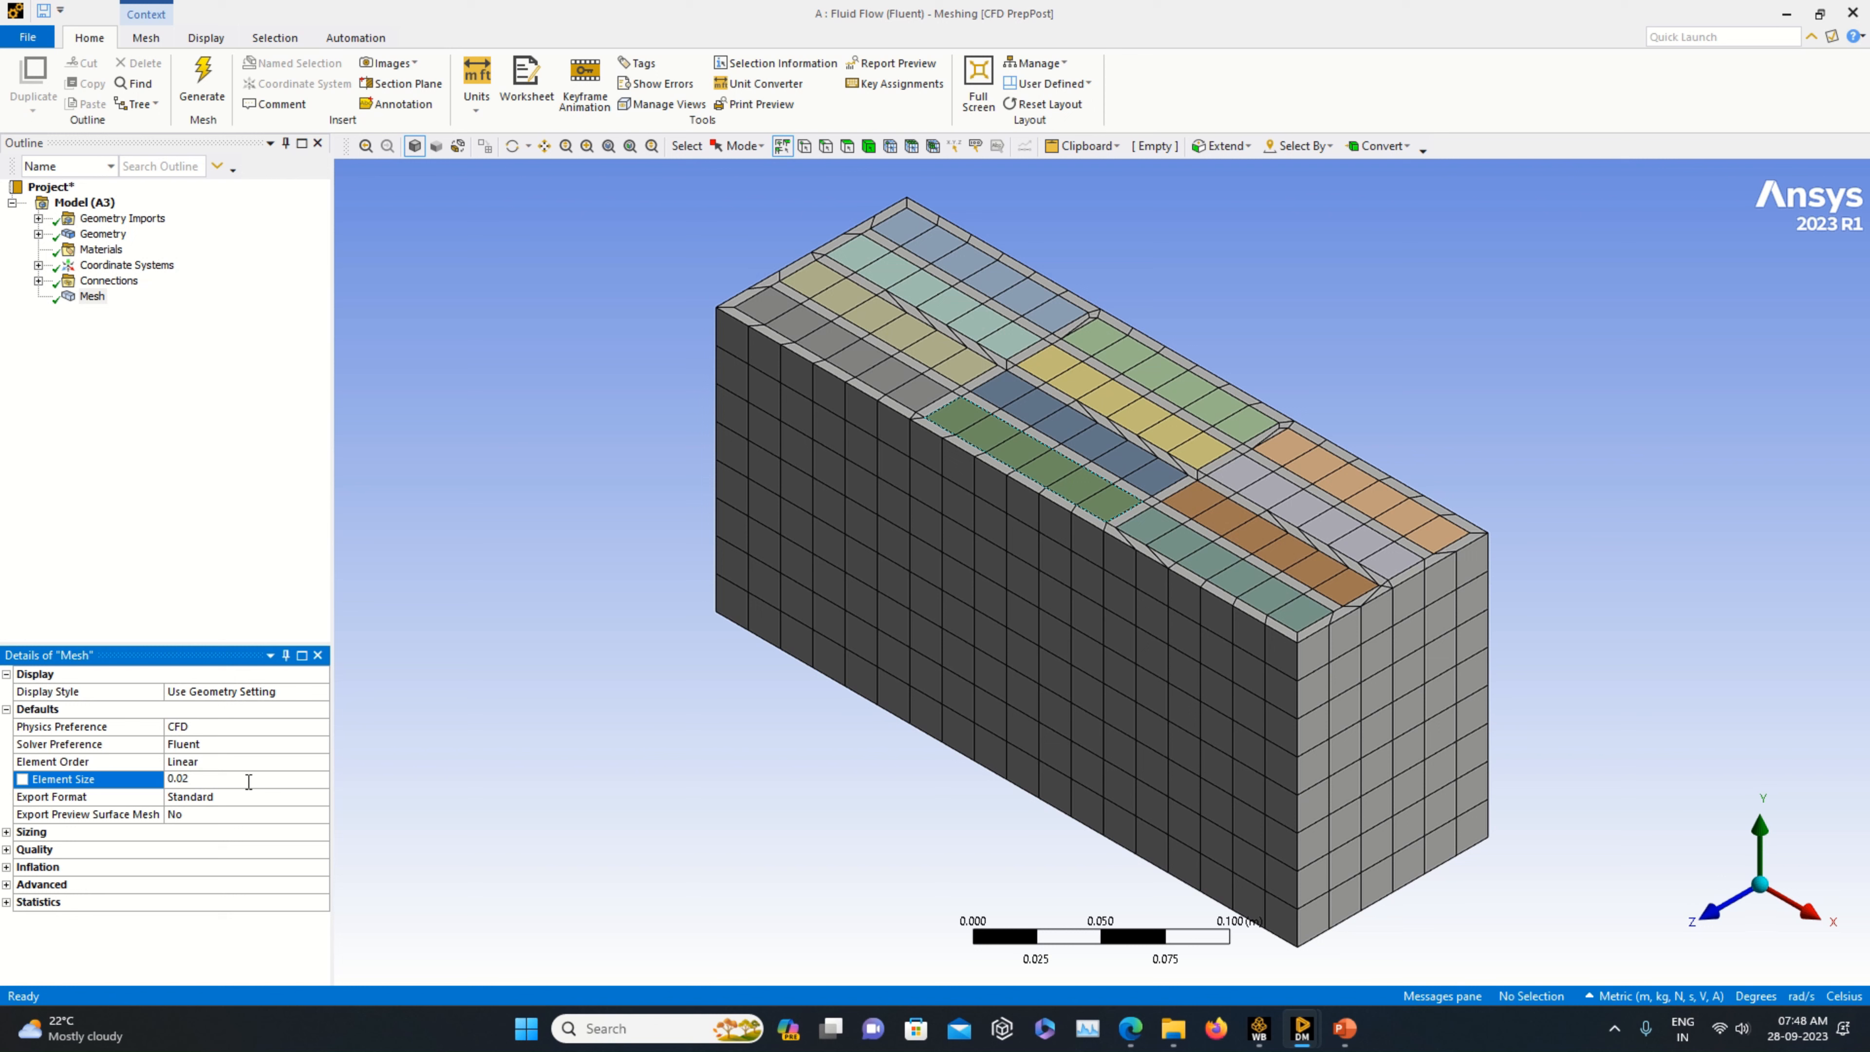
left_click(500, 683)
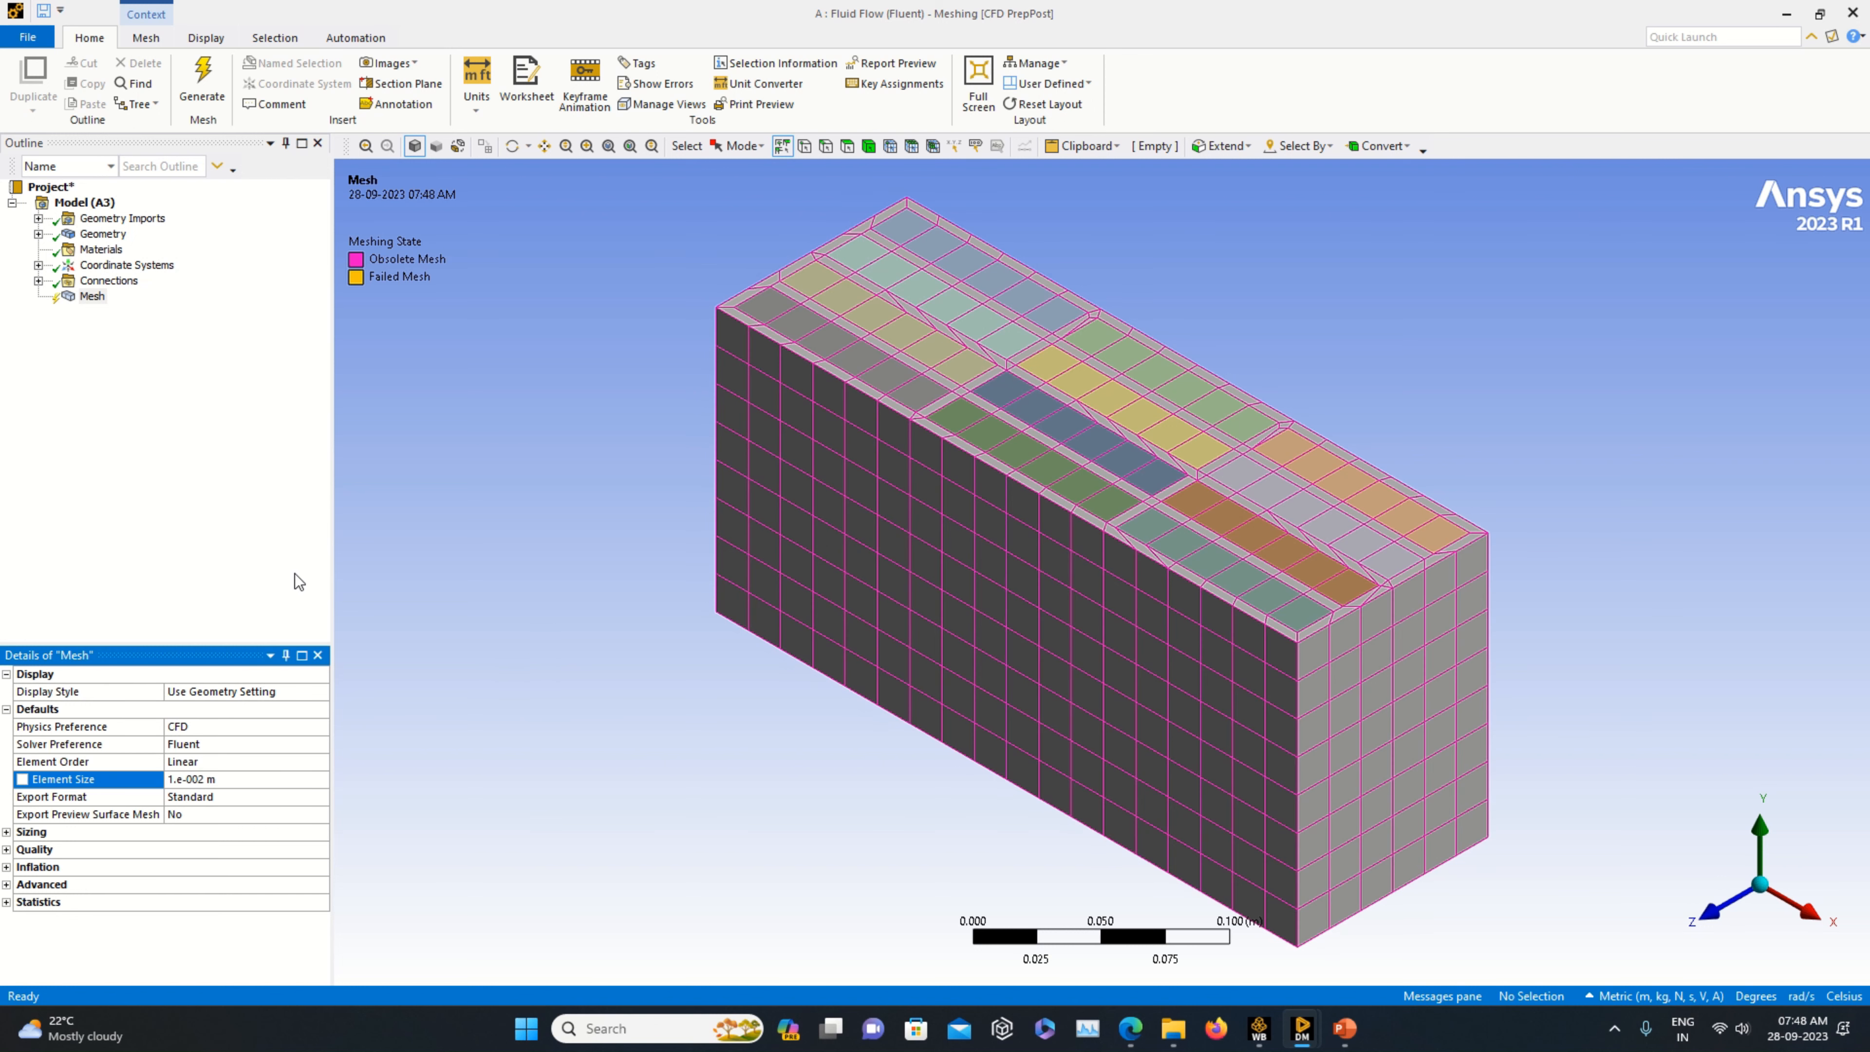
right_click(94, 299)
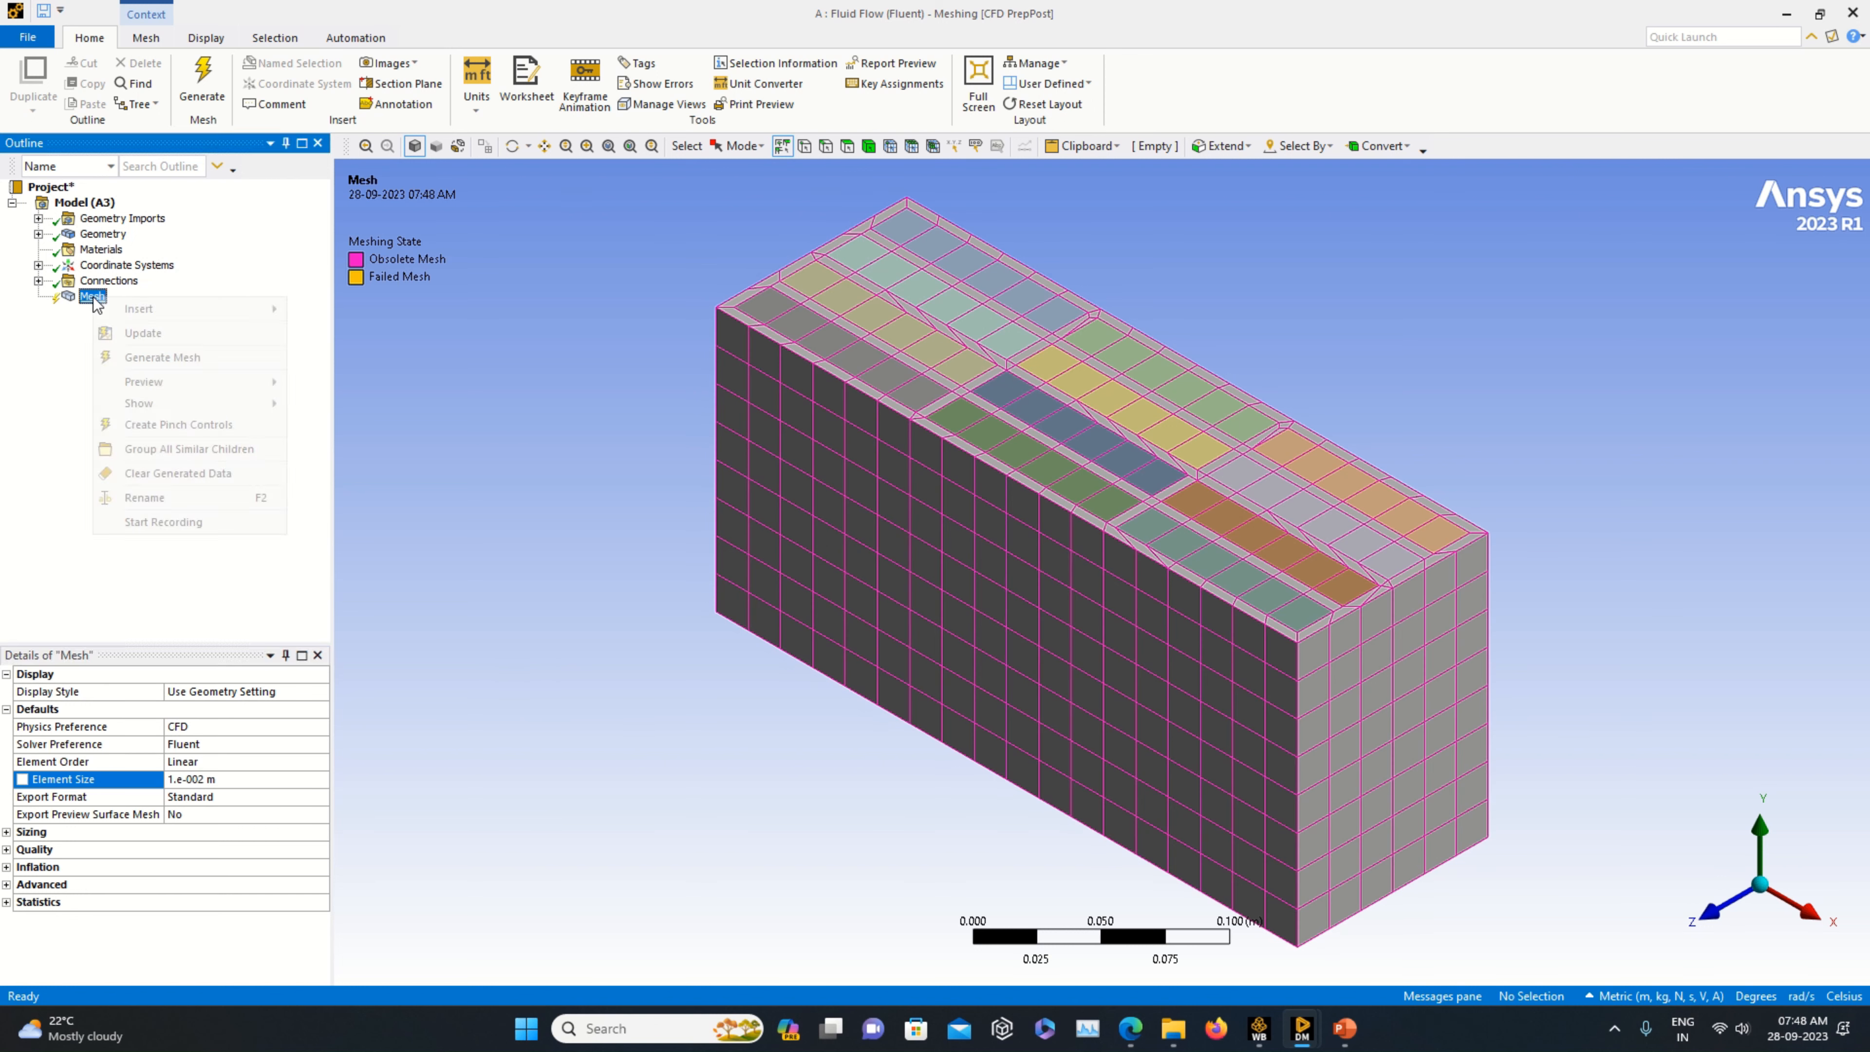
left_click(159, 358)
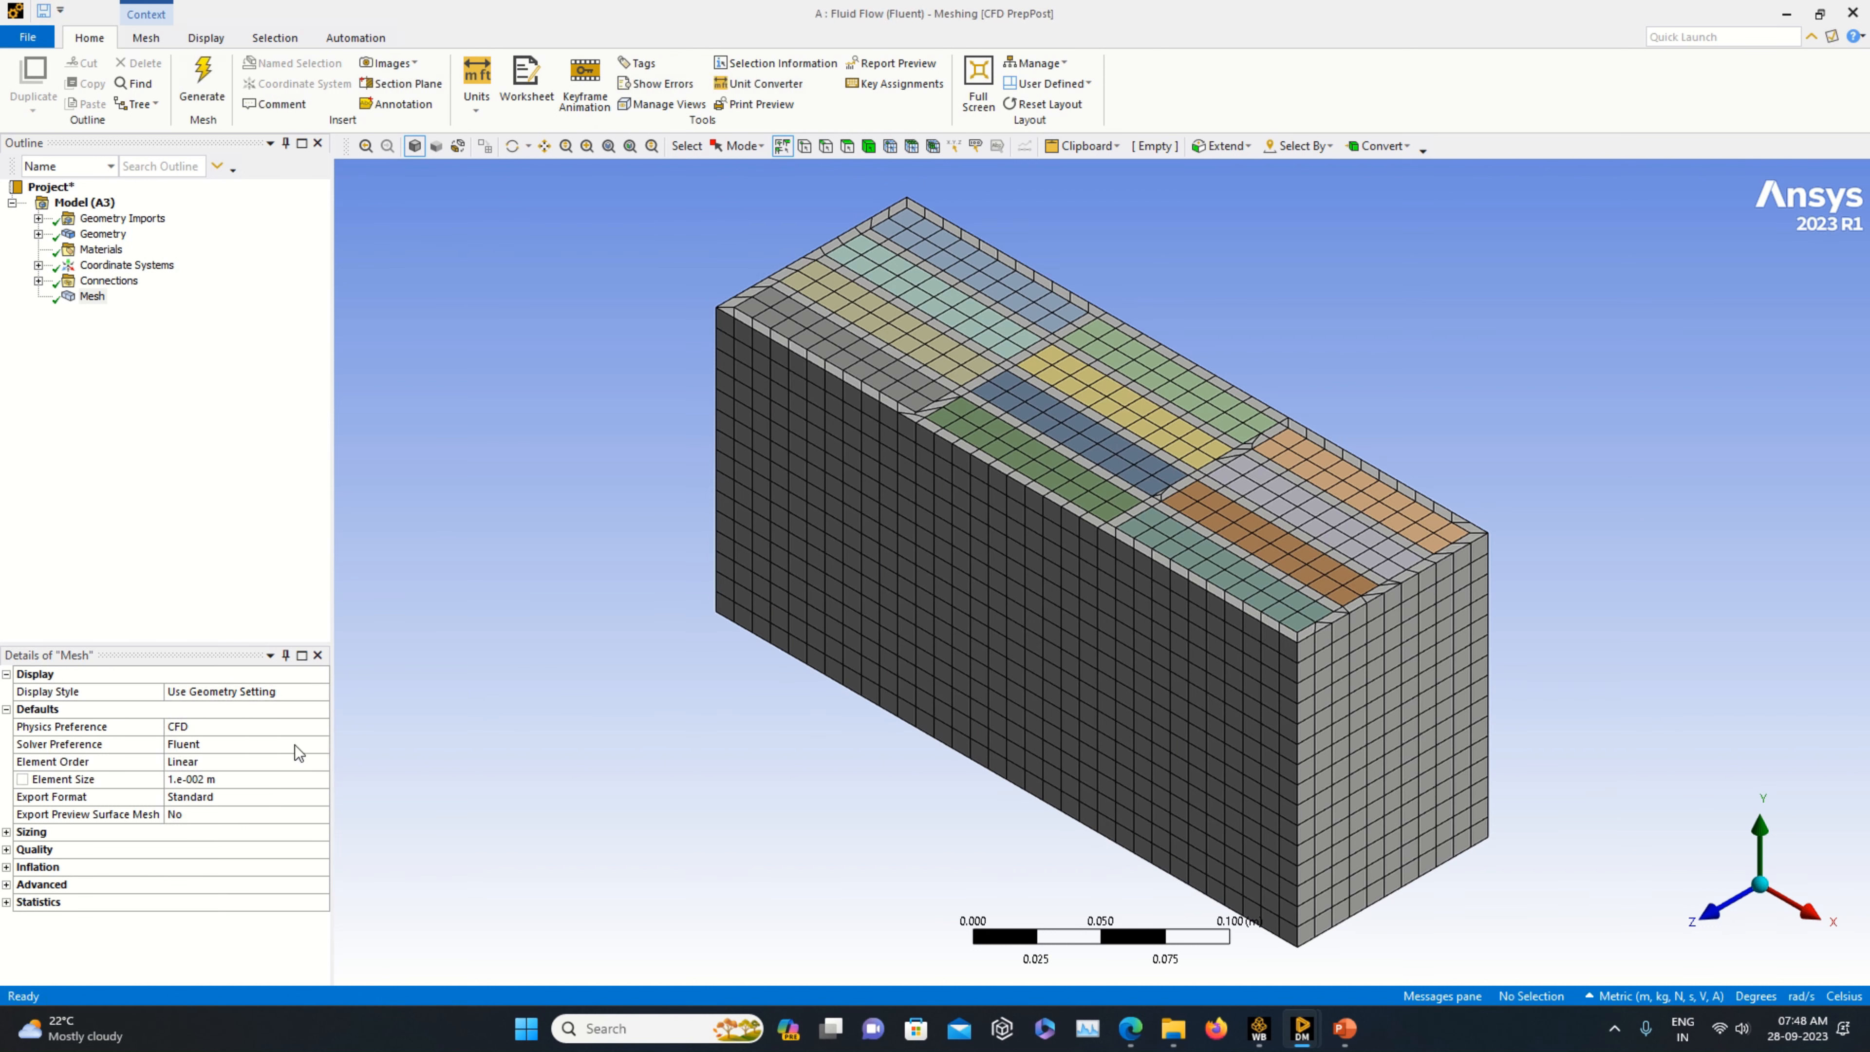
- Set the mesh element size to 0.005 m and regenerate the mesh
left_click(233, 780)
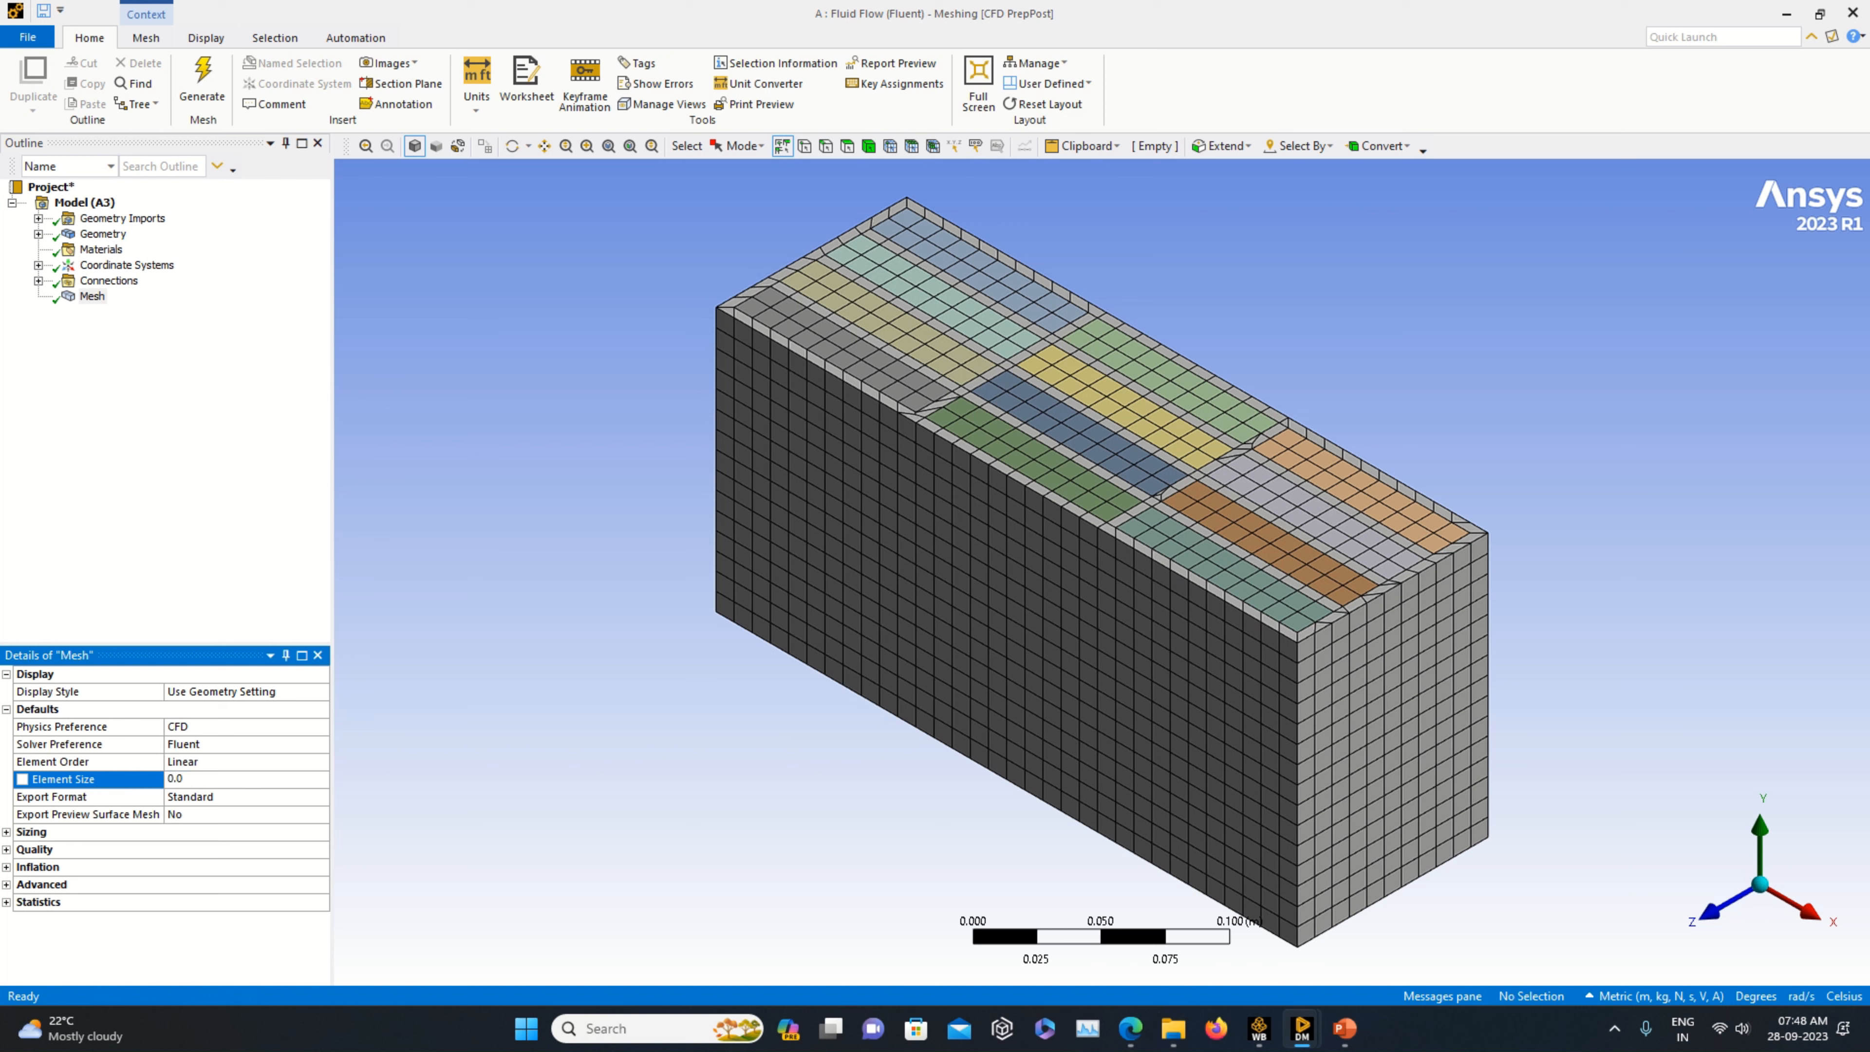
left_click(116, 388)
right_click(93, 294)
left_click(142, 351)
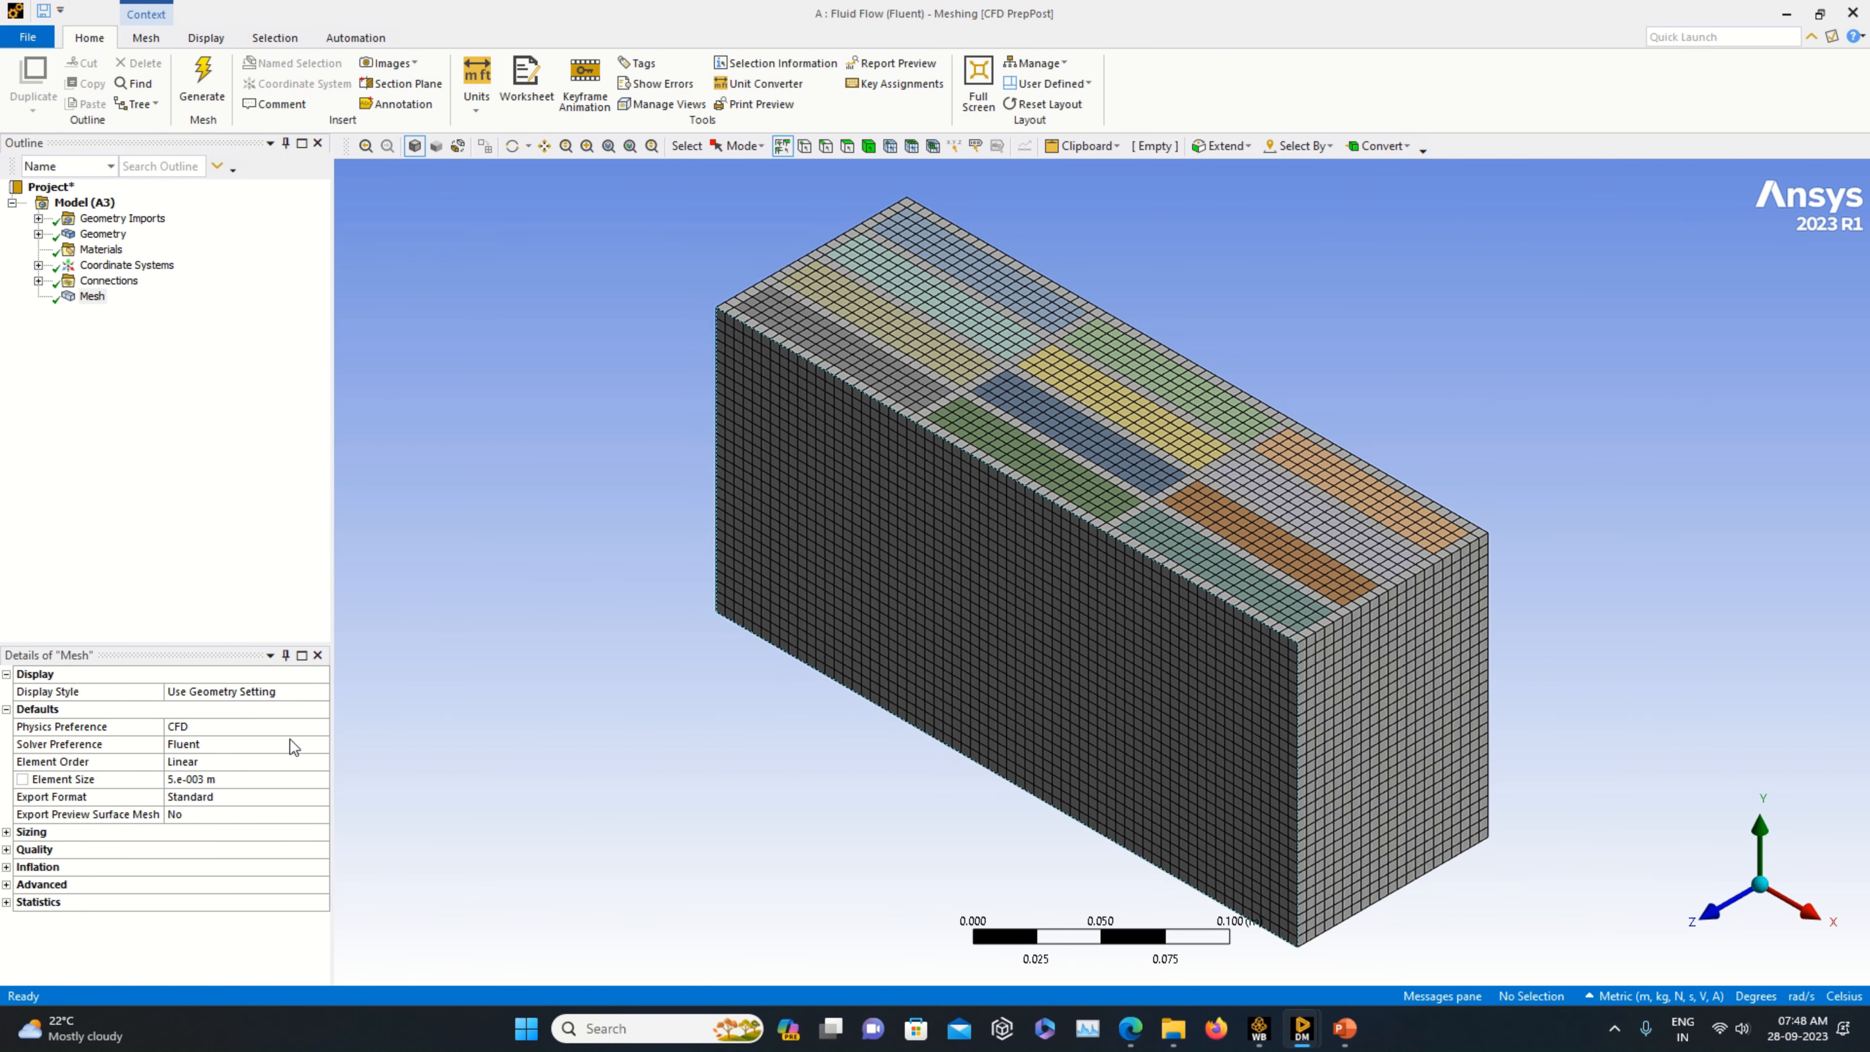
- Regenerate the mesh with an element size of 0.002 m and expand its node and element statistics
left_click(241, 780)
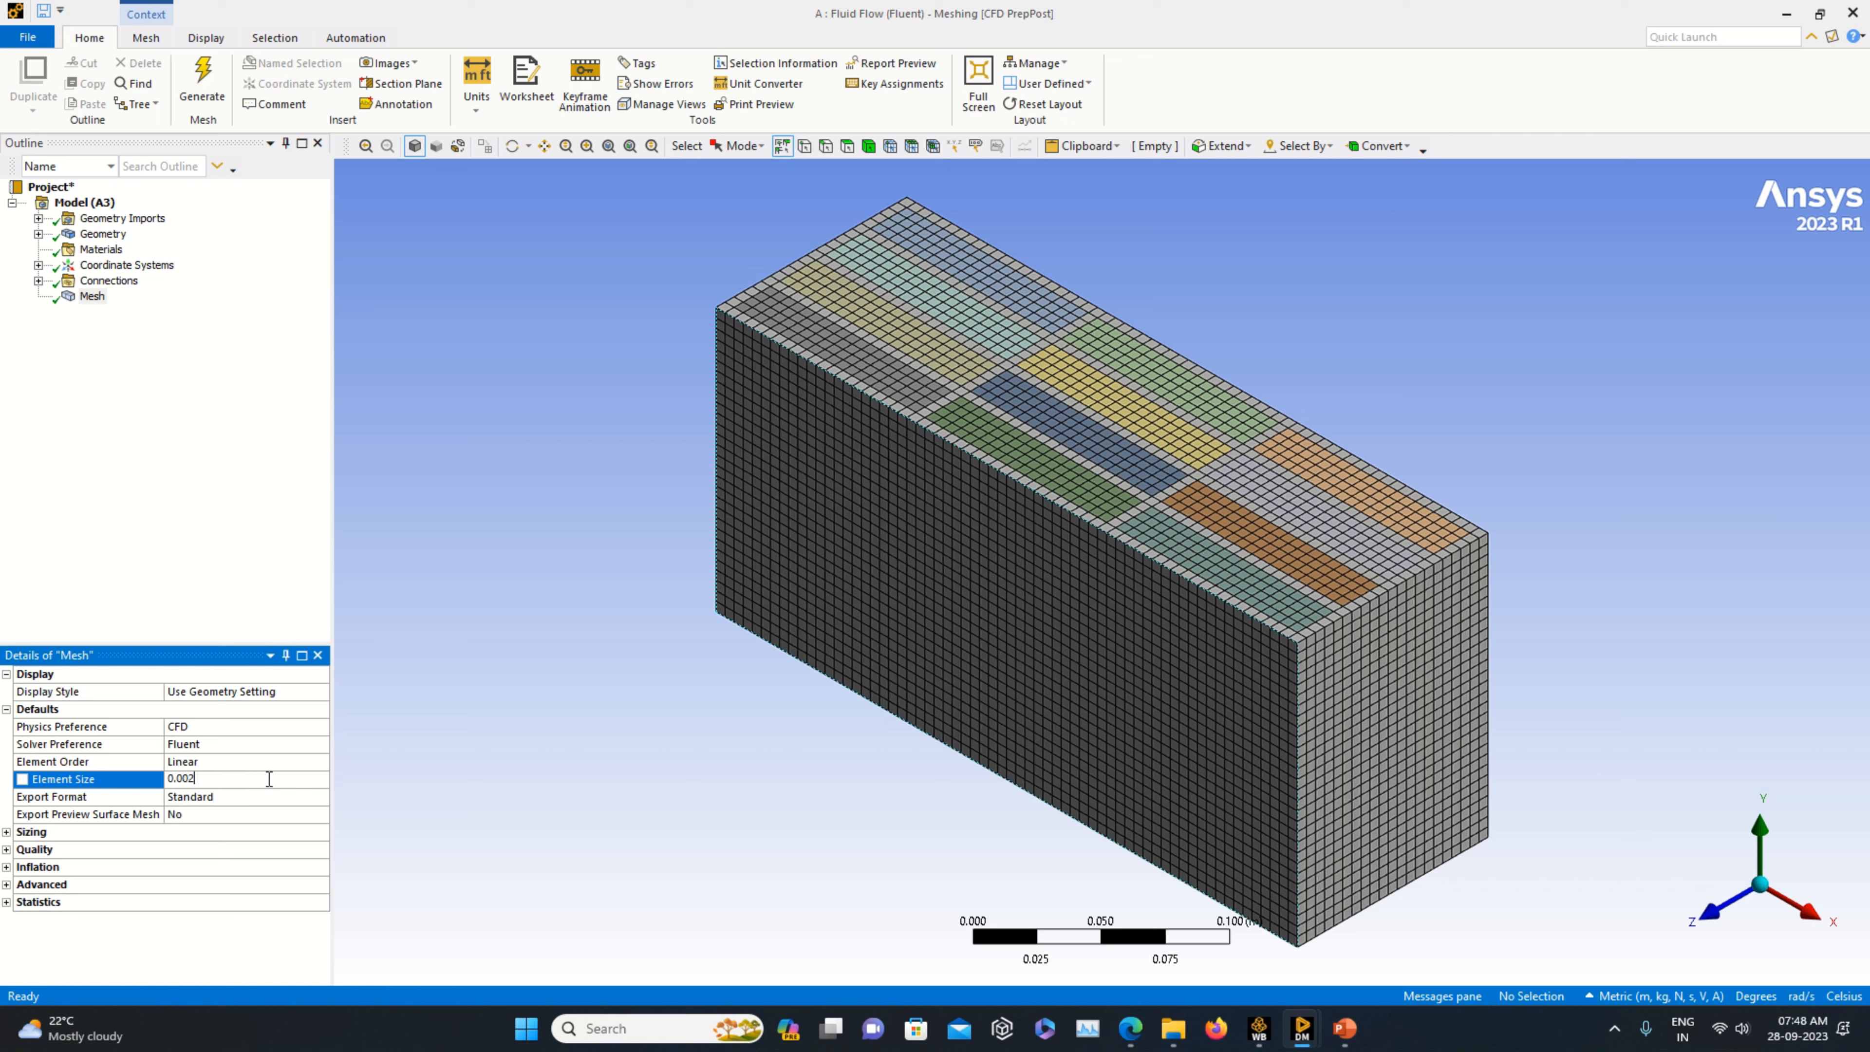
key("Return")
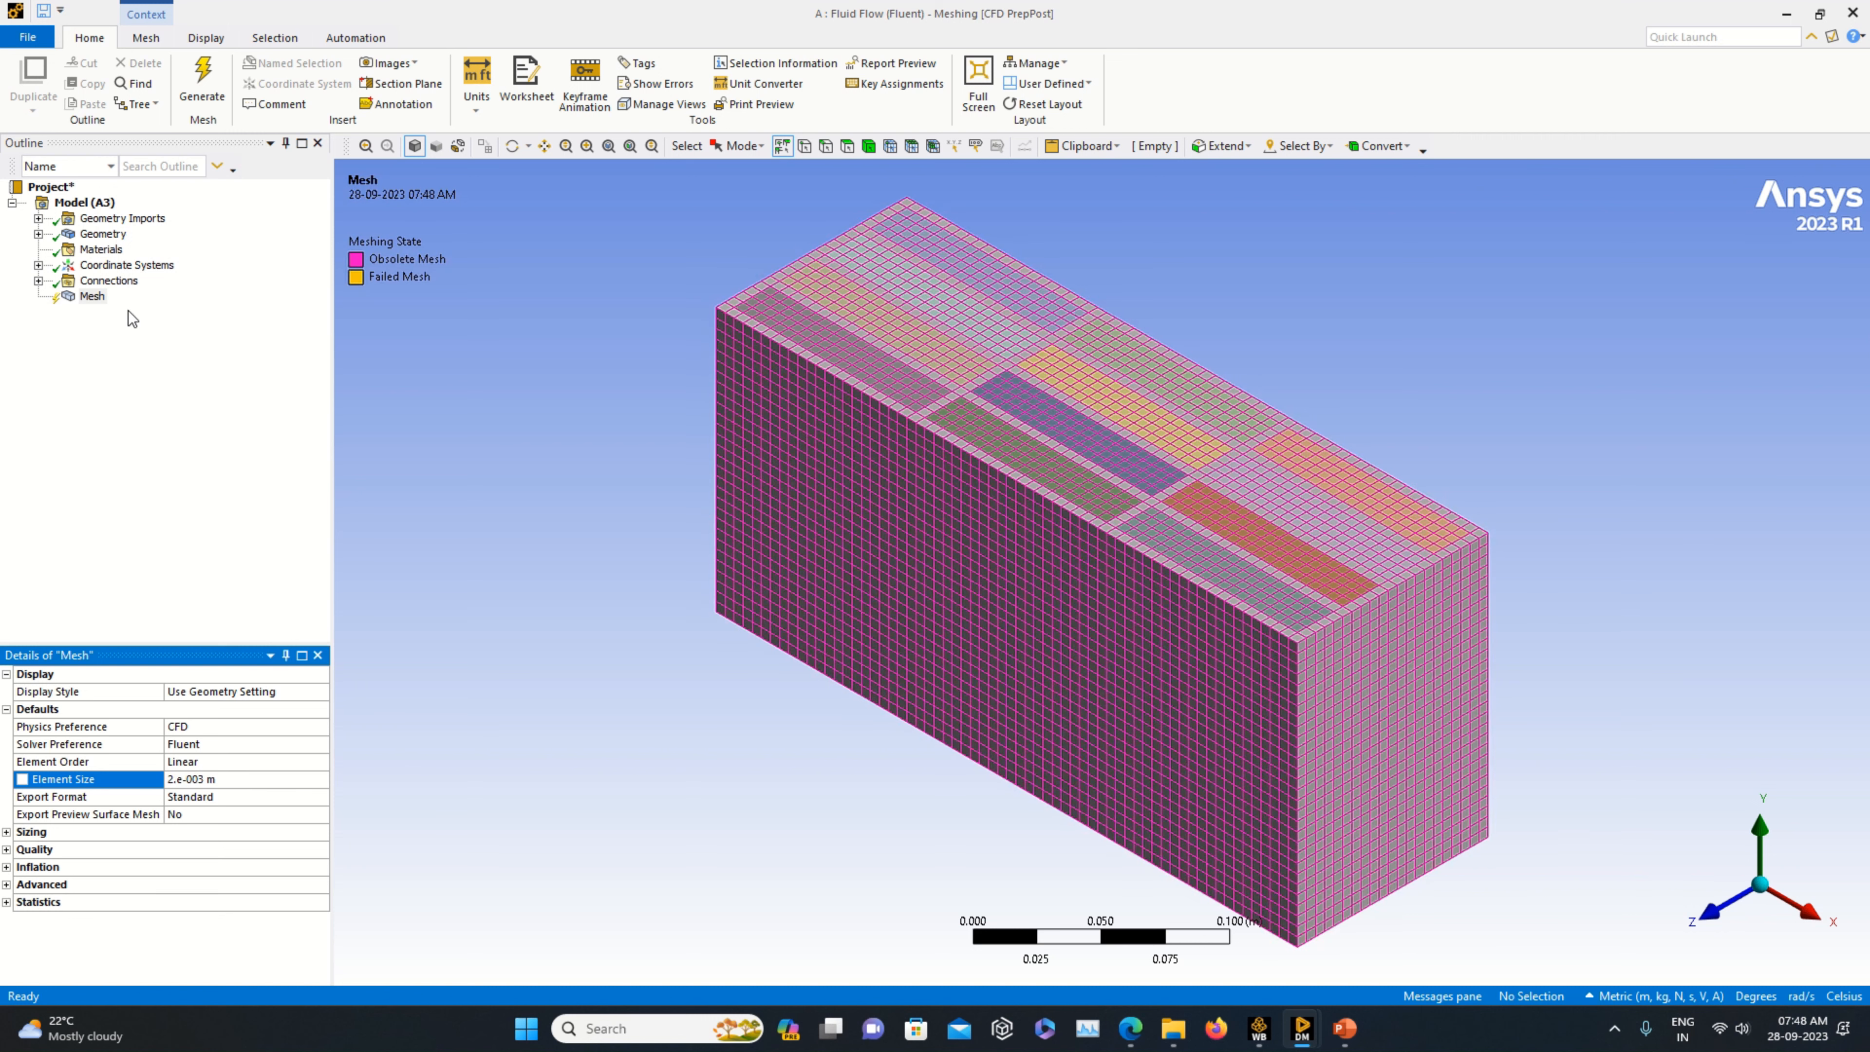
right_click(87, 296)
left_click(151, 361)
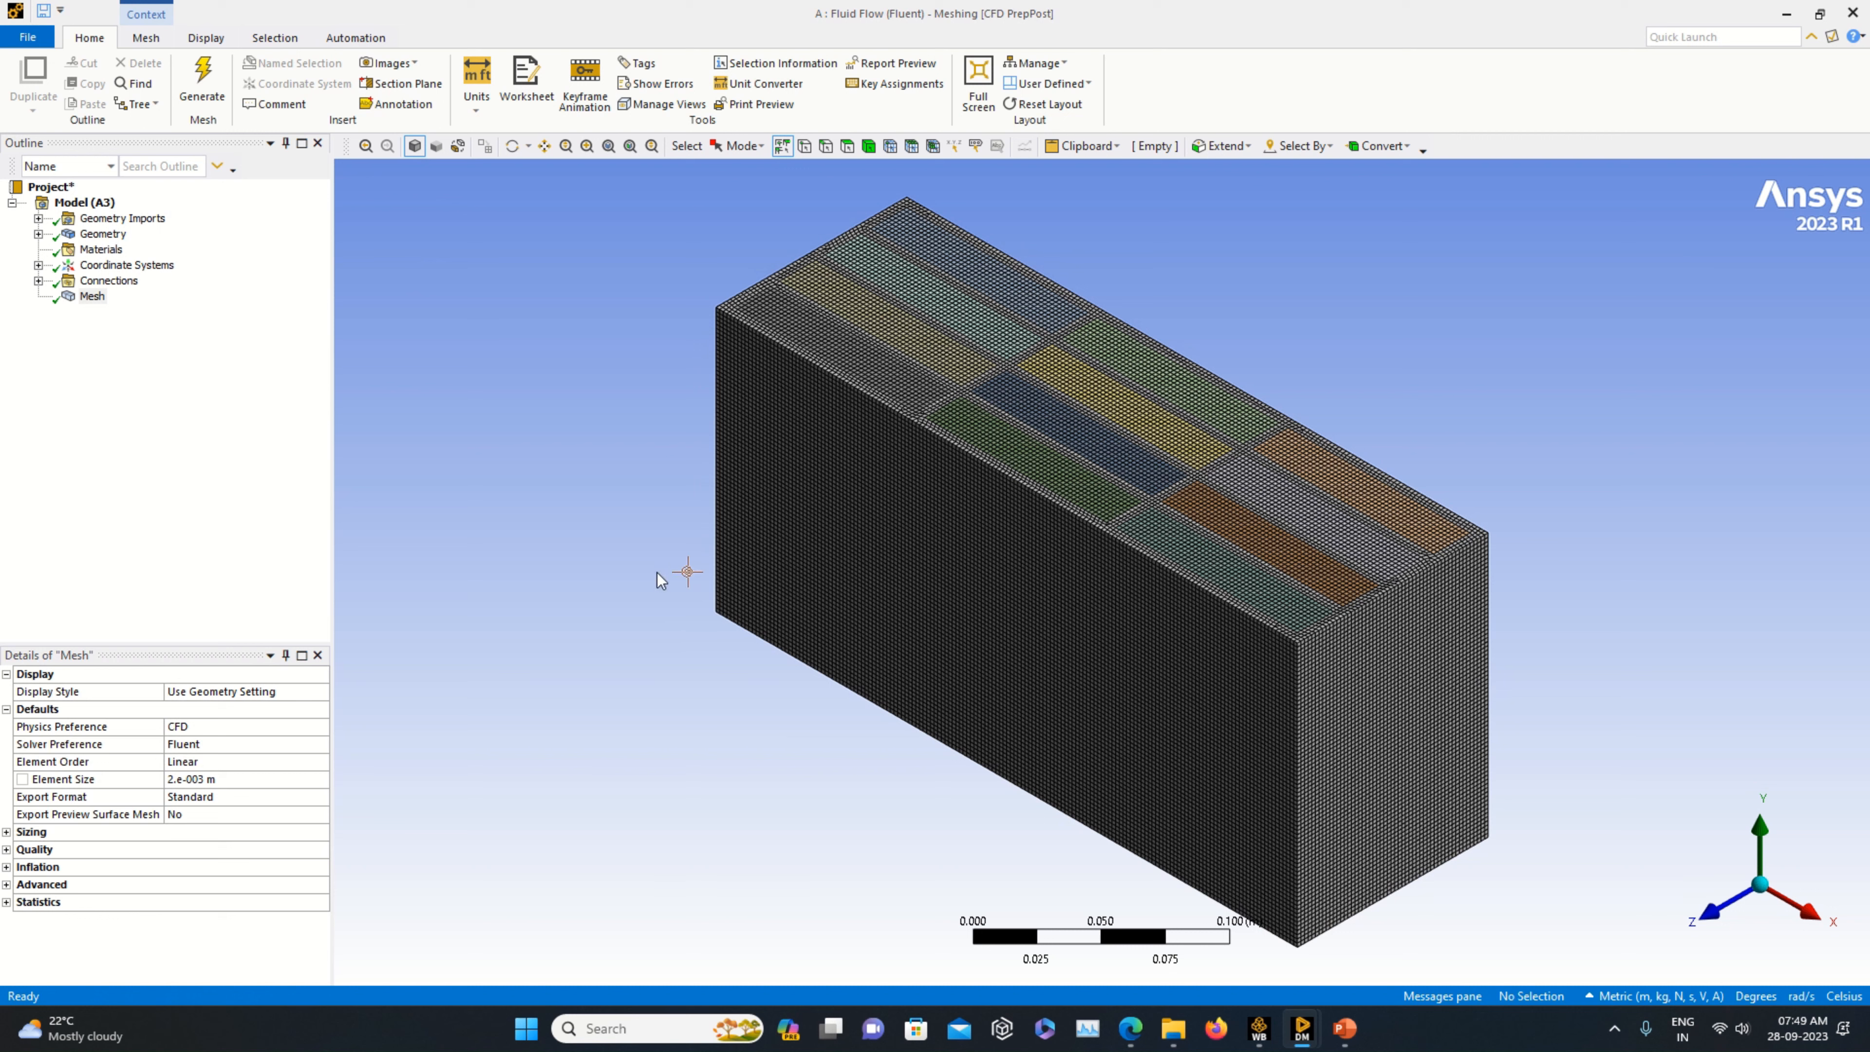
left_click(7, 903)
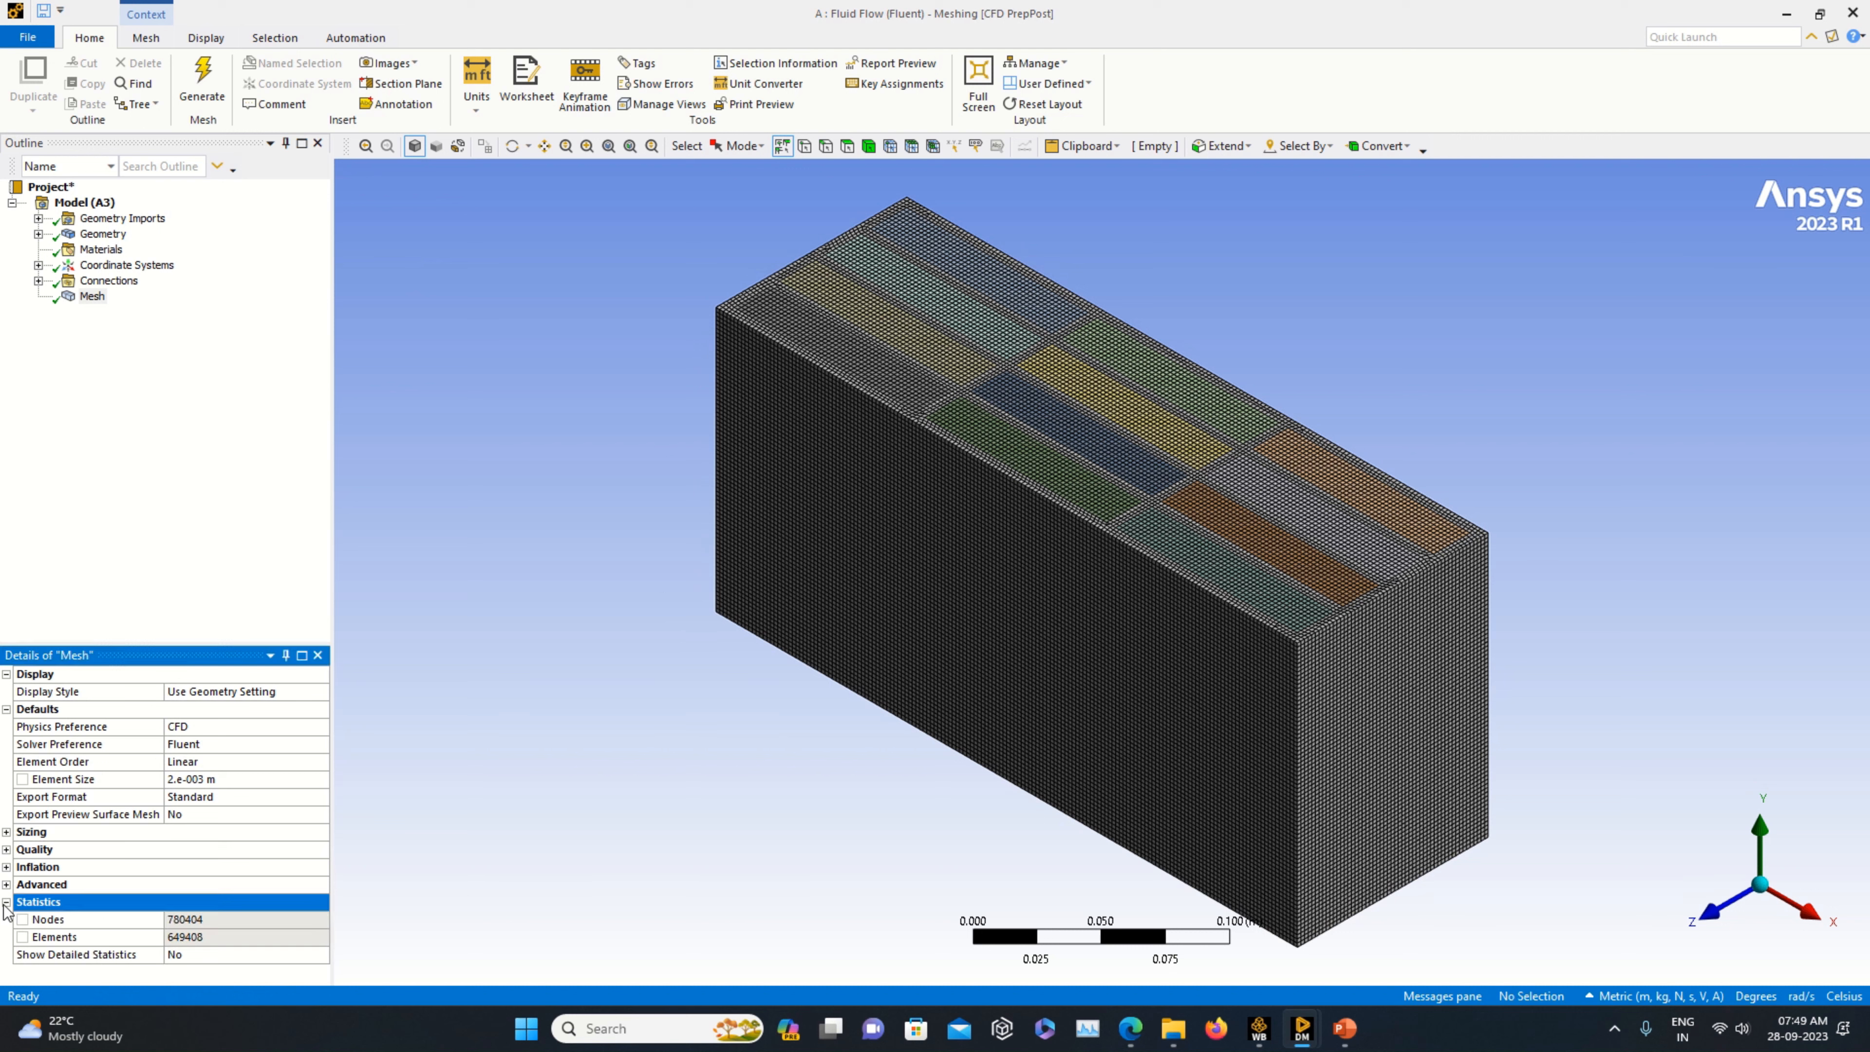
- Create a named selection called Outlet from the end face of the battery pack on the positive X side
left_click(6, 904)
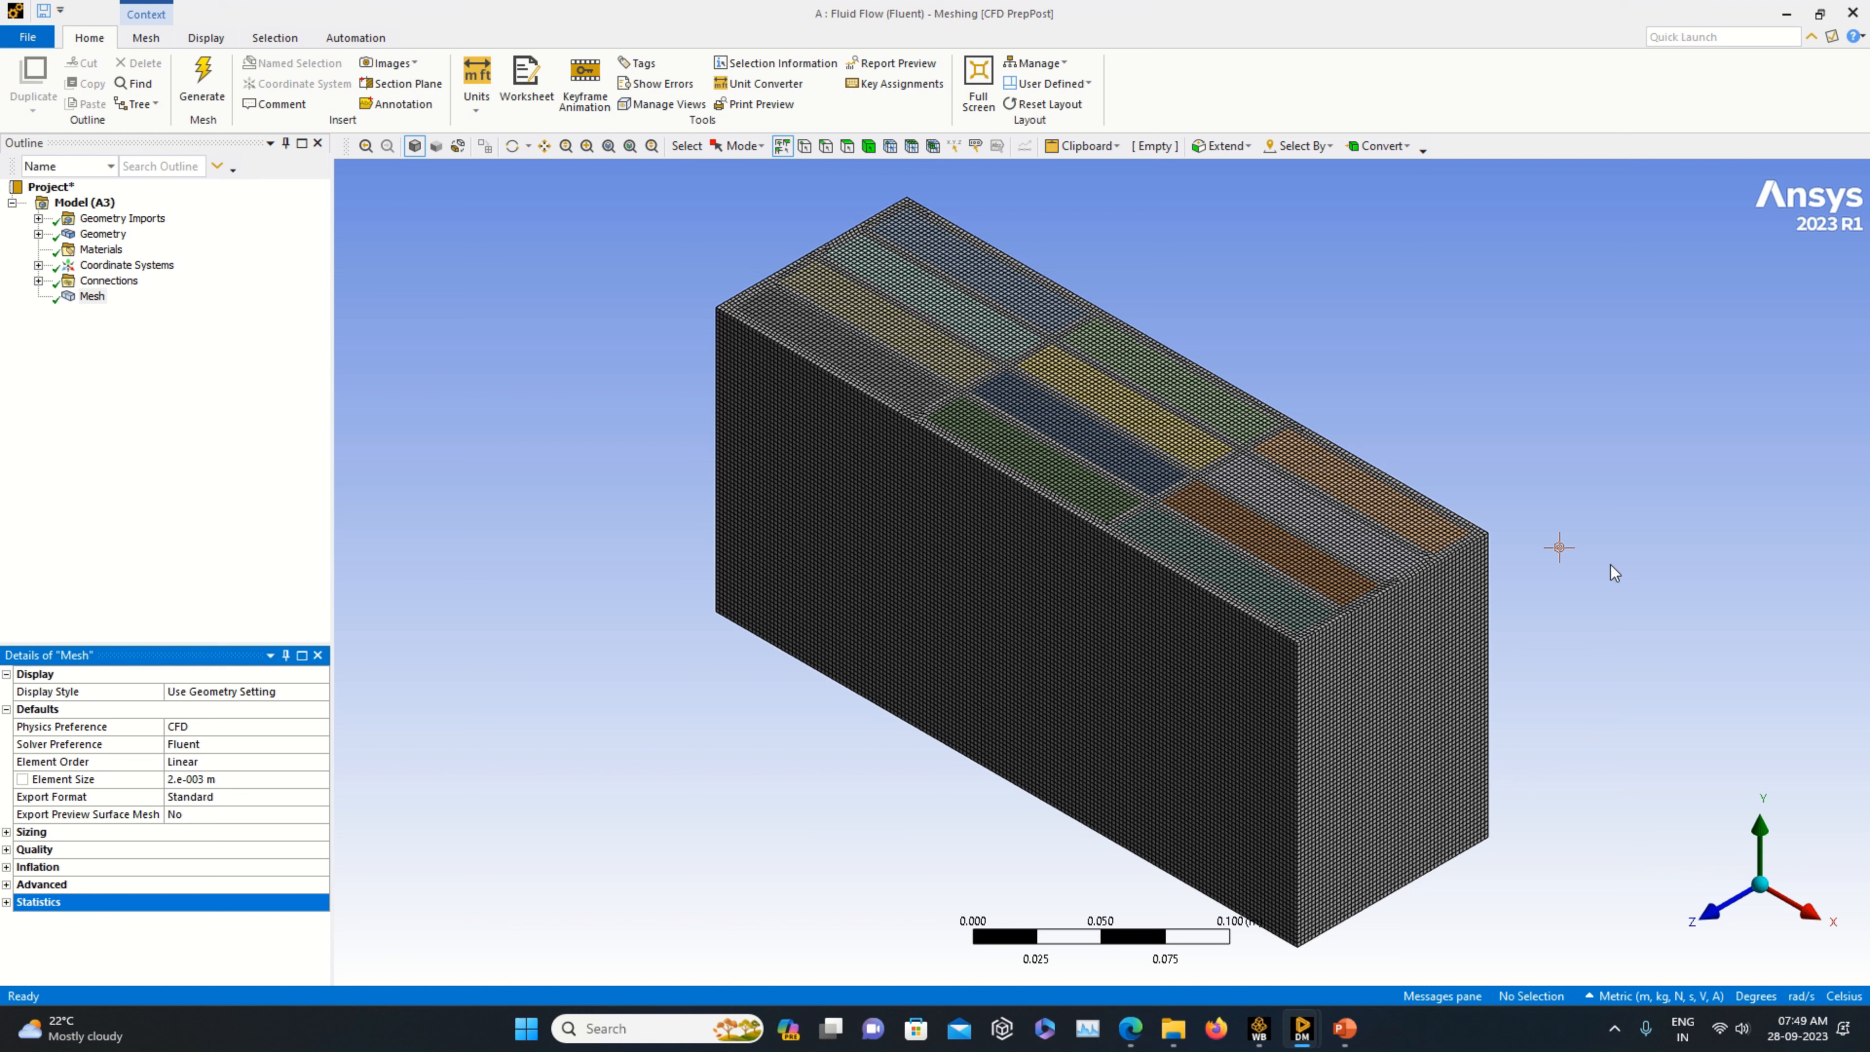
left_click(847, 145)
left_click(1432, 745)
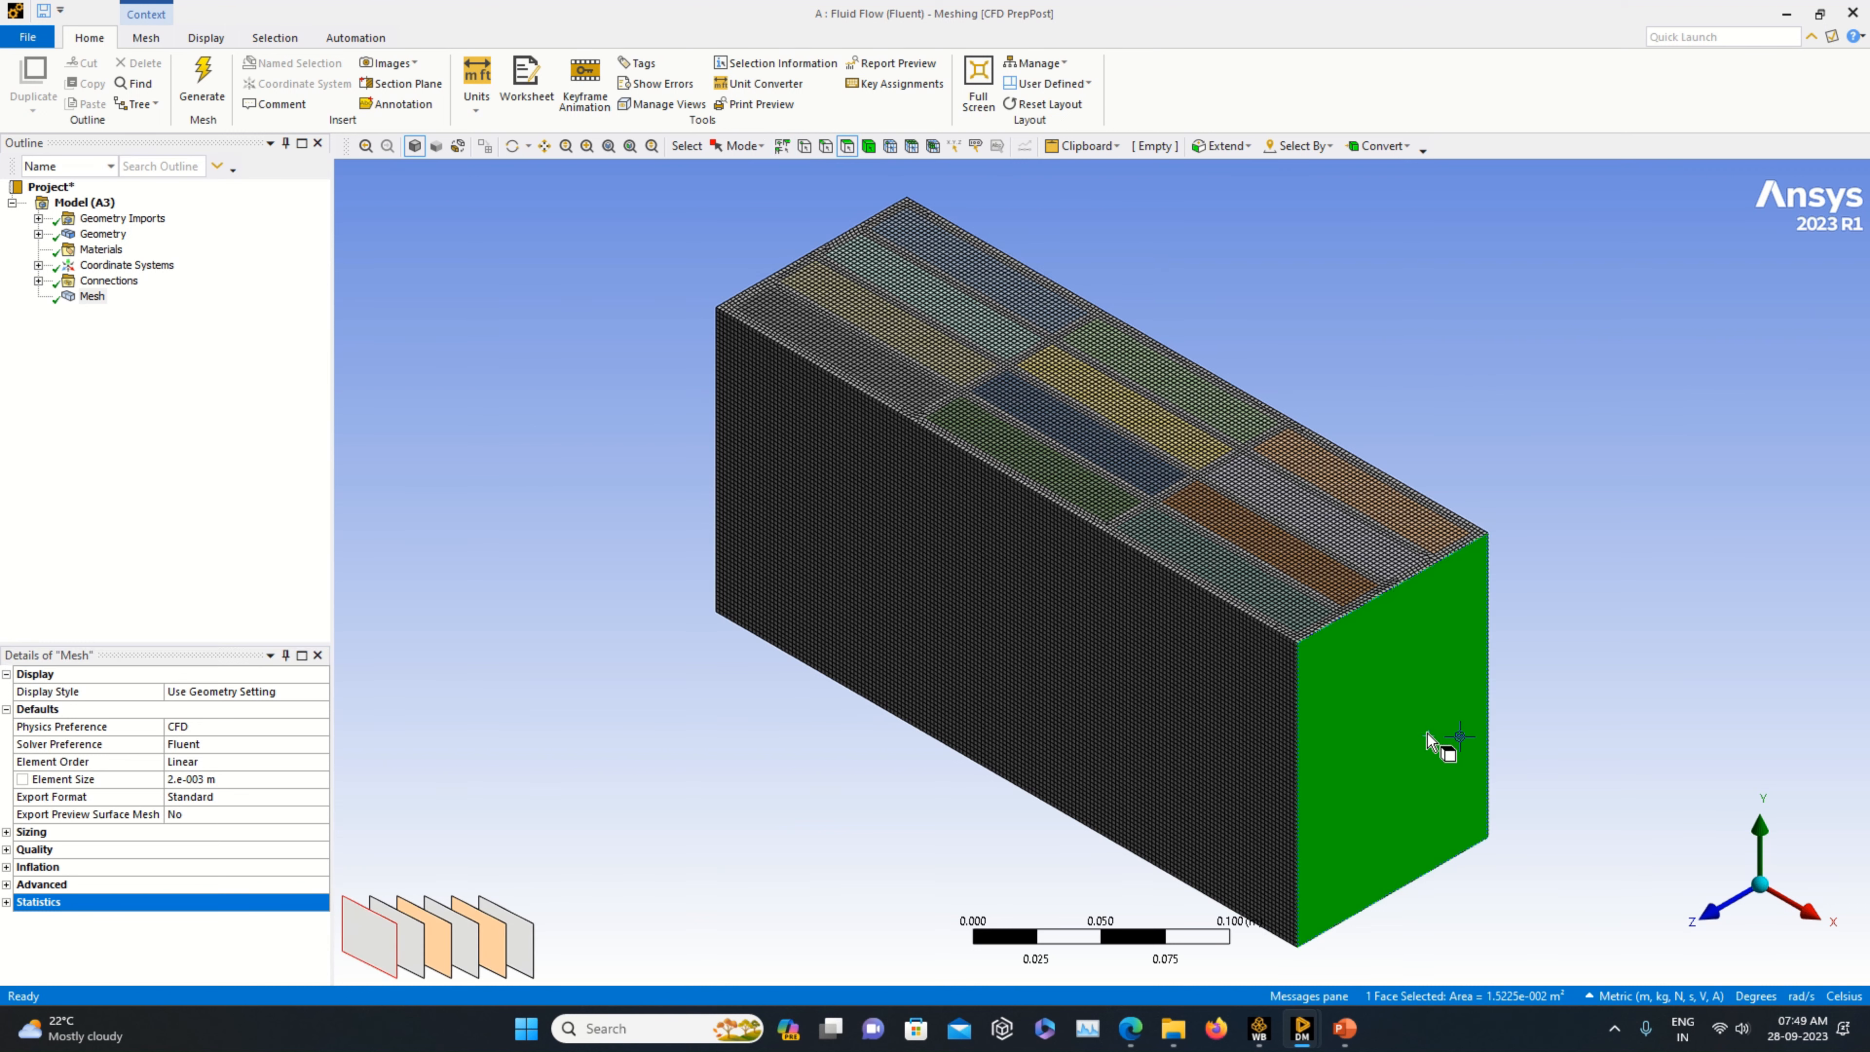
right_click(1388, 682)
left_click(1461, 602)
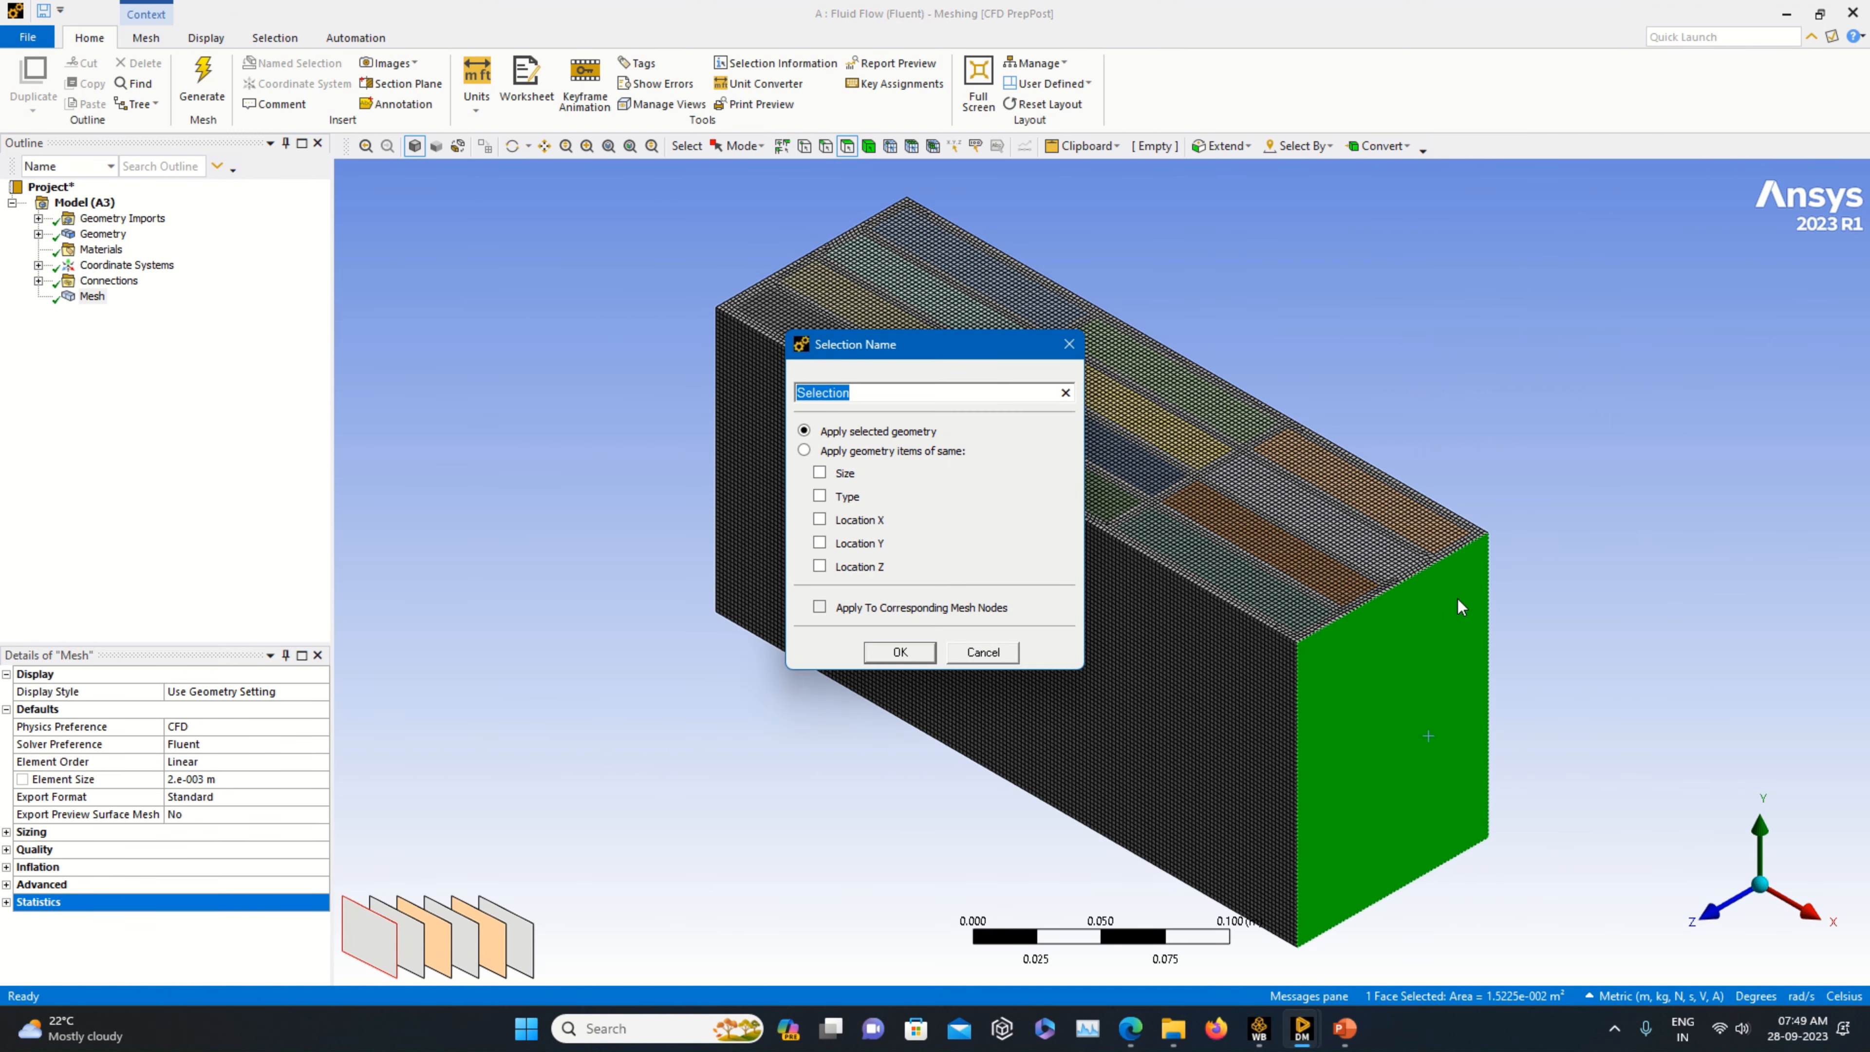
type("Outlet")
key("Return")
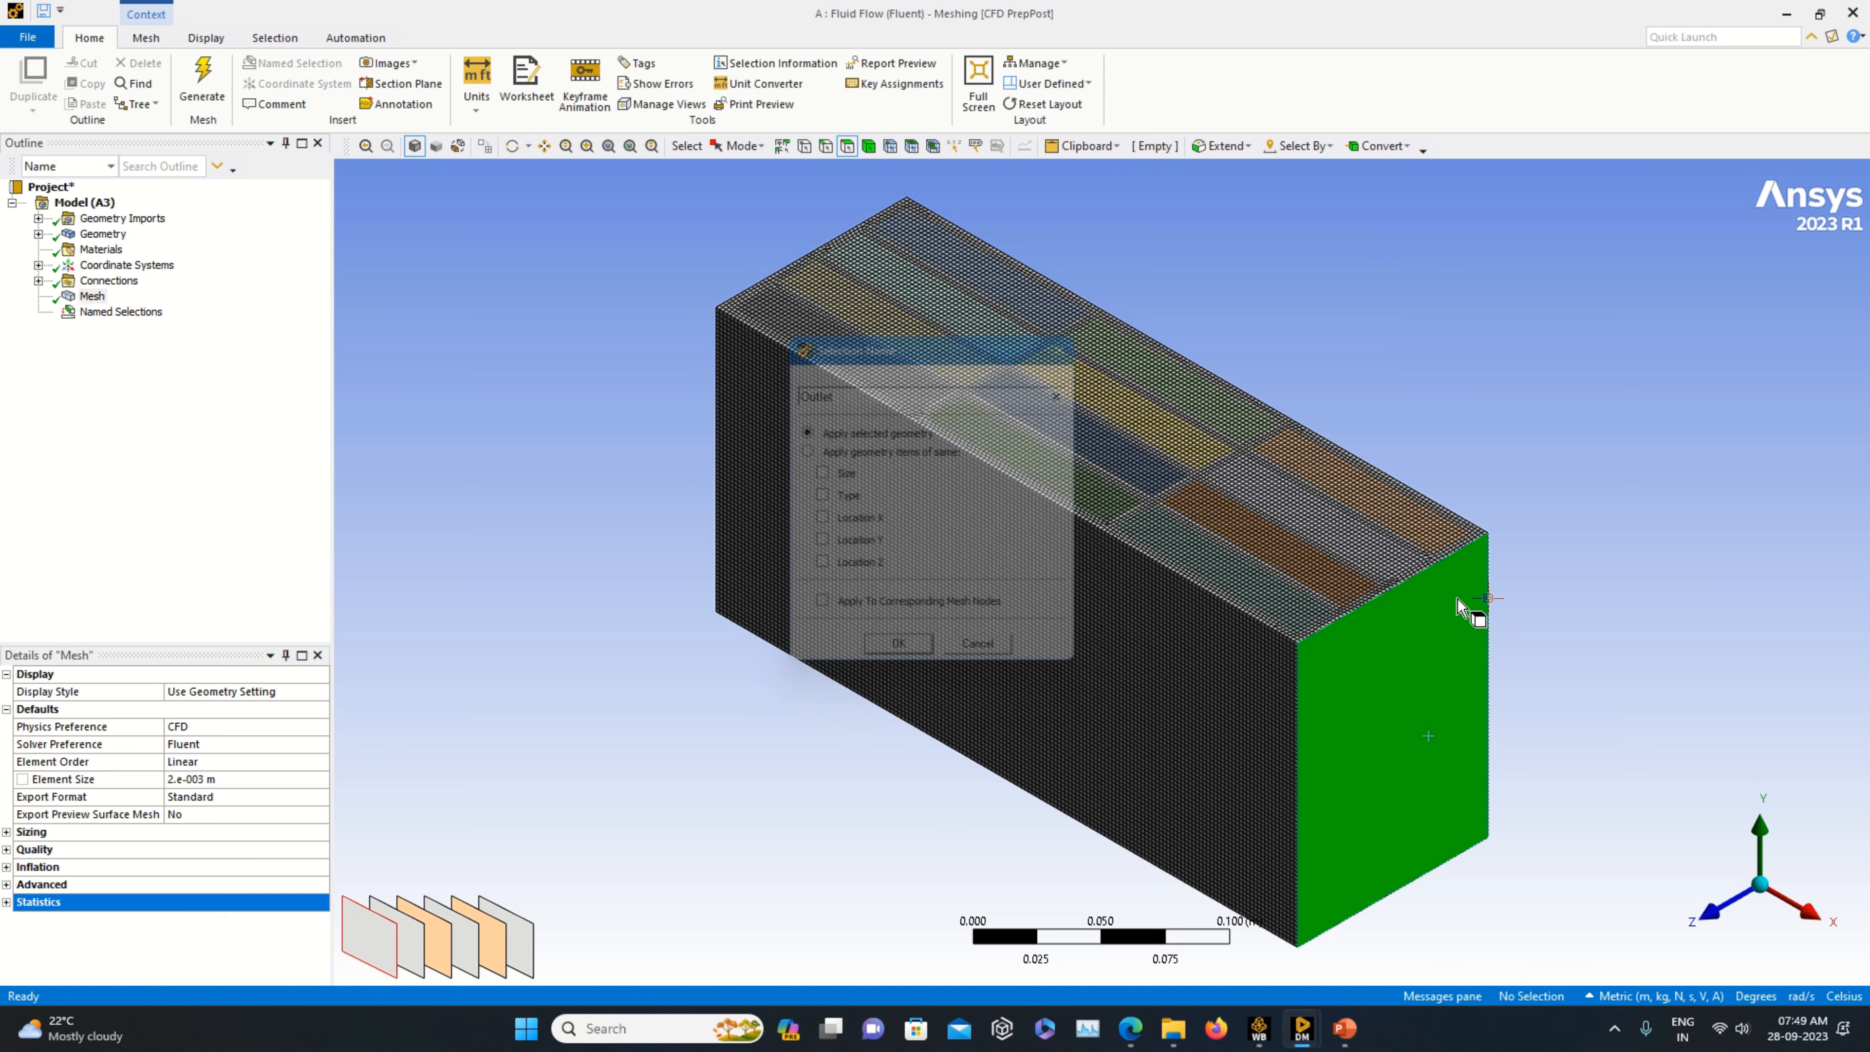
- Create a named selection called Inlet from the opposite end face of the battery pack, on the negative X side
left_click(730, 864)
middle_click_drag(730, 864, 1136, 890)
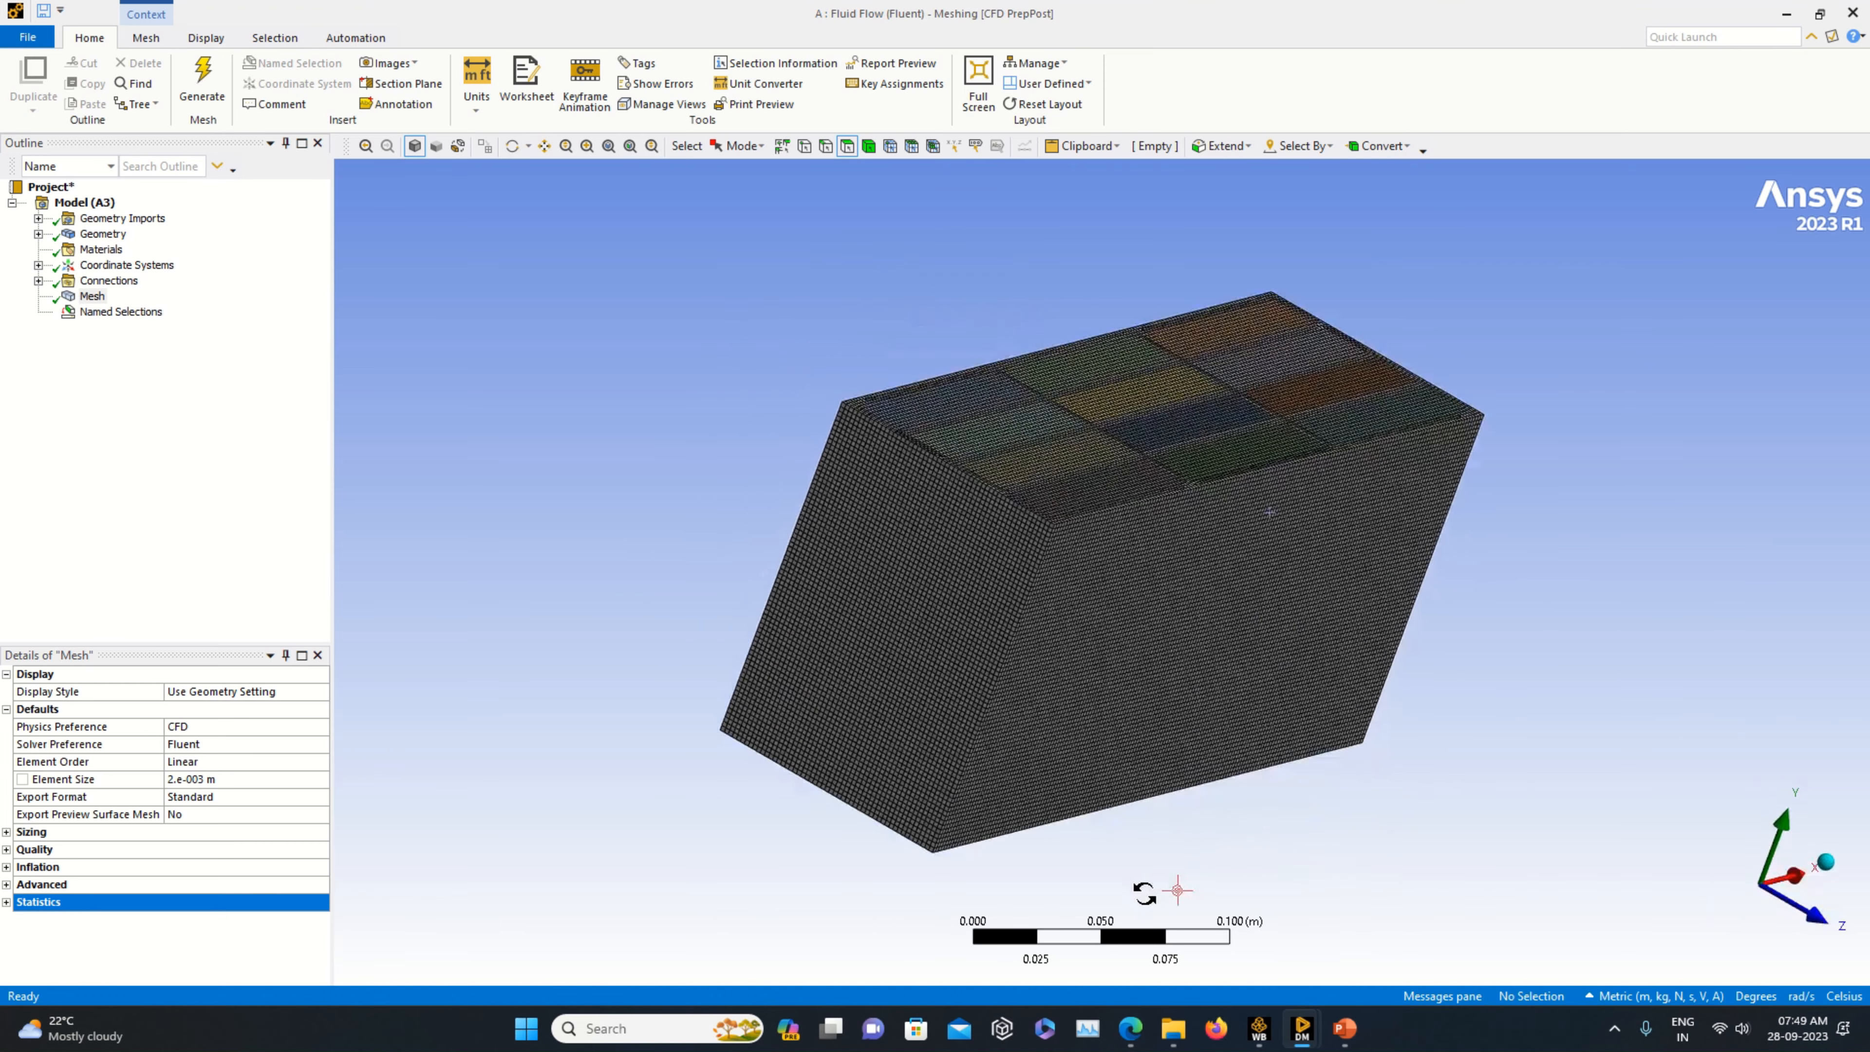
left_click(898, 656)
right_click(896, 649)
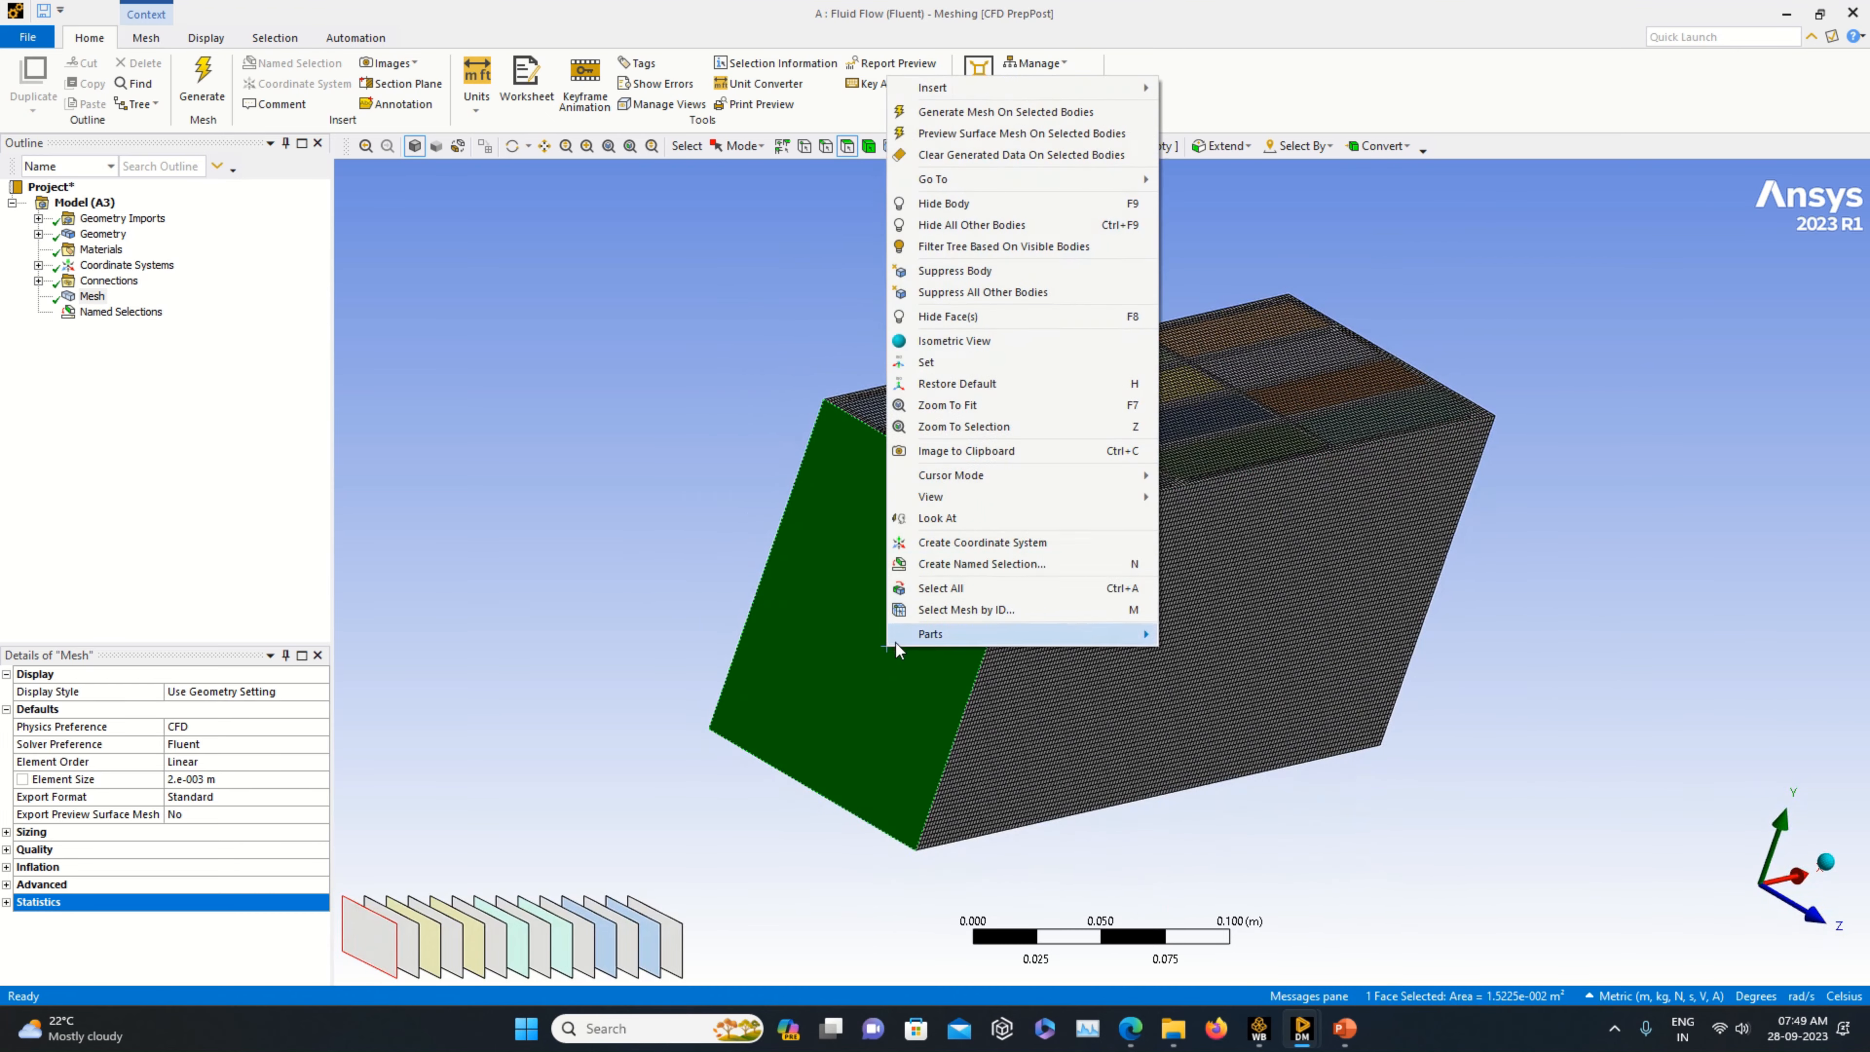
left_click(980, 563)
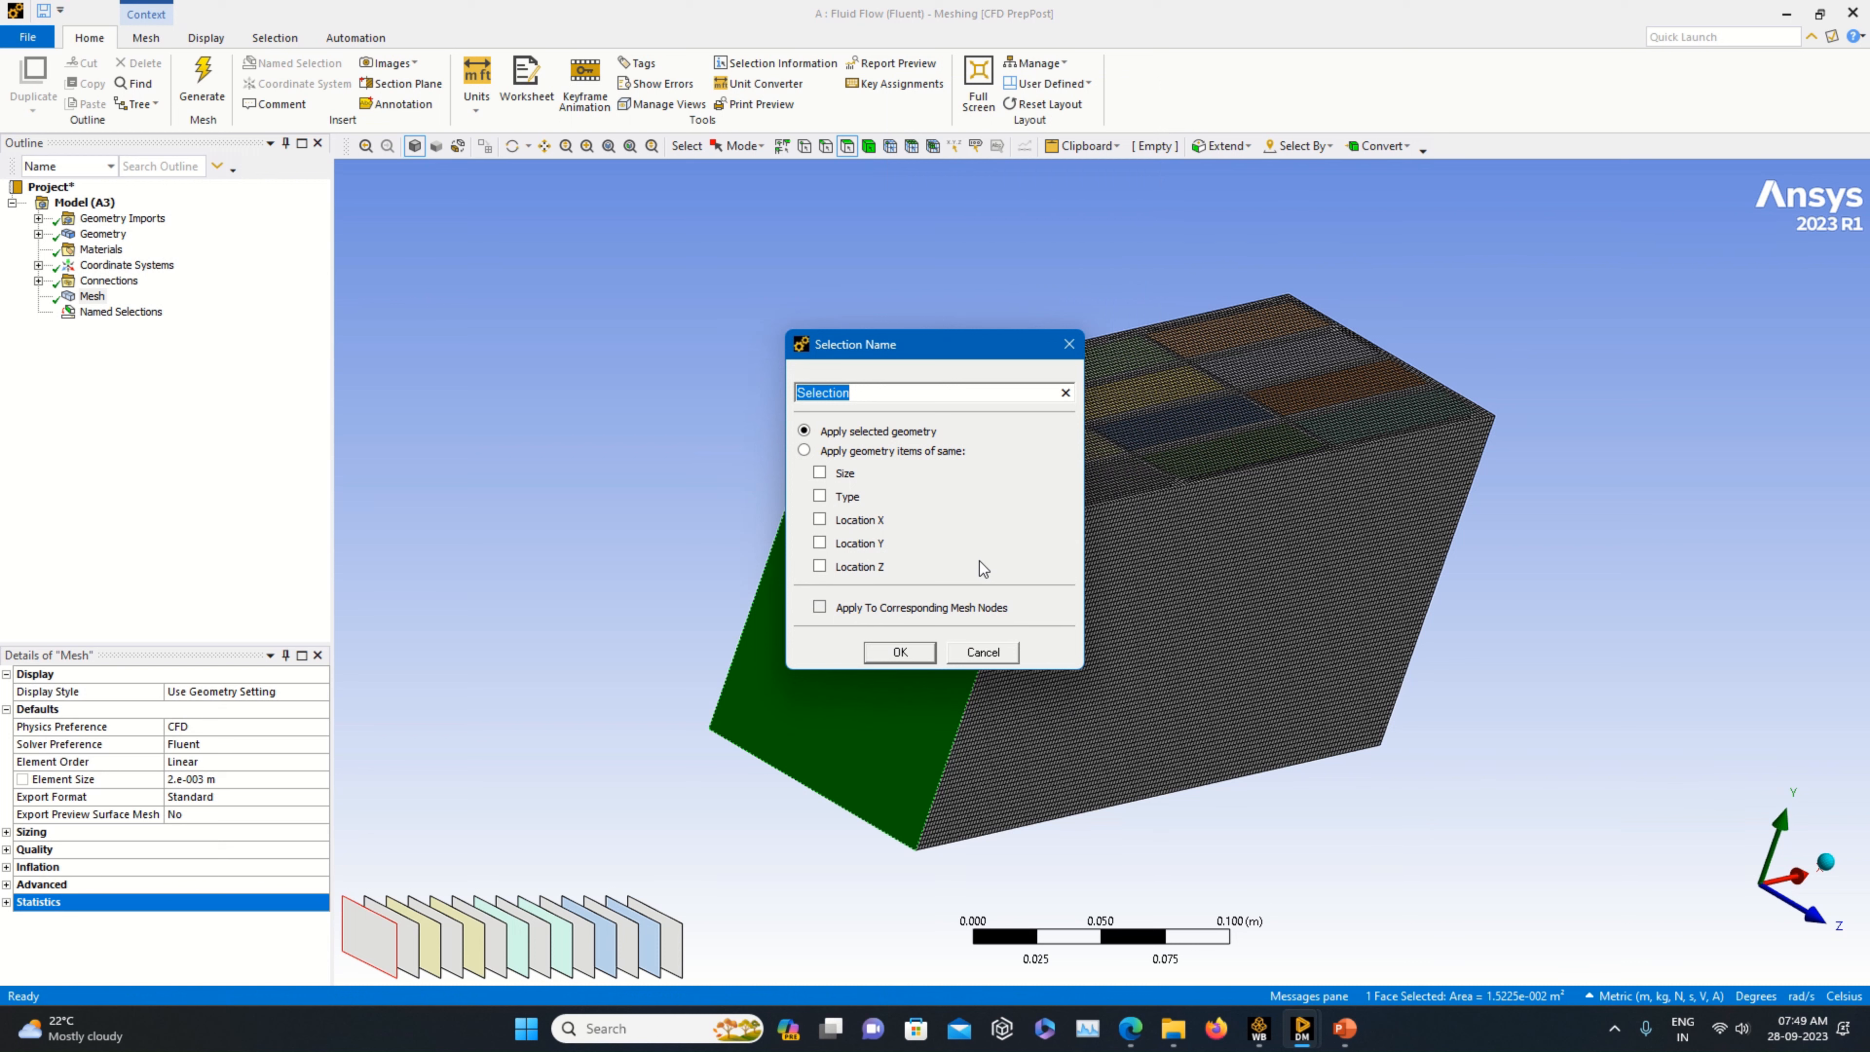
key("BackSpace")
type("Inlet")
key("Return")
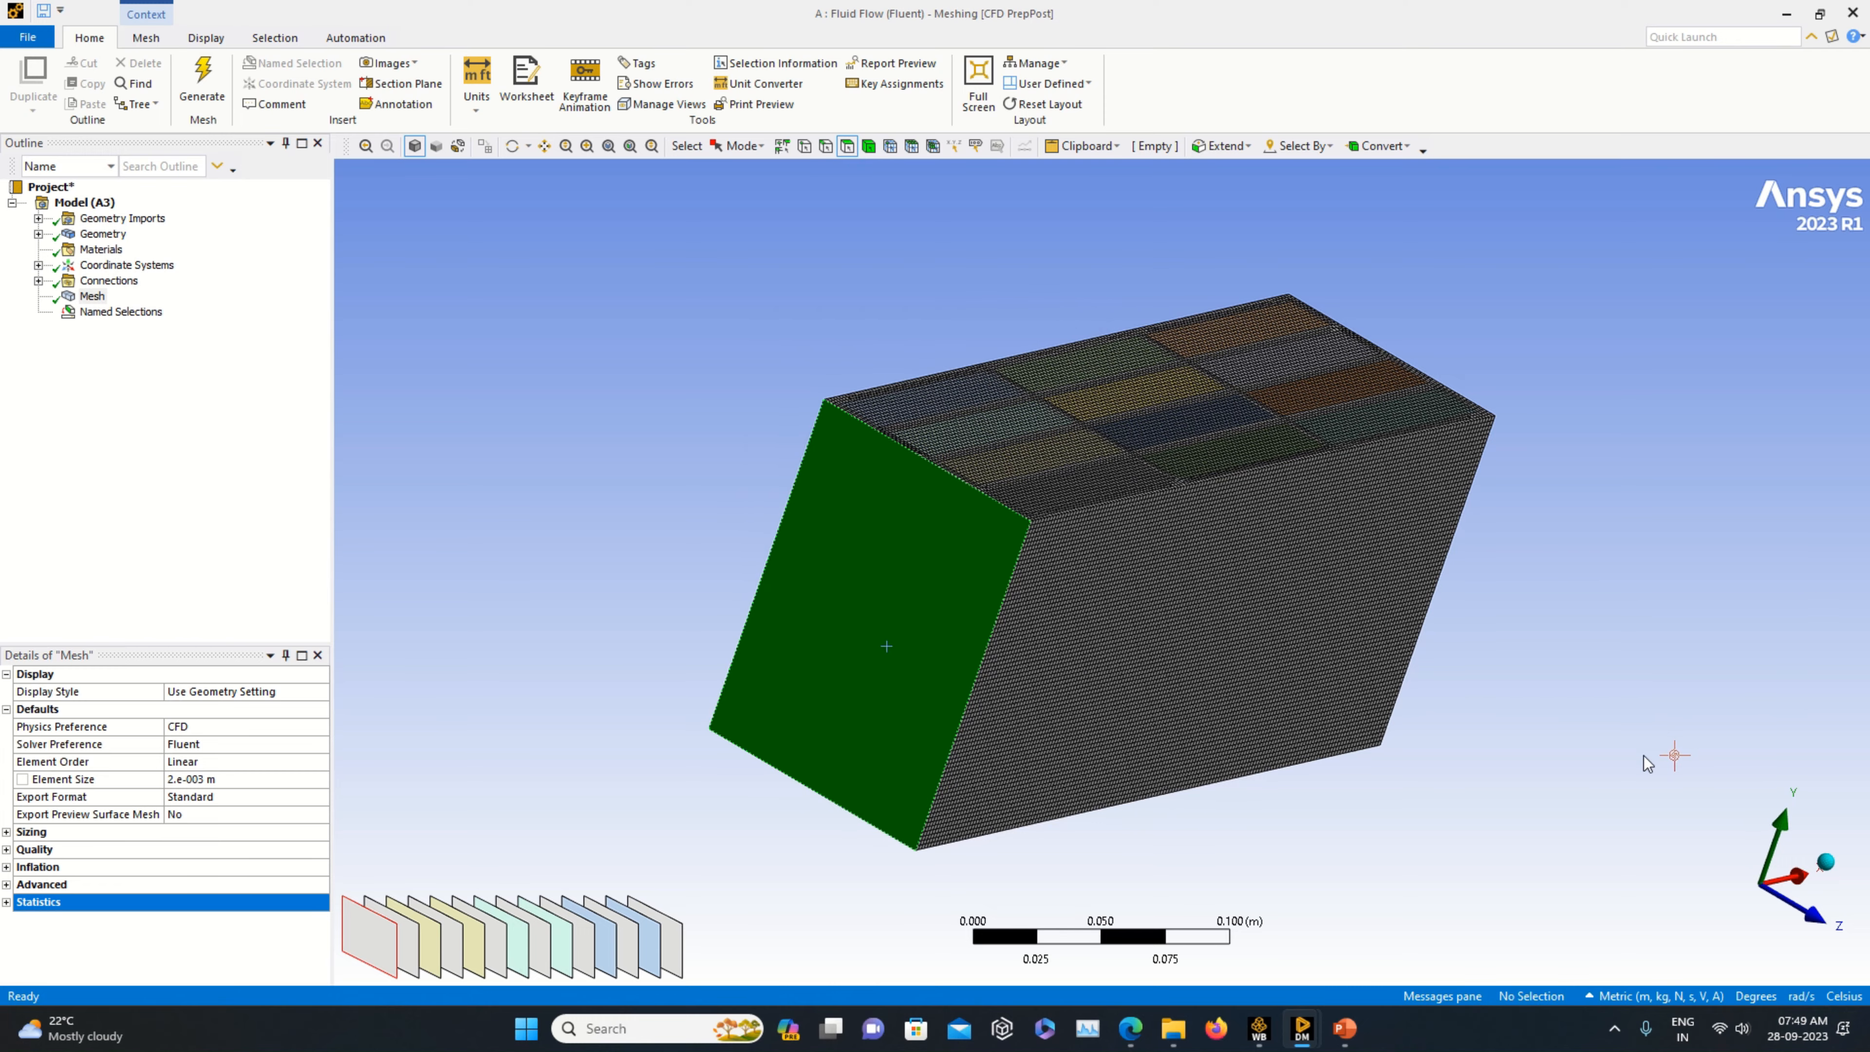
- Hide the Battery Pack body so that only the prismatic cells are displayed
middle_click_drag(1666, 751, 1294, 773)
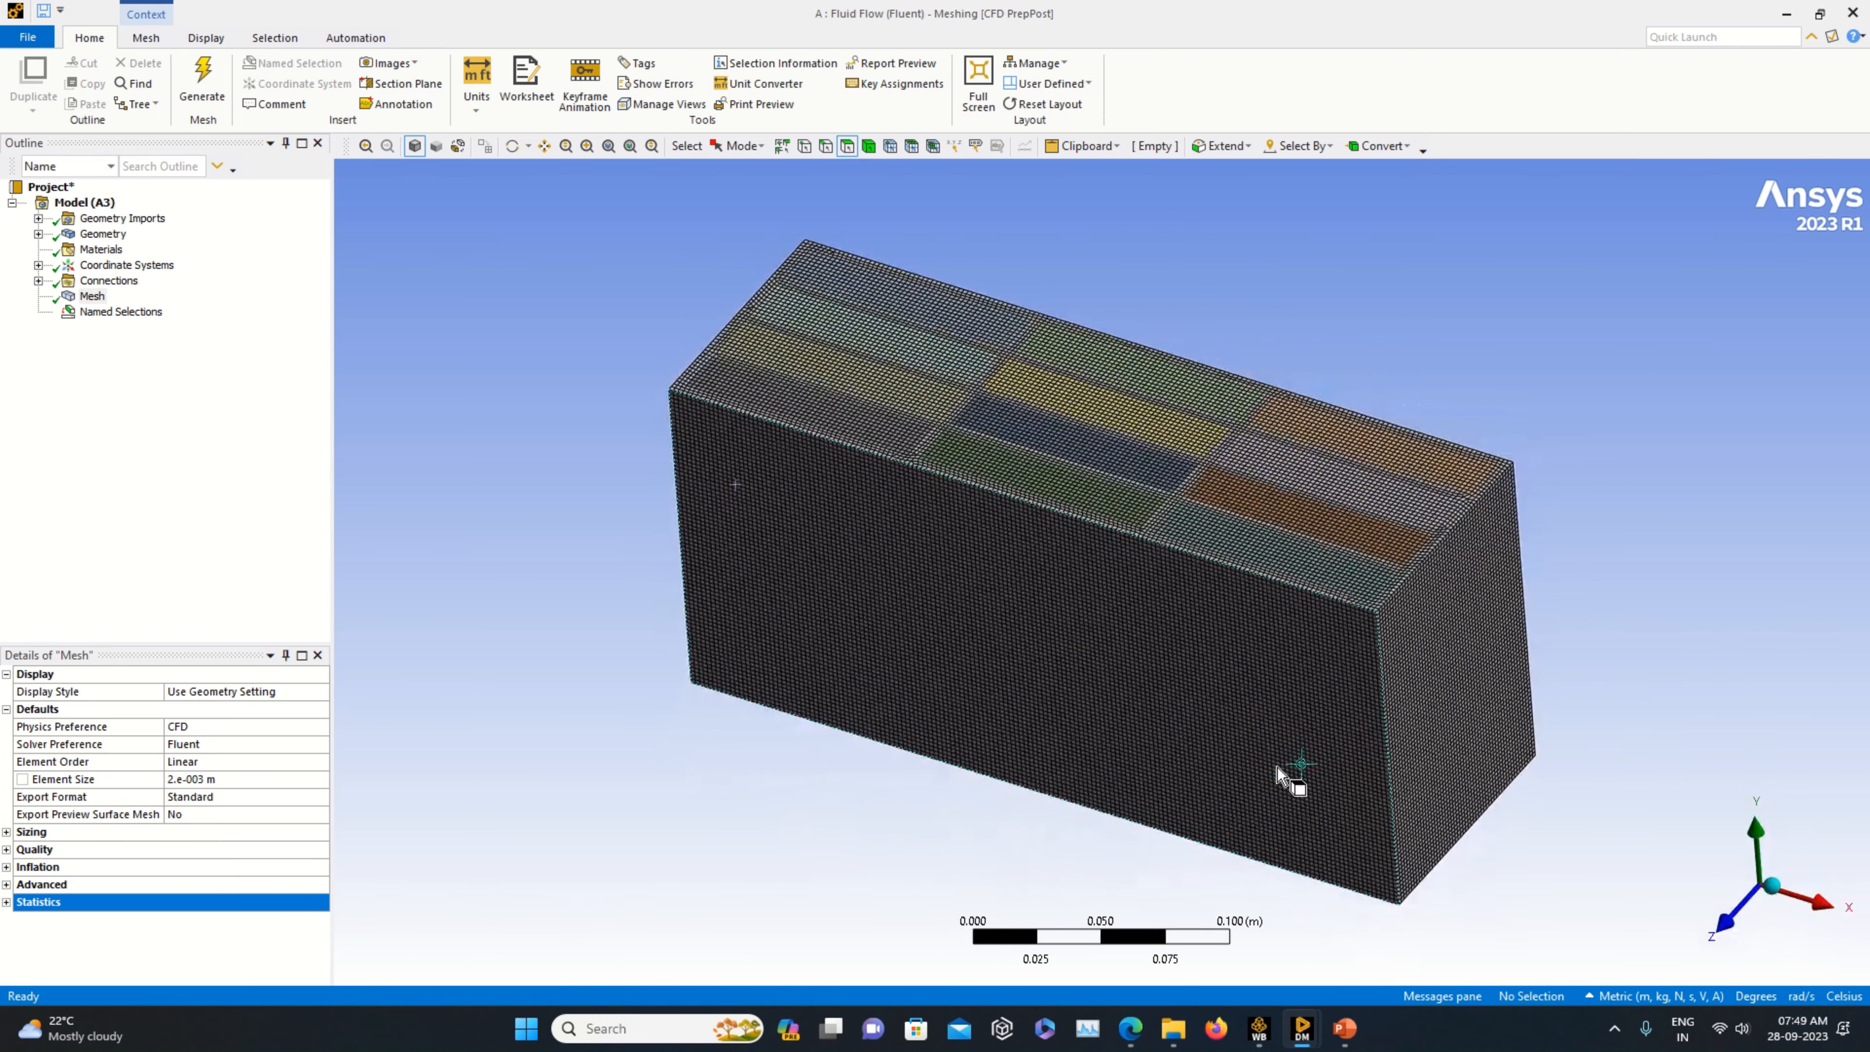
left_click(38, 233)
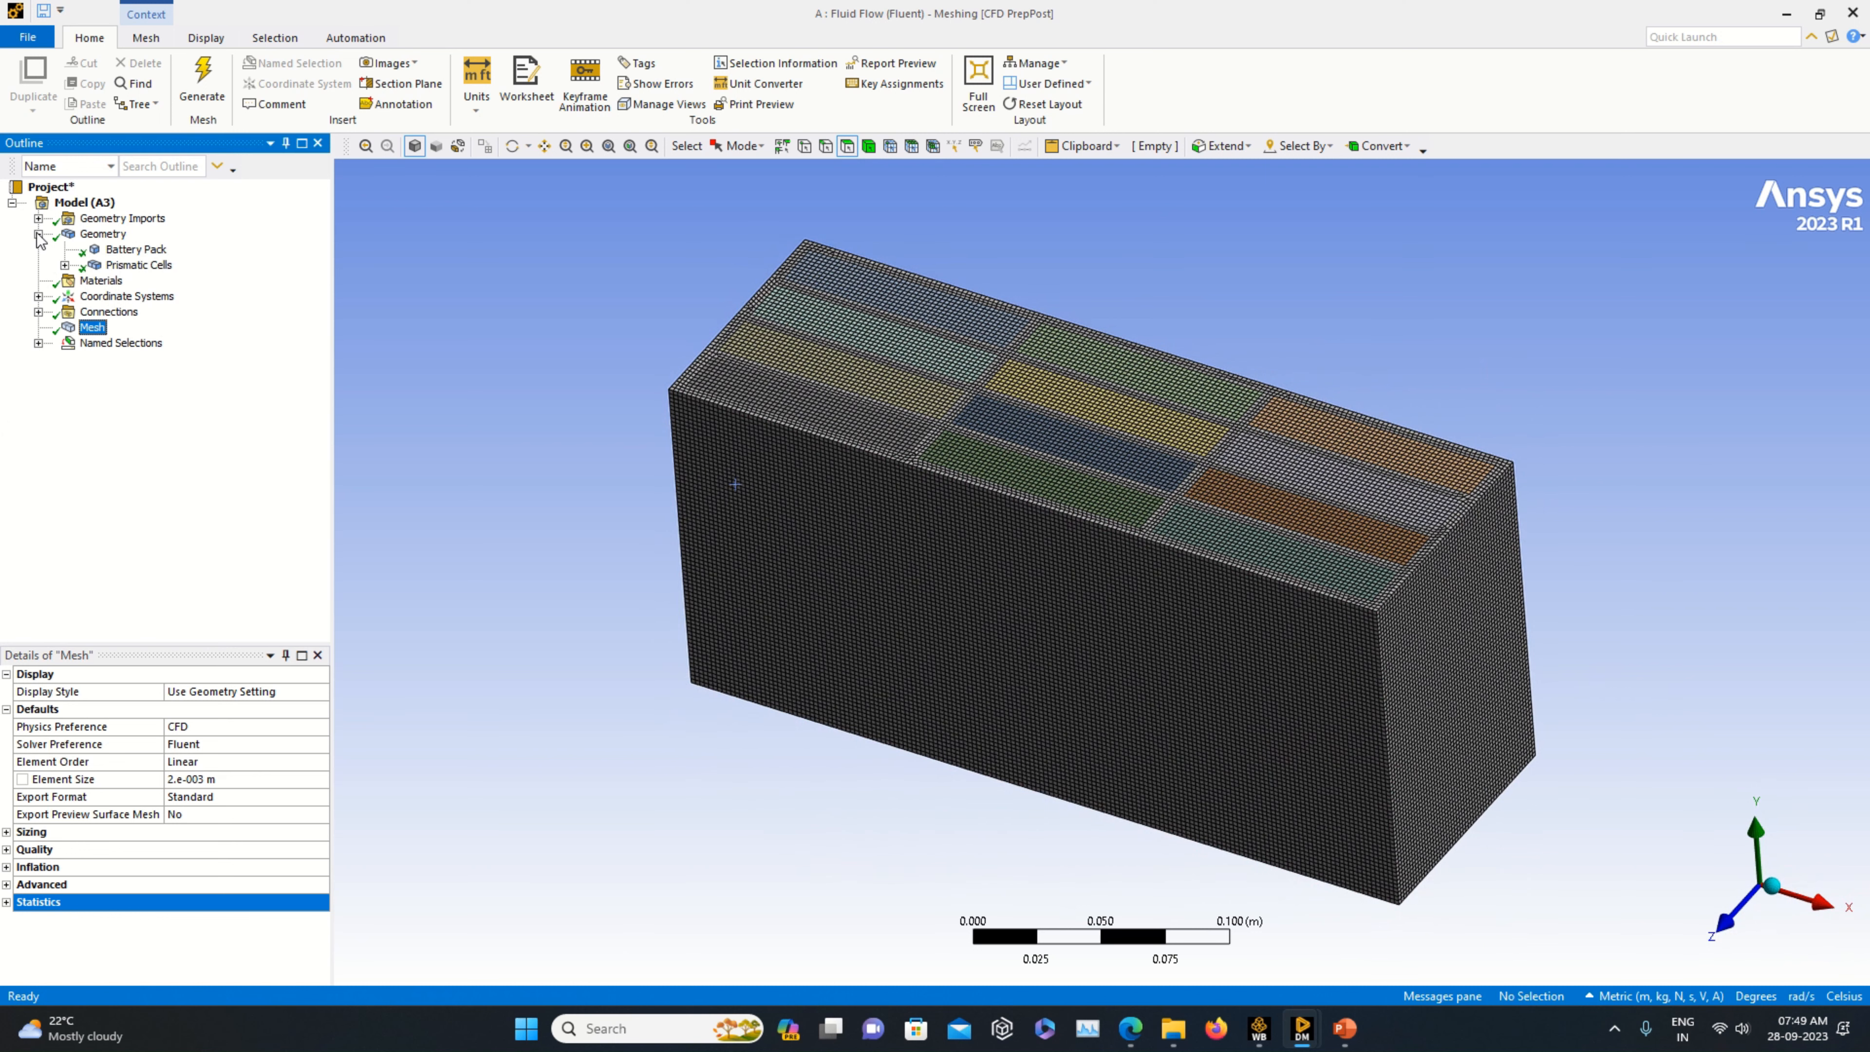
left_click(137, 250)
right_click(138, 254)
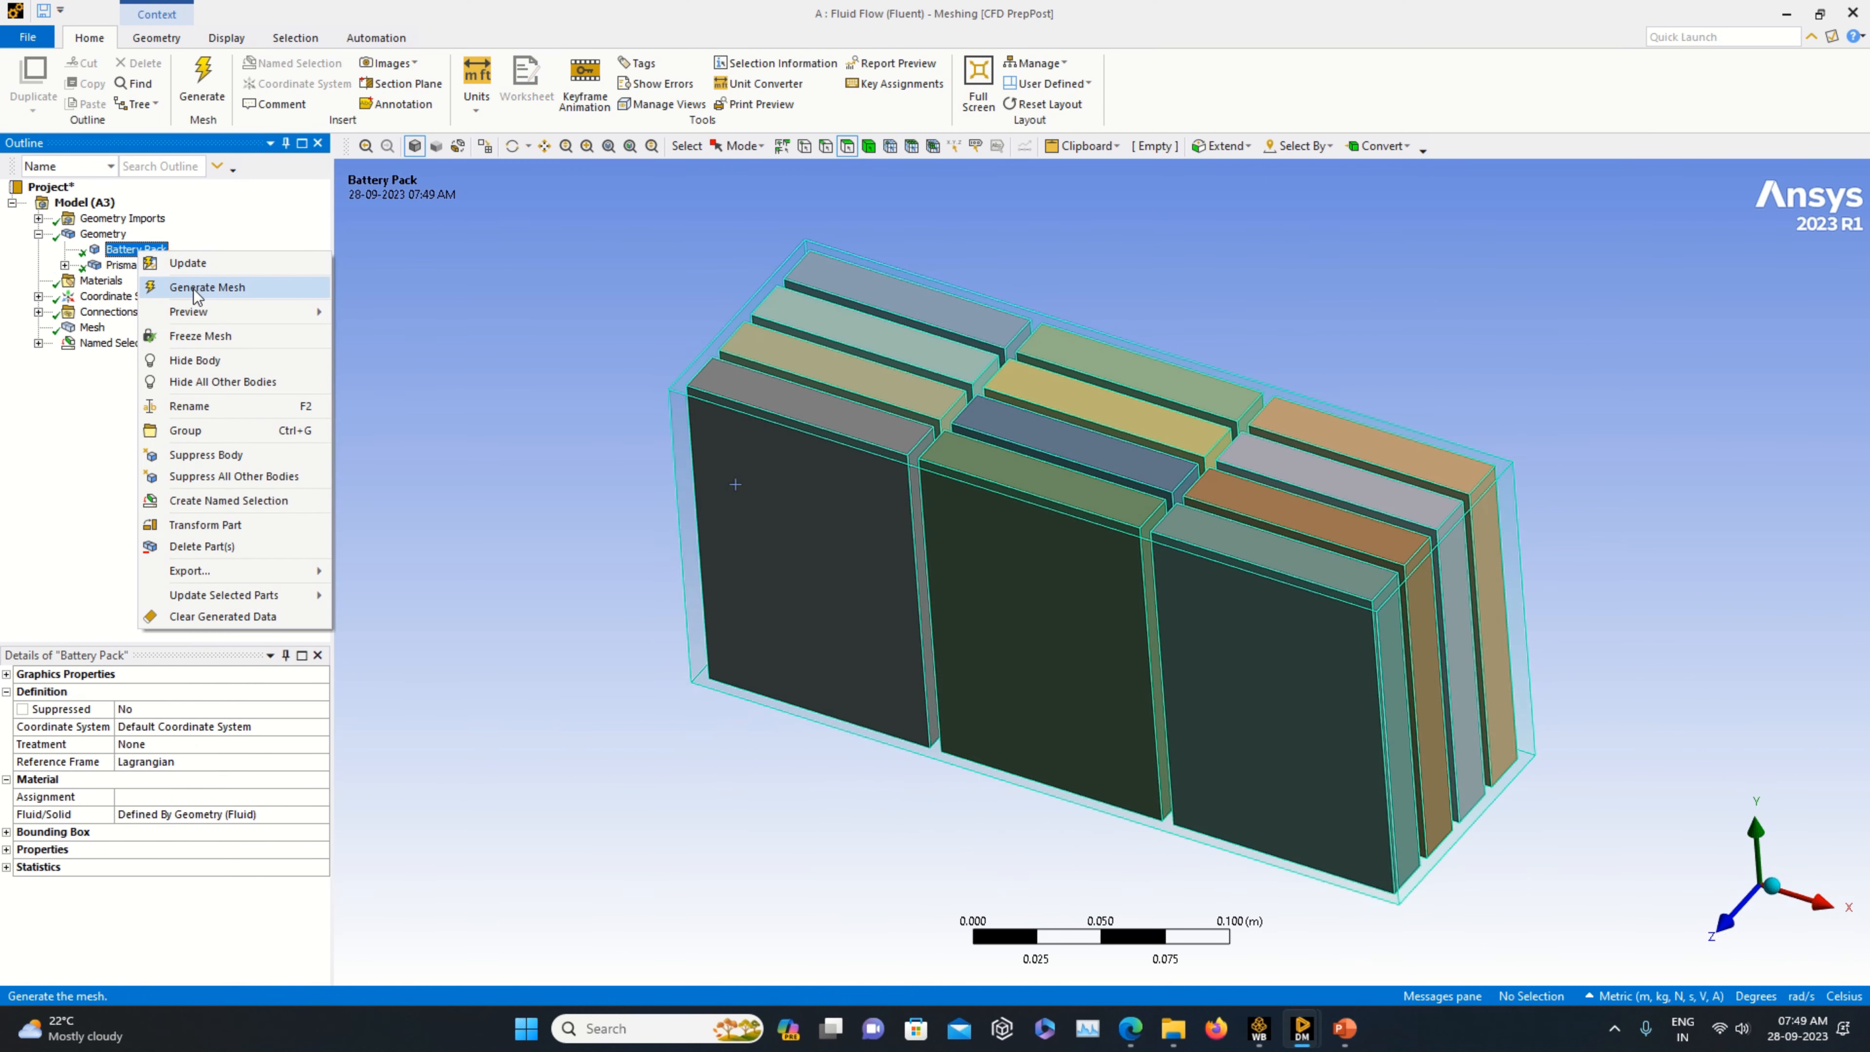
left_click(210, 370)
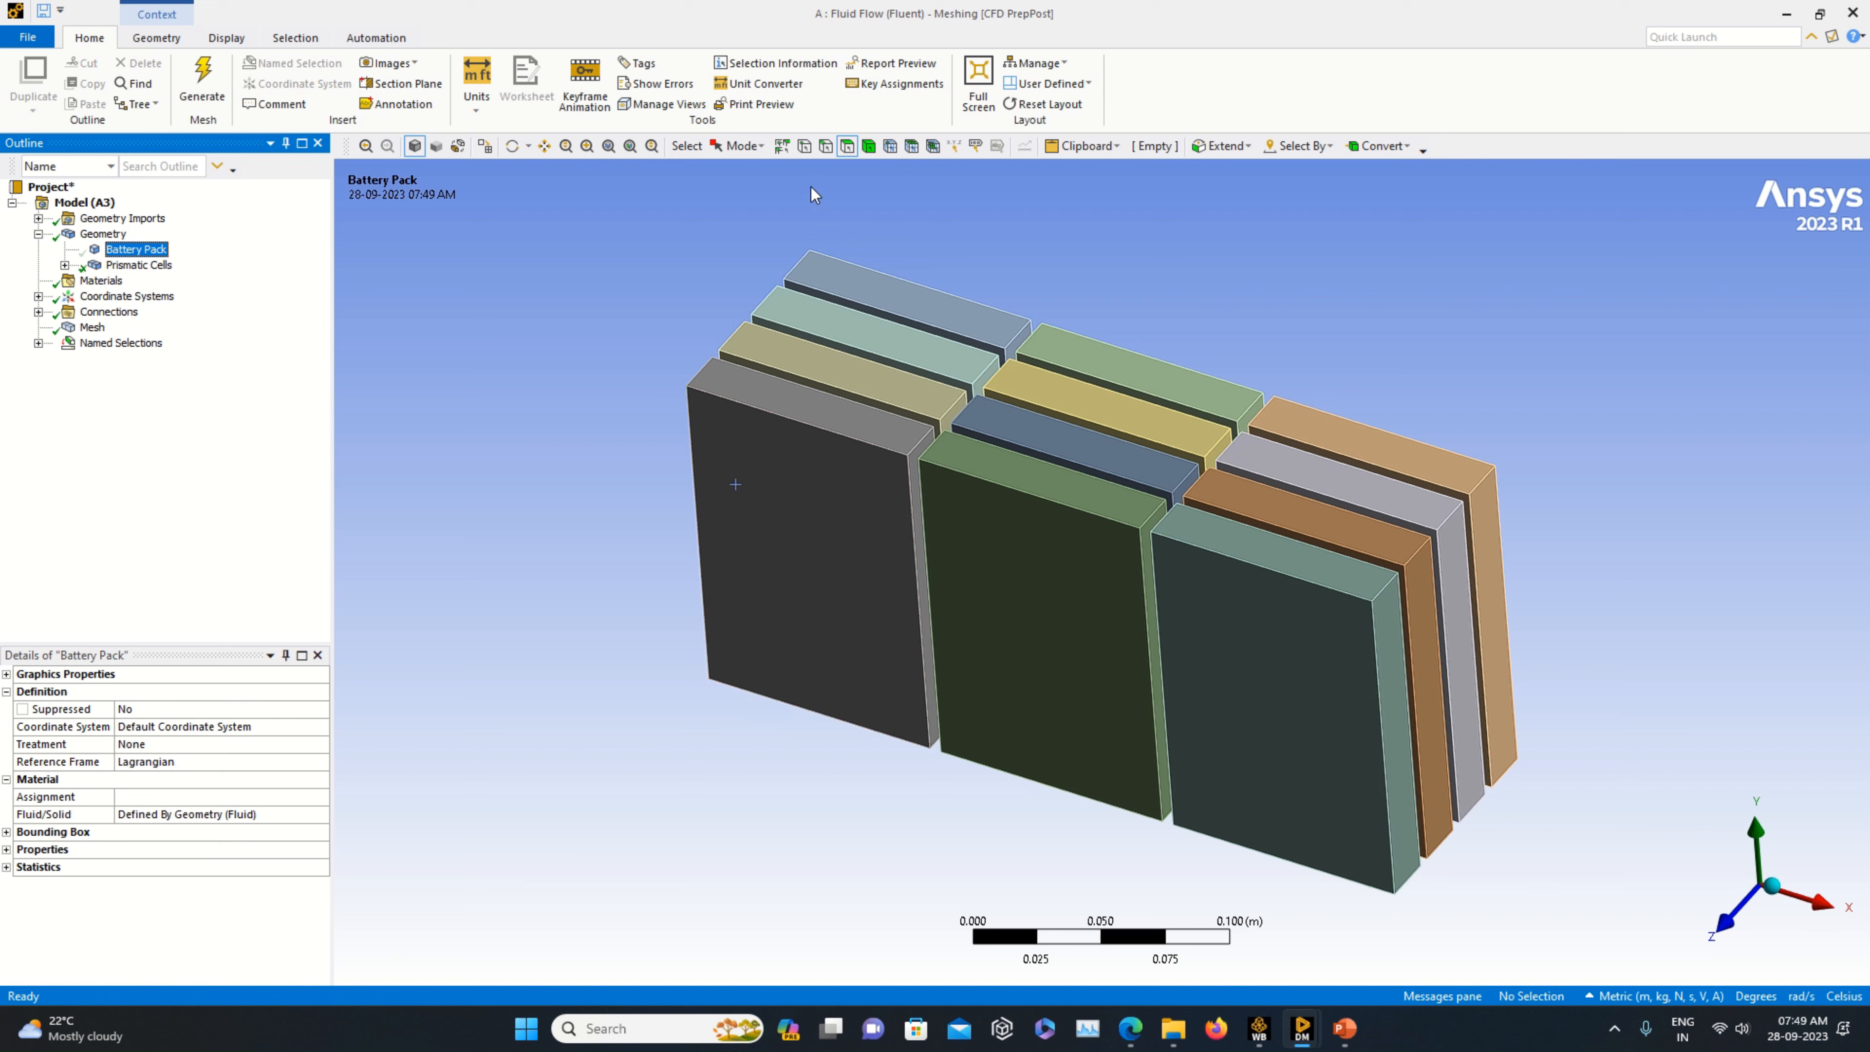
- Select the large outer faces of the three cells in the front row
left_click(851, 498)
left_click(997, 520, "ctrl")
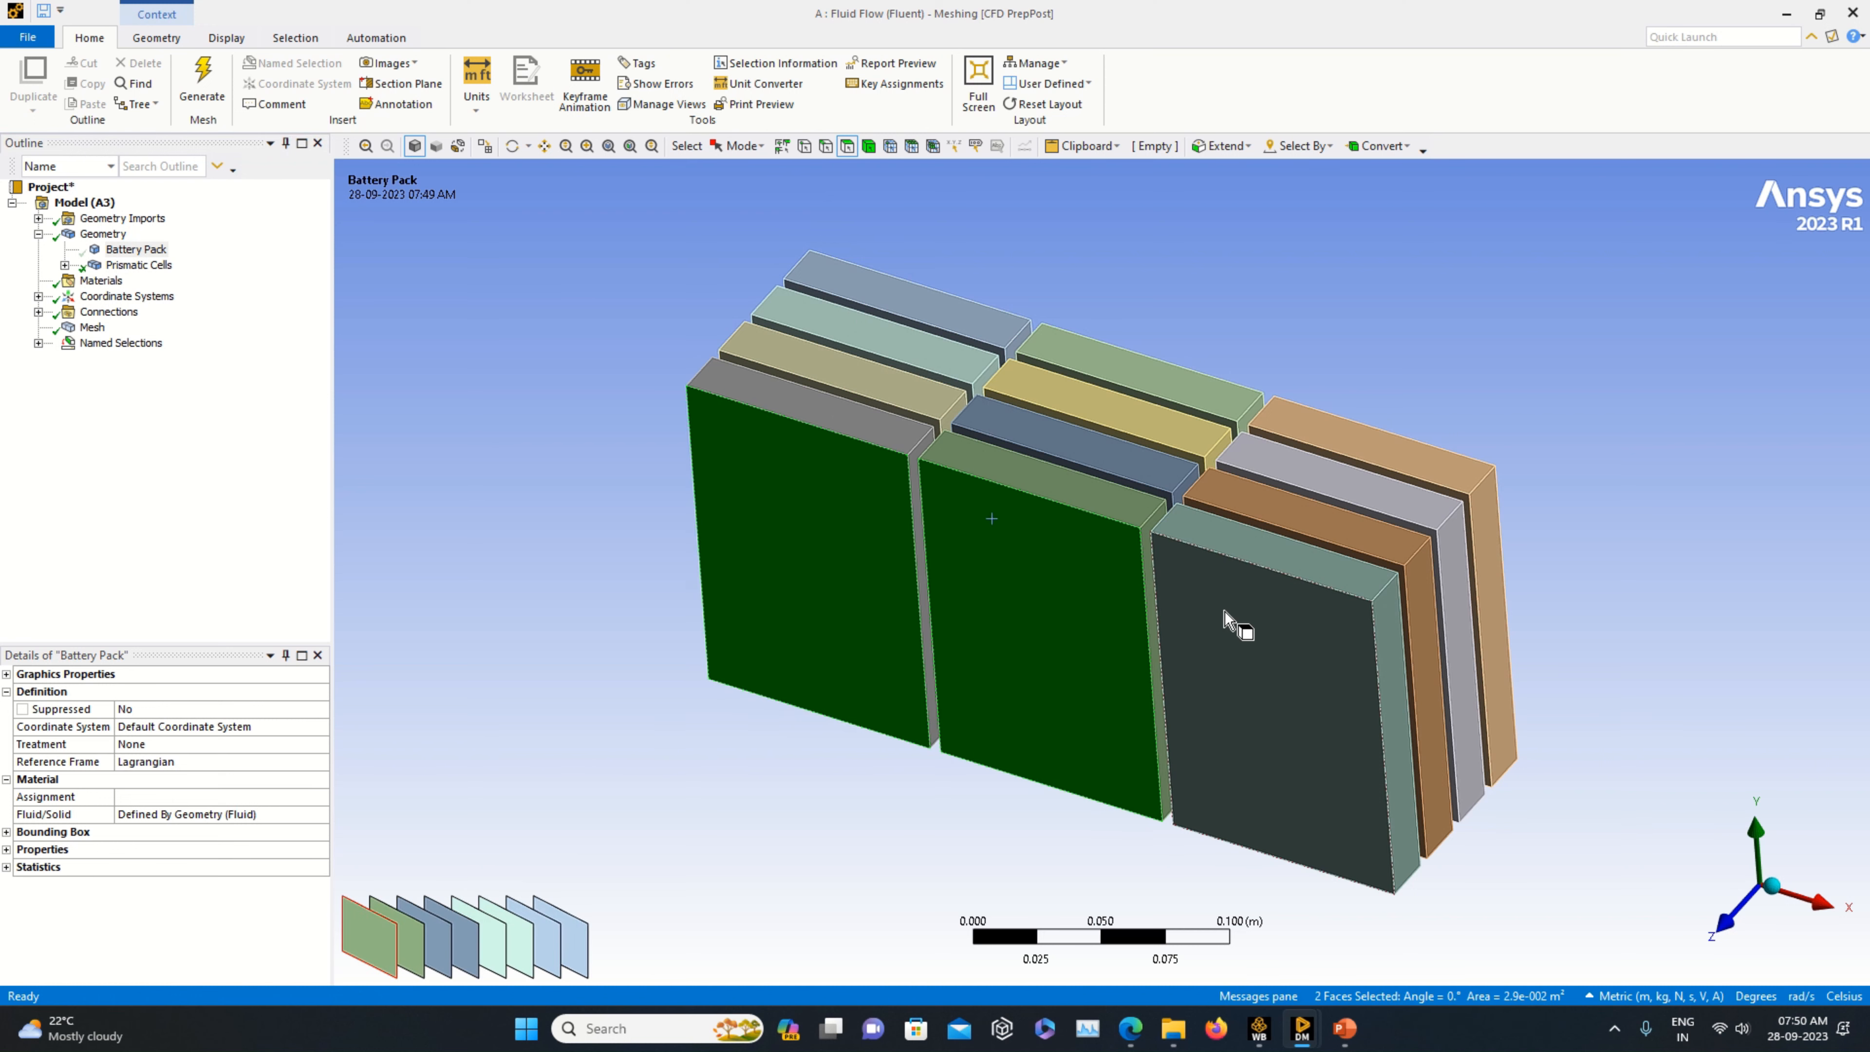
left_click(1240, 624, "ctrl")
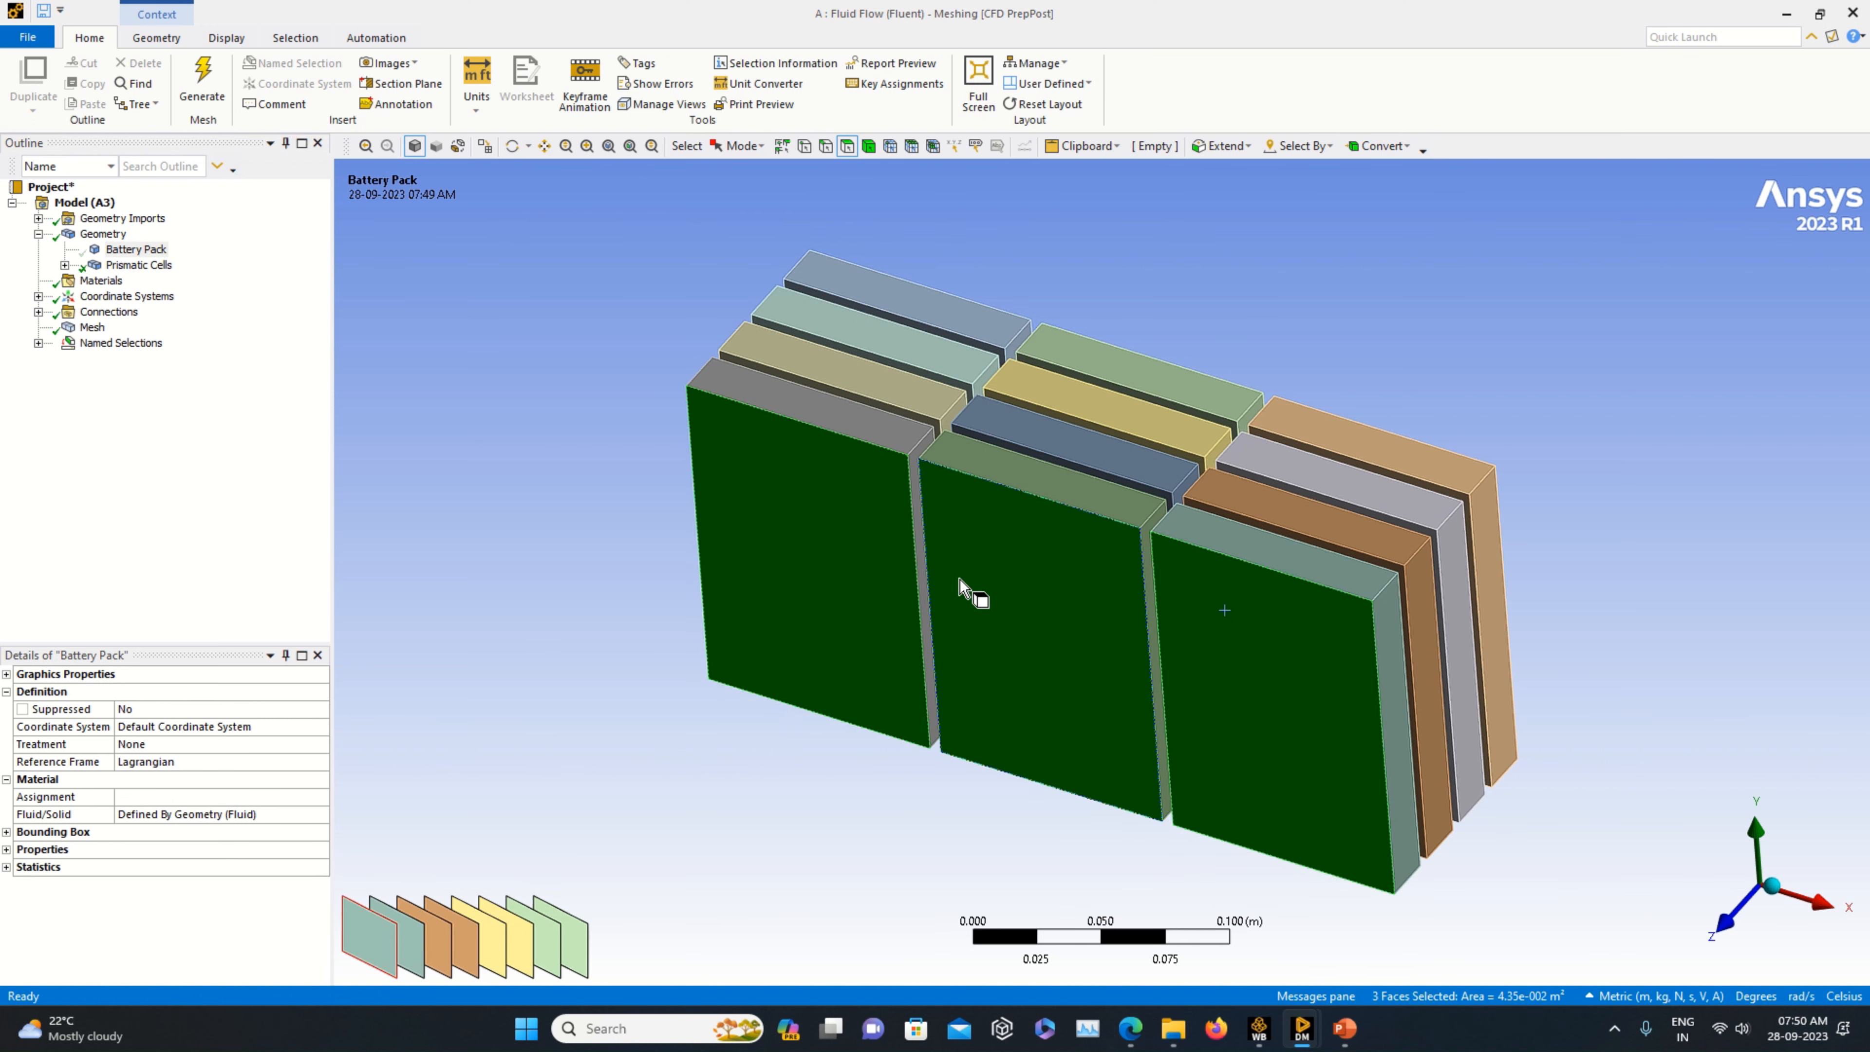
- Add the positive-X side faces of the four cells in the column nearest the inlet to the face selection
scroll(953, 578, "up", 2)
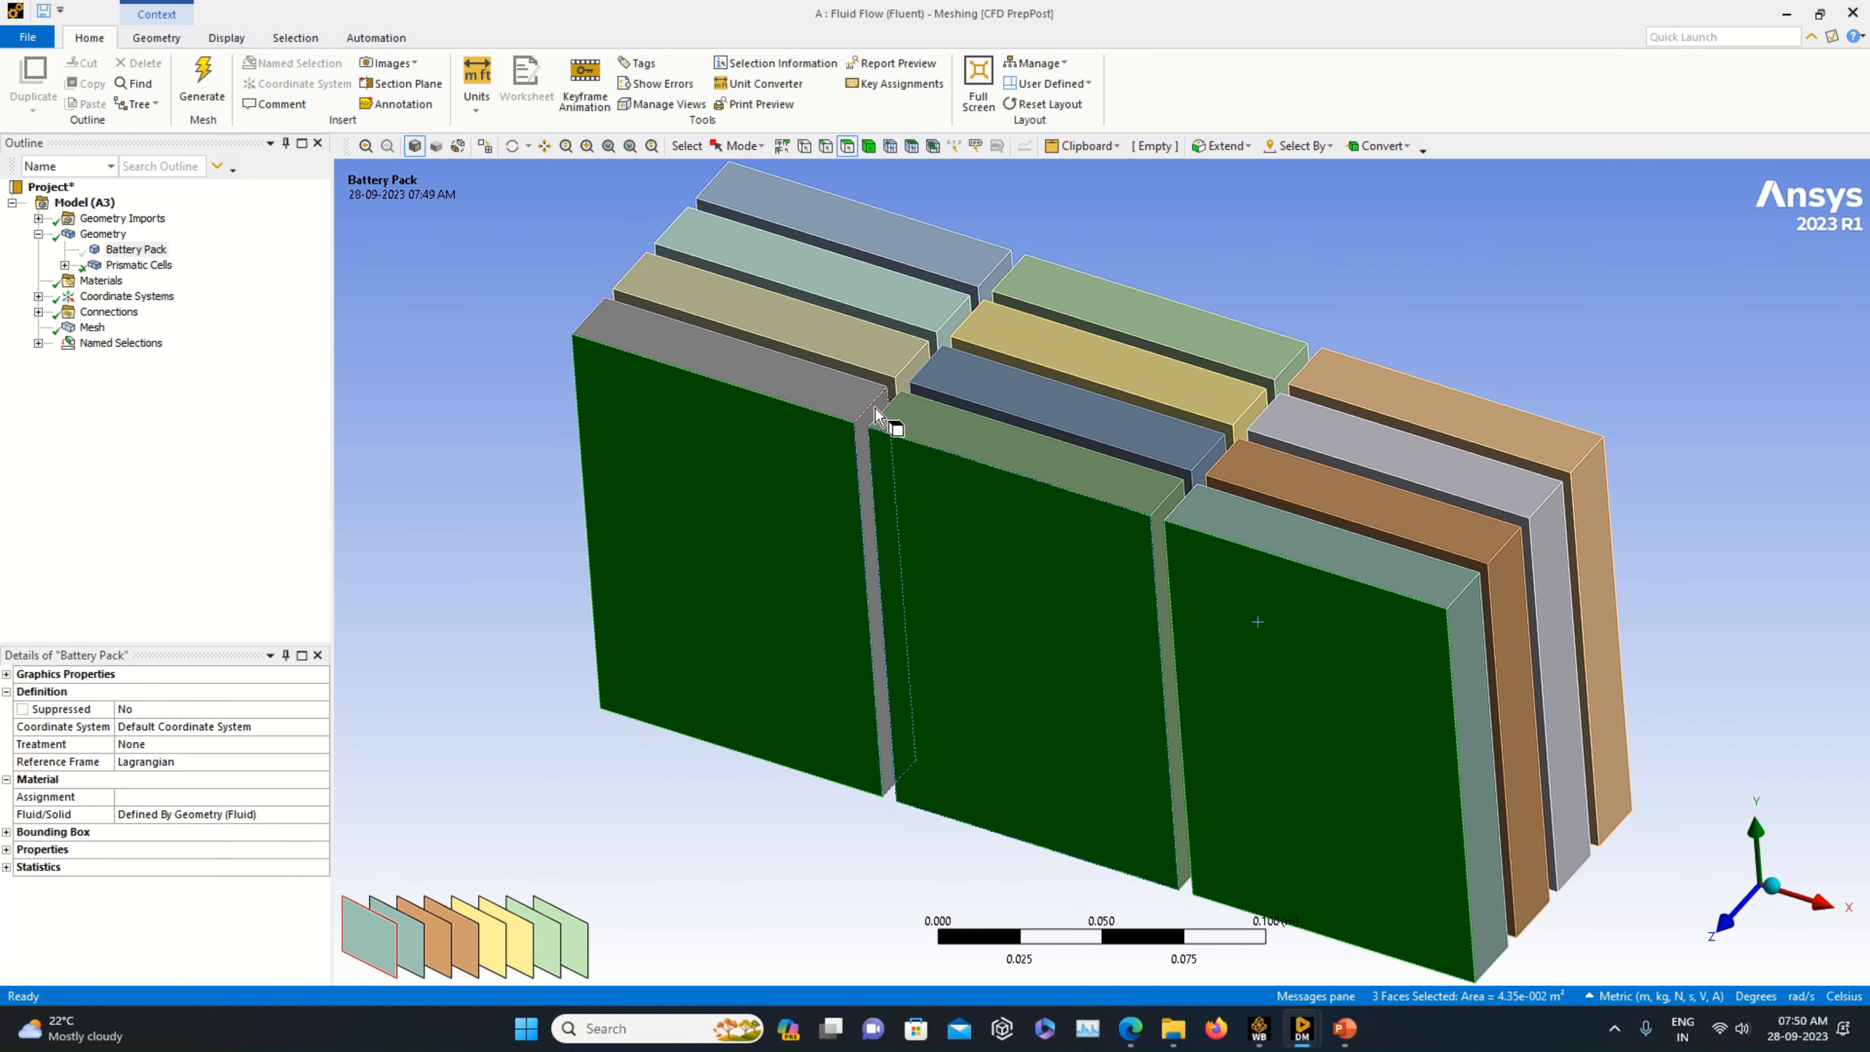
left_click(876, 416, "ctrl")
left_click(910, 374, "ctrl")
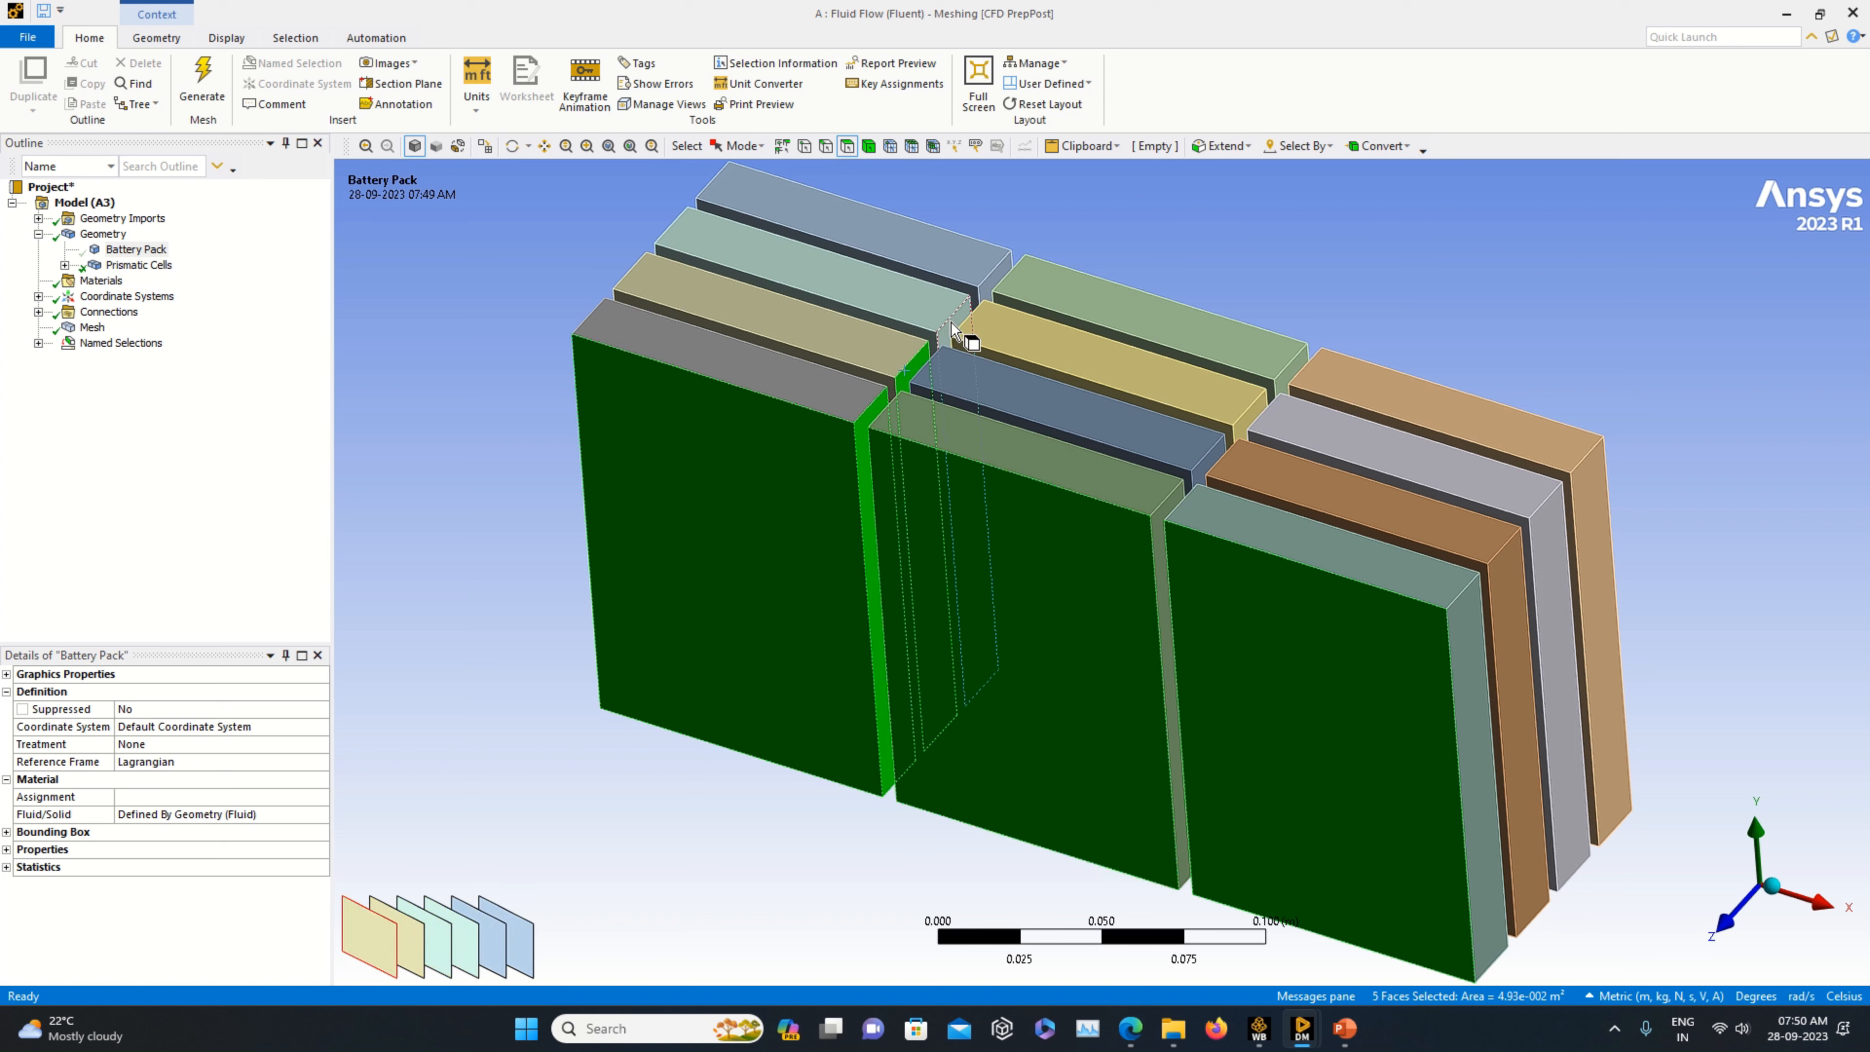
left_click(954, 329, "ctrl")
left_click(1000, 299, "ctrl")
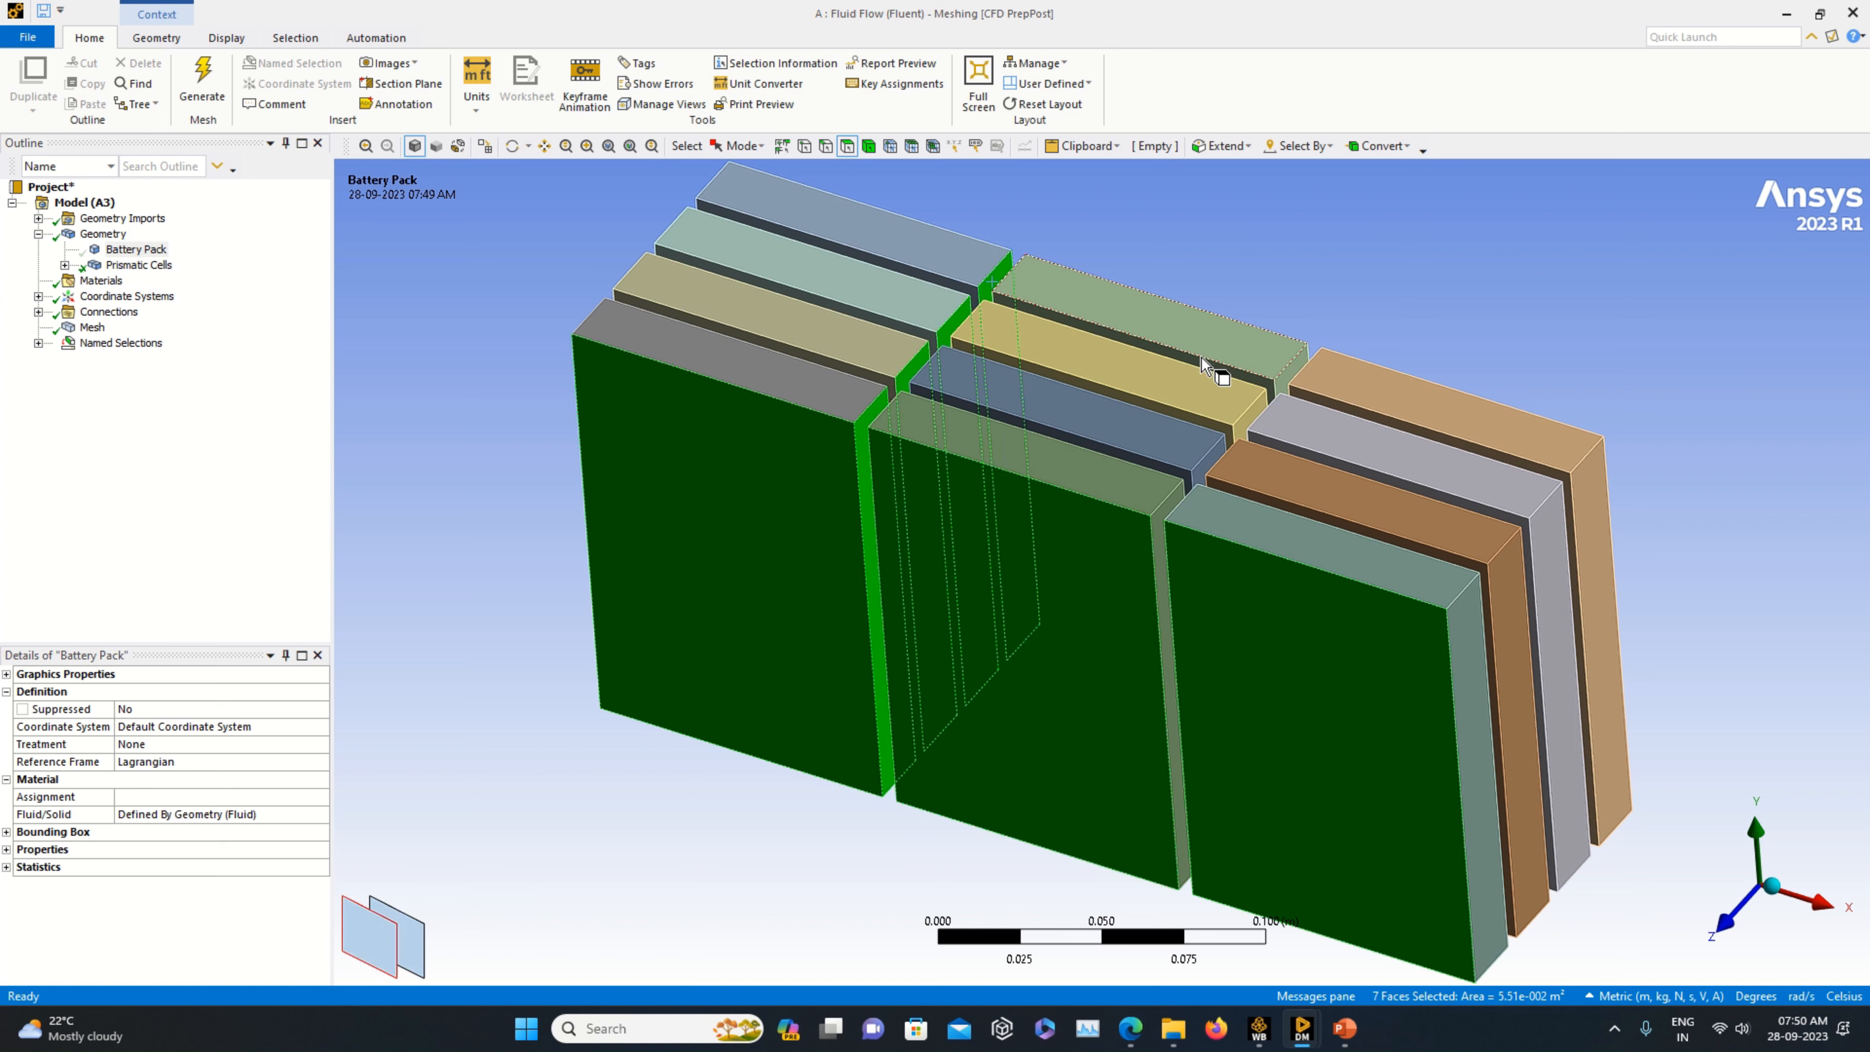
- Add the positive-X side faces of the four middle-column cells and the two frontmost cells of the outlet-side column to the selection
left_click(1301, 381, "ctrl")
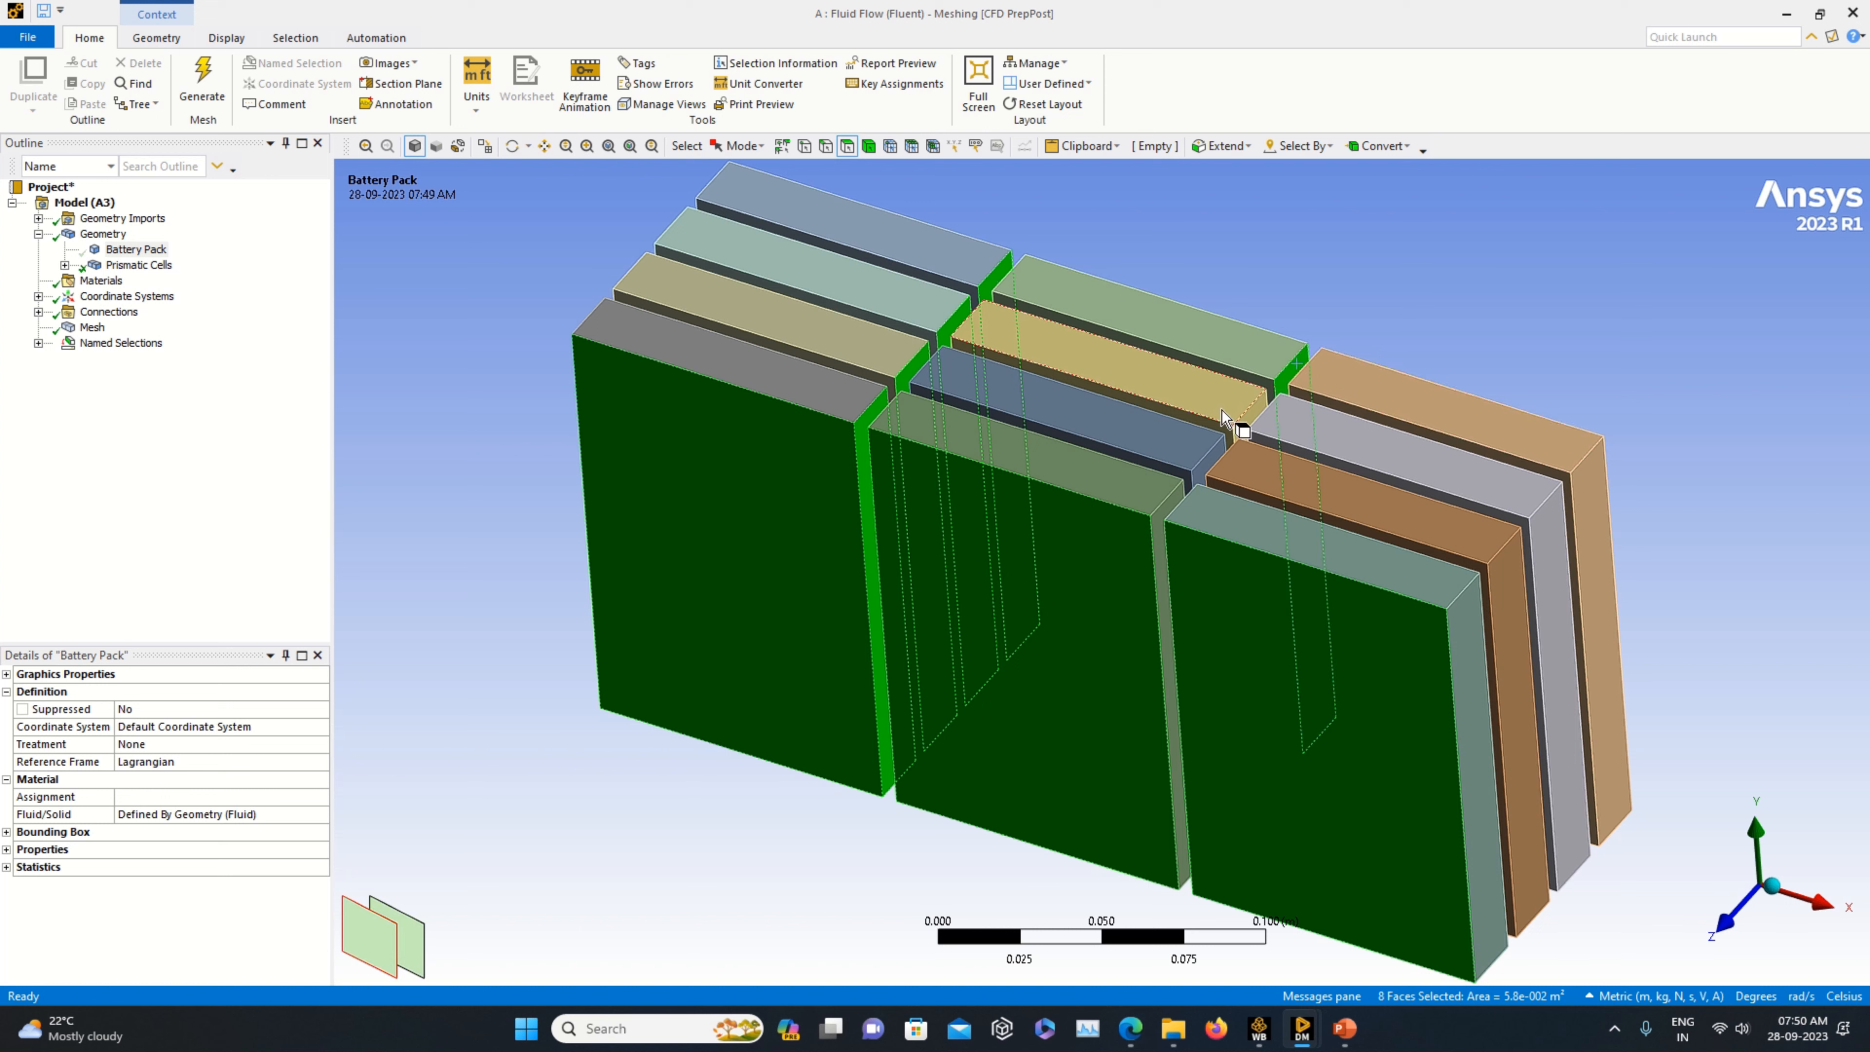
left_click(1241, 428, "ctrl")
left_click(1212, 468, "ctrl")
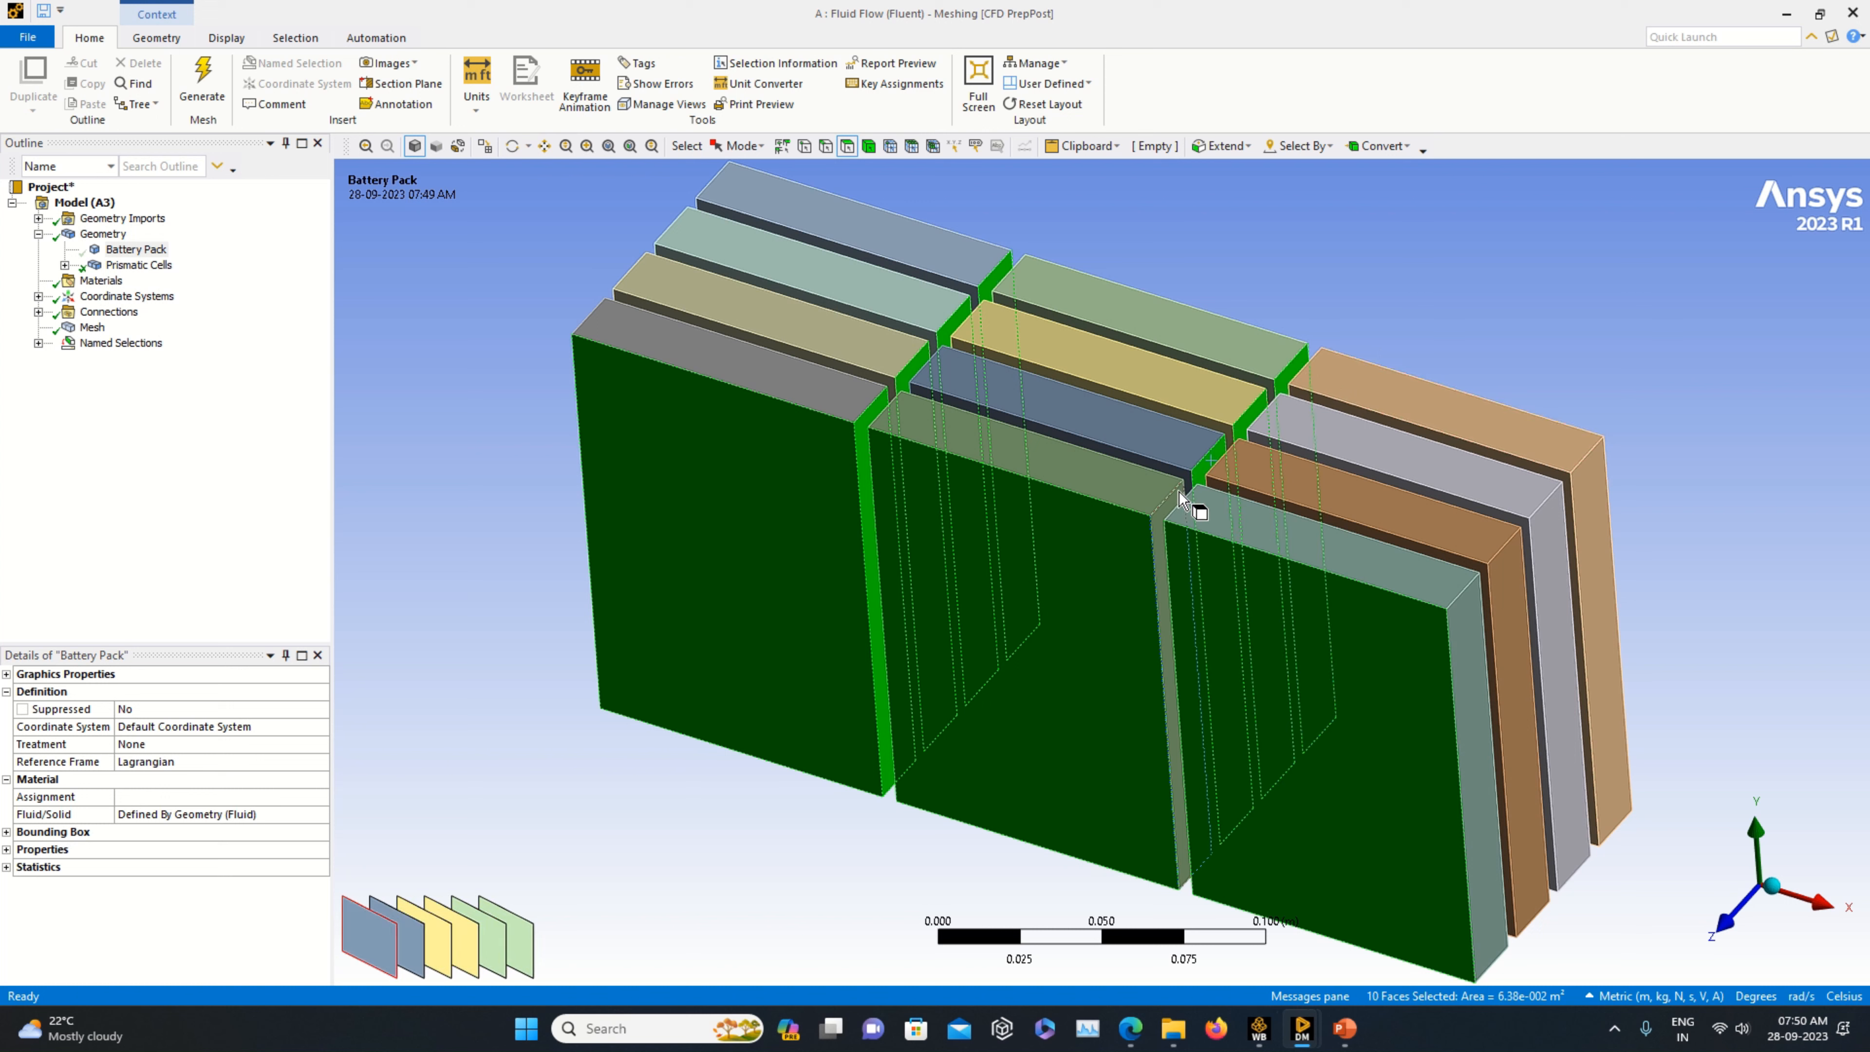
left_click(1190, 504, "ctrl")
left_click(1480, 608, "ctrl")
left_click(1511, 586, "ctrl")
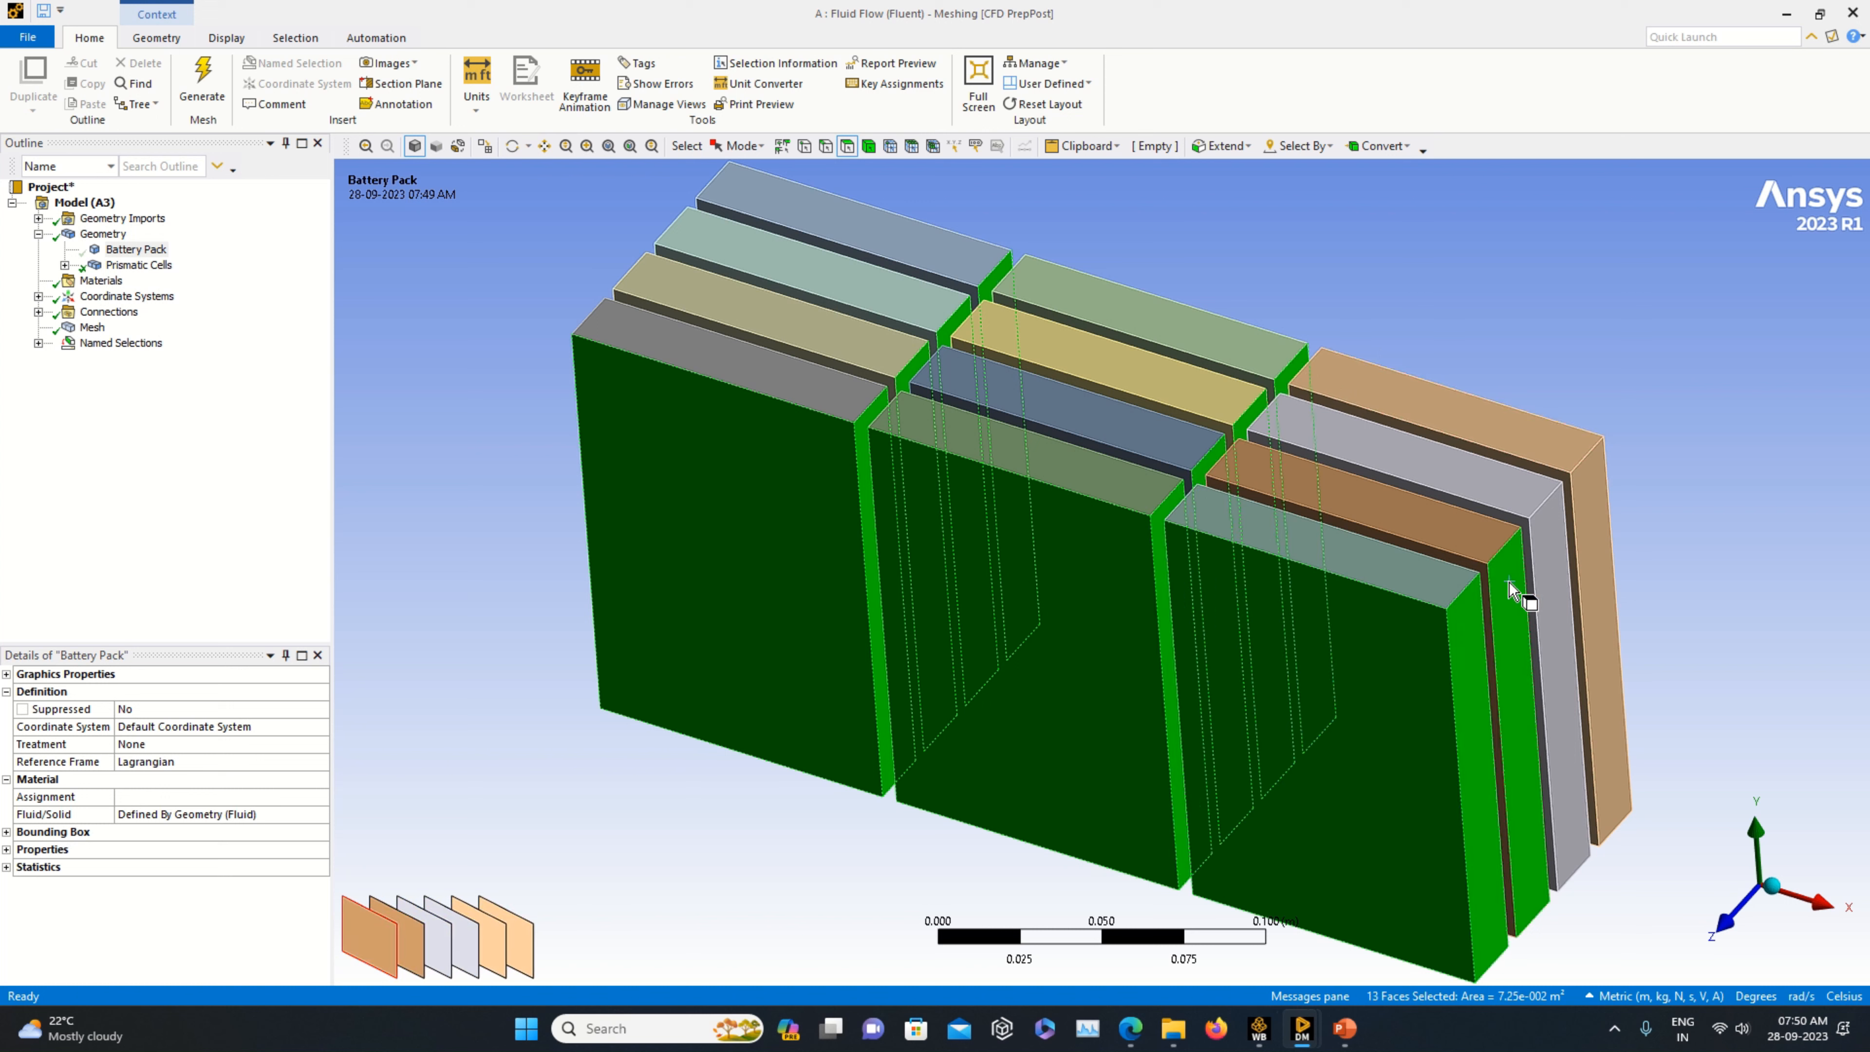
- Add the two remaining narrow end faces and the front-facing large faces of the cells in both outer columns to the face selection
left_click(1544, 561, "ctrl")
left_click(1595, 510, "ctrl")
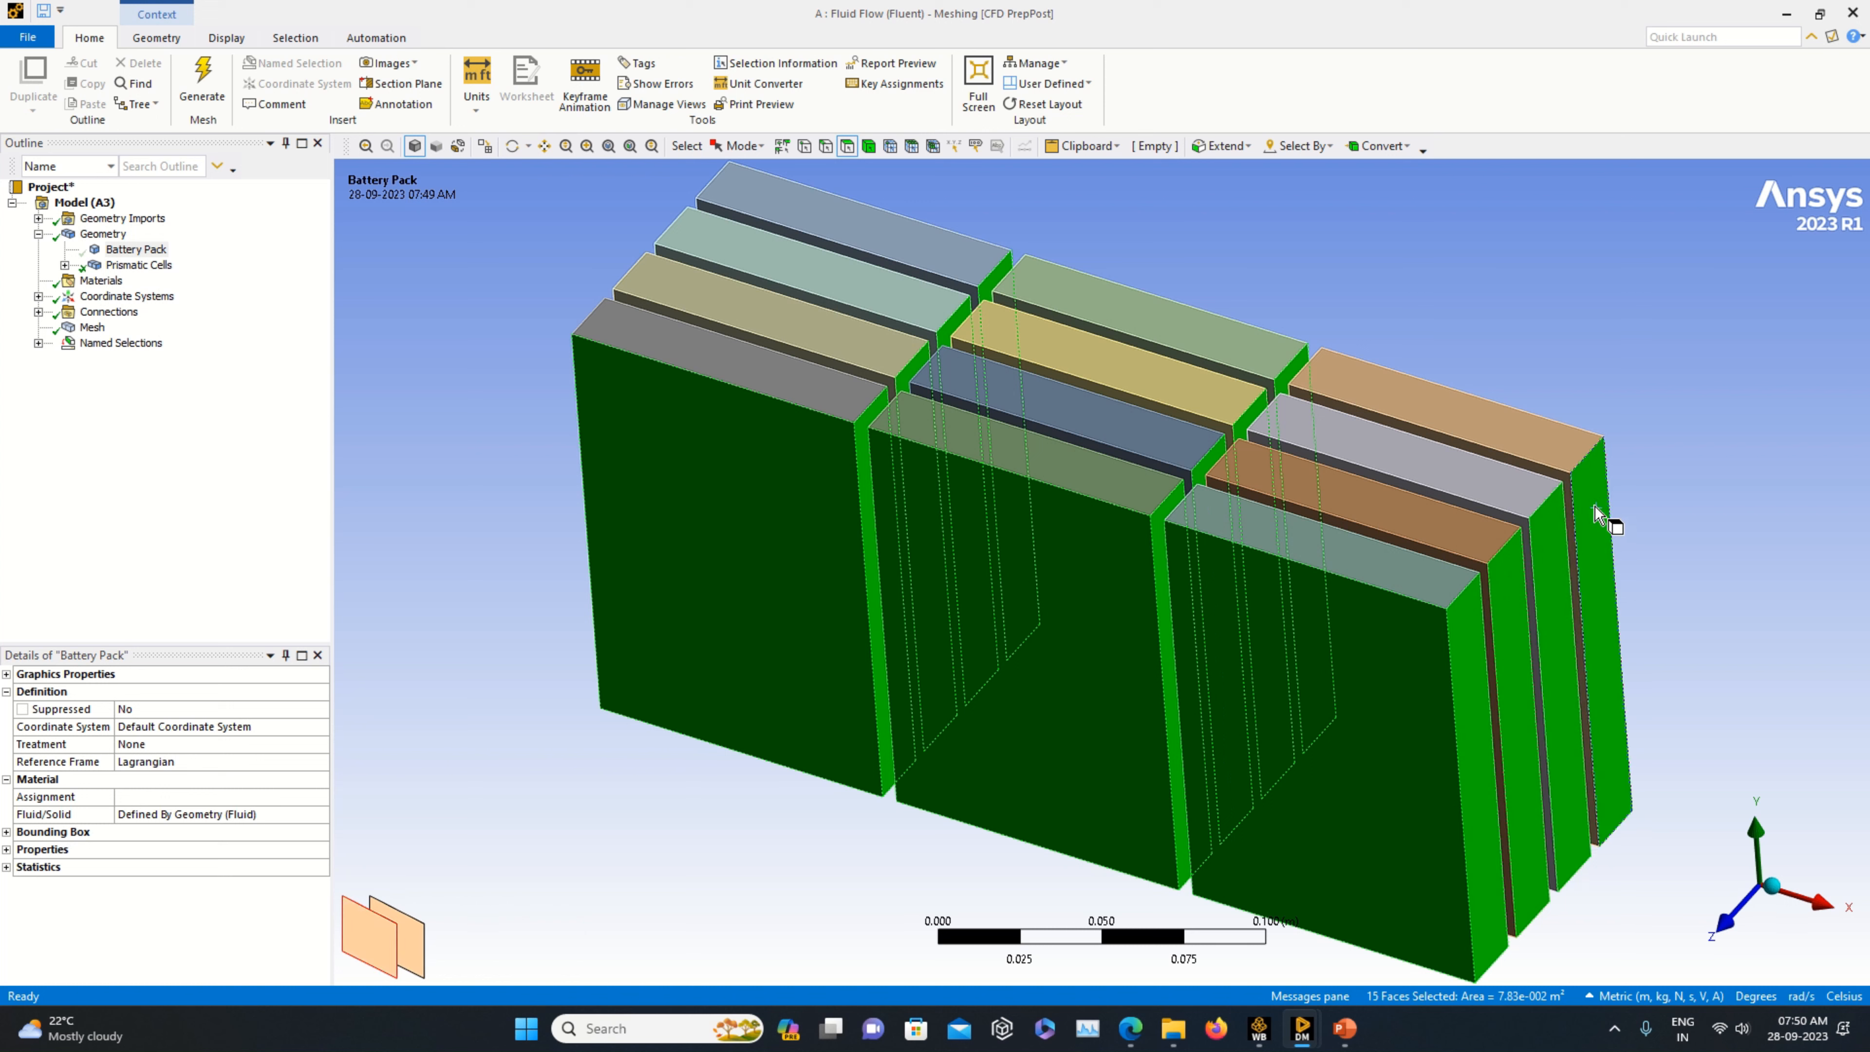
left_click(1561, 485, "ctrl")
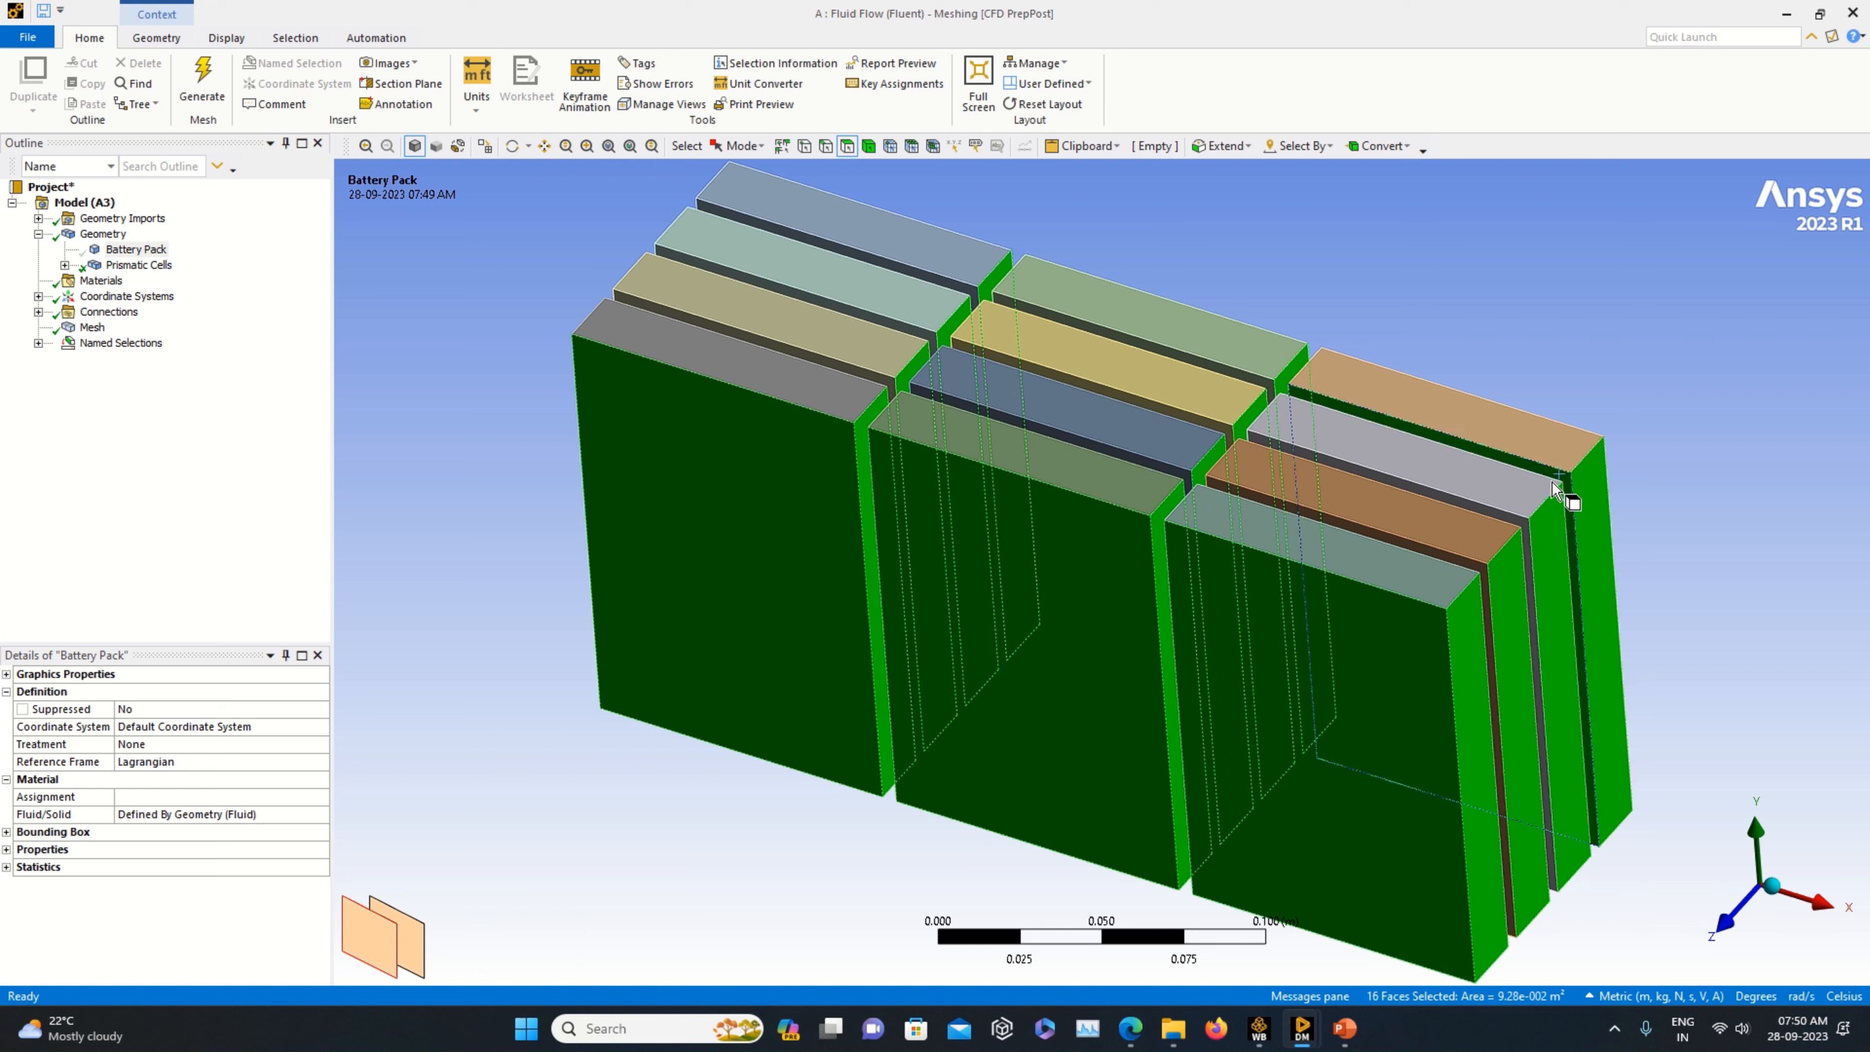
left_click(1522, 532, "ctrl")
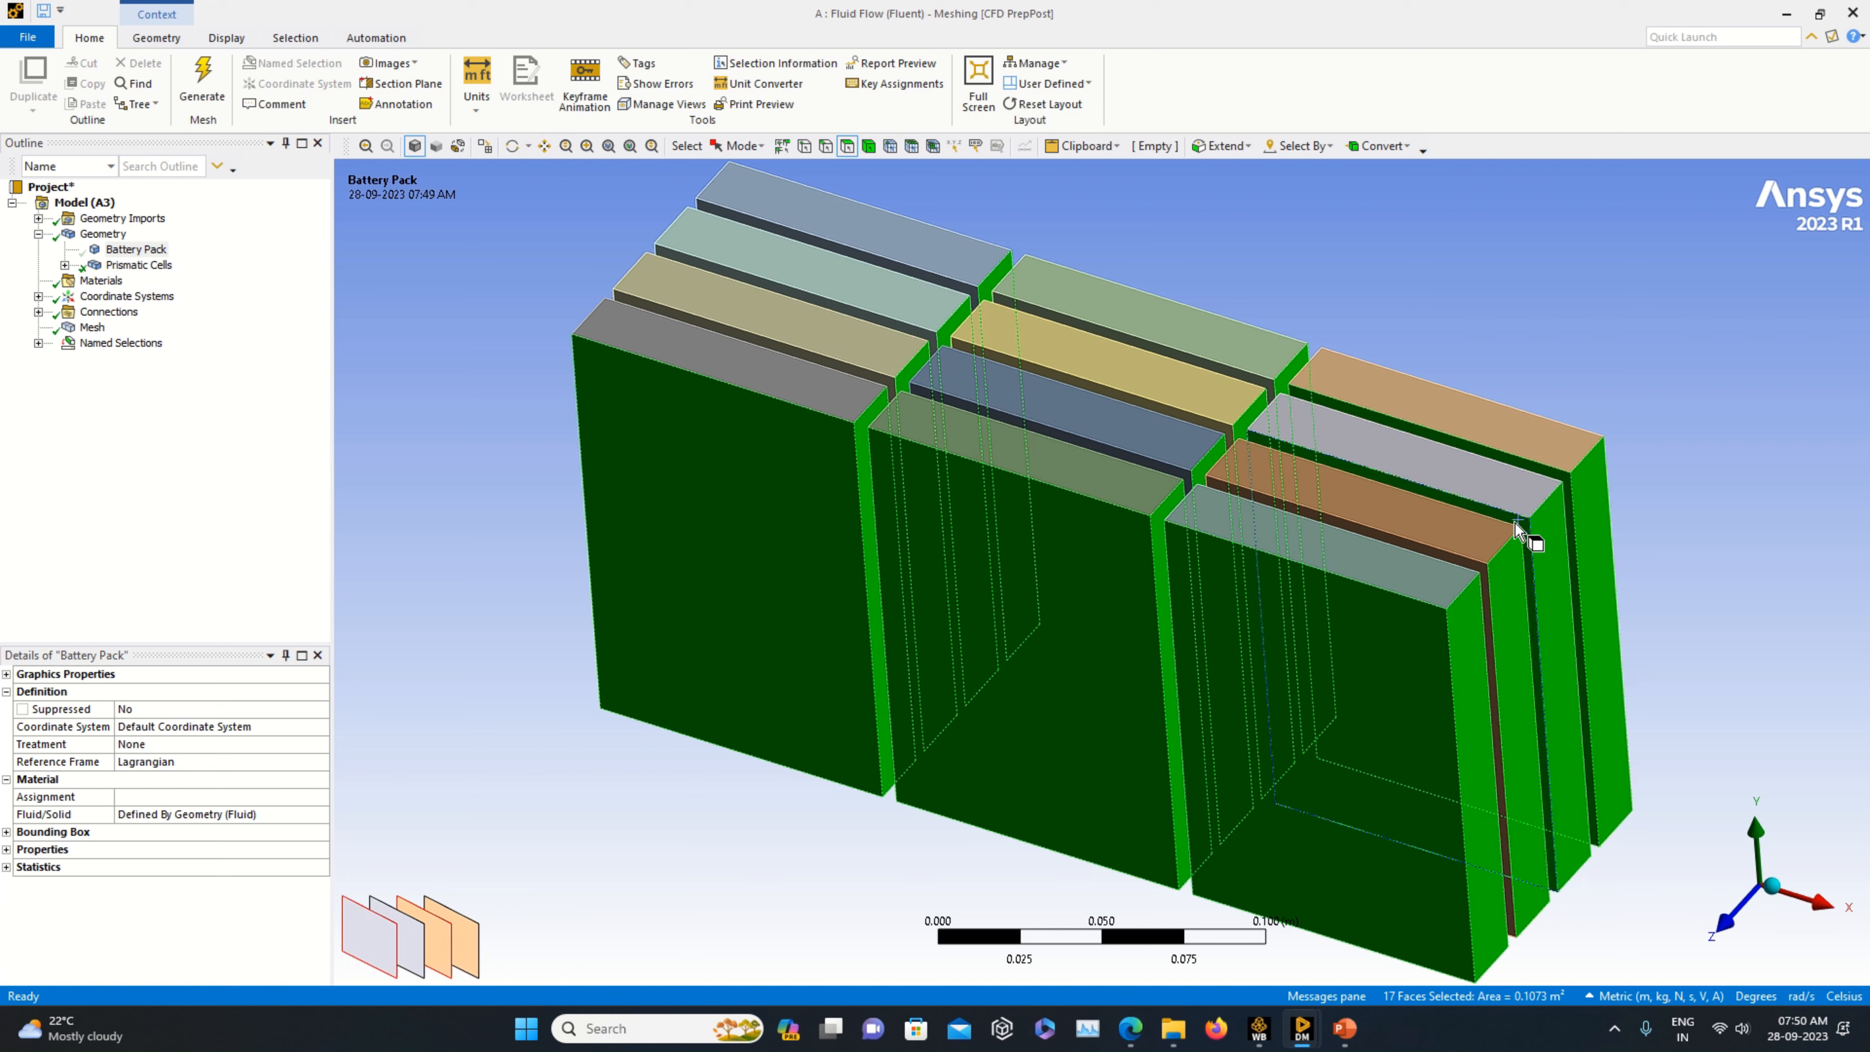
left_click(1455, 560, "ctrl")
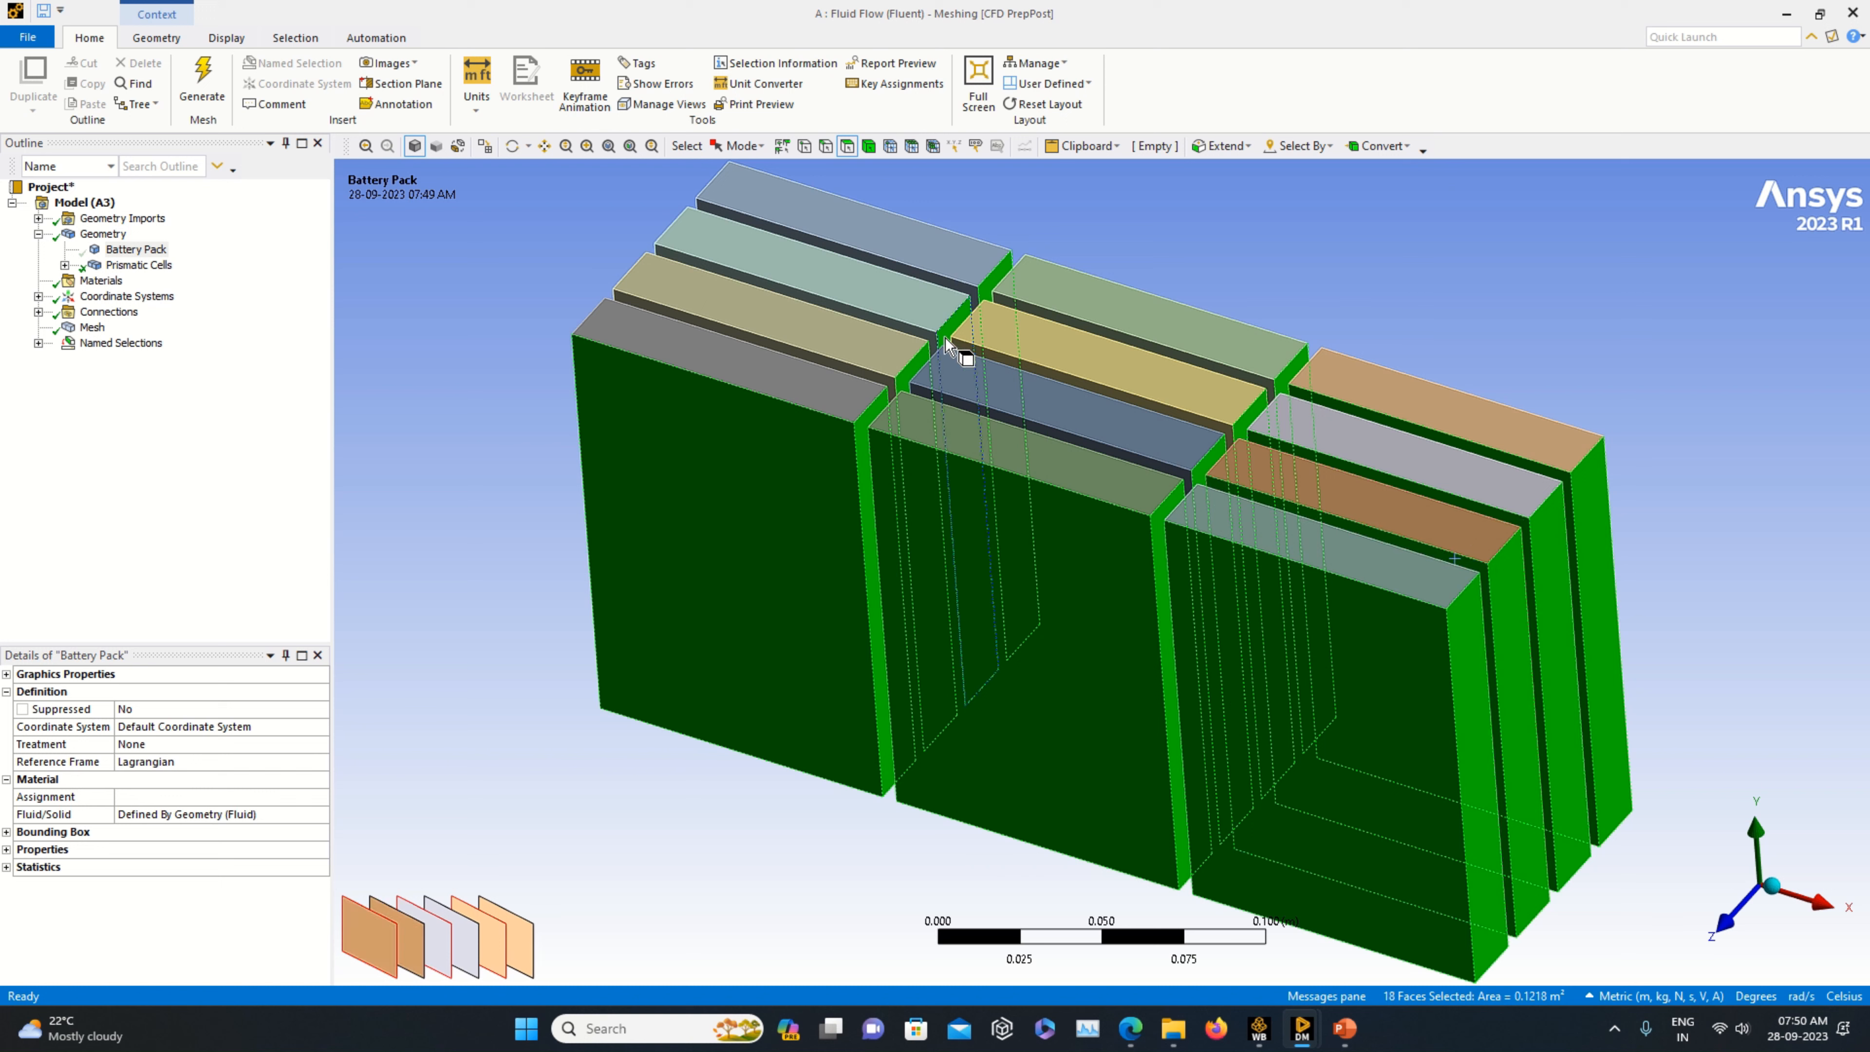
left_click(953, 283, "ctrl")
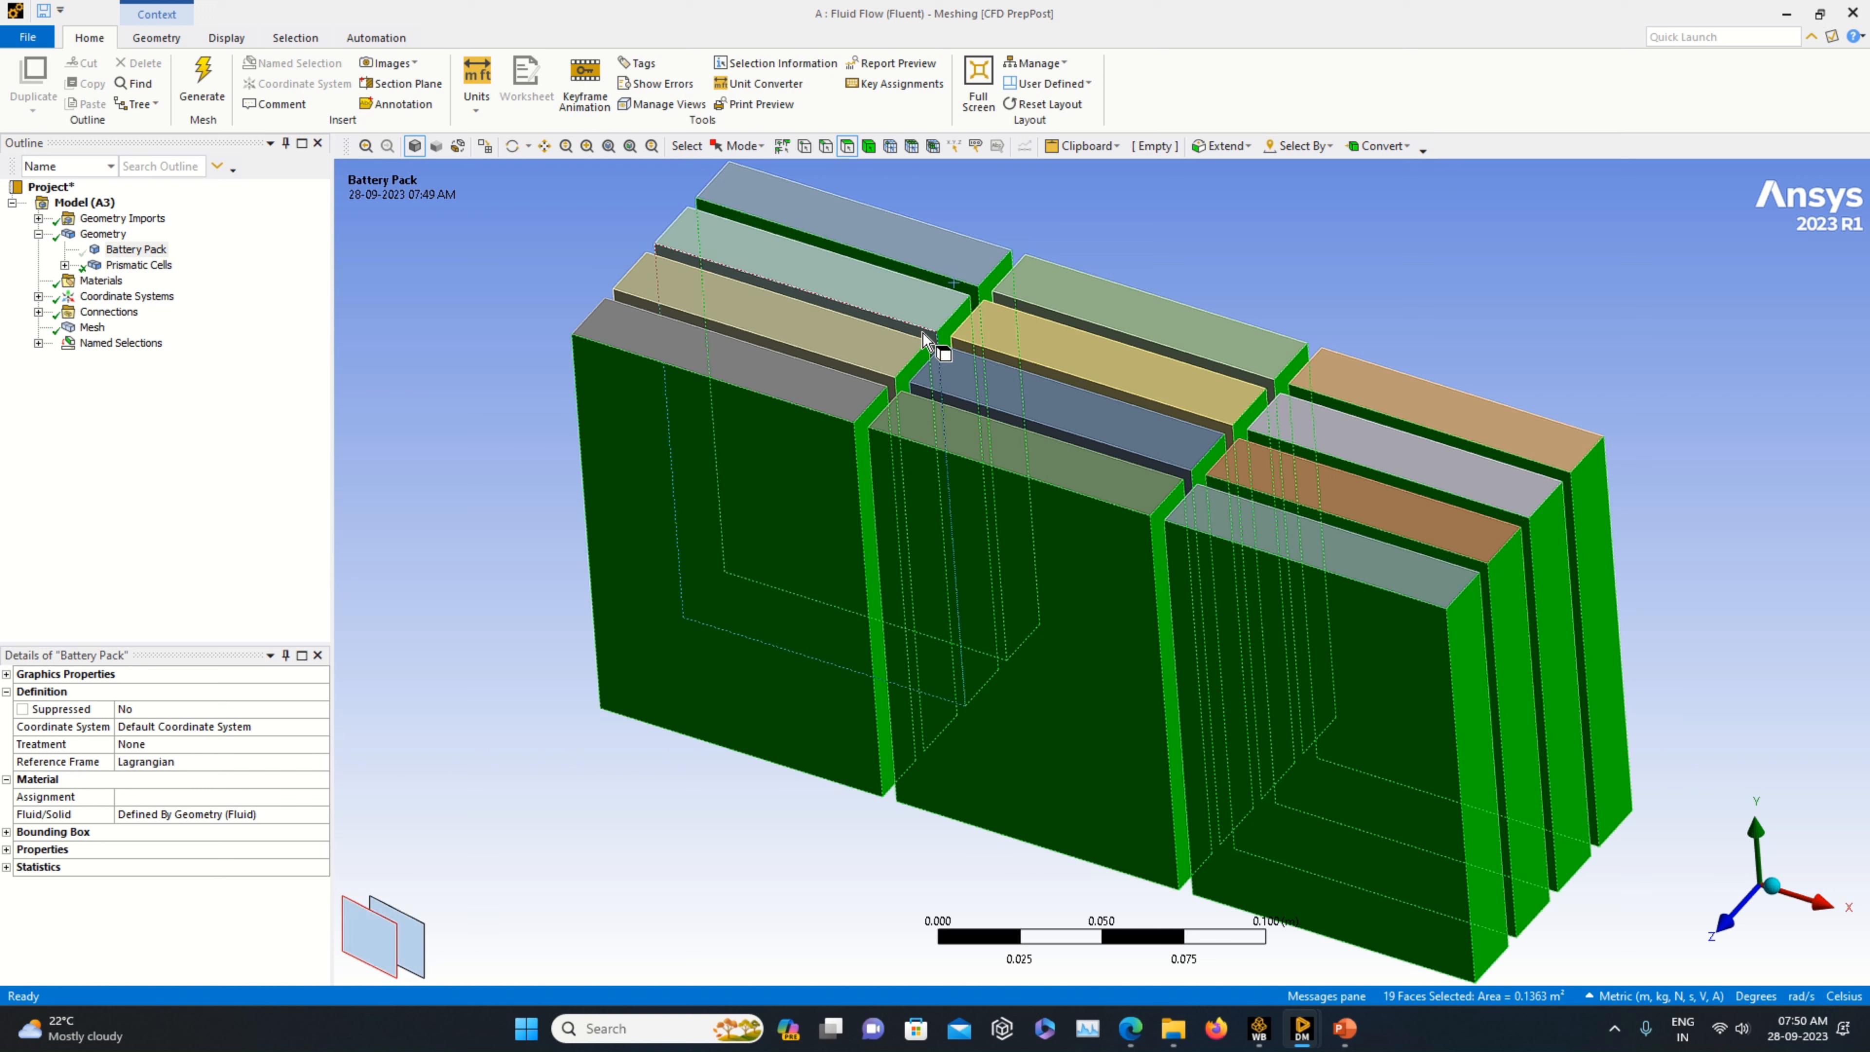
left_click(923, 333, "ctrl")
left_click(879, 377, "ctrl")
- Add the rear-facing large faces of all three cells in each of the first two rows to the face selection
middle_click_drag(1444, 682, 893, 685)
scroll(955, 448, "up", 2)
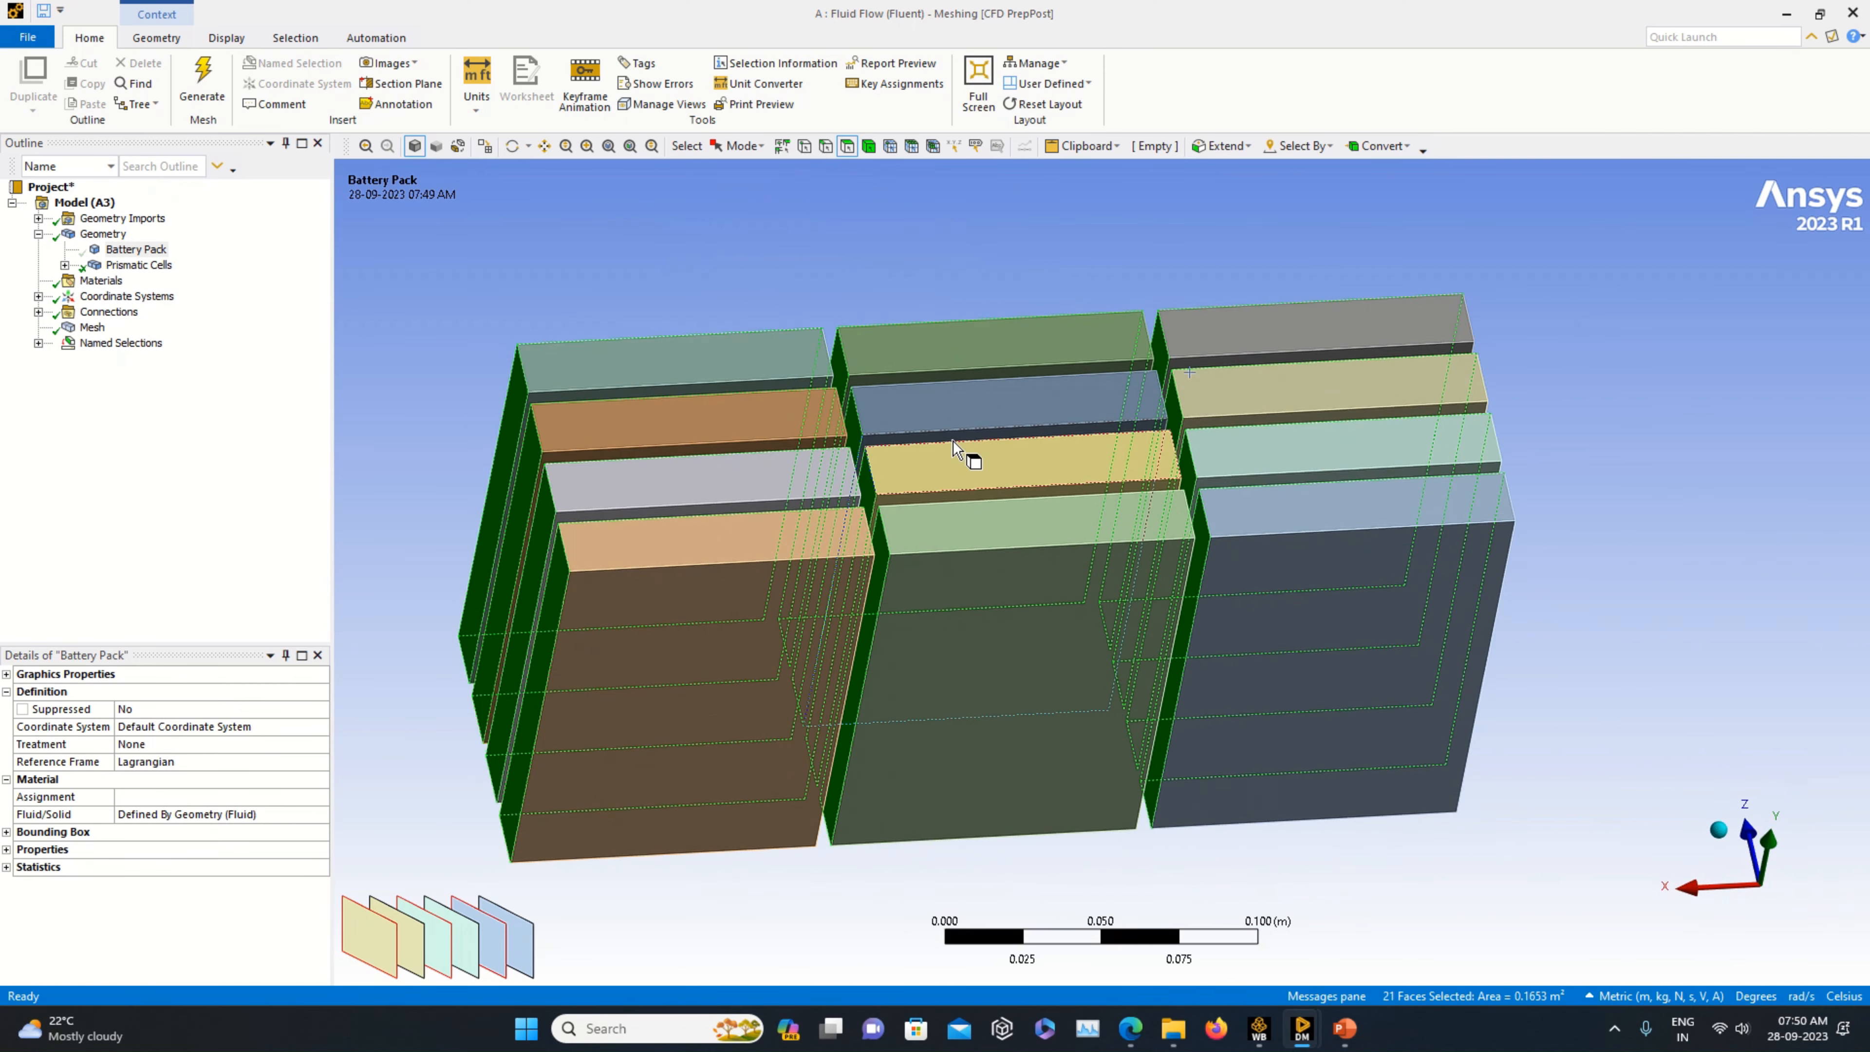
scroll(957, 443, "up", 2)
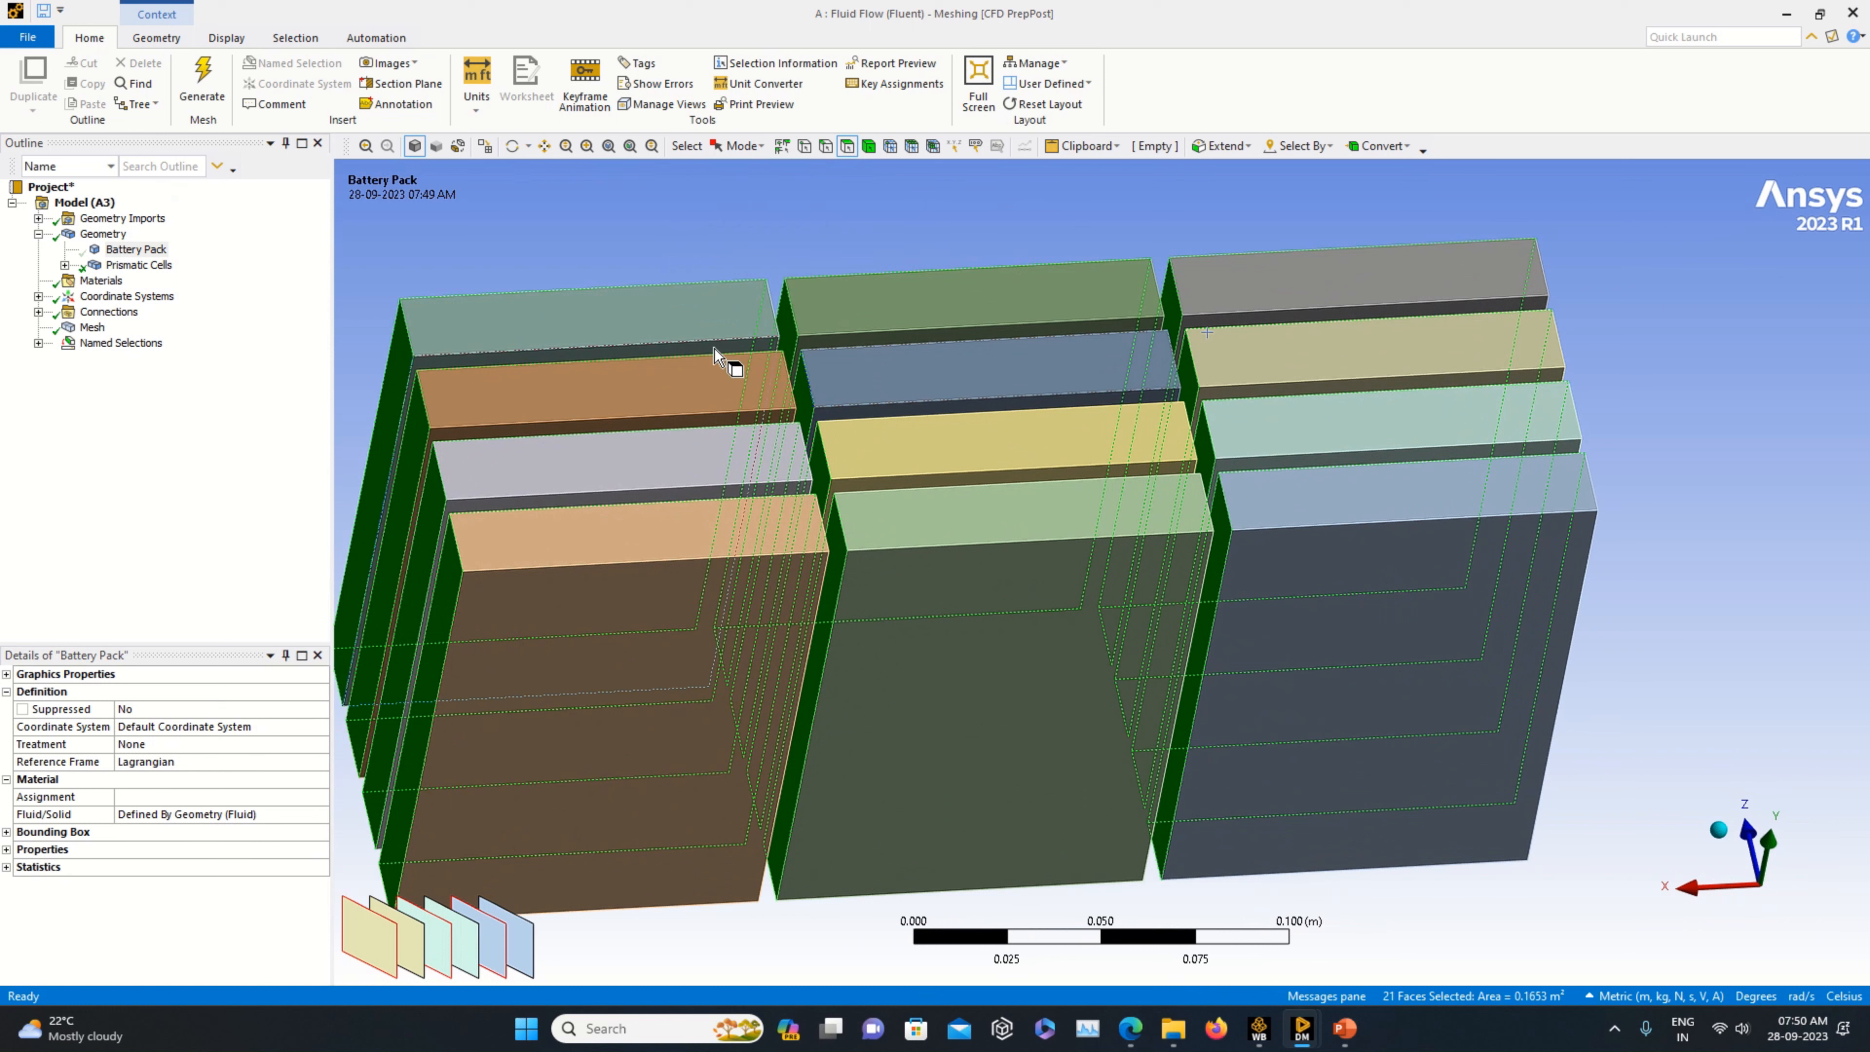
left_click(715, 352, "ctrl")
left_click(880, 341, "ctrl")
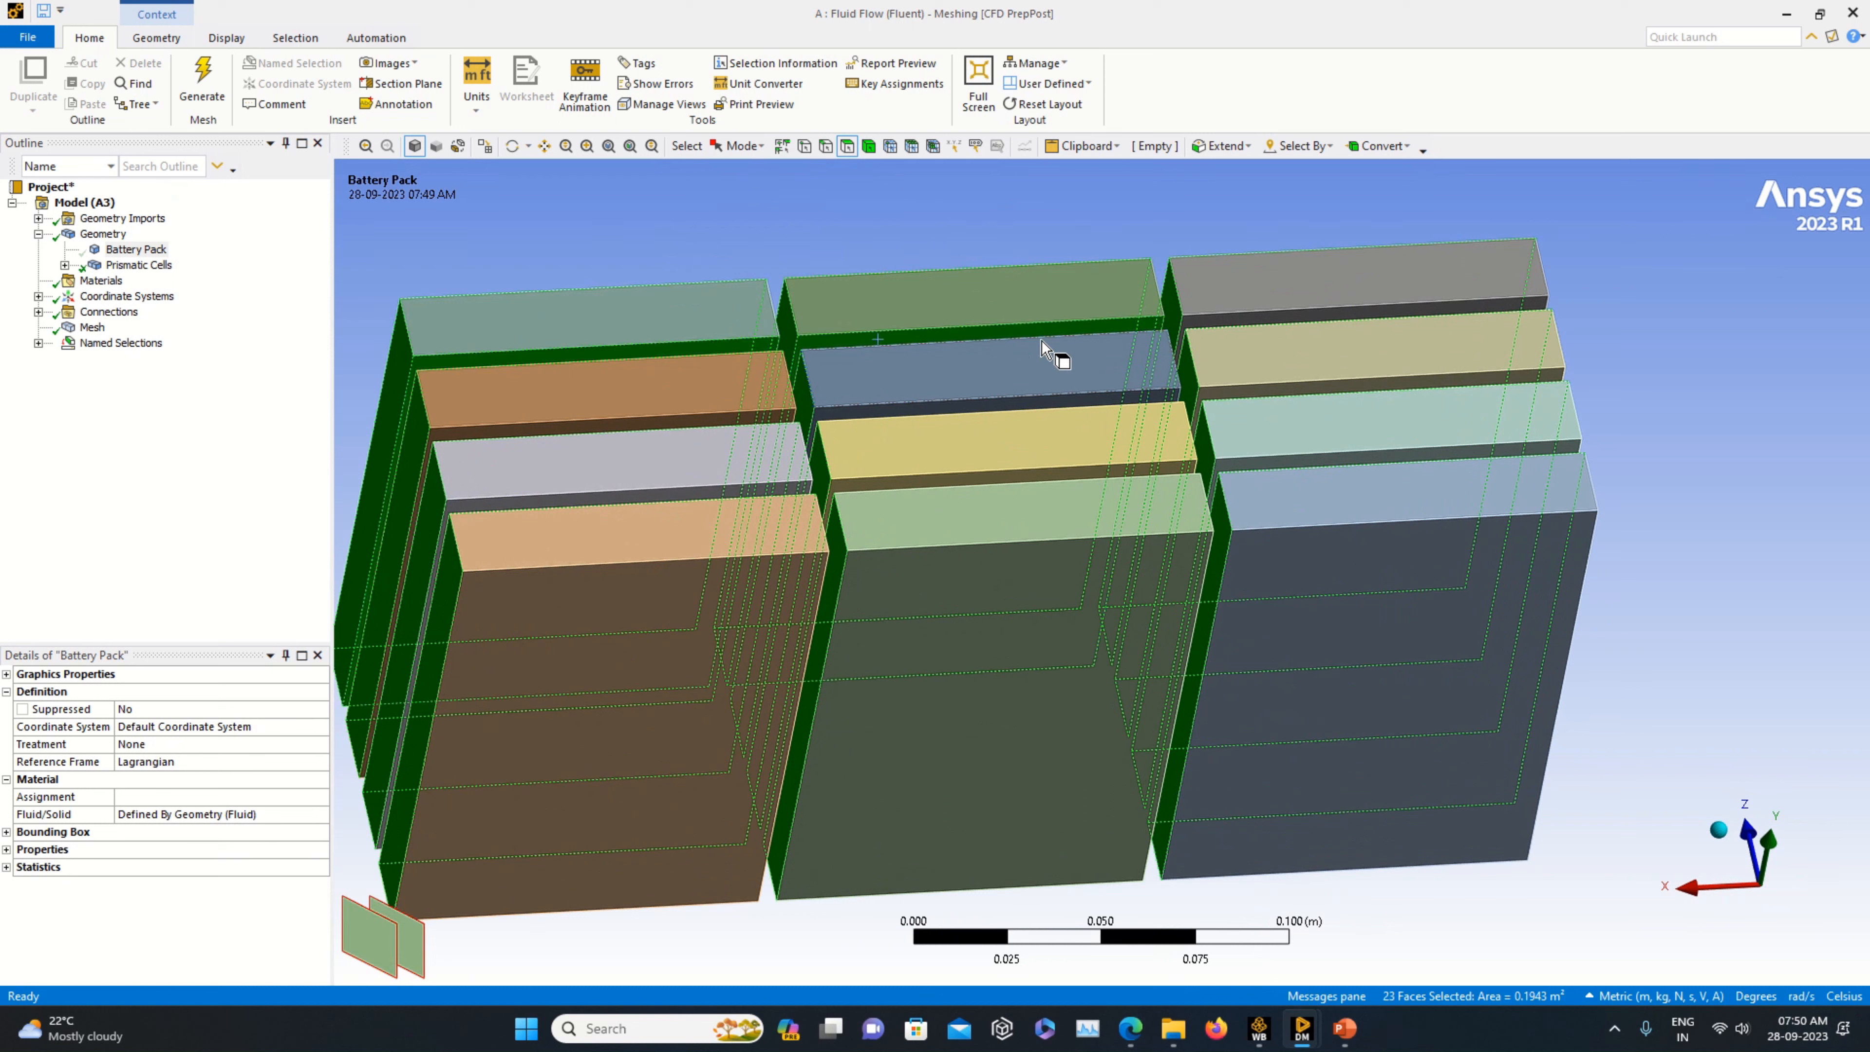
left_click(1322, 322, "ctrl")
left_click(1085, 398, "ctrl")
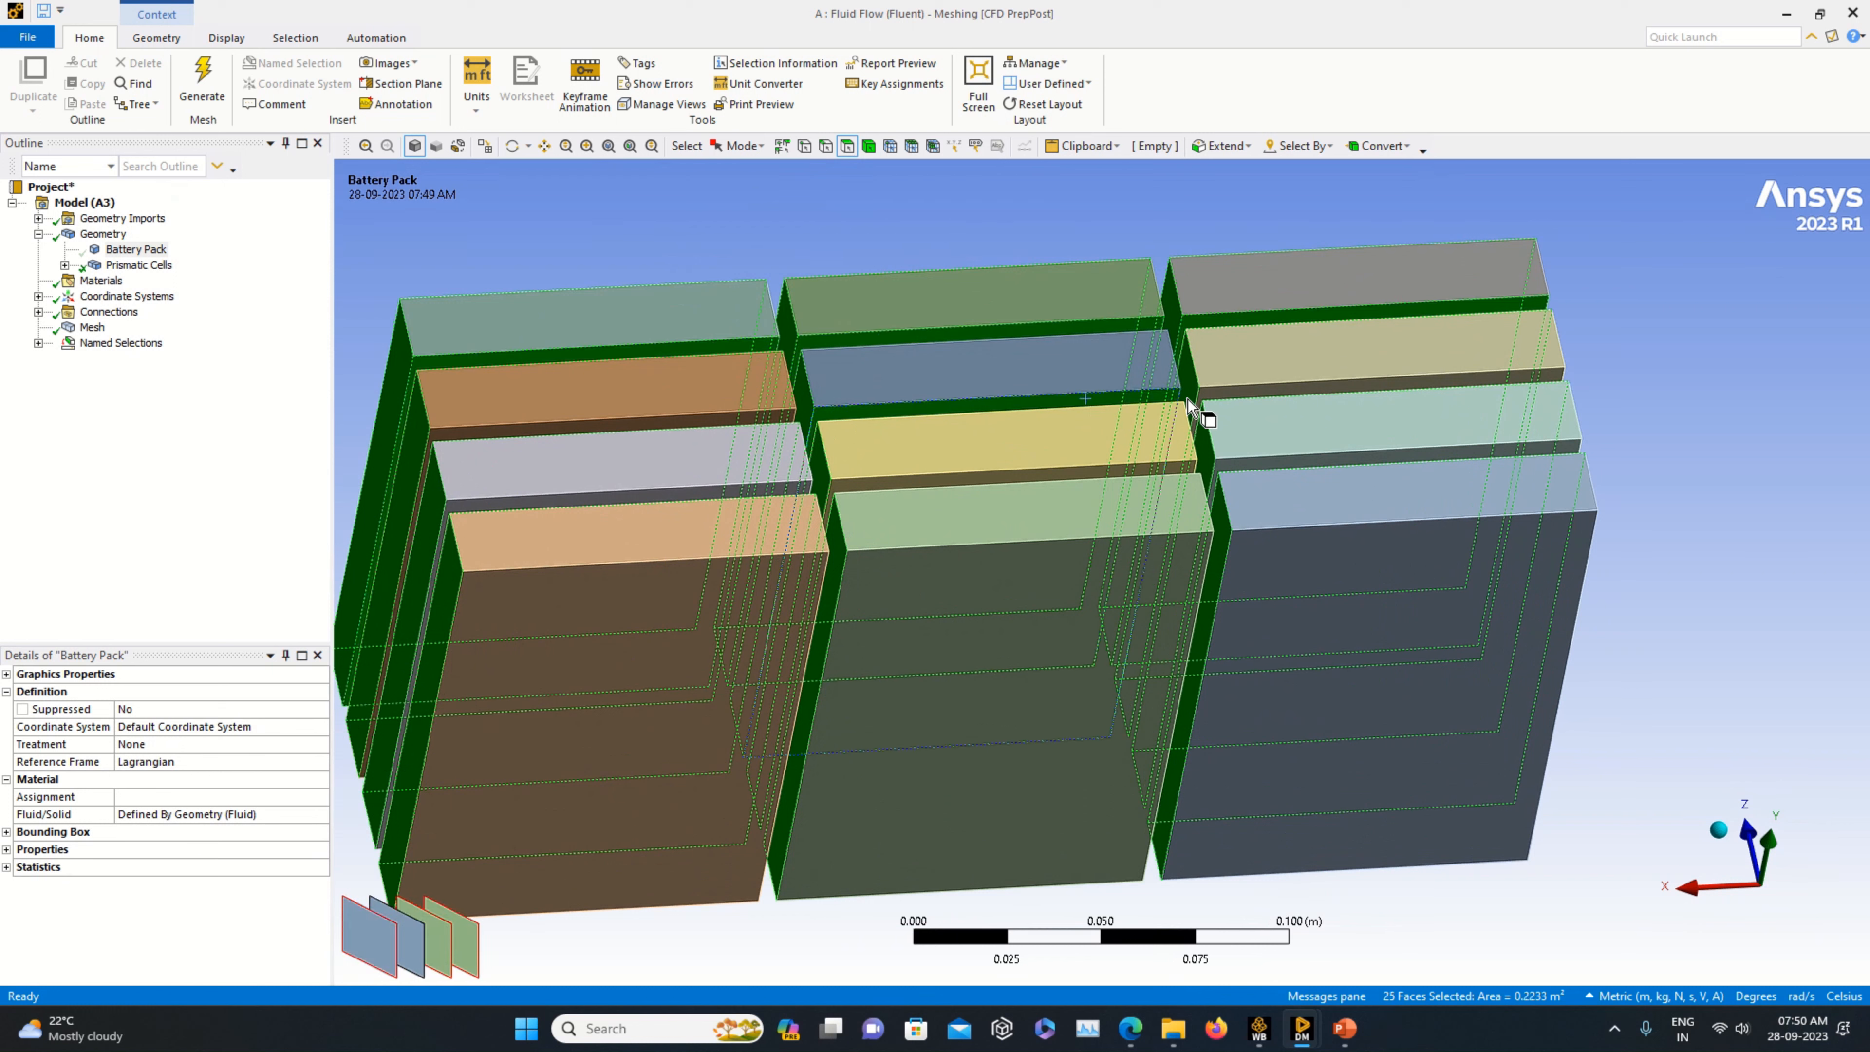
left_click(1230, 402, "ctrl")
left_click(685, 422, "ctrl")
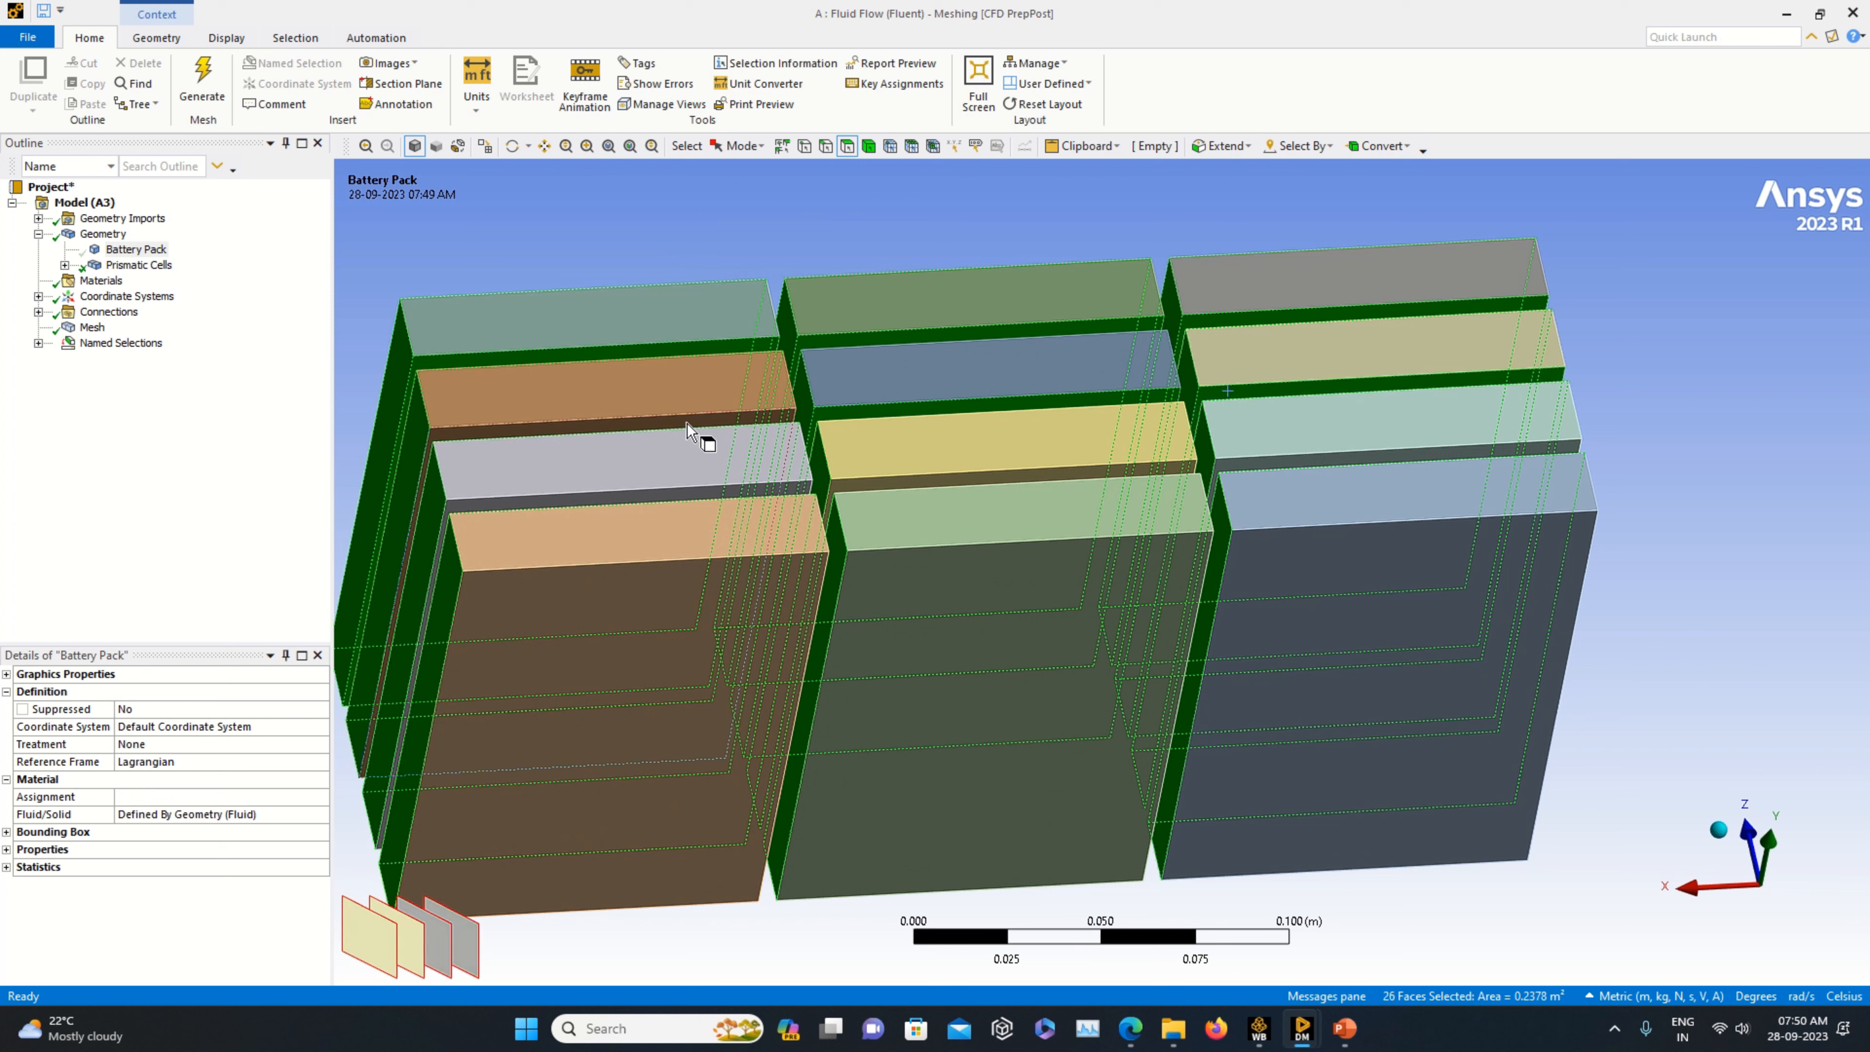
- Extend the face selection with the rear-facing large faces of the third row and the outermost back row of cells
left_click(691, 494, "ctrl")
left_click(863, 487, "ctrl")
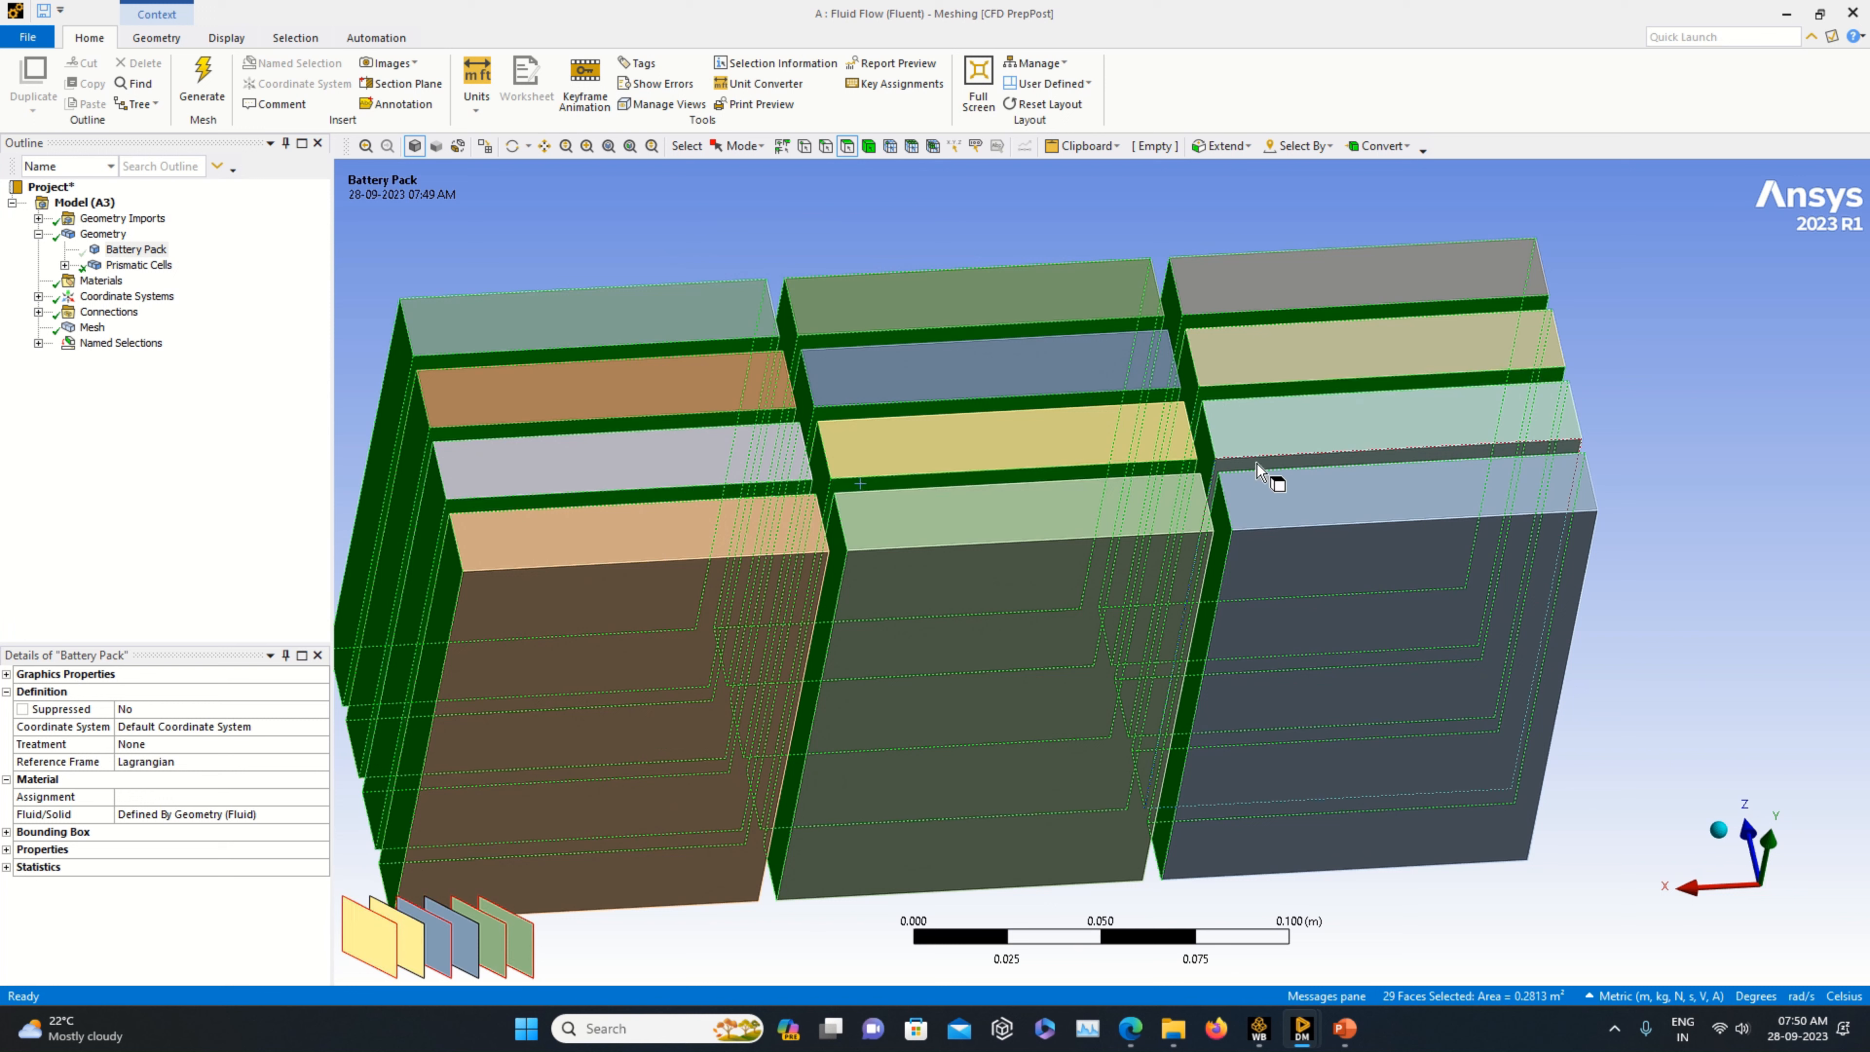
left_click(1271, 479, "ctrl")
left_click(1294, 550, "ctrl")
left_click(1053, 600, "ctrl")
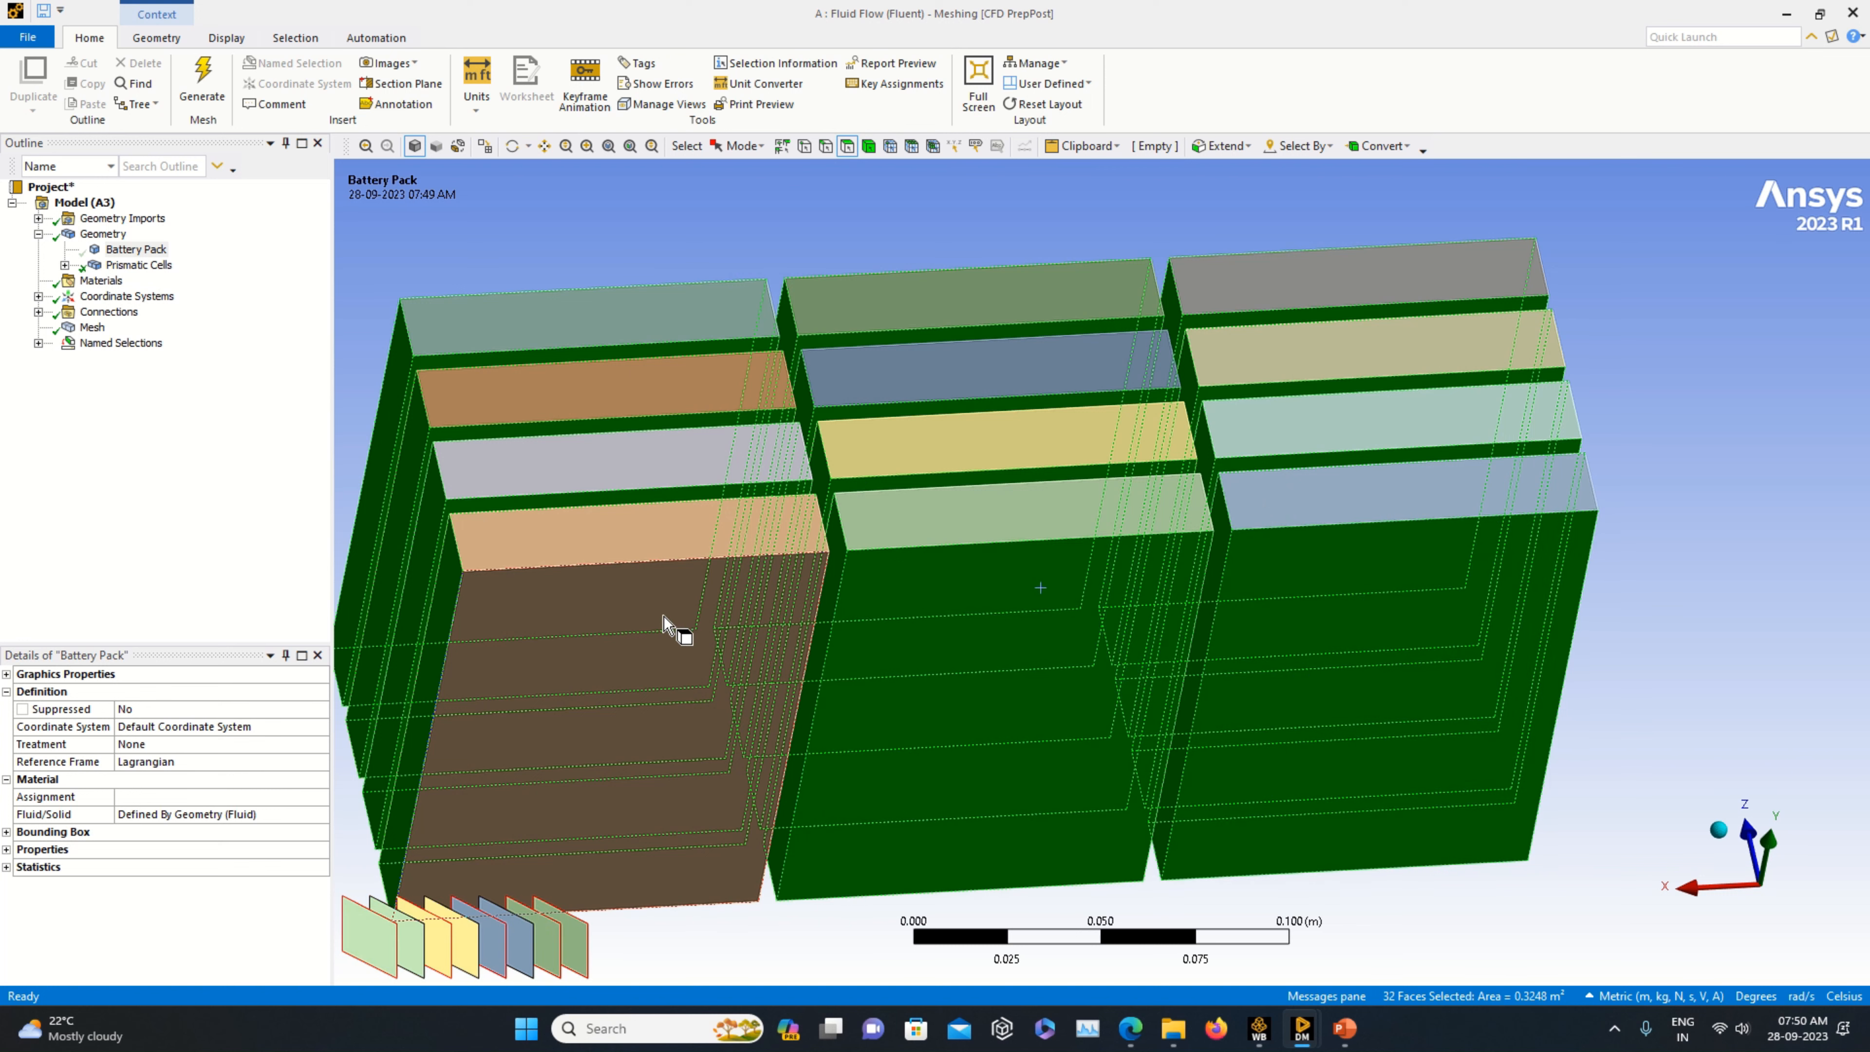
left_click(655, 599, "ctrl")
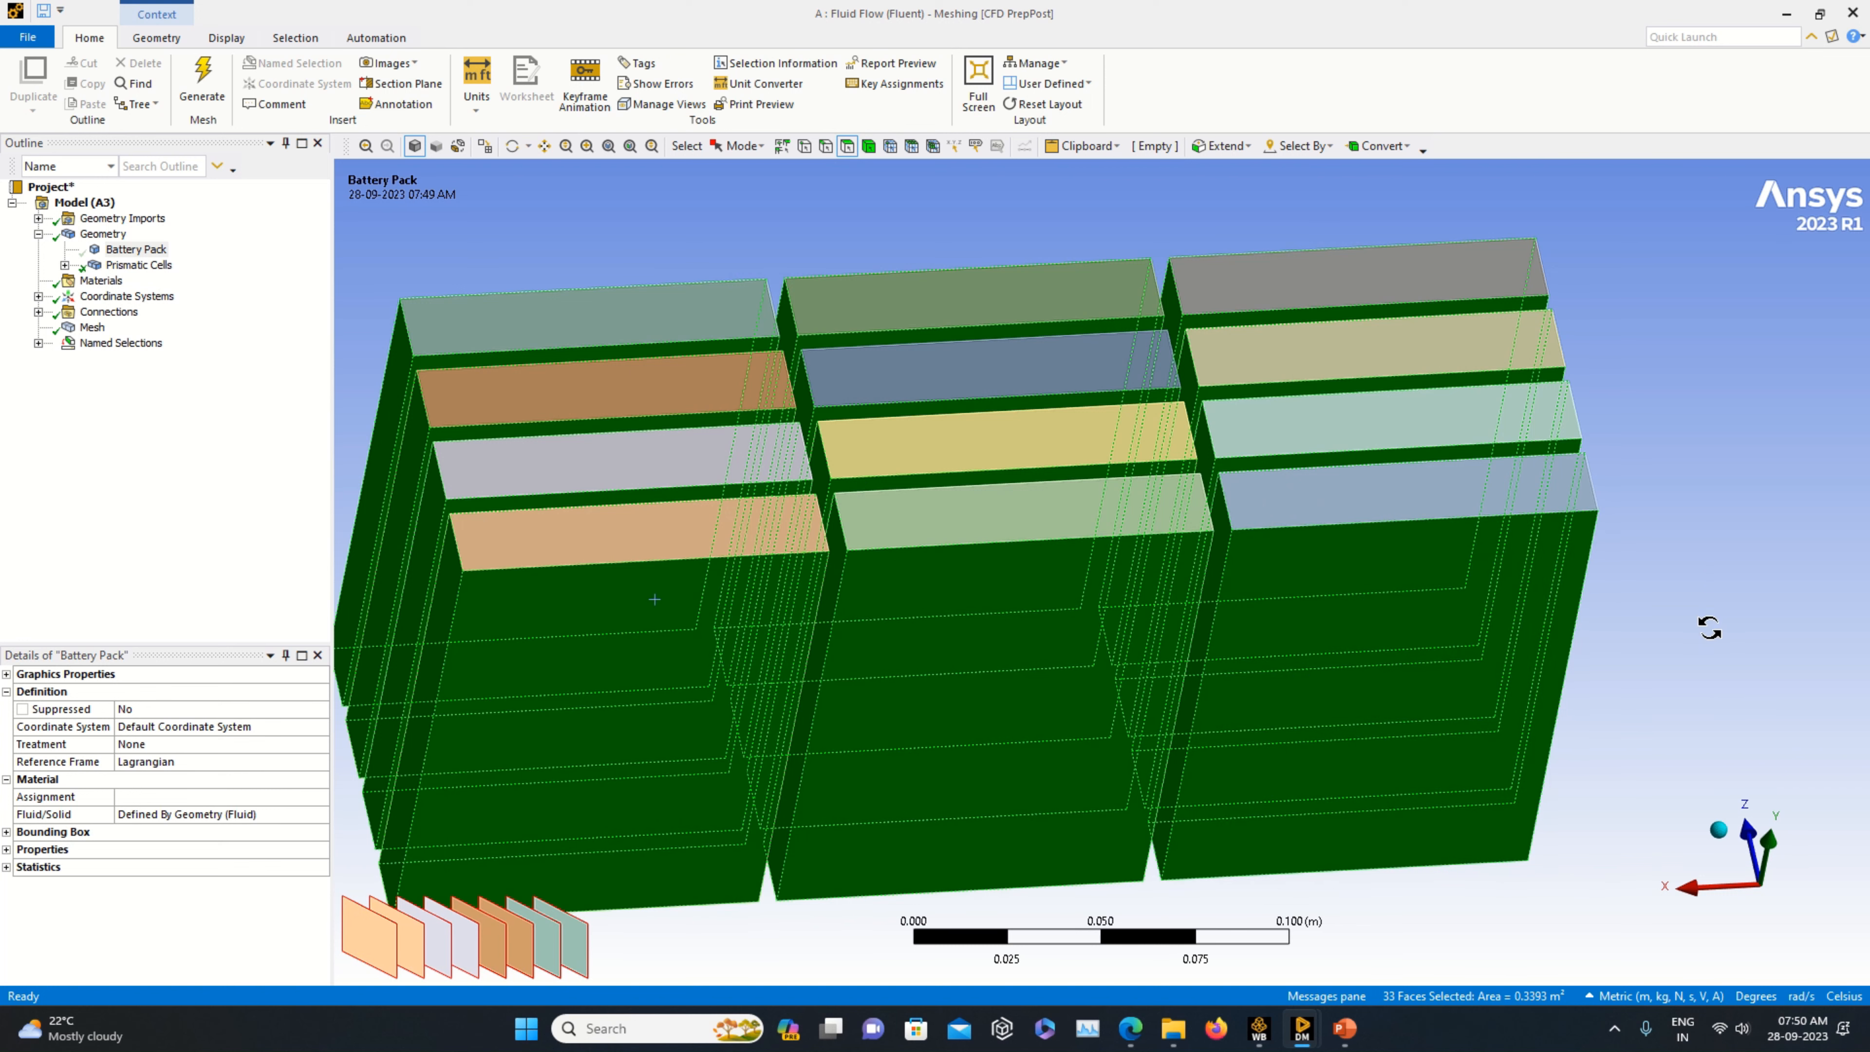
- Add the four narrow outer end faces on the opposite end of the pack to the face selection
middle_click_drag(1703, 635, 1255, 578)
left_click(1131, 584, "ctrl")
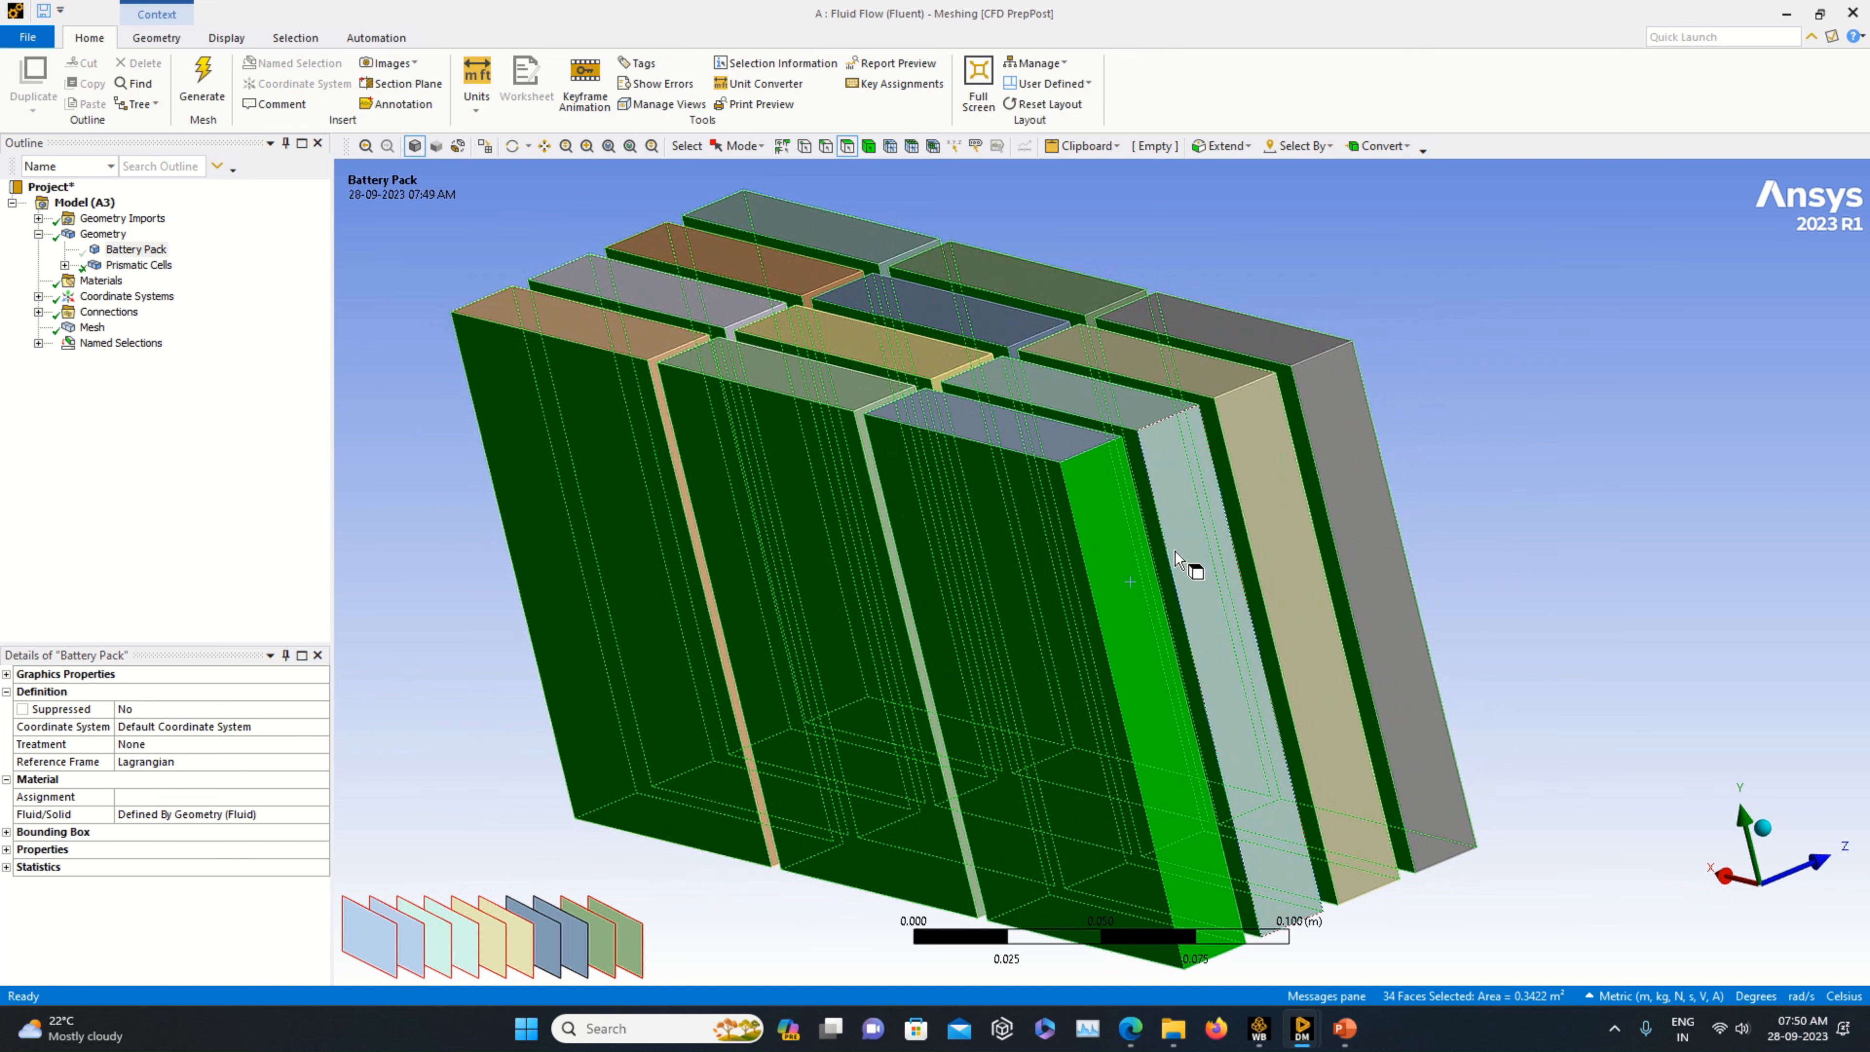
left_click(1183, 545, "ctrl")
left_click(1275, 511, "ctrl")
left_click(1368, 485, "ctrl")
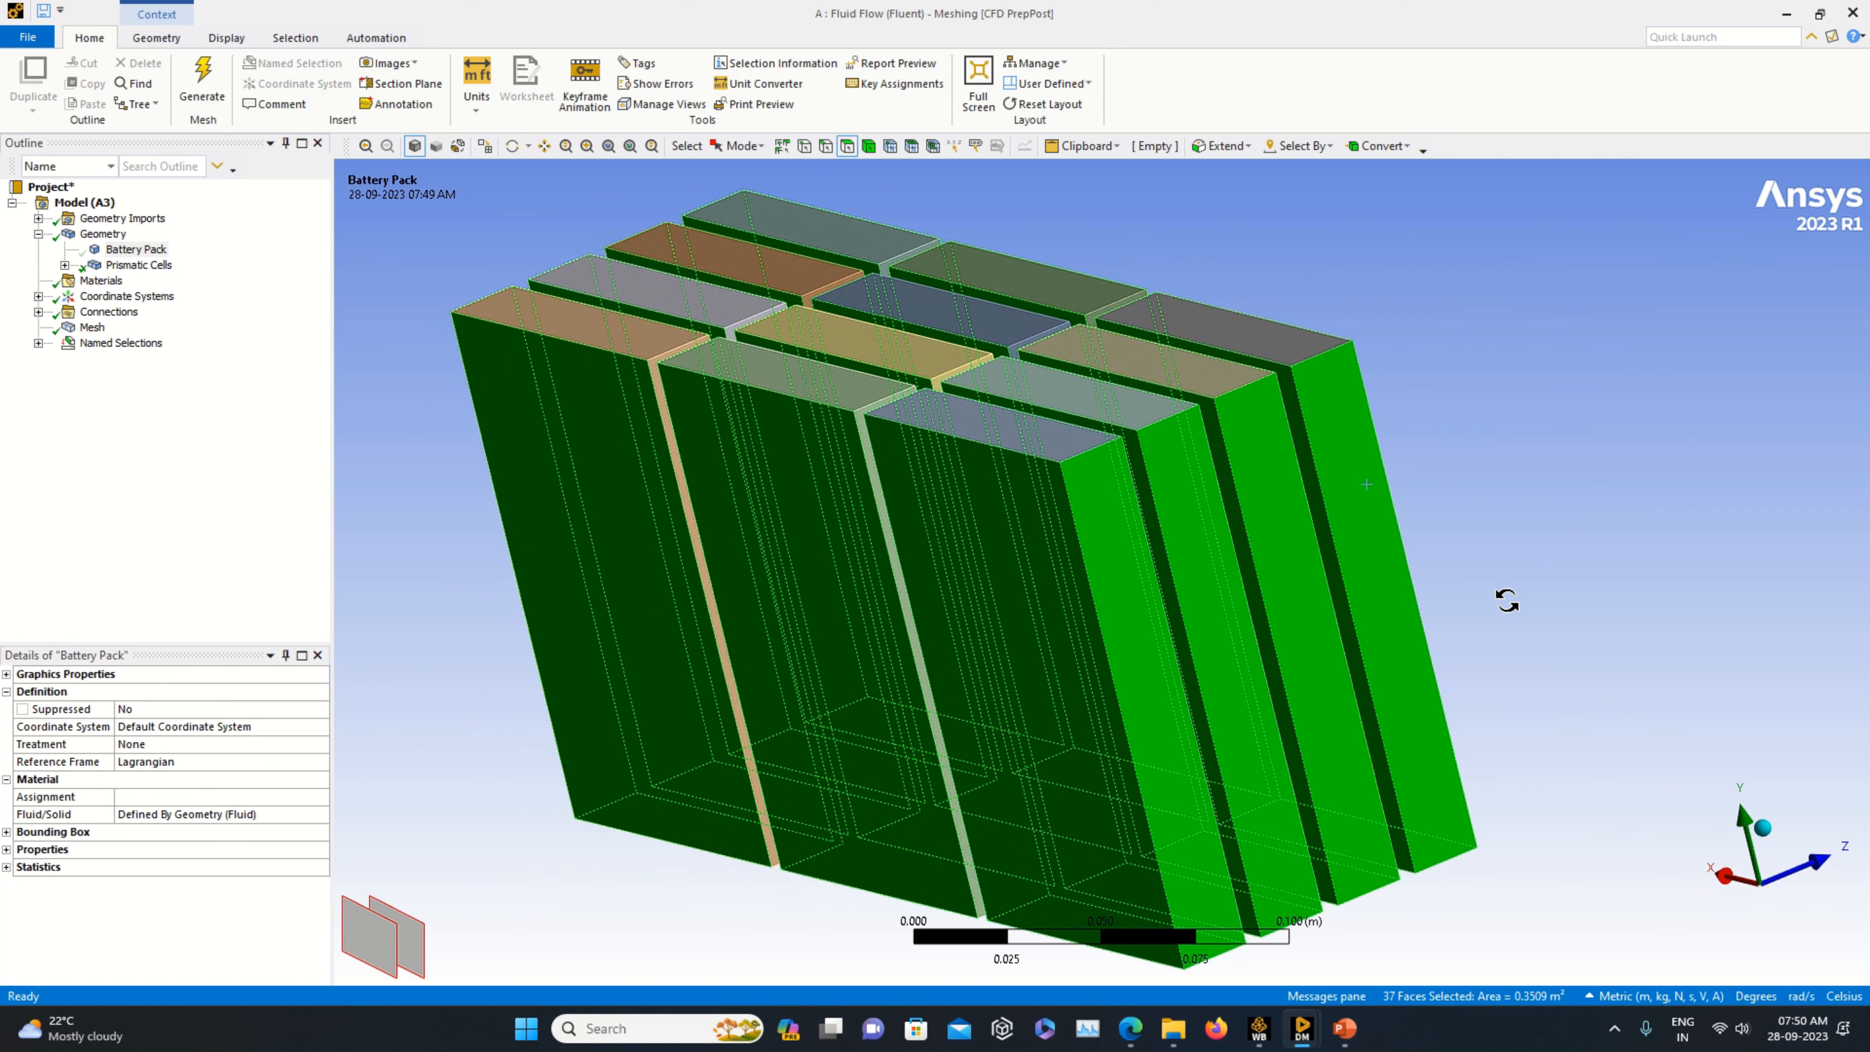
- Add the three front-facing large faces inside the row gaps of the middle cell column to the selection
middle_click_drag(1503, 597, 1182, 589)
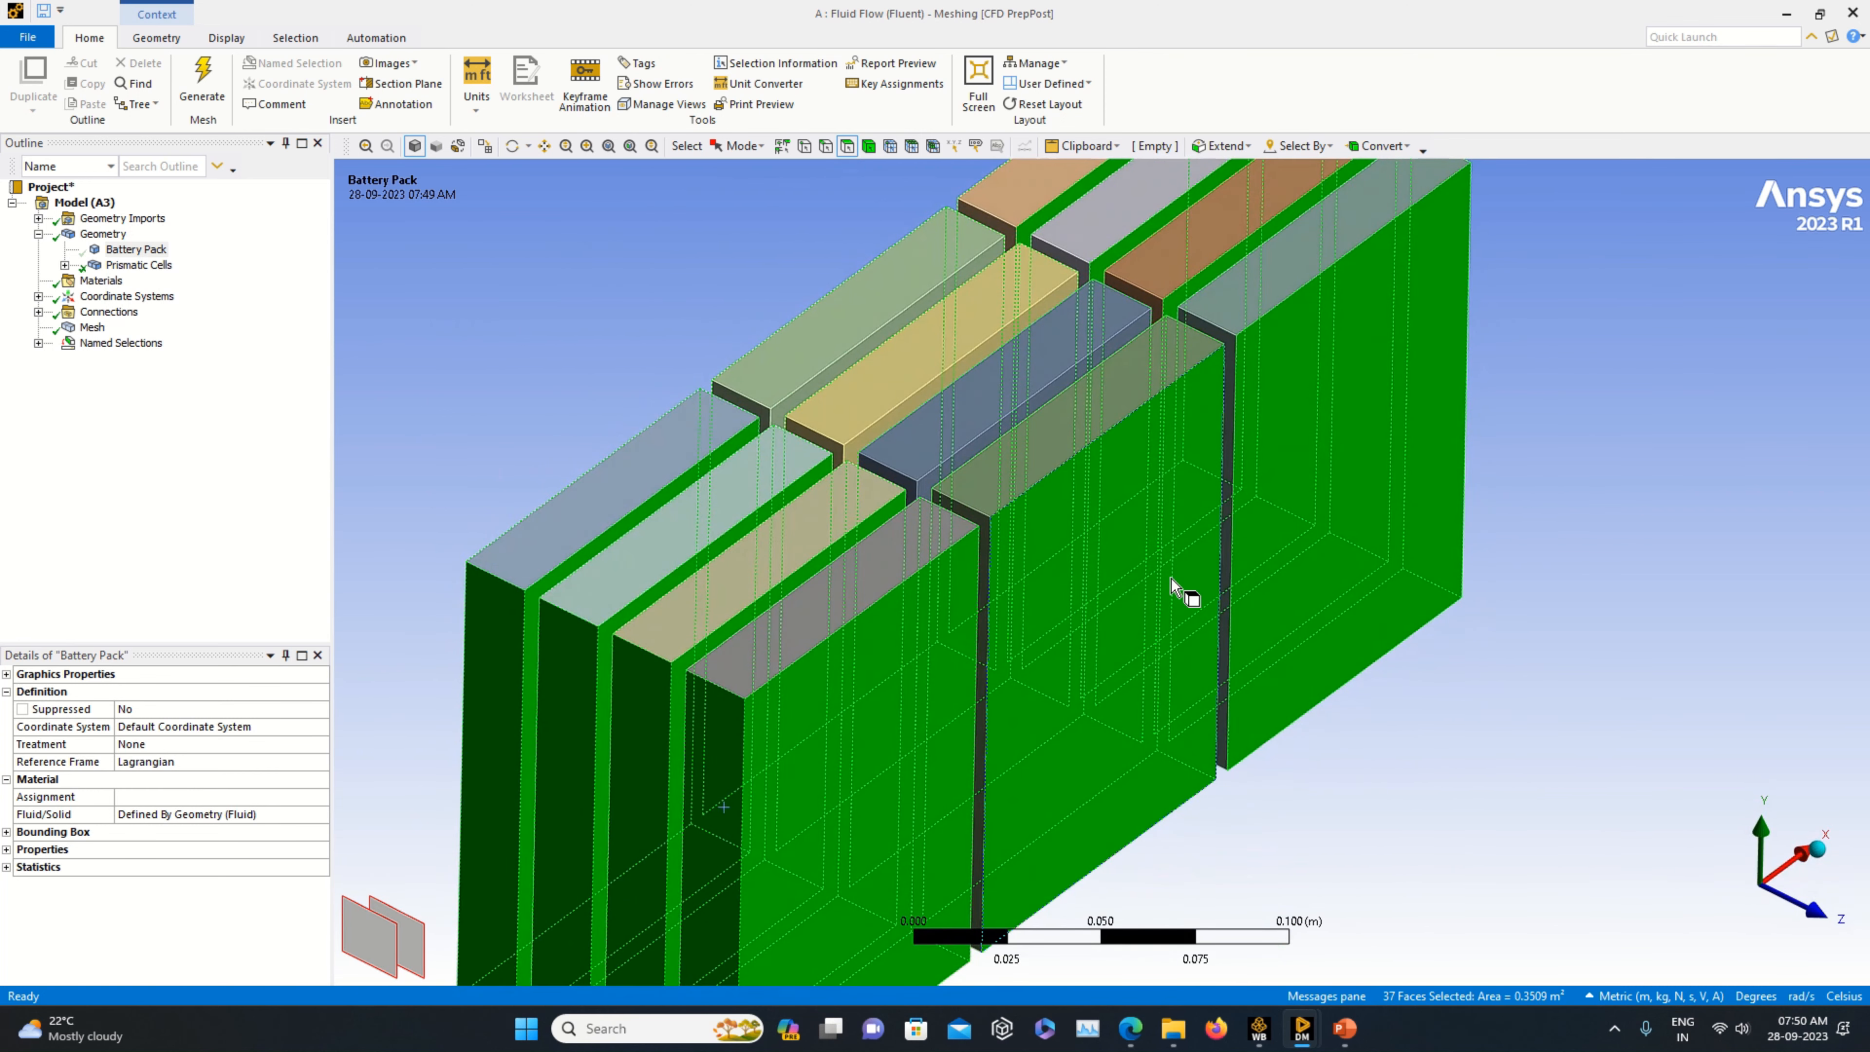
left_click(889, 331, "ctrl")
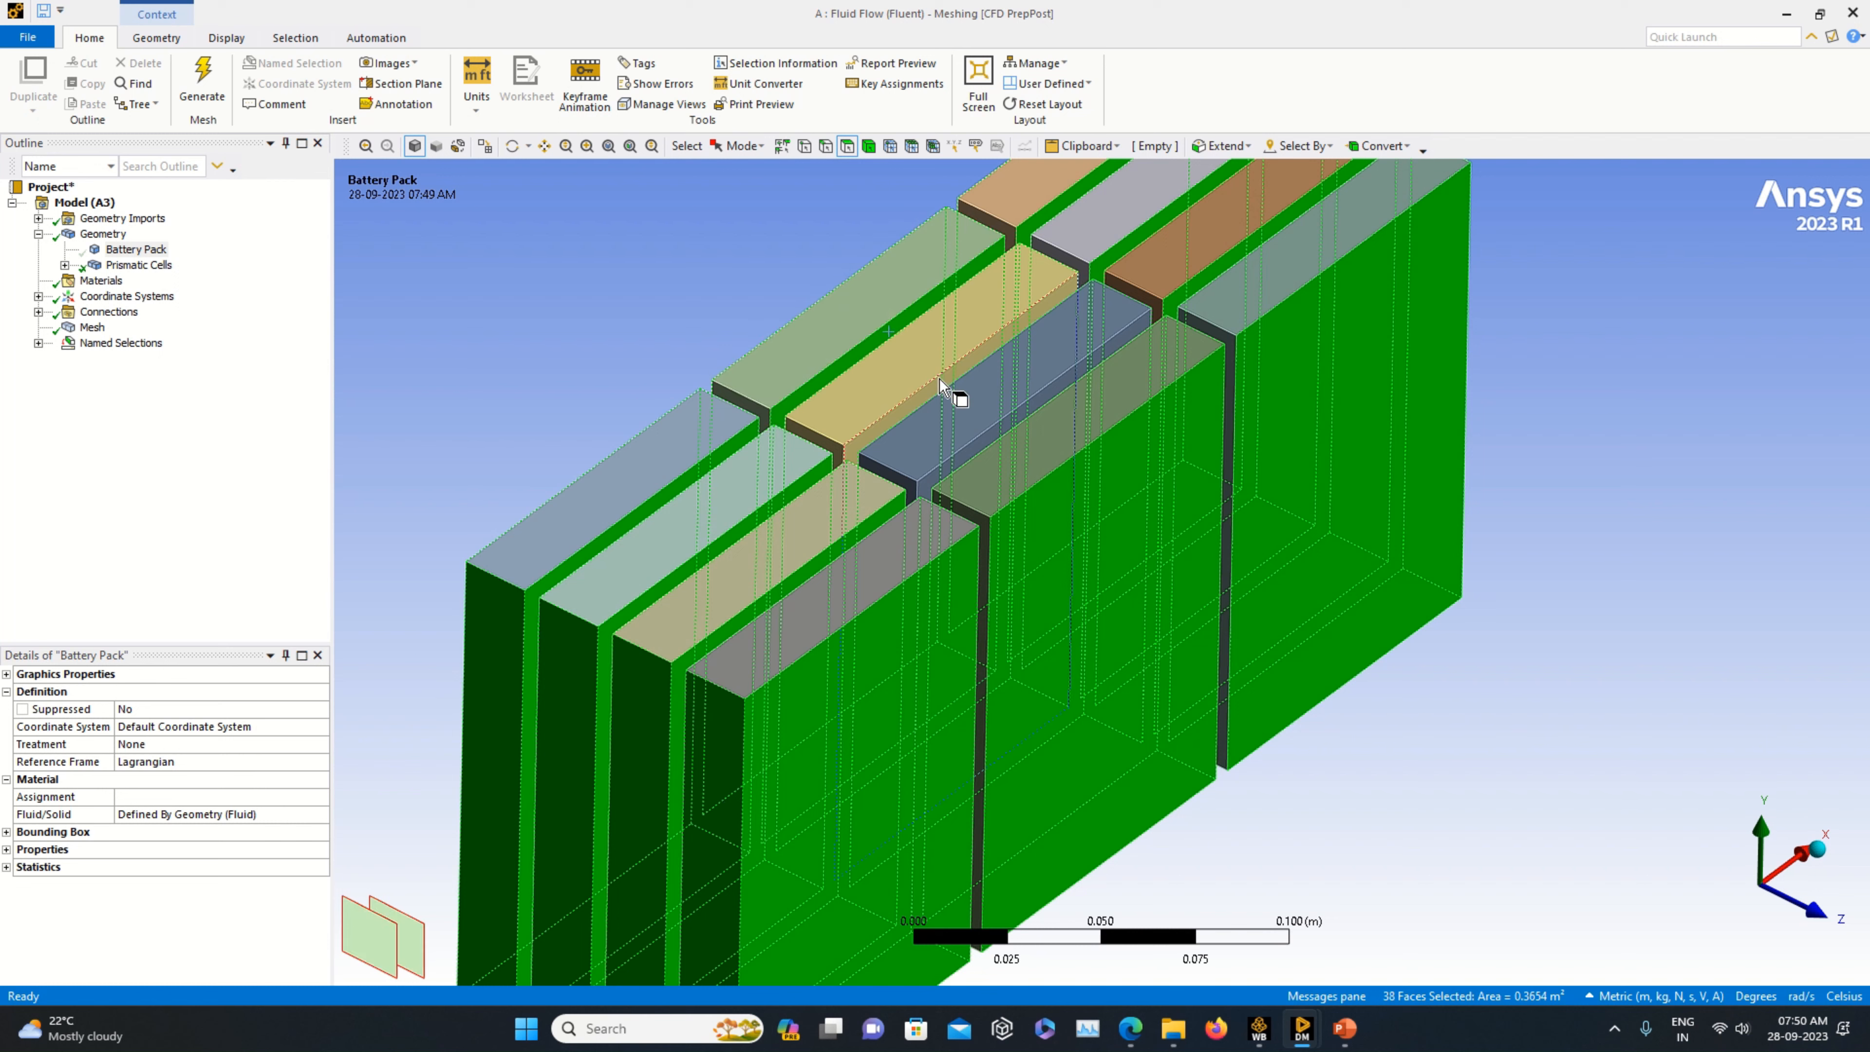
left_click(930, 403, "ctrl")
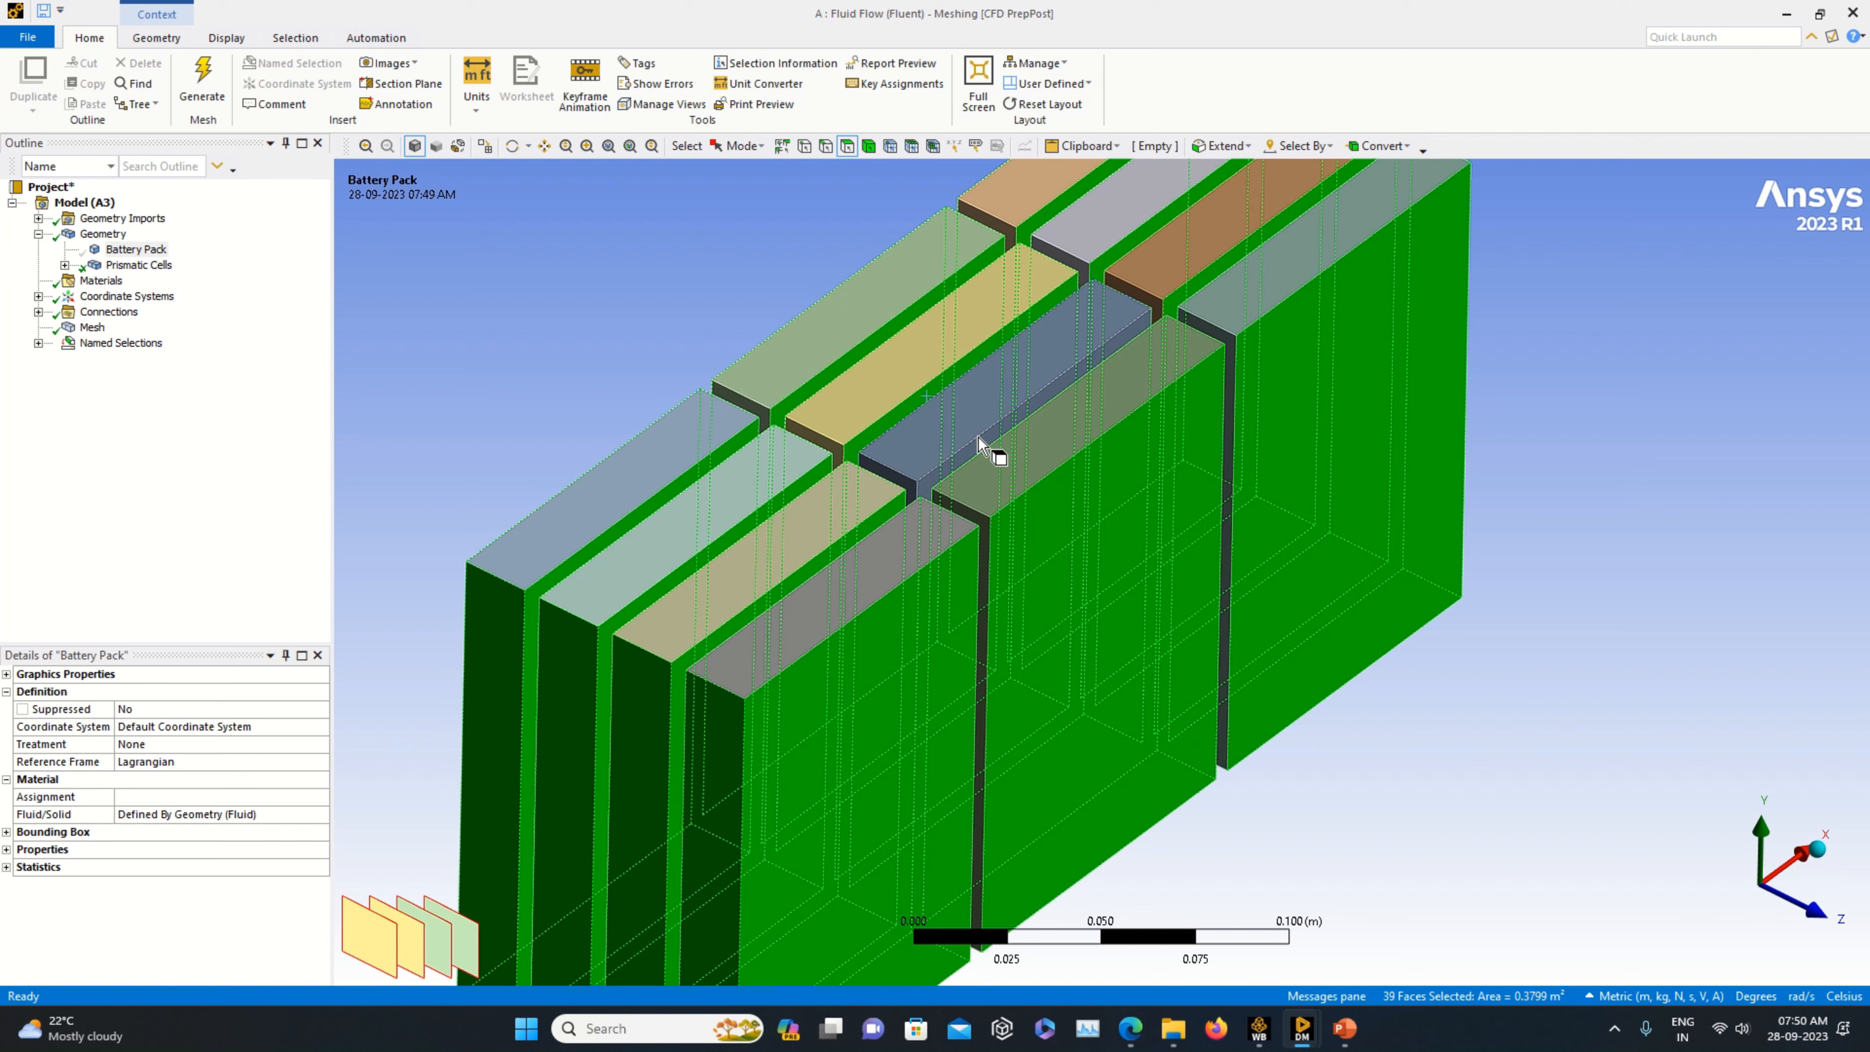
left_click(981, 450, "ctrl")
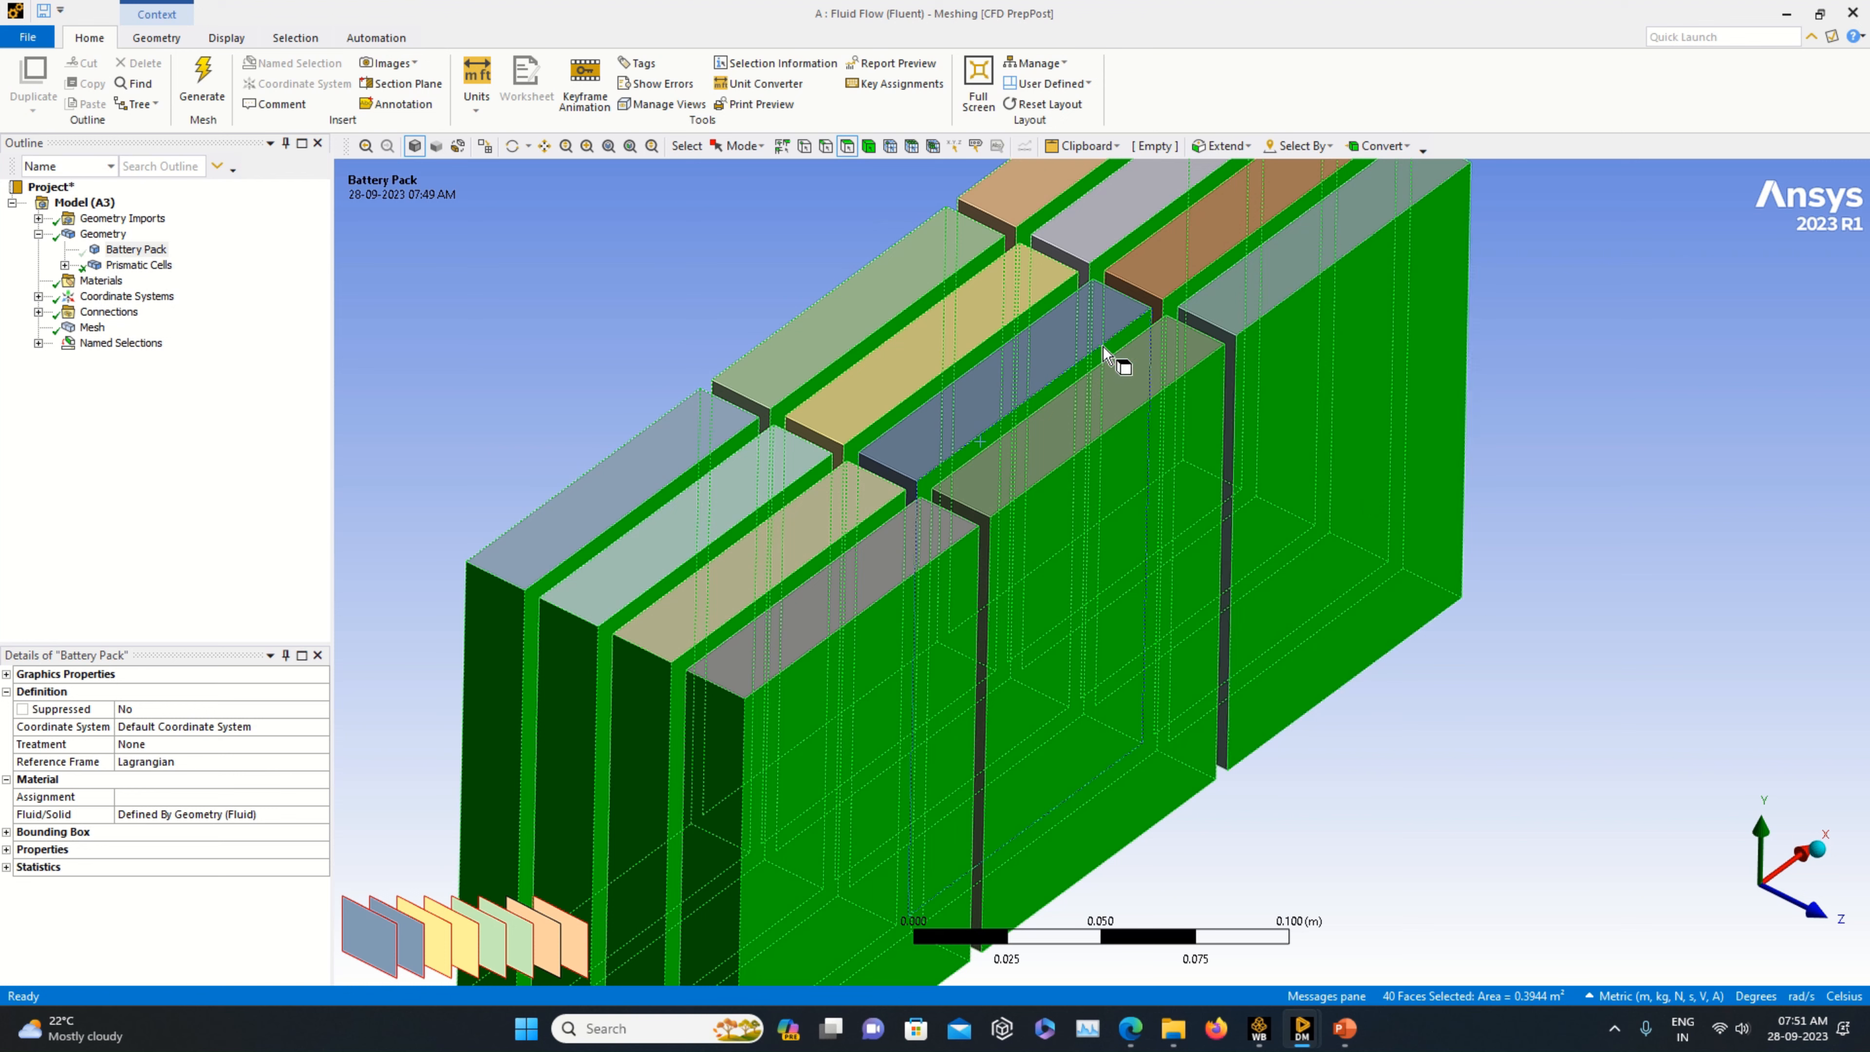
- Add the four narrow faces of the far cell column that face the middle column to the selection
mouse_move(1335, 645)
middle_mouse_down()
mouse_move(1379, 619)
mouse_move(1352, 661)
middle_mouse_up()
scroll(1140, 361, "up", 2)
left_click(1146, 287, "ctrl")
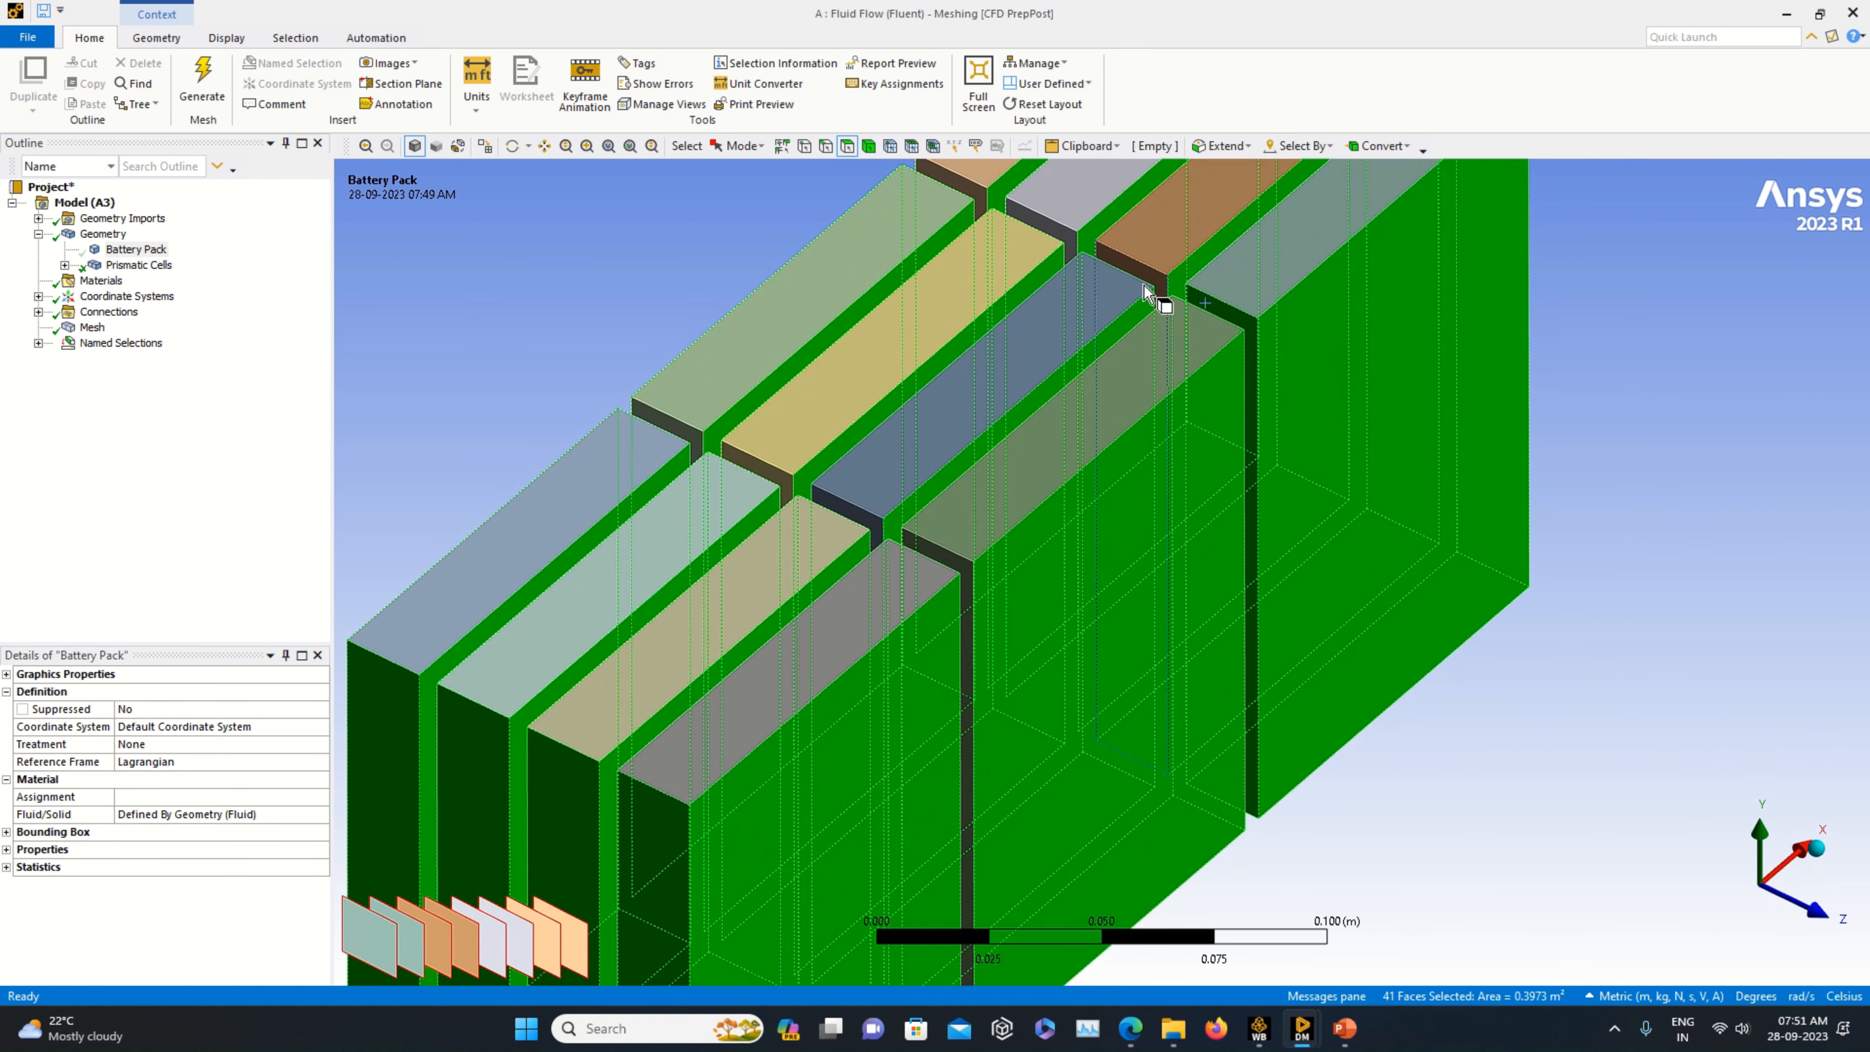
left_click(1099, 269, "ctrl")
left_click(1046, 241, "ctrl")
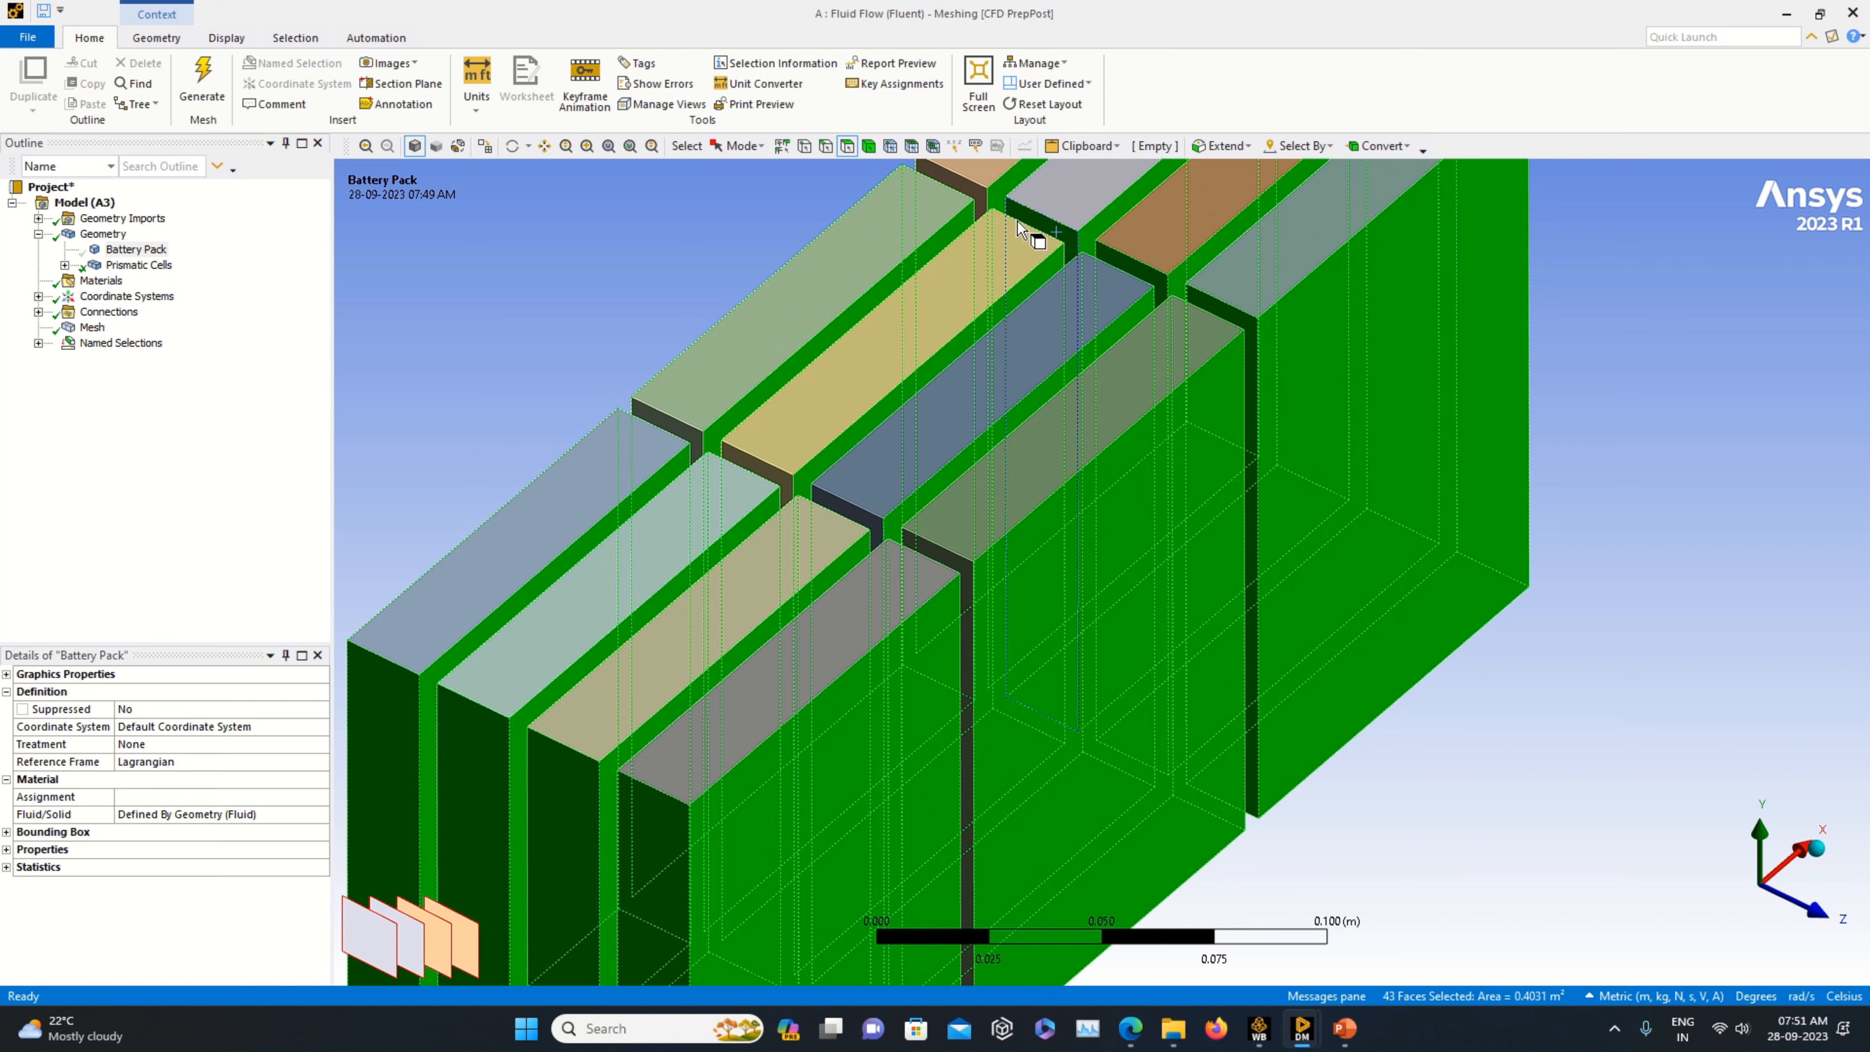
left_click(964, 183, "ctrl")
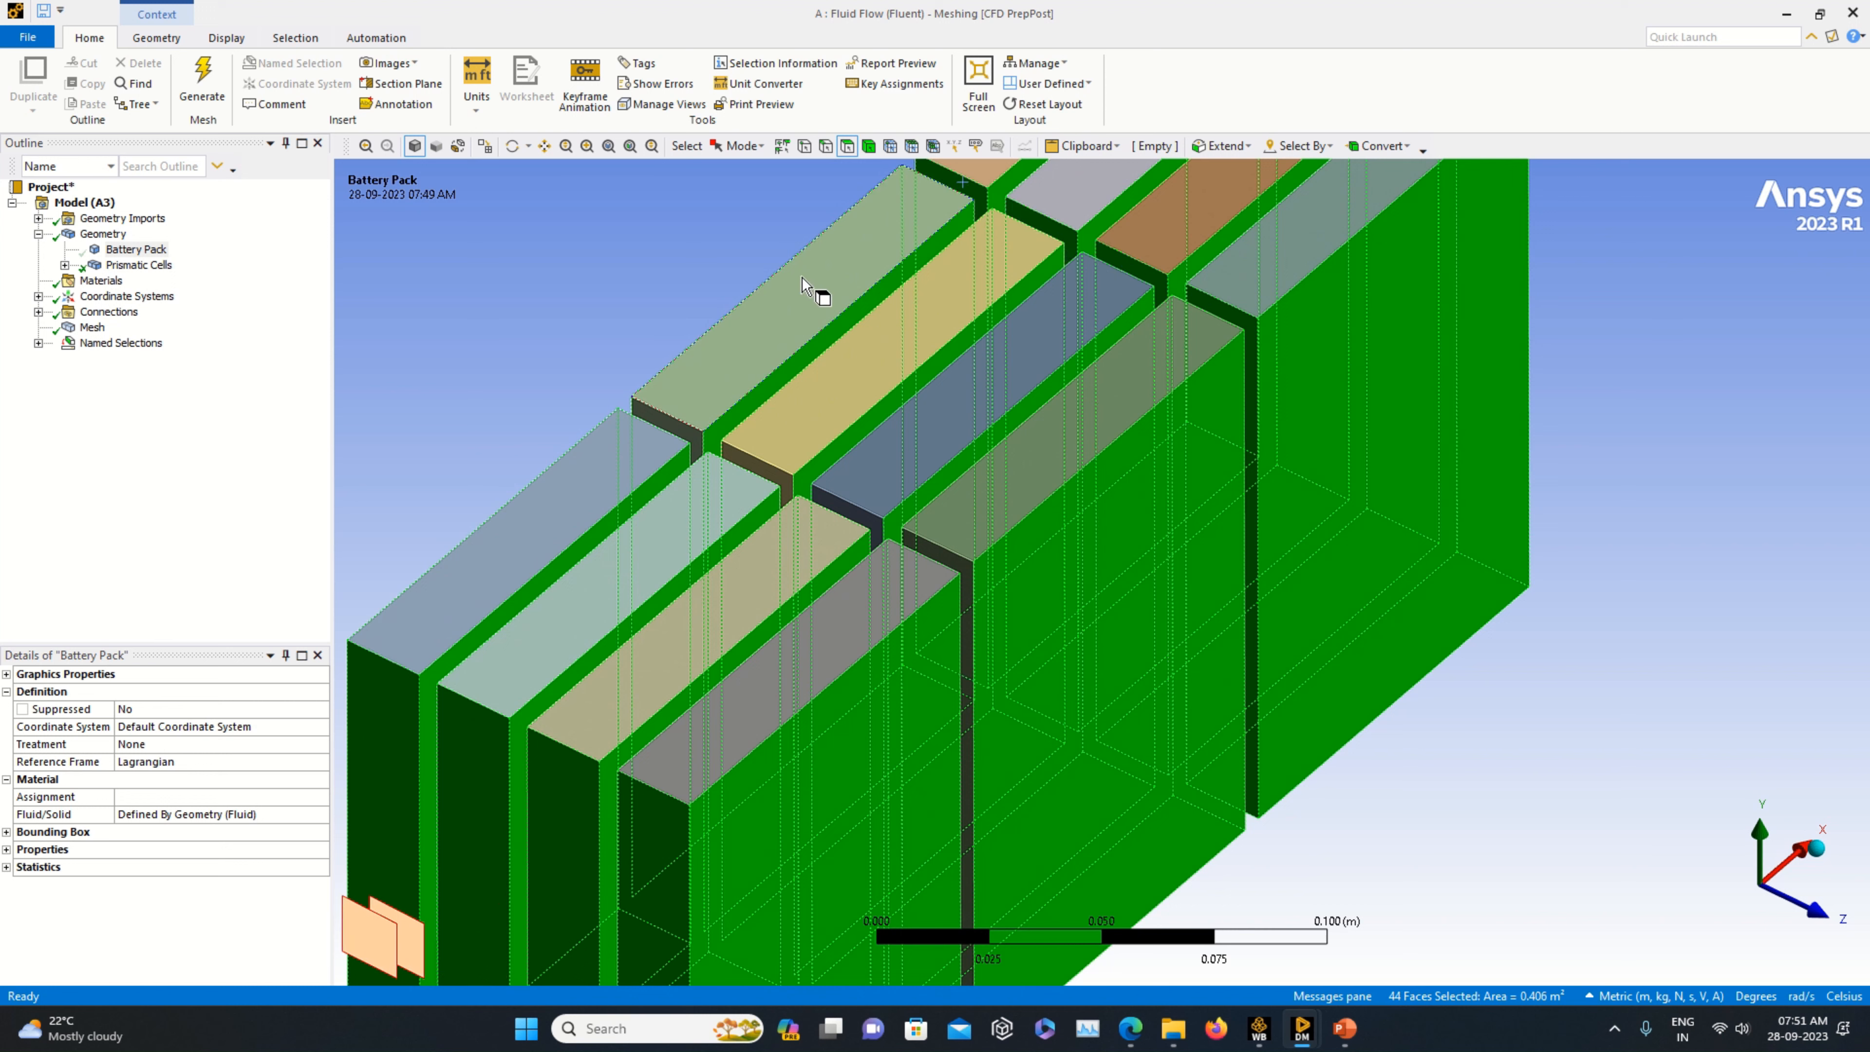
- Add the four narrow faces of the middle cell column that face the nearest column to the selection
left_click(669, 431, "ctrl")
left_click(776, 472, "ctrl")
left_click(853, 515, "ctrl")
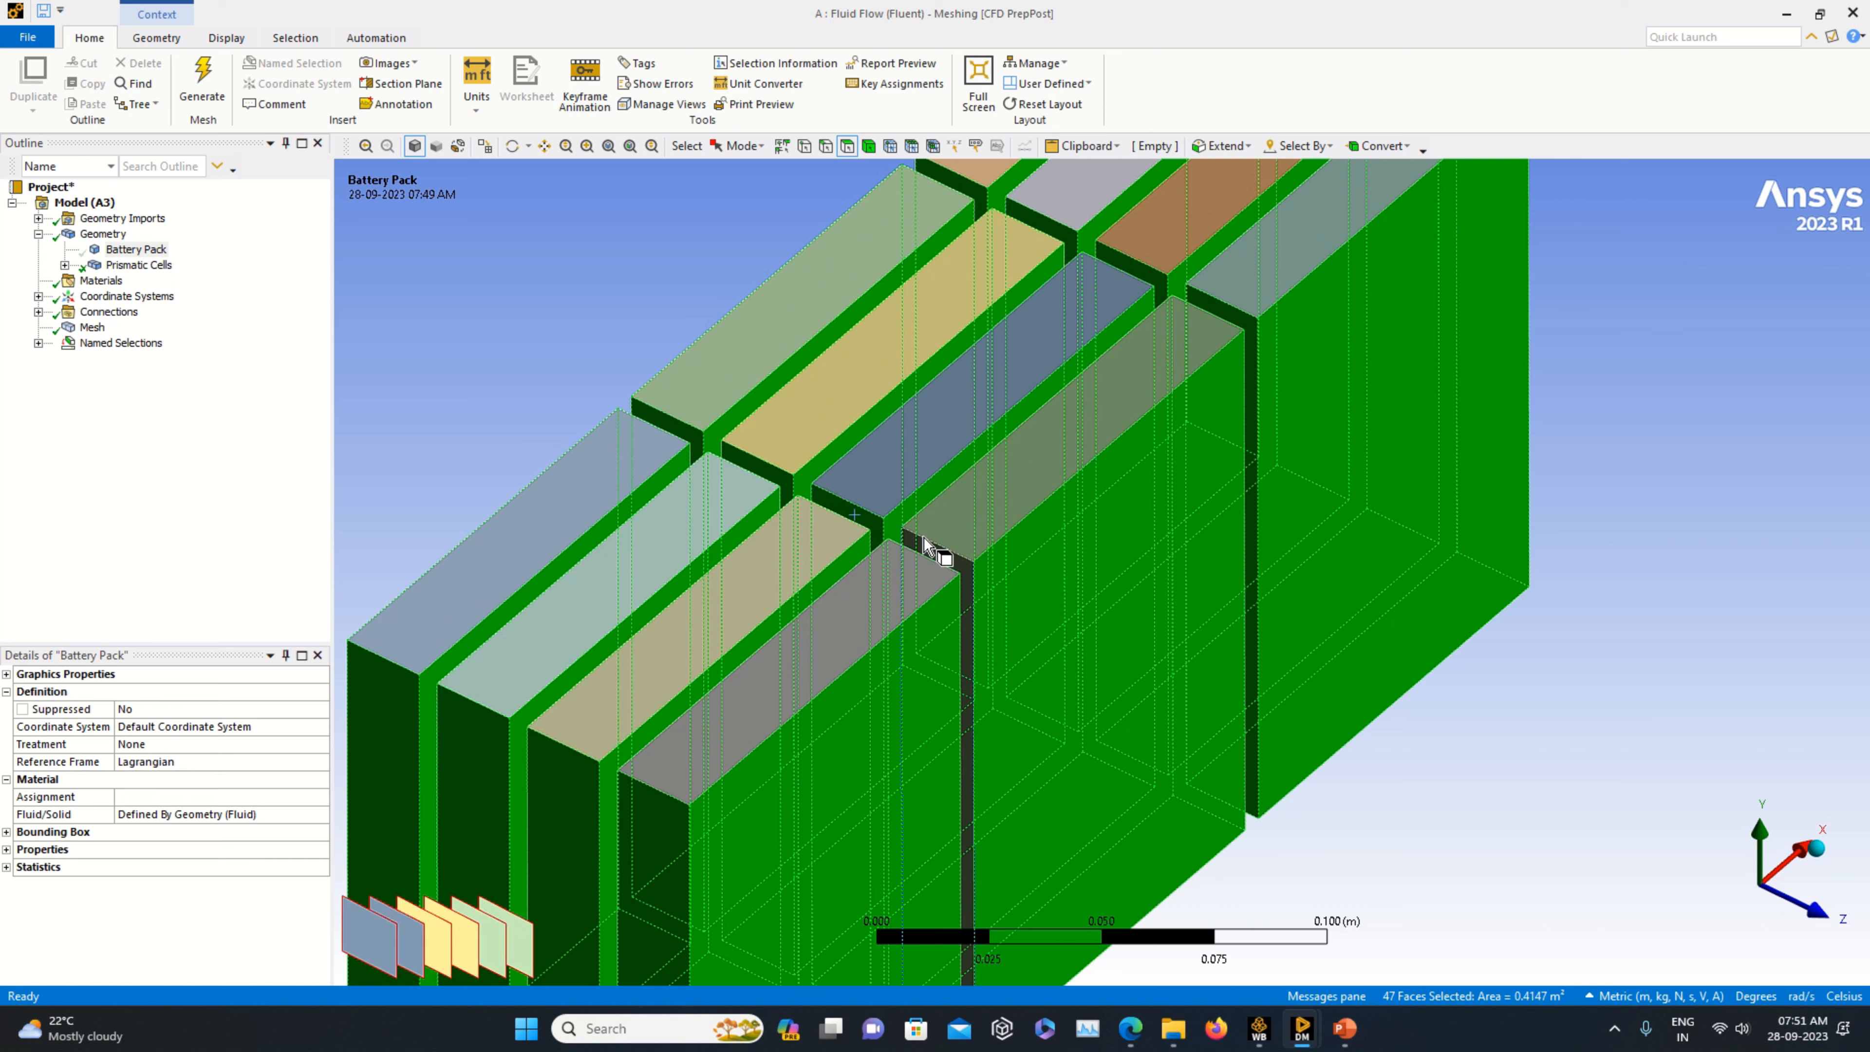
left_click(937, 549, "ctrl")
- Create a named selection called "Cell Wall" from the selected cell faces
scroll(1246, 651, "down", 1)
middle_click_drag(1411, 673, 996, 700)
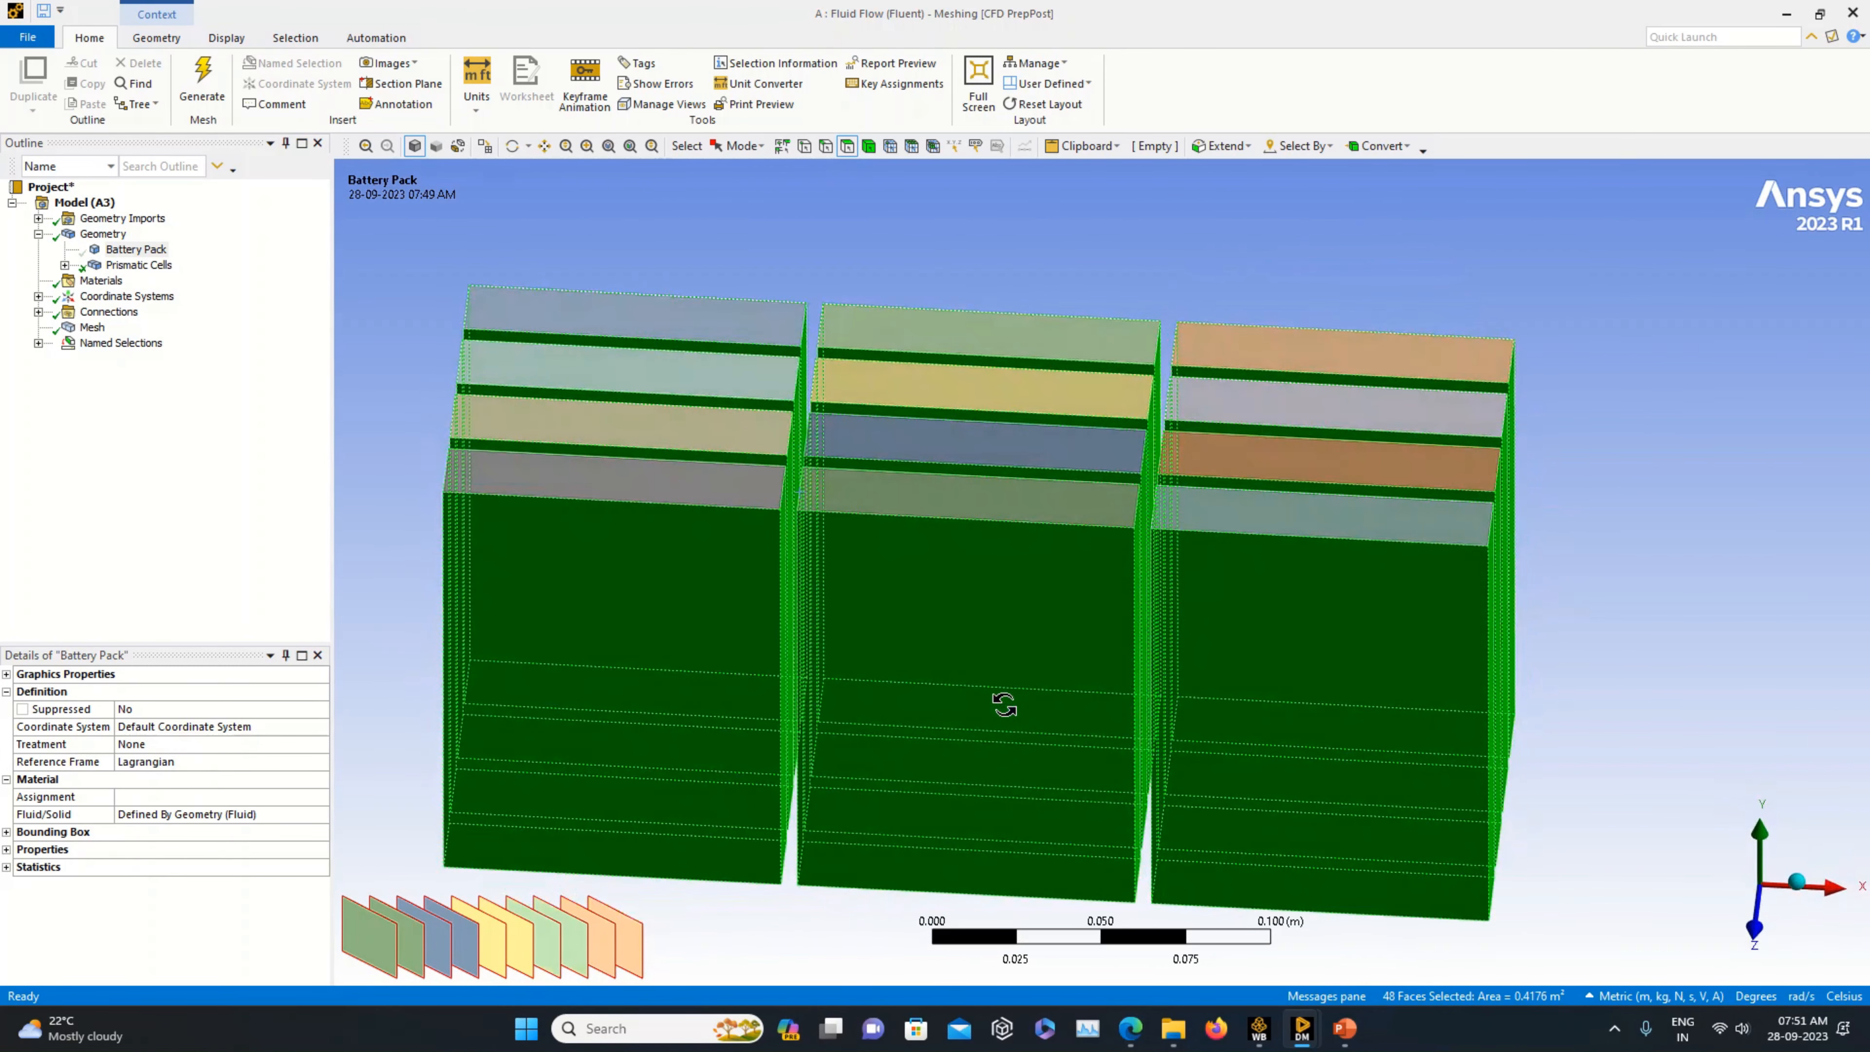
right_click(972, 623)
left_click(1042, 583)
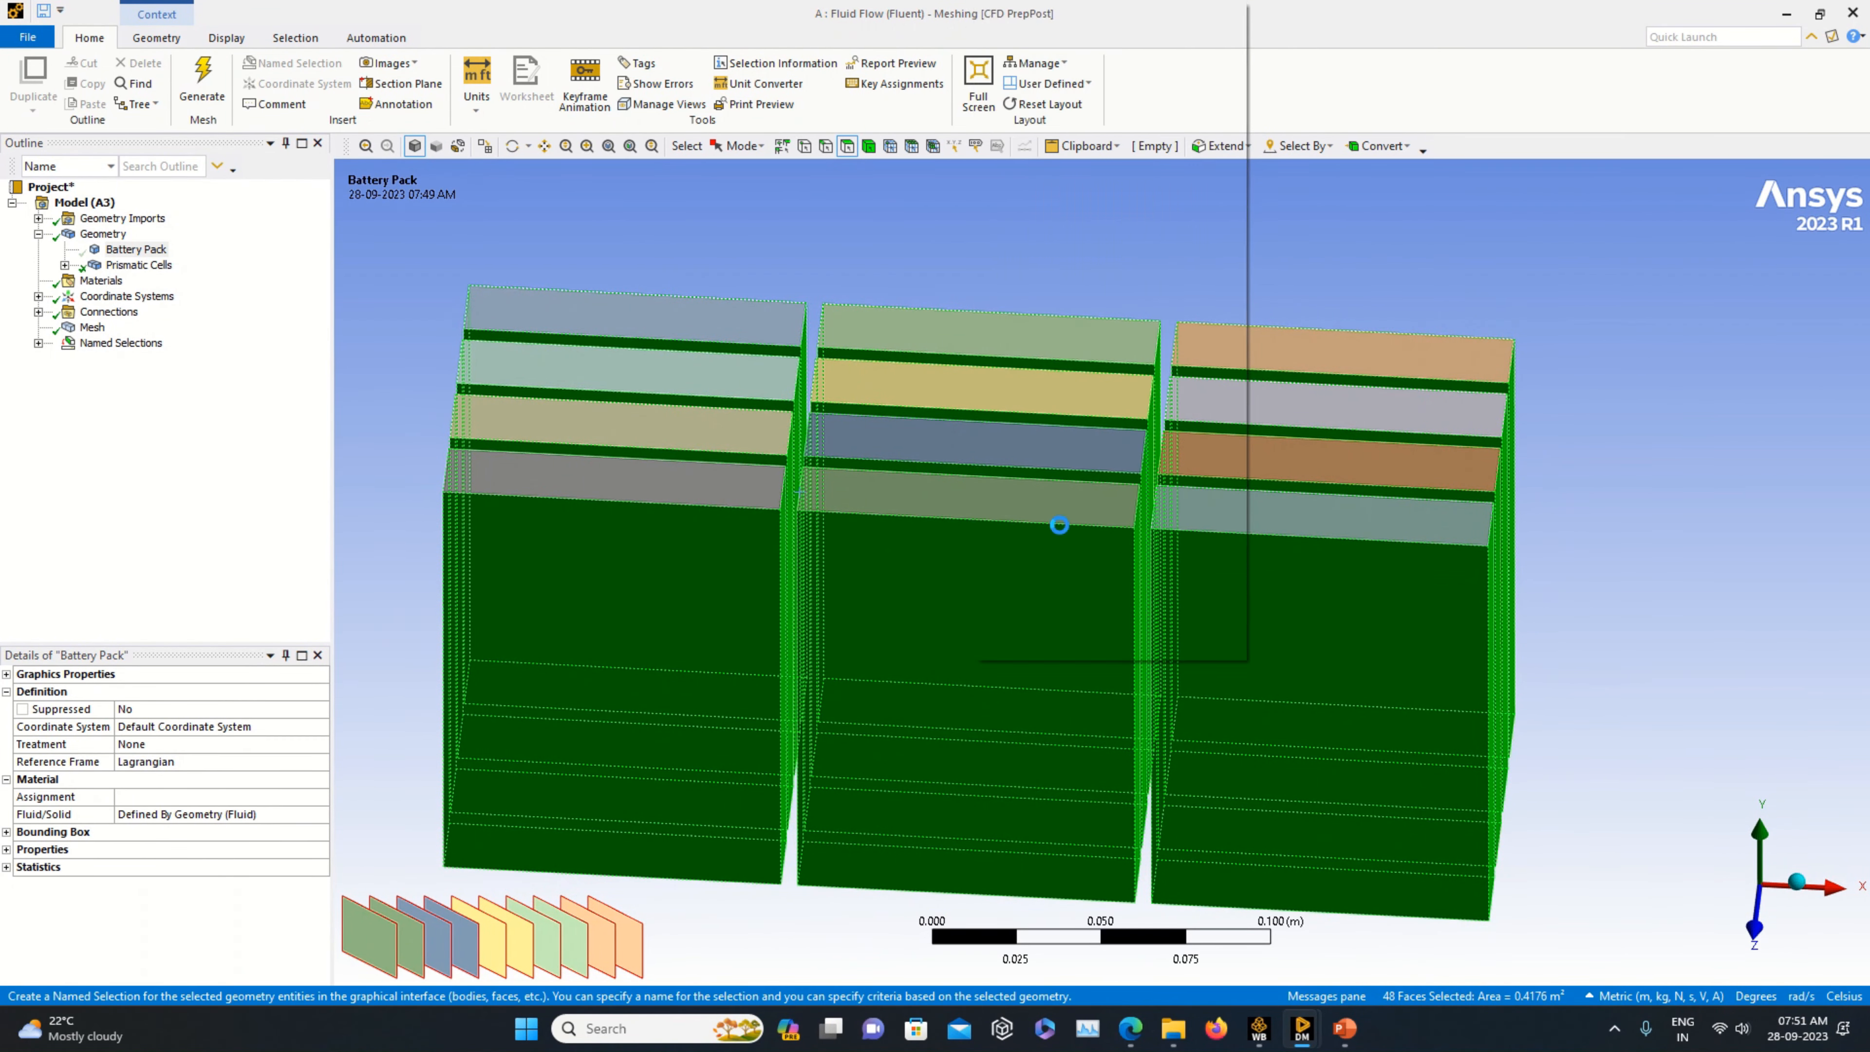
type("Ce")
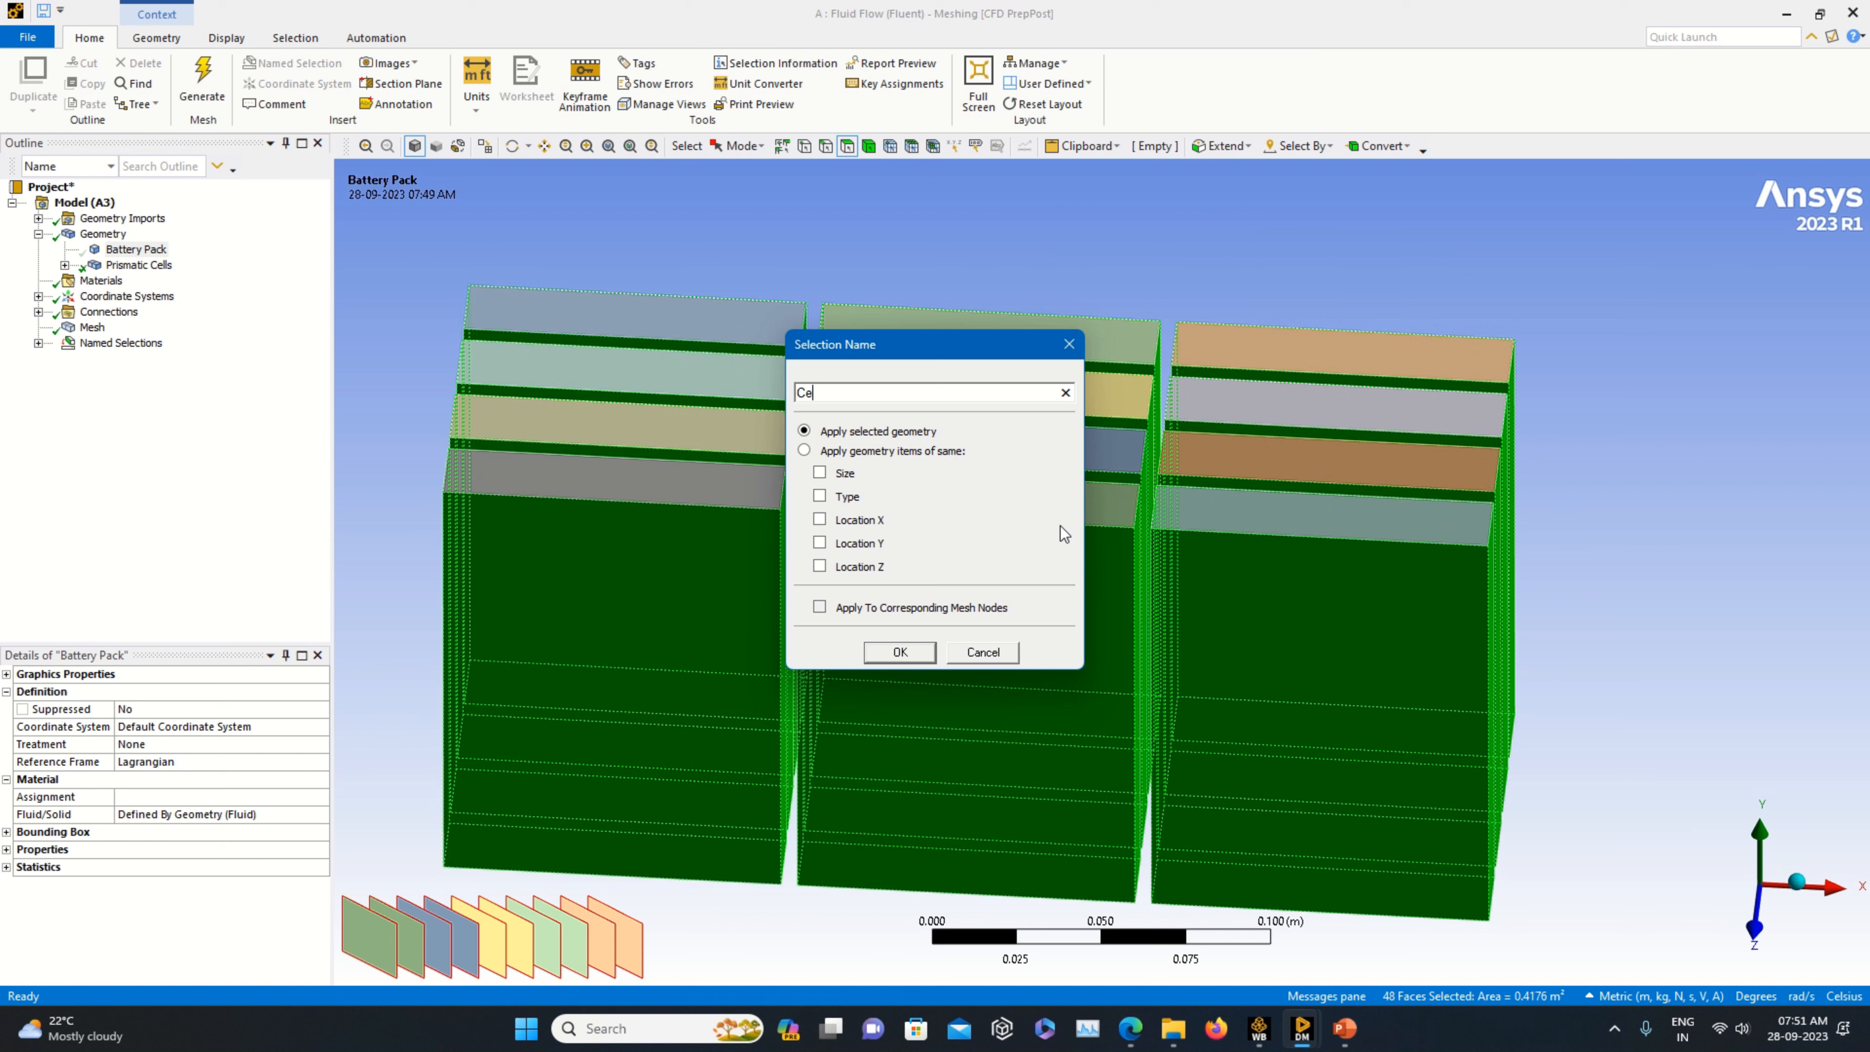
type("ll Boundar")
key("BackSpace")
key("BackSpace")
key("BackSpace")
key("BackSpace")
key("BackSpace")
key("BackSpace")
key("BackSpace")
type("Wall")
left_click(900, 652)
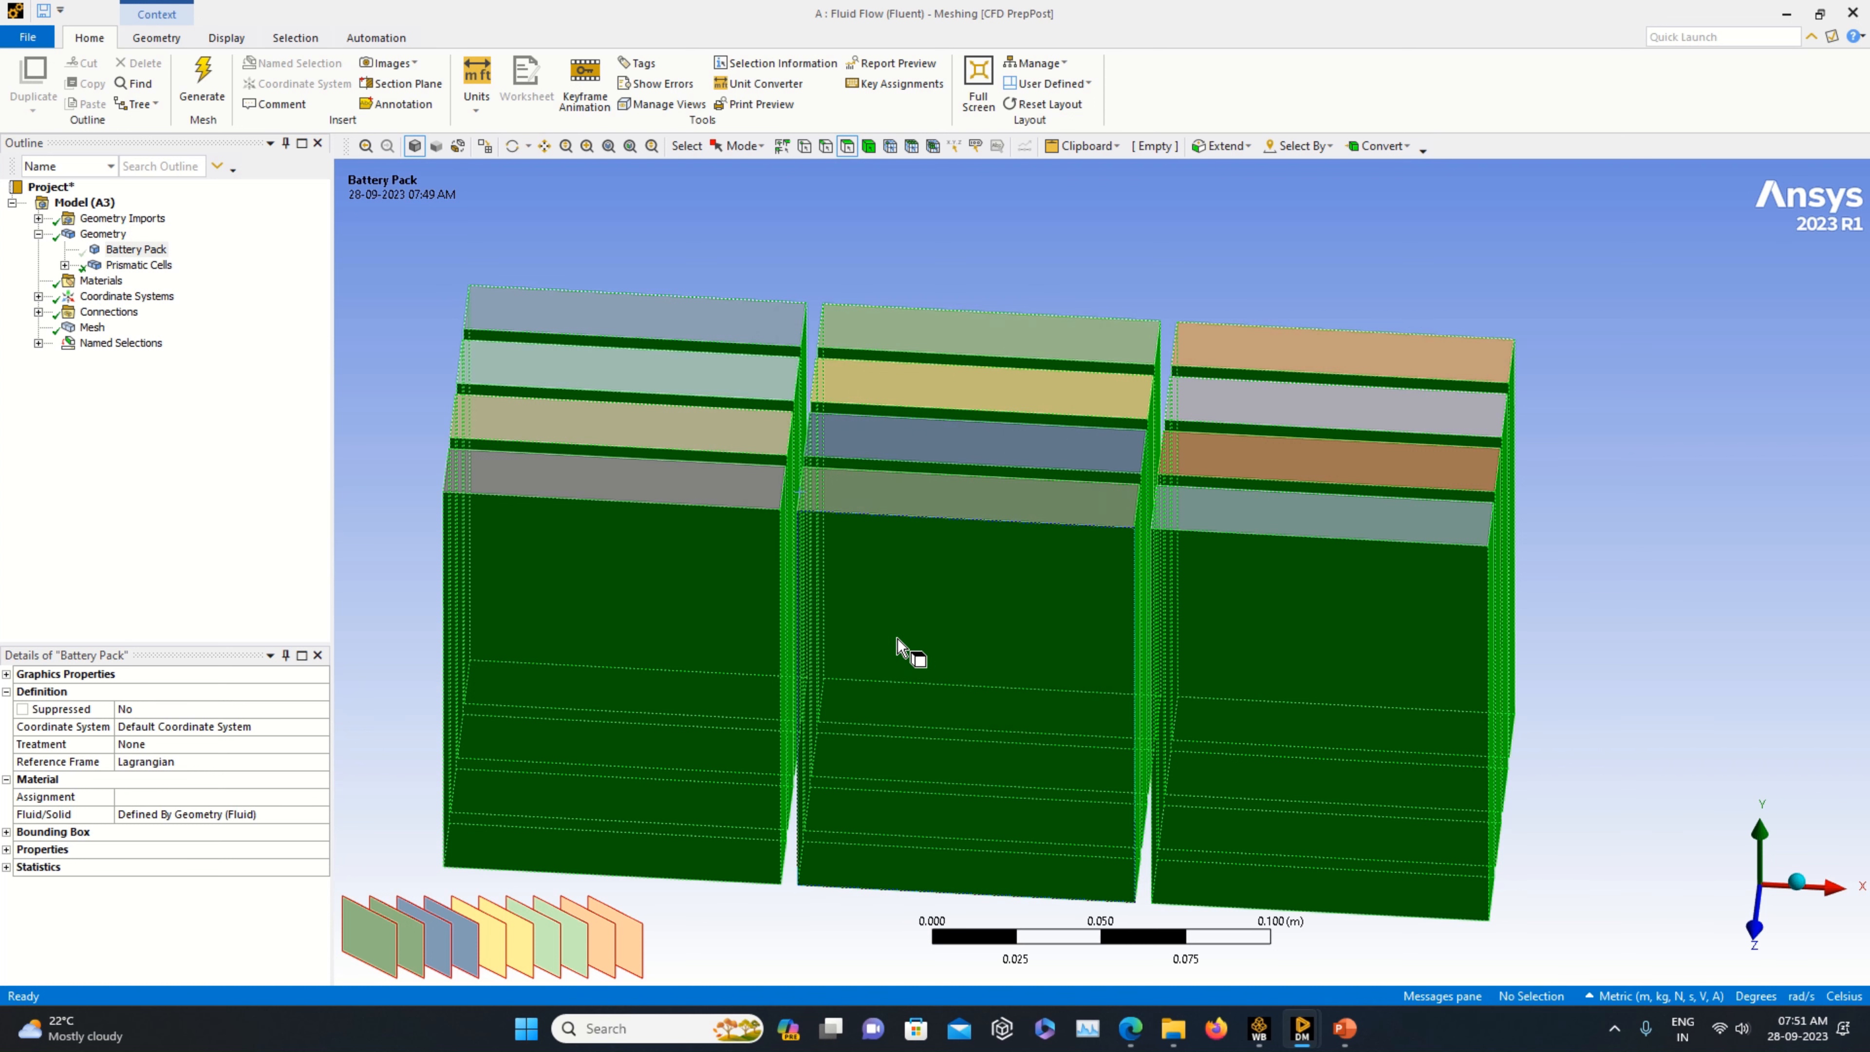
- Show the hidden Battery Pack body again
mouse_move(978, 7)
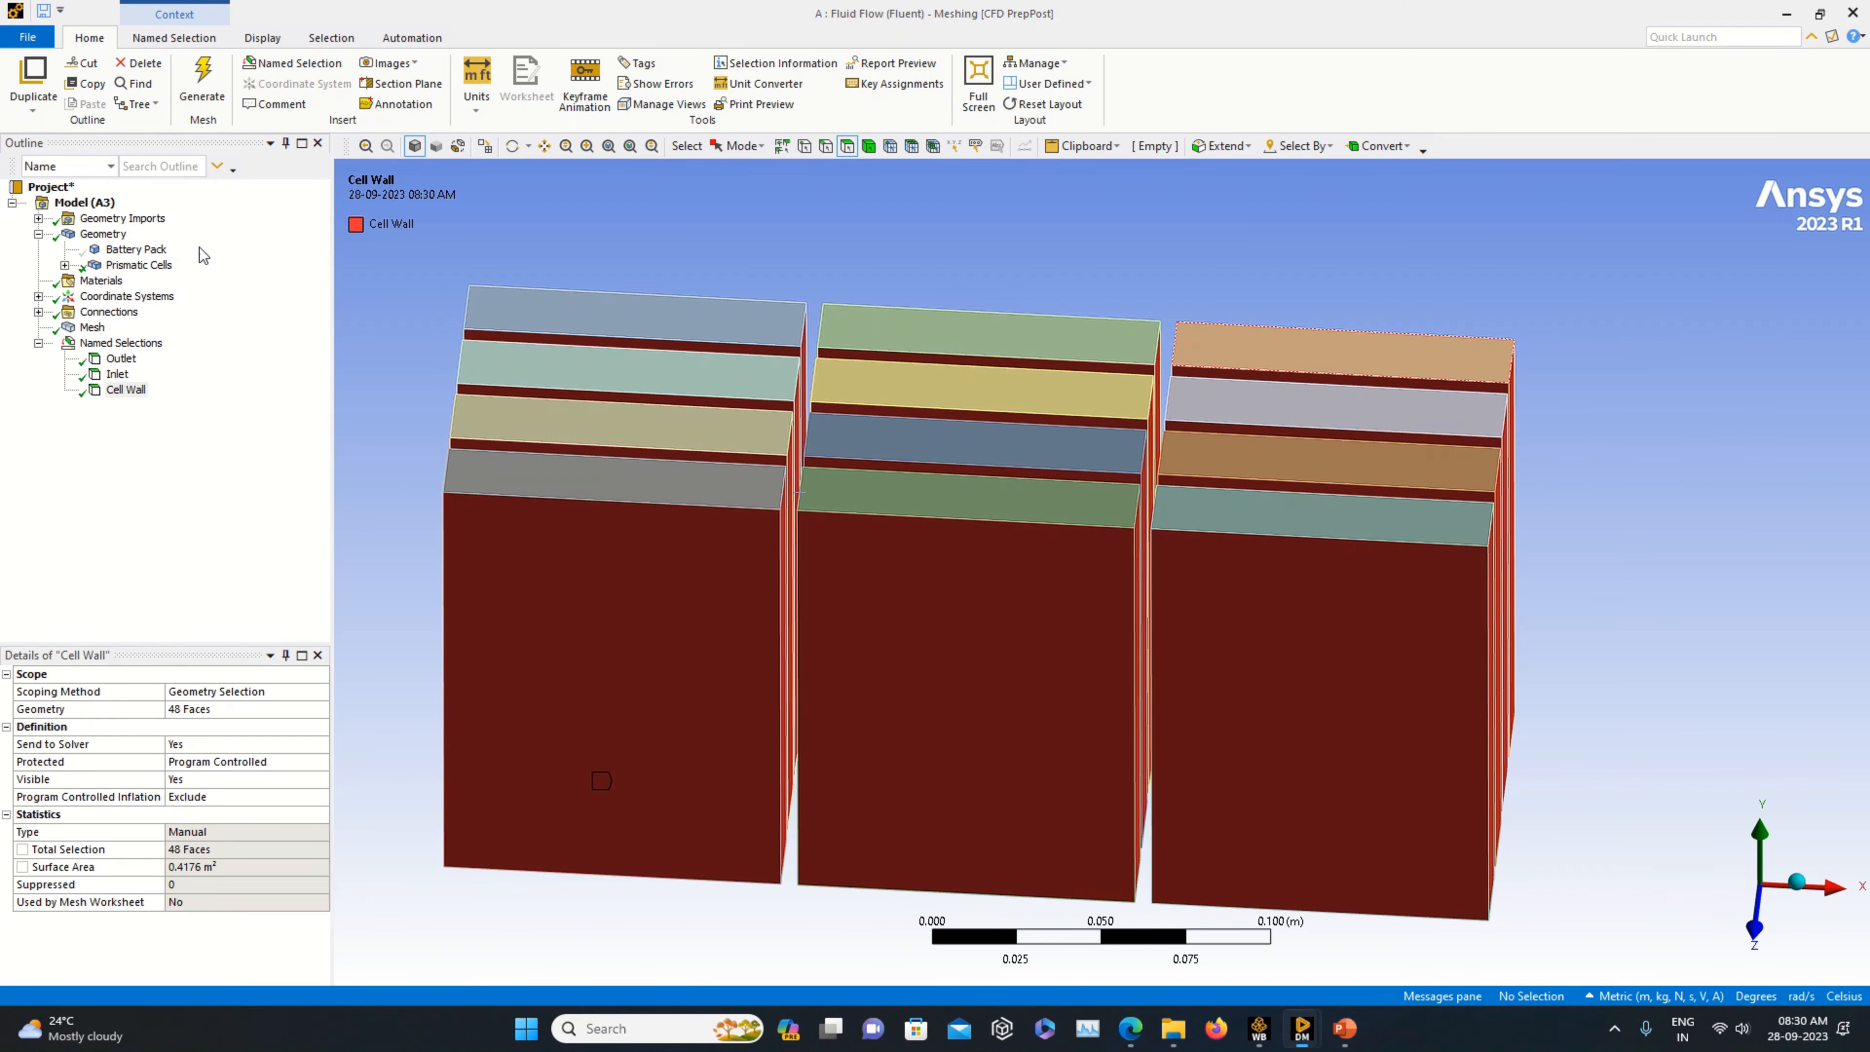
right_click(147, 250)
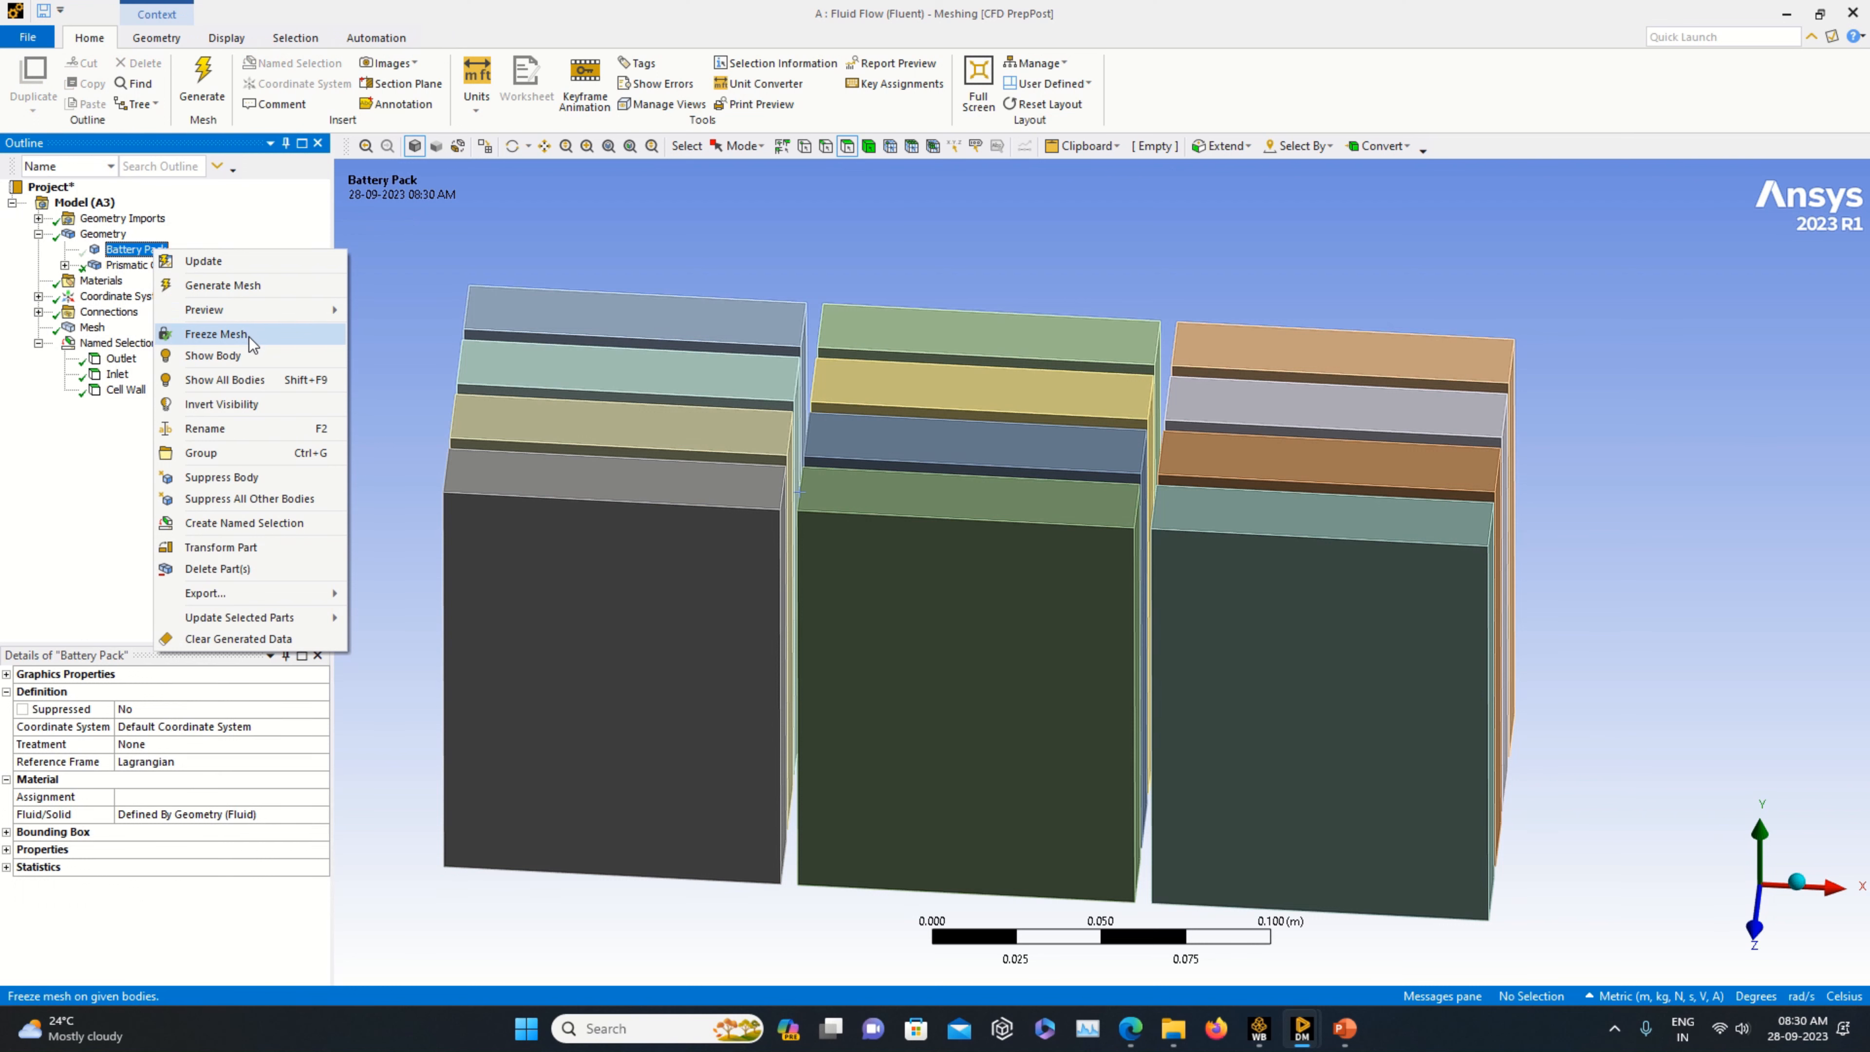
left_click(244, 357)
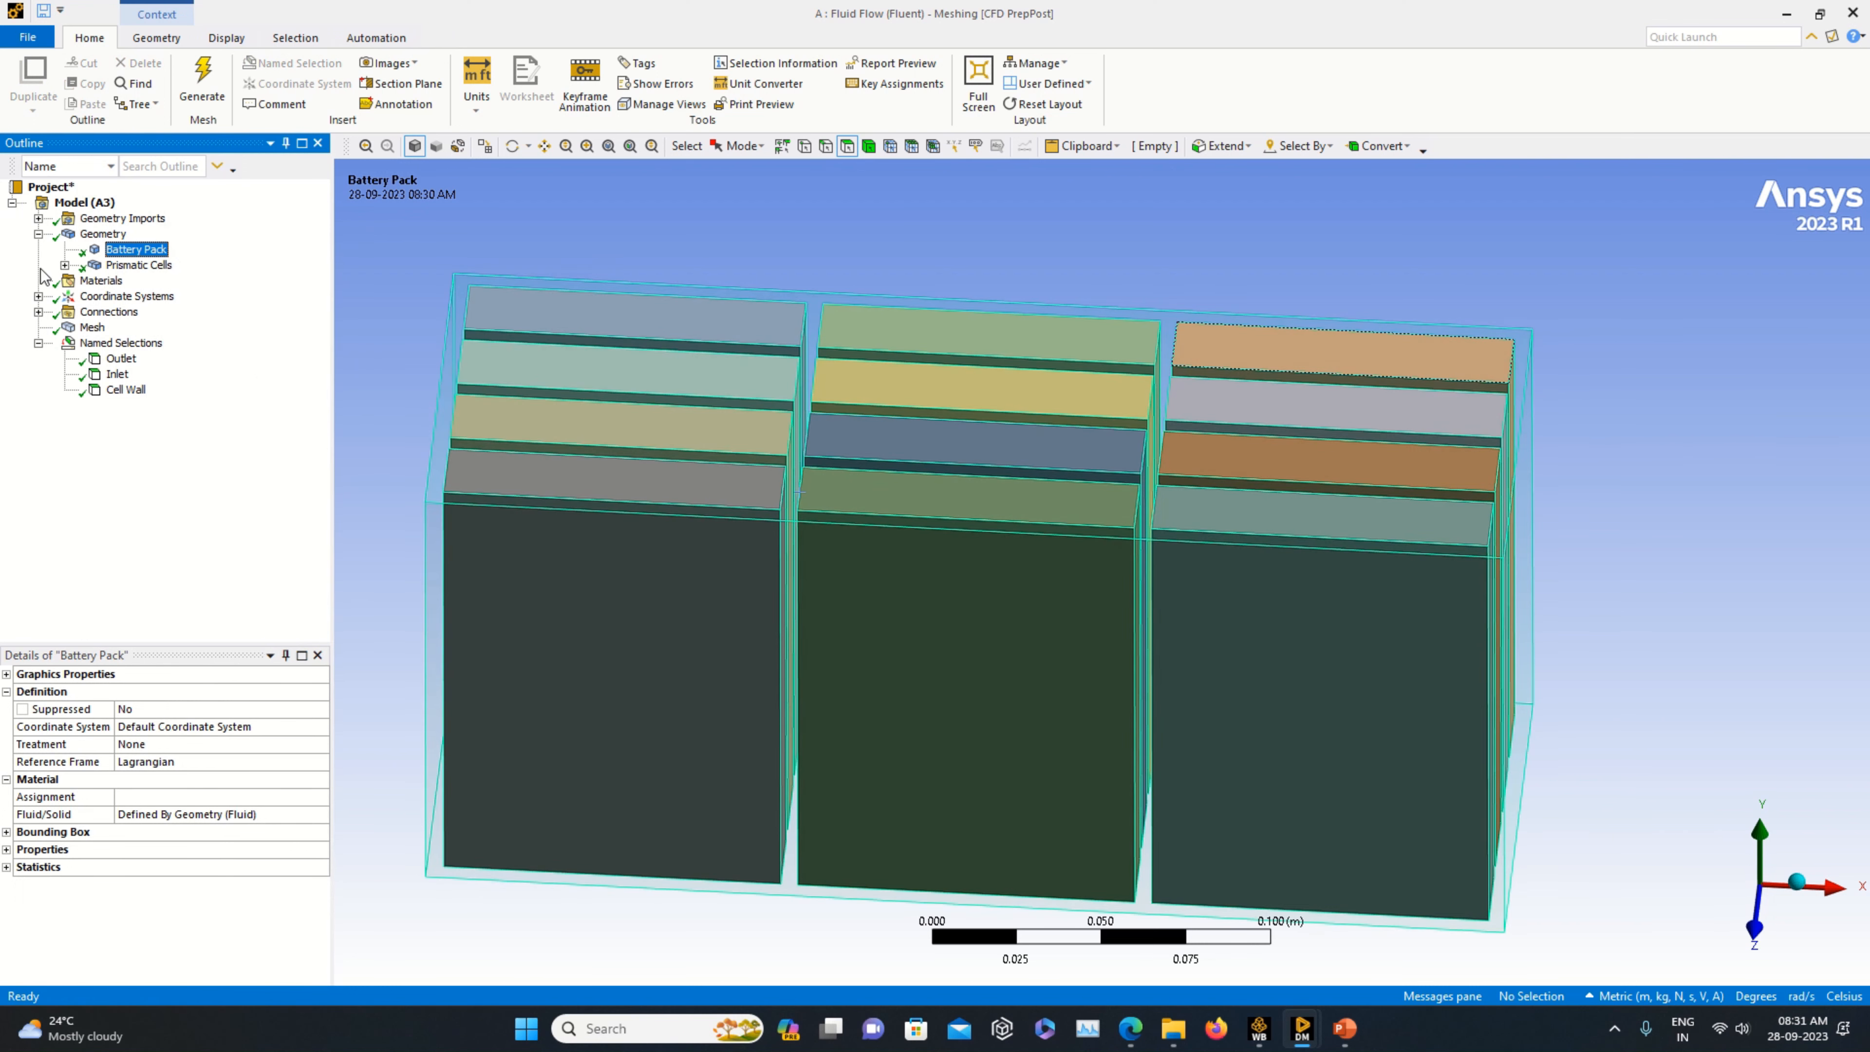
- Review the Battery Pack and Prismatic Cells geometry and the Outlet, Inlet and Cell Wall named selections
right_click(128, 250)
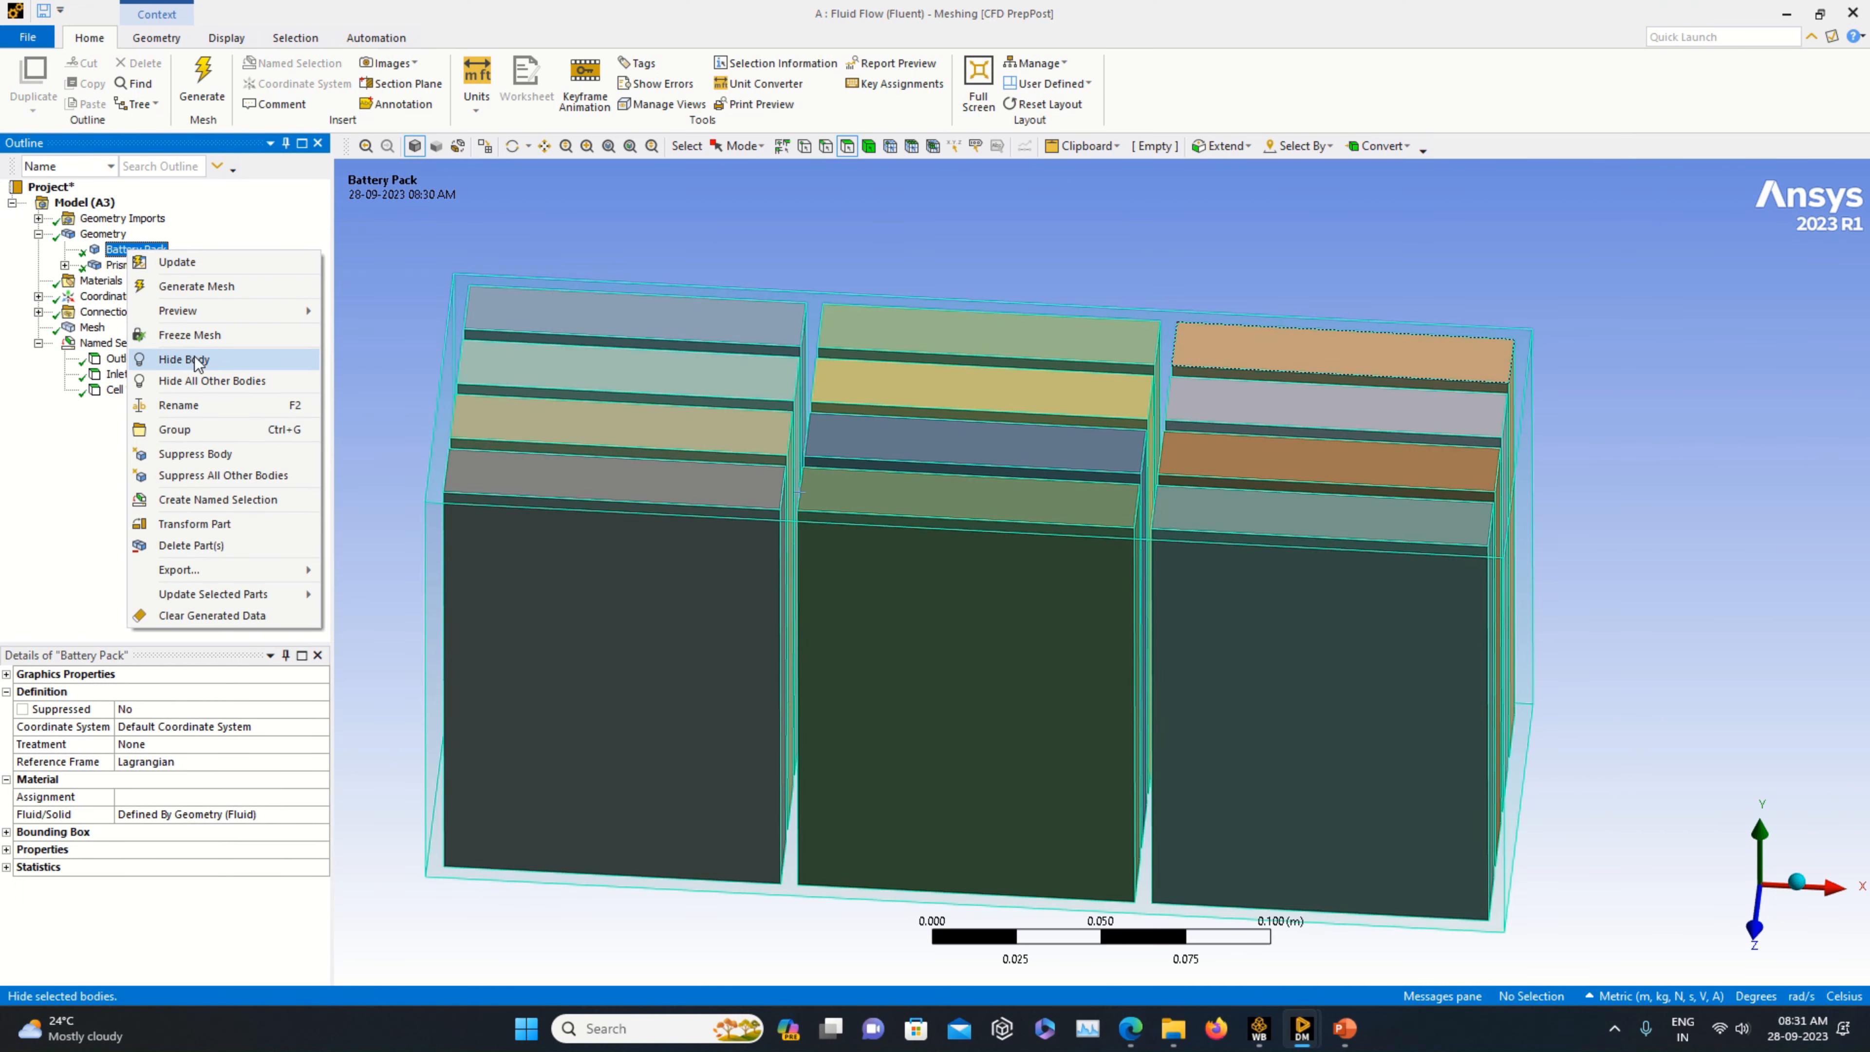
left_click(111, 268)
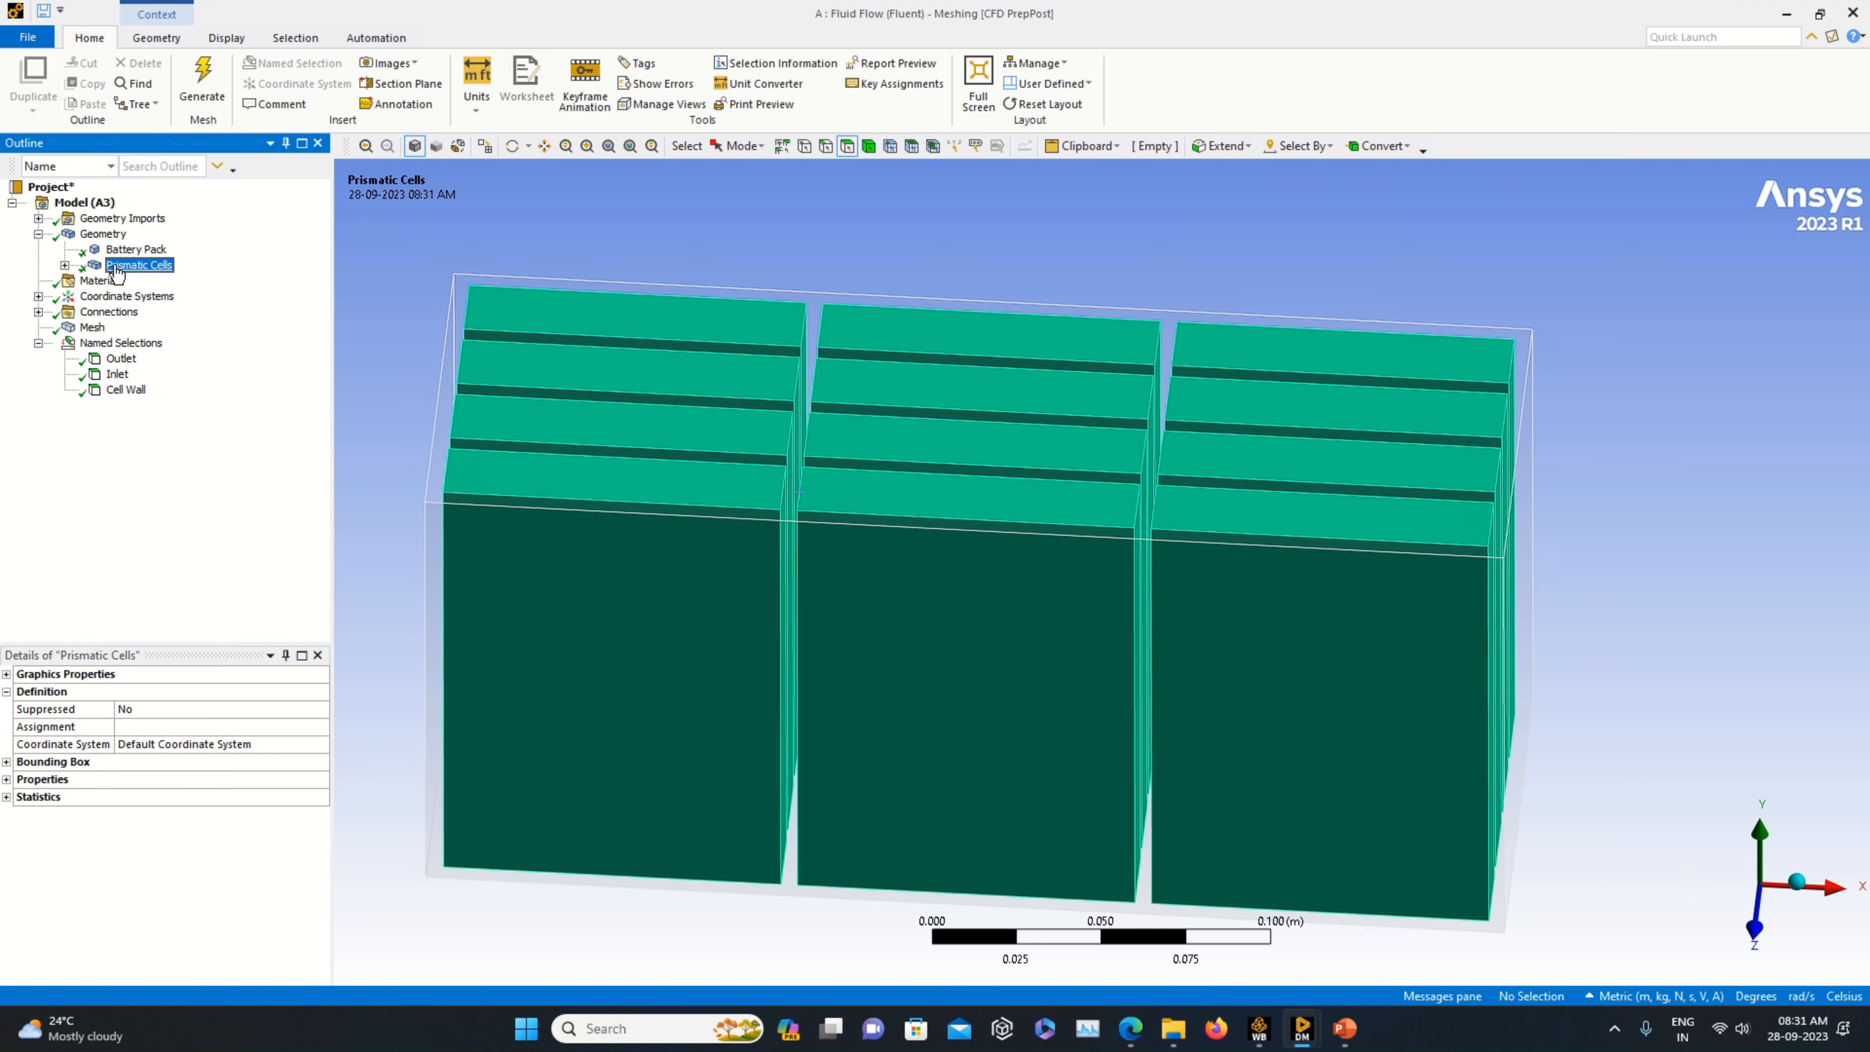
left_click(117, 253)
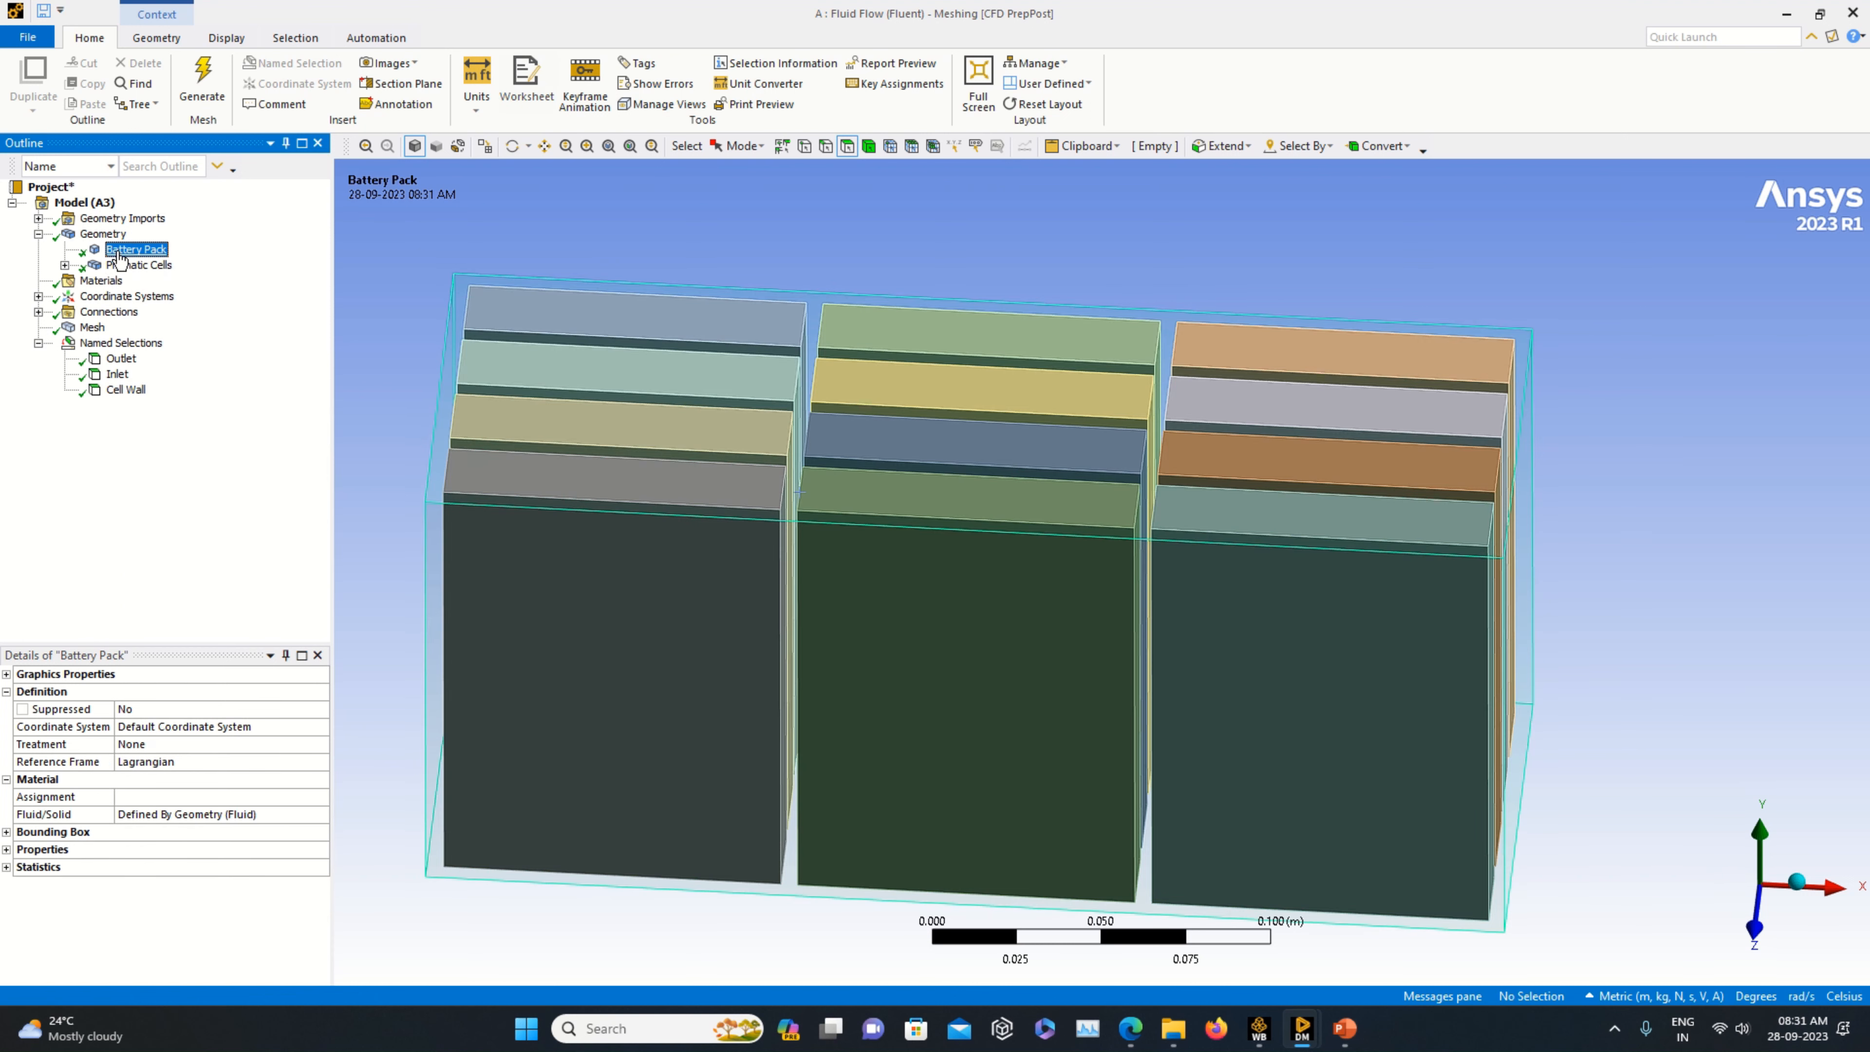
left_click(112, 360)
left_click(114, 375)
left_click(123, 391)
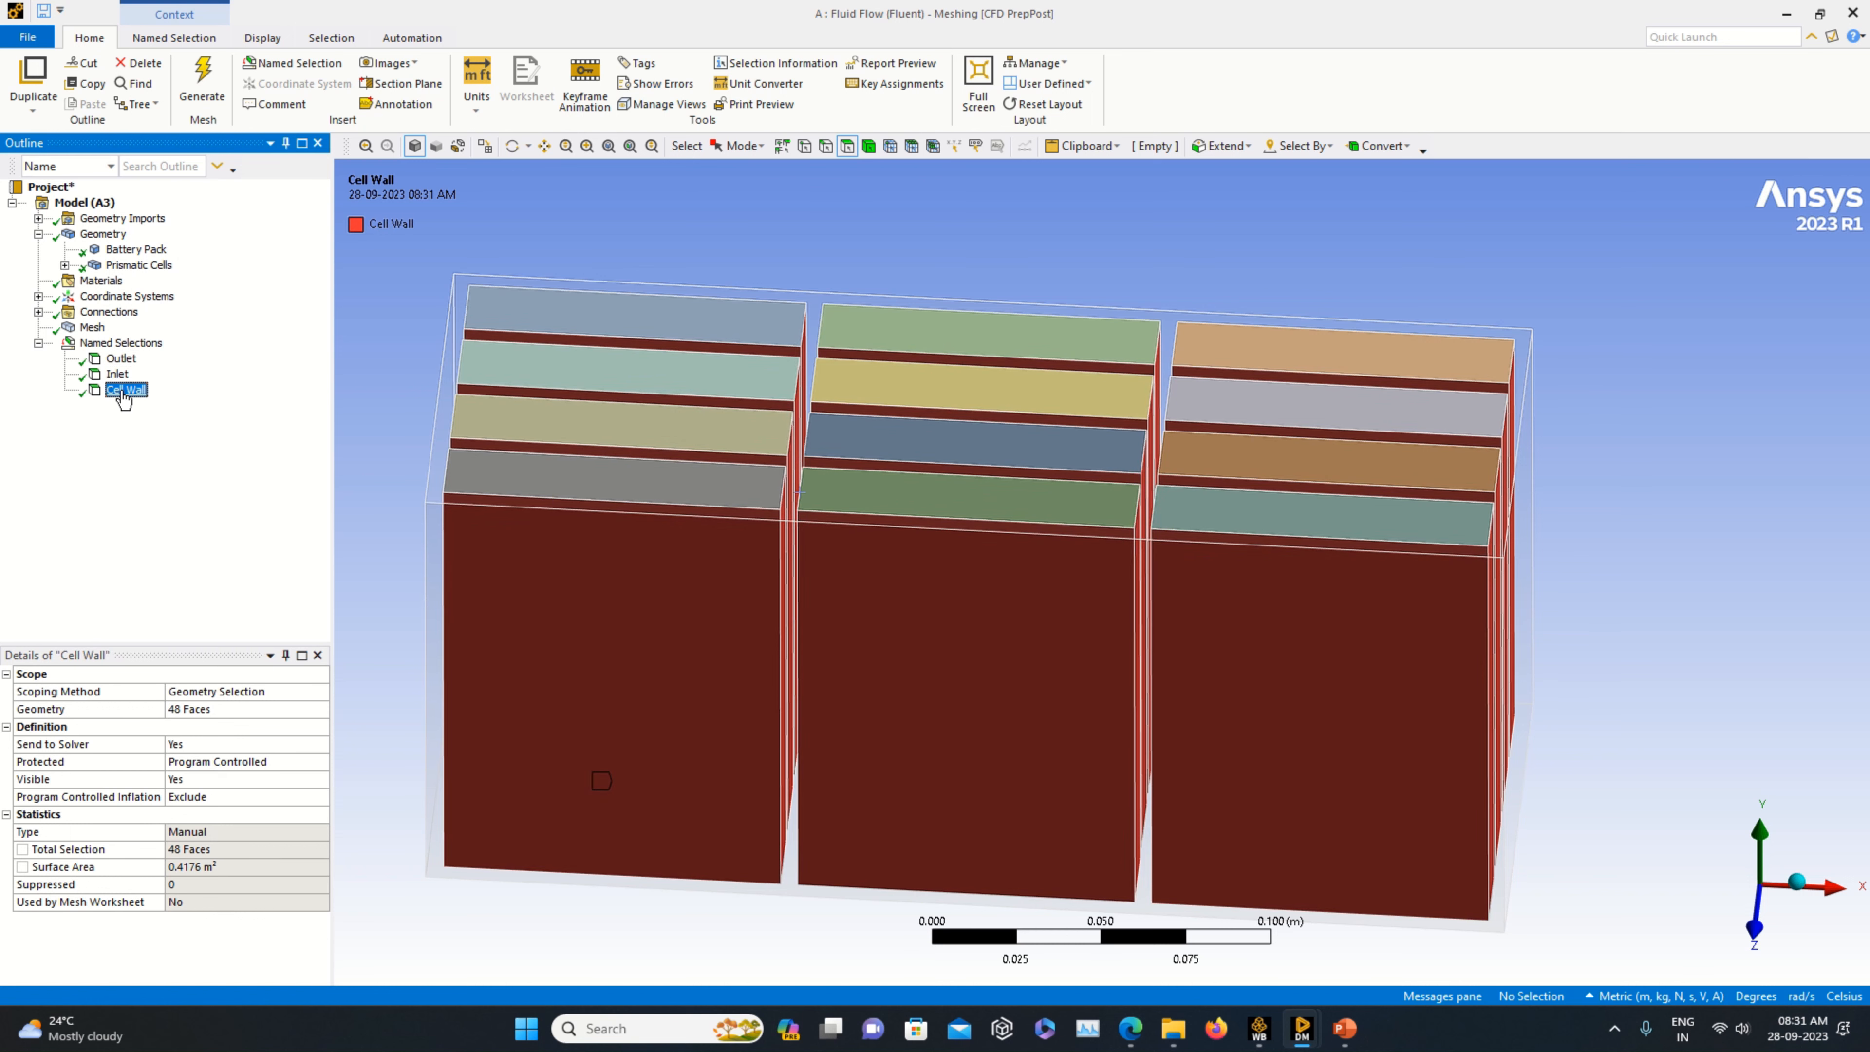
left_click(132, 250)
left_click(133, 265)
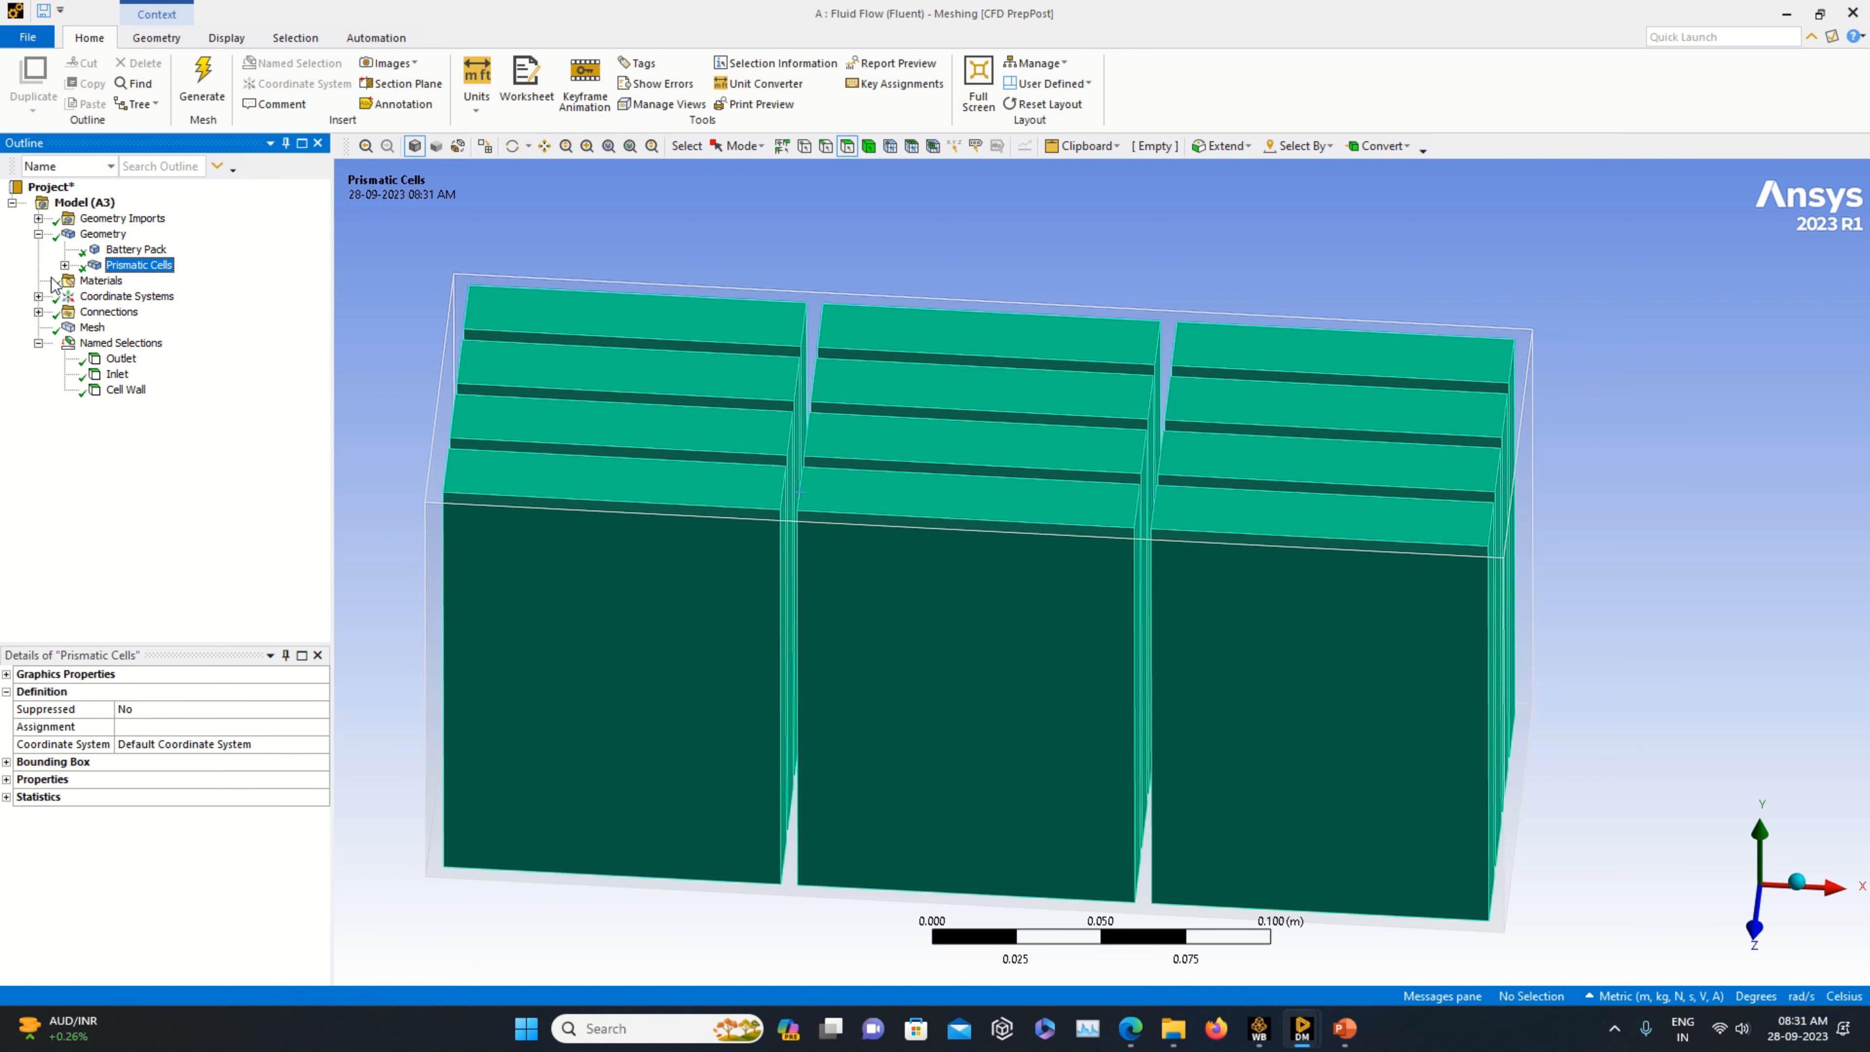
- Update the mesh of the battery pack model for transfer to Fluent and close the meshing application
left_click(65, 265)
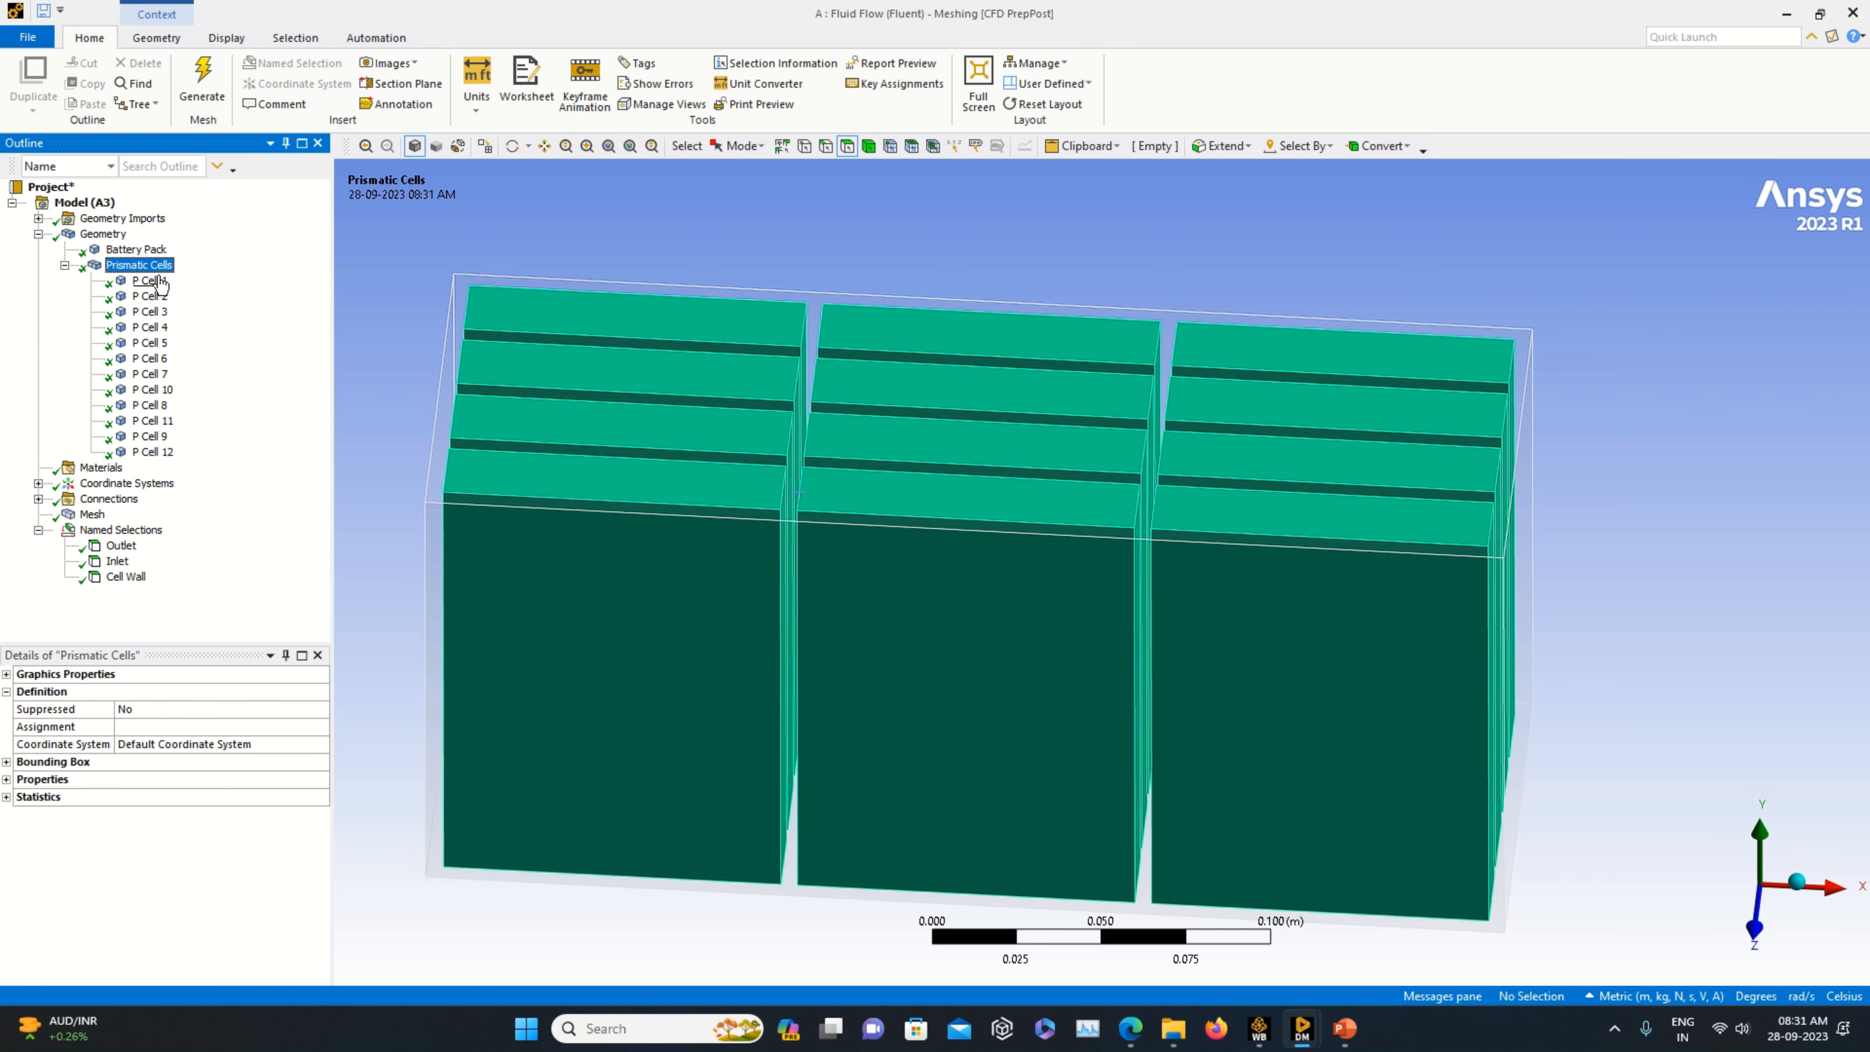
left_click(137, 255)
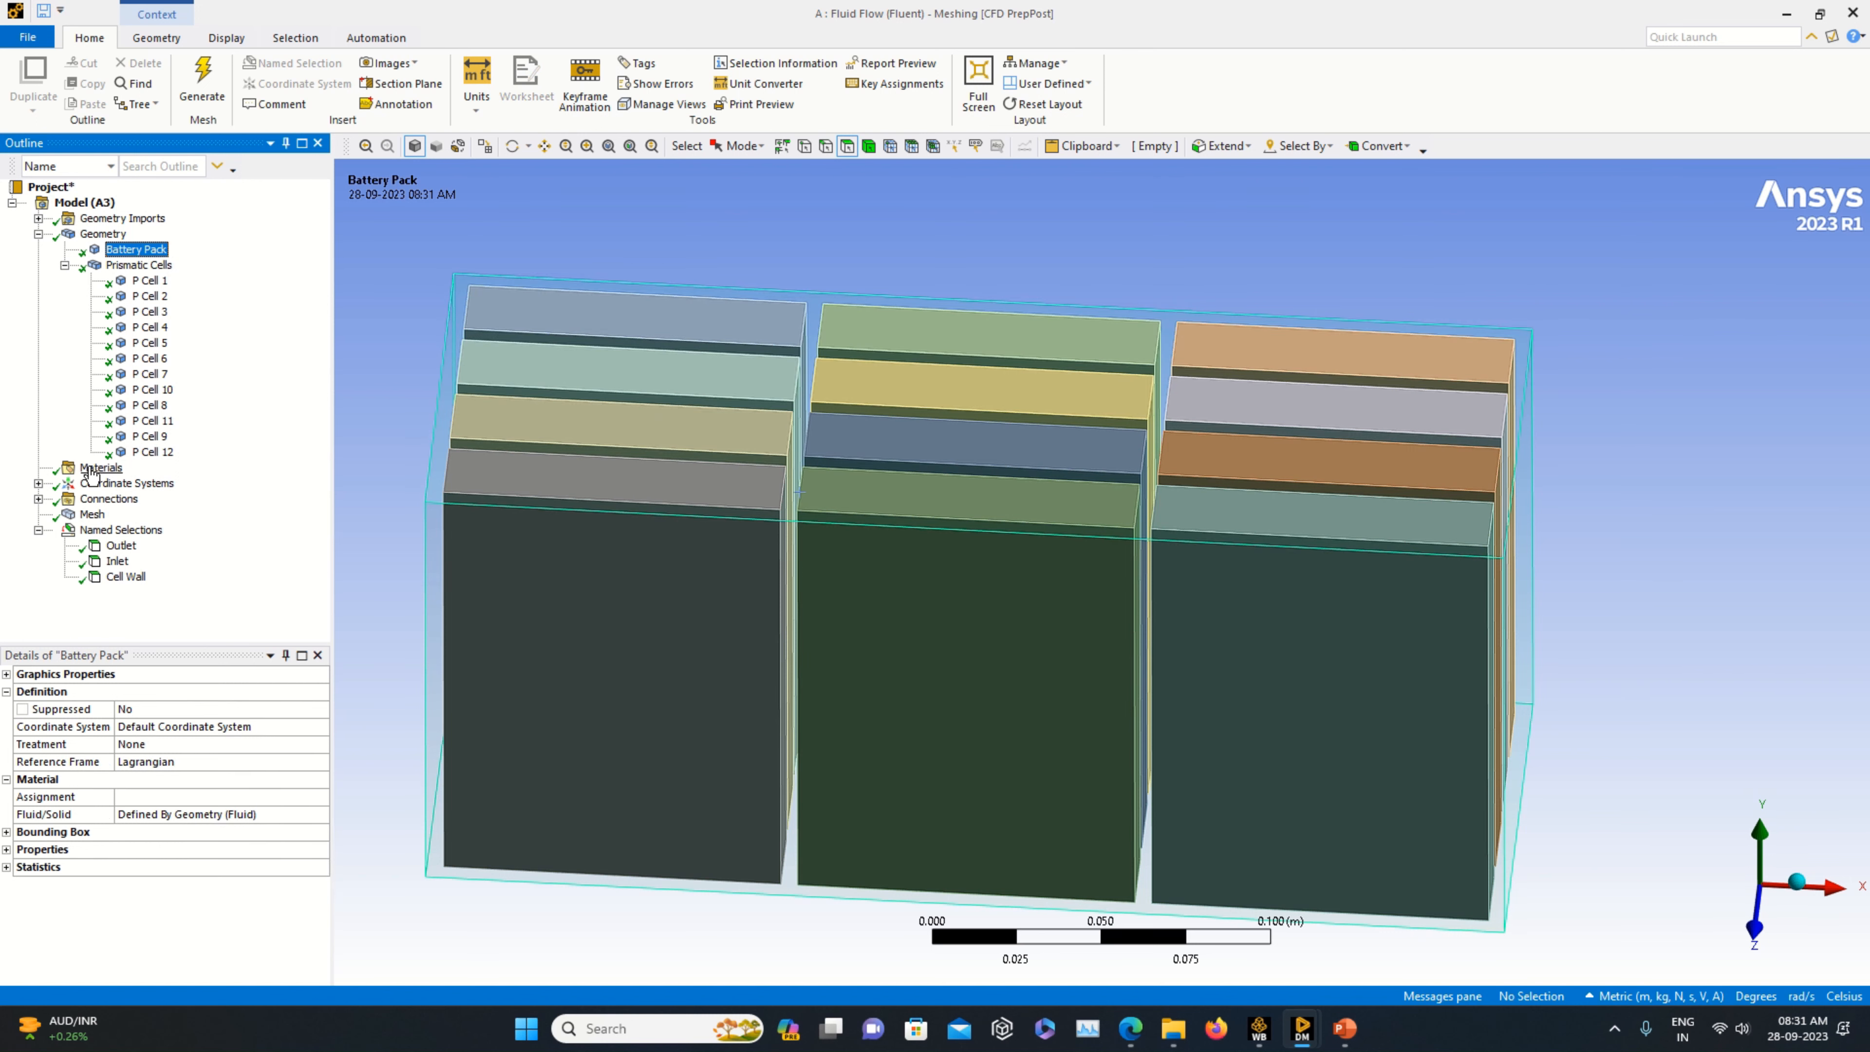
right_click(91, 517)
left_click(136, 552)
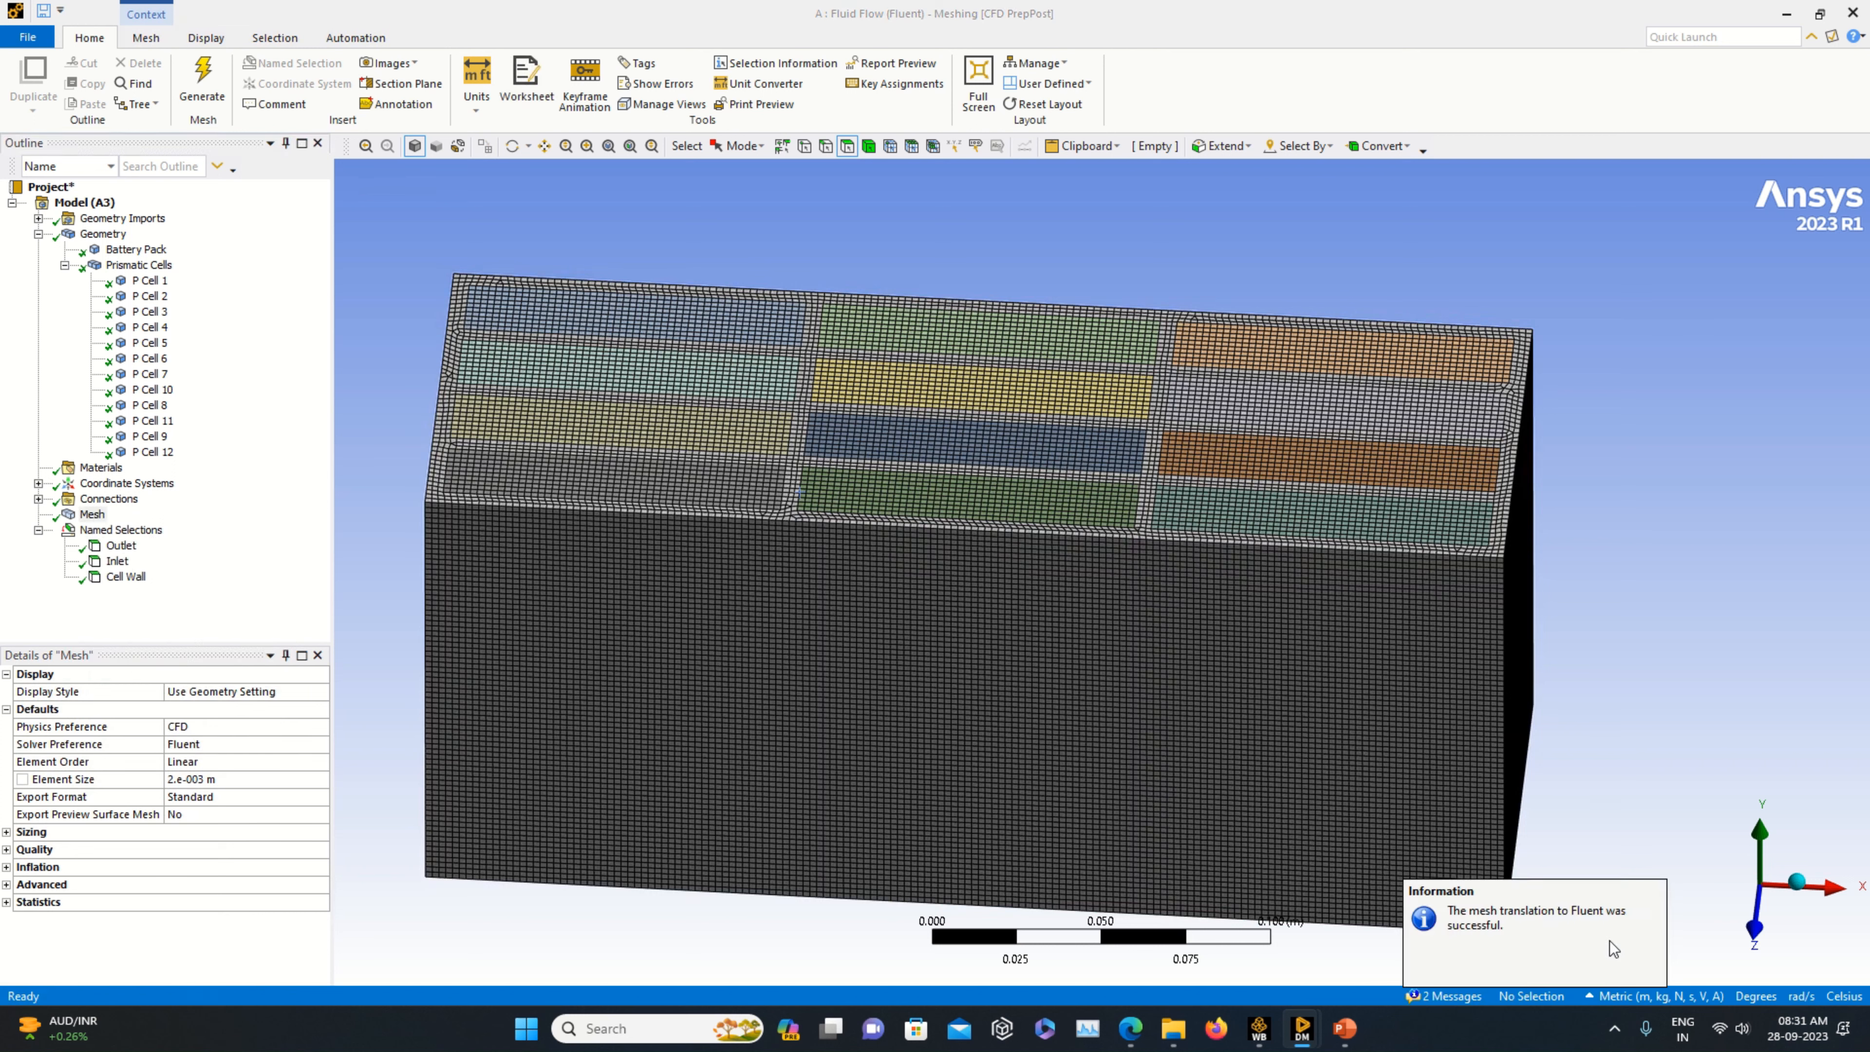
left_click(28, 42)
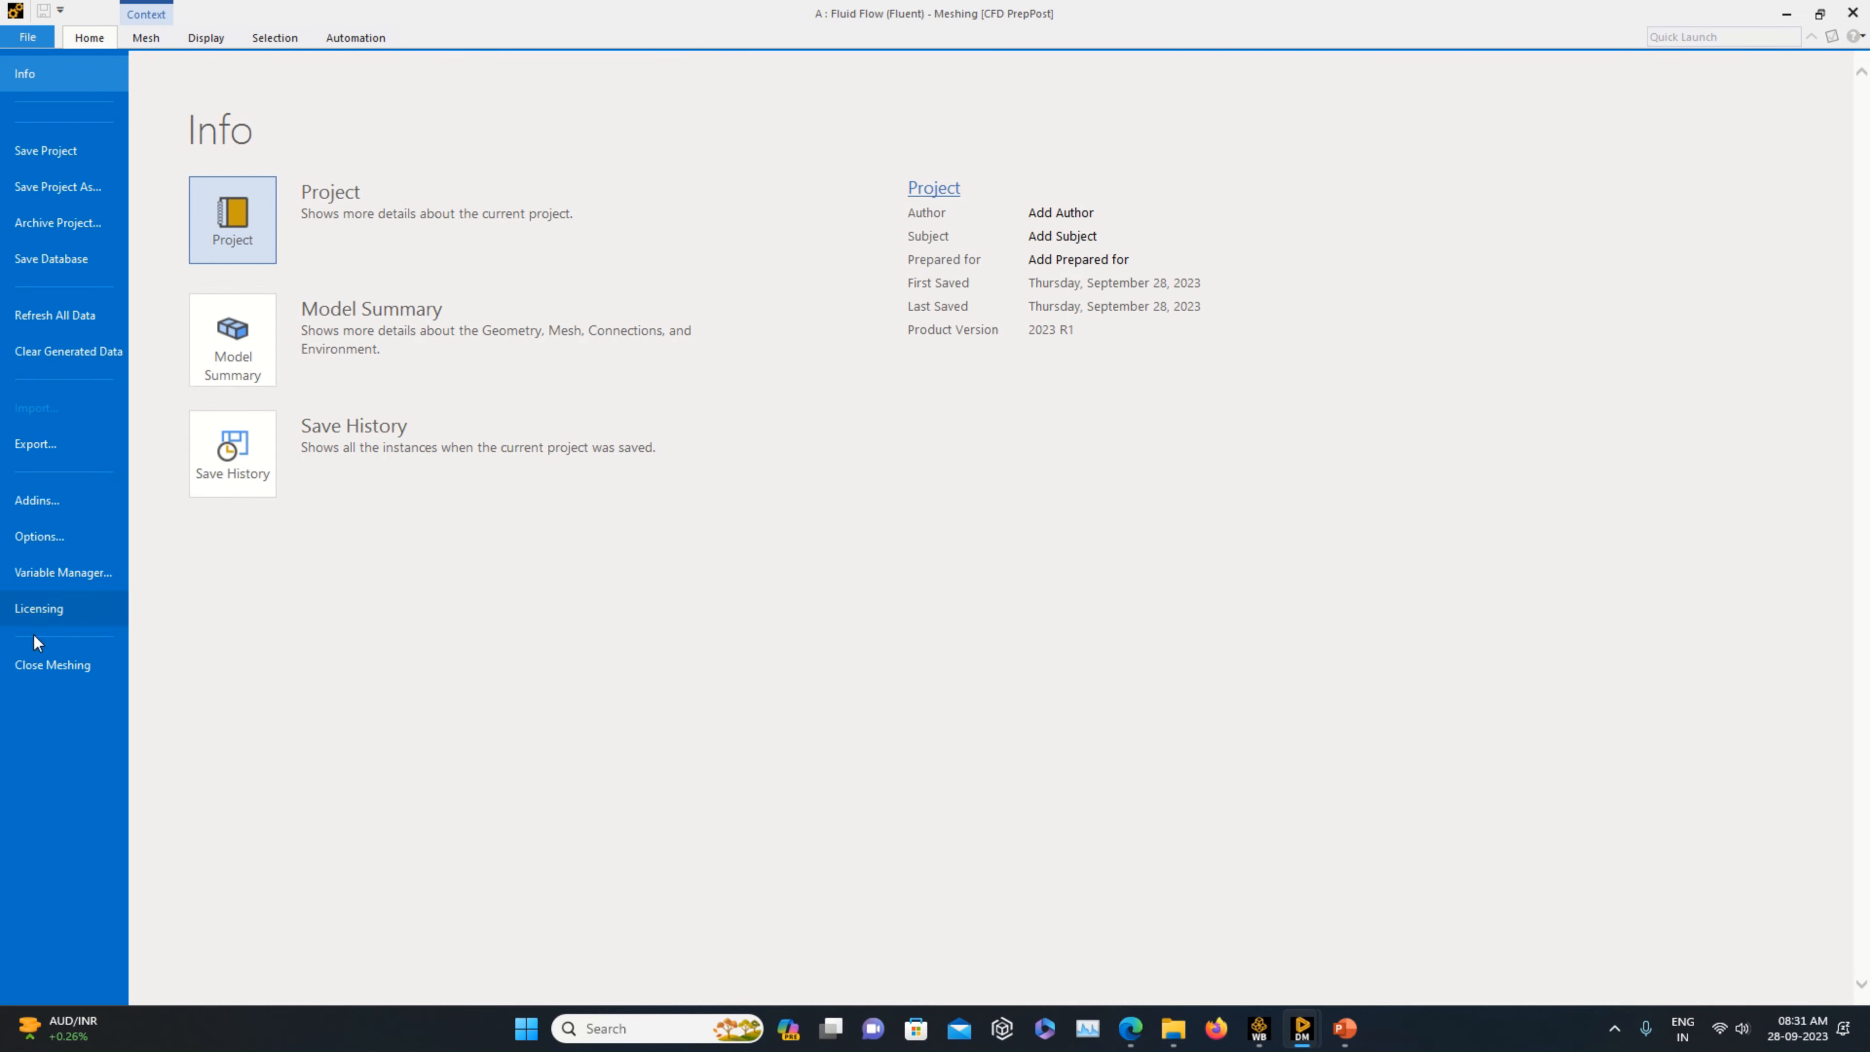
left_click(48, 666)
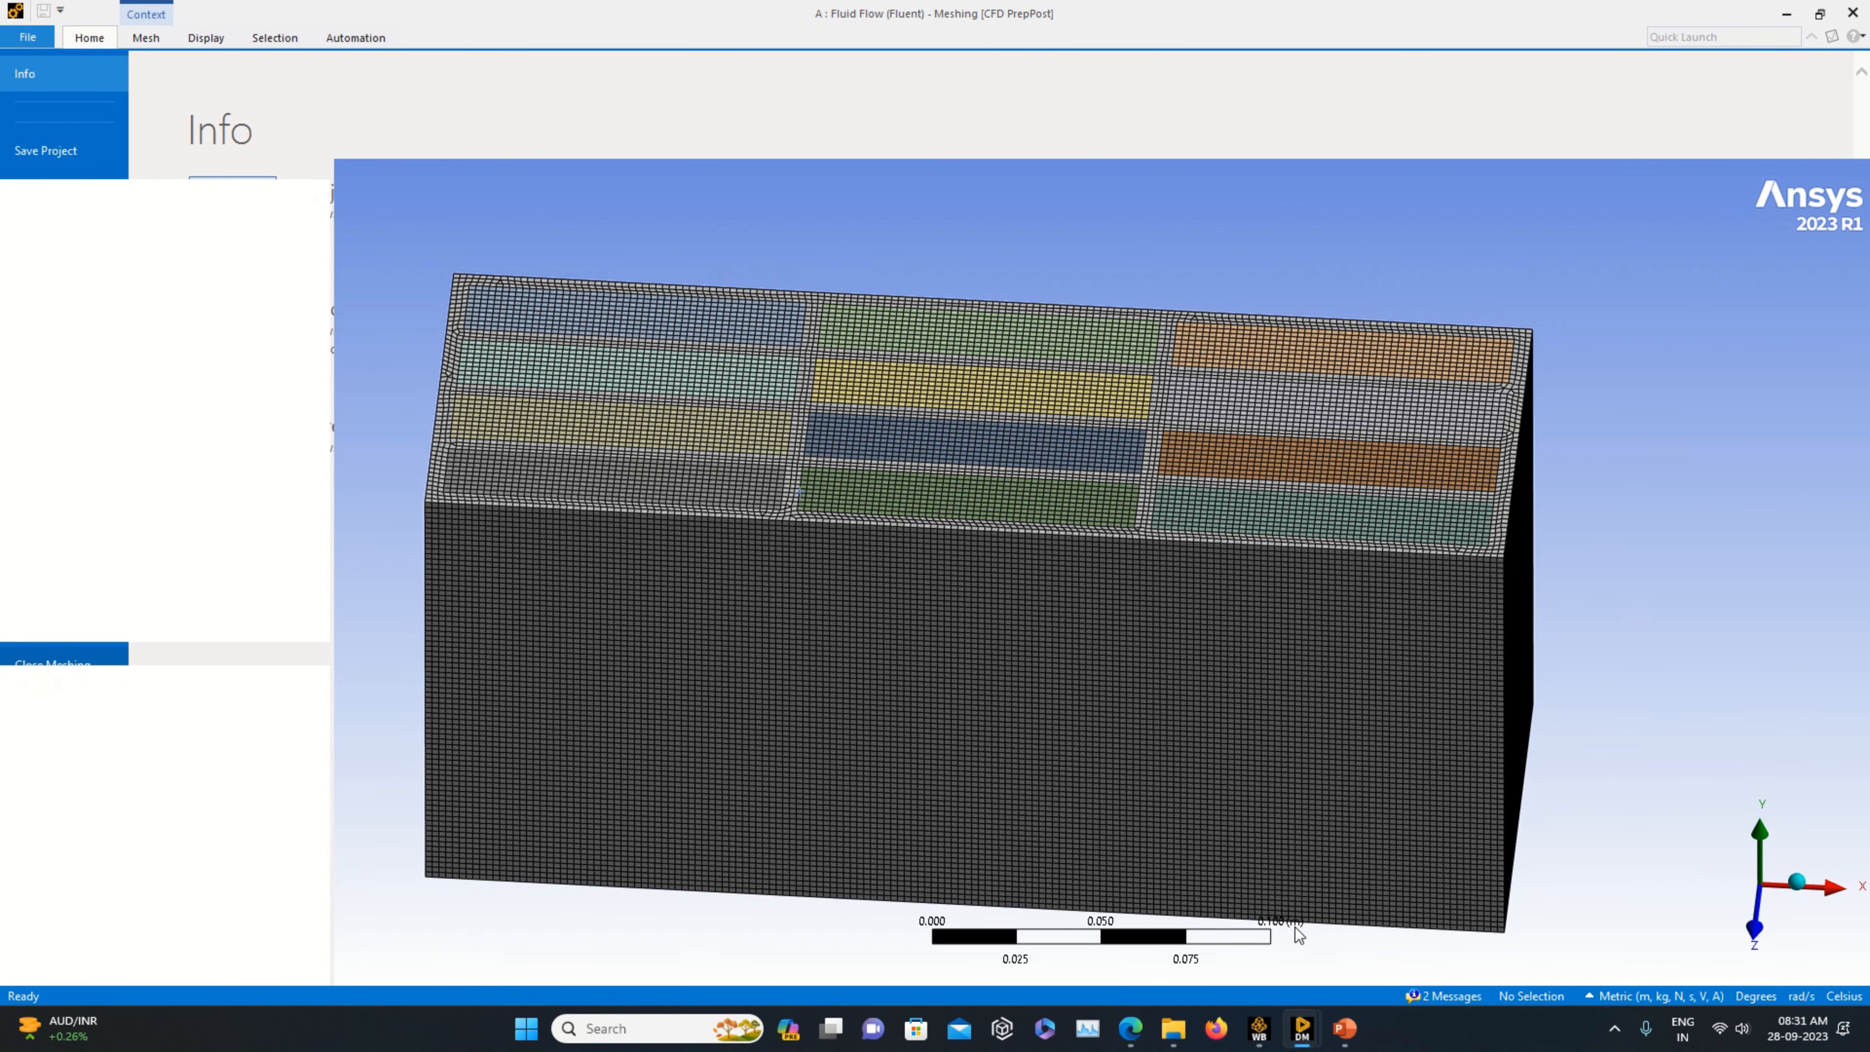
- Switch to Workbench and launch Fluent from the Setup cell with double precision and 10 solver processes
left_click(1269, 1039)
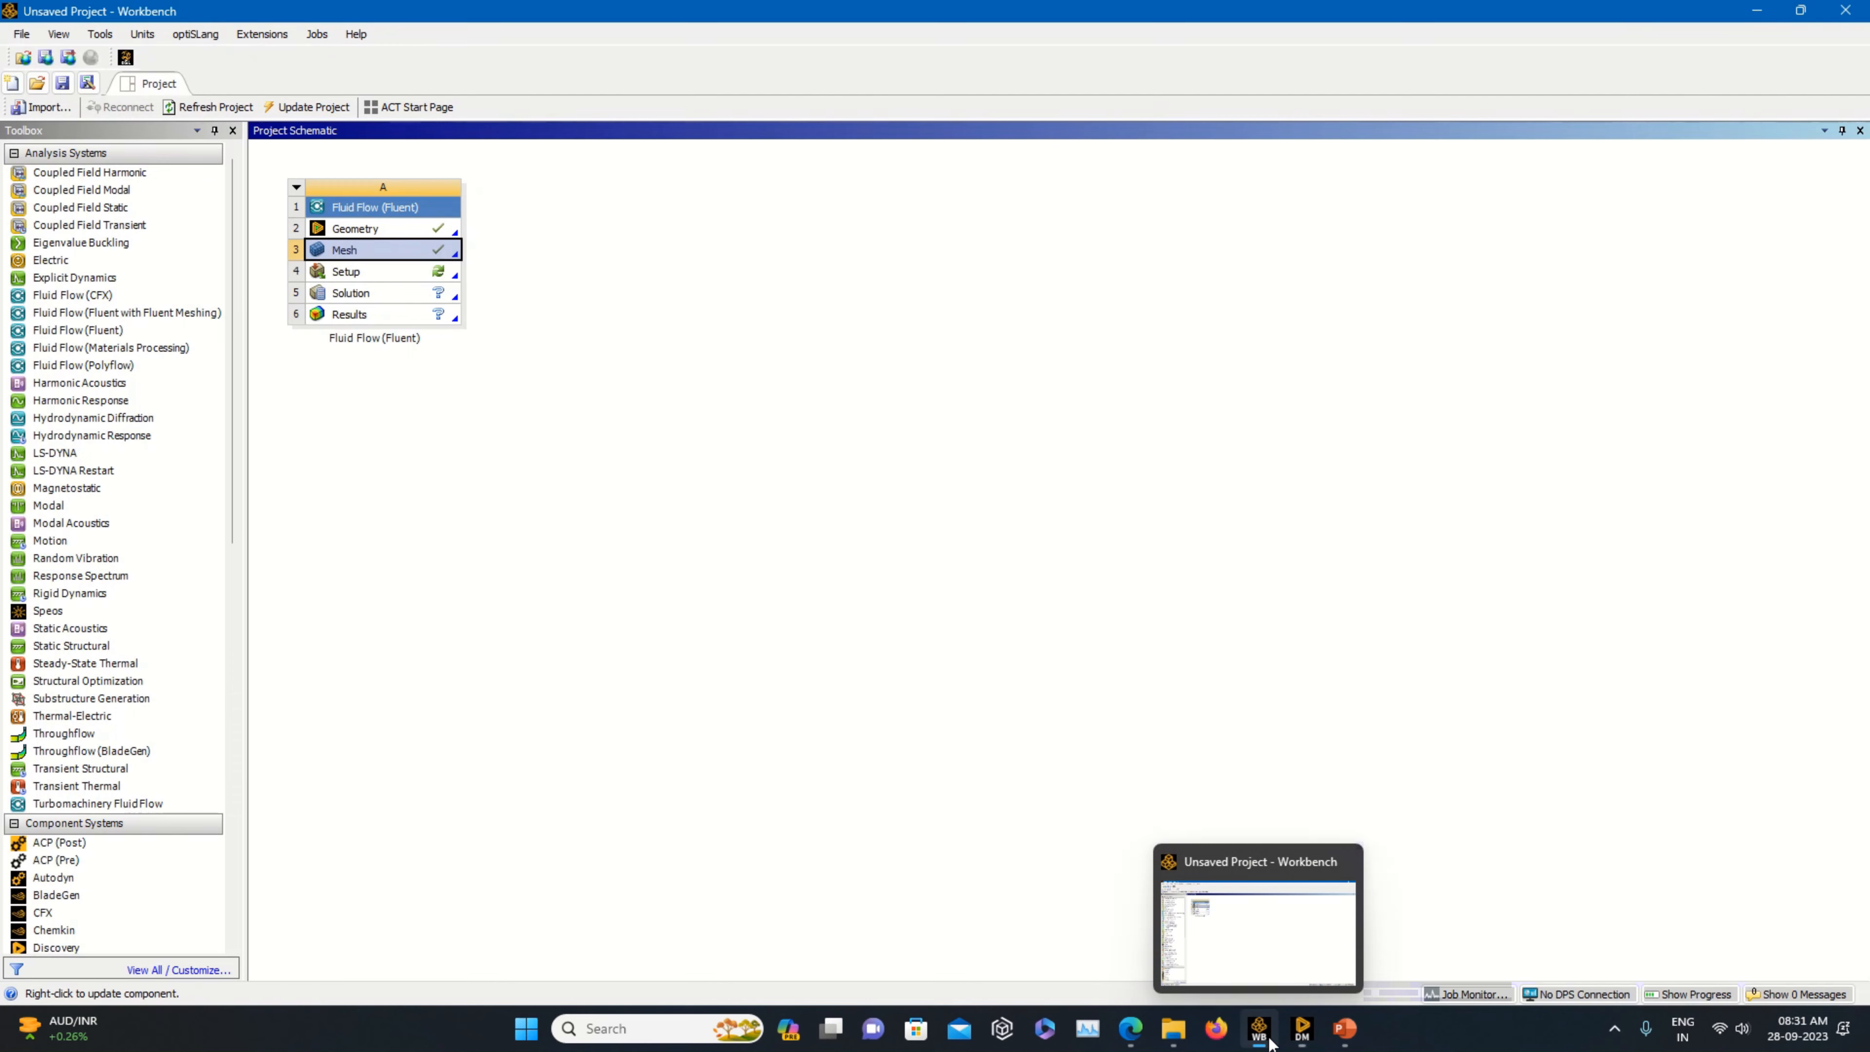
right_click(451, 270)
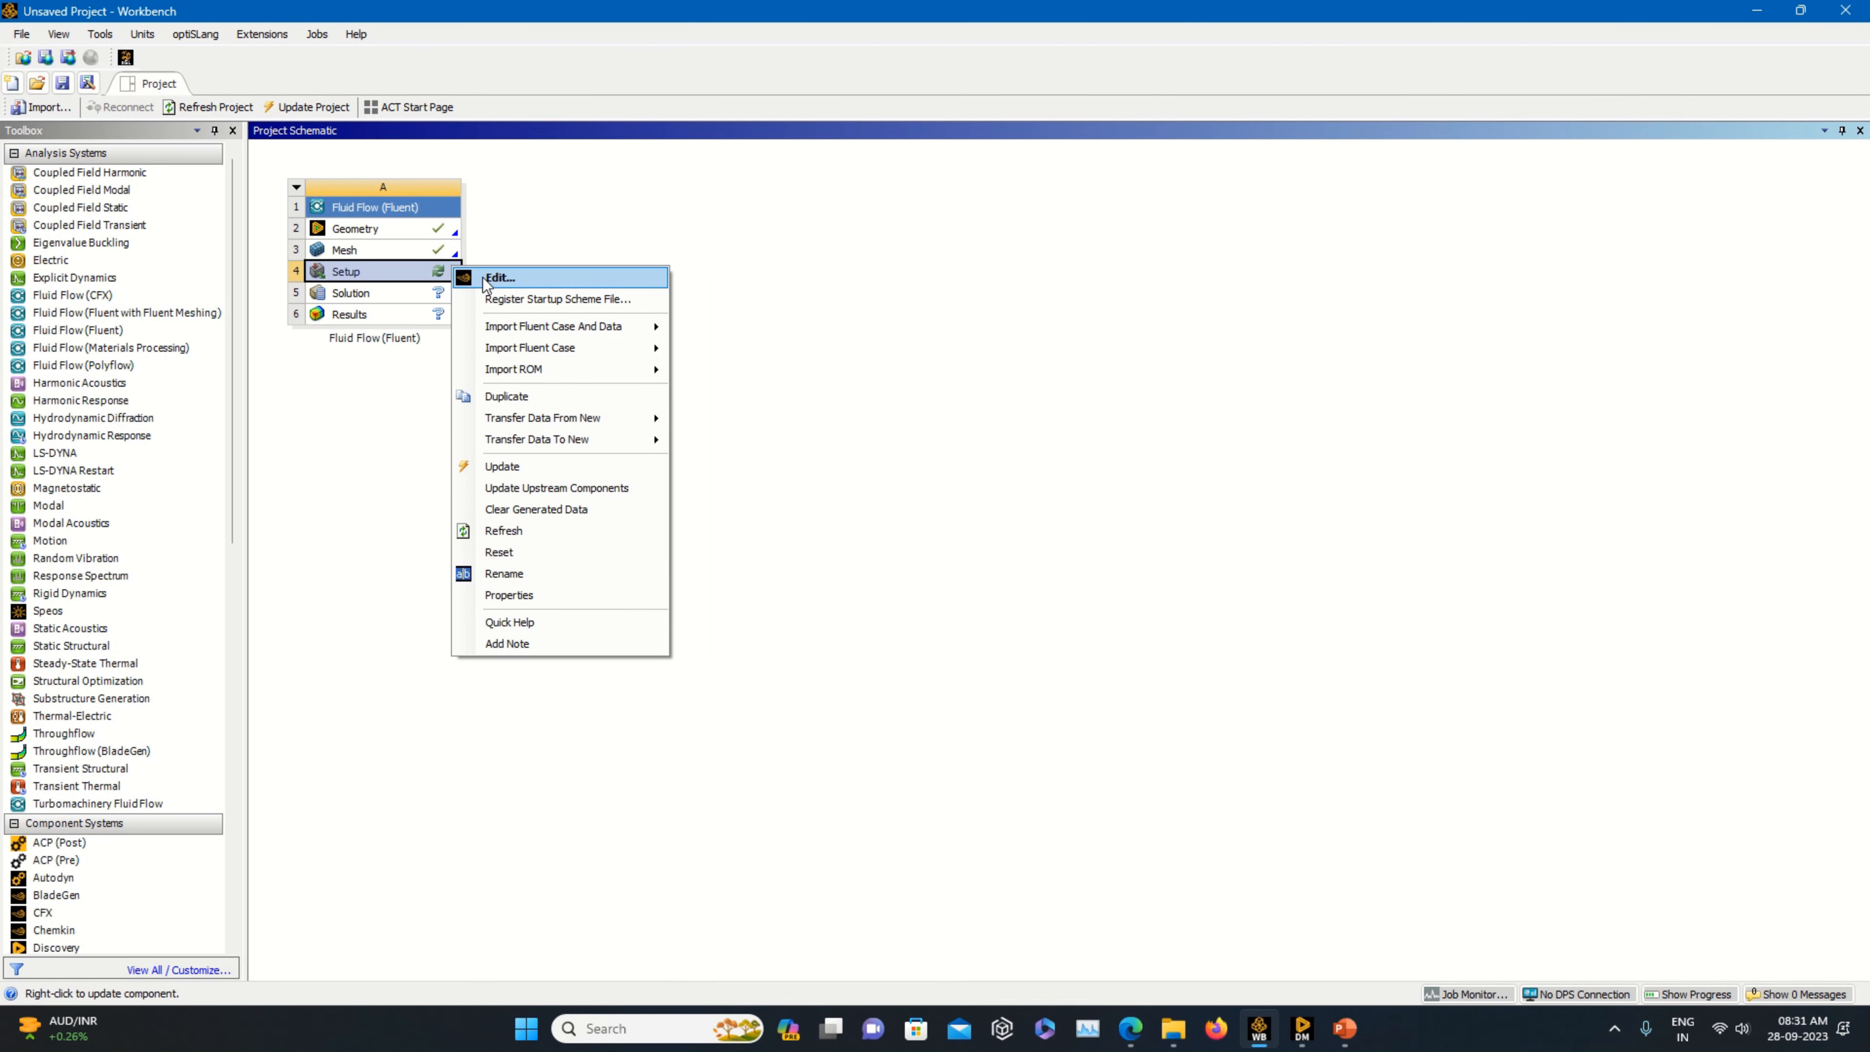
left_click(501, 278)
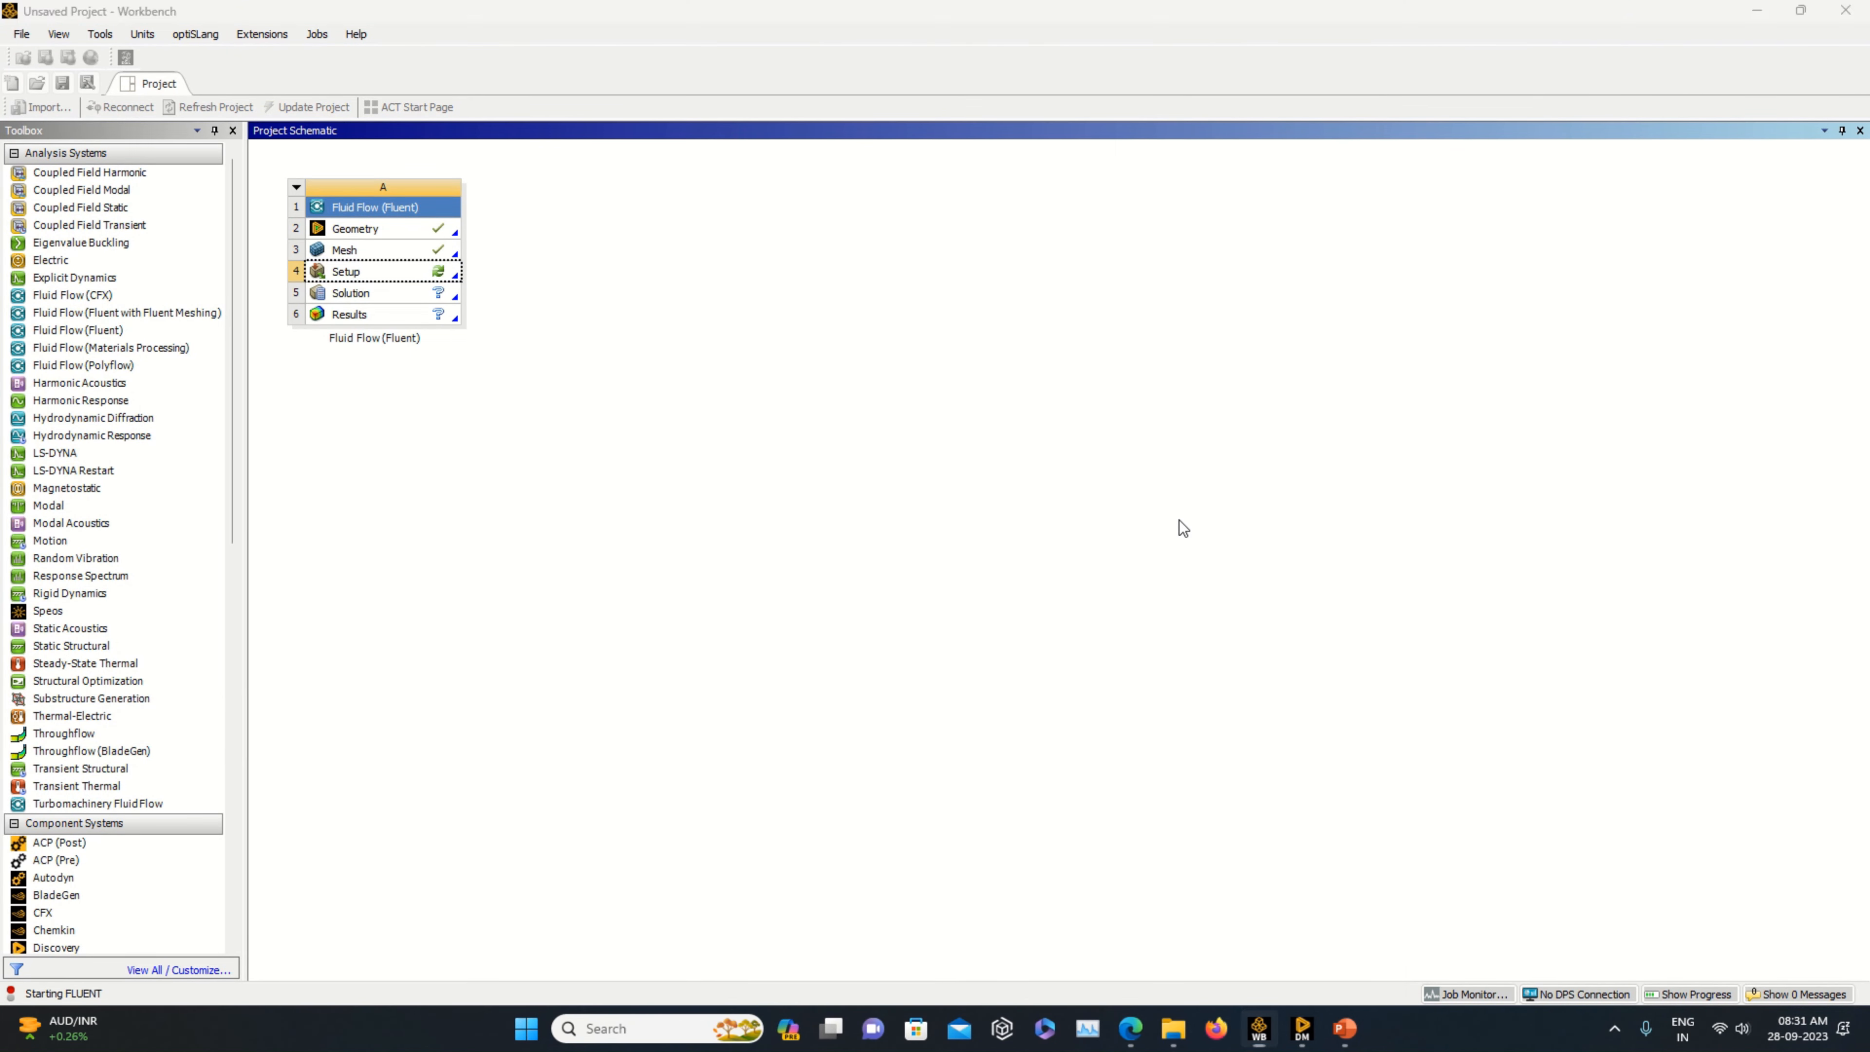
left_click(1011, 447)
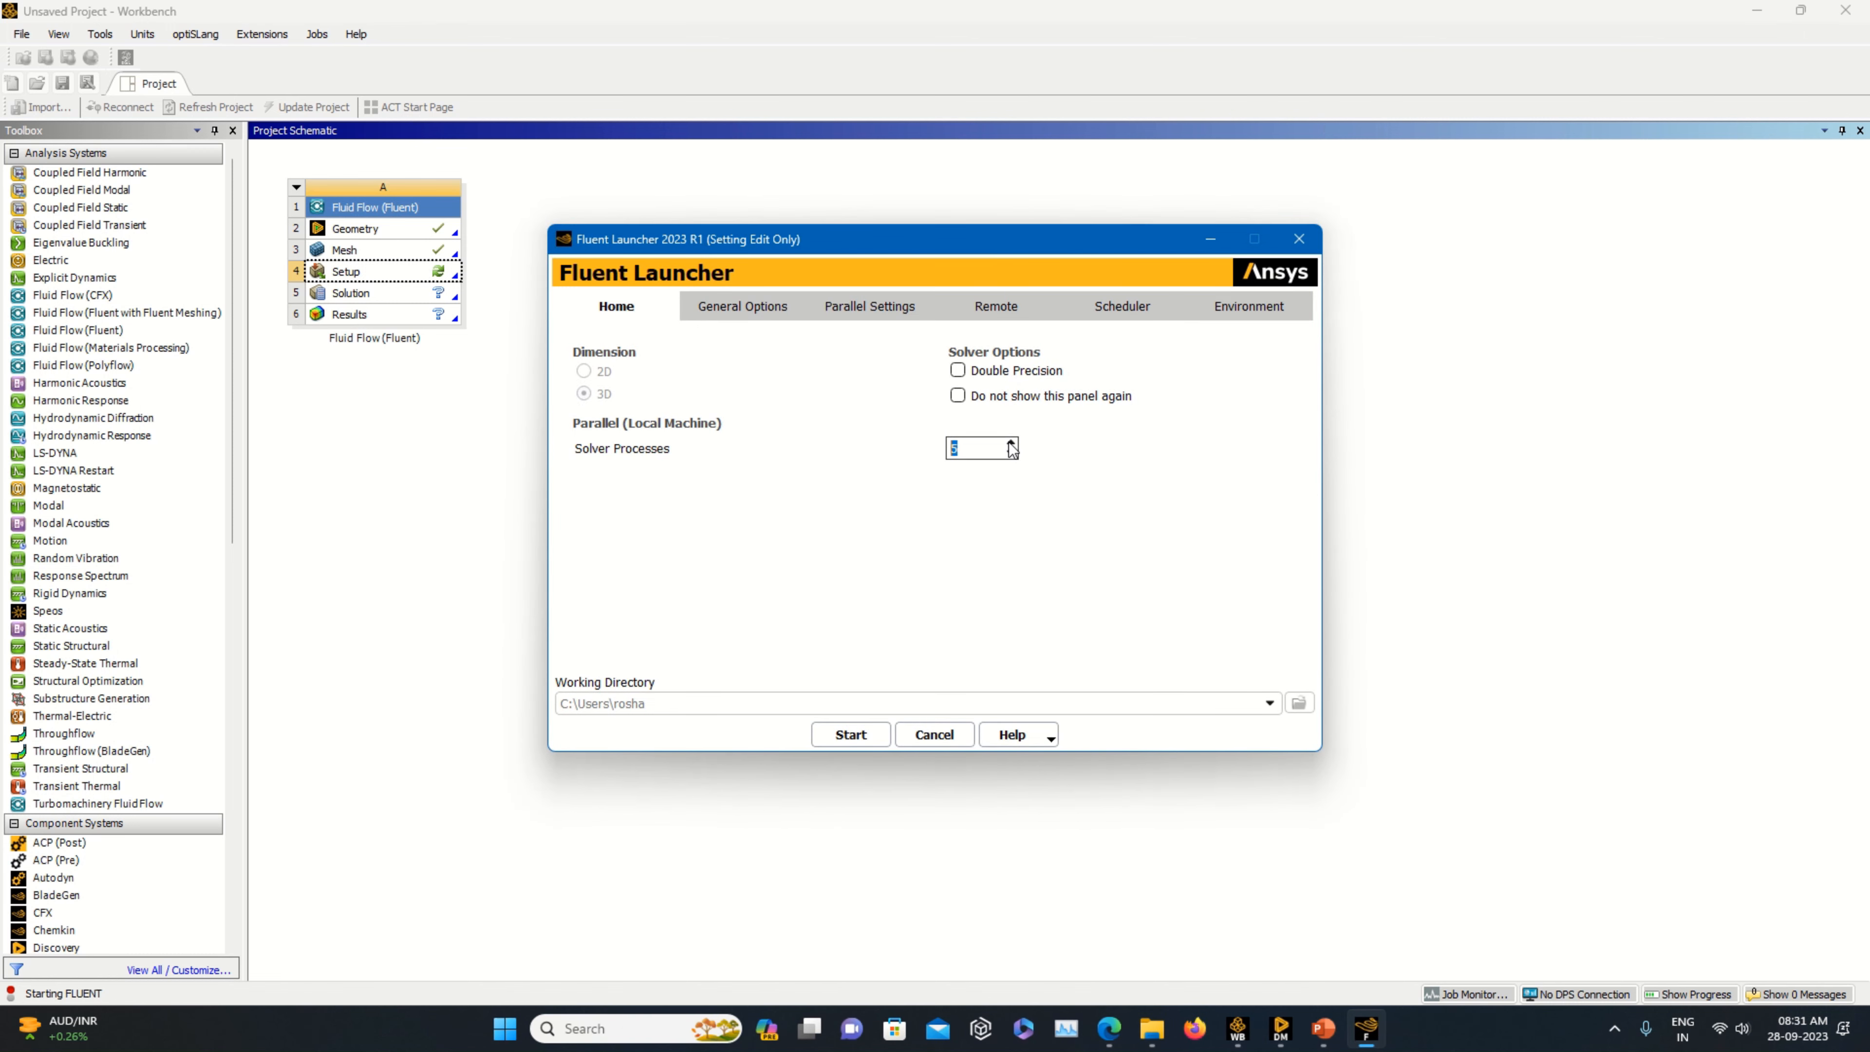
left_click(958, 370)
left_click(865, 738)
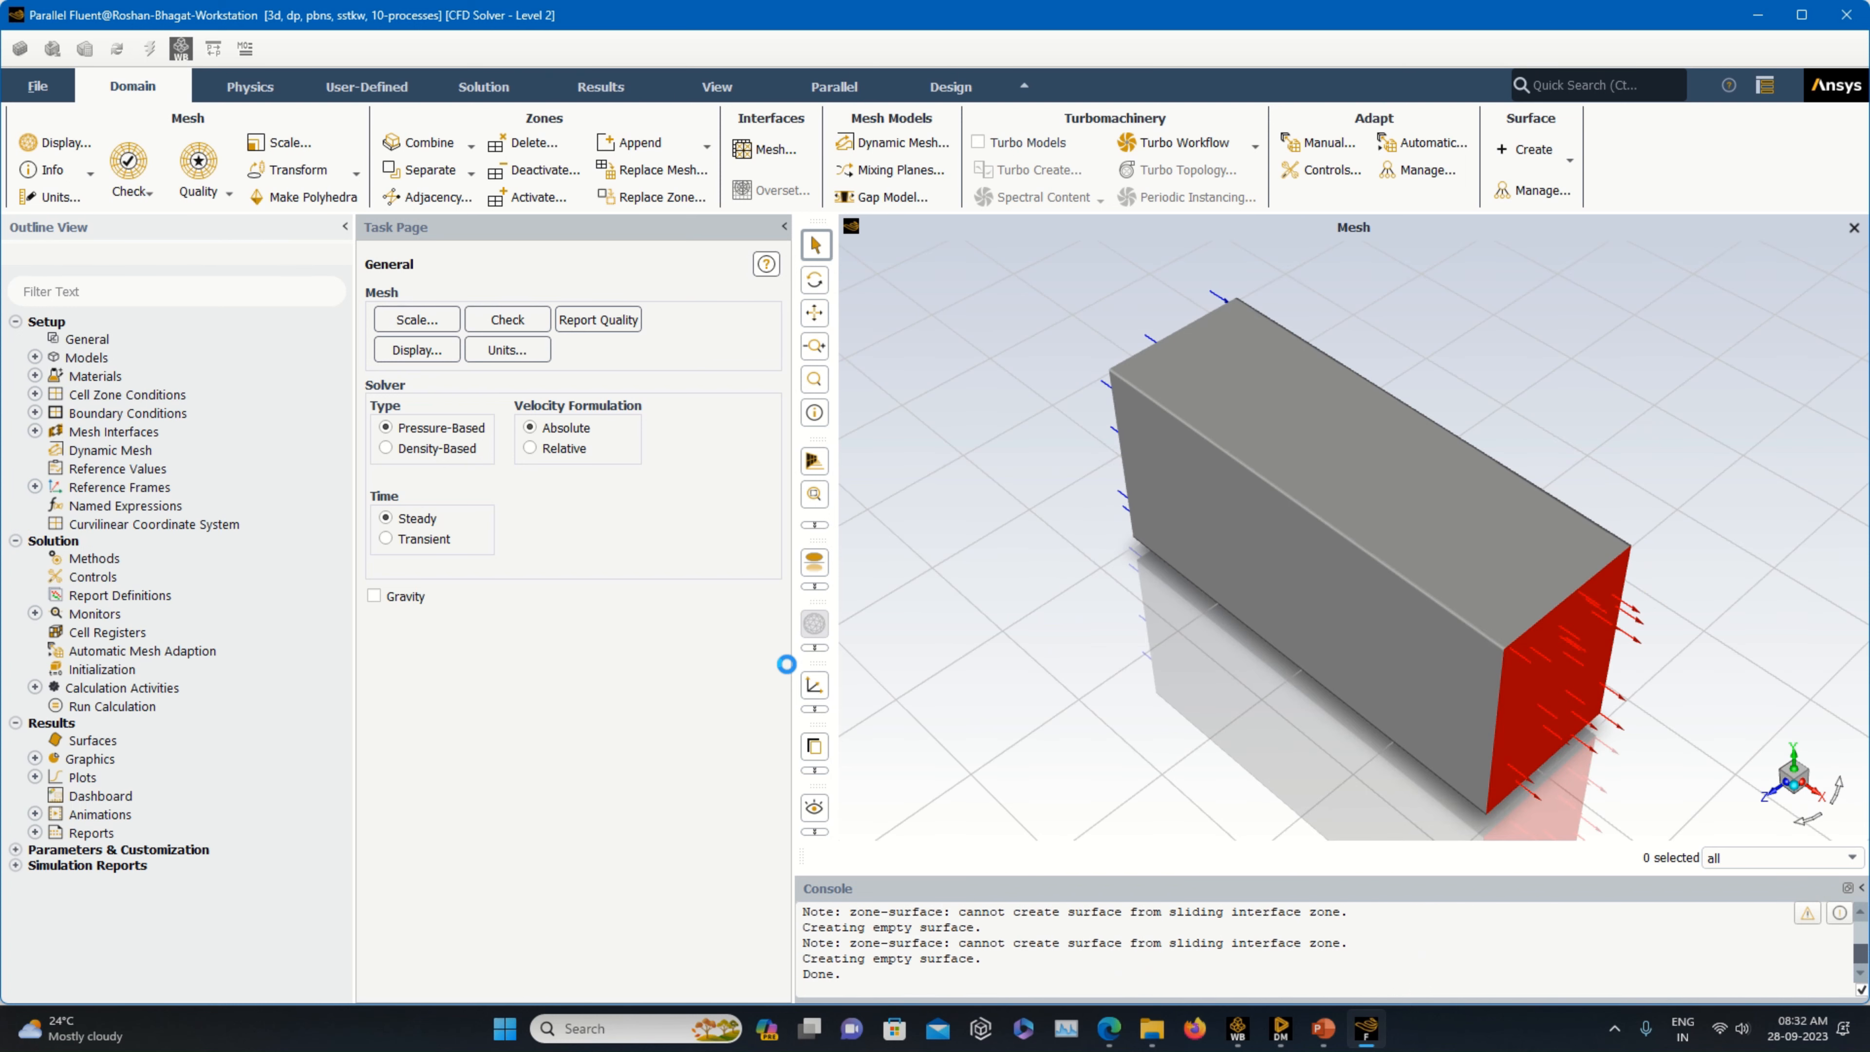
- Enable gravity with a Y acceleration of -9.81 m/s² and make the solver transient
left_click(817, 710)
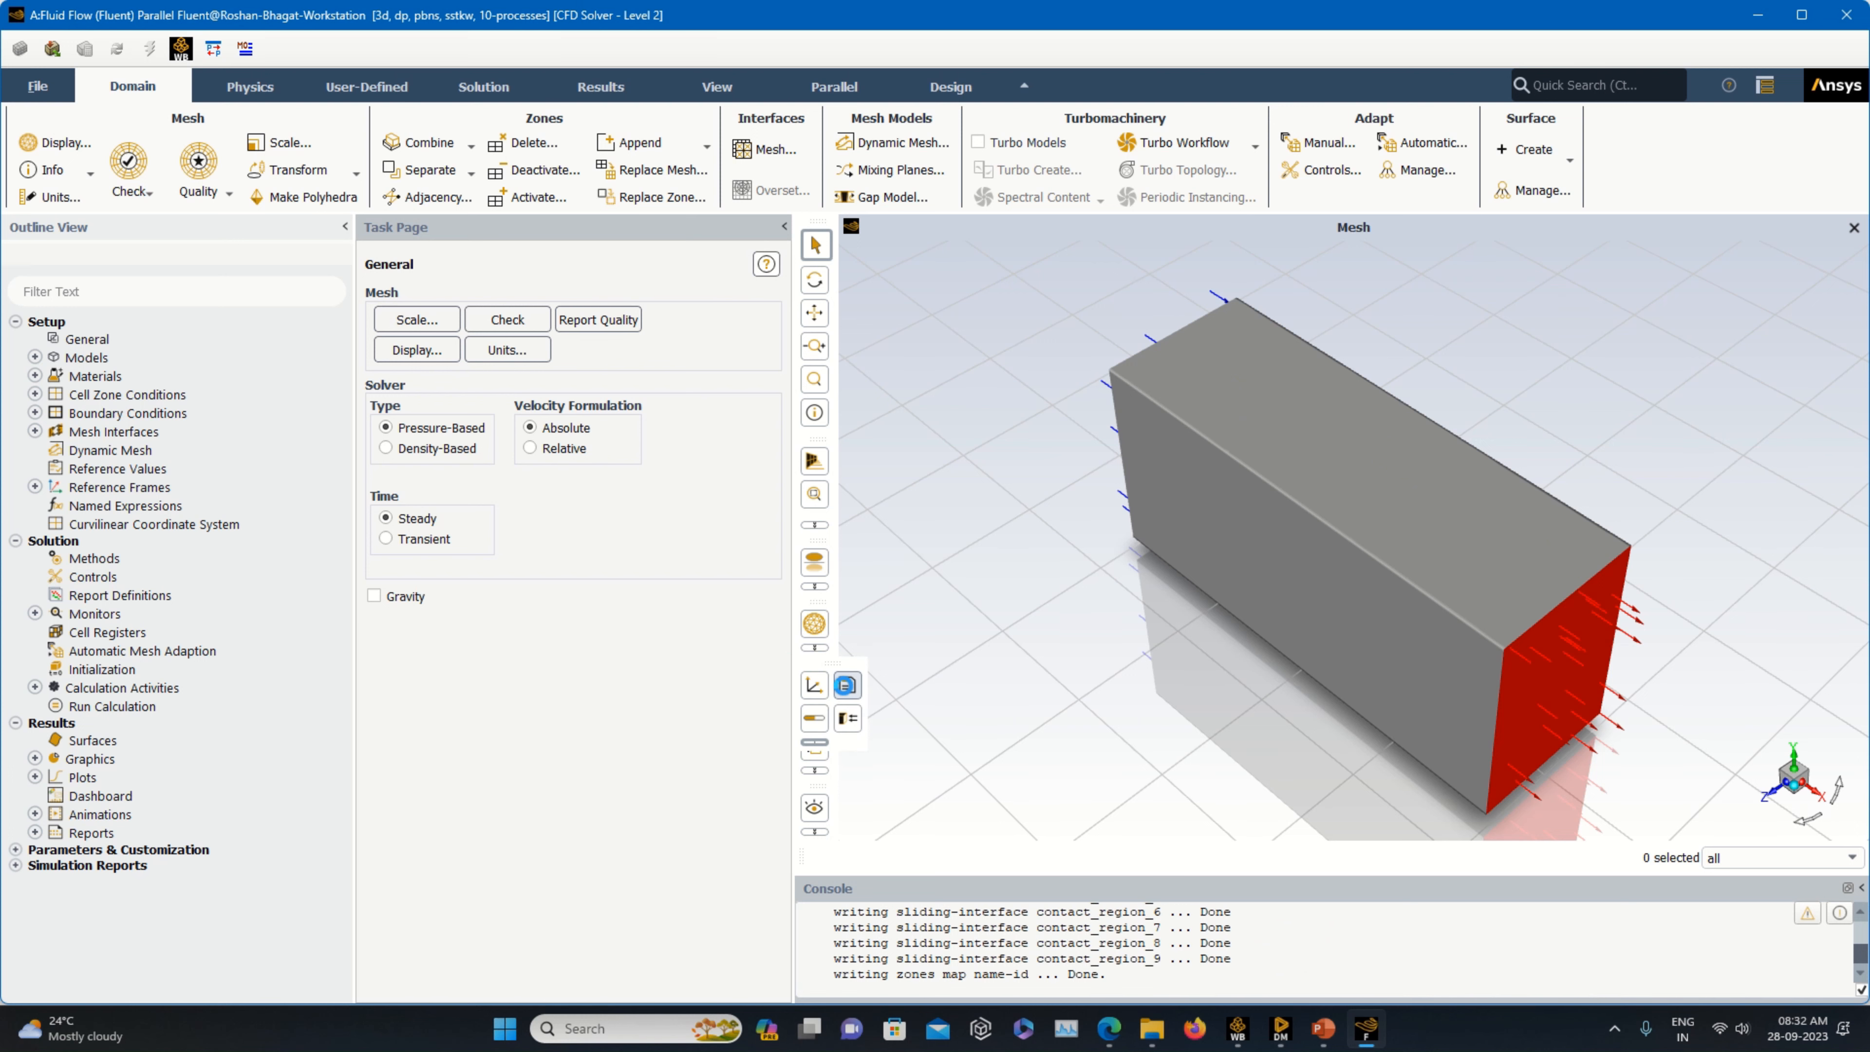
left_click(374, 596)
double_click(429, 669)
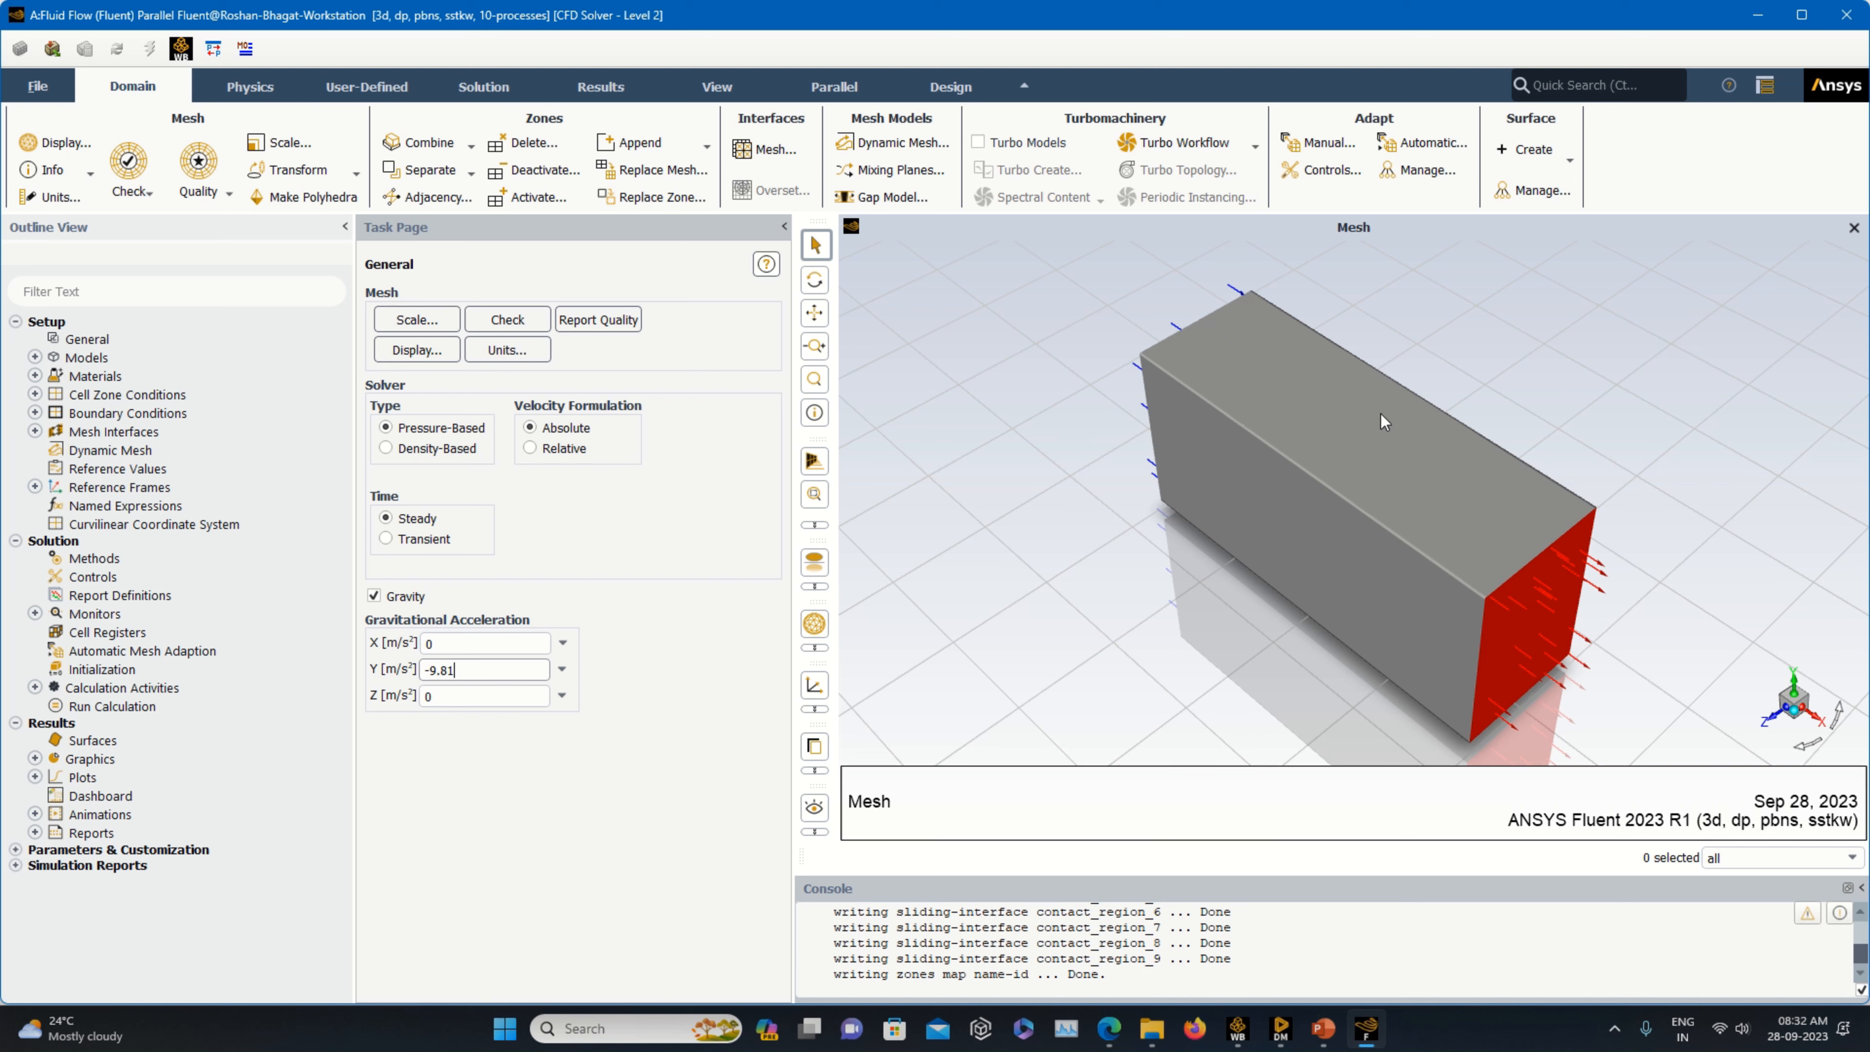
left_click(449, 539)
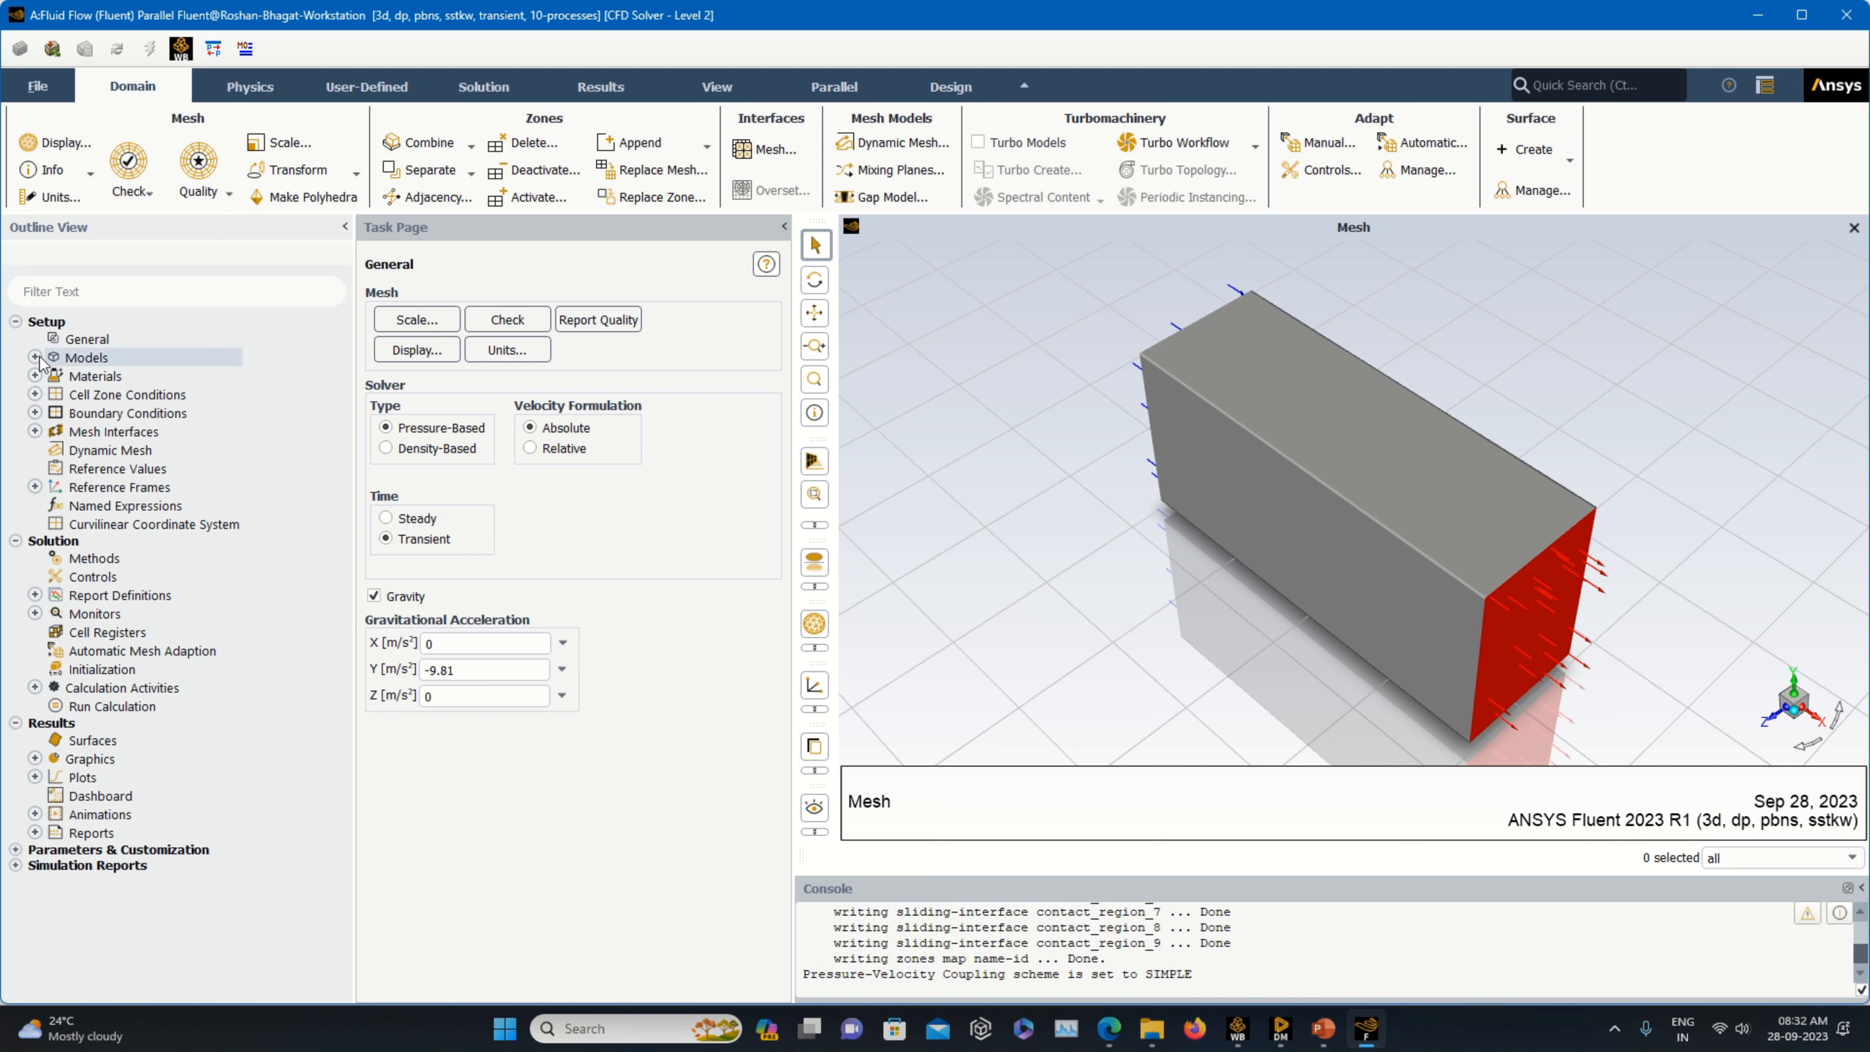
- Enable the energy equation among the physics models
double_click(81, 358)
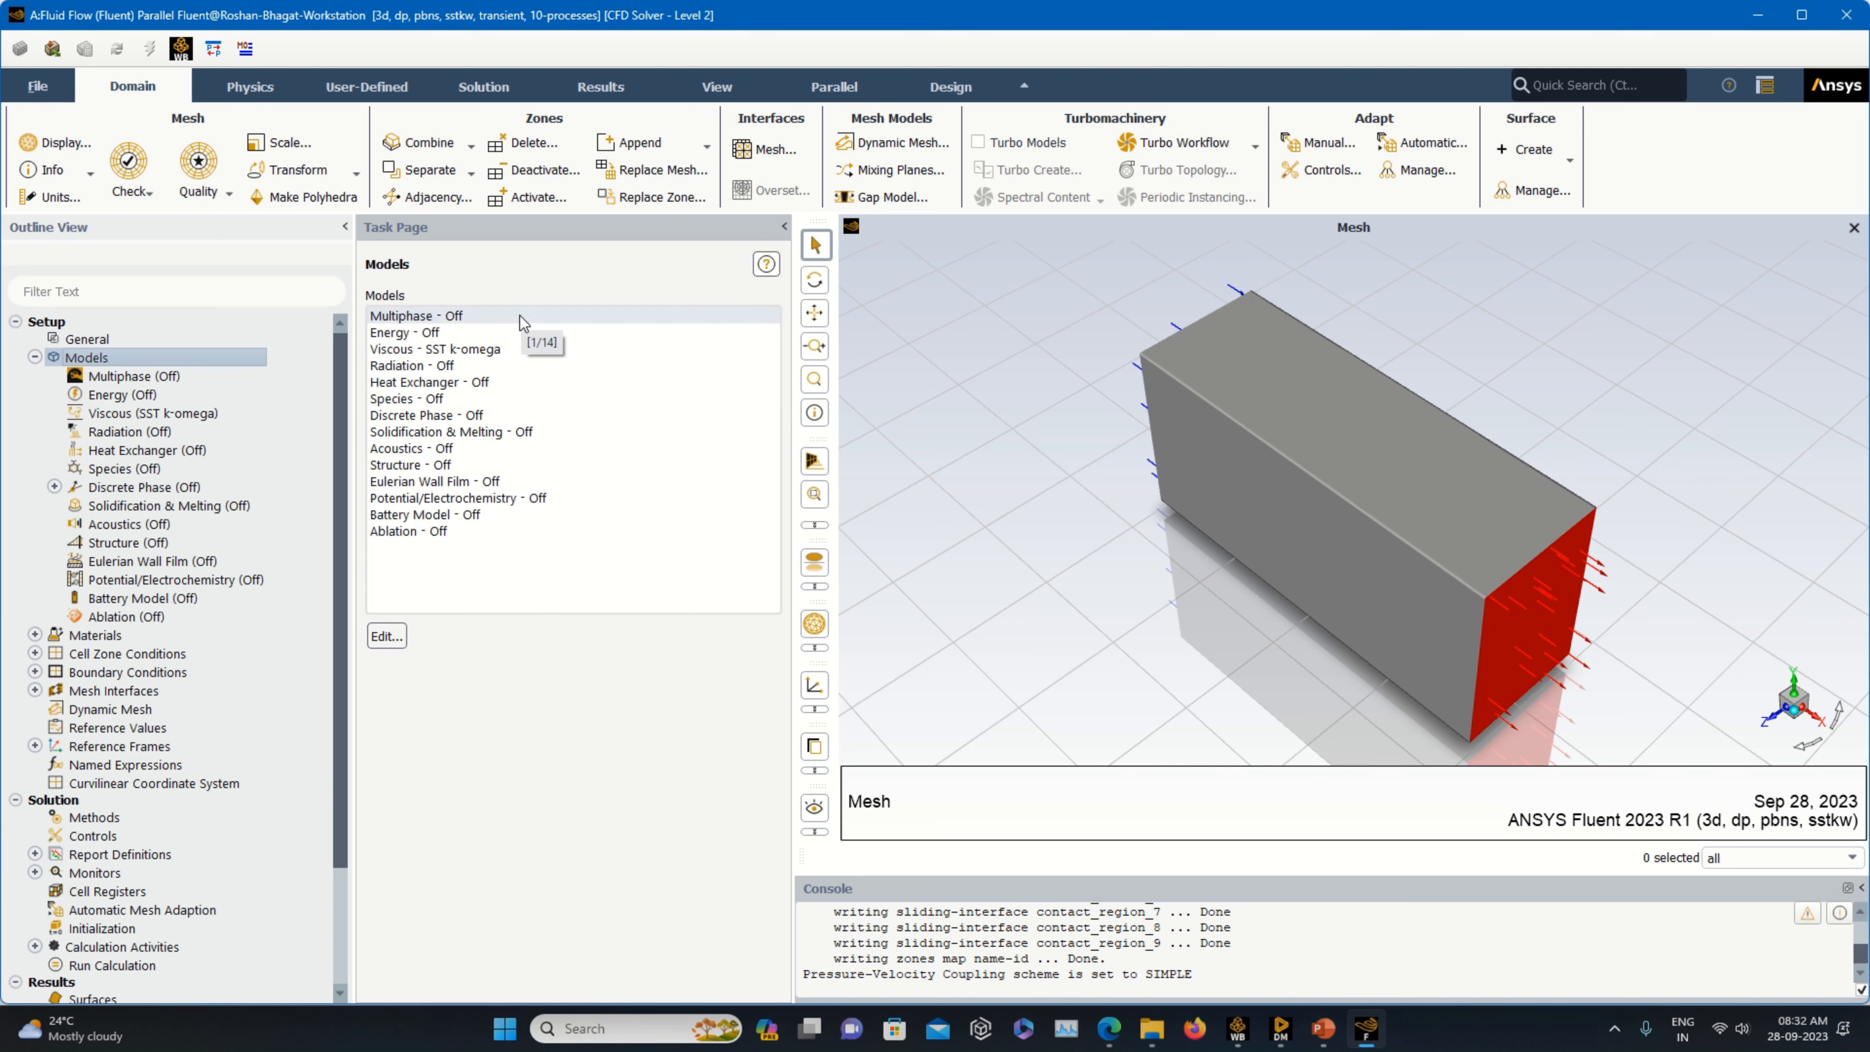
double_click(462, 334)
left_click(462, 562)
left_click(390, 622)
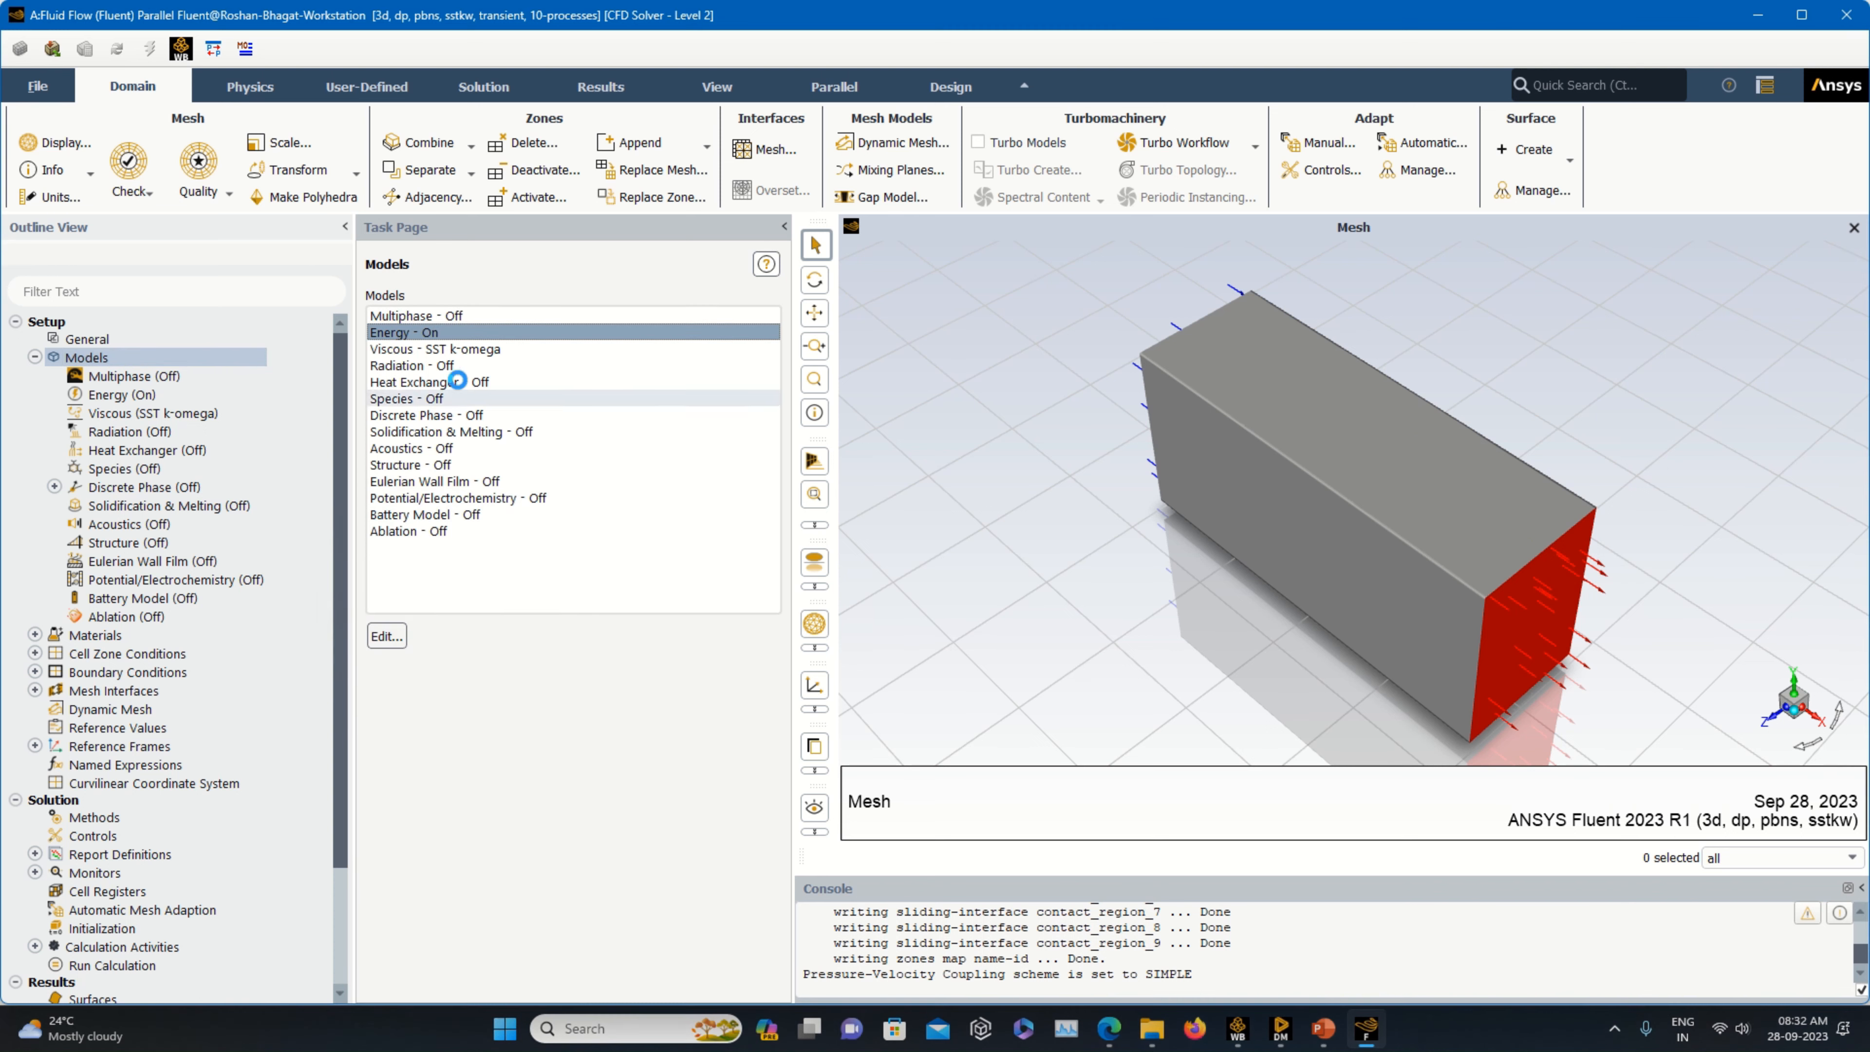
- Set the viscous model to standard k-epsilon with Enhanced Wall Treatment, Thermal Effects and Curvature Correction
double_click(462, 348)
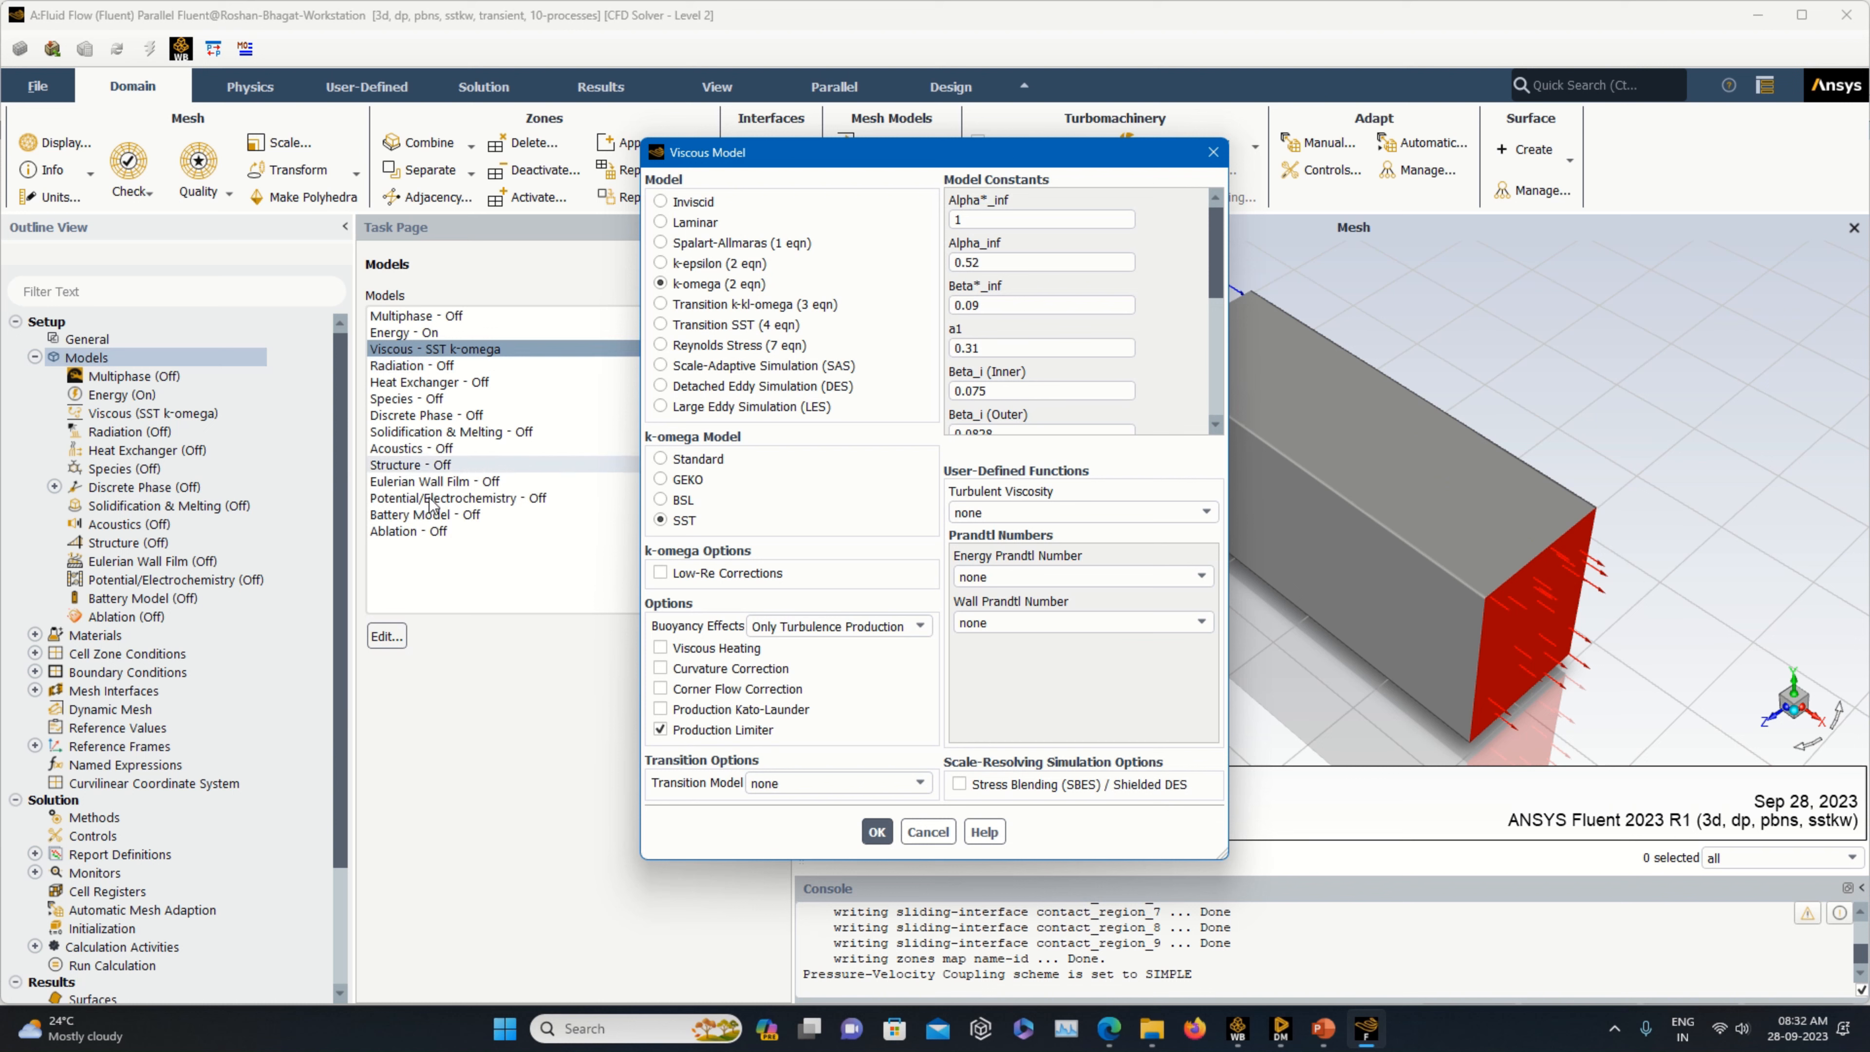
left_click(692, 264)
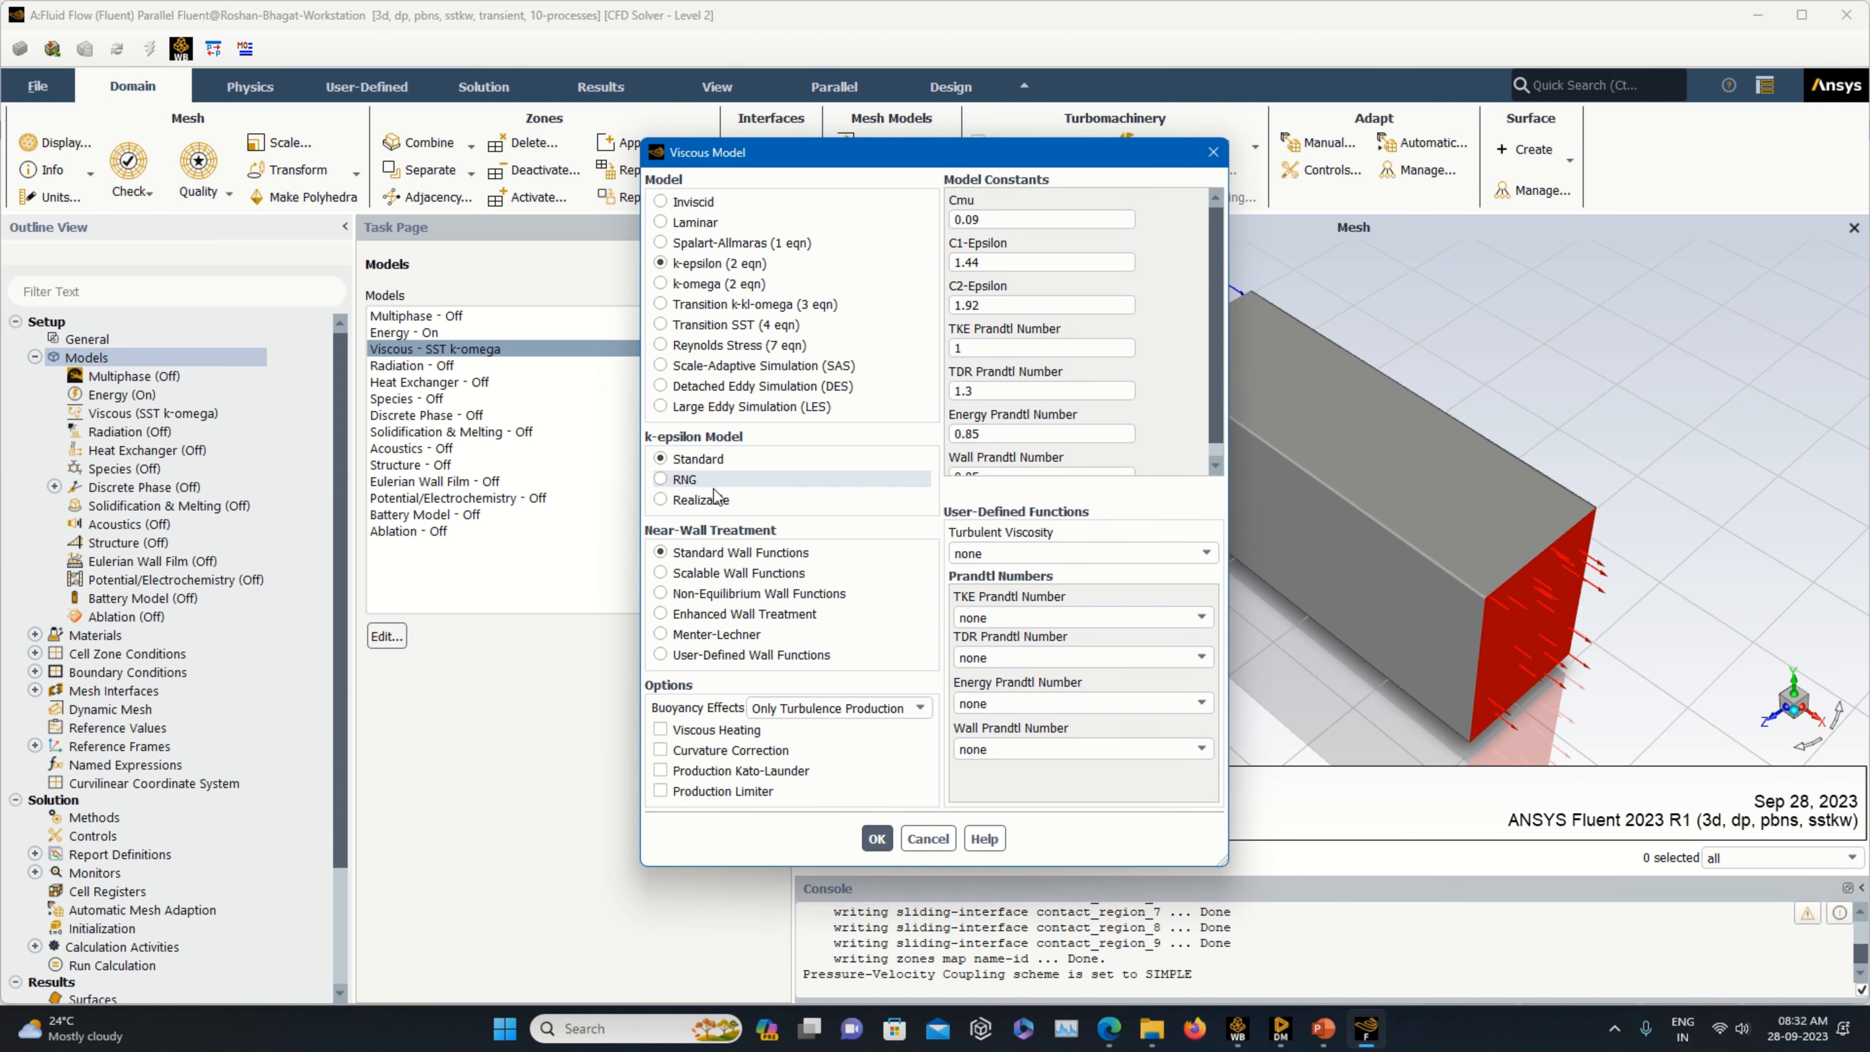
left_click(726, 618)
left_click(661, 728)
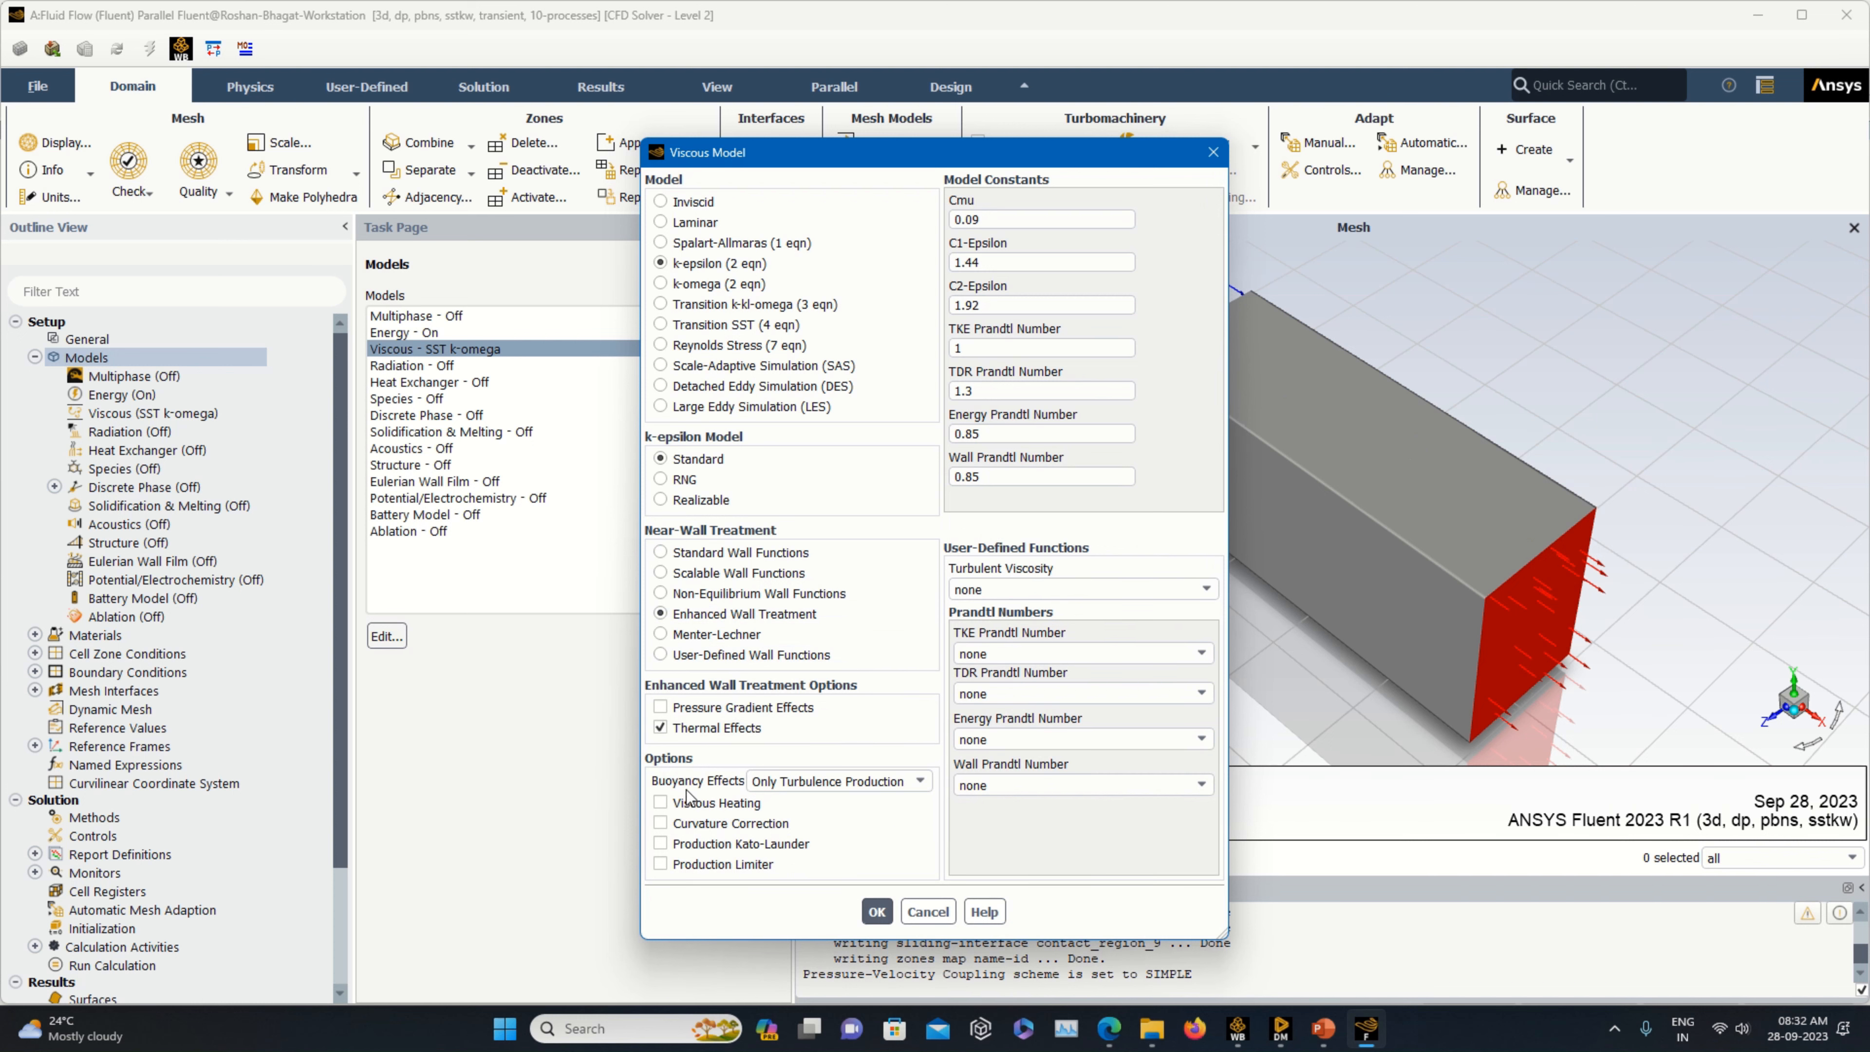
left_click(663, 826)
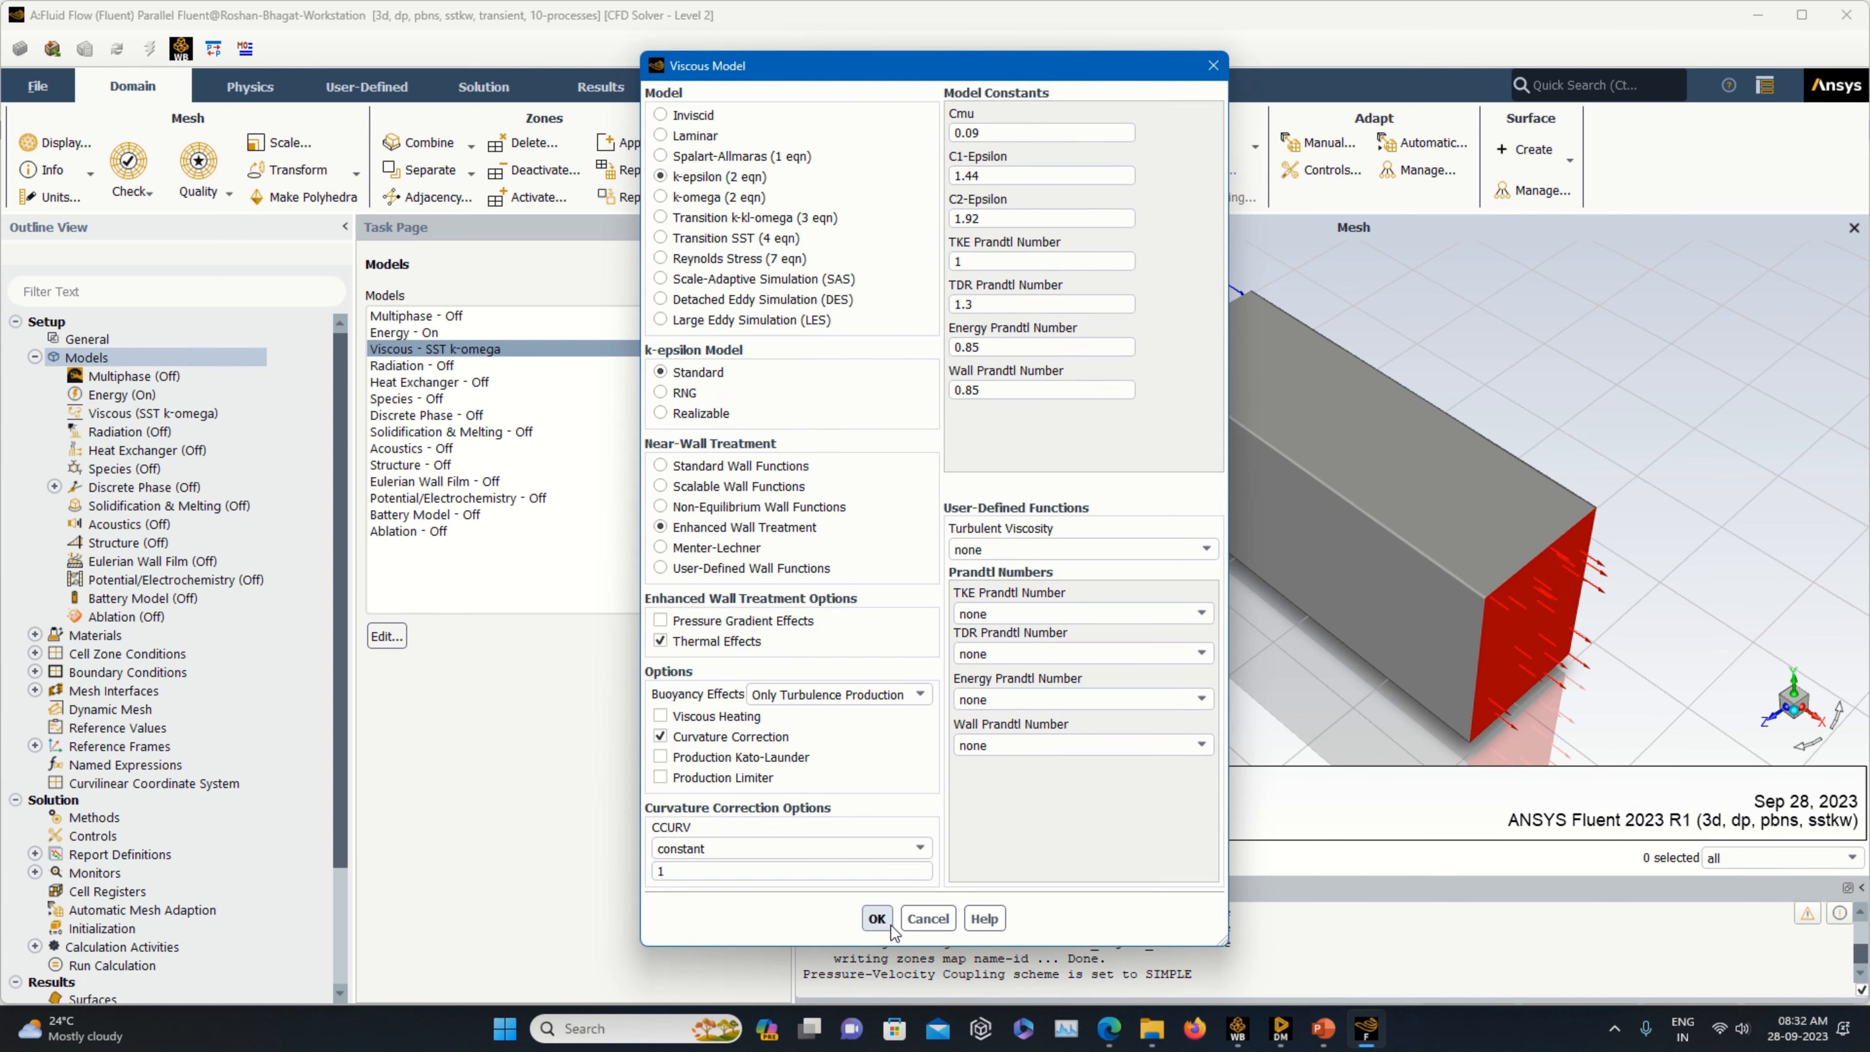
left_click(877, 919)
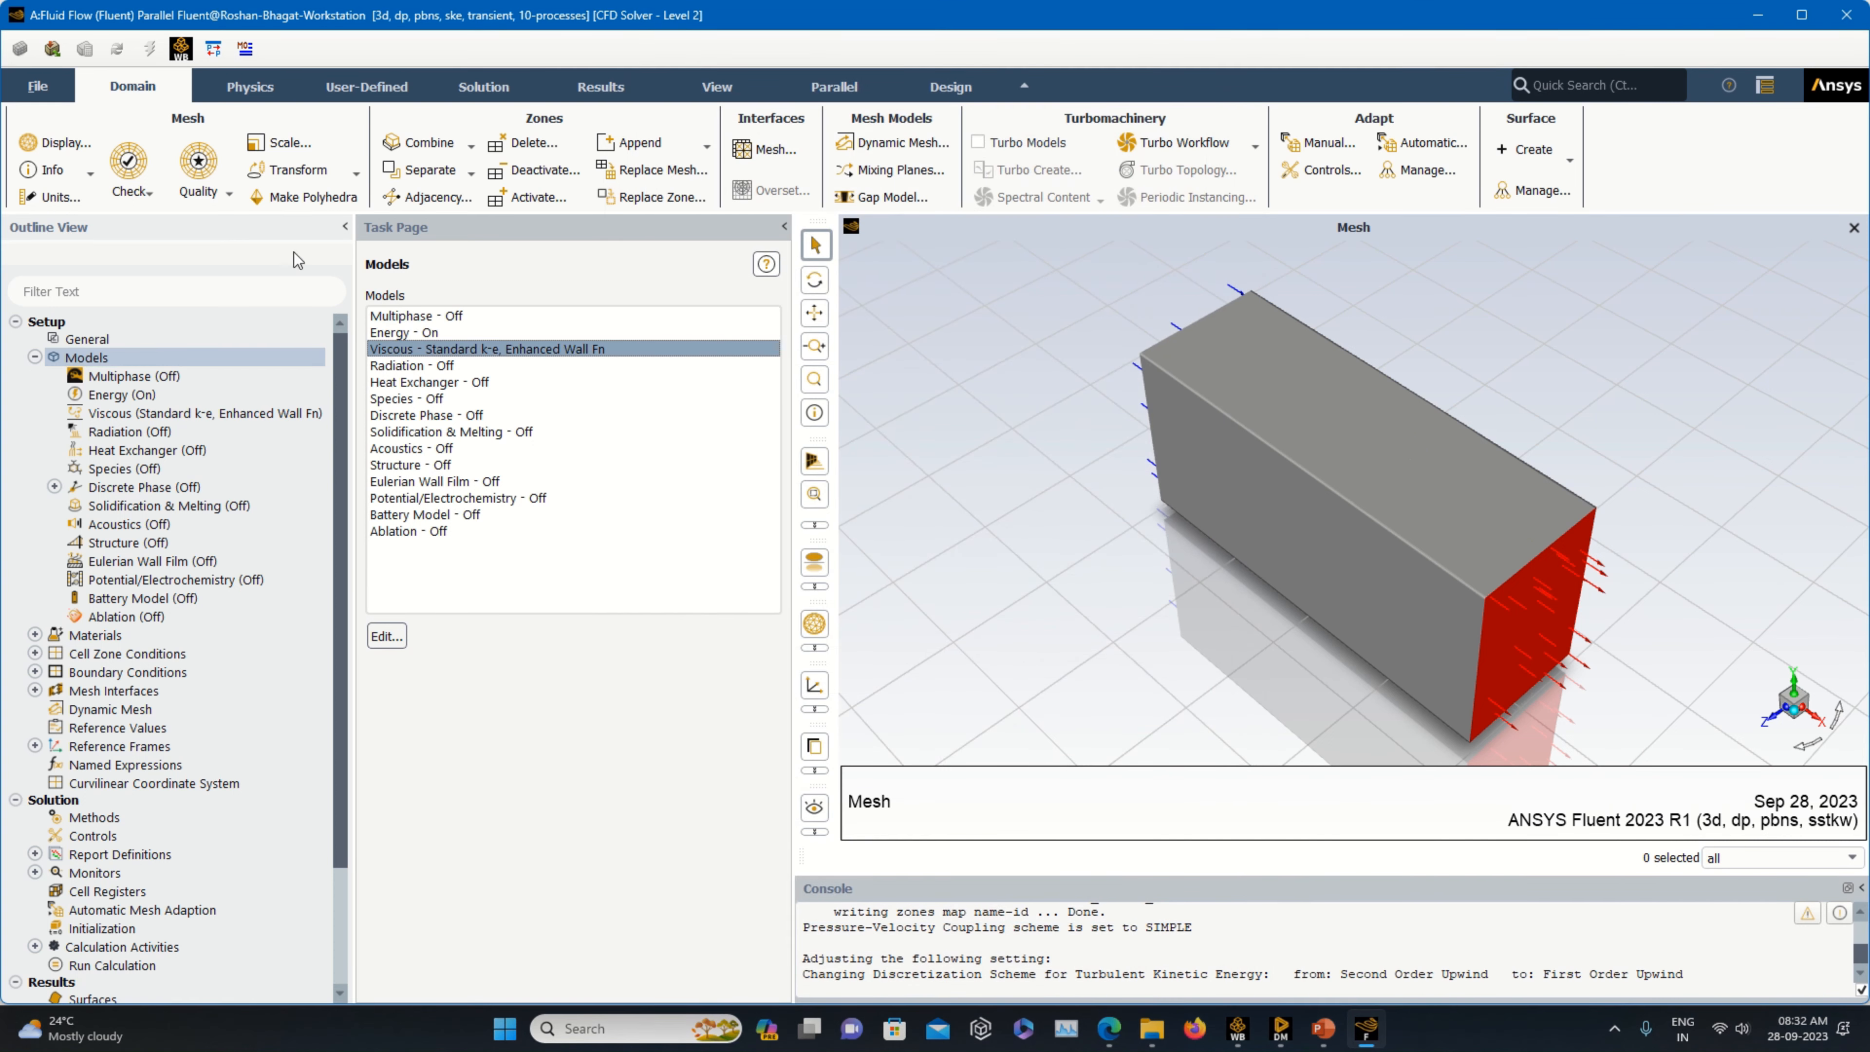
- Copy water-liquid (h2o<l>) from the Fluent database into the case's fluid materials
left_click(34, 357)
double_click(95, 375)
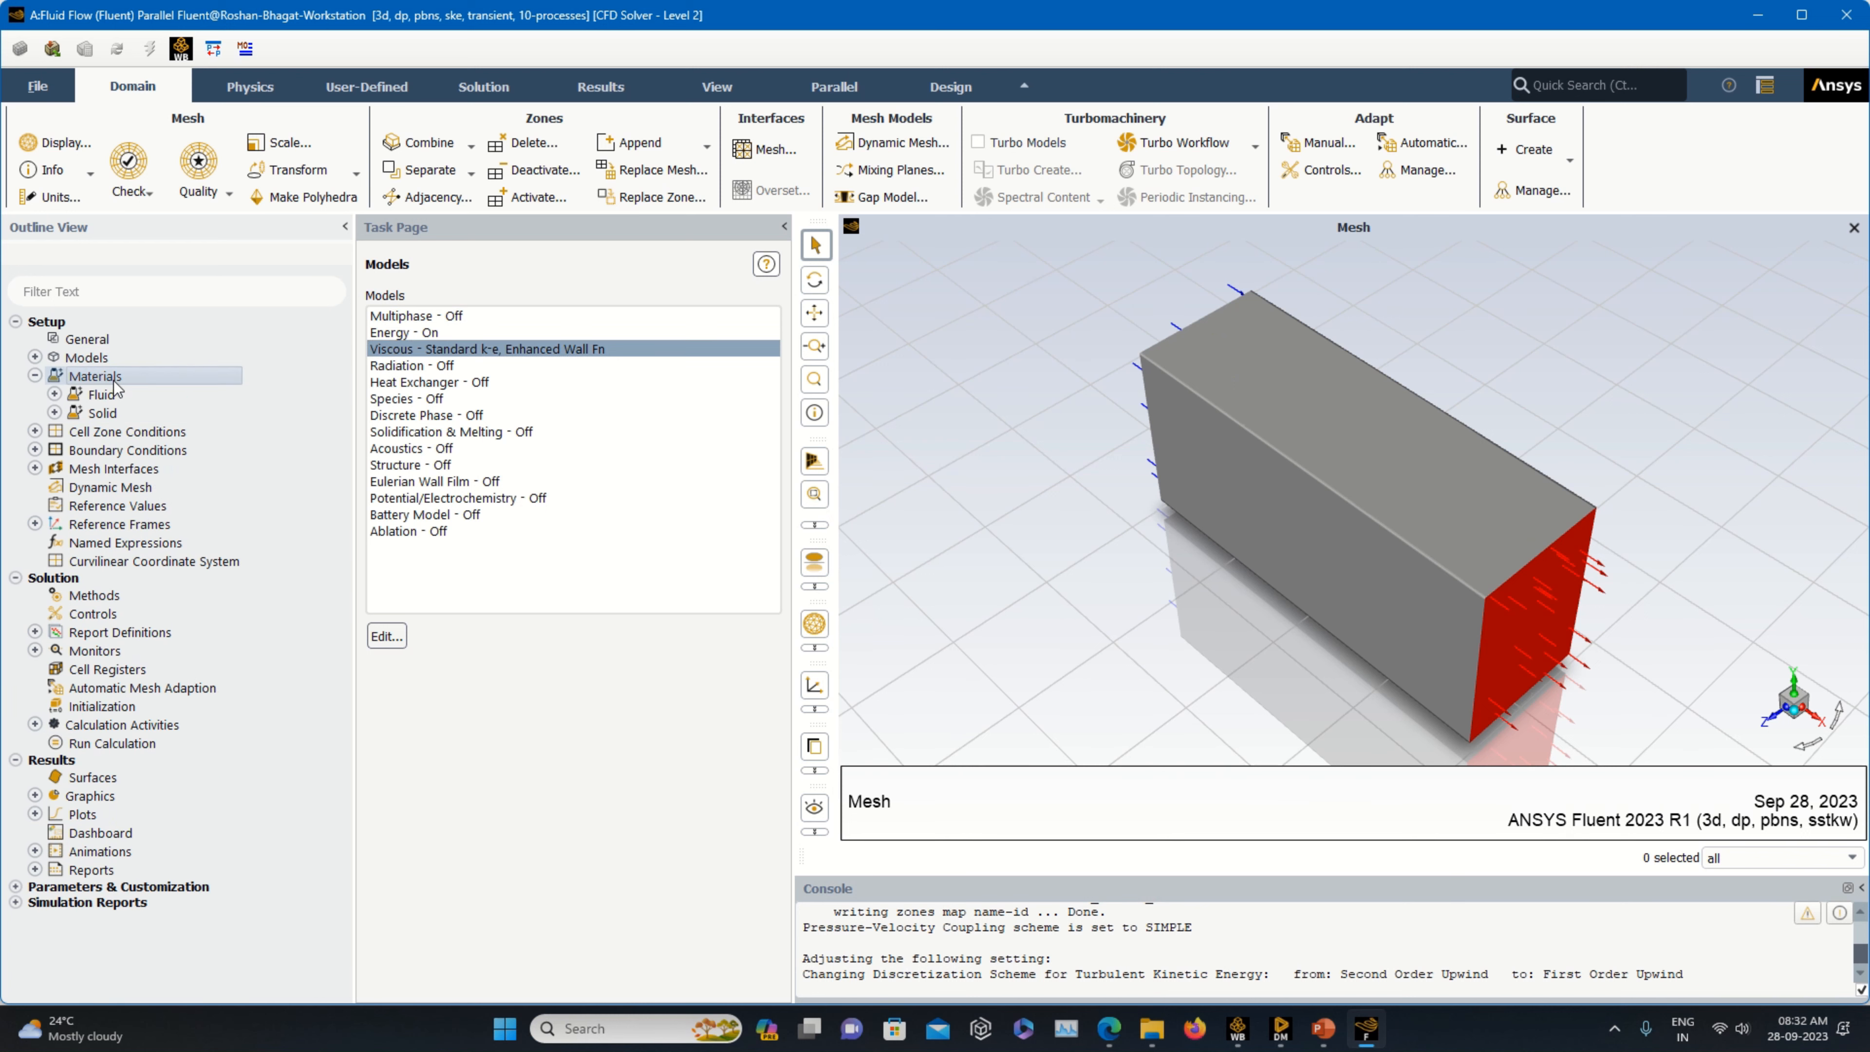
left_click(411, 953)
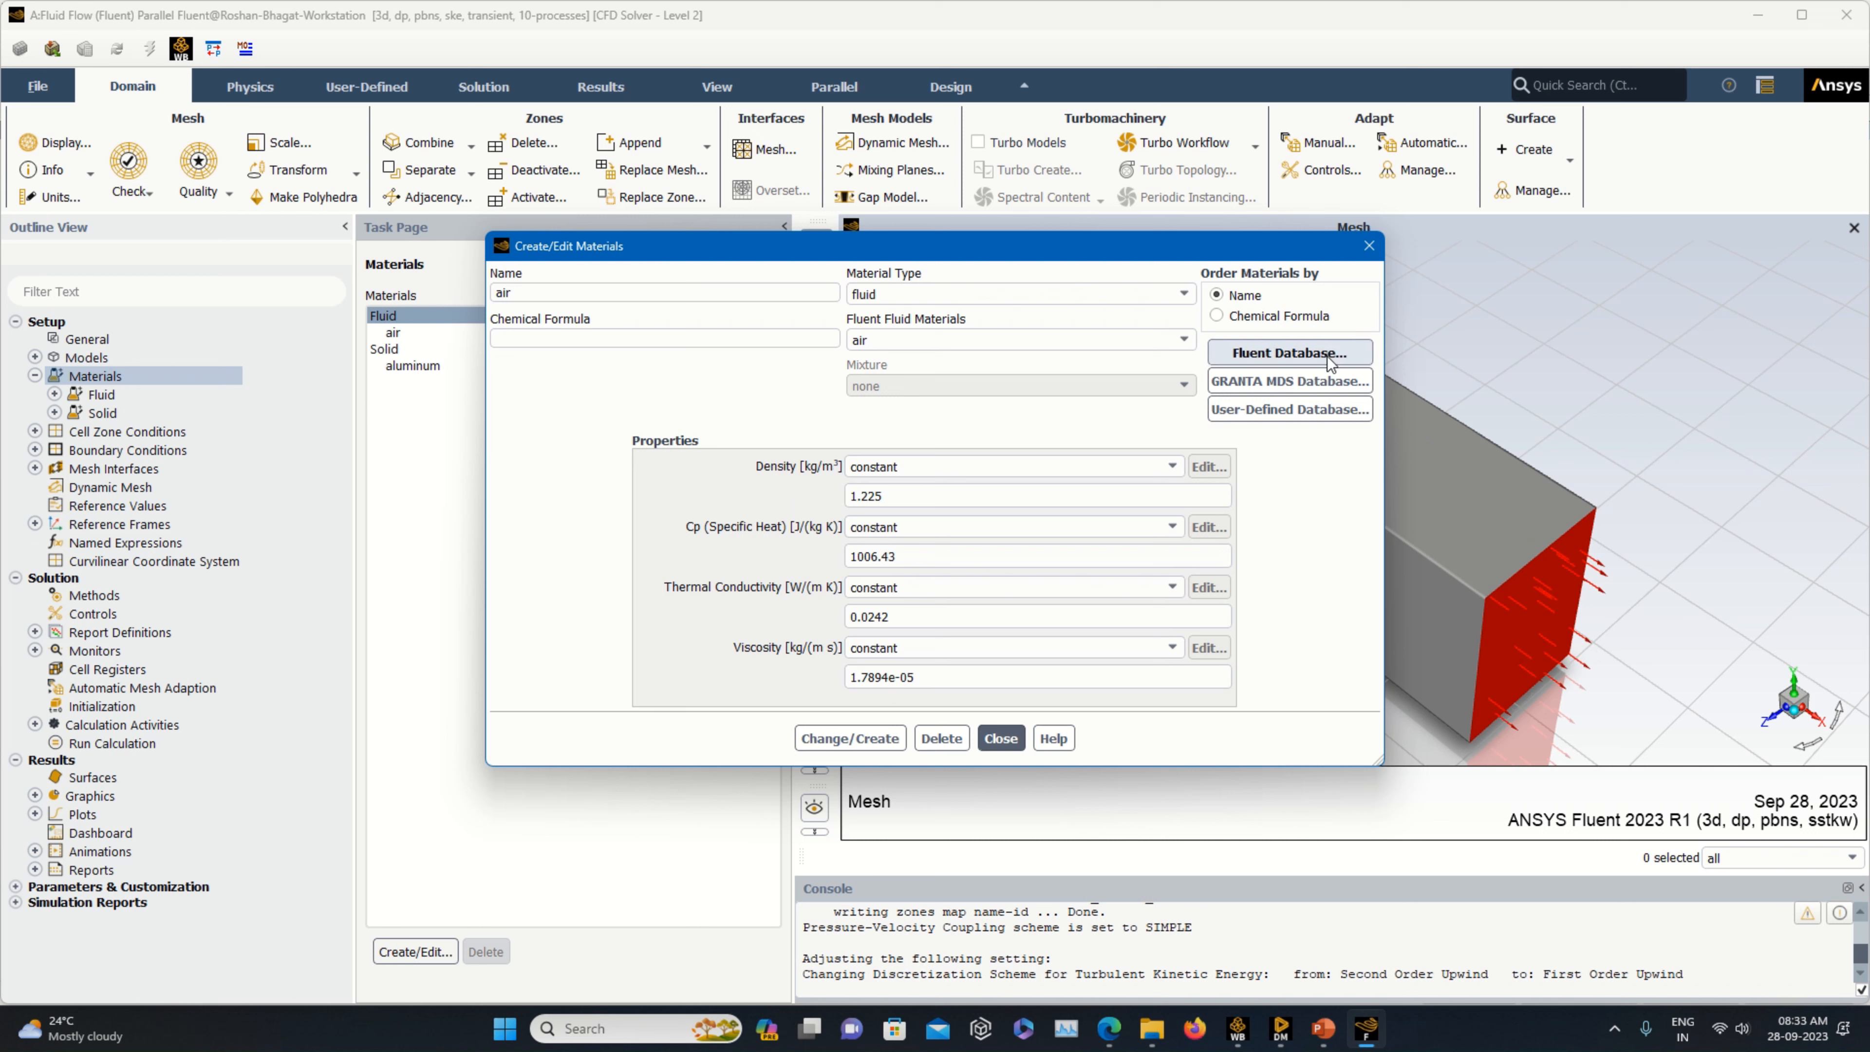
left_click(1289, 352)
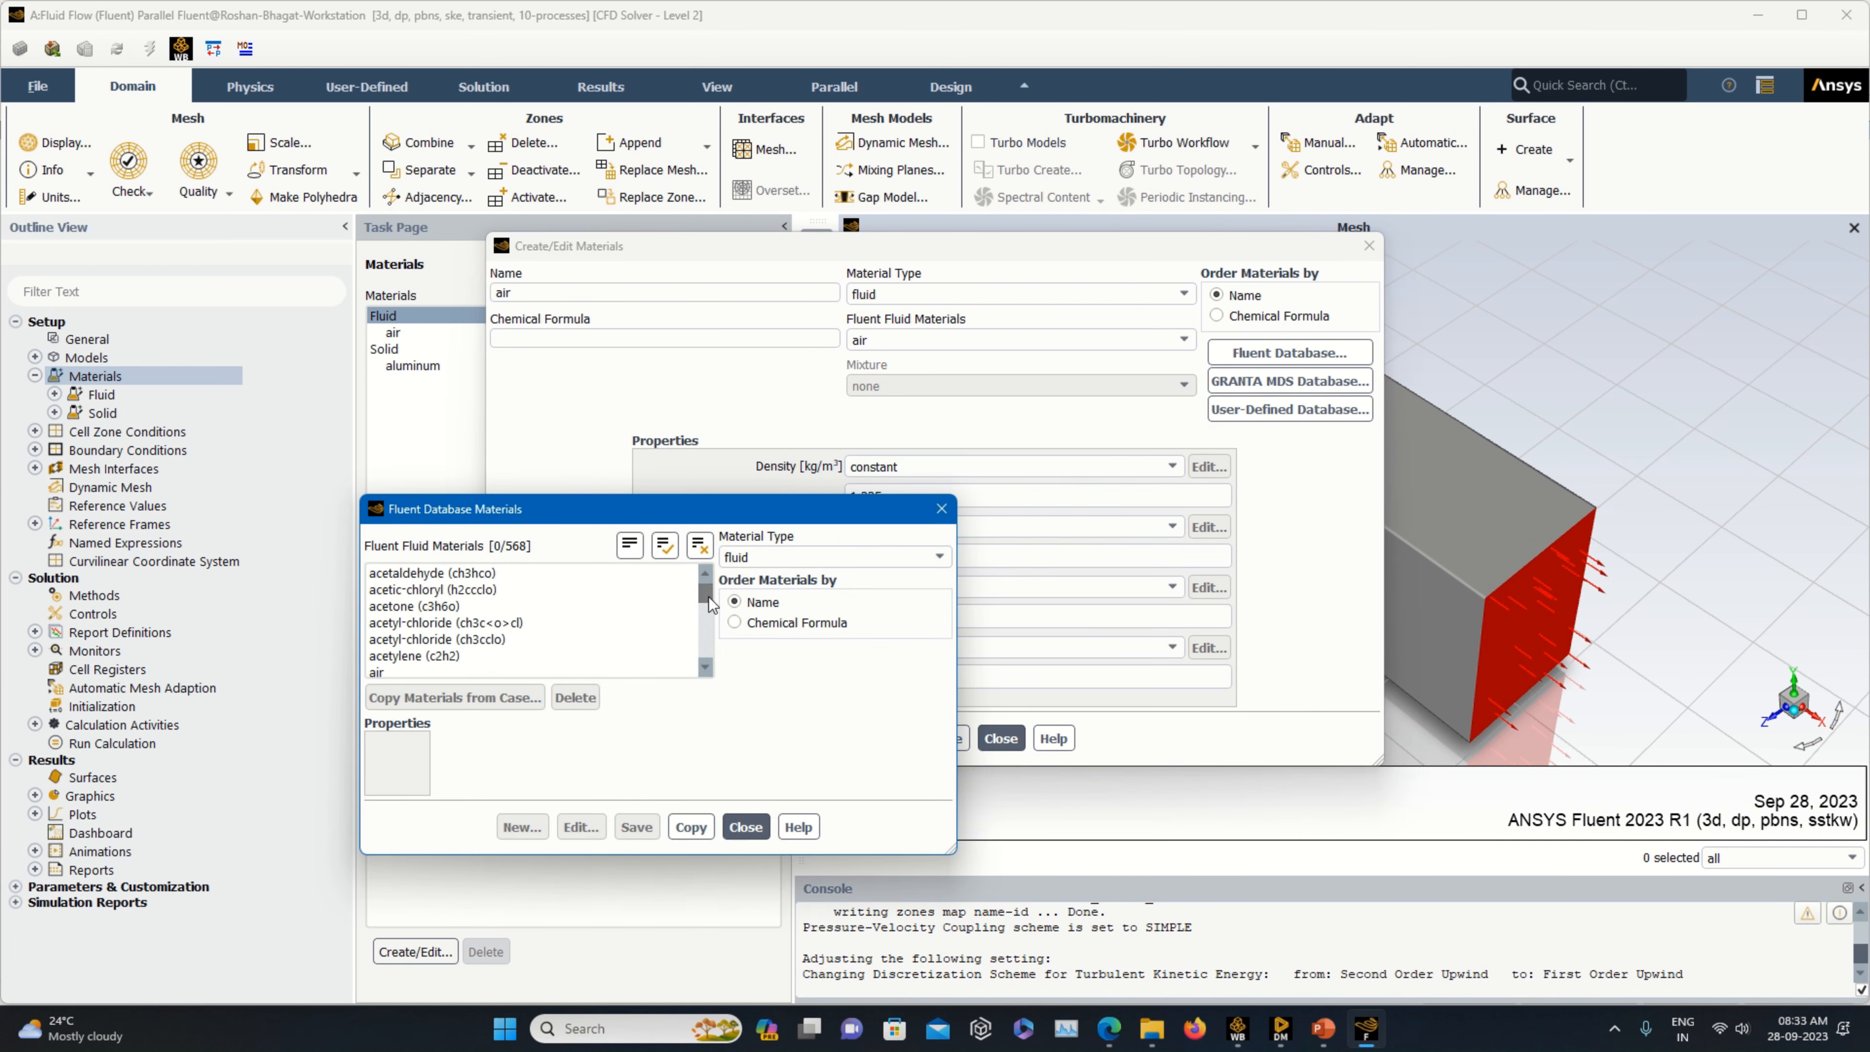
left_click_drag(710, 604, 713, 680)
left_click(435, 623)
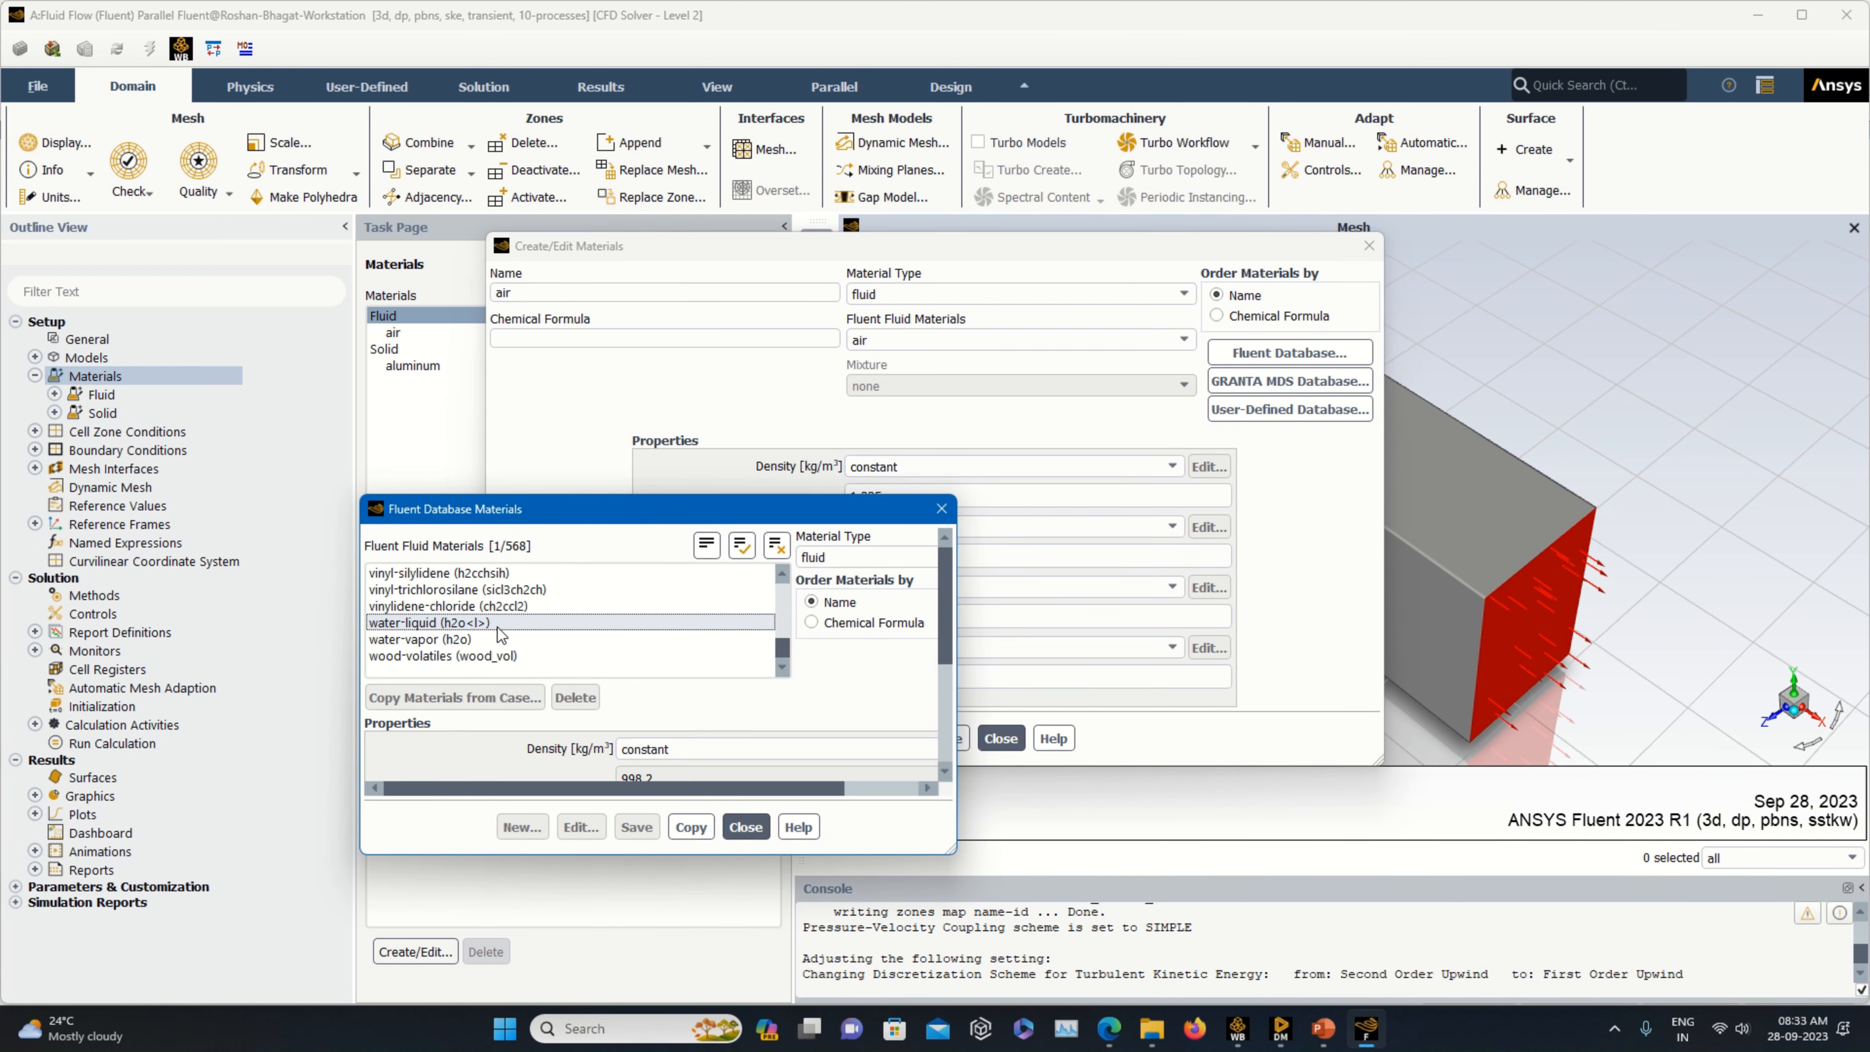
left_click(964, 748)
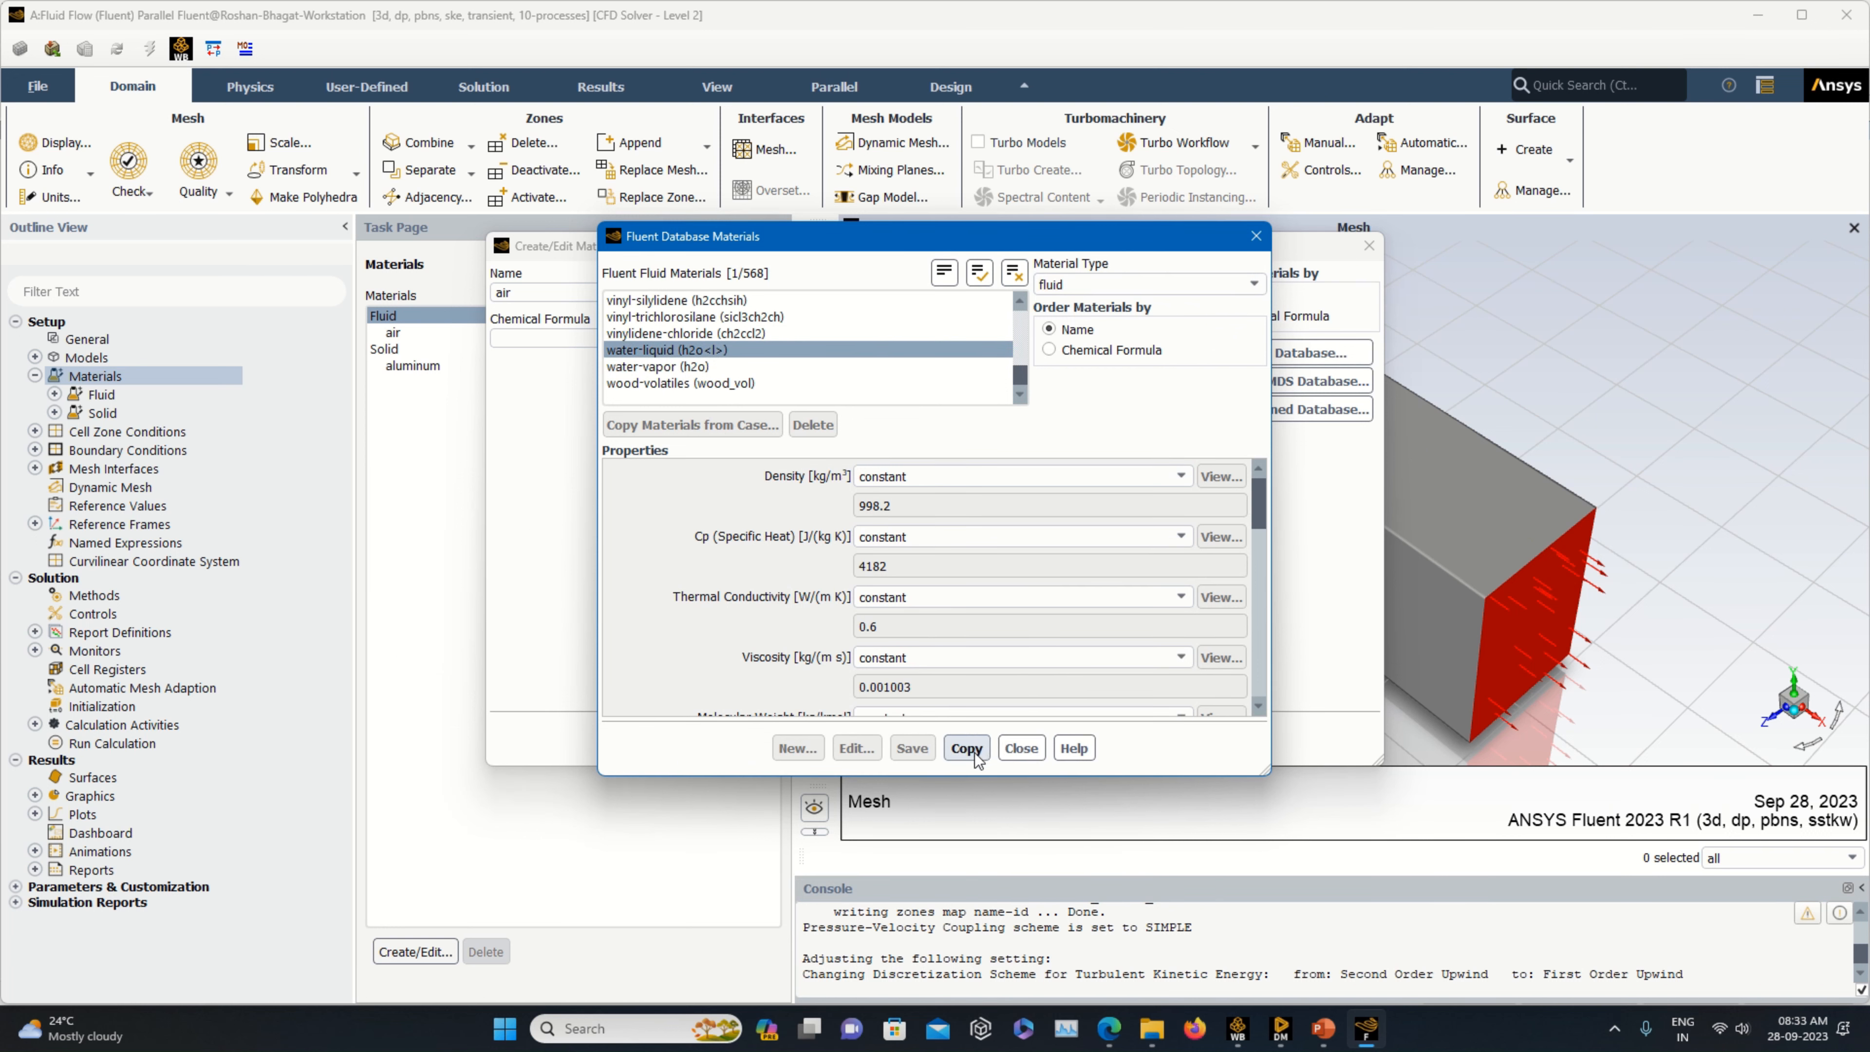
left_click(1020, 747)
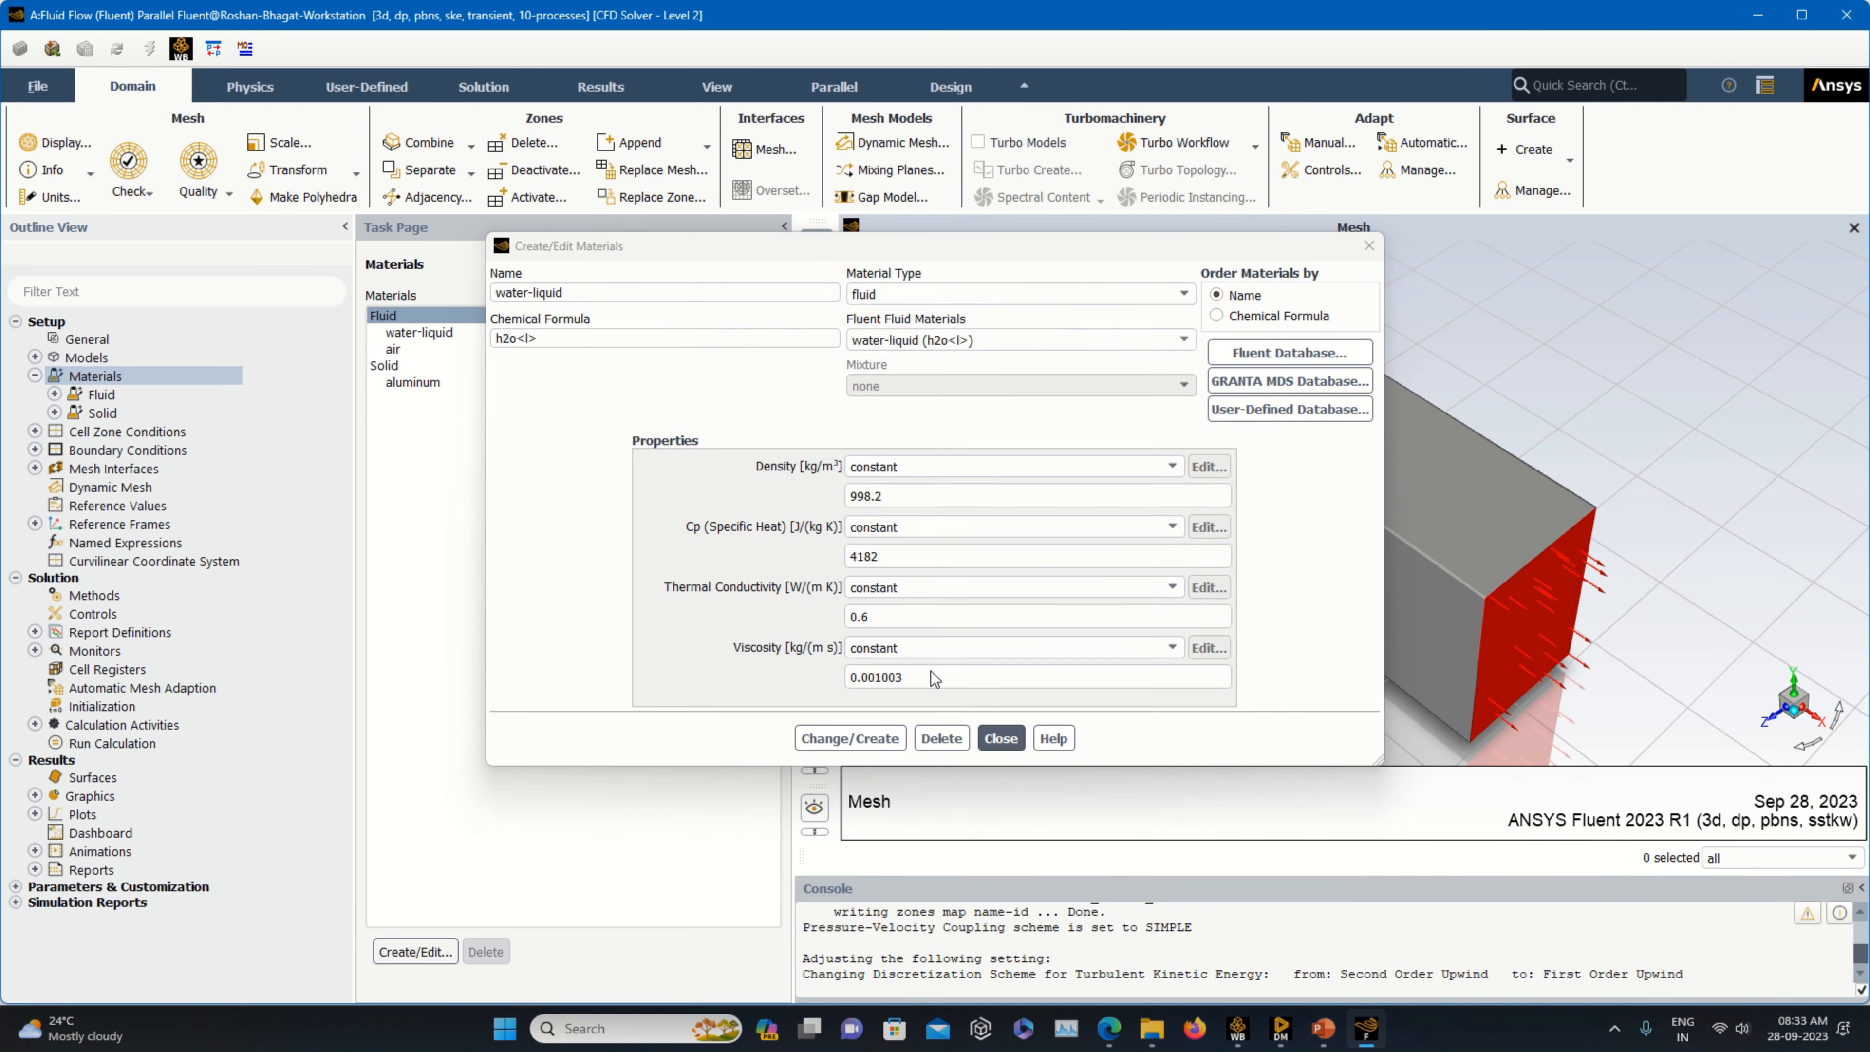
left_click(1001, 739)
- Copy nickel (ni) from the Fluent database into the case's solid materials
left_click(439, 382)
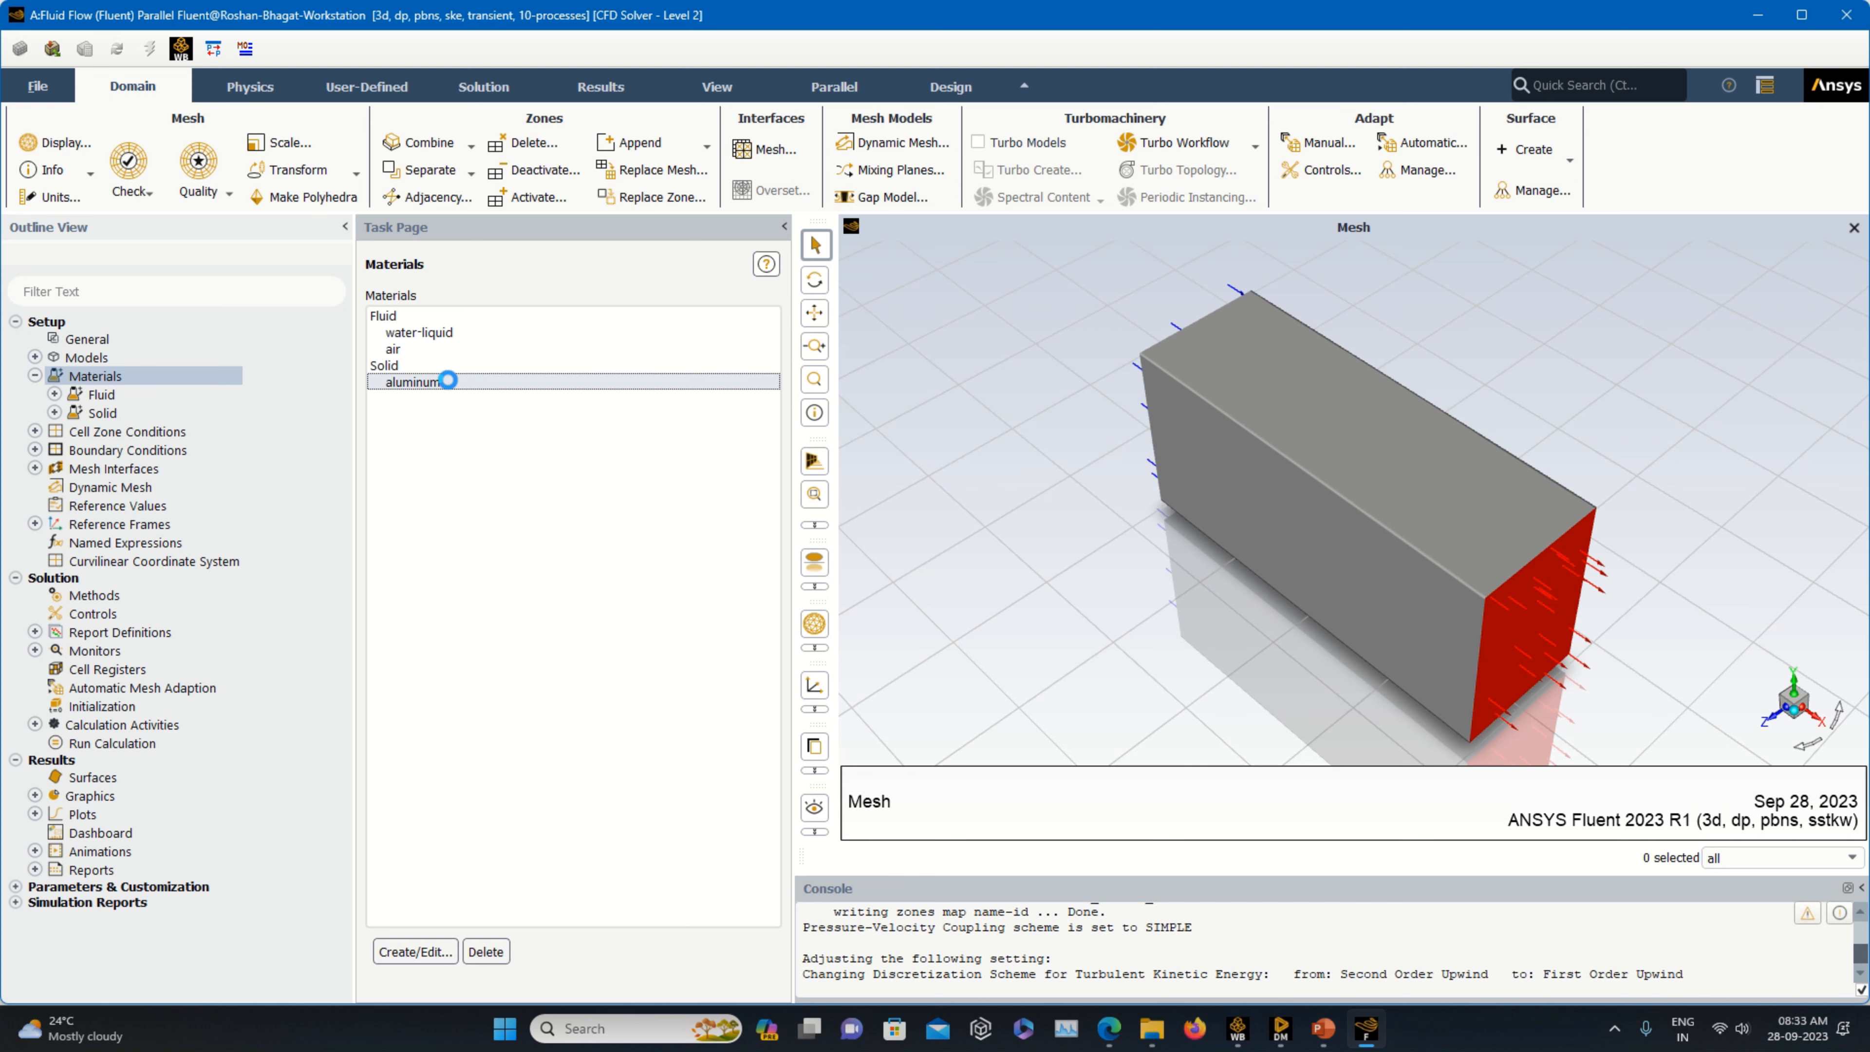
left_click(414, 952)
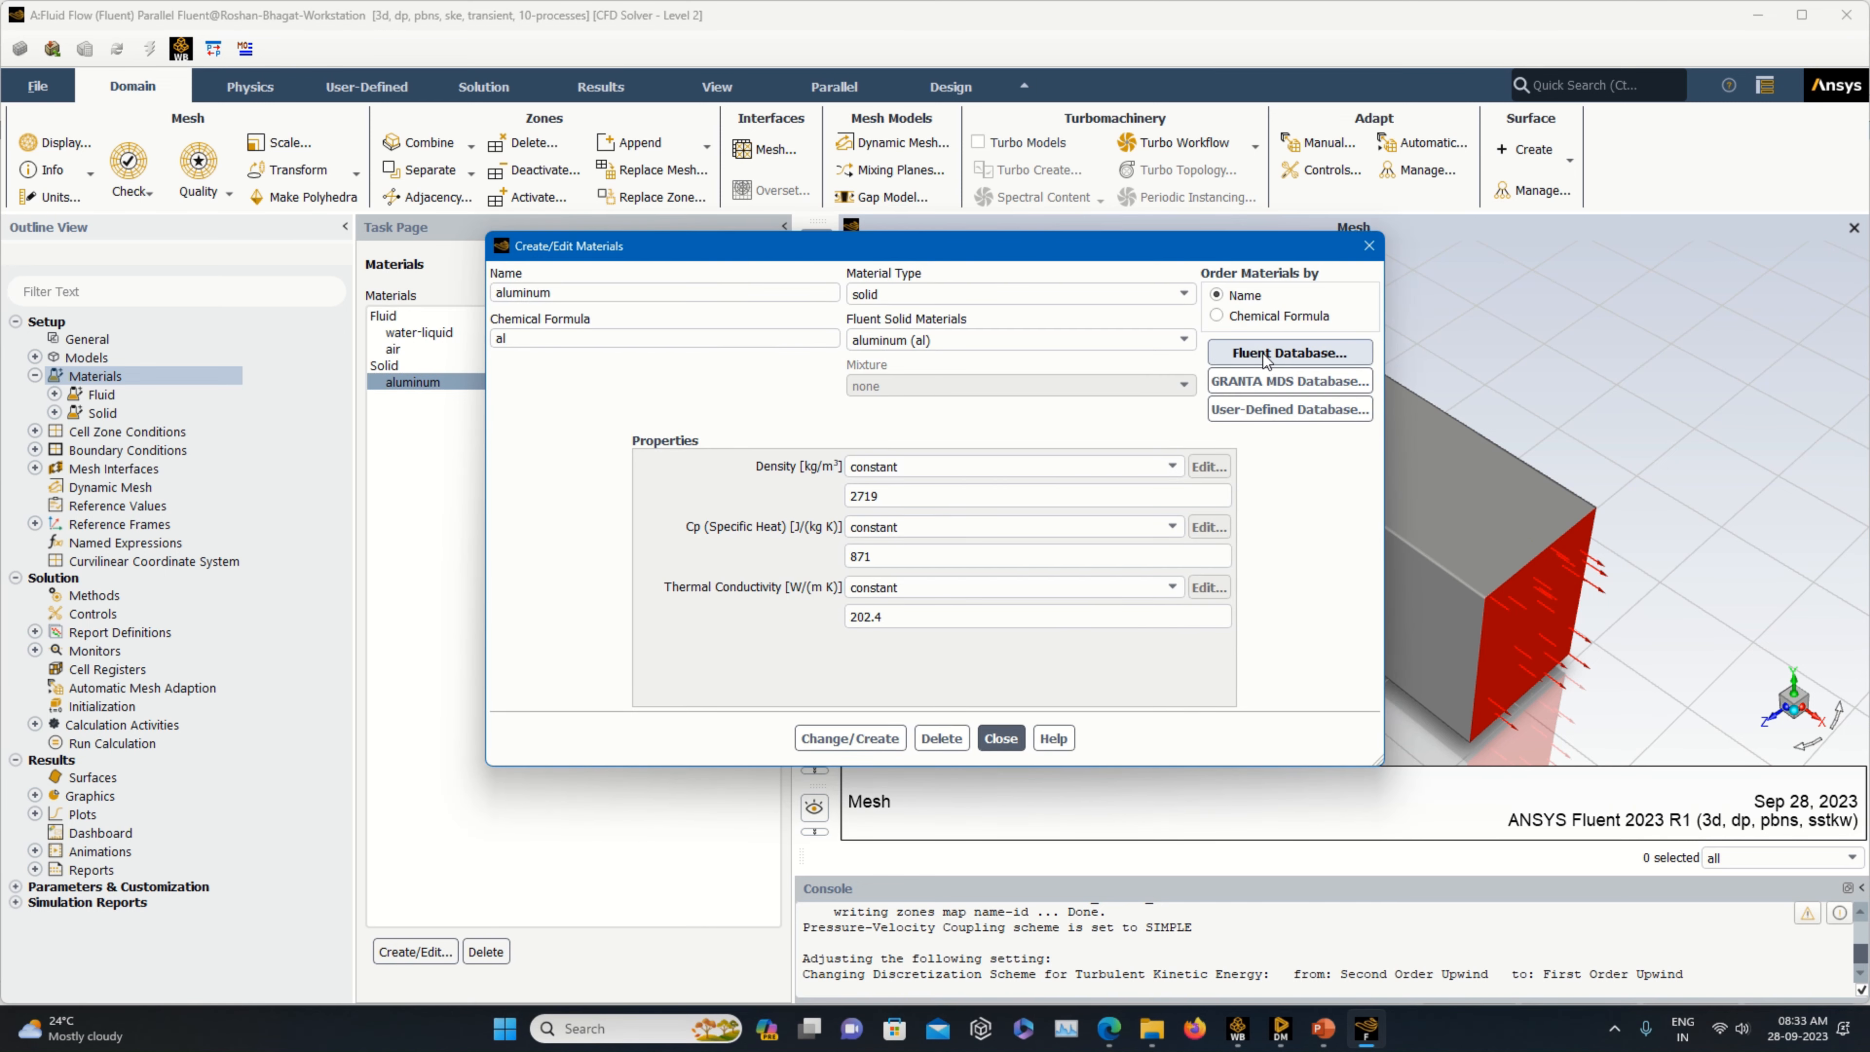
left_click(1300, 361)
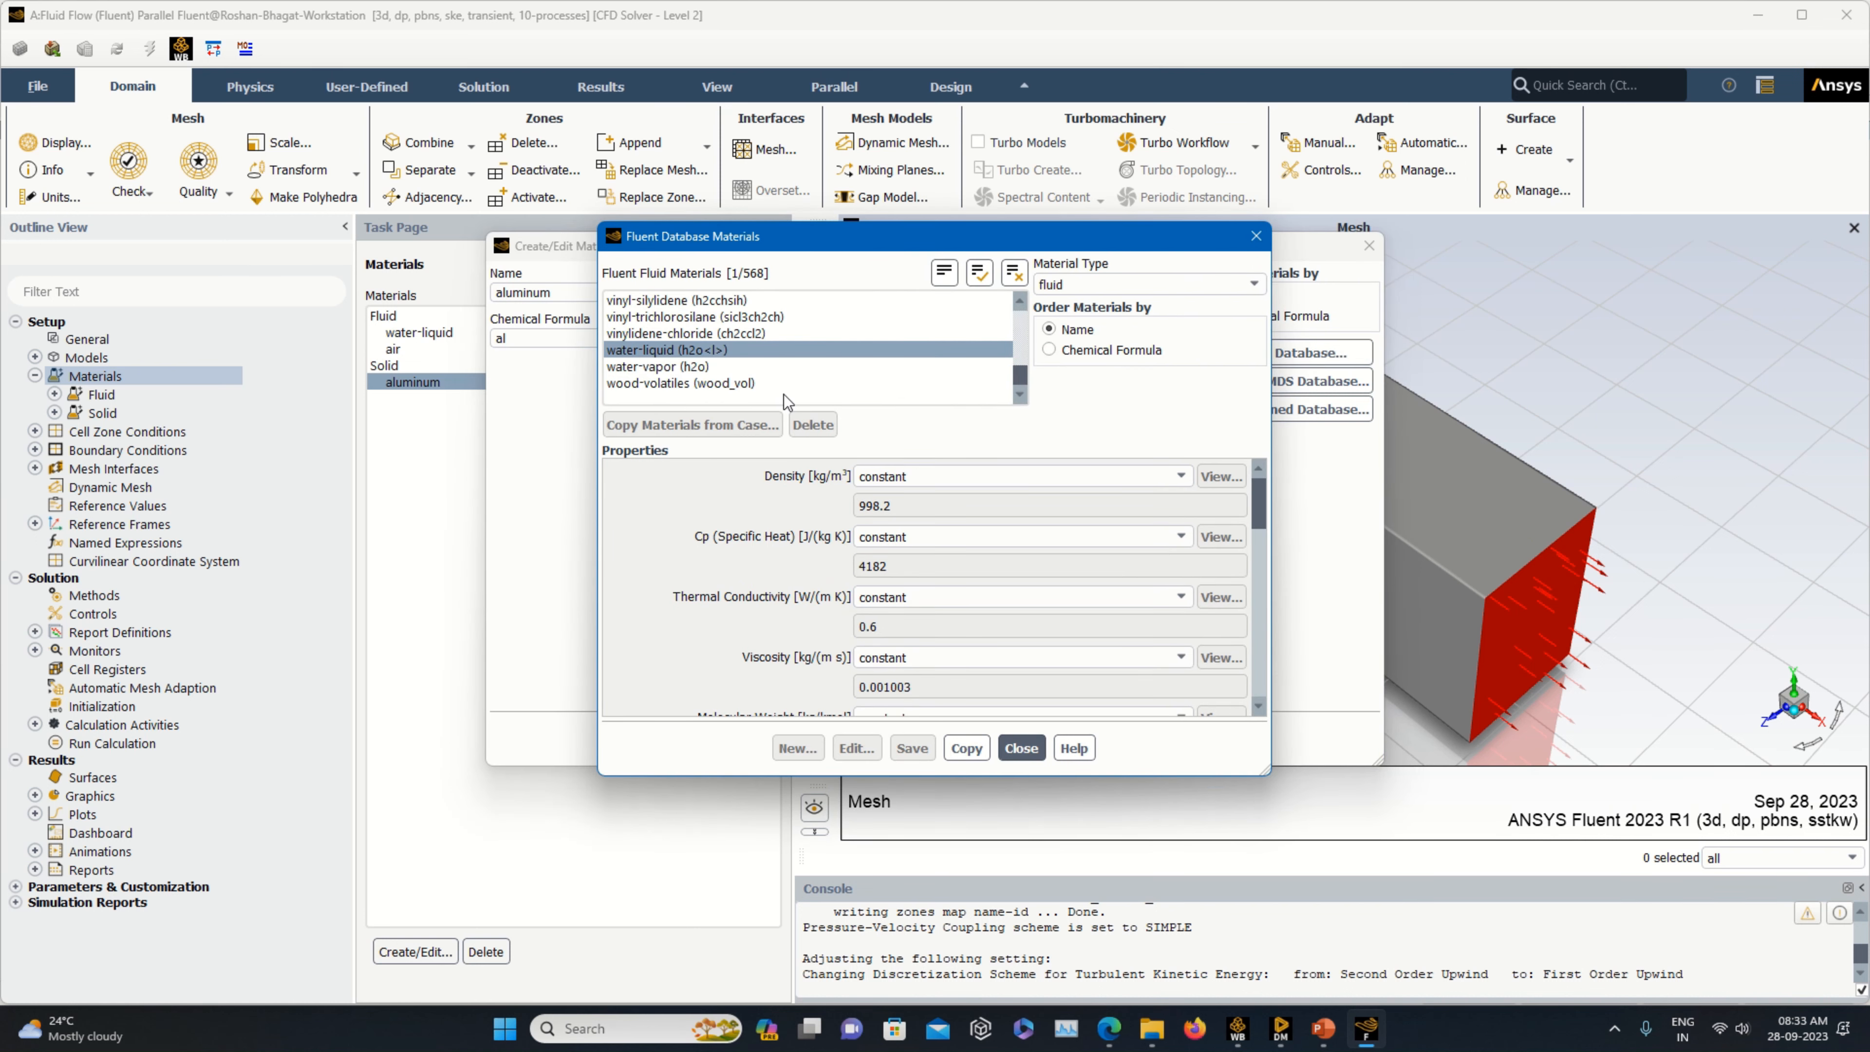
left_click(1069, 285)
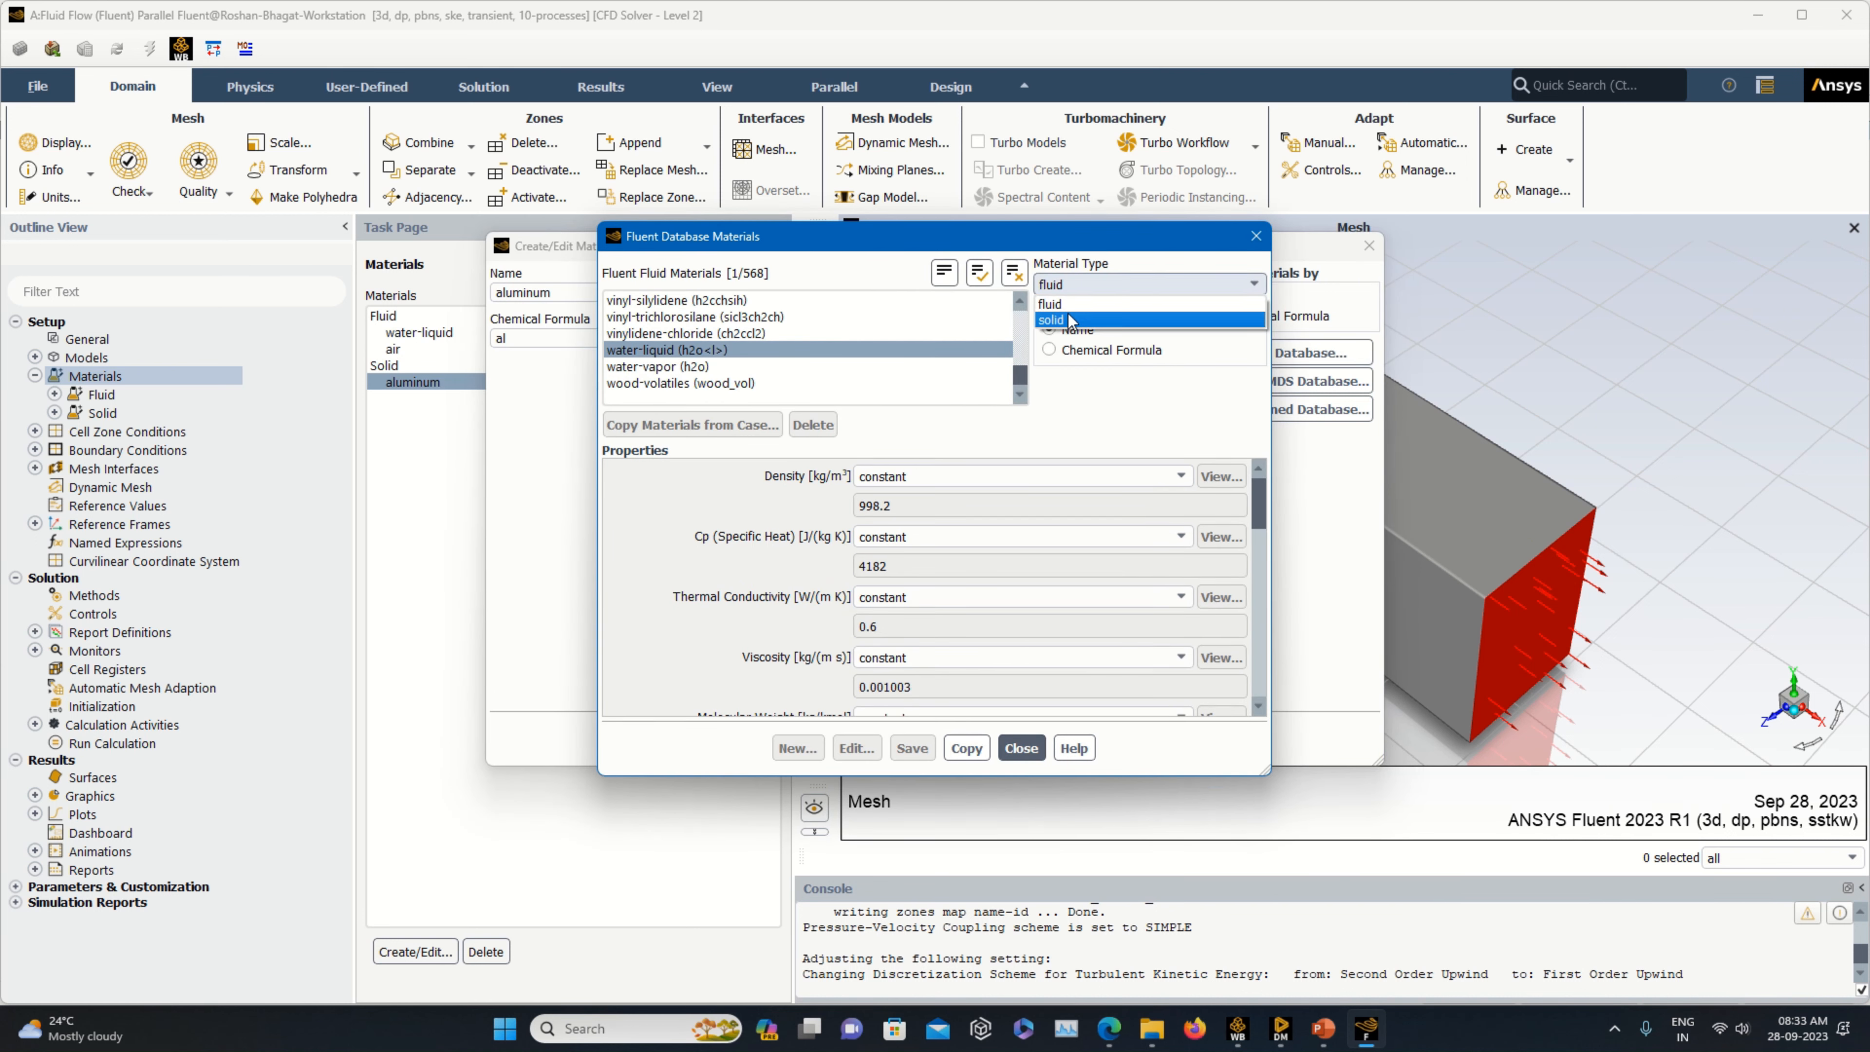
left_click(1069, 320)
left_click(634, 333)
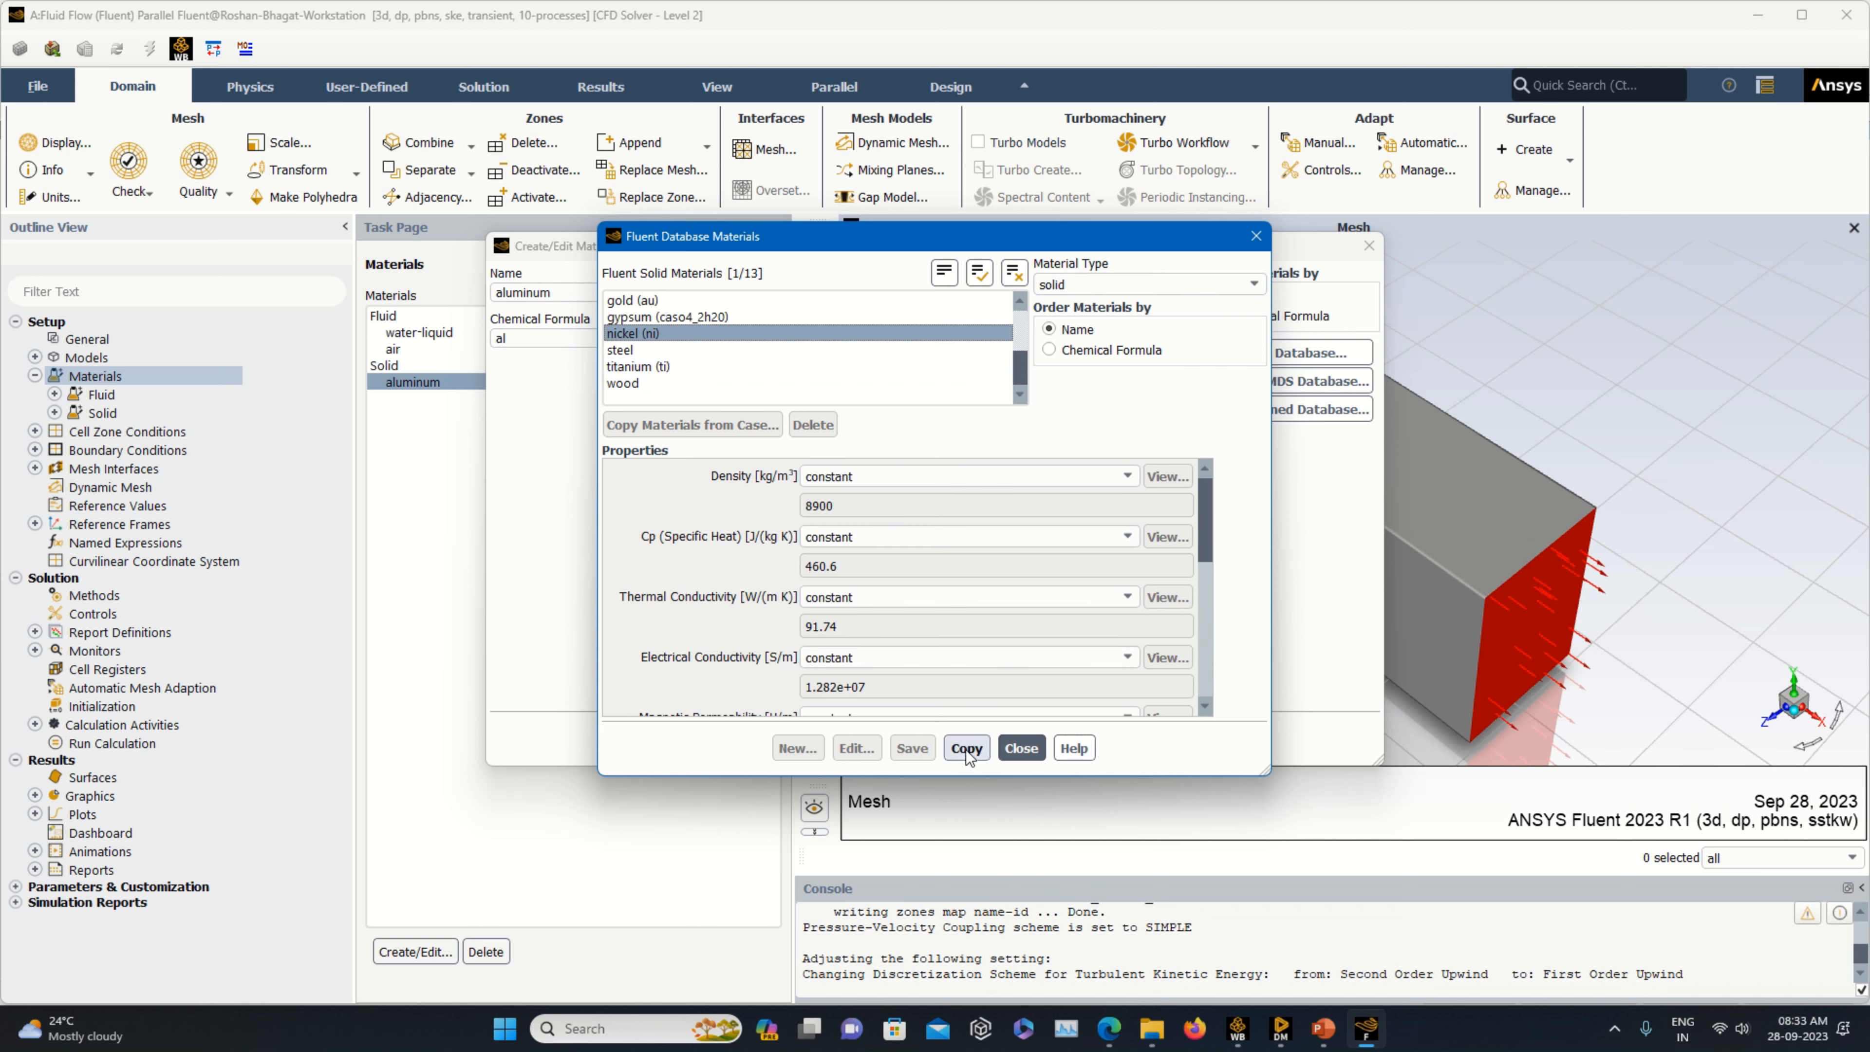
mouse_move(1023, 358)
left_mouse_down()
mouse_move(1029, 309)
mouse_move(1019, 373)
left_mouse_up()
left_click(966, 748)
left_click(1022, 747)
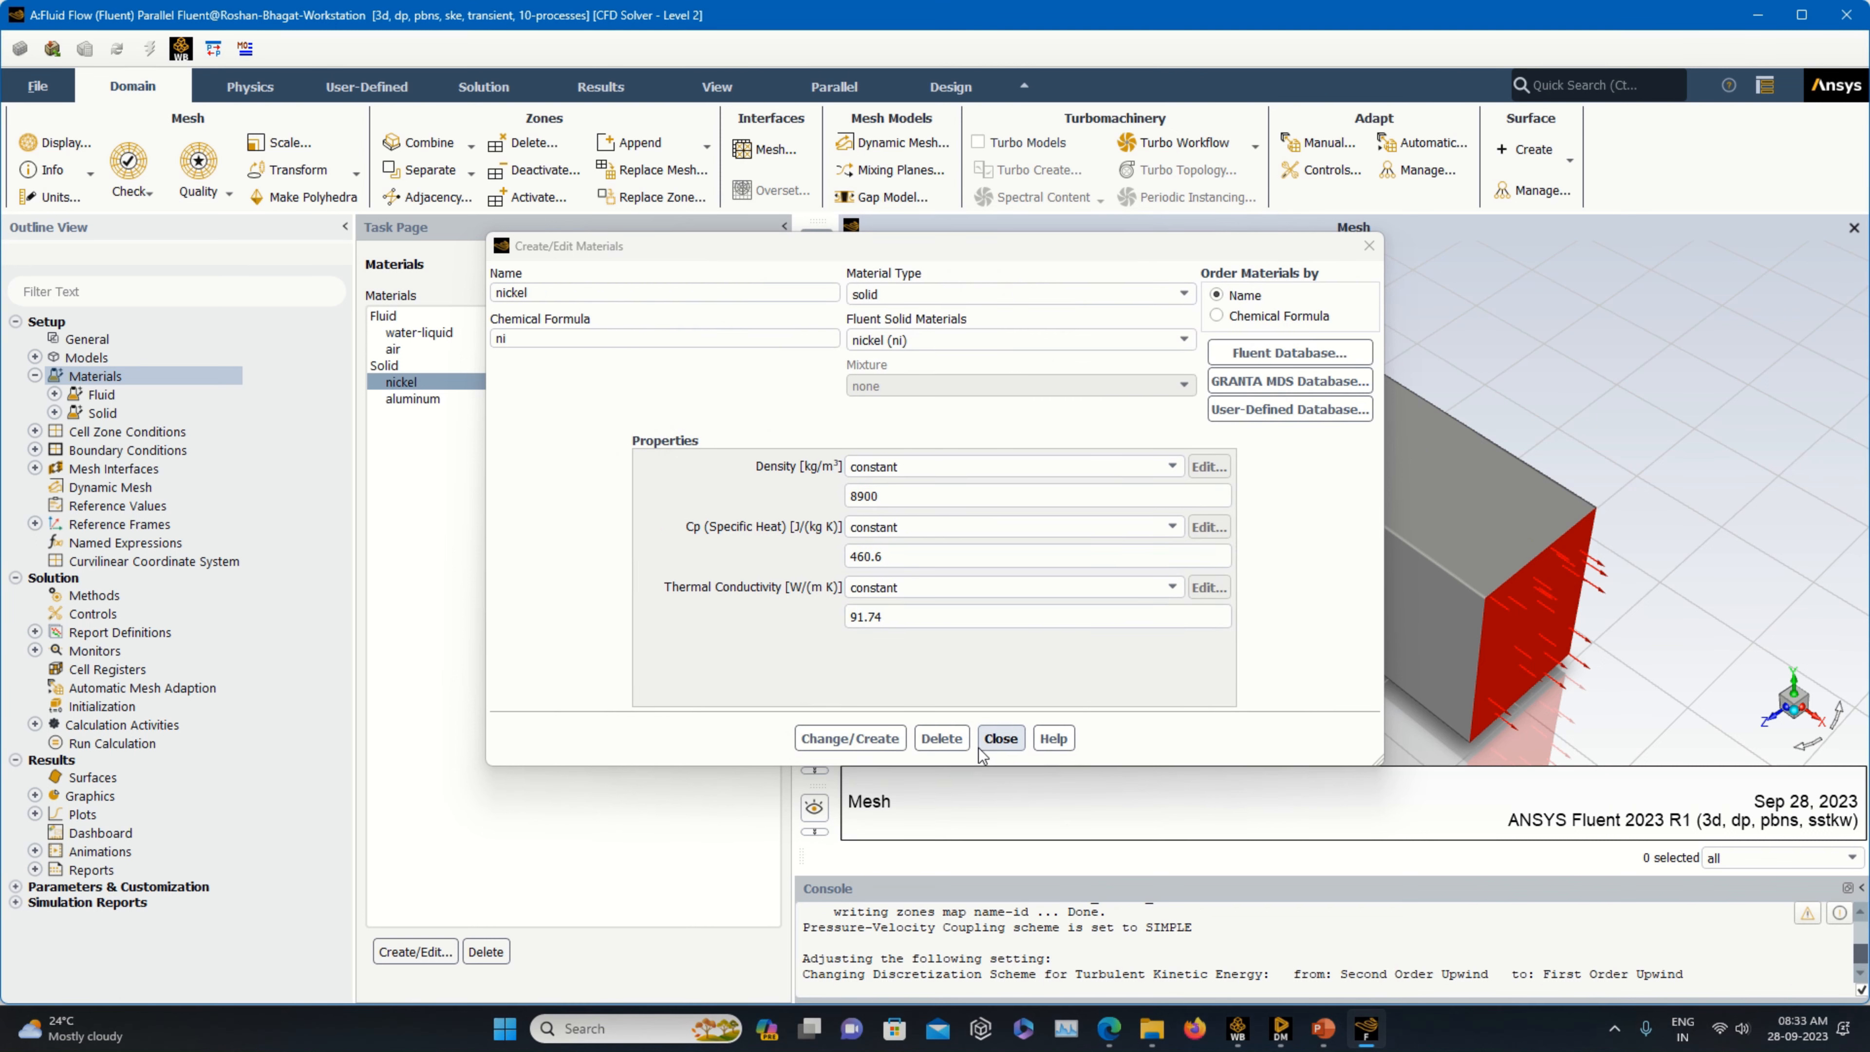
left_click(998, 742)
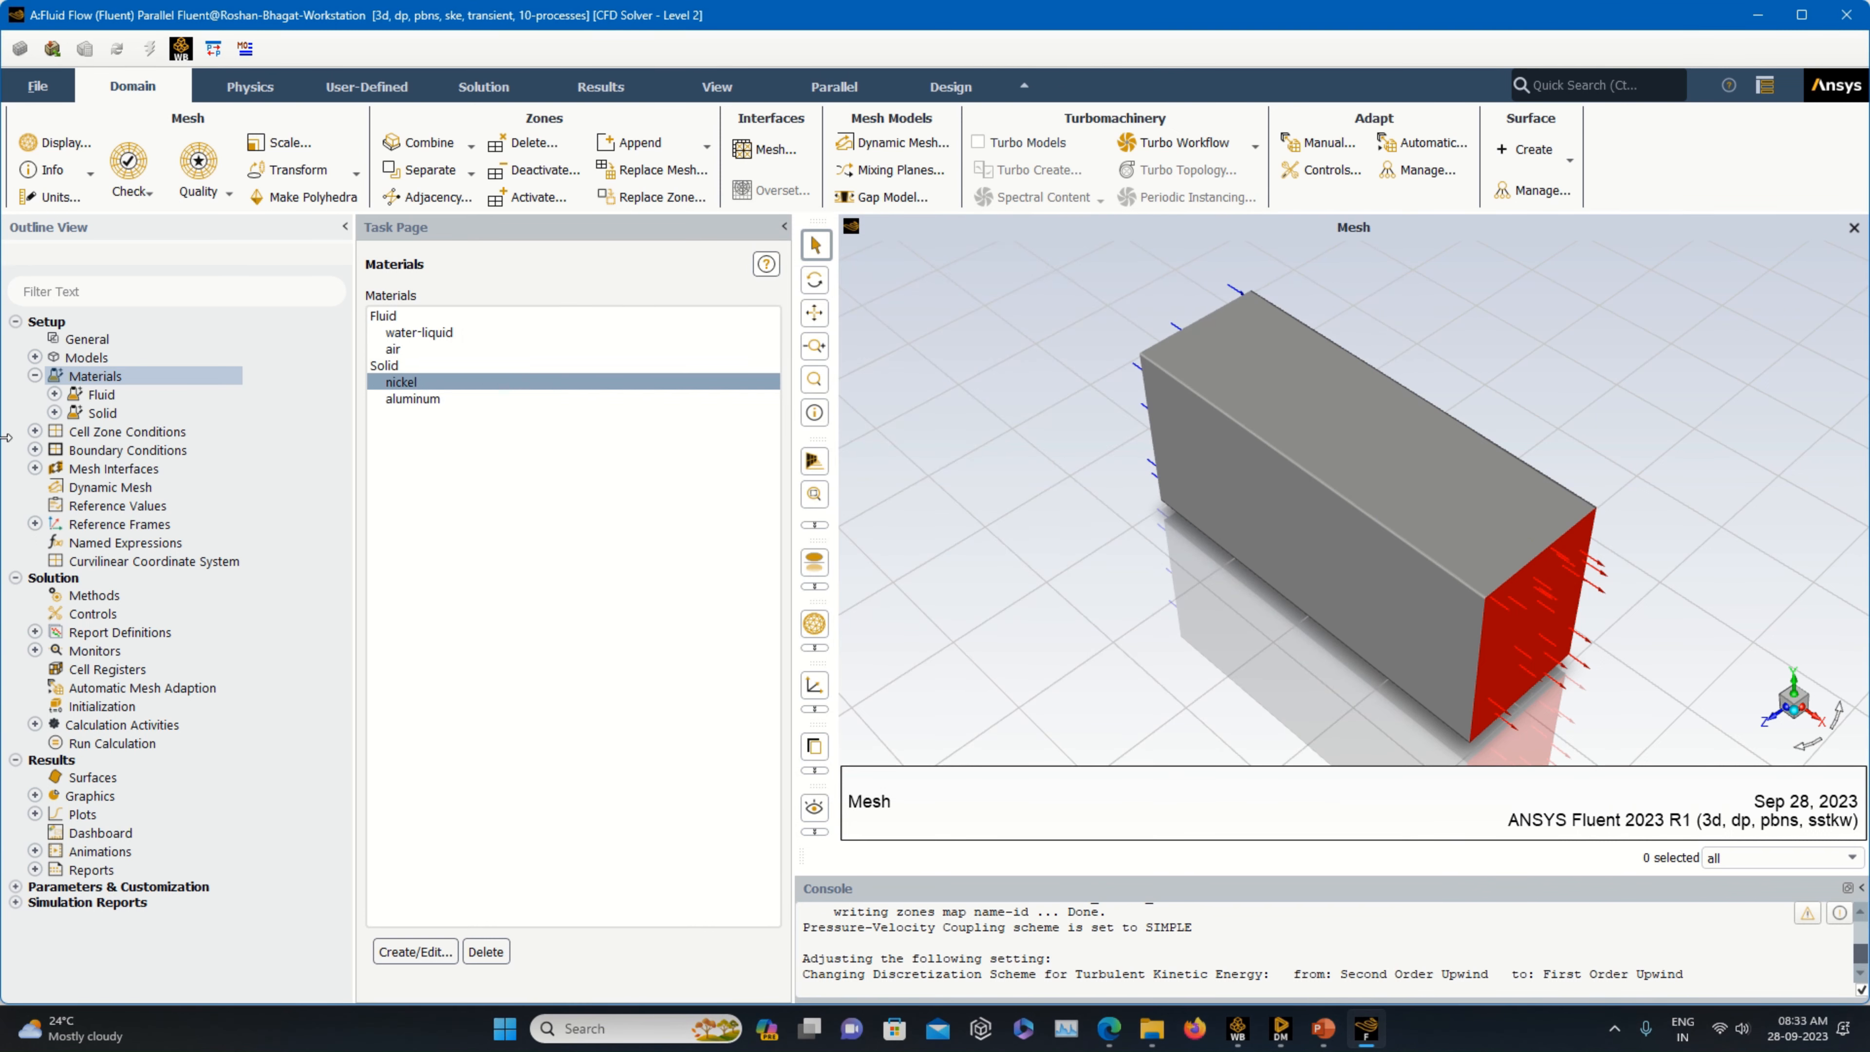
- Set the velocity magnitude of the inlet boundary to 1 m/s
double_click(129, 434)
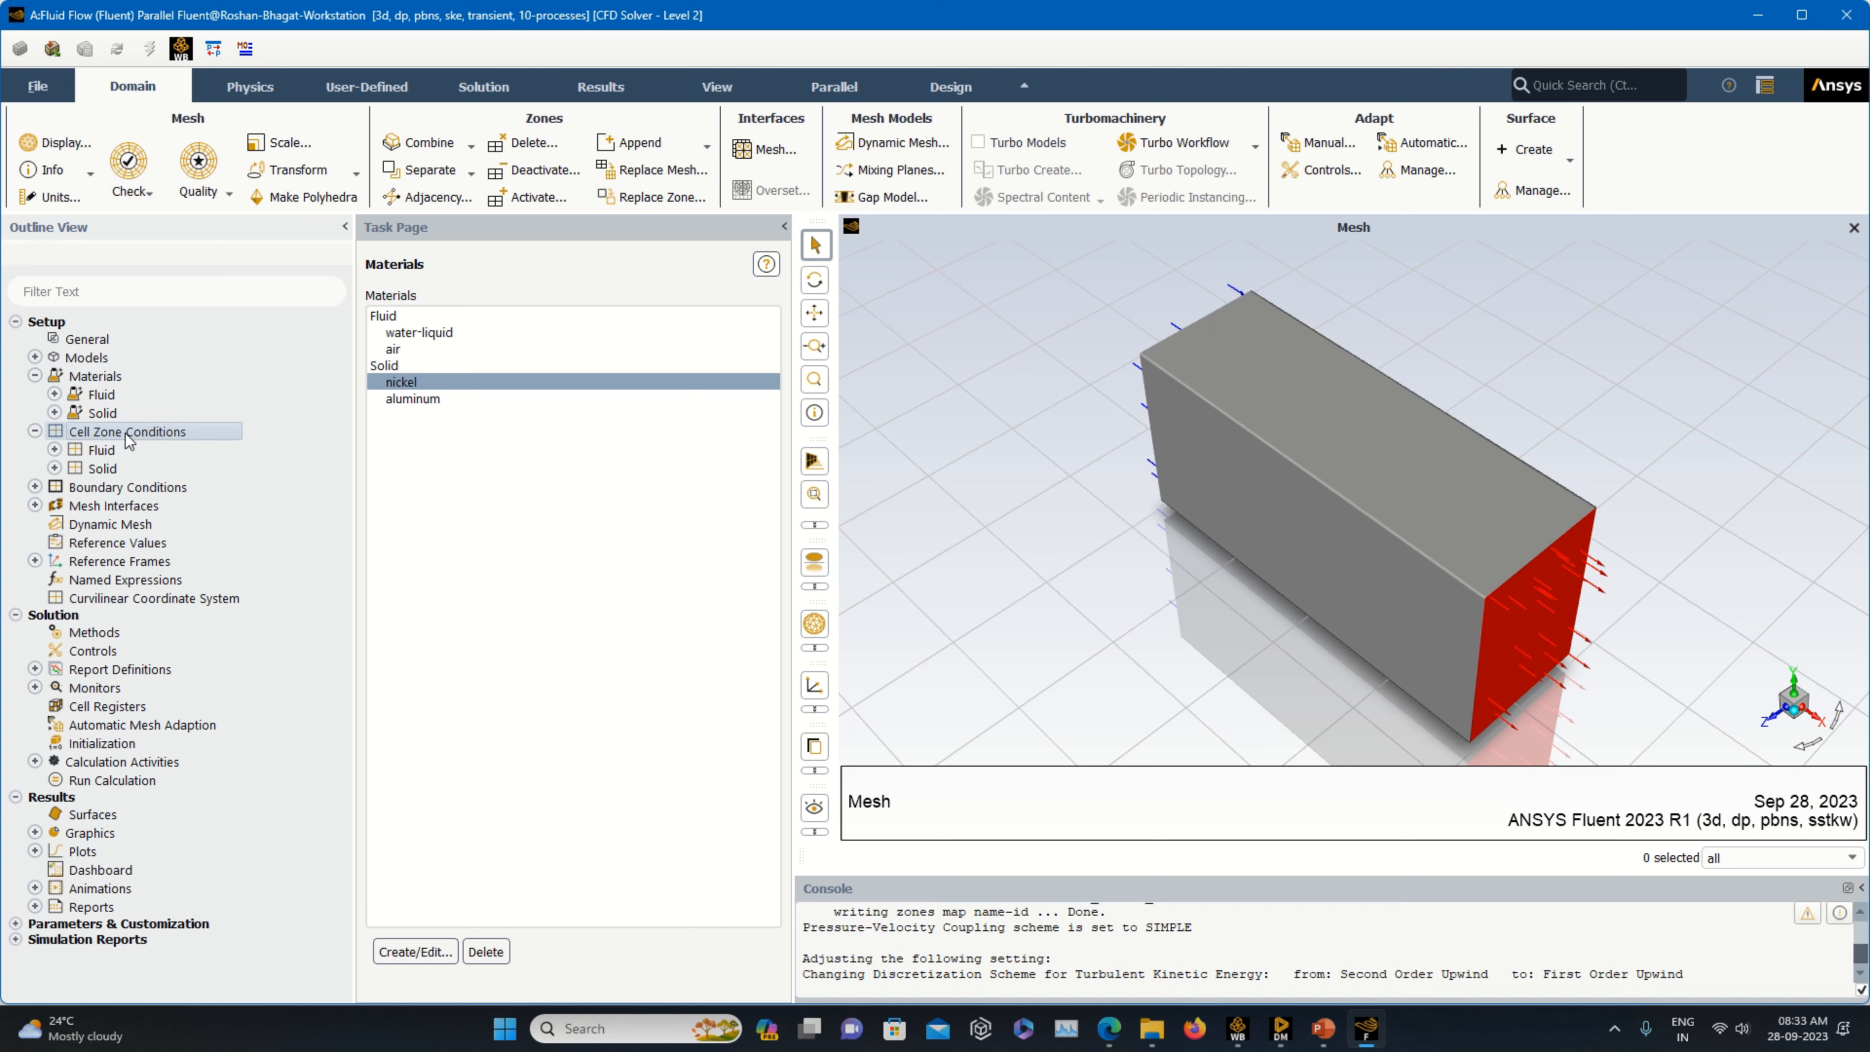
left_click(34, 431)
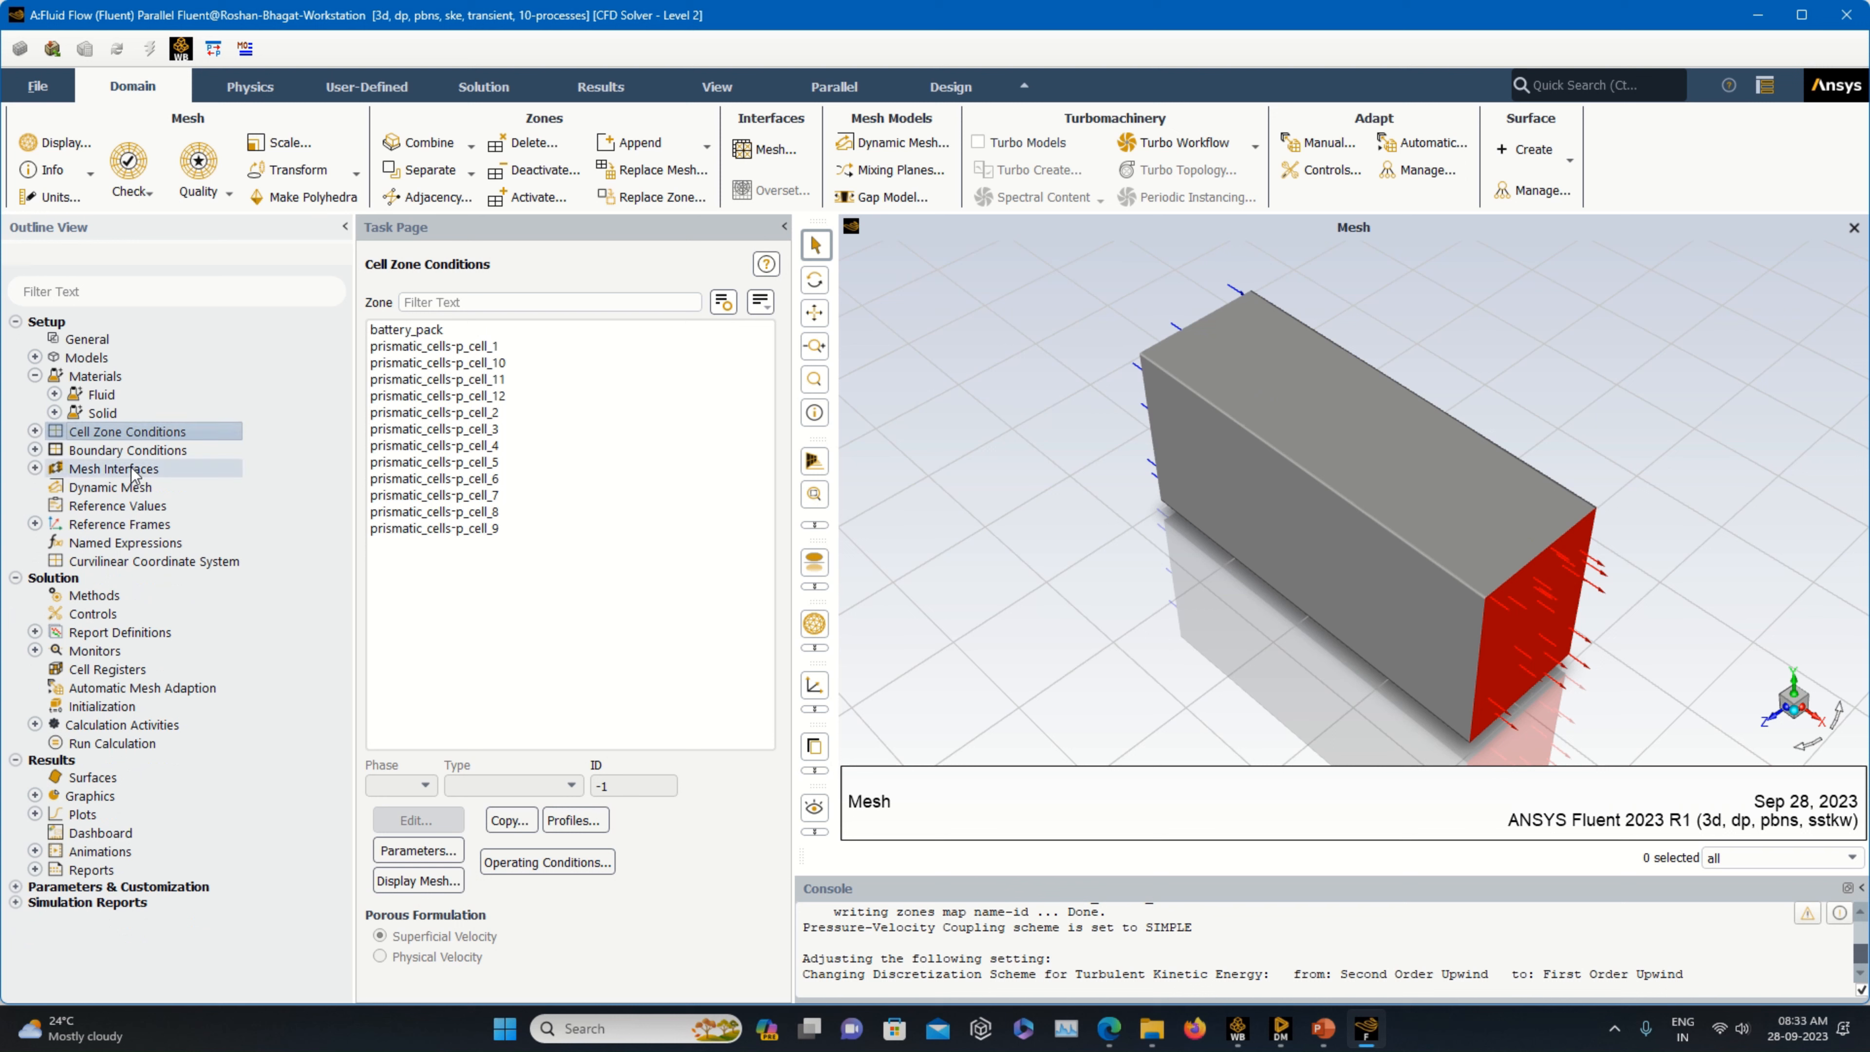
double_click(141, 451)
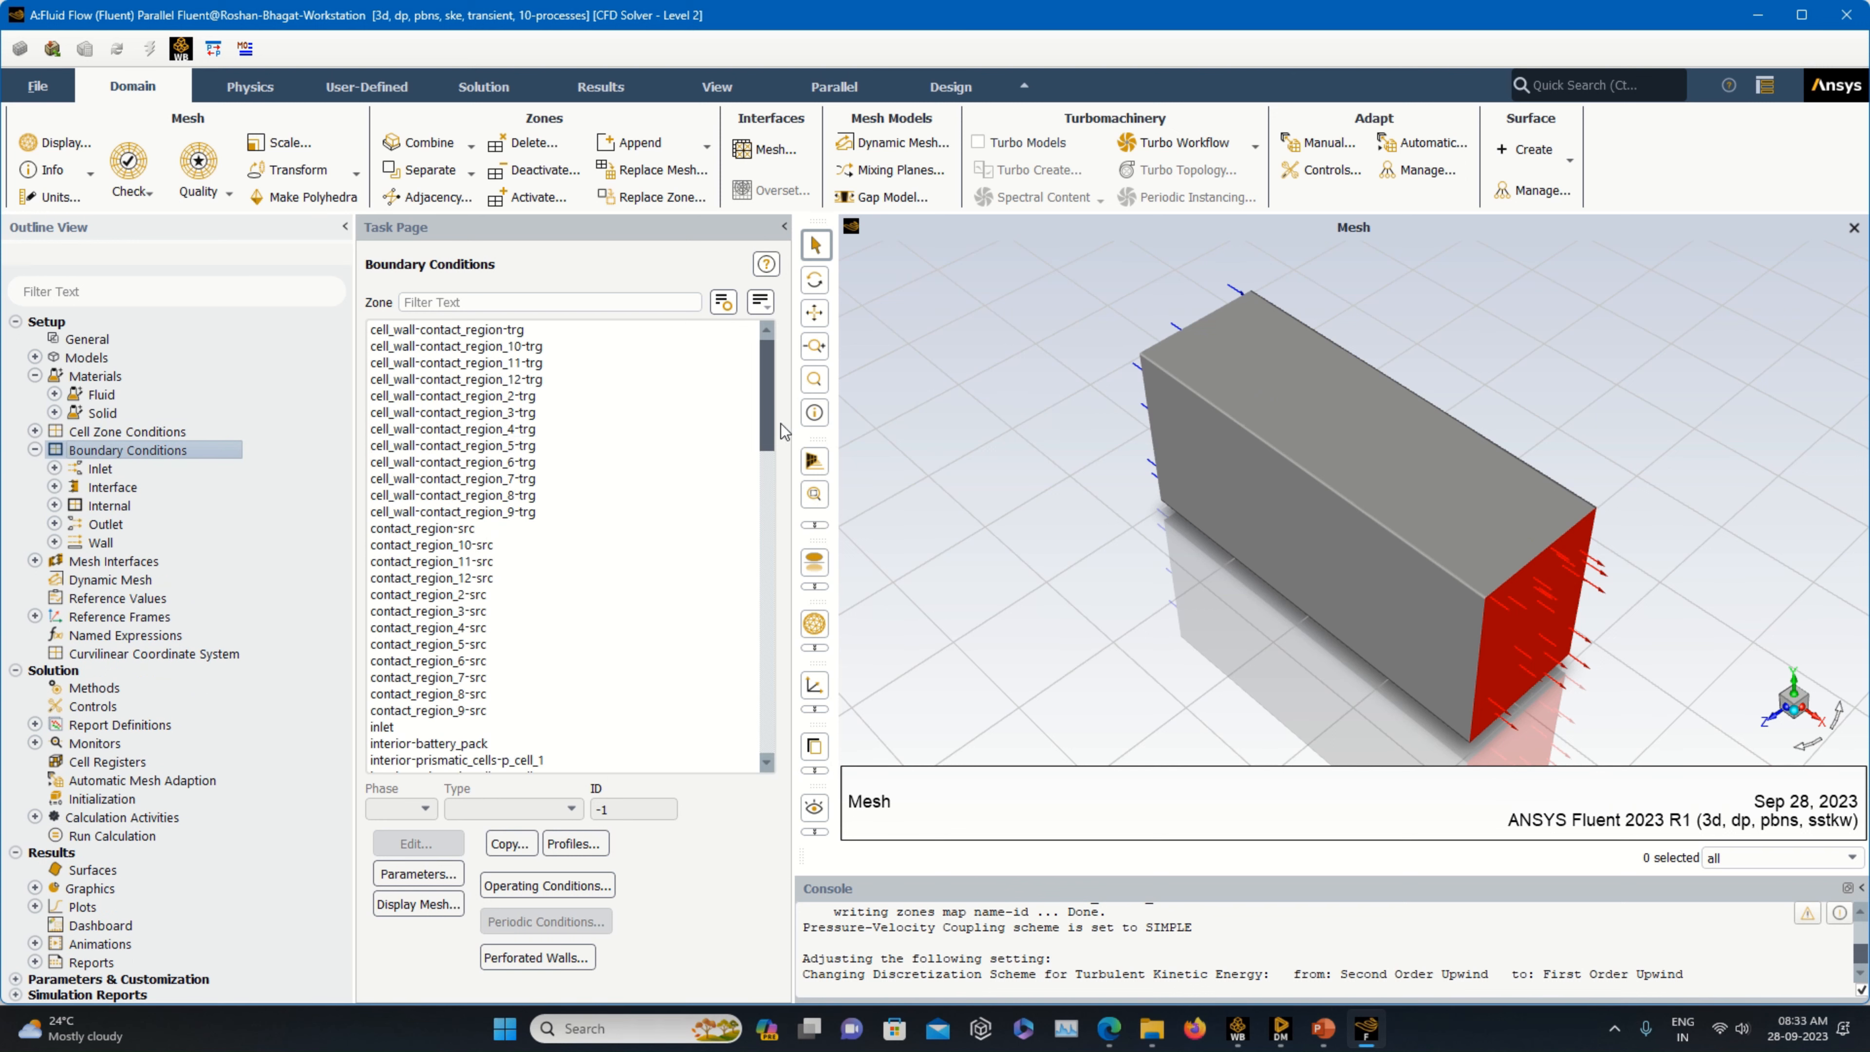
left_click_drag(769, 417, 770, 734)
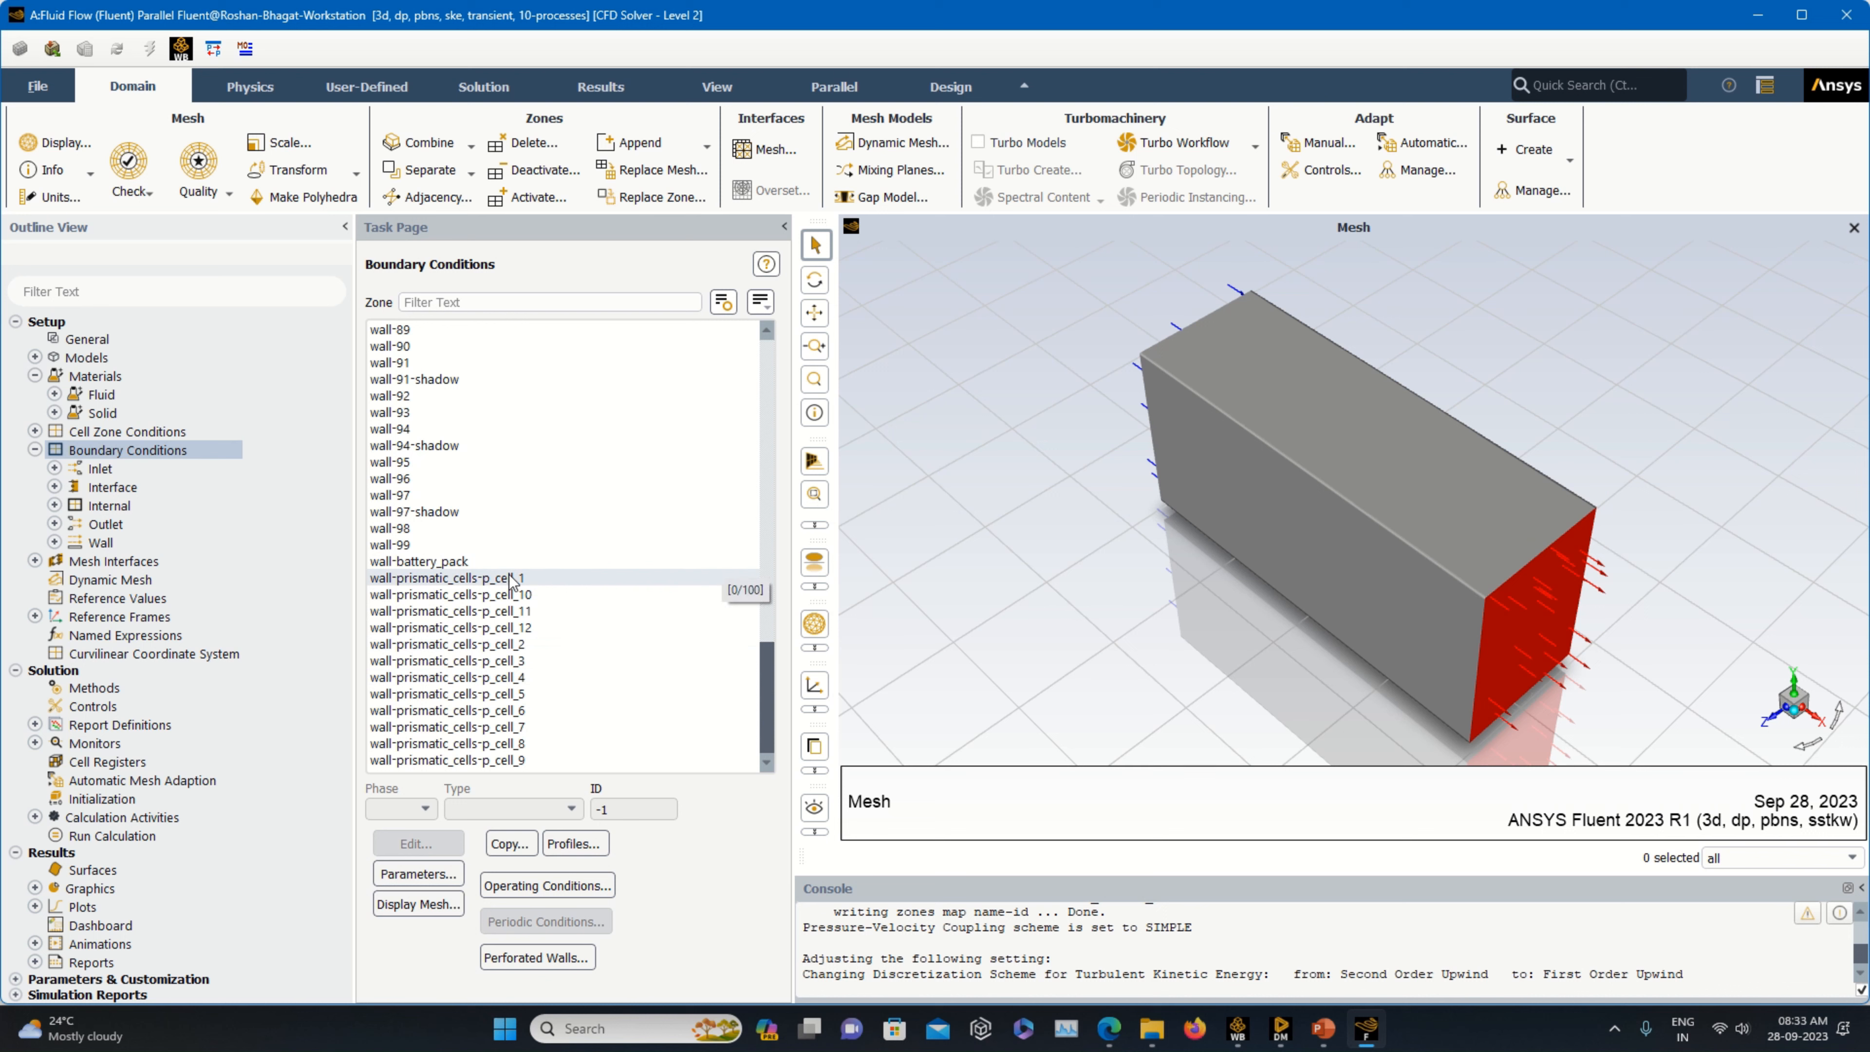
left_click_drag(764, 687, 791, 374)
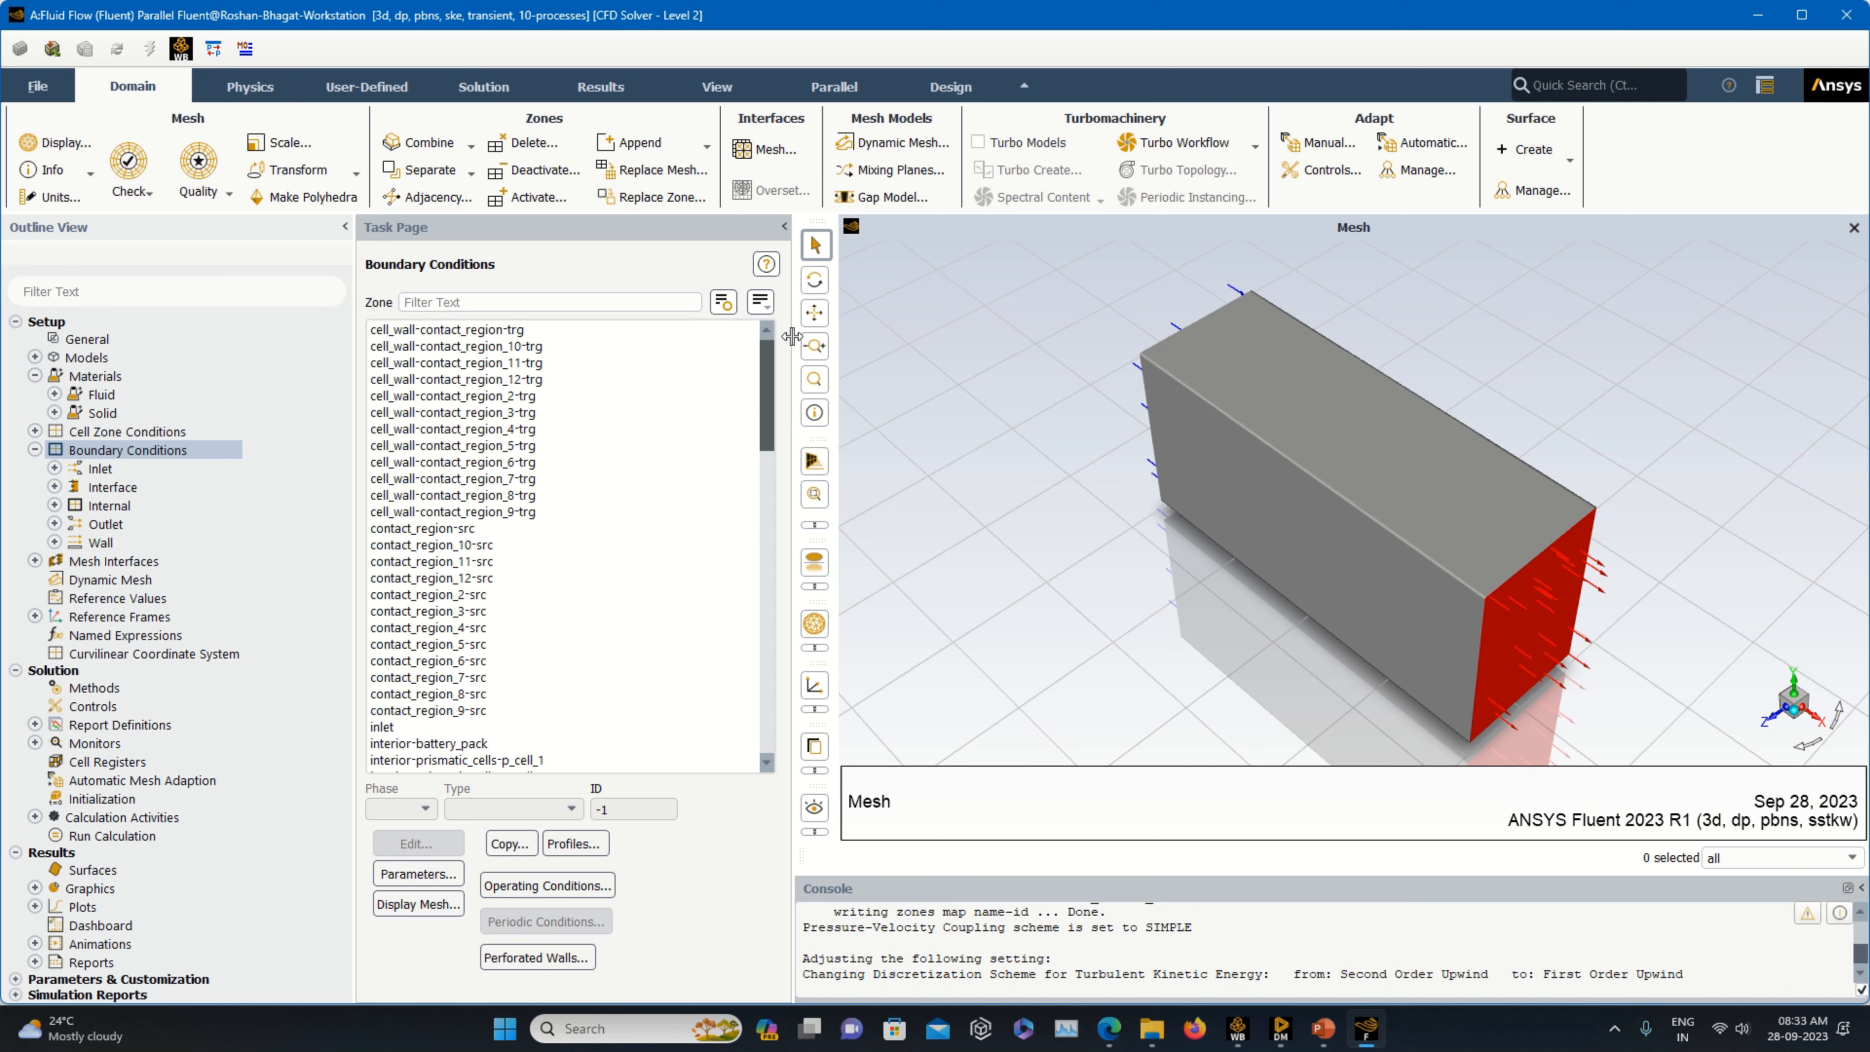
left_click(397, 726)
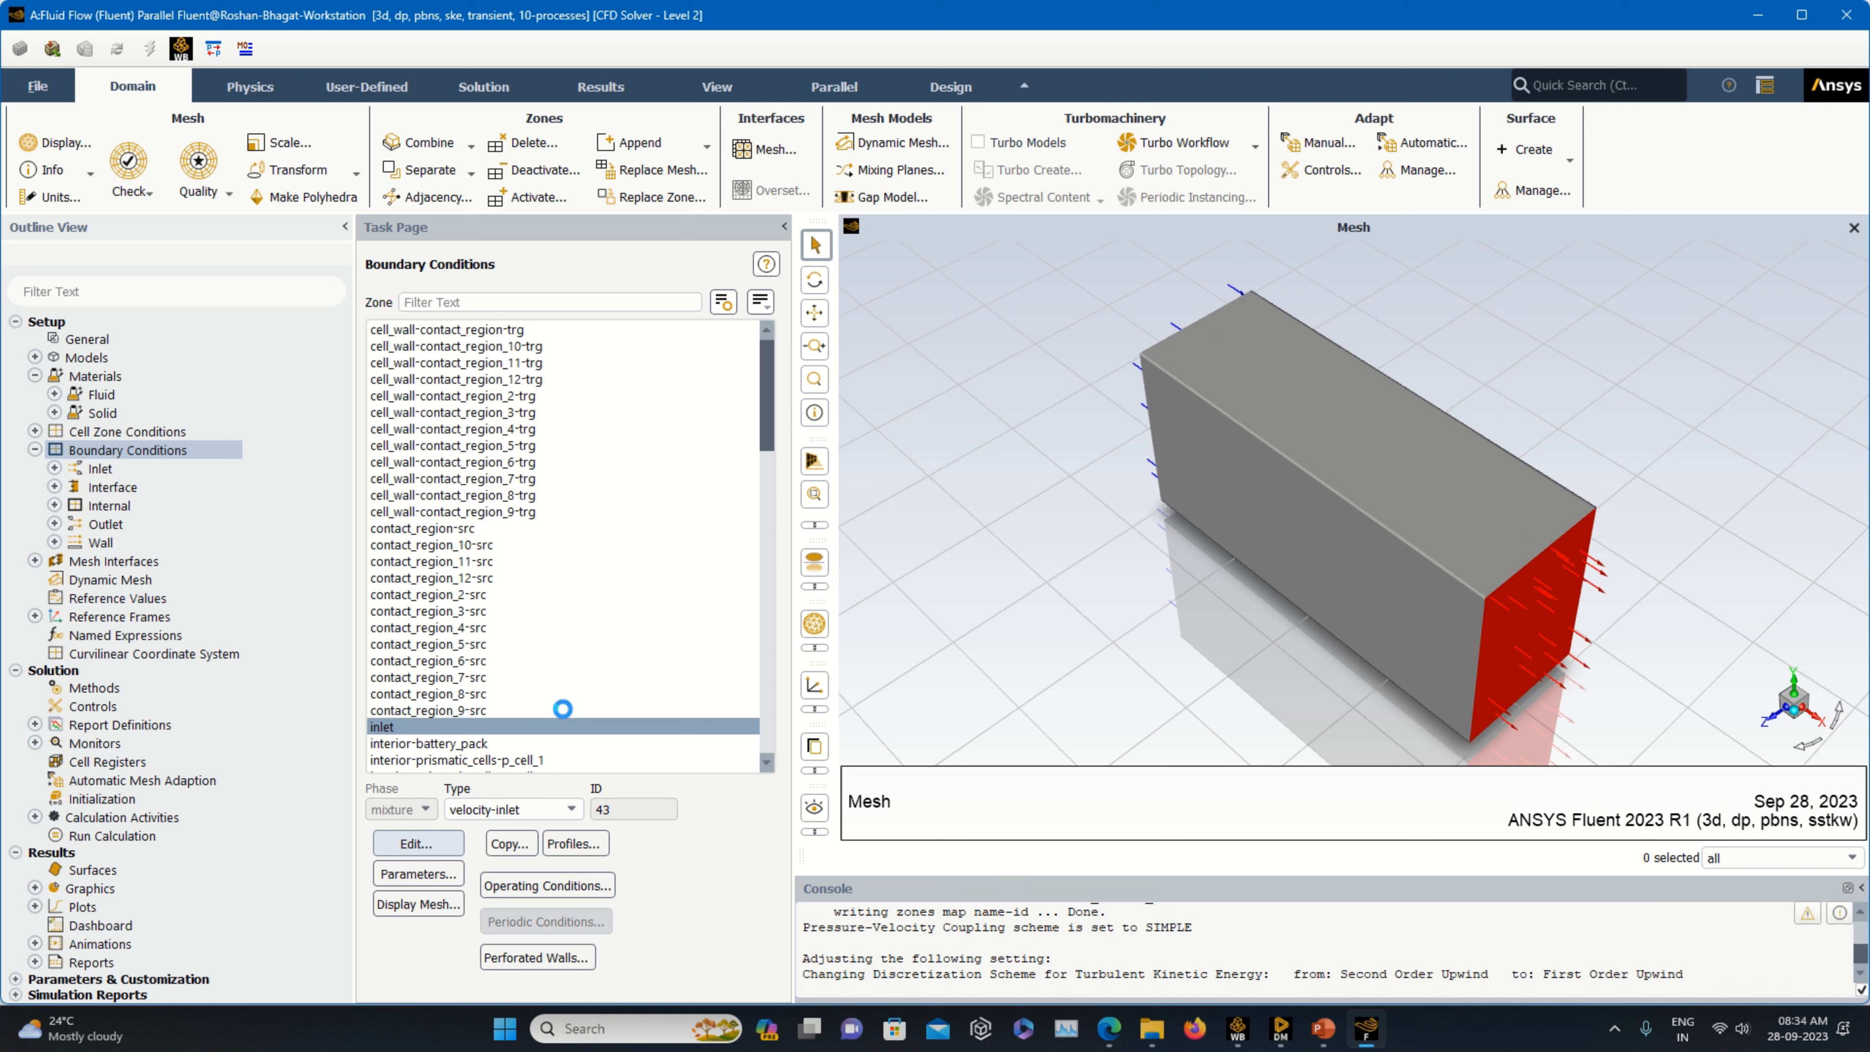
double_click(563, 726)
left_click(760, 672)
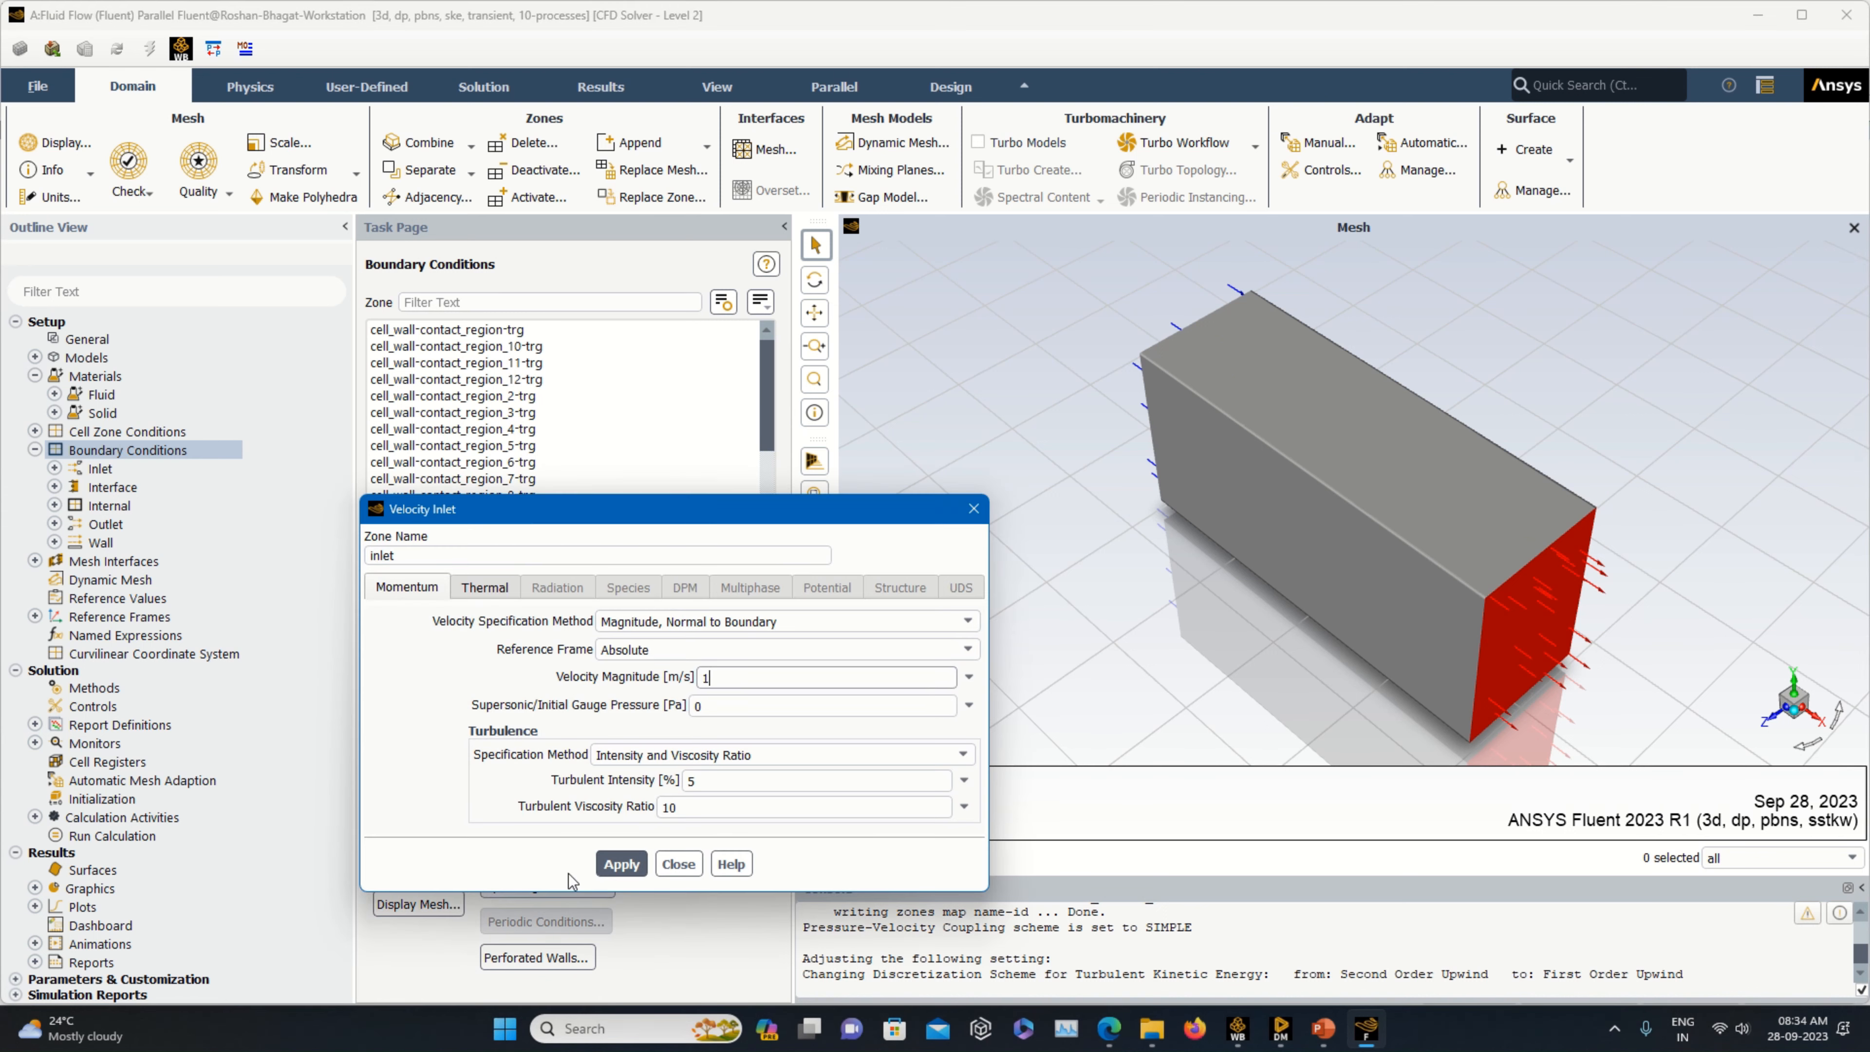
type("1")
left_click(621, 864)
left_click(678, 864)
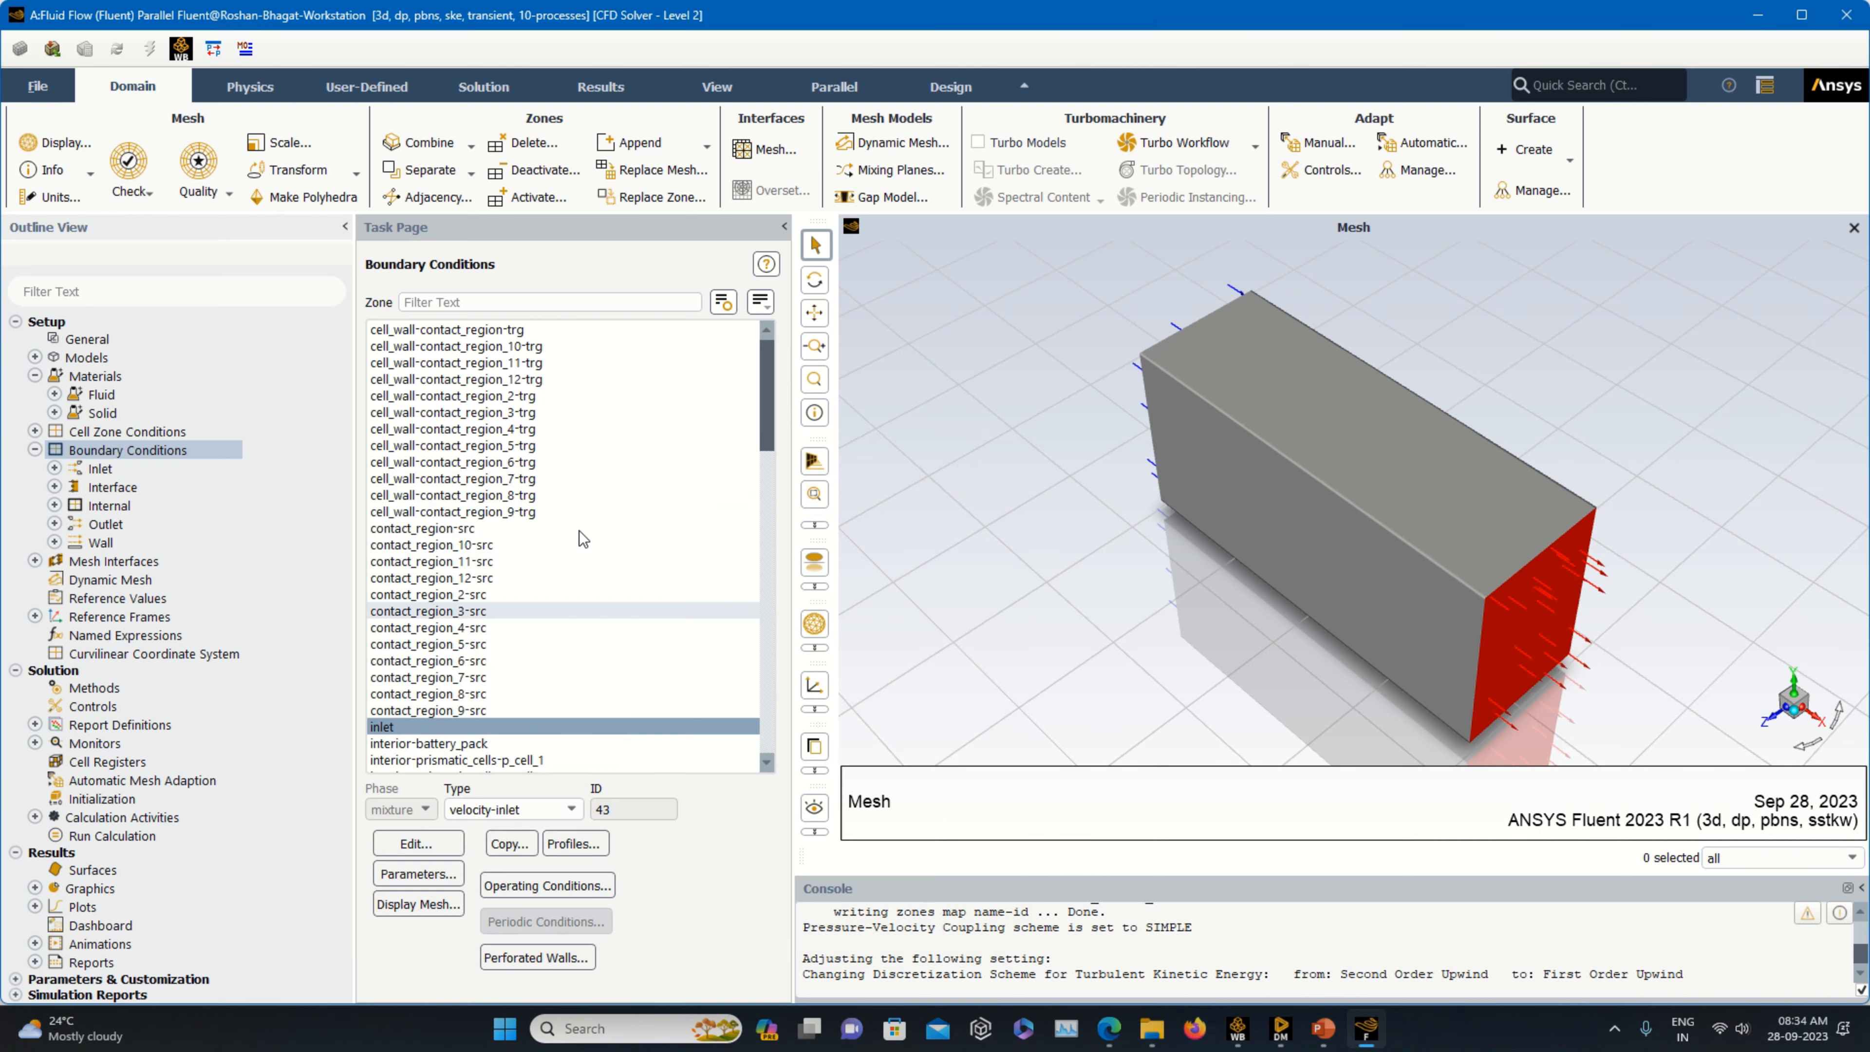
- Give wall-prismatic_cells-p_cell_1 a Temperature thermal condition of 323 K
left_click_drag(766, 427, 774, 759)
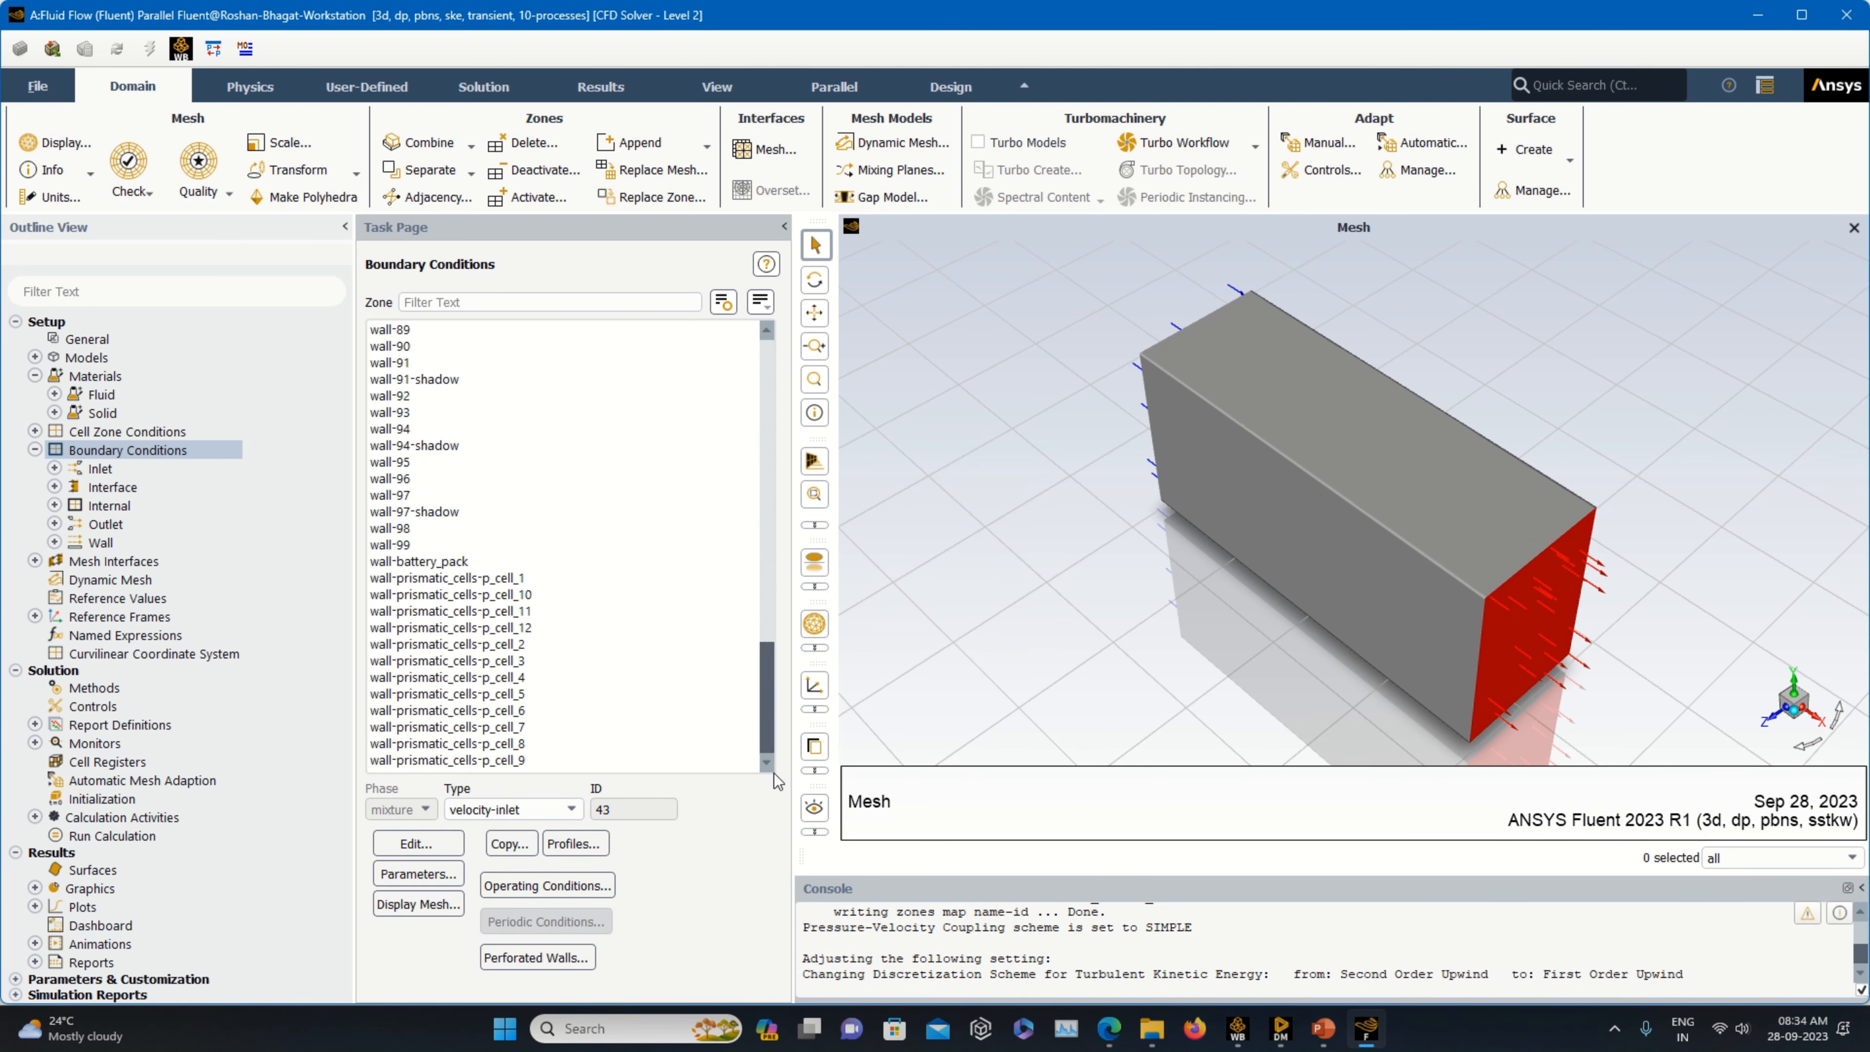
left_click(467, 579)
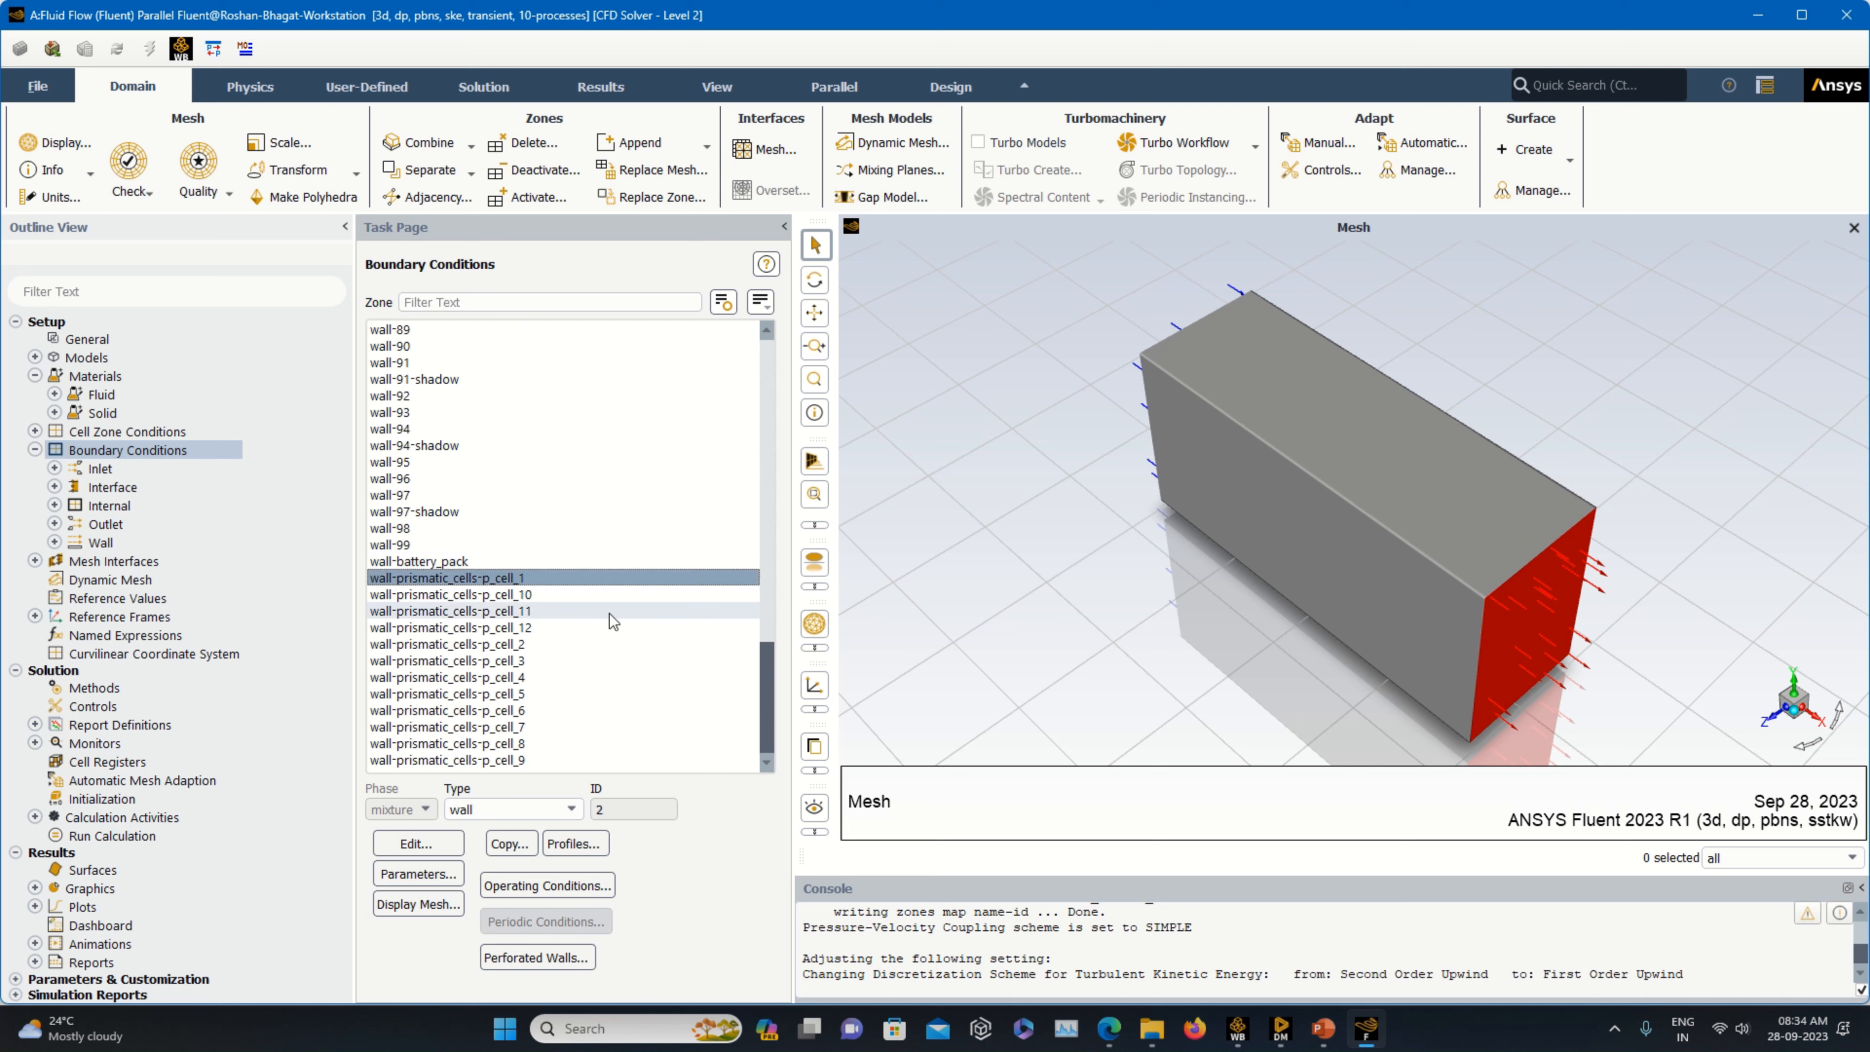
scroll(589, 622, "up", 3)
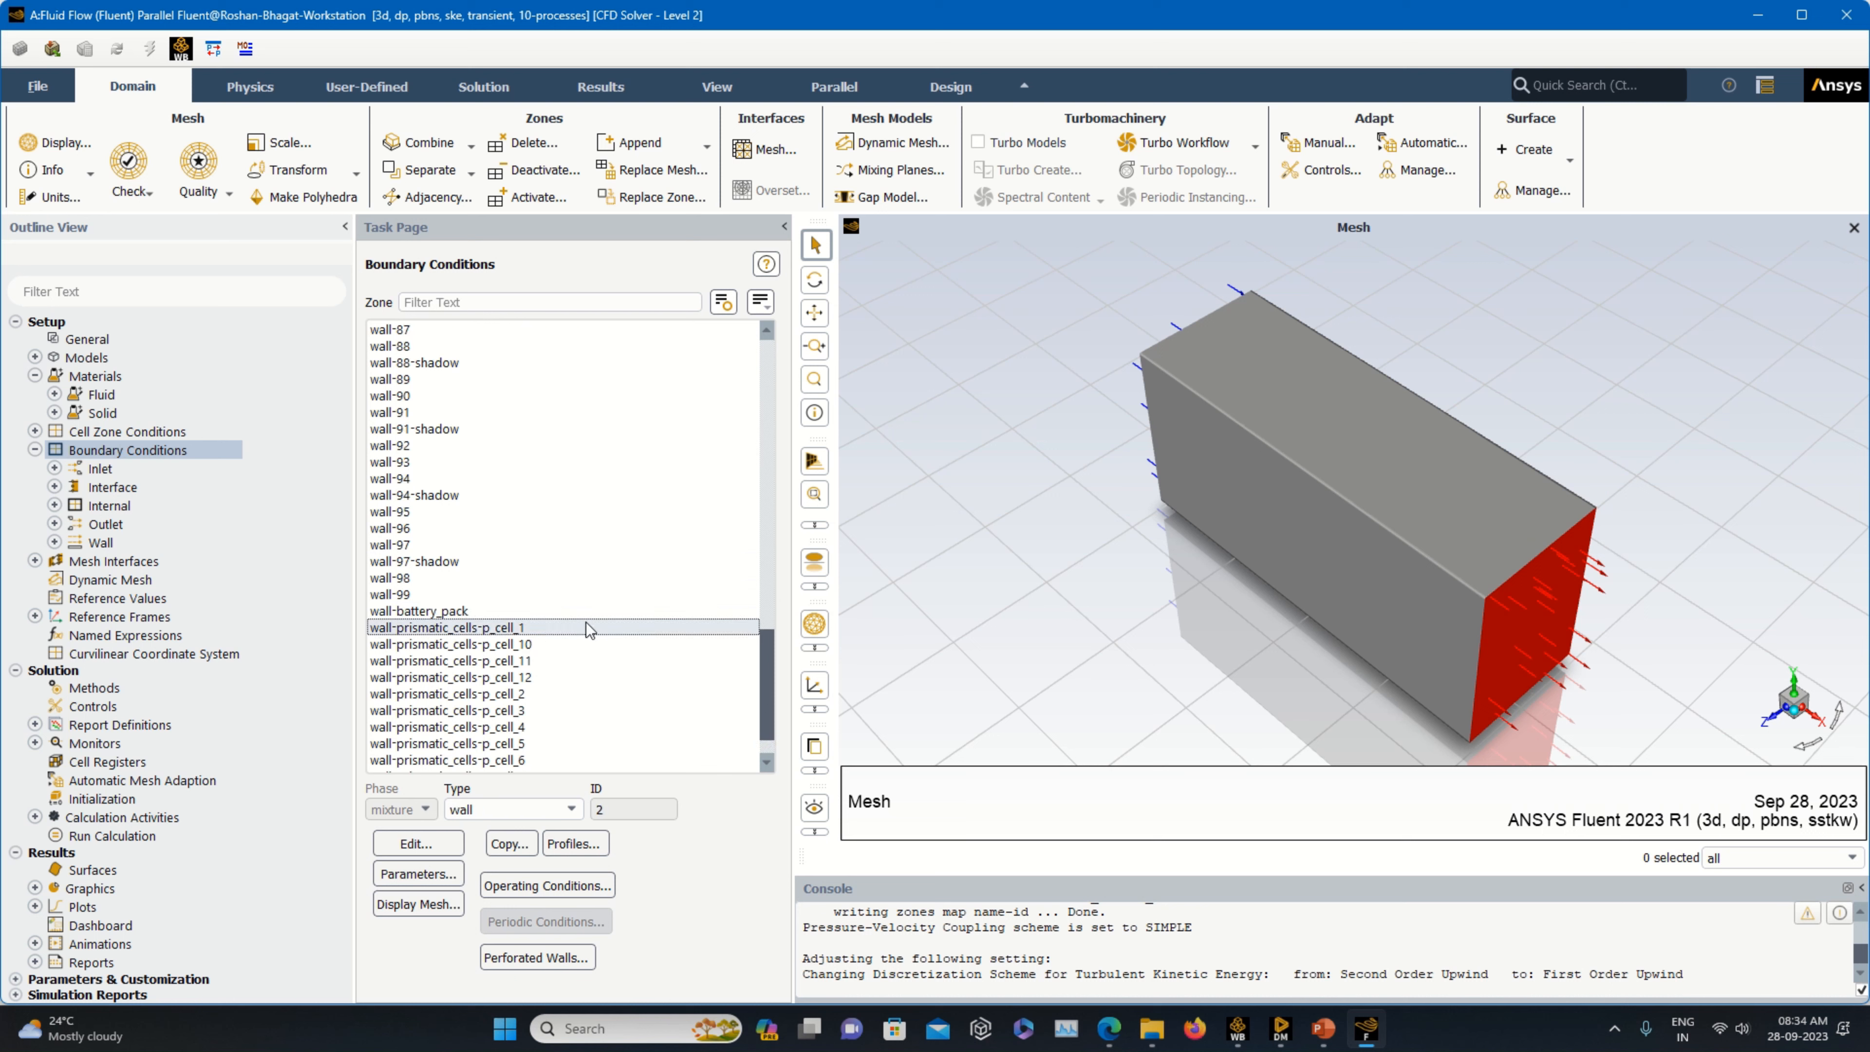
scroll(587, 625, "up", 9)
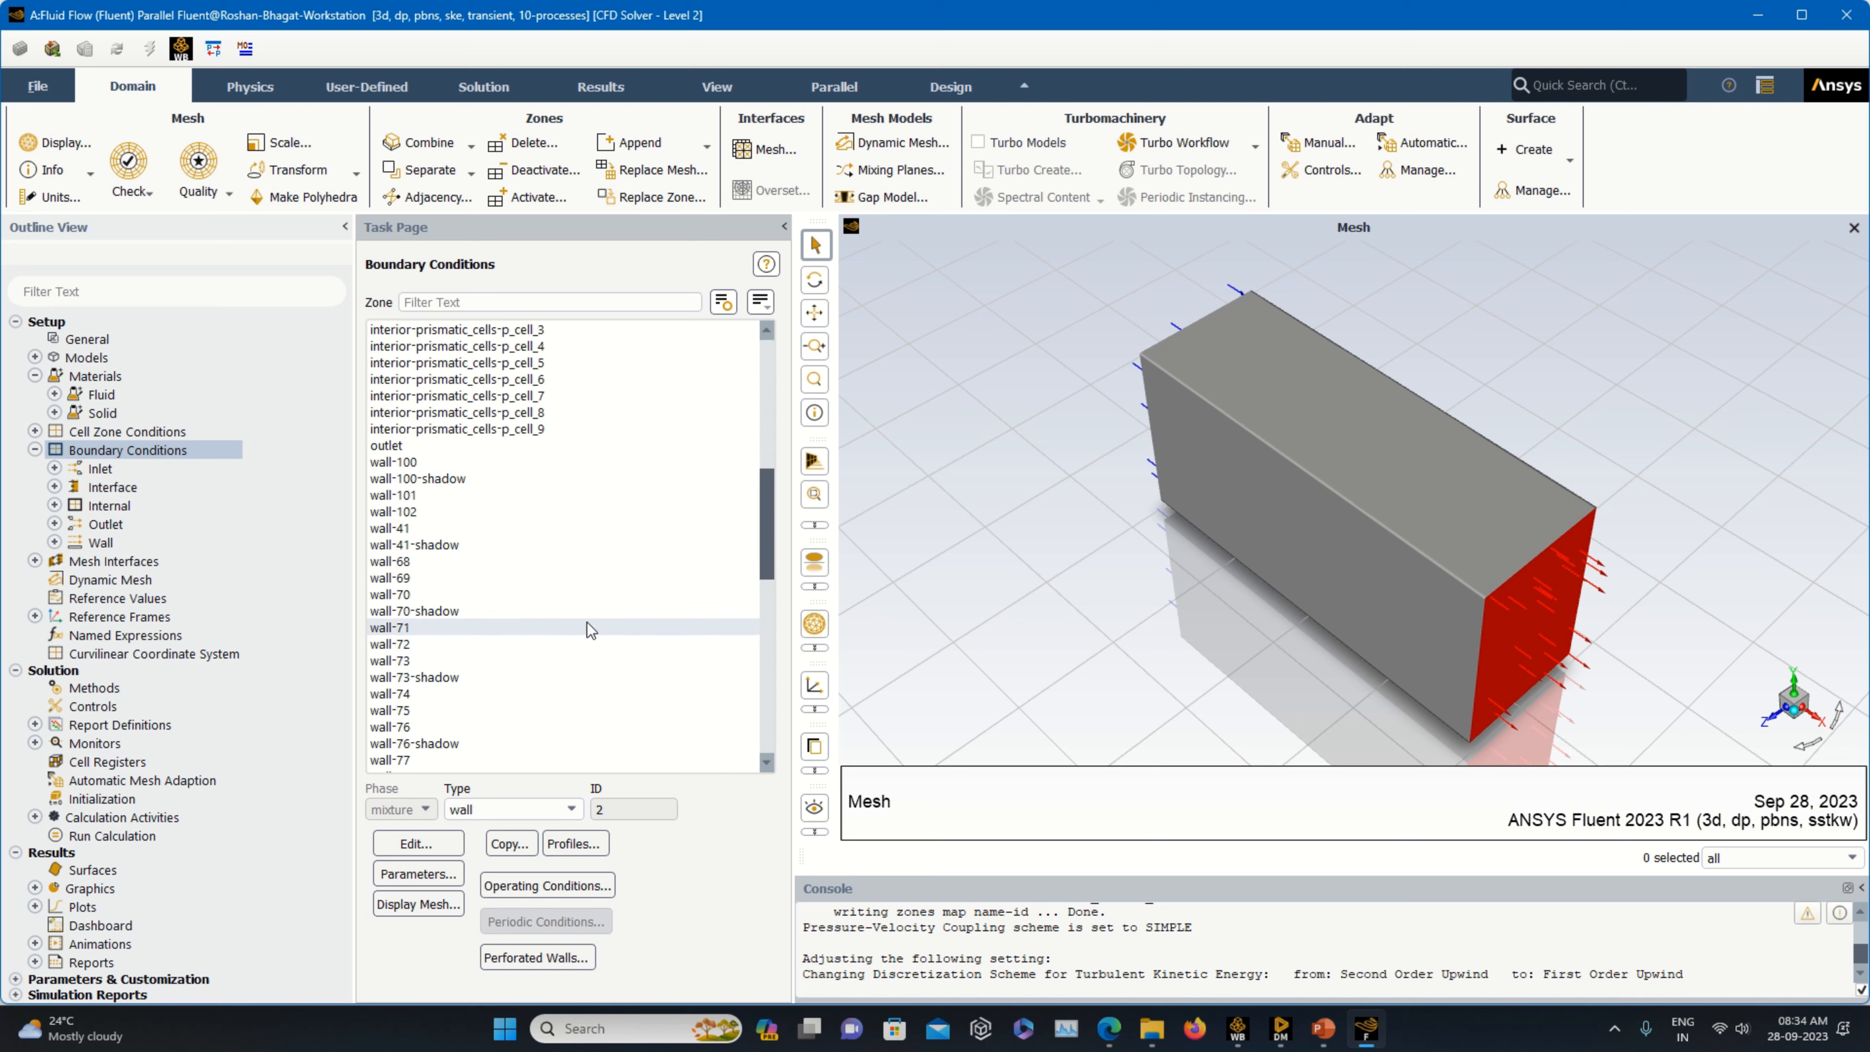
scroll(588, 622, "down", 16)
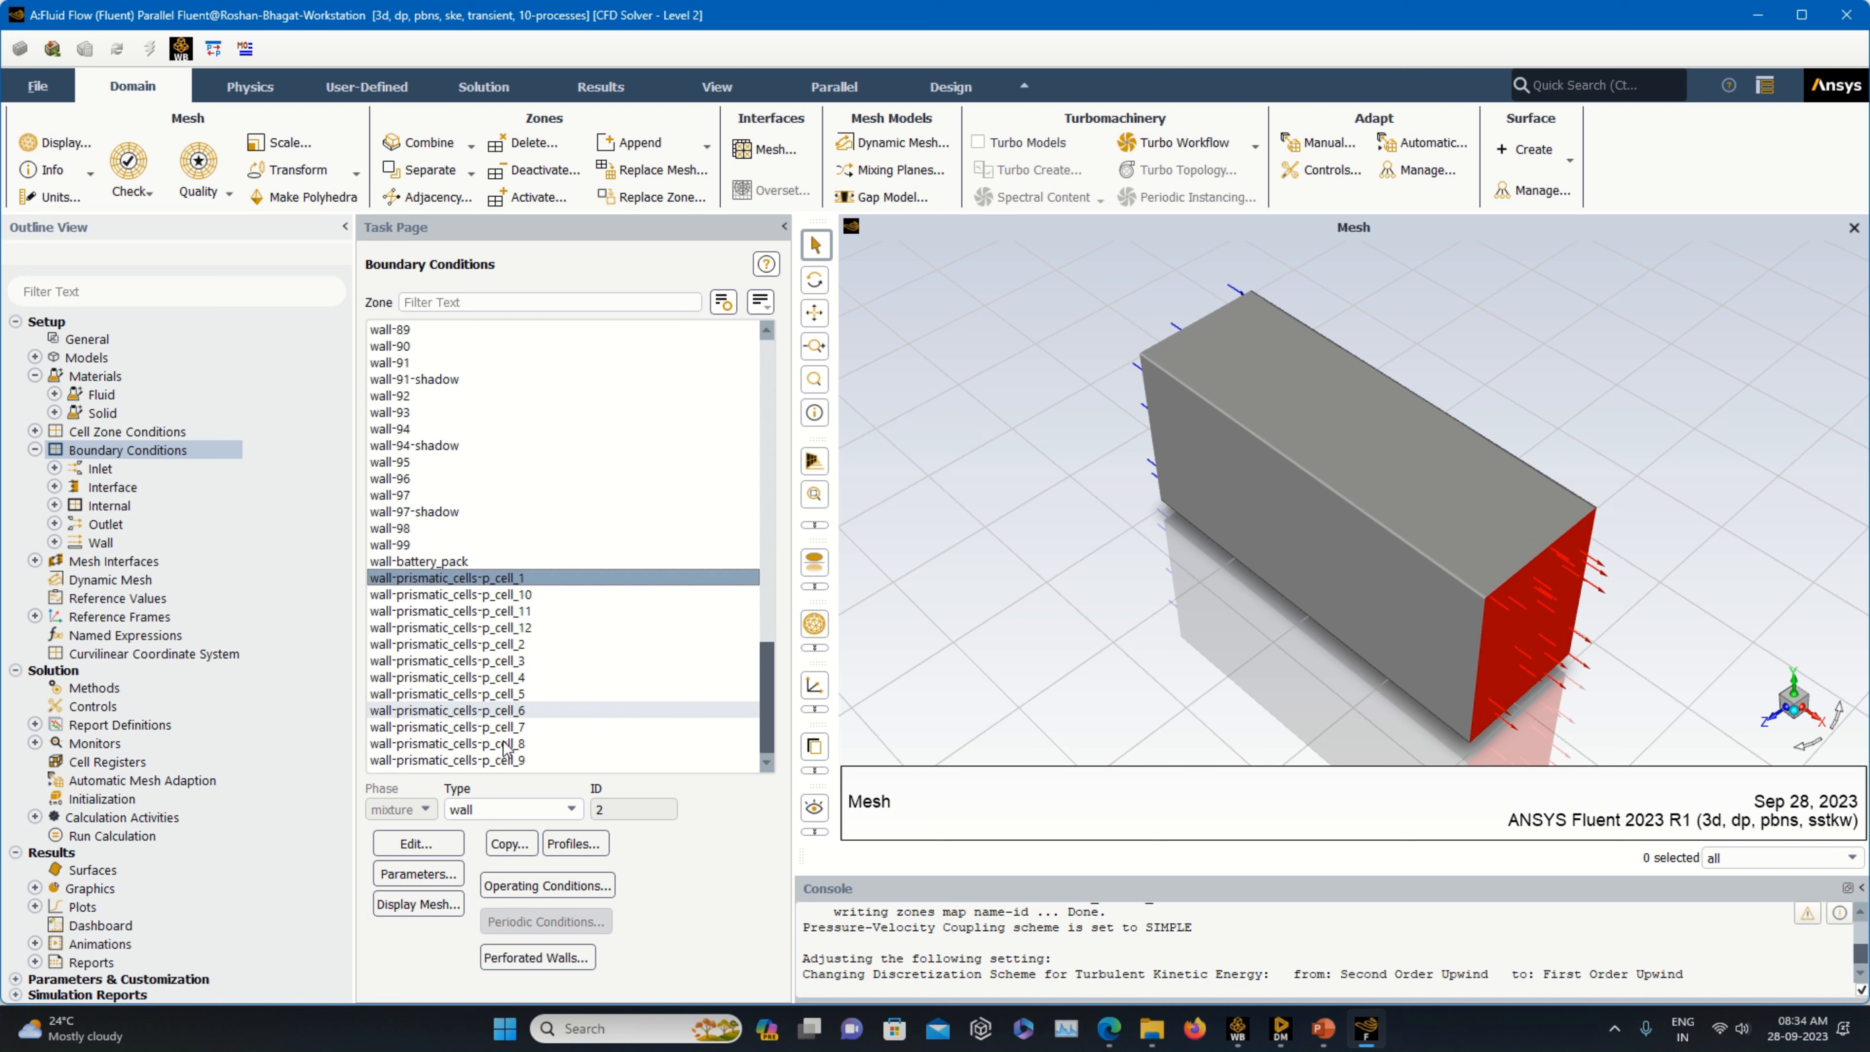
left_click(422, 845)
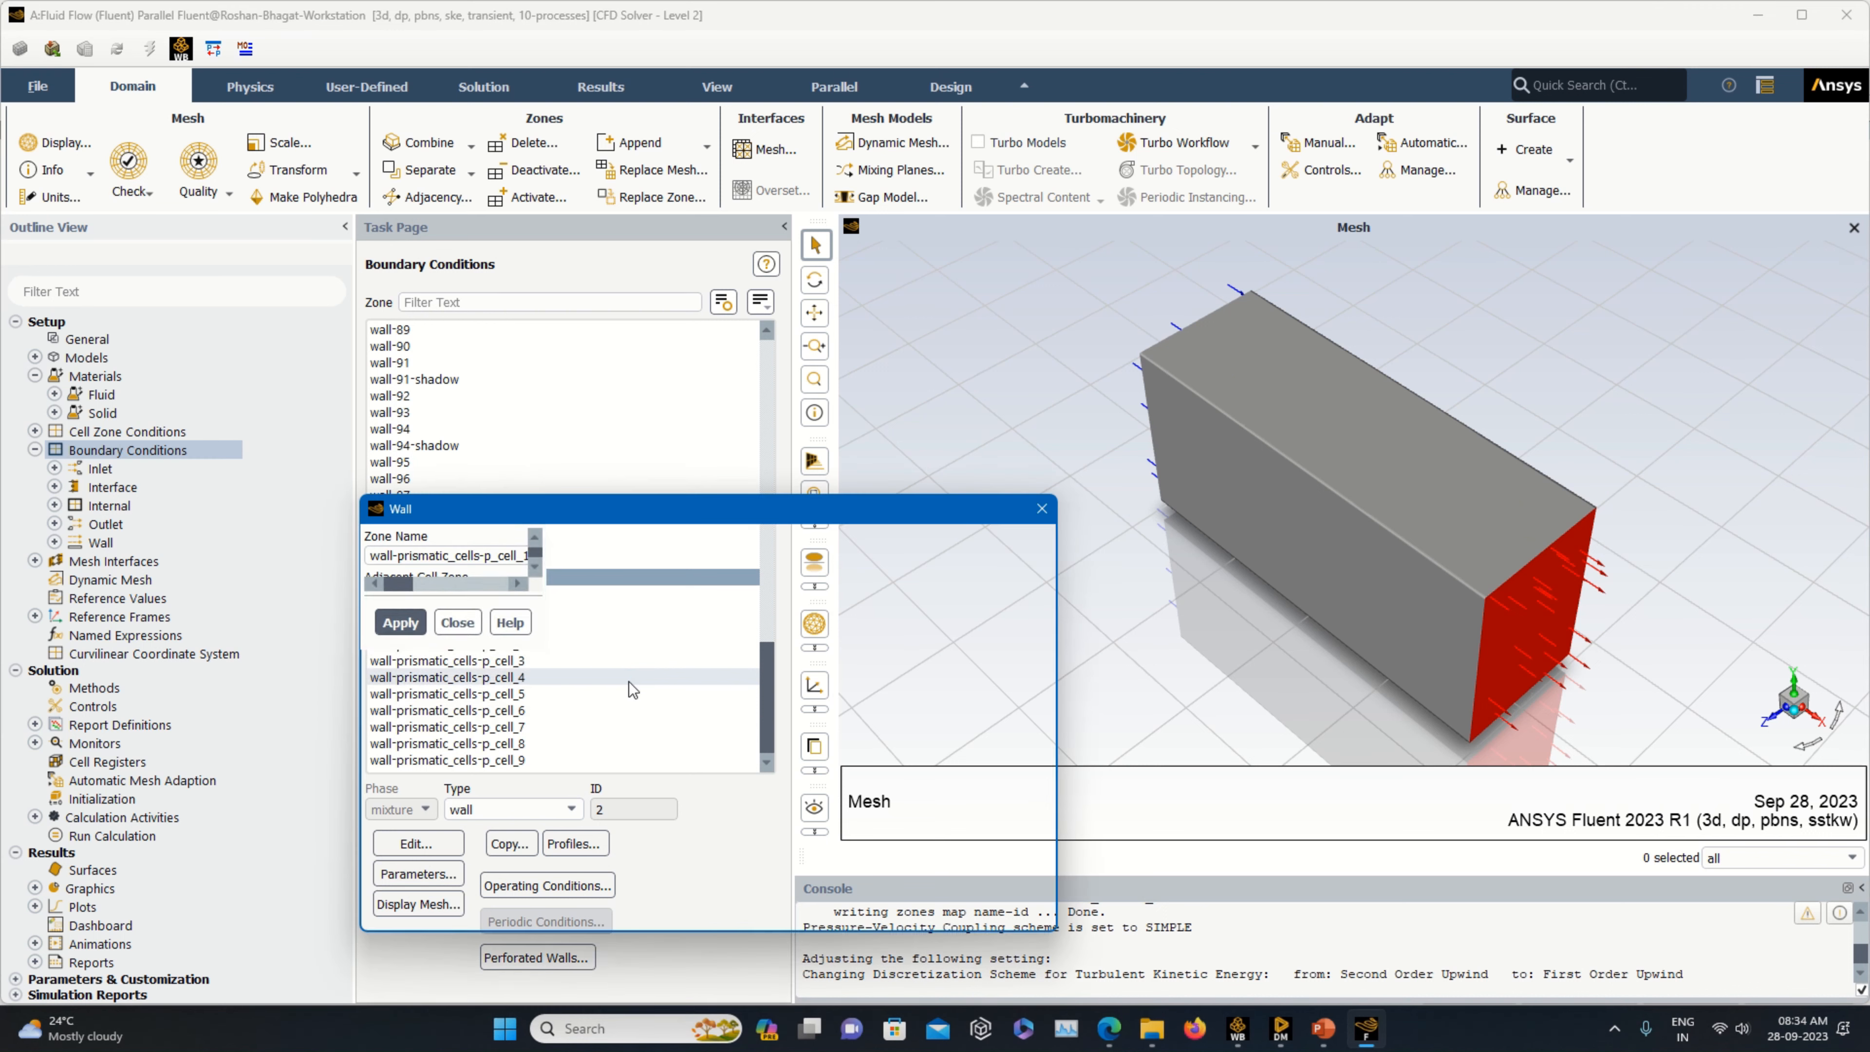
left_click_drag(950, 514, 1029, 530)
left_click_drag(1049, 529, 1052, 527)
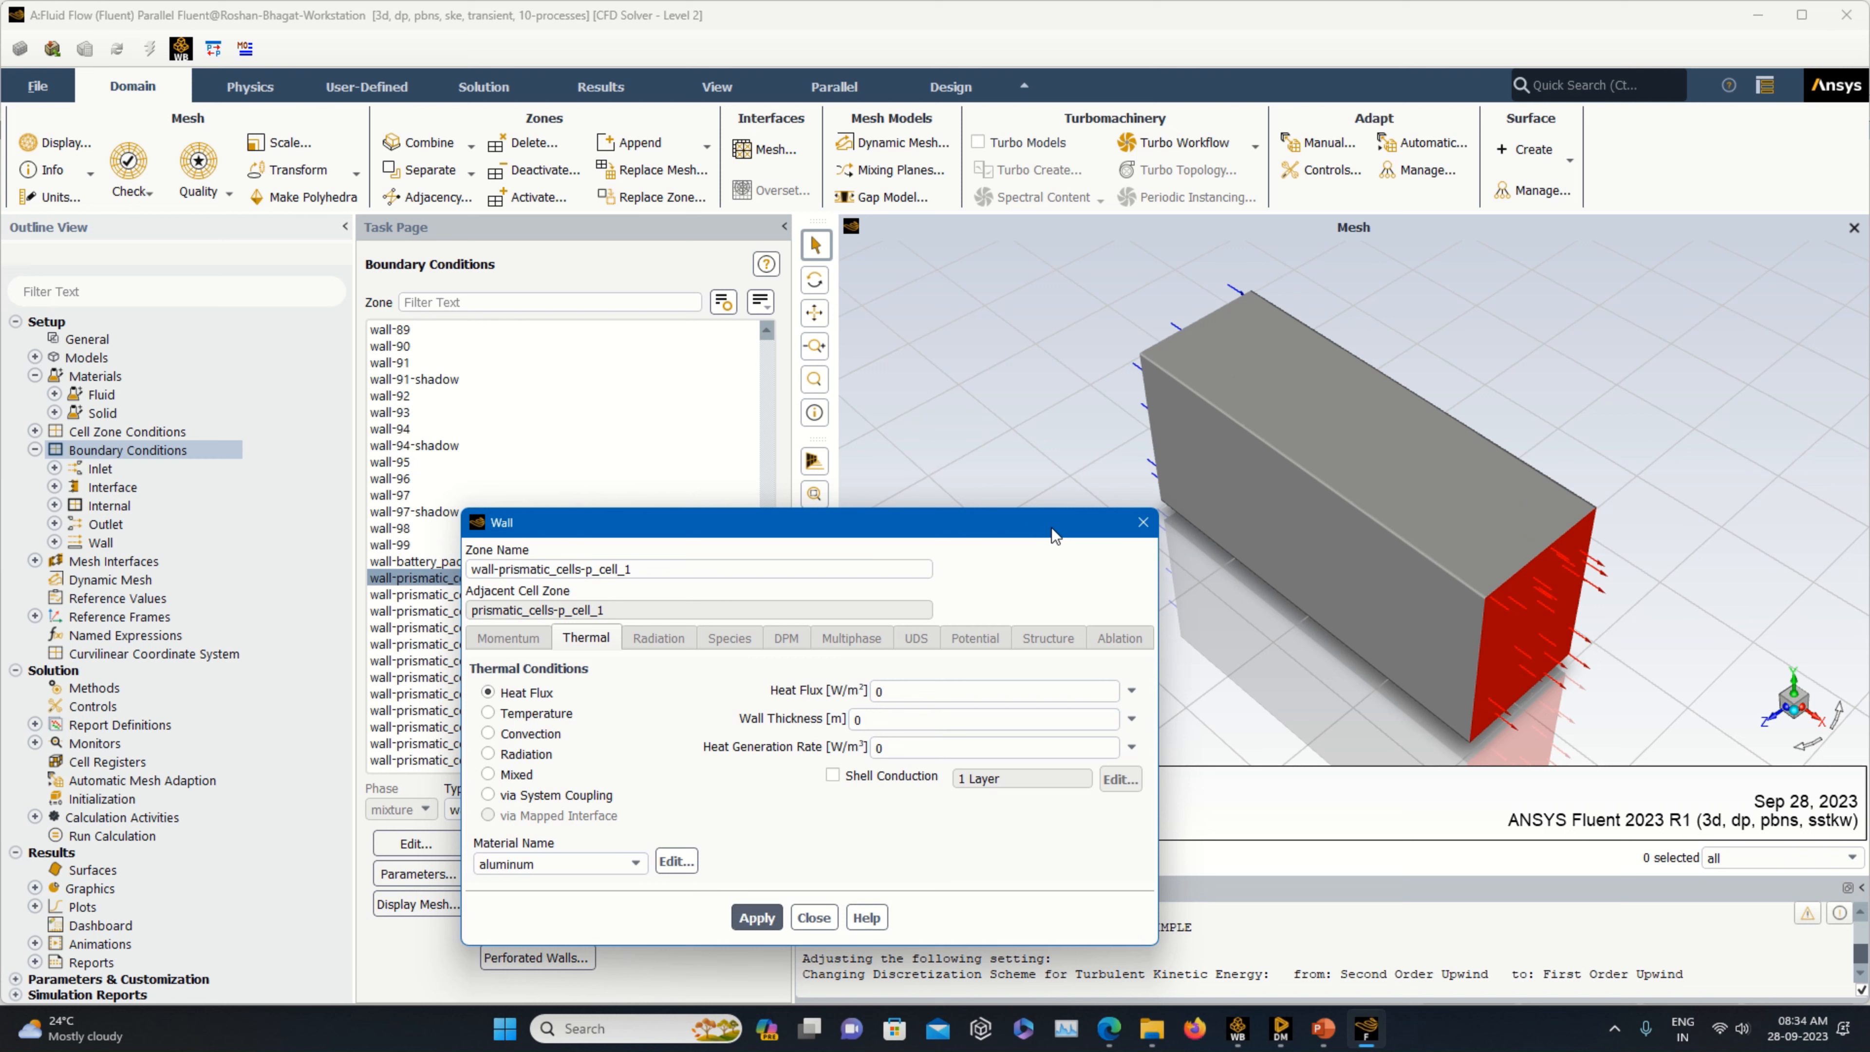
left_click_drag(1053, 527, 1041, 516)
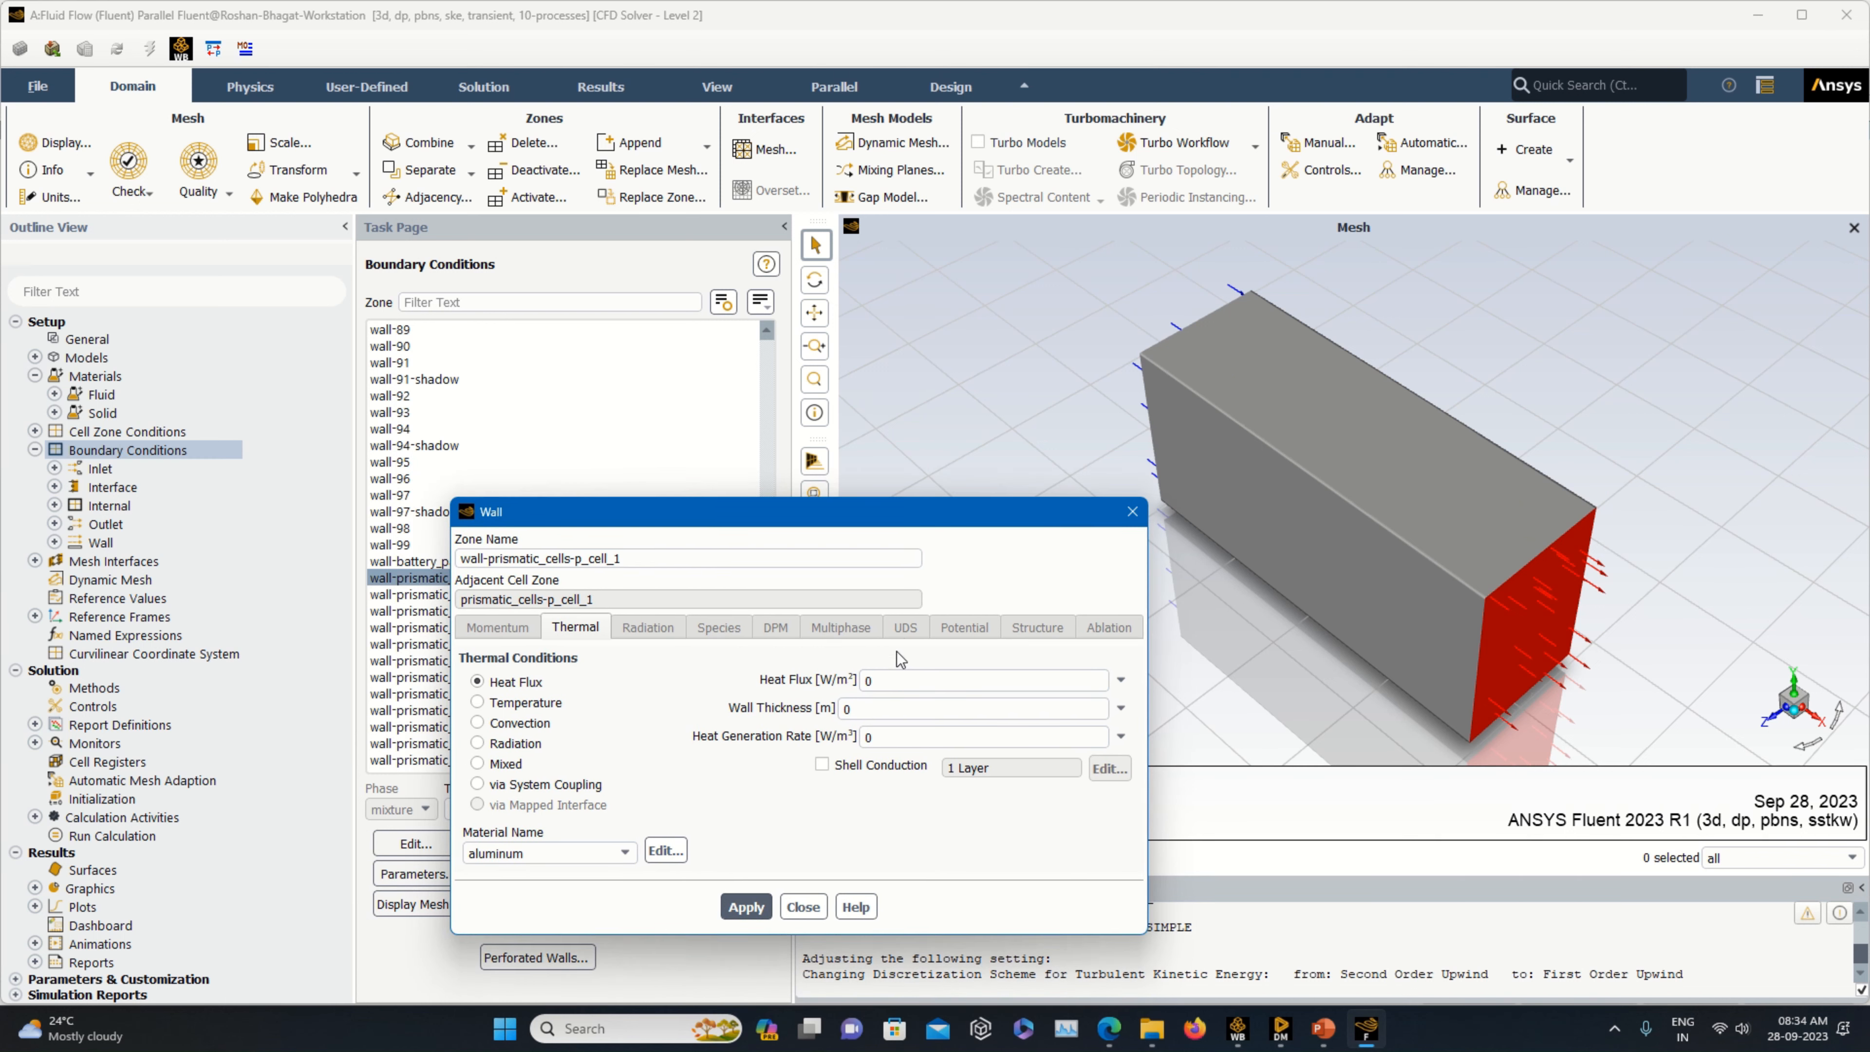
left_click(525, 703)
double_click(849, 680)
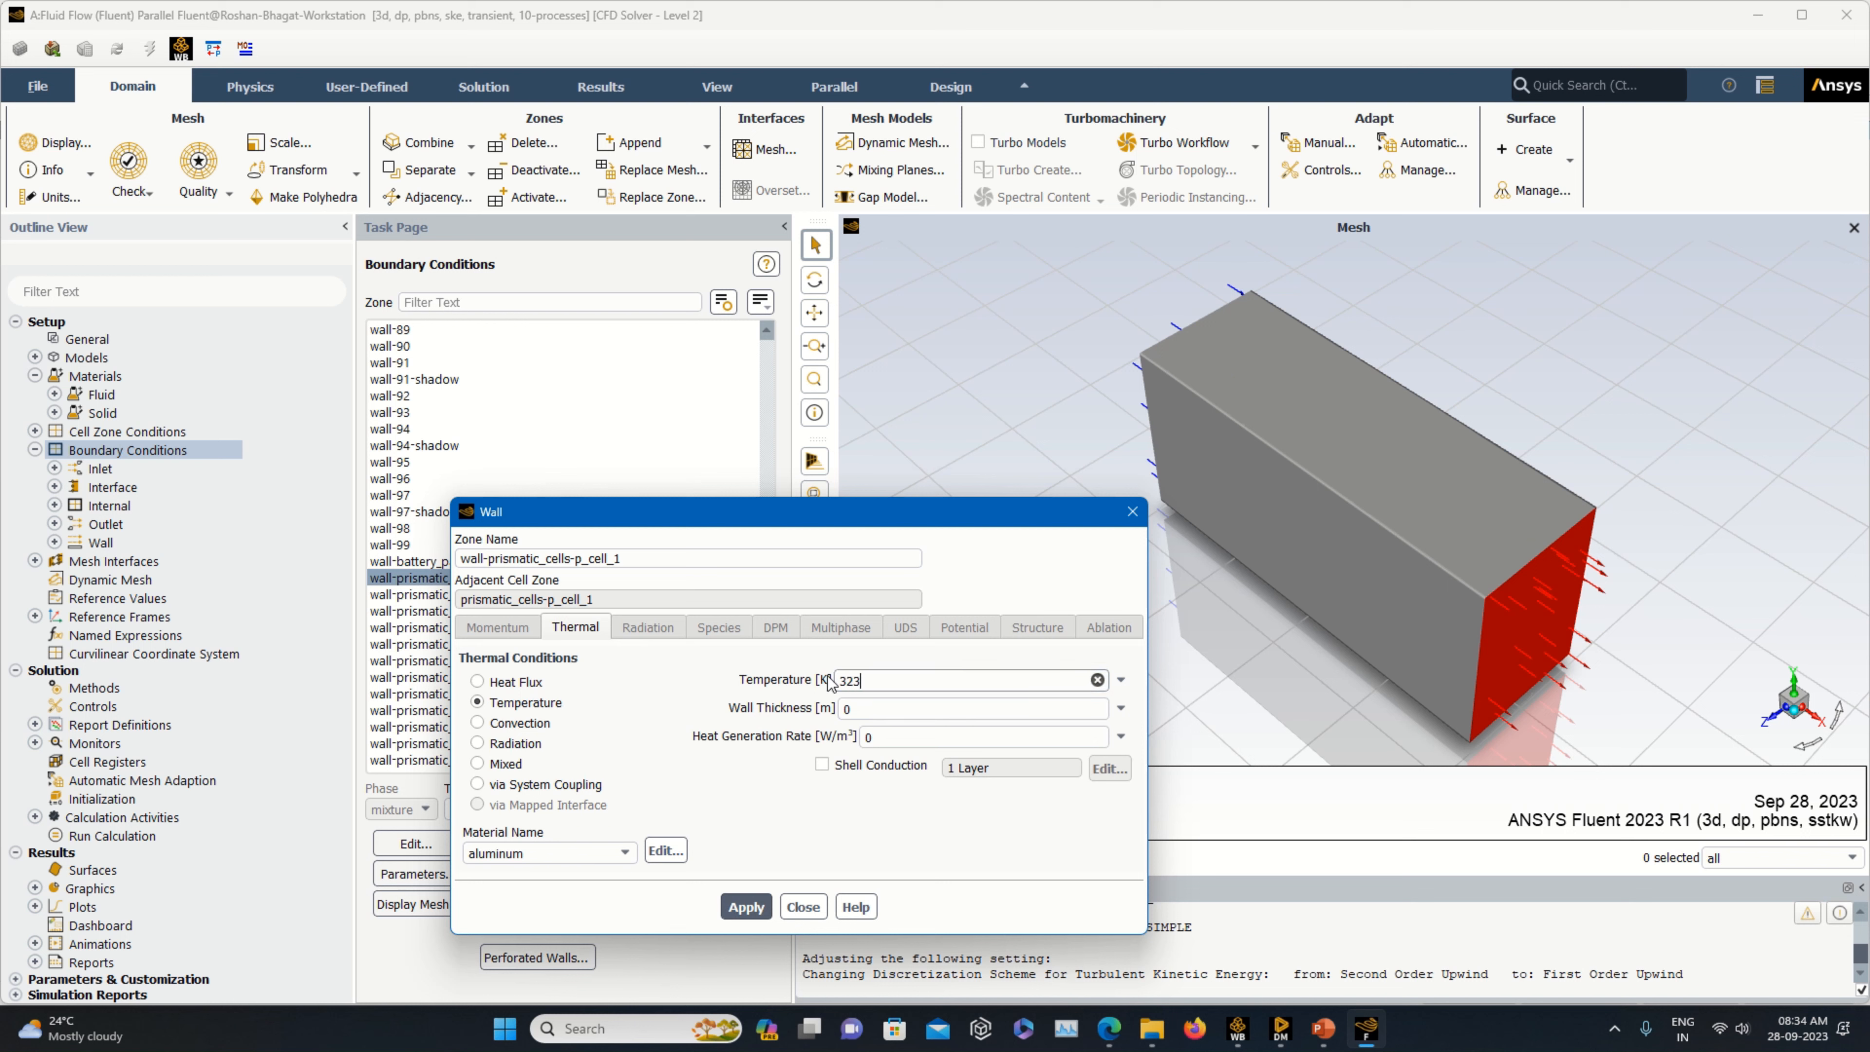
left_click(746, 907)
left_click(803, 906)
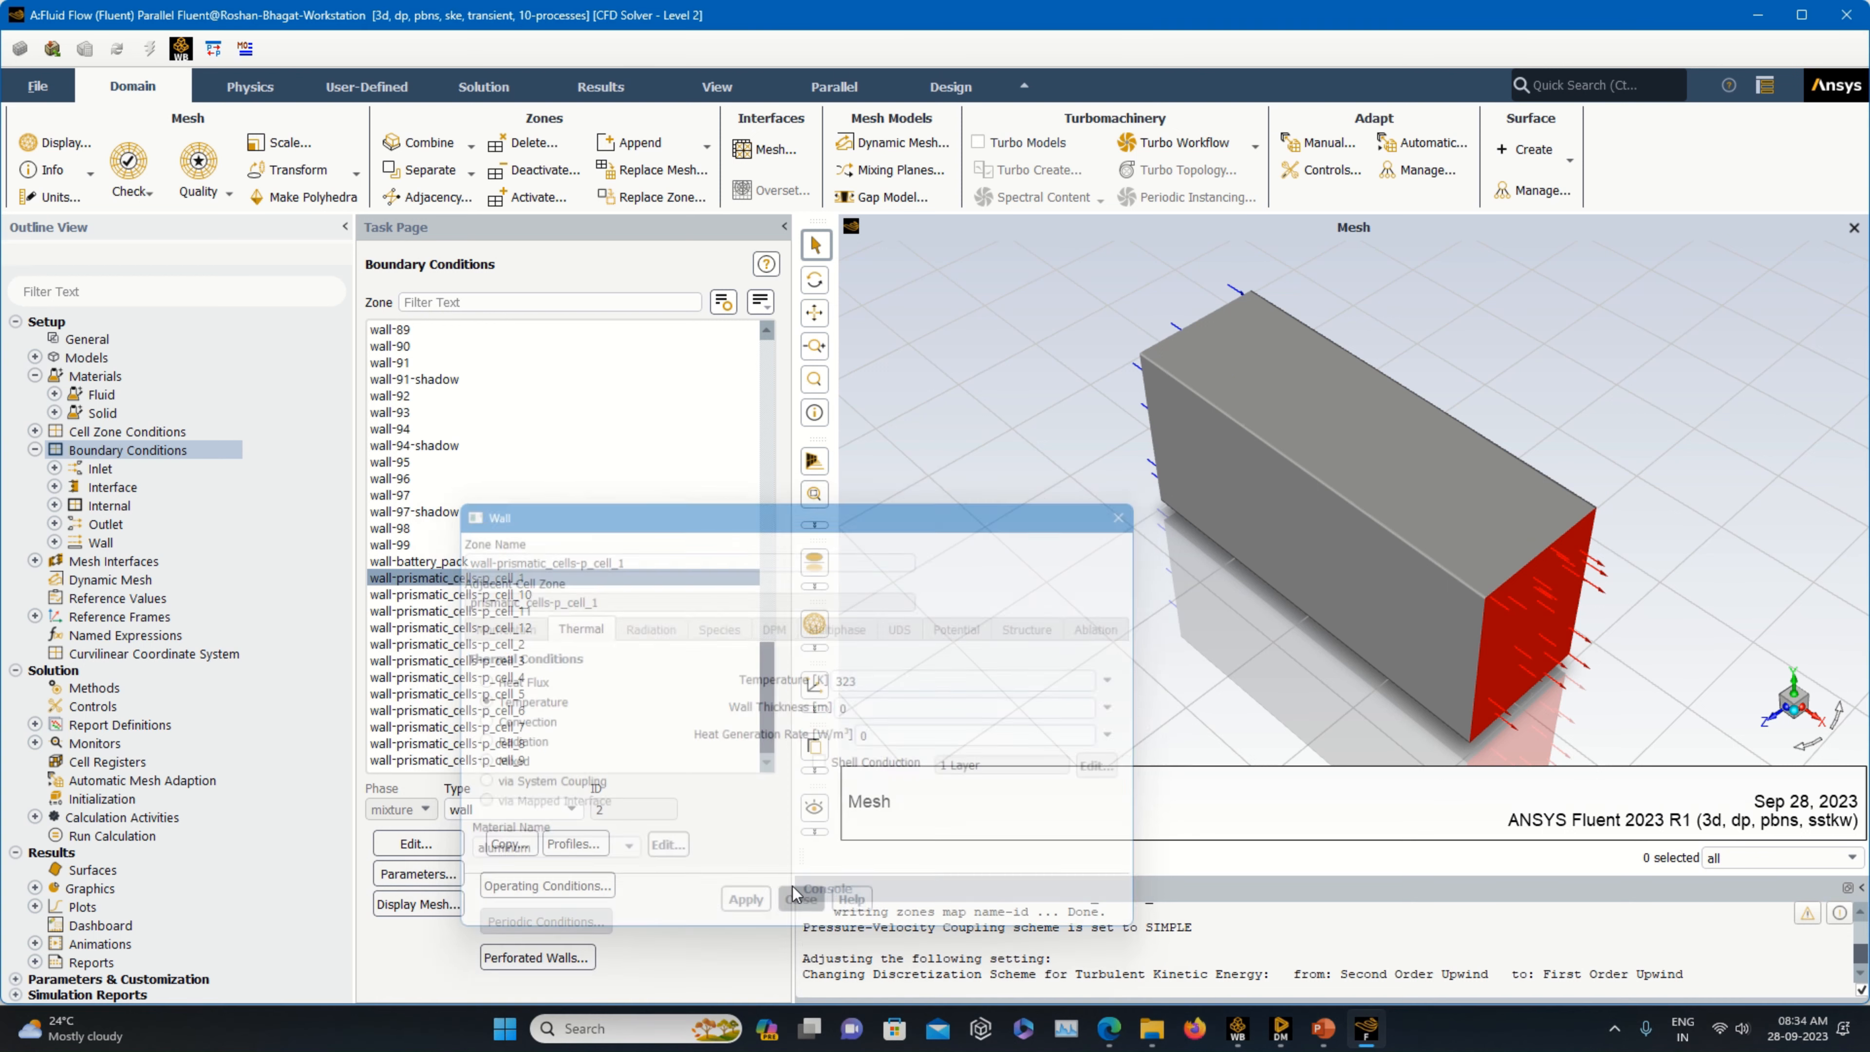
- Give wall-prismatic_cells-p_cell_10 a Temperature thermal condition of 323 K
left_click(489, 595)
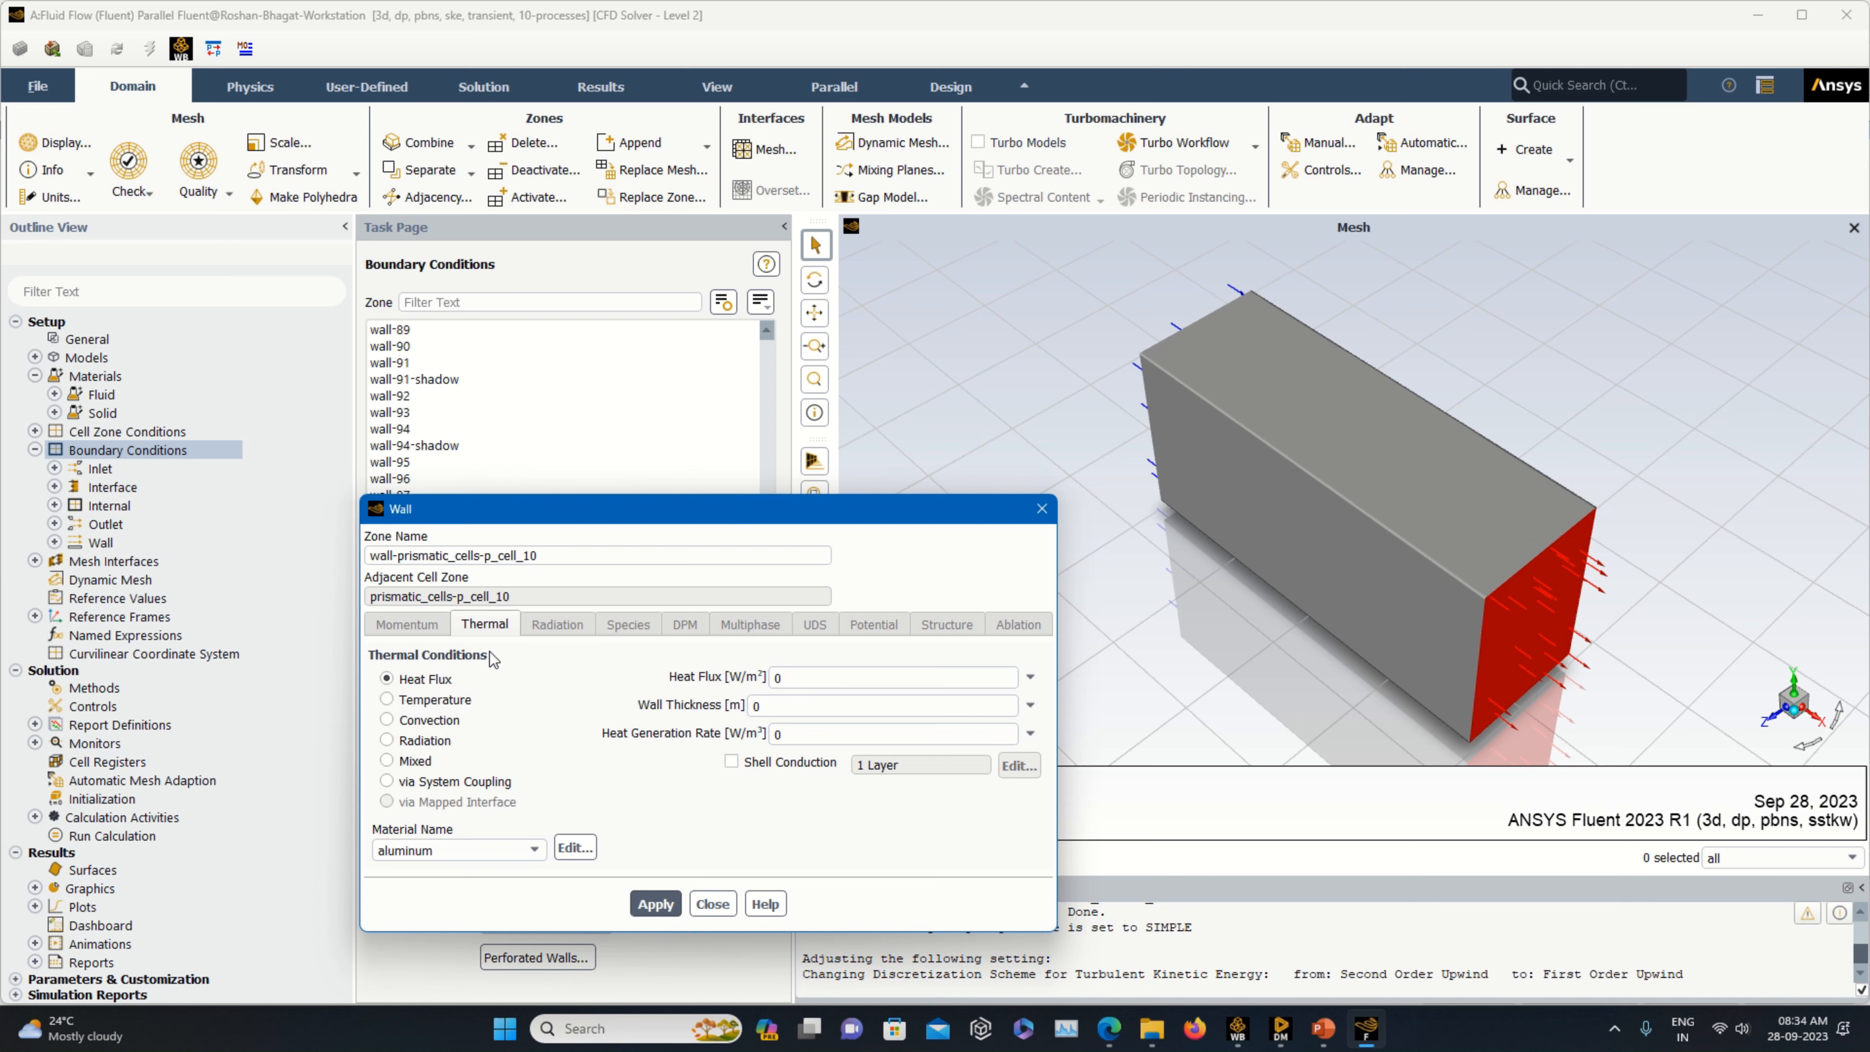
left_click(434, 699)
left_click(758, 678)
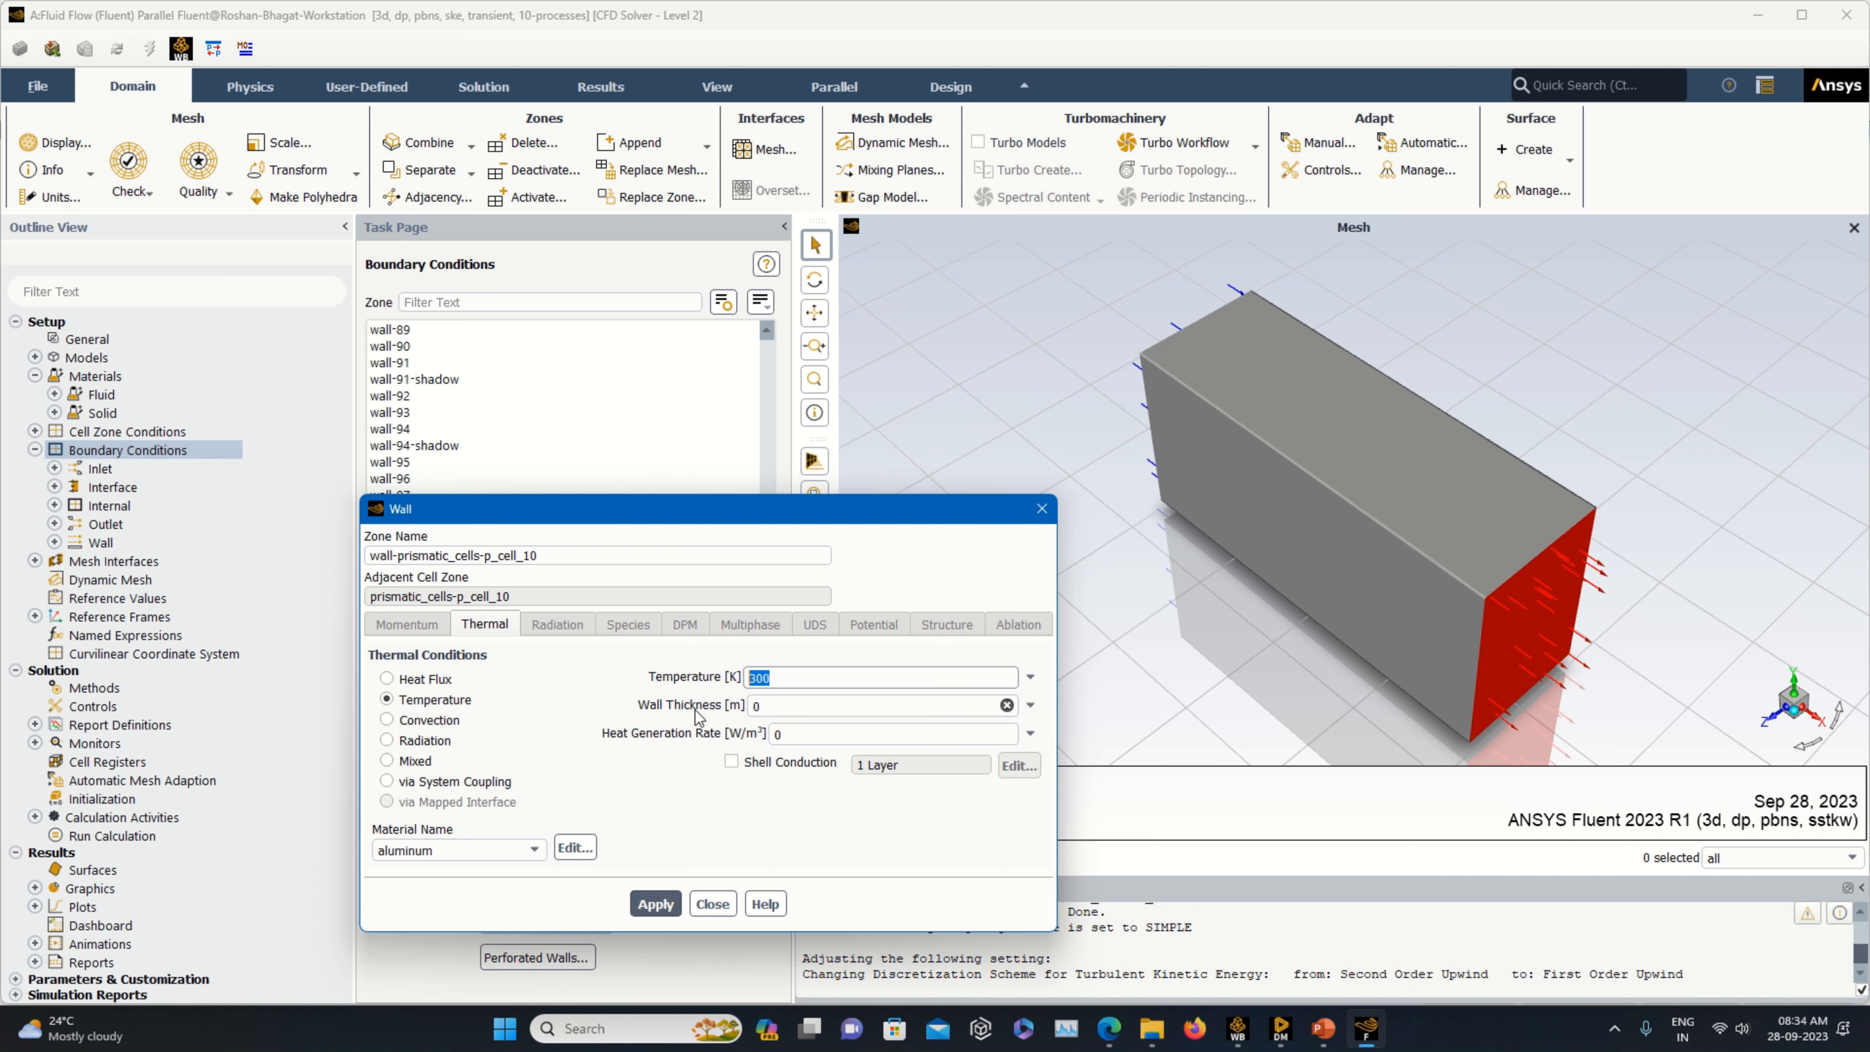
type("323")
left_click(651, 904)
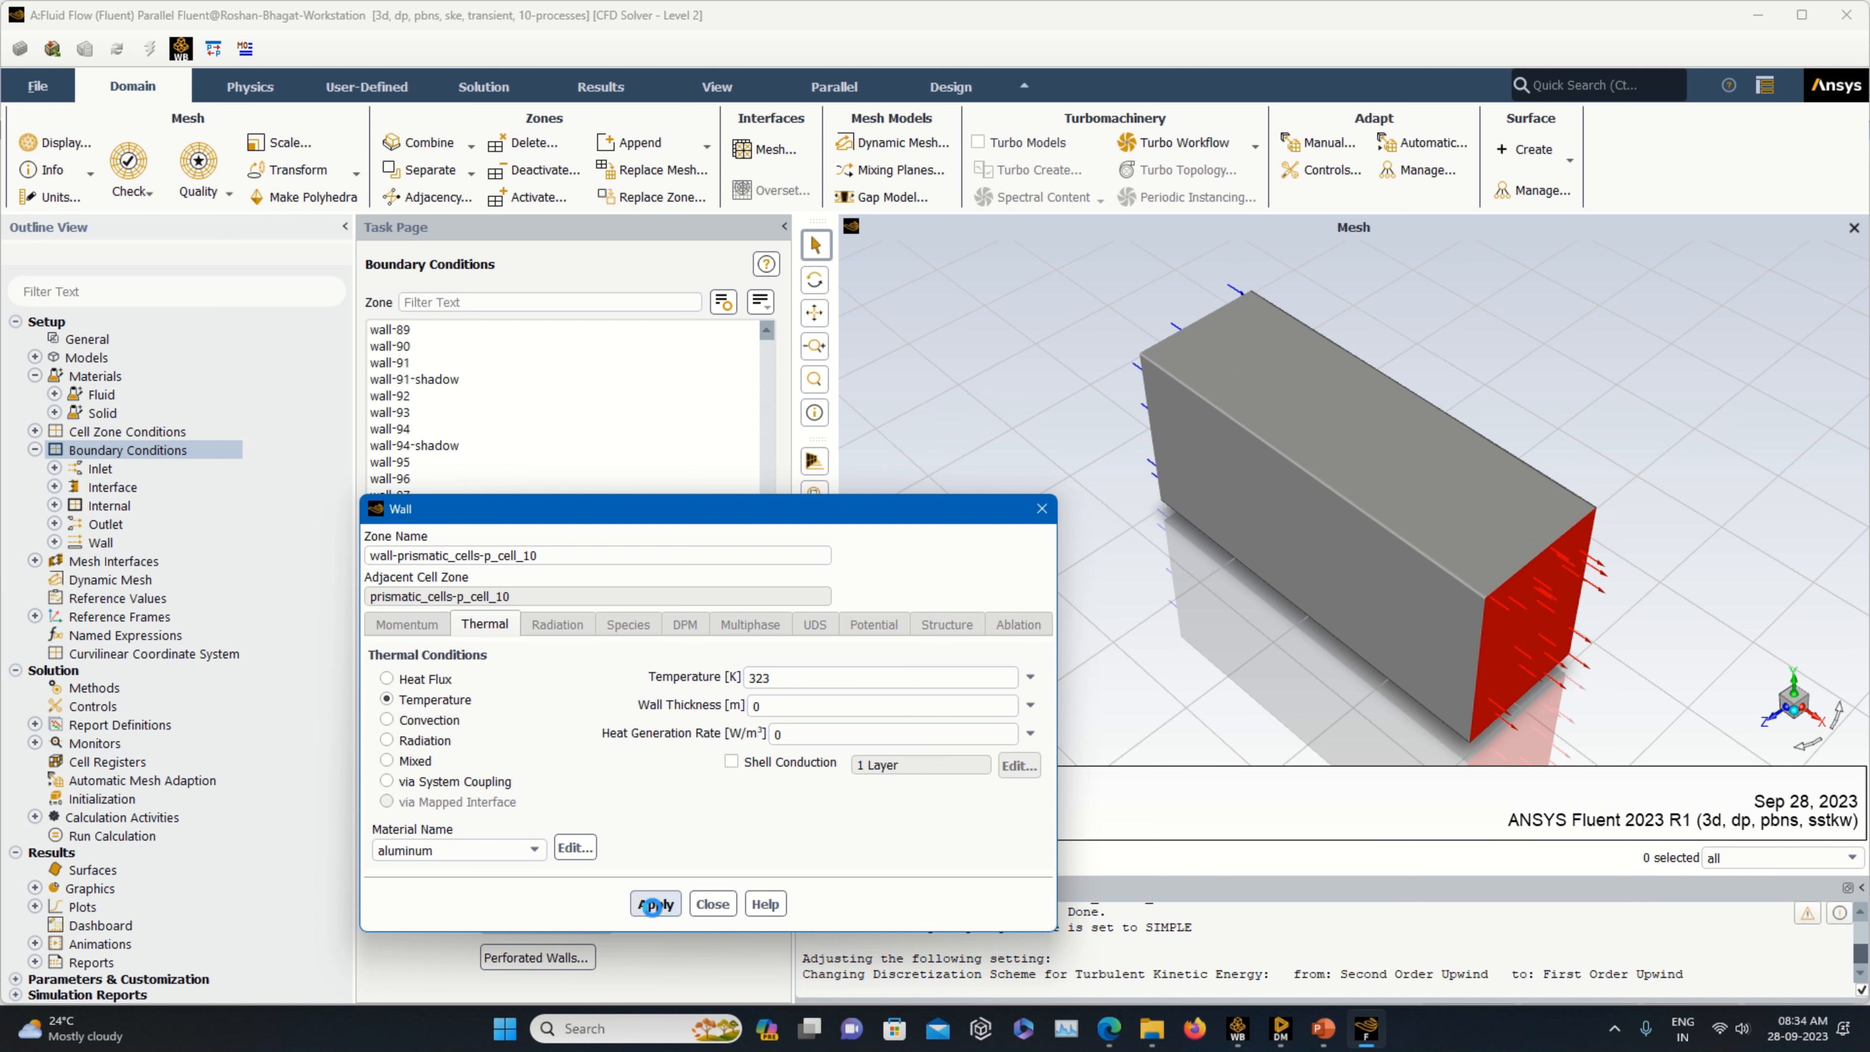
left_click(708, 903)
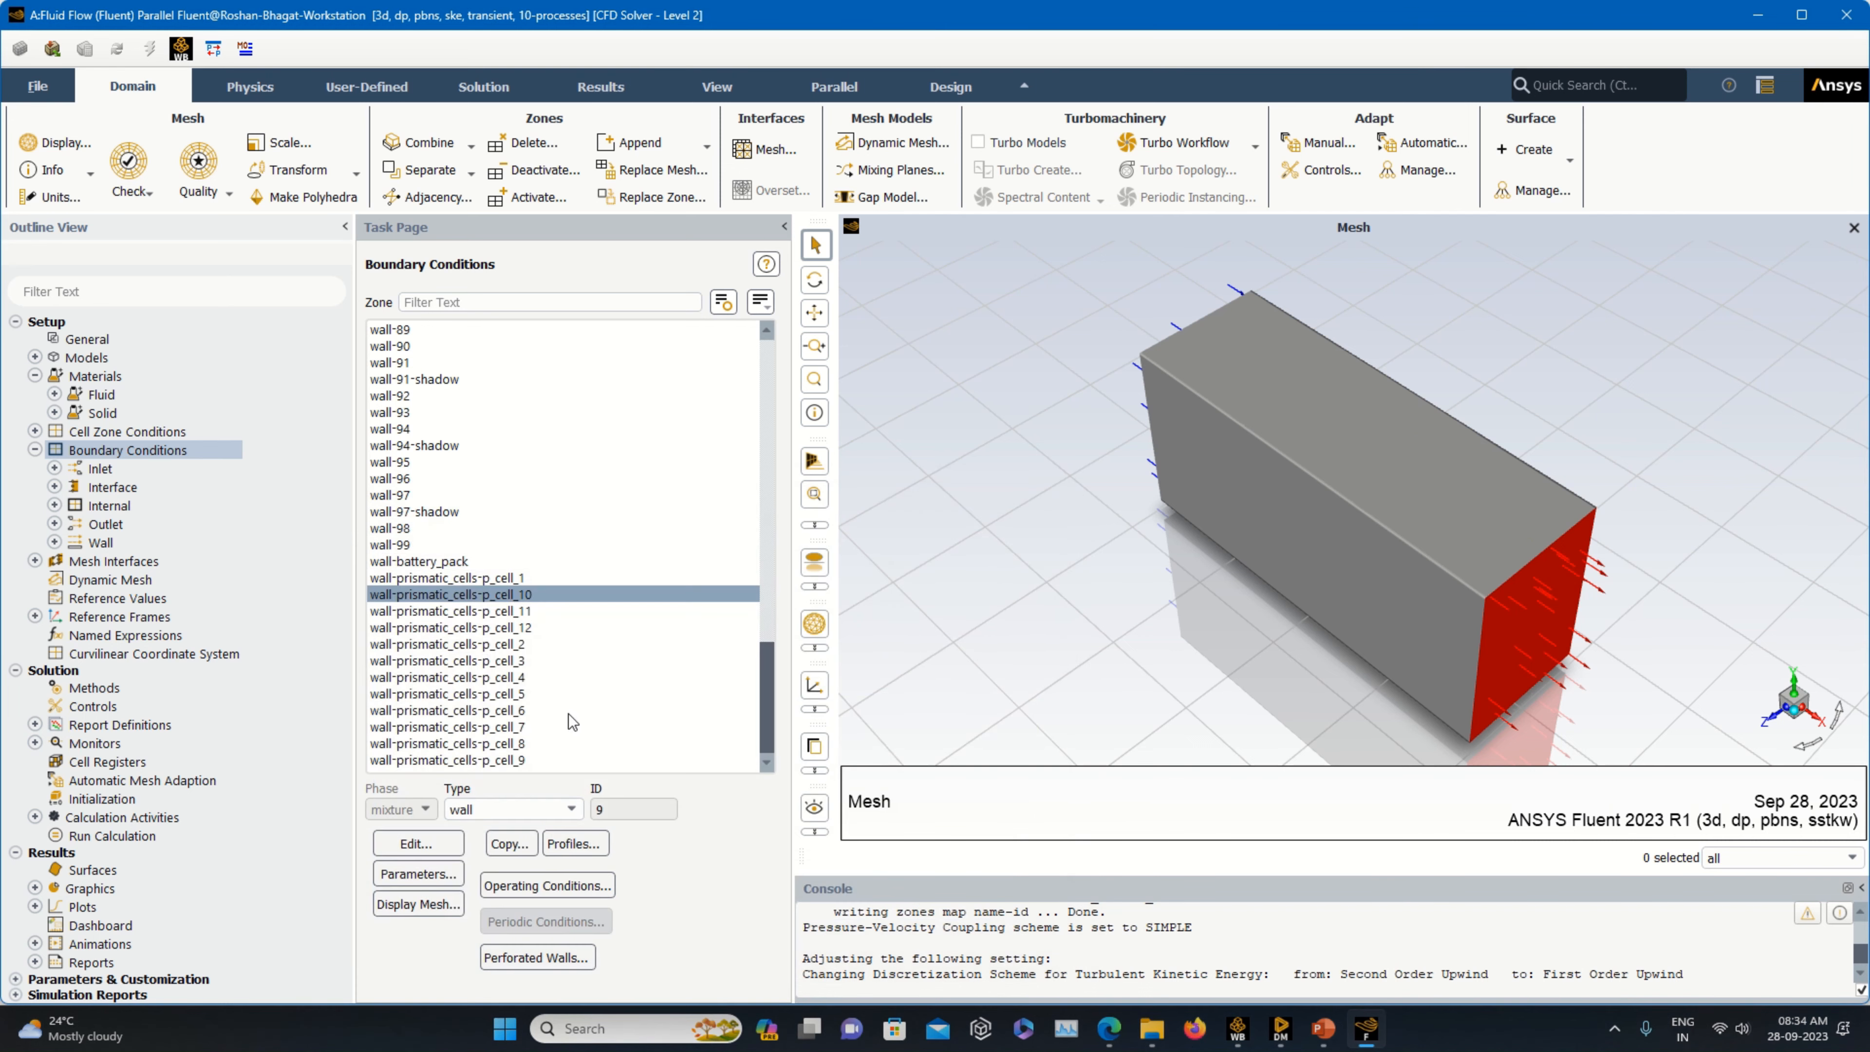
- Give wall-prismatic_cells-p_cell_11 a Temperature thermal condition of 323 K
left_click(521, 612)
left_click(433, 842)
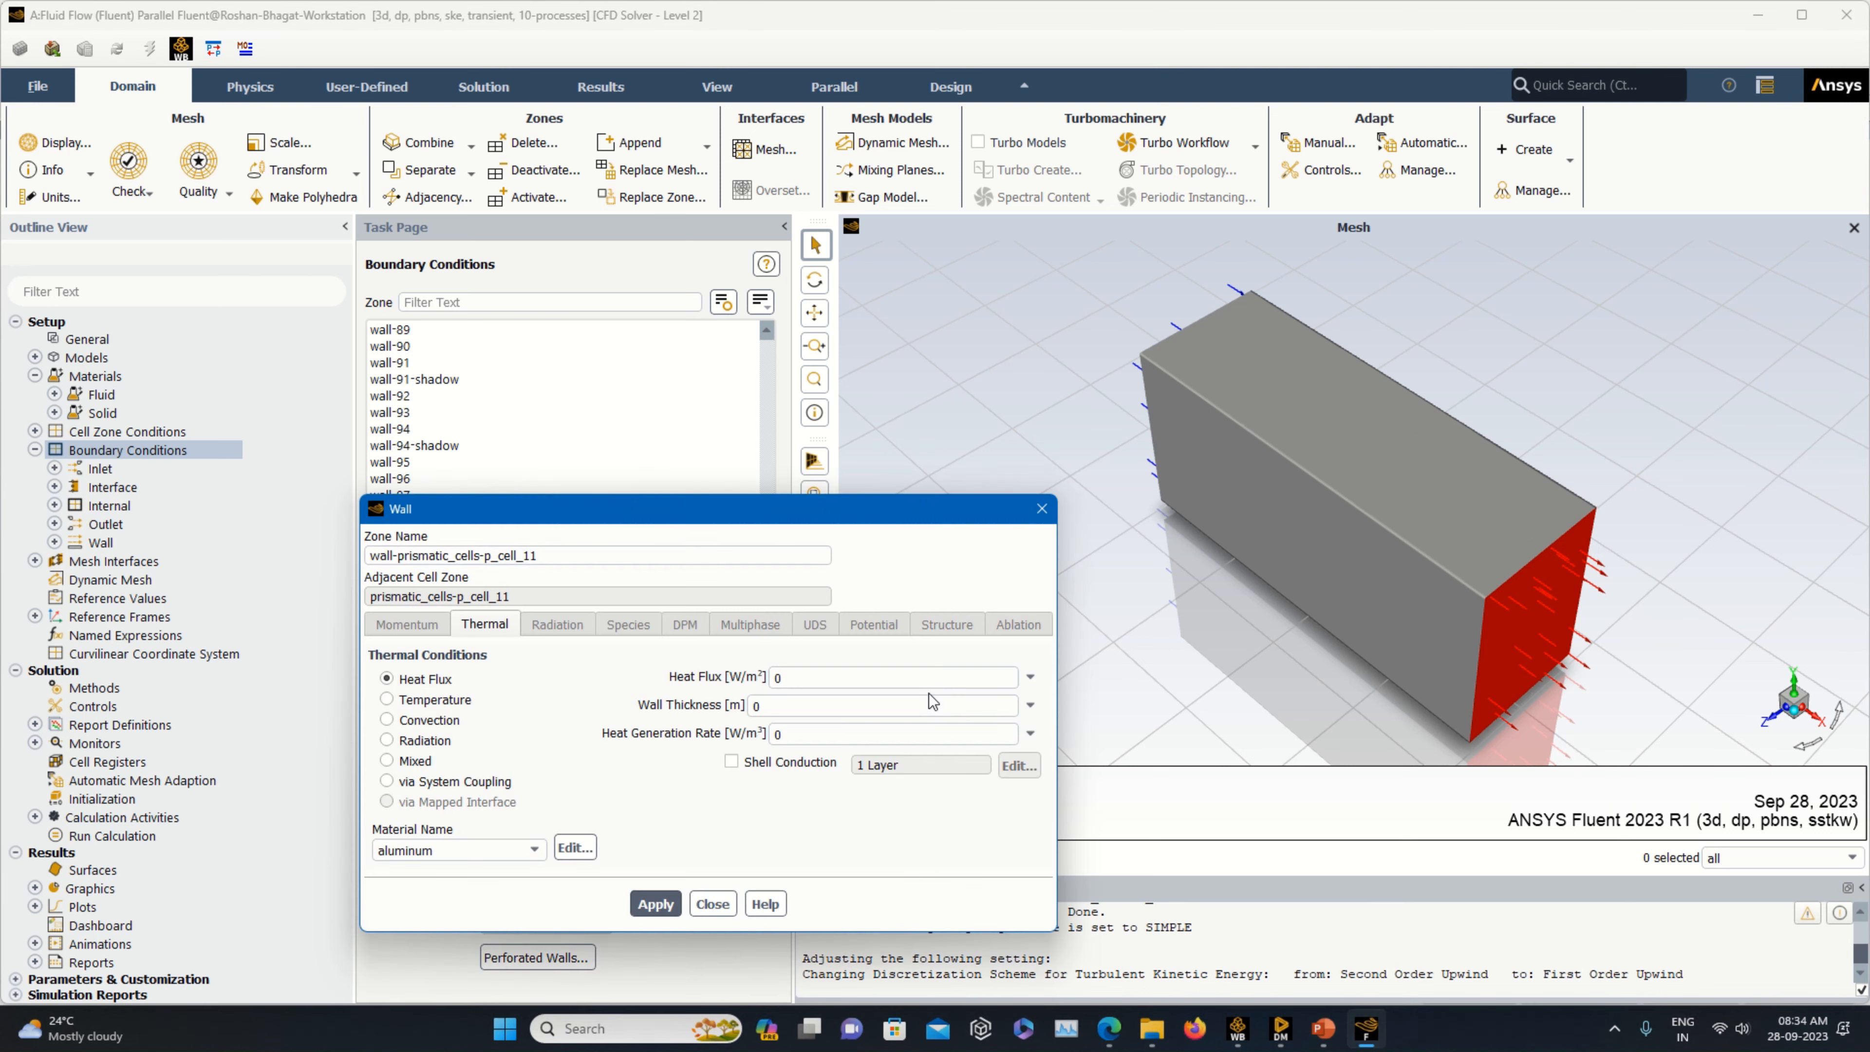
left_click(433, 699)
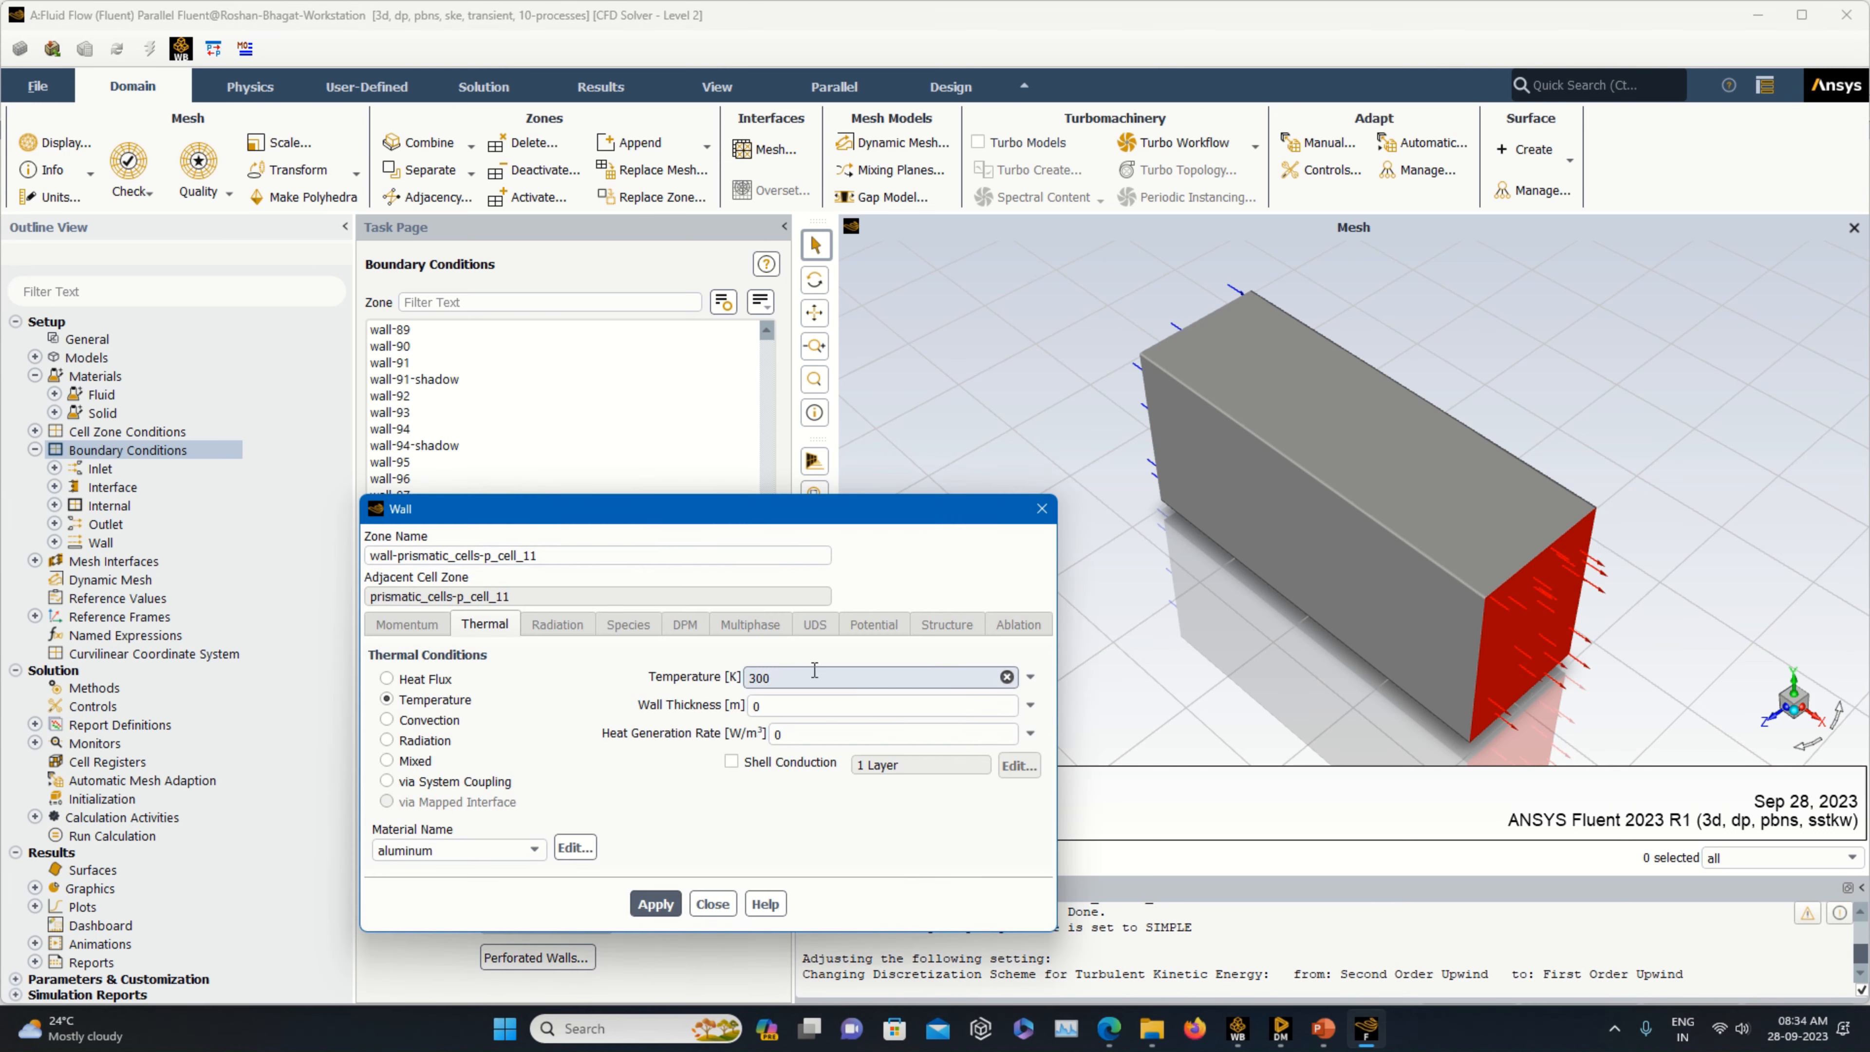
left_click(656, 904)
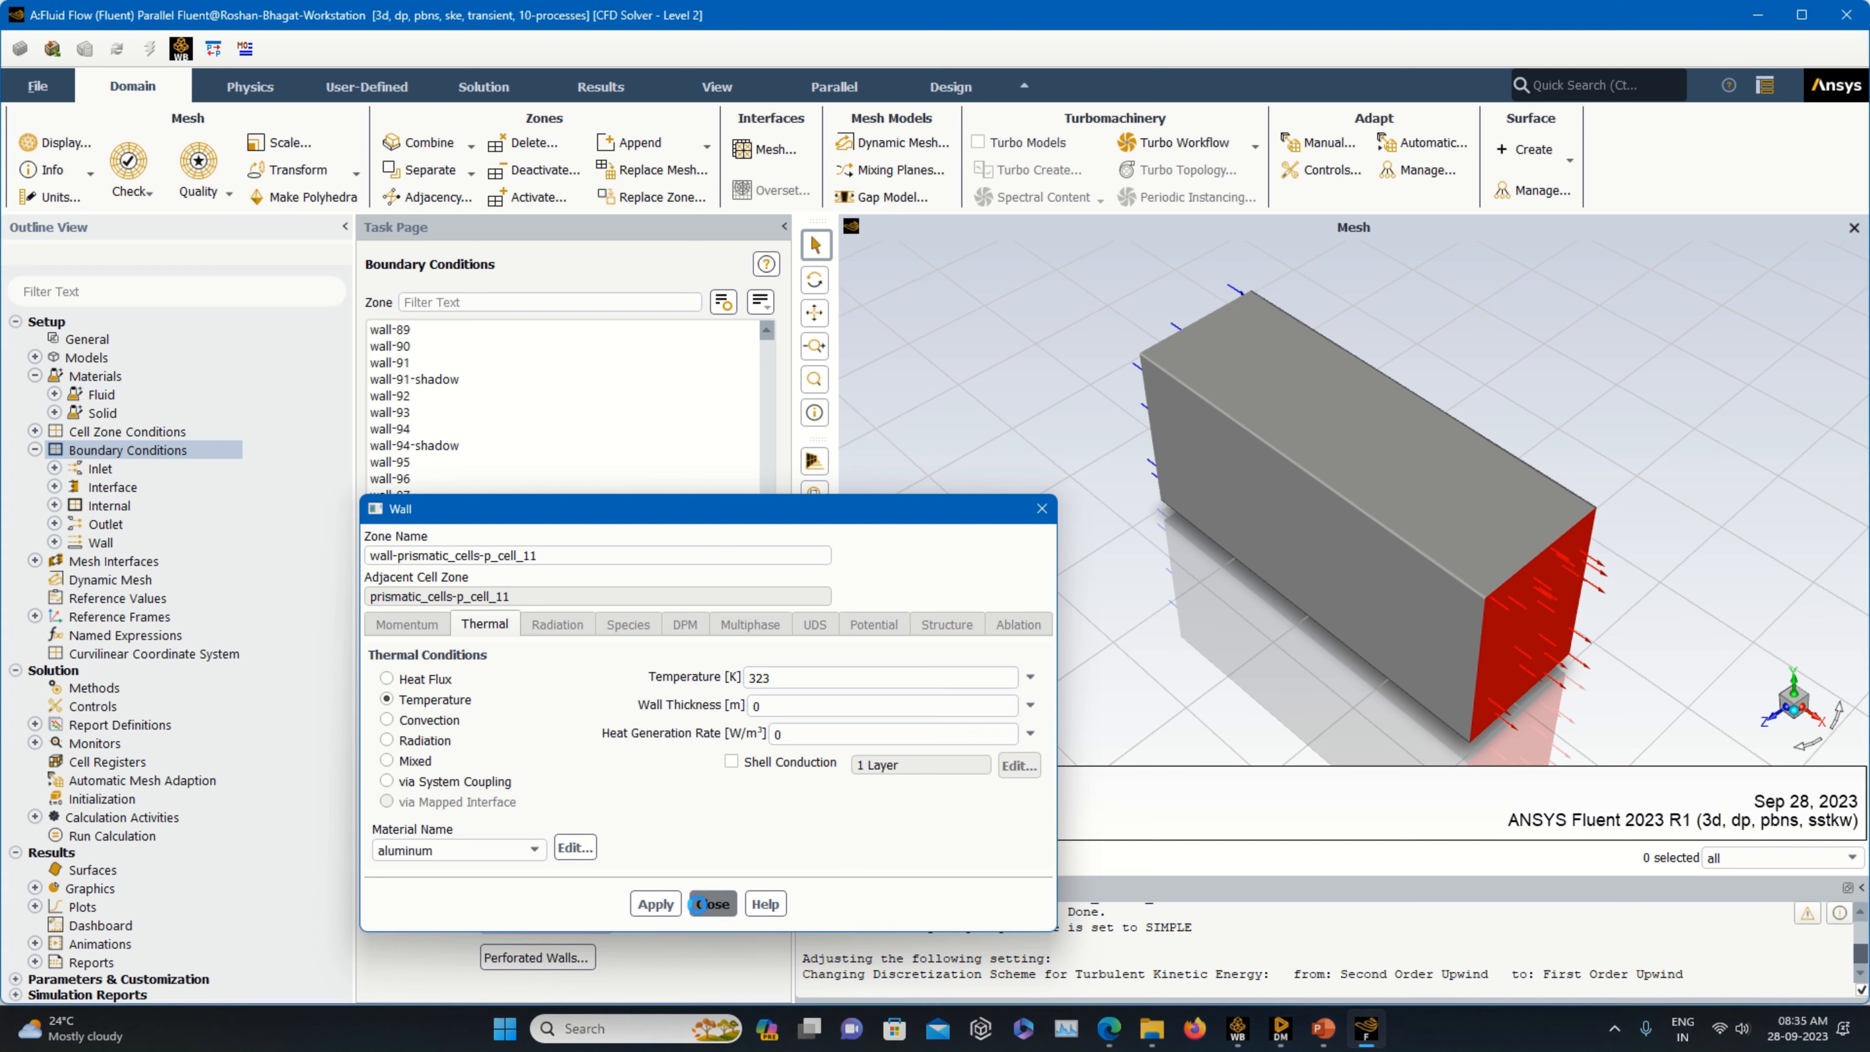
left_click(712, 904)
- Give wall-prismatic_cells-p_cell_12 a Temperature thermal condition of 323 K
left_click(522, 630)
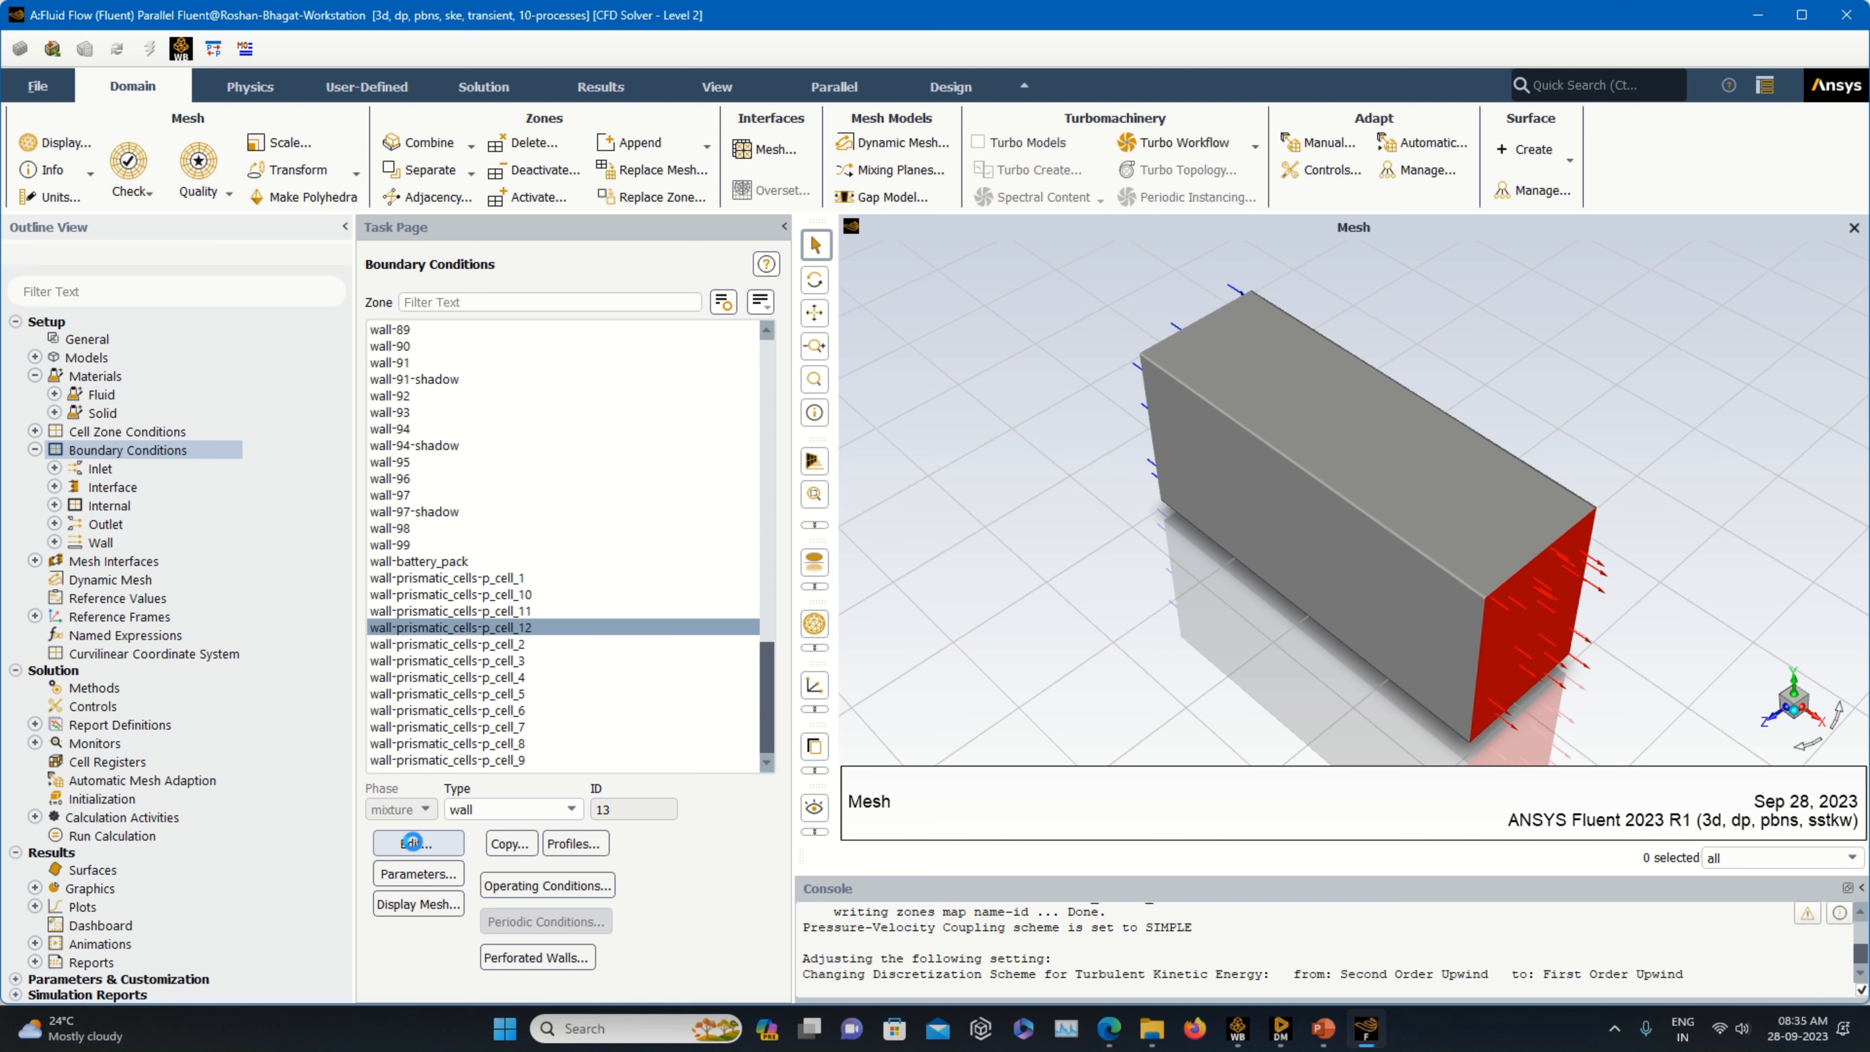
left_click(413, 842)
left_click(817, 692)
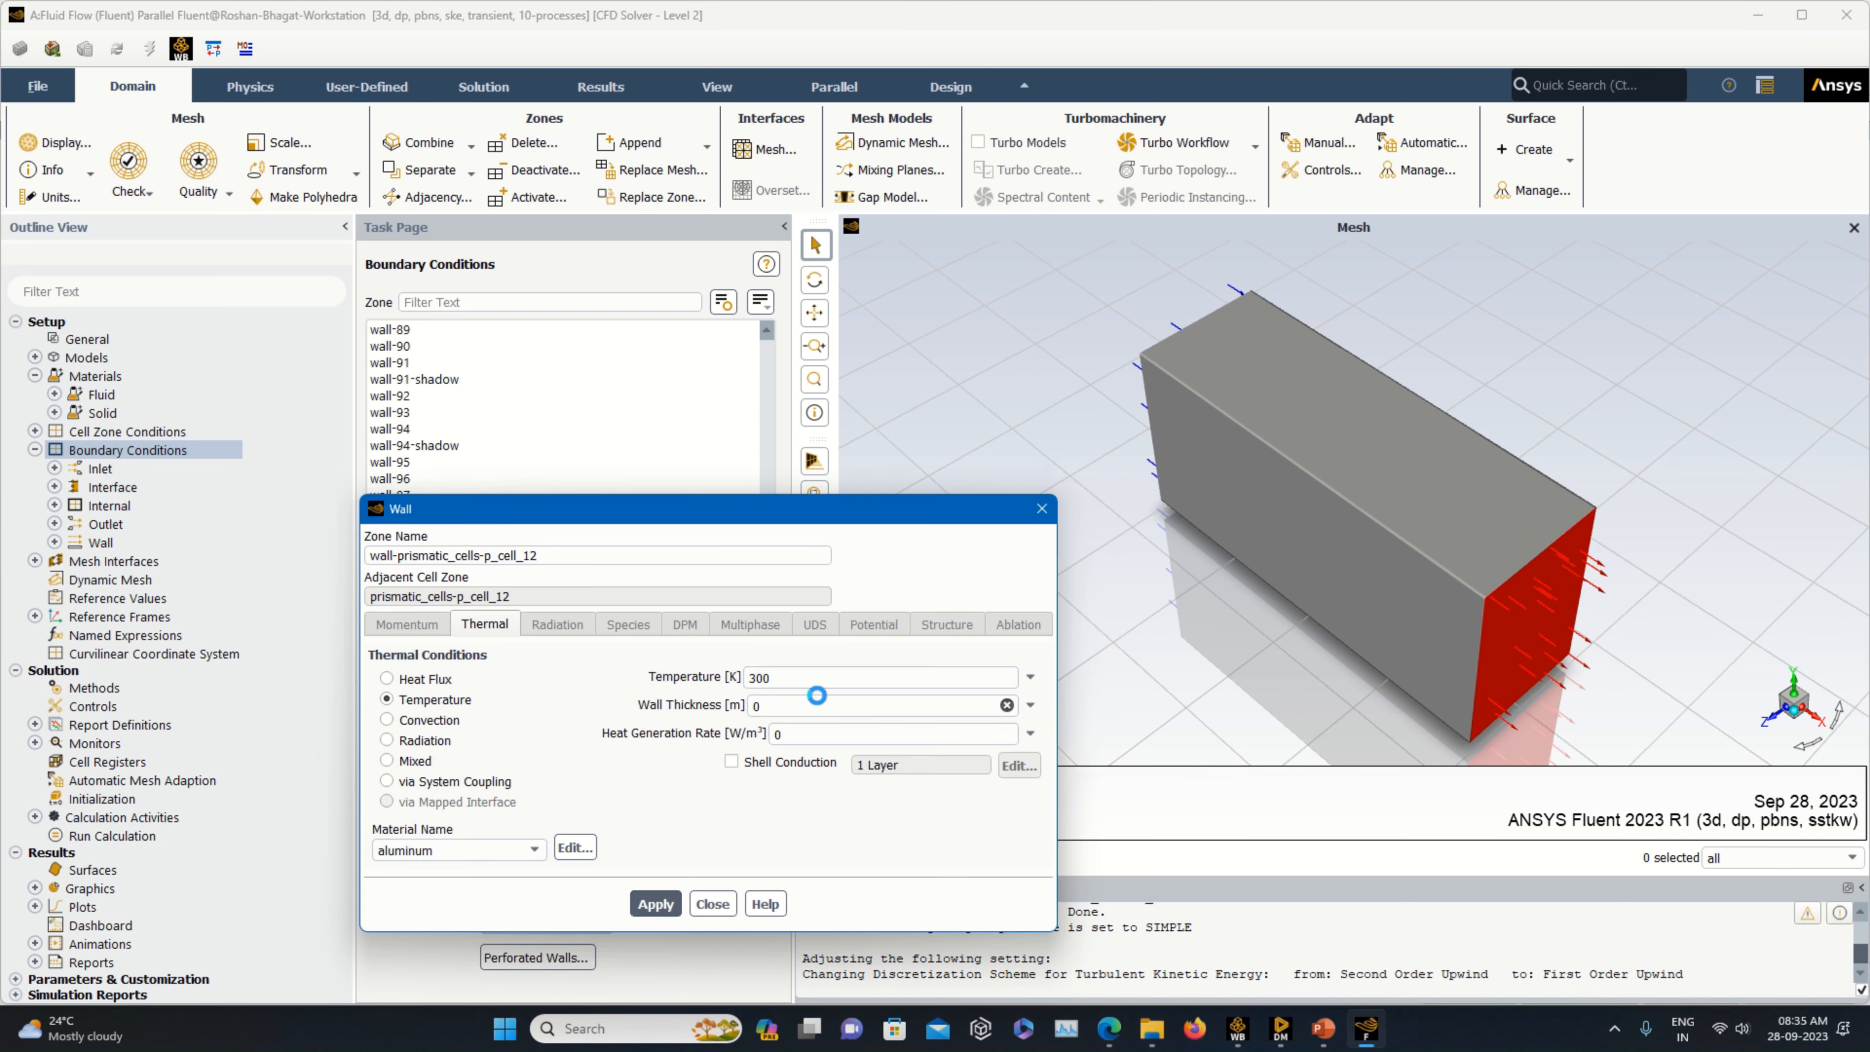
double_click(819, 675)
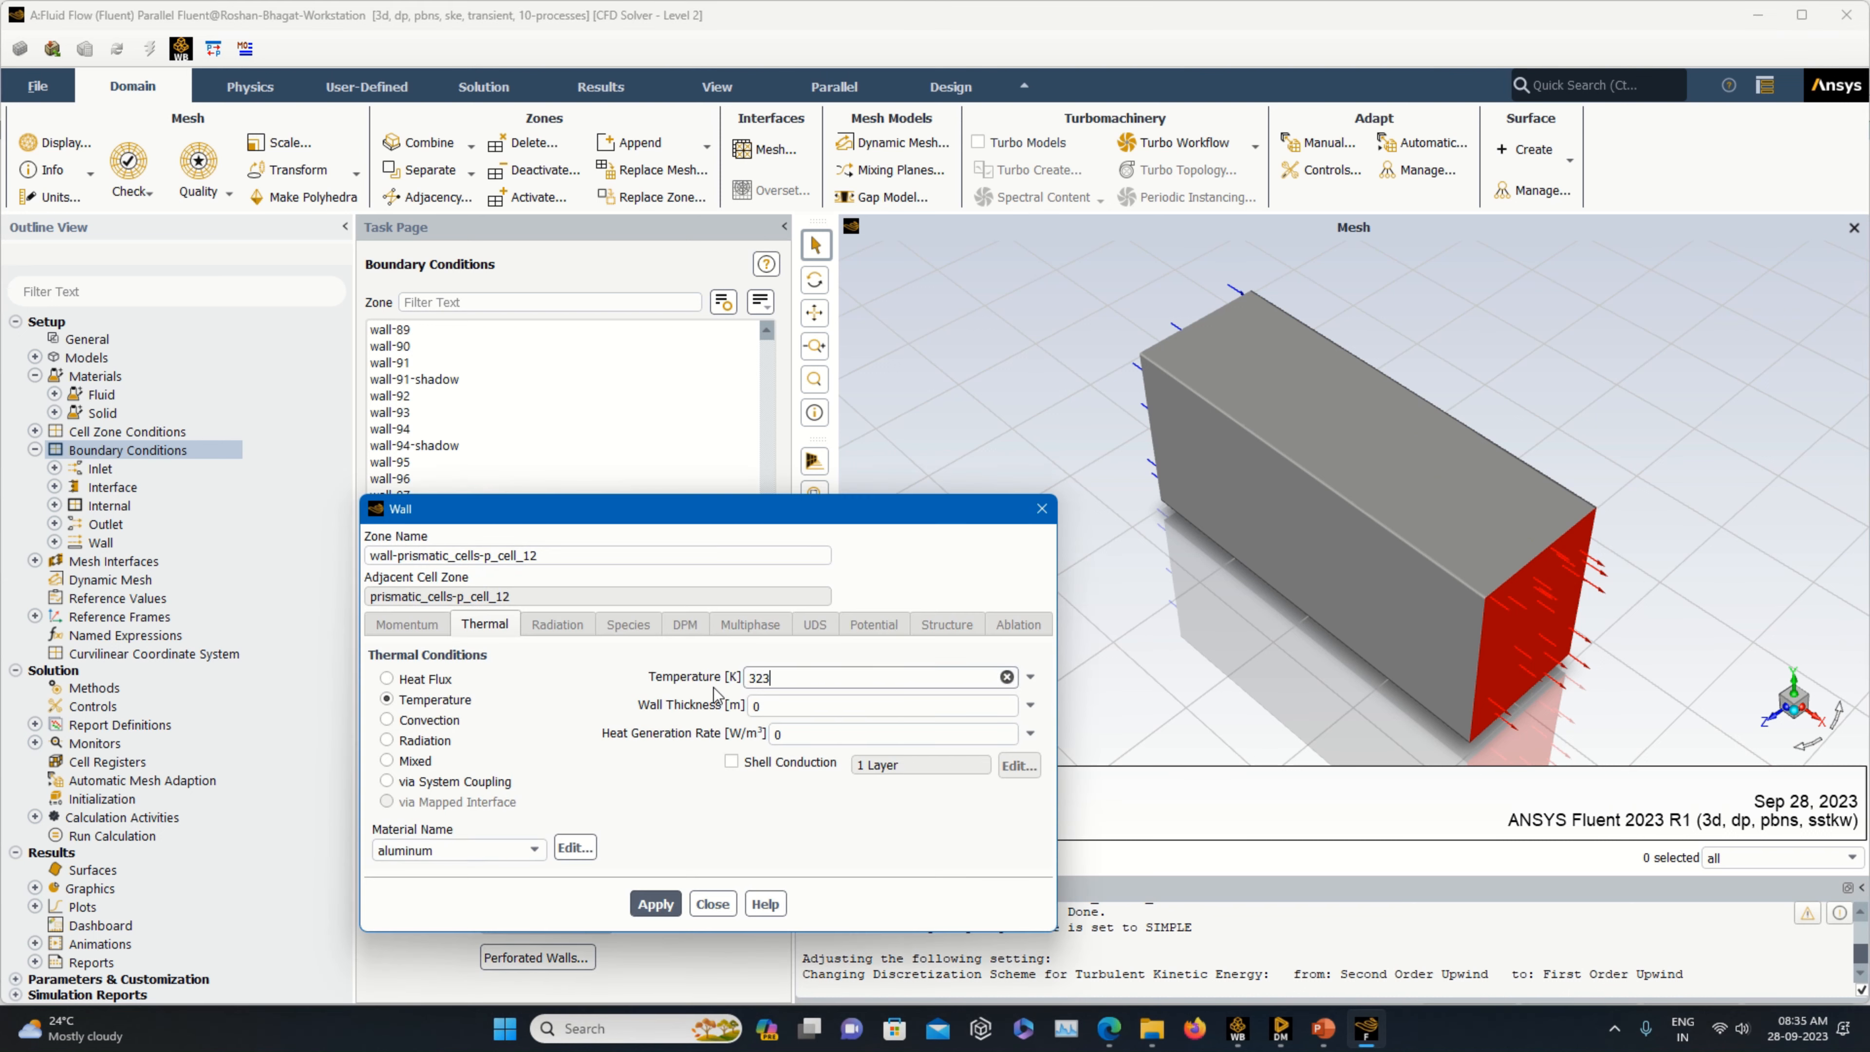
left_click(655, 903)
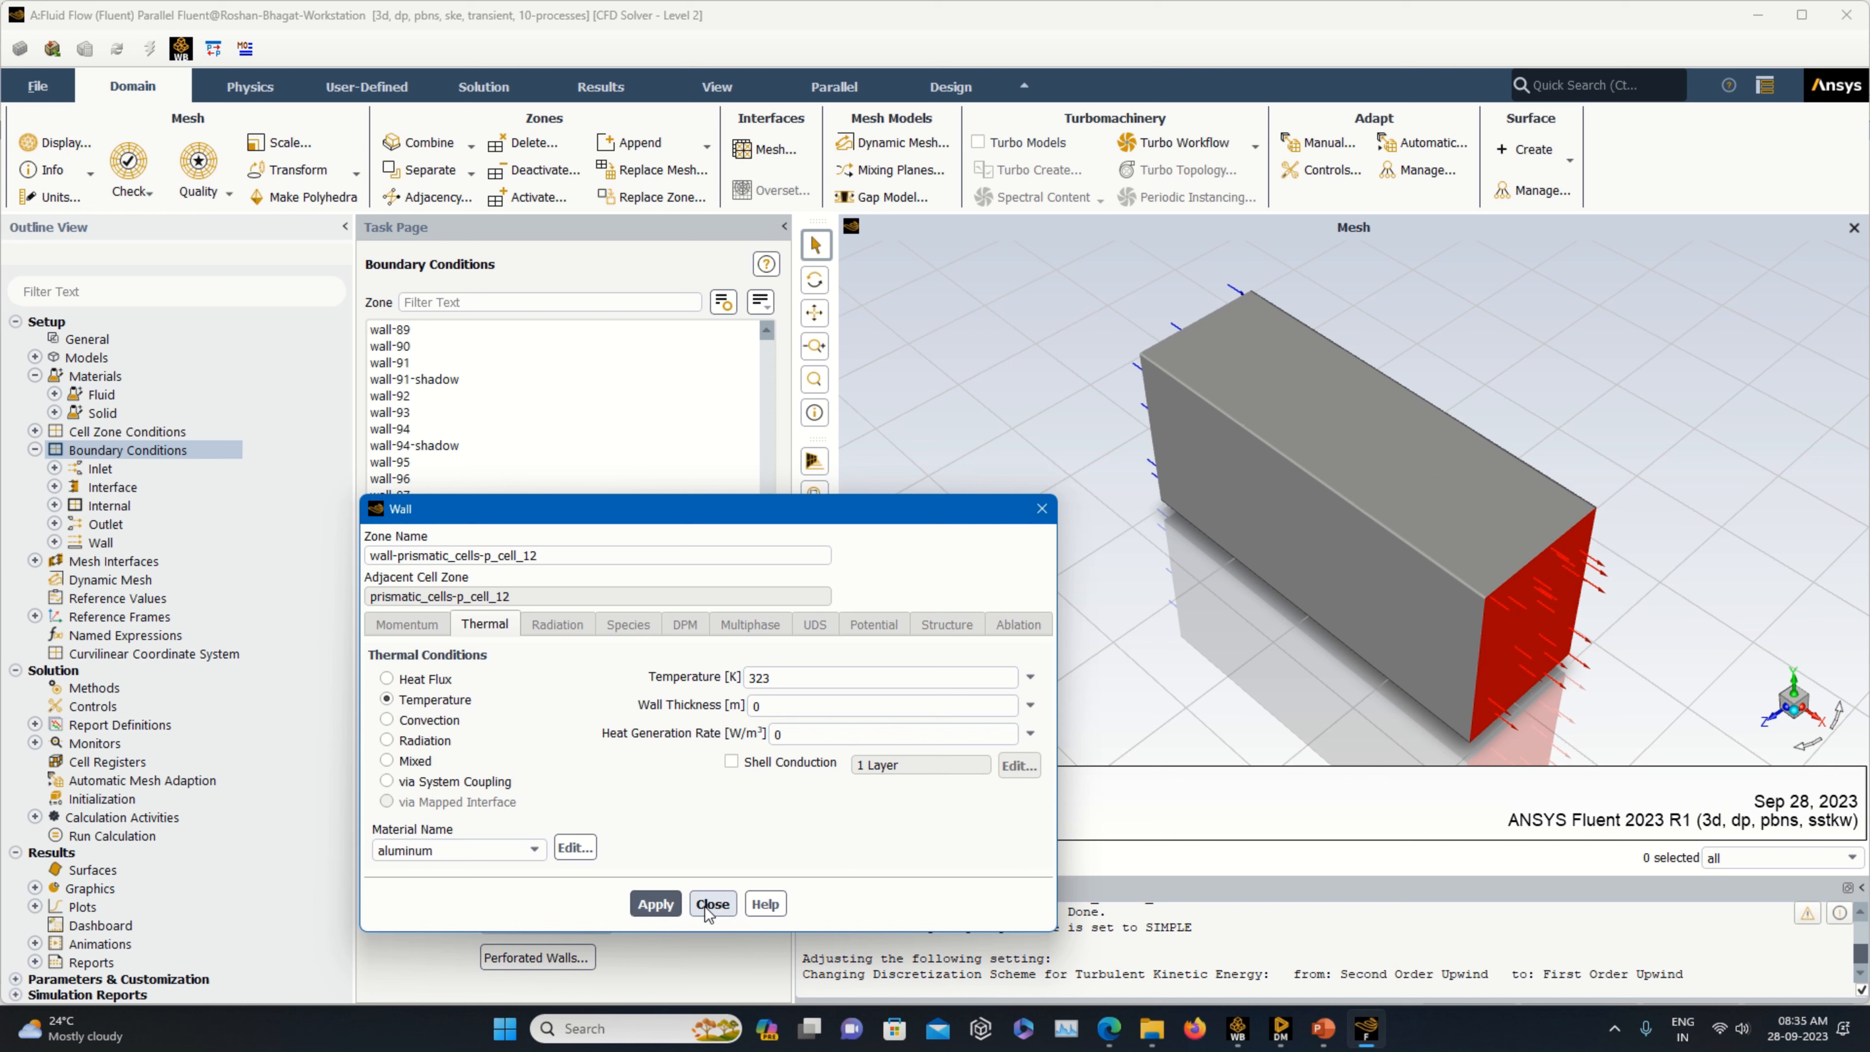
left_click(707, 905)
- Give wall-prismatic_cells-p_cell_2 a Temperature thermal condition of 323 K
left_click(447, 644)
left_click(416, 844)
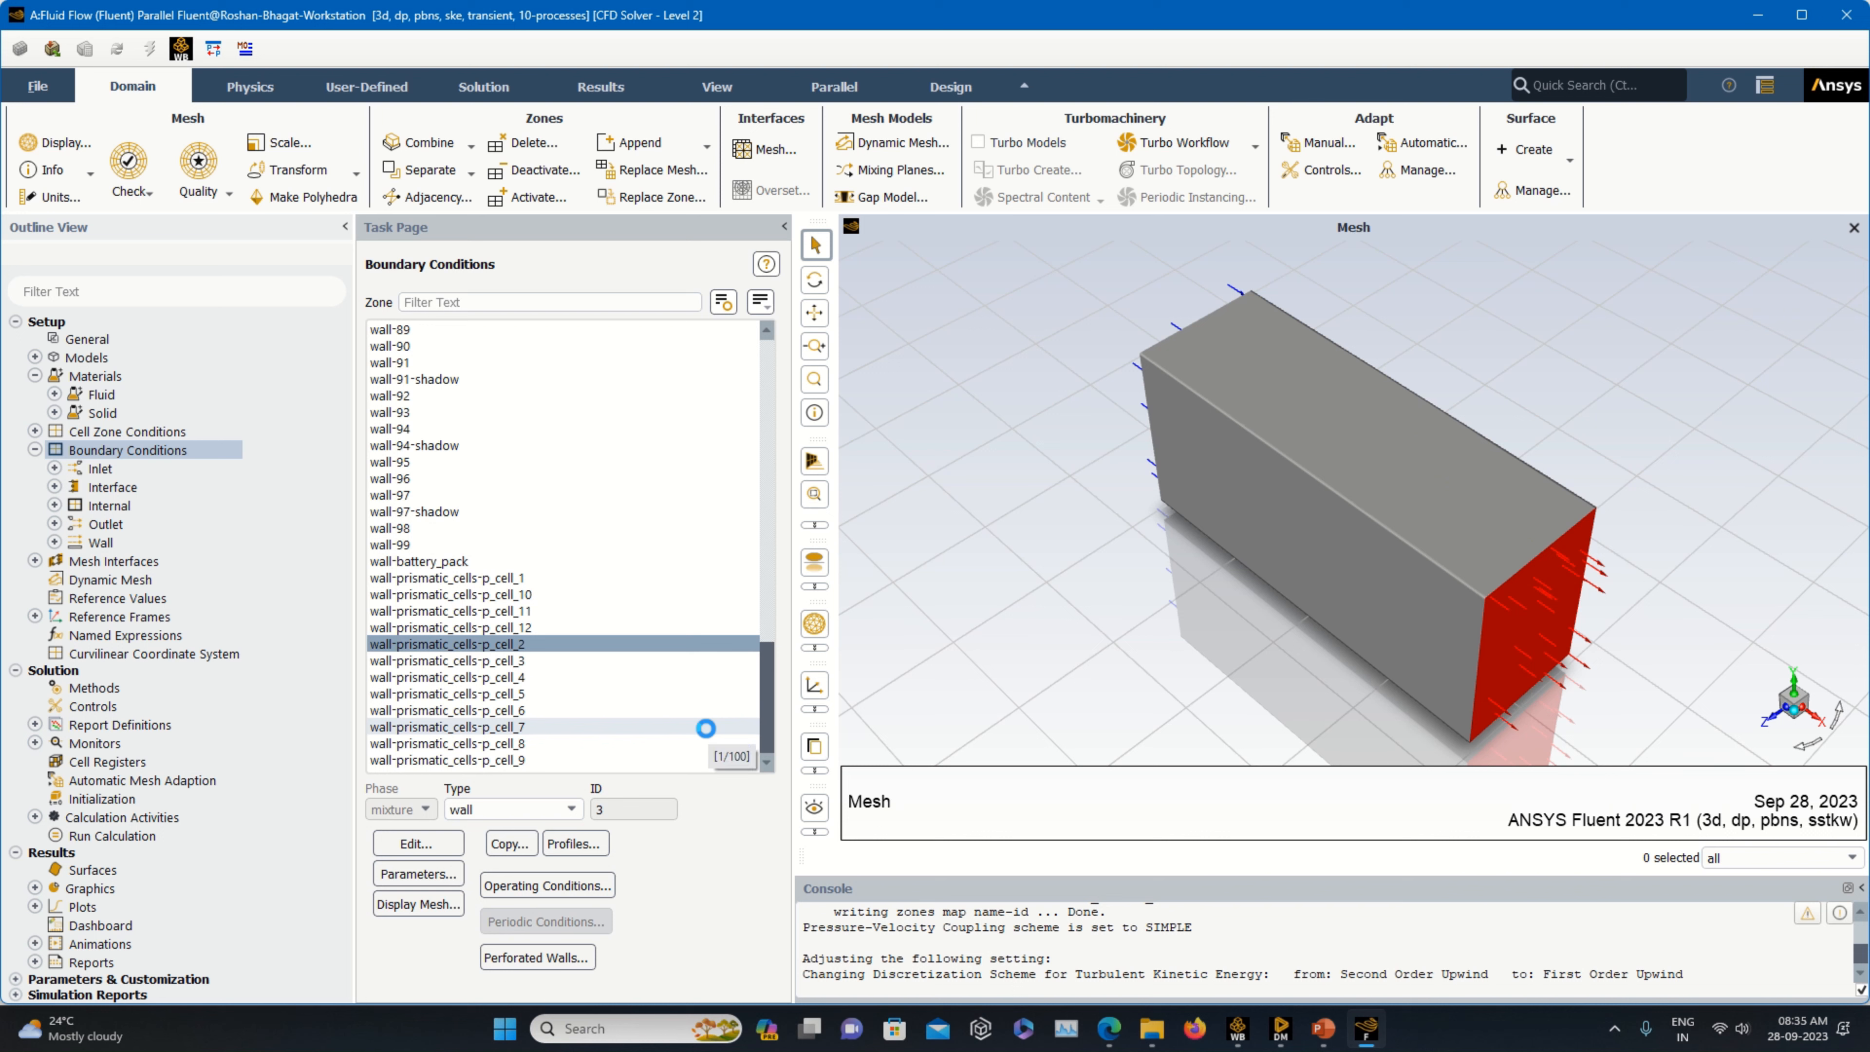
left_click(456, 701)
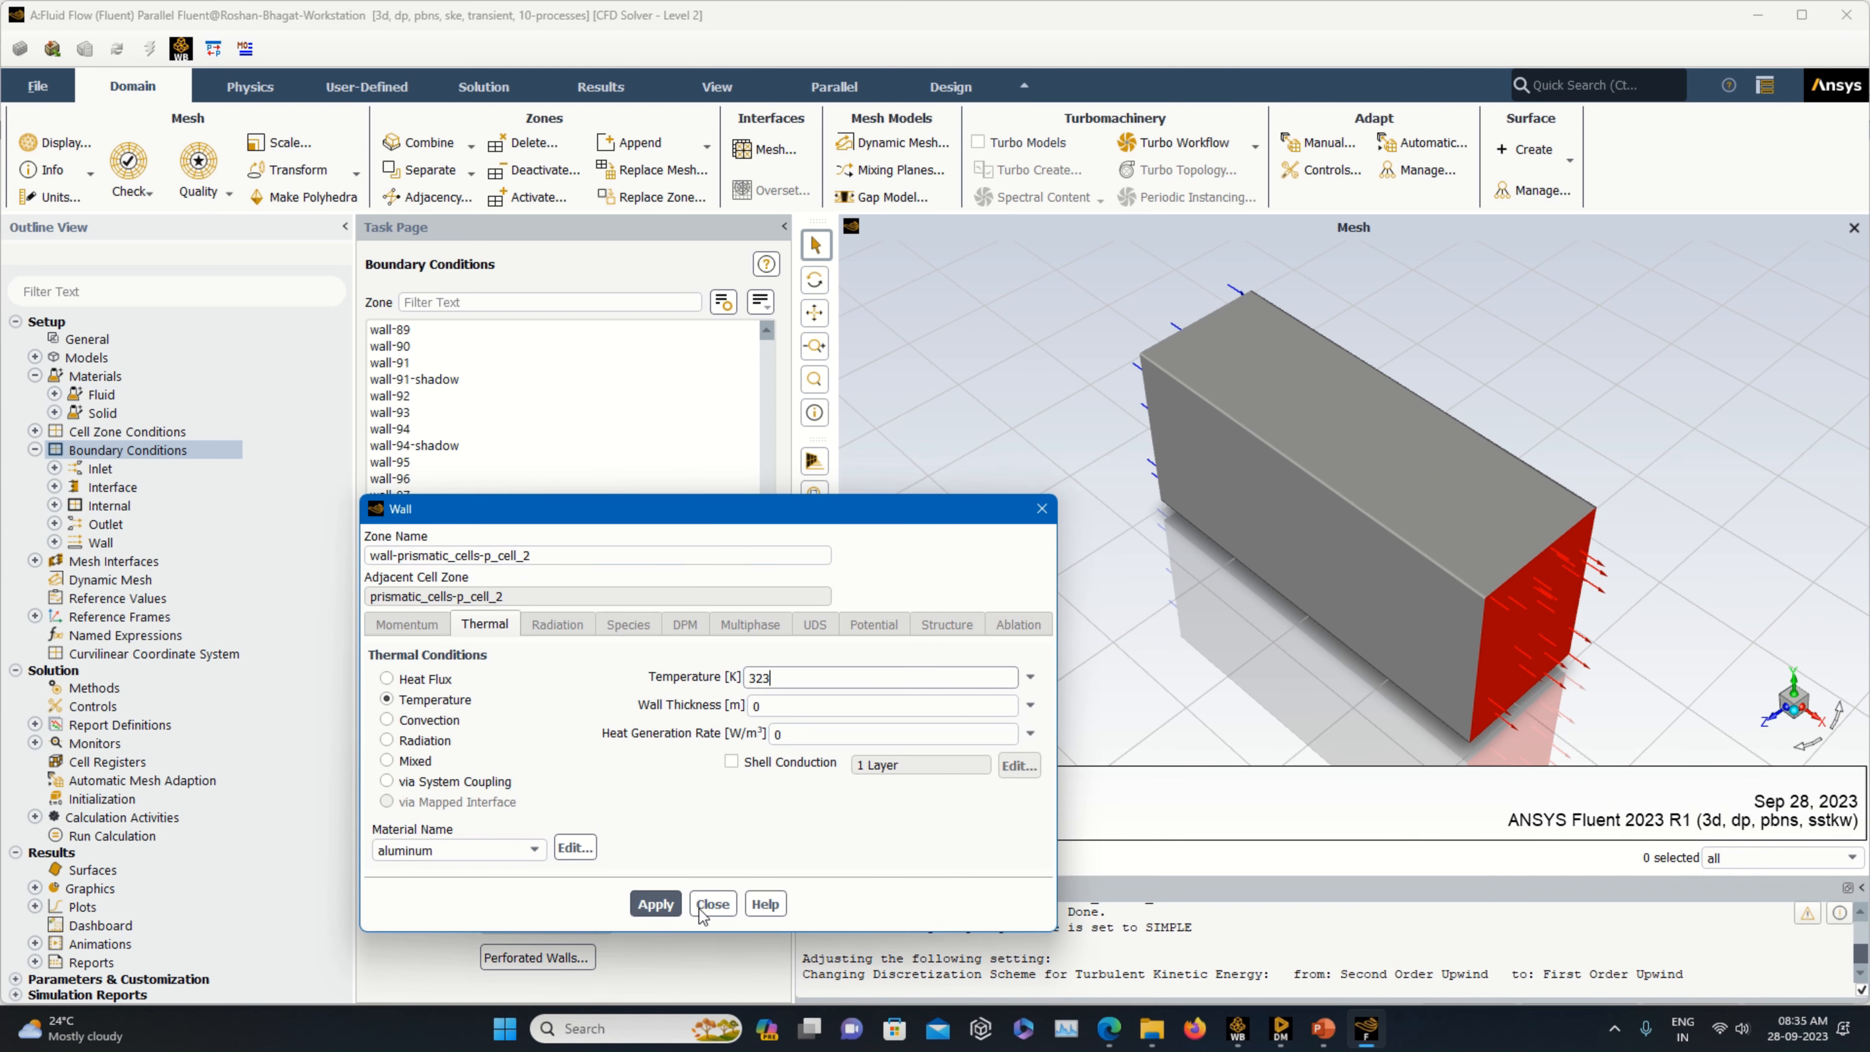
left_click(655, 908)
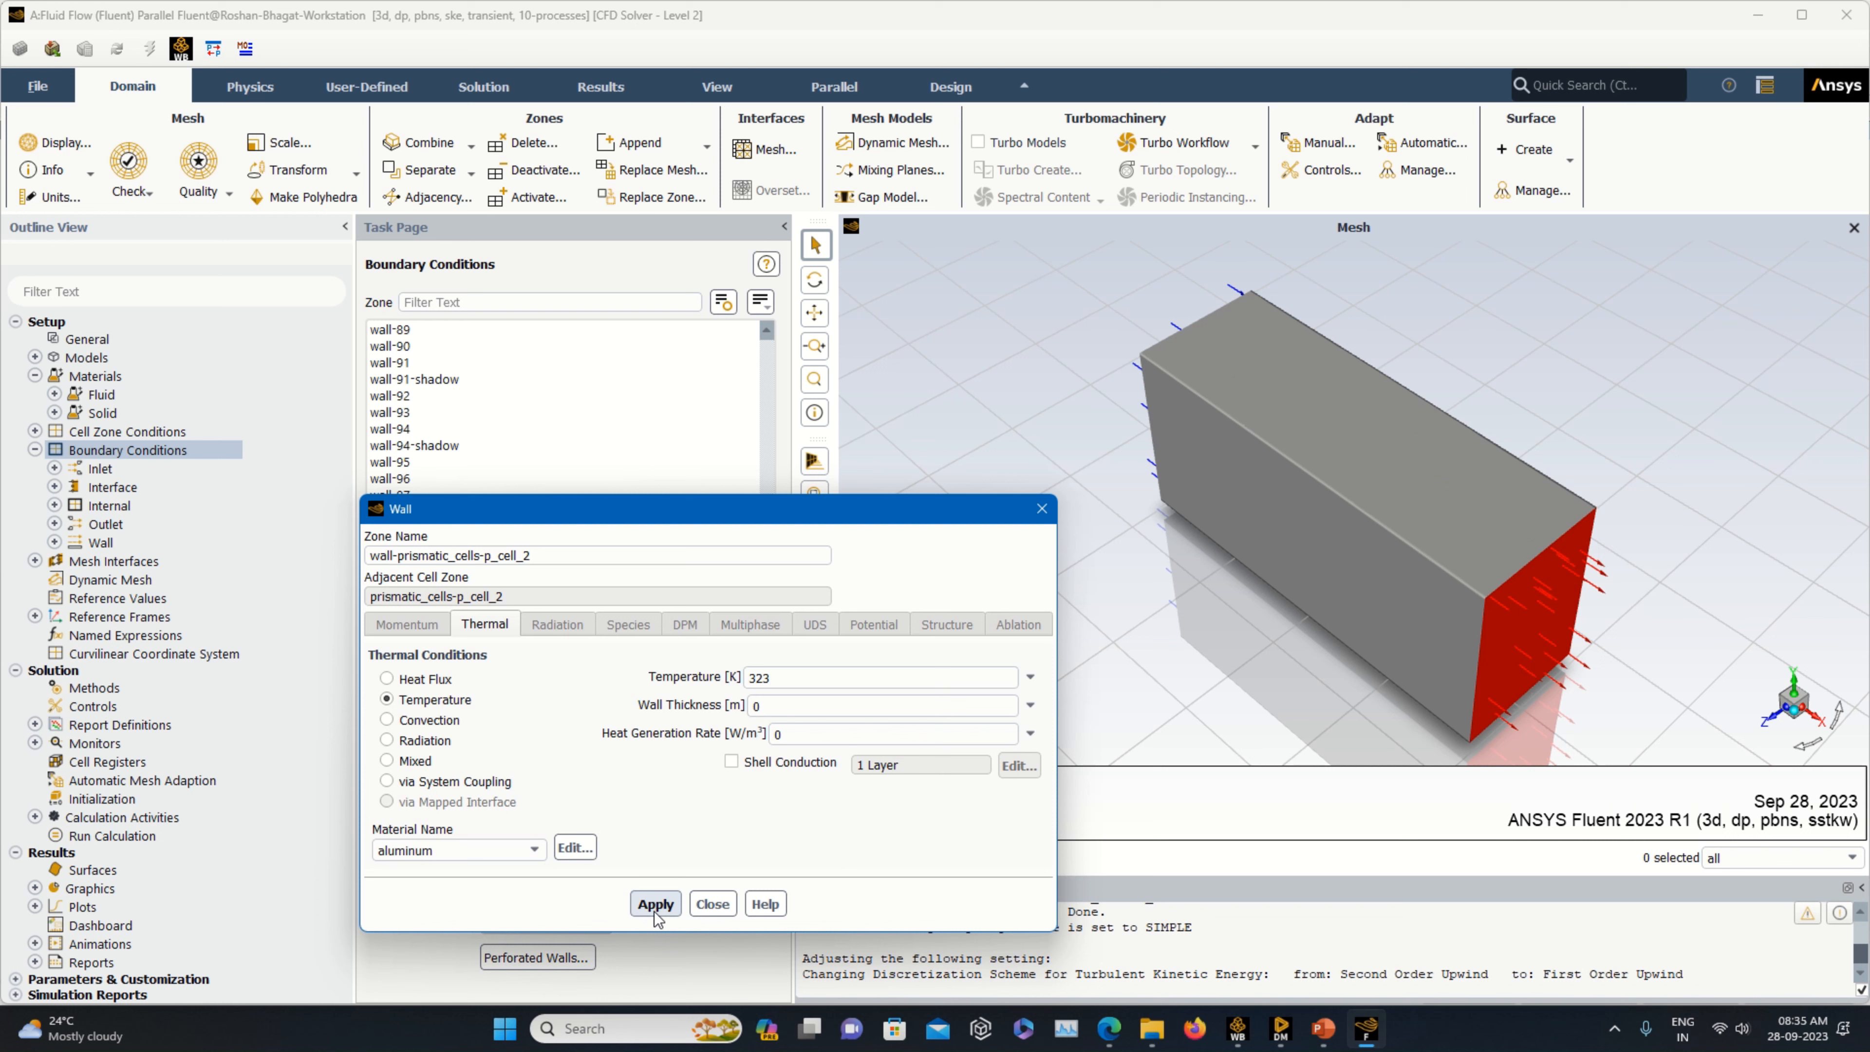
left_click(705, 904)
- Give wall-prismatic_cells-p_cell_3 a Temperature thermal condition of 323 K
left_click(453, 661)
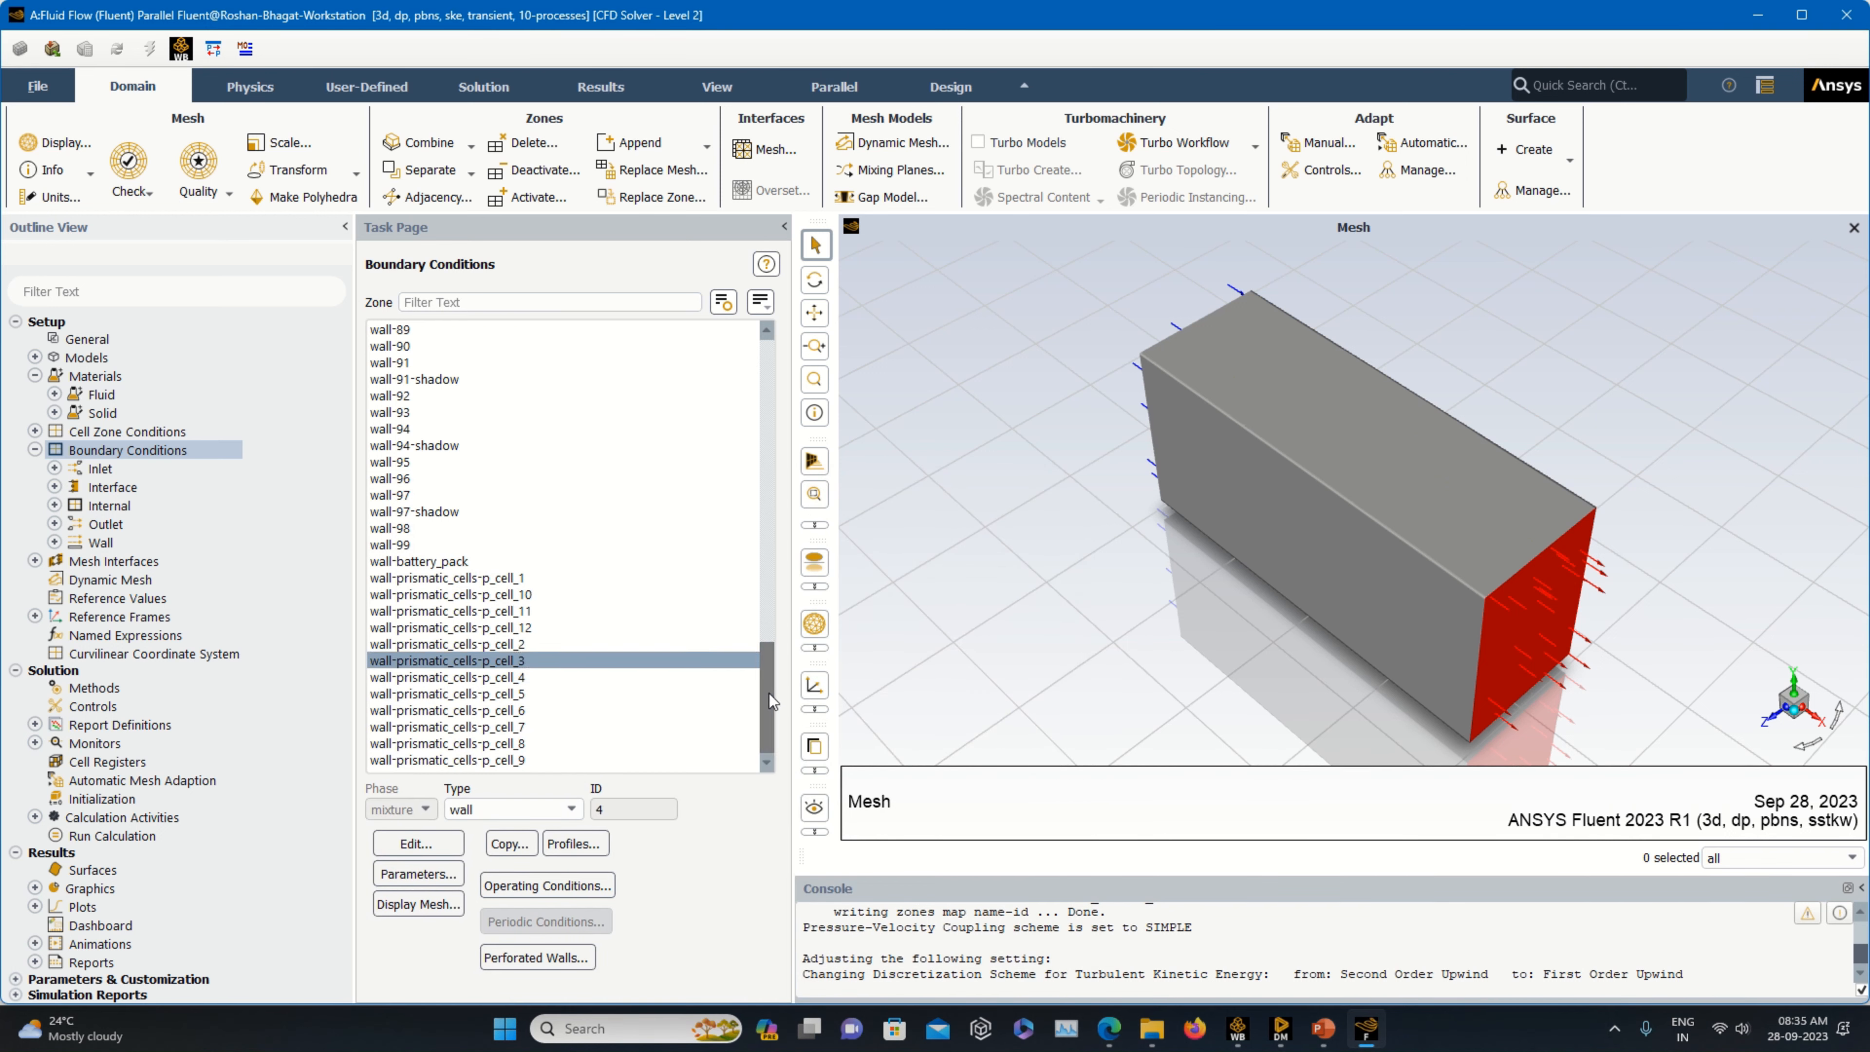
left_click(390, 700)
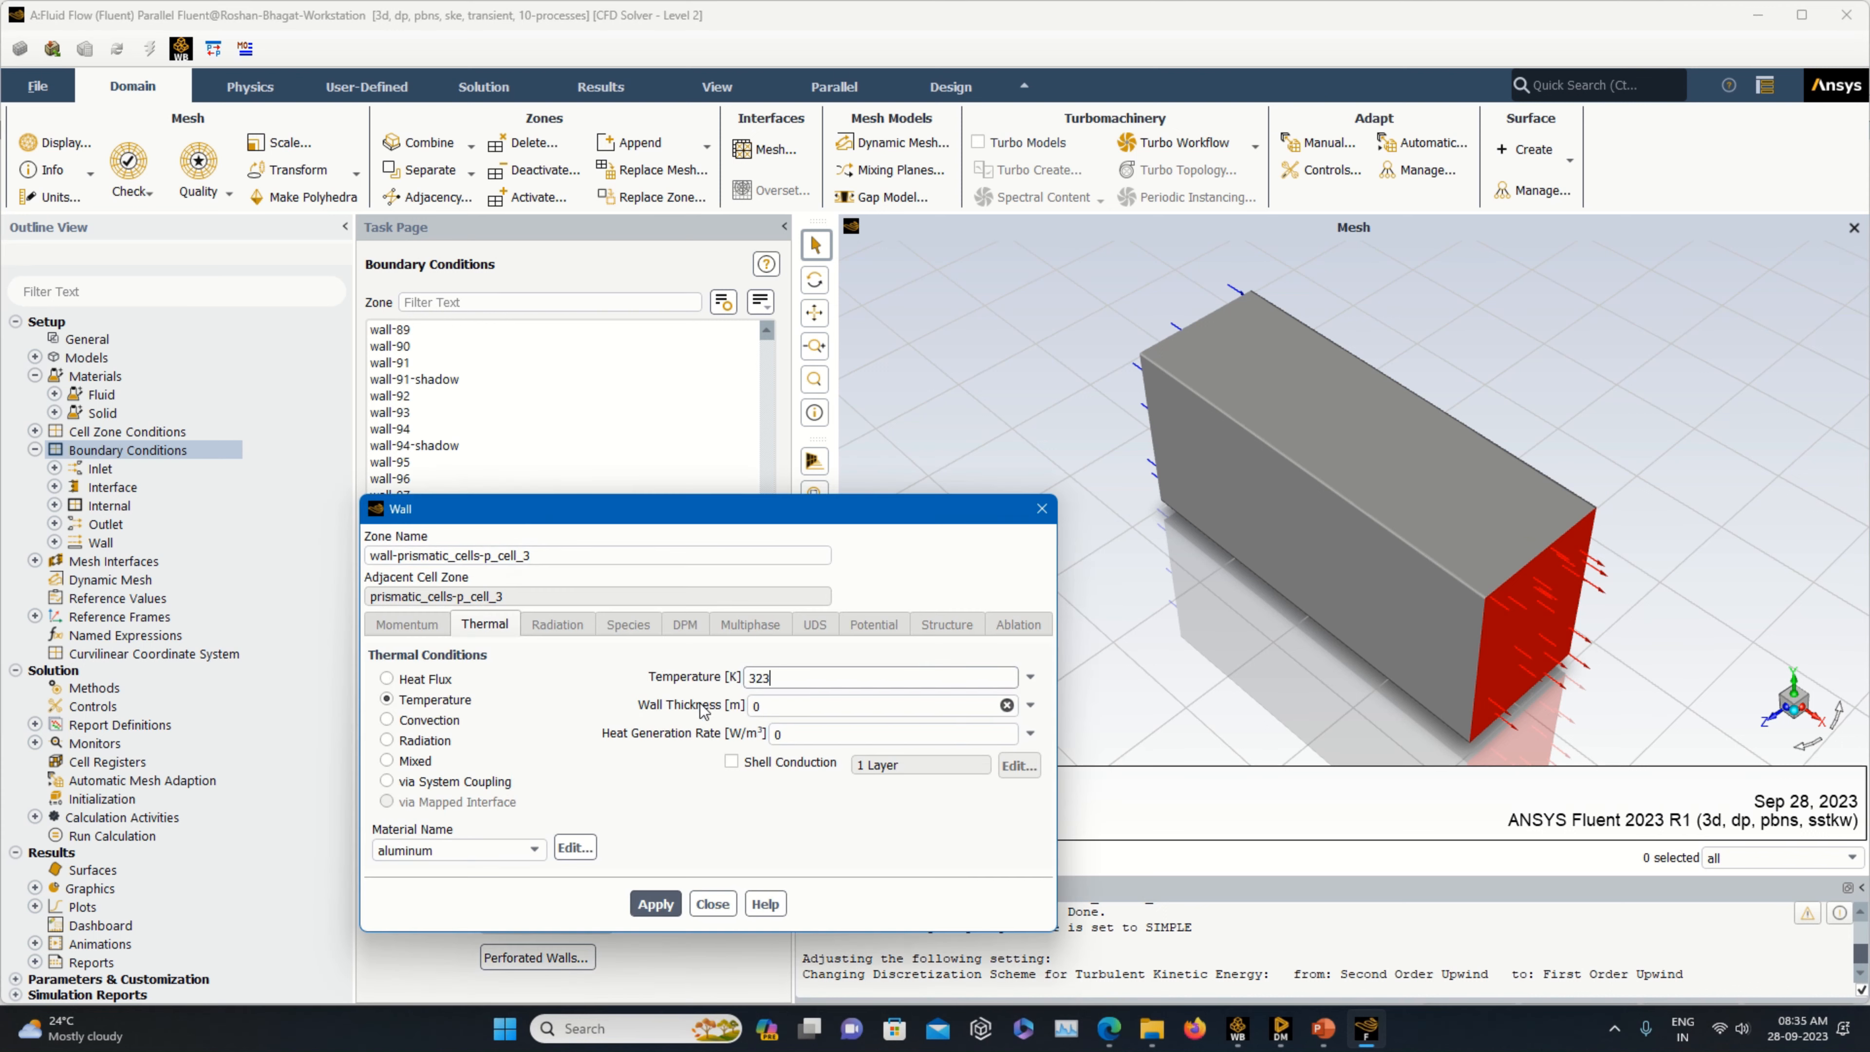
left_click(668, 903)
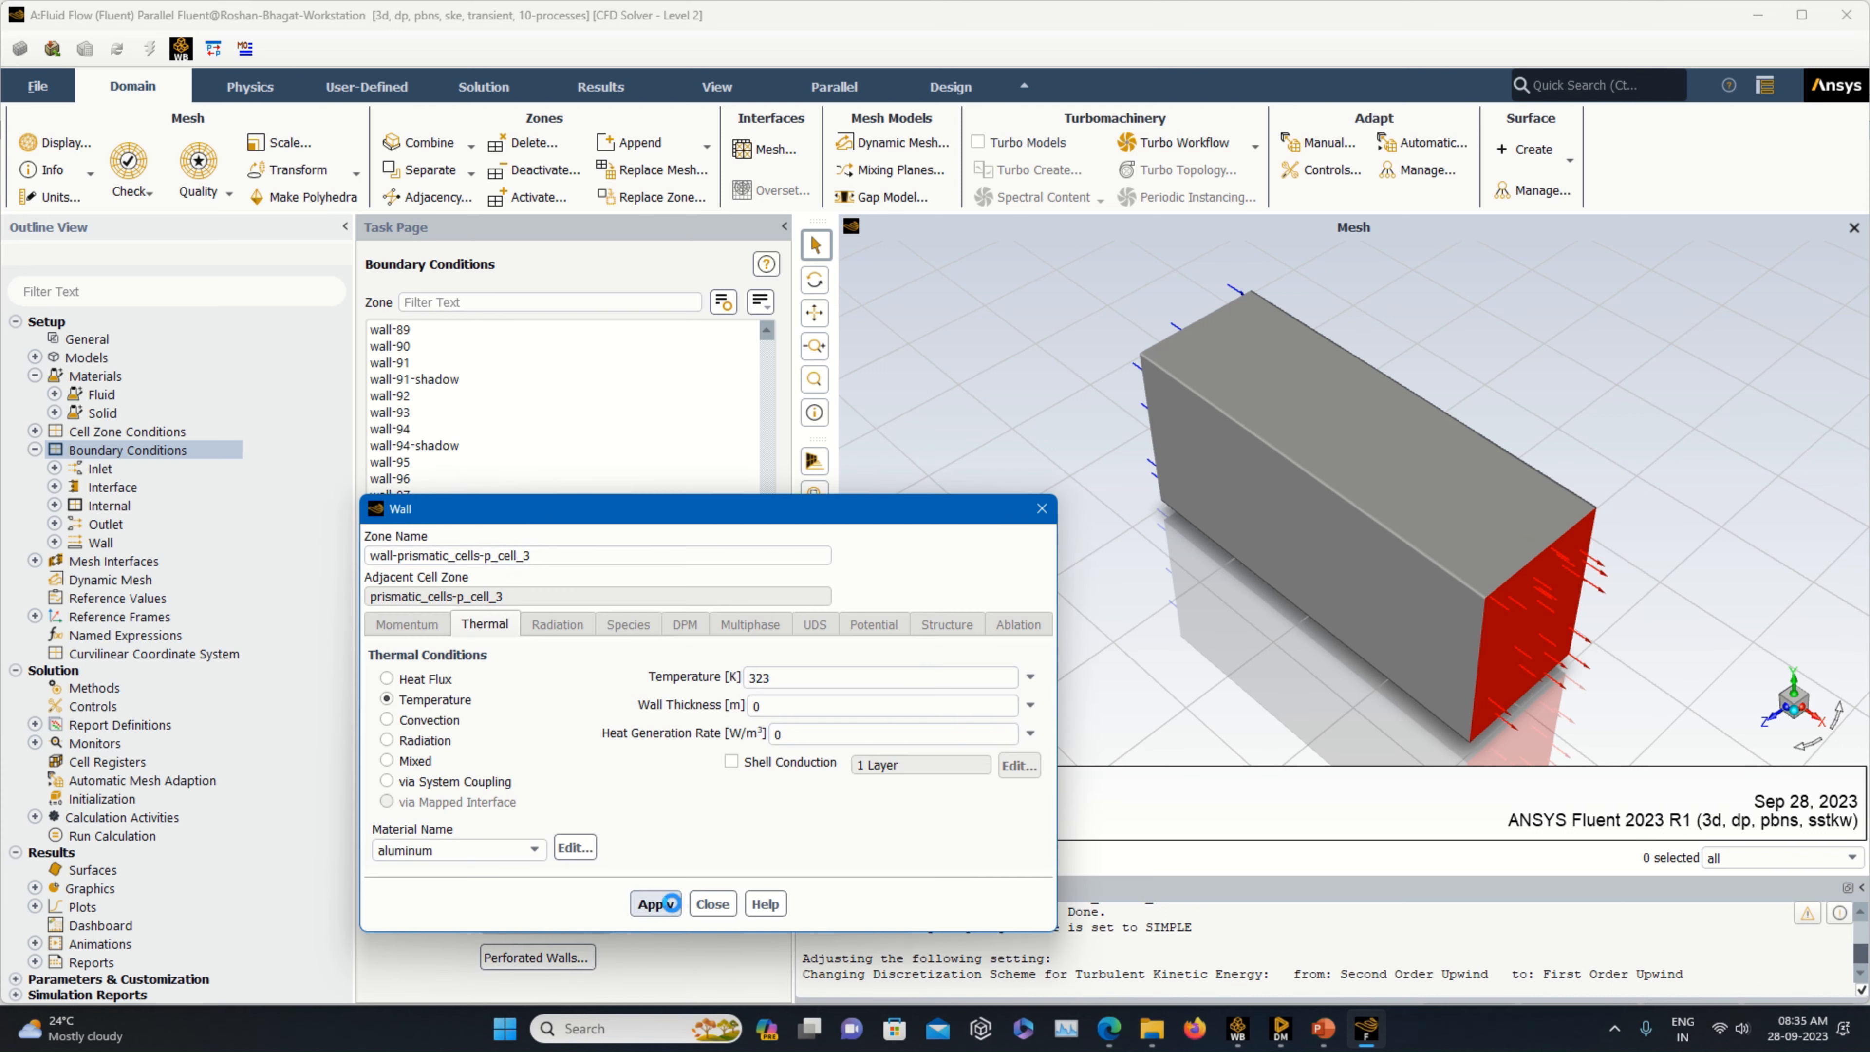
- Give wall-prismatic_cells-p_cell_4 a Temperature thermal condition of 323 K
left_click(713, 904)
left_click(476, 676)
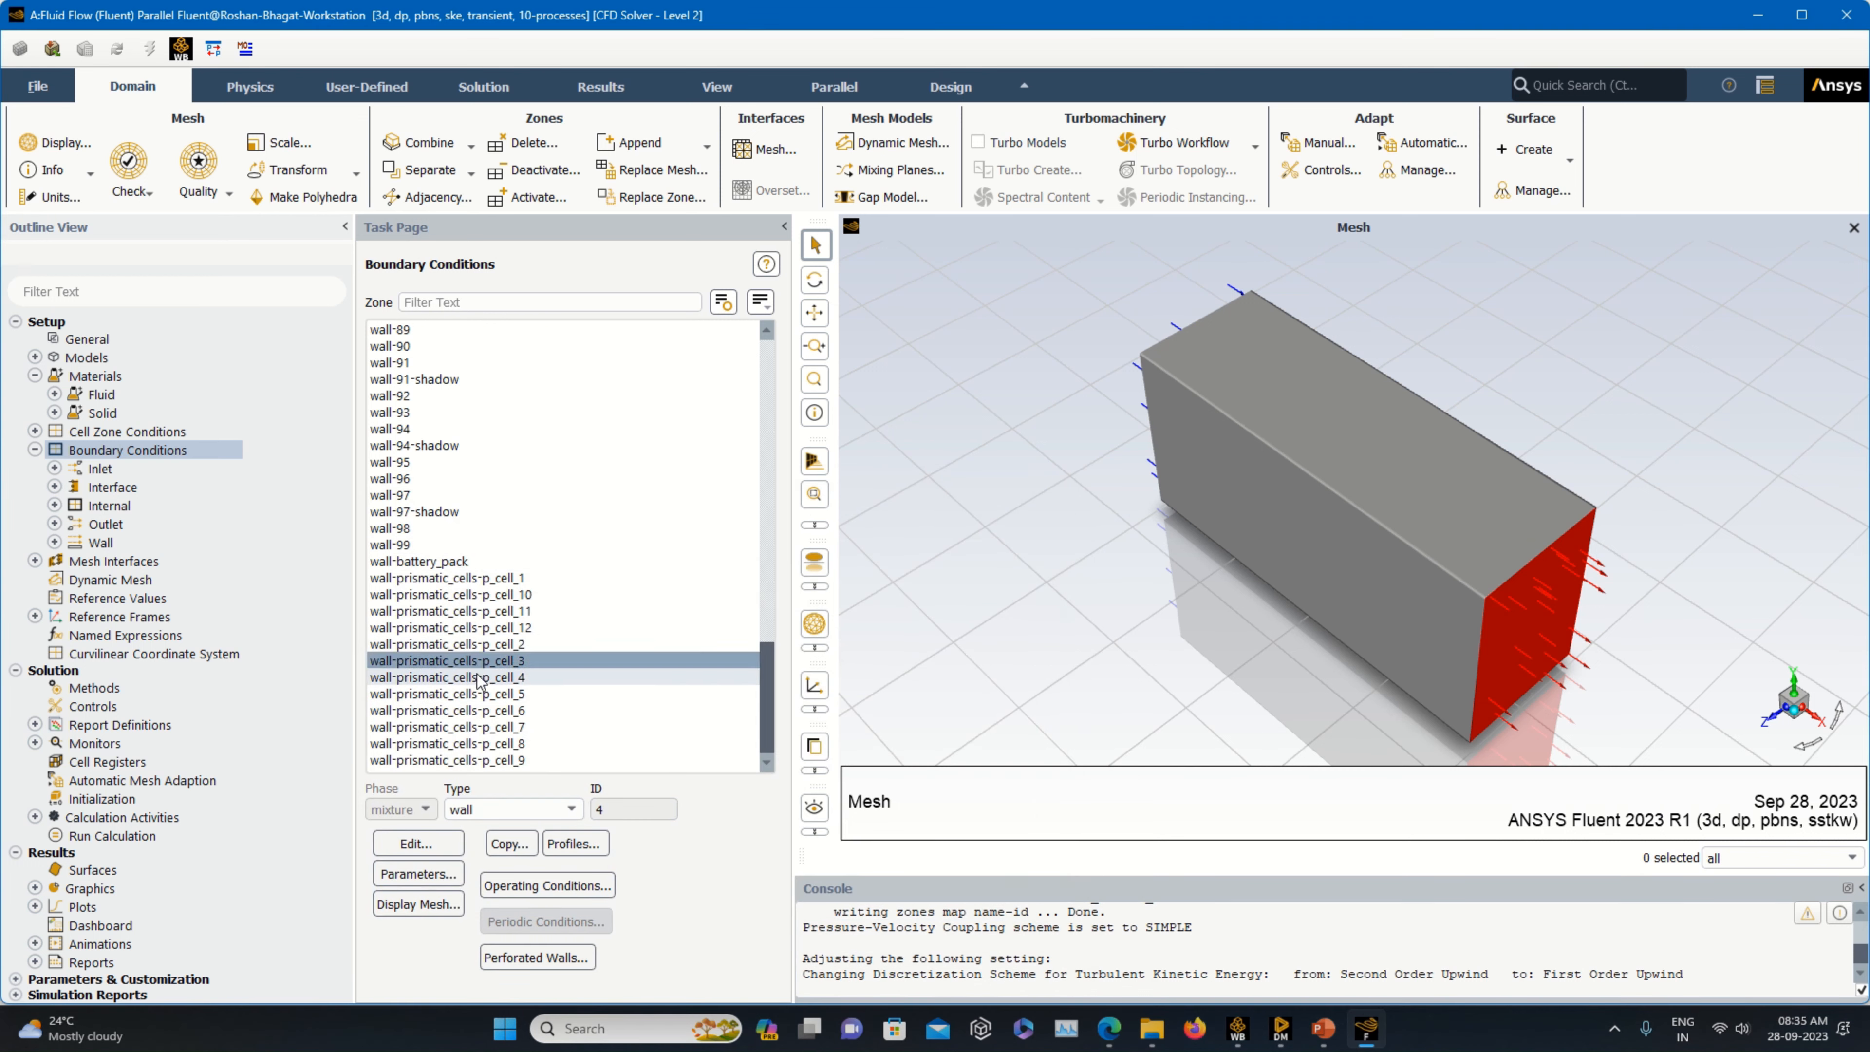
left_click(445, 845)
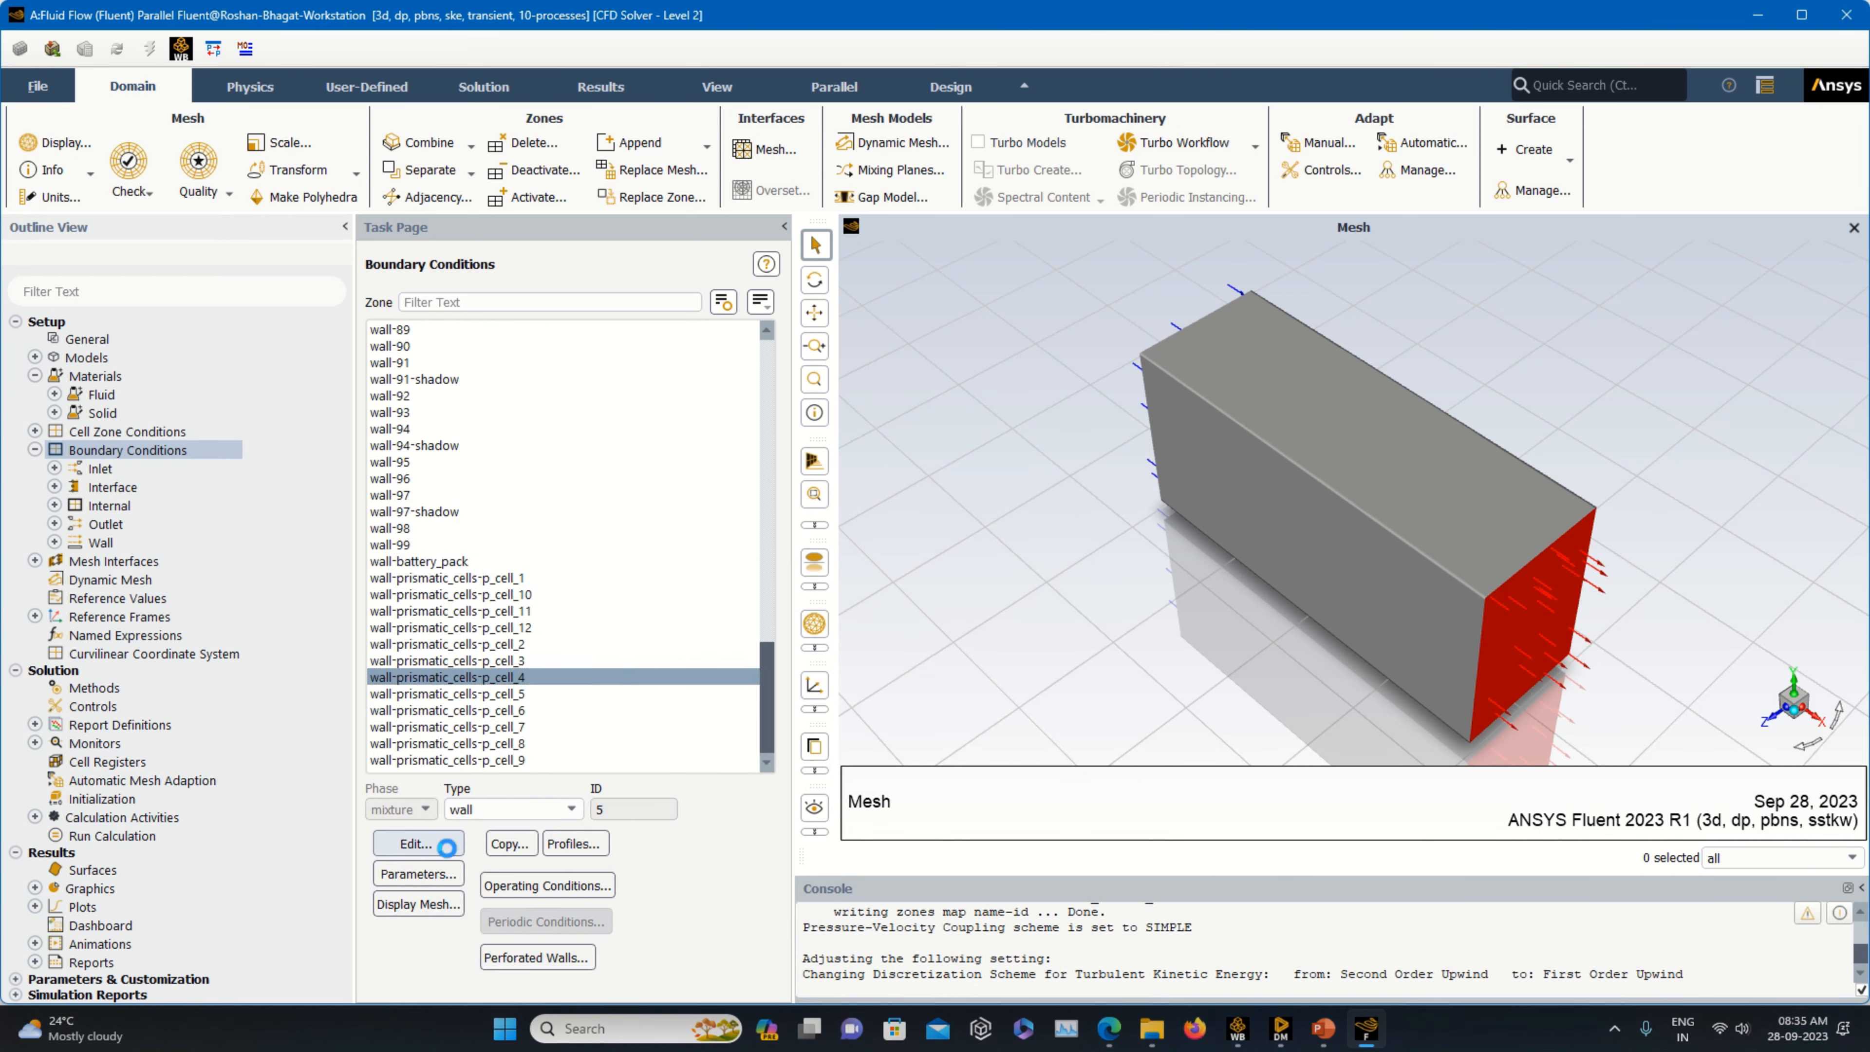
left_click(457, 699)
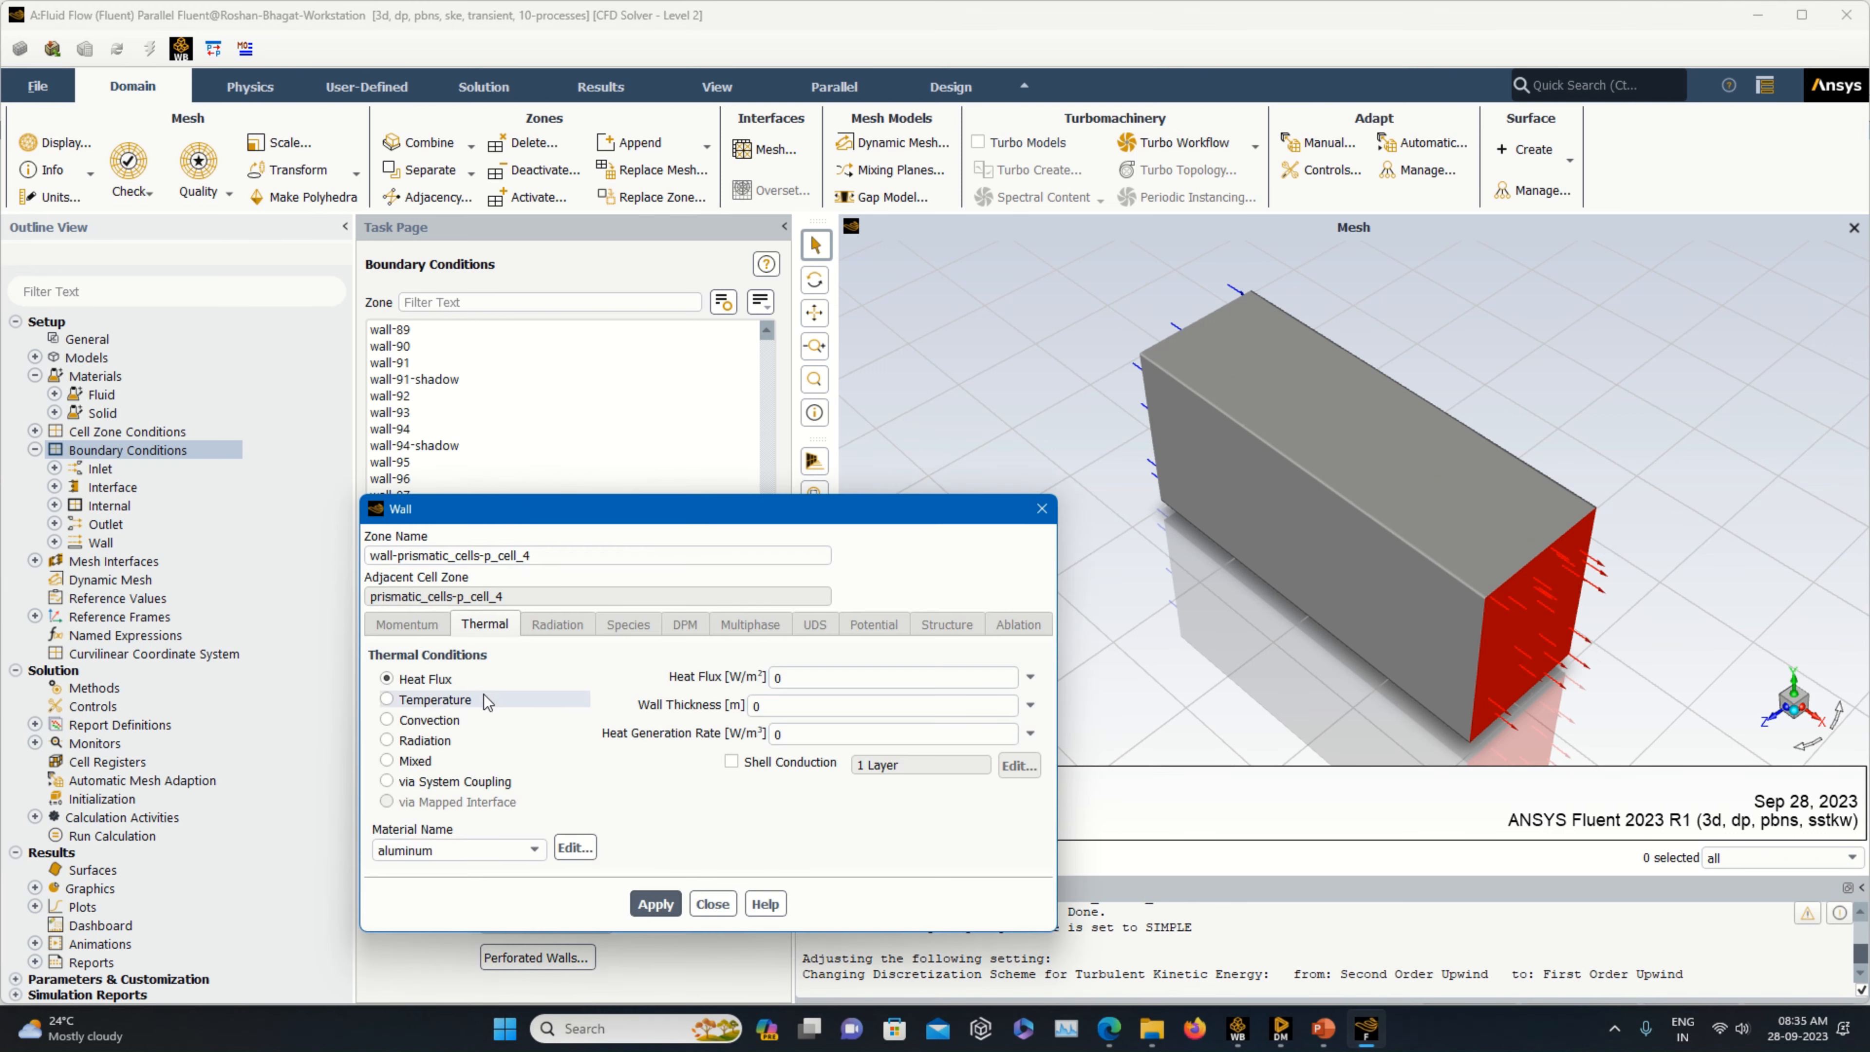
double_click(760, 677)
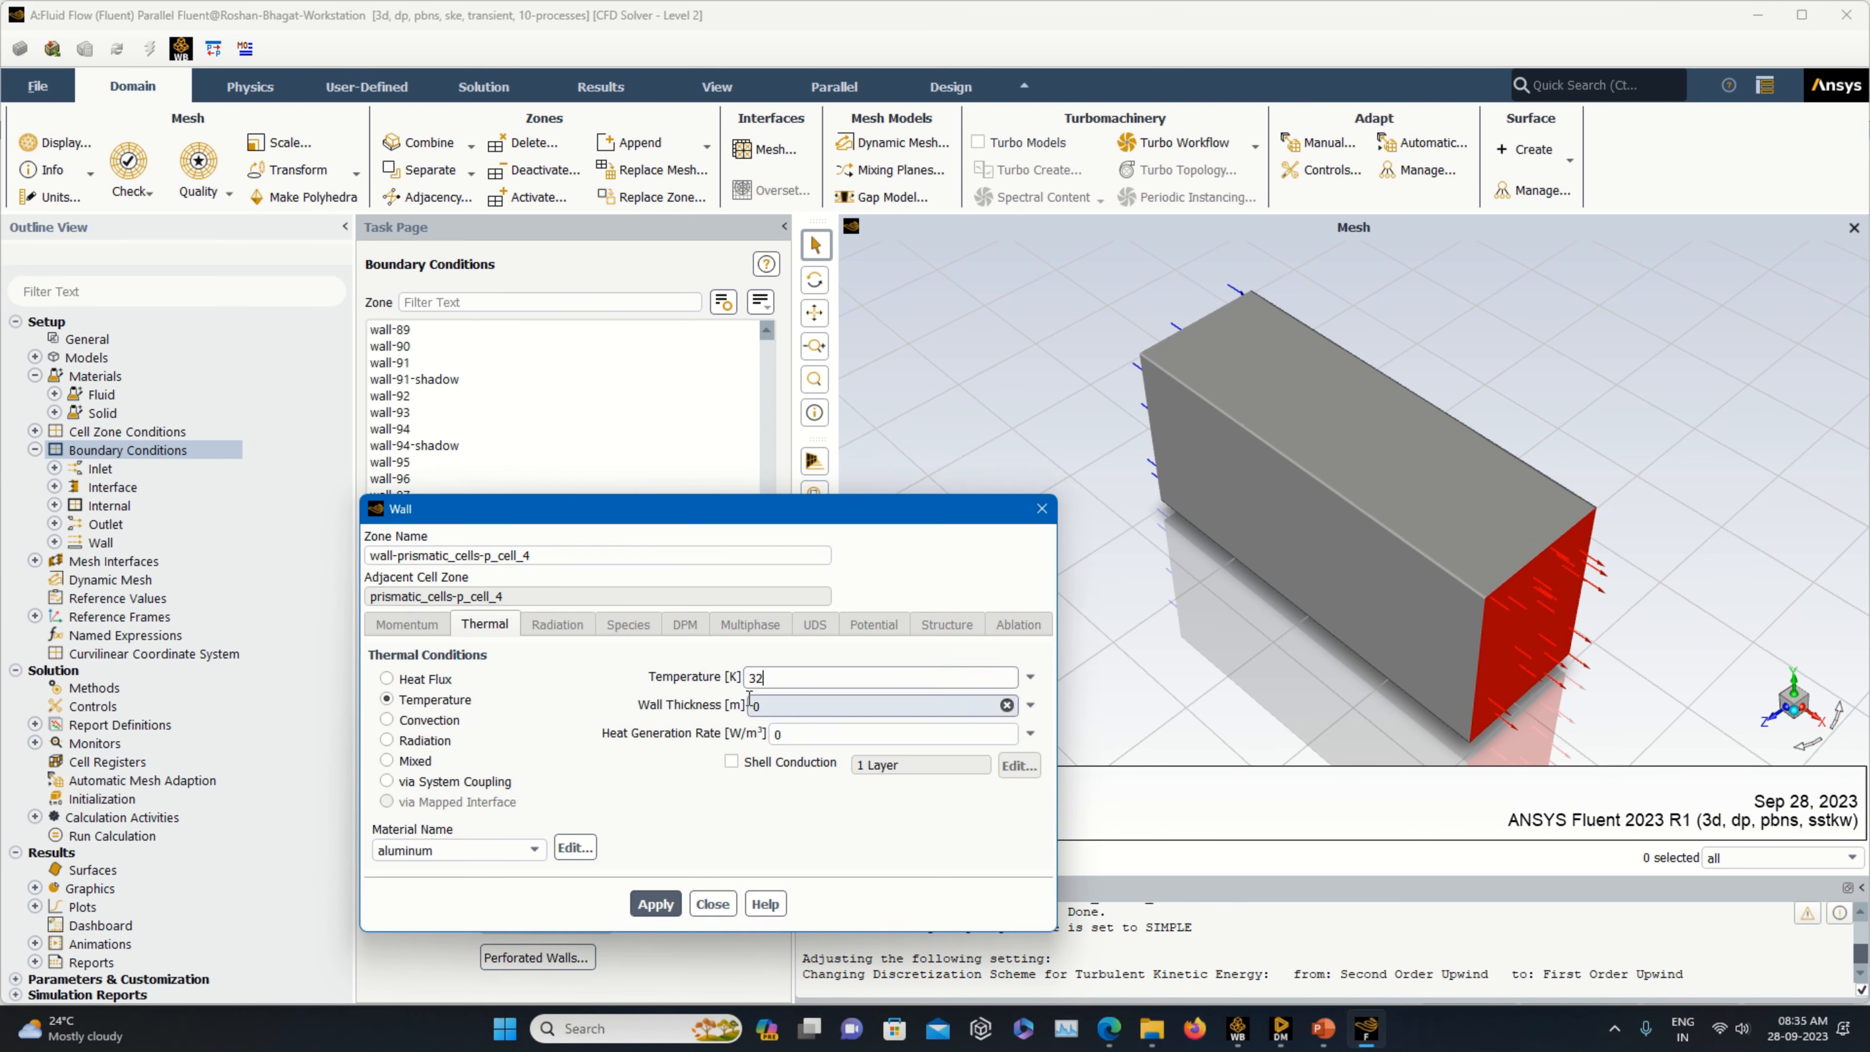
left_click(656, 904)
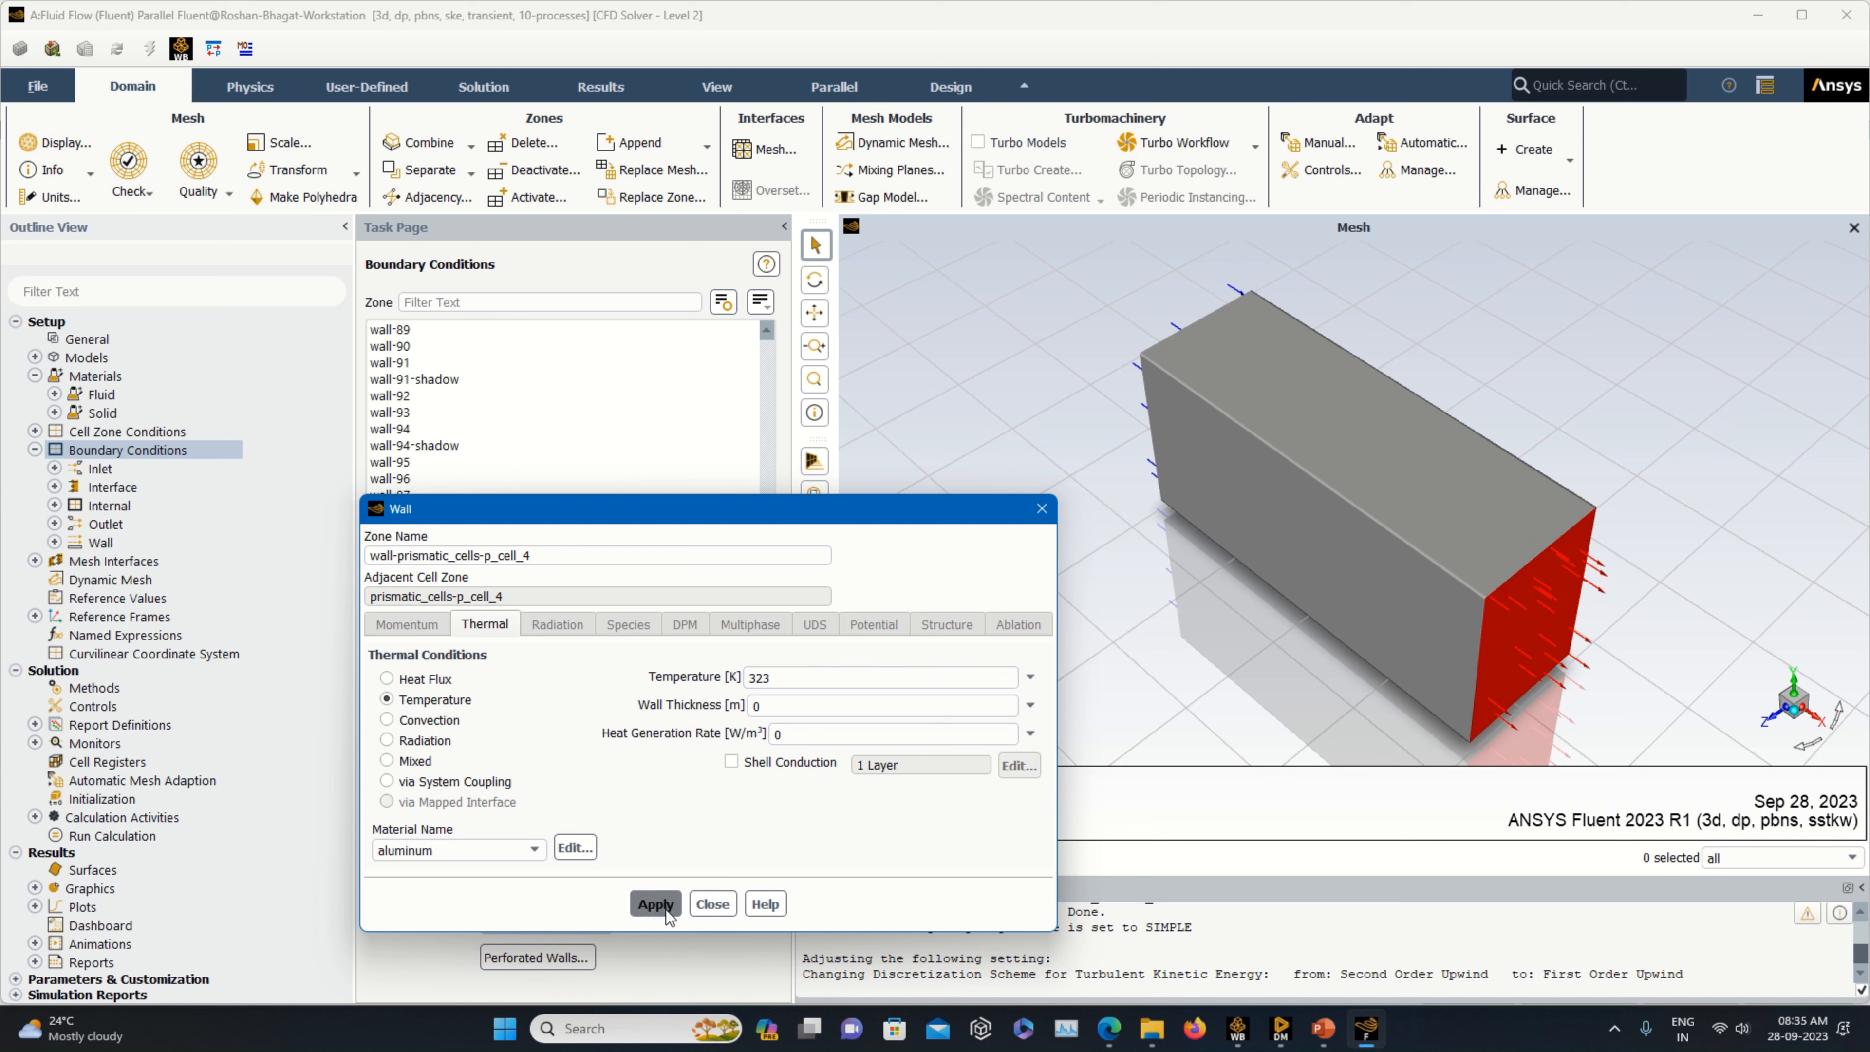
left_click(711, 904)
- Give wall-prismatic_cells-p_cell_5 a Temperature thermal condition of 323 K
left_click(447, 694)
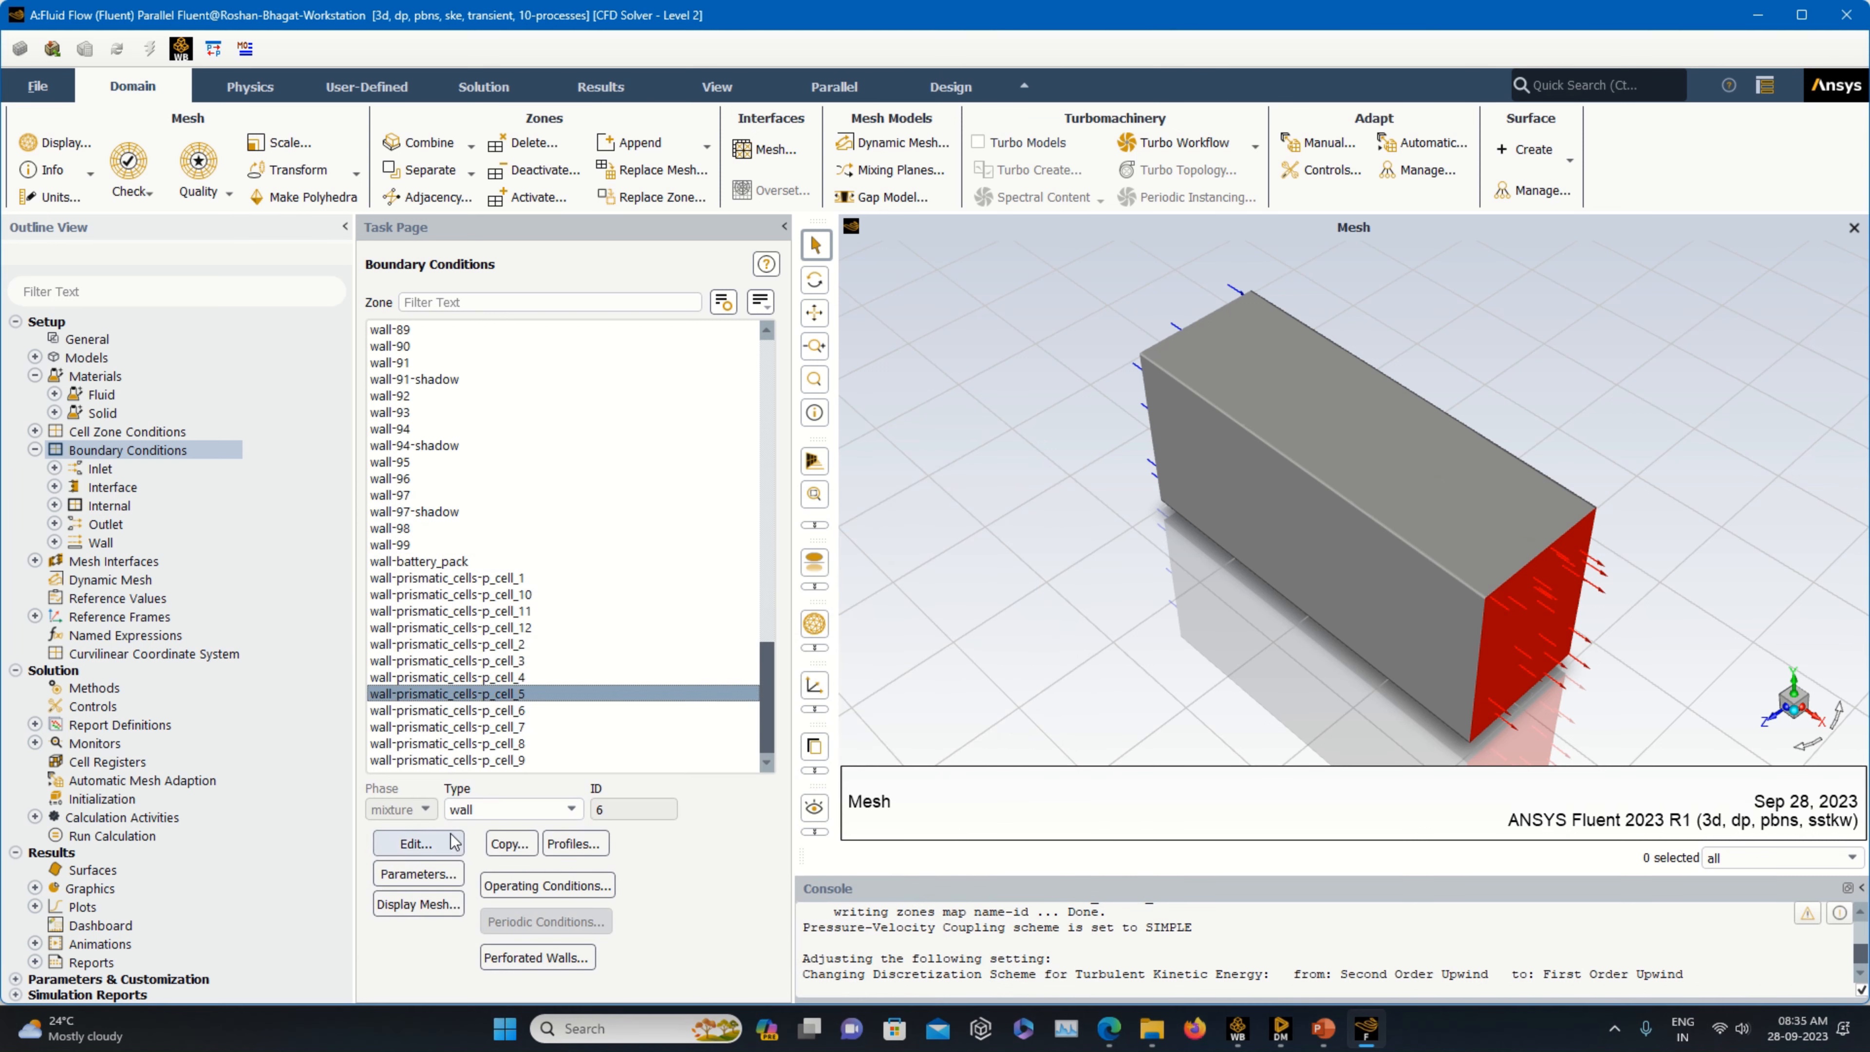
left_click(439, 844)
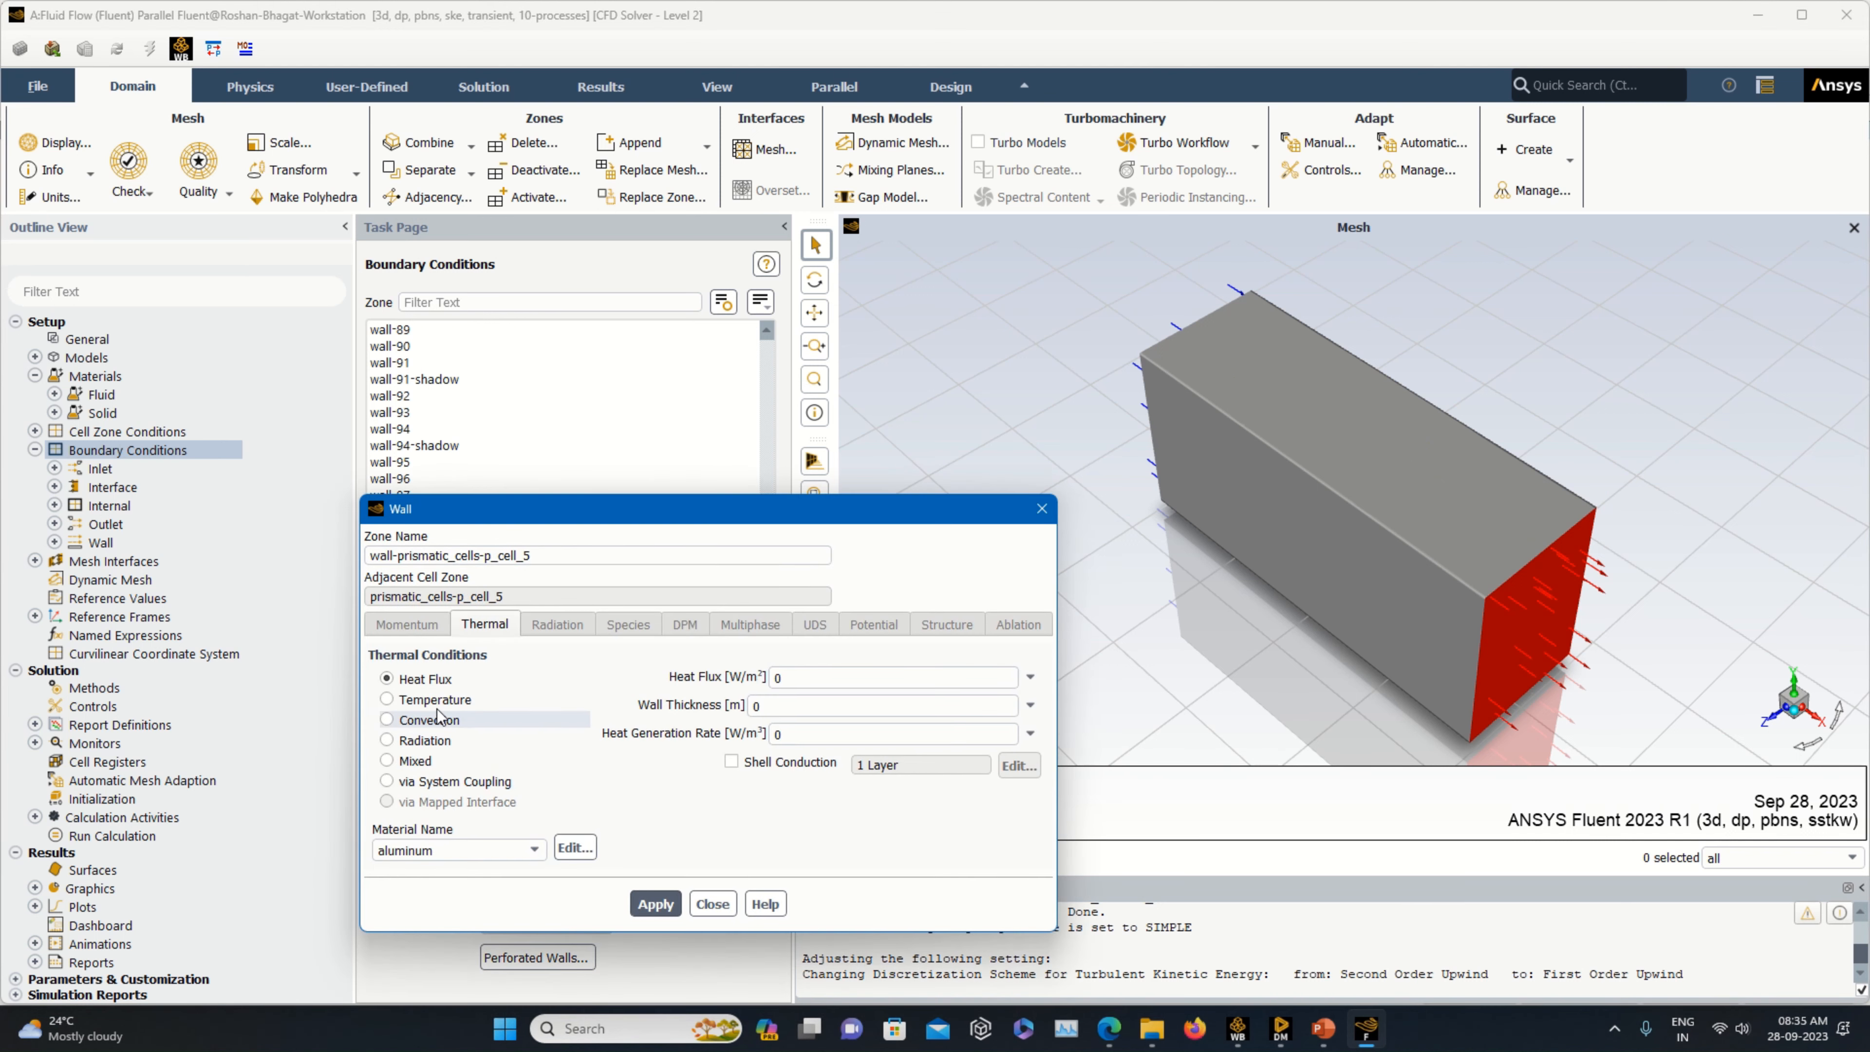
left_click(433, 699)
double_click(787, 679)
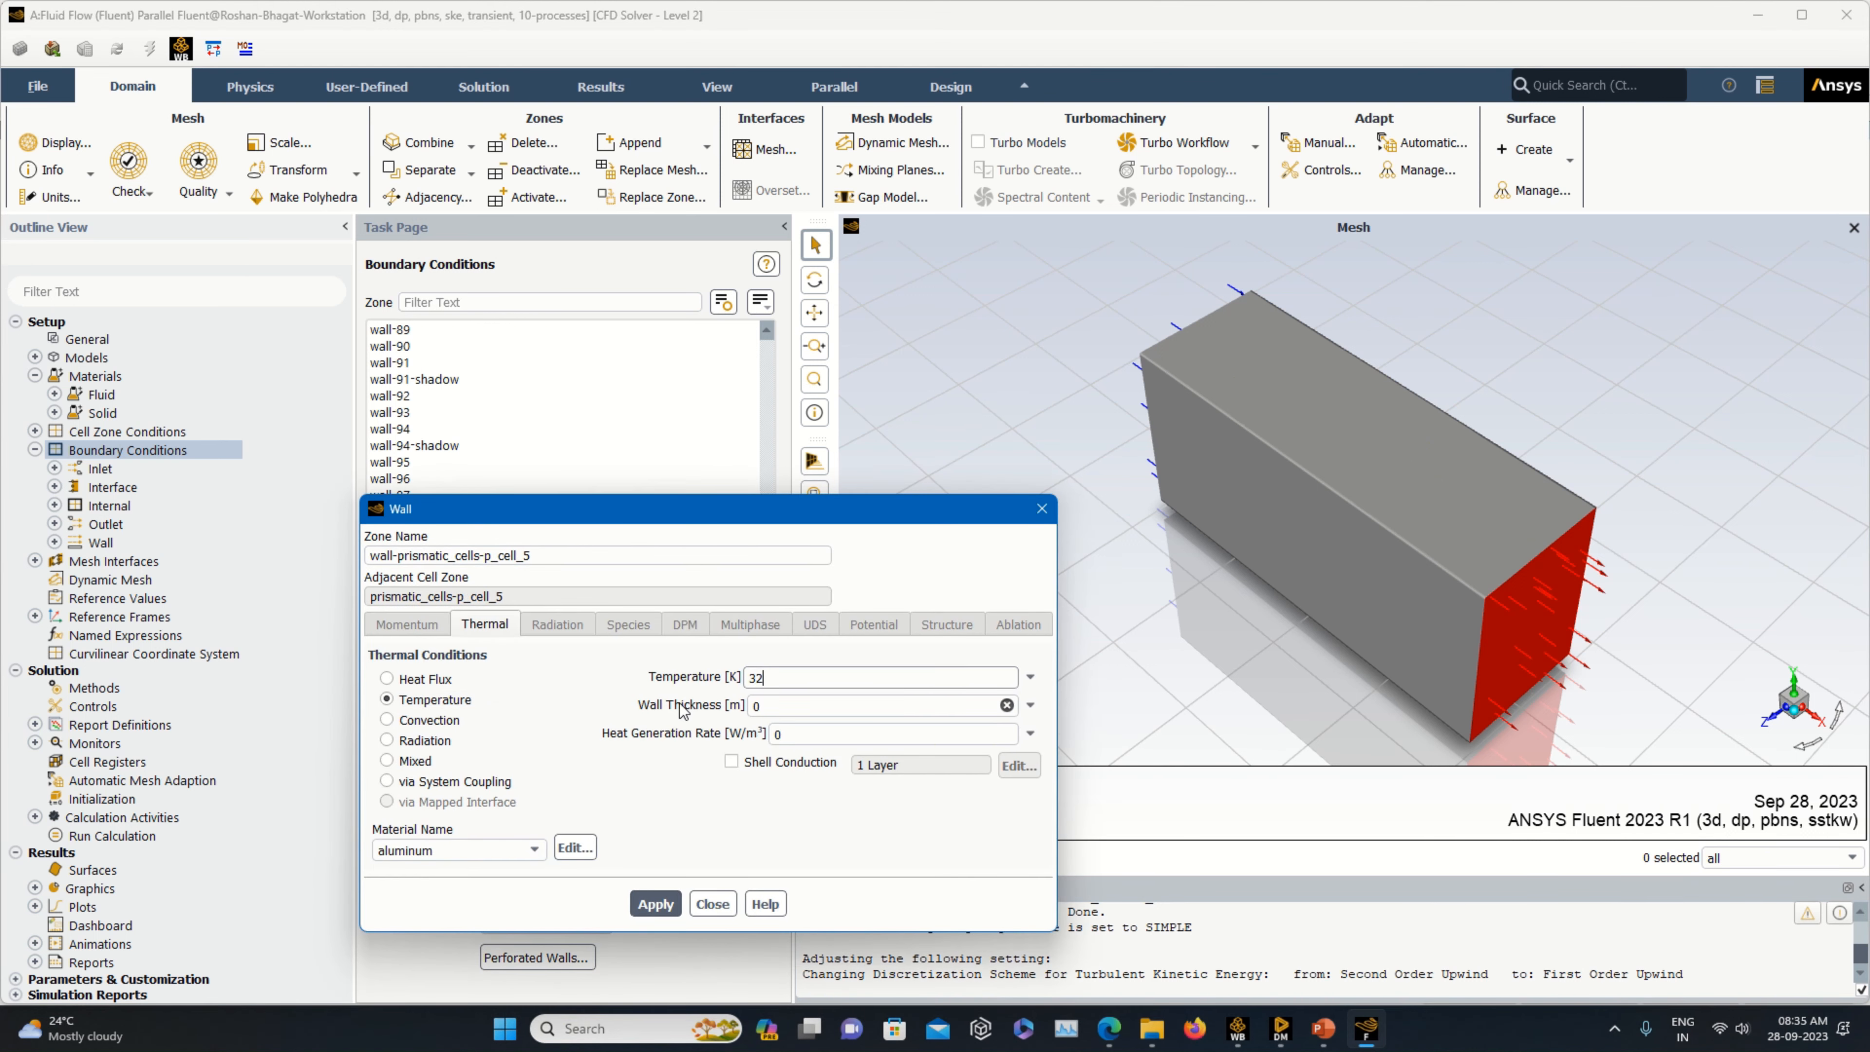
type("323")
left_click(648, 906)
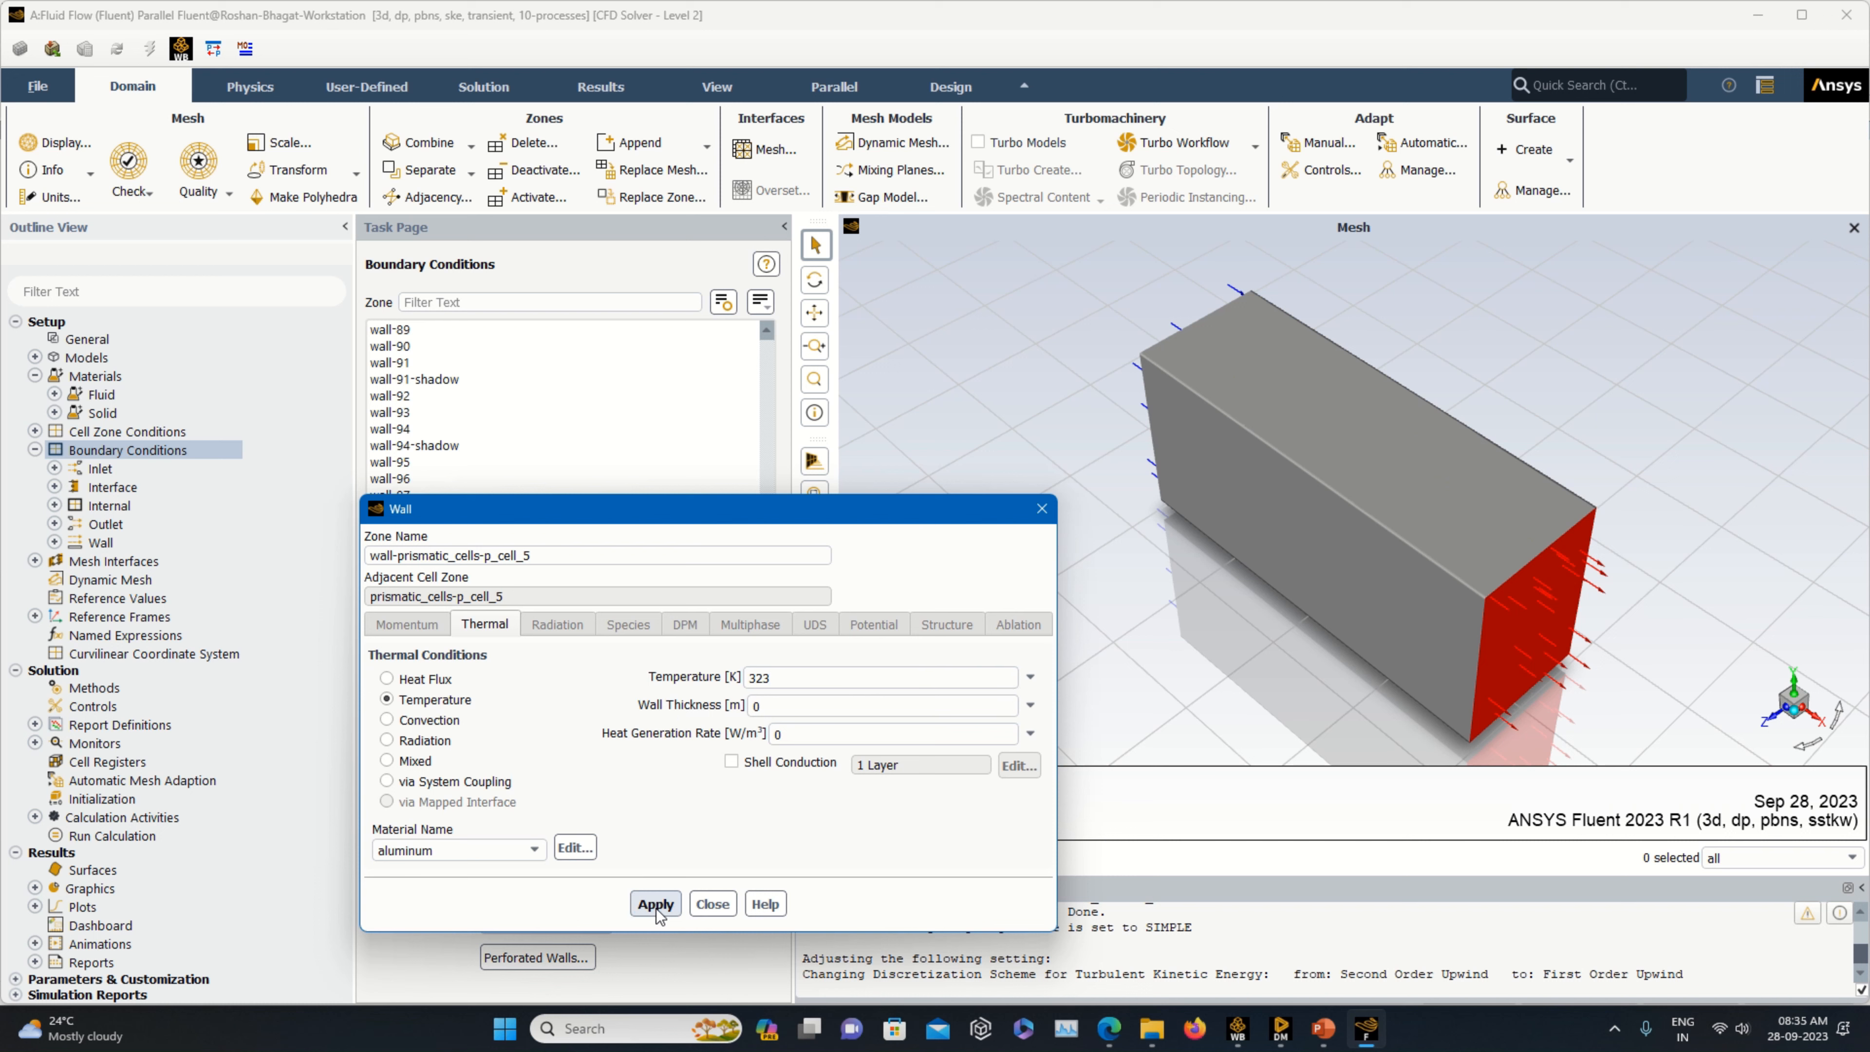
left_click(711, 904)
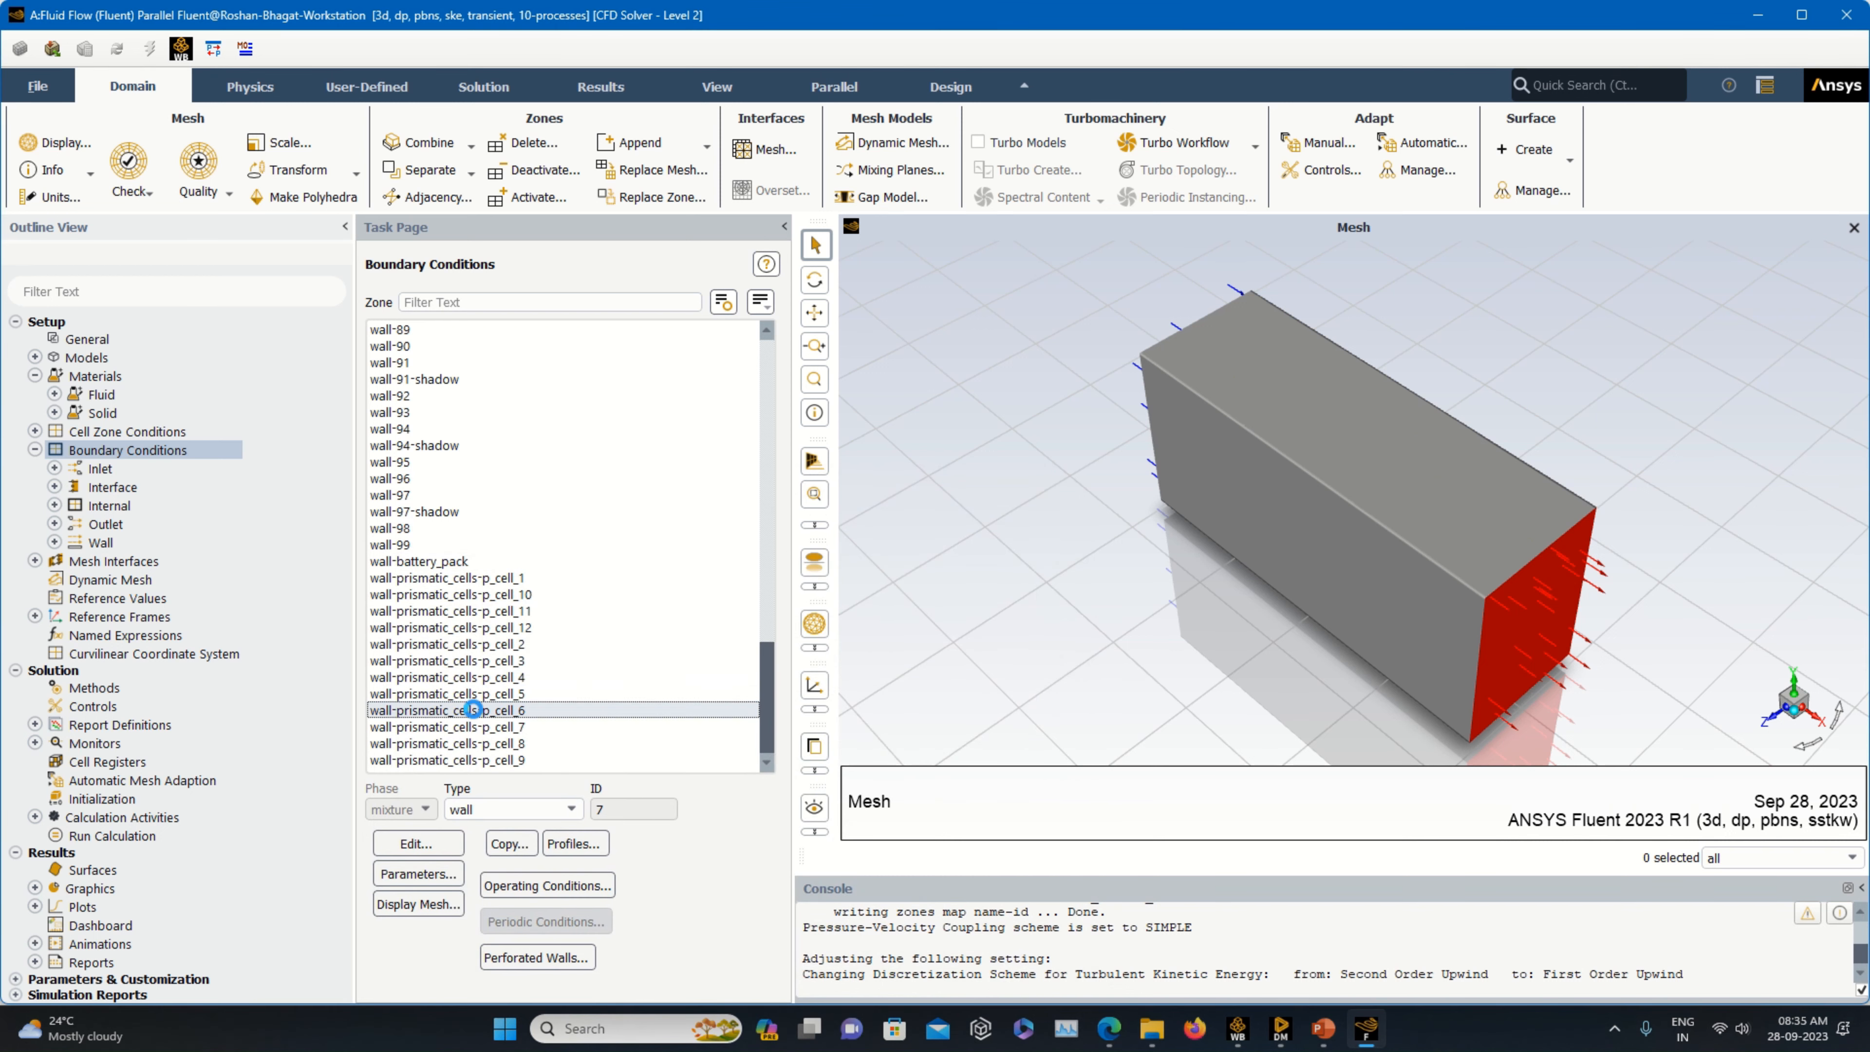
- Give wall-prismatic_cells-p_cell_6 a Temperature thermal condition of 323 K
left_click(442, 710)
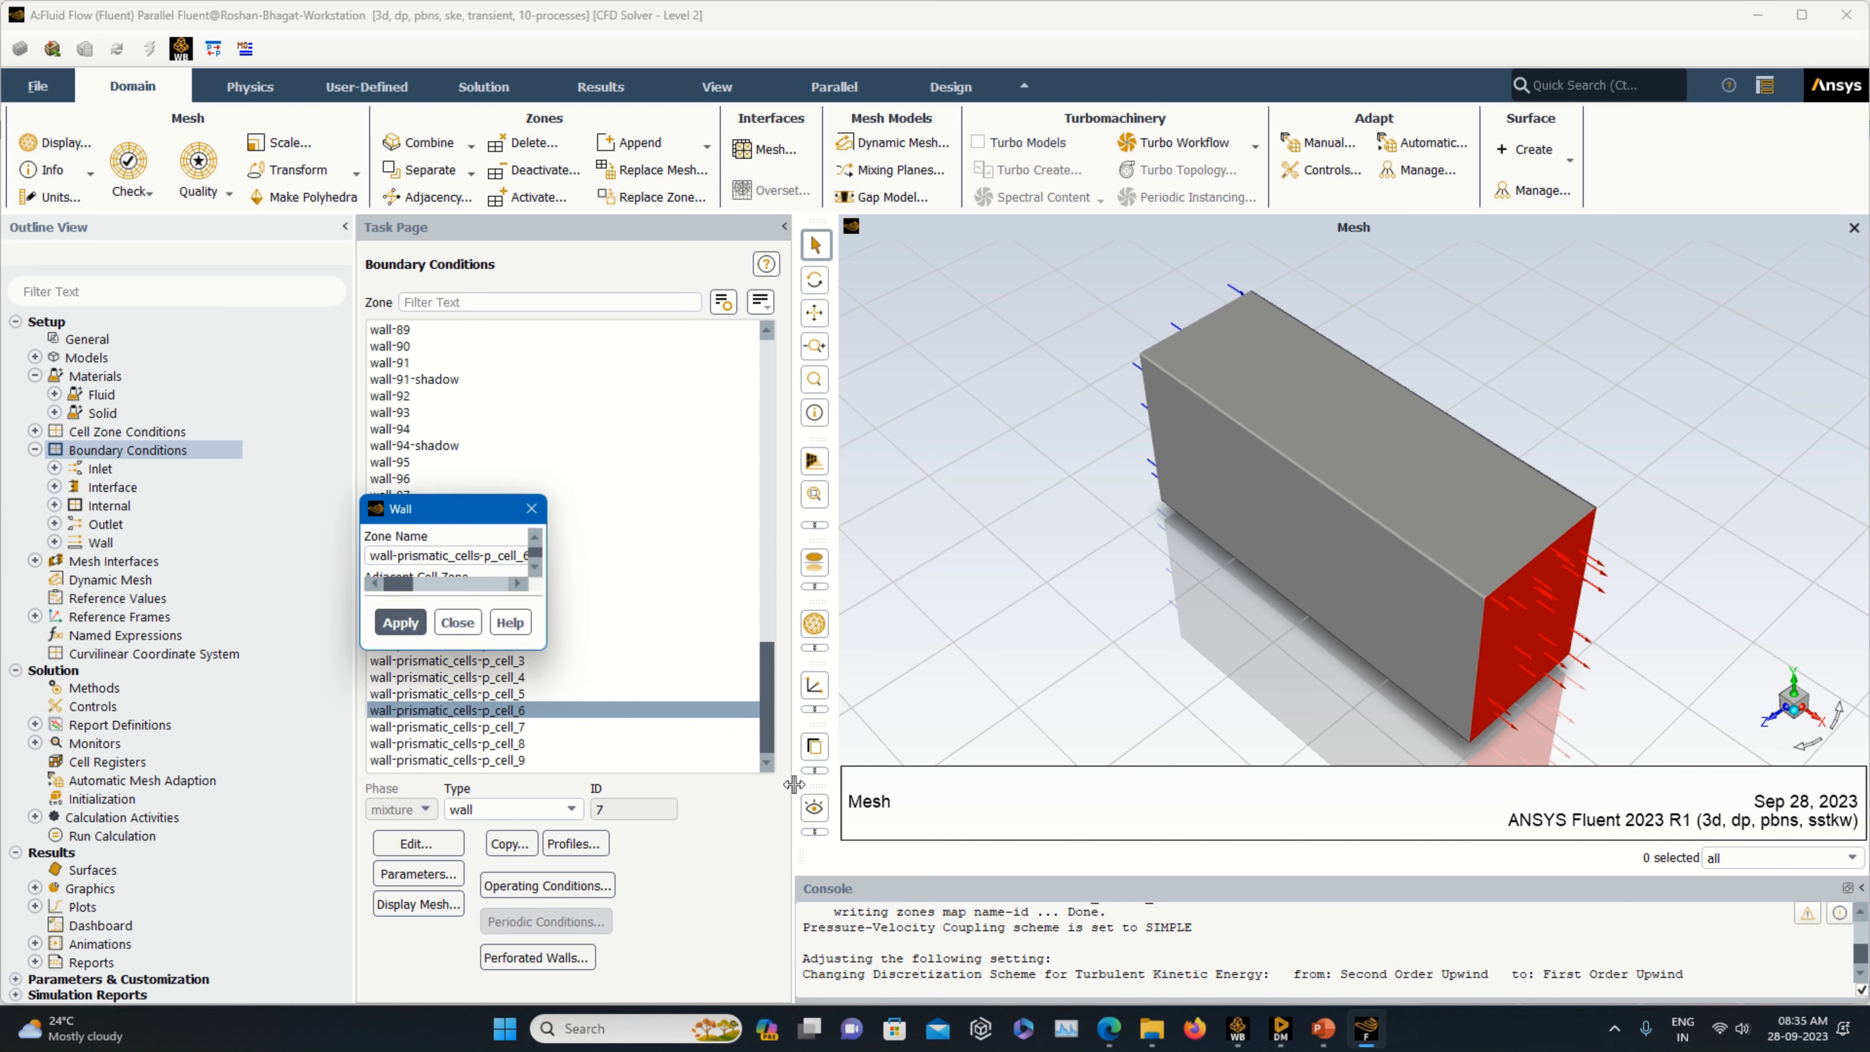
left_click(451, 701)
double_click(784, 681)
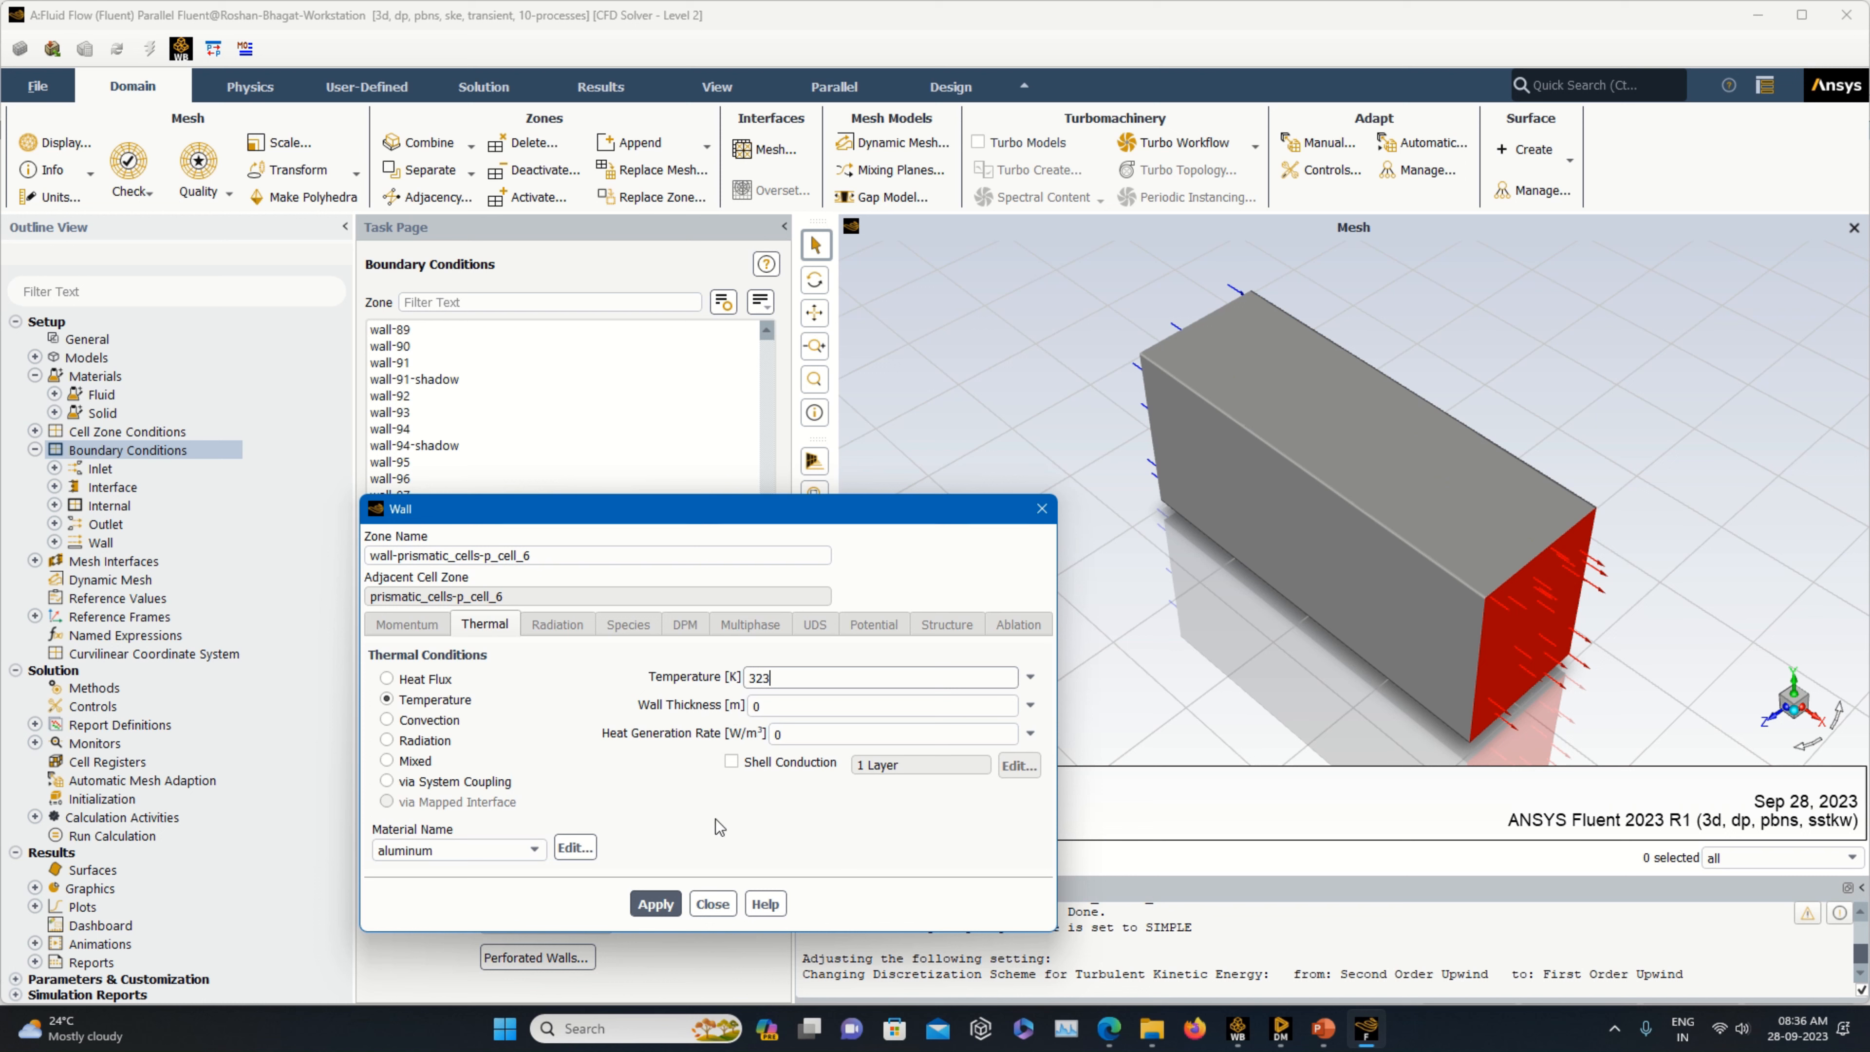
left_click(651, 903)
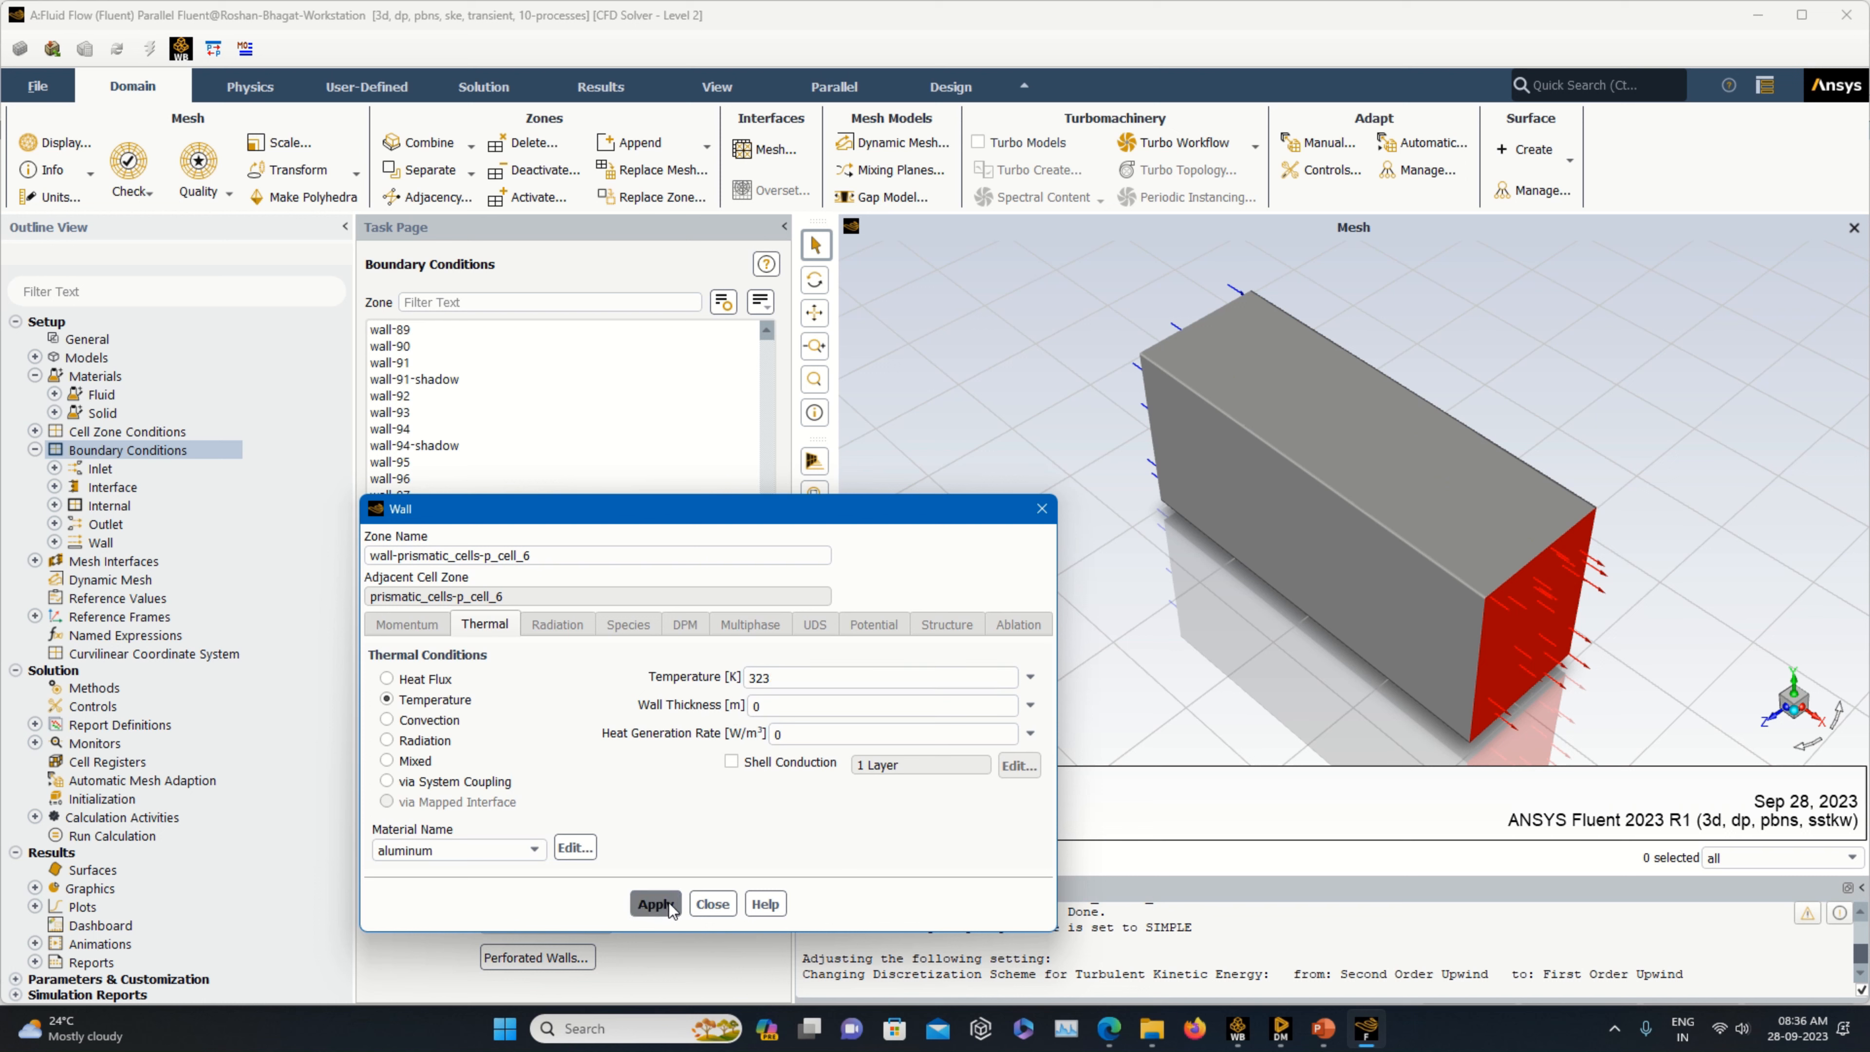
left_click(711, 904)
- Give wall-prismatic_cells-p_cell_7 the same Temperature thermal condition as the other prismatic cell walls
left_click(527, 728)
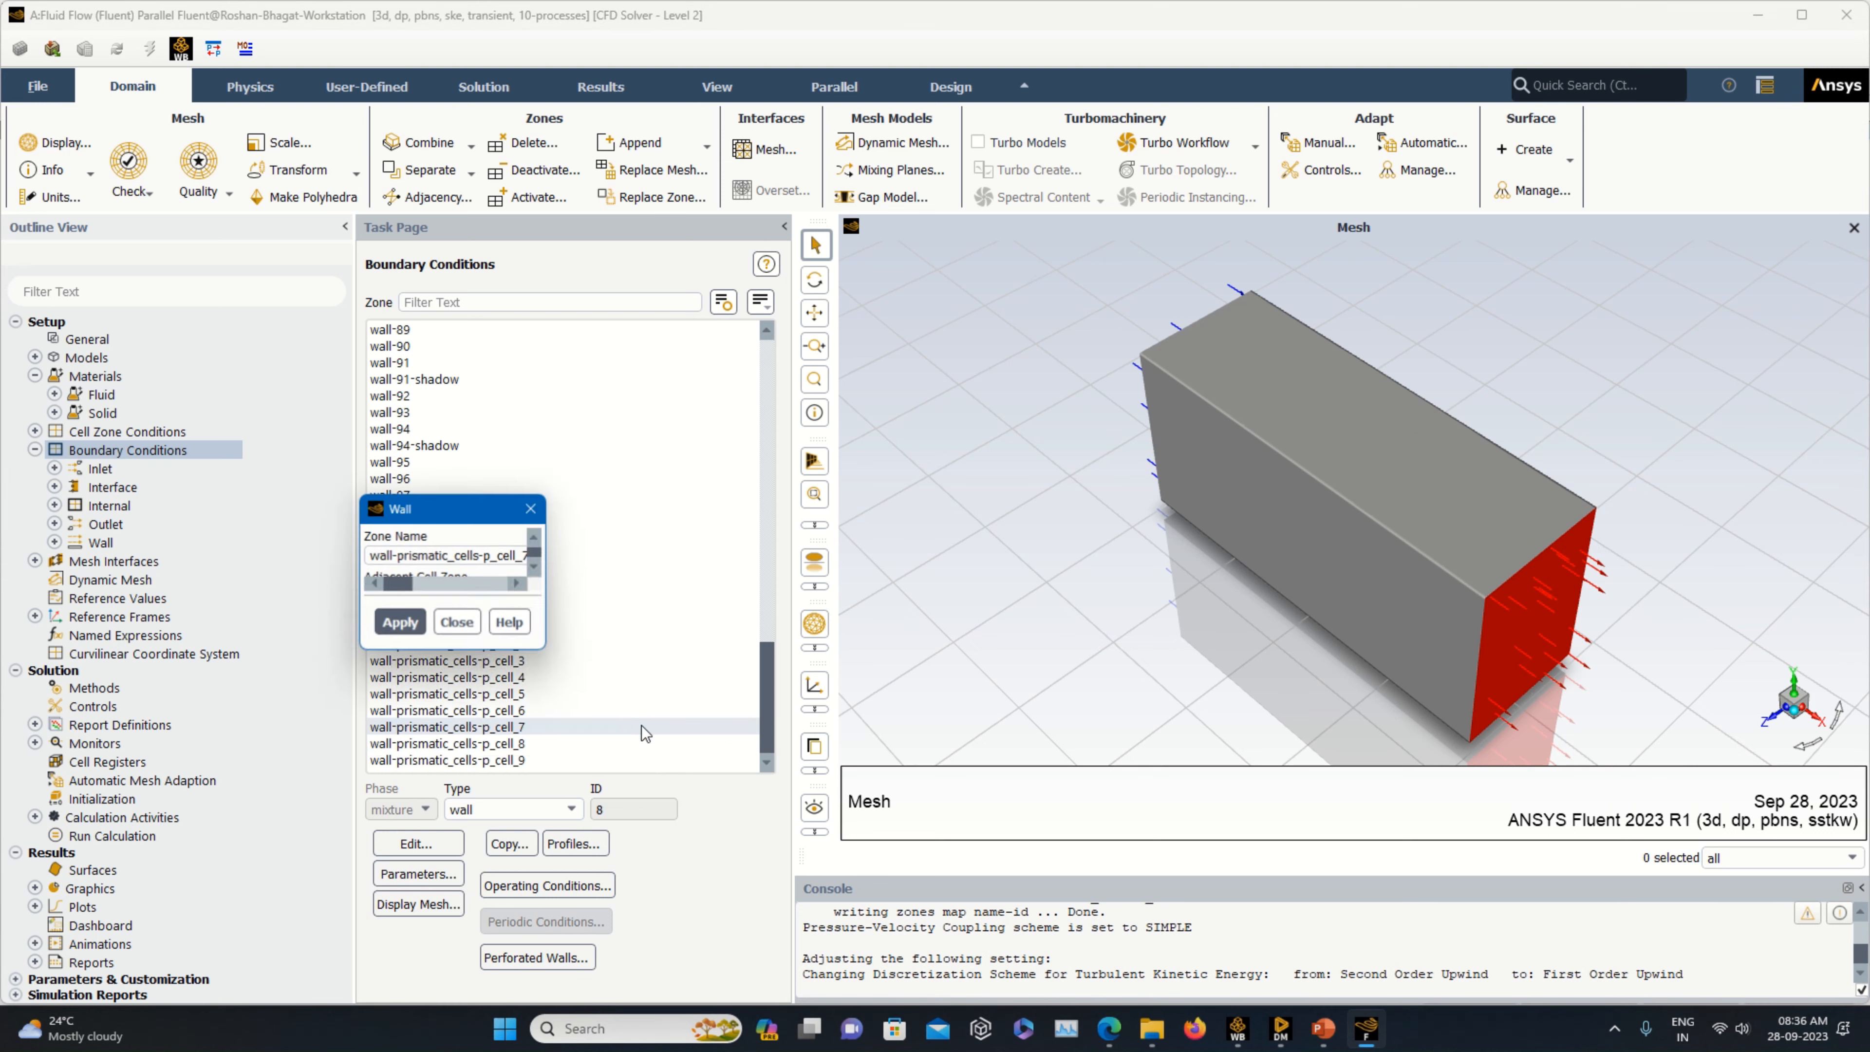
left_click(429, 700)
left_click(755, 677)
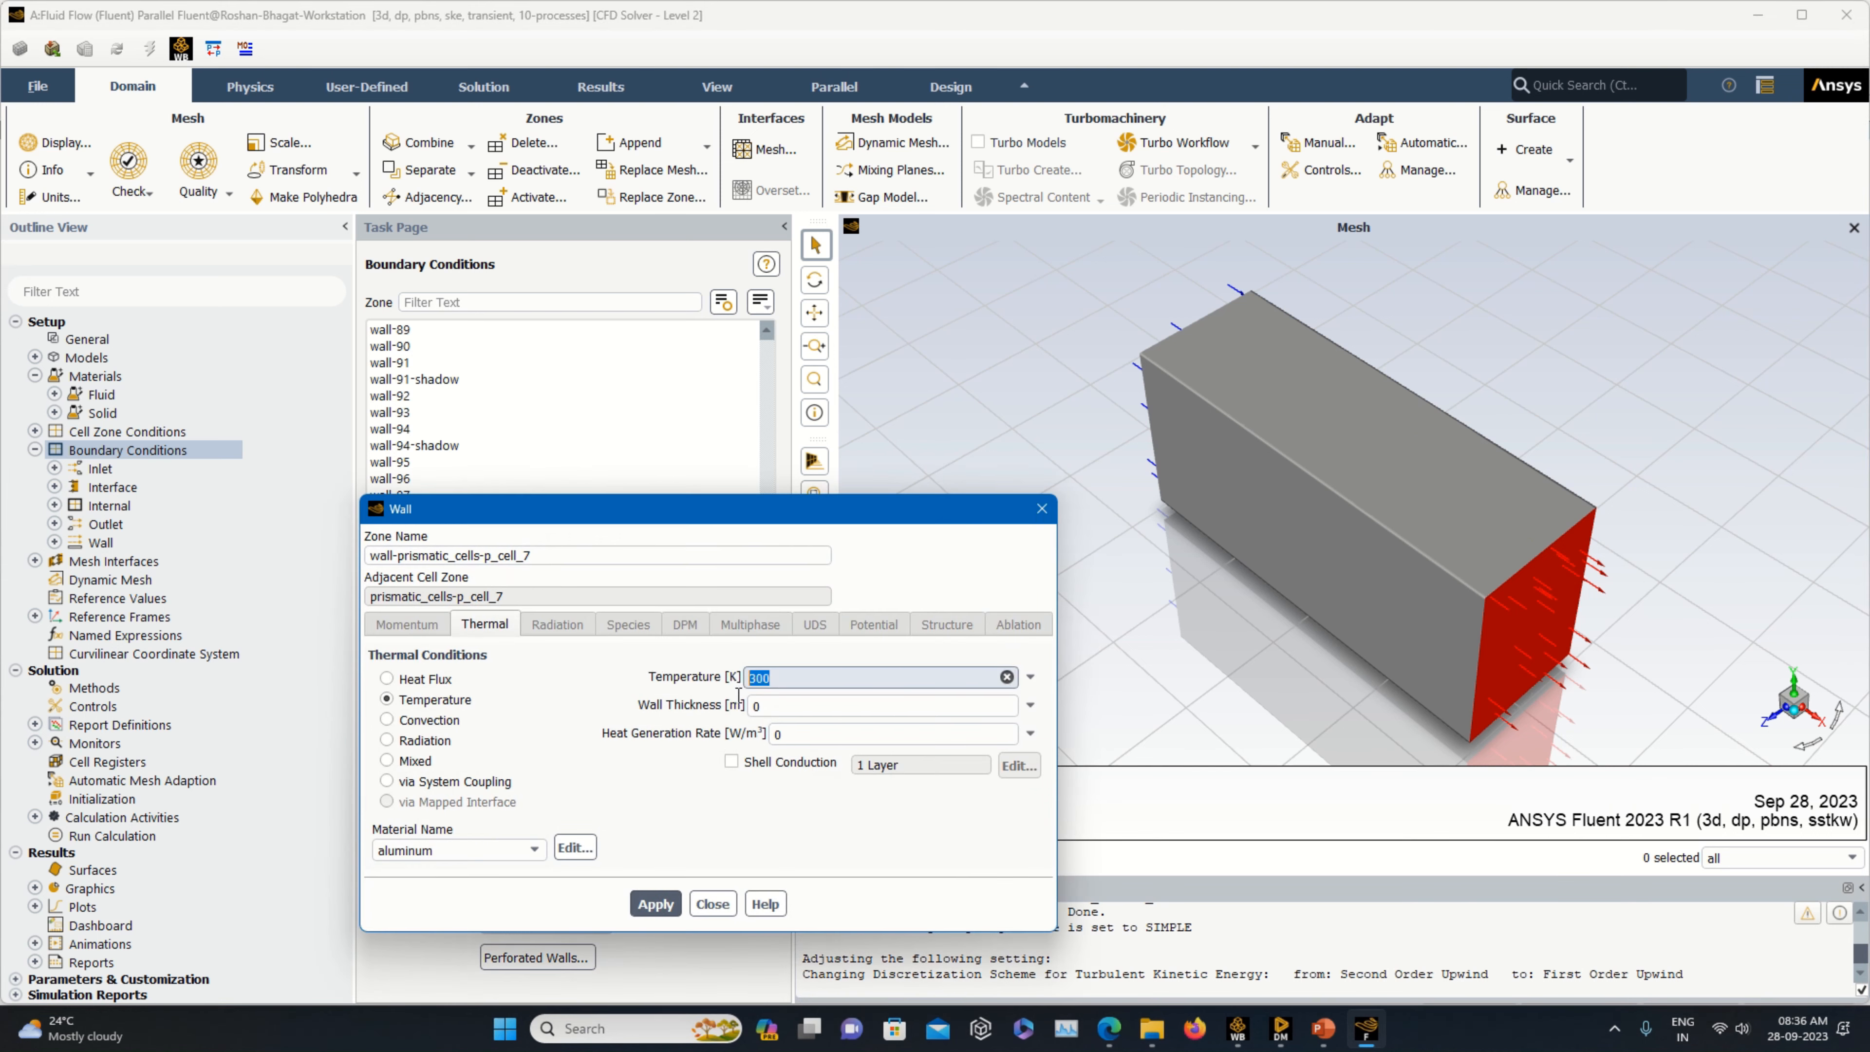
left_click(656, 904)
left_click(712, 904)
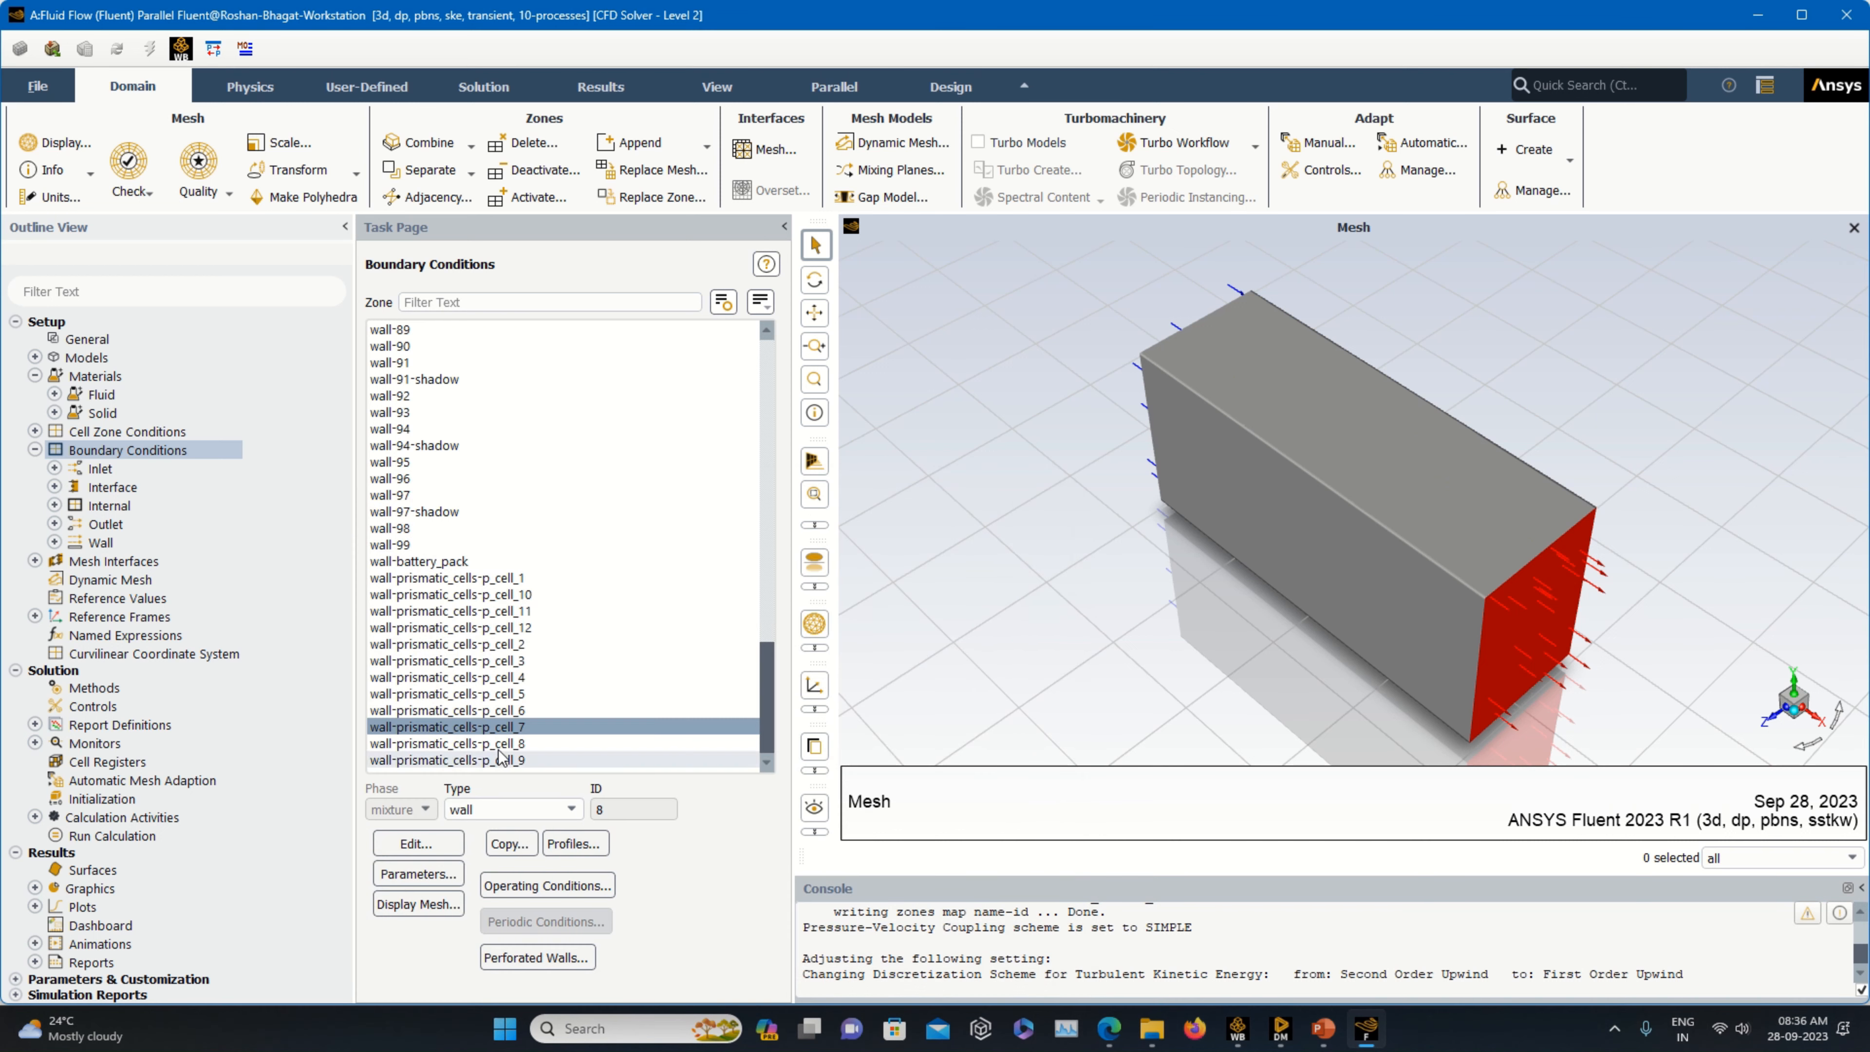
- Give wall-prismatic_cells-p_cell_8 a Temperature thermal condition of 323 K
left_click(447, 744)
left_click(426, 842)
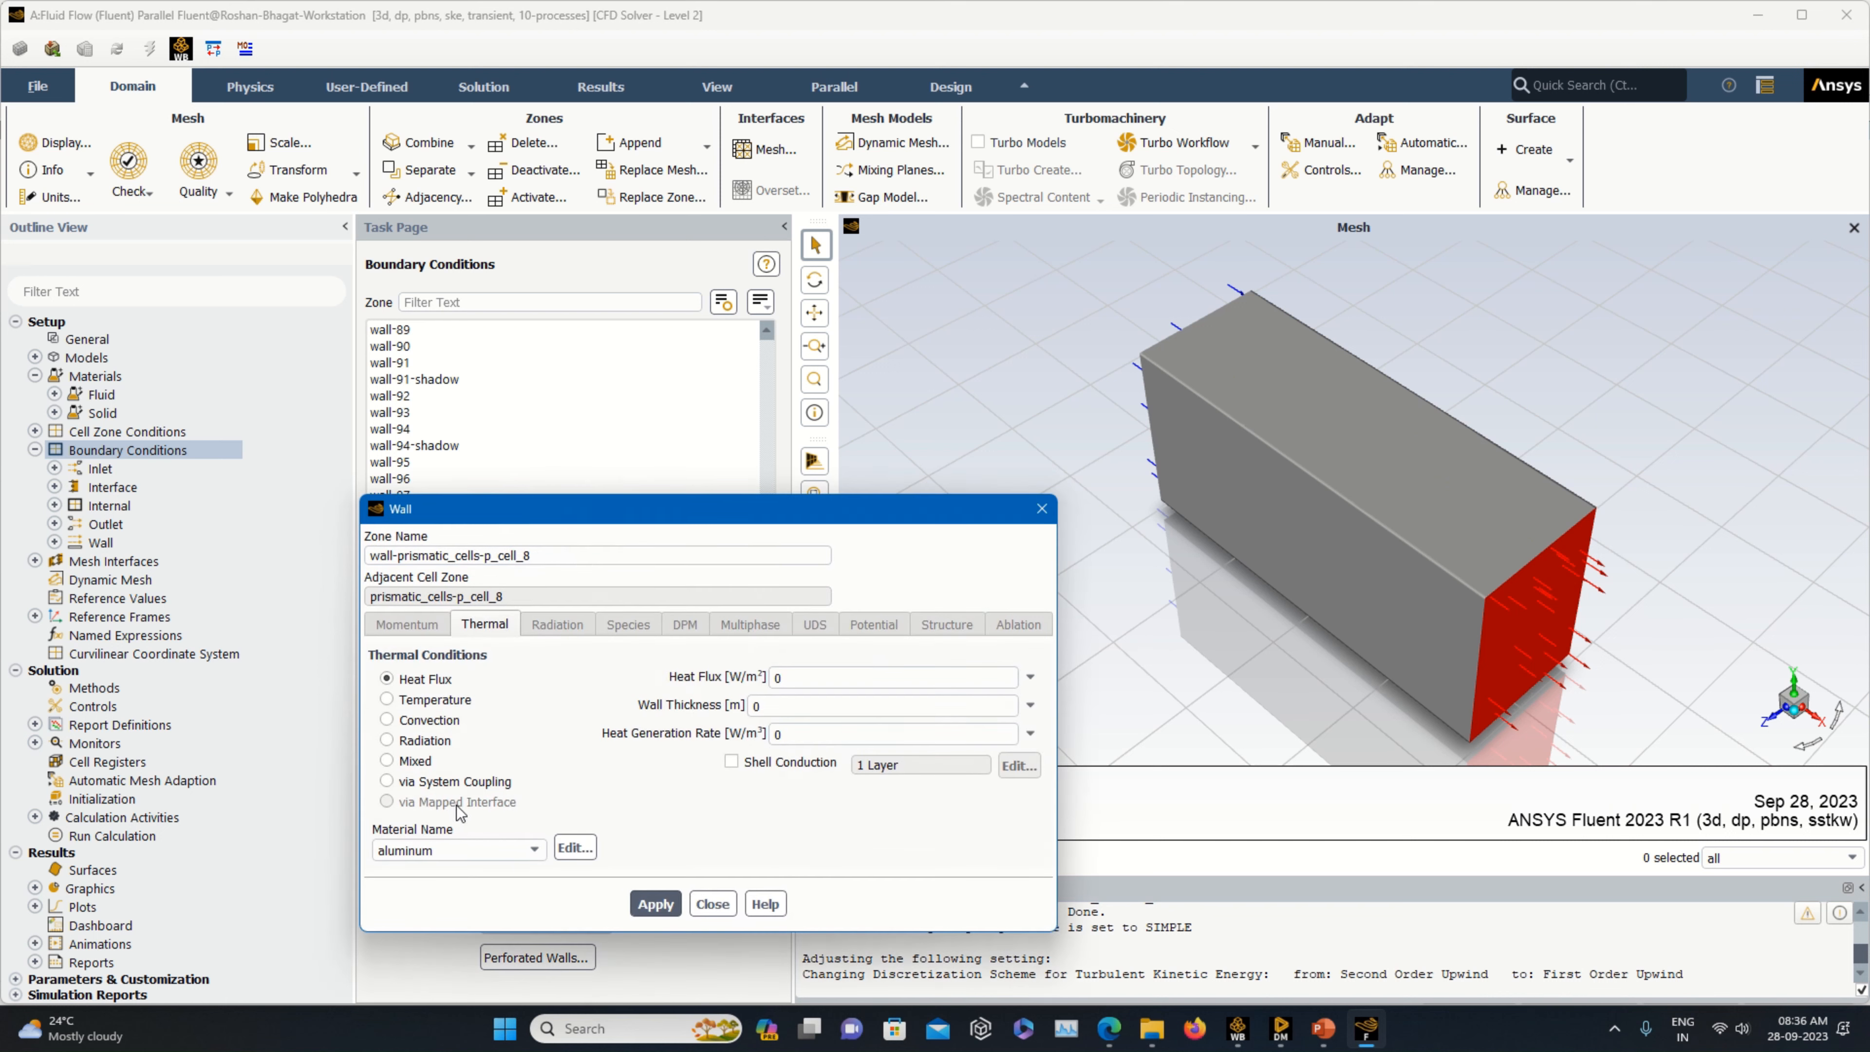
left_click(429, 699)
double_click(758, 677)
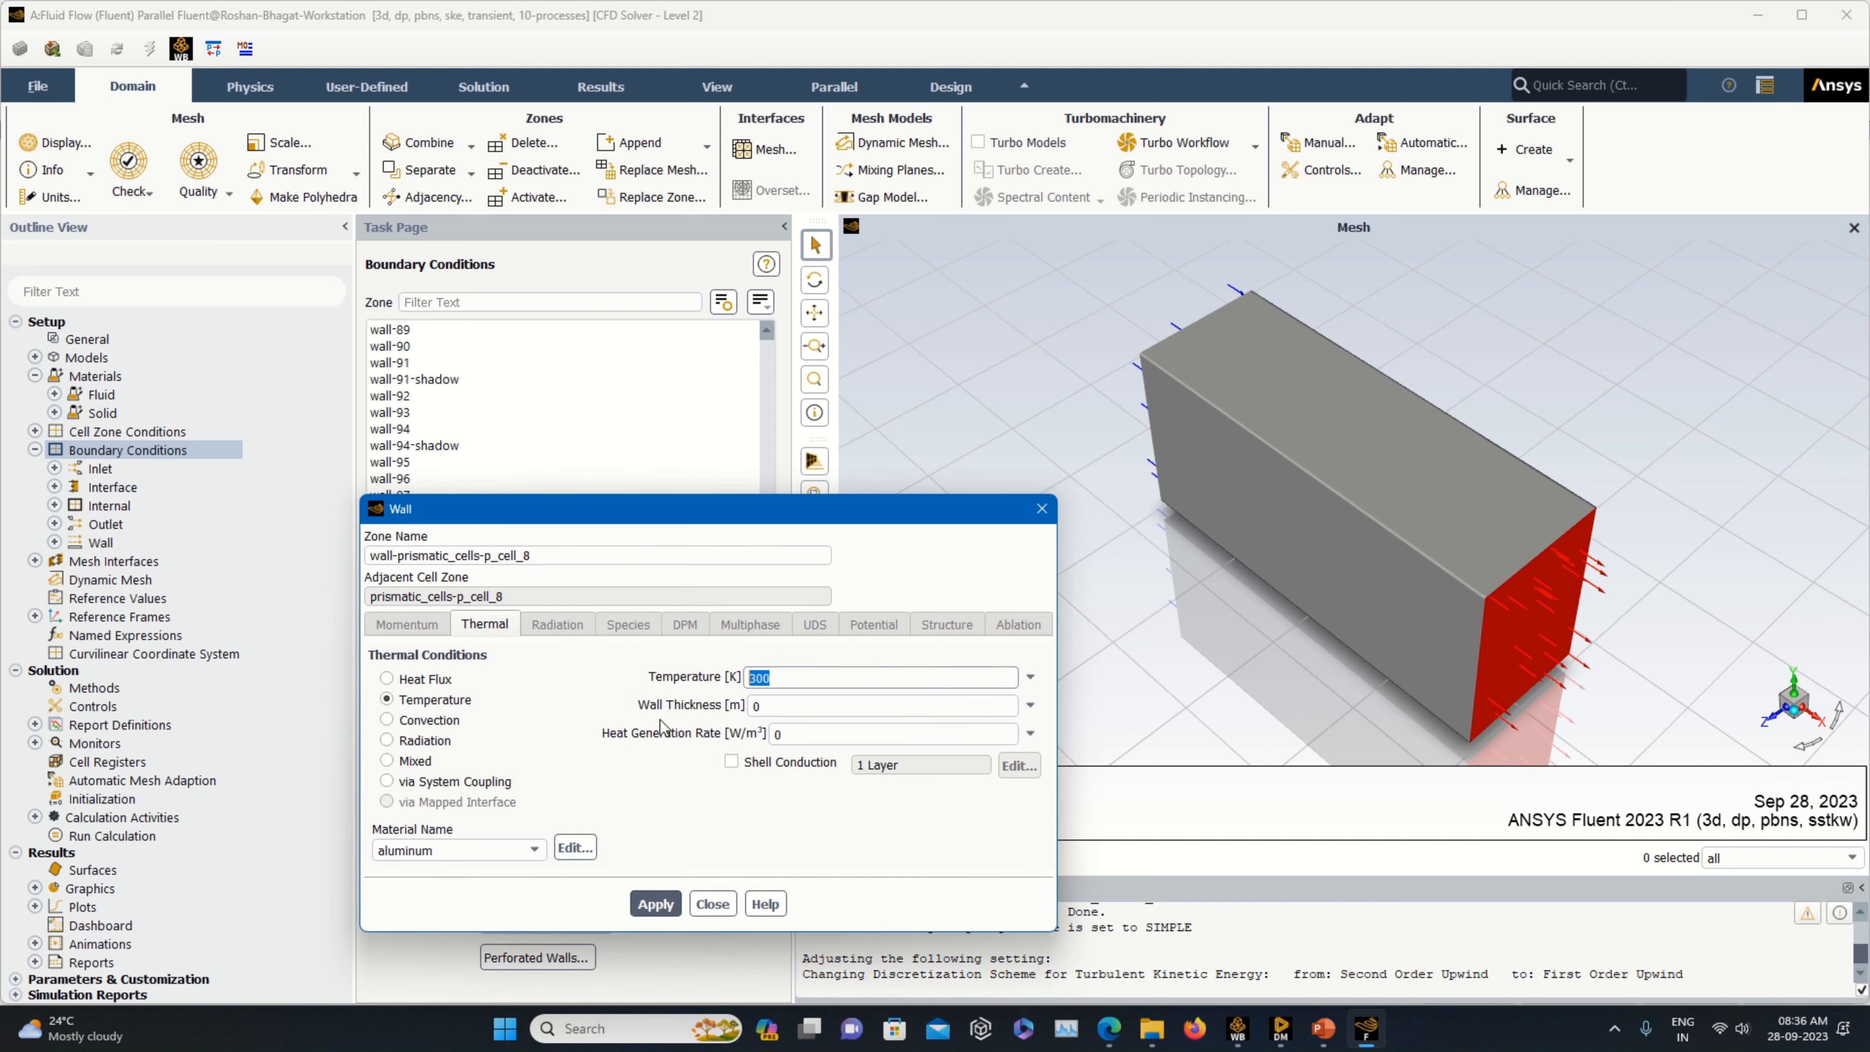
left_click(654, 905)
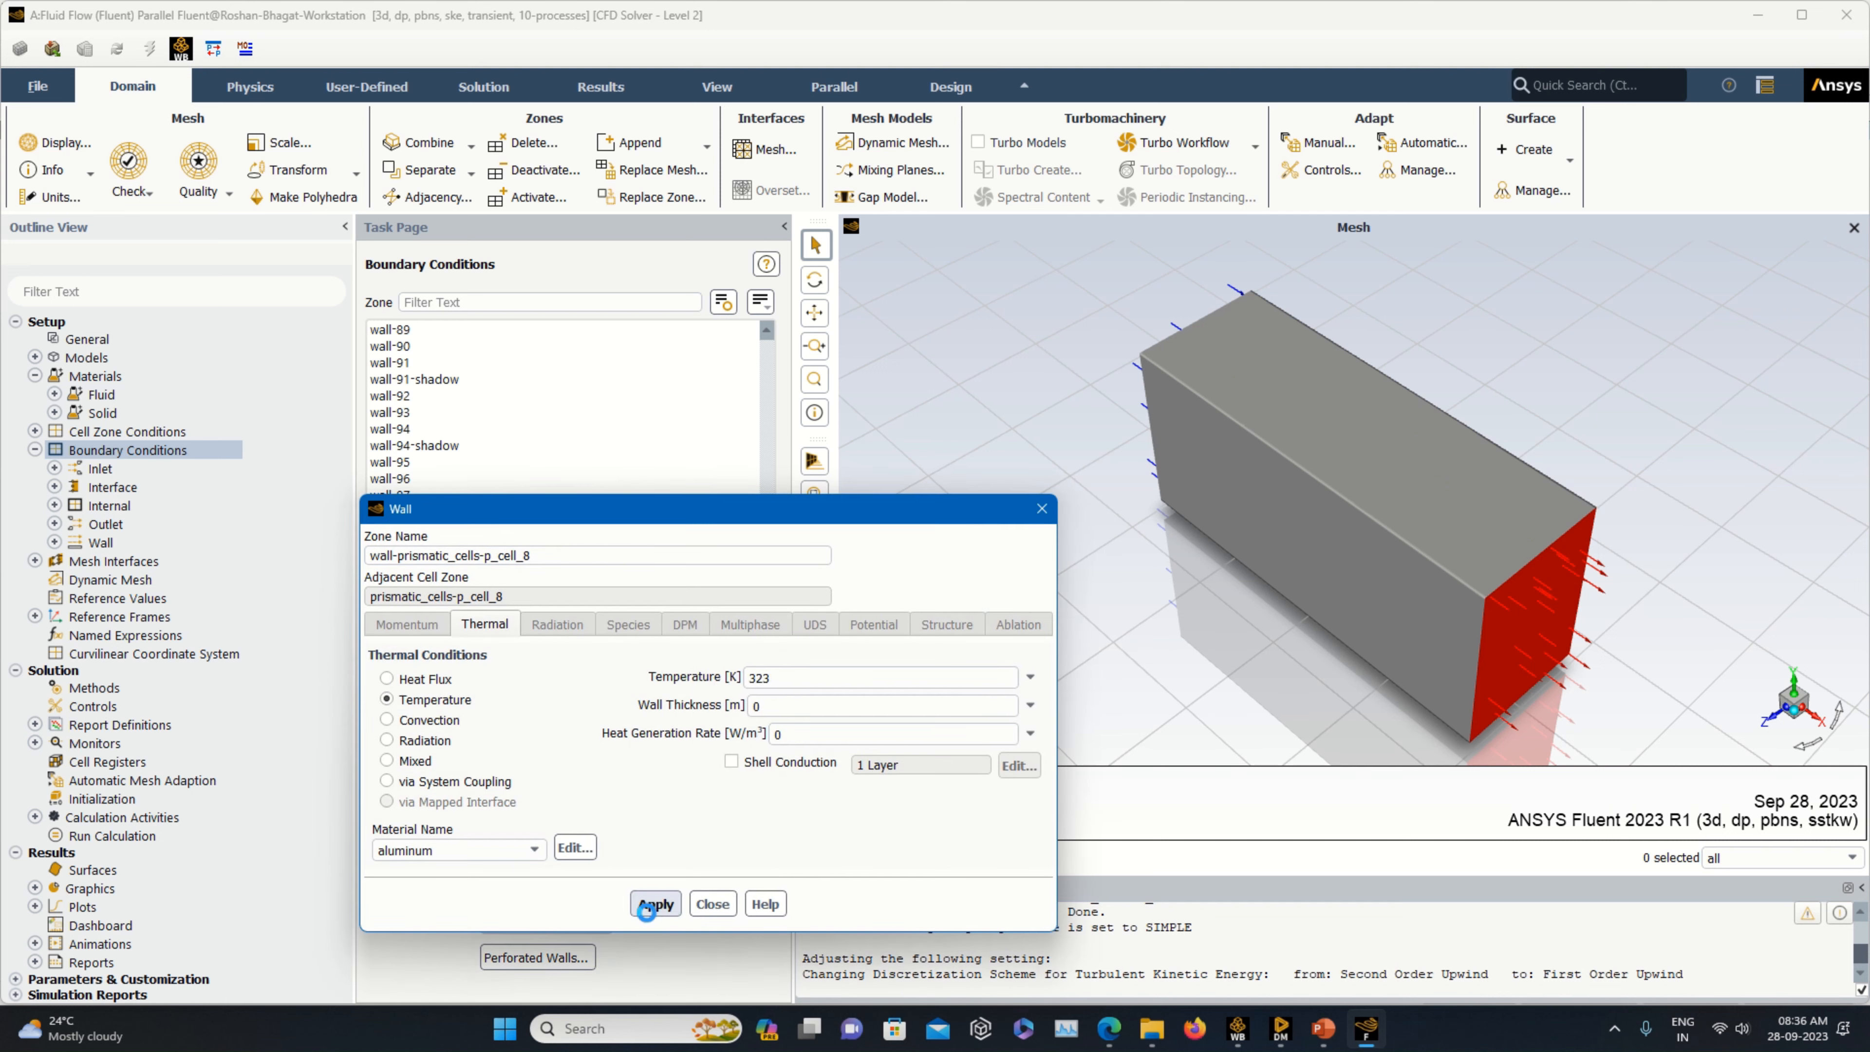
left_click(712, 904)
- Give wall-prismatic_cells-p_cell_9 a Temperature thermal condition of 323 K
left_click(508, 761)
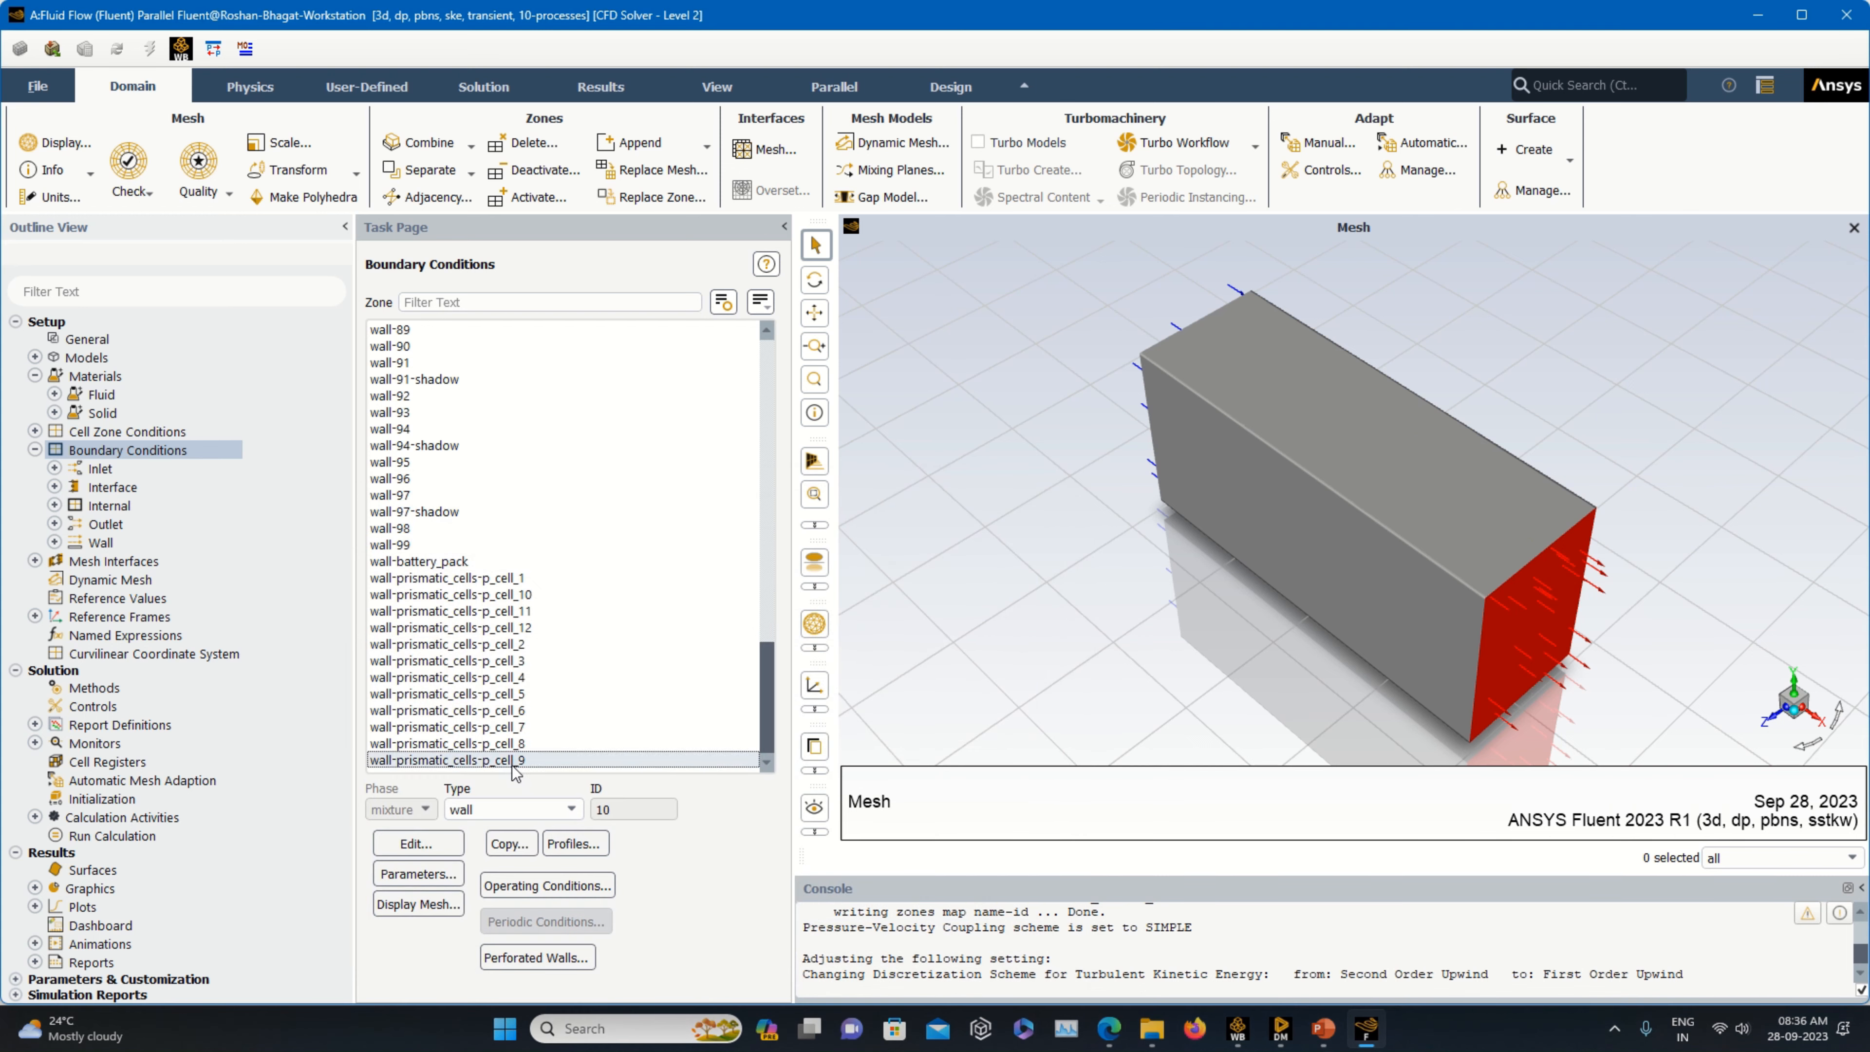
left_click(435, 843)
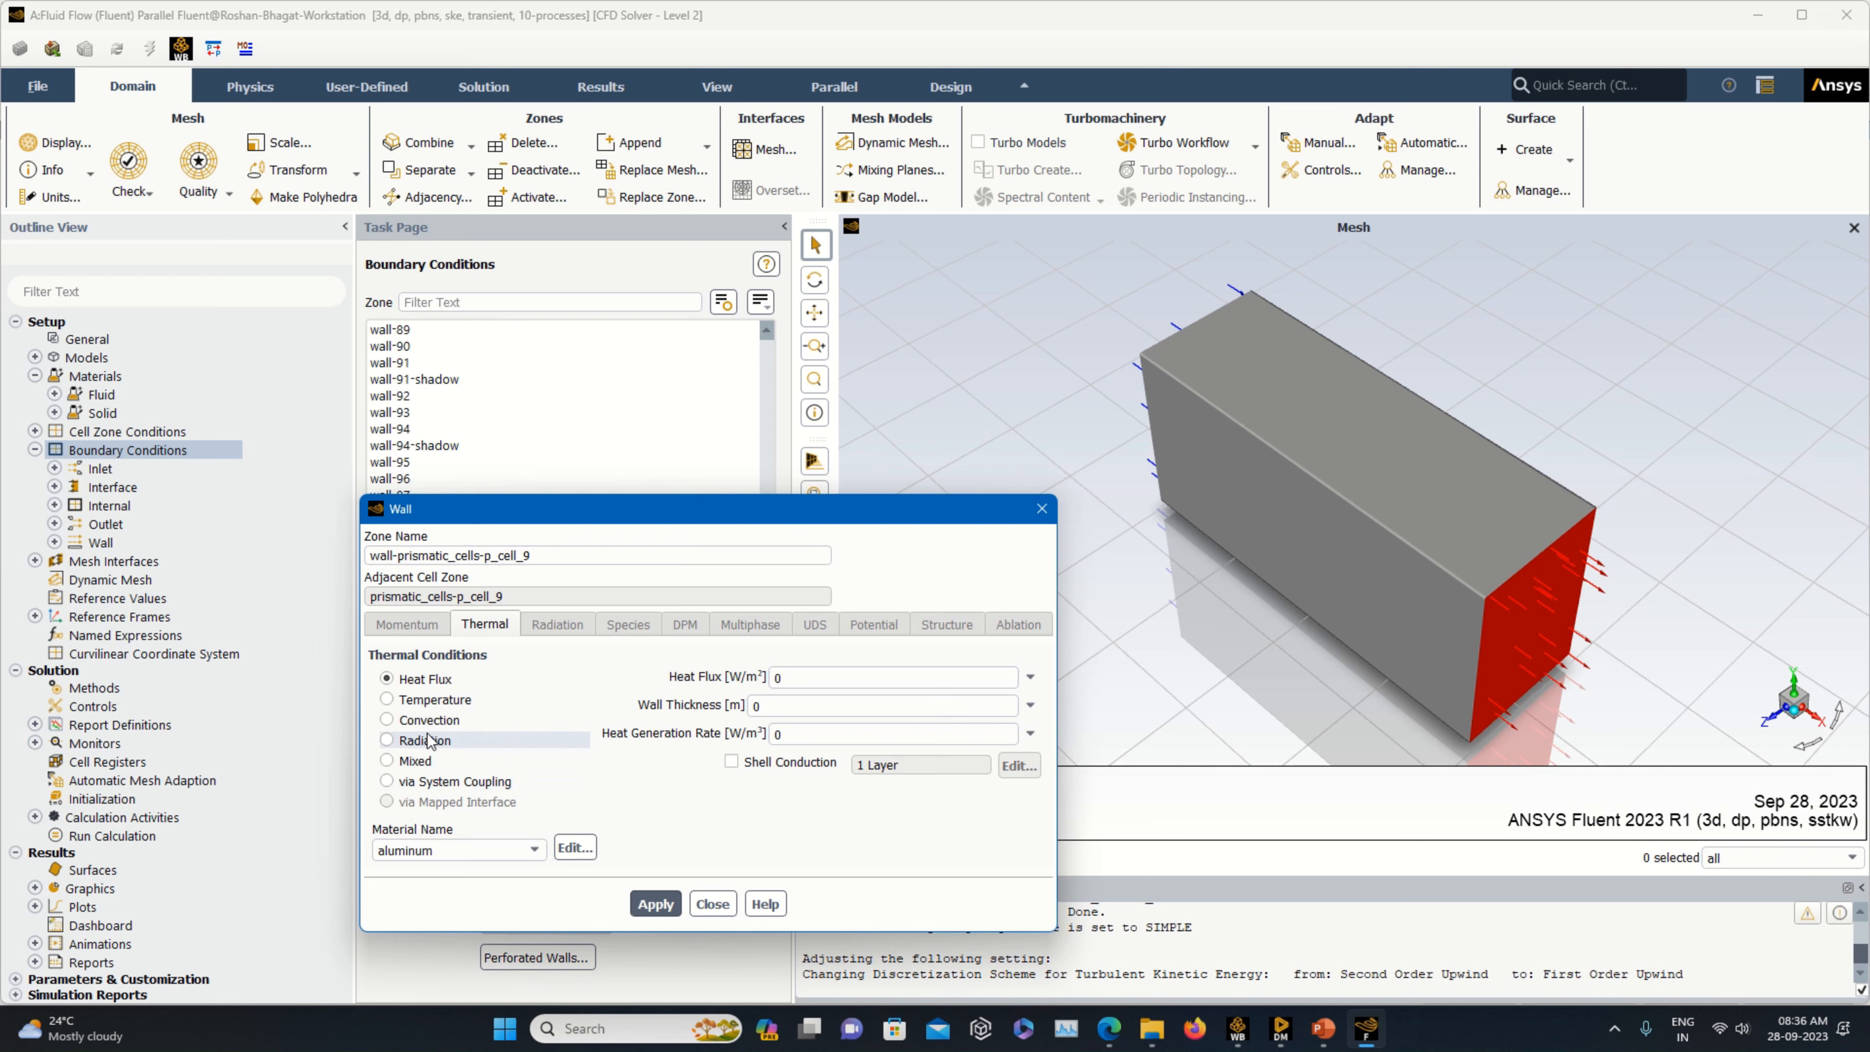
left_click(429, 700)
double_click(760, 678)
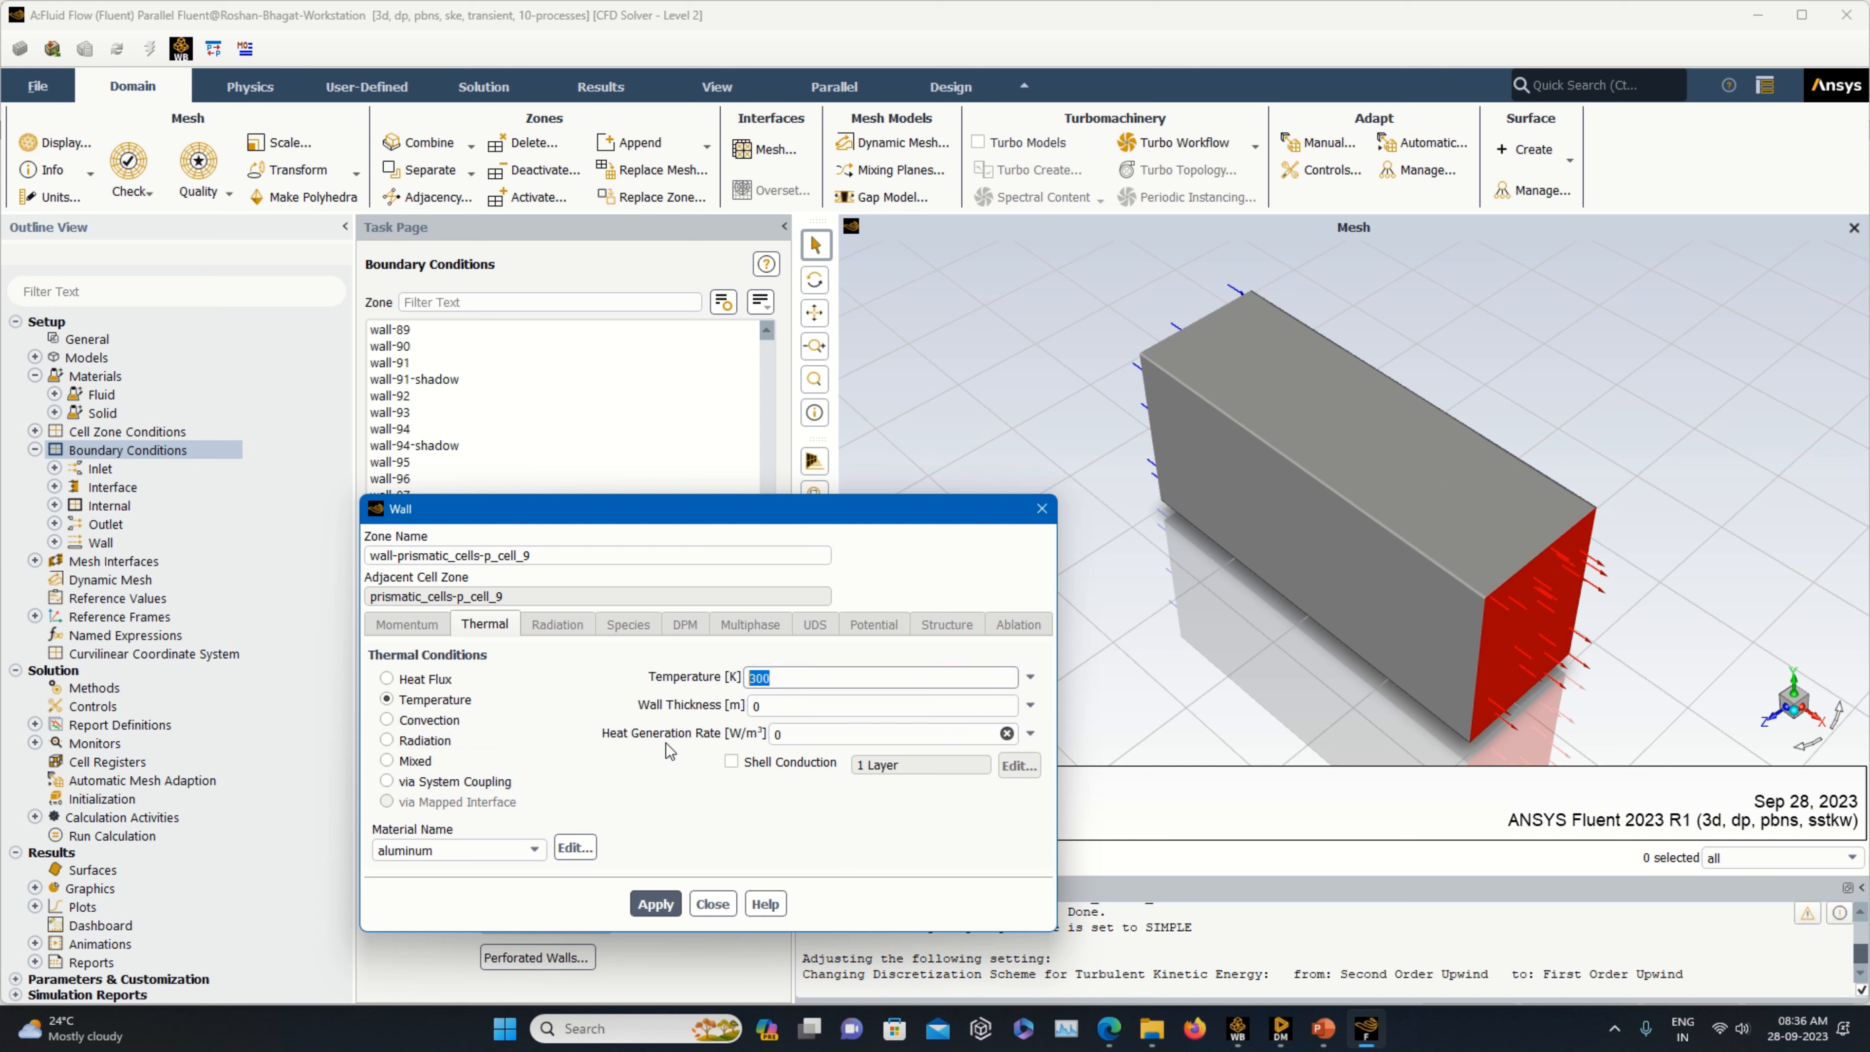
type("323")
left_click(655, 904)
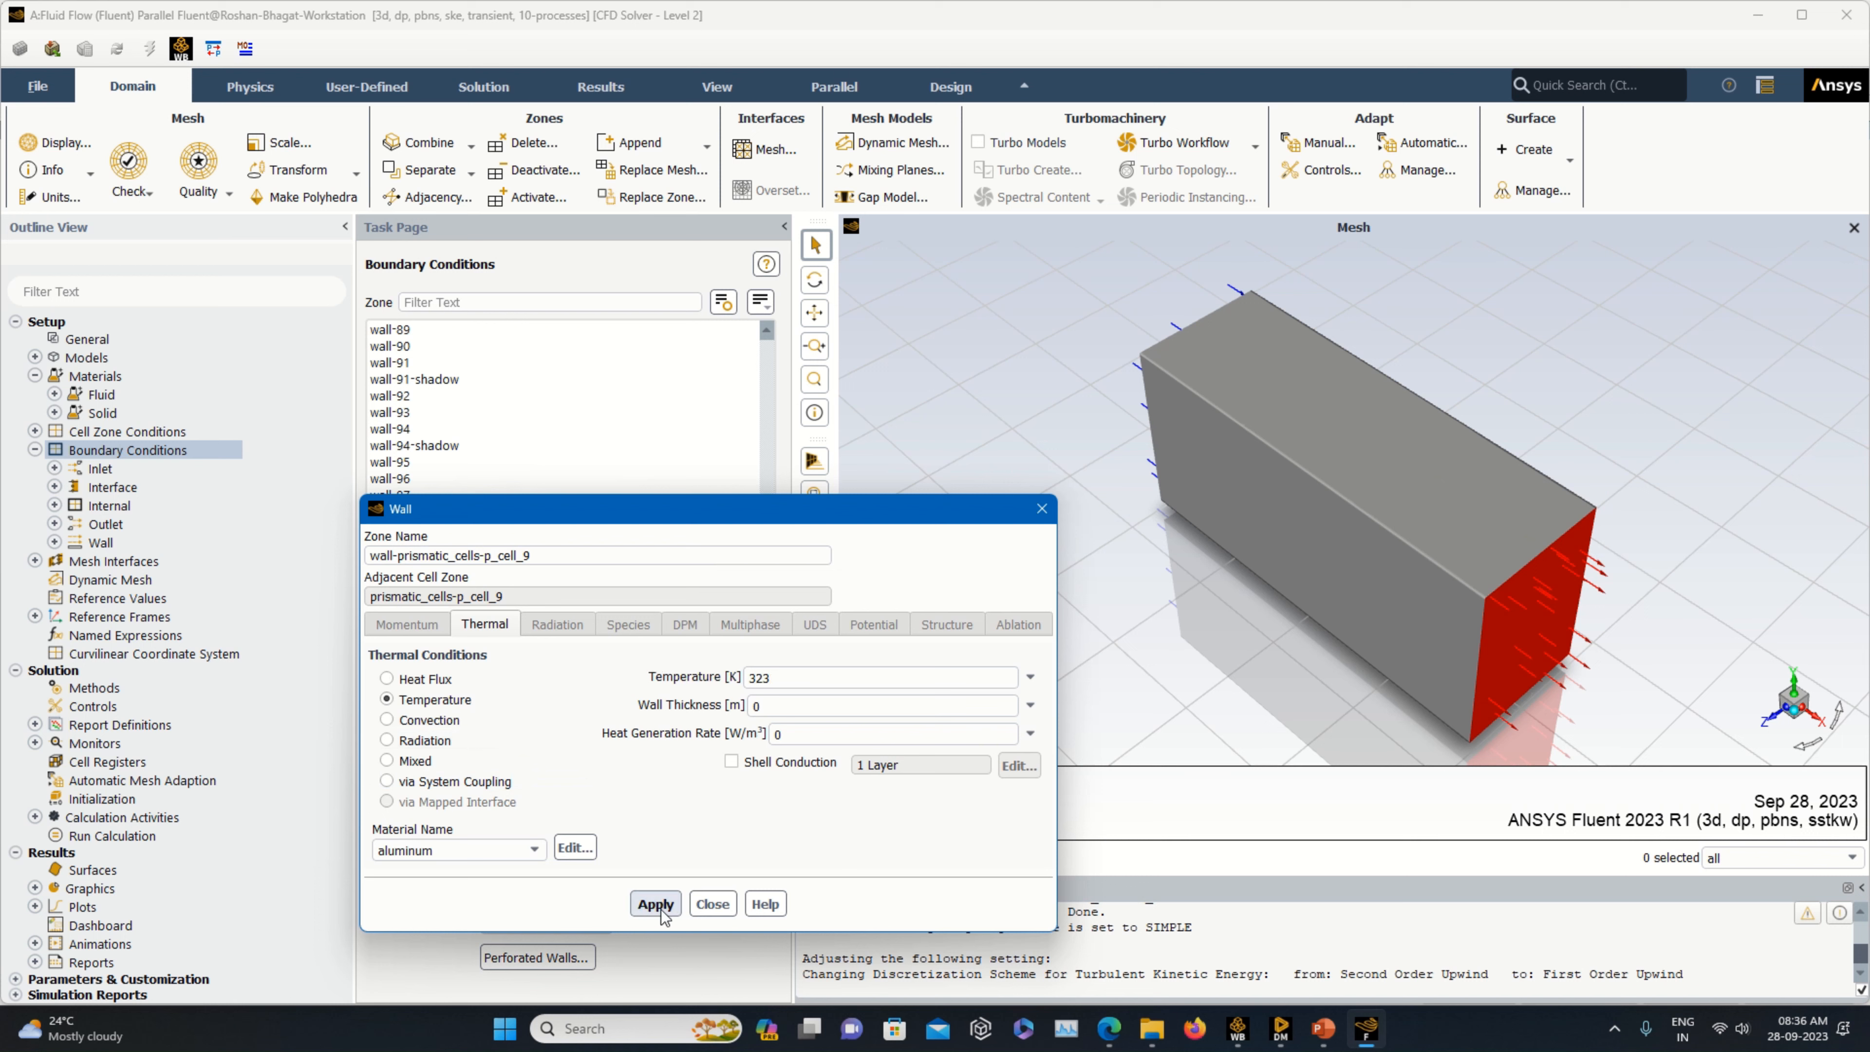
left_click(712, 904)
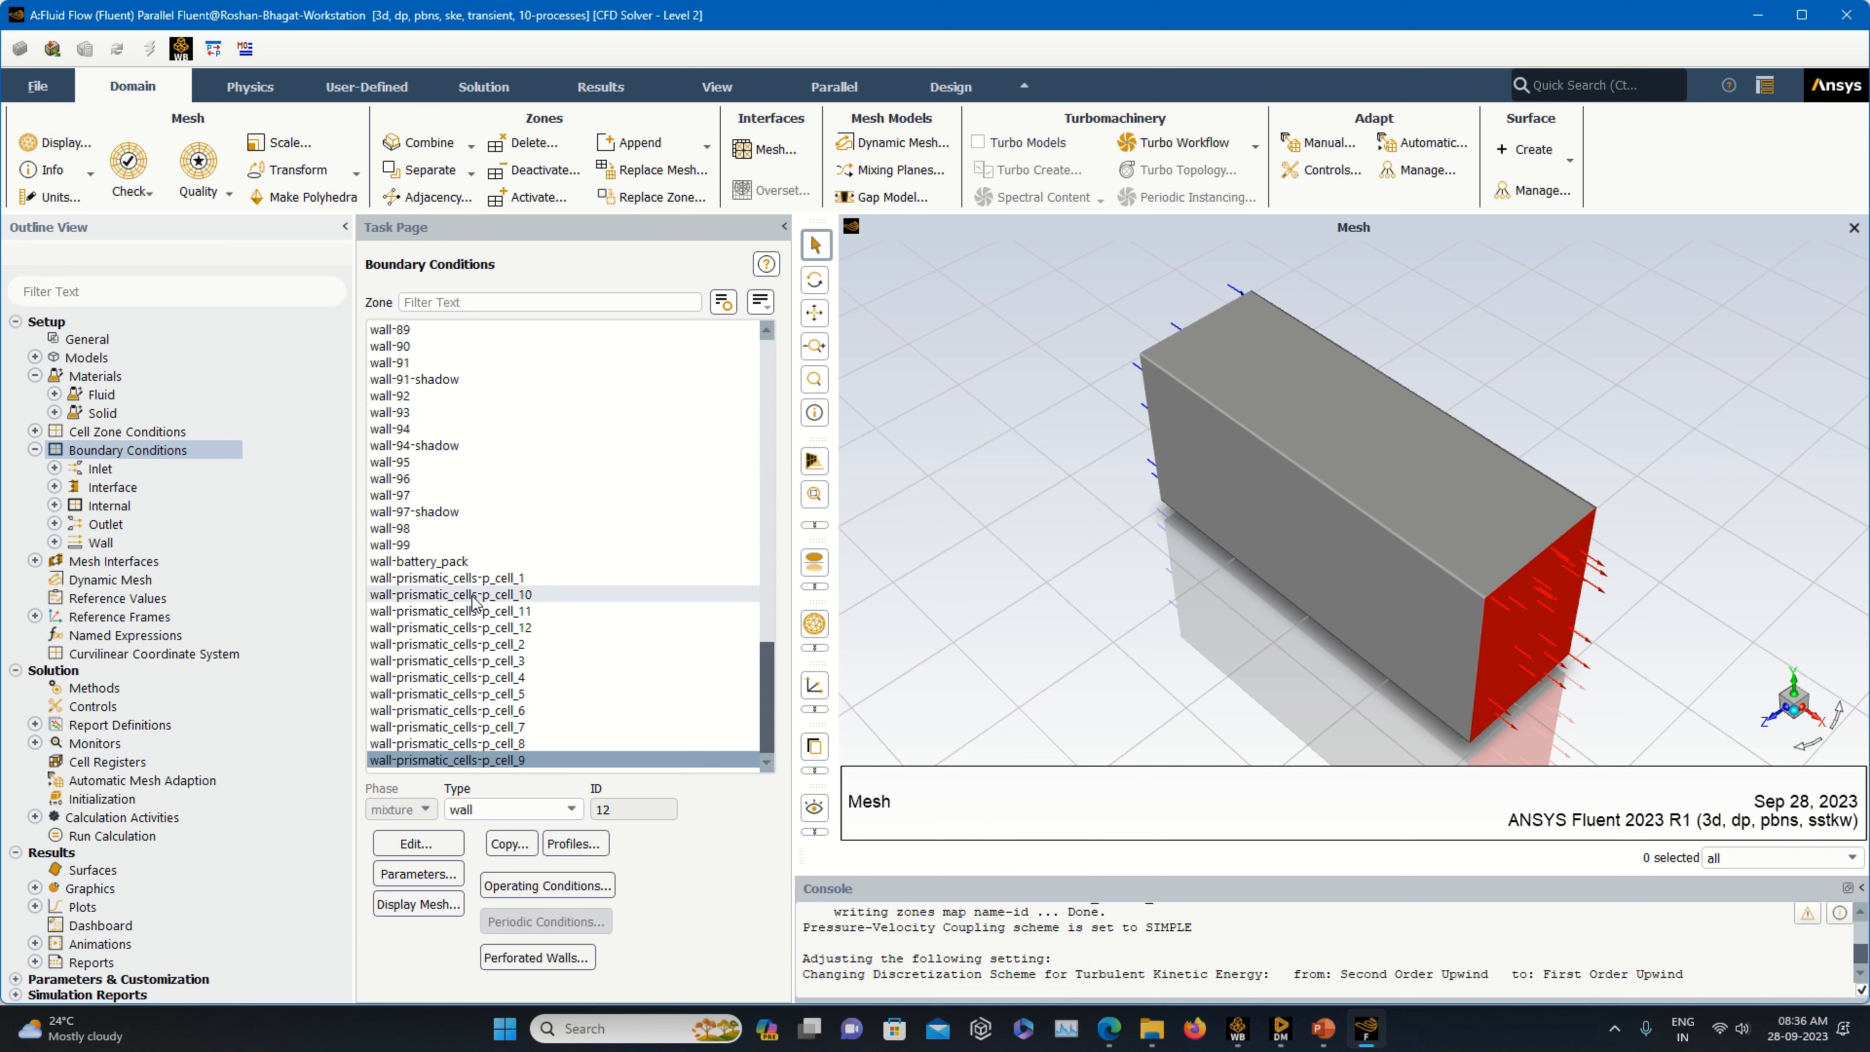
- Compute the reference values from the inlet and set the reference zone to battery_pack
scroll(478, 601, "up", 6)
scroll(479, 600, "up", 6)
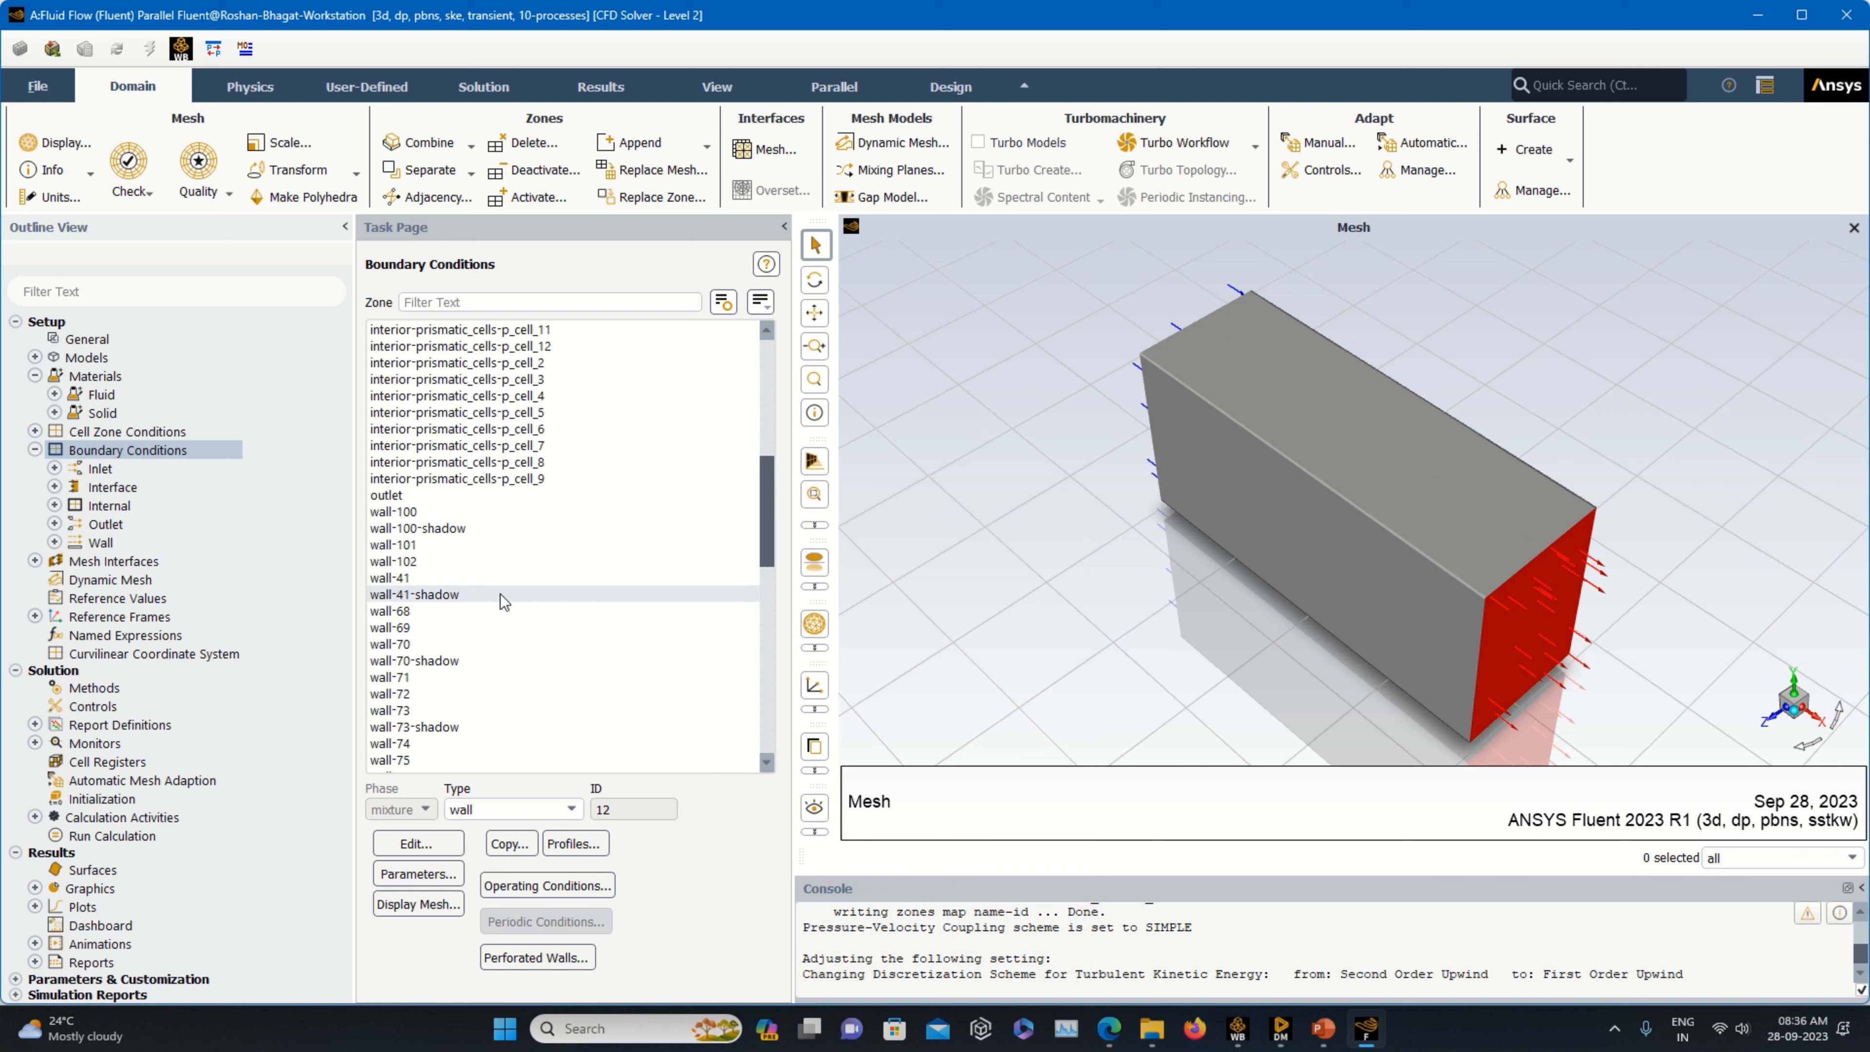
left_click(35, 449)
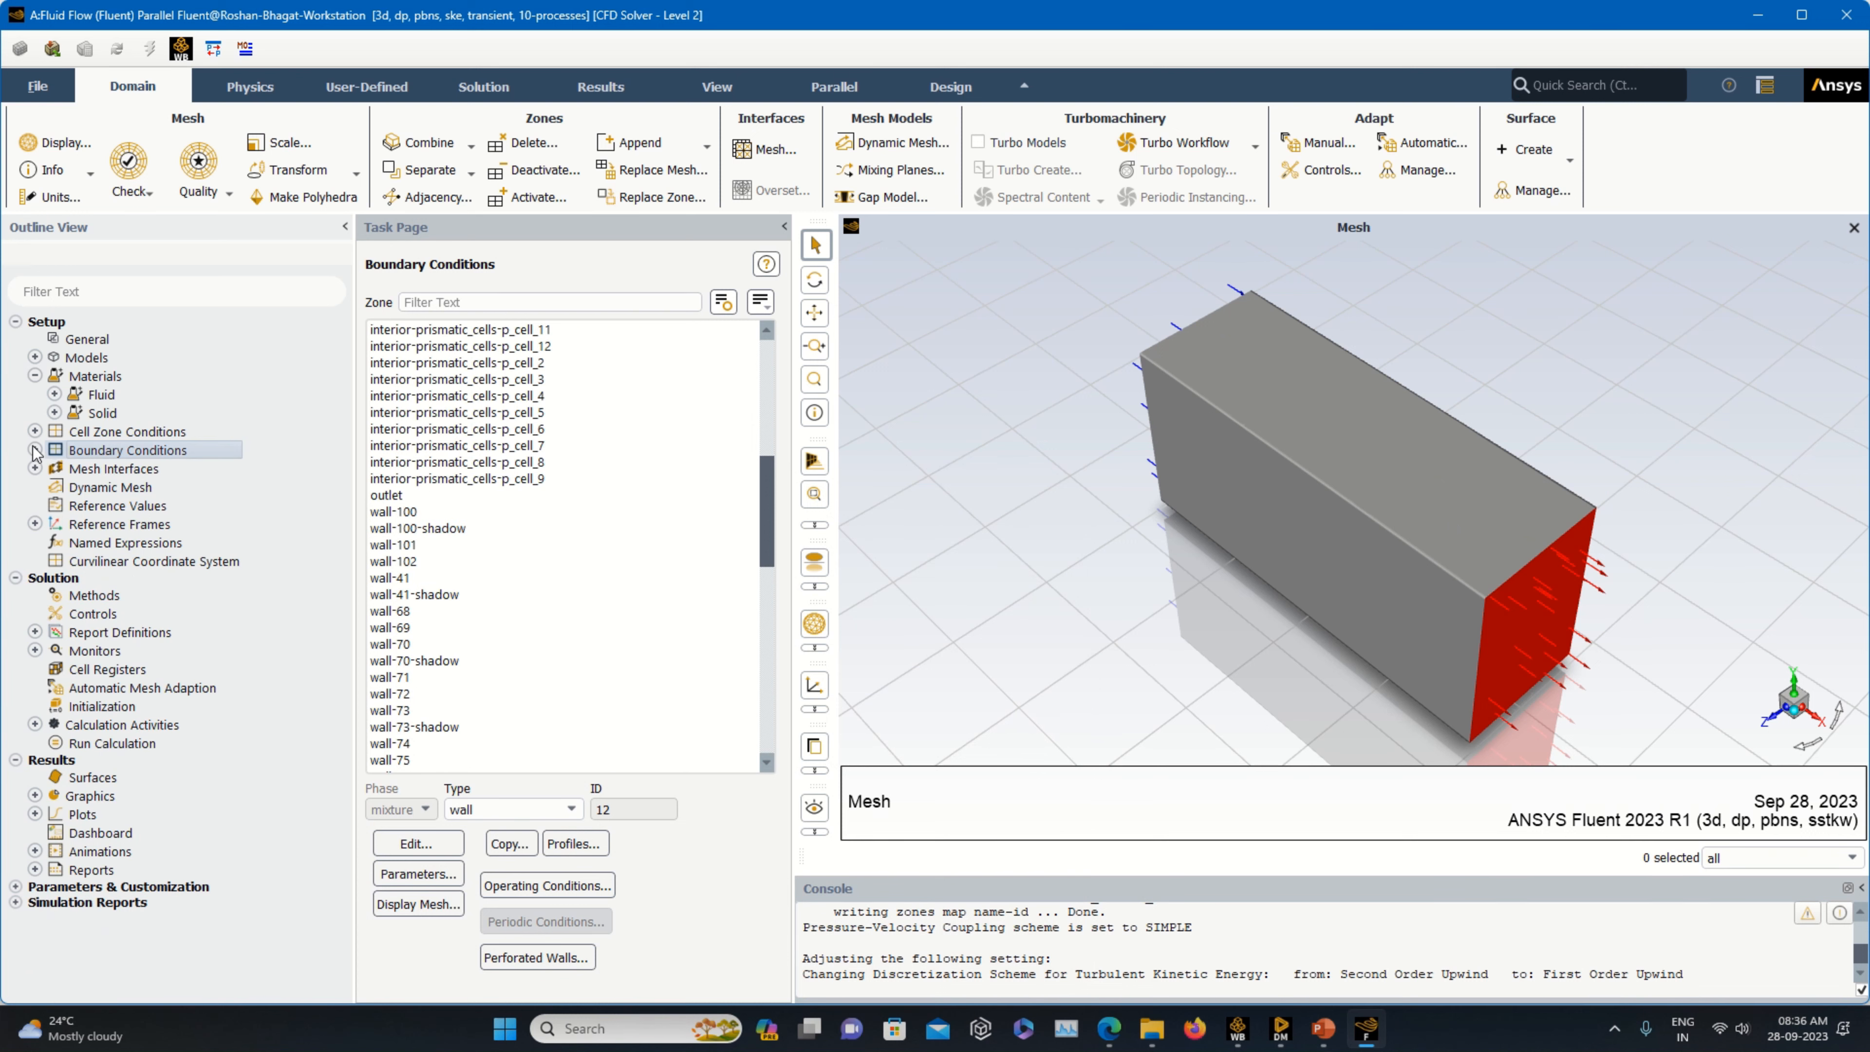
left_click(134, 509)
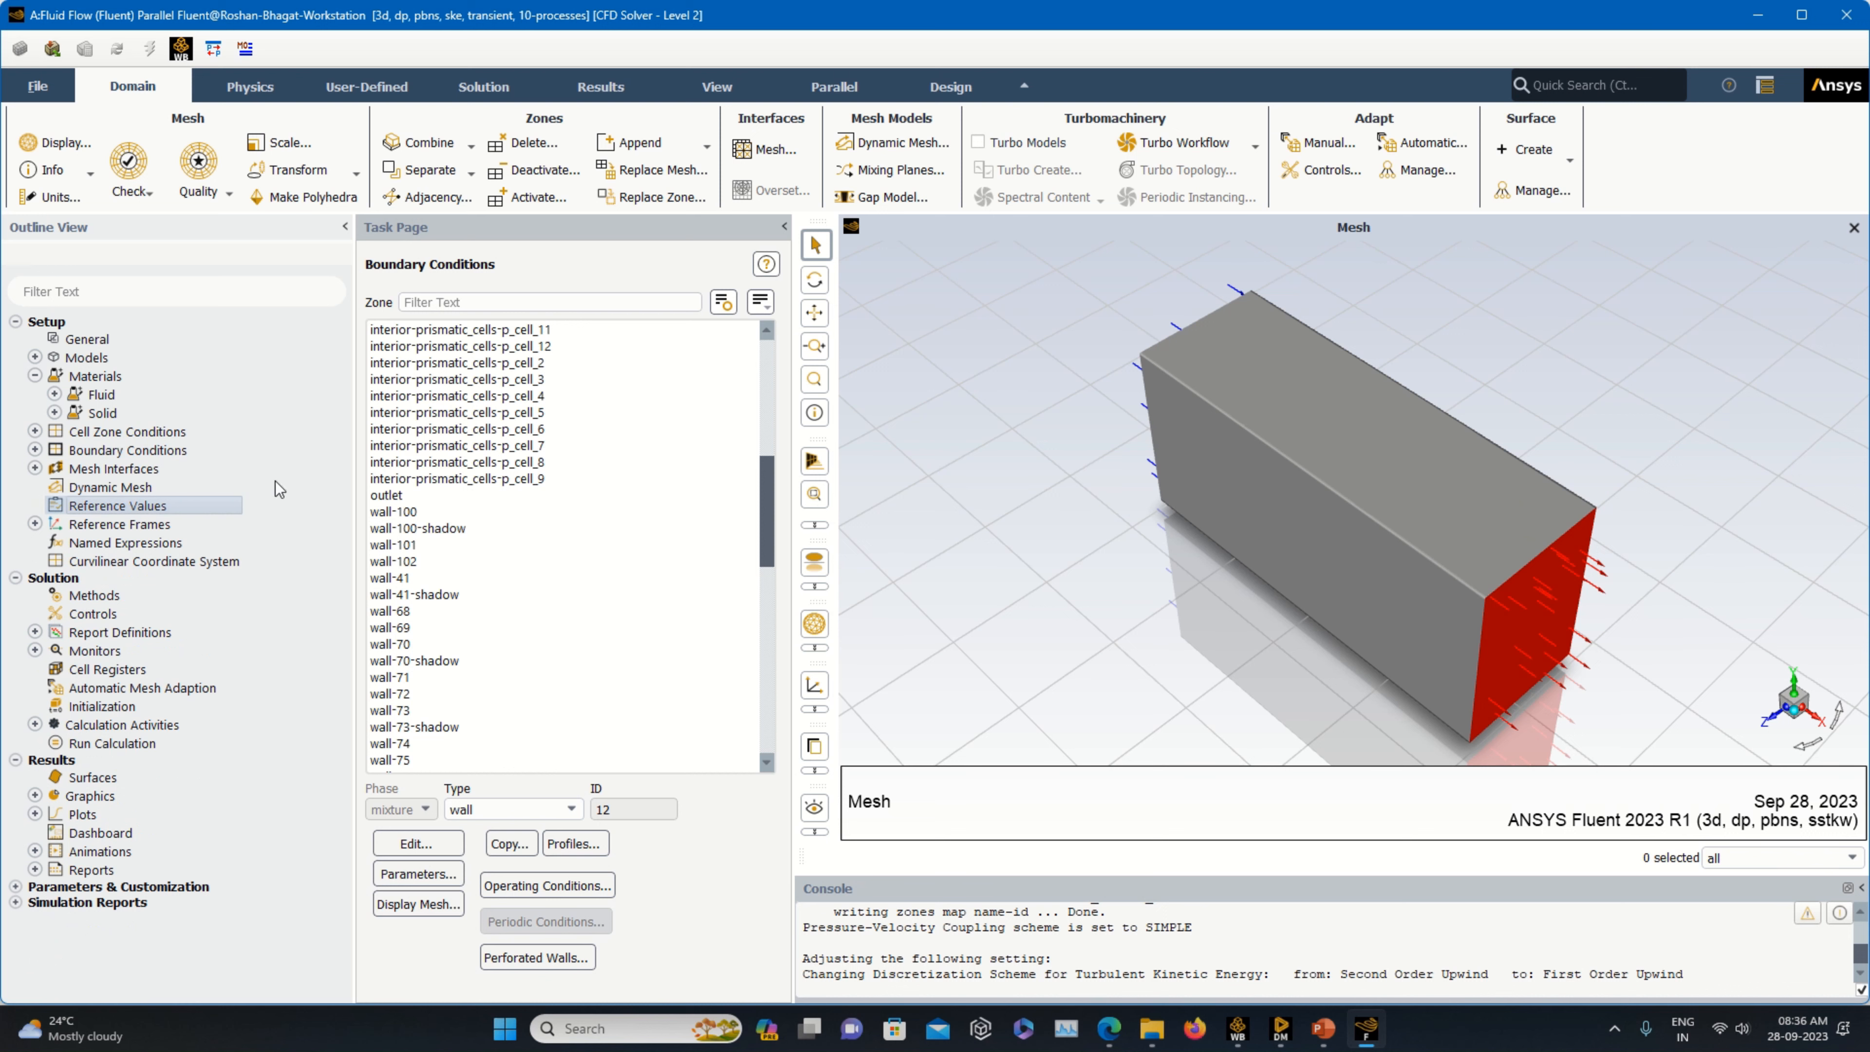
left_click(697, 313)
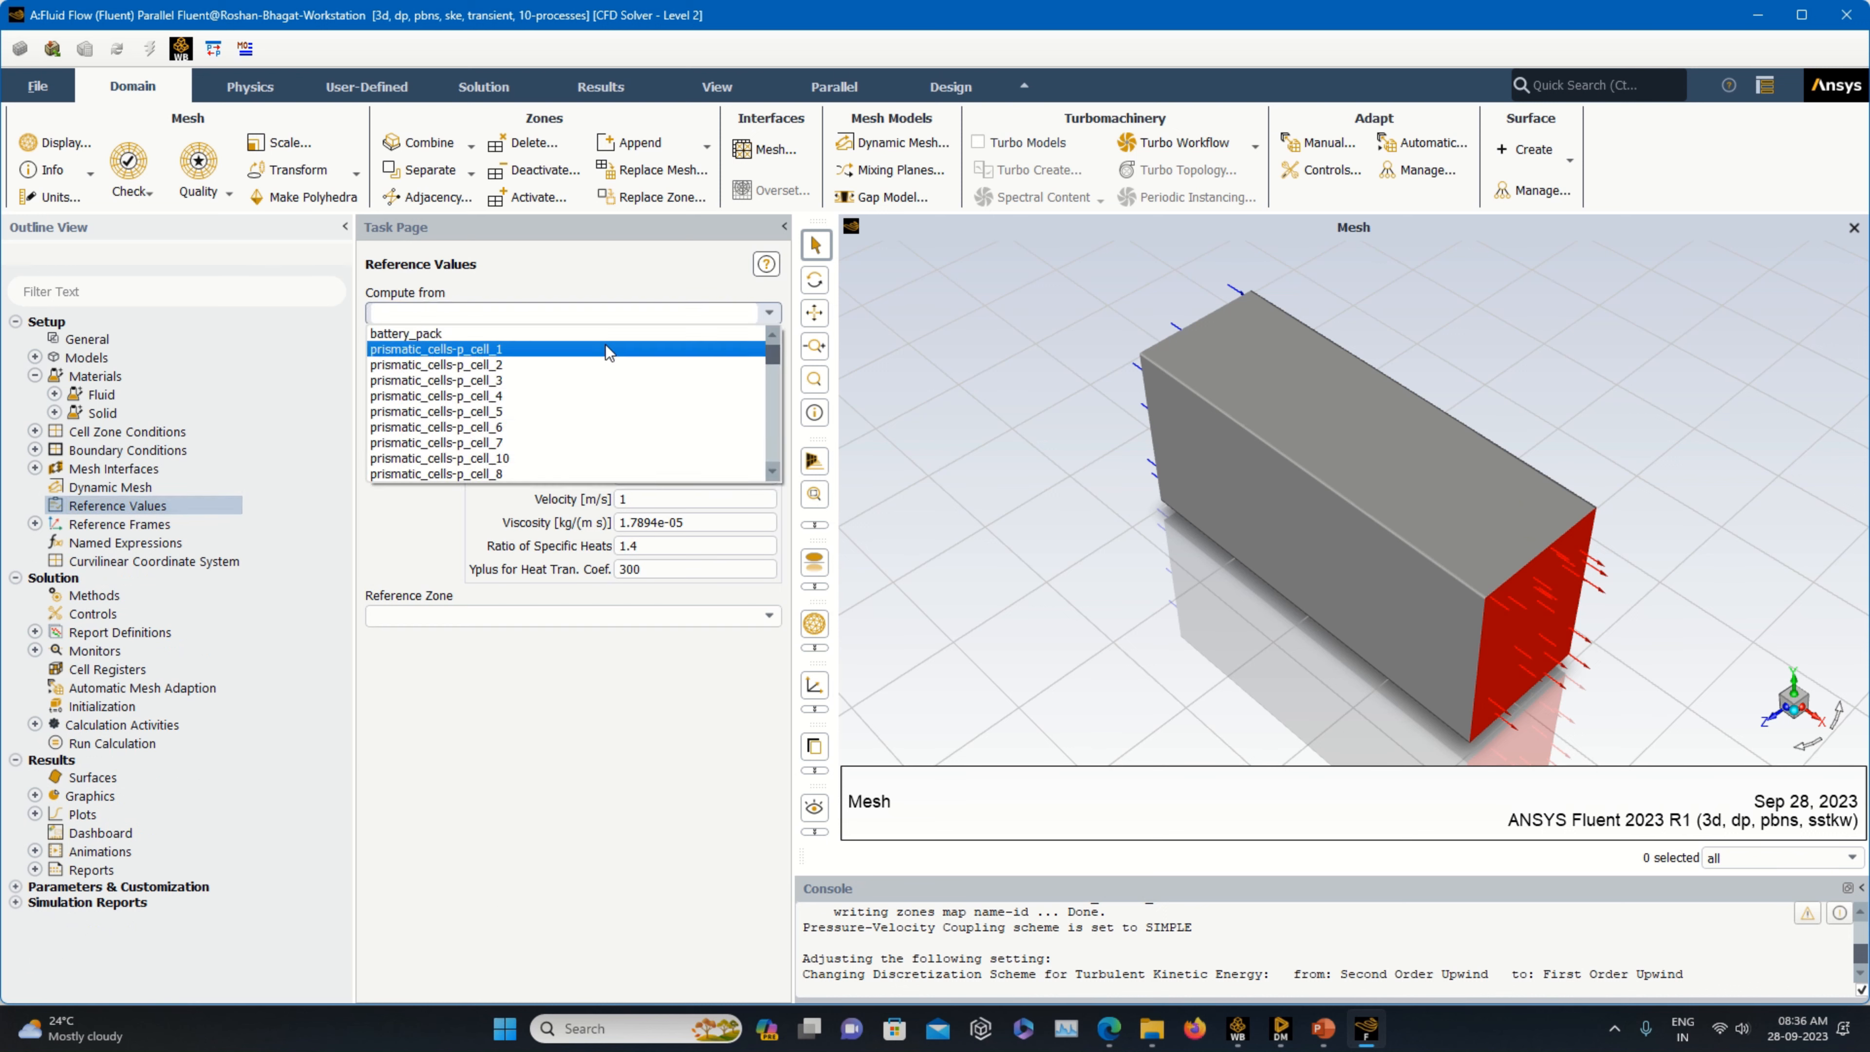
scroll(605, 361, "down", 10)
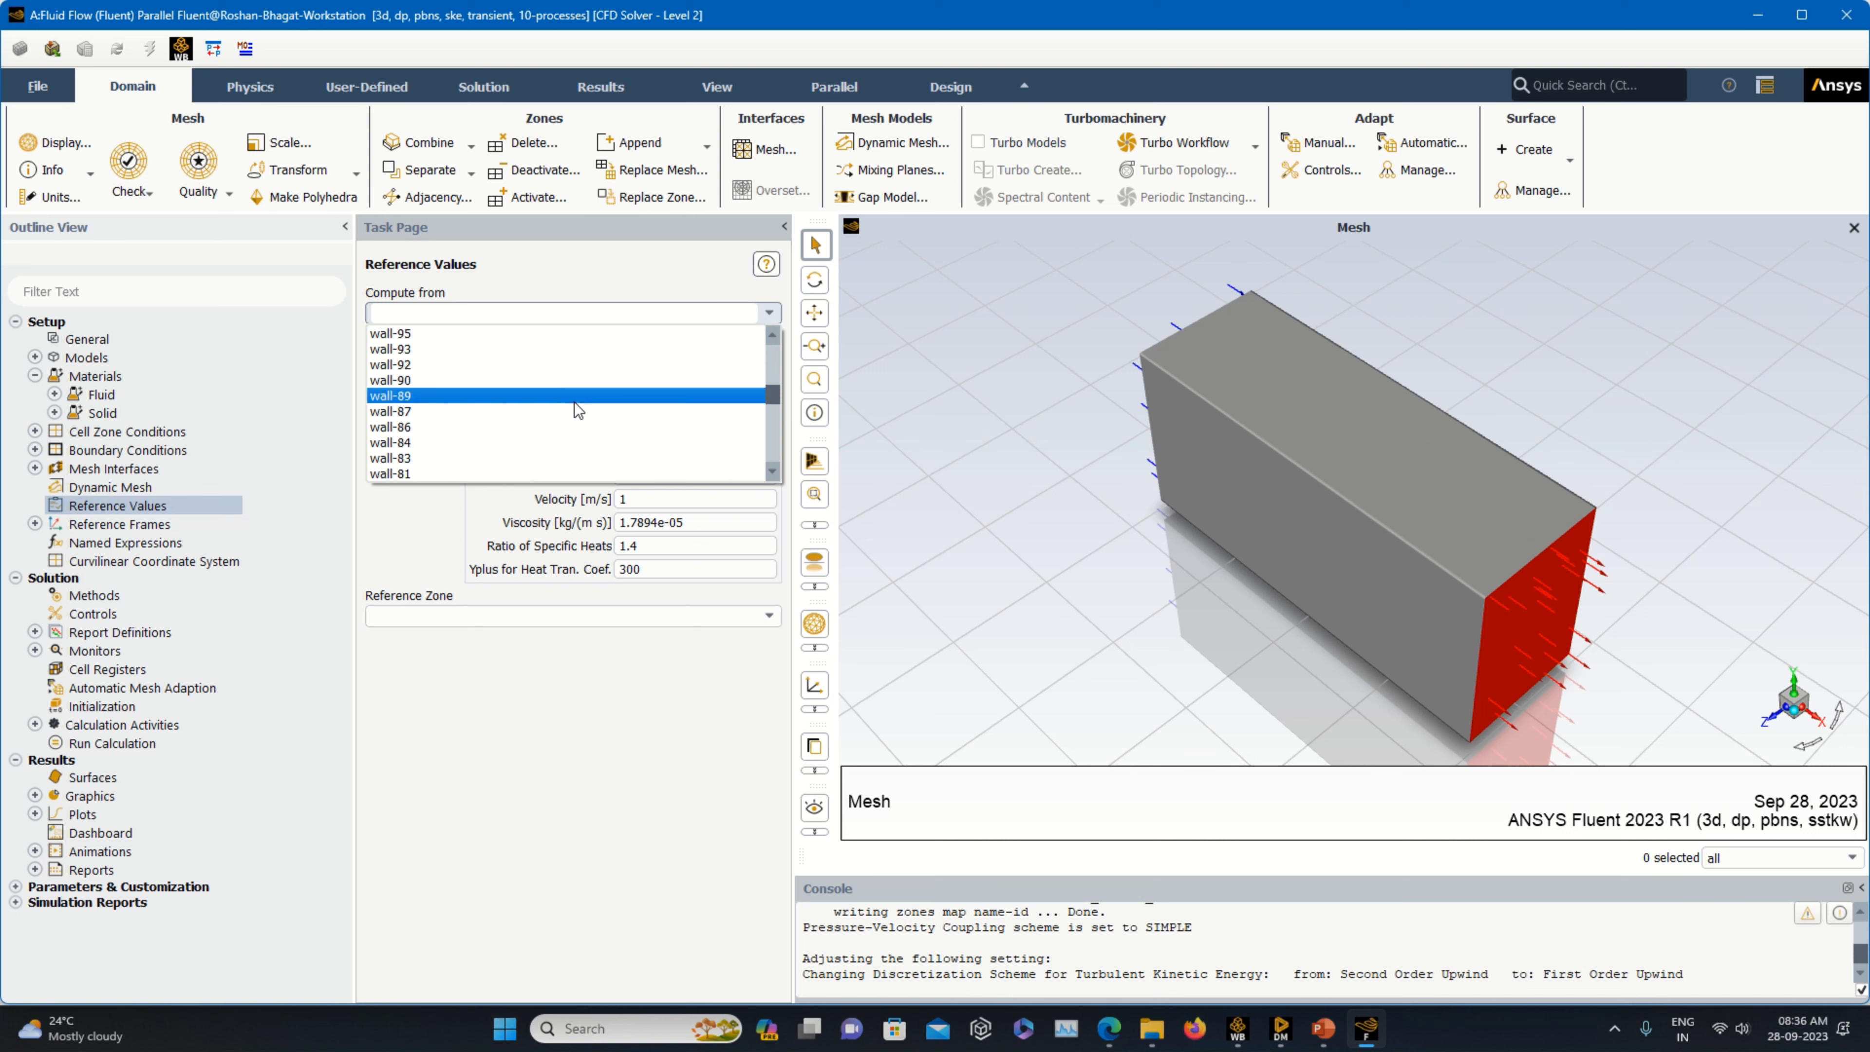
scroll(574, 405, "down", 6)
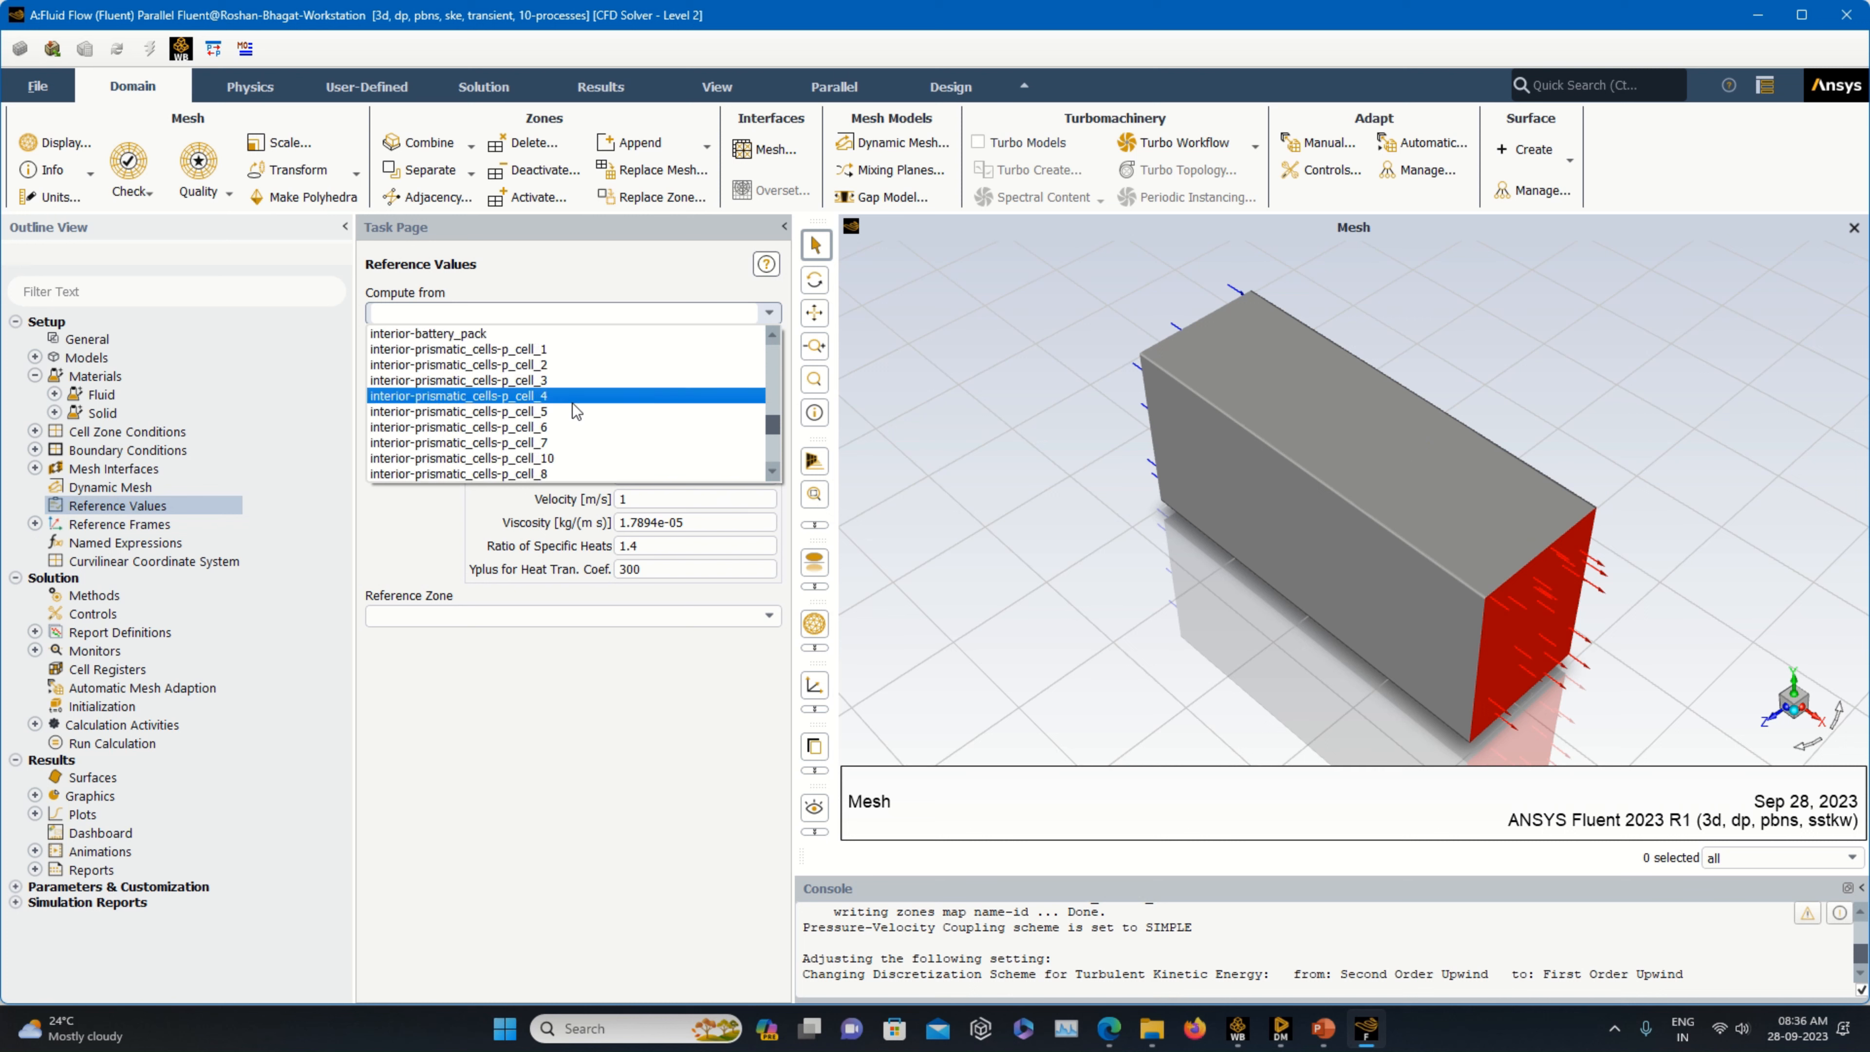
scroll(560, 390, "down", 3)
left_click(539, 363)
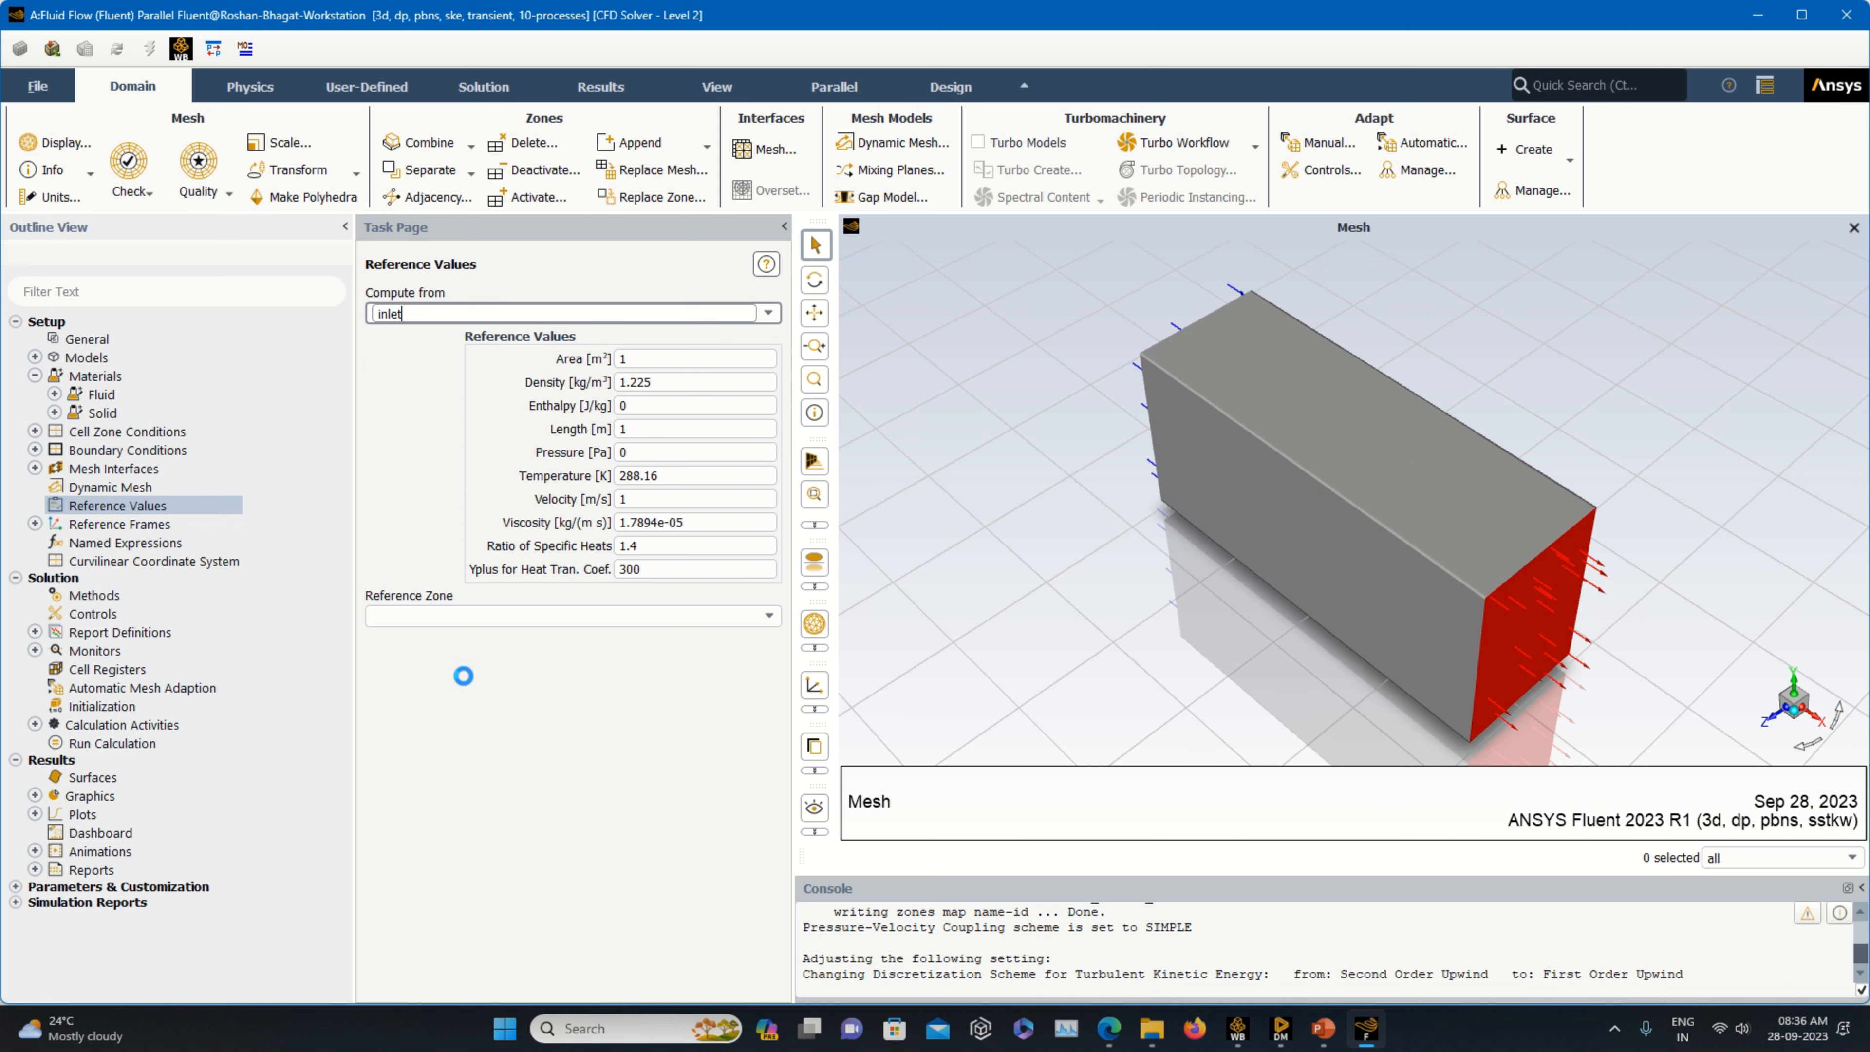
left_click(527, 617)
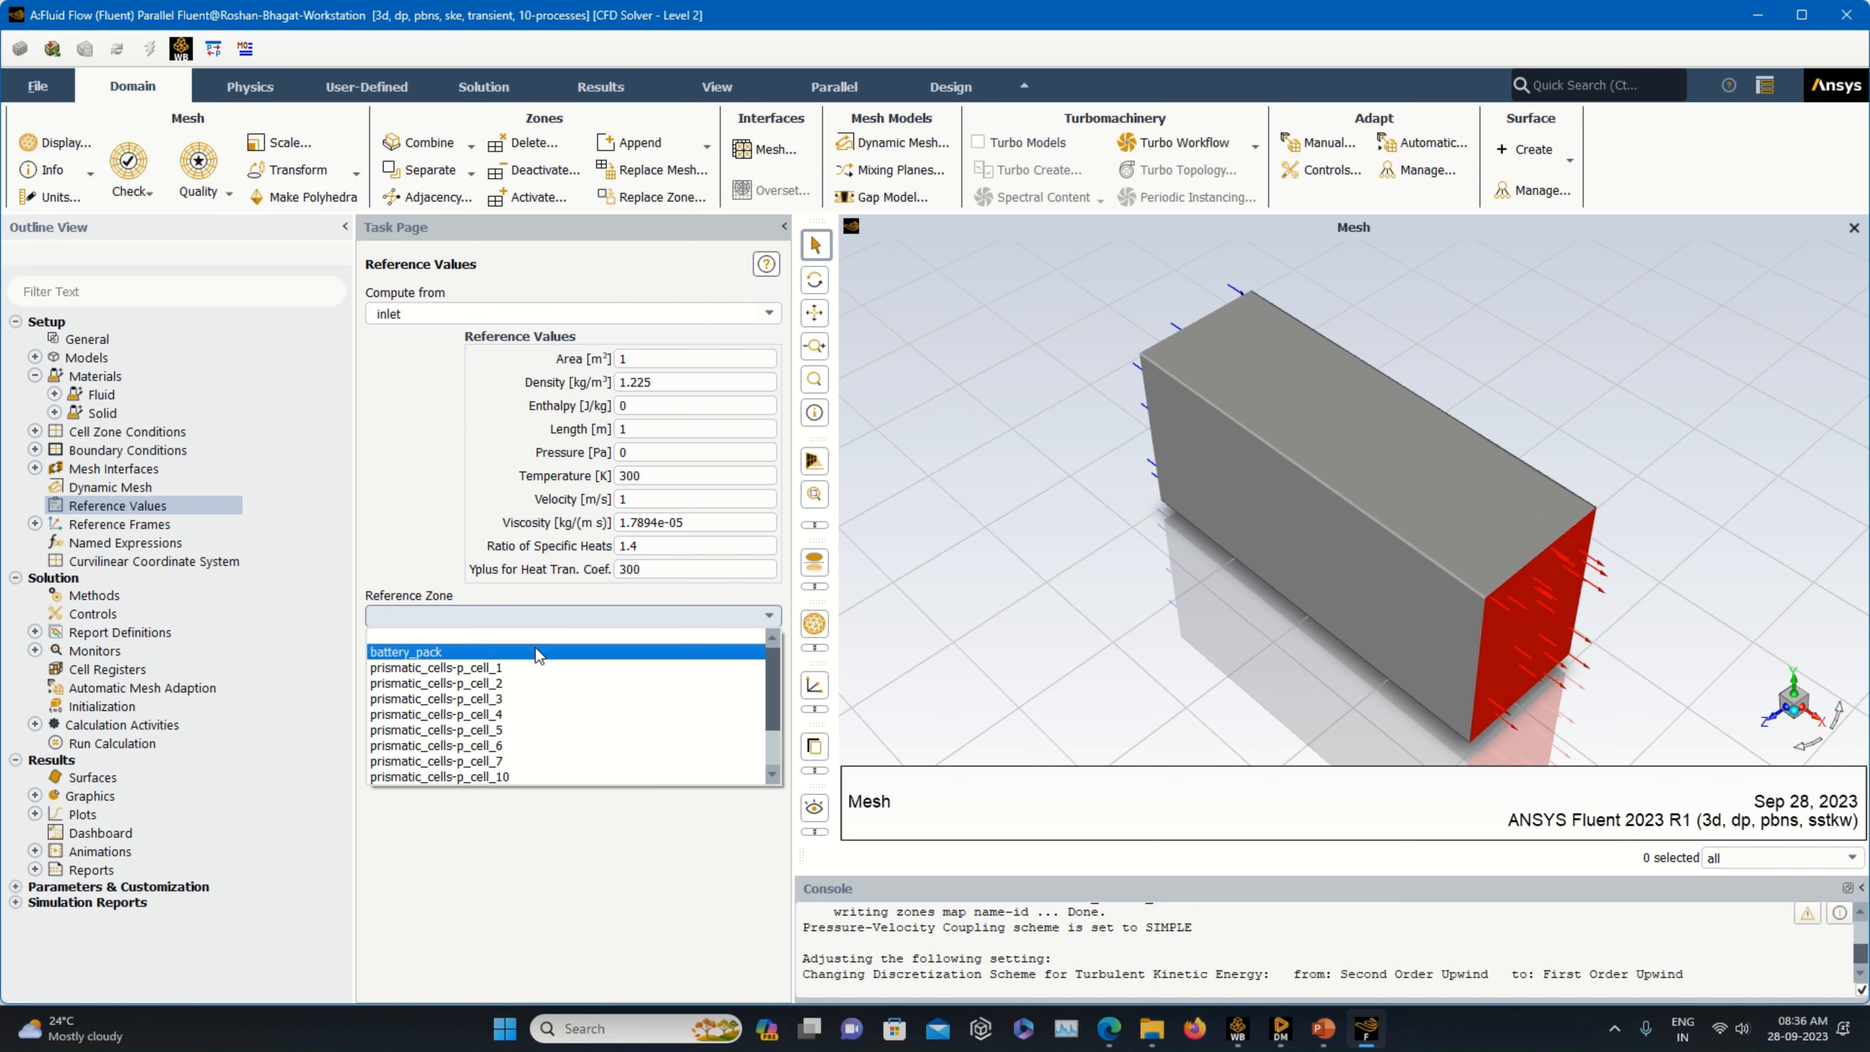
left_click(535, 651)
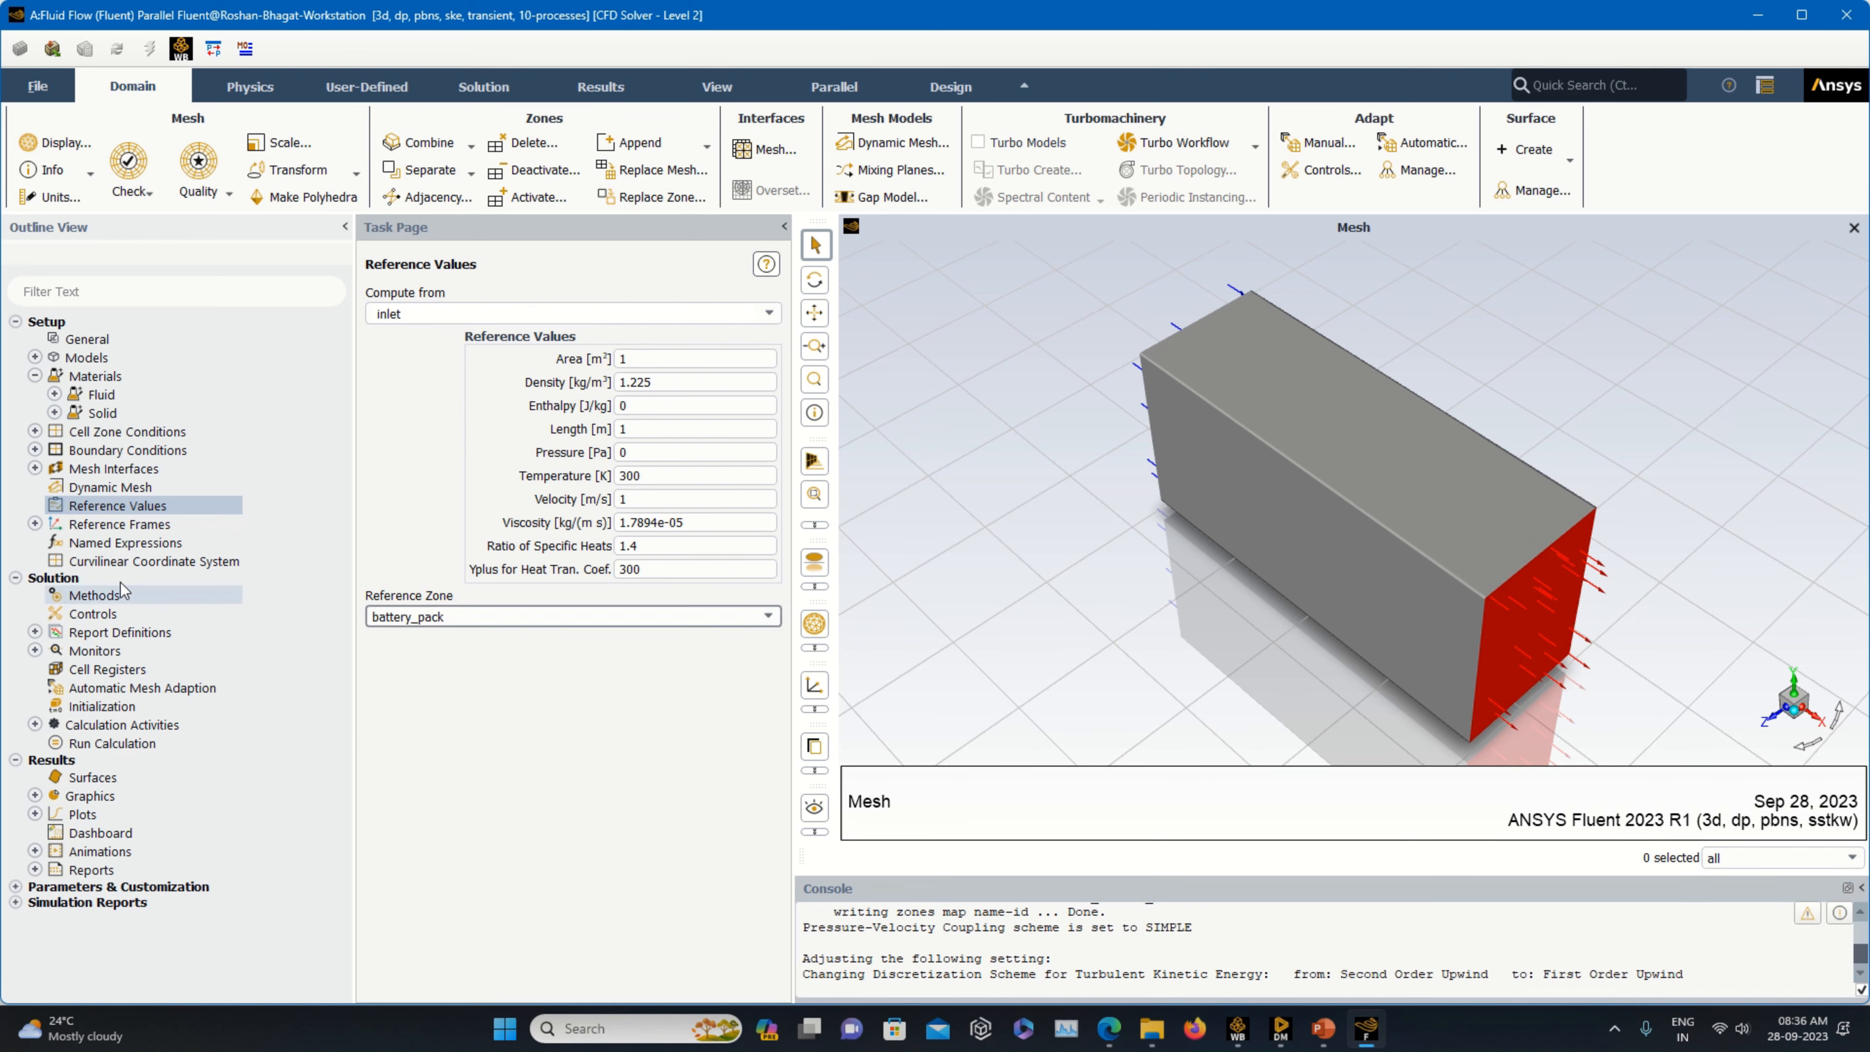
- Initialize the solution with standard initialization, computing the initial values from the inlet
left_click(118, 707)
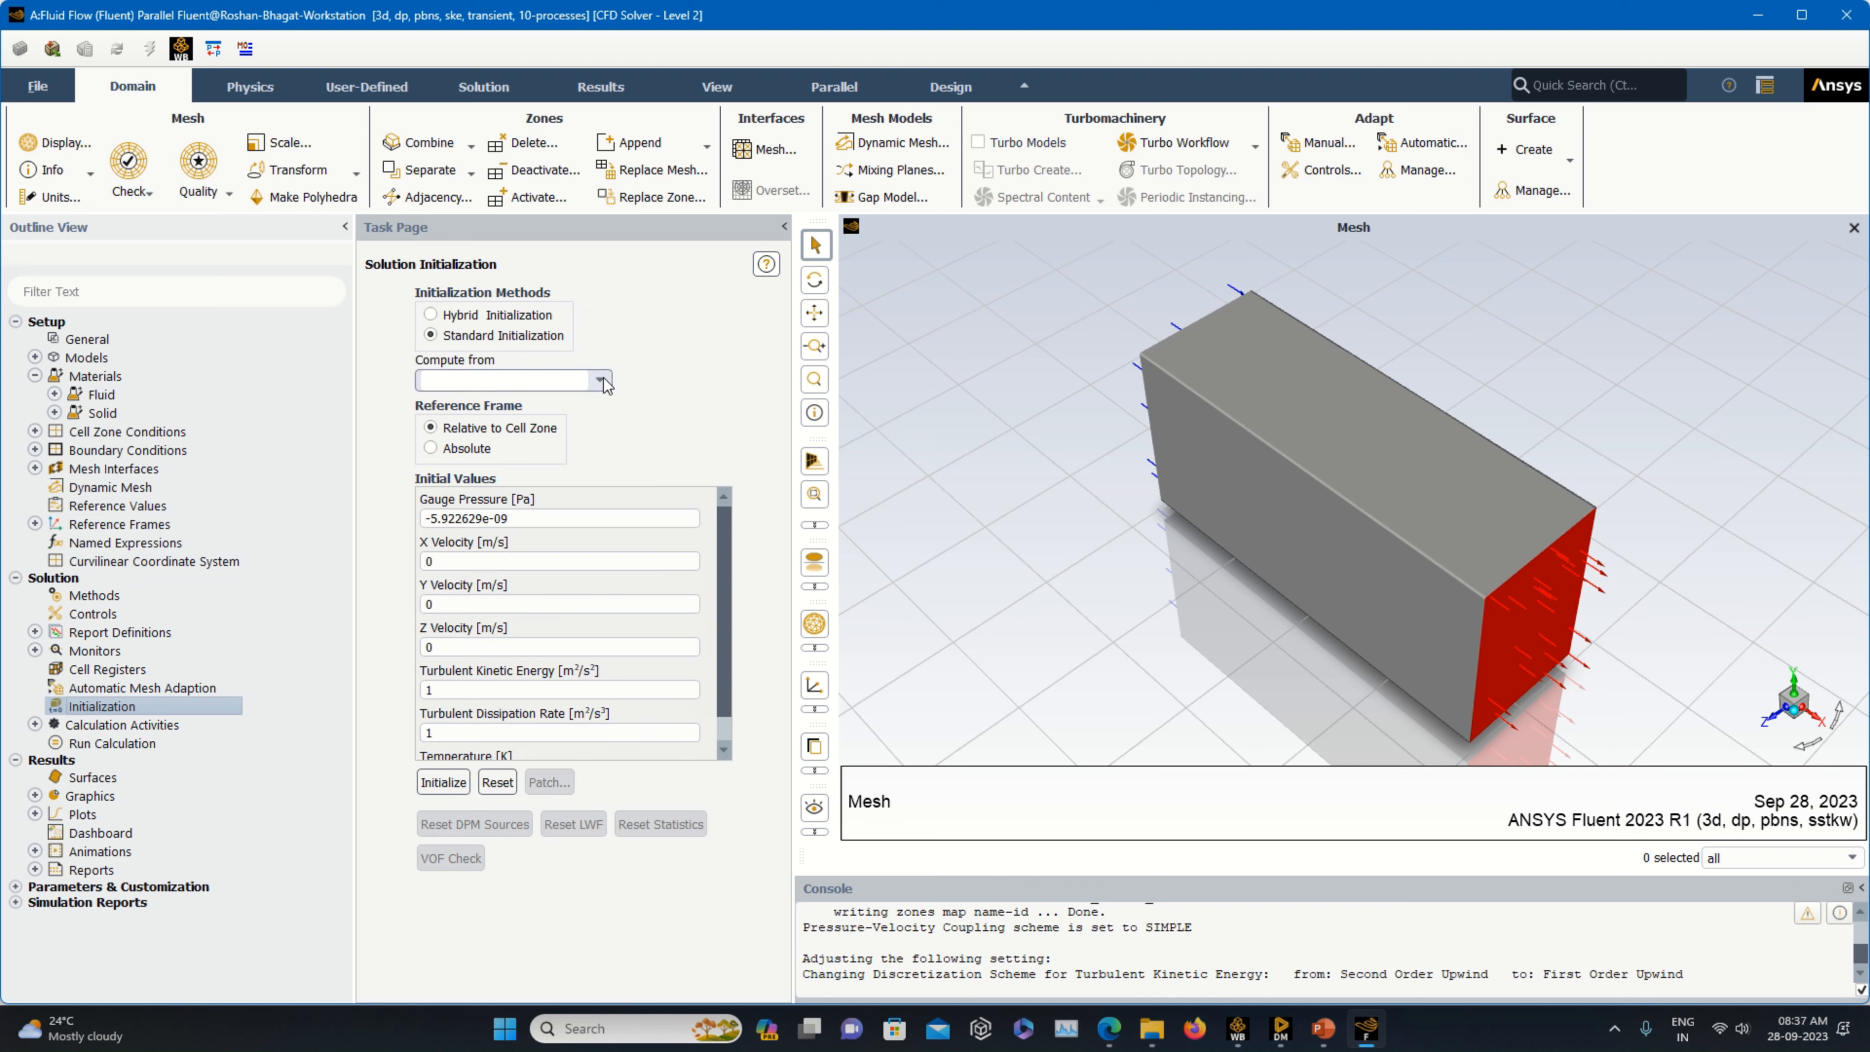
left_click(563, 381)
key("i")
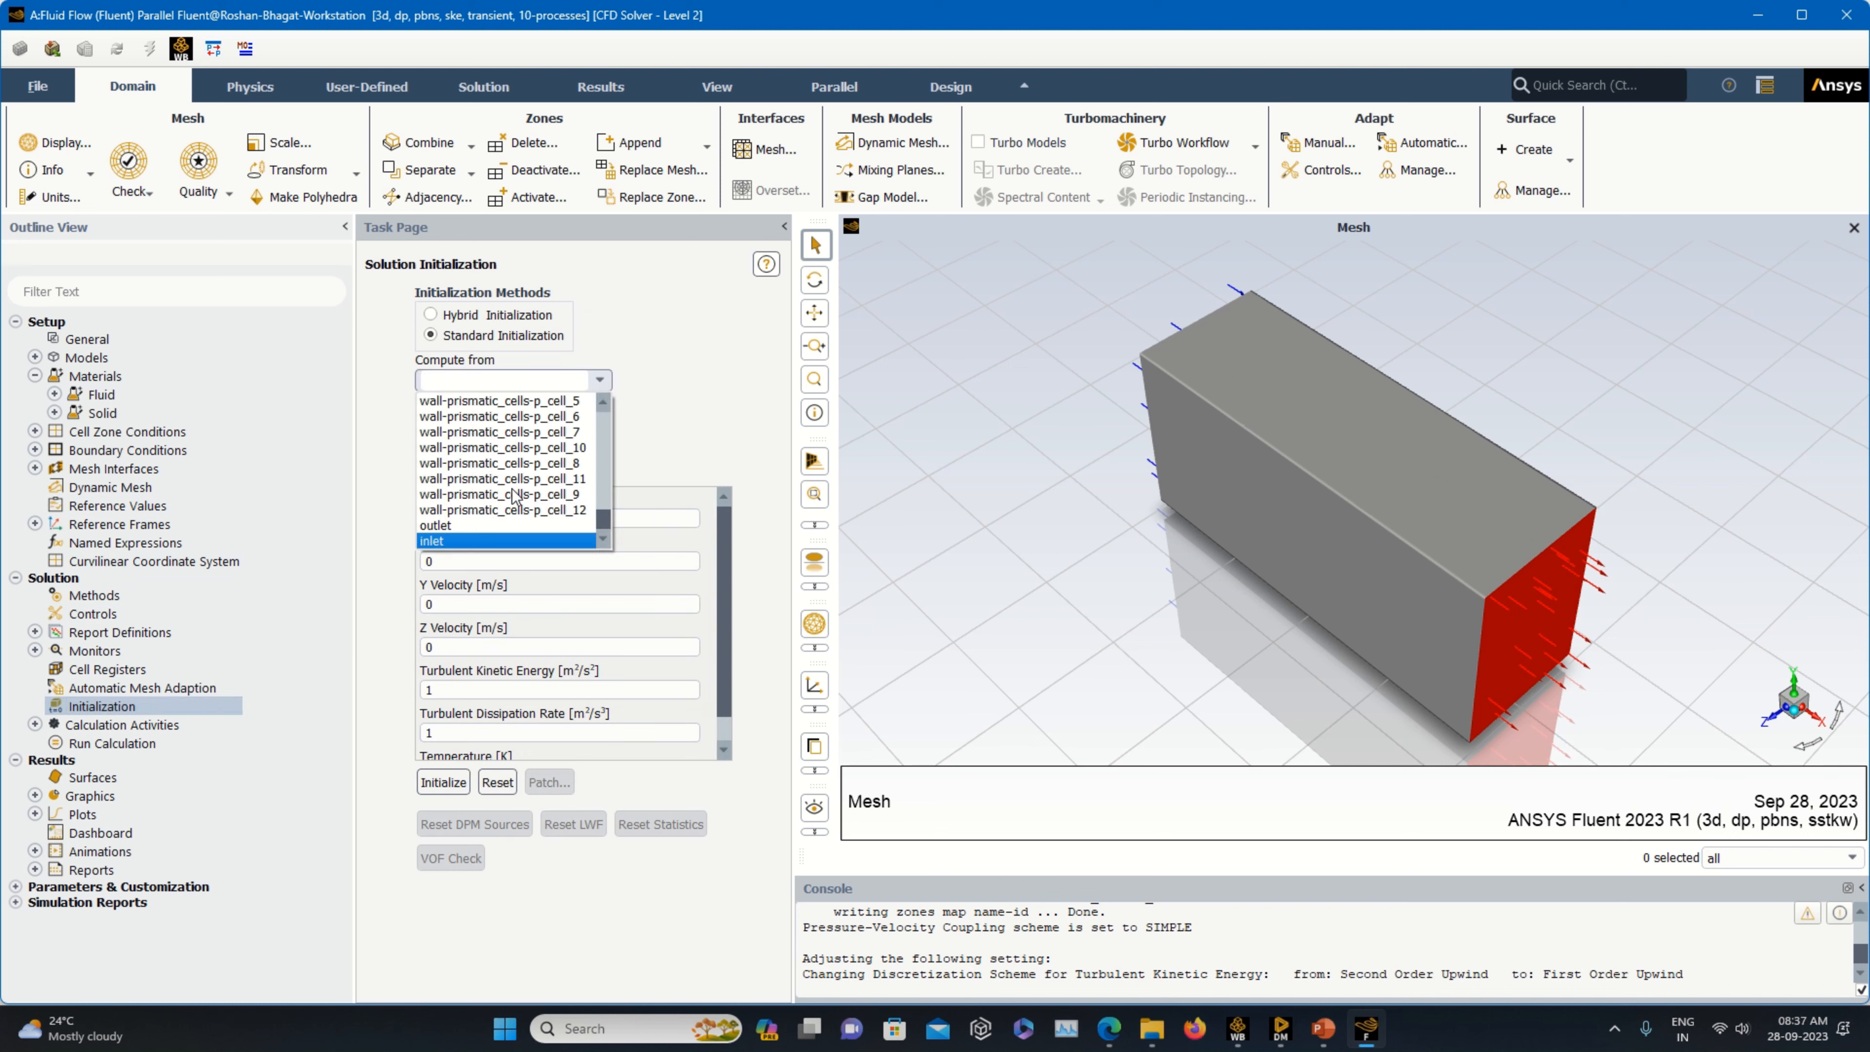
left_click(487, 542)
left_click(461, 778)
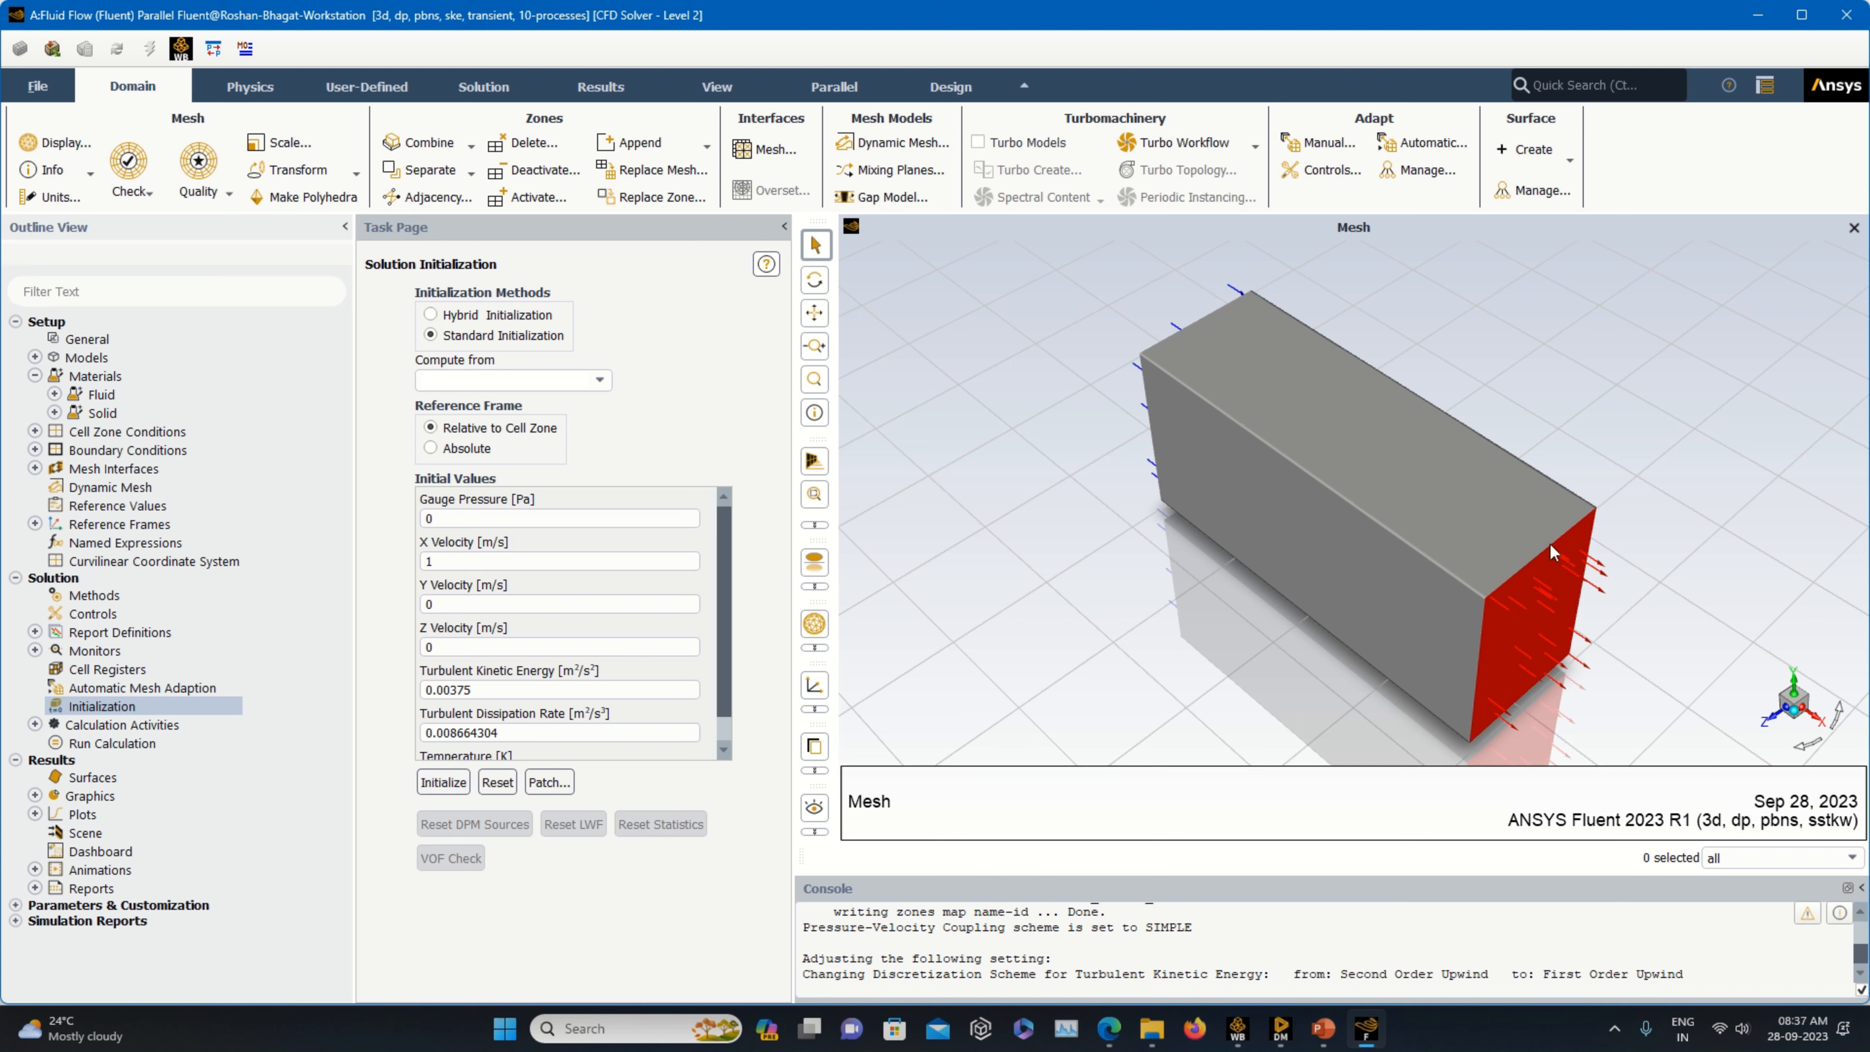
- Set the calculation activities to autosave every 20 time steps
left_click(158, 726)
double_click(157, 726)
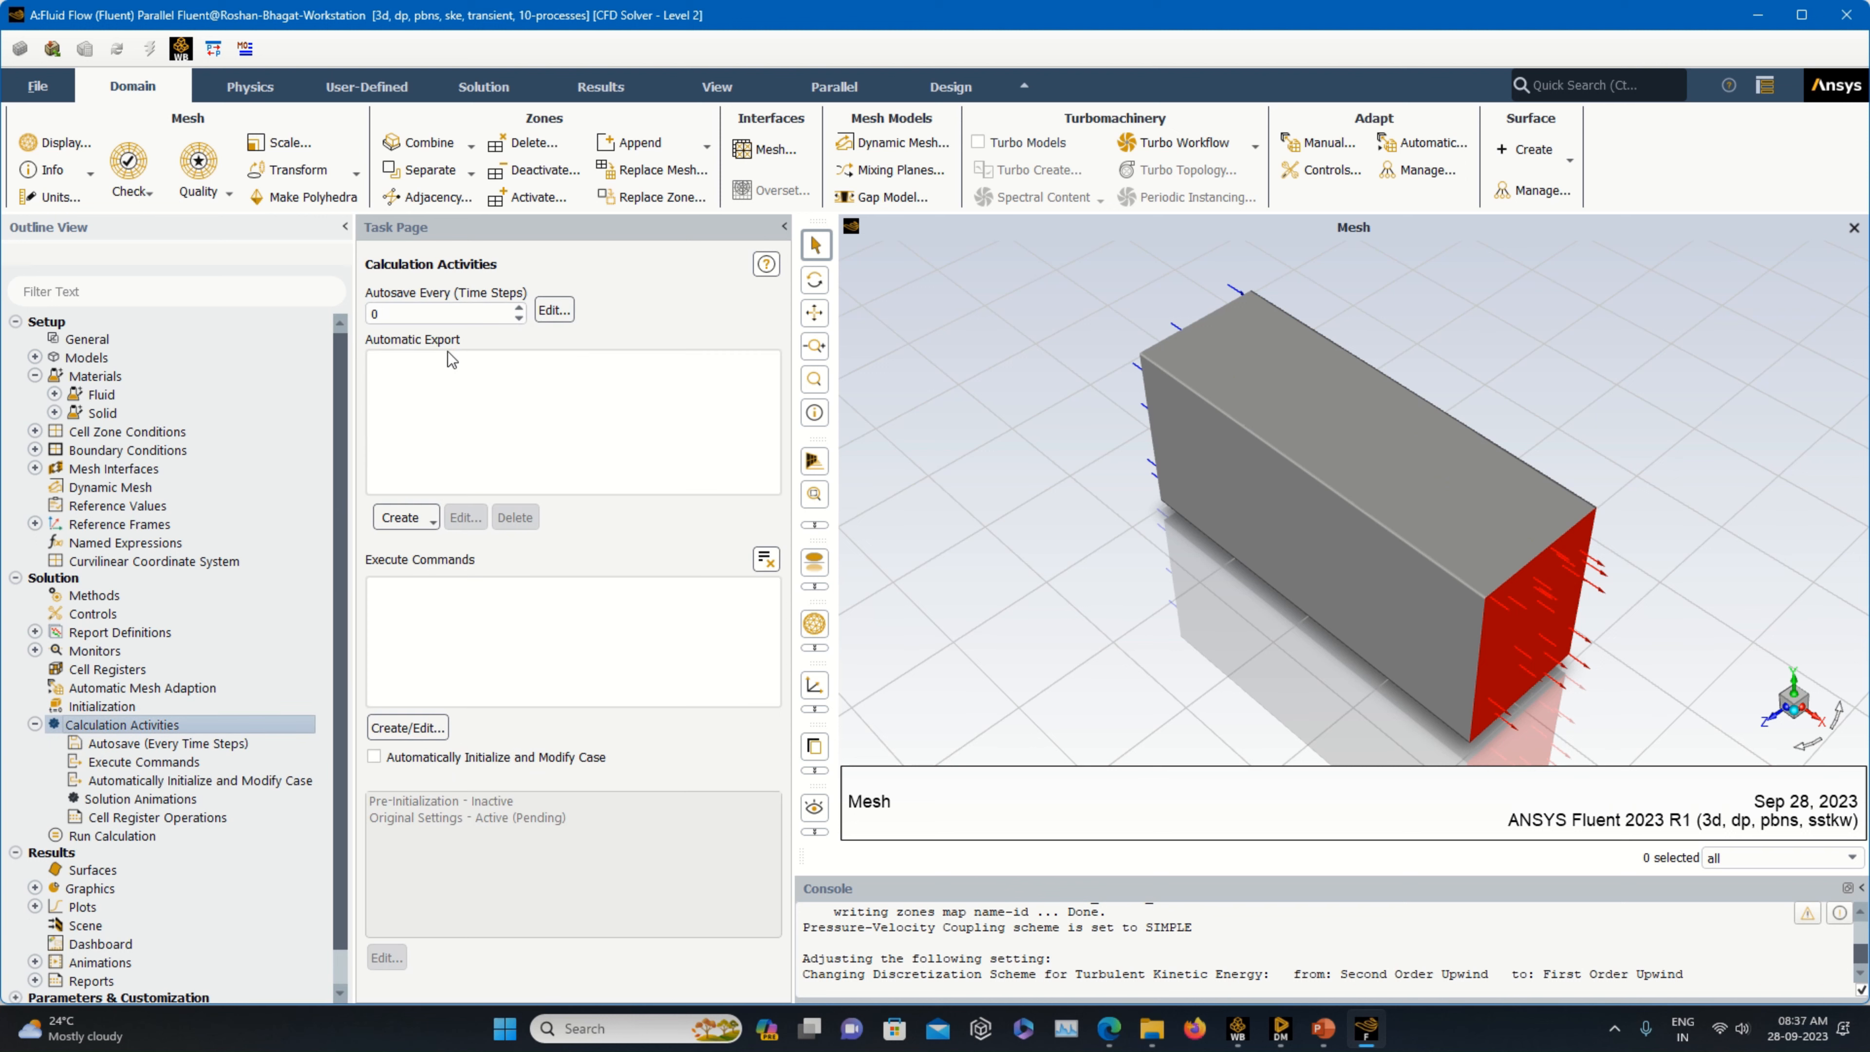
type("20")
- Start a new solution animation and create a contour object for it showing Total Temperature
left_click(168, 799)
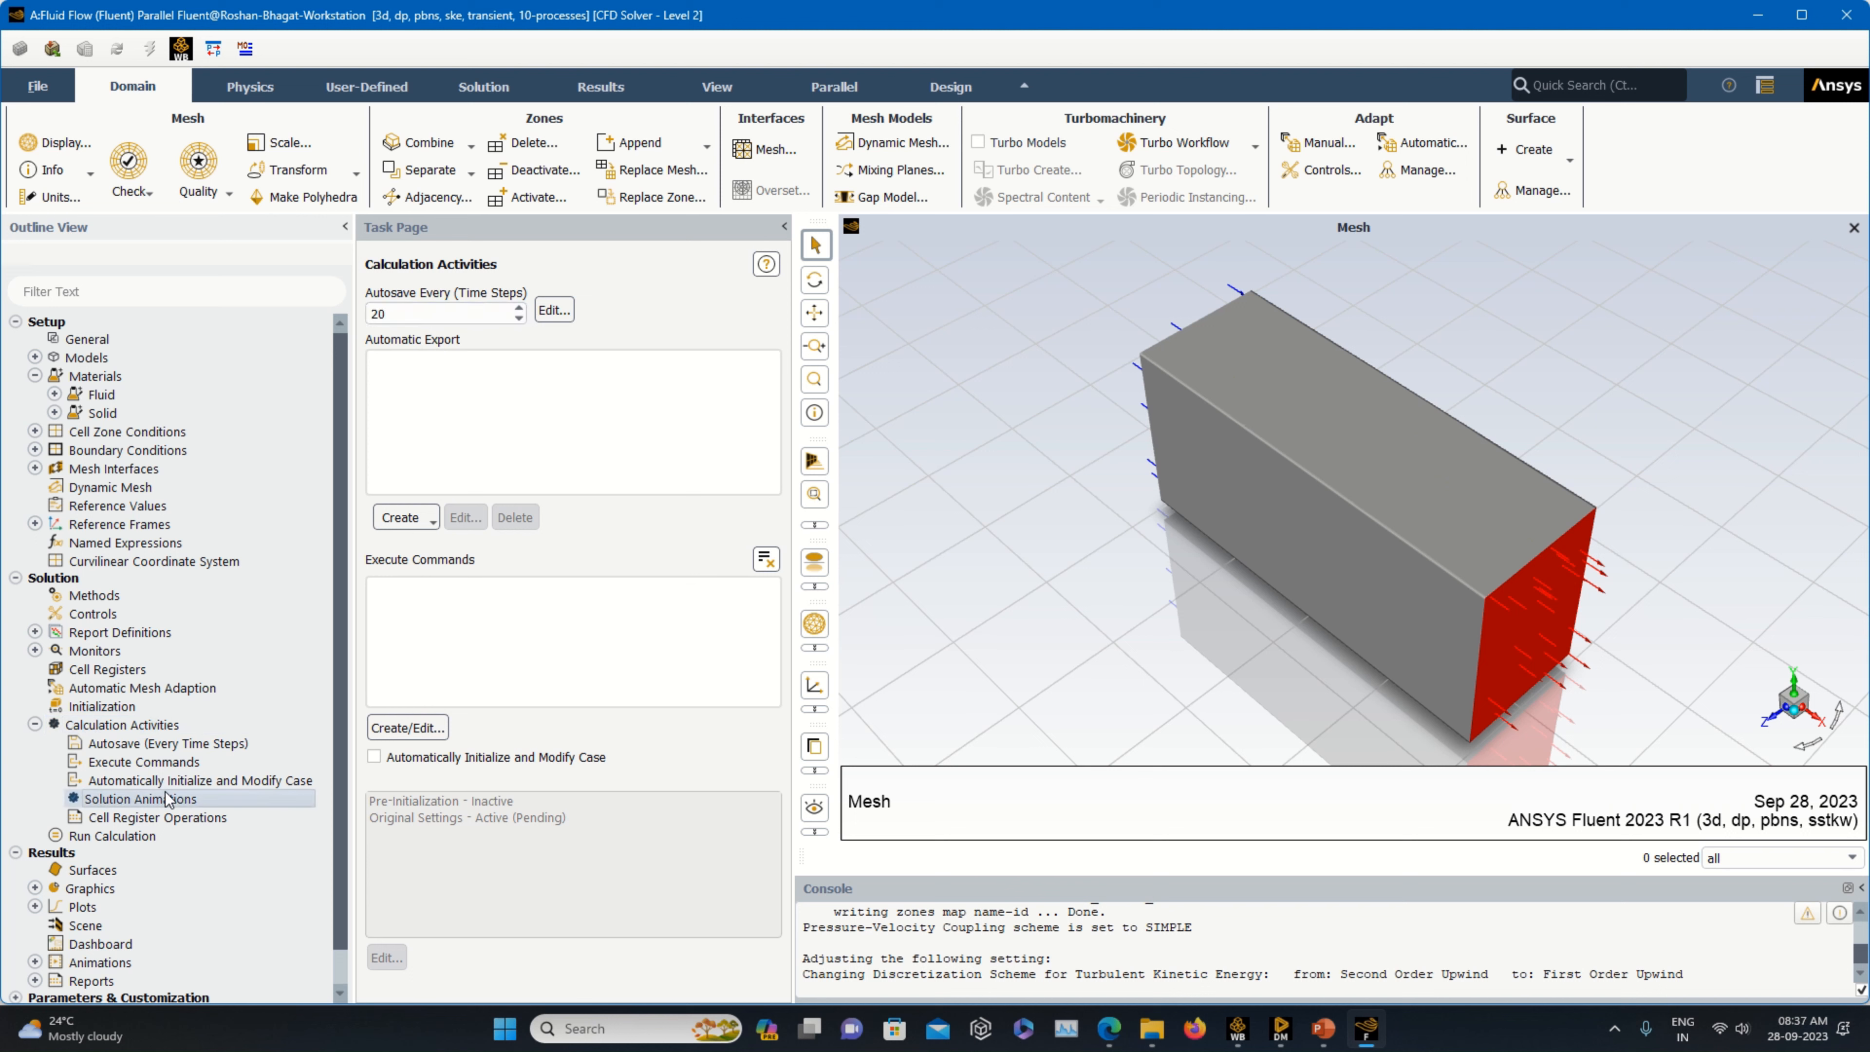
double_click(168, 798)
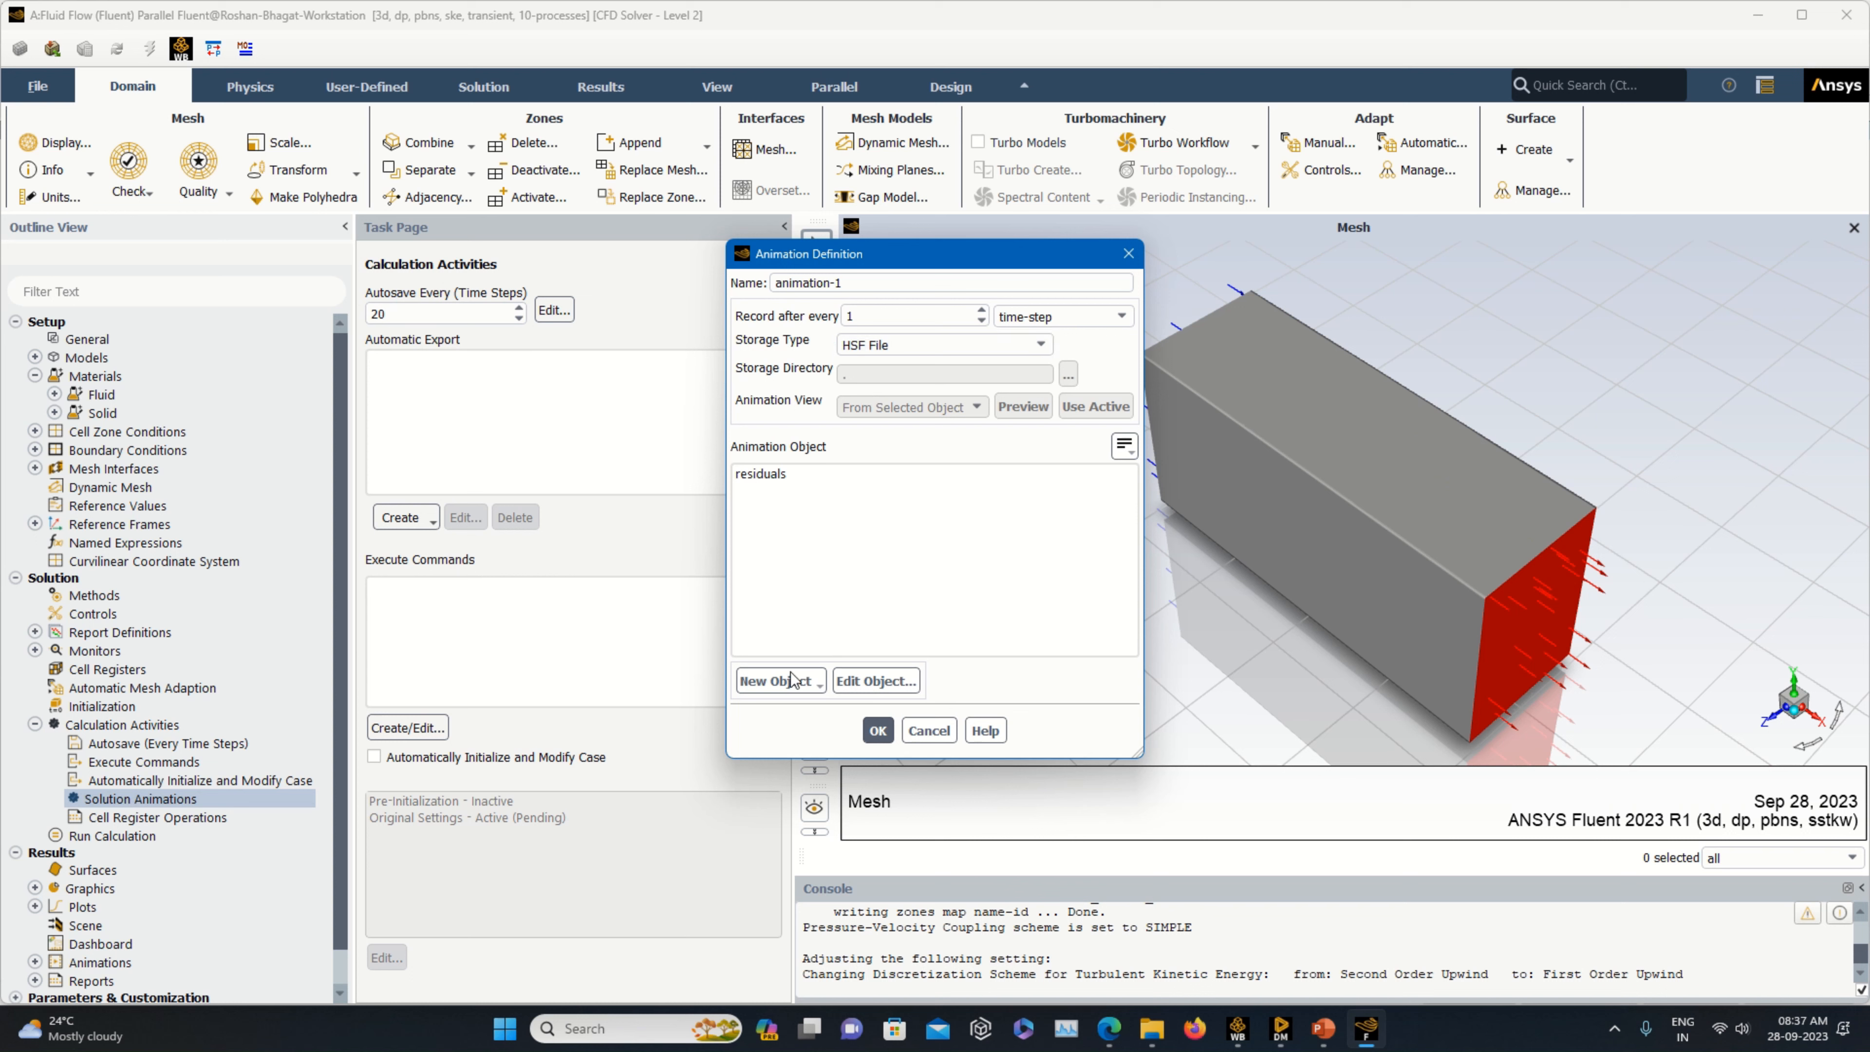
left_click(792, 679)
left_click(769, 730)
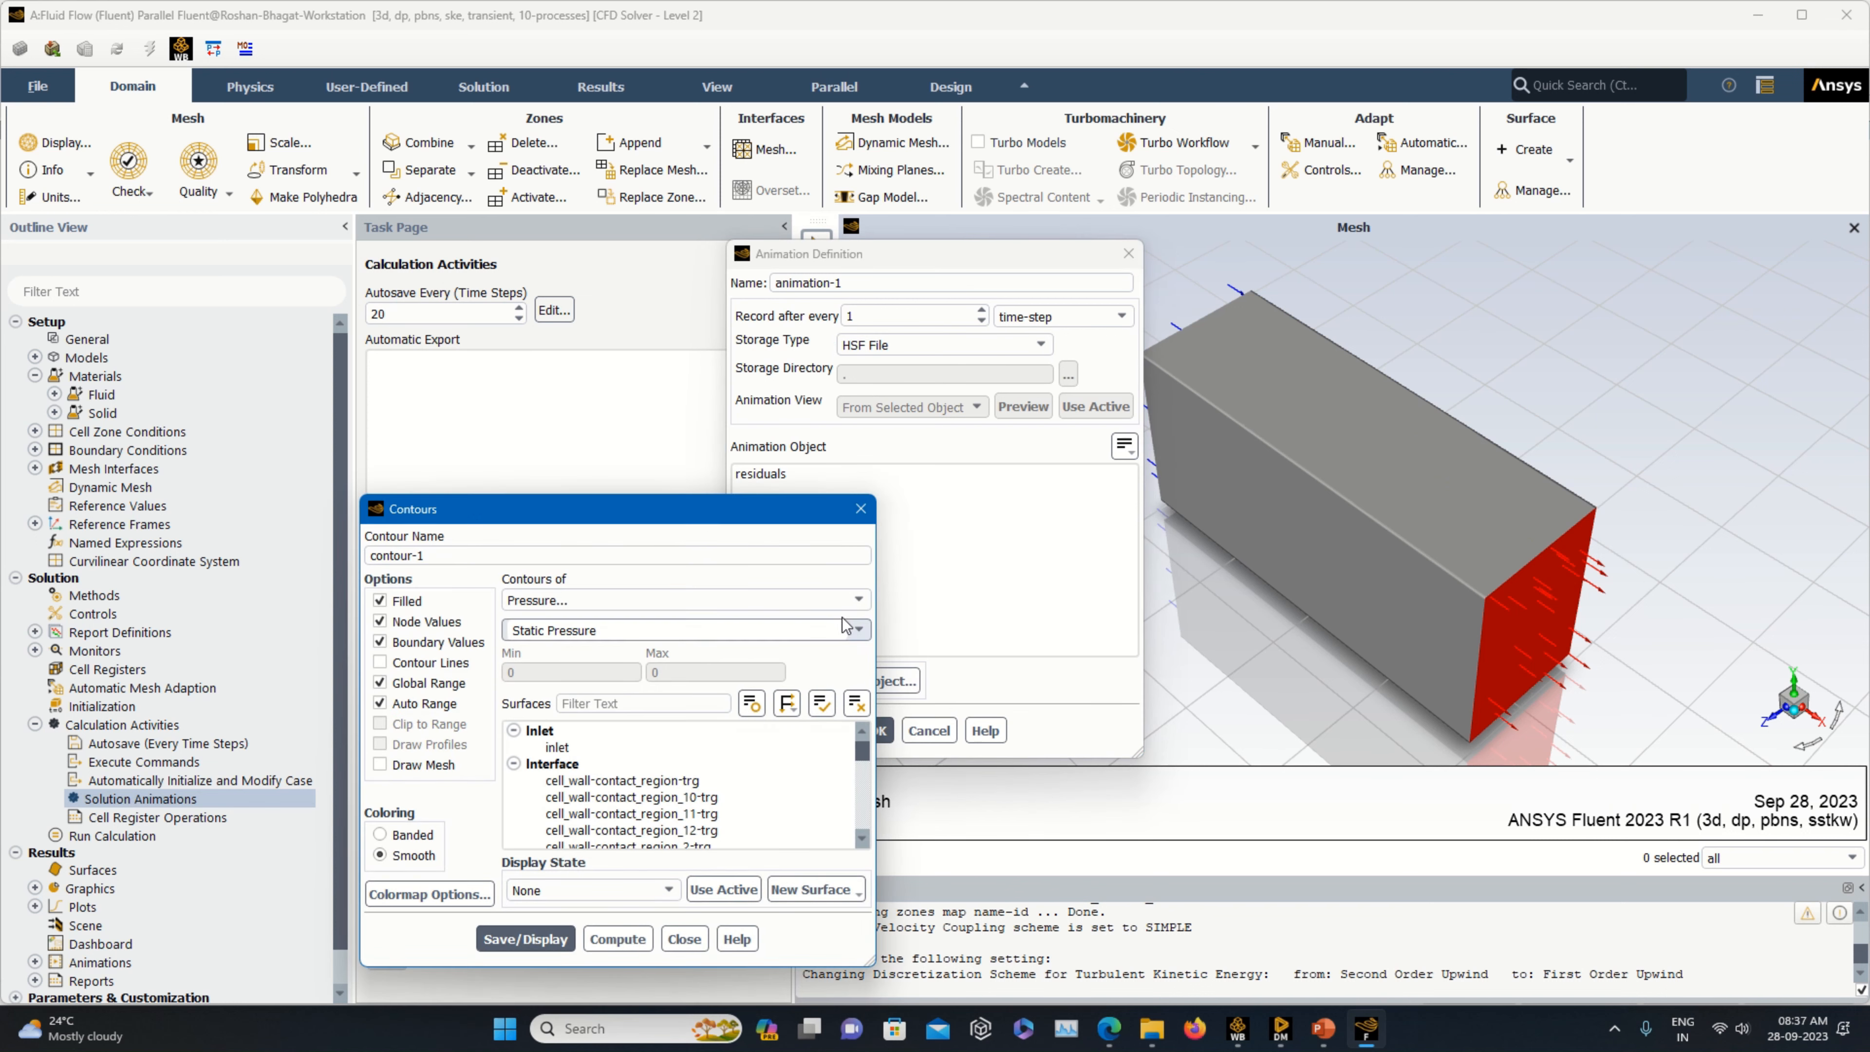
left_click(833, 601)
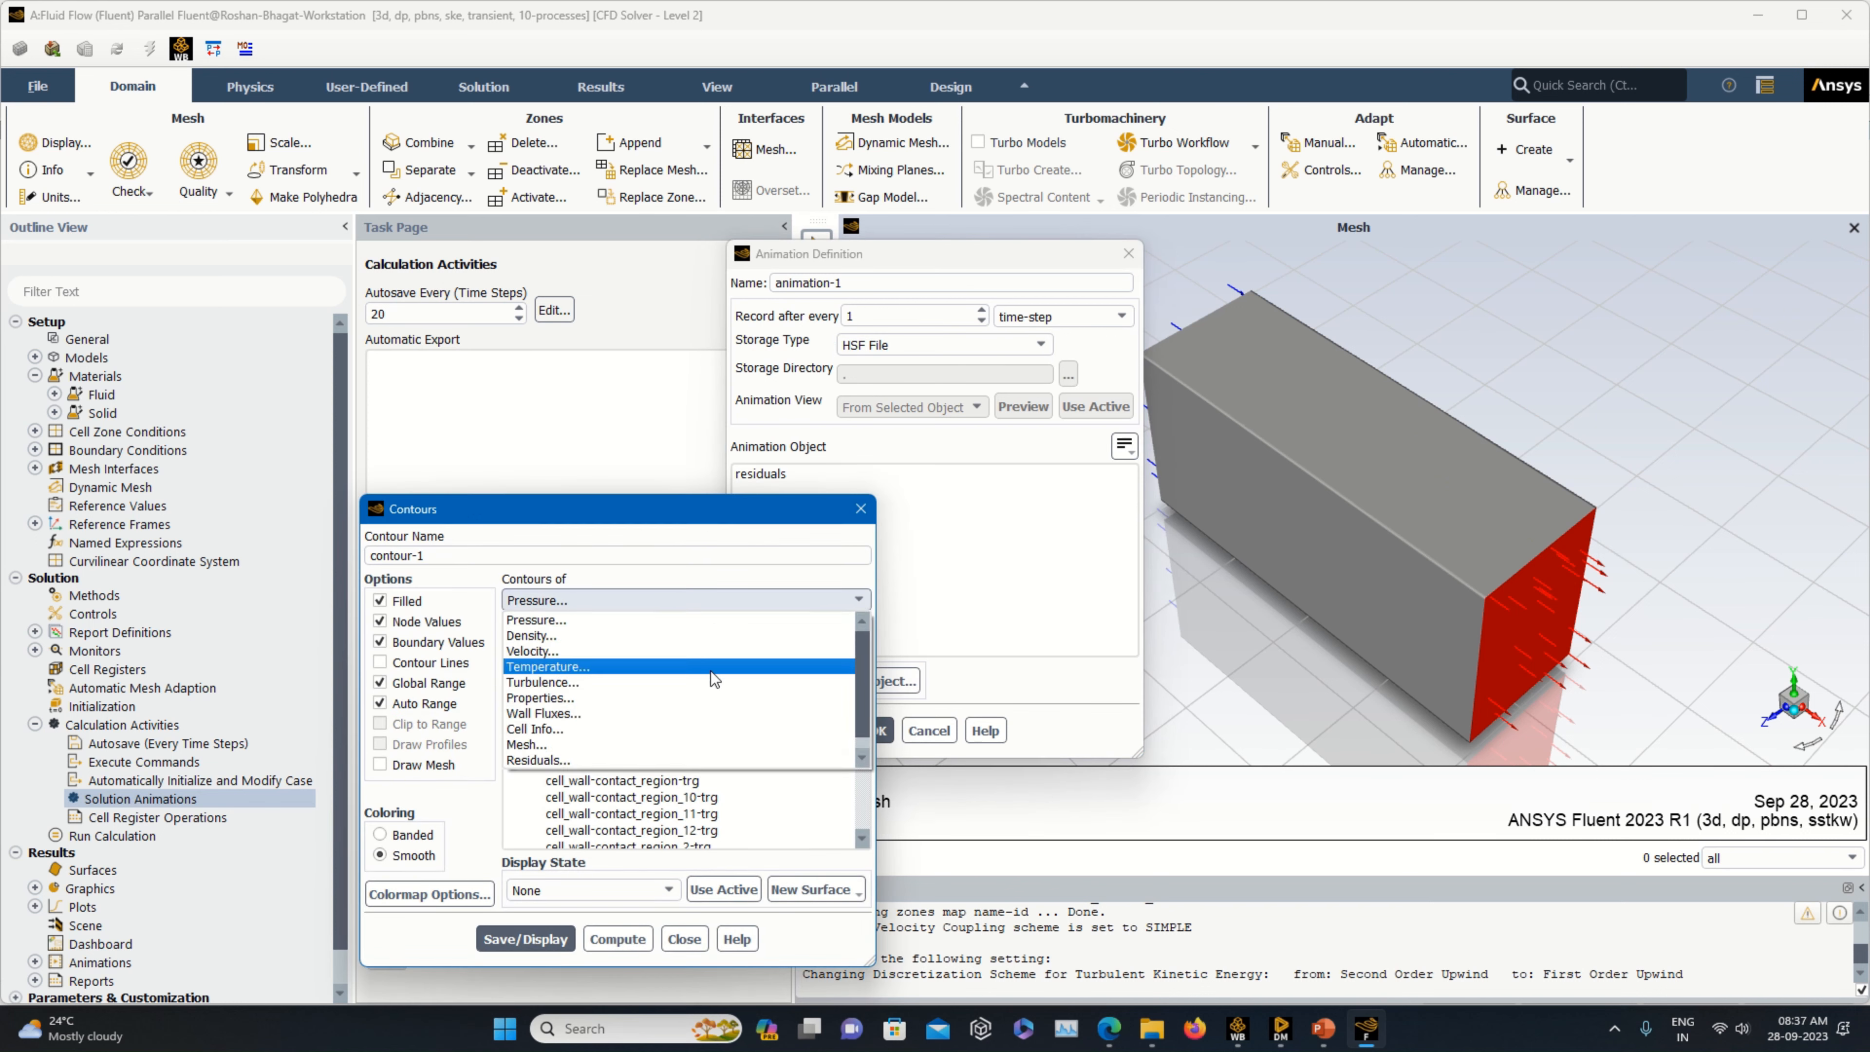
left_click(712, 668)
left_click(859, 630)
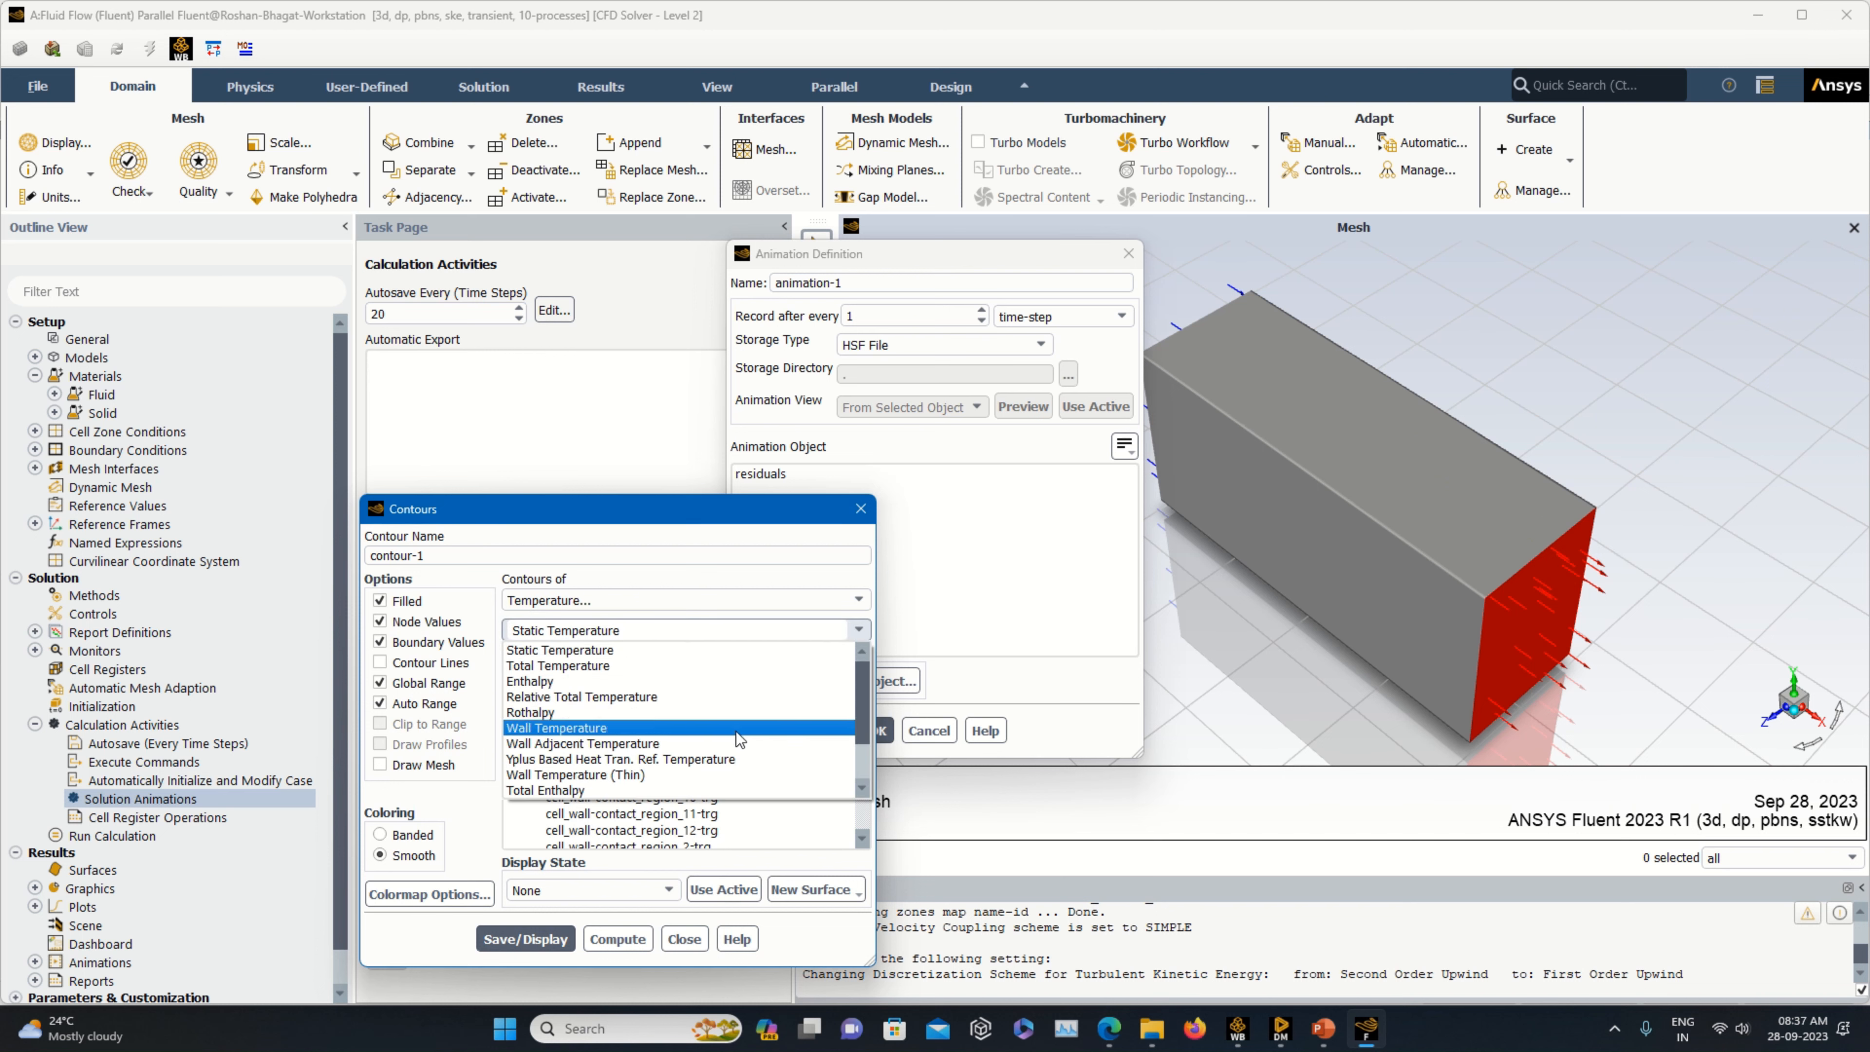
left_click(758, 667)
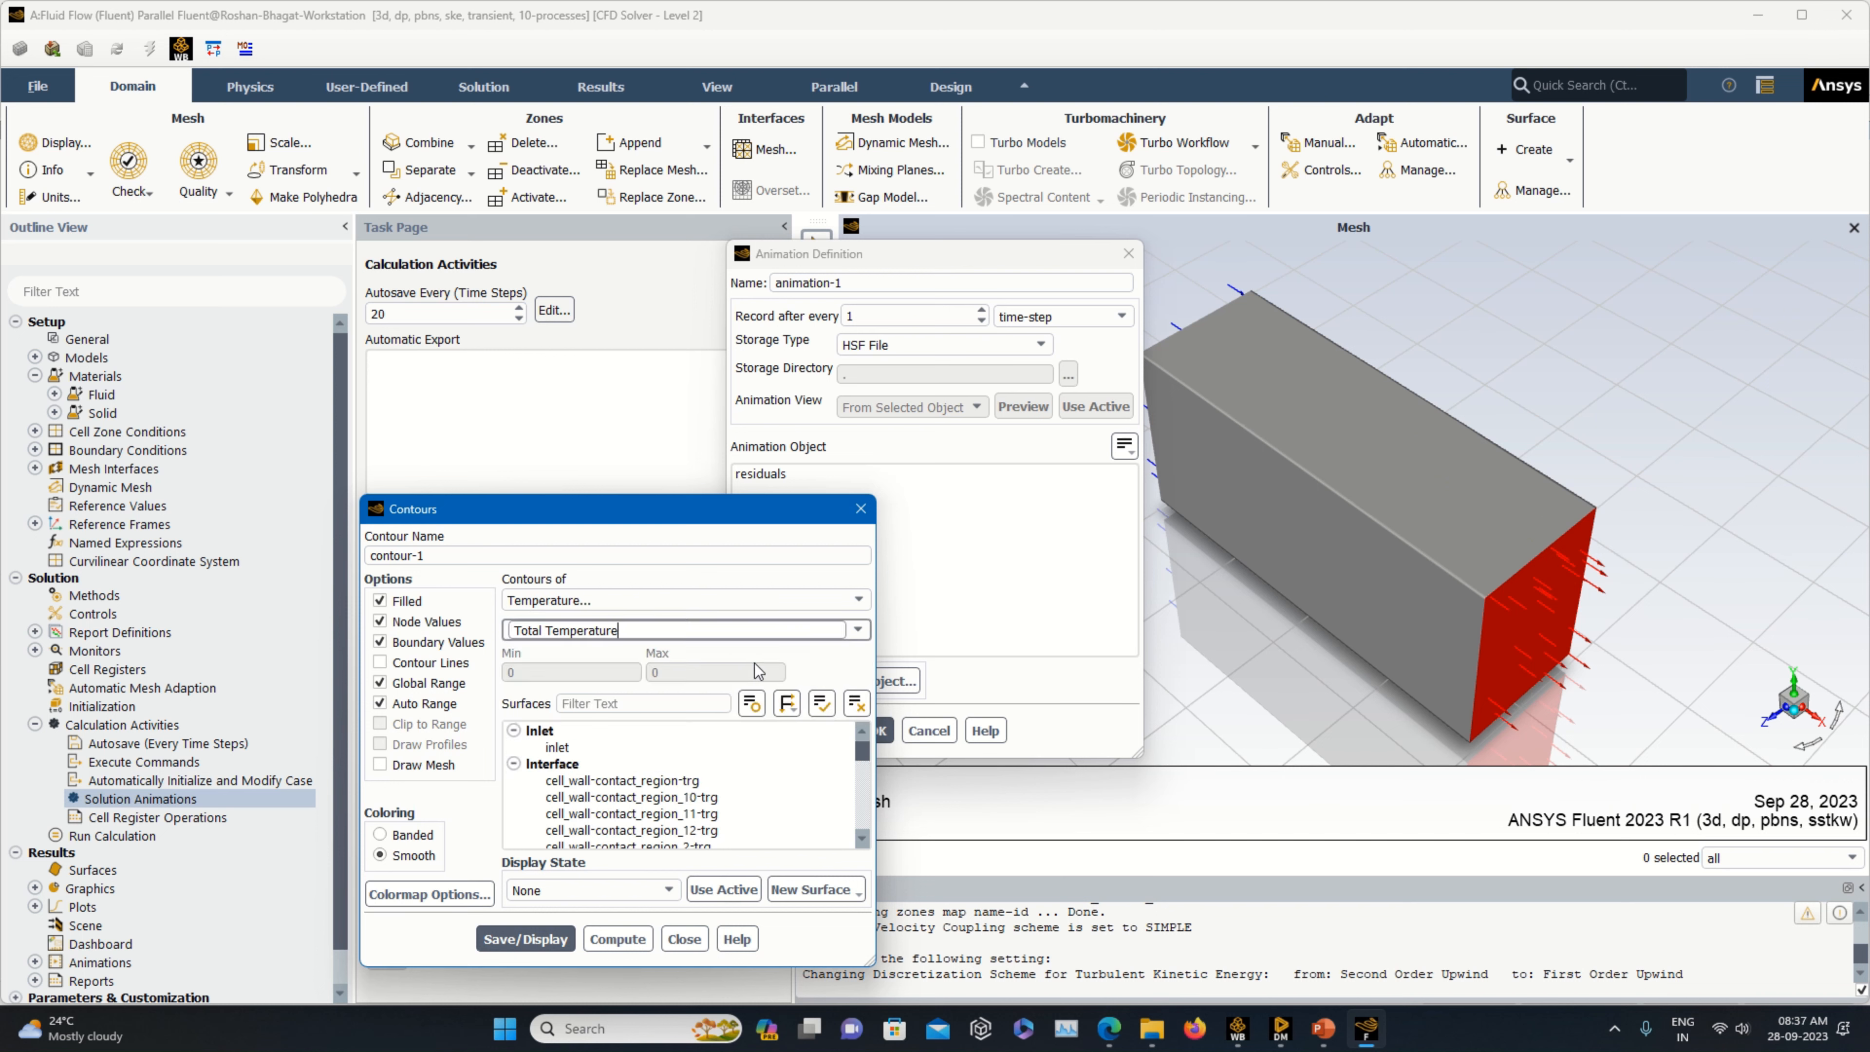
- Select the inlet, outlet and all wall surfaces for the total temperature contour
left_click(538, 730)
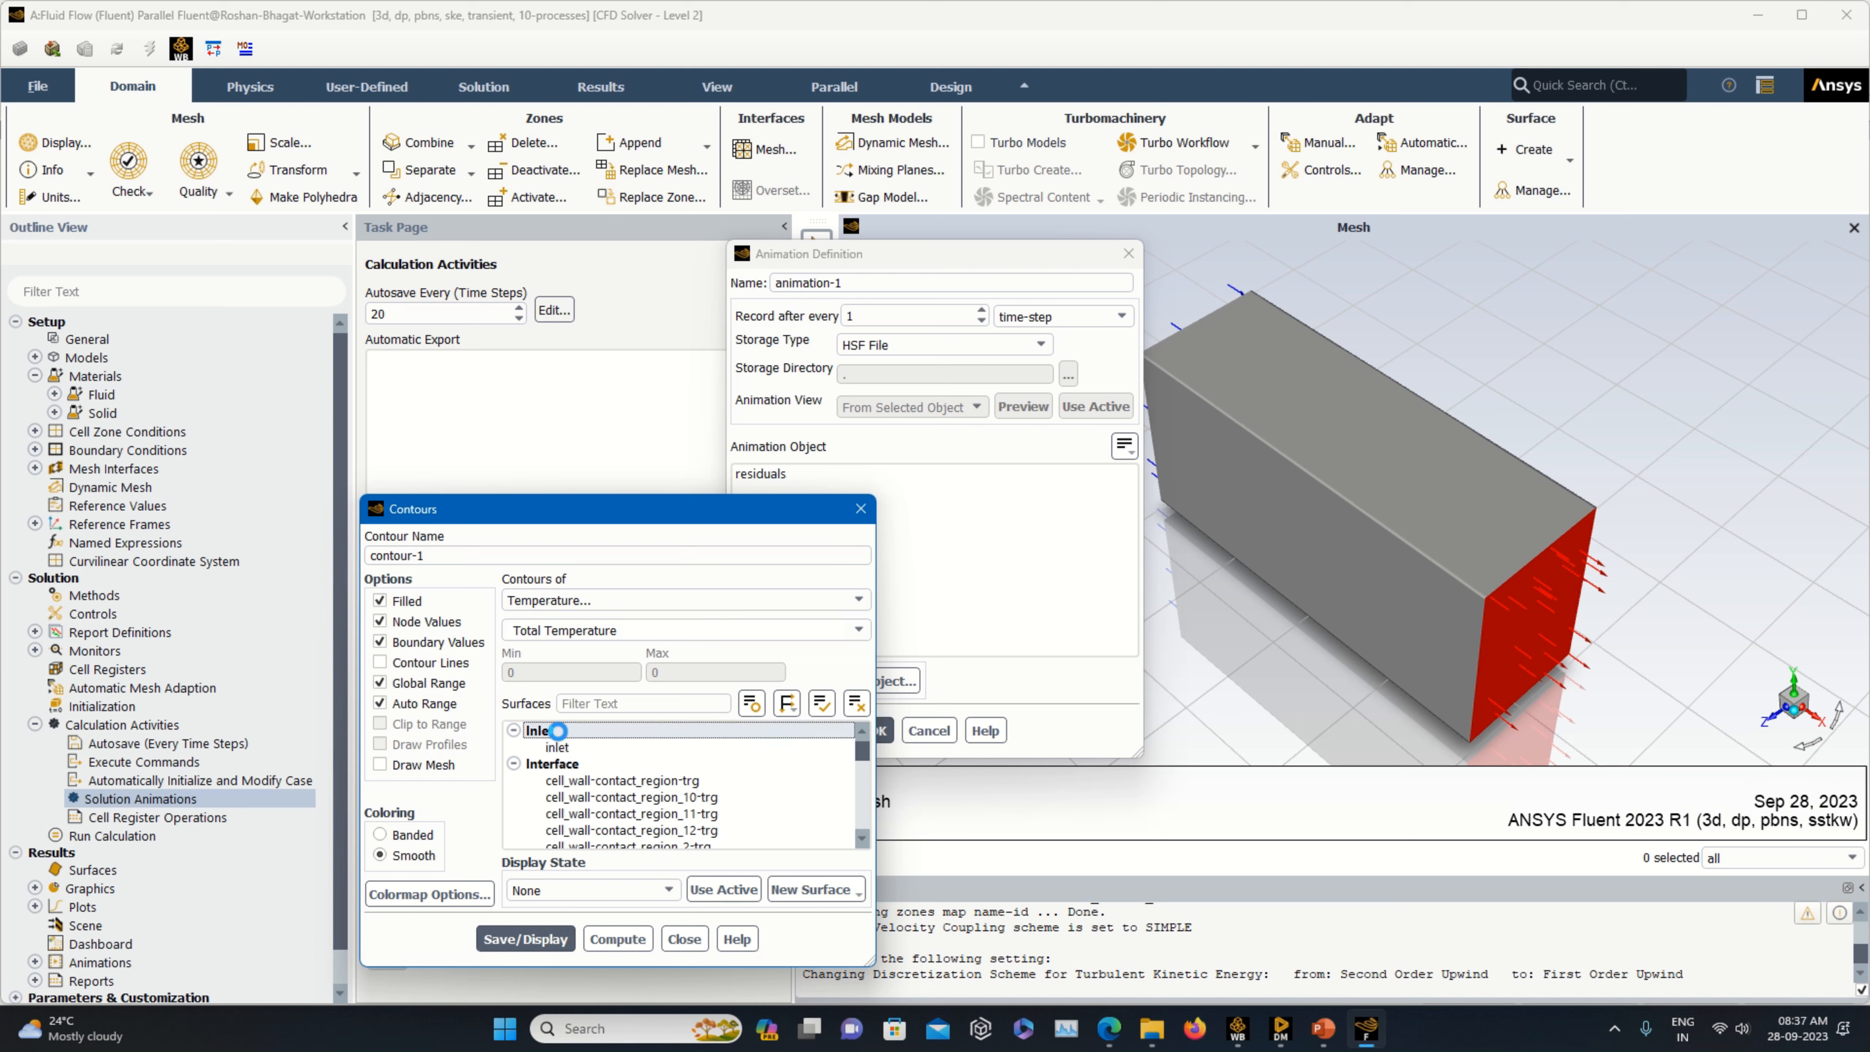
scroll(560, 785, "down", 10)
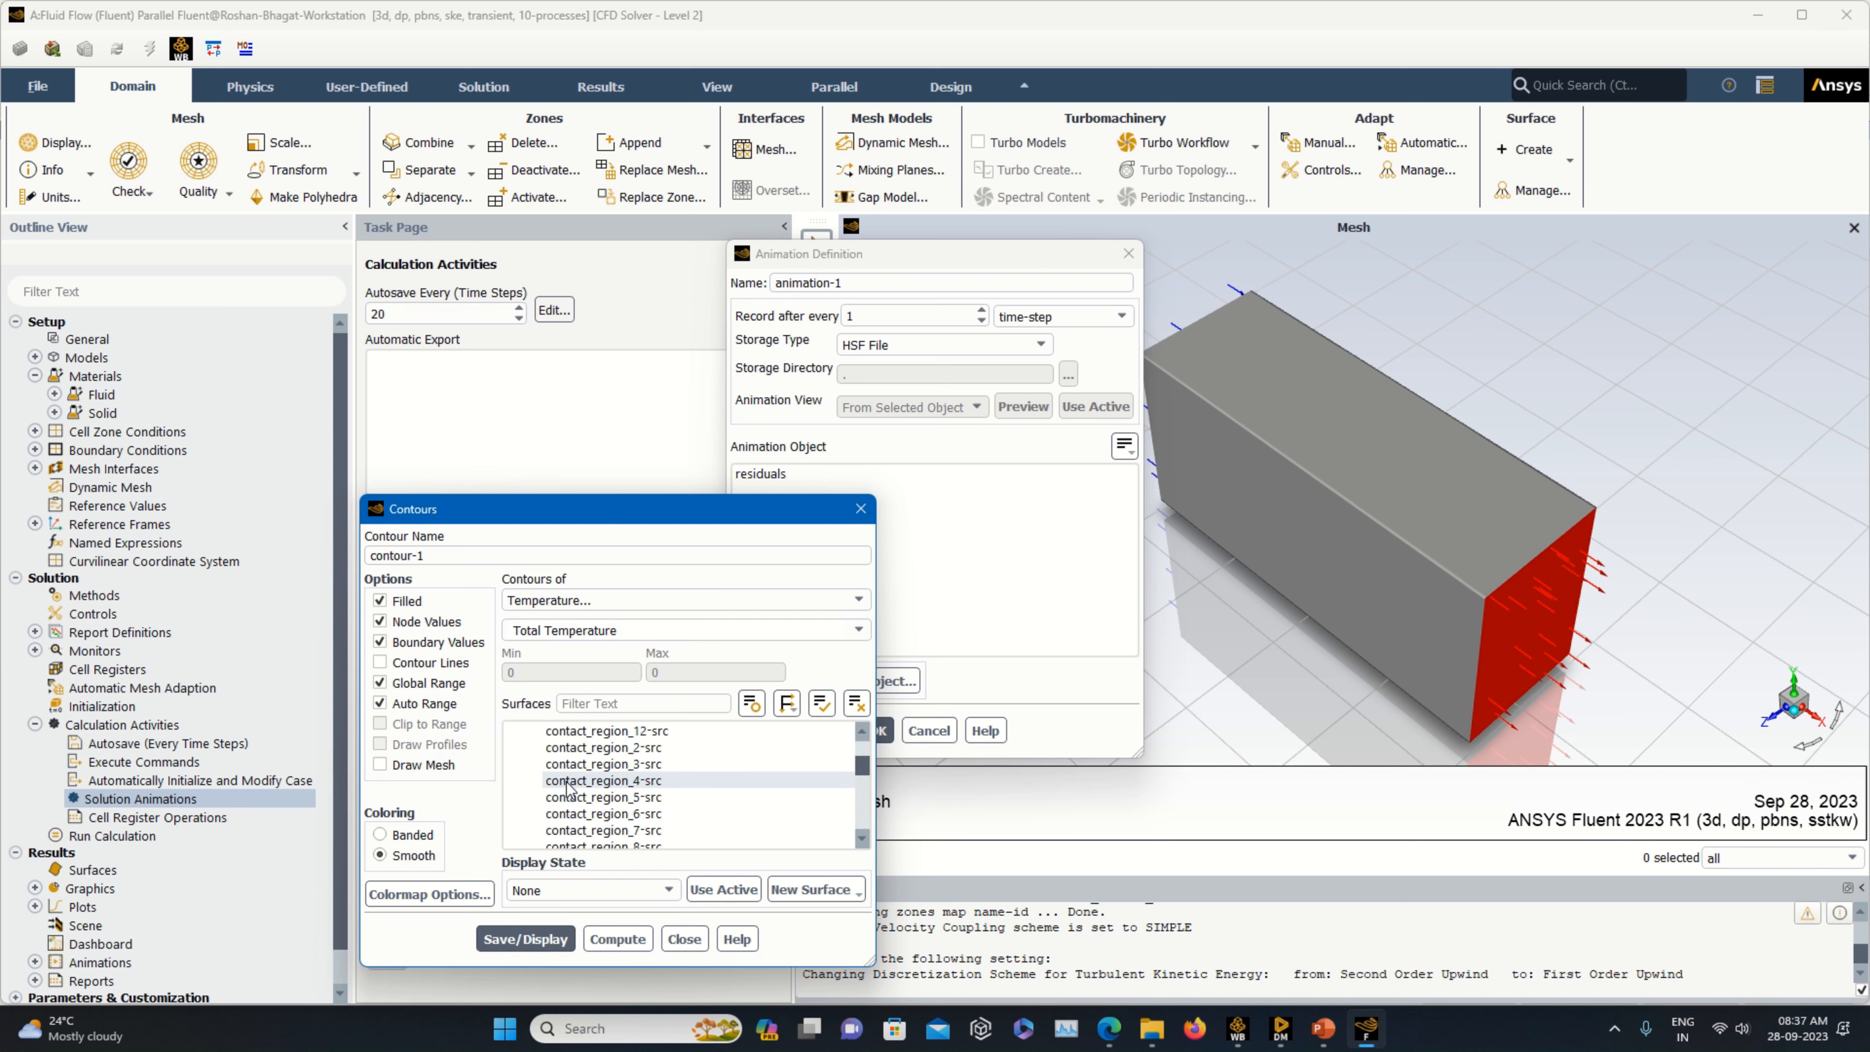
scroll(564, 762, "up", 2)
left_click(554, 780)
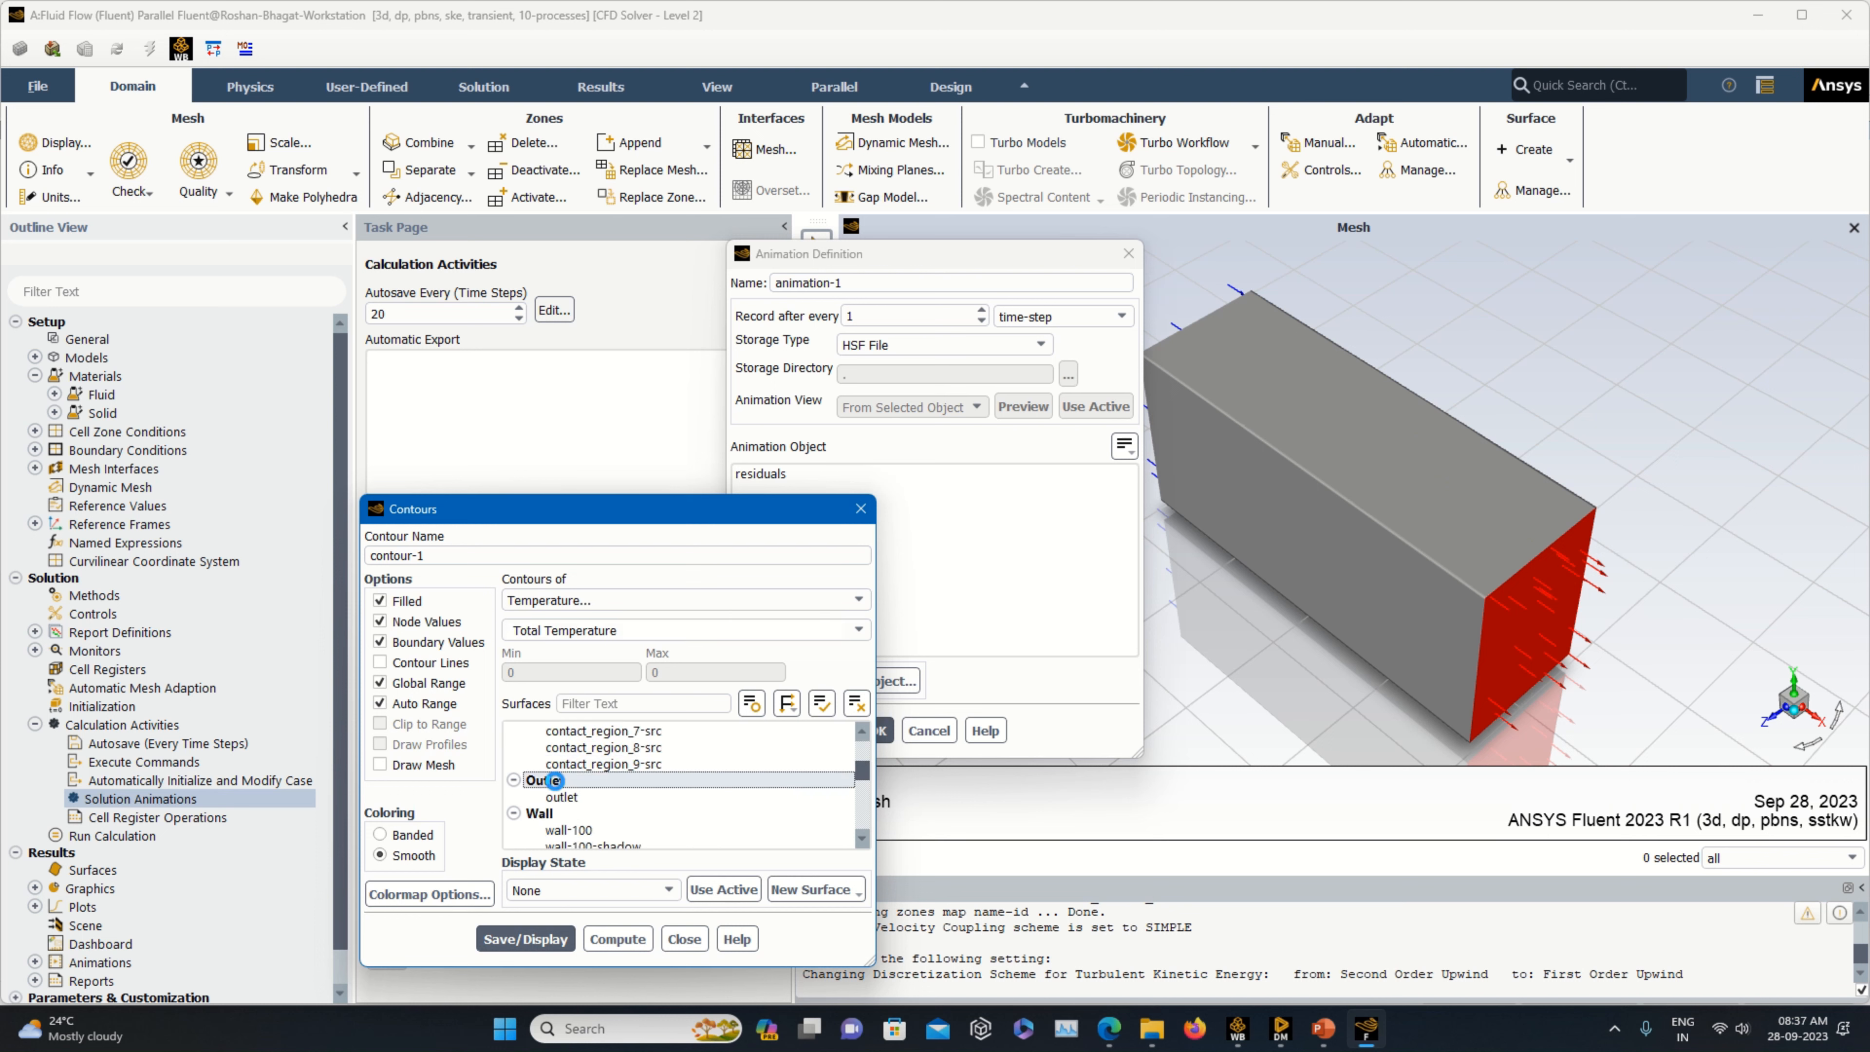
left_click(551, 812)
scroll(658, 839, "down", 5)
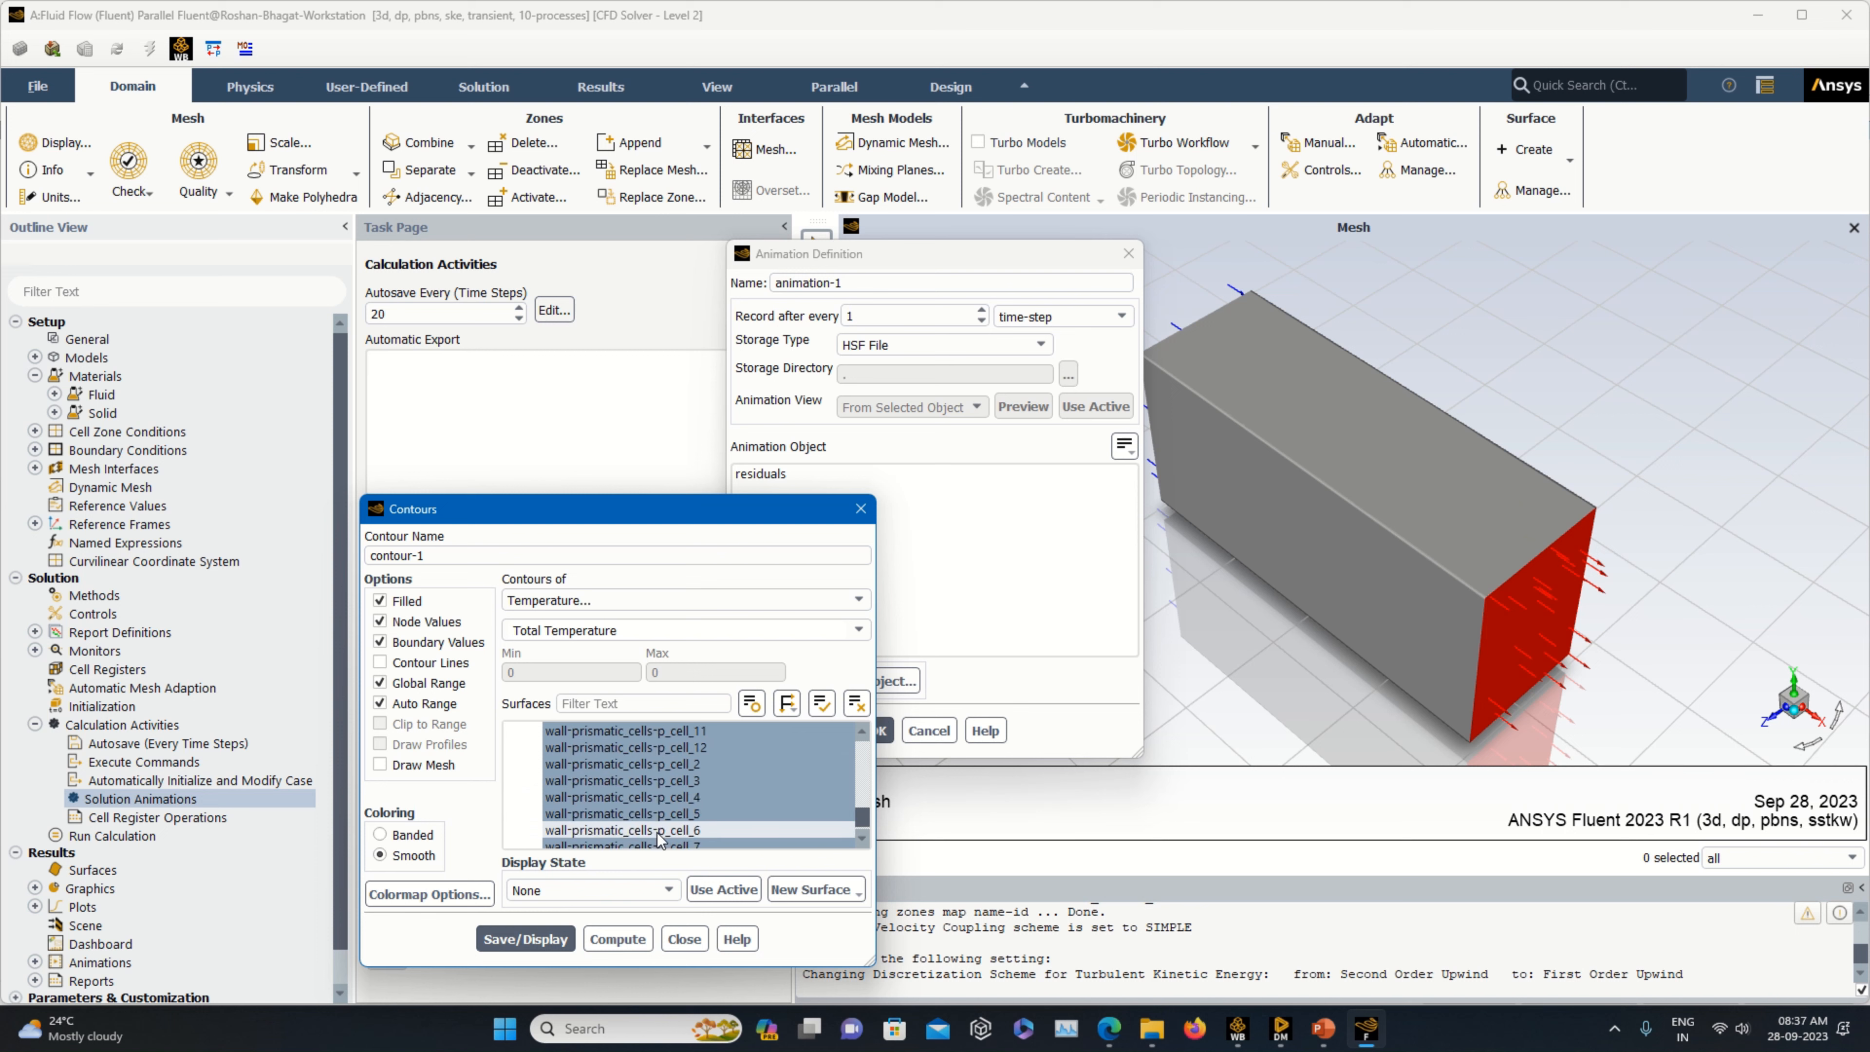
left_click(660, 830)
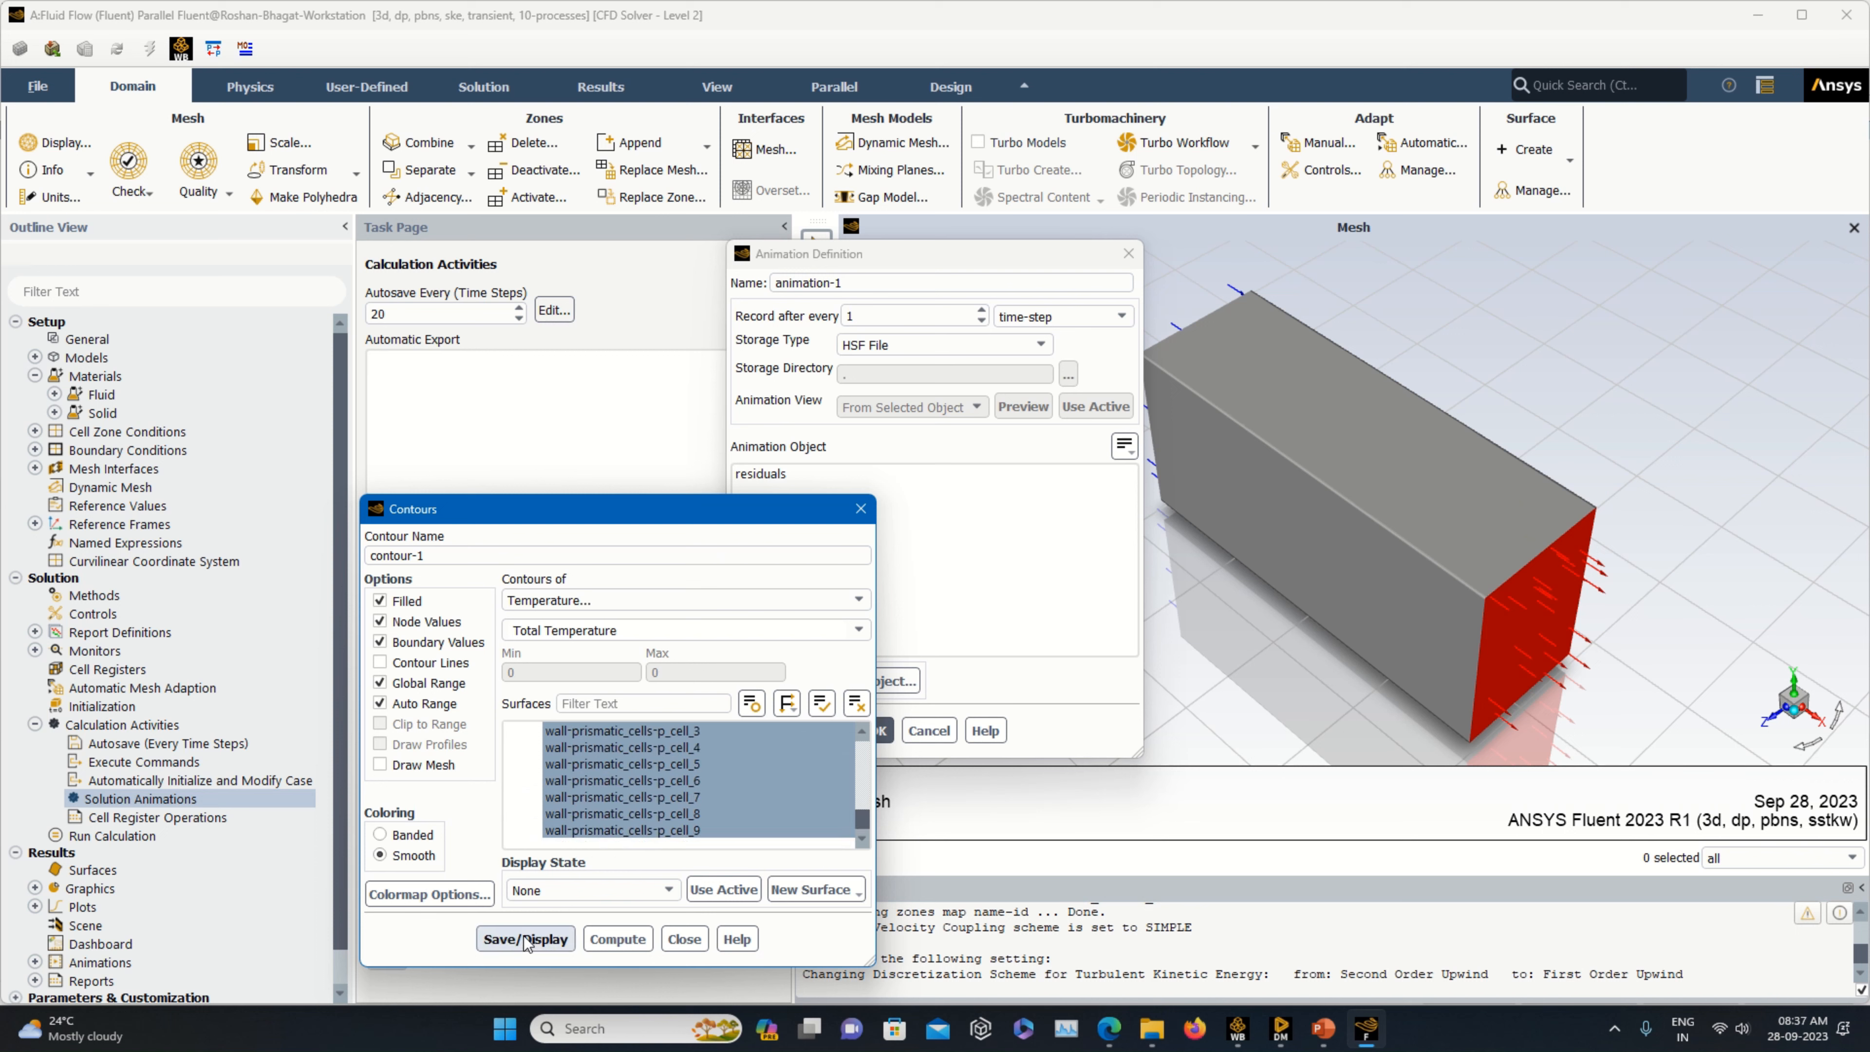
- Set the total temperature contour's colormap number format to float, then save, display and compute the contour
left_click(471, 899)
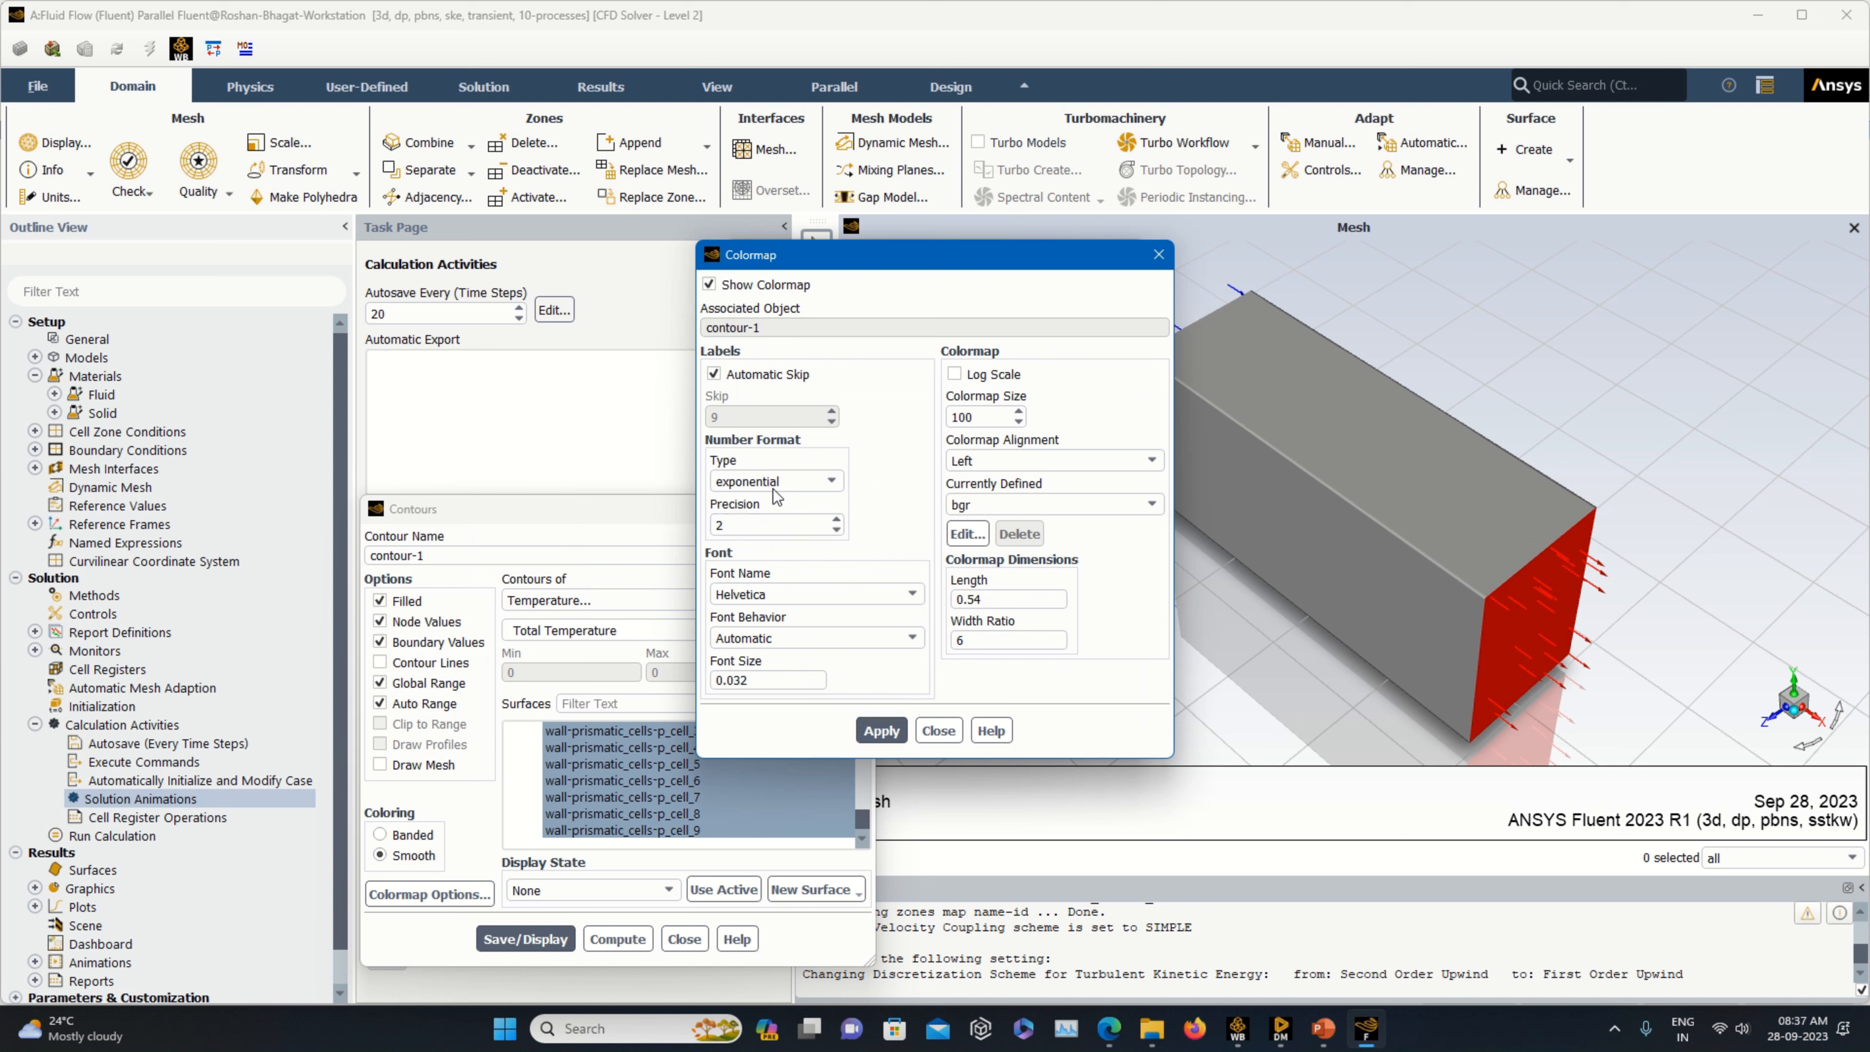
left_click(773, 481)
left_click(773, 516)
left_click(882, 731)
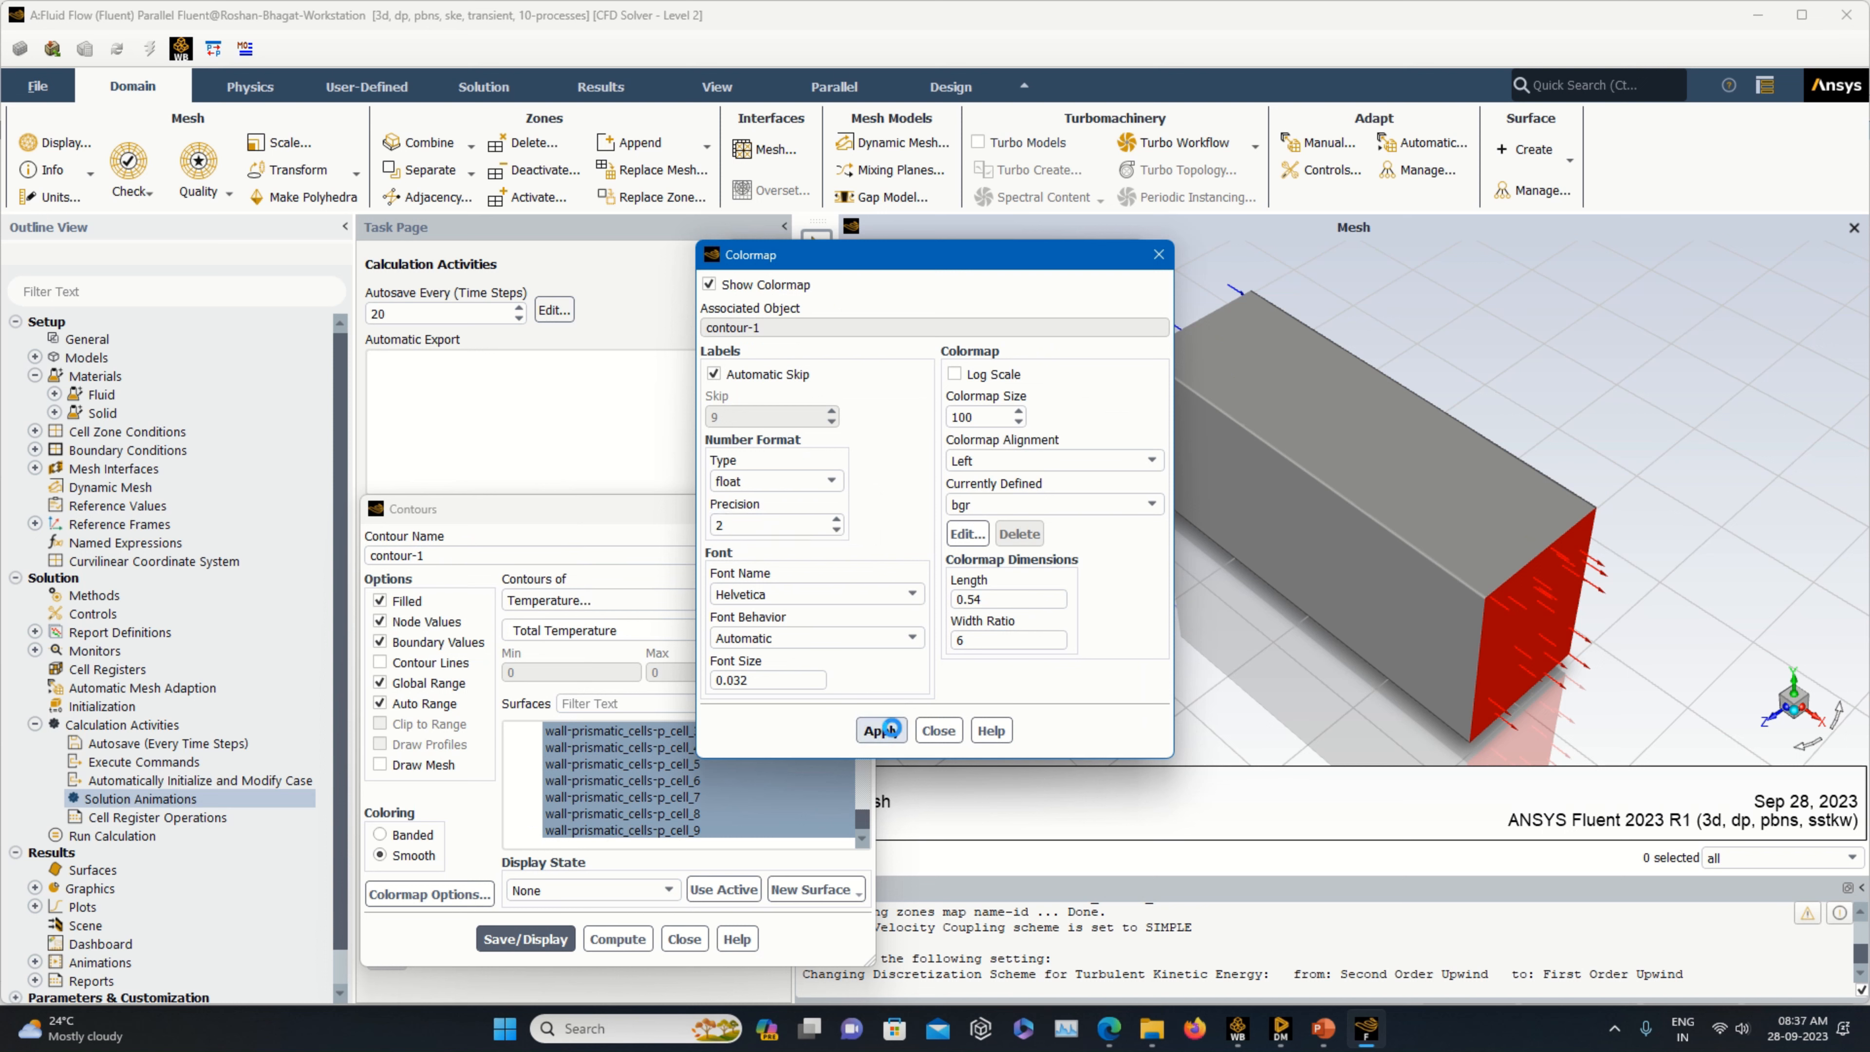
left_click(937, 731)
left_click(541, 939)
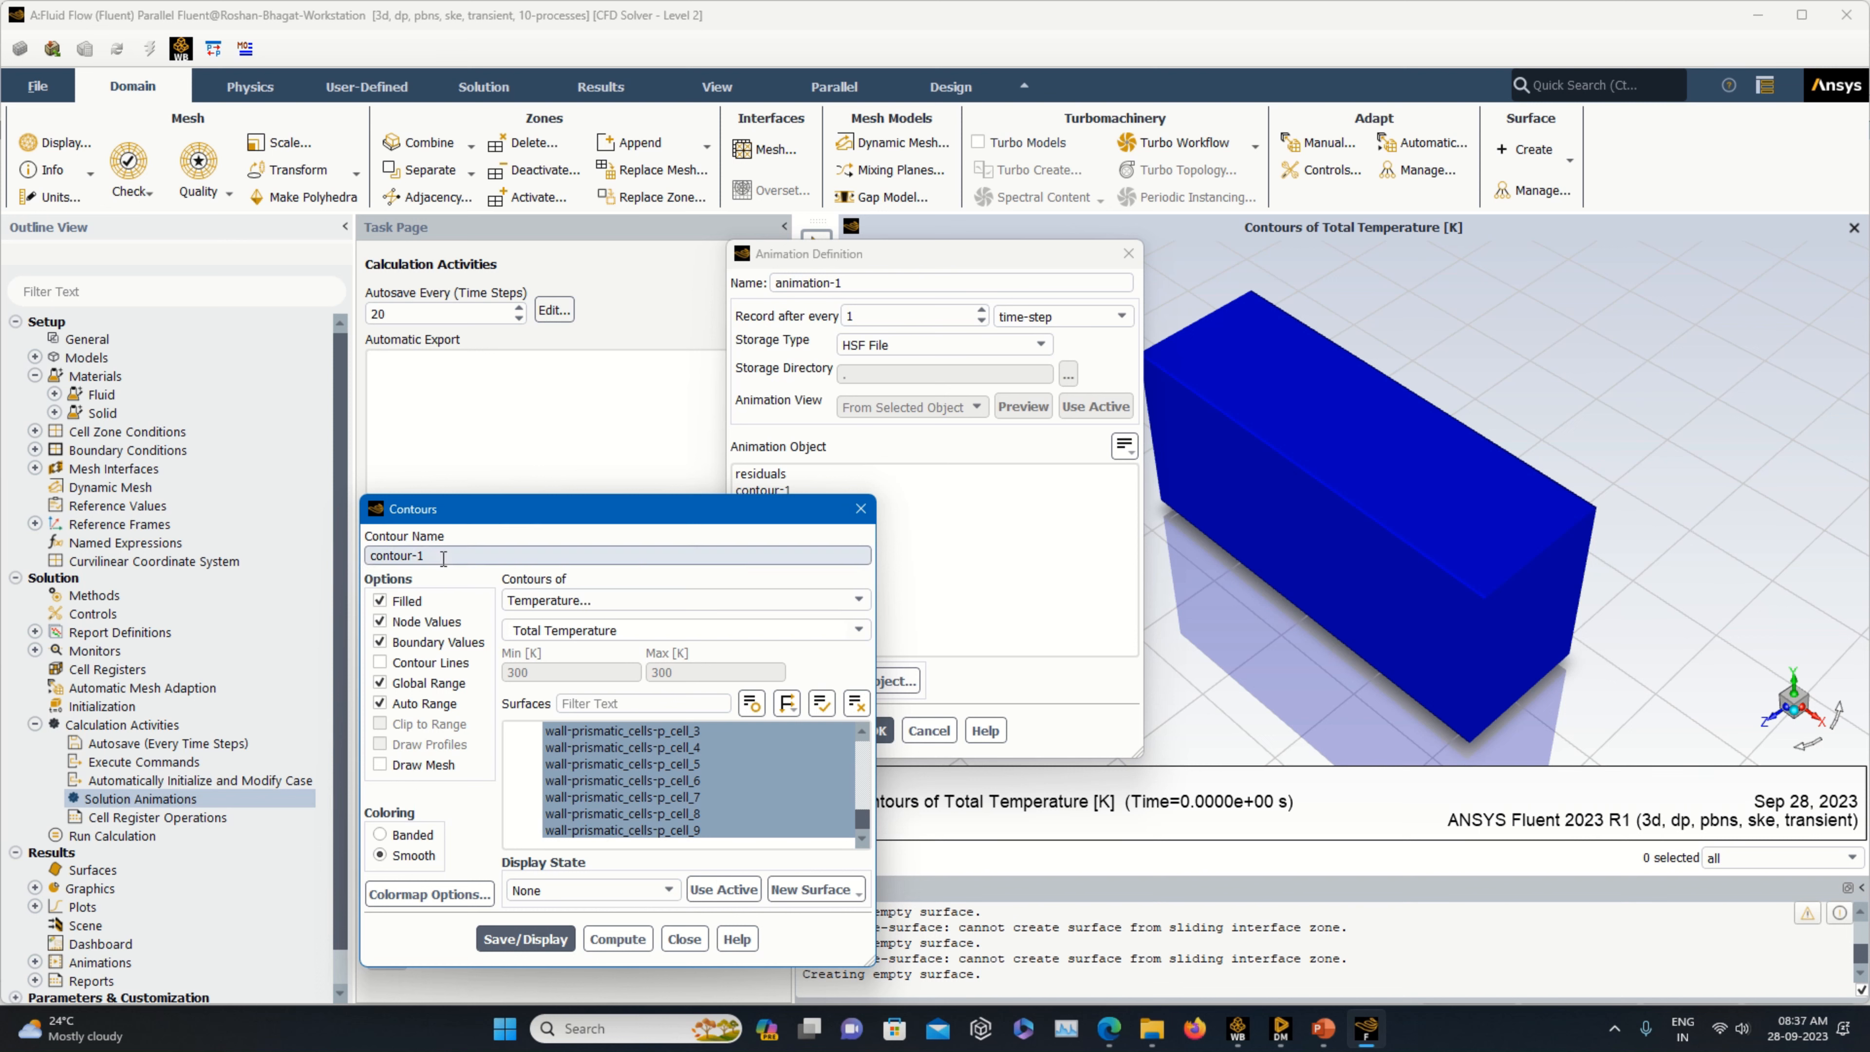
left_click(618, 939)
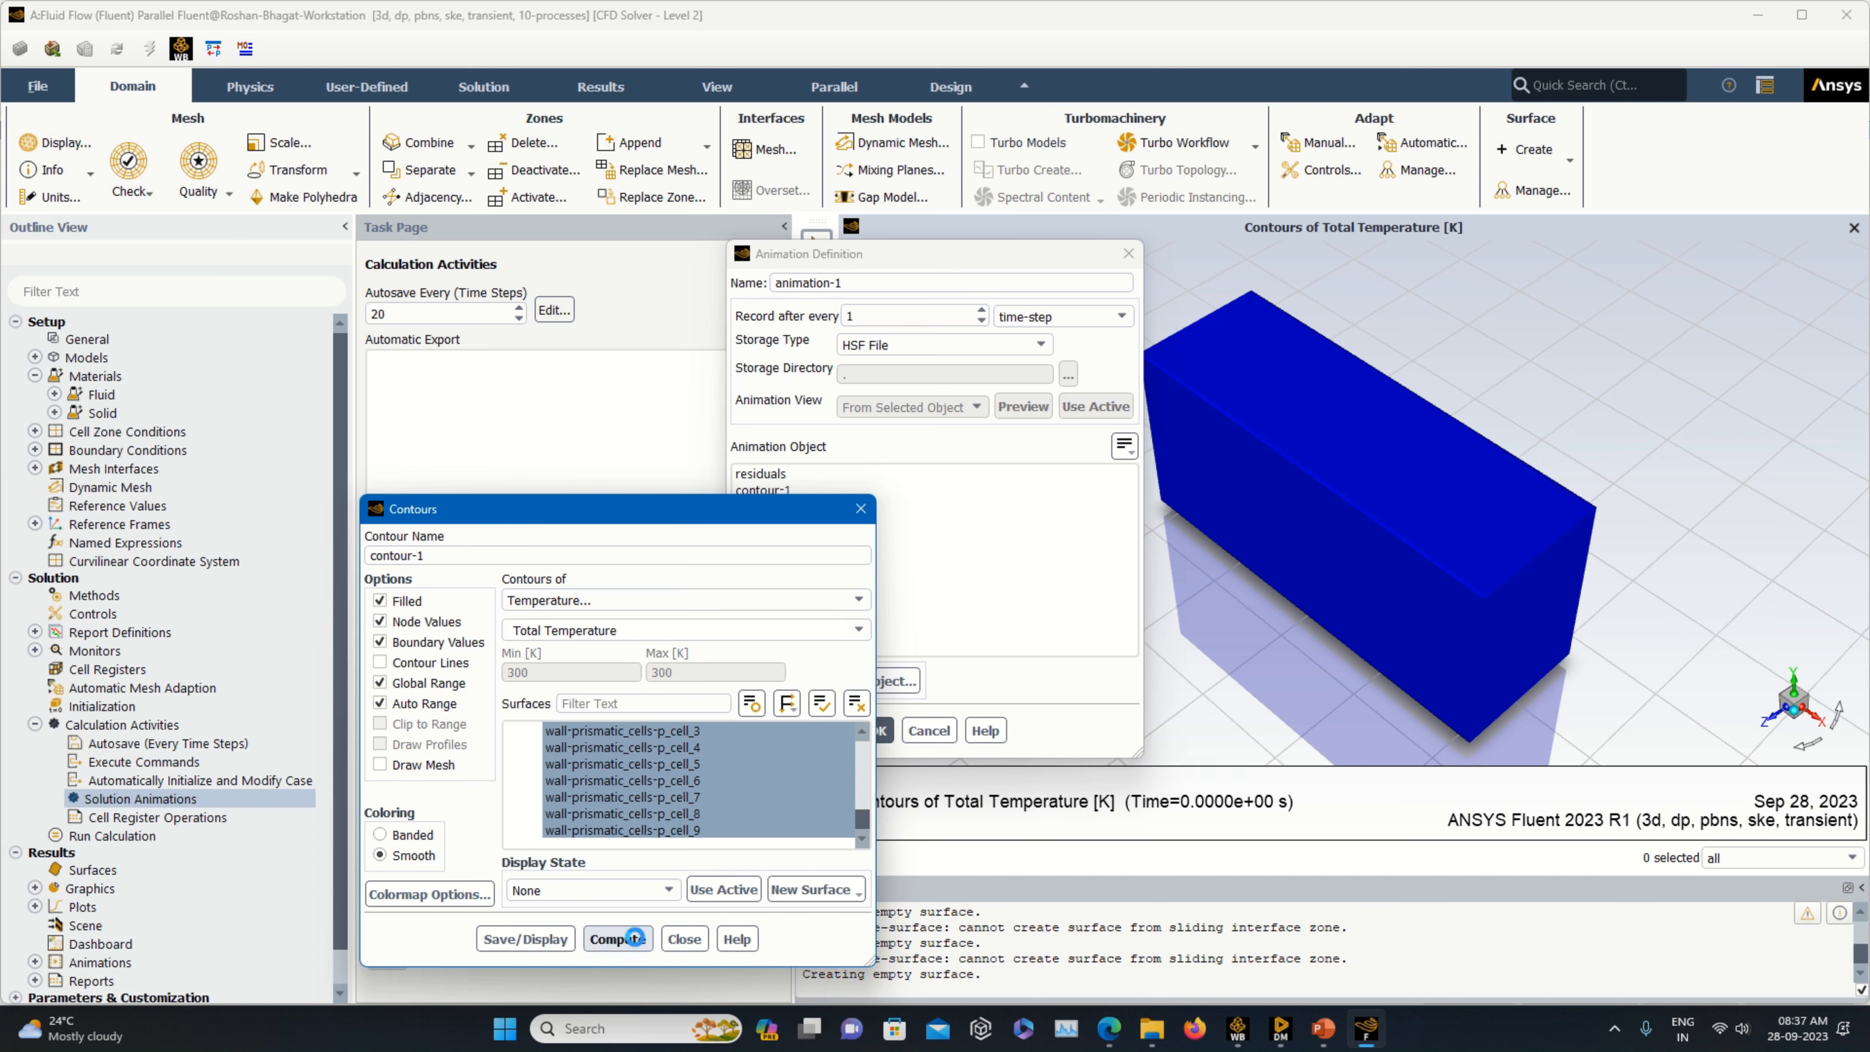
left_click(684, 939)
- Assign contour-1 as the animation object and save the animation under the name total-temperaure
left_click(788, 496)
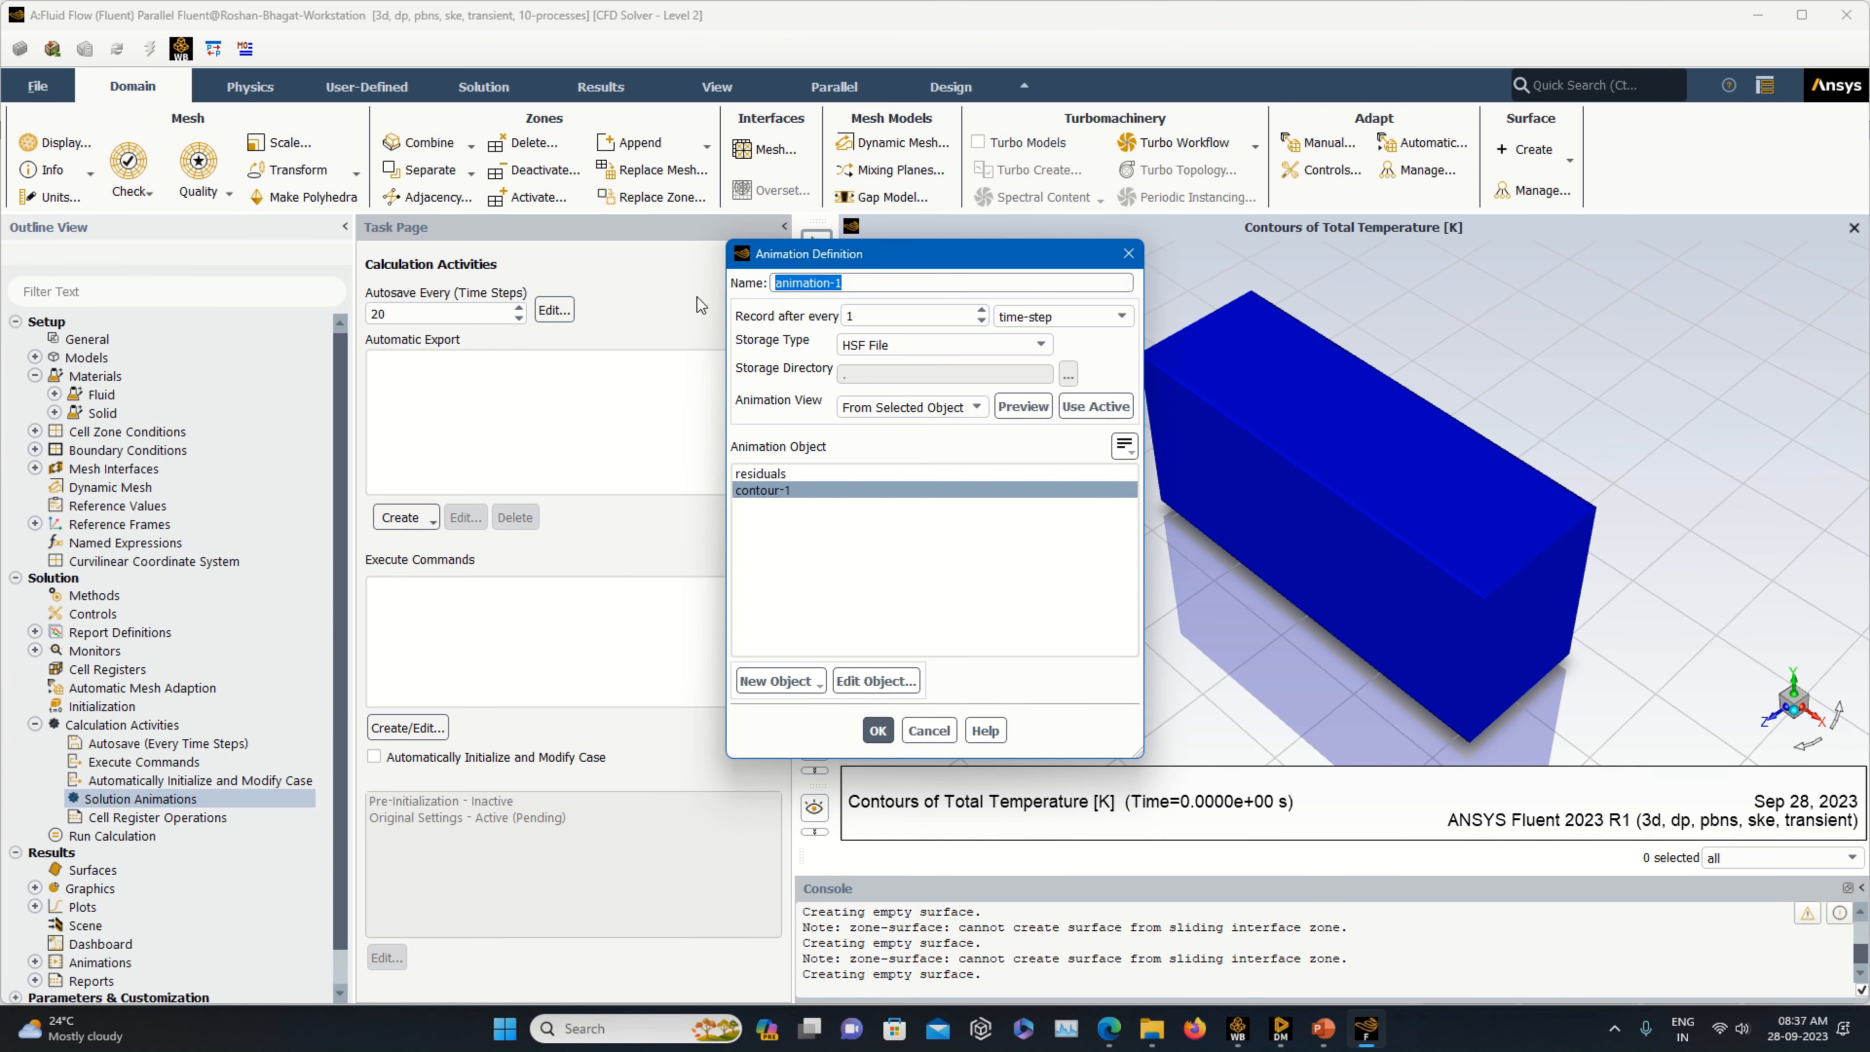
type("total-temperaure")
left_click(884, 728)
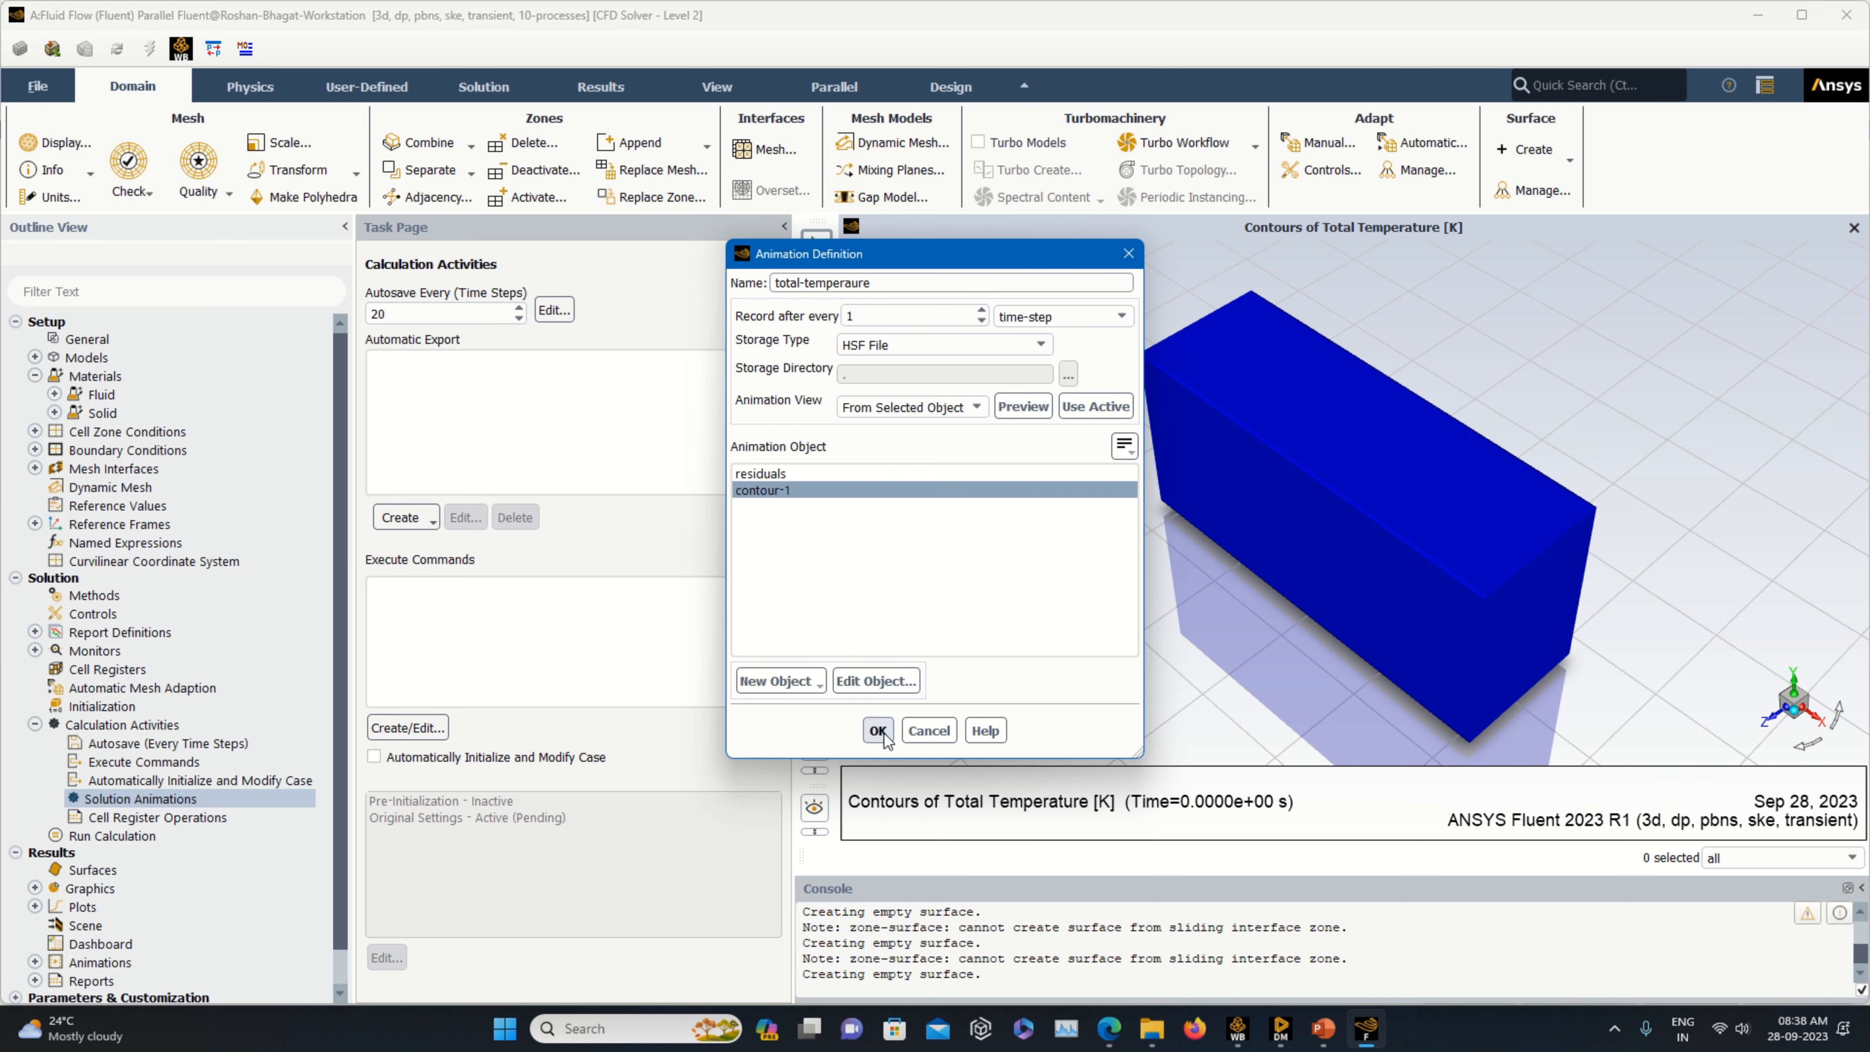
left_click(879, 730)
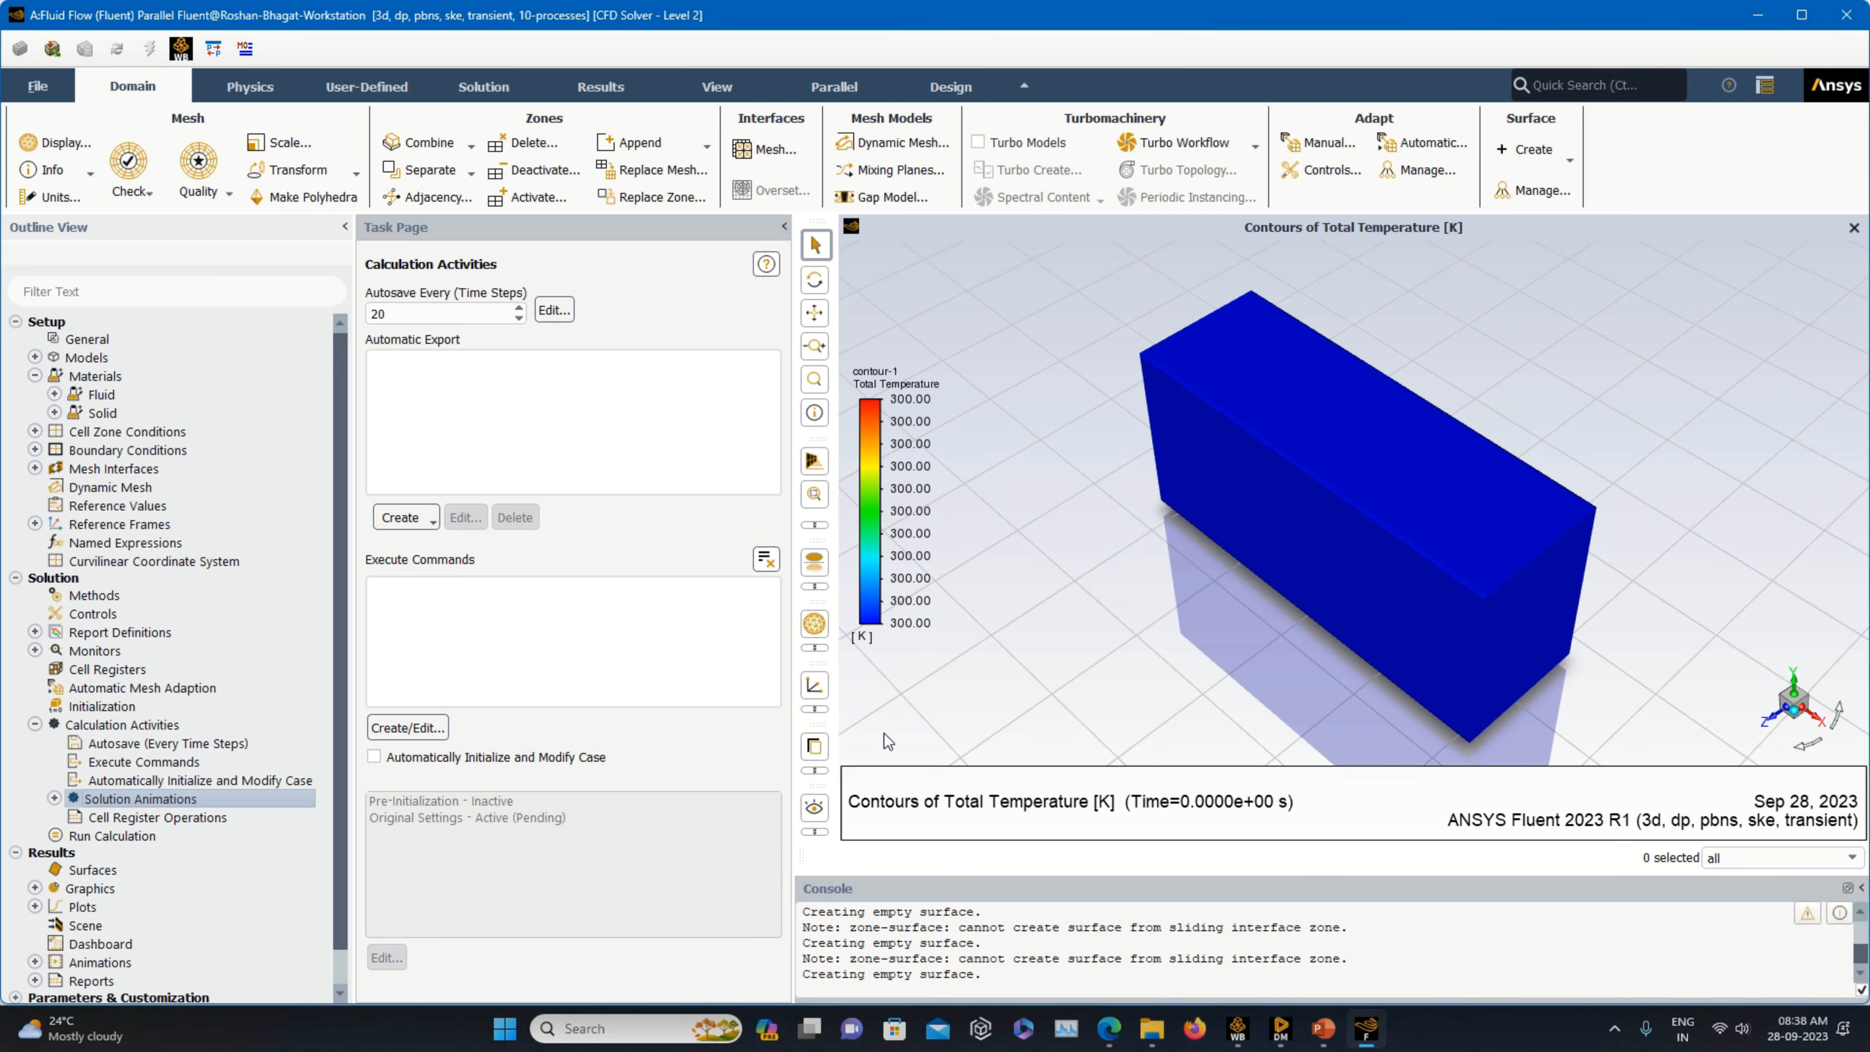
- Start a second solution animation and create a contour object for it showing Static Temperature
double_click(140, 800)
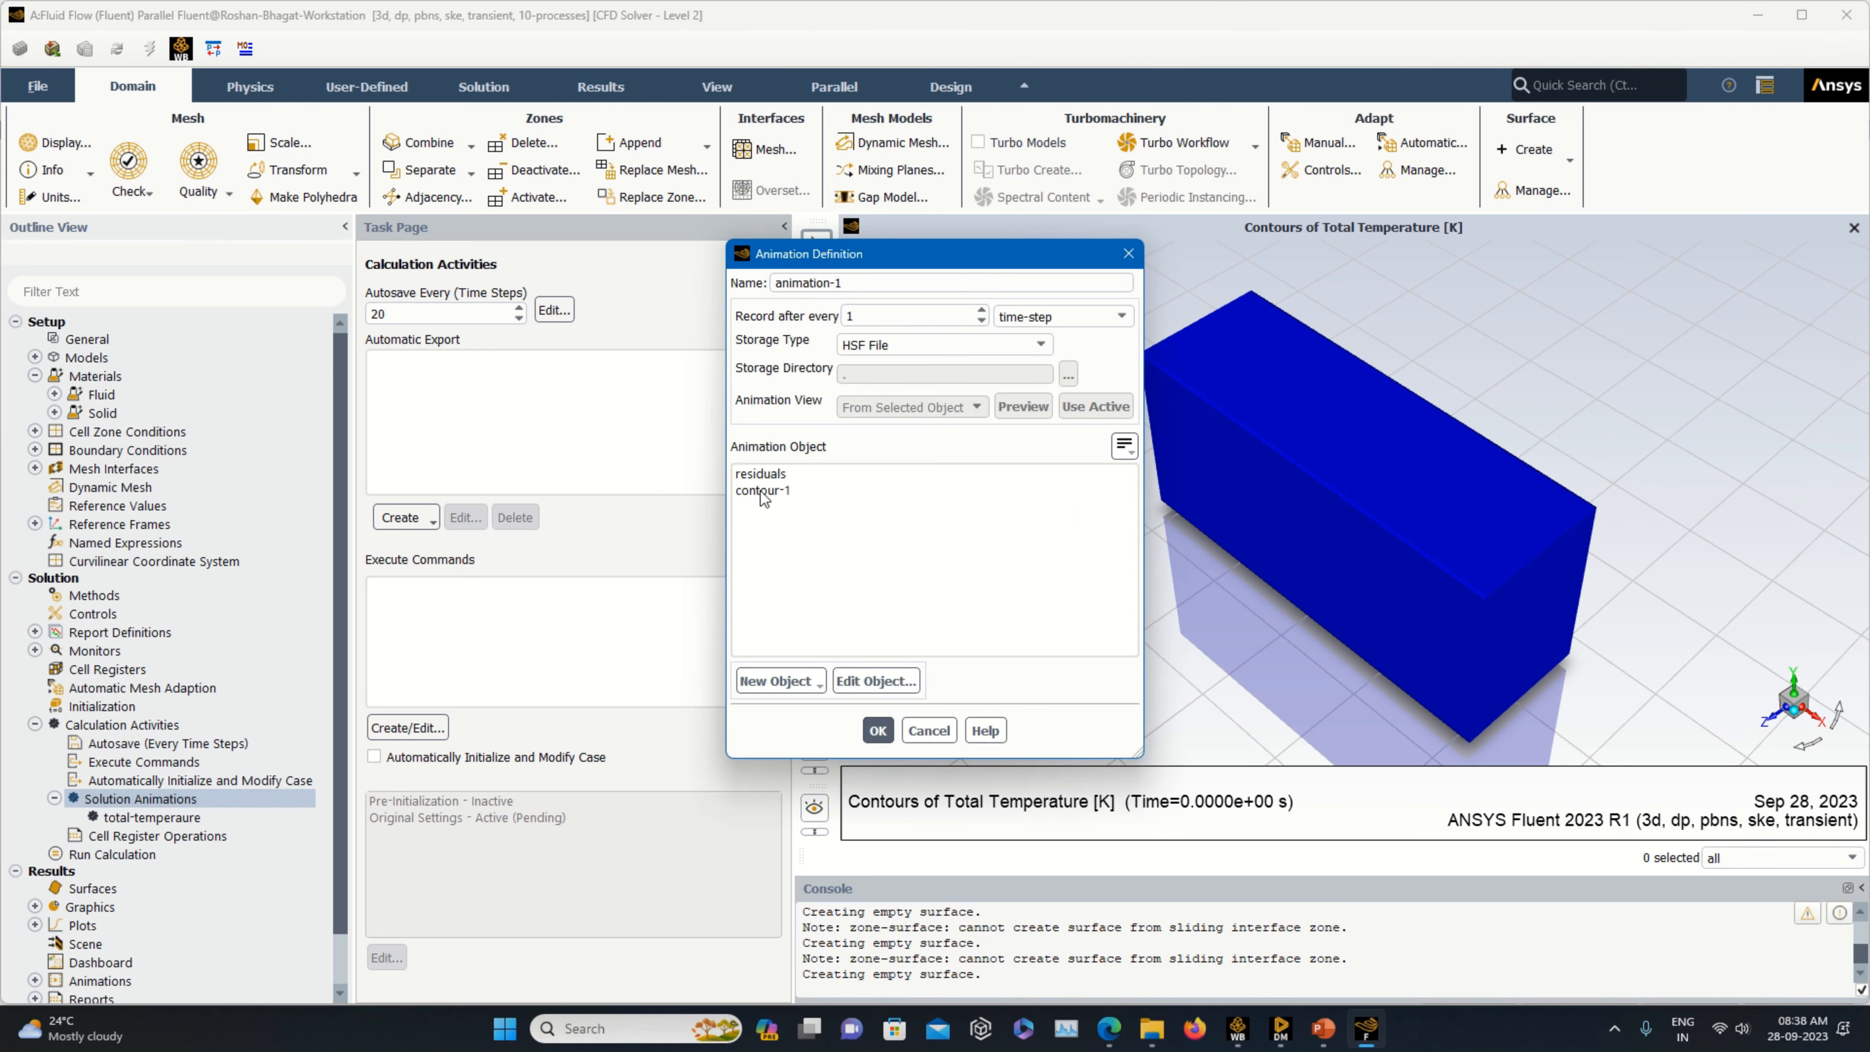
left_click(809, 685)
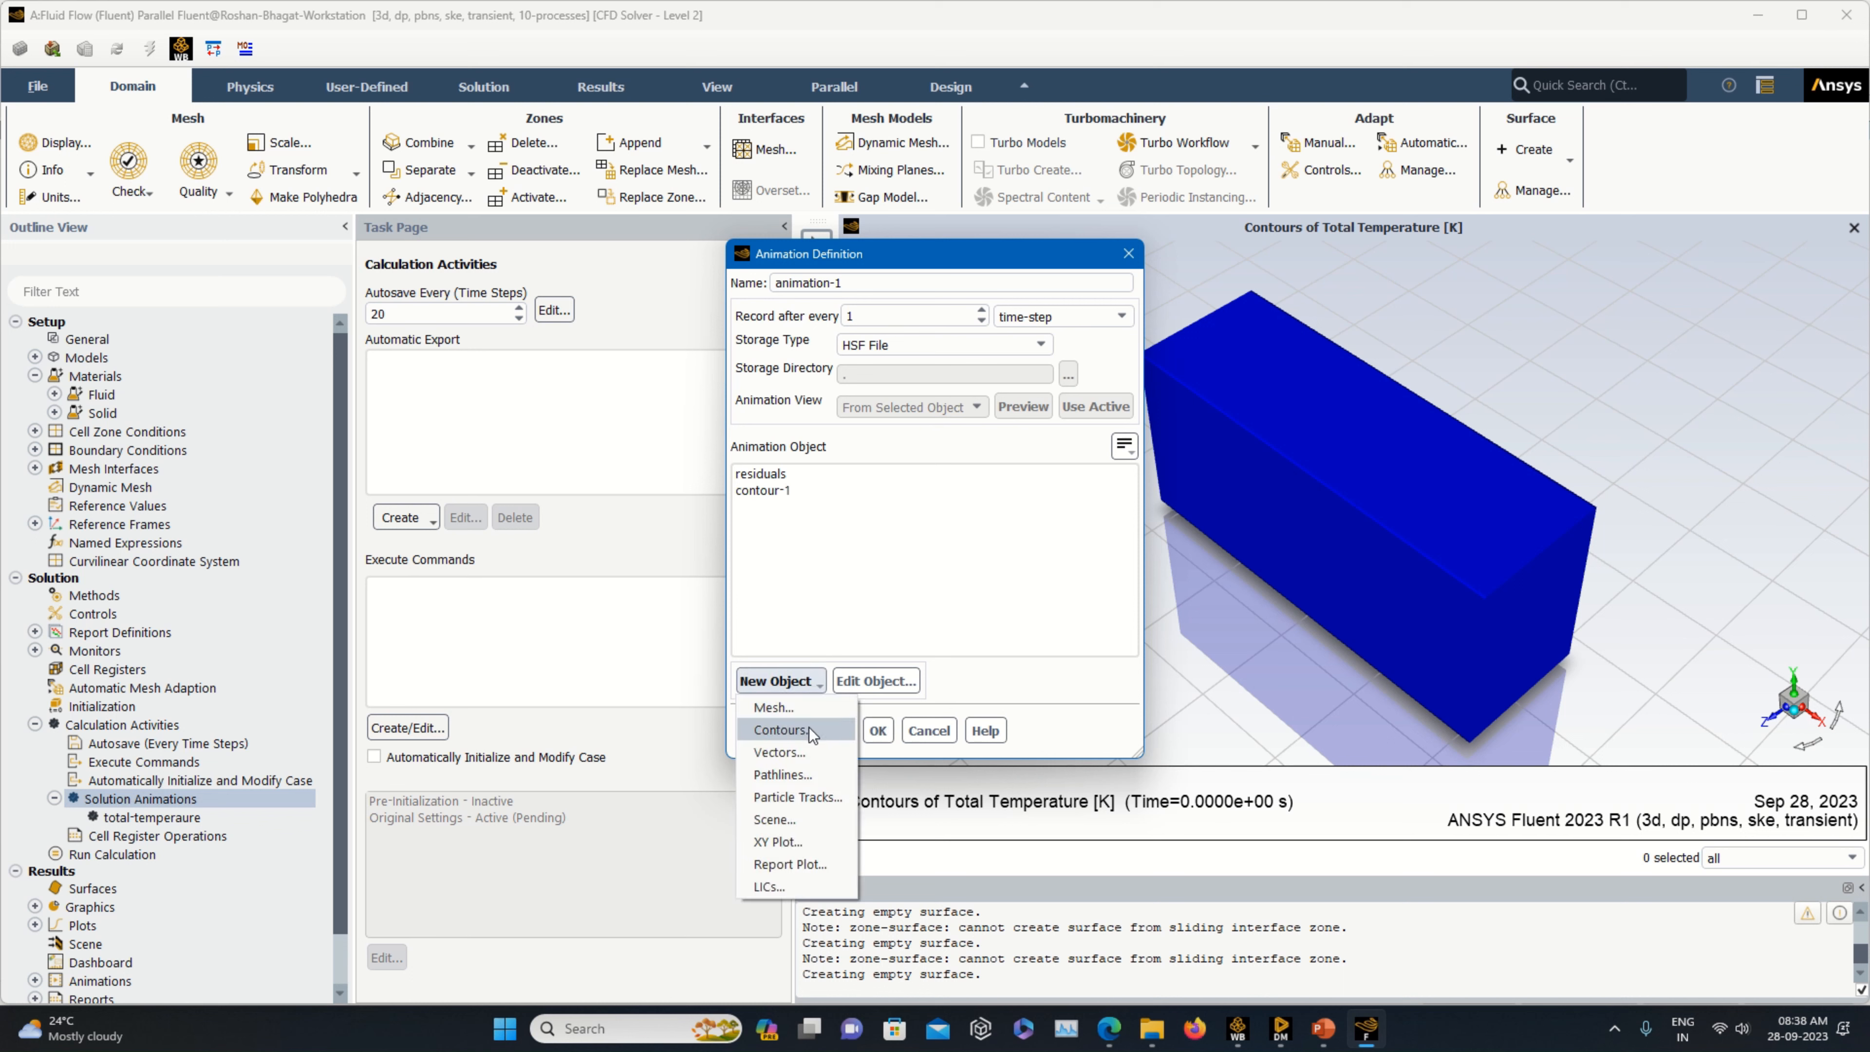
left_click(777, 720)
left_click(857, 630)
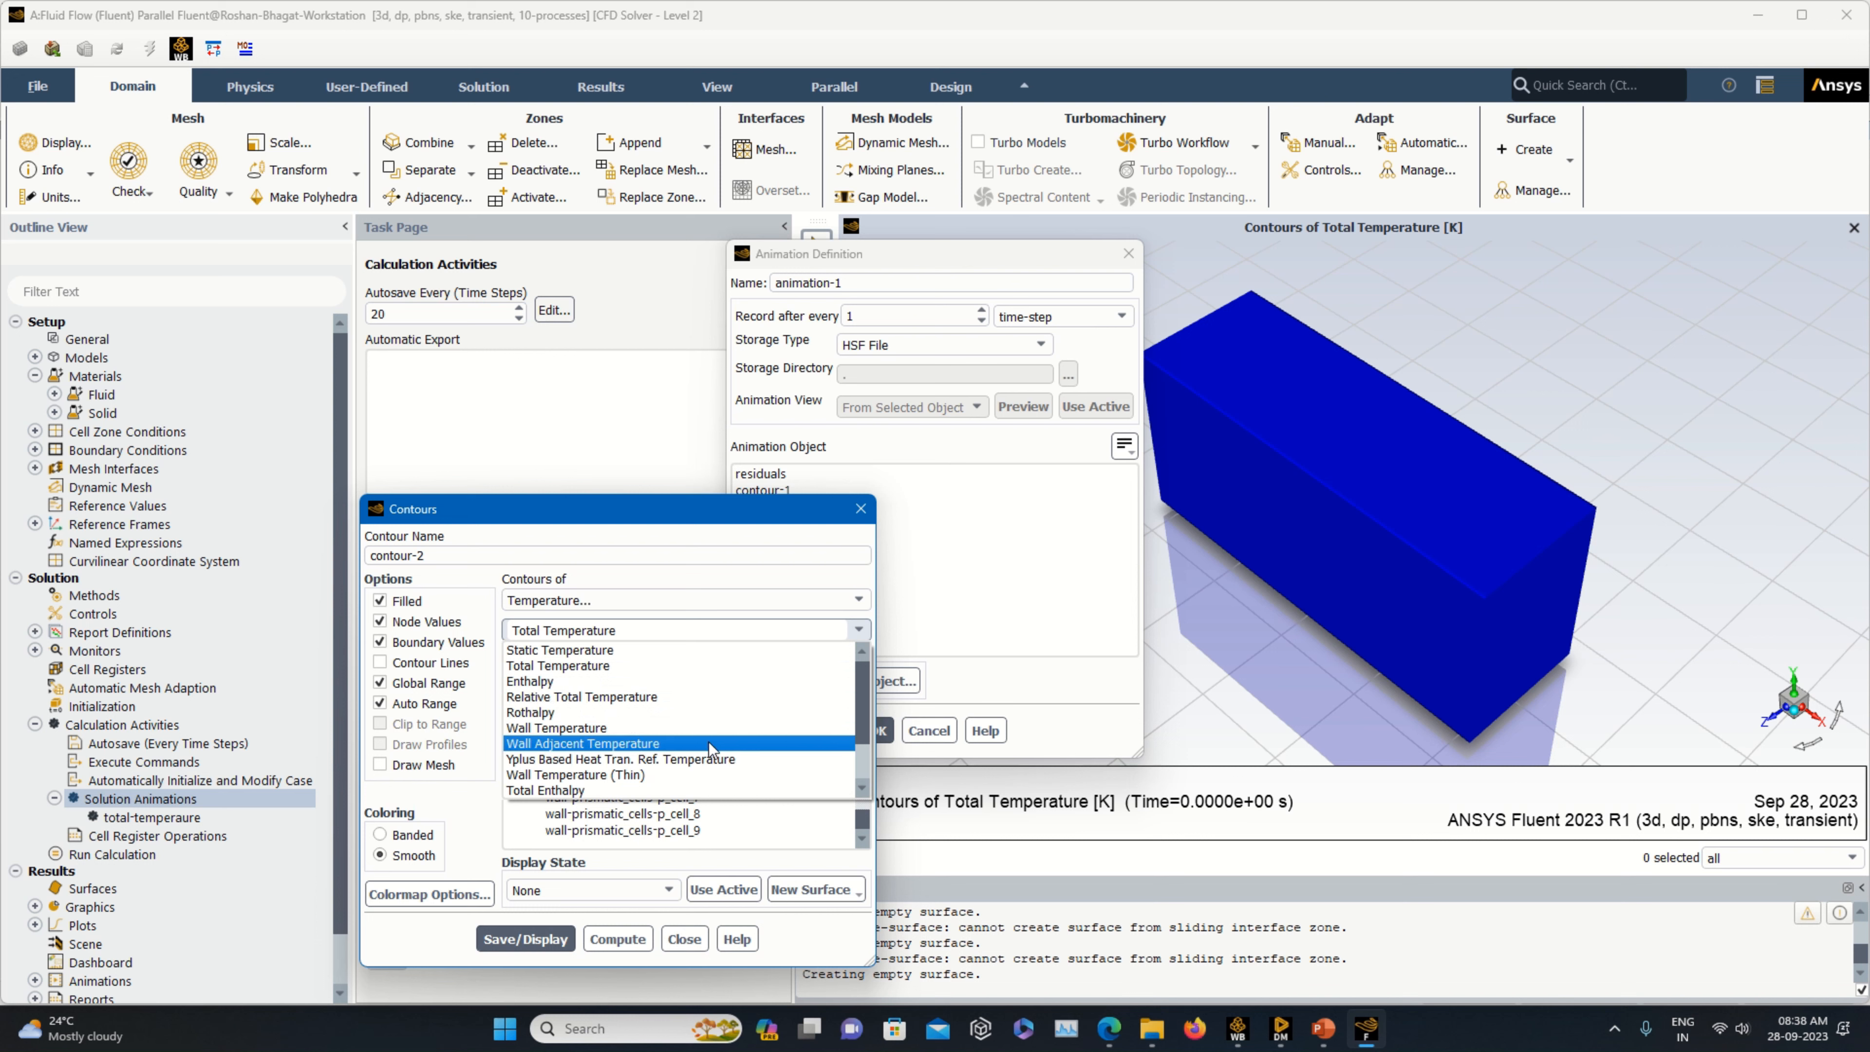
left_click(710, 654)
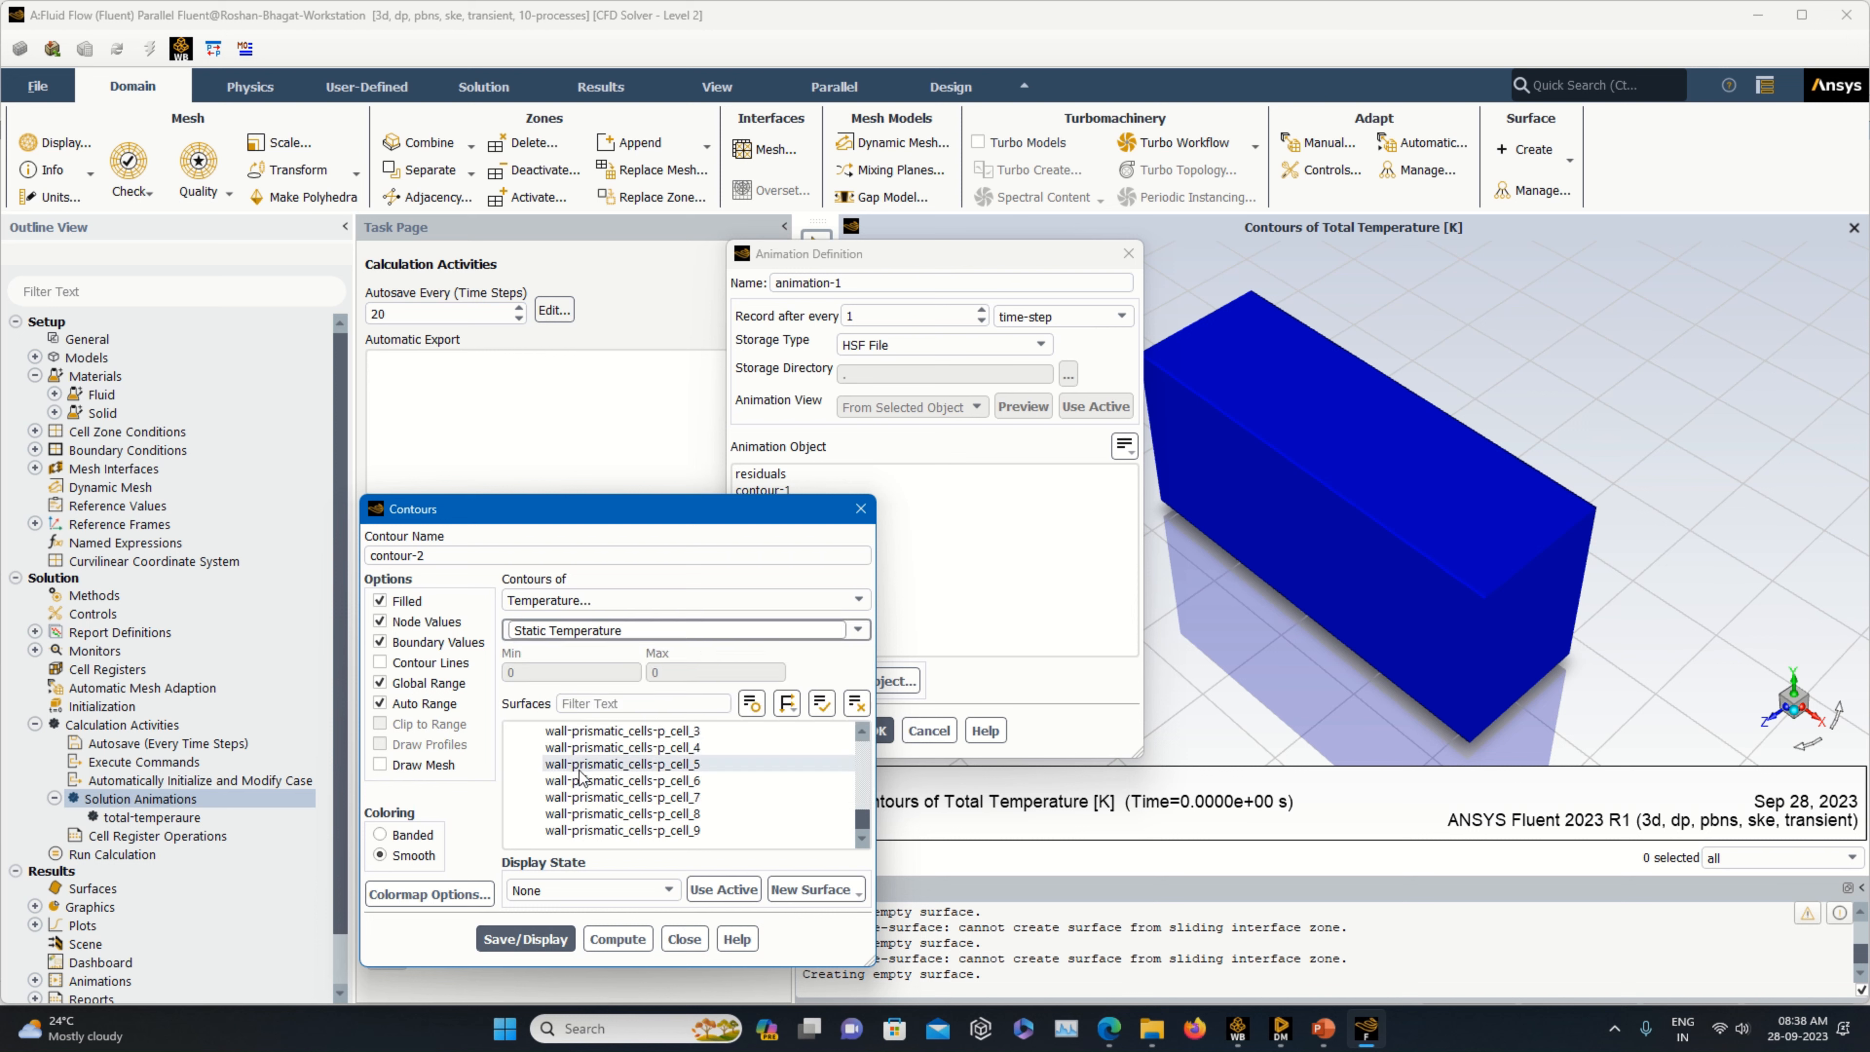
- Select the outlet and all wall surfaces for the static temperature contour
scroll(617, 759, "up", 5)
scroll(613, 764, "up", 15)
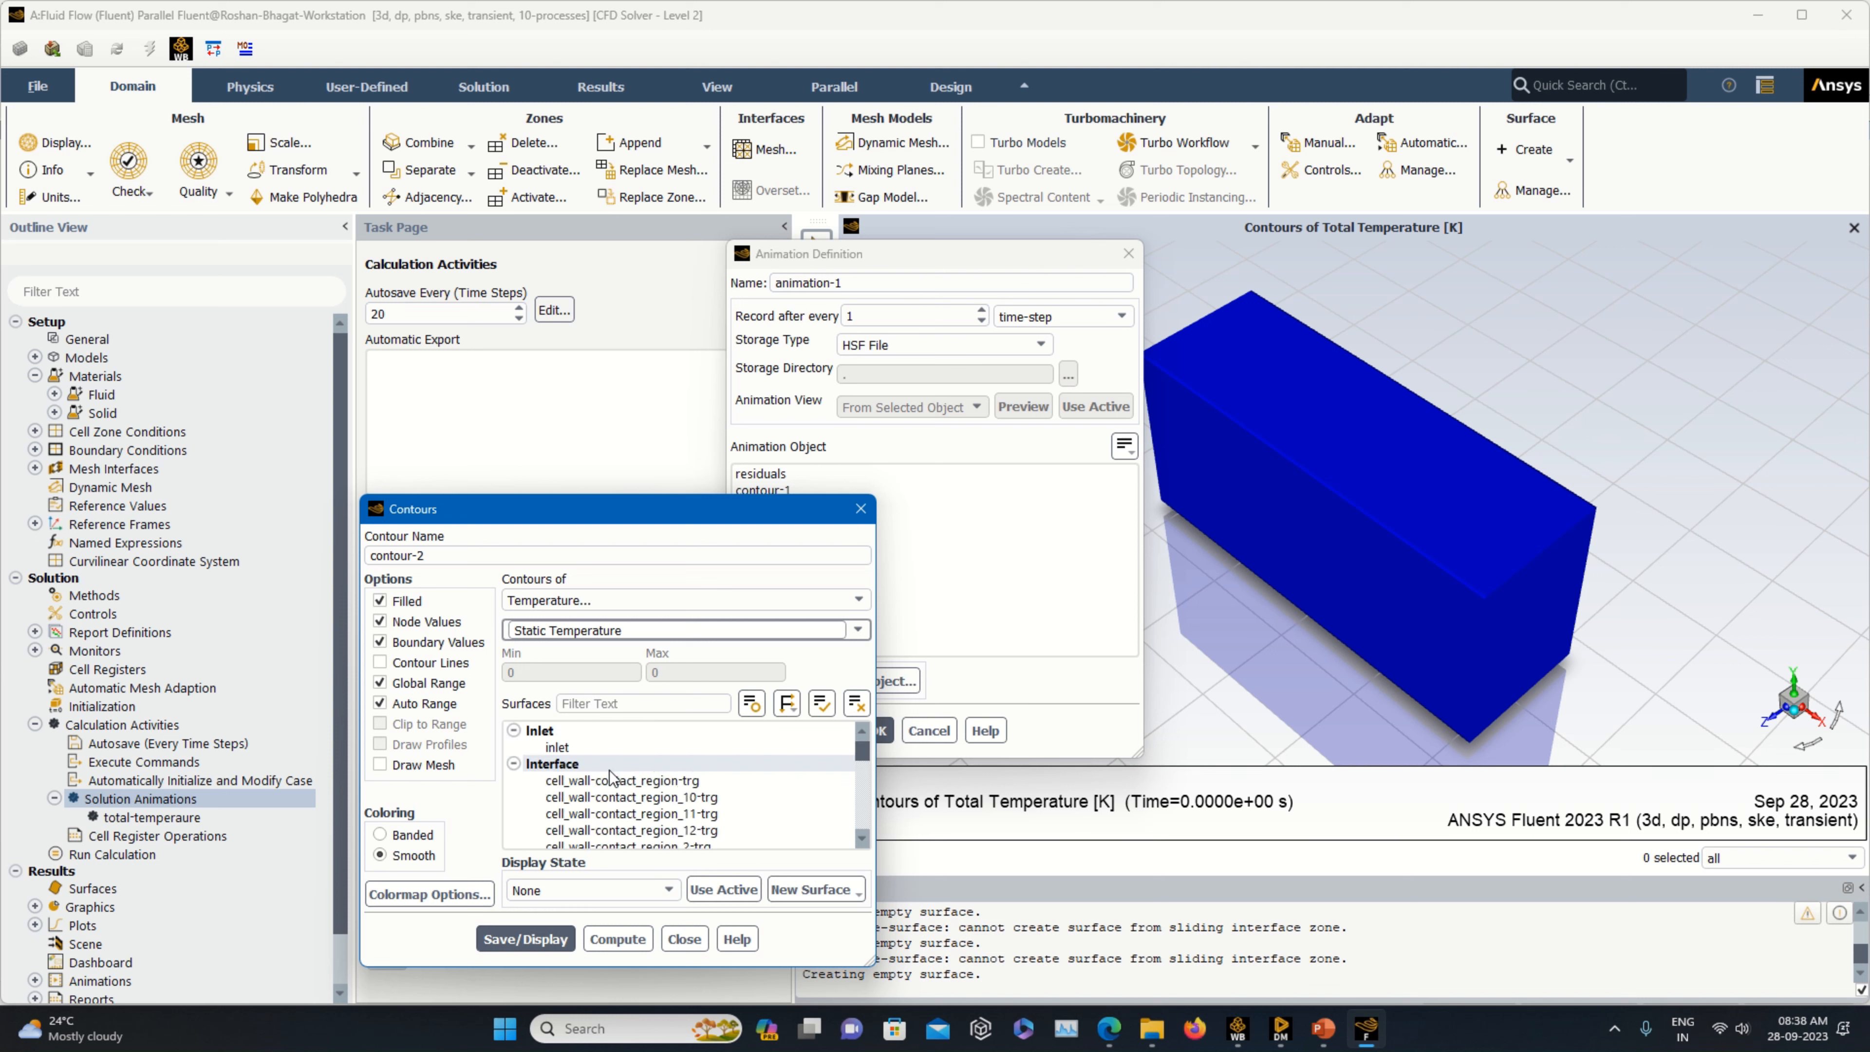
scroll(567, 766, "down", 10)
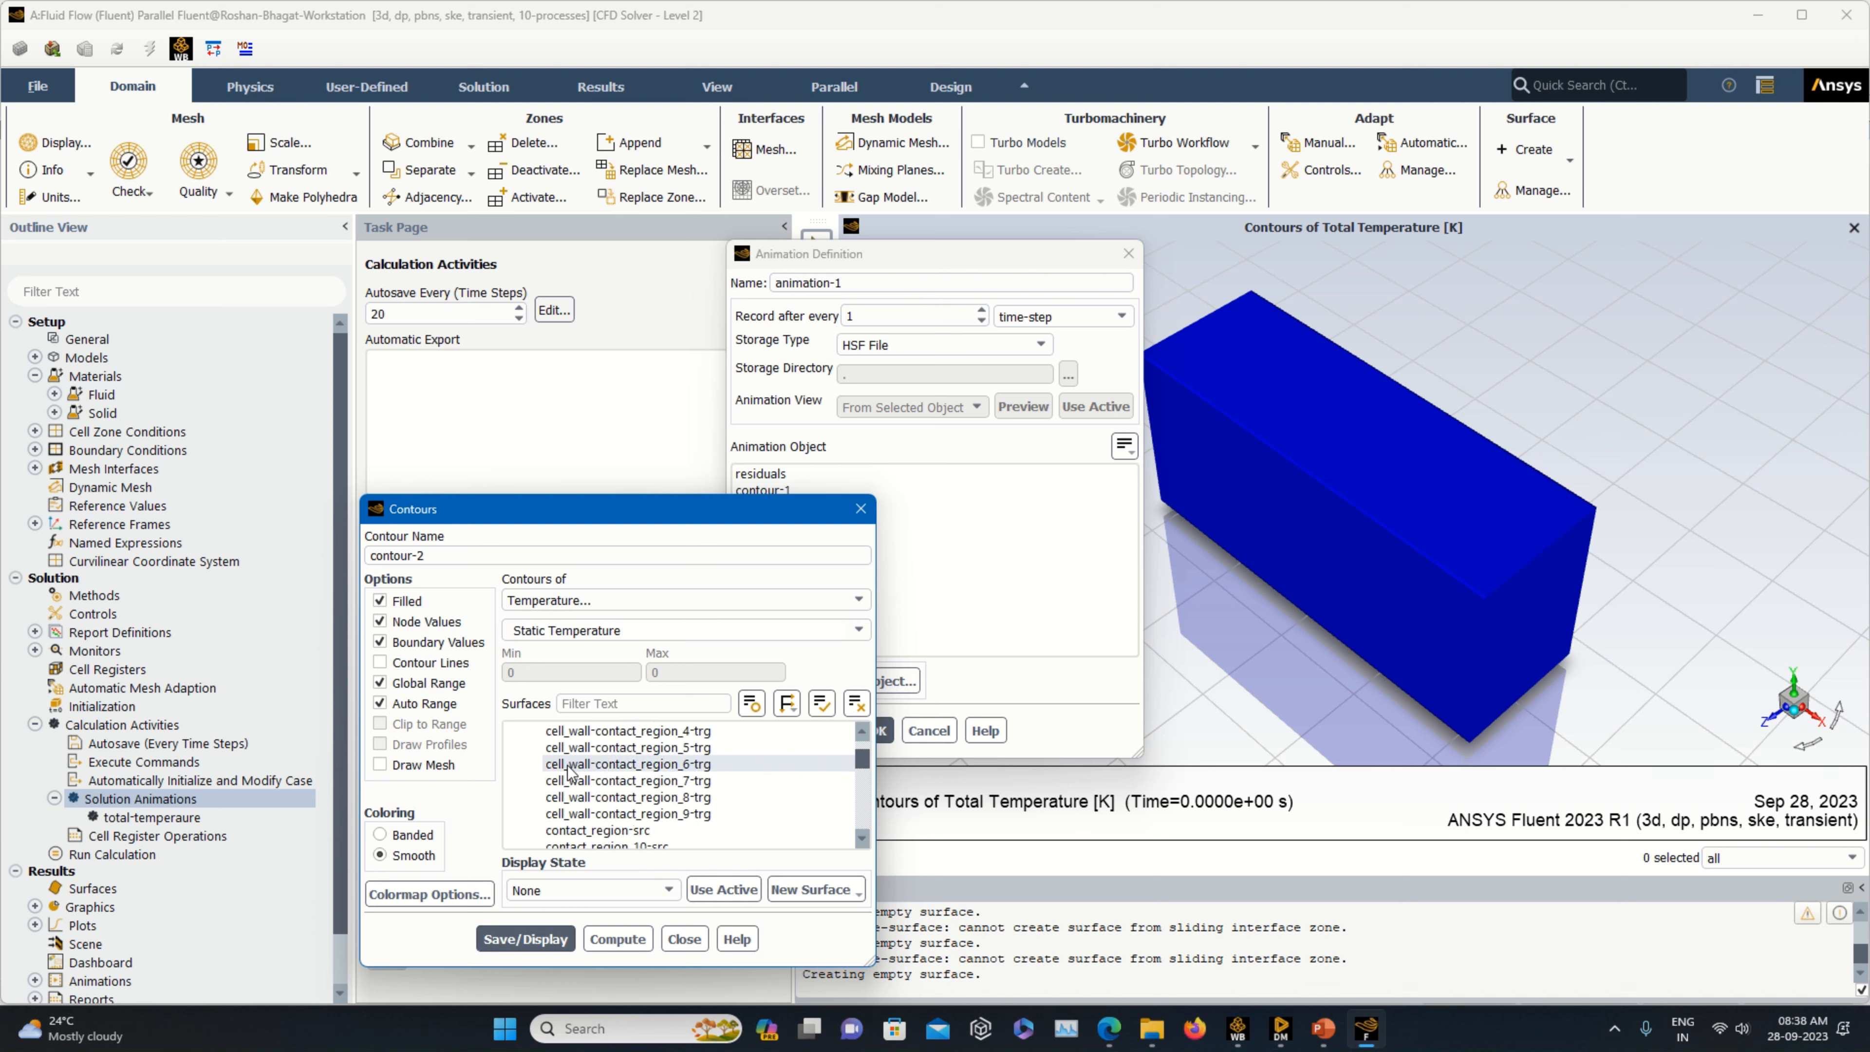
left_click_drag(566, 790, 564, 840)
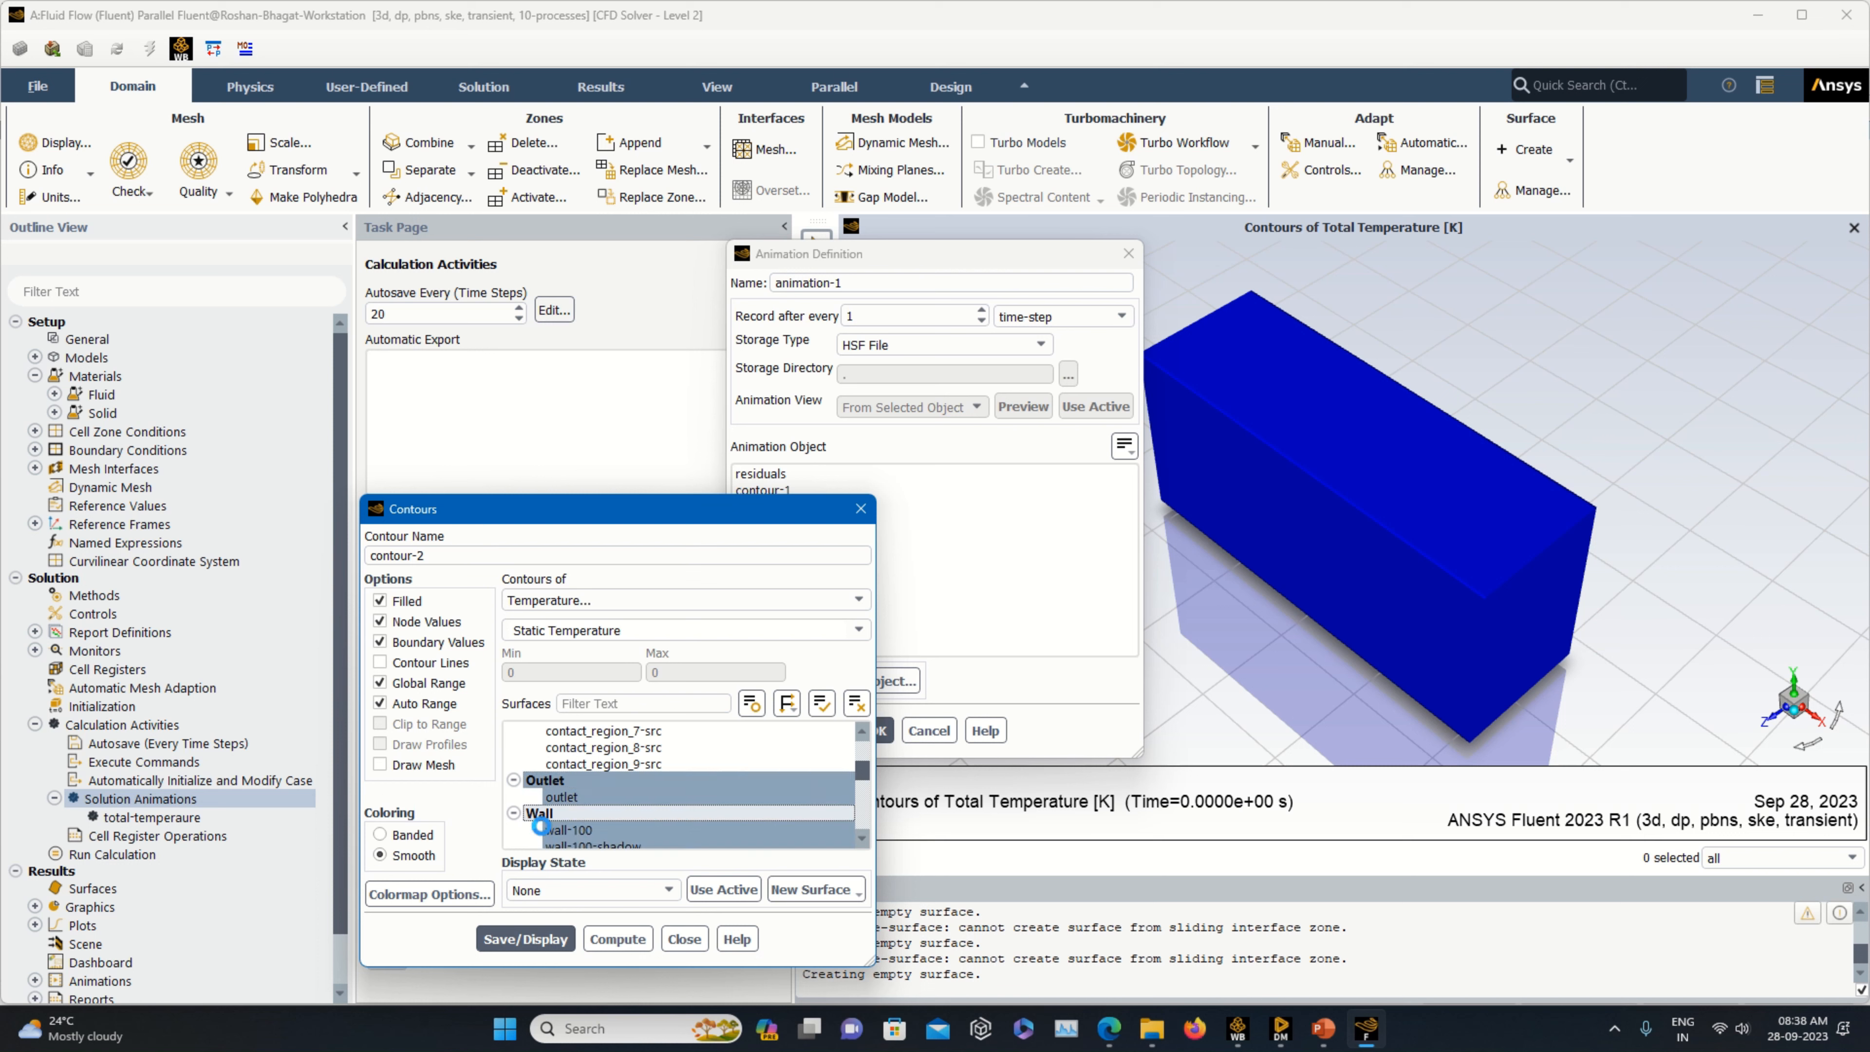
- Set the static temperature contour's colormap number format to float, then save and display the contour
left_click(429, 894)
left_click(814, 483)
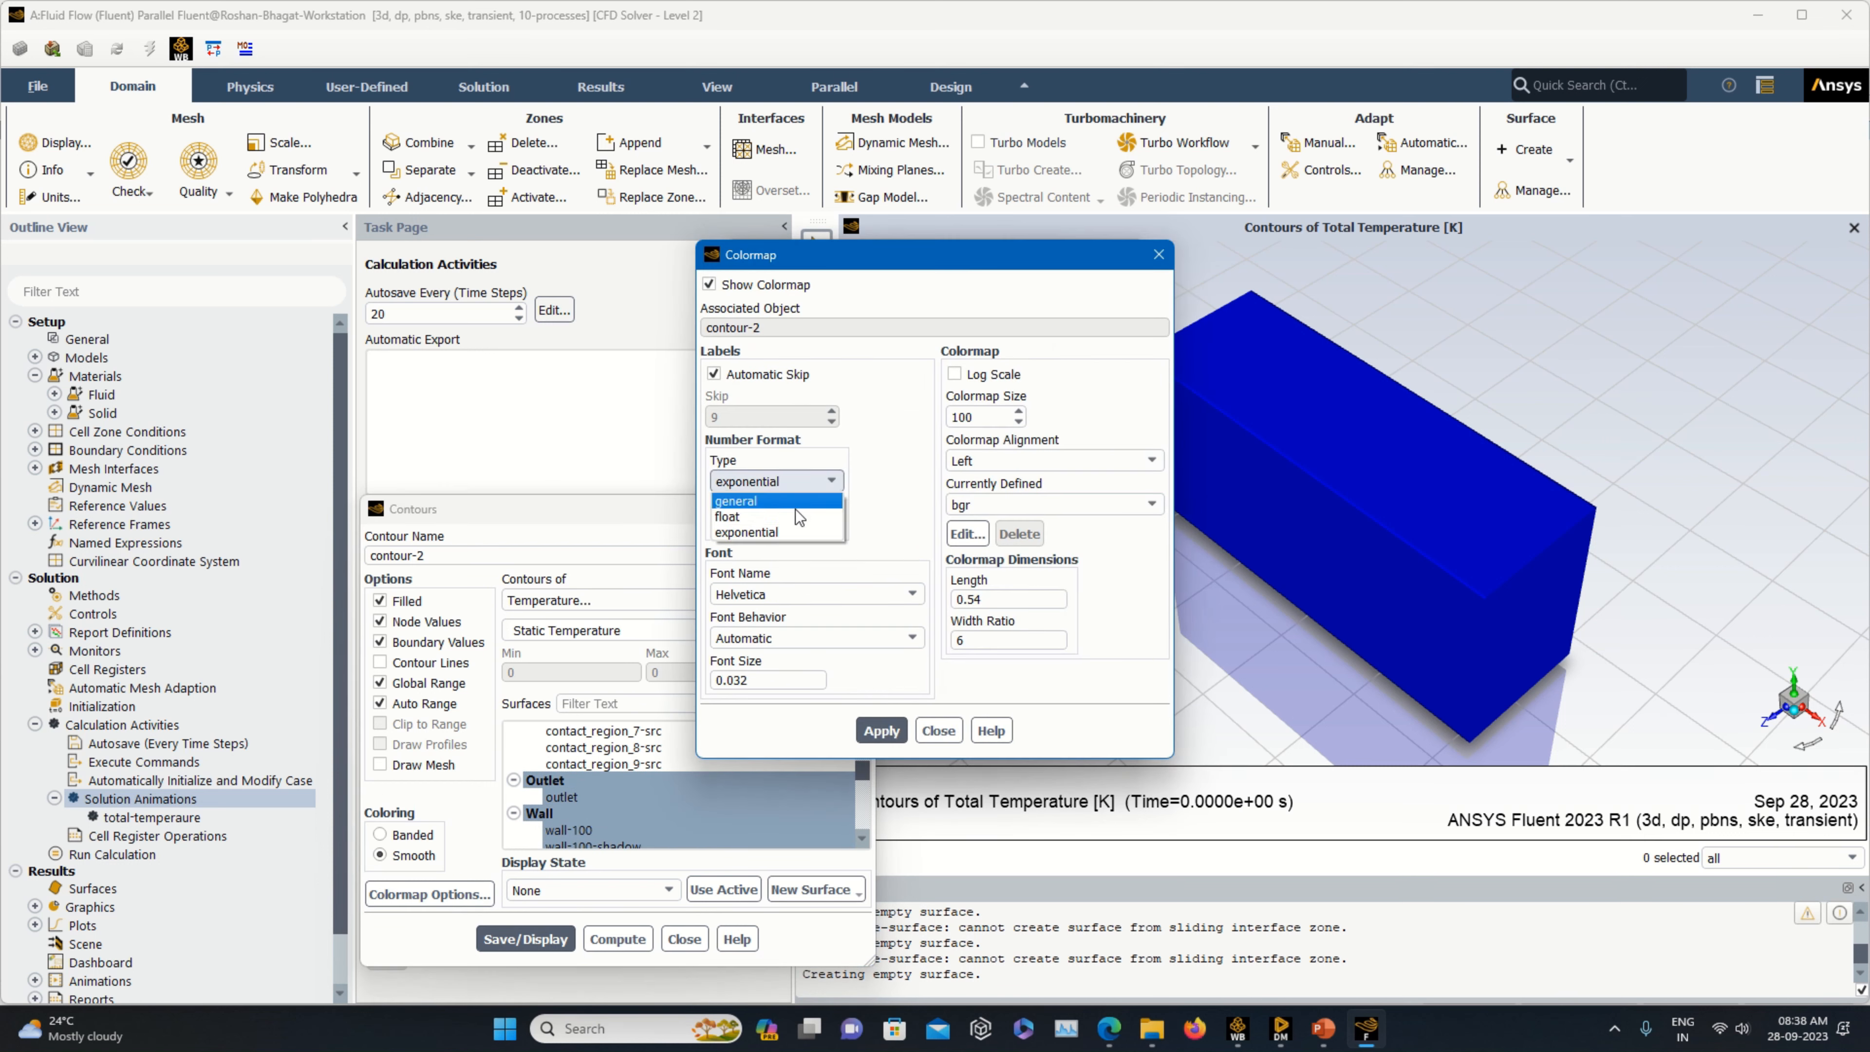
left_click(793, 516)
left_click(880, 731)
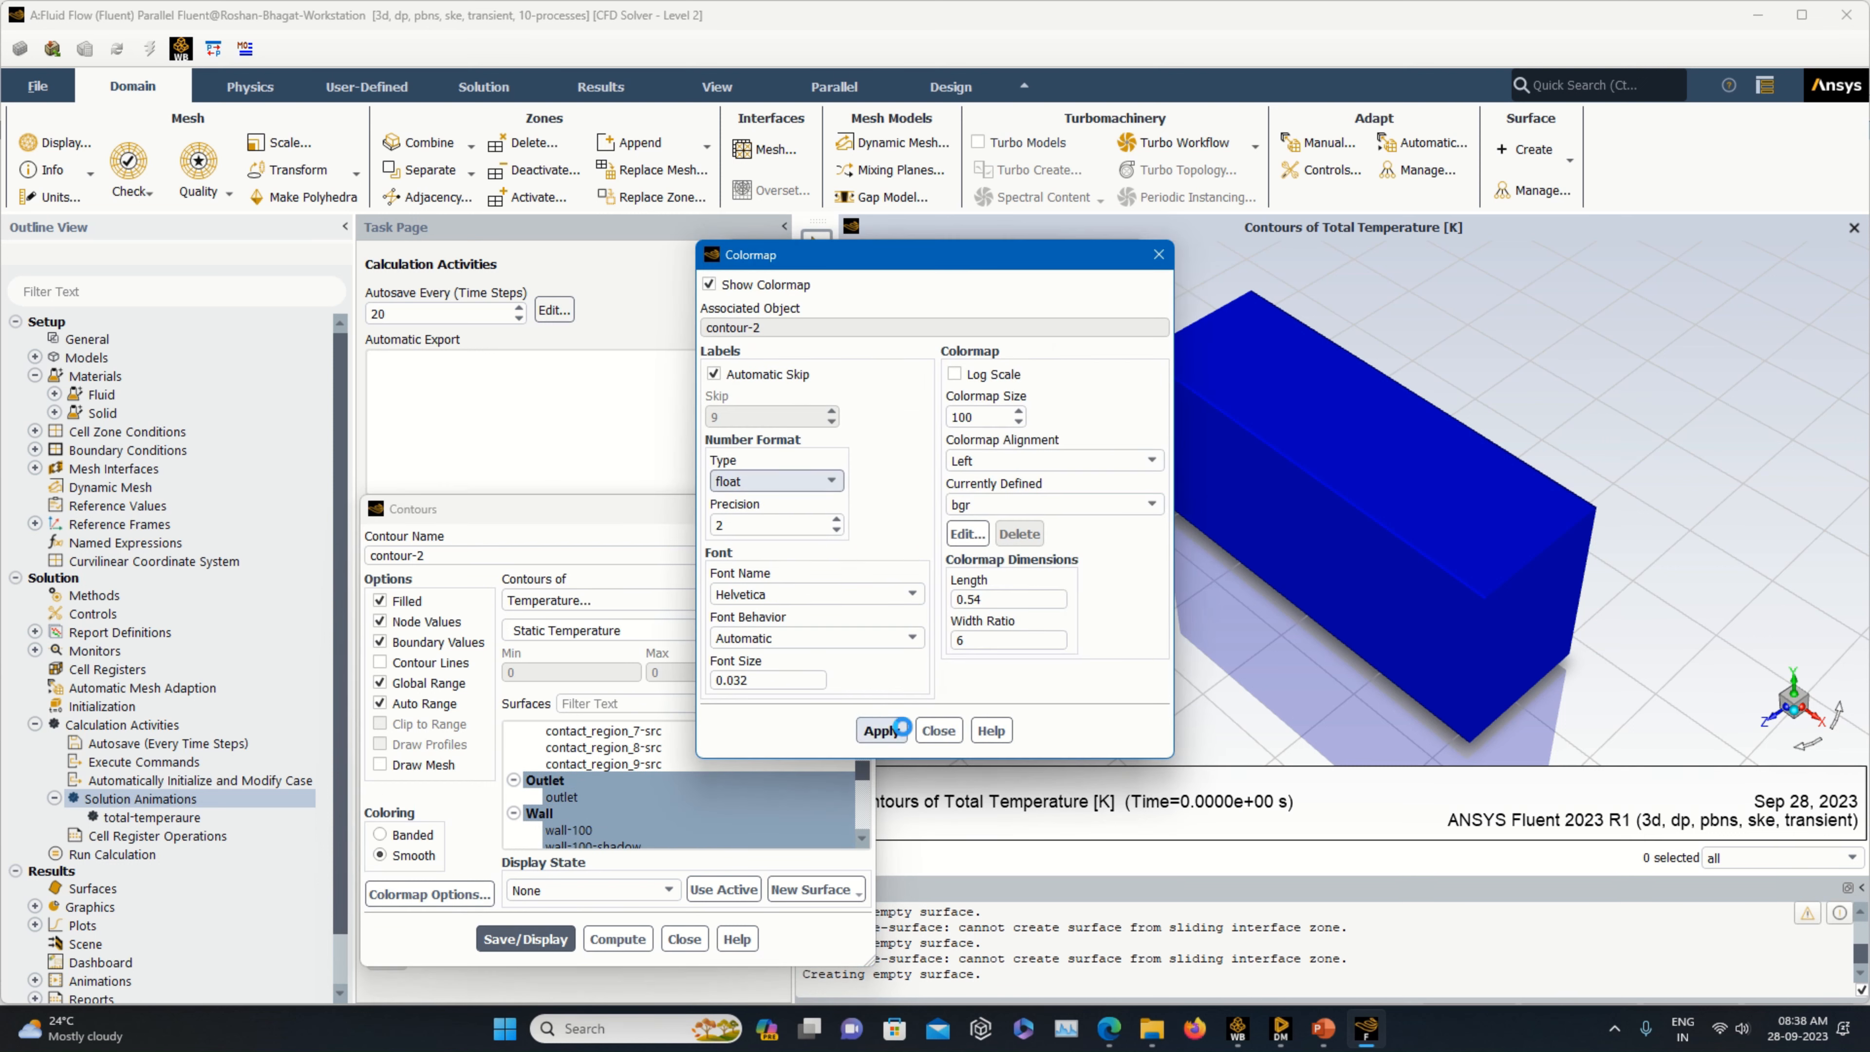
left_click(934, 732)
left_click(567, 940)
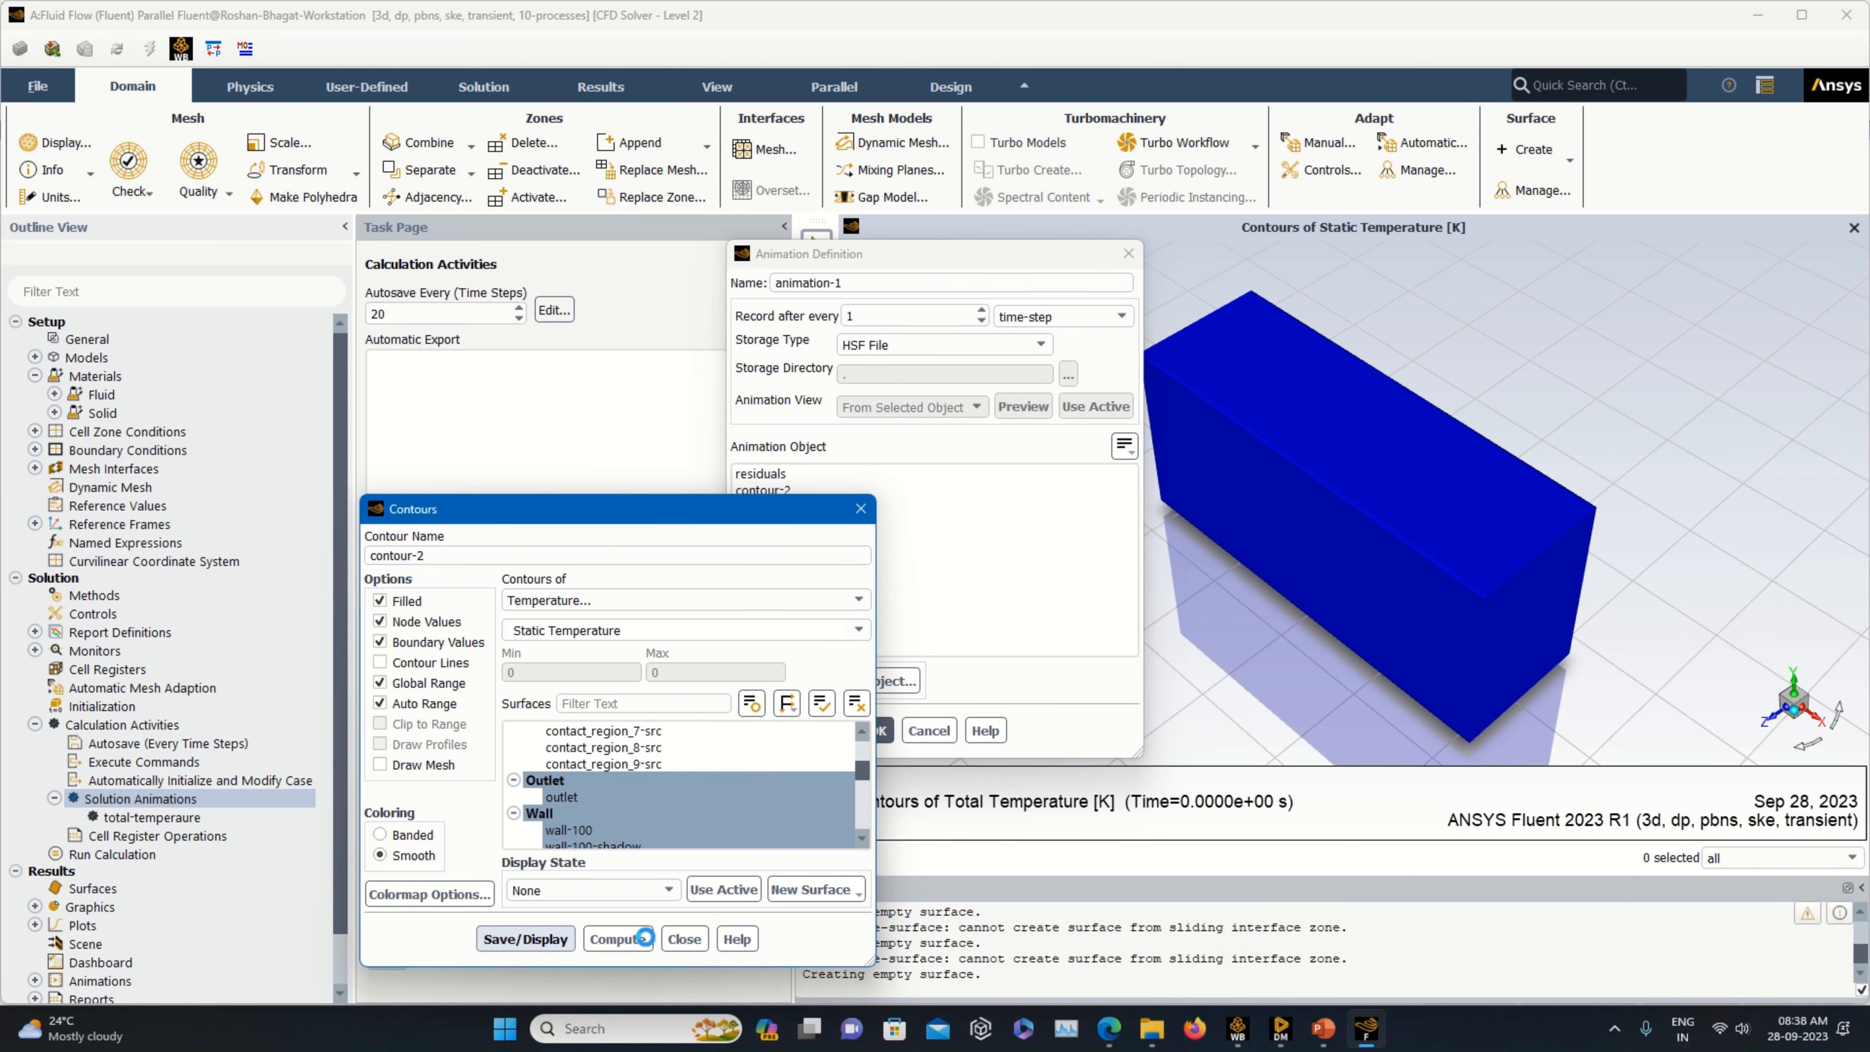
left_click(665, 937)
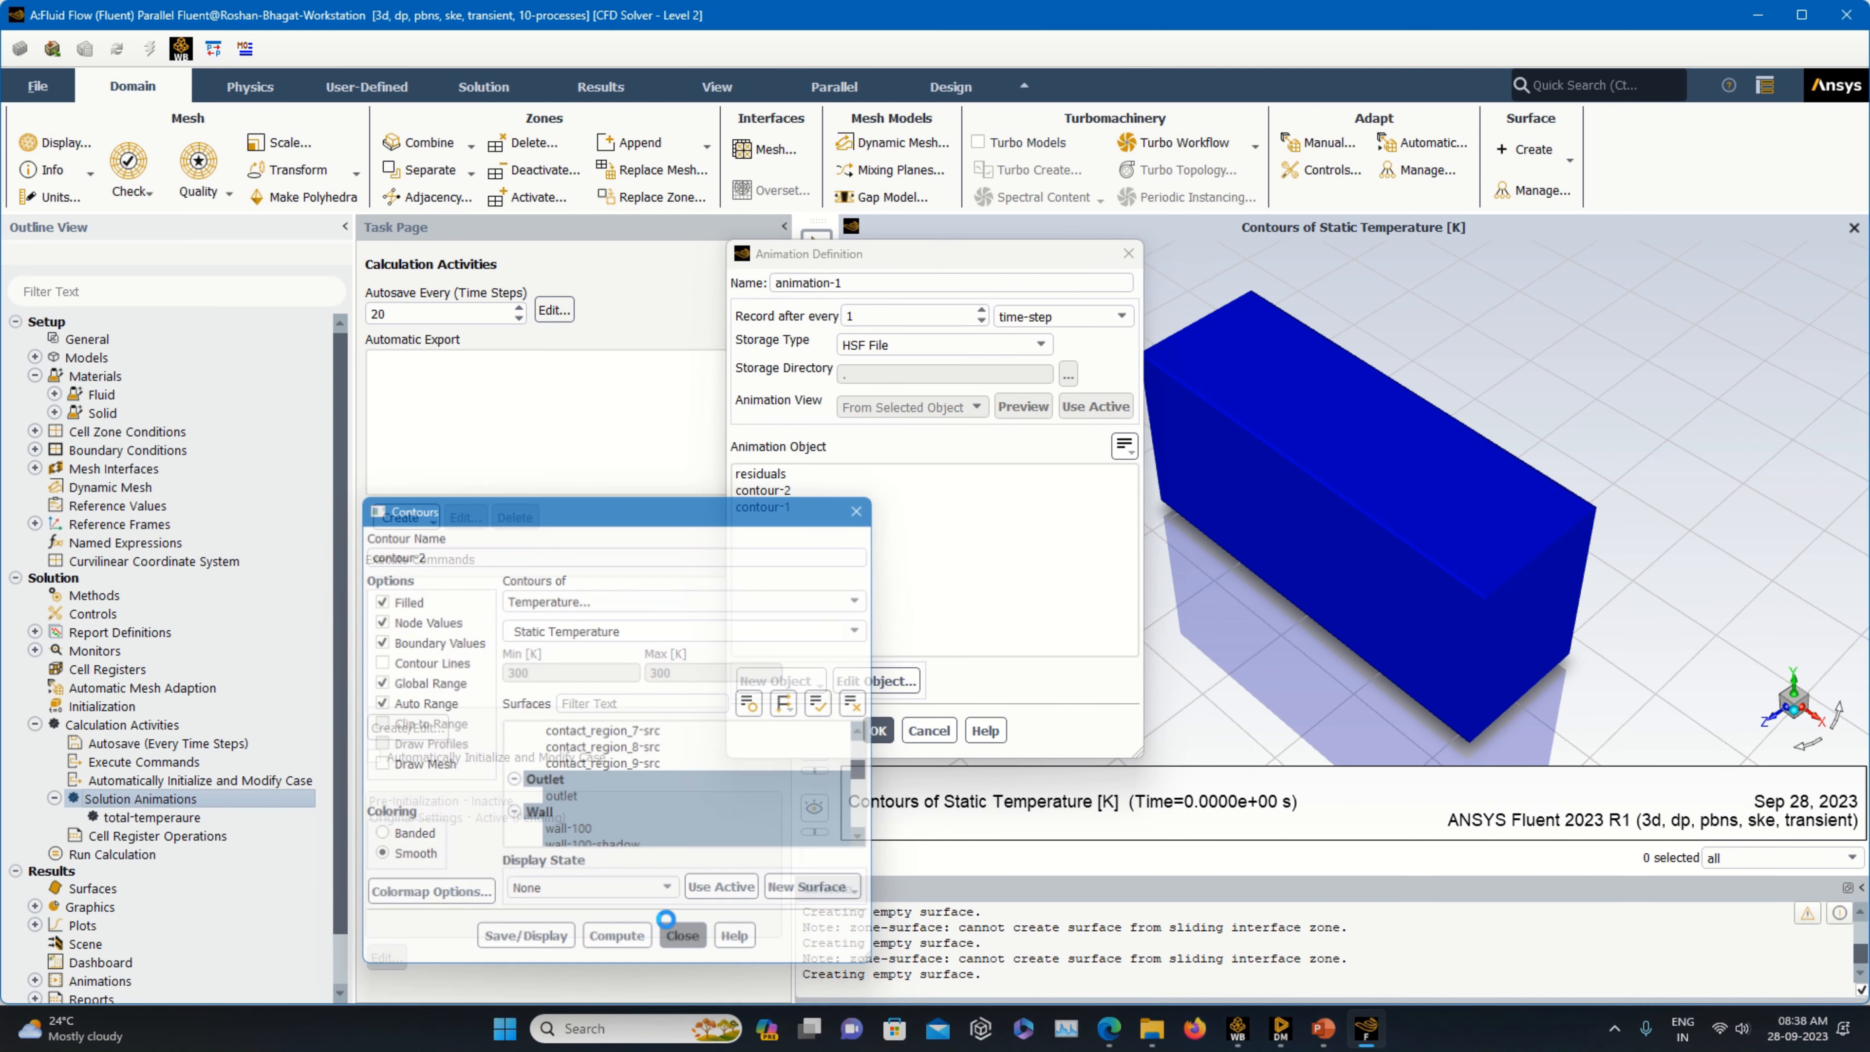
- Assign contour-2 as the animation object and save the animation under the name static-temperature
left_click(766, 490)
left_click_drag(847, 283, 733, 301)
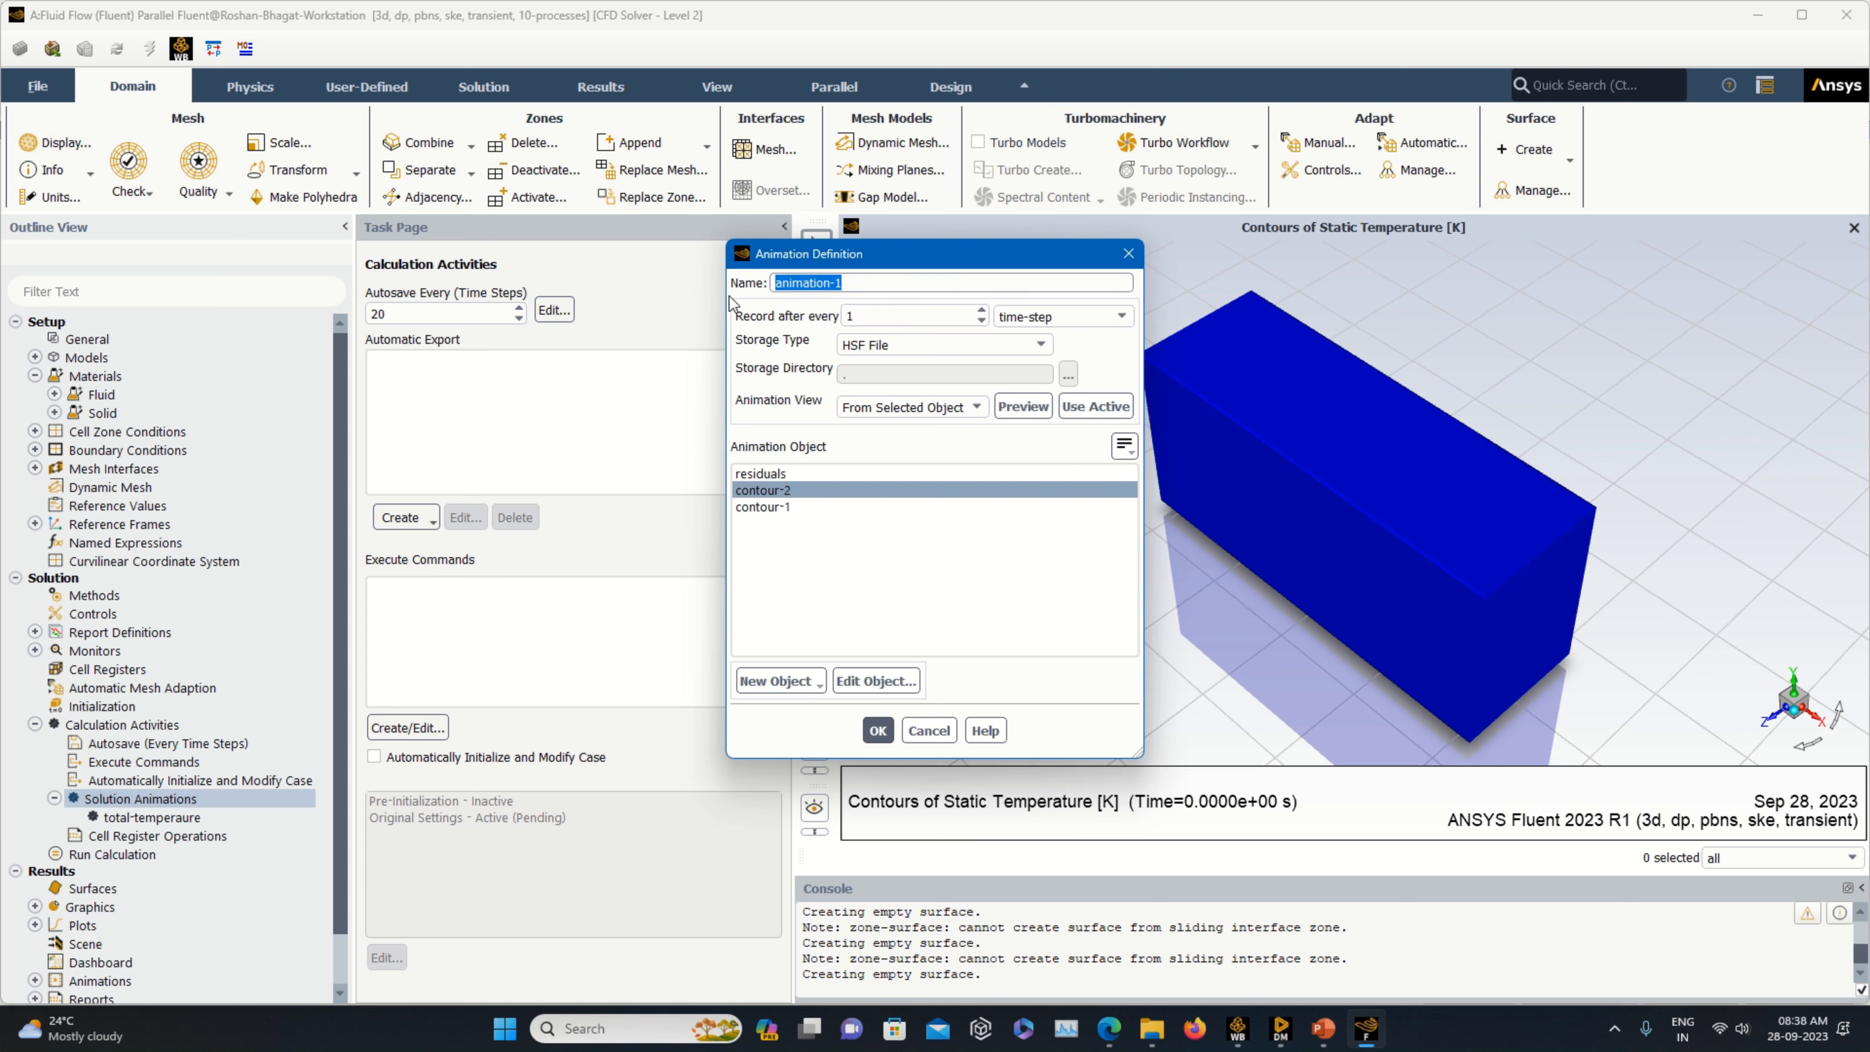
type("static-temperature")
left_click(878, 730)
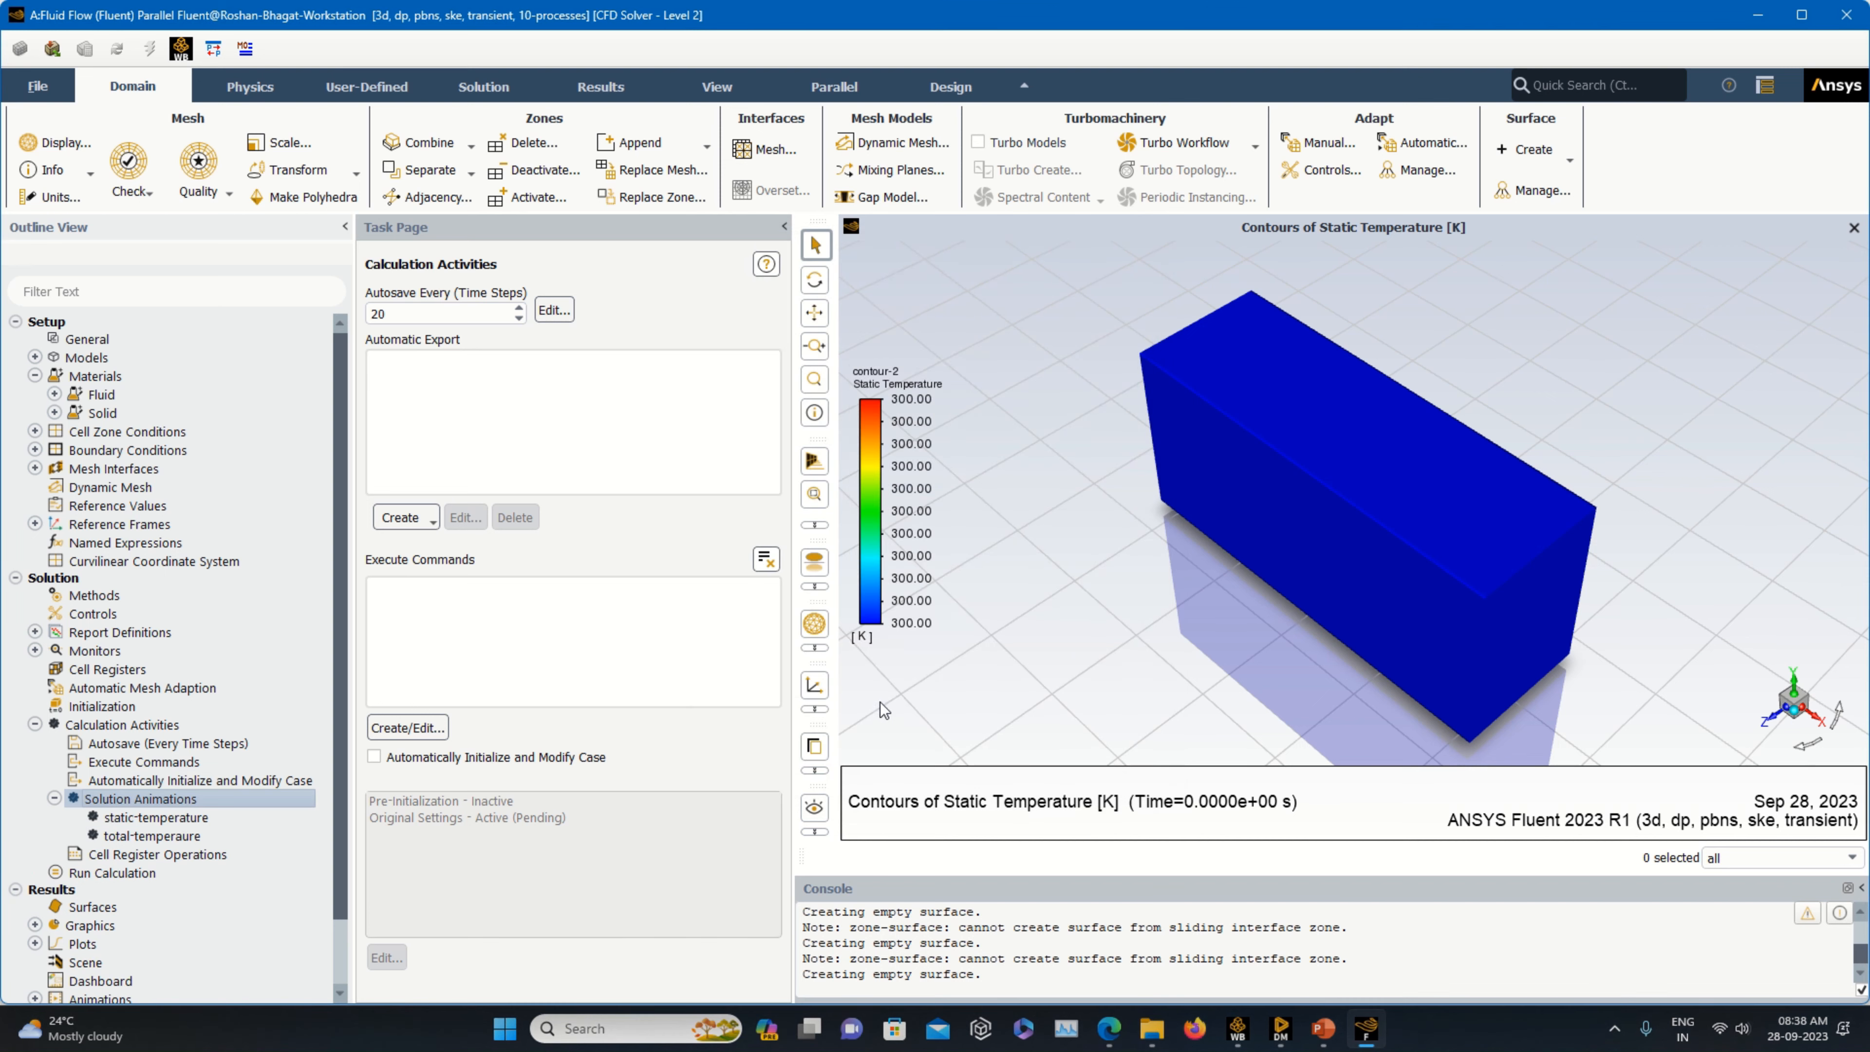
- Set the run calculation to adaptive time advancement with 100 time steps and an initial time step size of 0.5 s, and start calculating
left_click(111, 873)
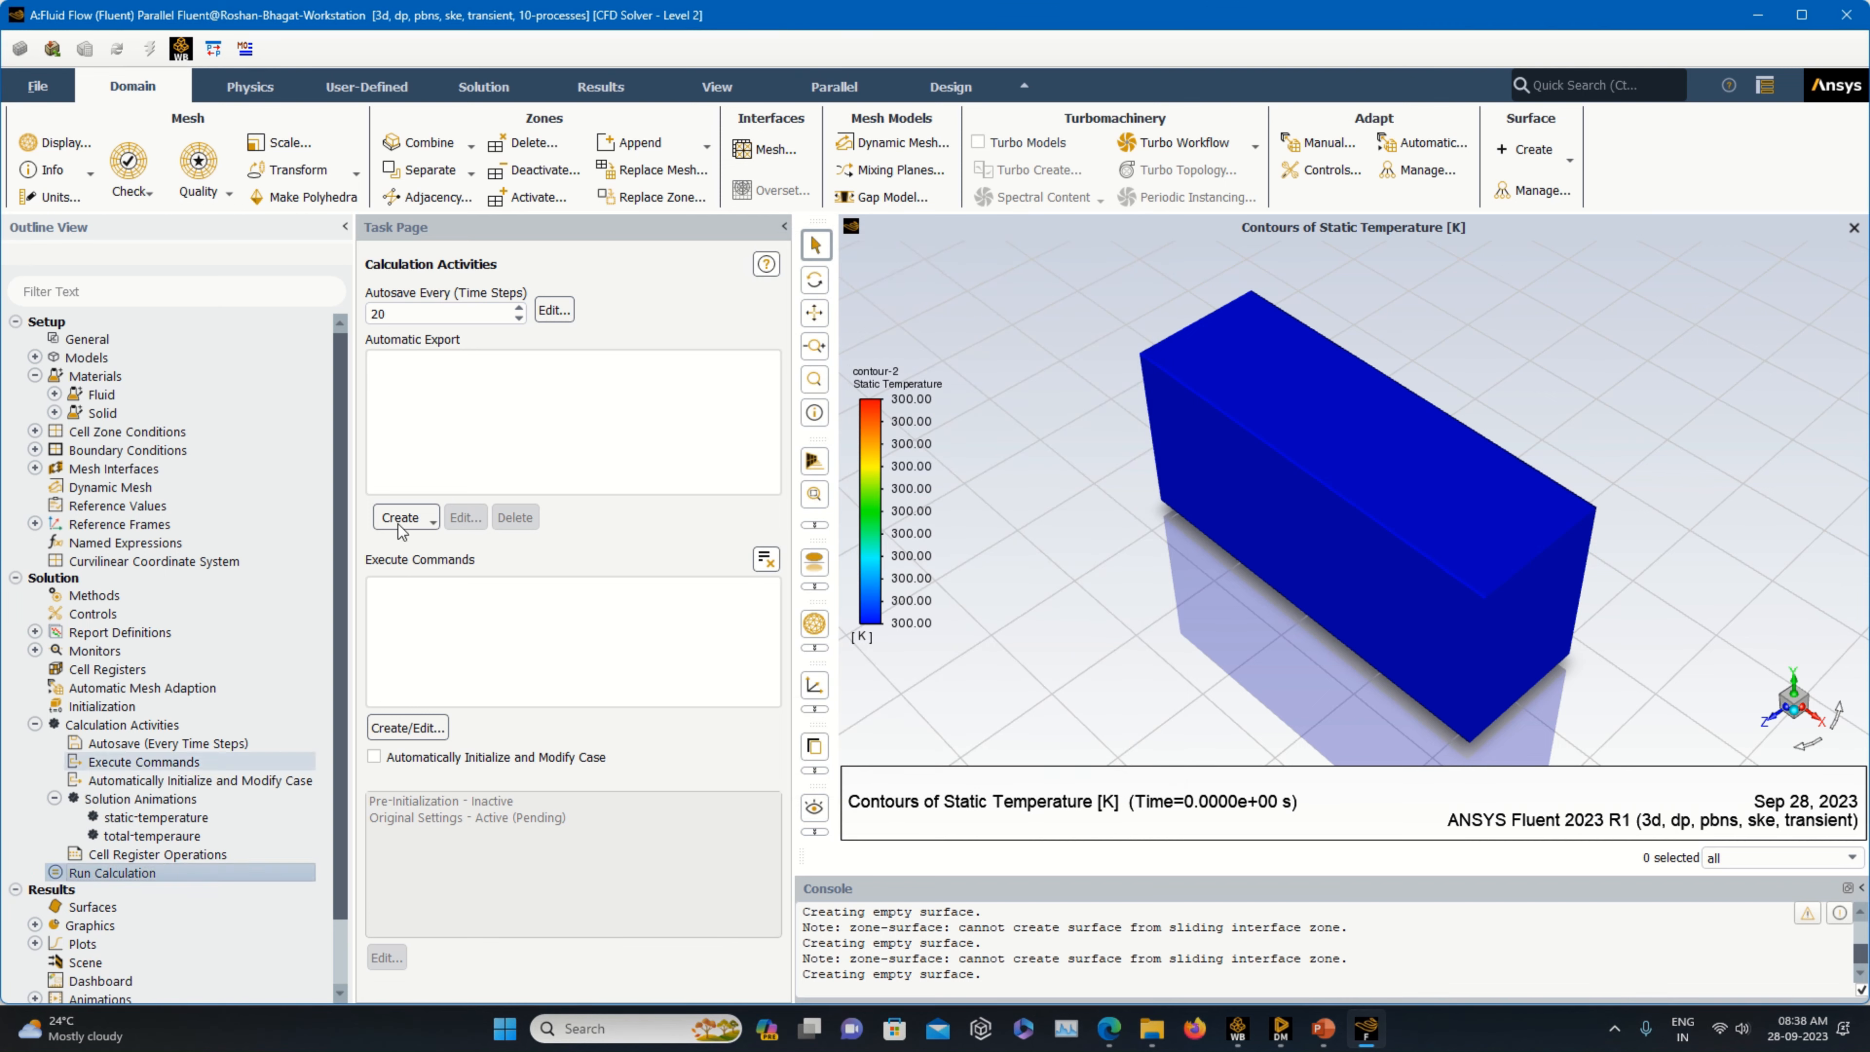
left_click(428, 379)
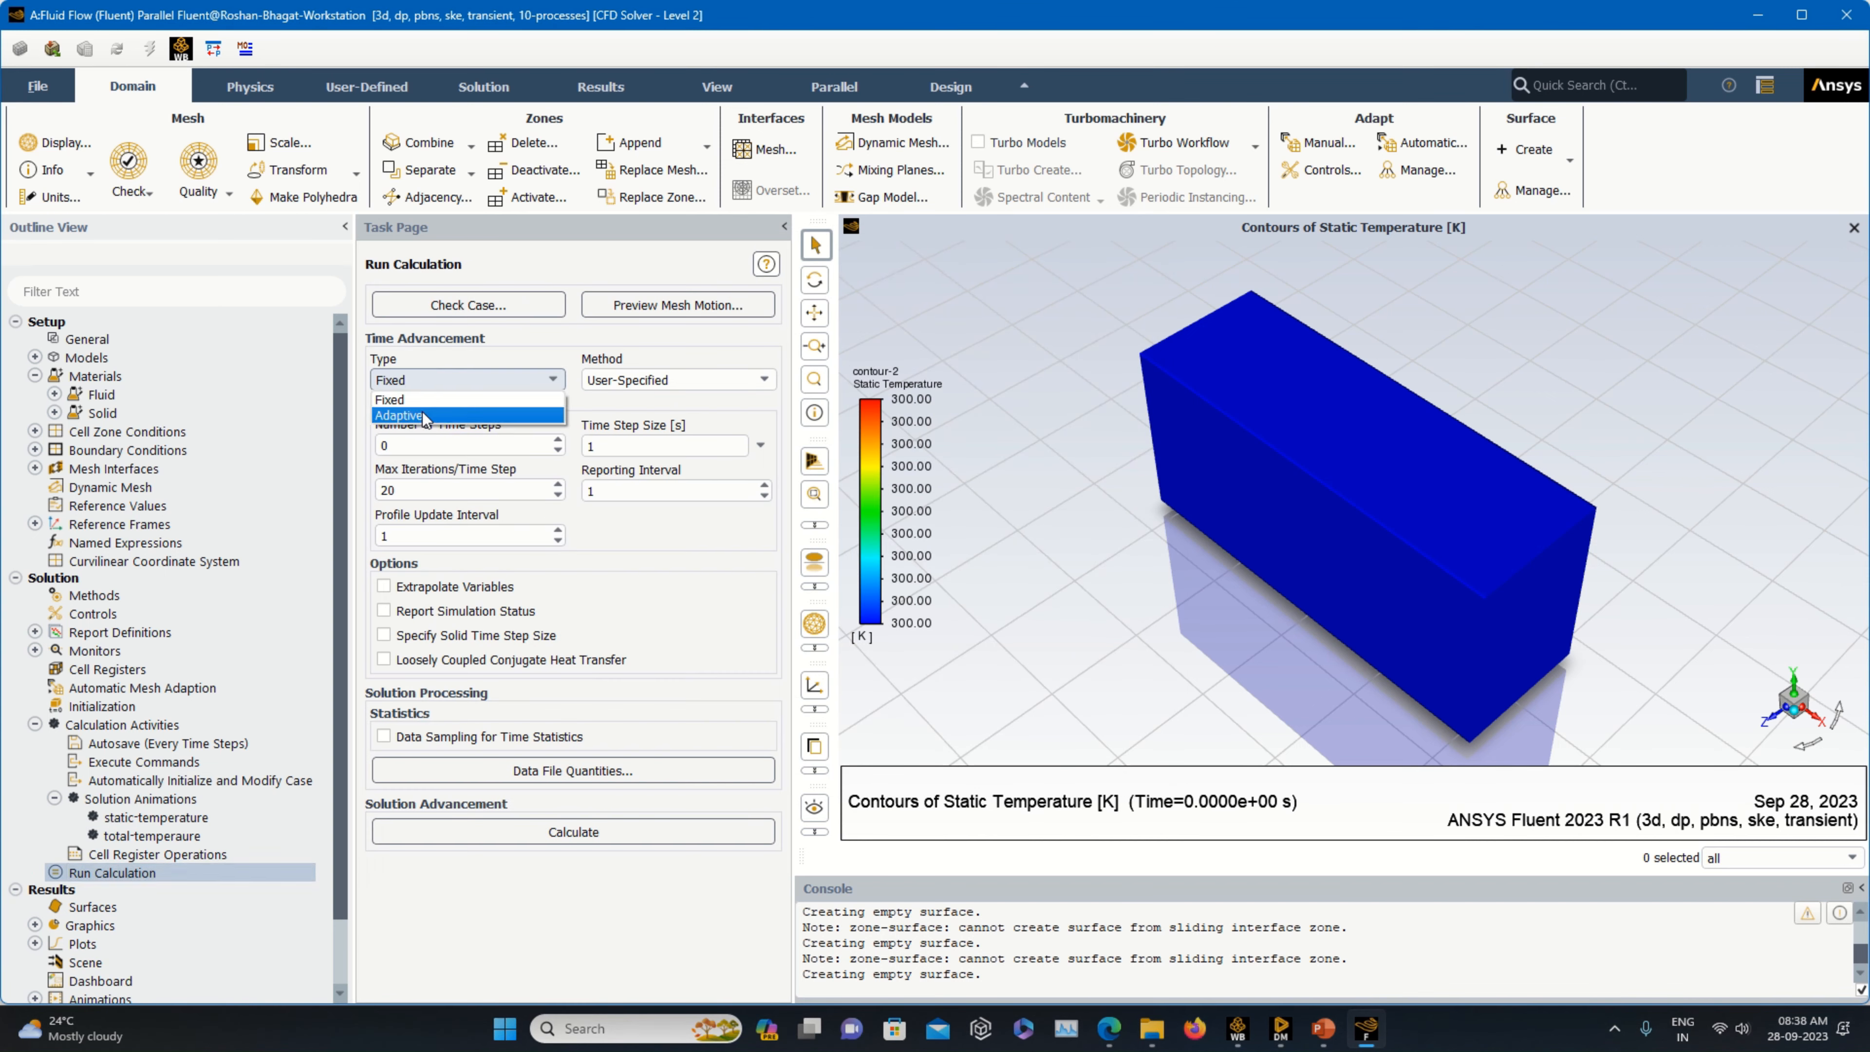
left_click(424, 417)
double_click(384, 488)
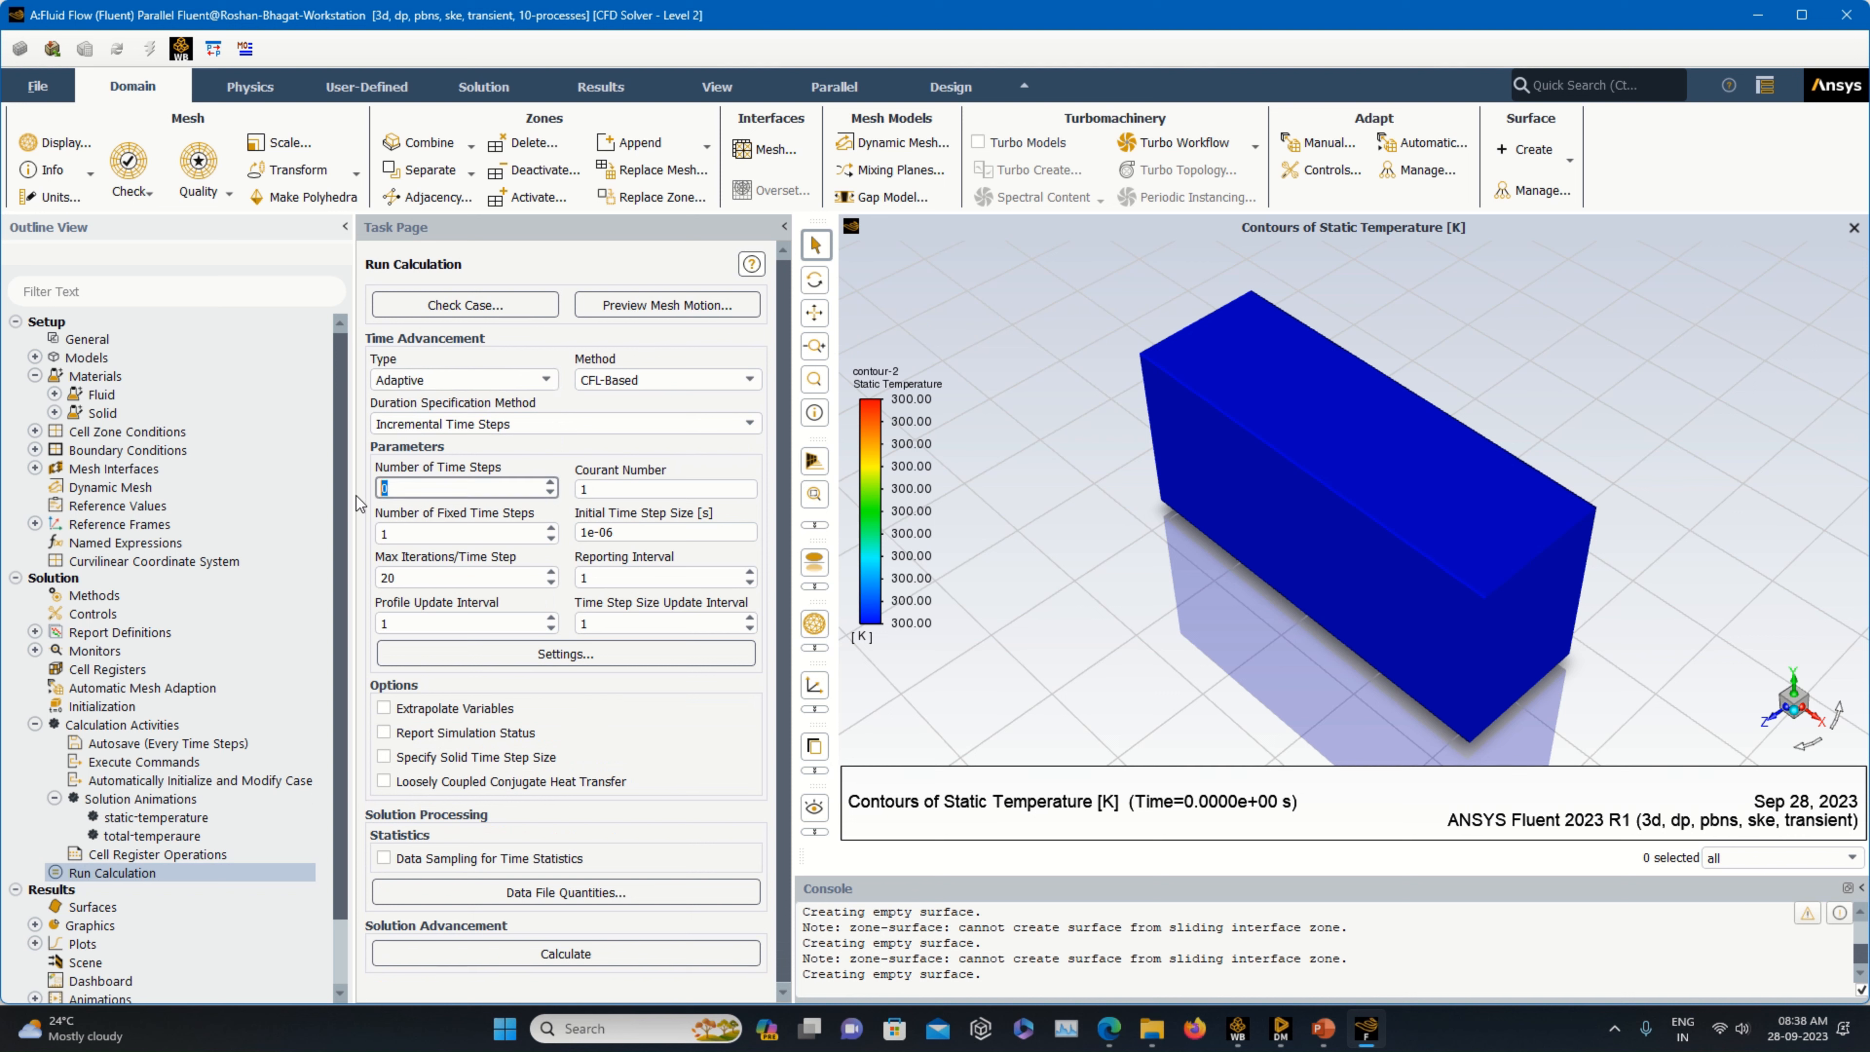
type("200")
left_click_drag(405, 489, 358, 496)
type("100")
left_click_drag(627, 532, 568, 550)
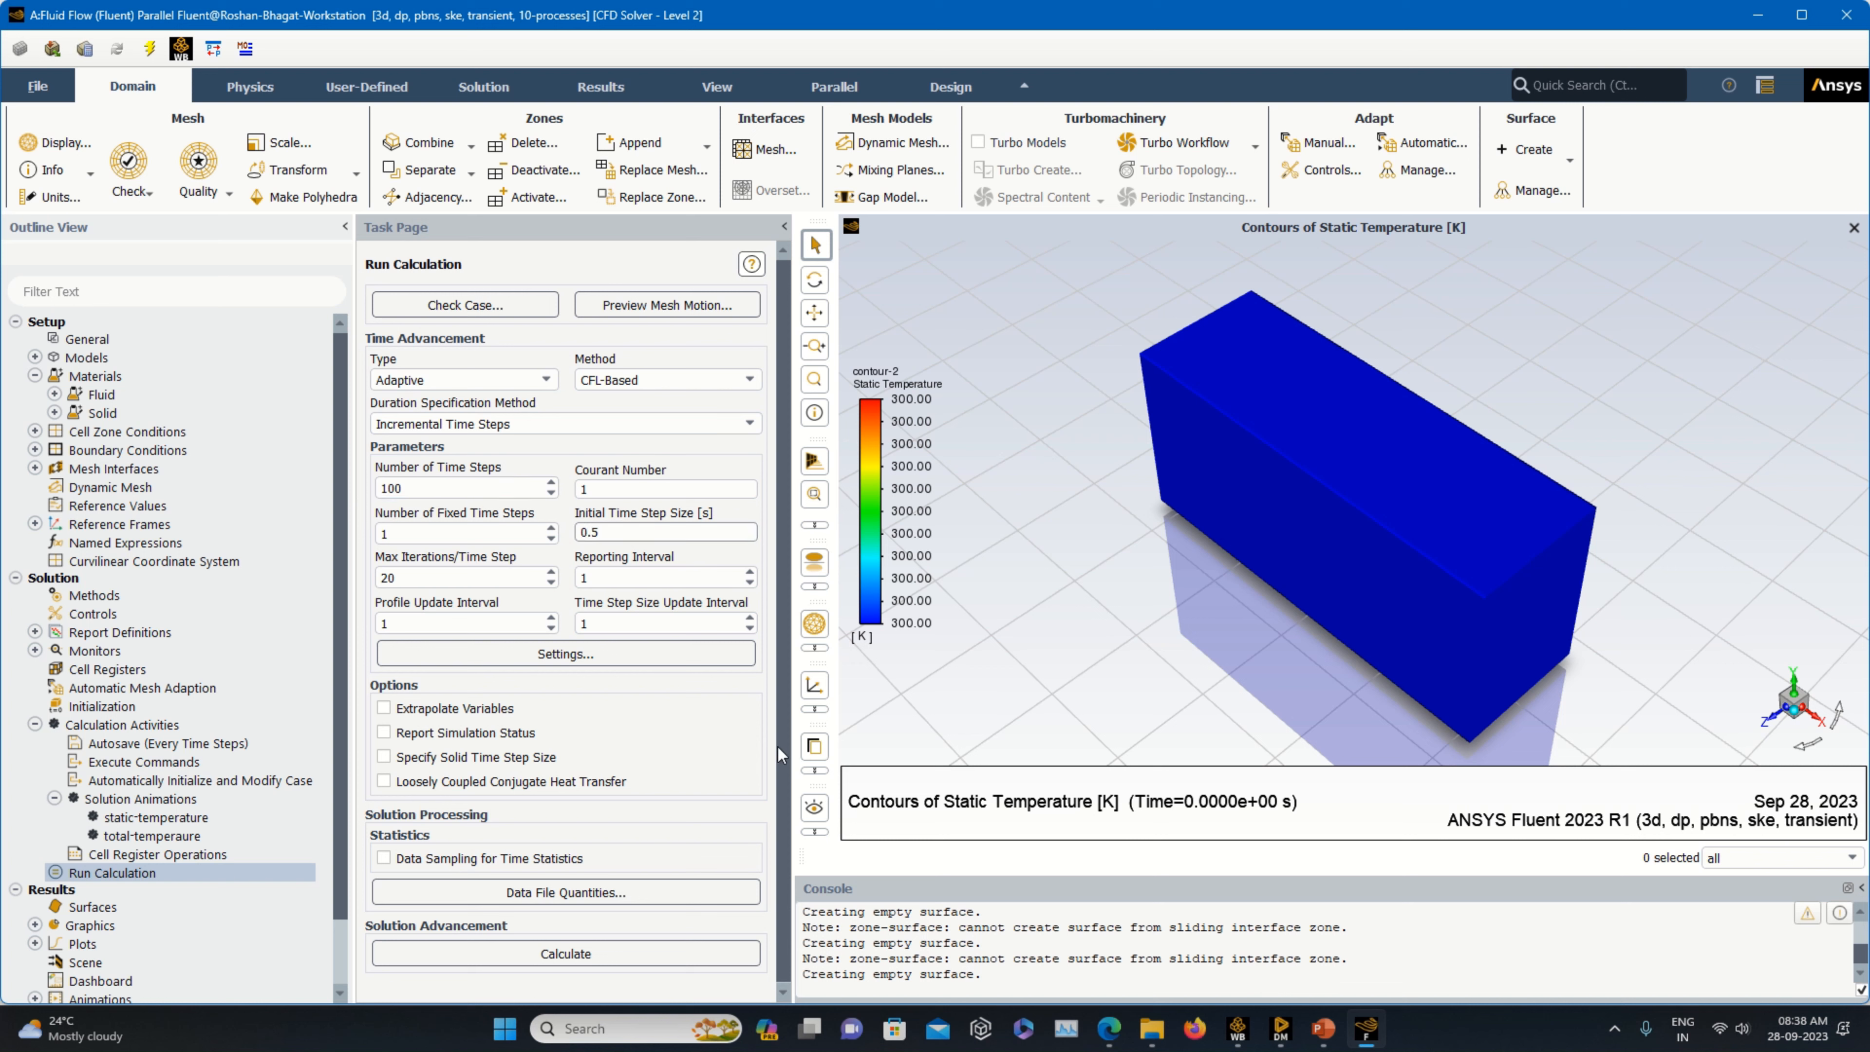
left_click(573, 959)
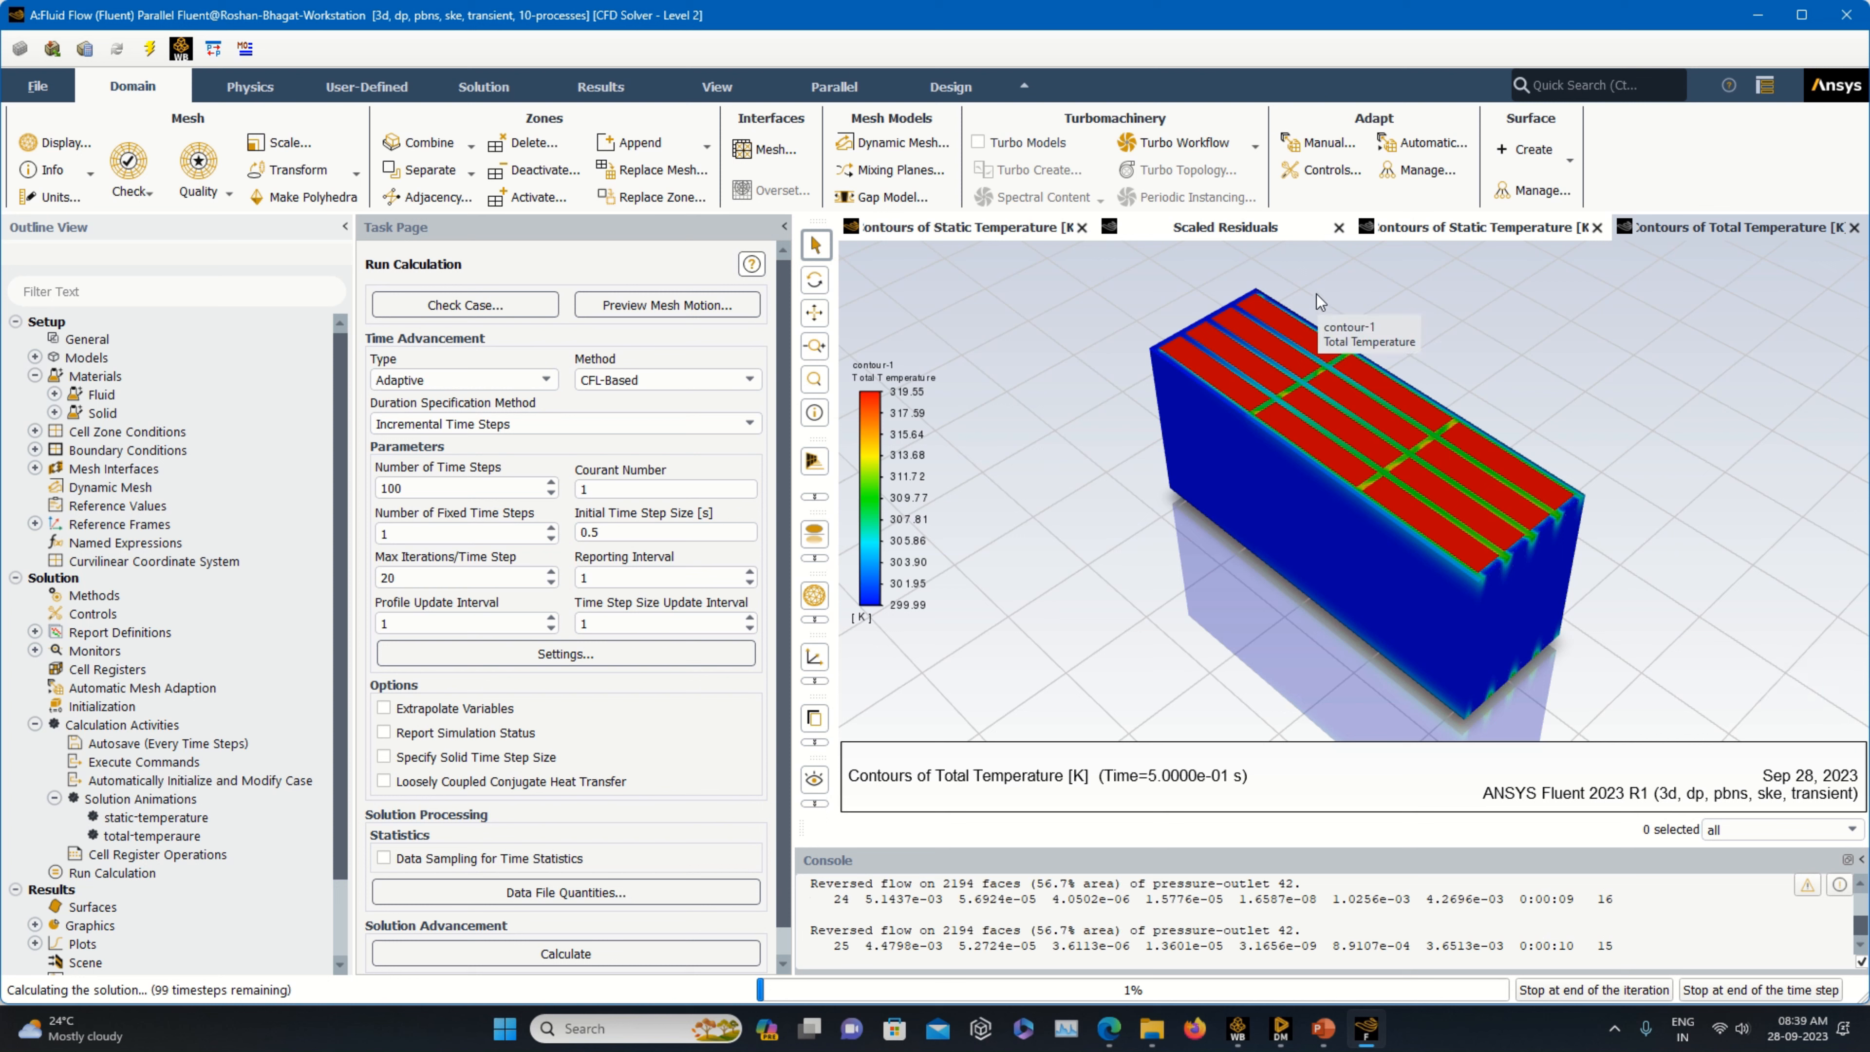
- Compare the static and total temperature contours while the solution runs, including the total temperature on the pack's upper face
left_click(1452, 227)
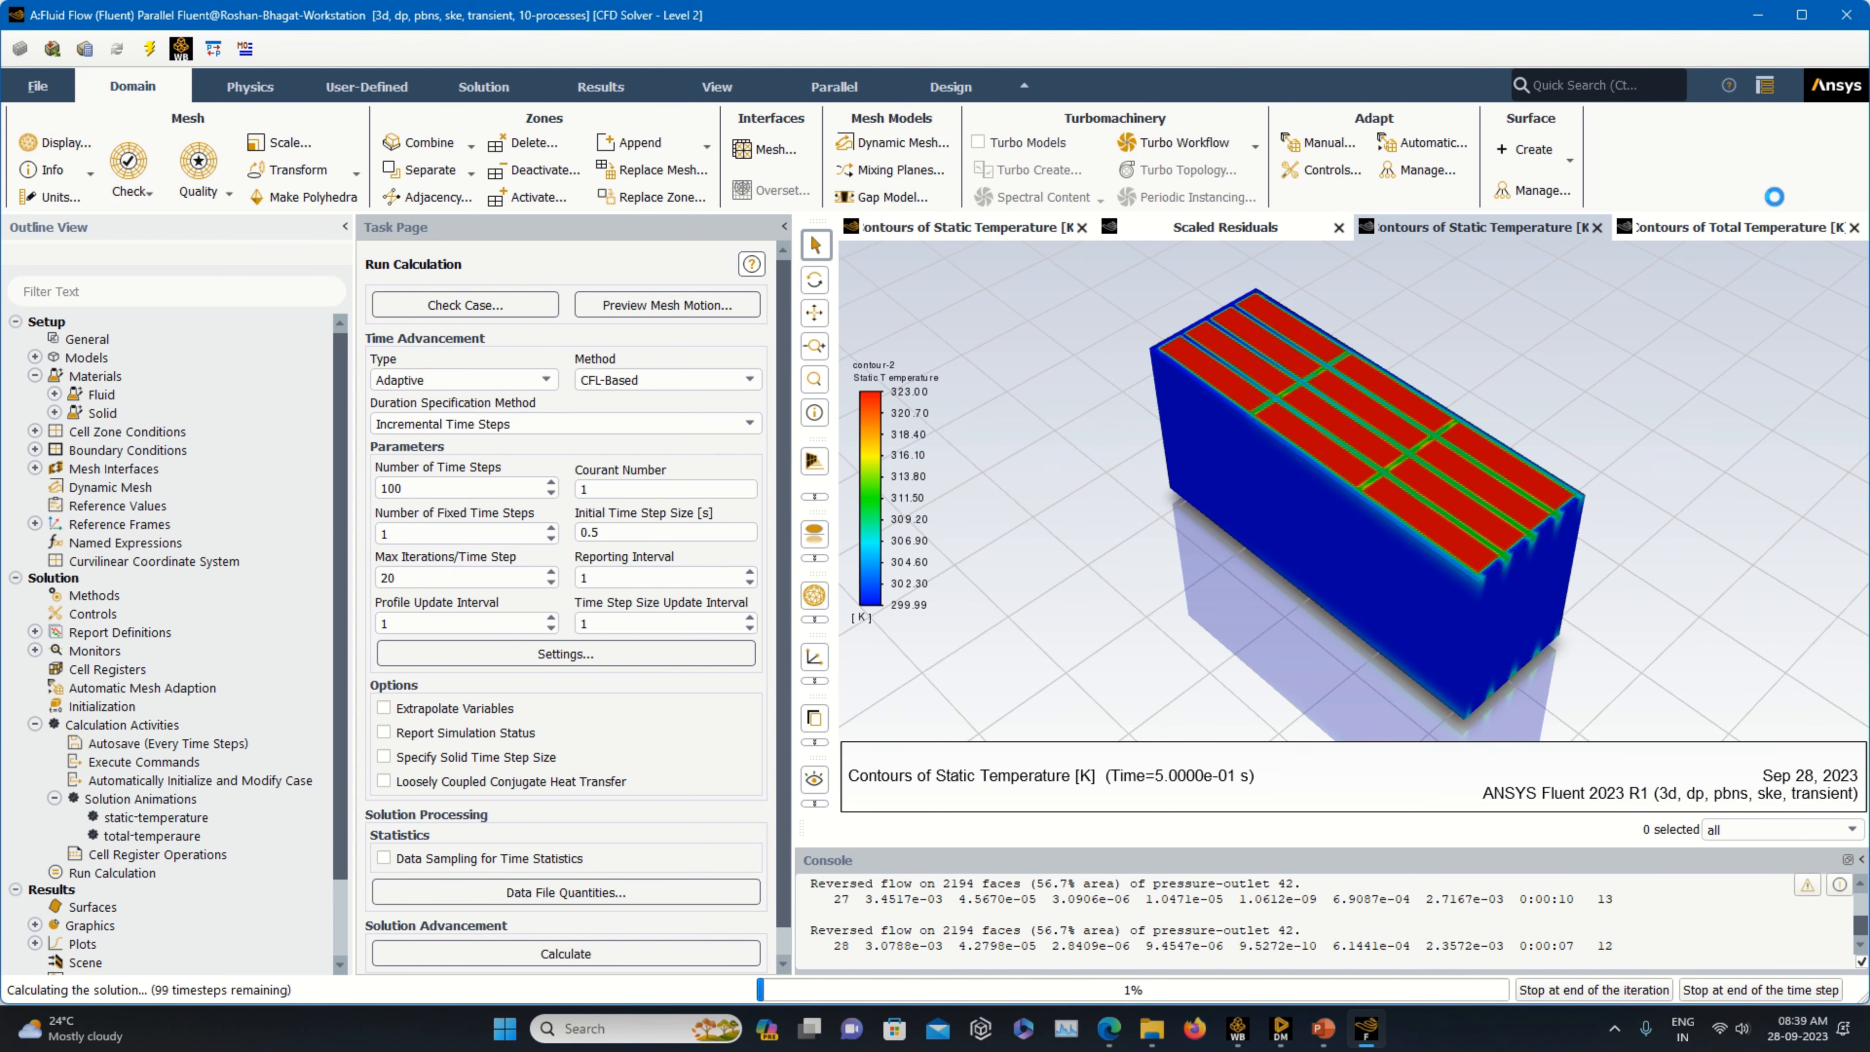
left_click(1765, 227)
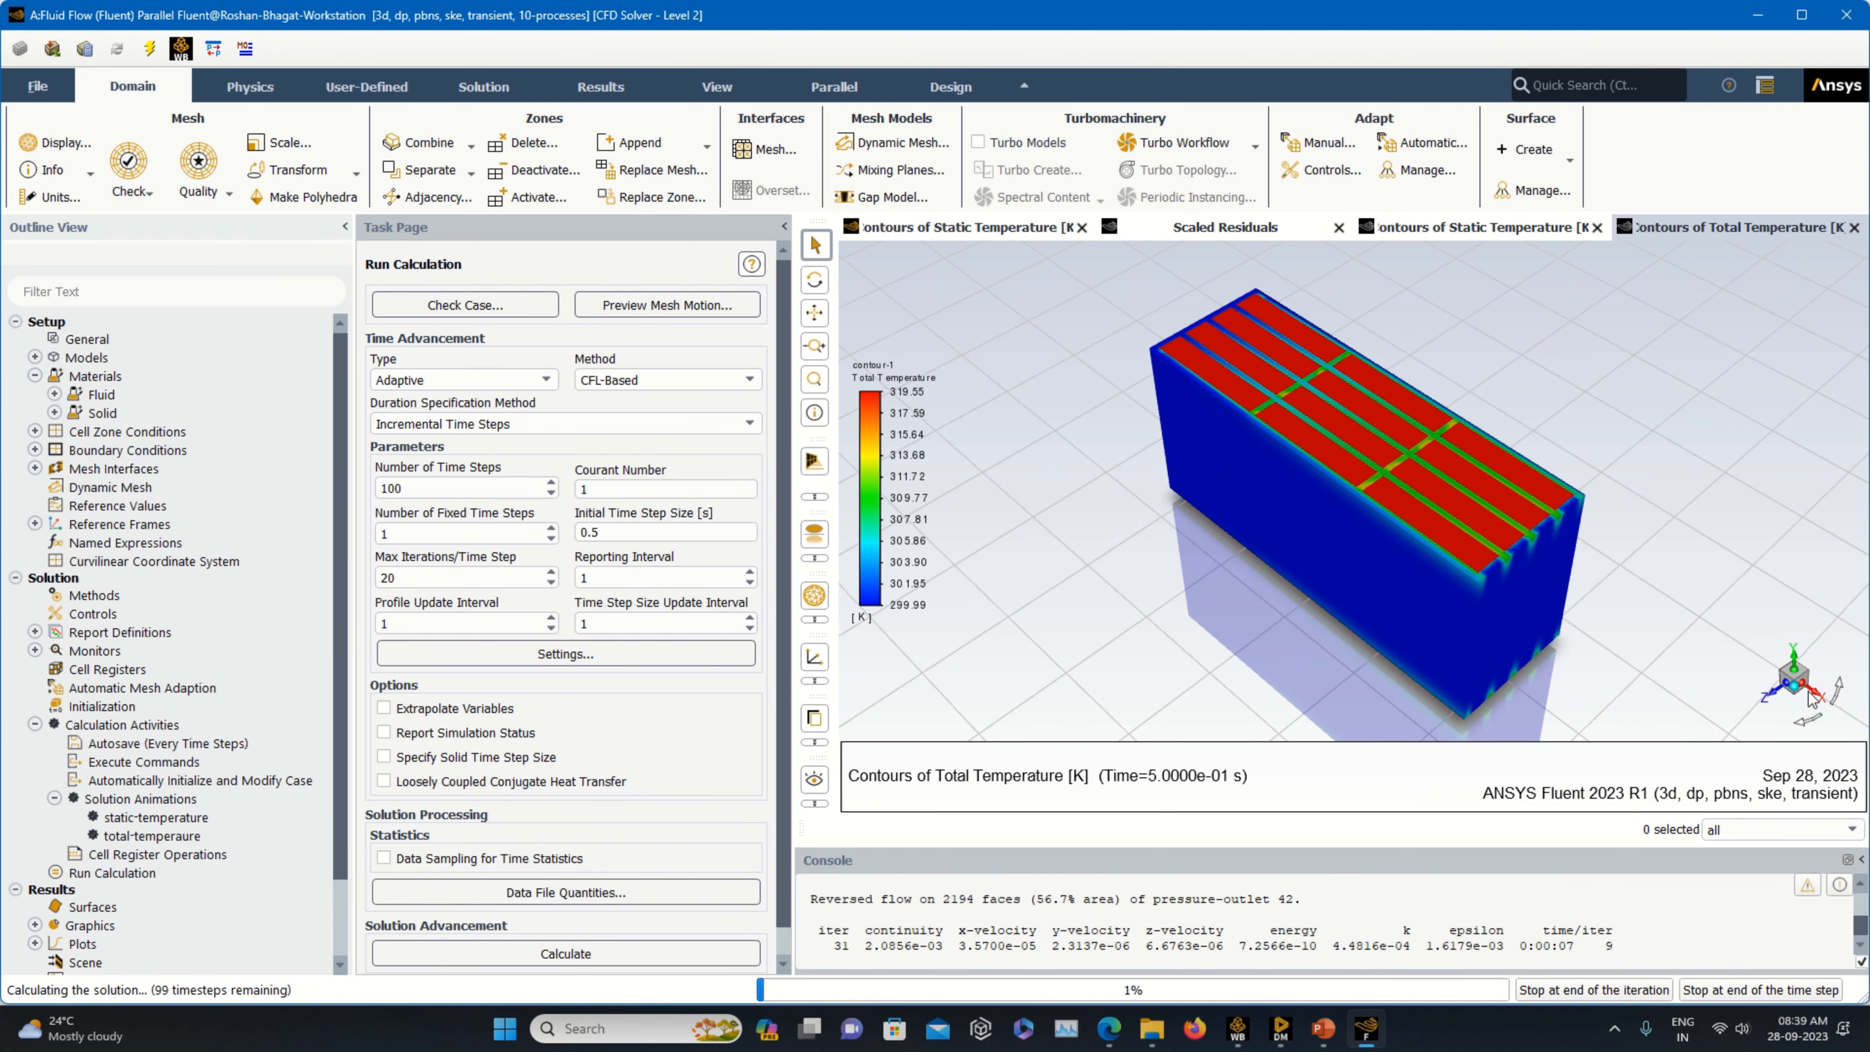
left_click_drag(1375, 580, 1429, 688)
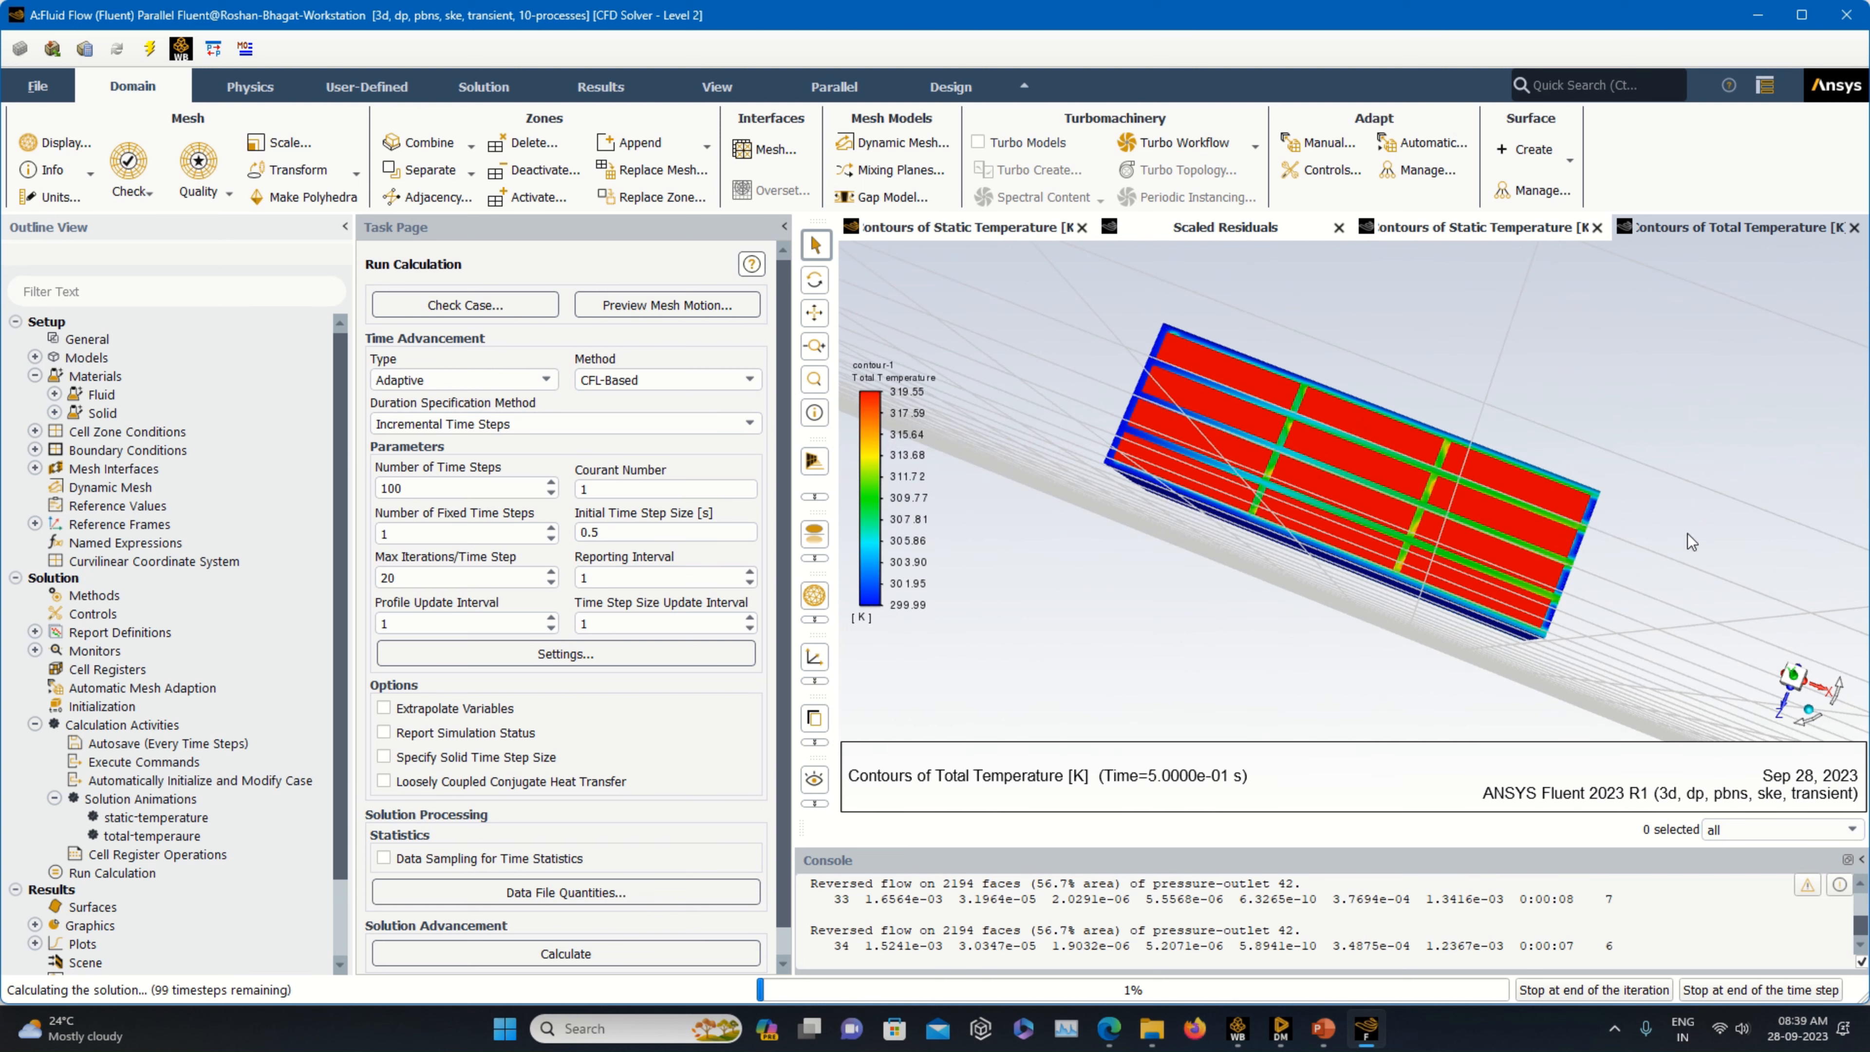
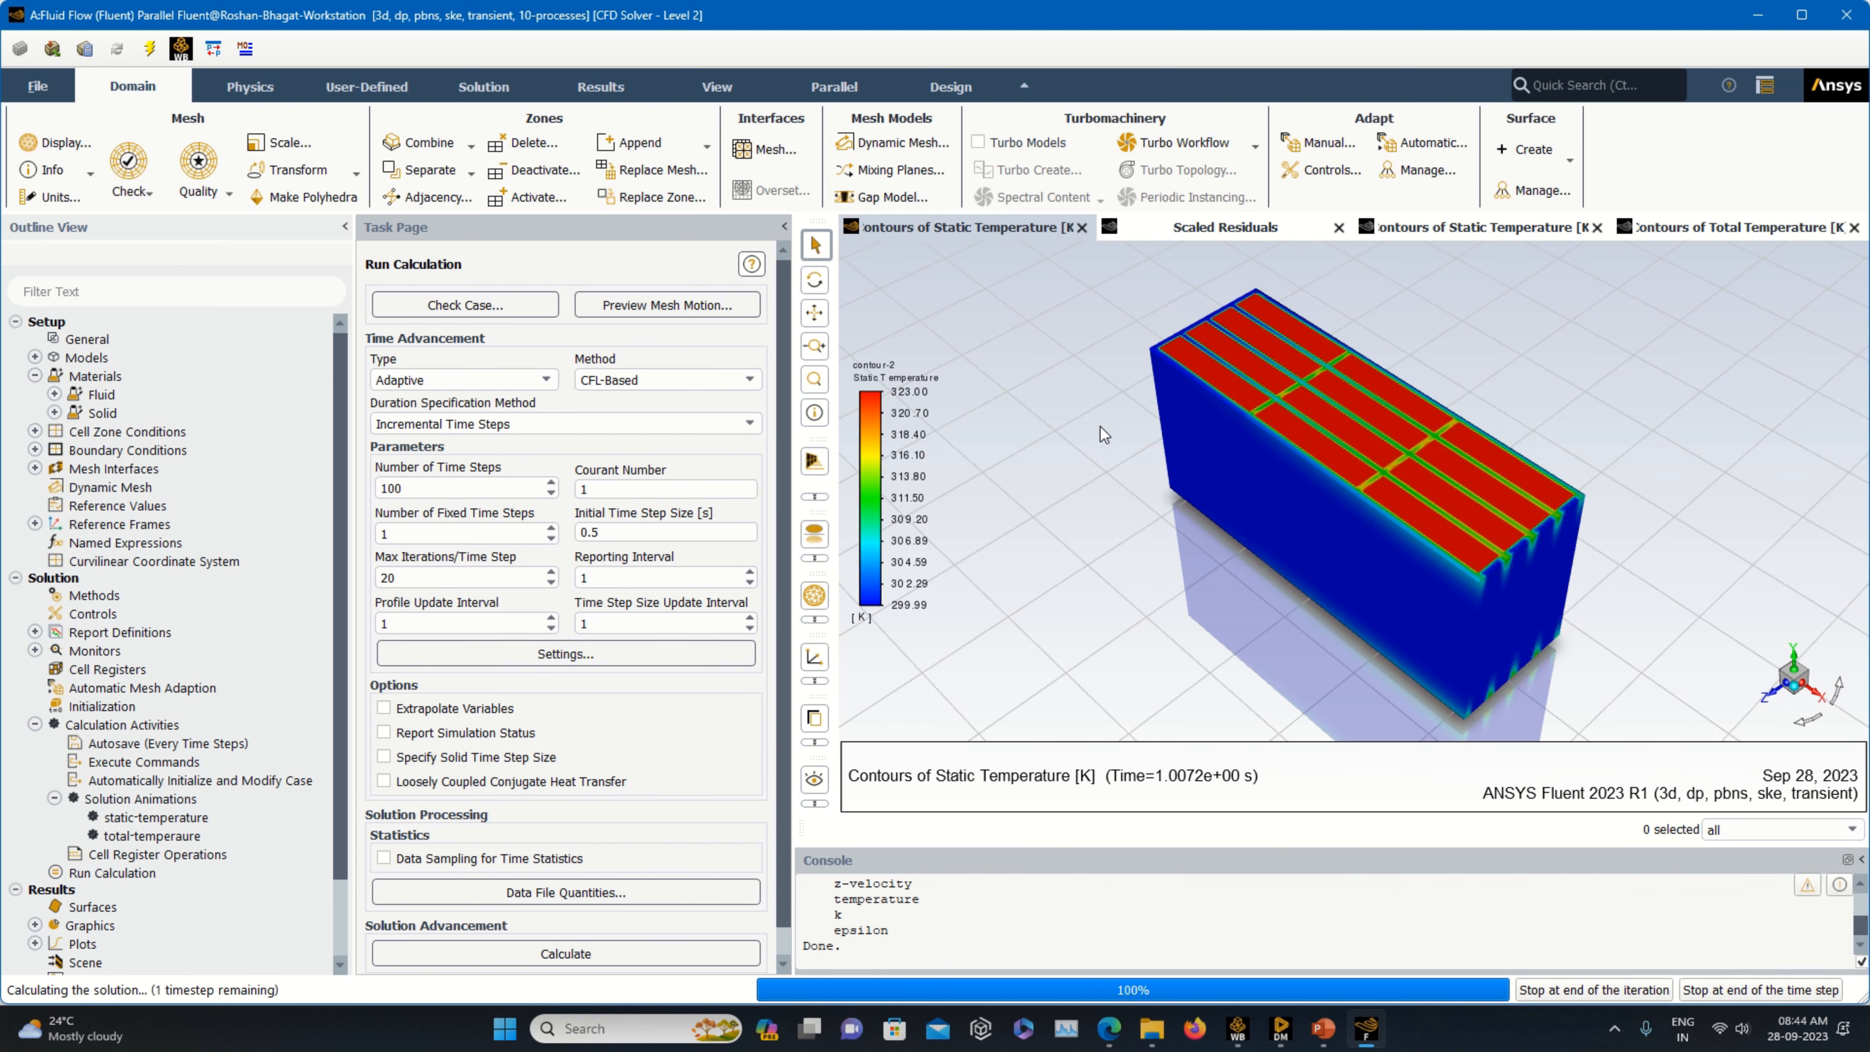
left_click(971, 536)
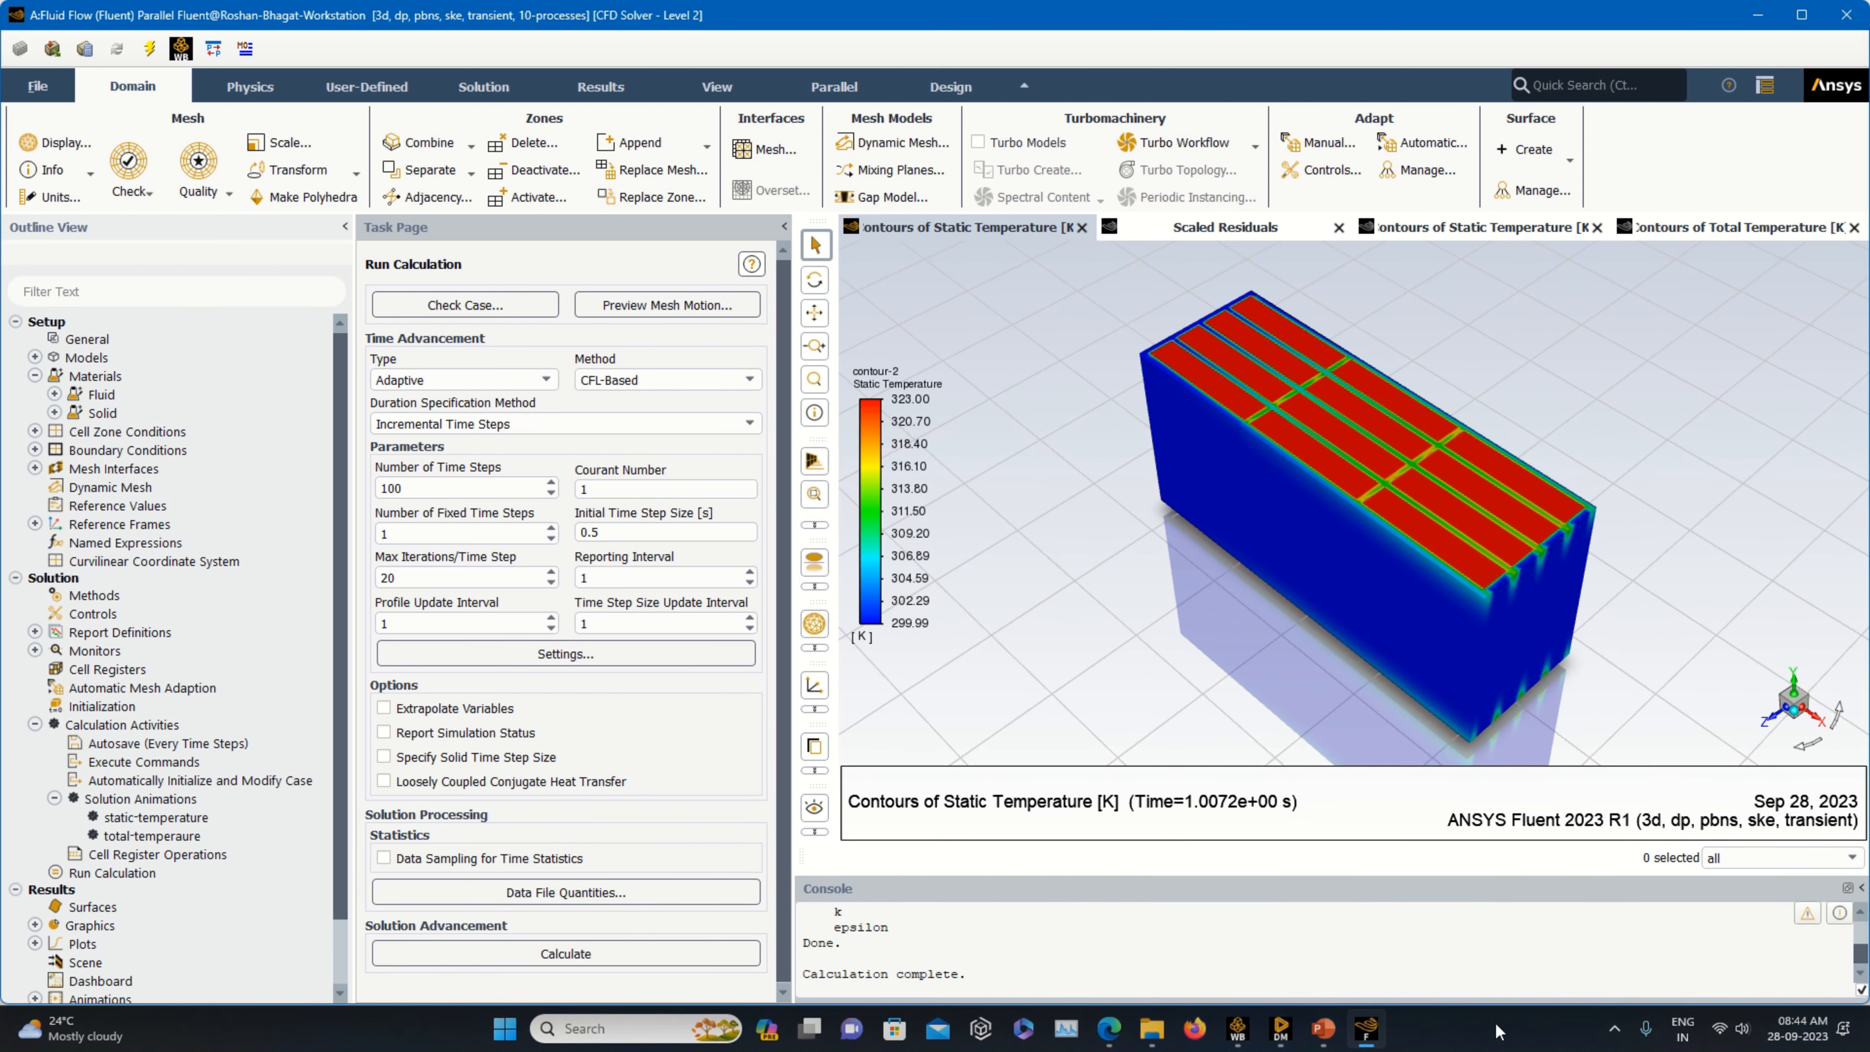
- Look back through the console output and highlight the reported flow time of the completed calculation
left_click(1323, 1030)
left_click(1323, 1030)
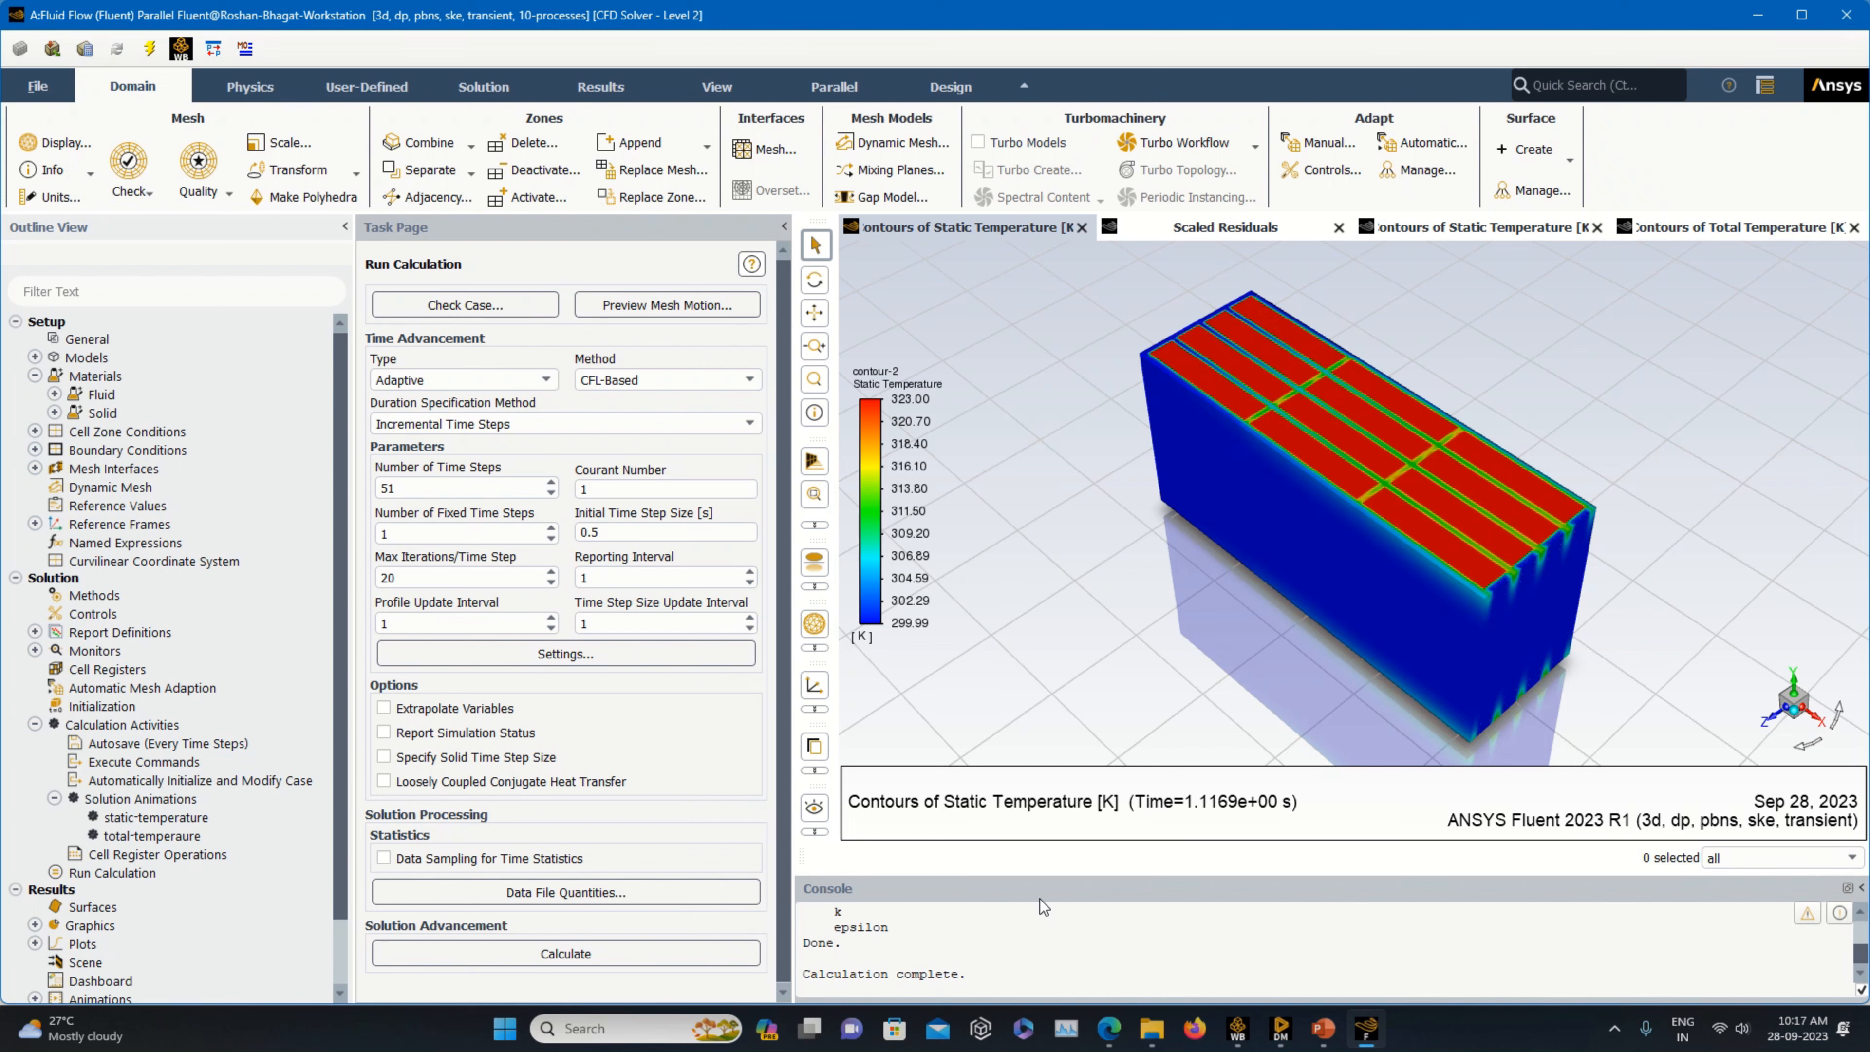
scroll(1020, 965, "up", 2)
scroll(1098, 957, "up", 3)
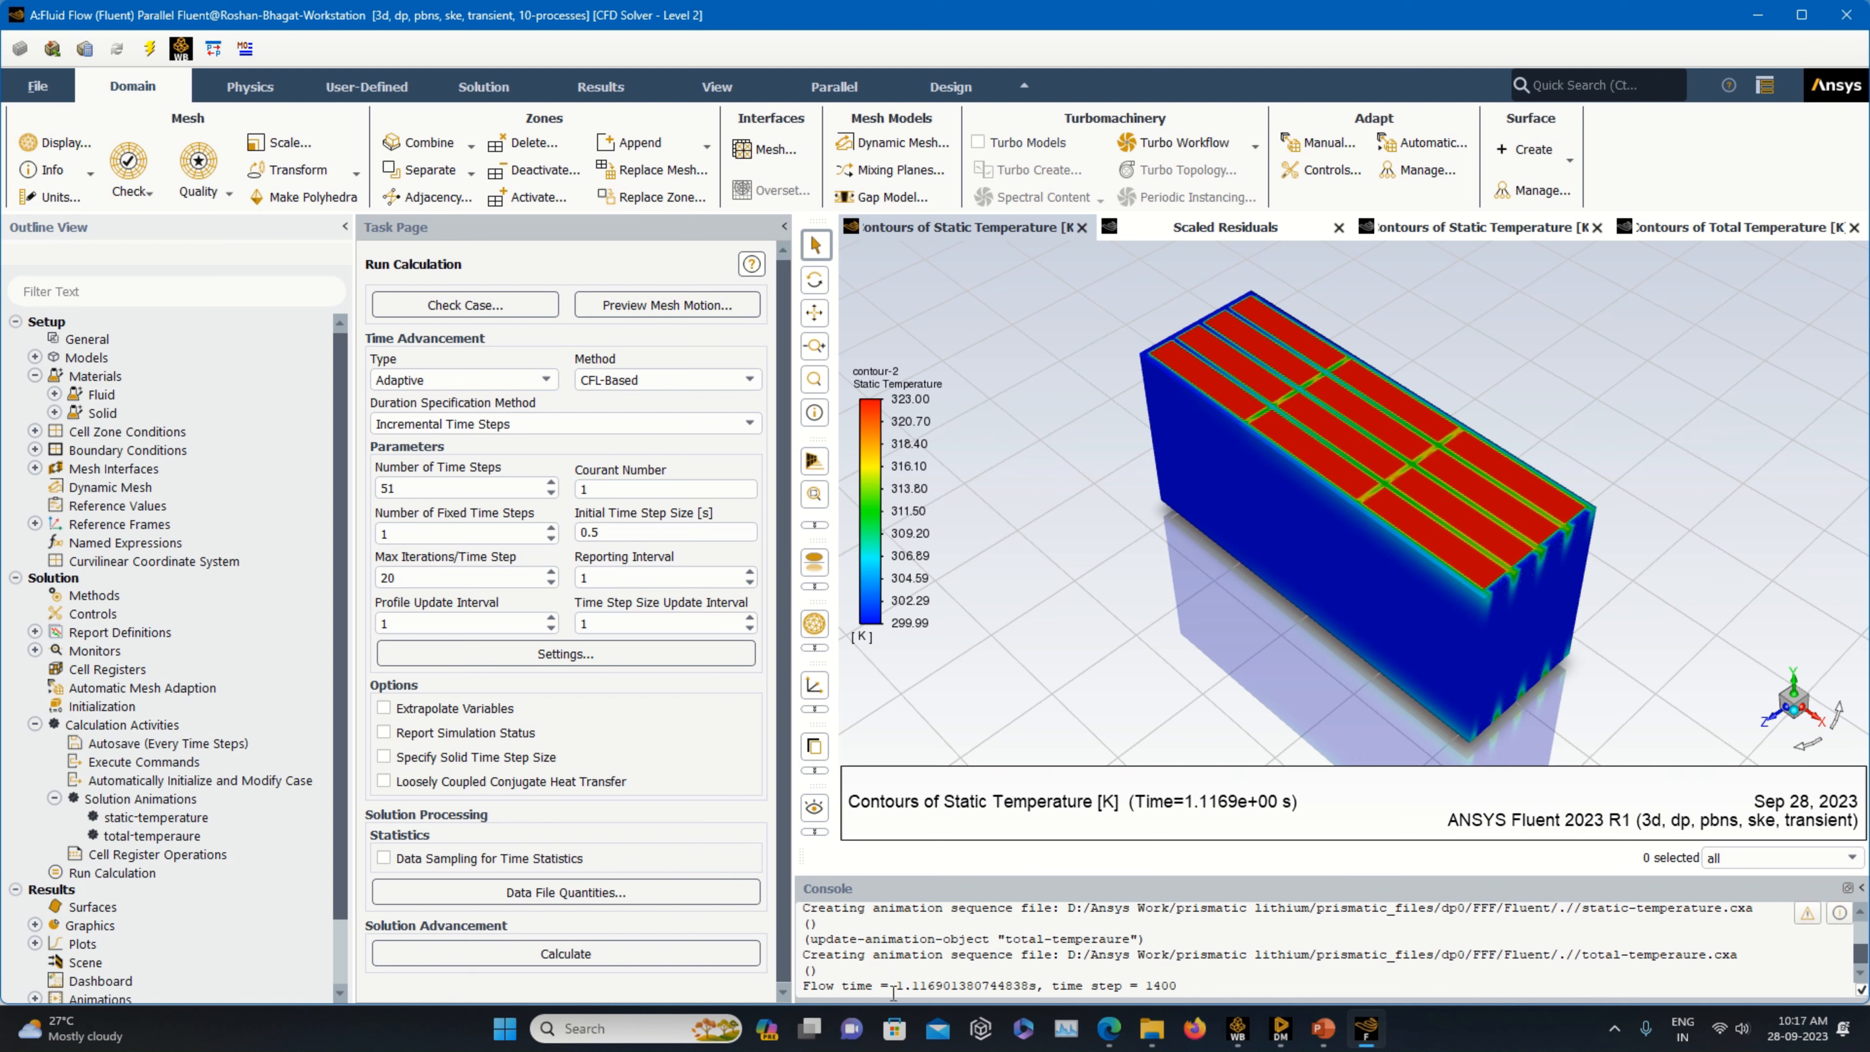
left_click_drag(933, 991, 983, 988)
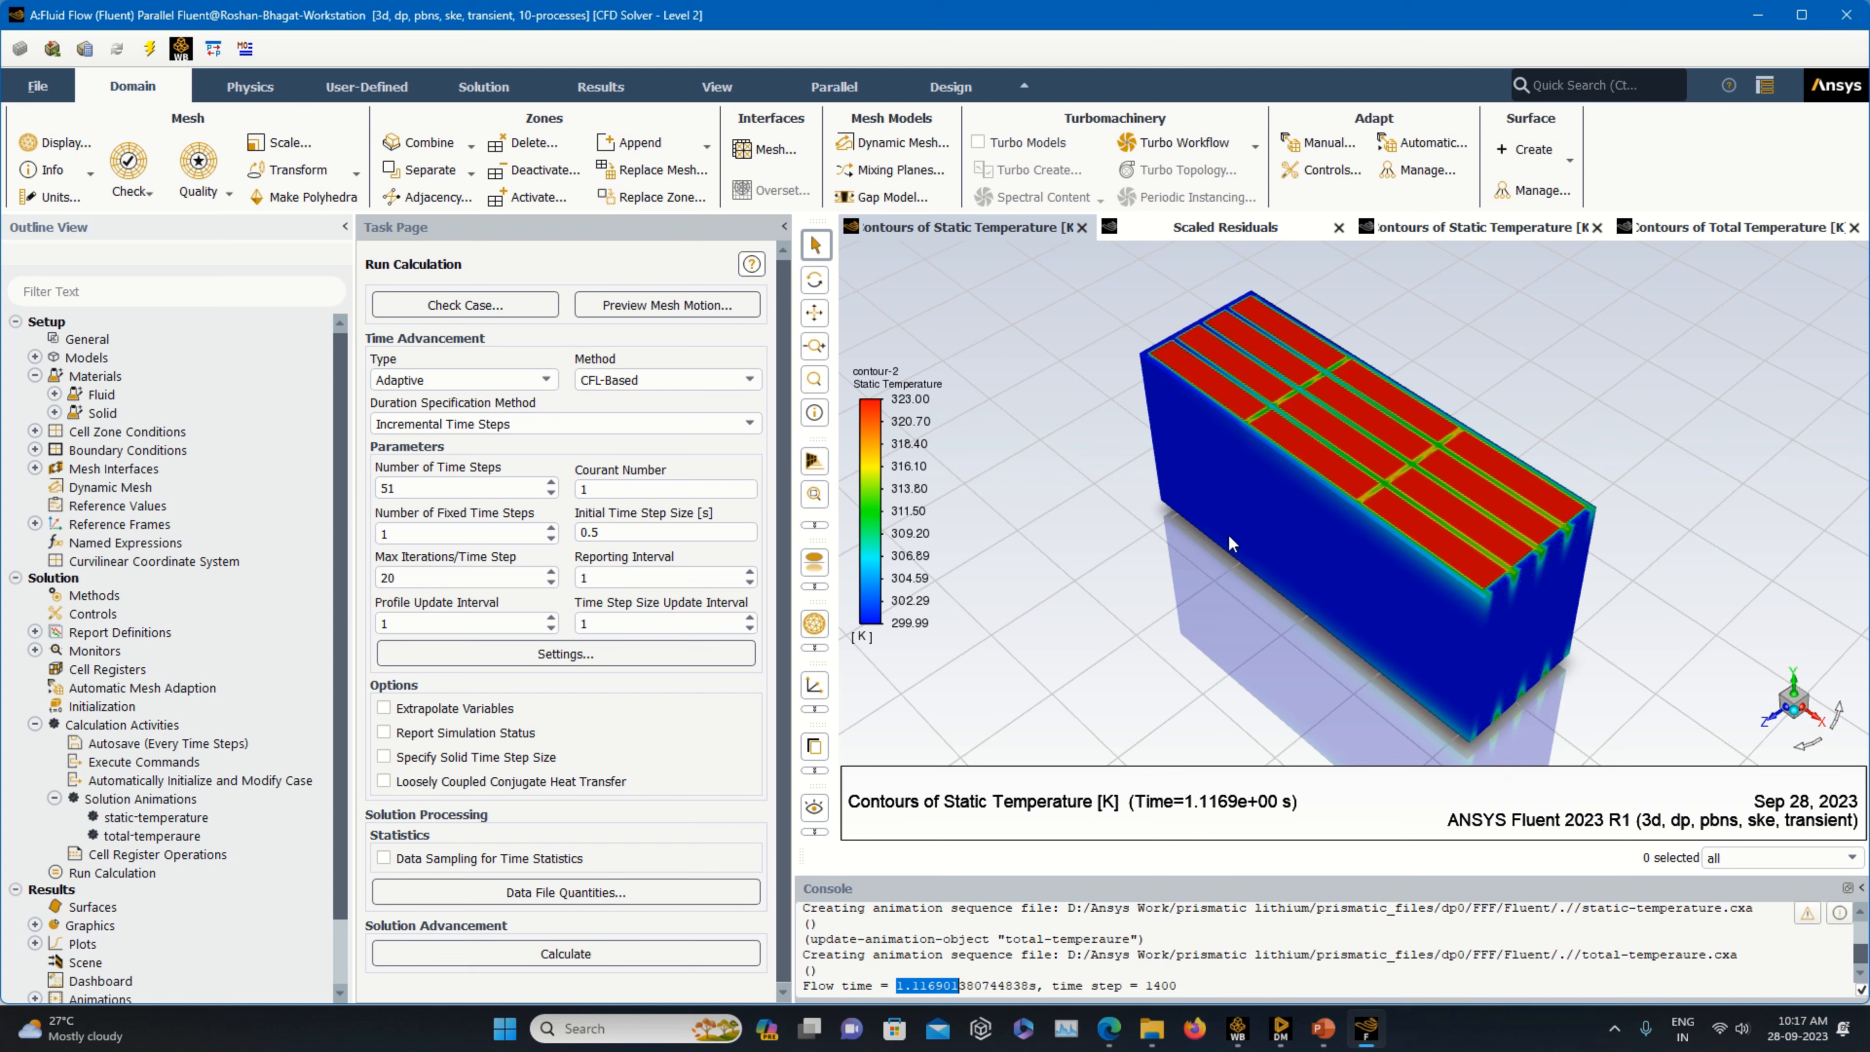
- Switch to Workbench and save the prismatic project
left_click(1238, 1029)
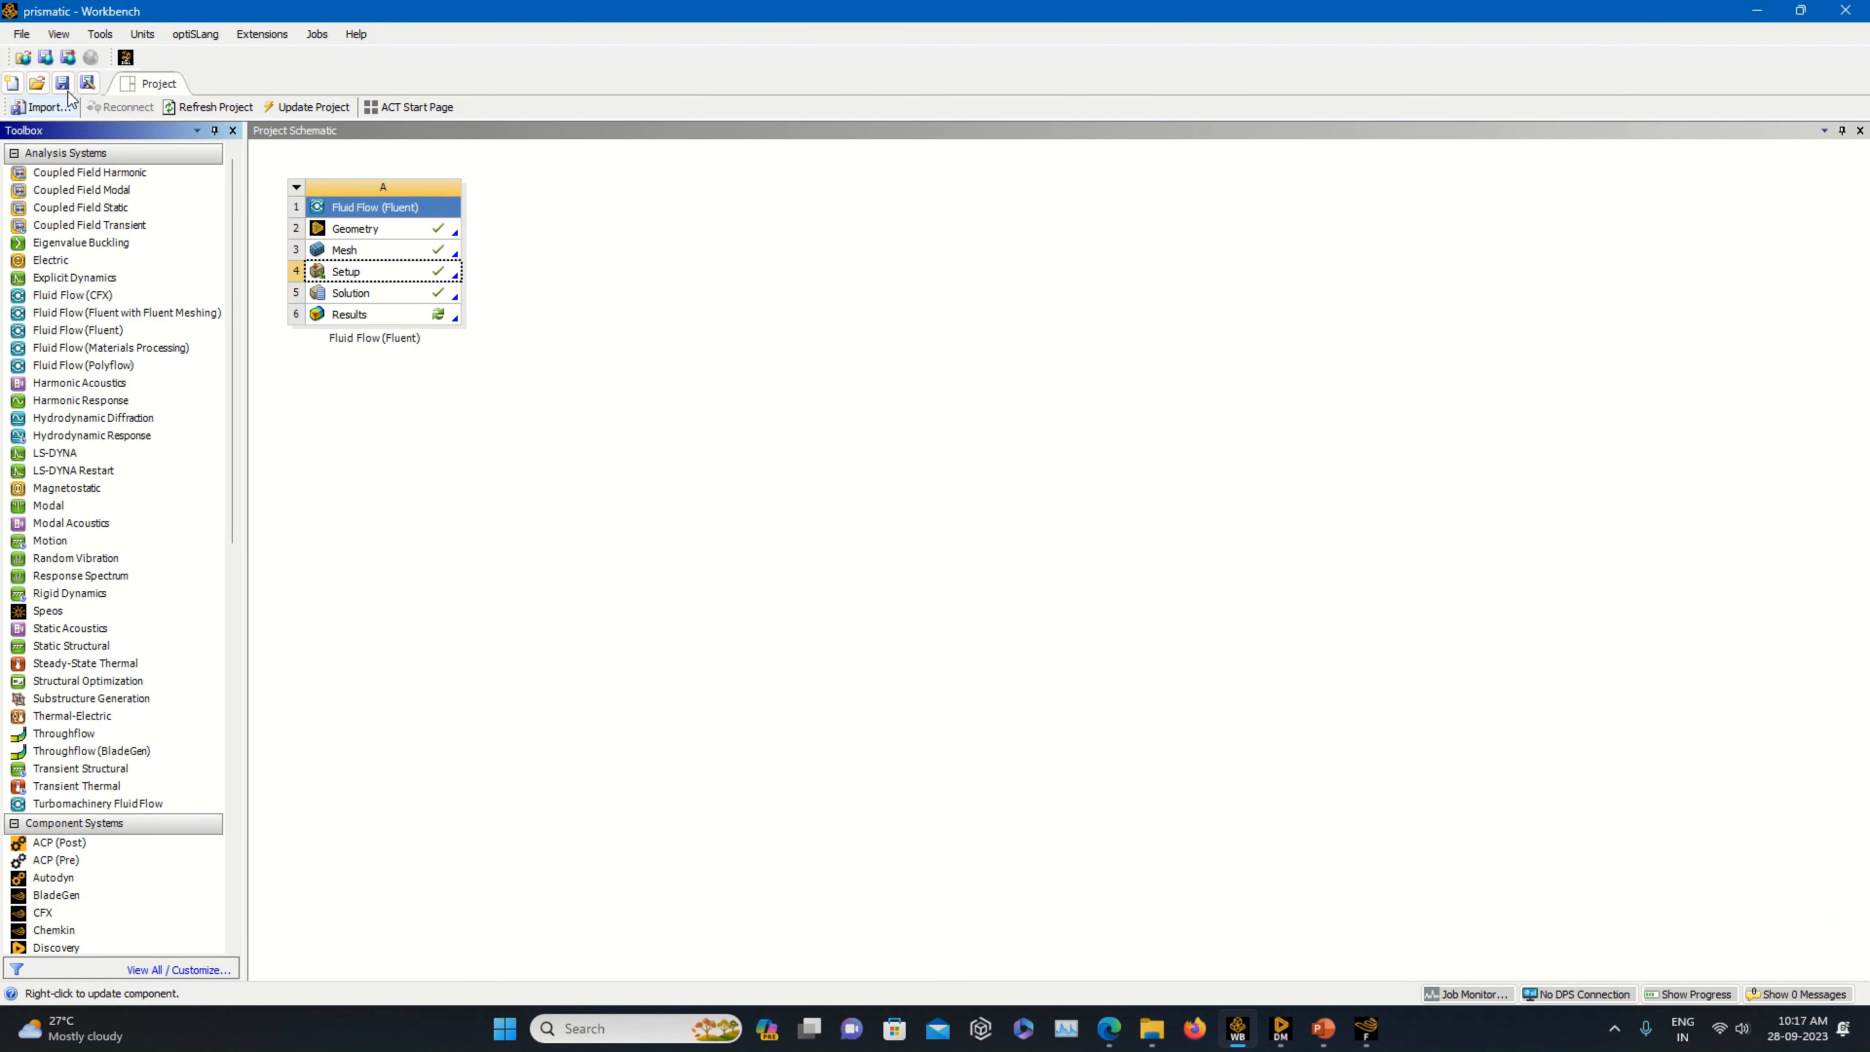
left_click(63, 84)
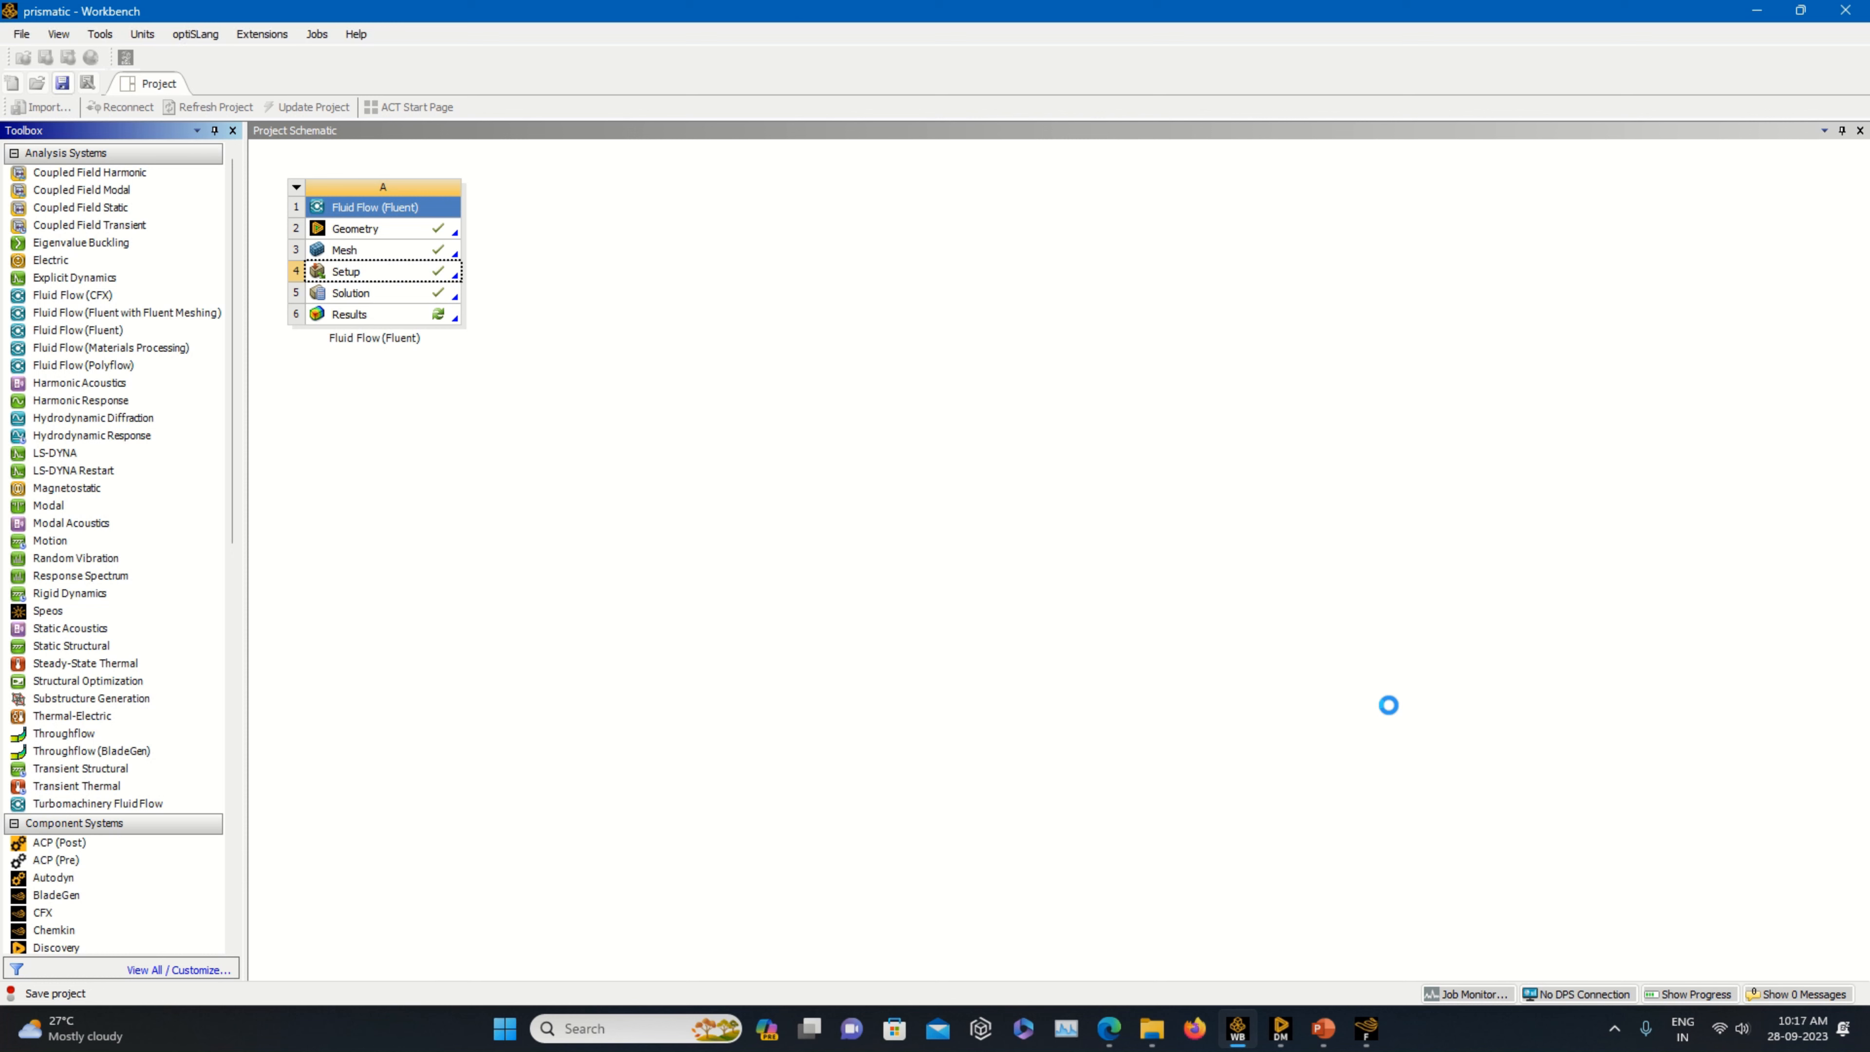
left_click(1366, 1029)
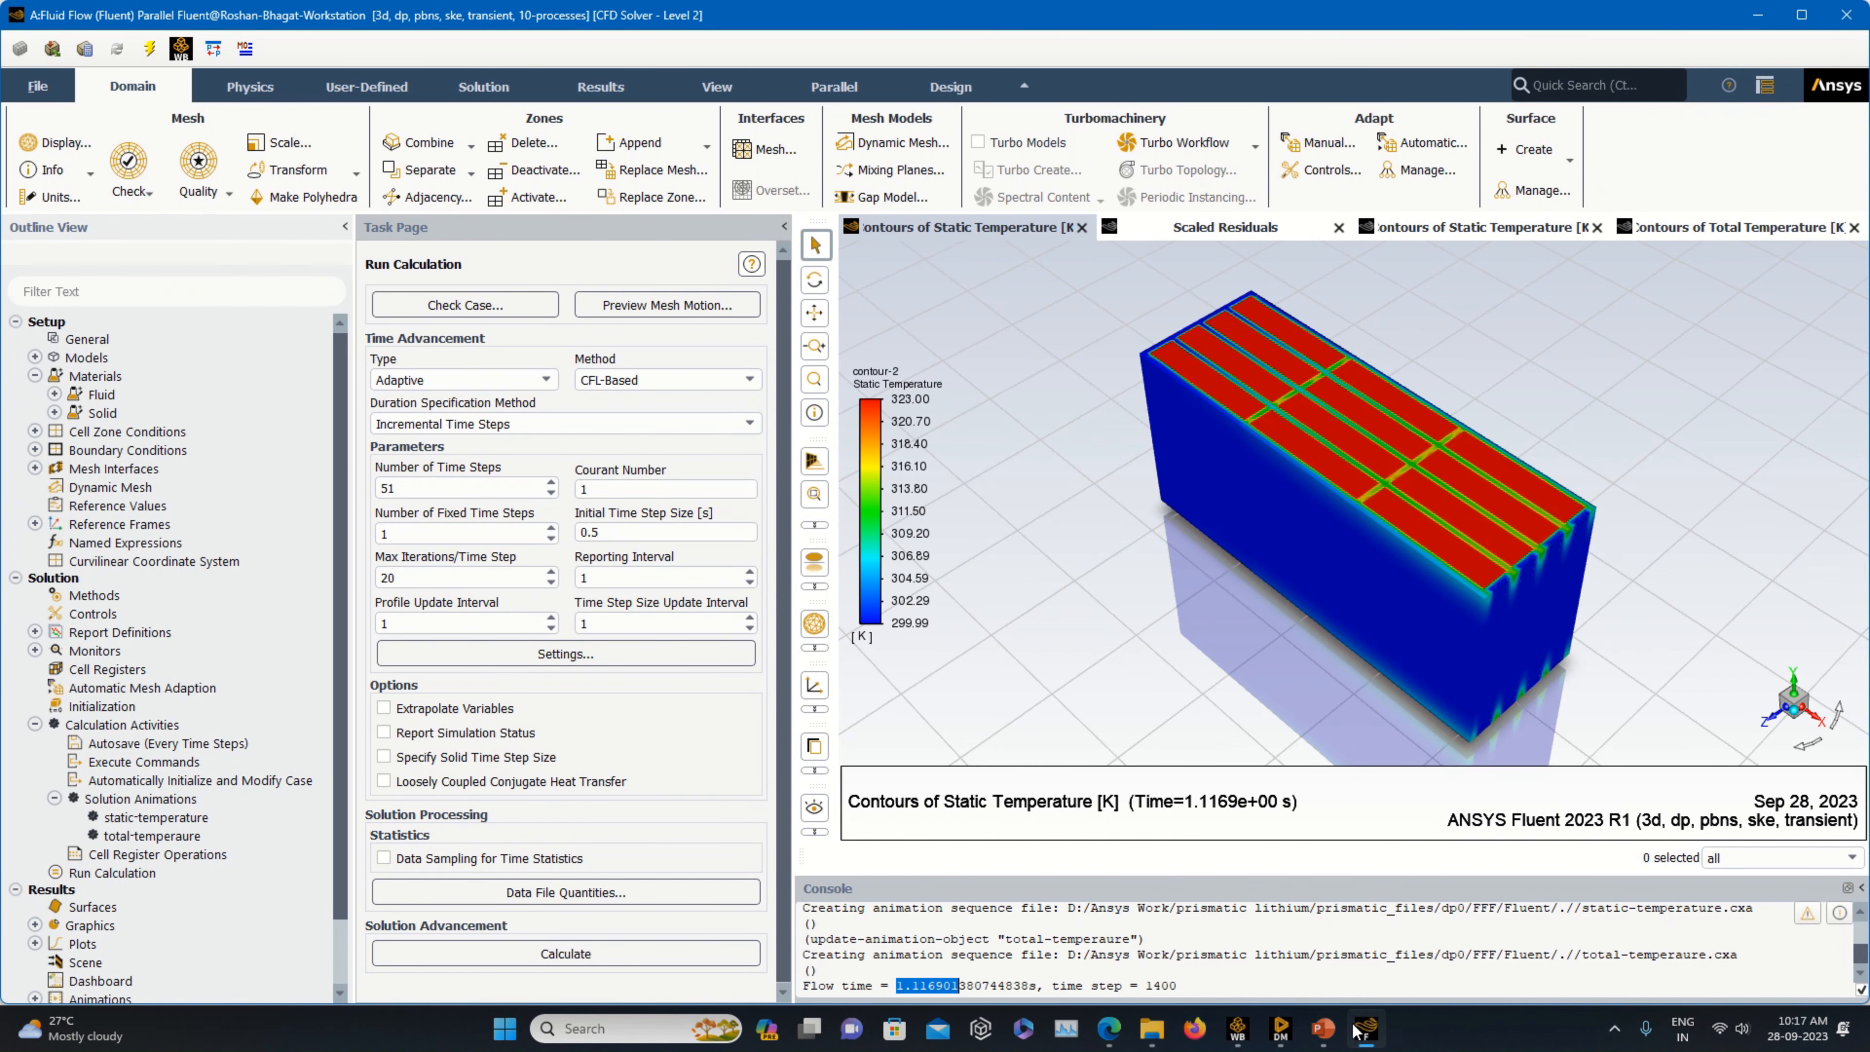
left_click(1238, 1029)
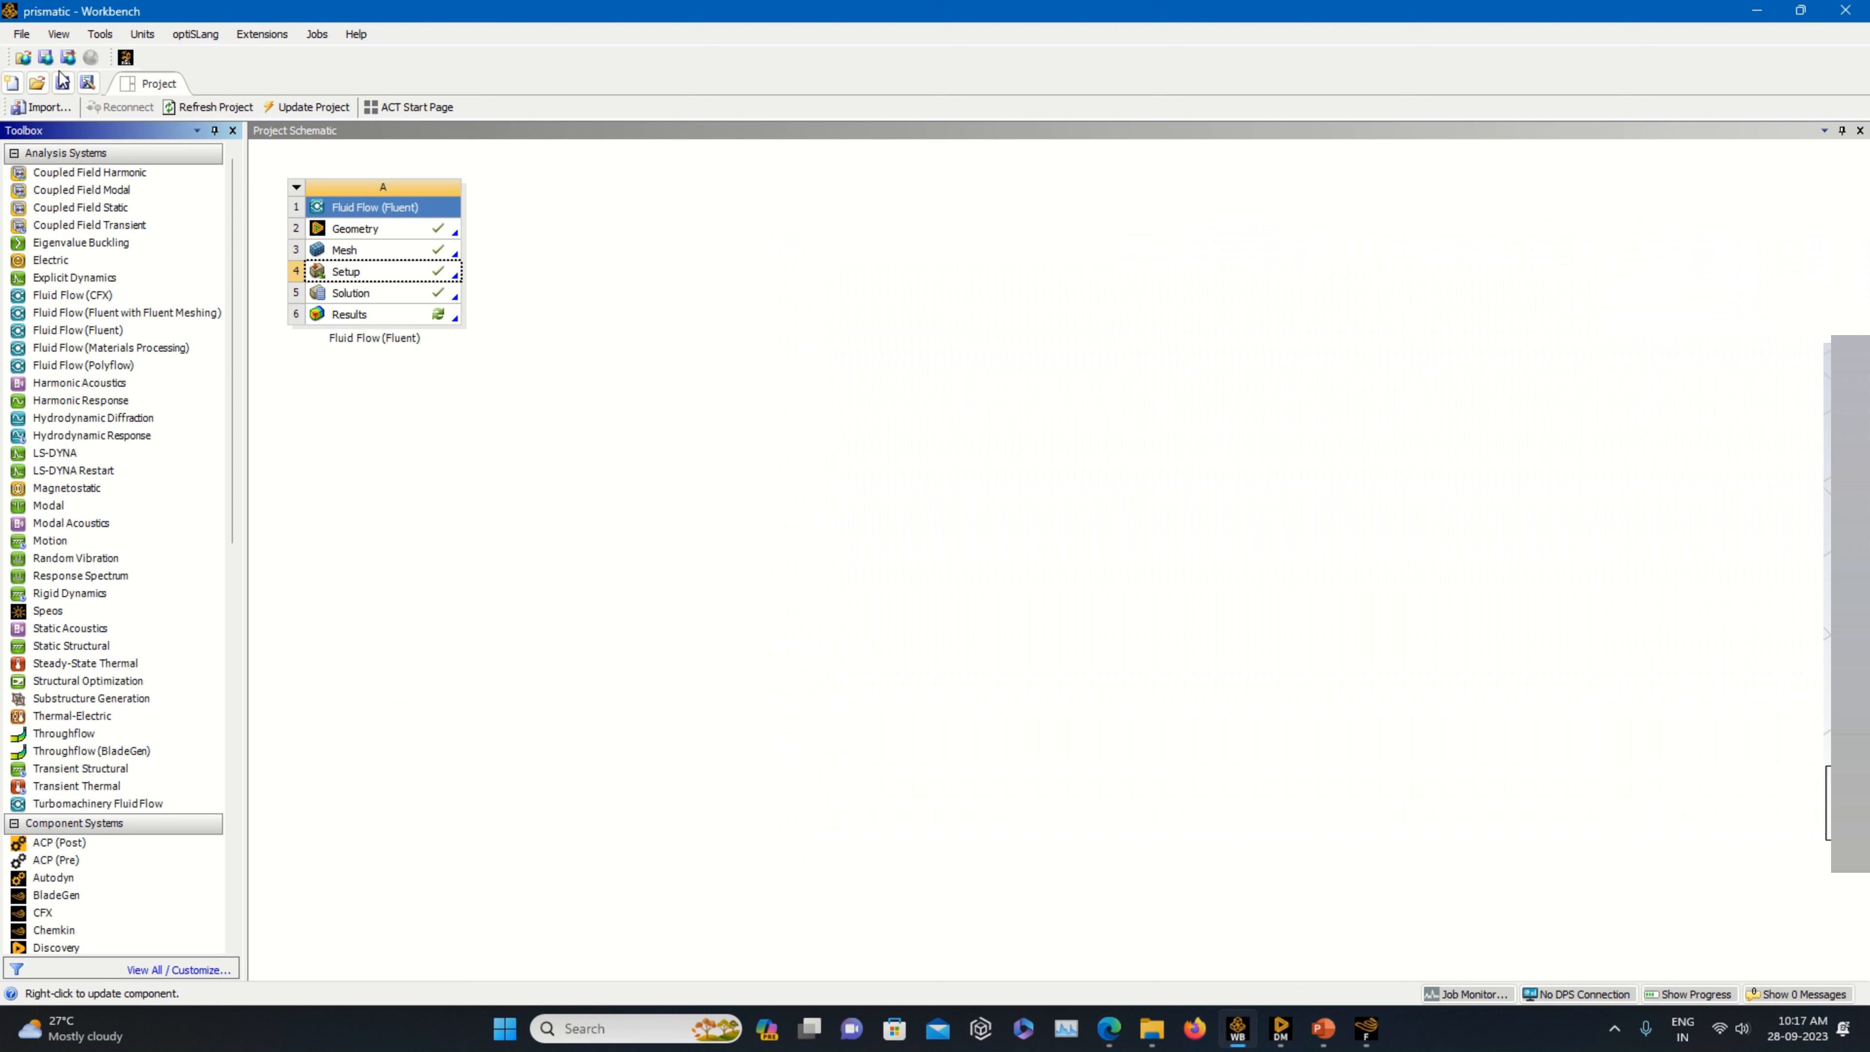
left_click(63, 81)
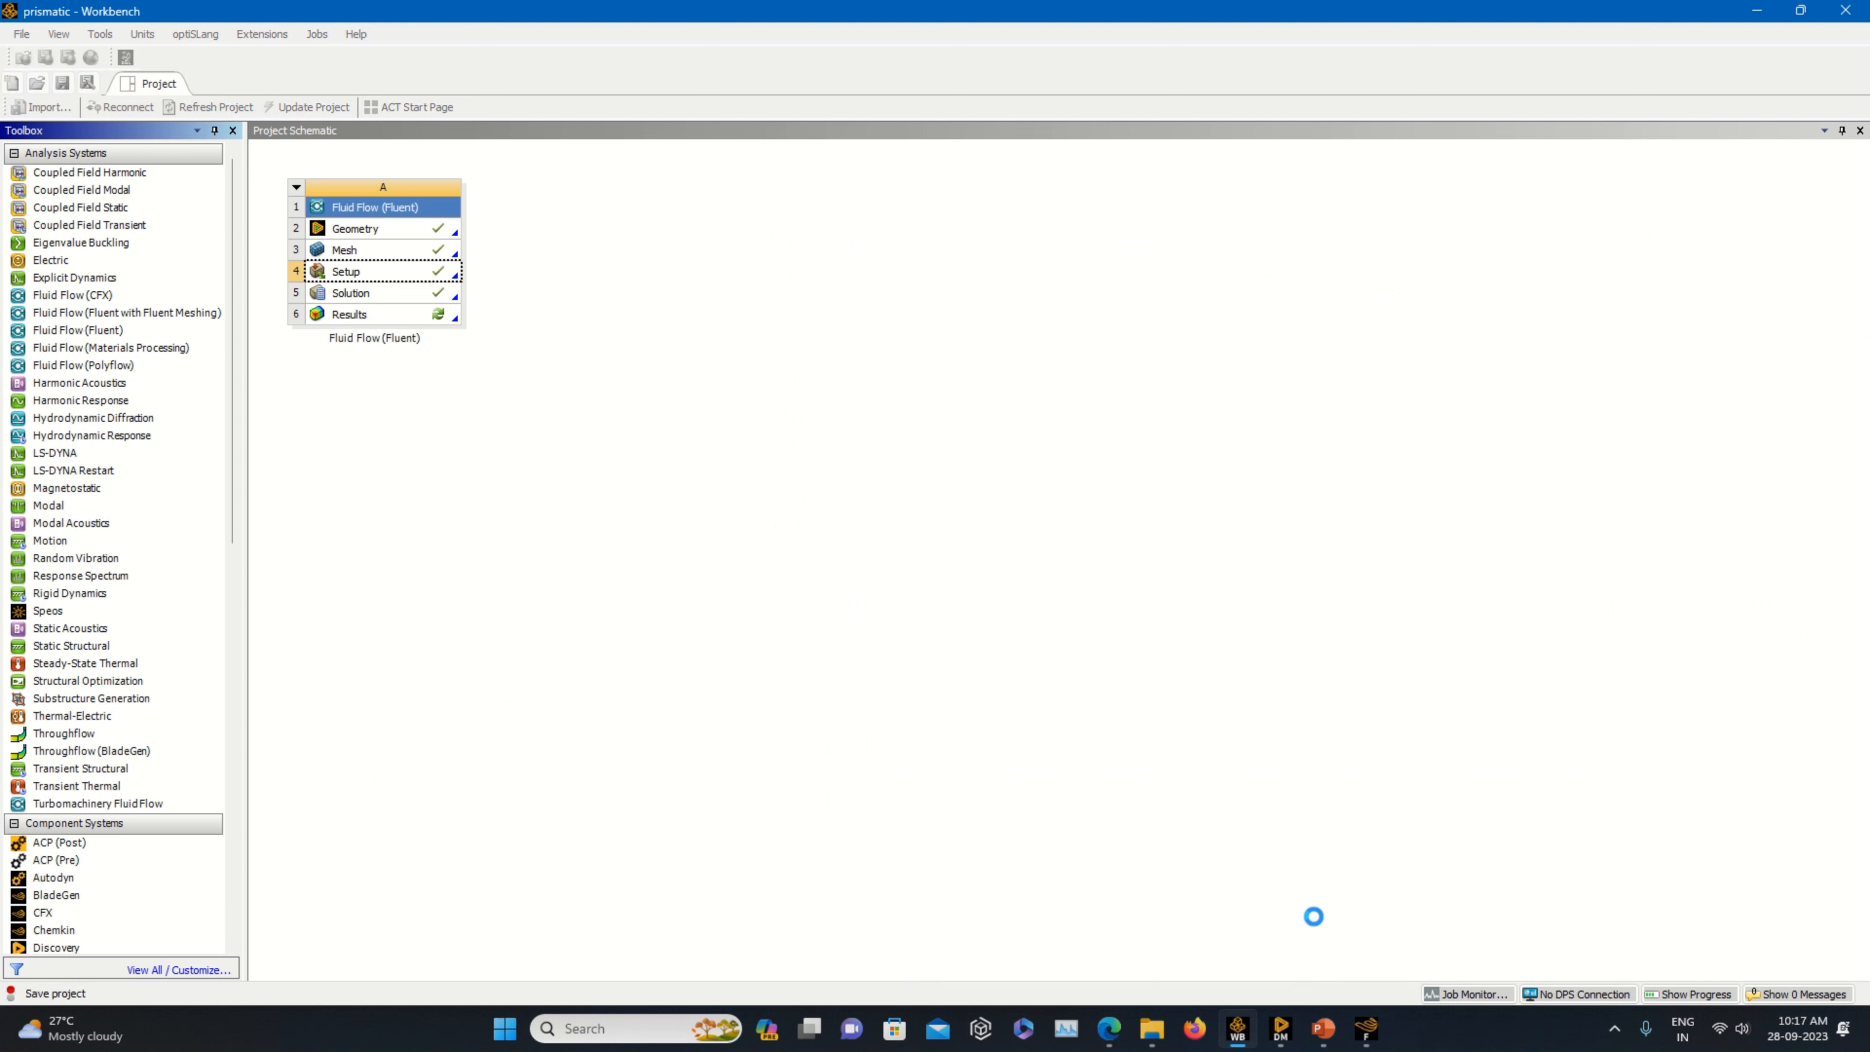
- Open the Results cell of the Fluid Flow (Fluent) system for editing in CFD-Post
left_click(447, 315)
right_click(448, 320)
left_click(494, 325)
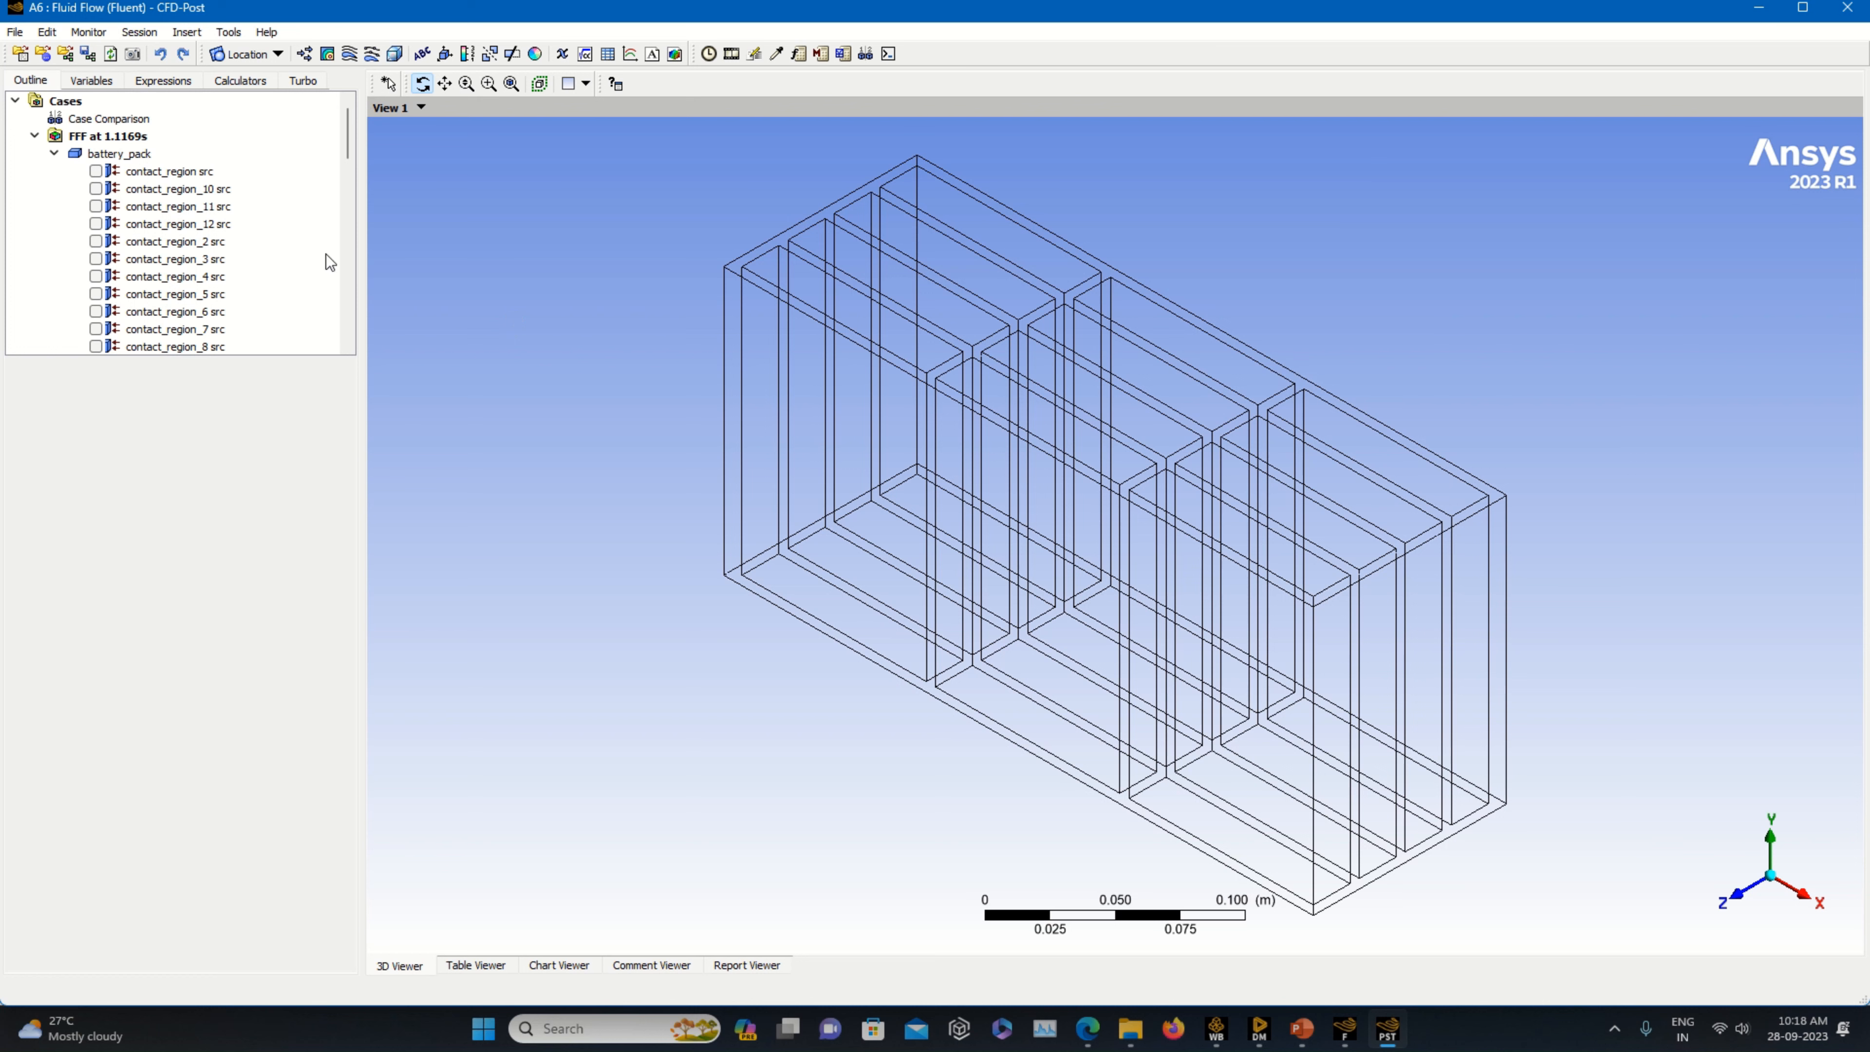
- Insert a volume rendering under the suggested name and set its variable to Temperature
scroll(95, 177, "down", 5)
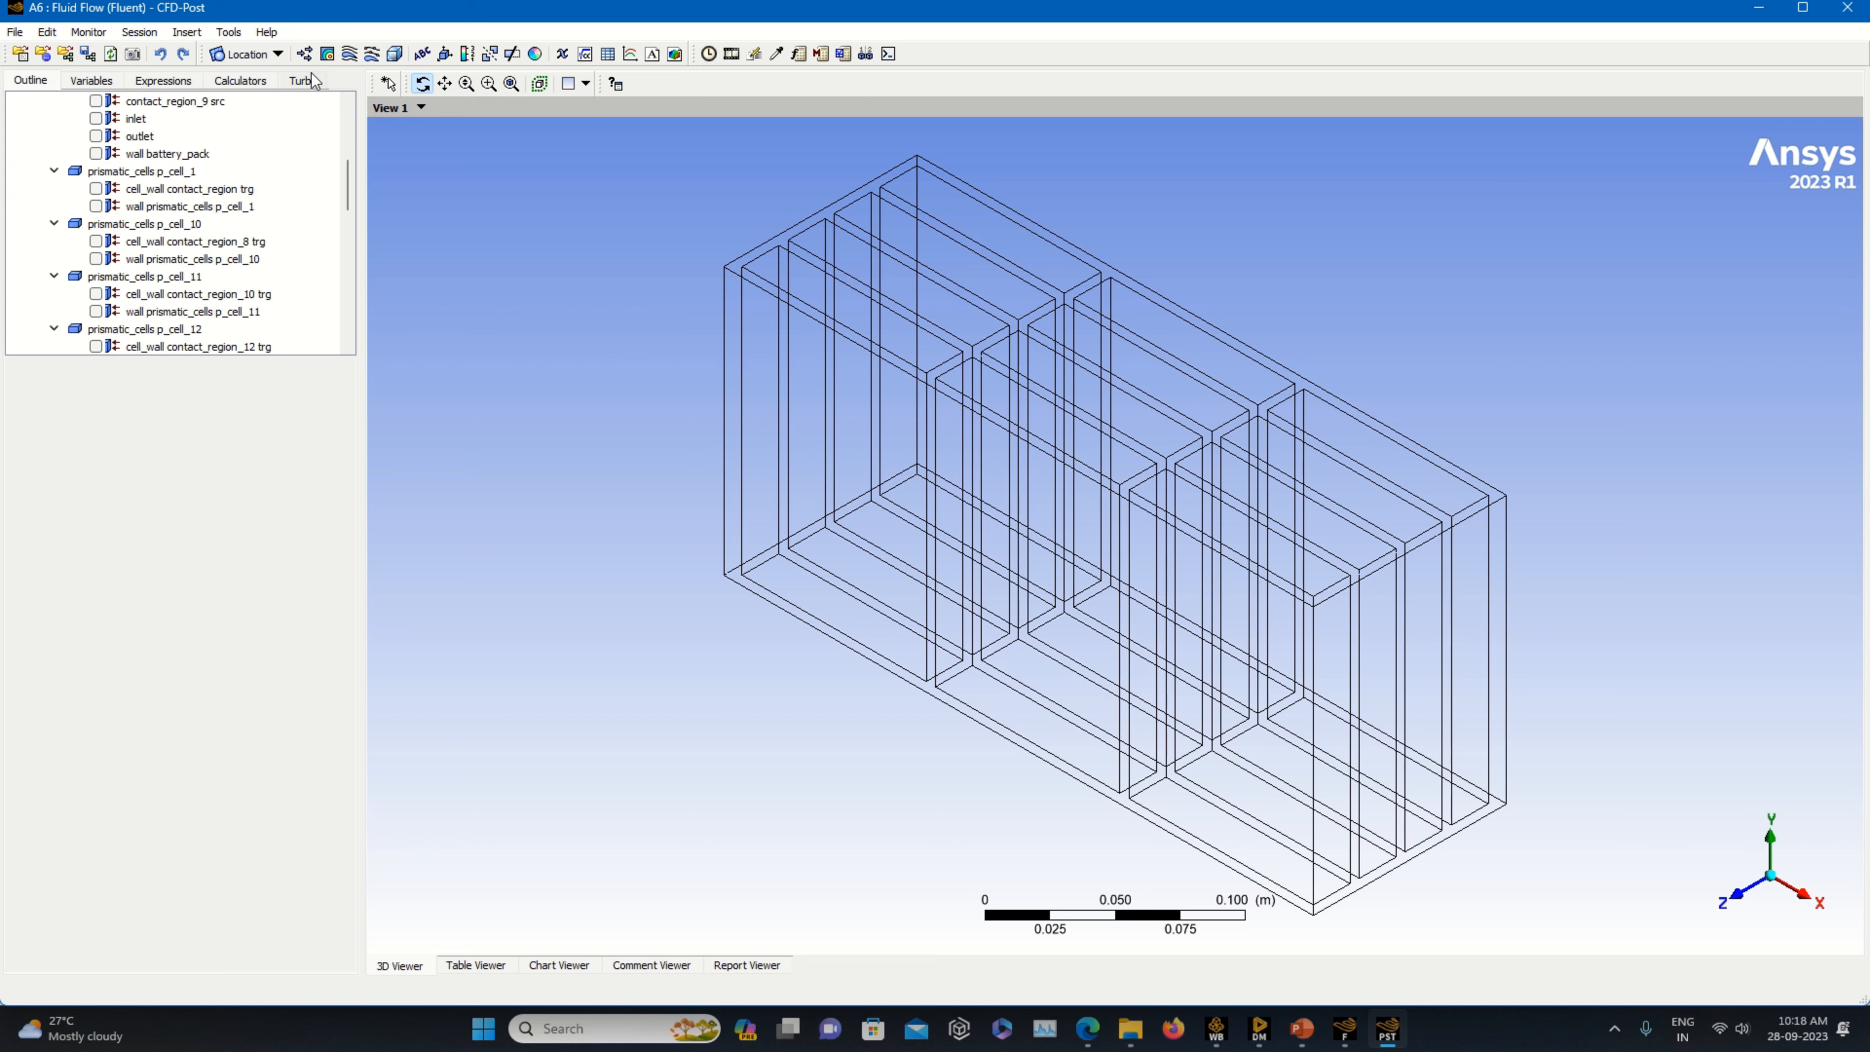
left_click(327, 53)
left_click(523, 65)
left_click(395, 53)
left_click(440, 138)
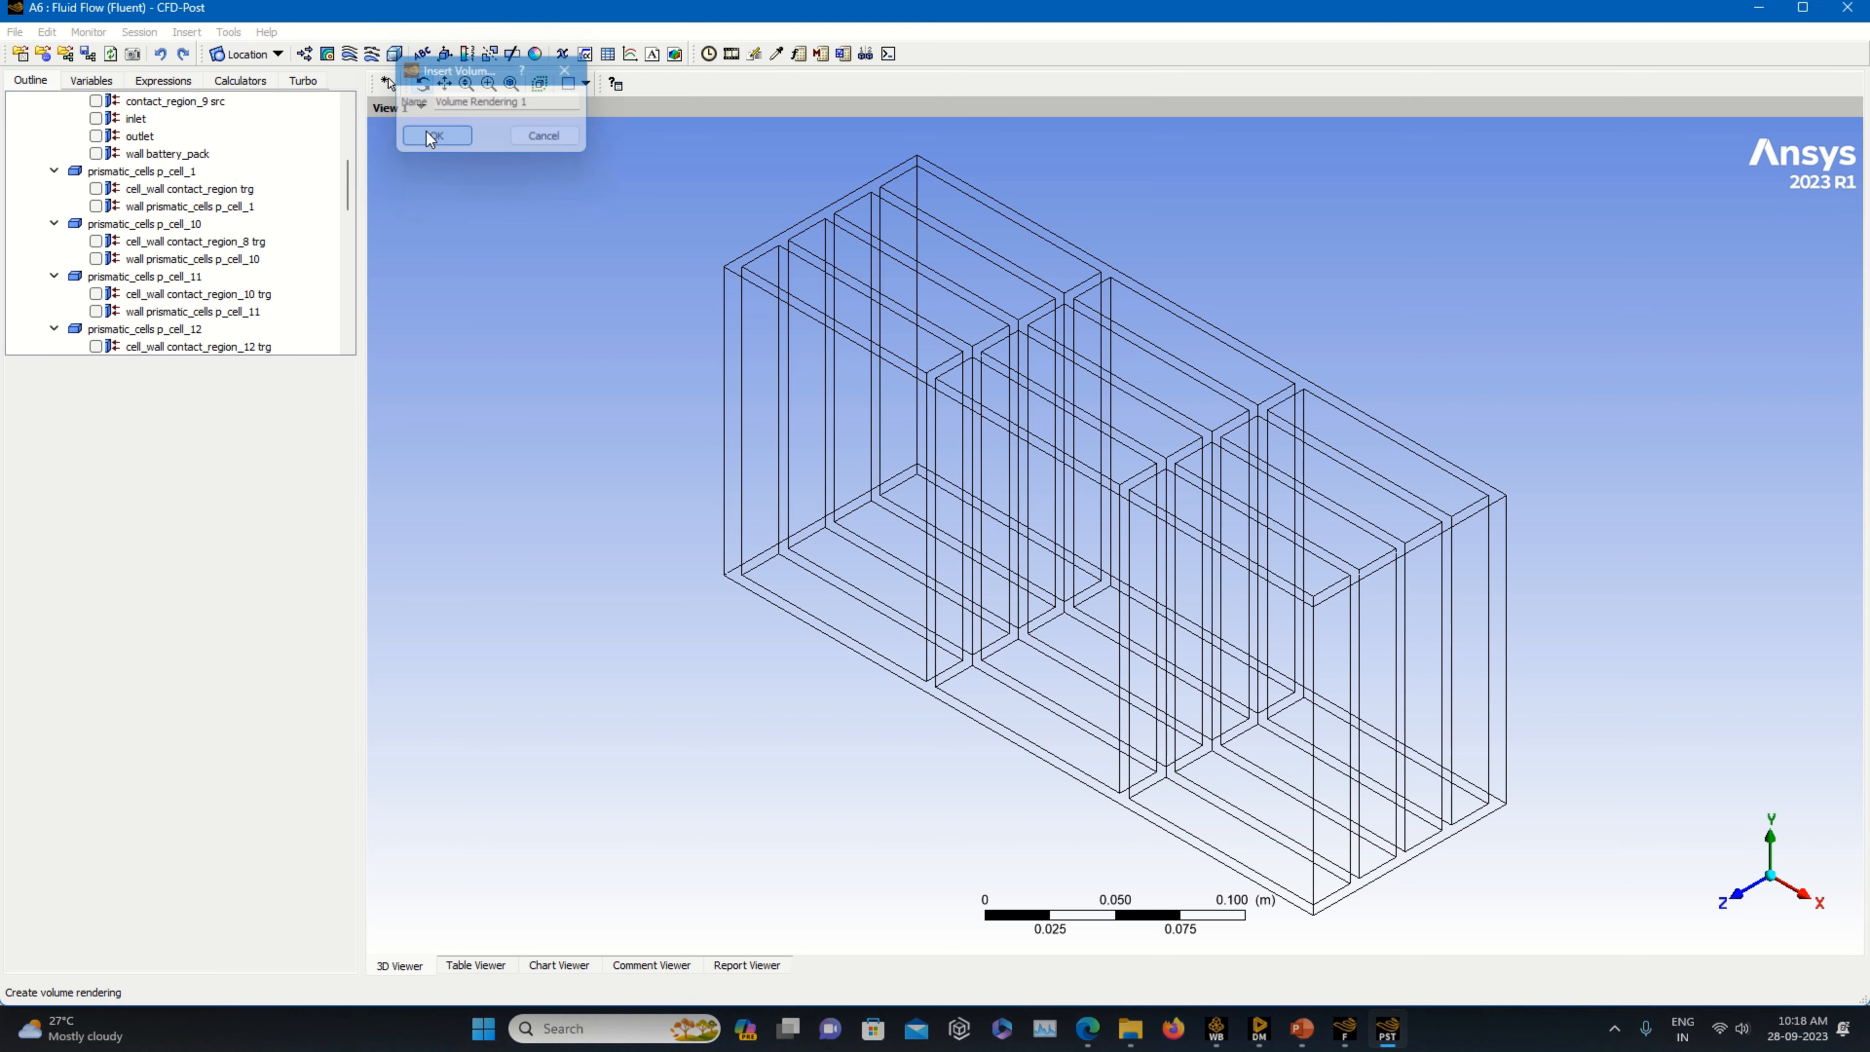
left_click(136, 467)
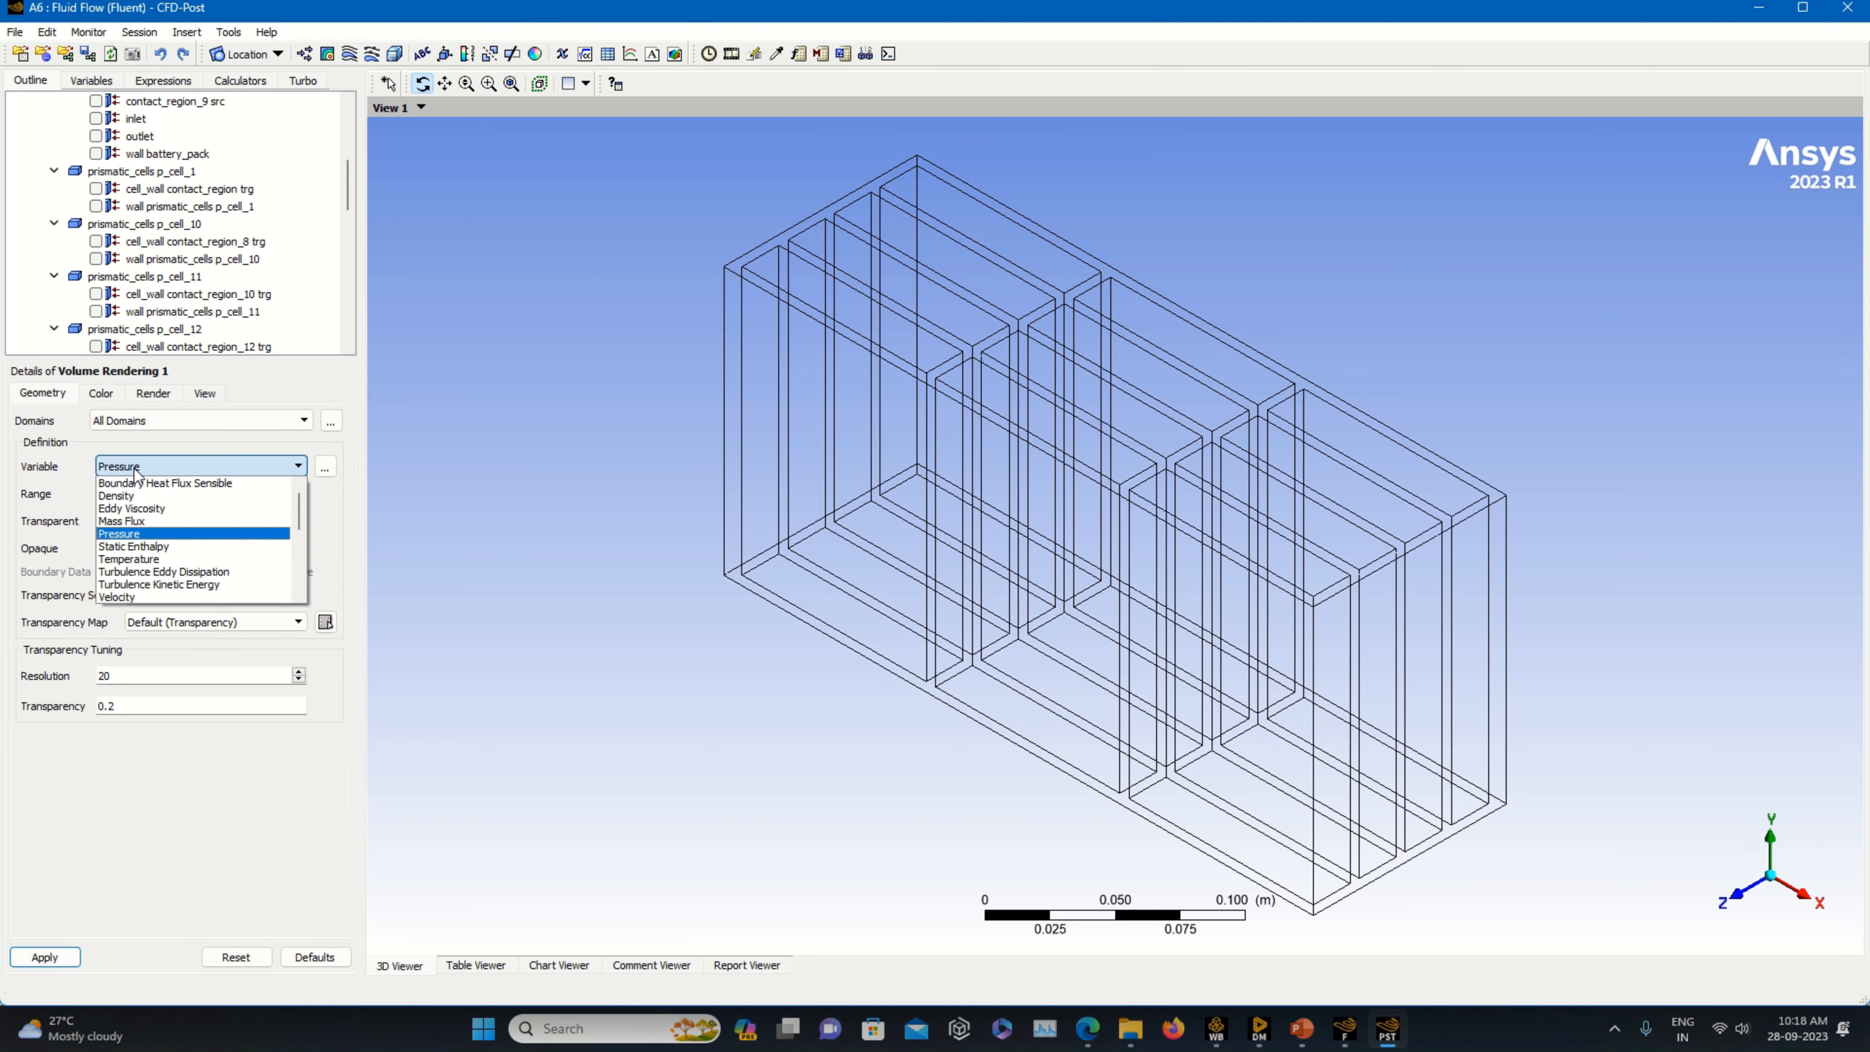
left_click(149, 562)
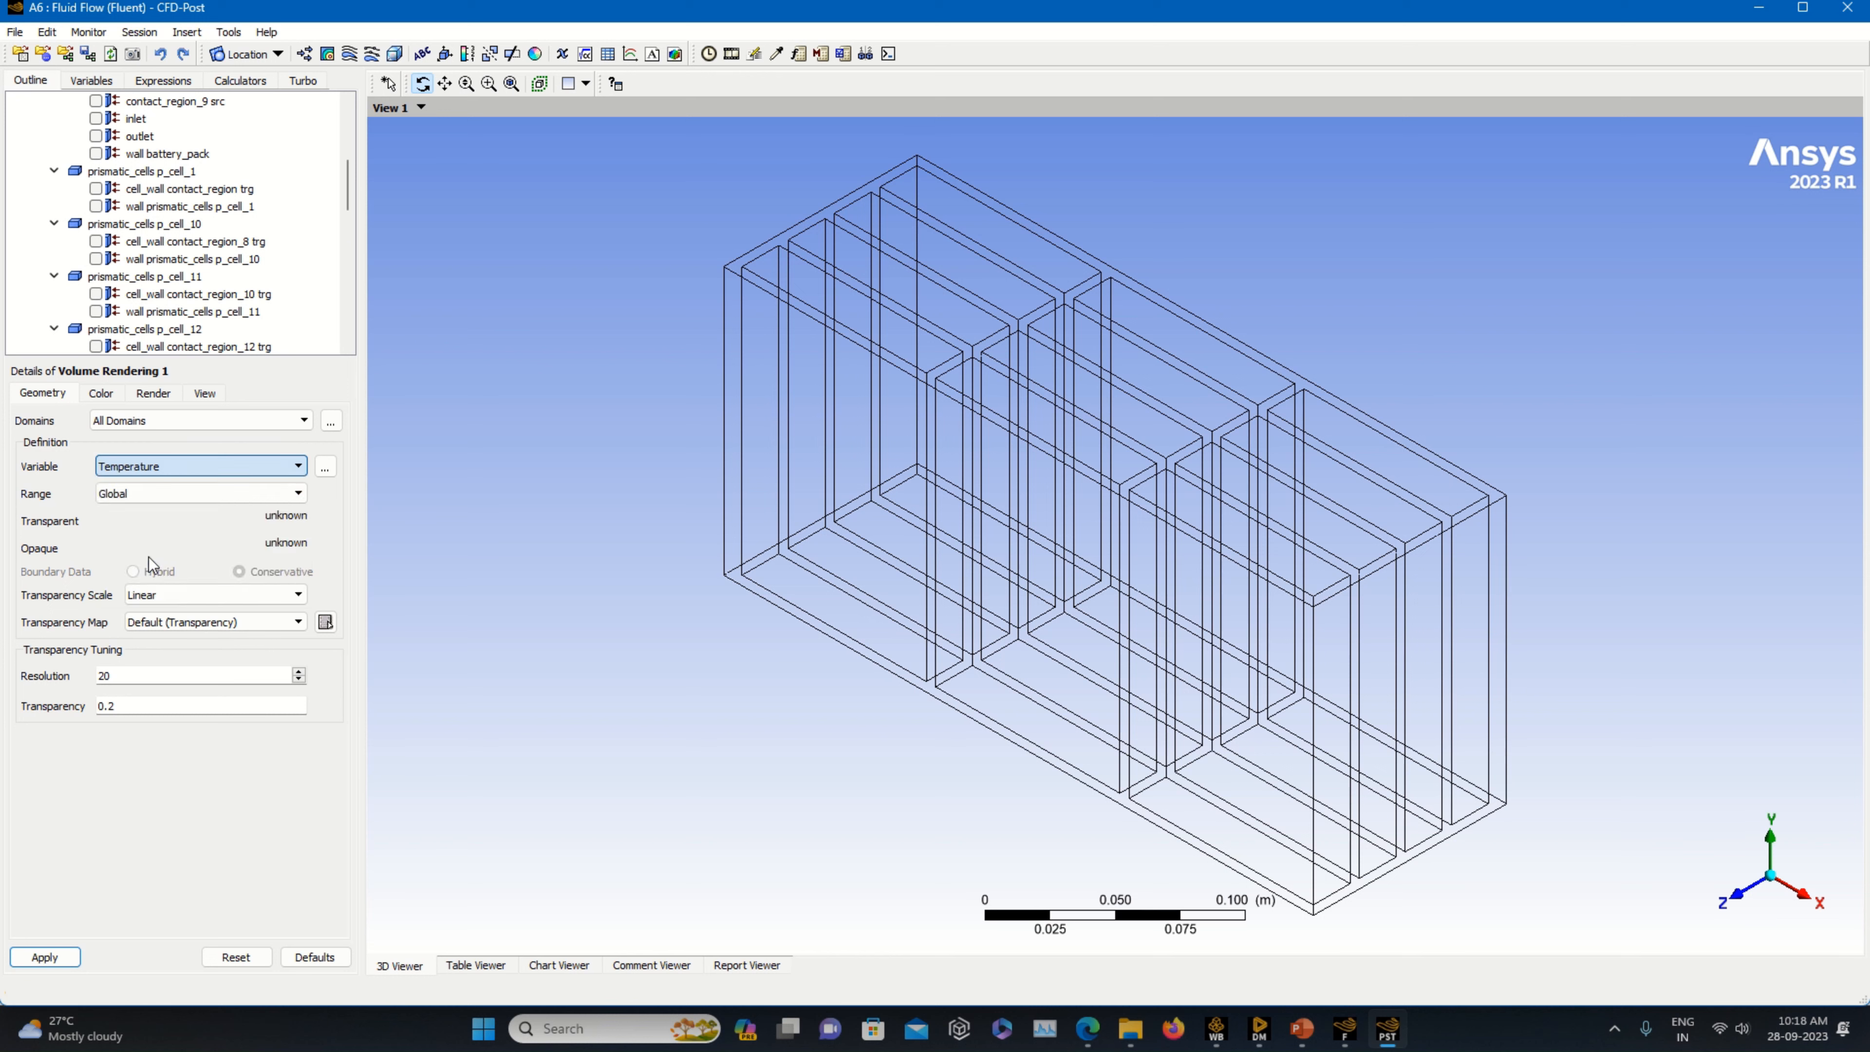
- Try to apply a user-specified range to the volume rendering, with 323 K as transparent and 298 K as opaque
left_click(113, 495)
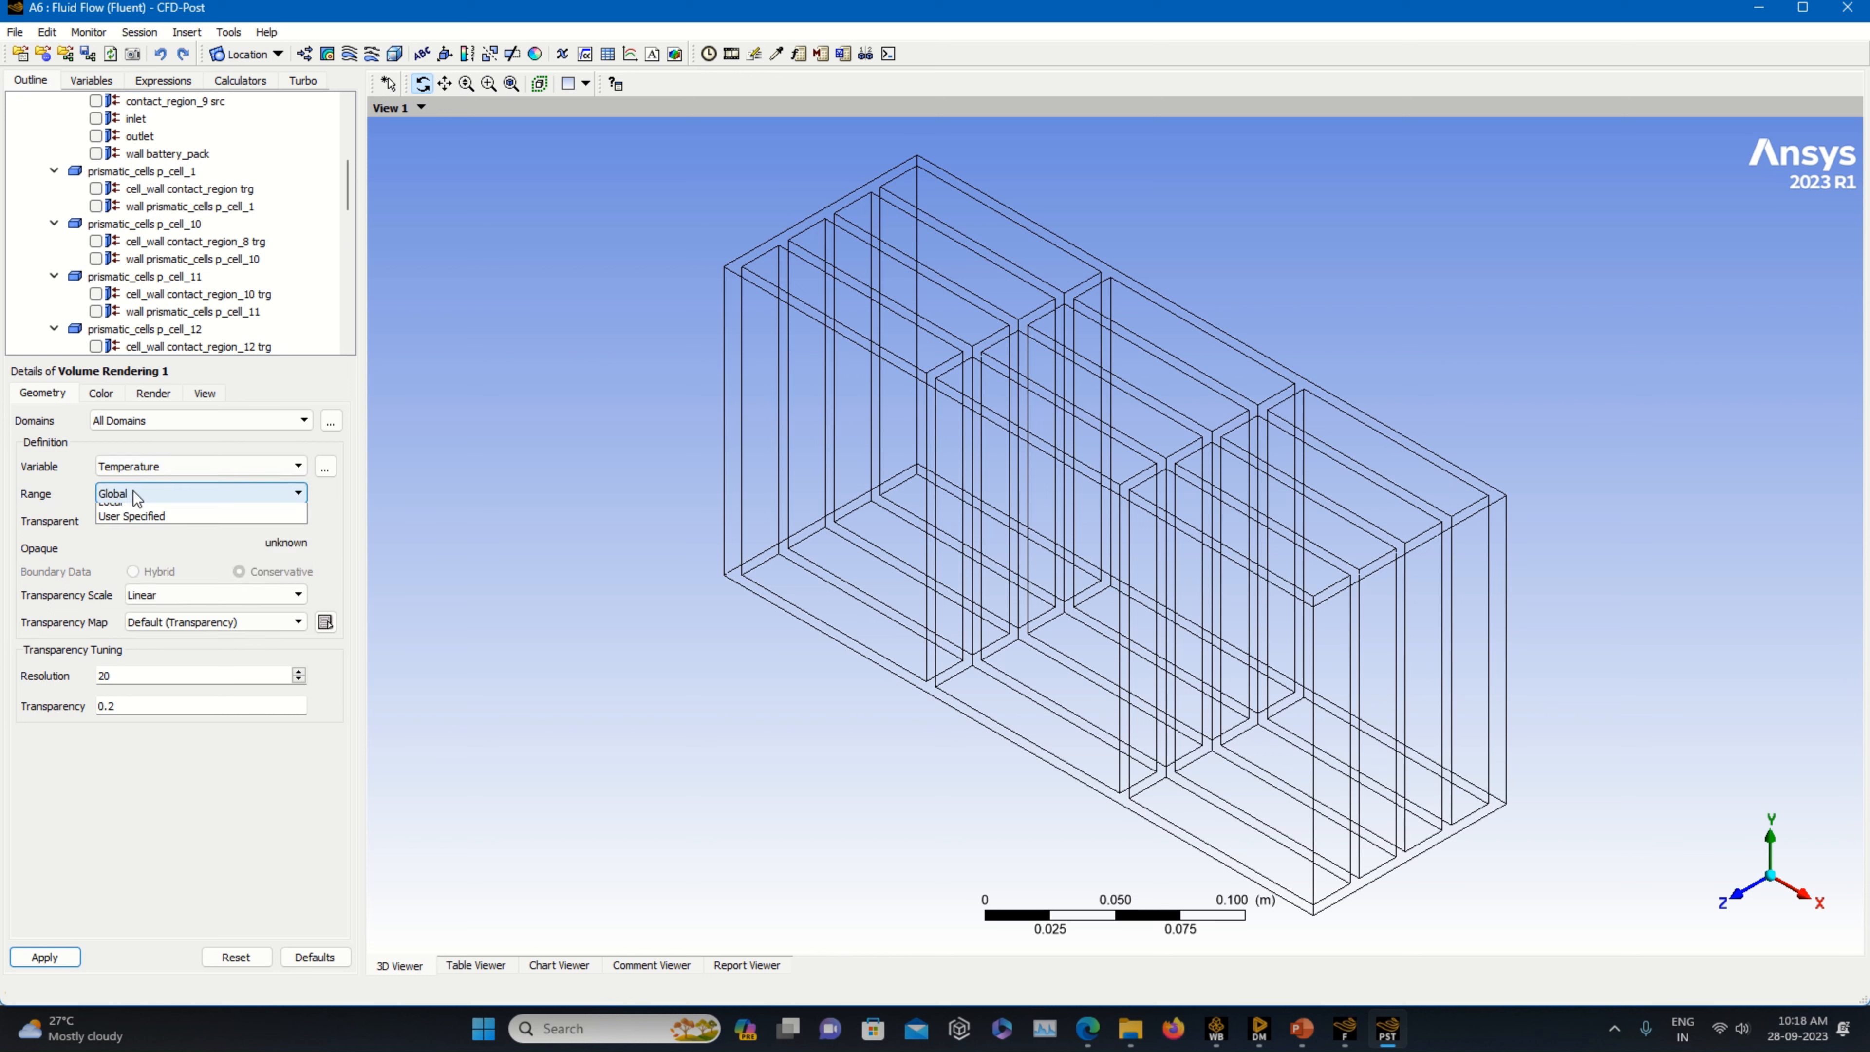
left_click(140, 526)
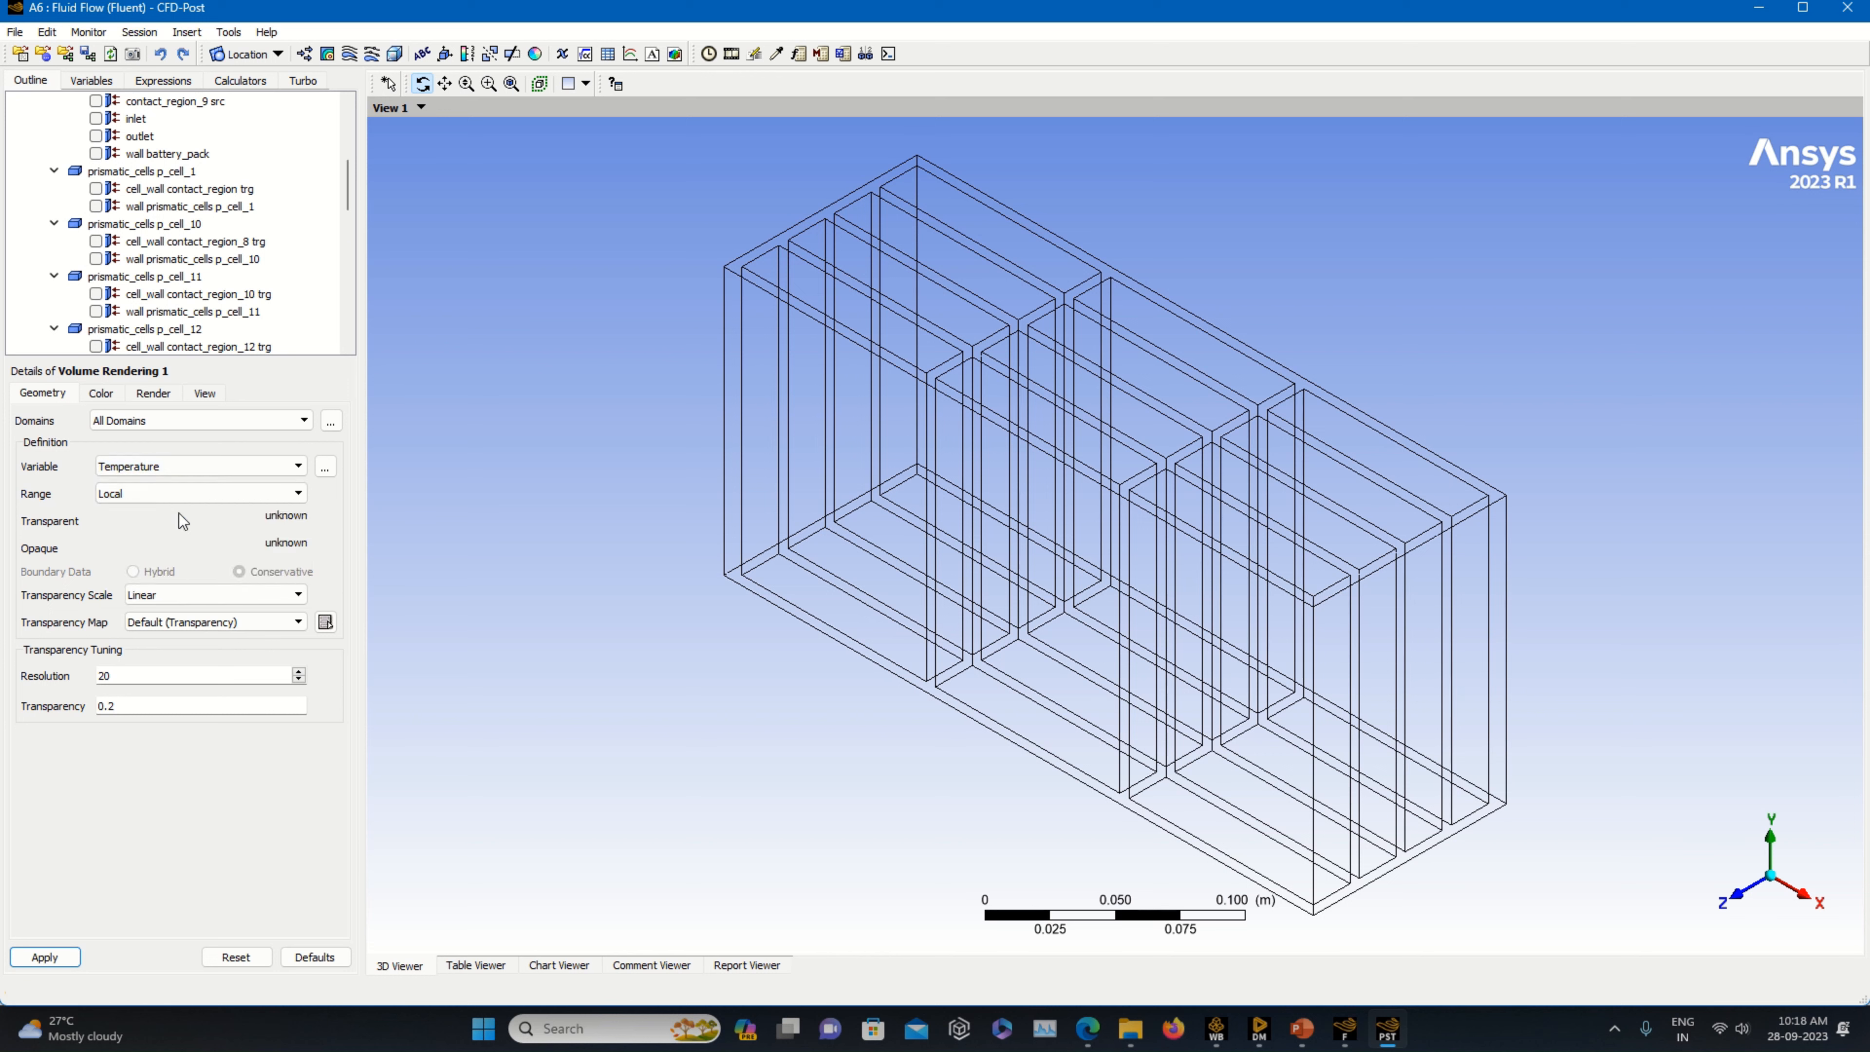
left_click(178, 494)
left_click(160, 535)
left_click(124, 521)
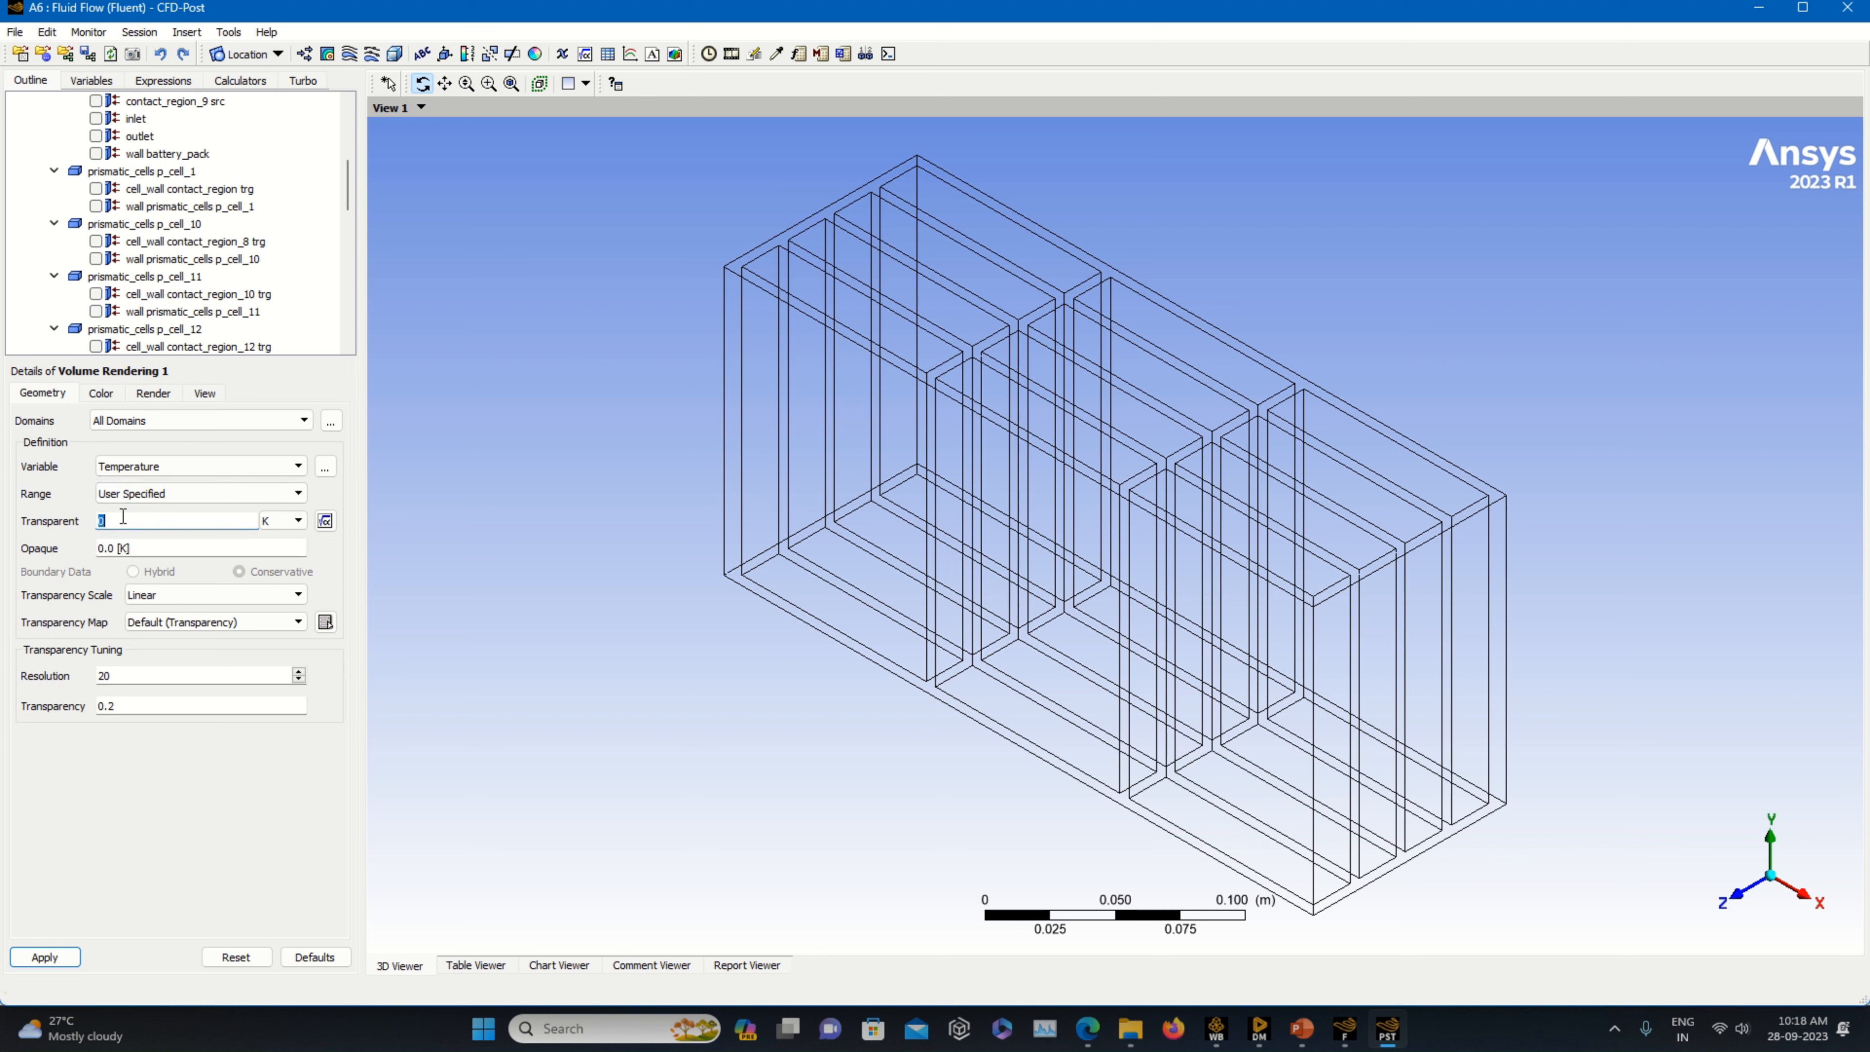
left_click(145, 547)
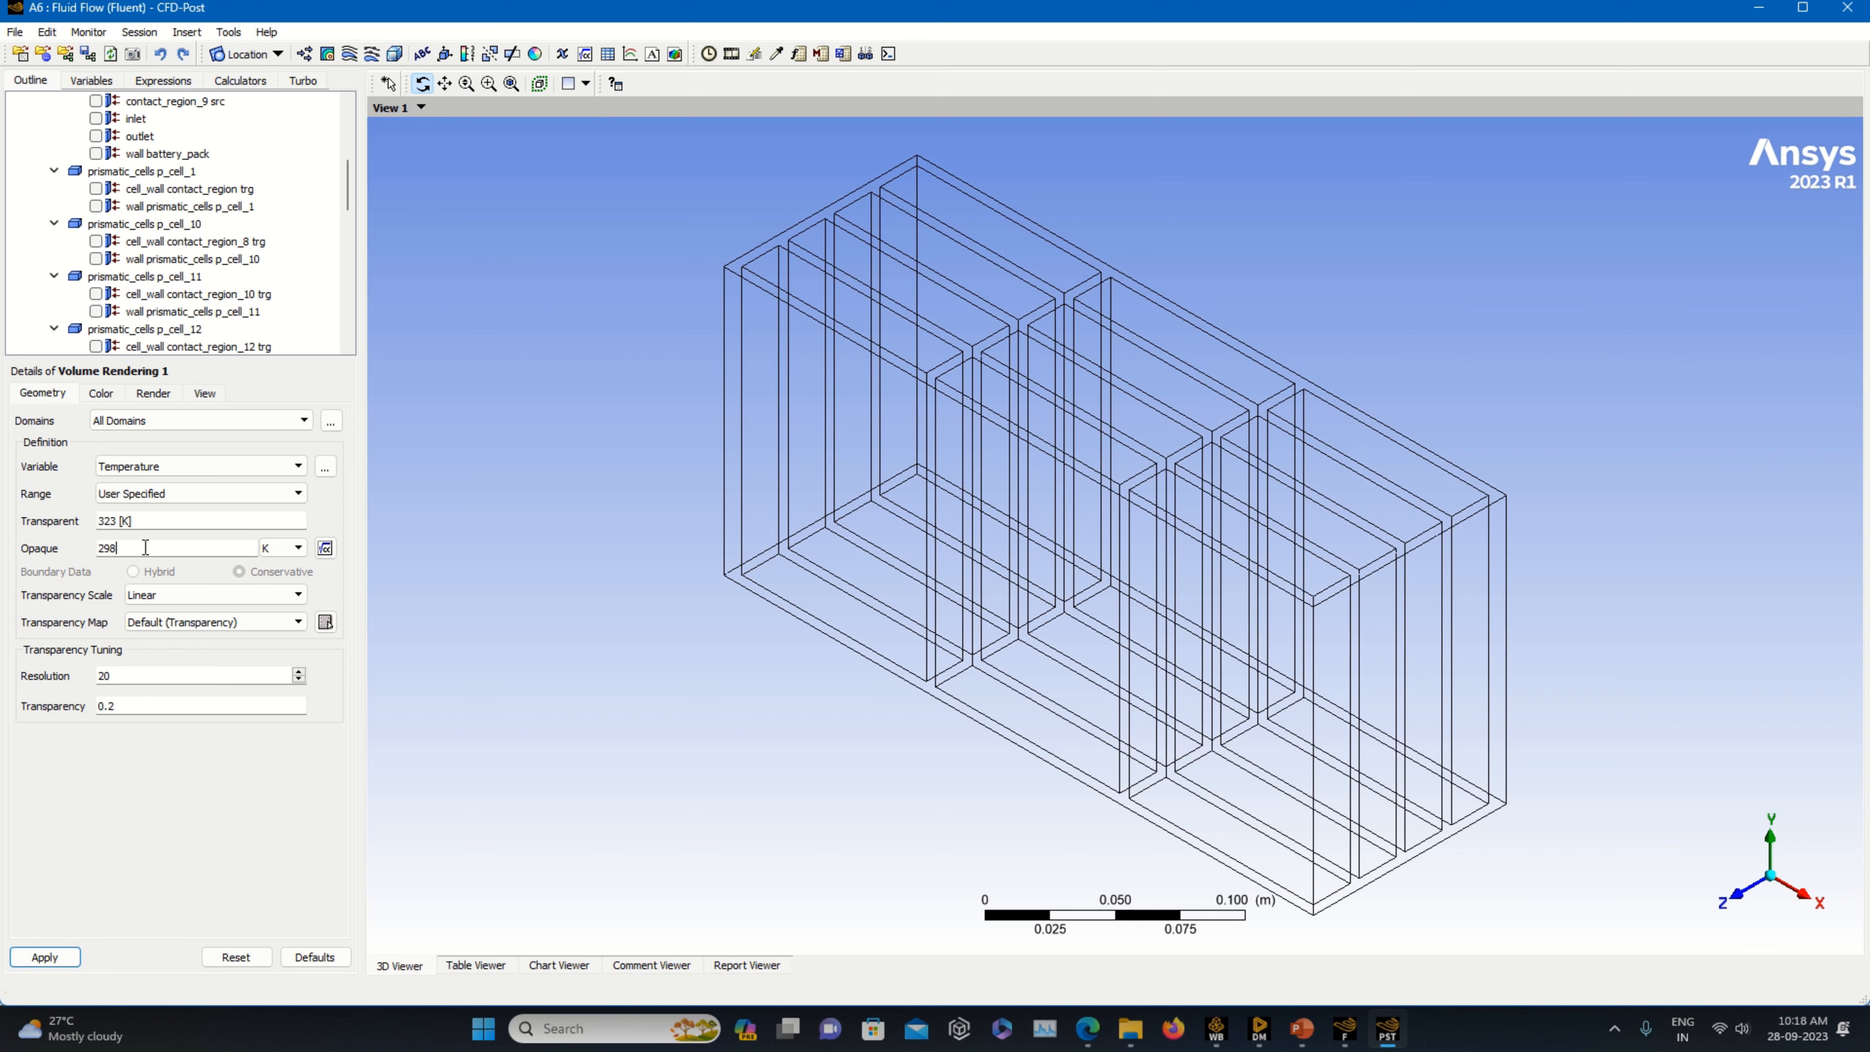
left_click(141, 830)
left_click(65, 957)
left_click(52, 958)
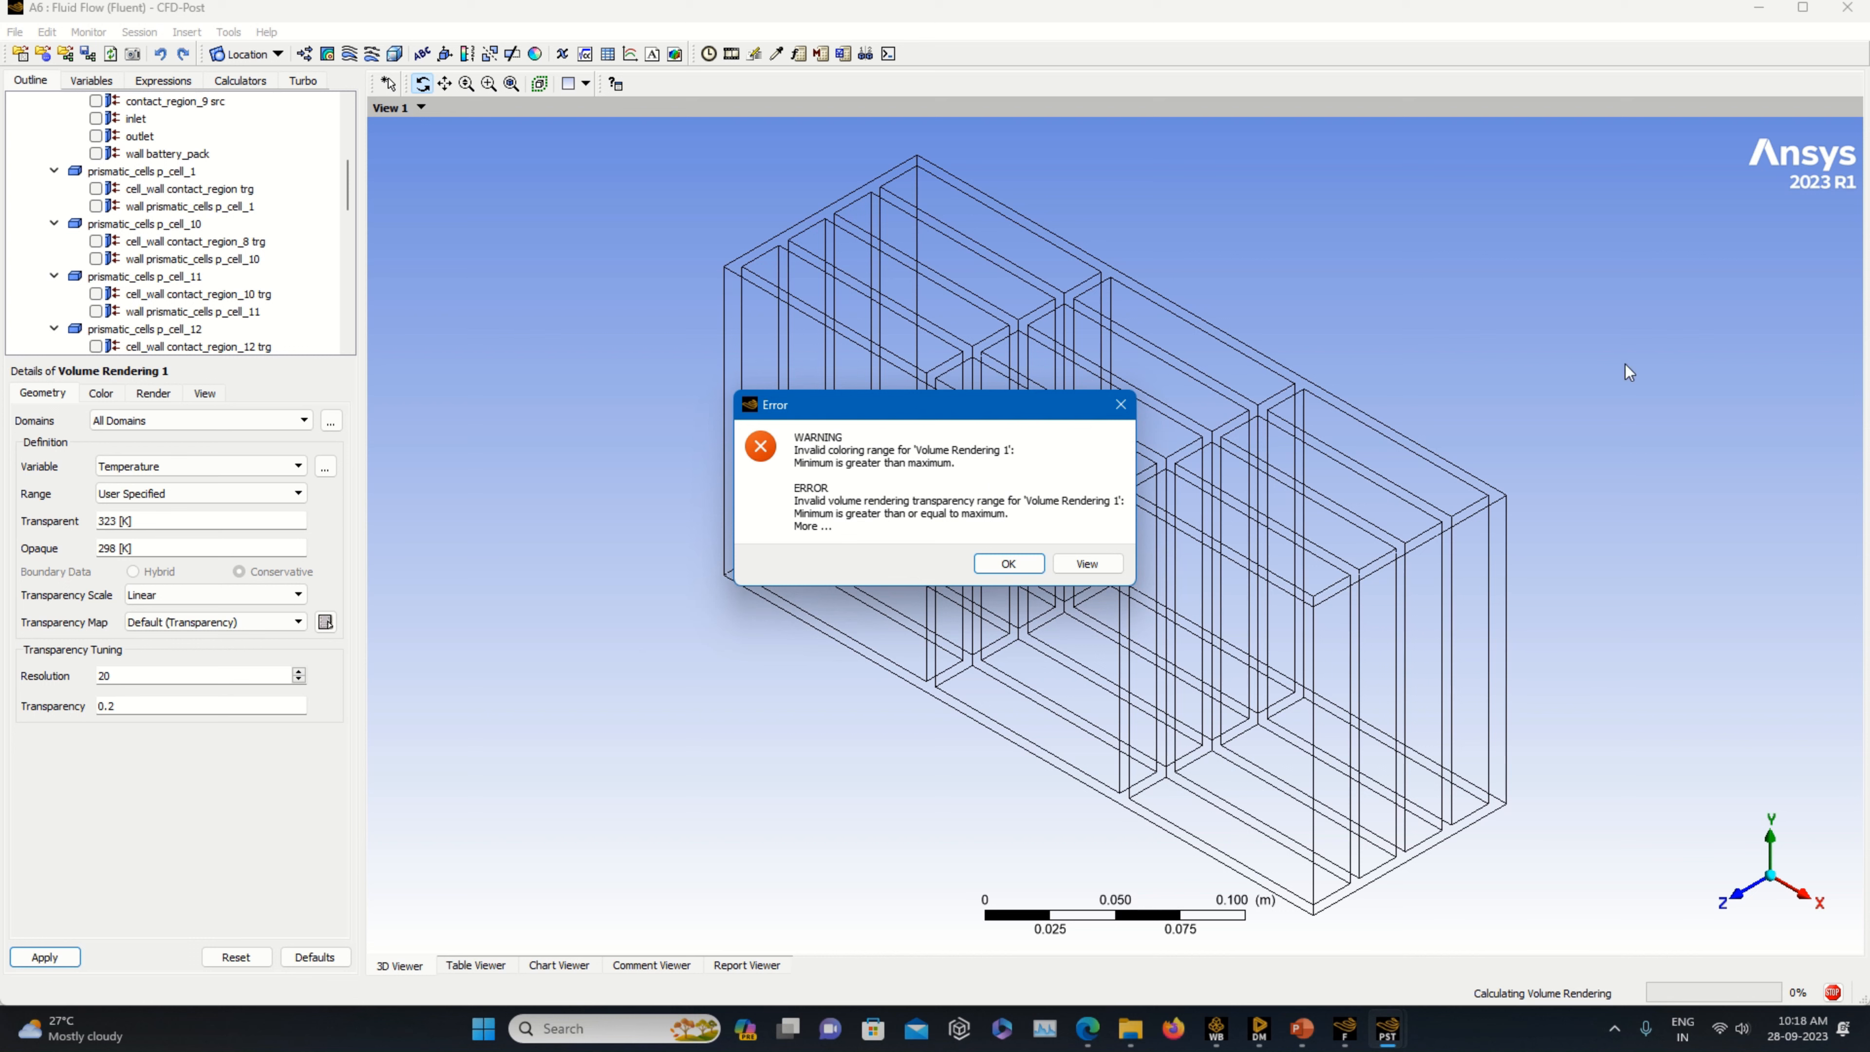
left_click(1121, 407)
- Set the volume rendering's temperature range to Global and apply it
left_click(193, 493)
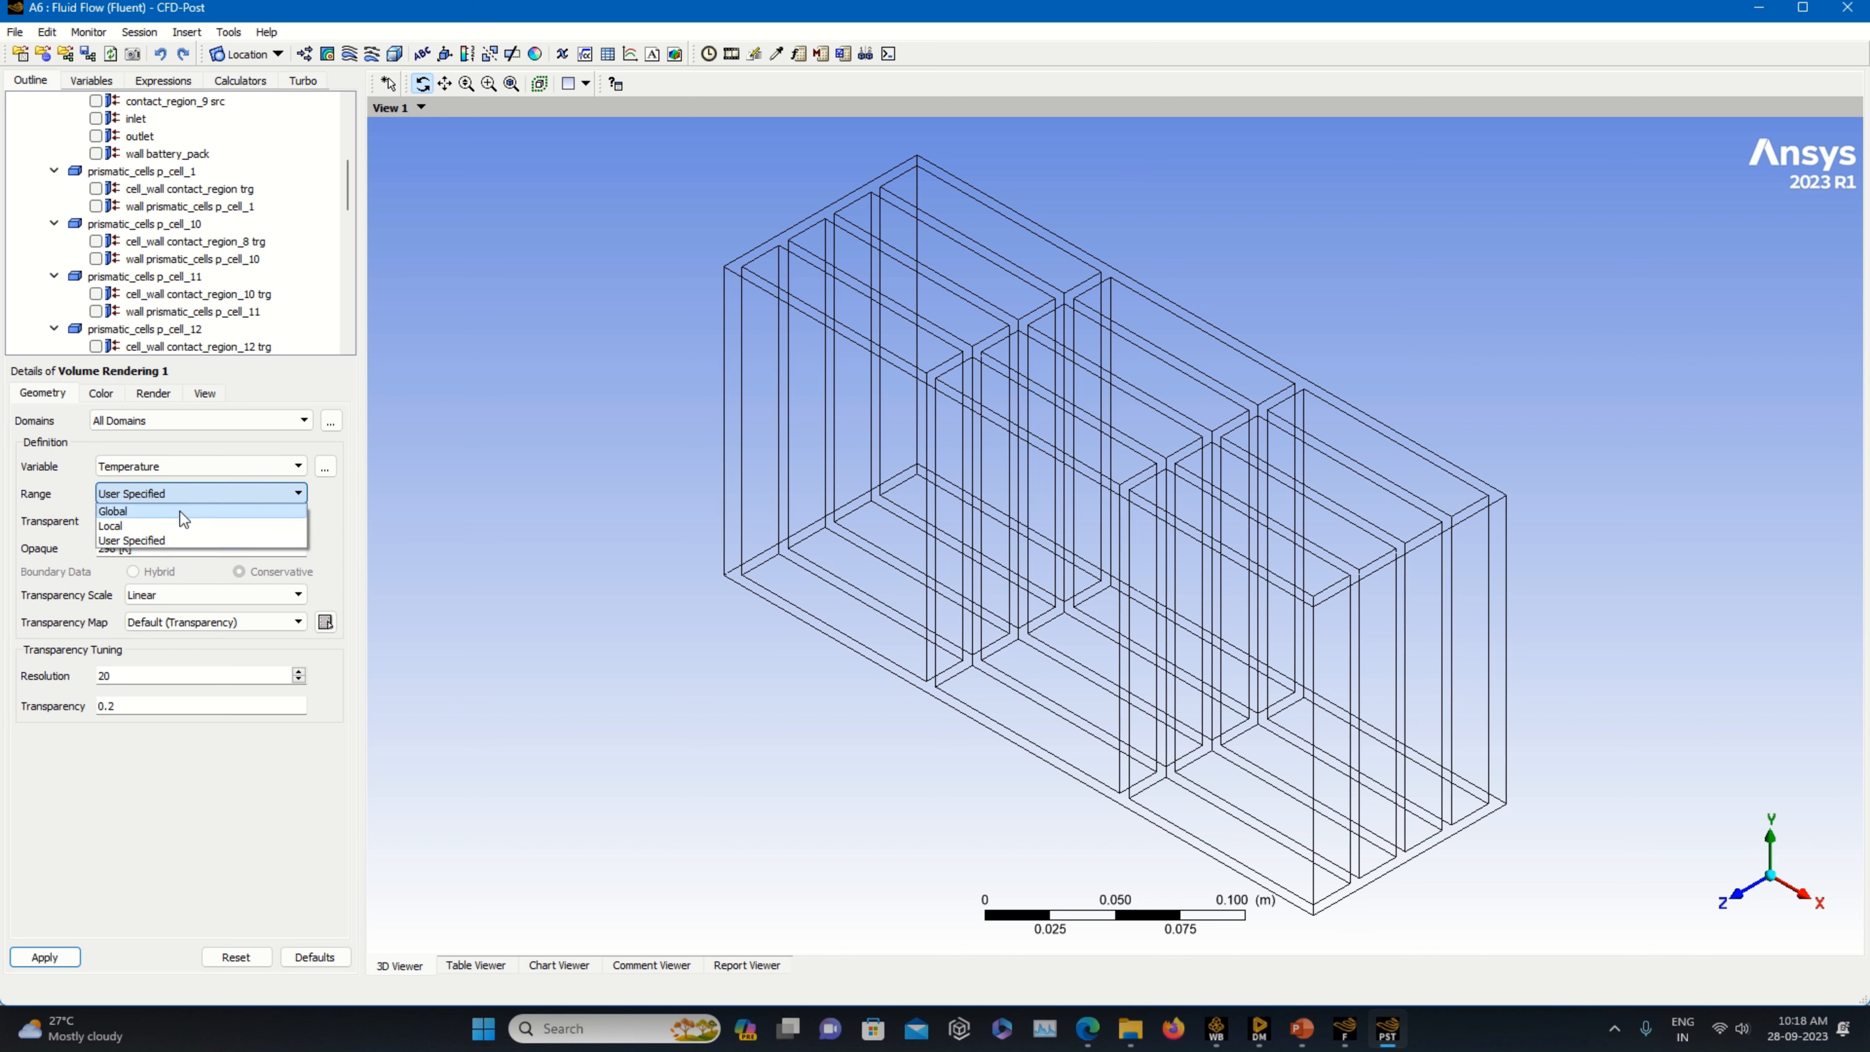
left_click(180, 512)
left_click(44, 957)
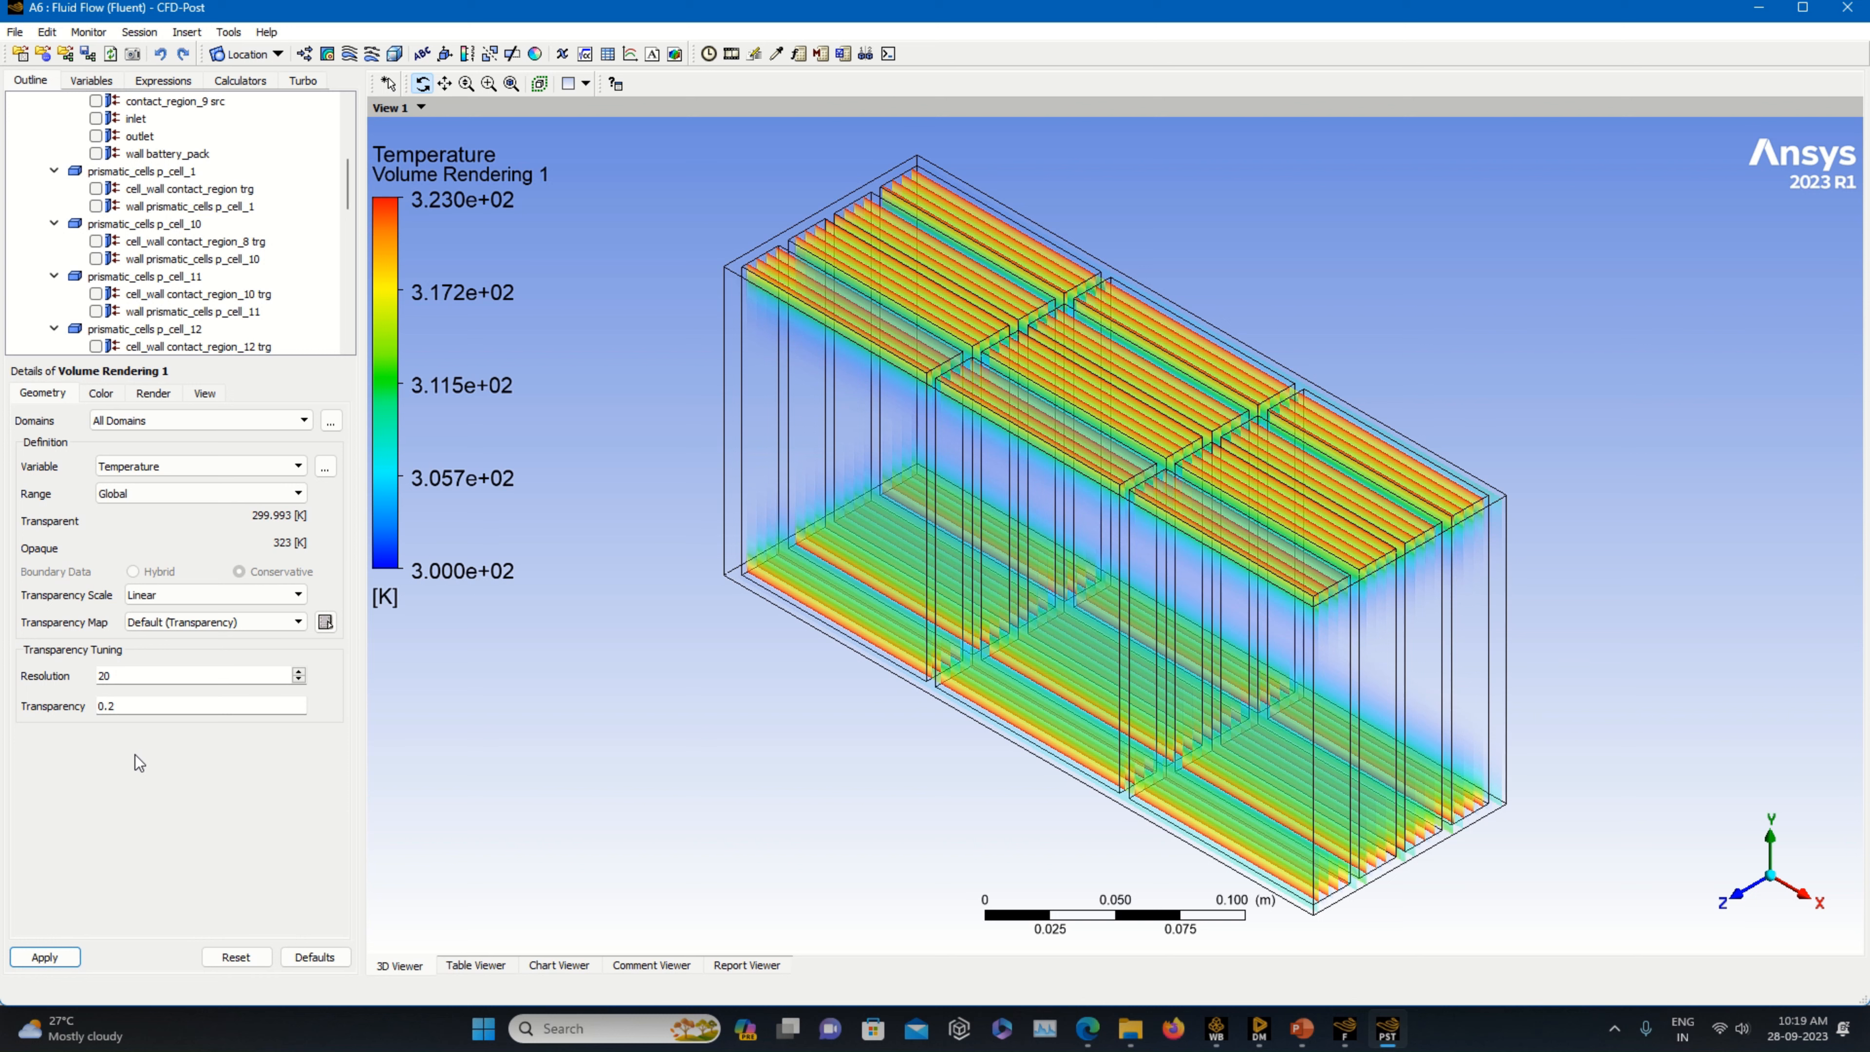
- Set the volume rendering's transparency tuning resolution to 100 and apply it
left_click(126, 672)
double_click(102, 676)
type("100")
left_click(45, 957)
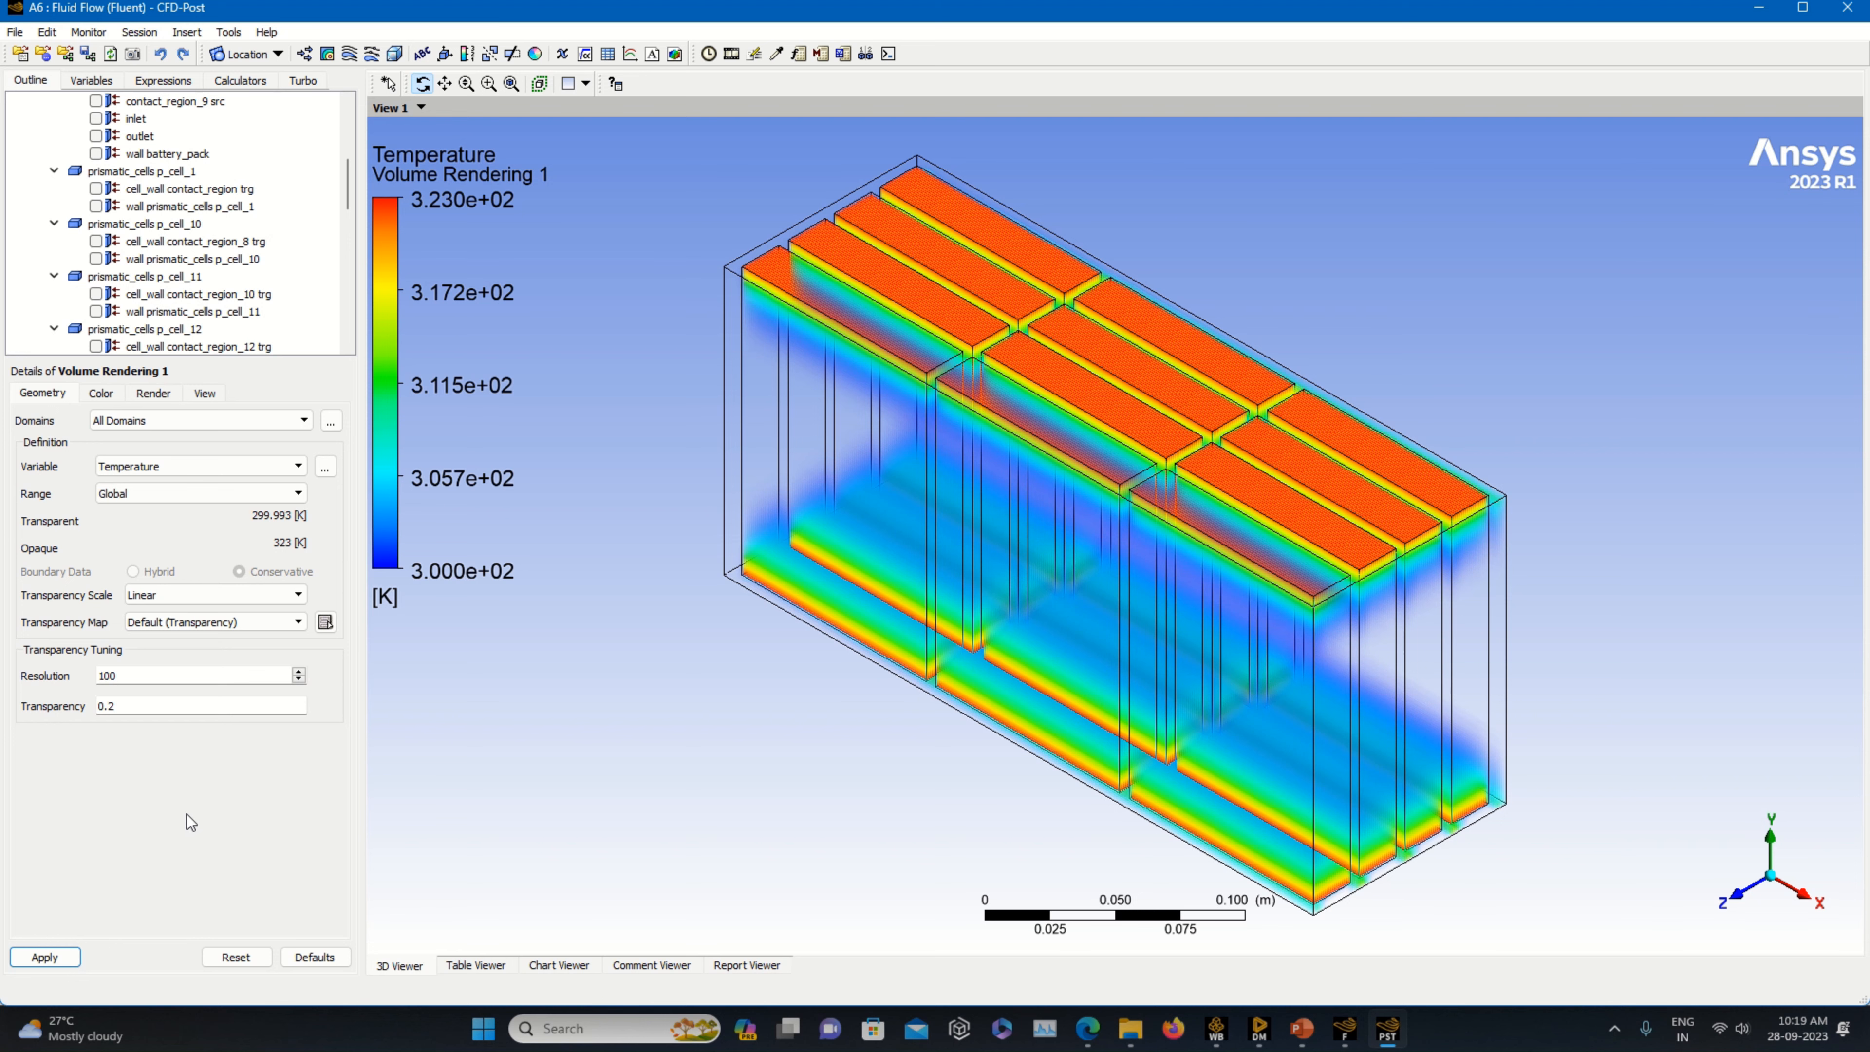
- Examine the battery pack's temperature rendering along the Z axis, in isometric view, and from both ends of the Y axis
left_click(1739, 897)
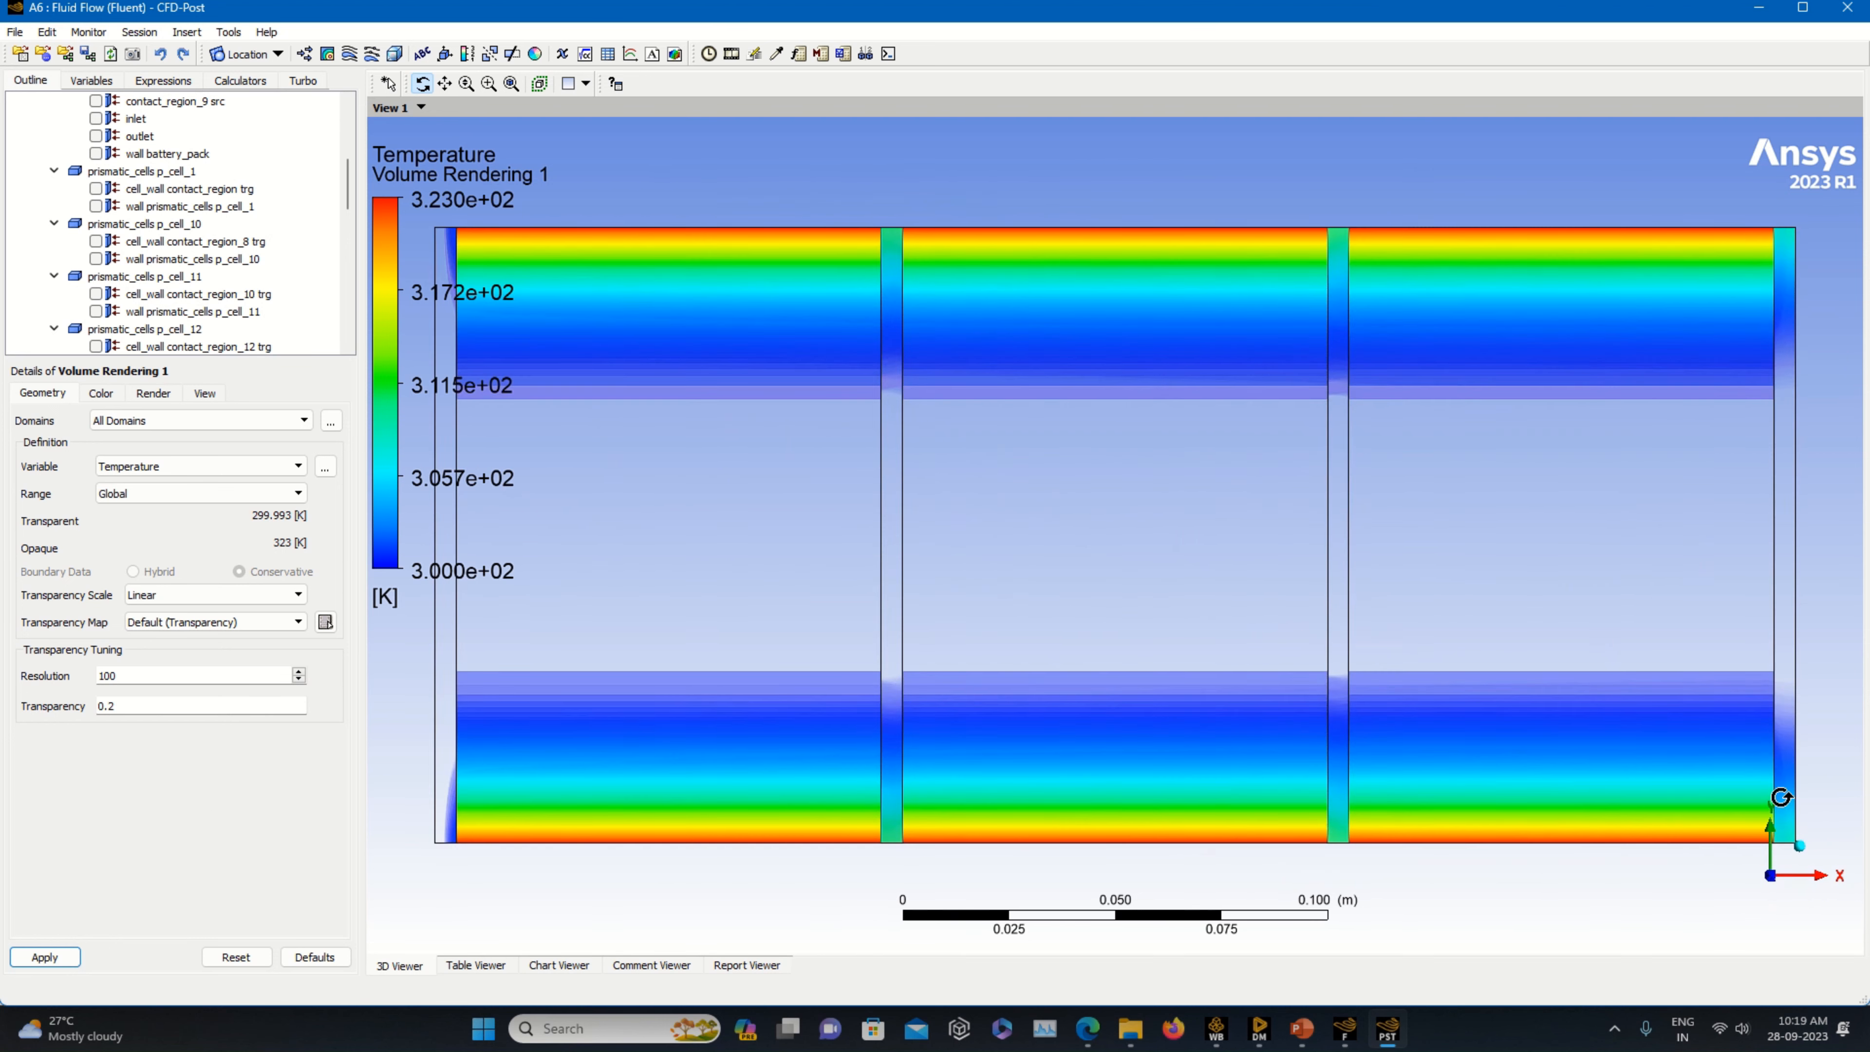
left_click(1770, 824)
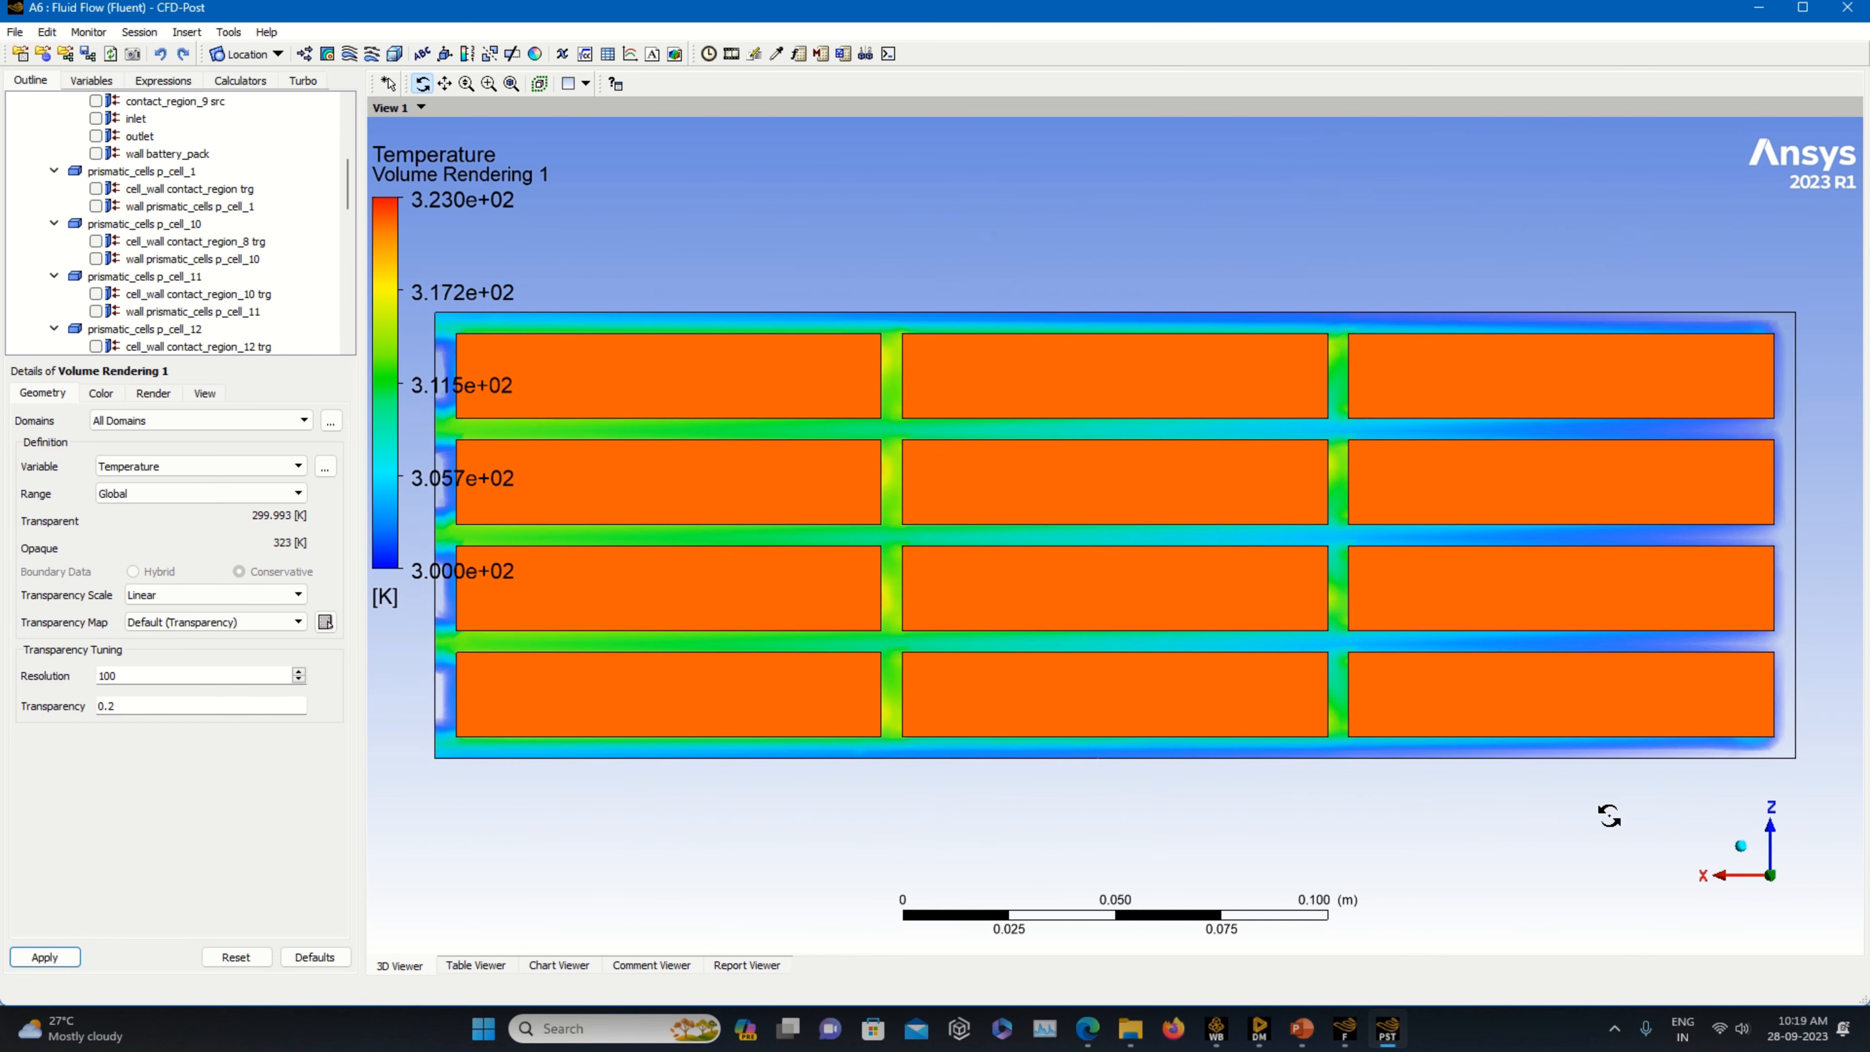
left_click(1743, 851)
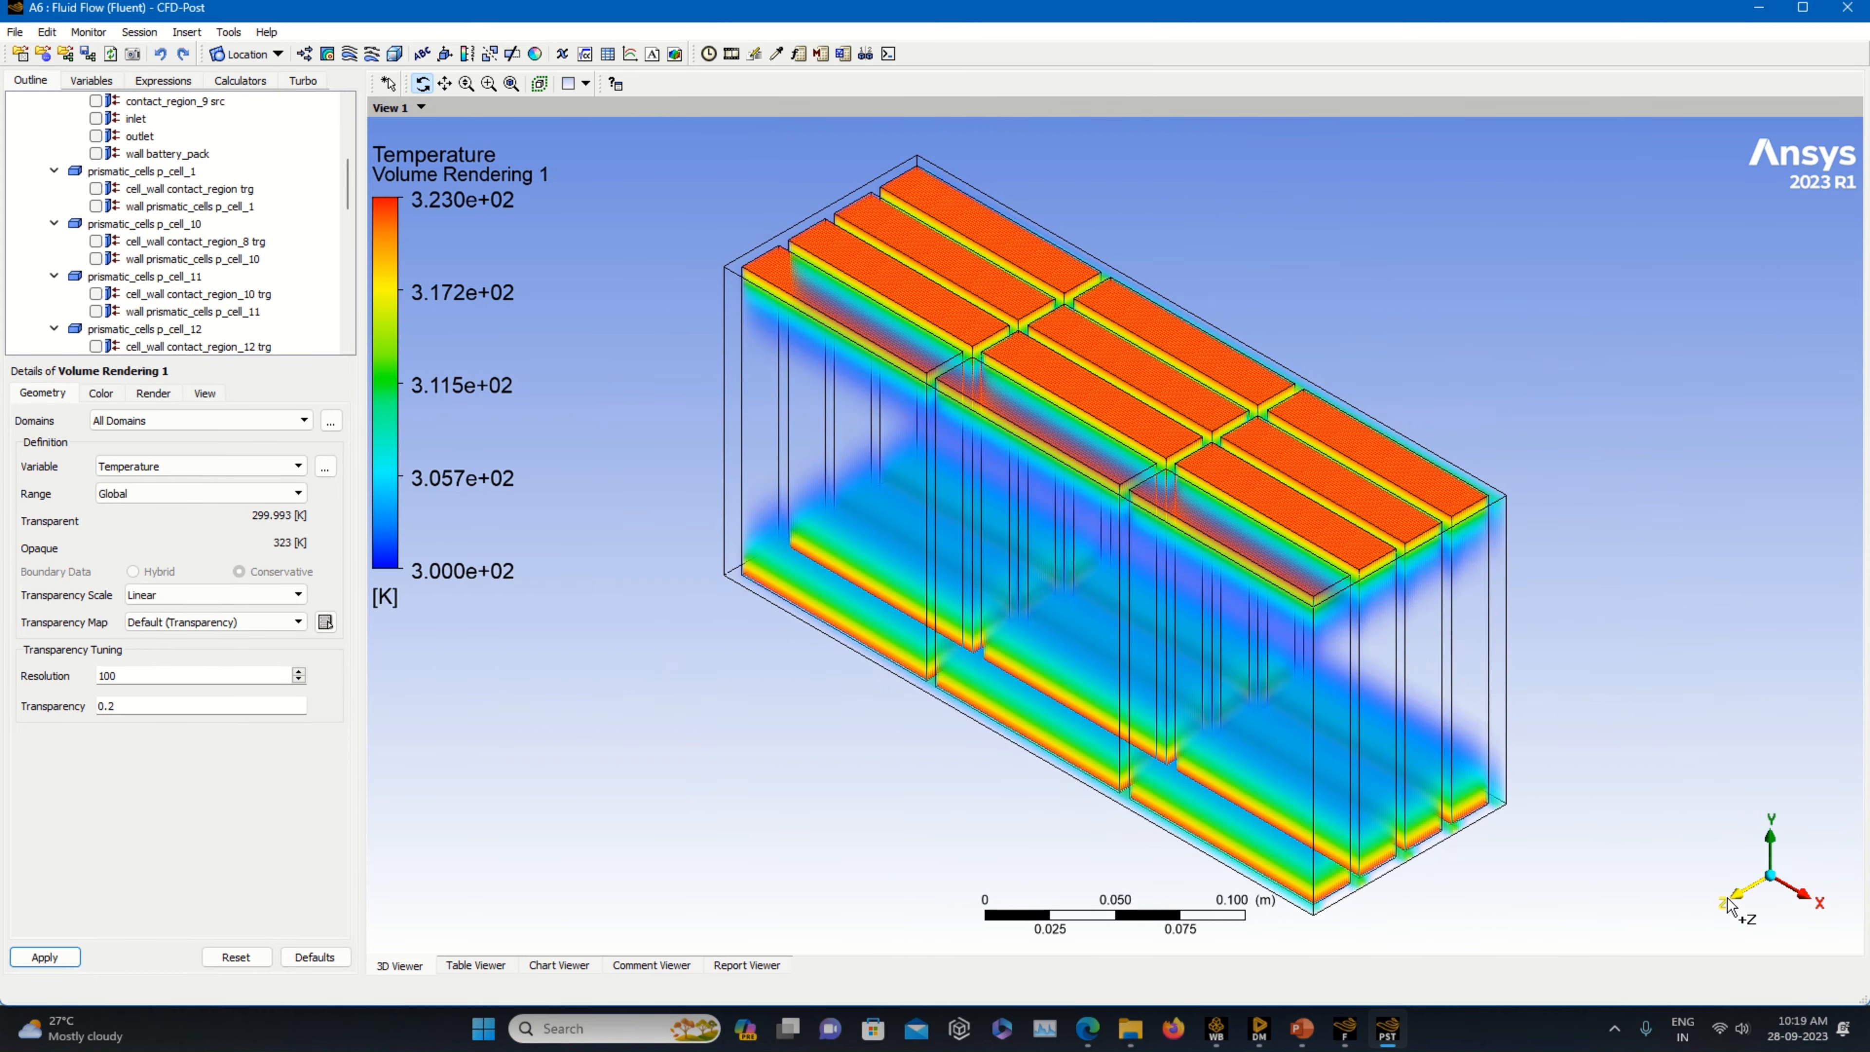
left_click(1746, 901)
left_click(1745, 900)
left_click(1771, 921)
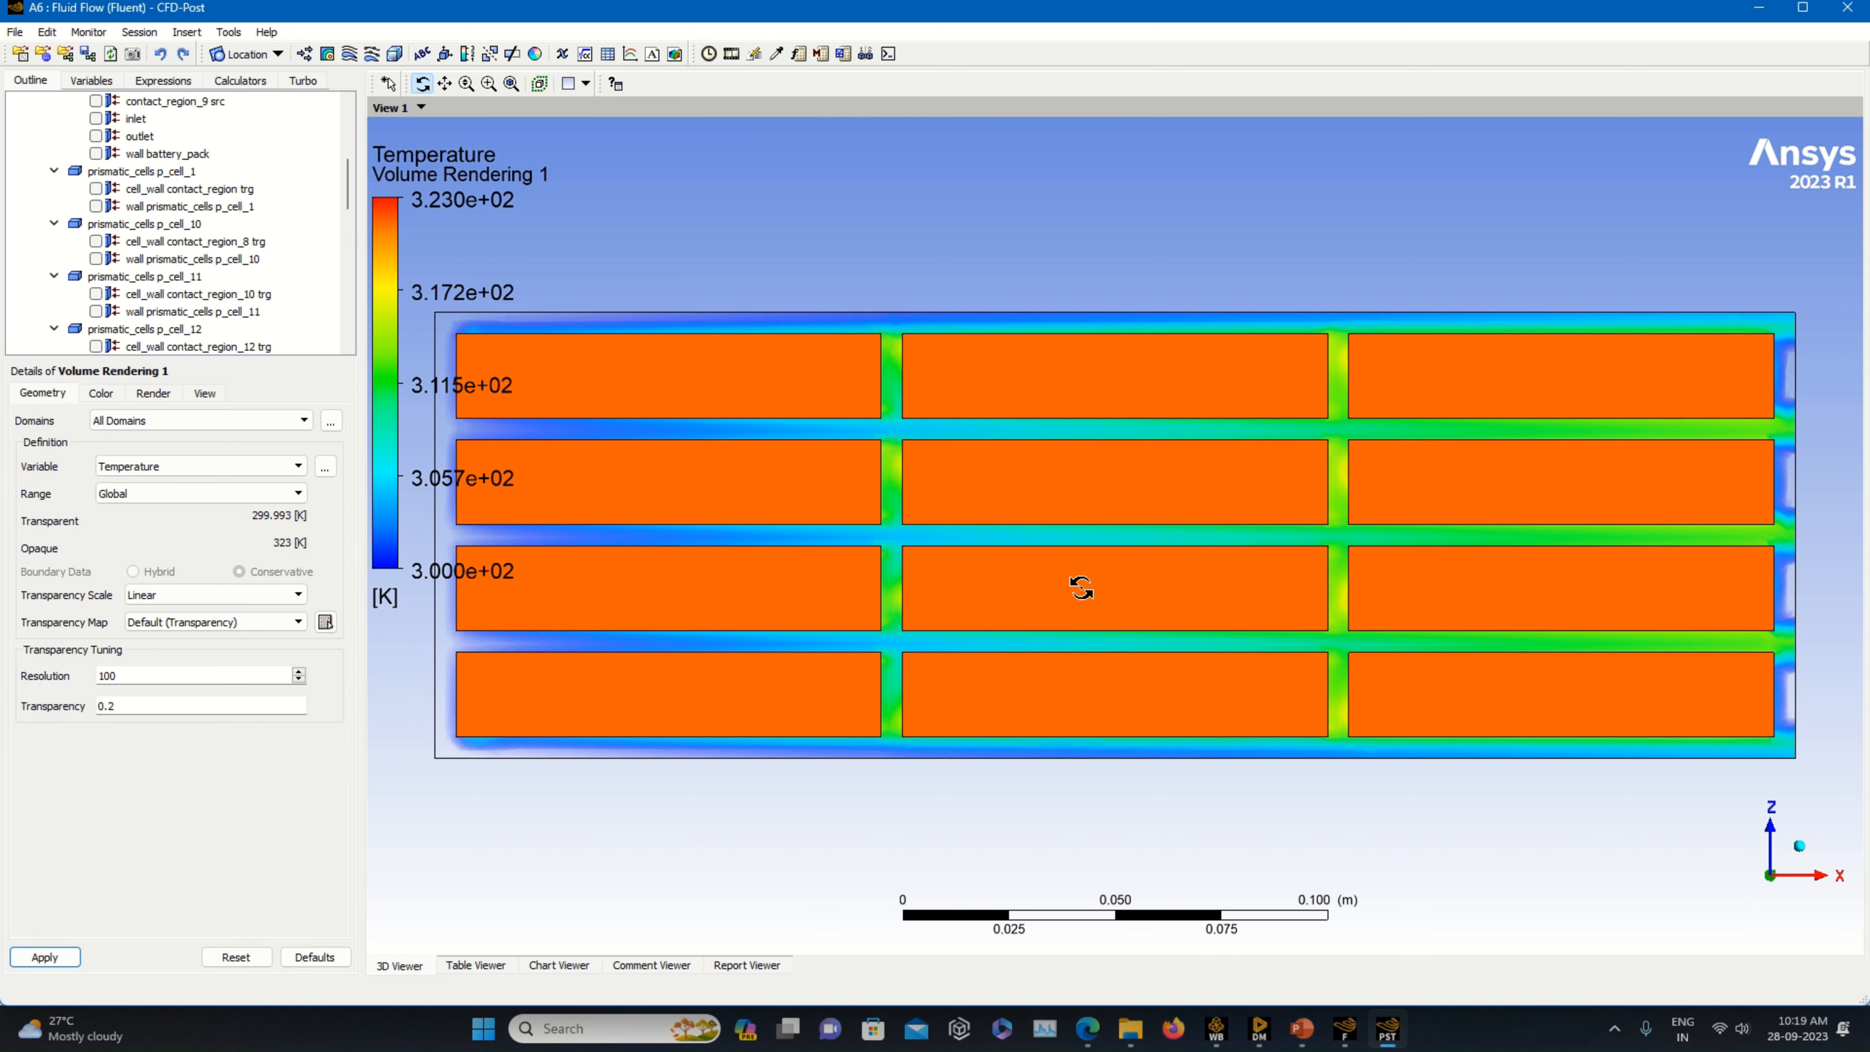
- Insert a second volume rendering for all domains with Velocity as the variable, and apply it
scroll(1083, 590, "down", 1)
scroll(545, 509, "down", 4)
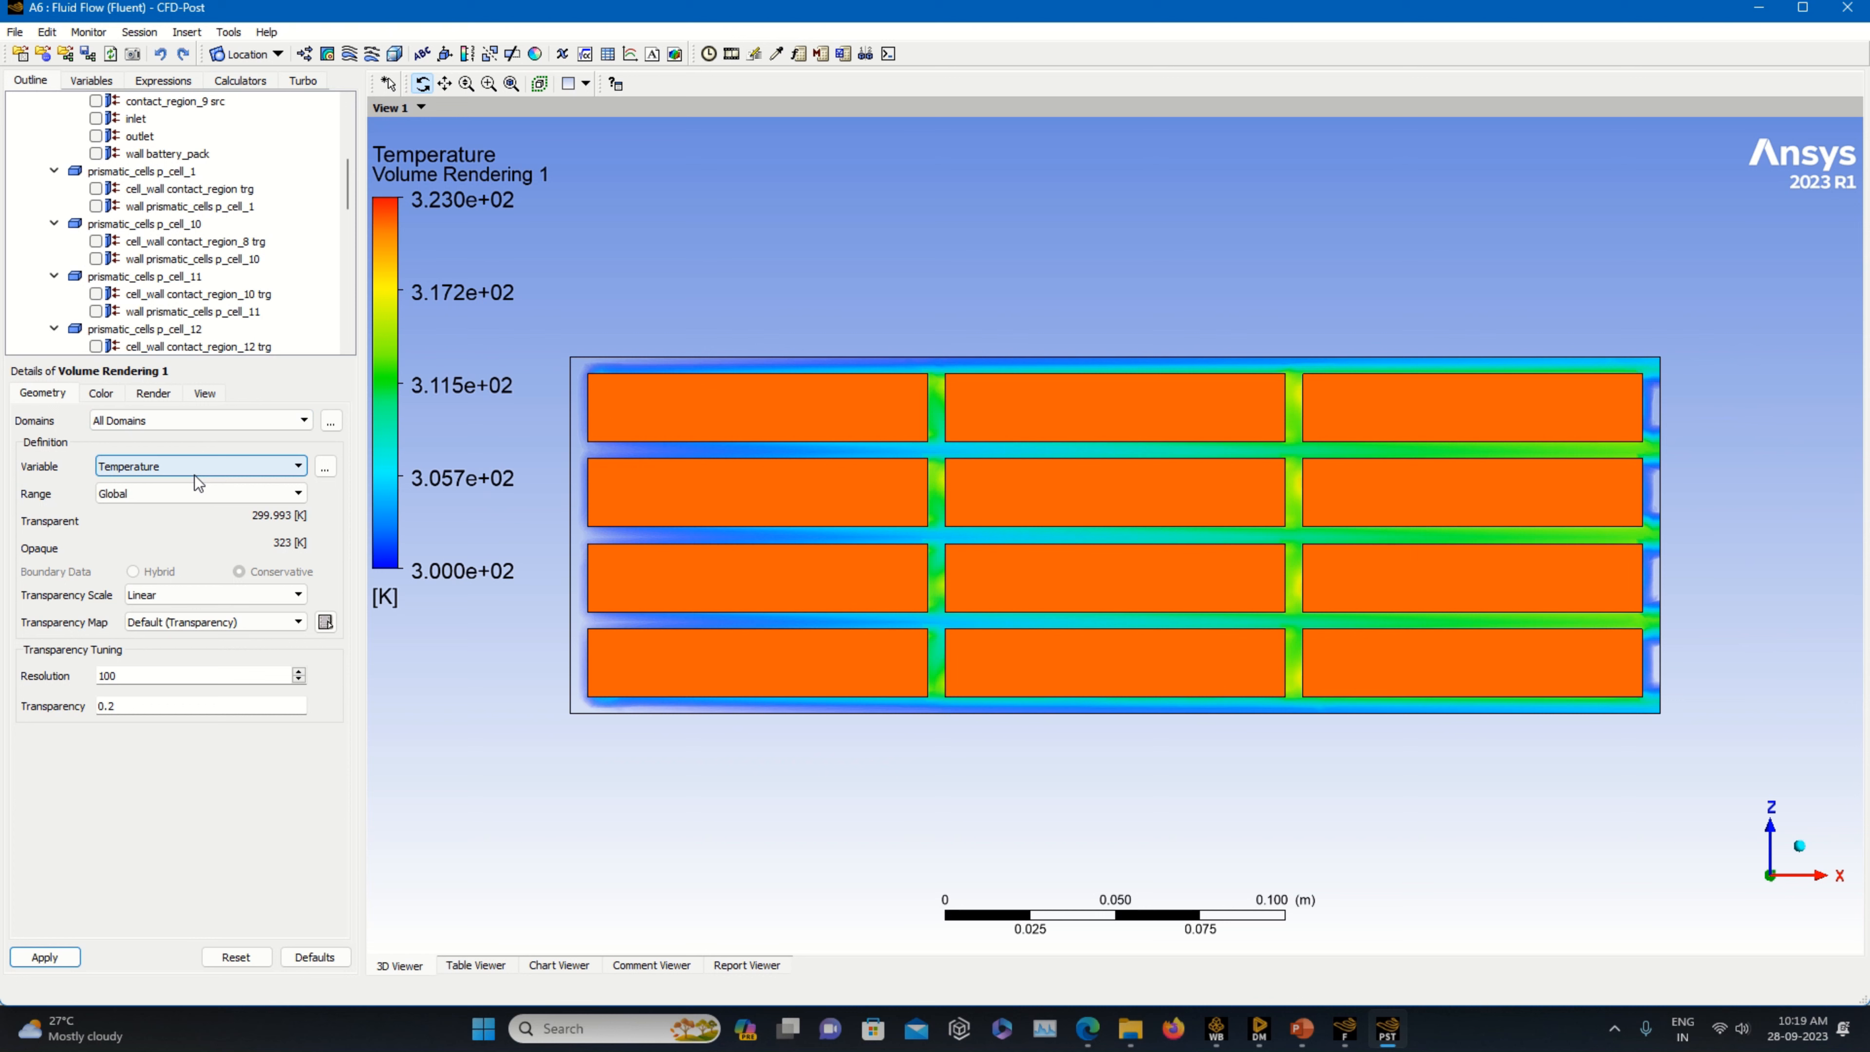
left_click(394, 53)
left_click(437, 132)
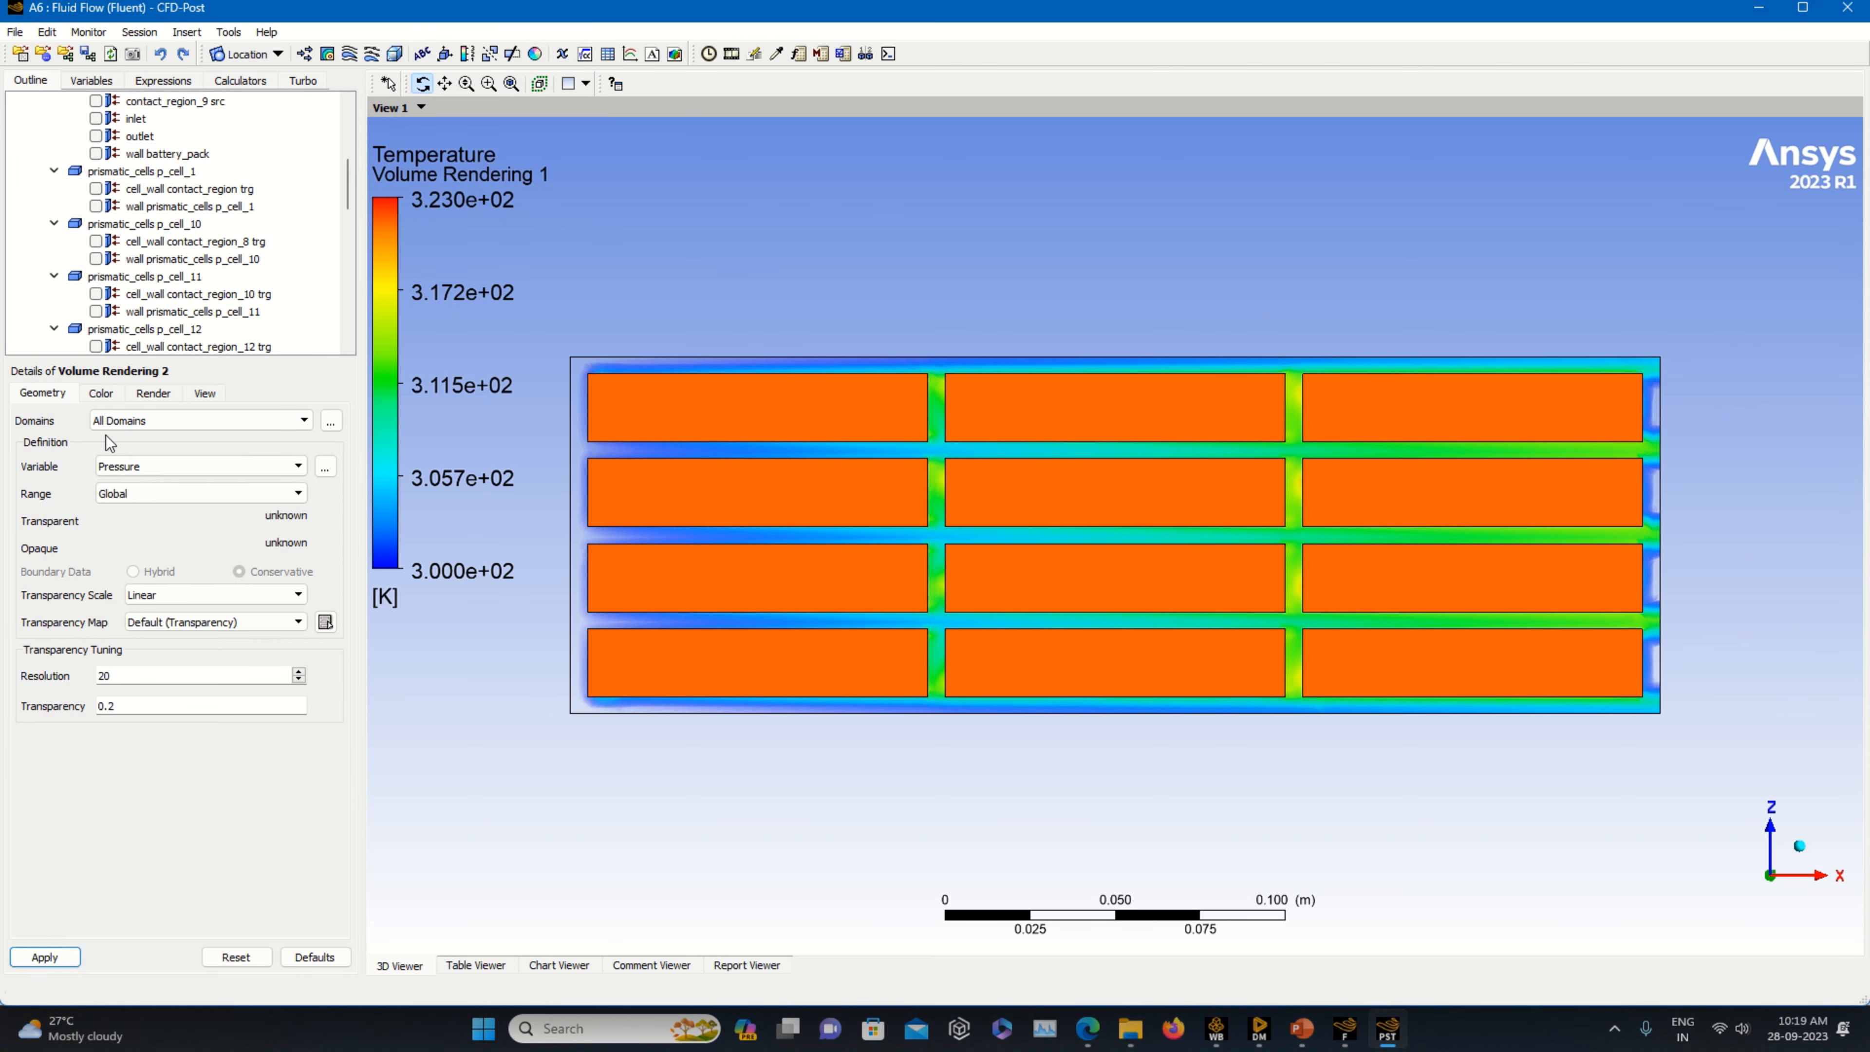
left_click(144, 466)
scroll(168, 564, "down", 5)
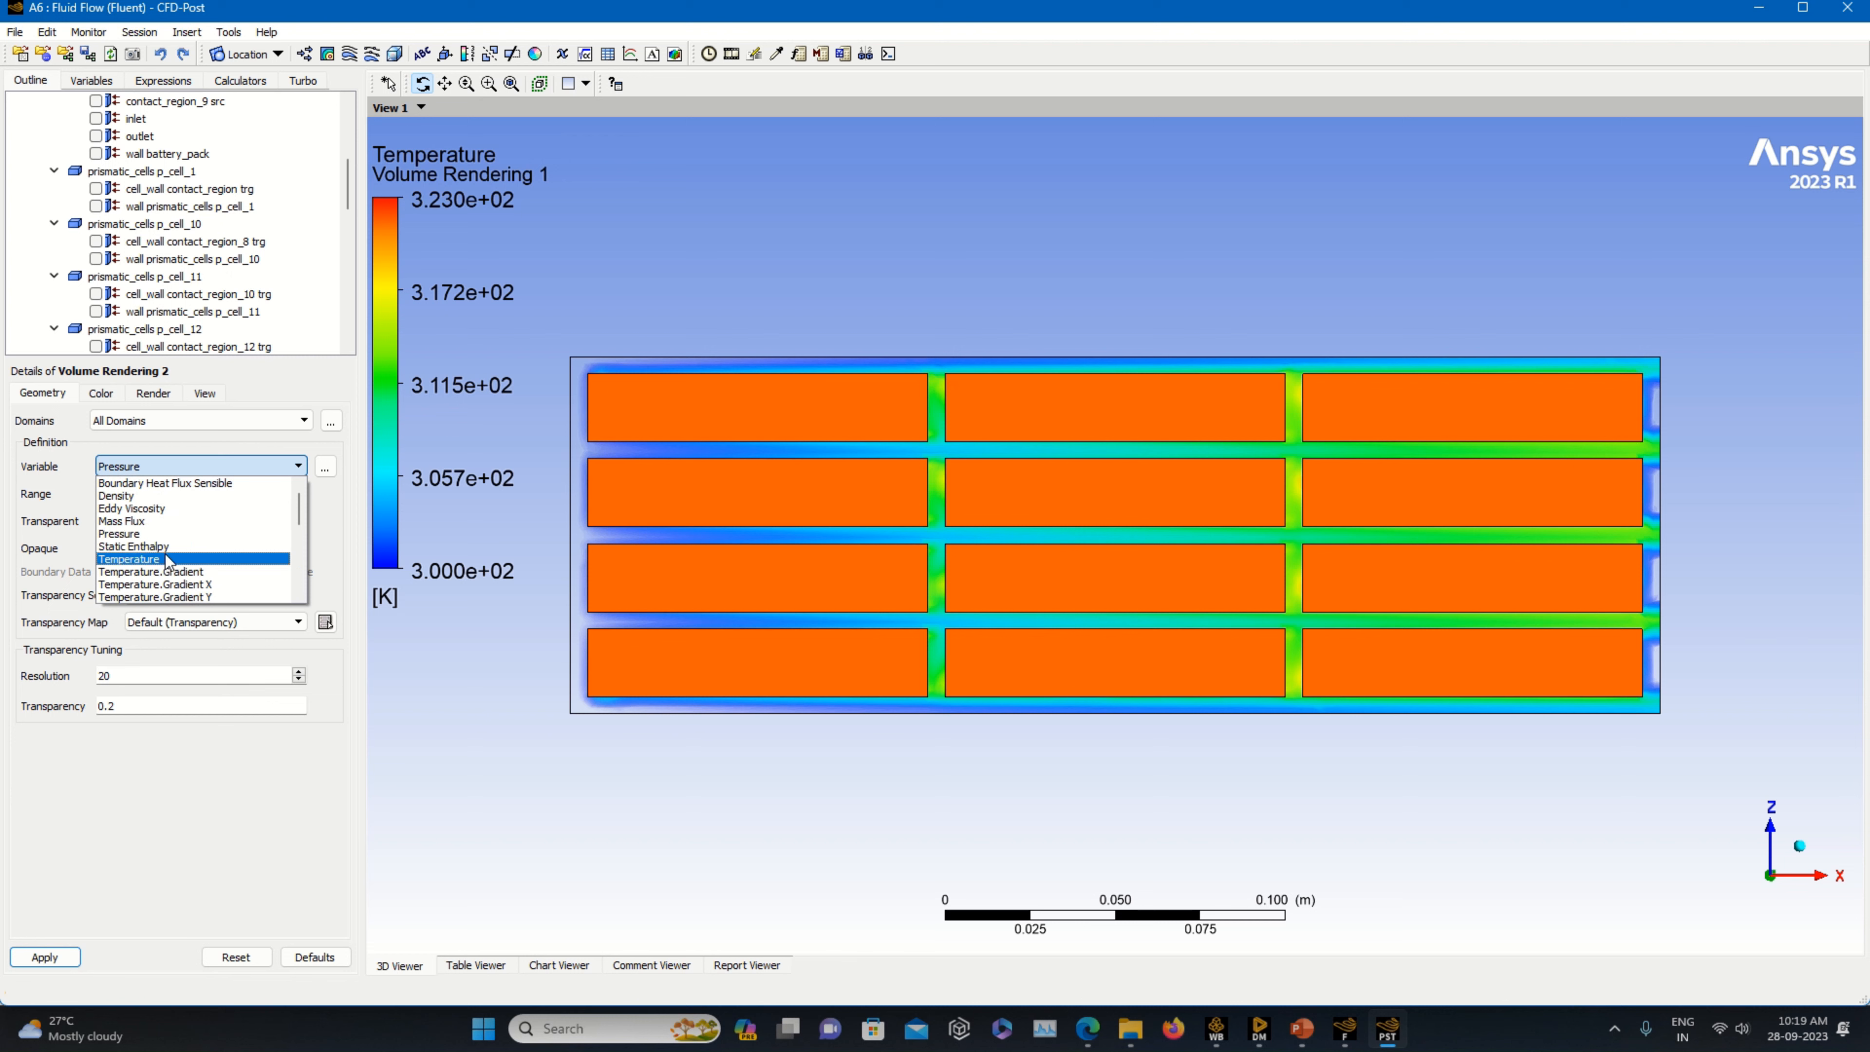
left_click(140, 534)
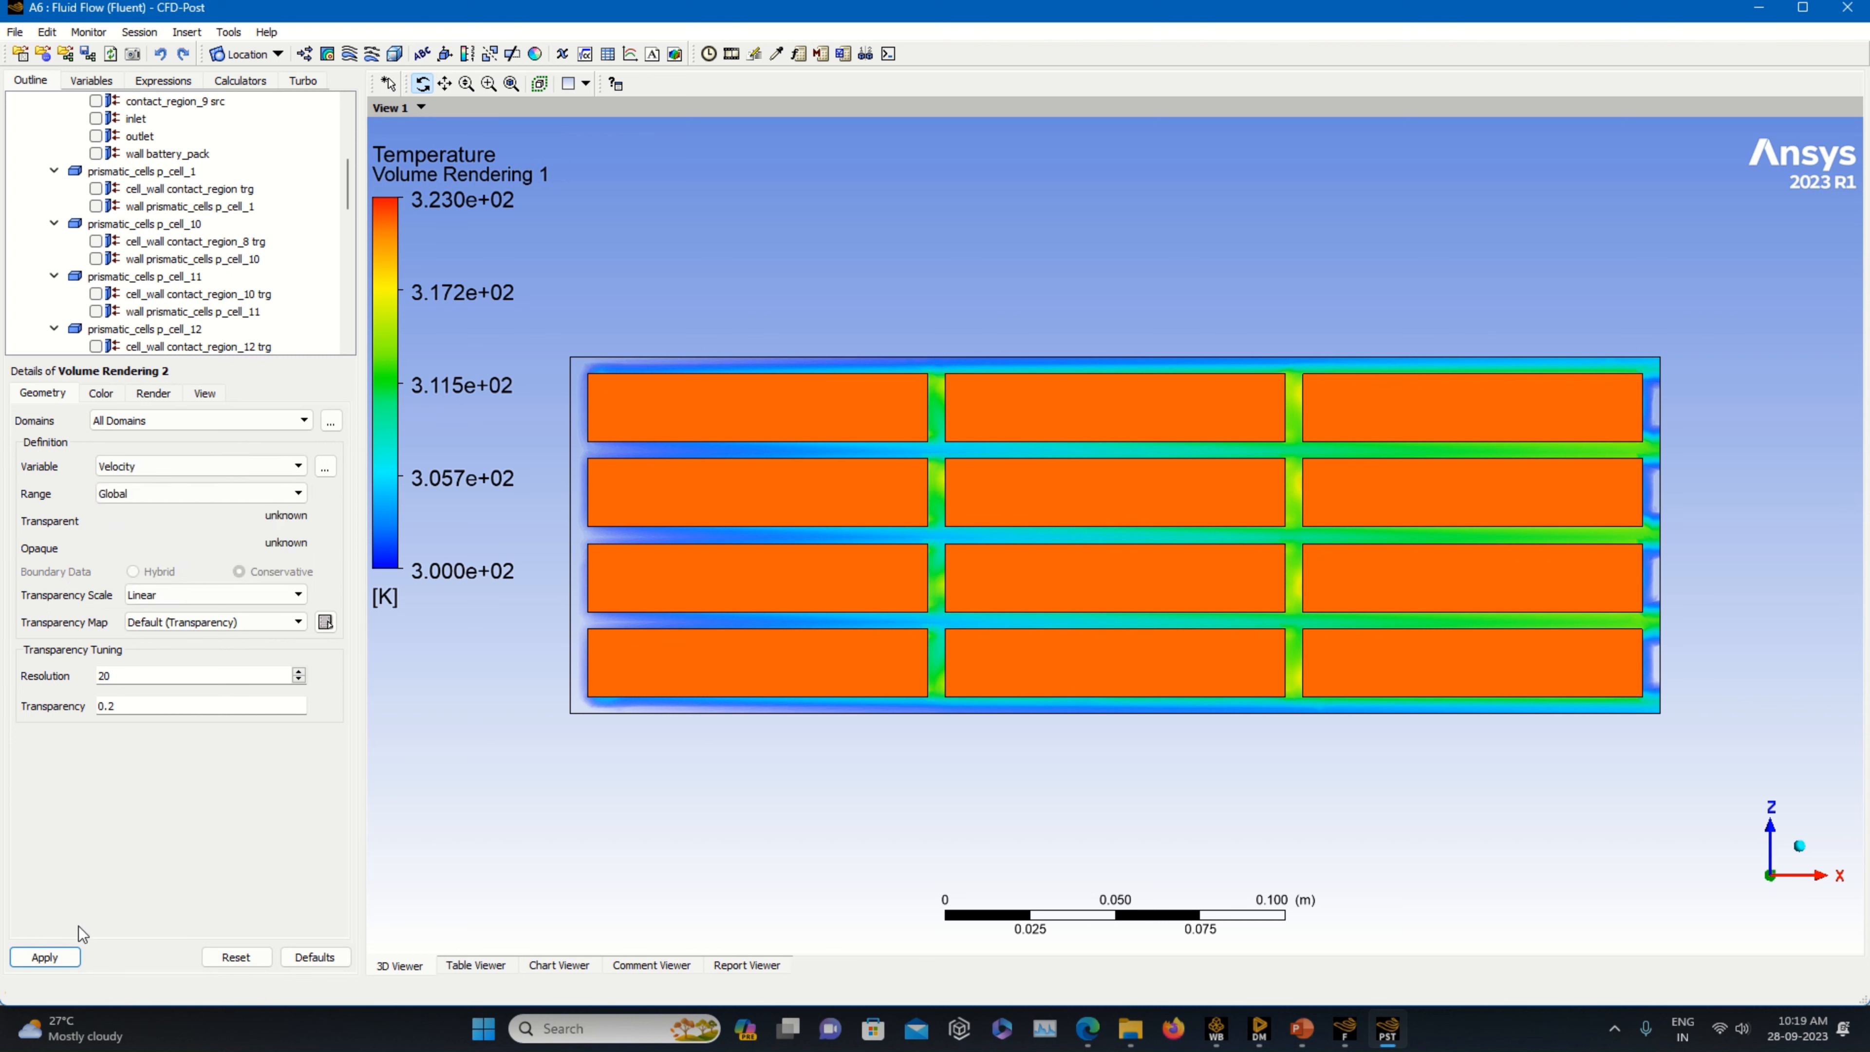
left_click(63, 959)
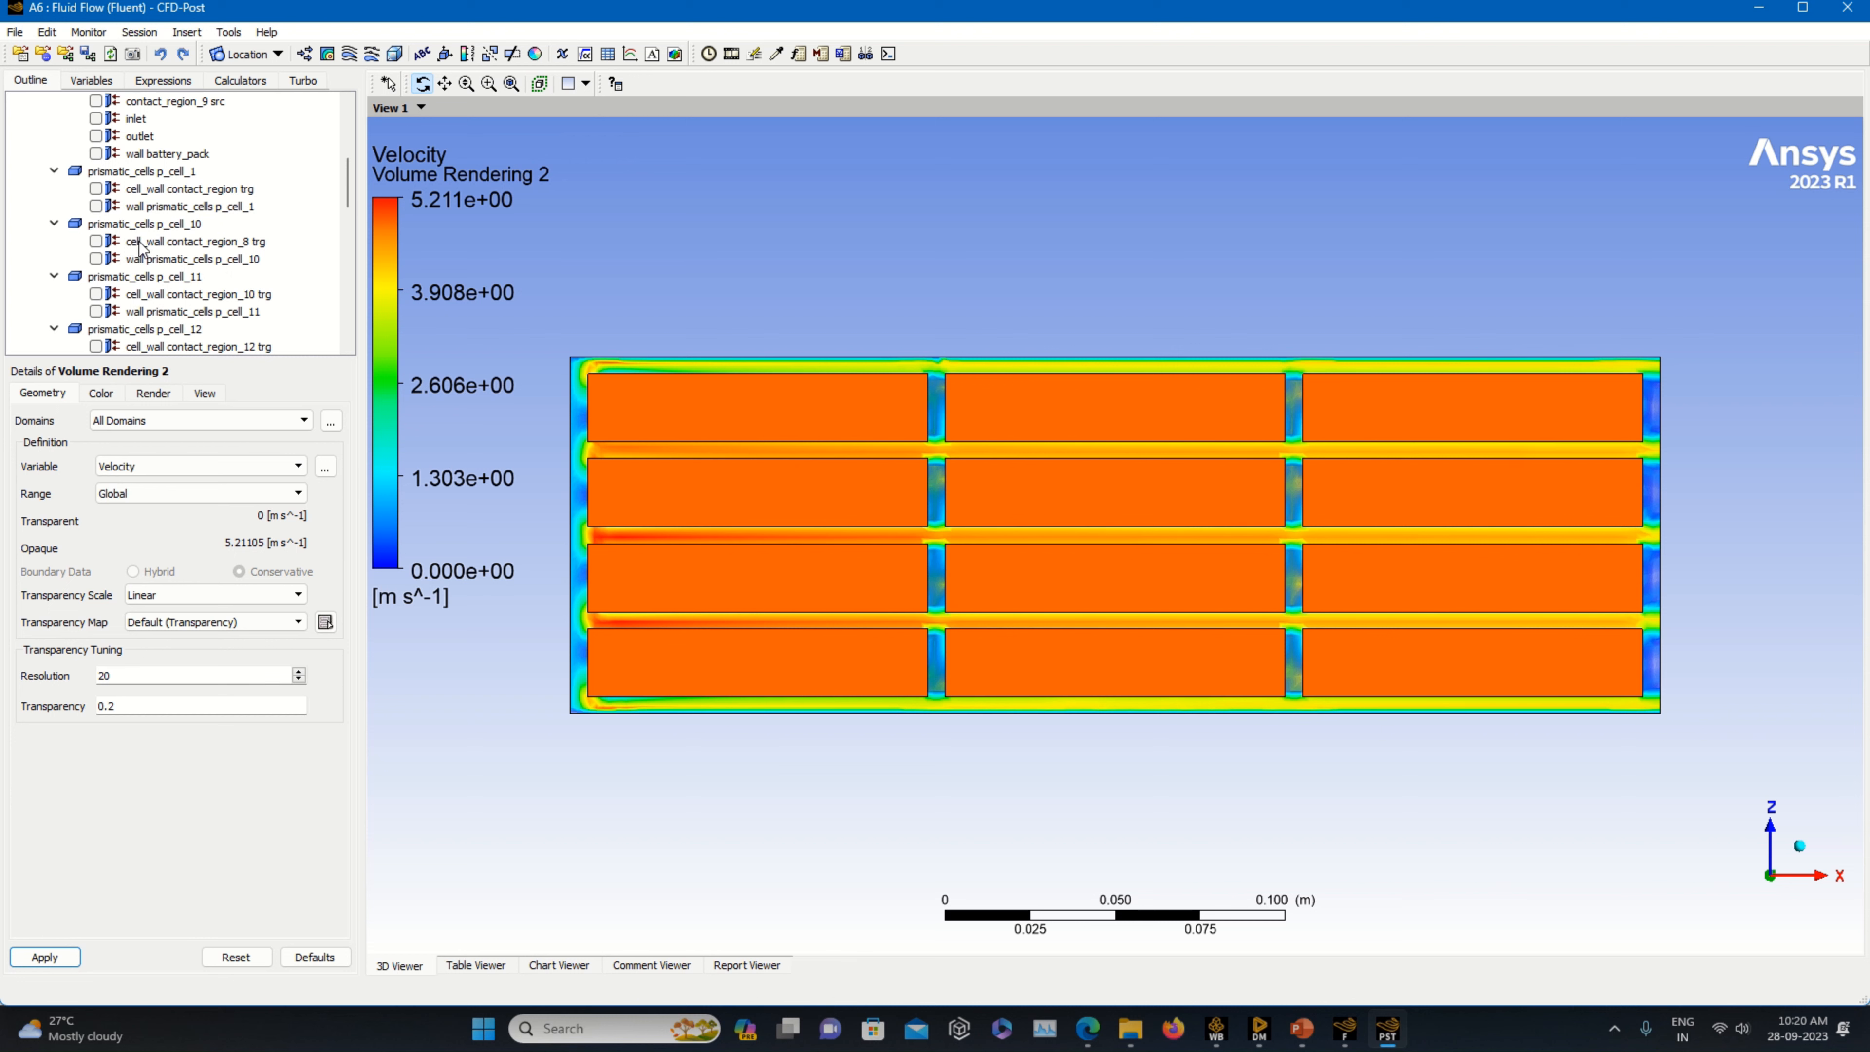
- Set the resolution of the temperature rendering, Volume Rendering 1, to 20 and apply it
scroll(141, 250, "up", 10)
scroll(148, 261, "down", 12)
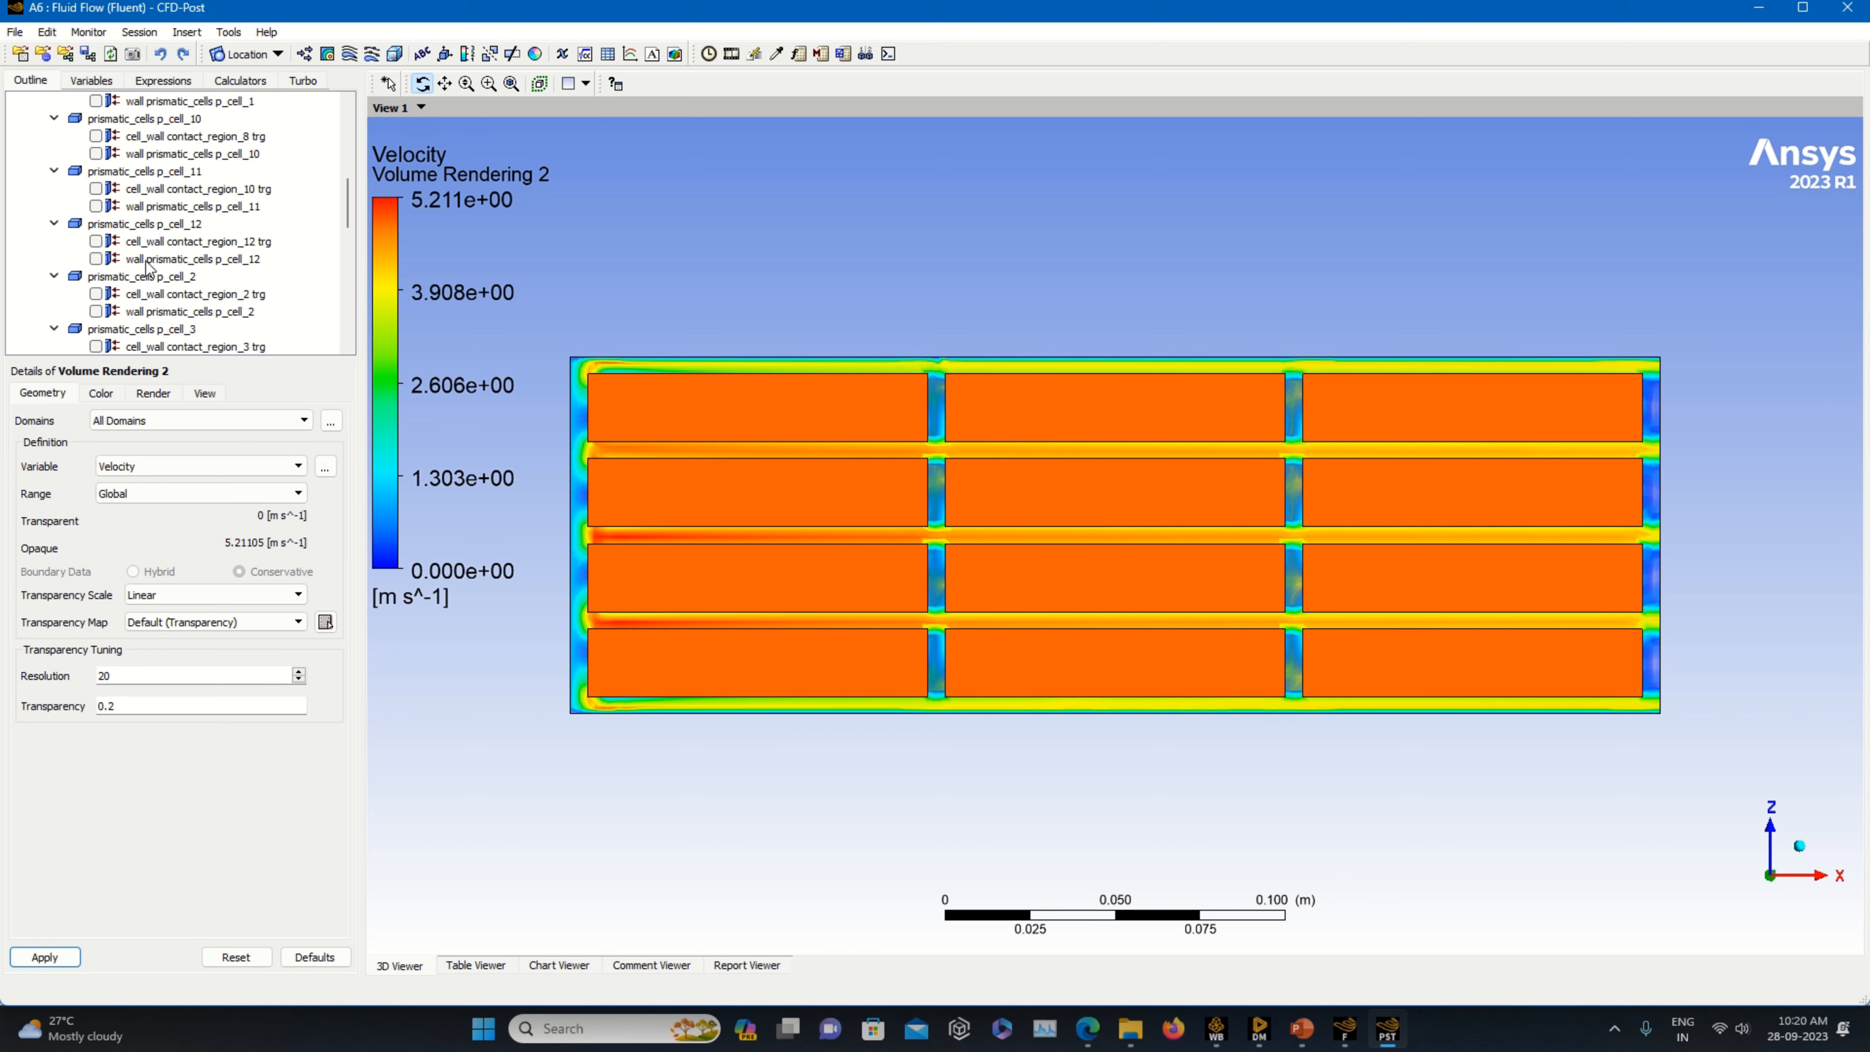
scroll(147, 267, "down", 10)
left_click(132, 189)
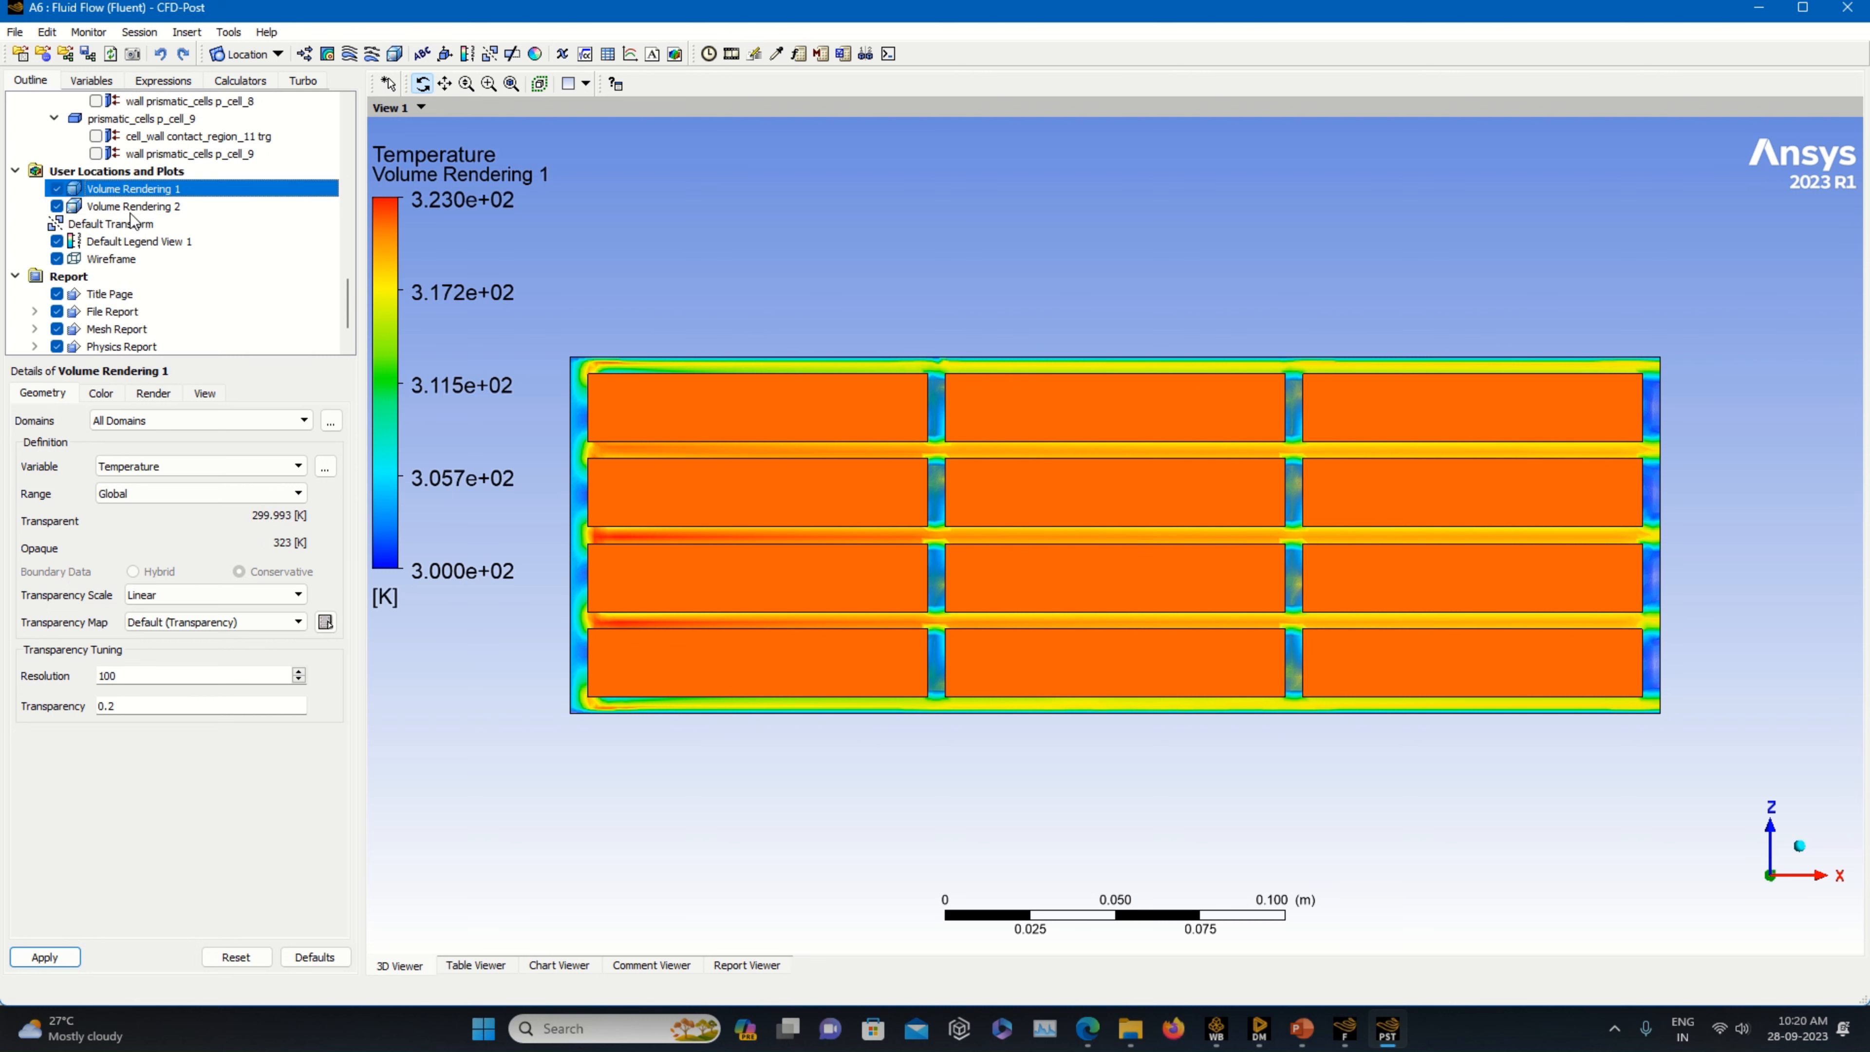
double_click(119, 676)
type("20")
left_click(72, 955)
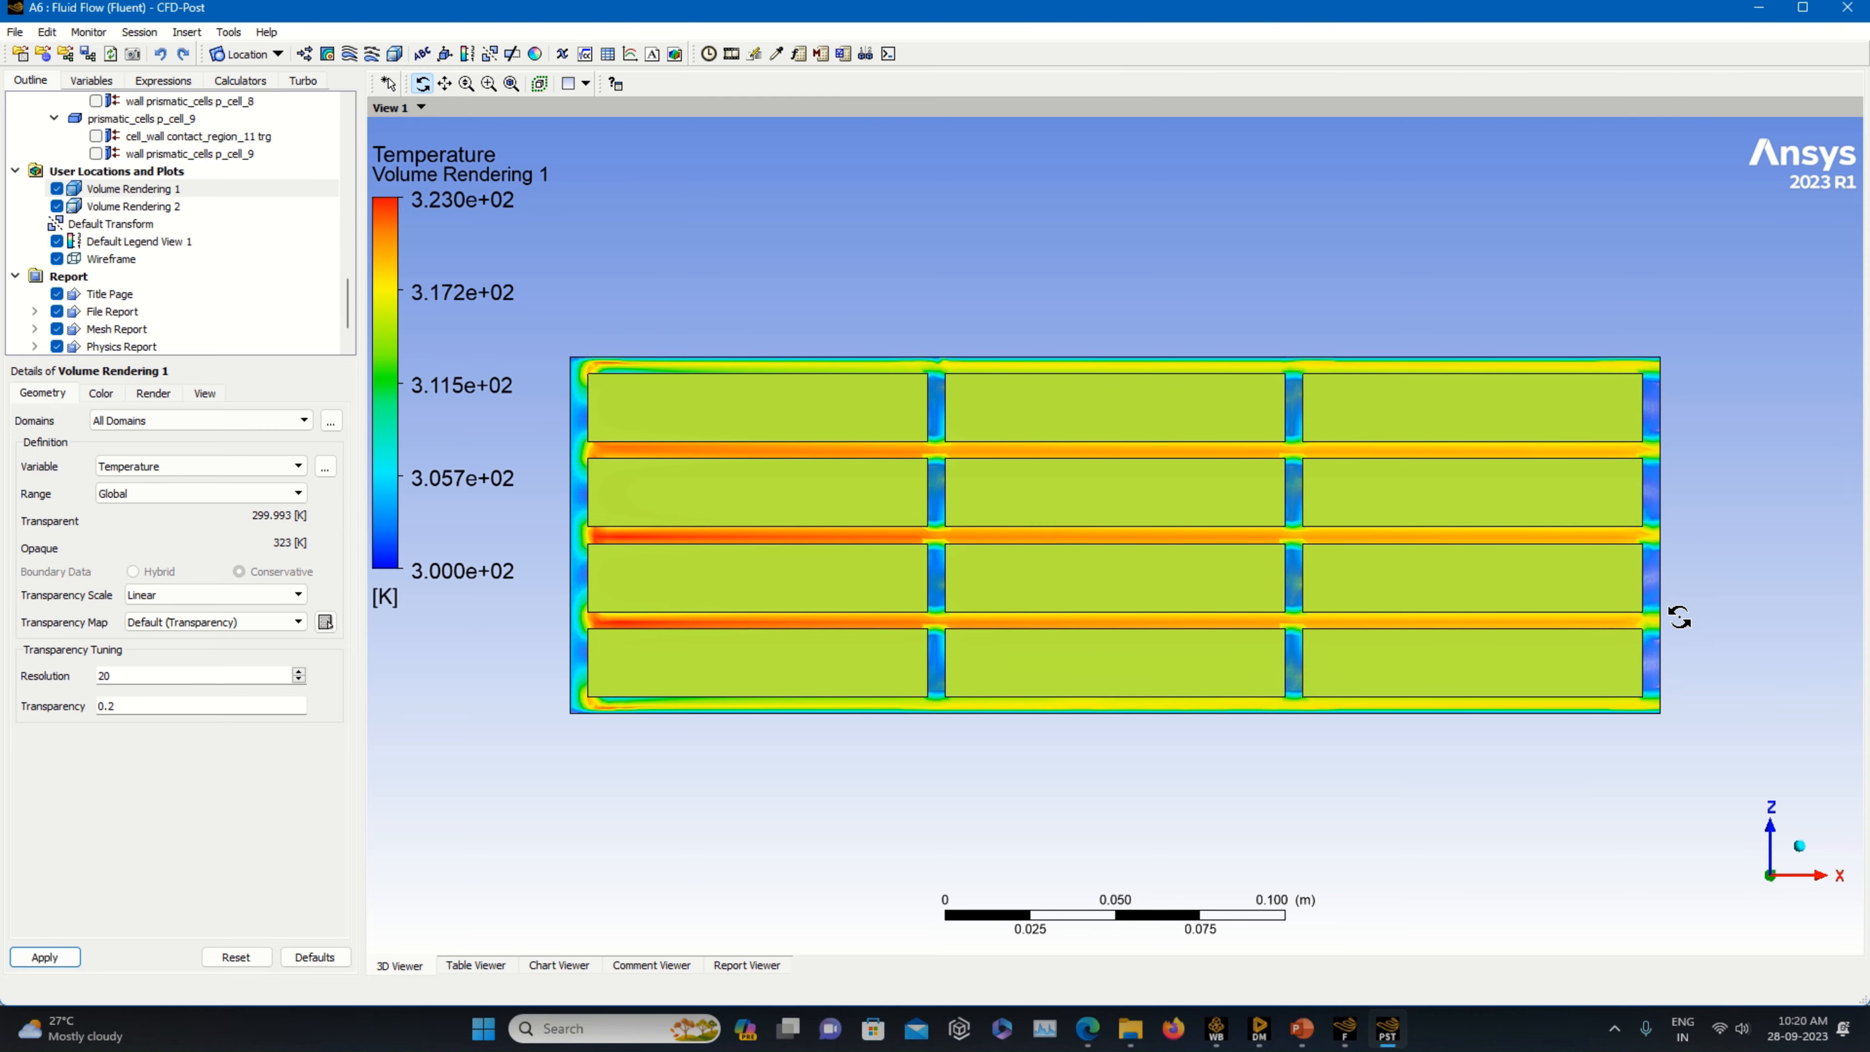
- Set the temperature rendering's transparency tuning resolution to 150 and apply it
left_click_drag(1547, 770, 1570, 698)
double_click(104, 676)
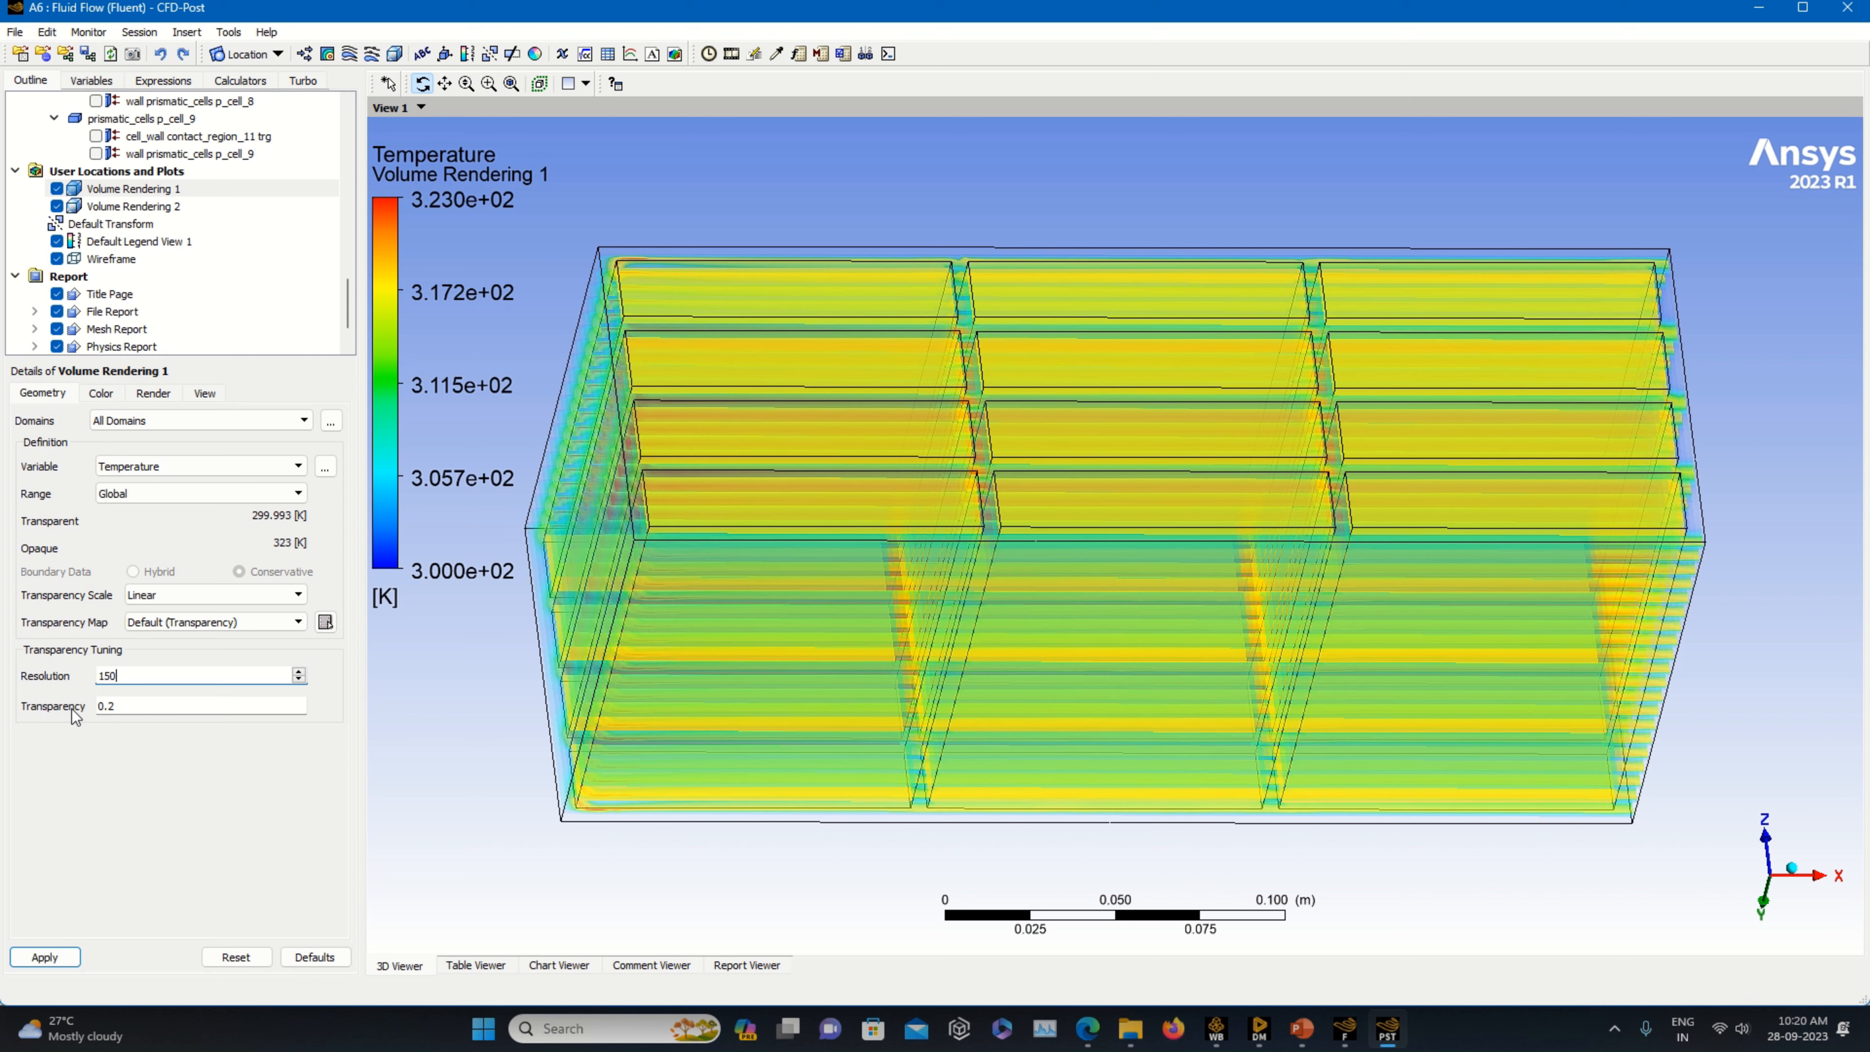
type("150")
left_click(45, 957)
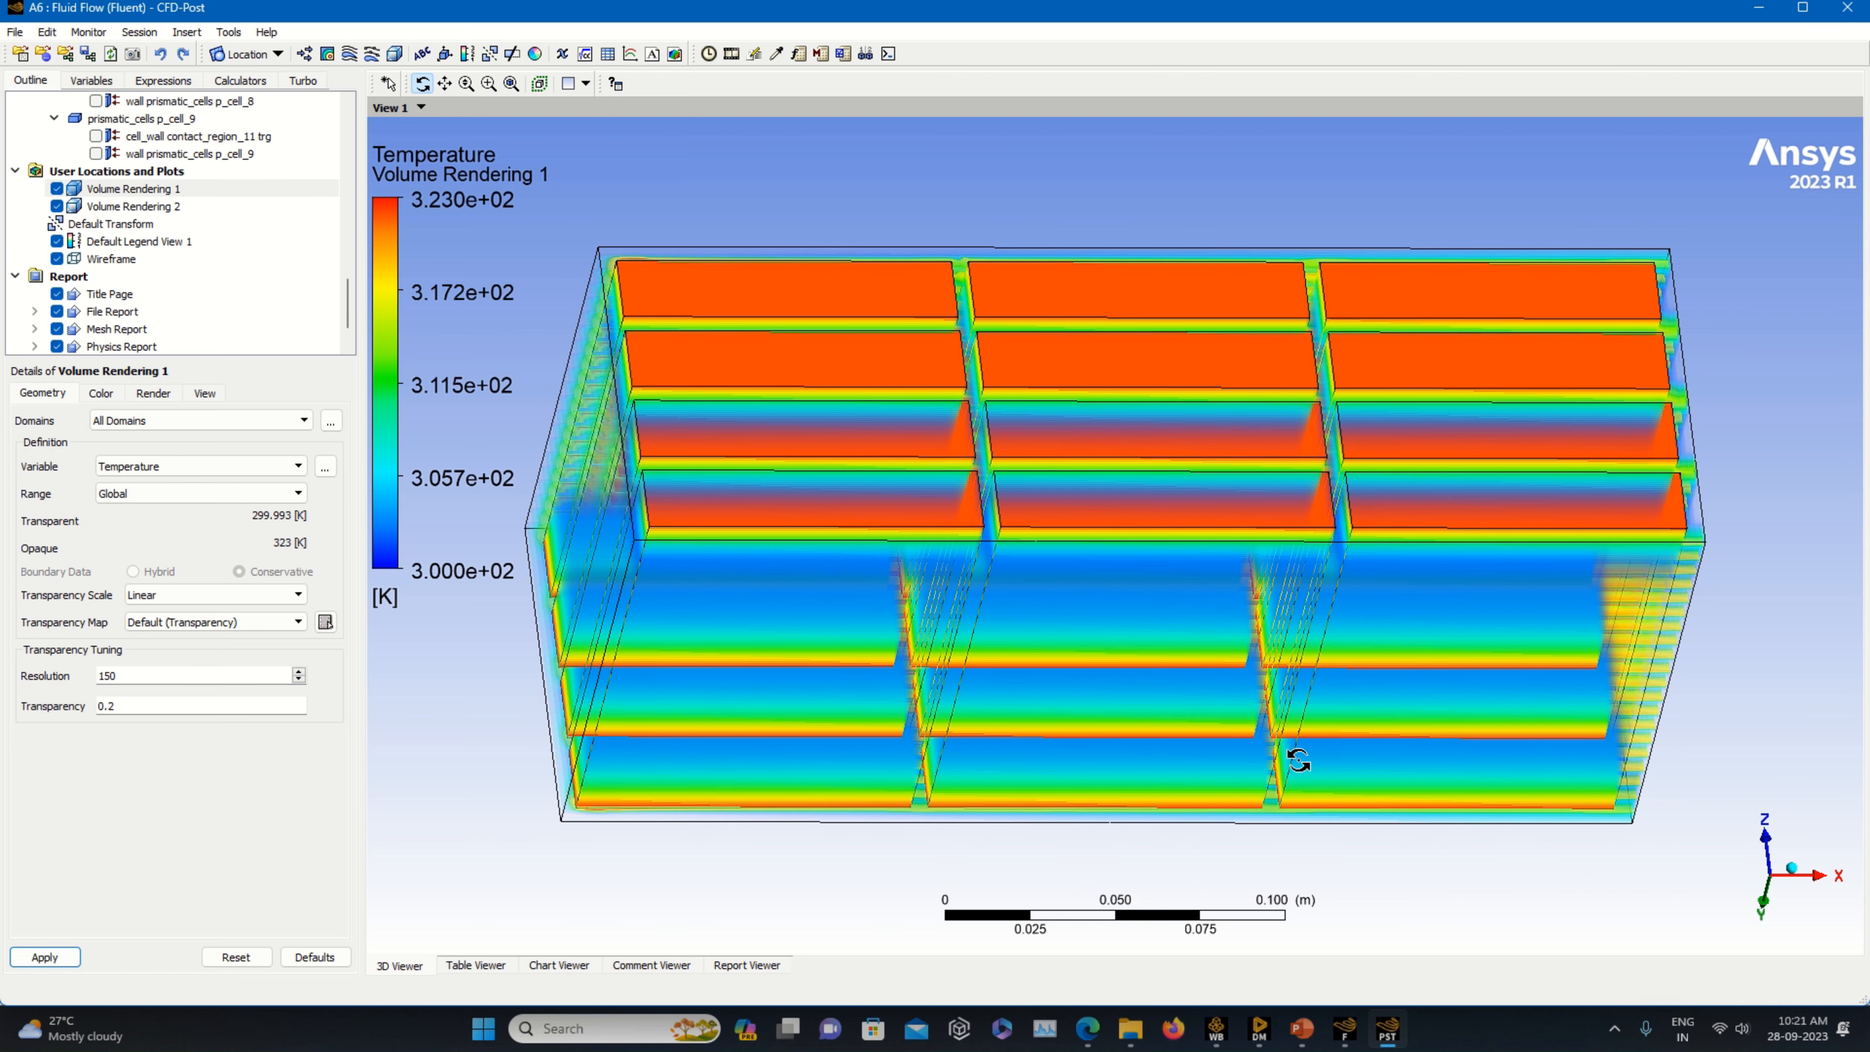
- Examine the combined renderings of the battery pack at an angle, along the Z axis, and from both ends of the Y axis
left_click_drag(1297, 762, 955, 776)
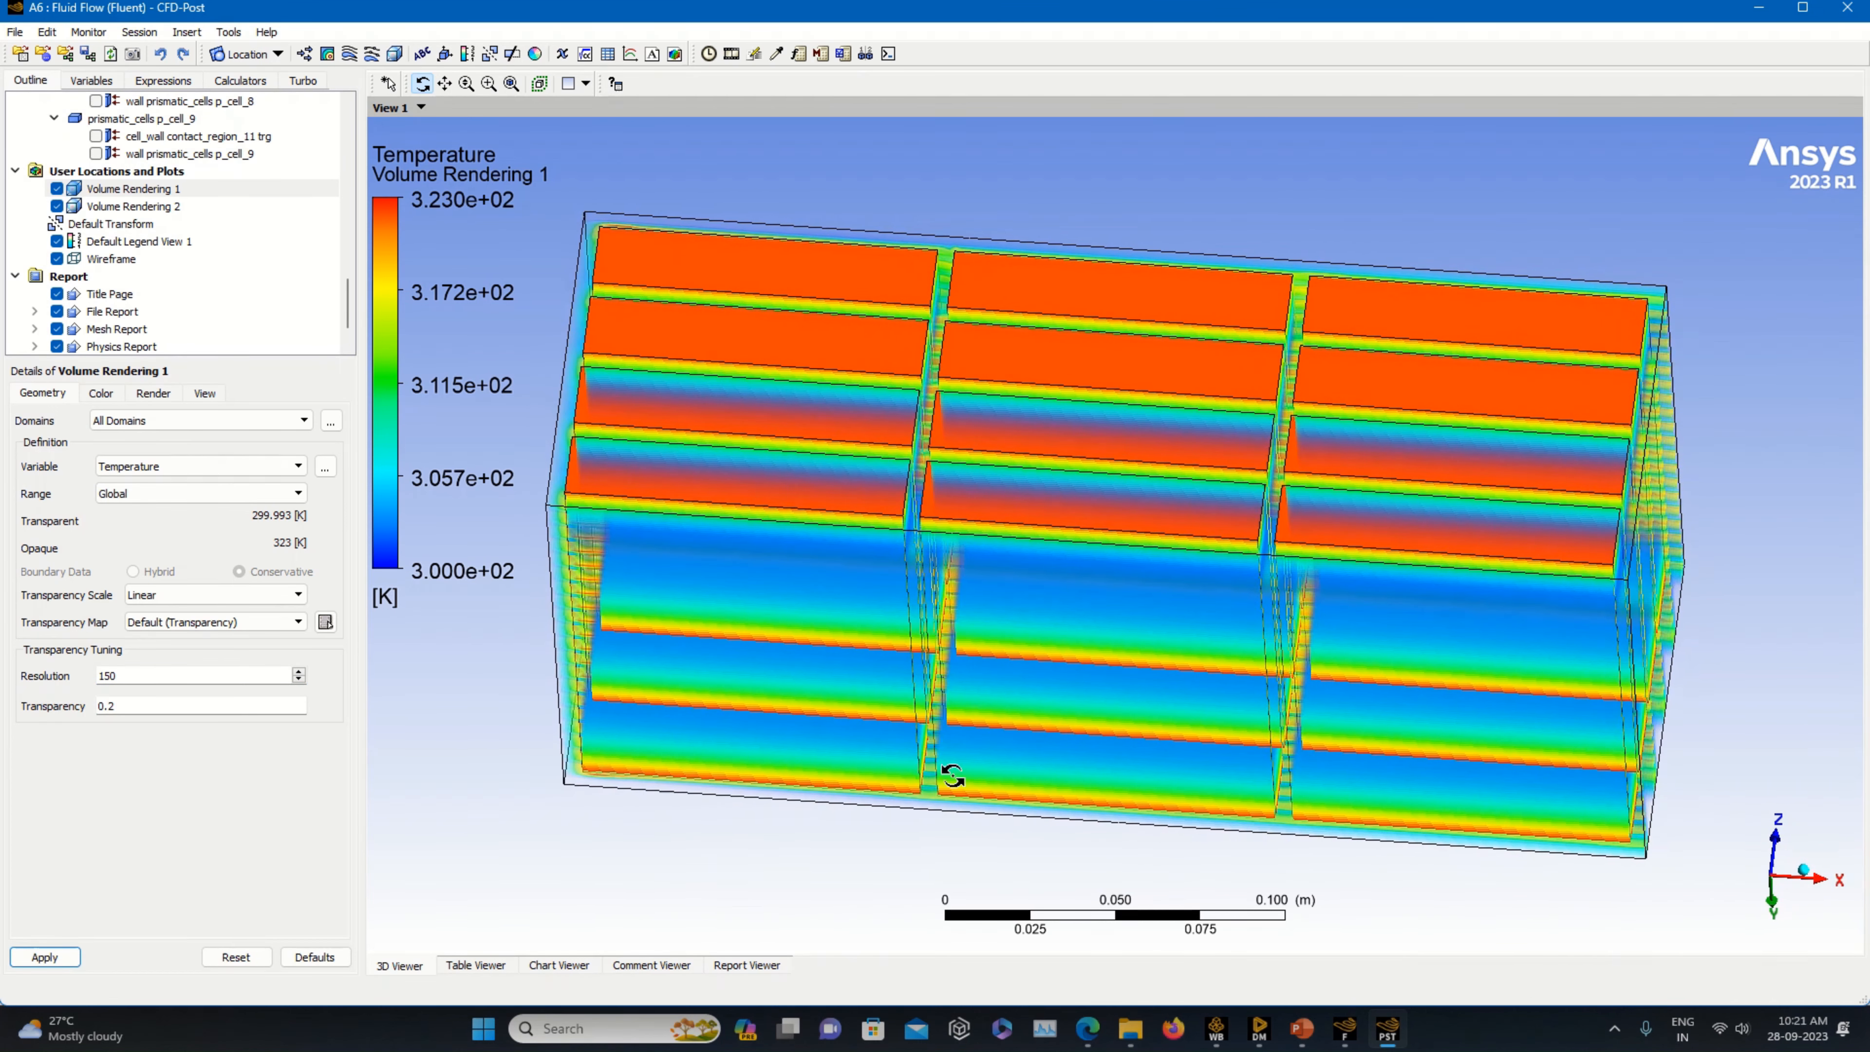
left_click(1806, 879)
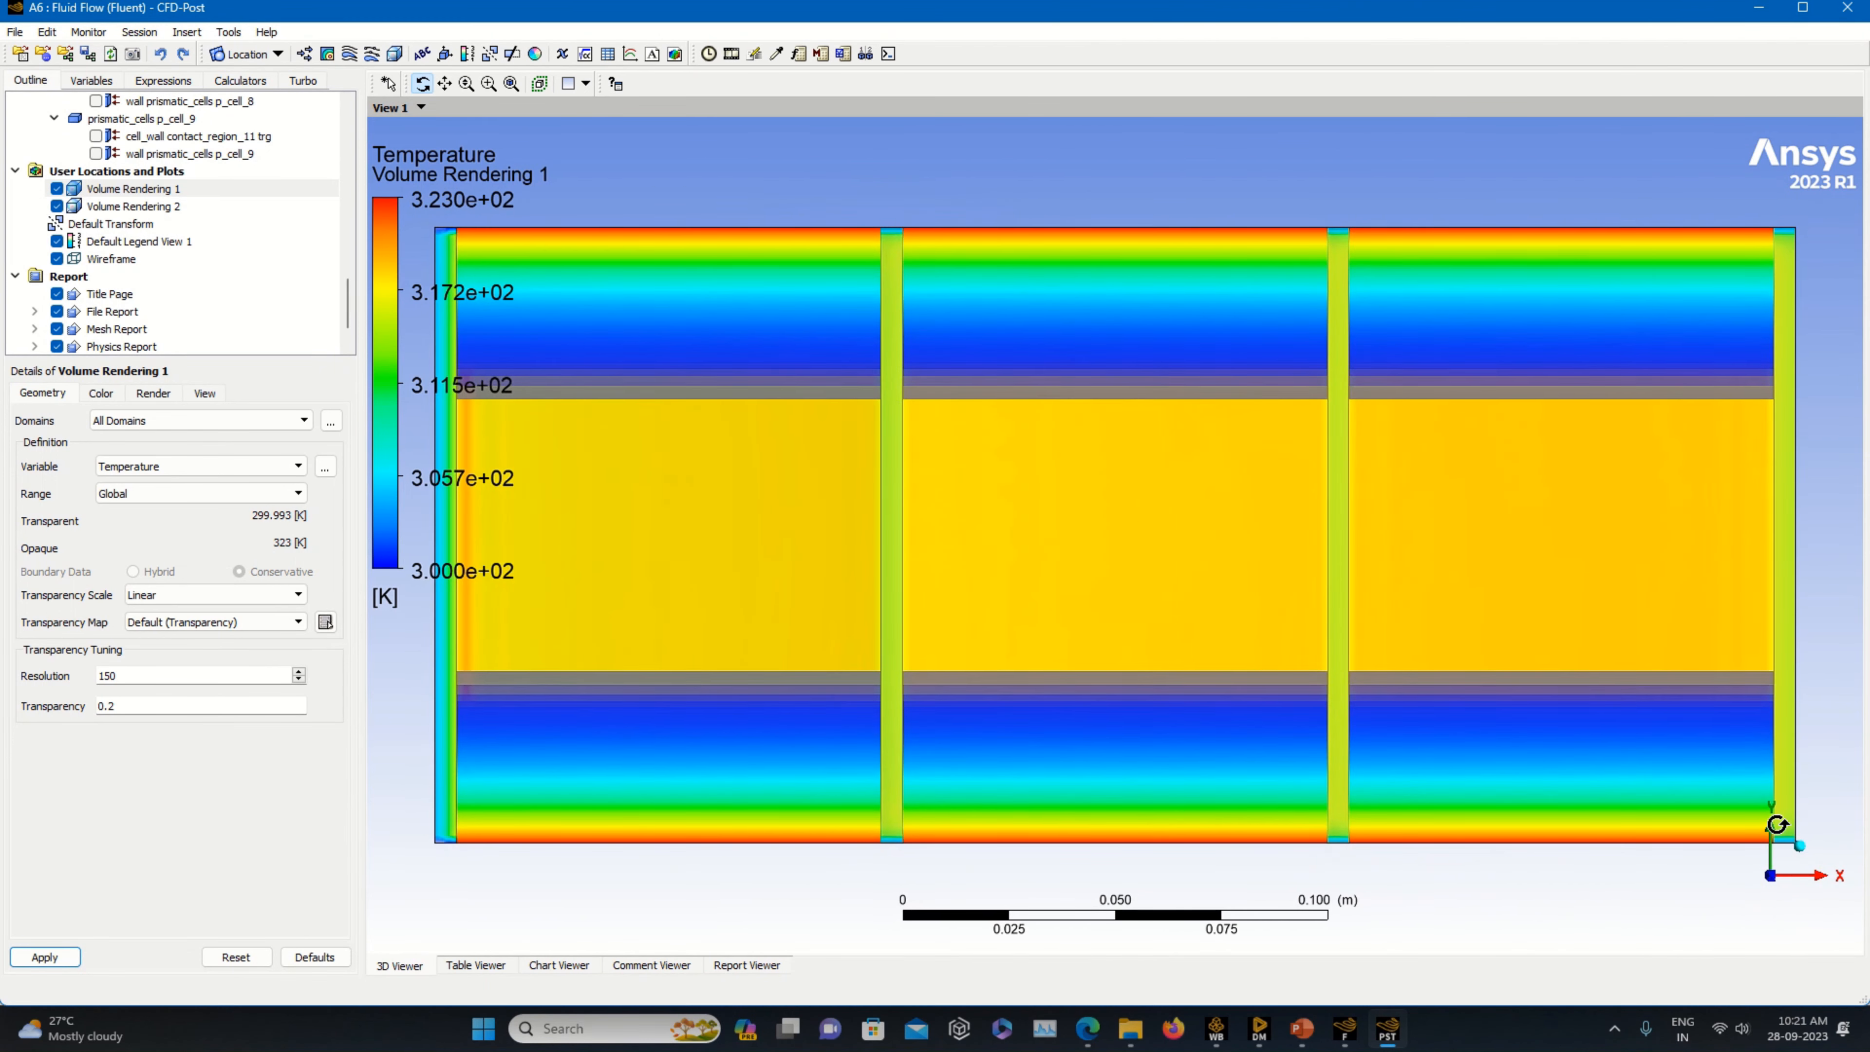
left_click(1776, 824)
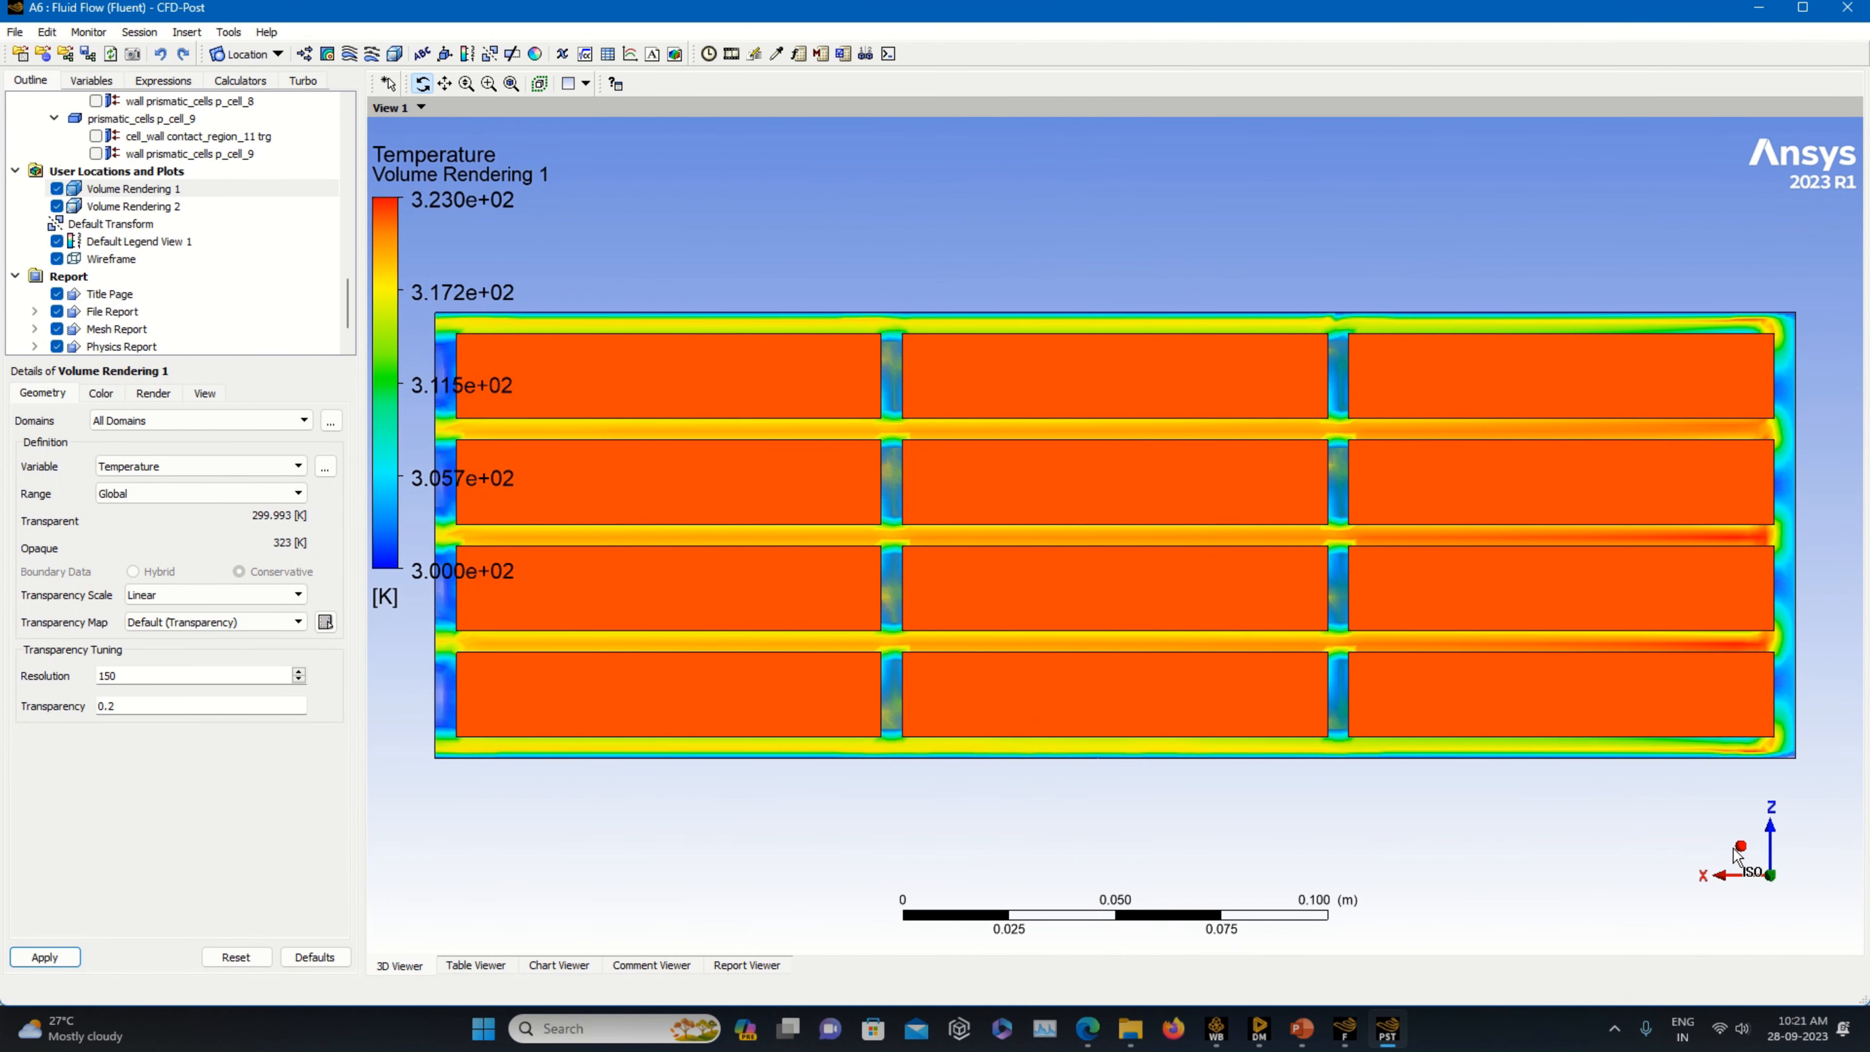
left_click(1742, 853)
left_click(1742, 900)
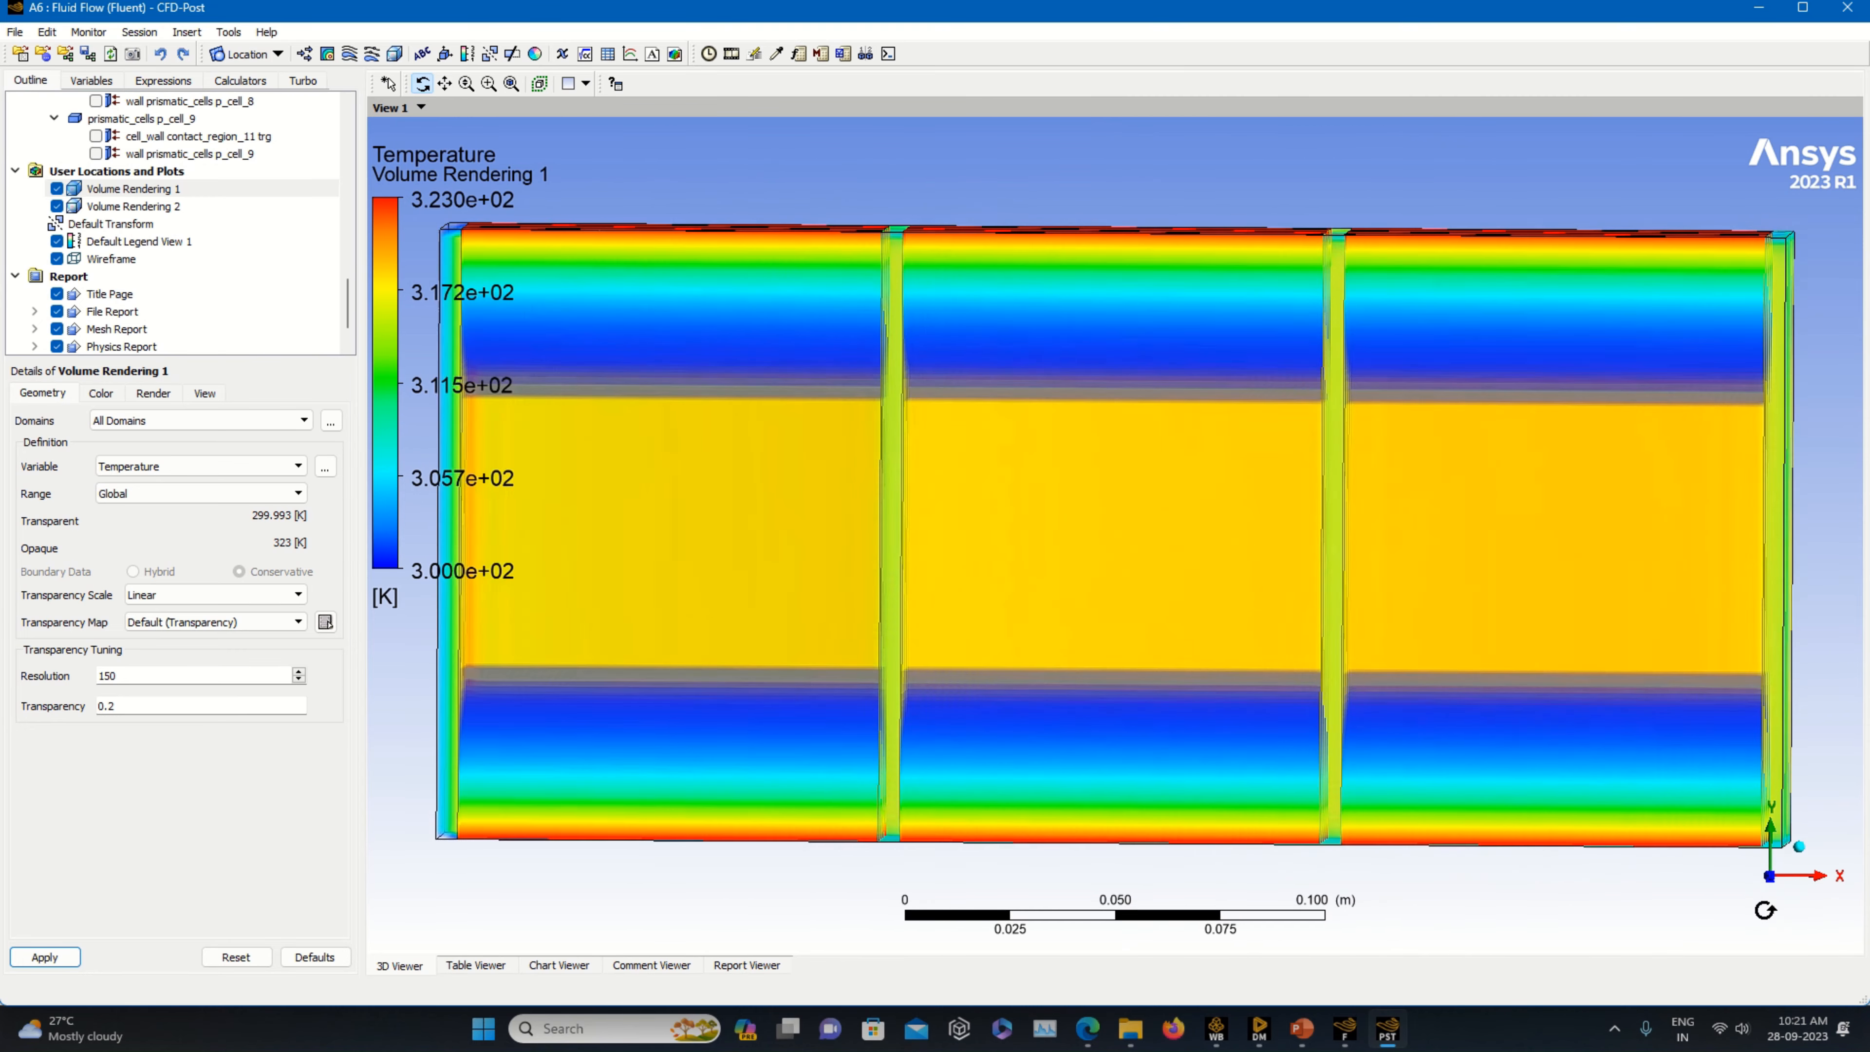
left_click(1767, 921)
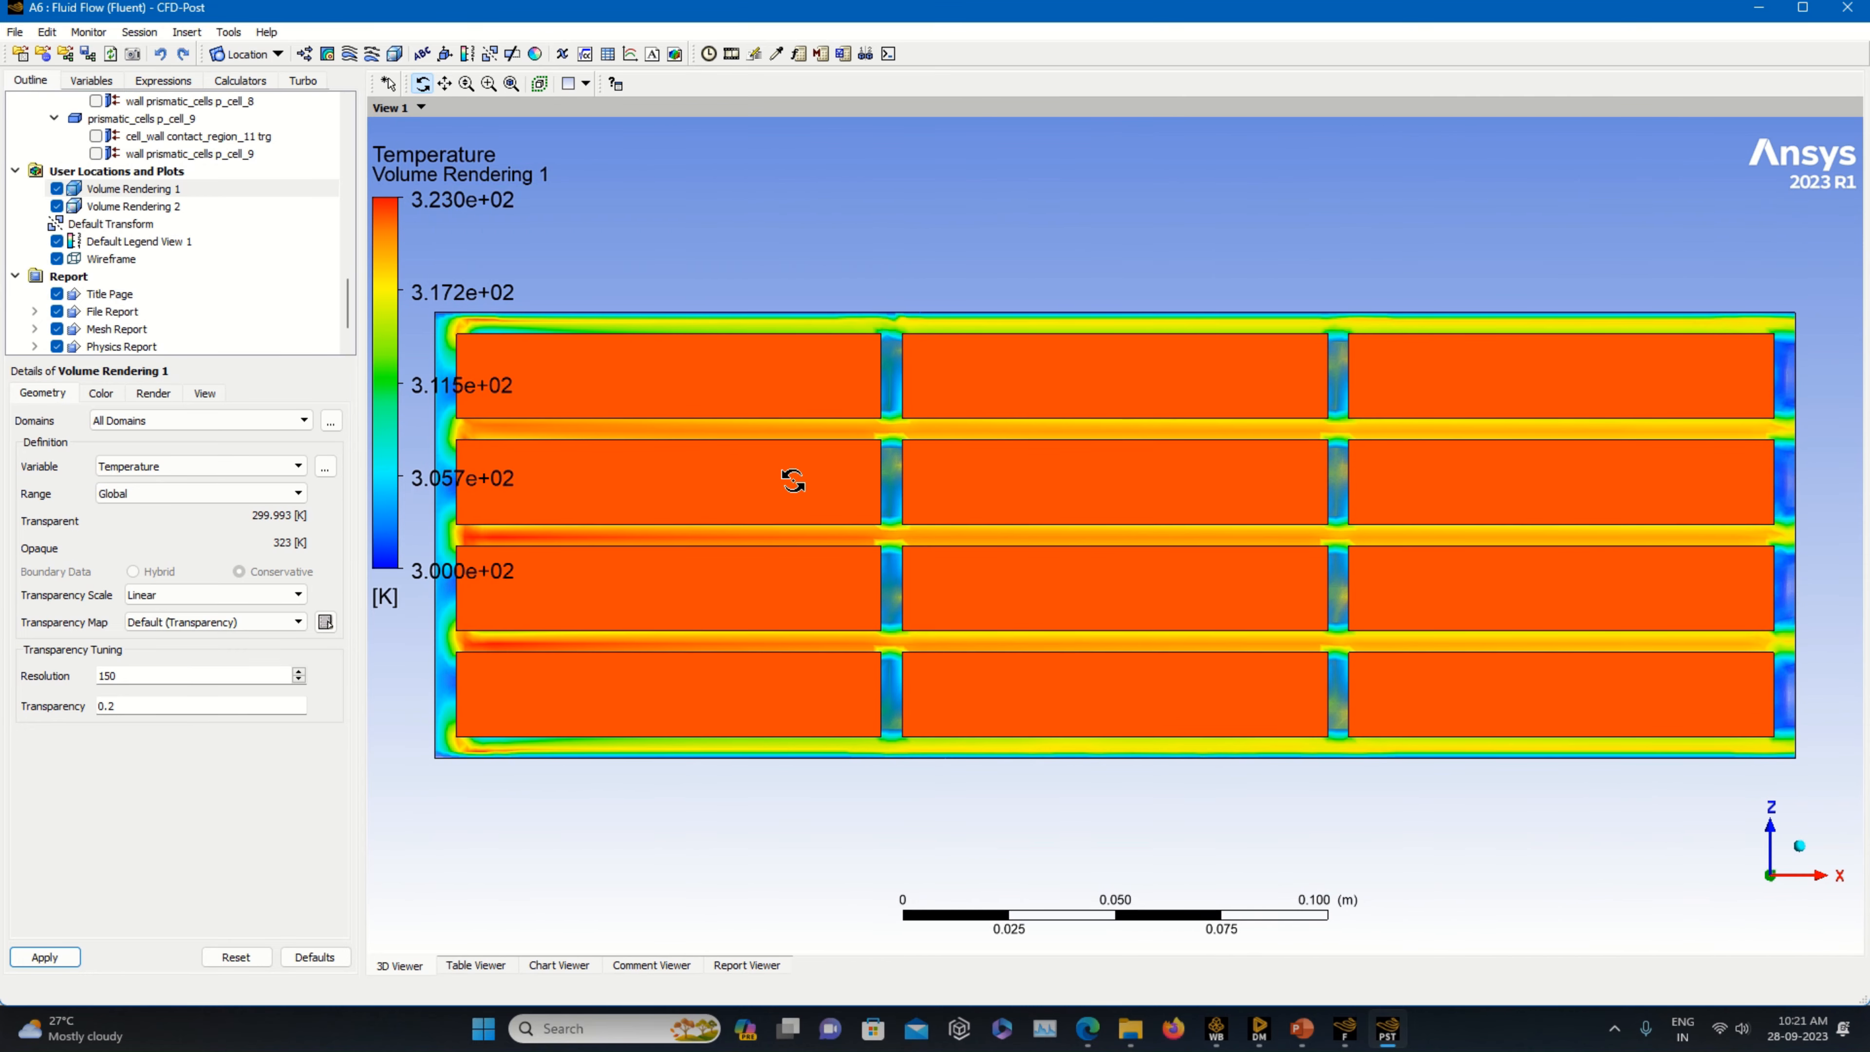
scroll(793, 489, "down", 4)
scroll(897, 501, "down", 1)
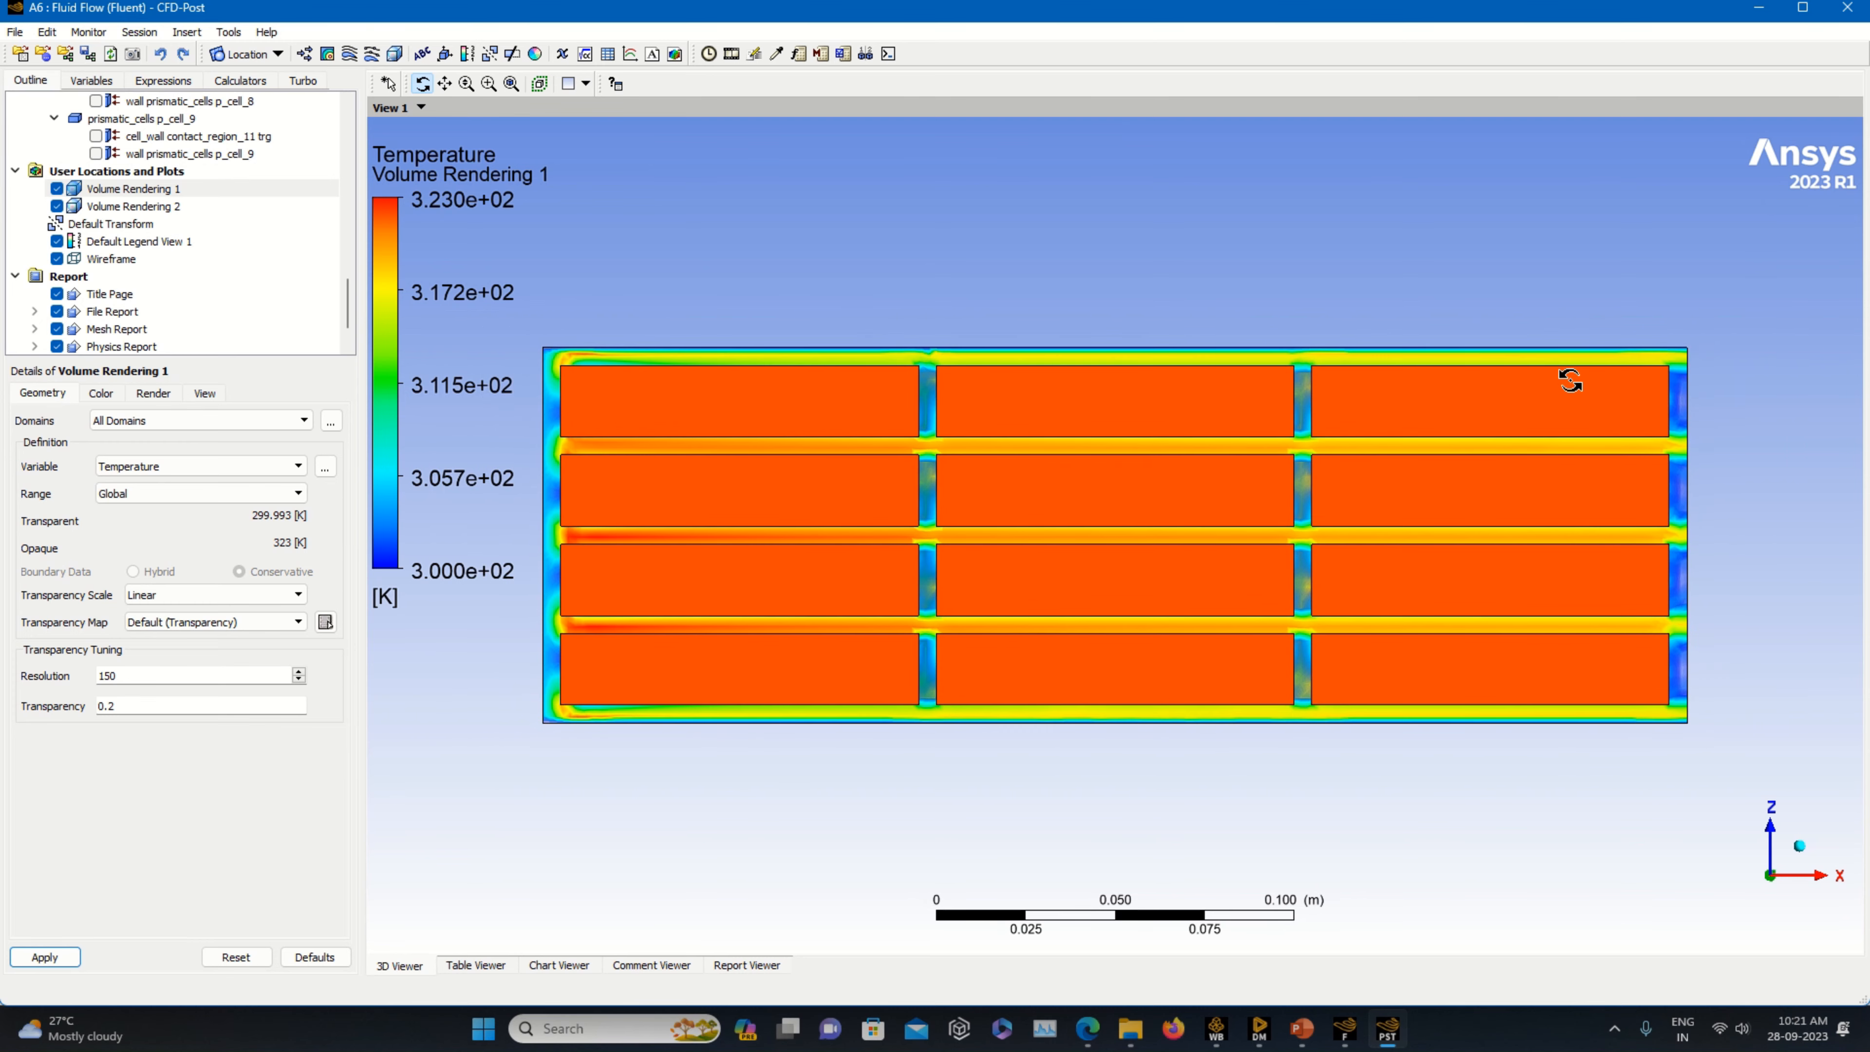
- Set the resolution of the velocity rendering, Volume Rendering 2, to 150 and apply it
left_click(134, 209)
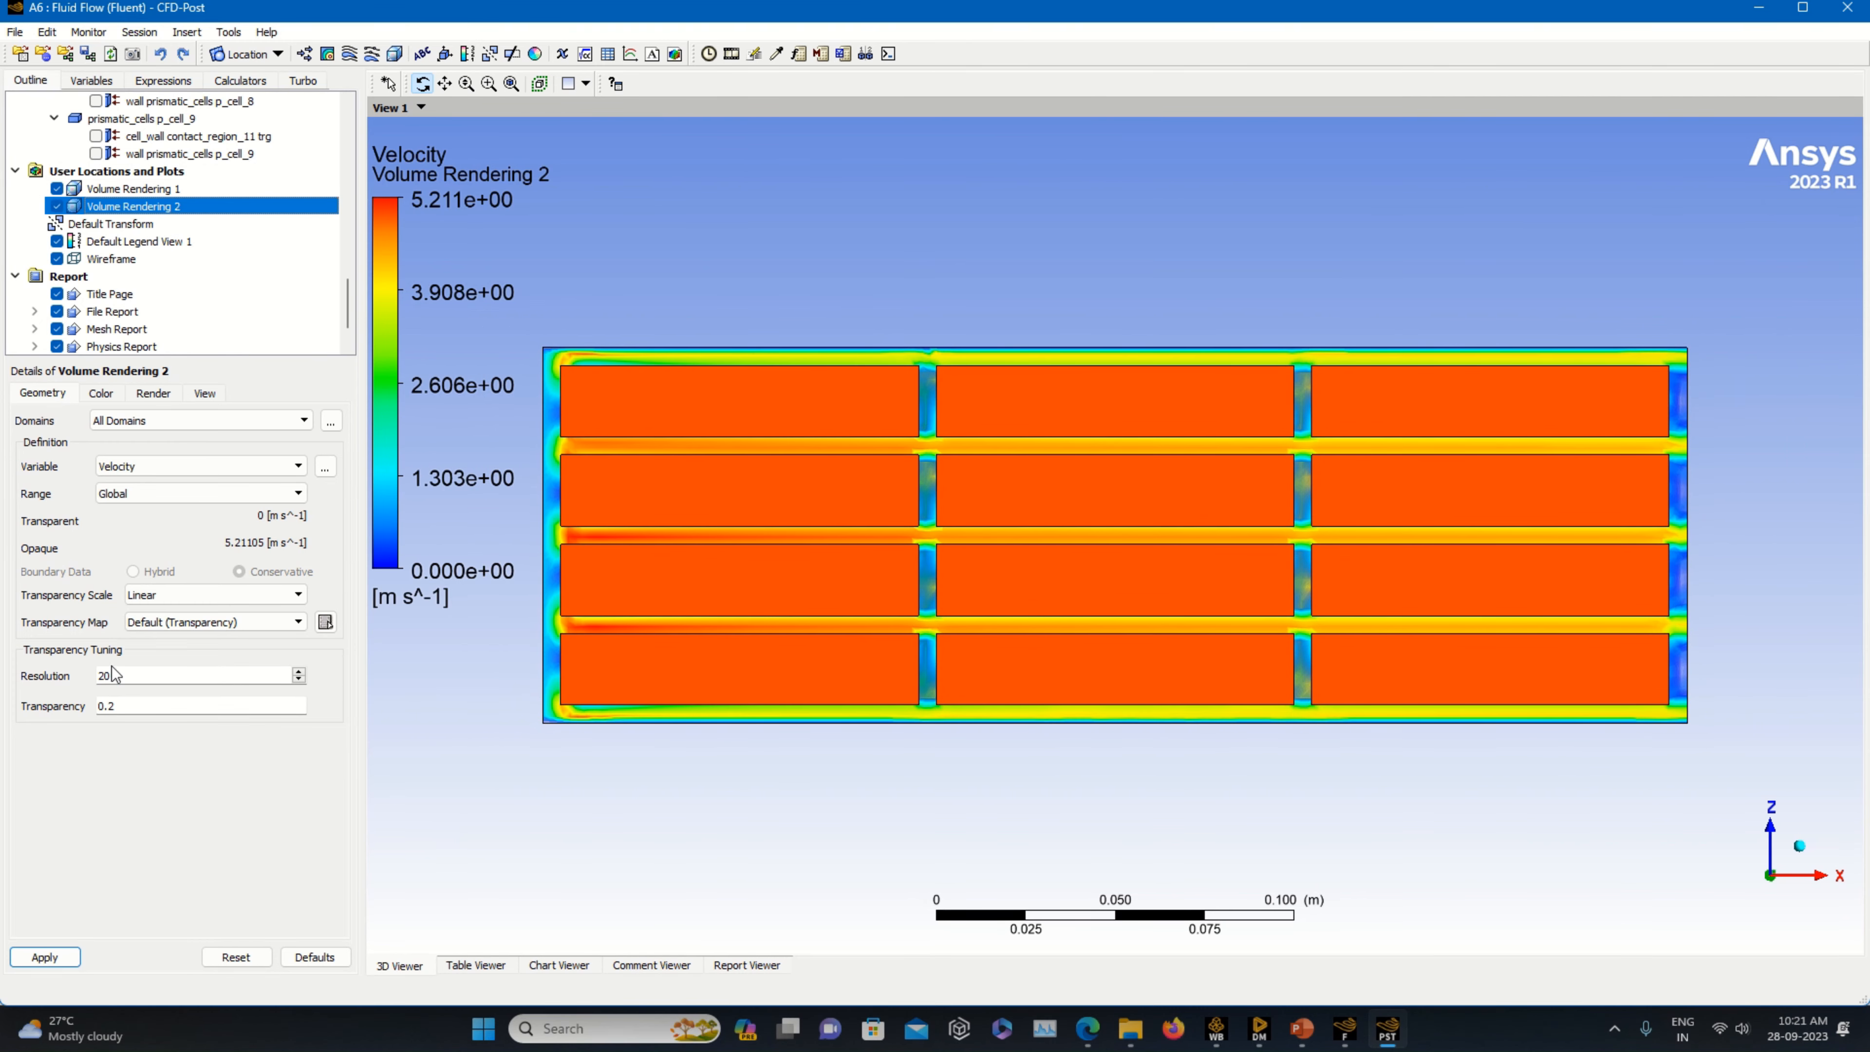
double_click(96, 678)
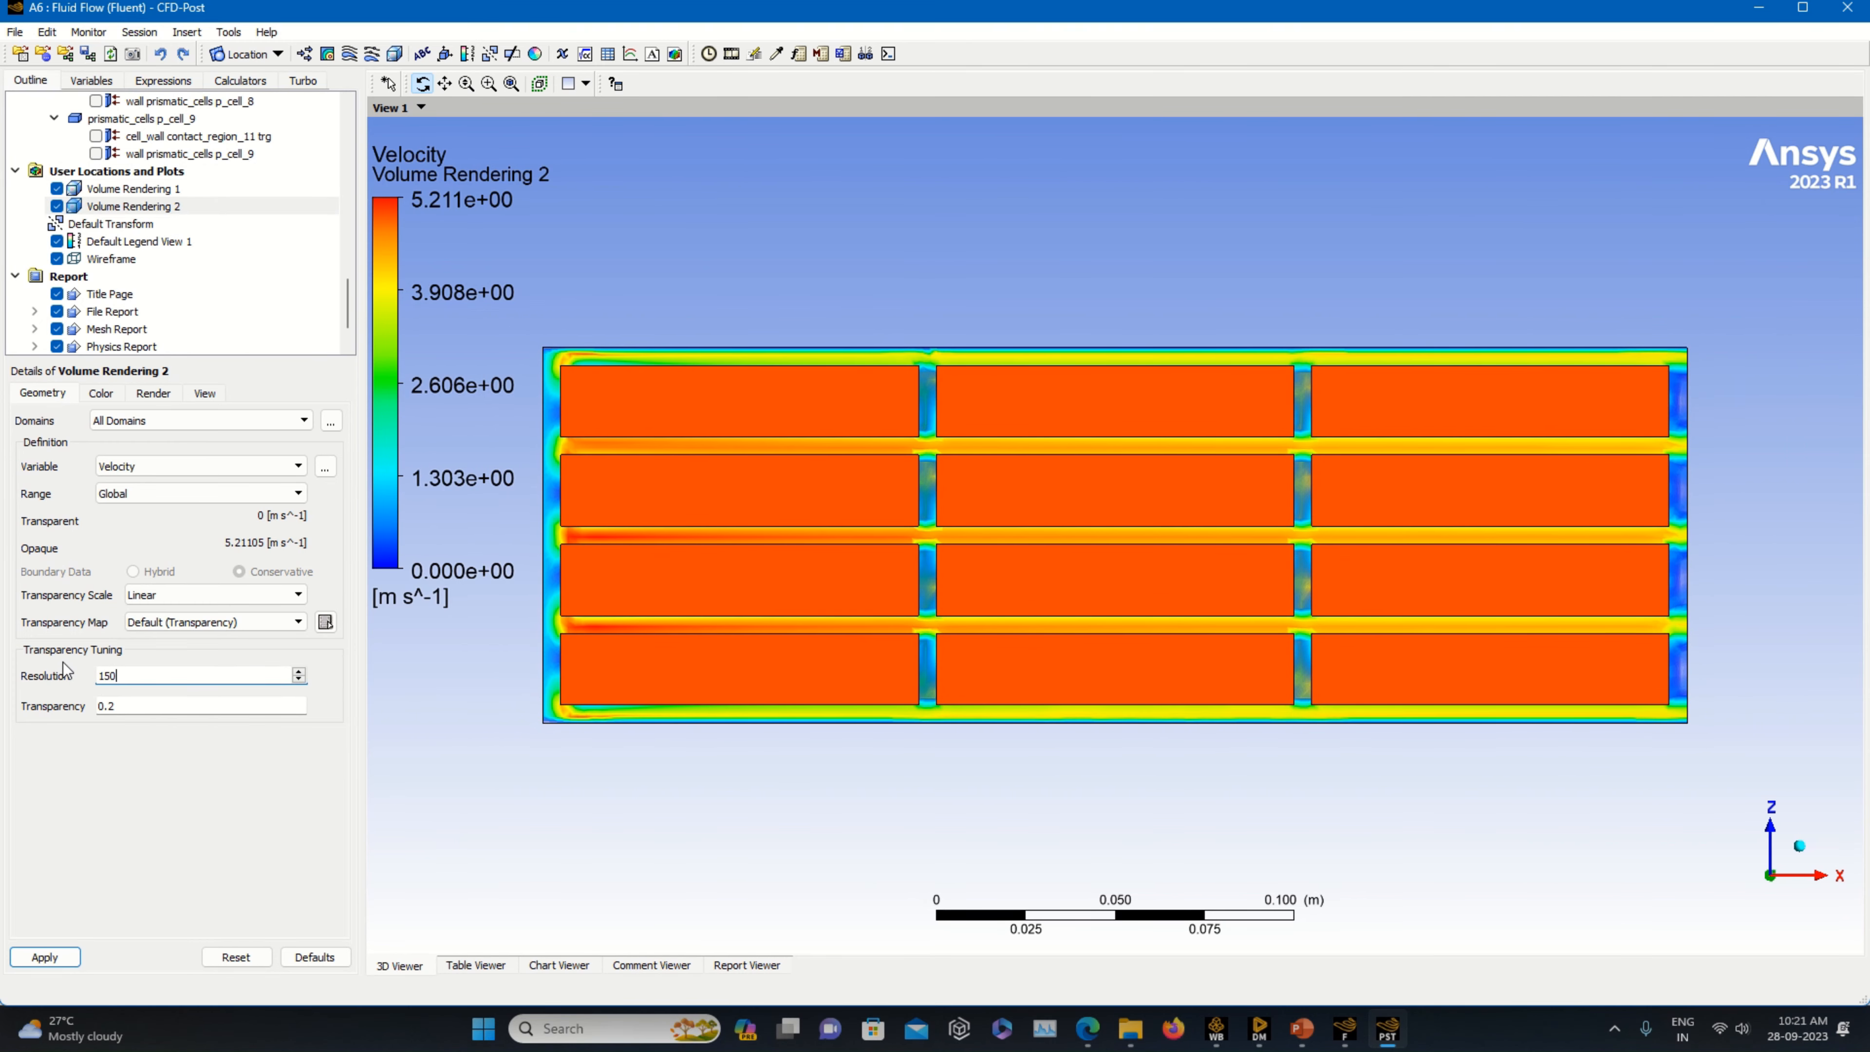
left_click(17, 955)
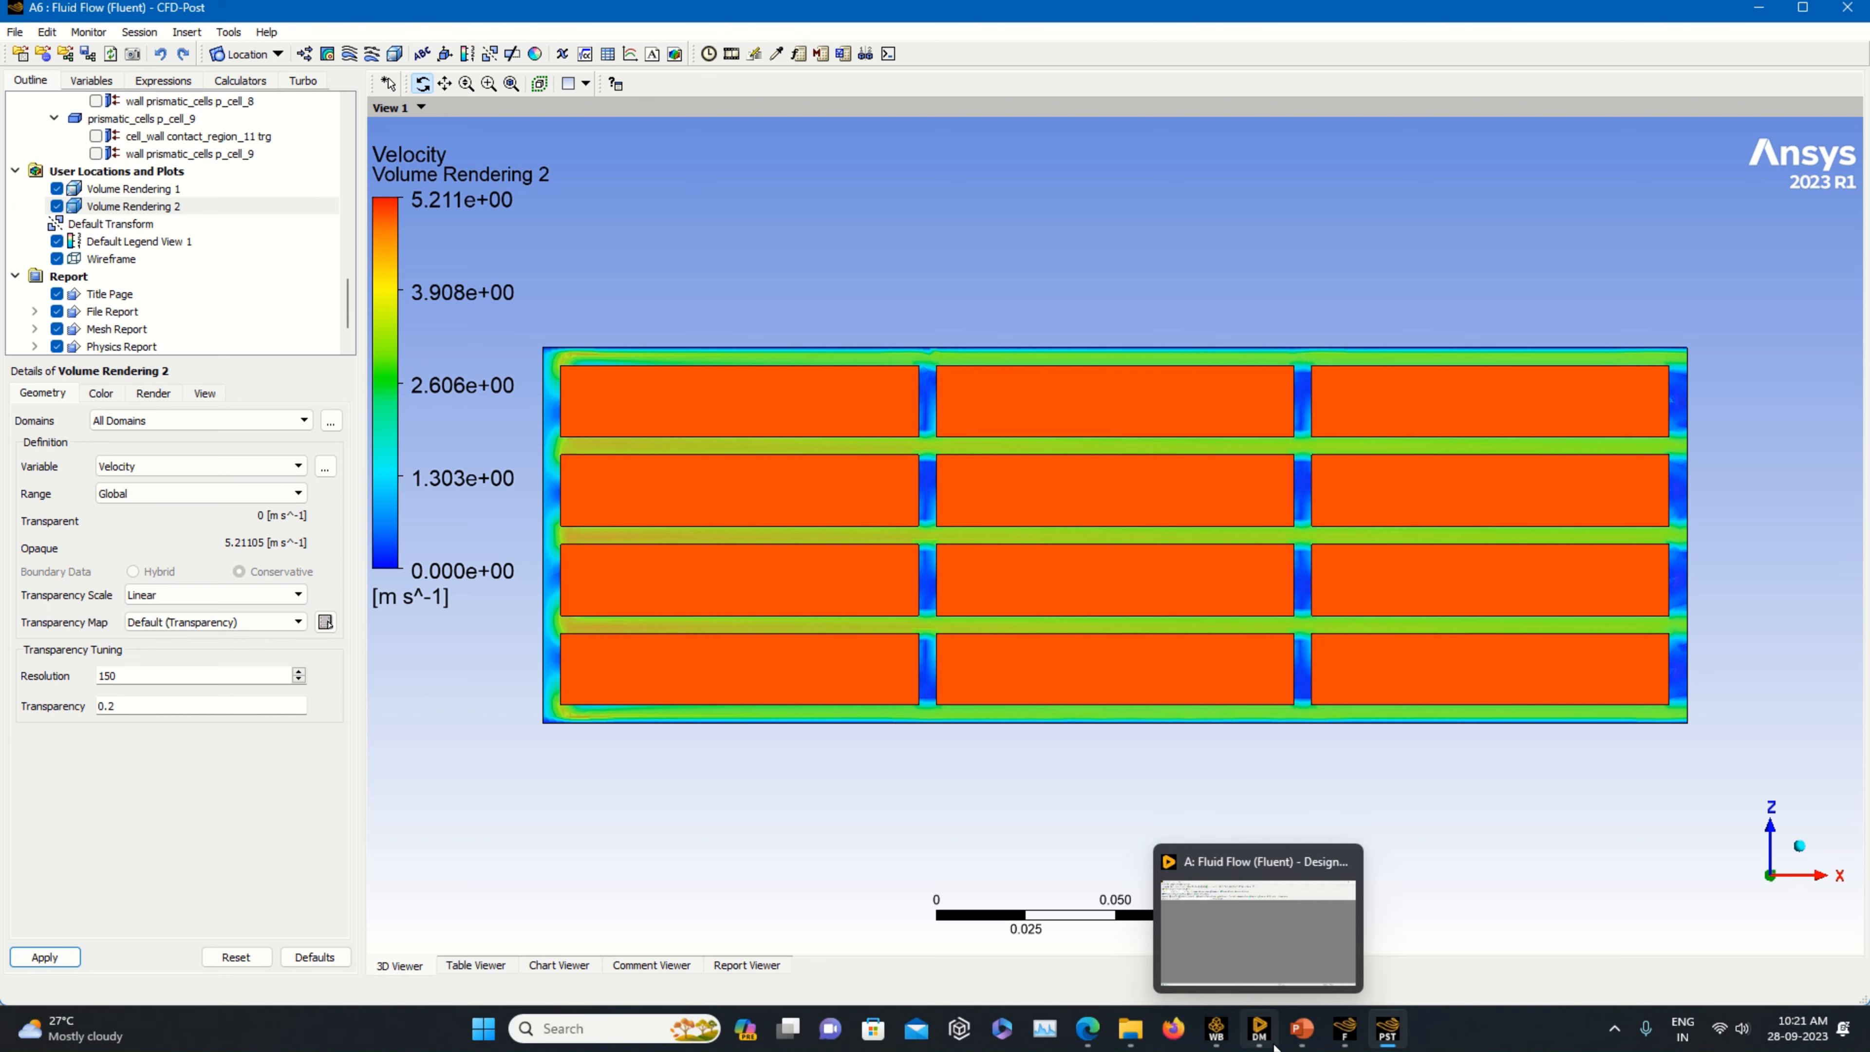
- Save the prismatic project in Workbench and return to CFD-Post
left_click(1214, 1030)
left_click(66, 87)
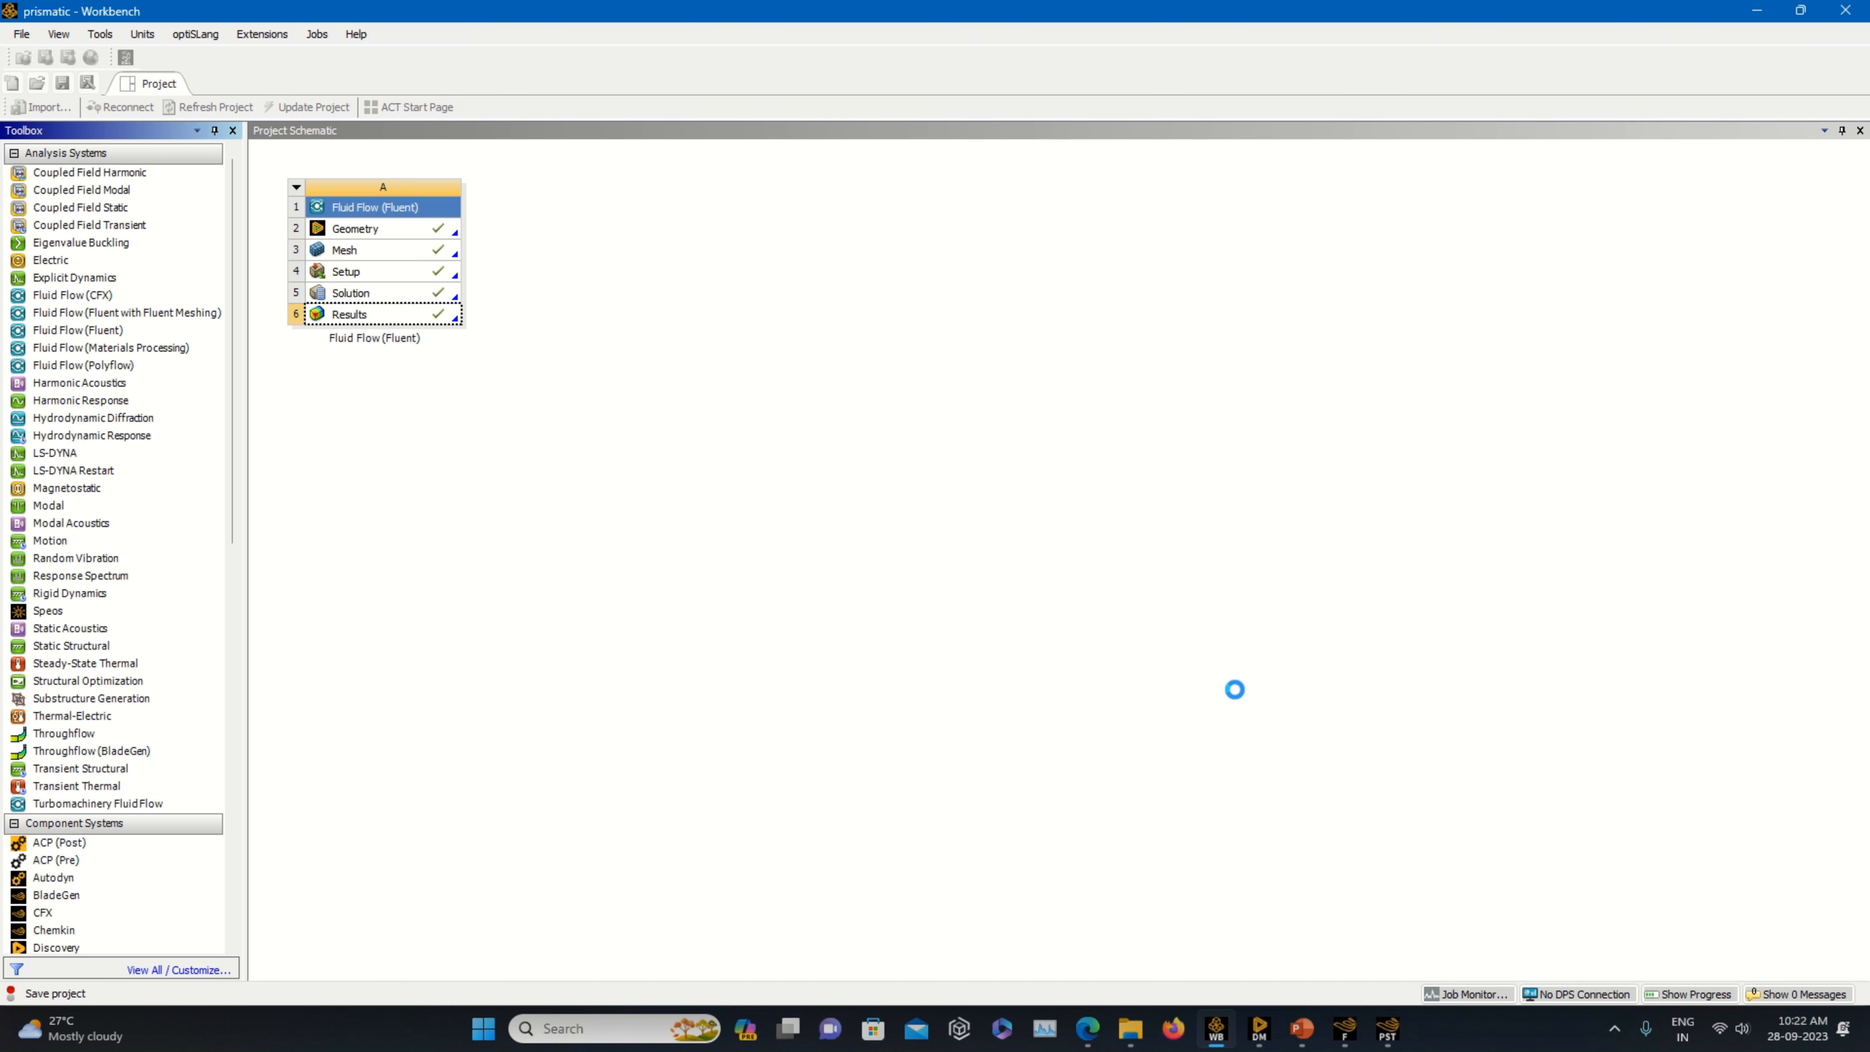
left_click(1378, 1032)
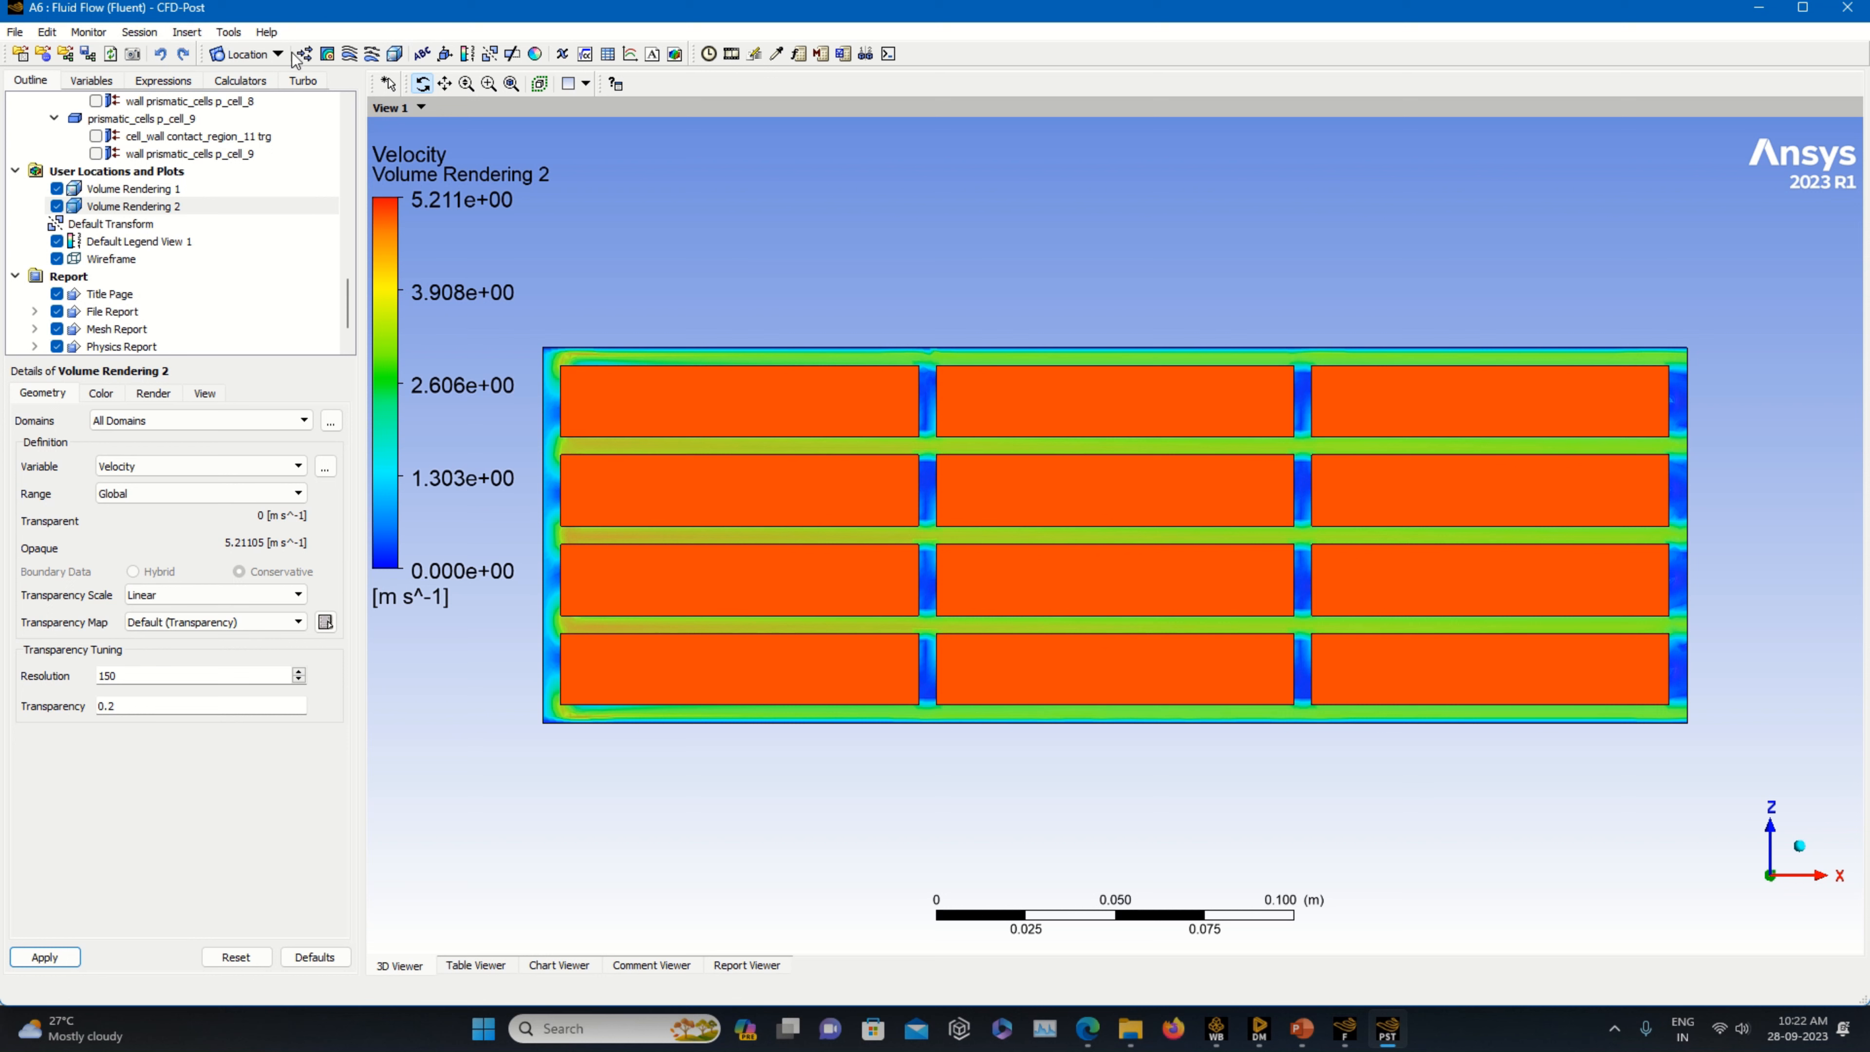
- Insert a text annotation named Text 1 with an embedded auto annotation of type Timestep
left_click(422, 54)
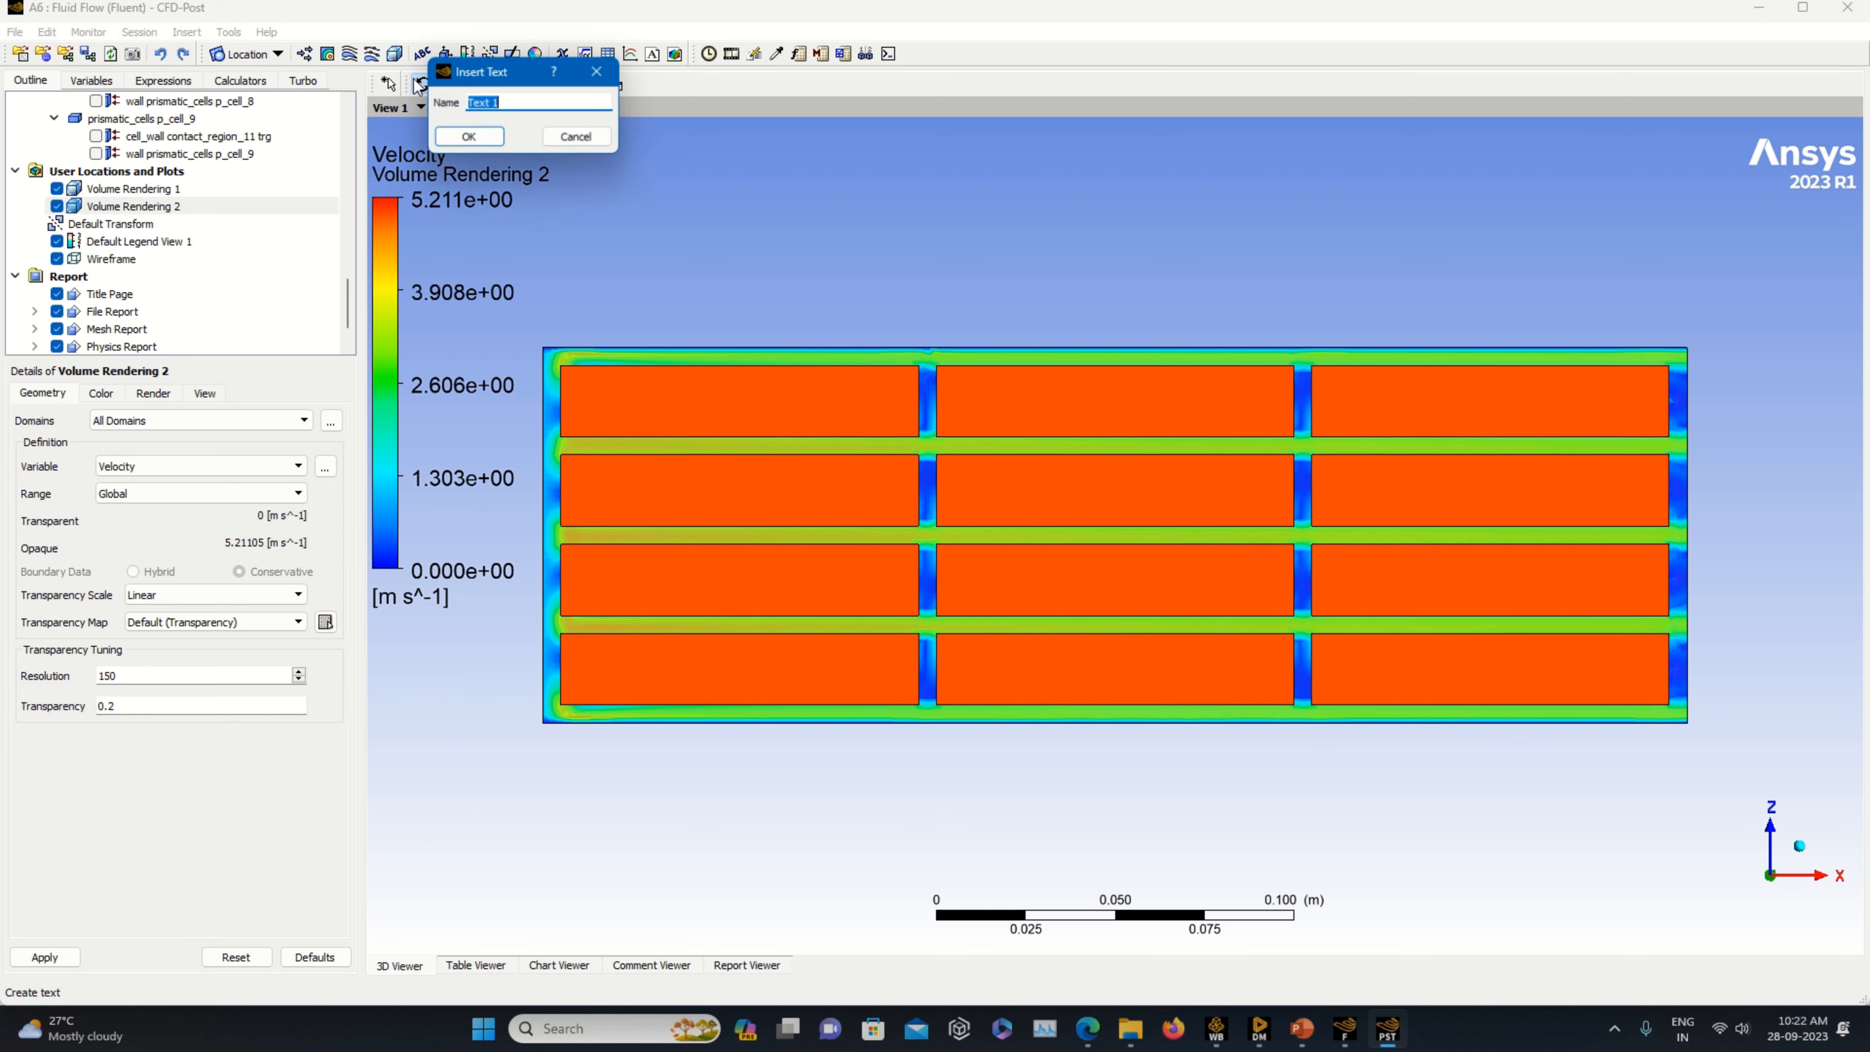
left_click(471, 141)
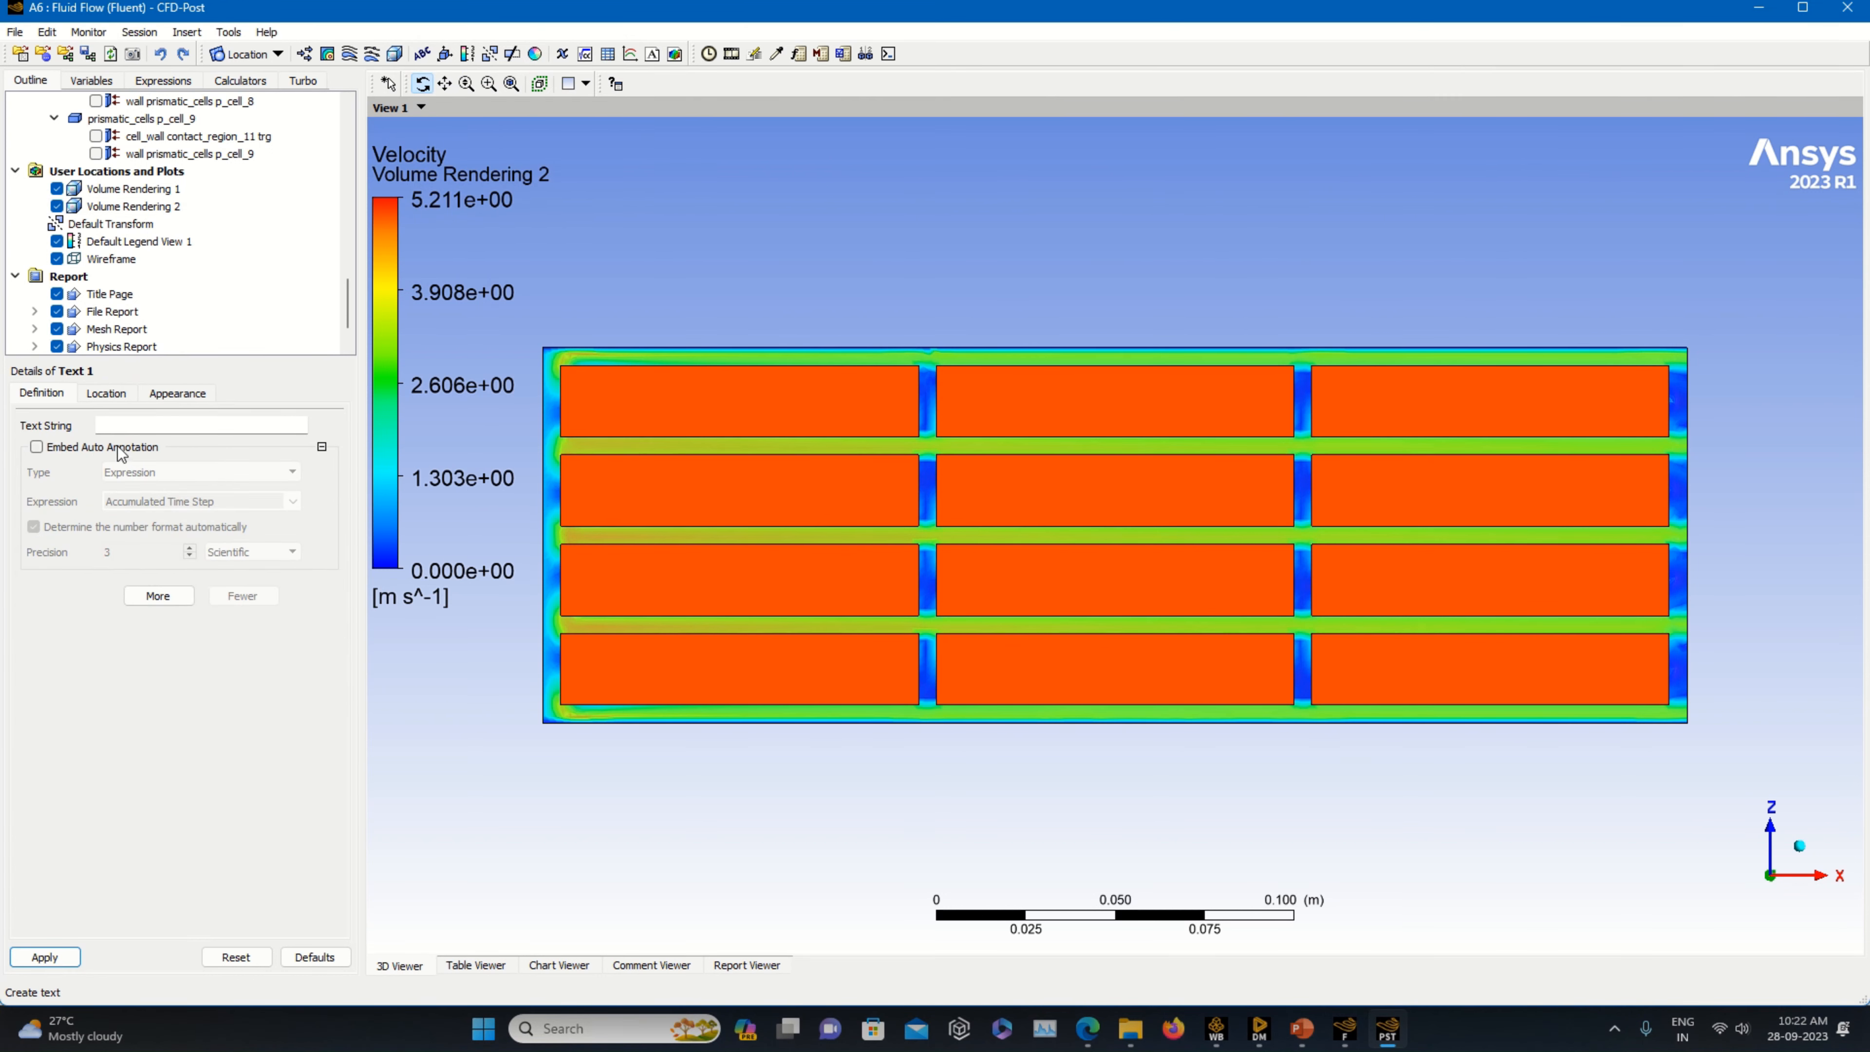
left_click(36, 446)
left_click(140, 472)
left_click(139, 504)
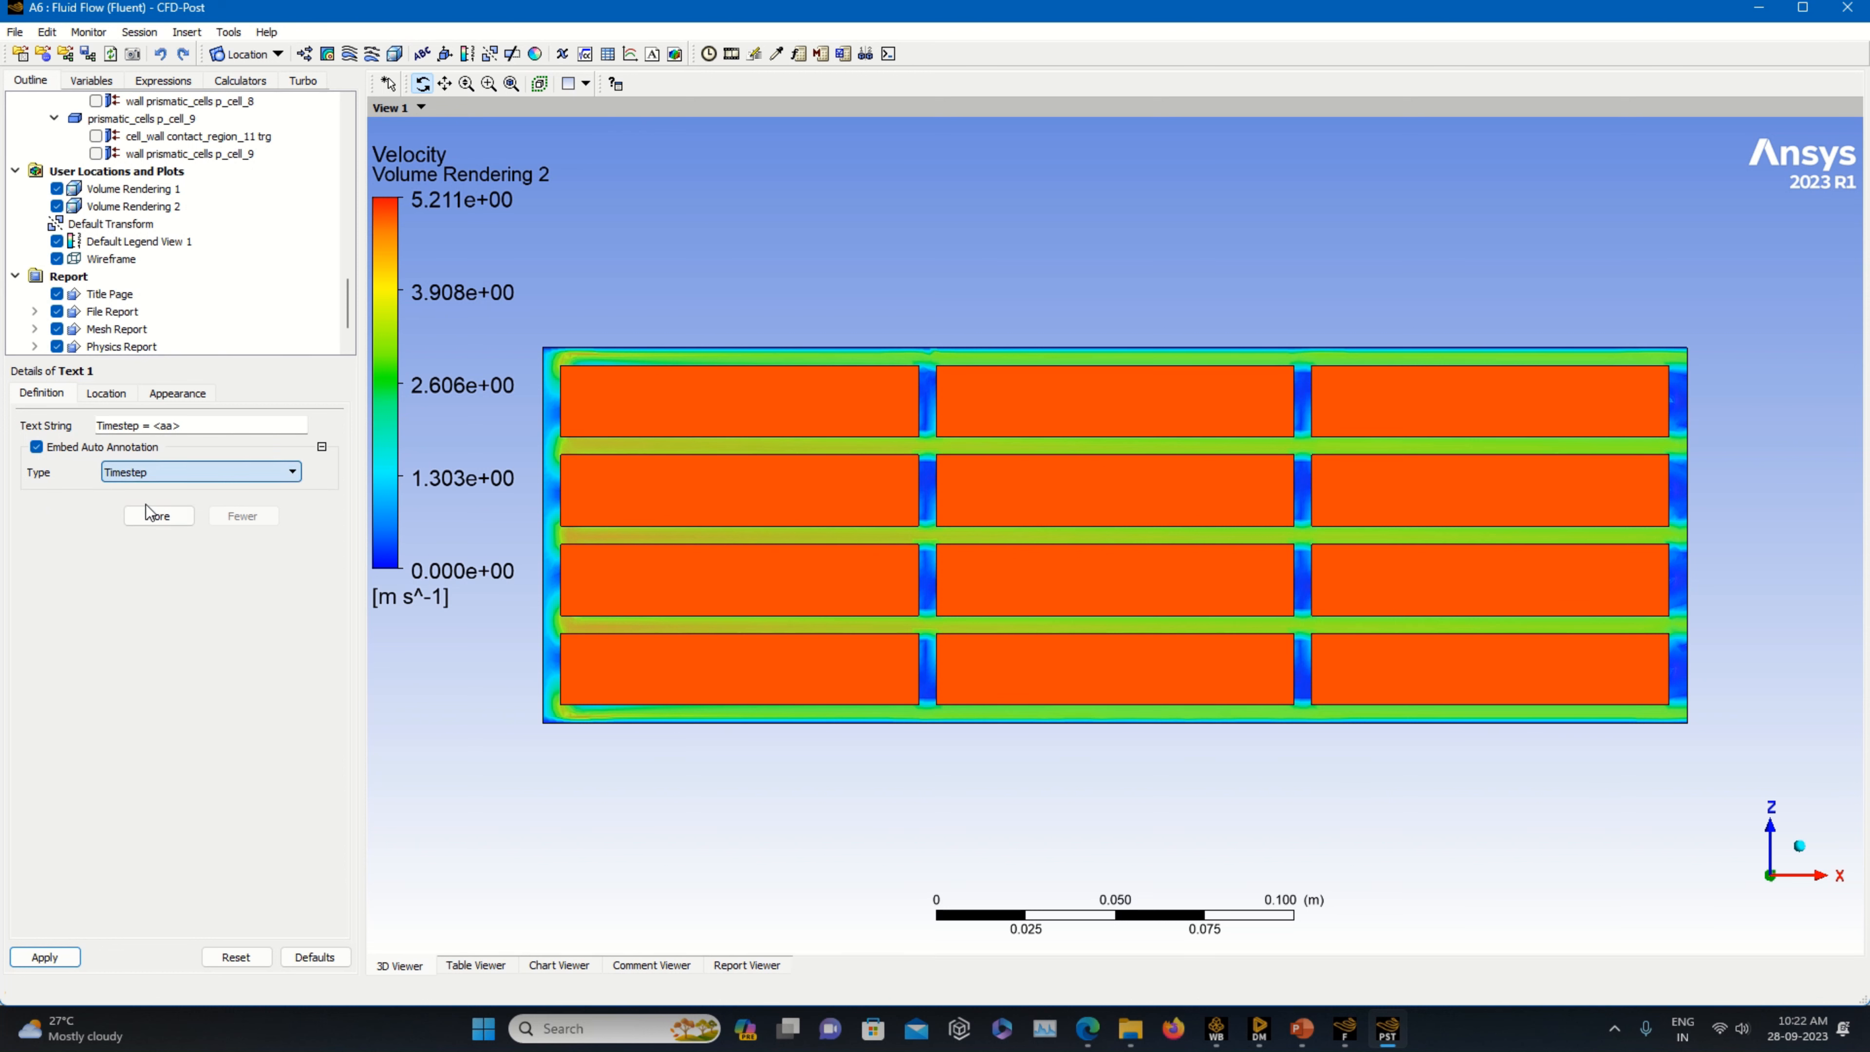
- Set the timestep text's Y justification to Top, keeping it centred horizontally, and apply it
left_click(108, 396)
left_click(140, 495)
left_click(142, 500)
left_click(142, 500)
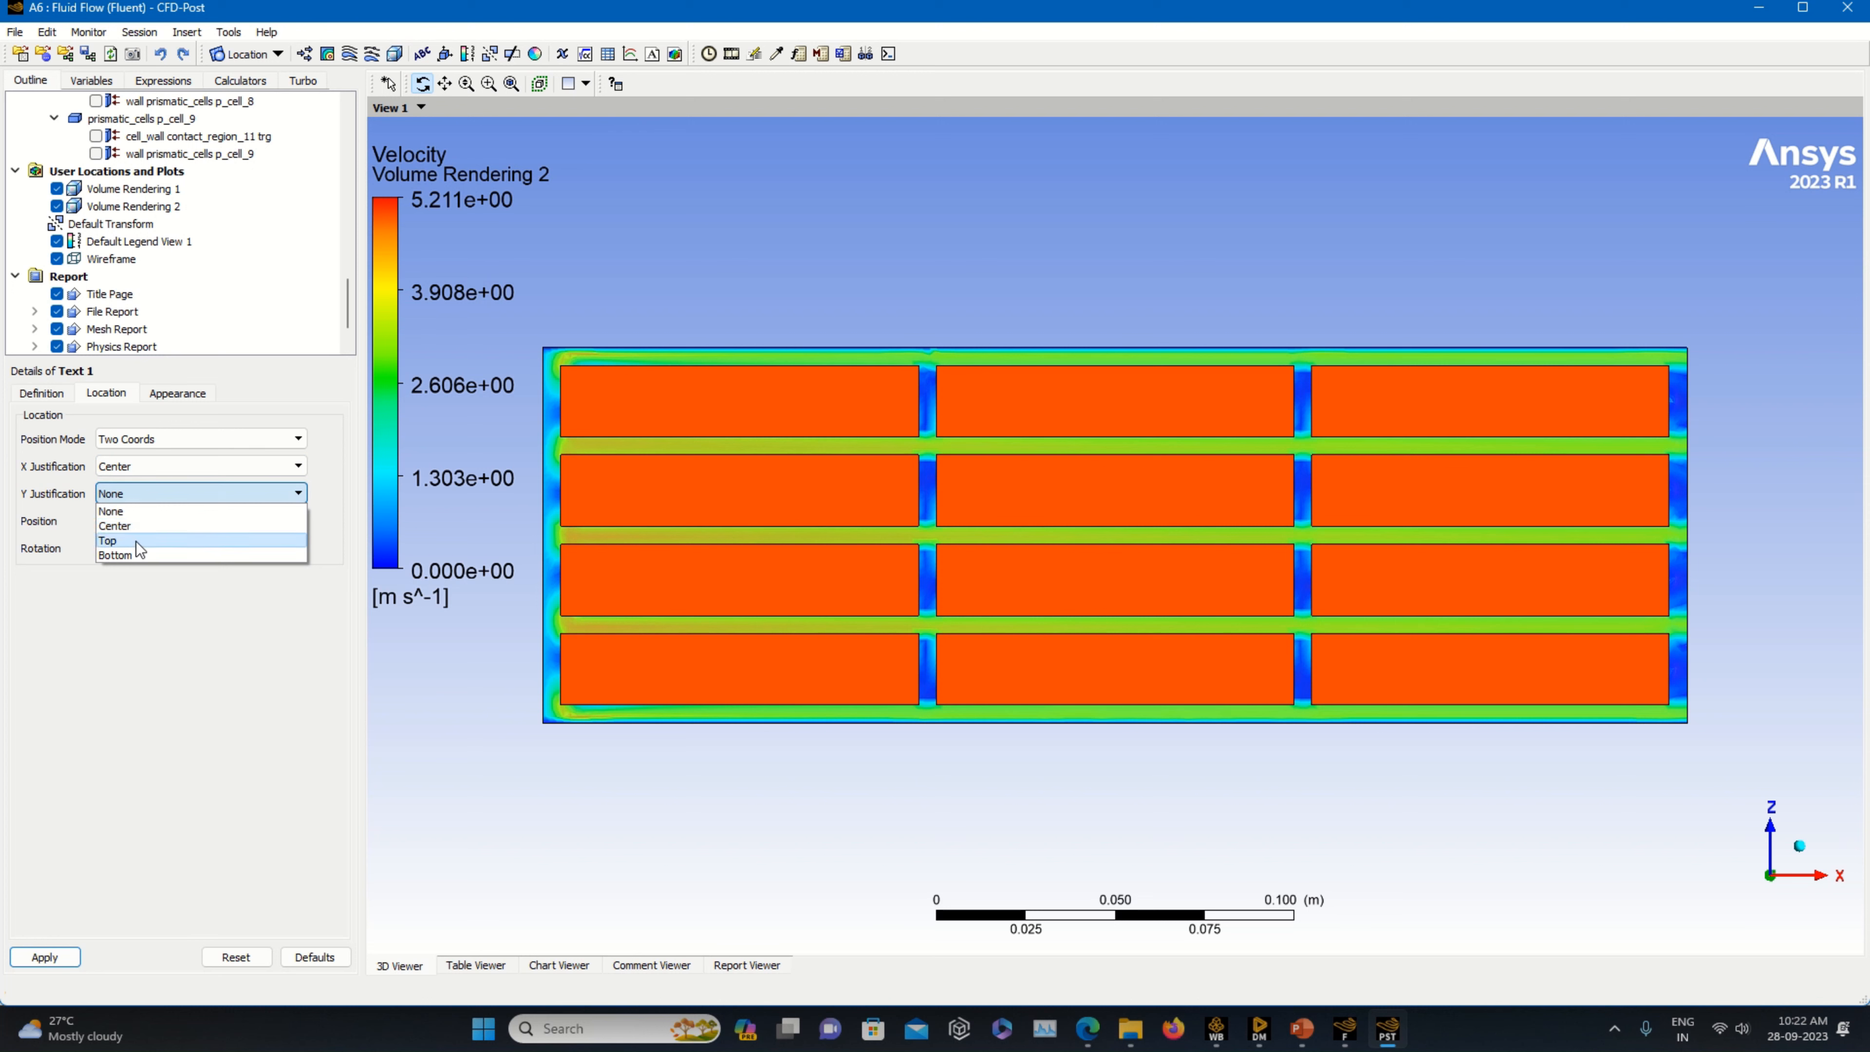
left_click(139, 546)
left_click(44, 957)
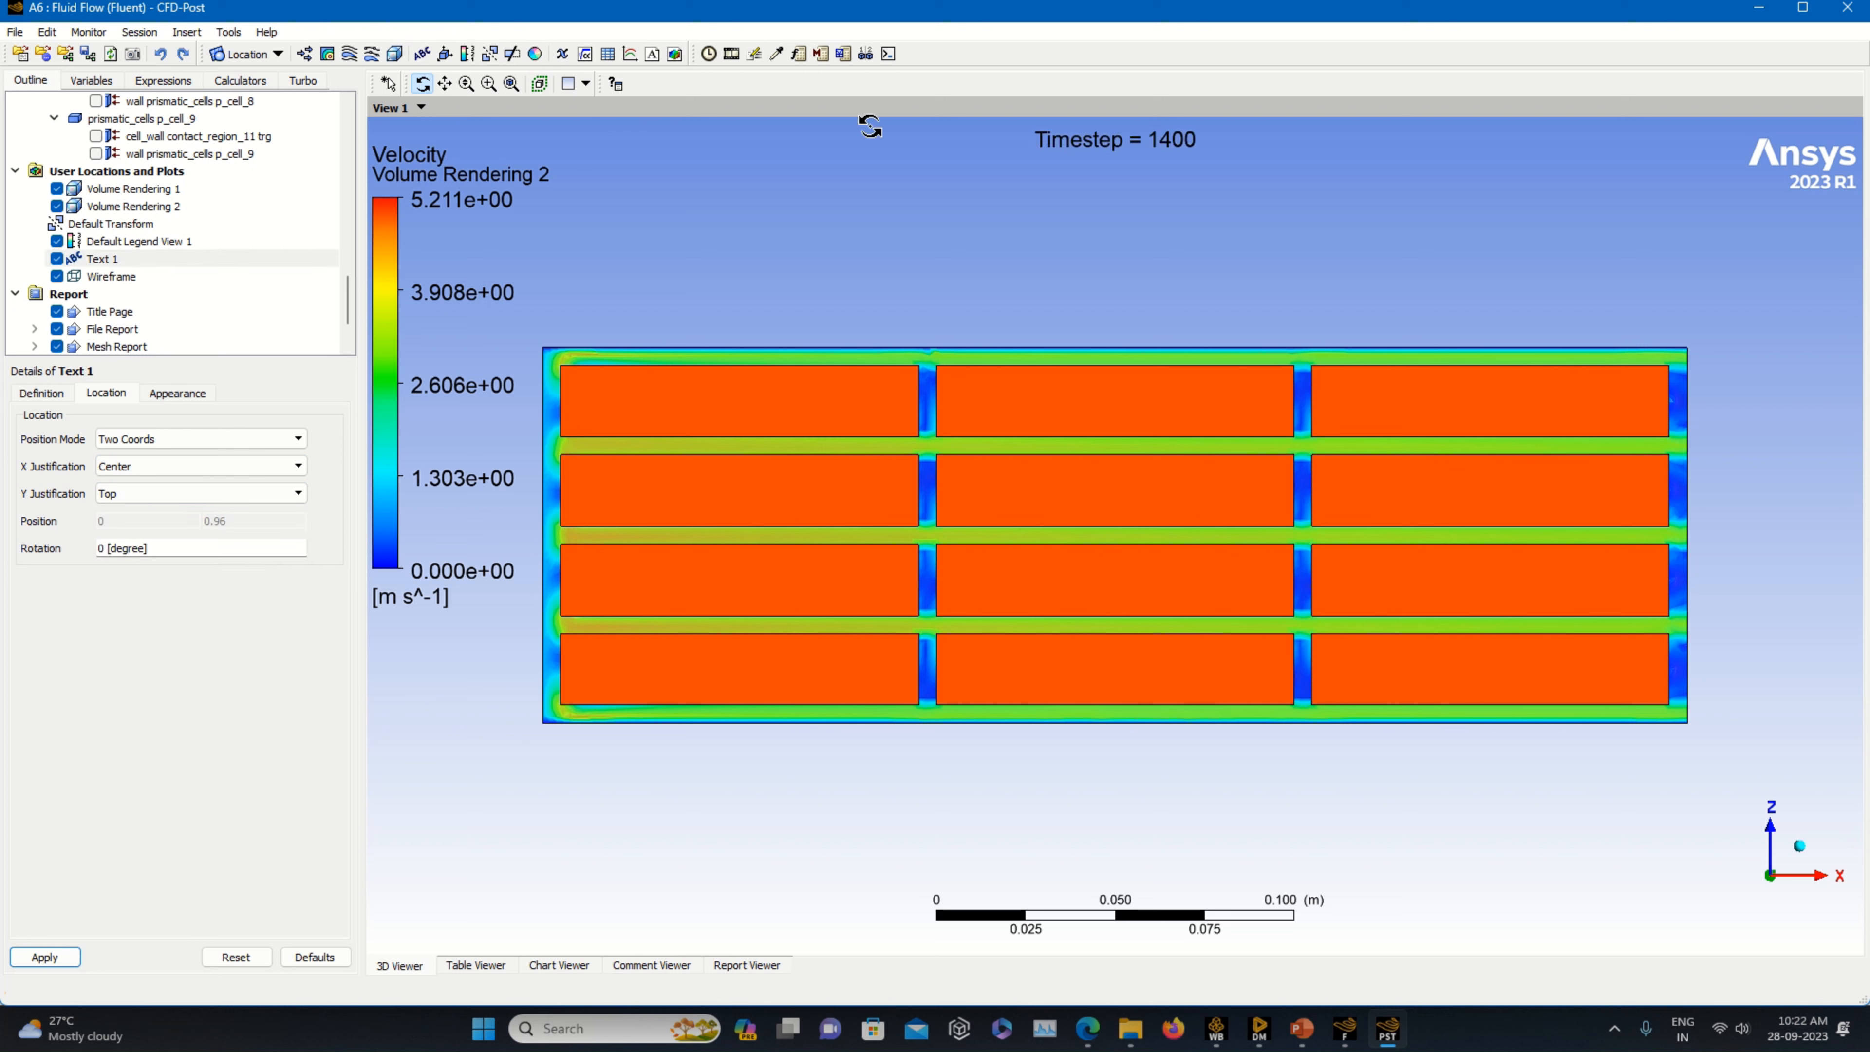
- Insert a second text annotation, Text 2, with an embedded auto annotation of type Time Value
left_click(418, 56)
left_click(455, 138)
left_click(36, 447)
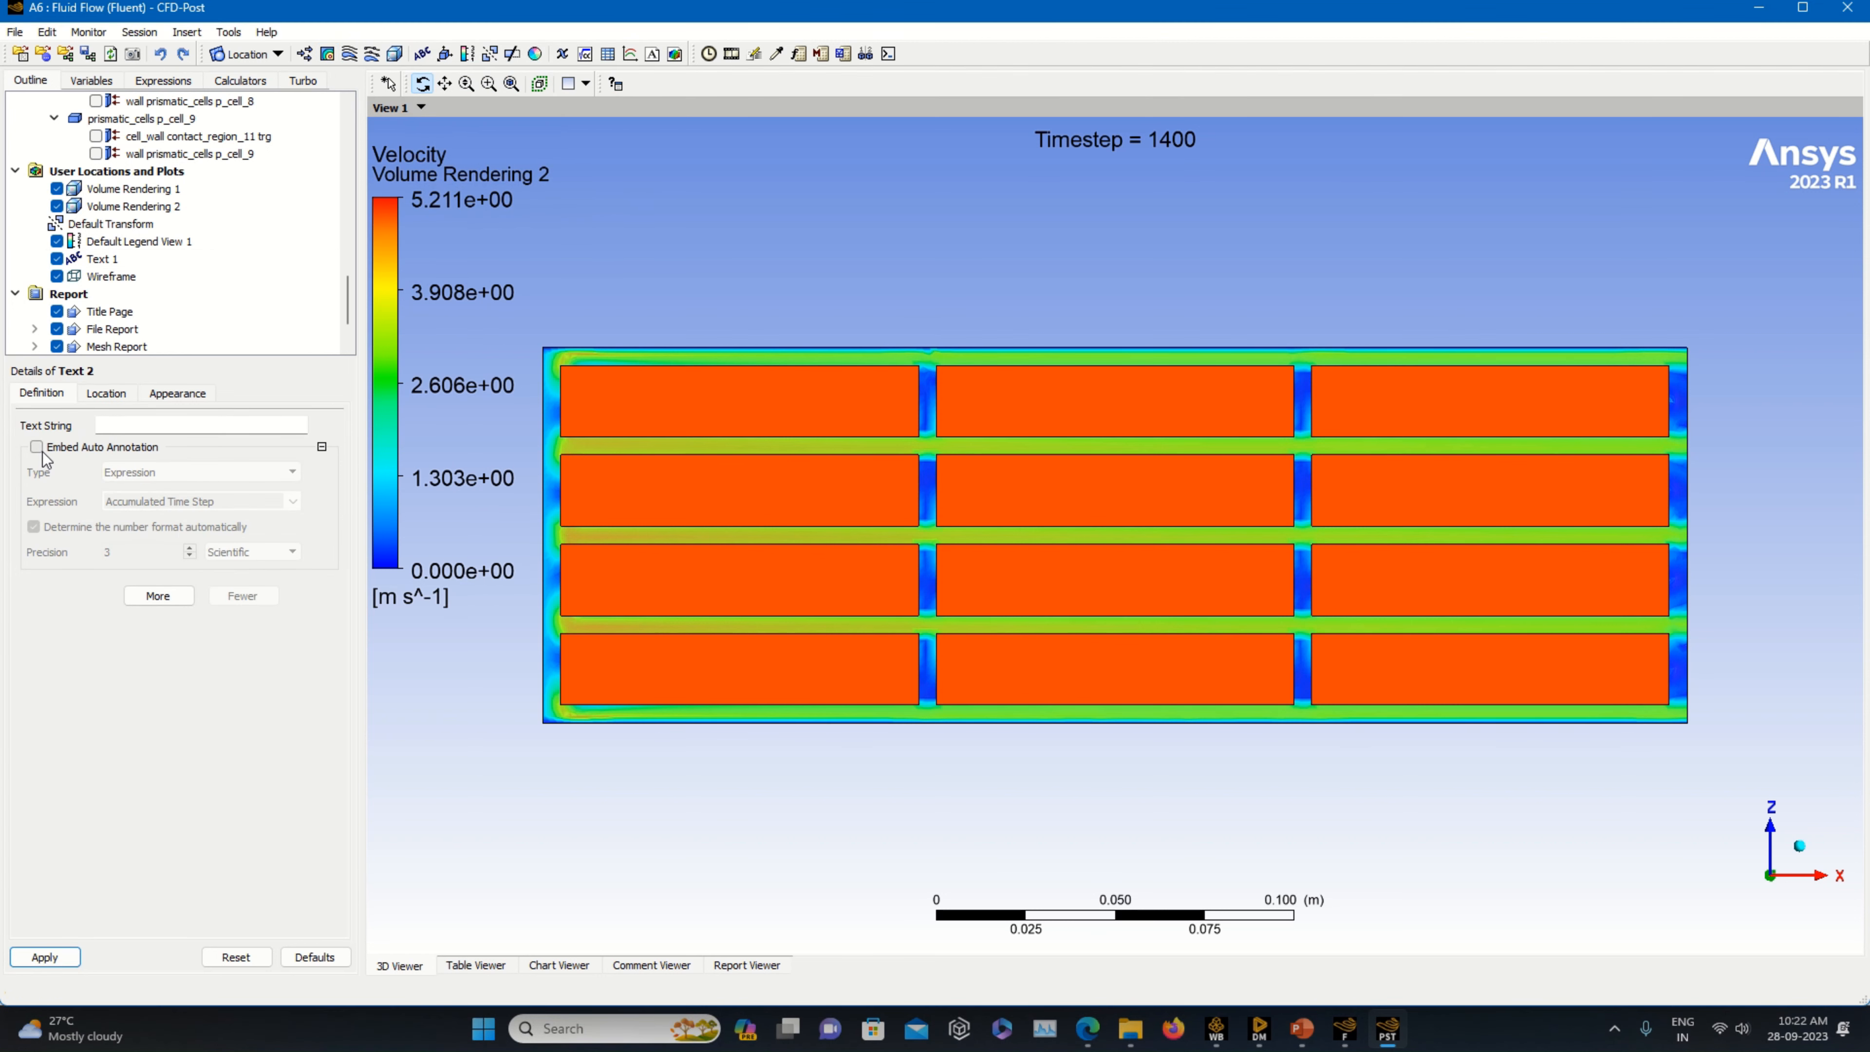
left_click(182, 484)
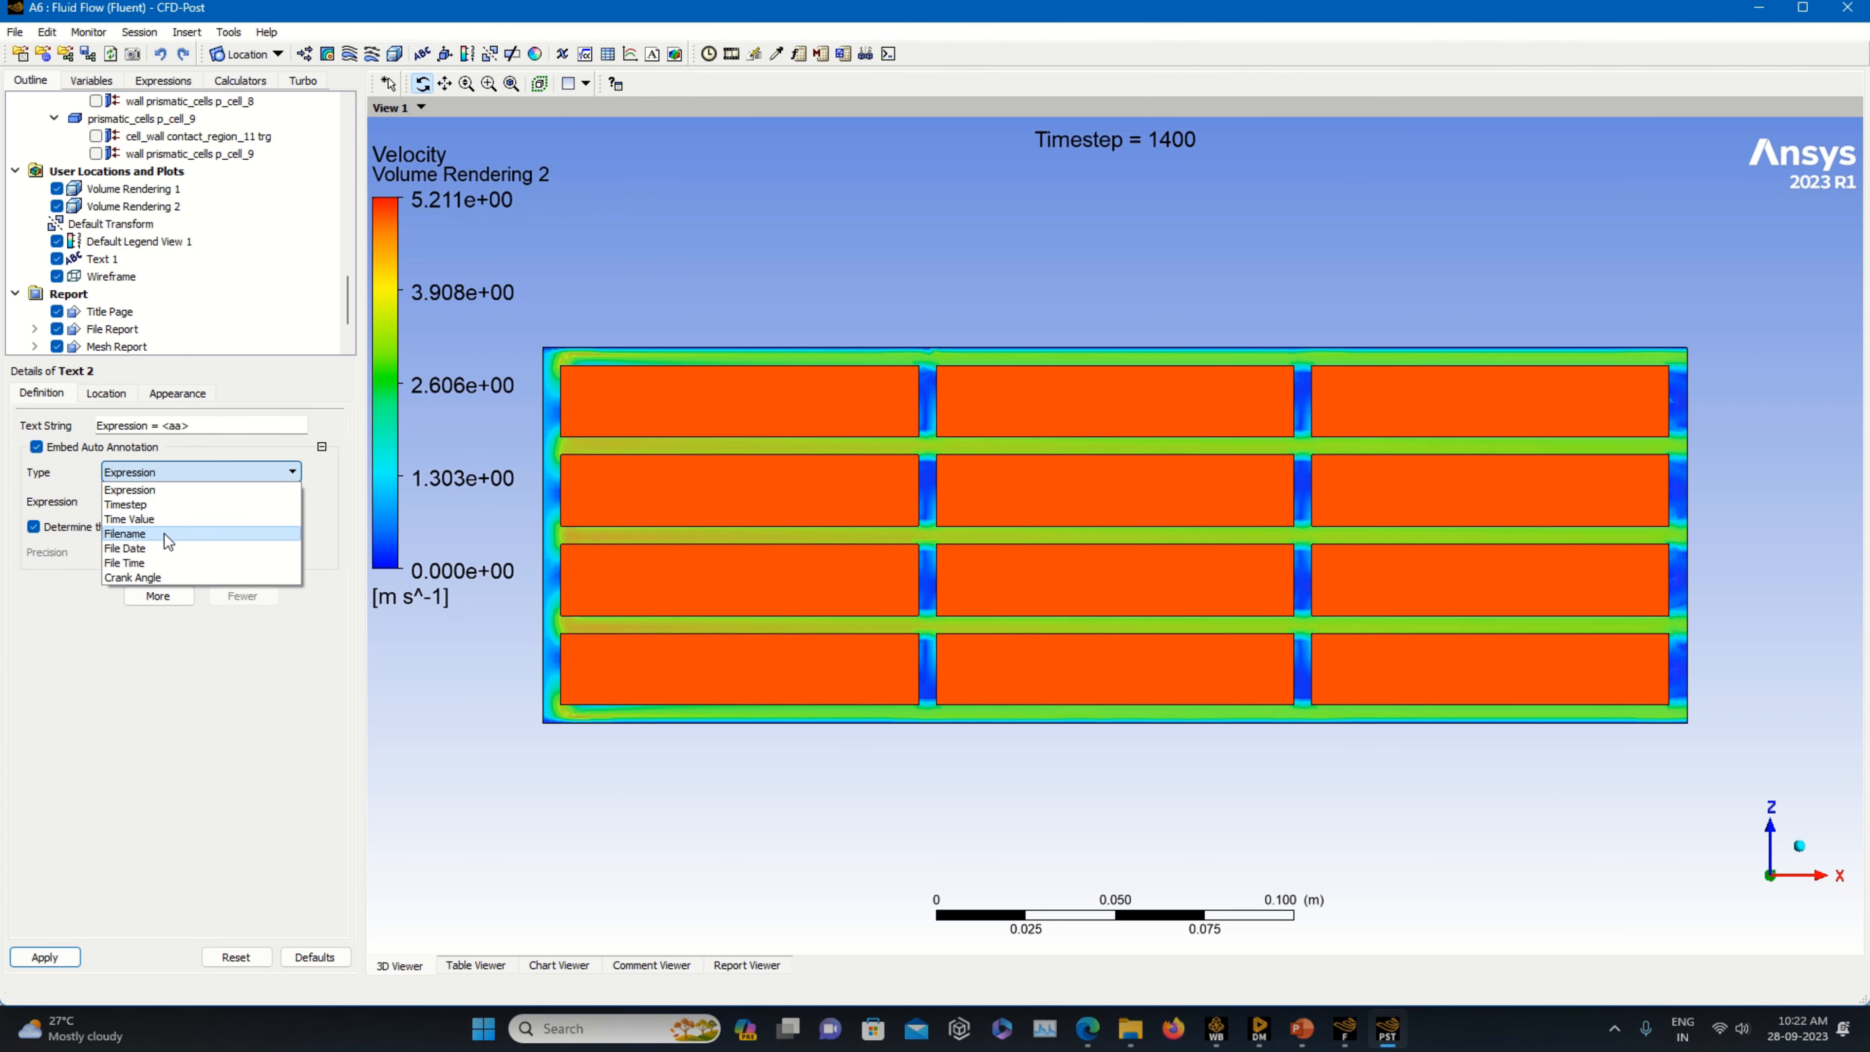
left_click(161, 519)
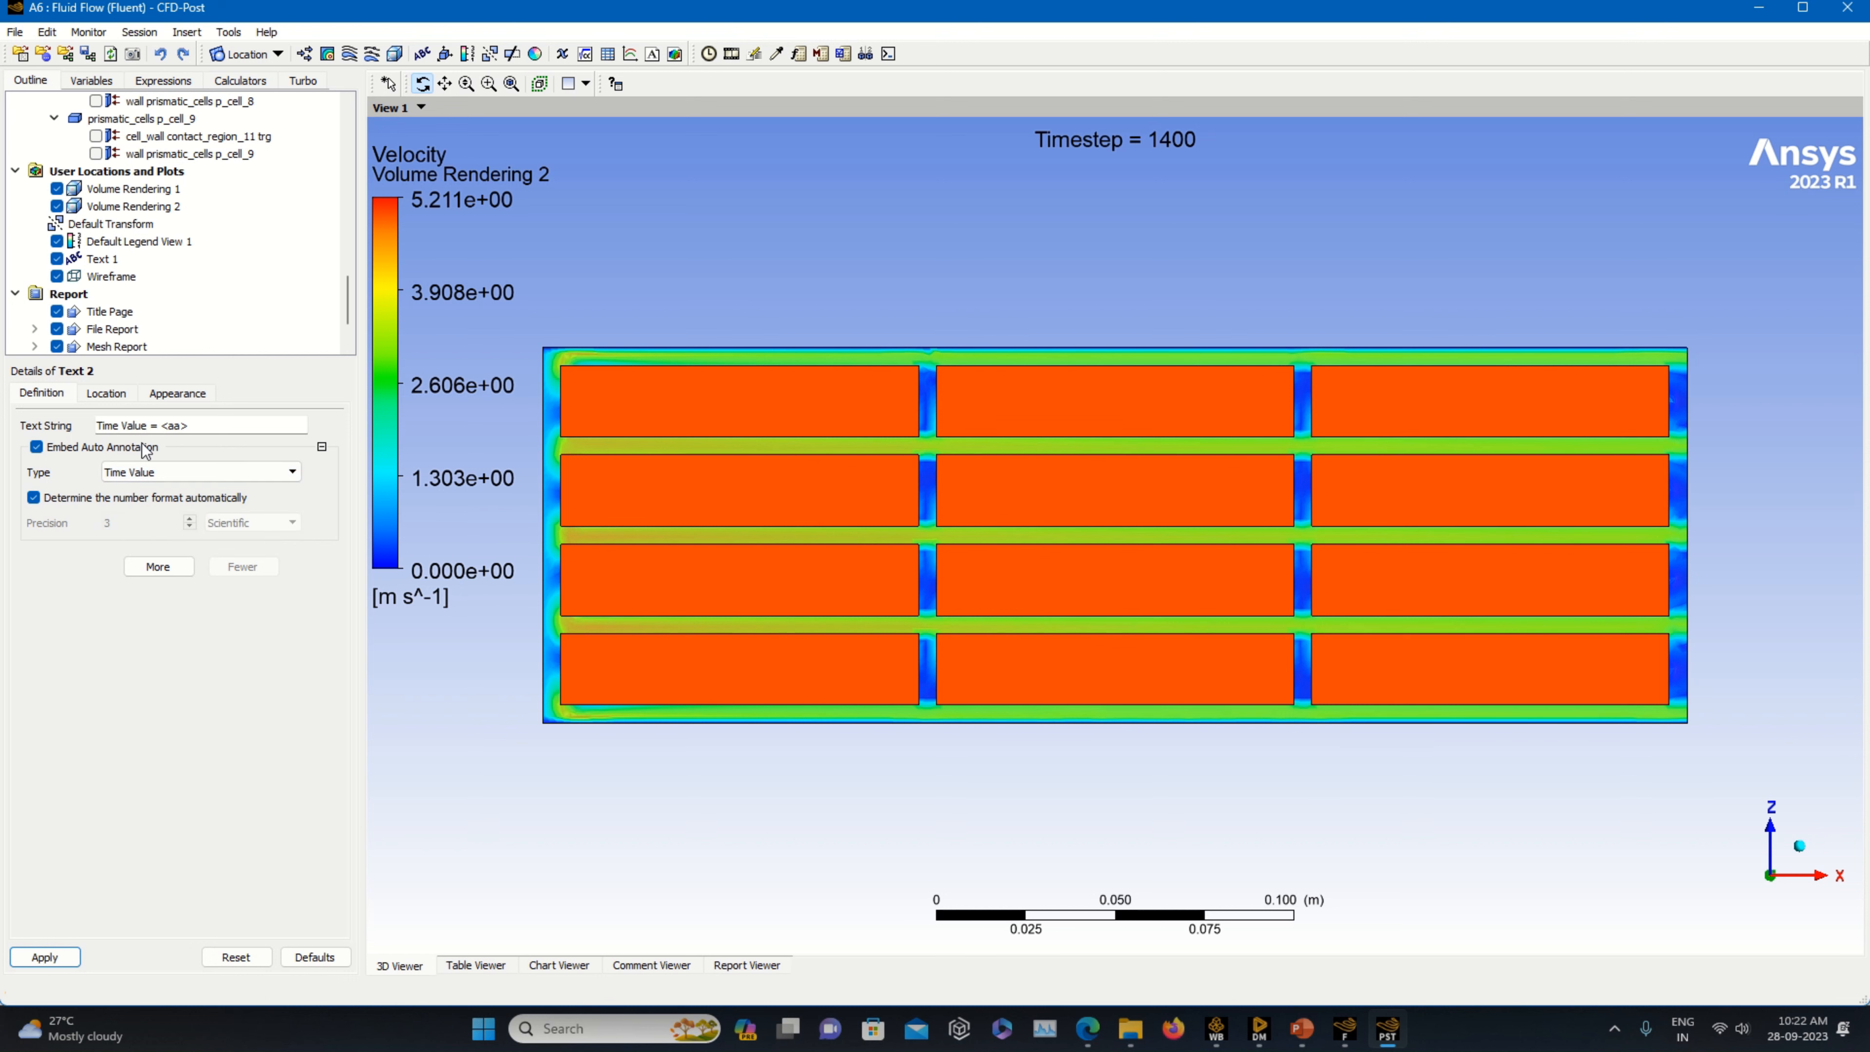
- Set the time value text's X justification to Left and Y justification to Bottom, and apply it
left_click(120, 393)
left_click(134, 468)
left_click(138, 509)
left_click(140, 493)
left_click(125, 559)
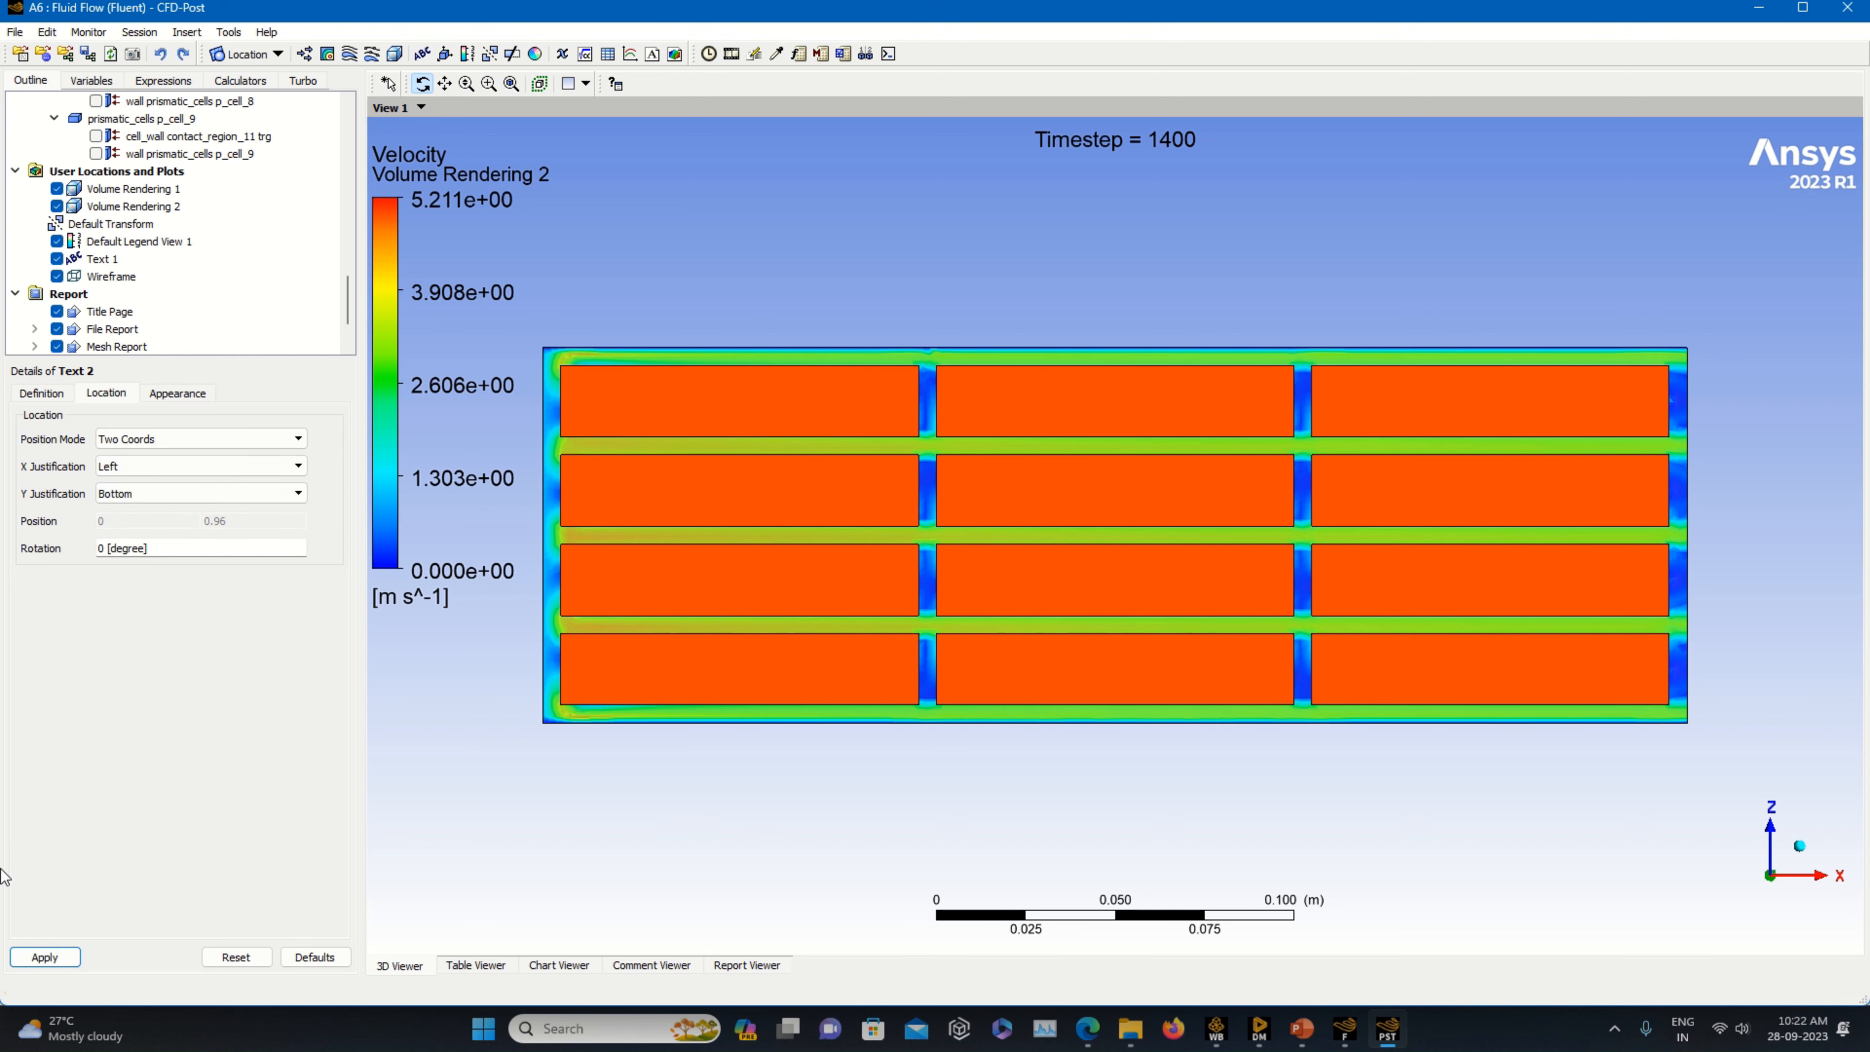
left_click(24, 958)
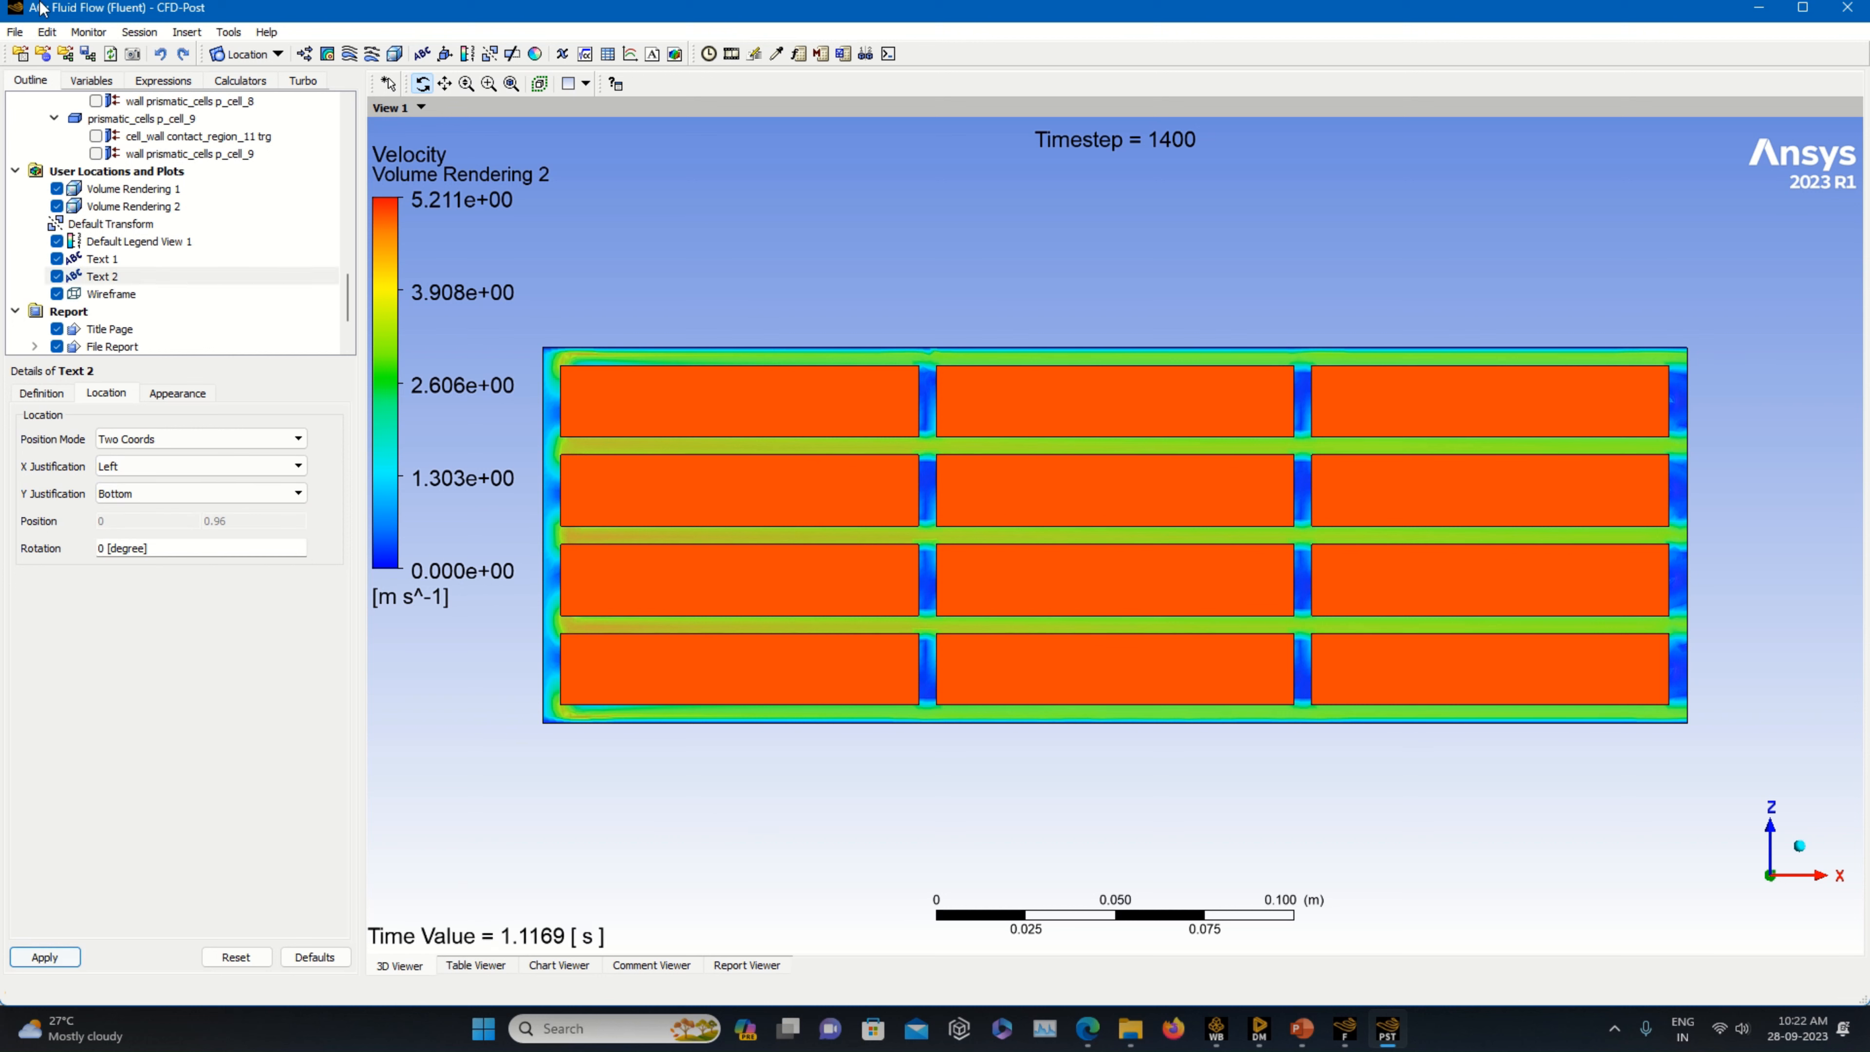
- Set the Y justification of Default Legend View 1 to Center
left_click(114, 242)
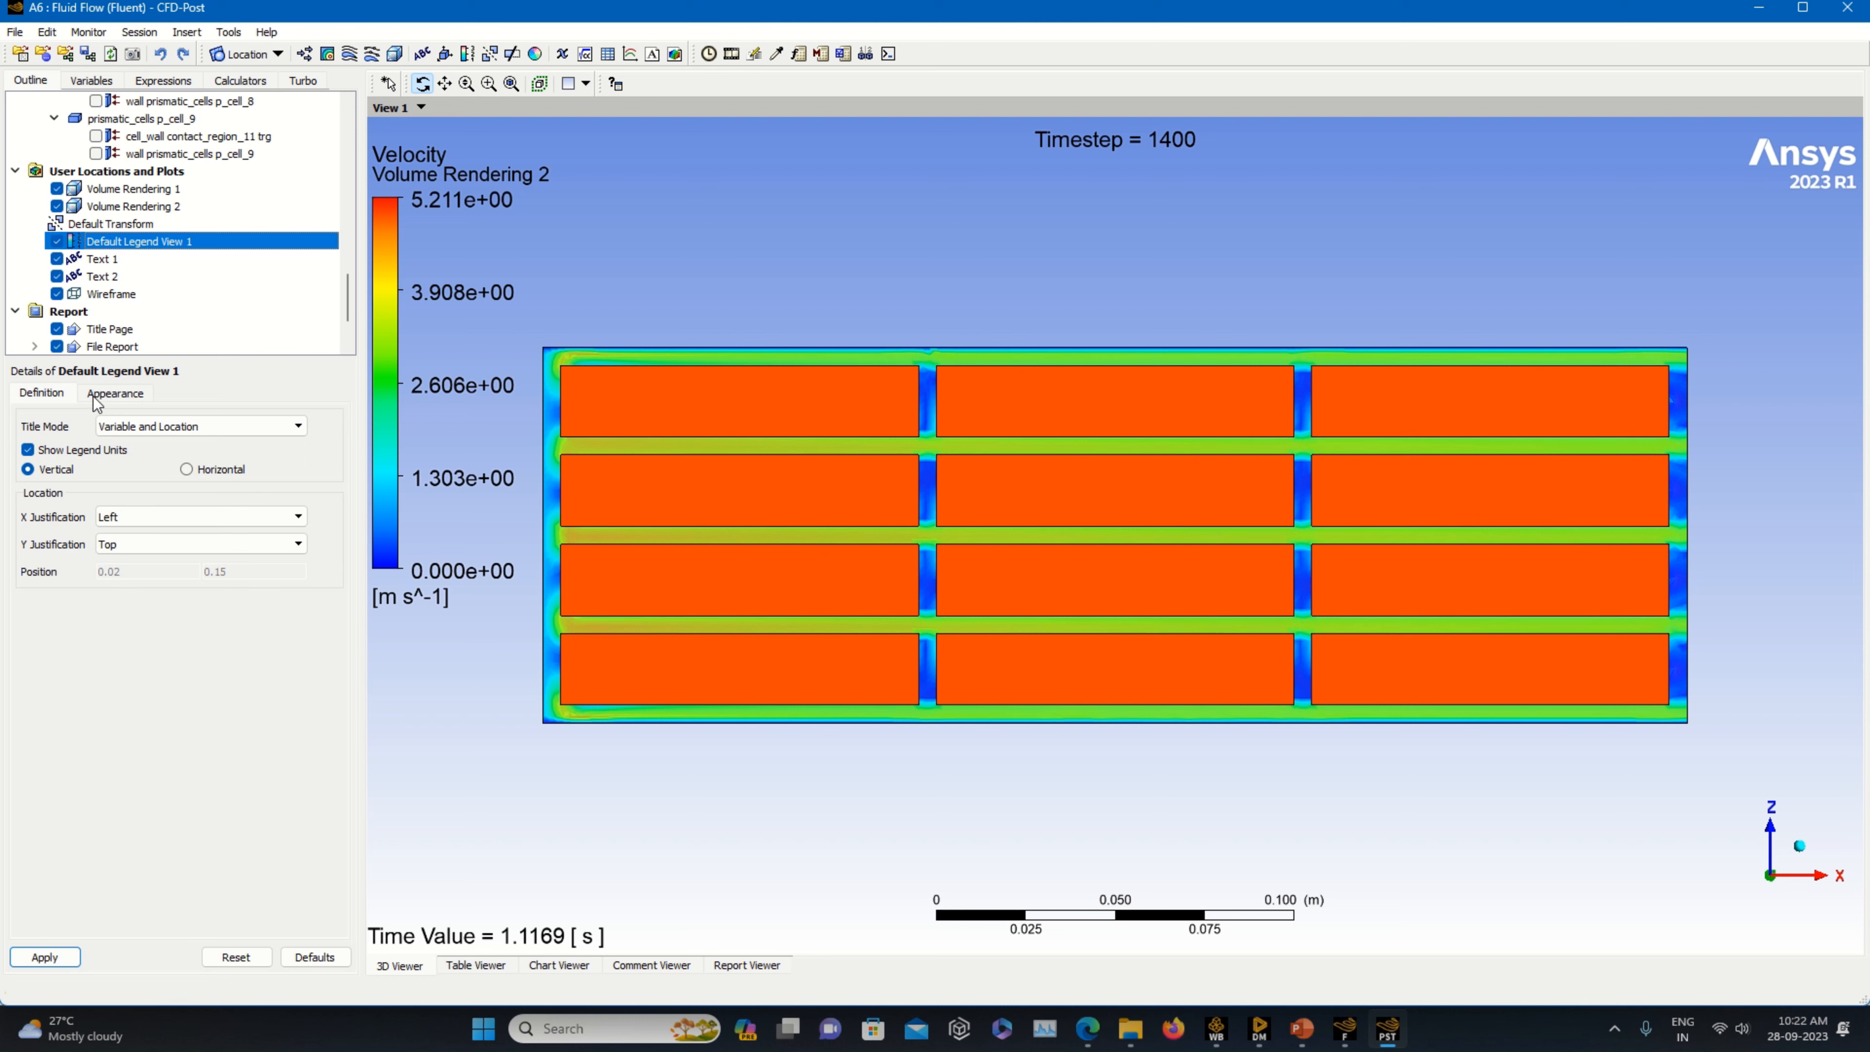
left_click(119, 551)
left_click(134, 587)
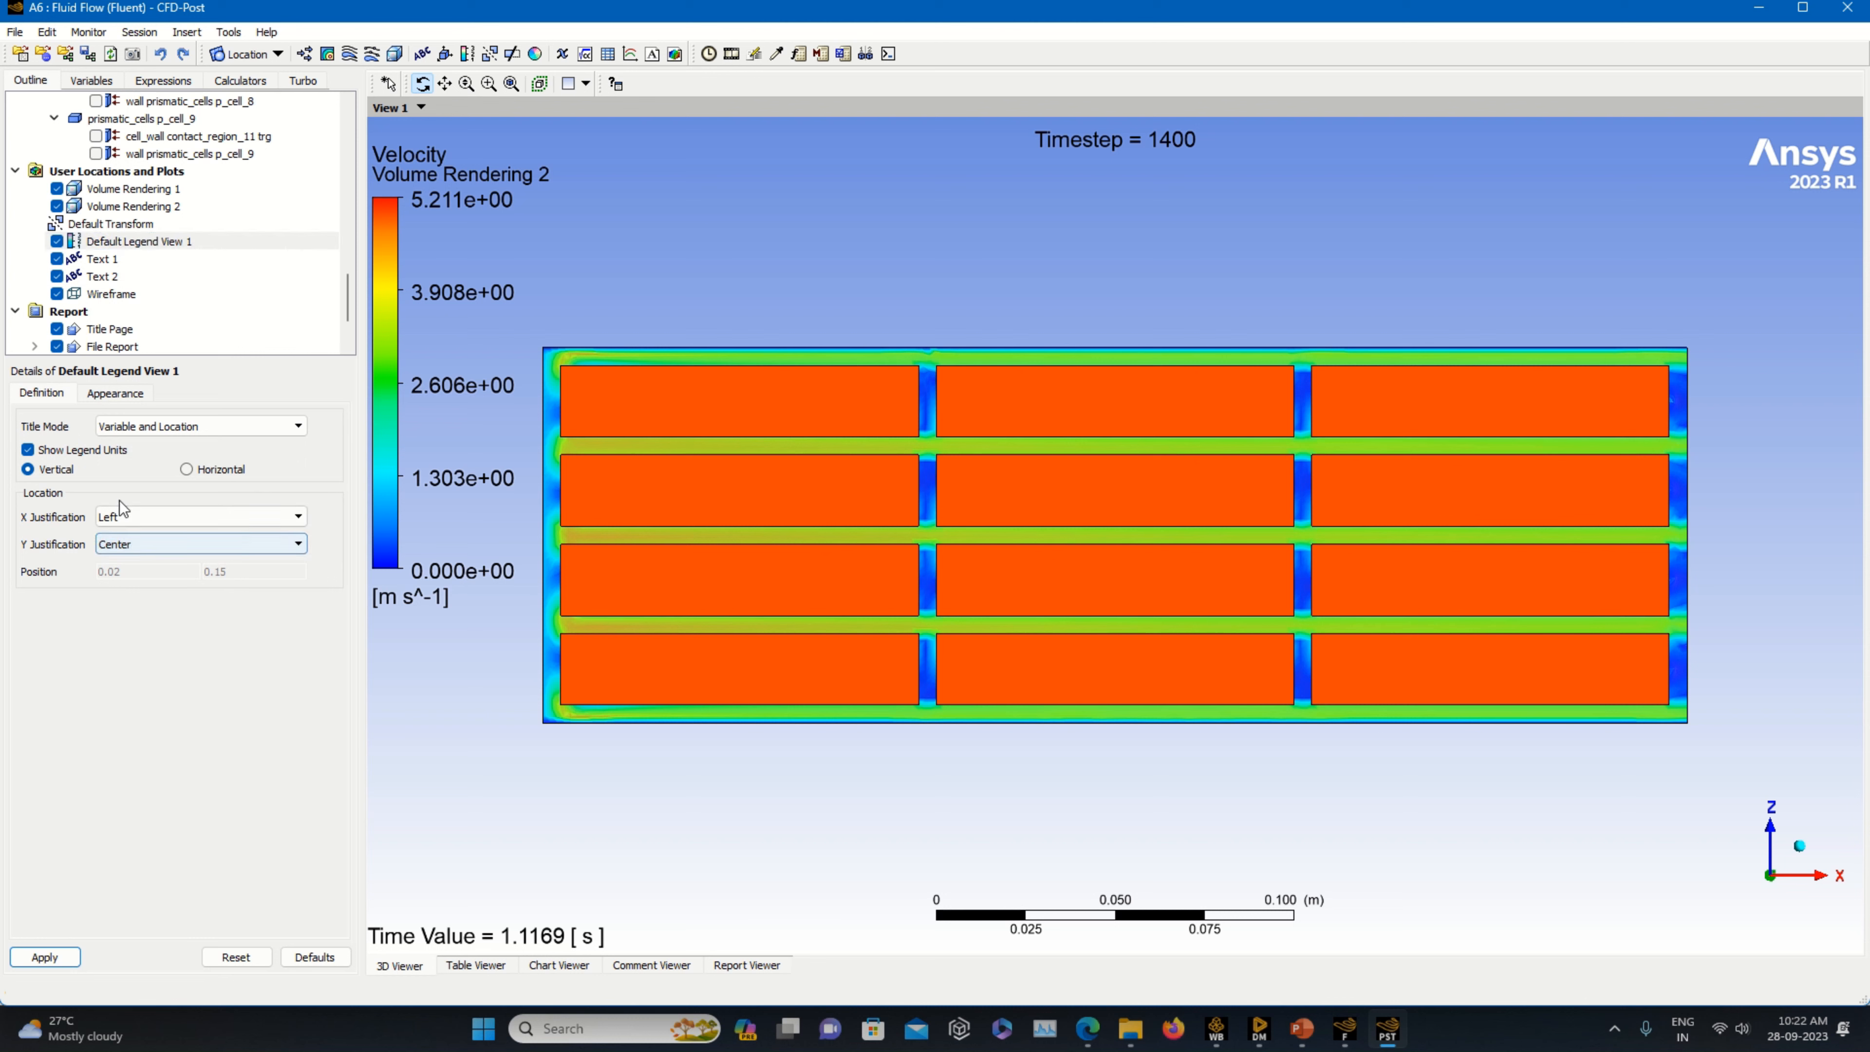
- Set the legend's size to 1, its number format to Fixed and its value ticks to 11, and apply it
left_click(122, 401)
left_click(133, 468)
left_click_drag(163, 477, 305, 451)
left_click(123, 440)
left_click(255, 520)
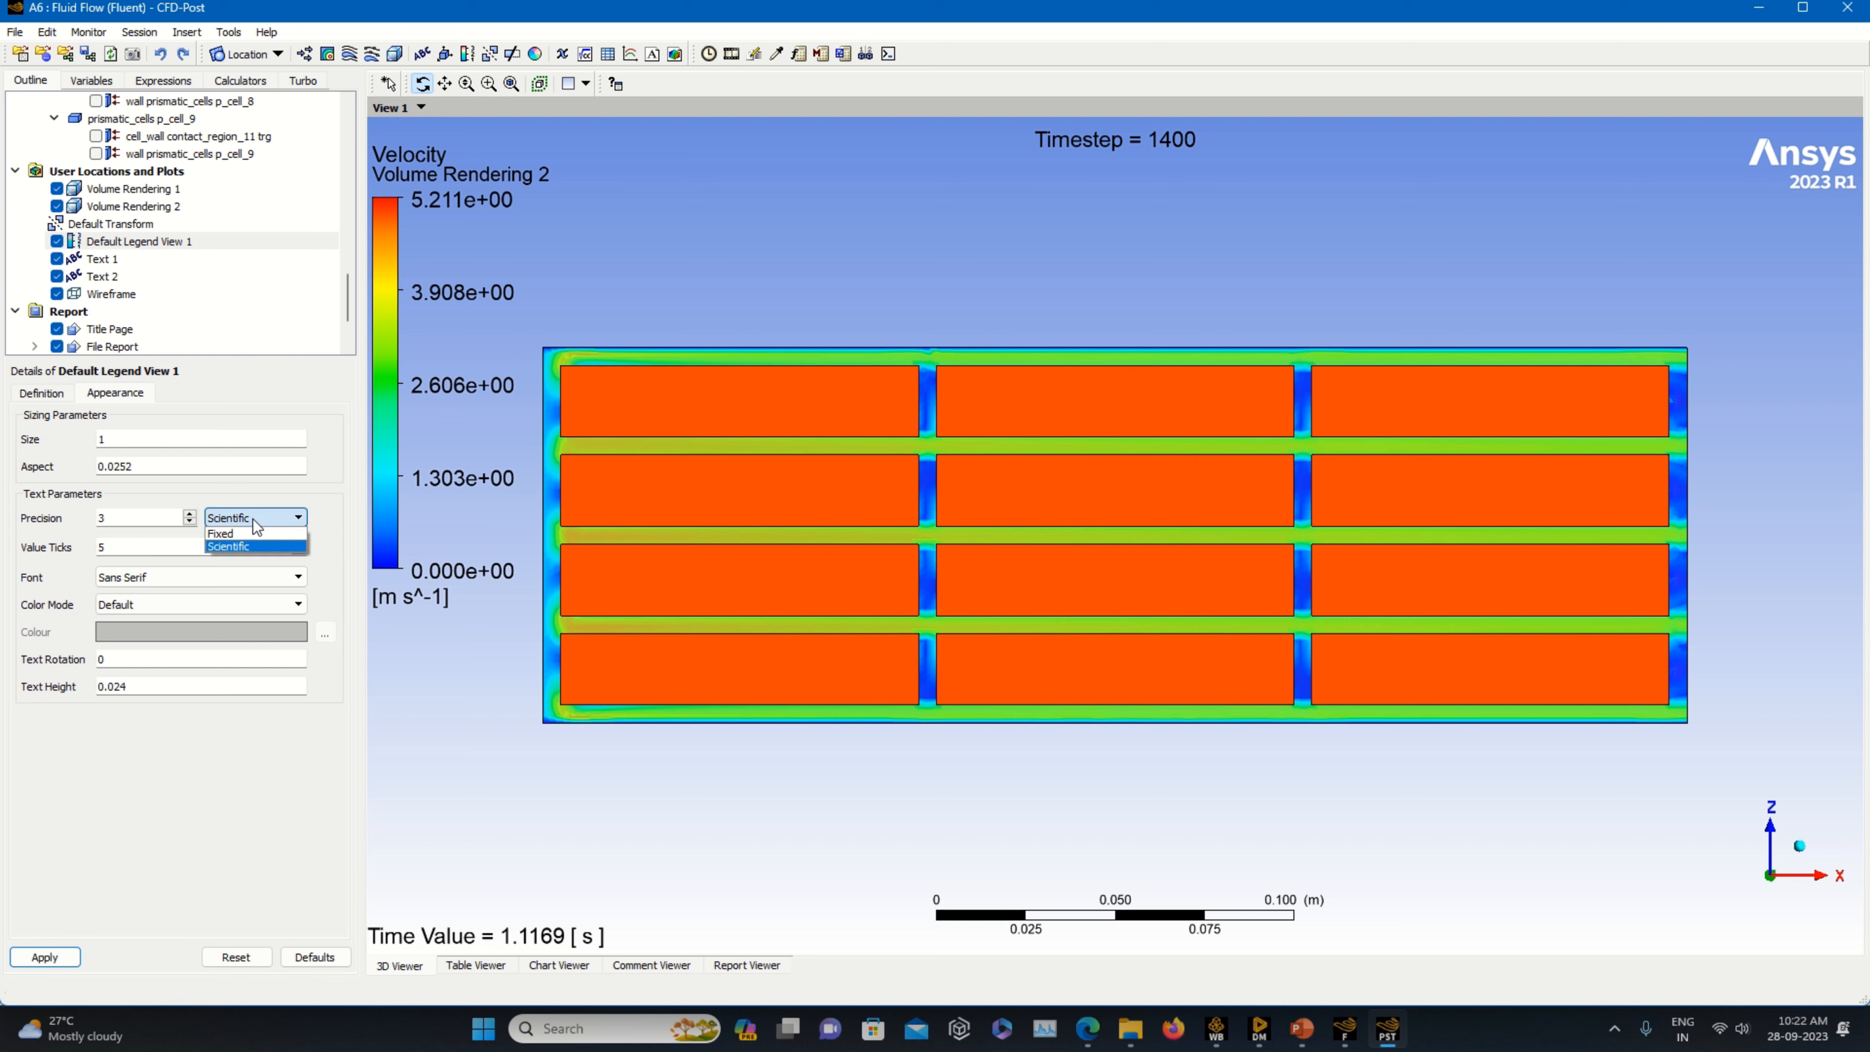
left_click(222, 534)
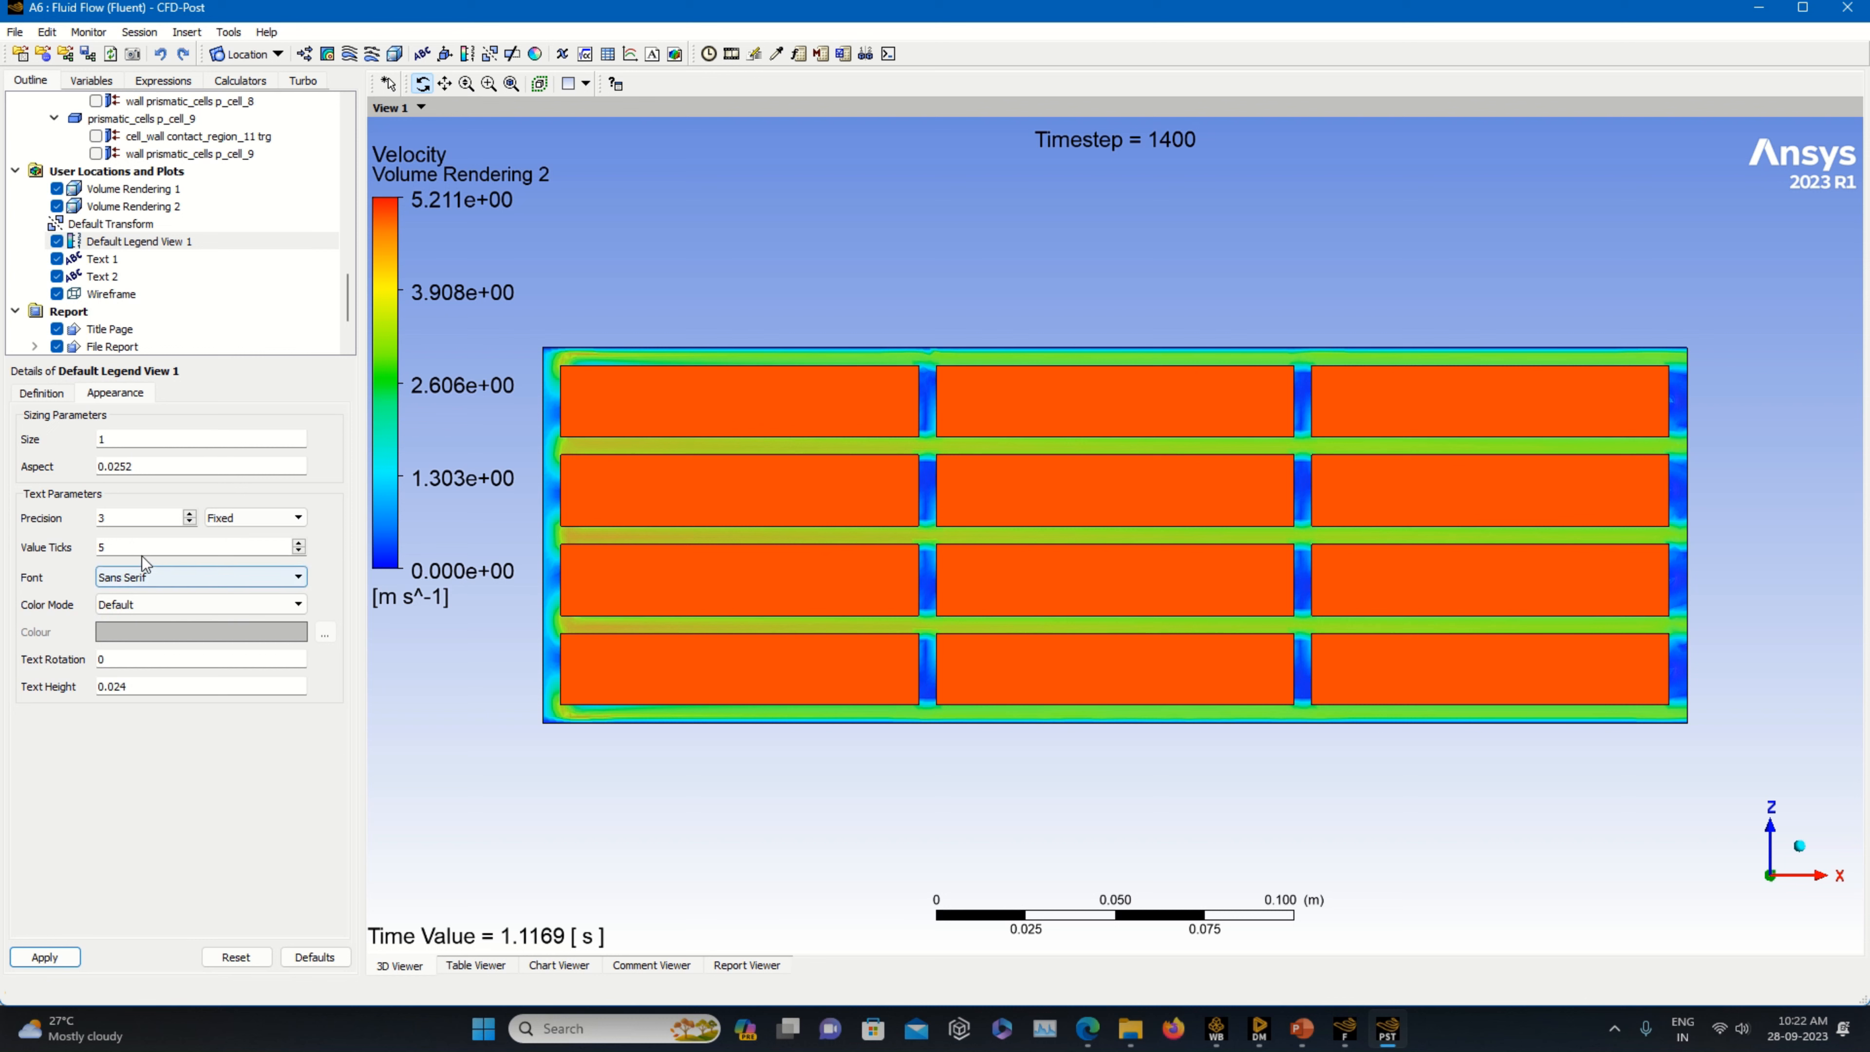
key("Tab")
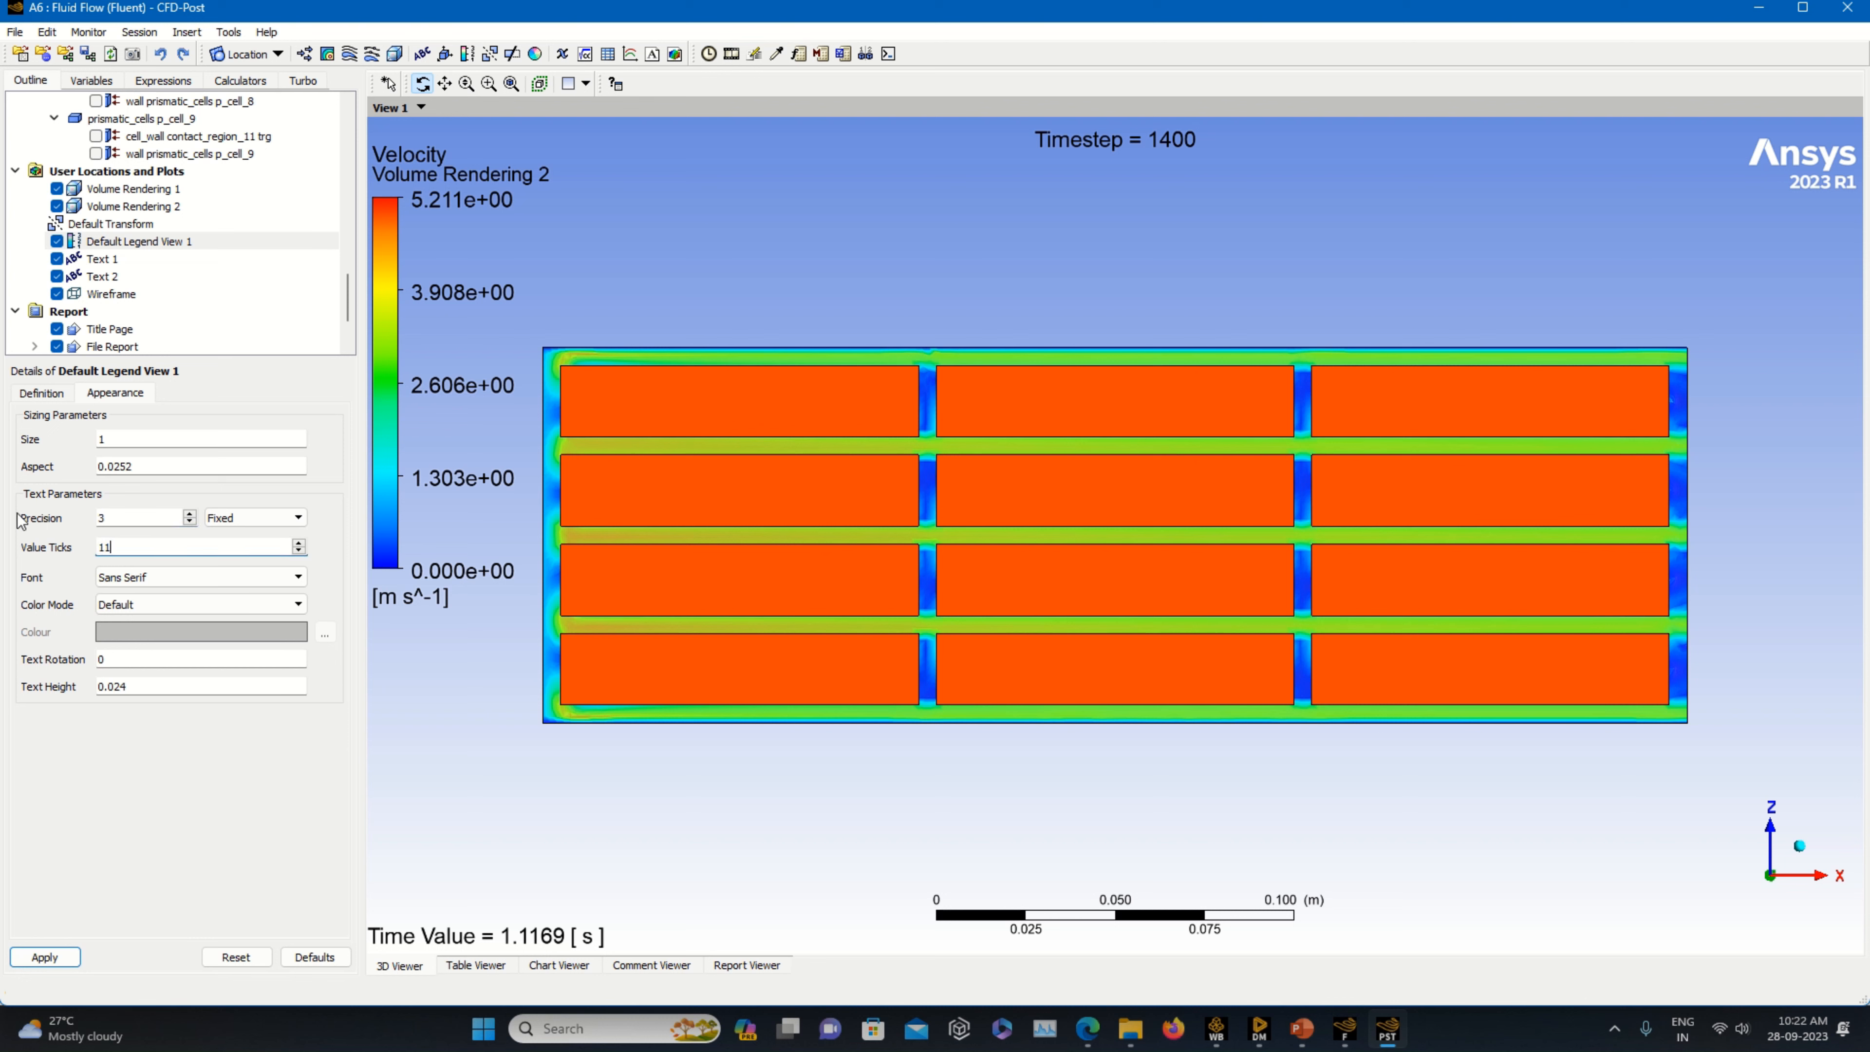
left_click(46, 957)
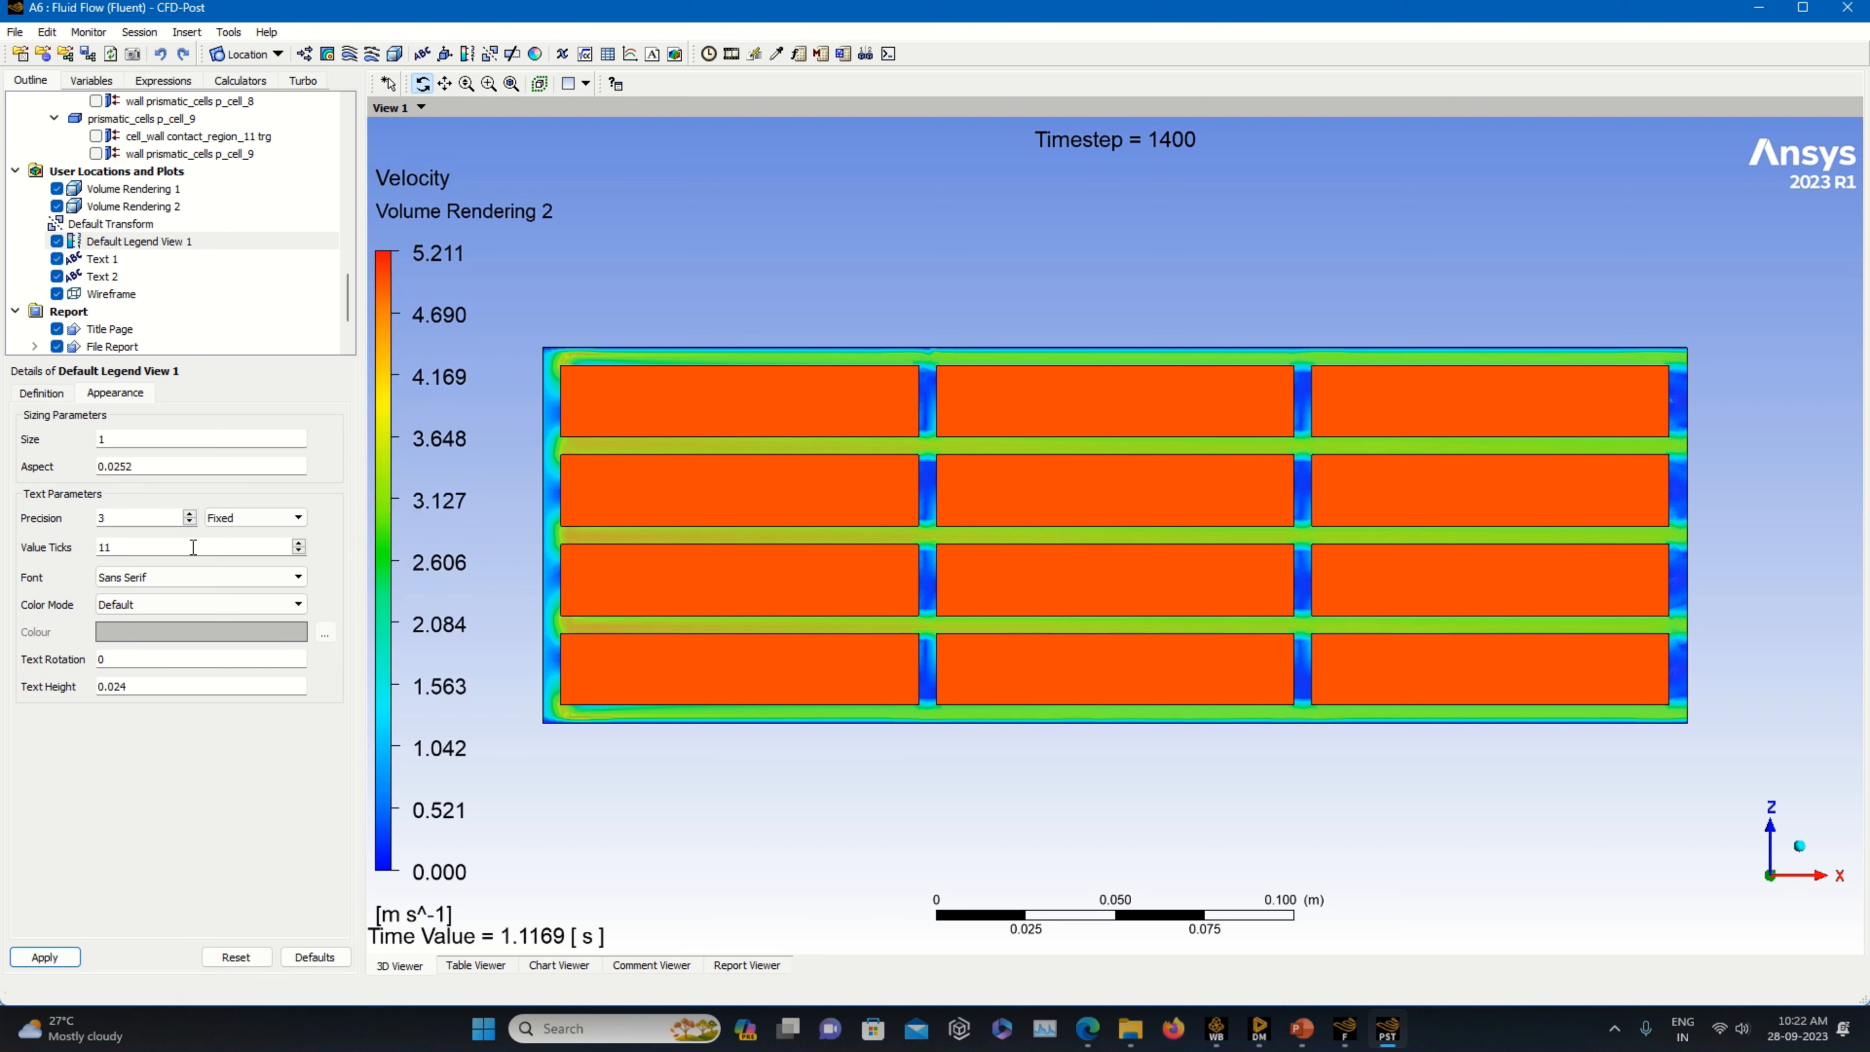
- Set the legend's text precision to 2 and apply it
type("2")
left_click(45, 957)
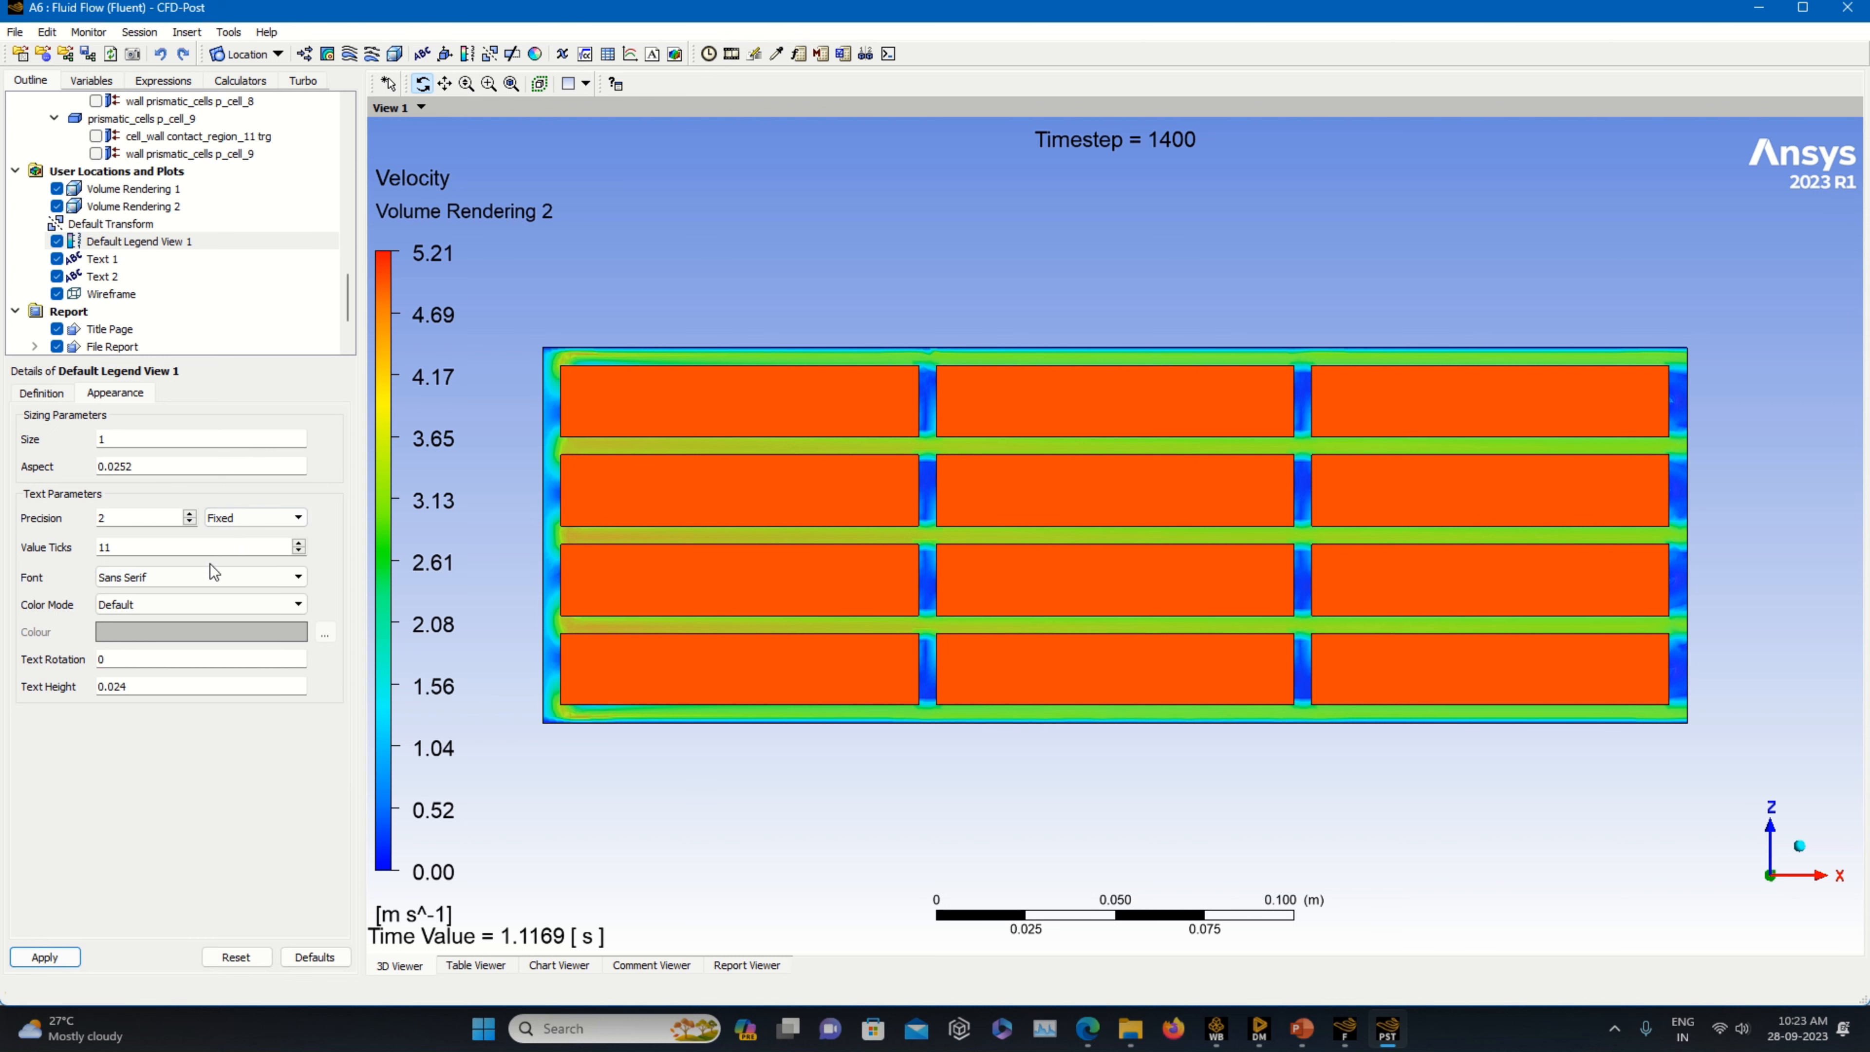
left_click(62, 957)
- Insert a third text annotation, Text 3, with an embedded auto annotation of type File Date
left_click(423, 56)
key("Return")
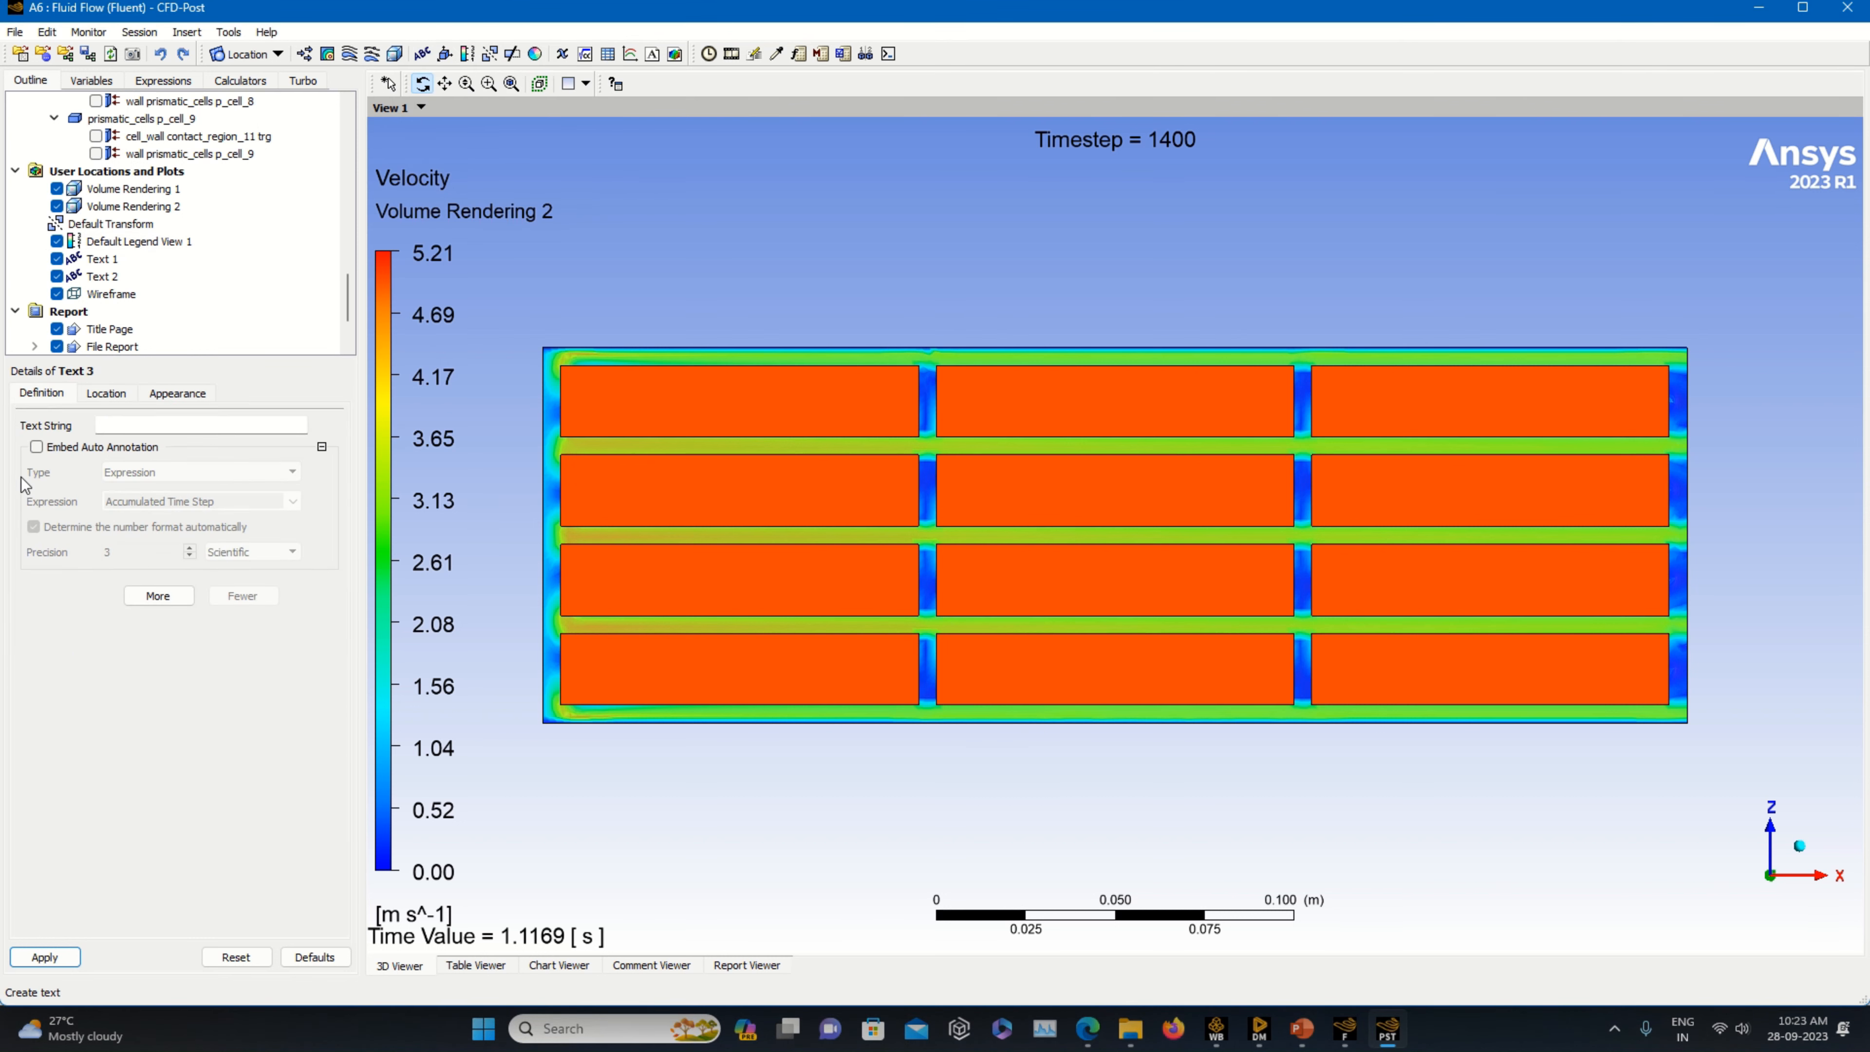
left_click(37, 447)
left_click(139, 472)
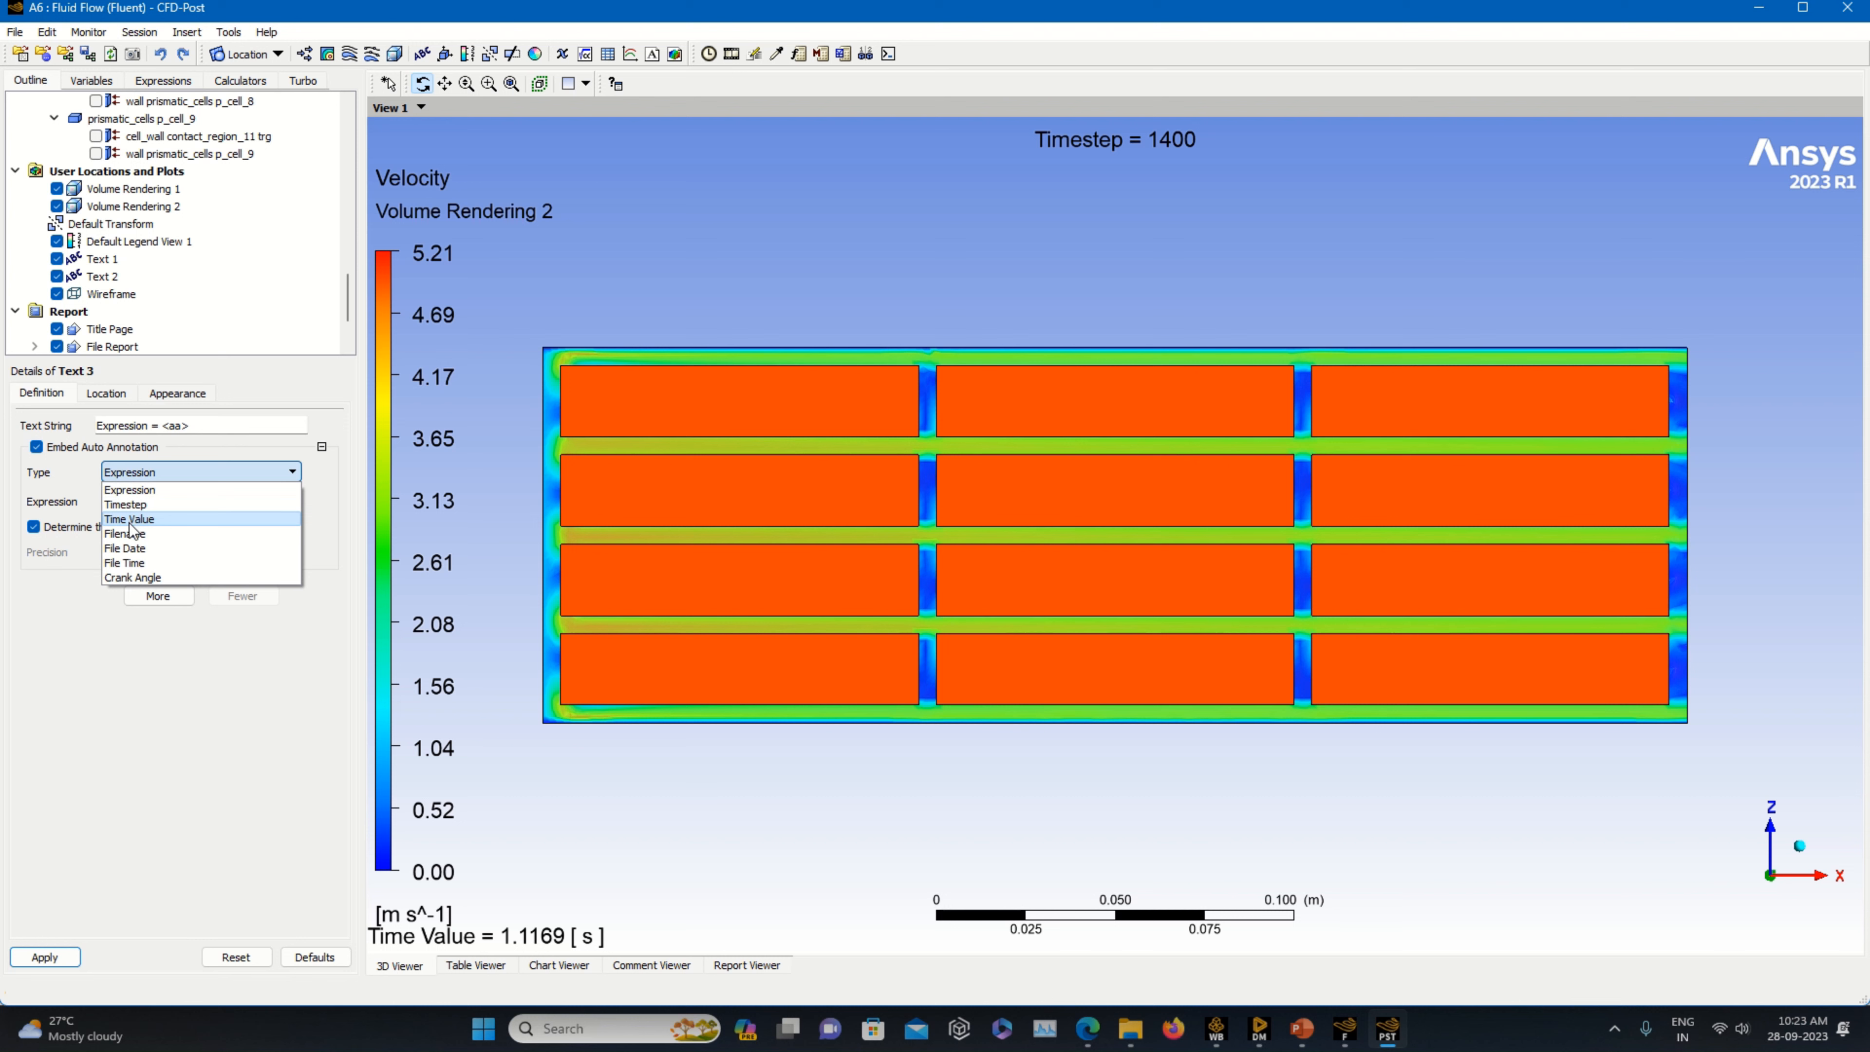
left_click(140, 549)
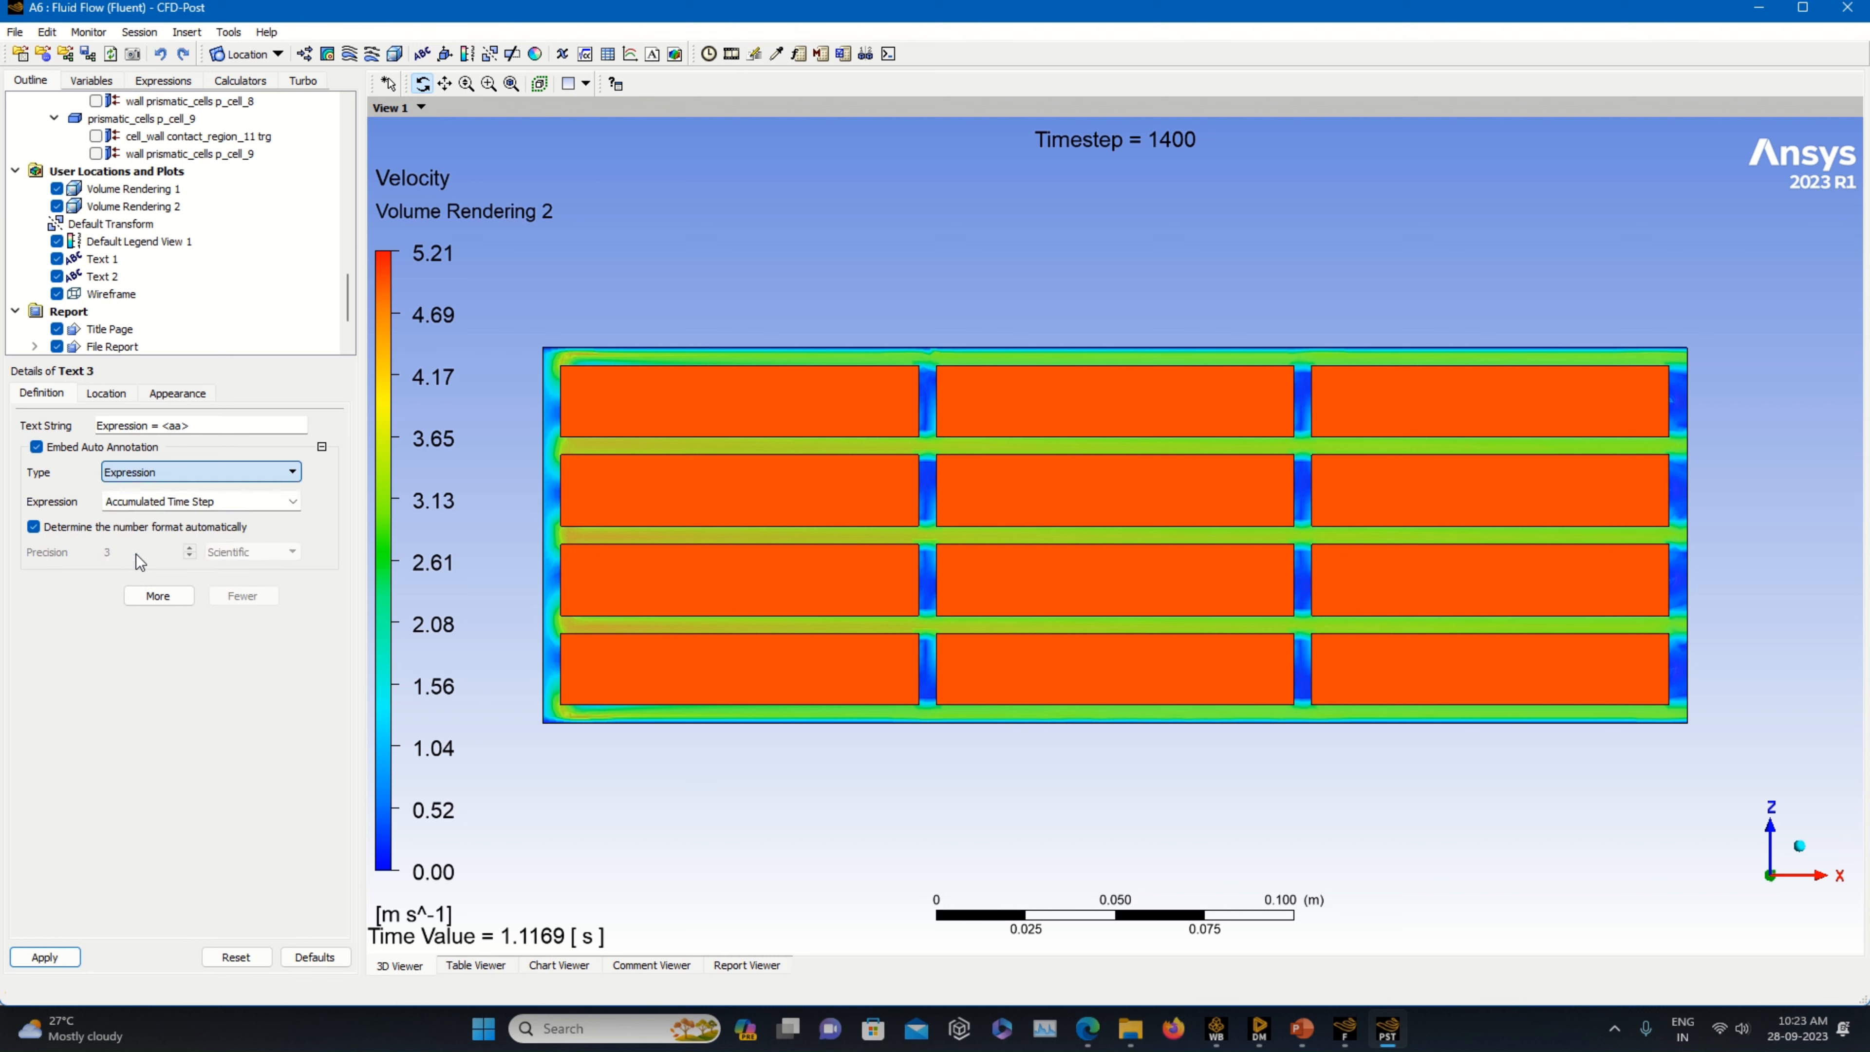
- Set the file date text's X justification to Left and Y justification to Top, and apply it
left_click(109, 397)
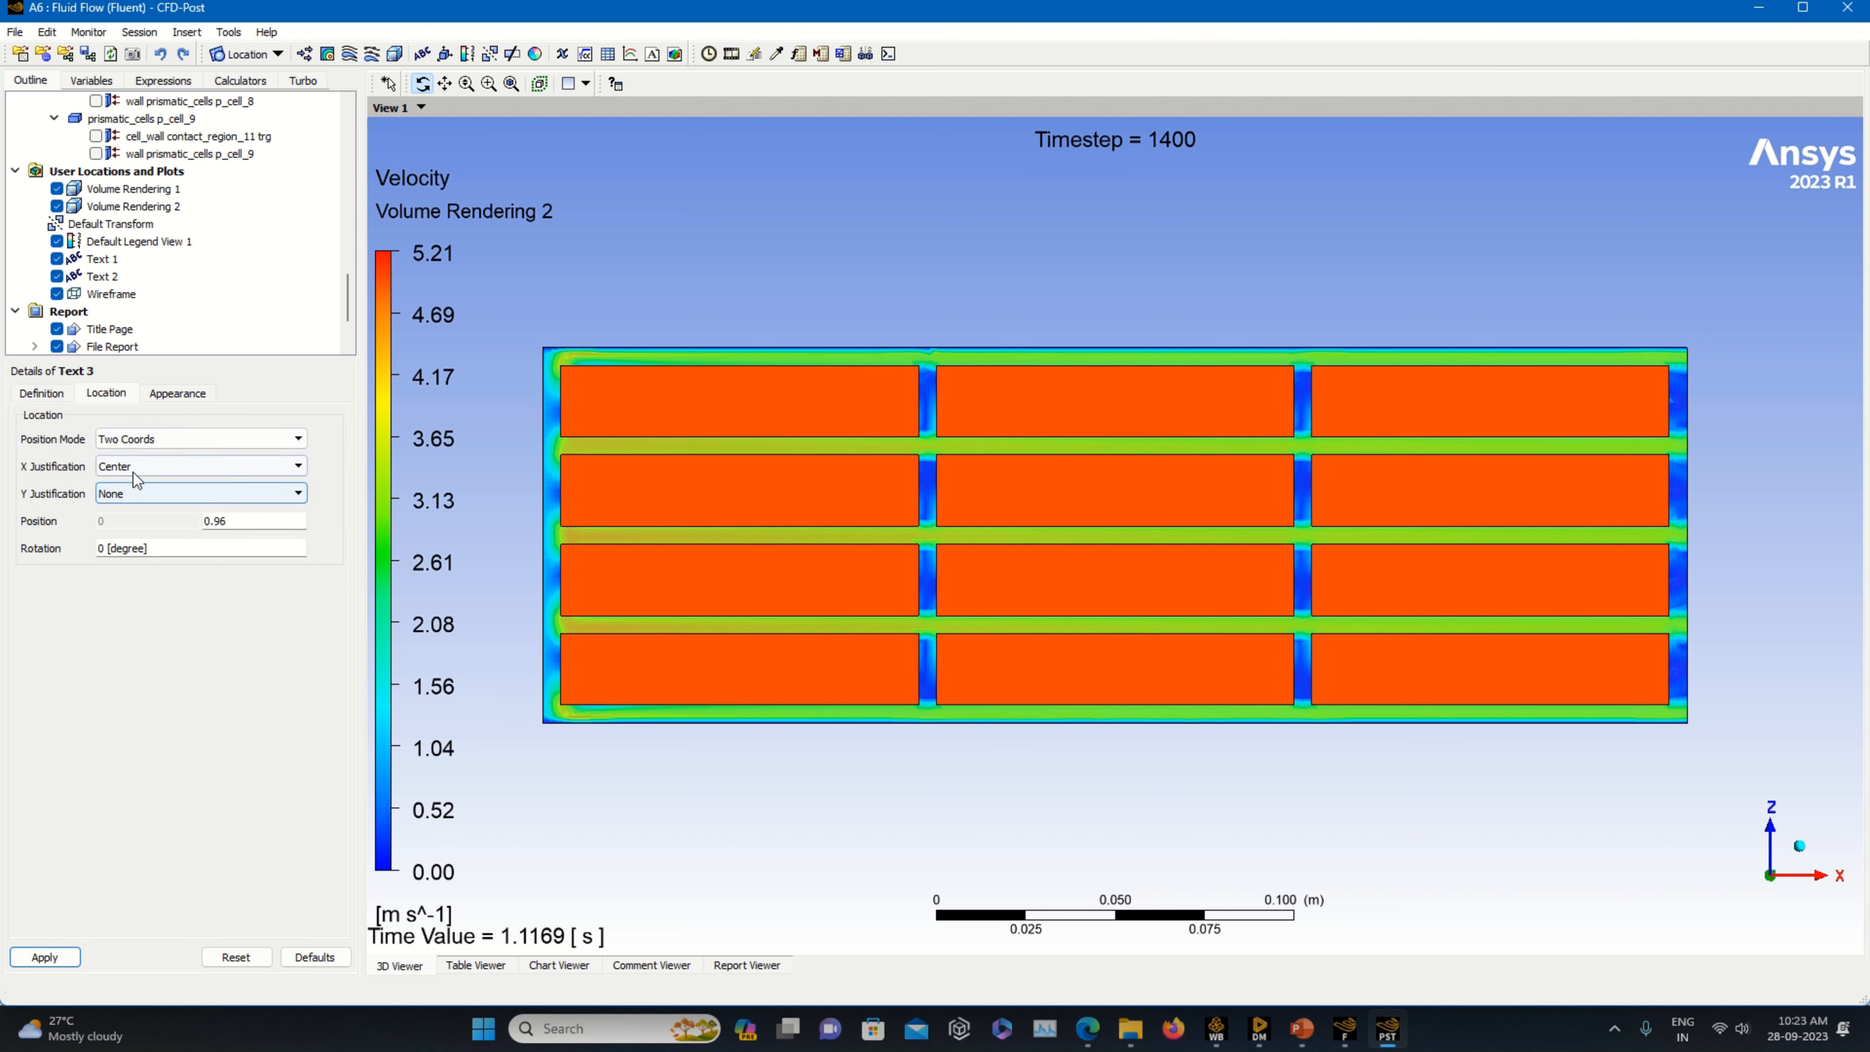
left_click(148, 466)
left_click(130, 510)
left_click(140, 493)
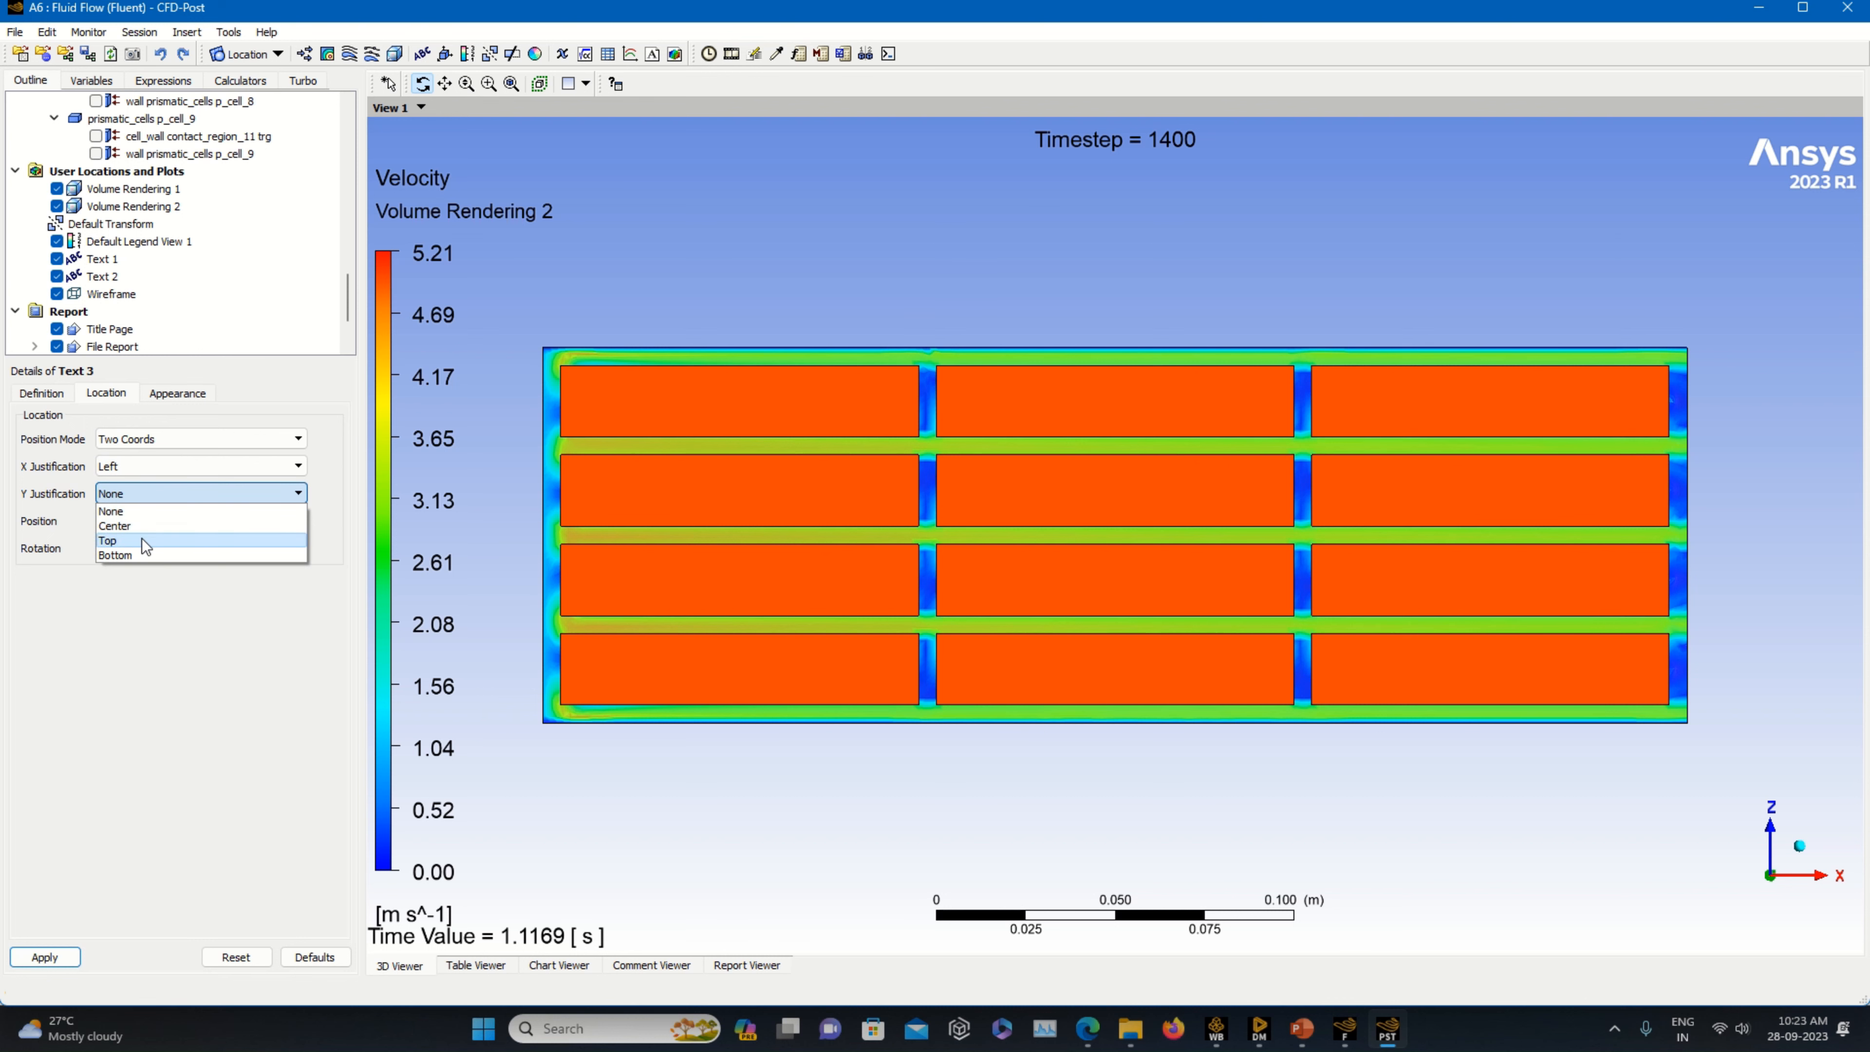
left_click(140, 538)
left_click(45, 958)
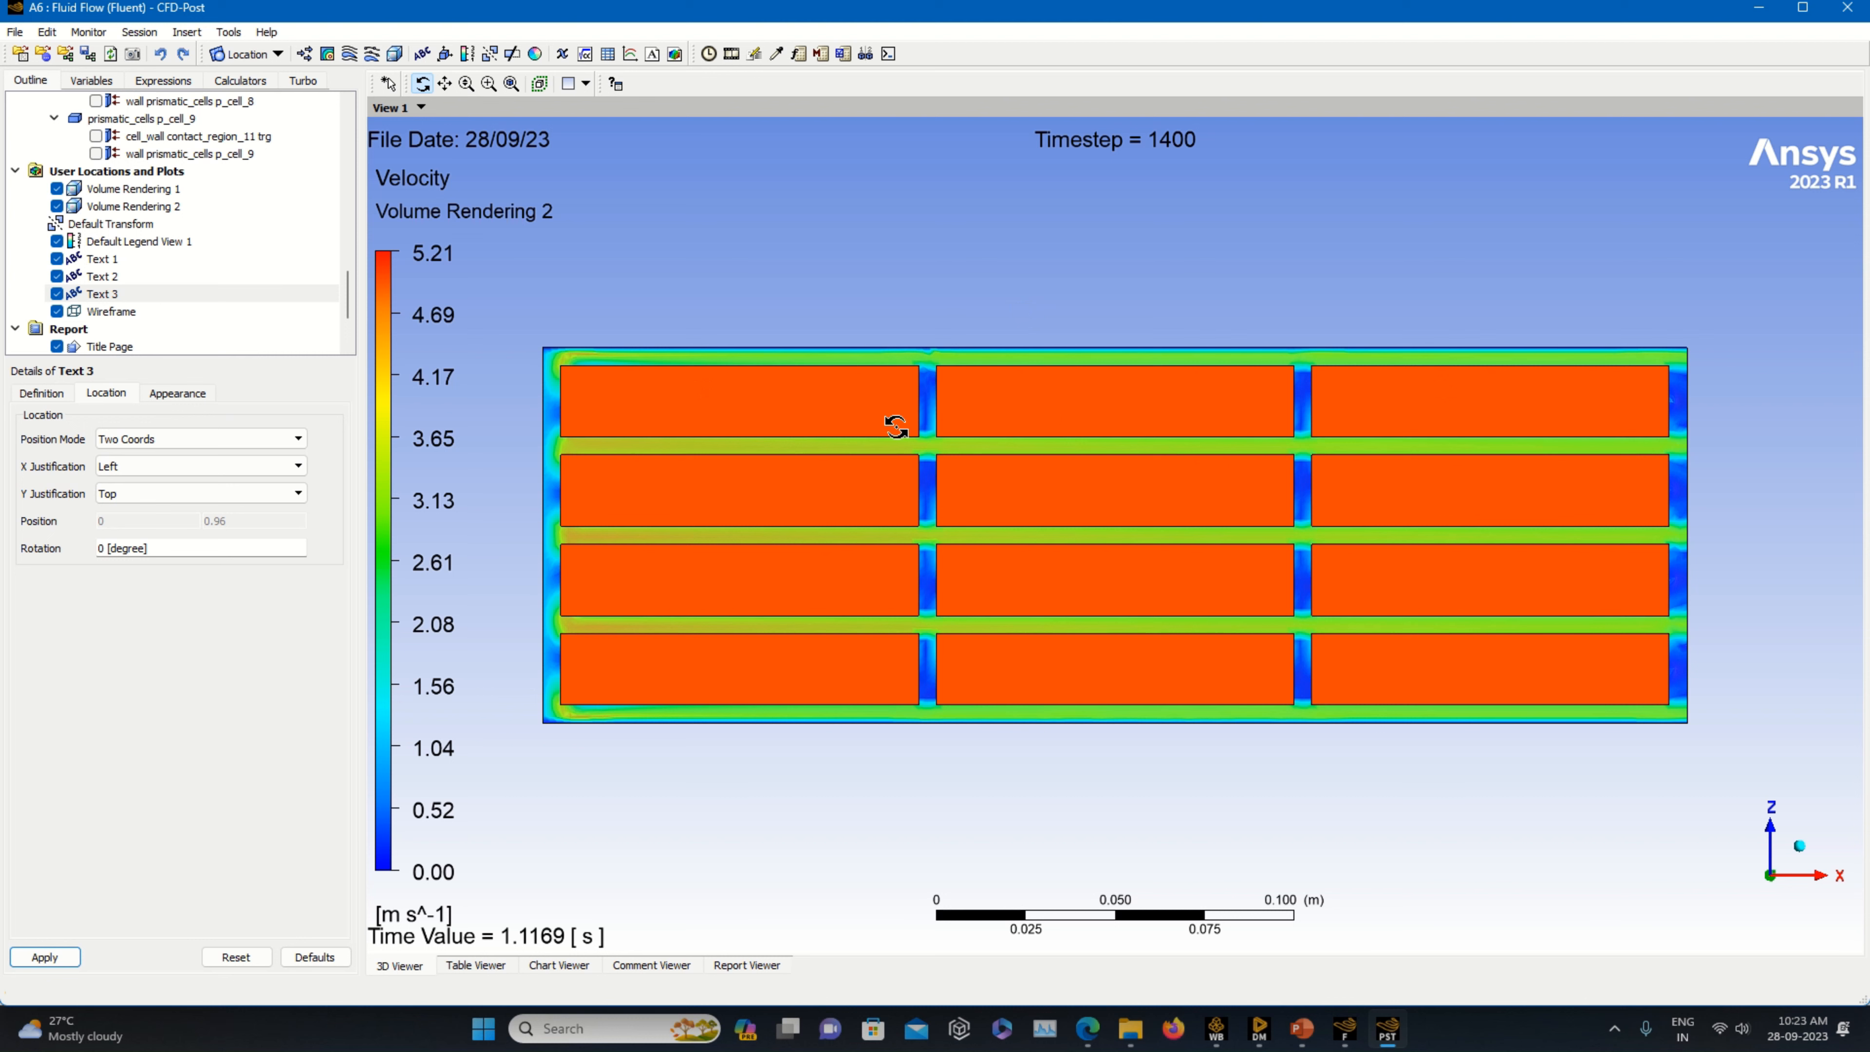
- Select Volume Rendering 1 to view the temperature results with the formatted legend
left_click(117, 188)
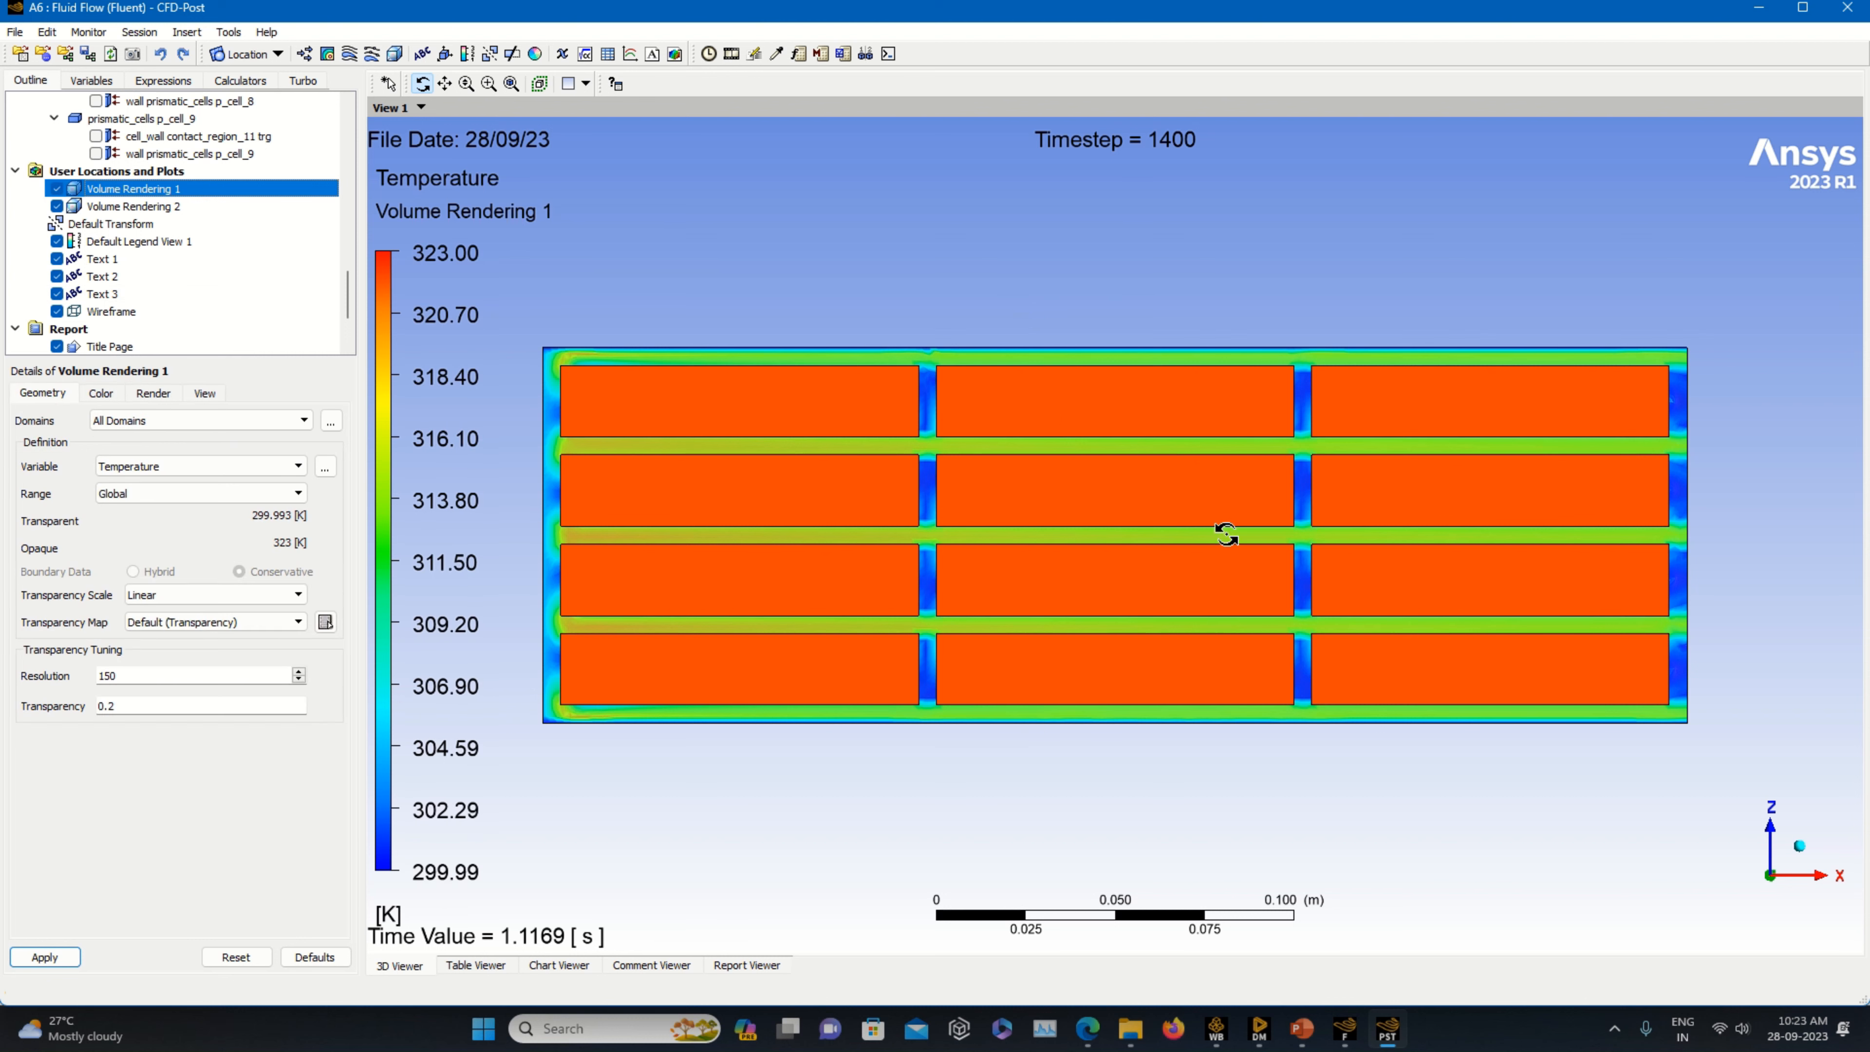
- Switch to Fluent, set the number of time steps to 50, and start the calculation using the settings changes for current and future calculations
left_click(1222, 1033)
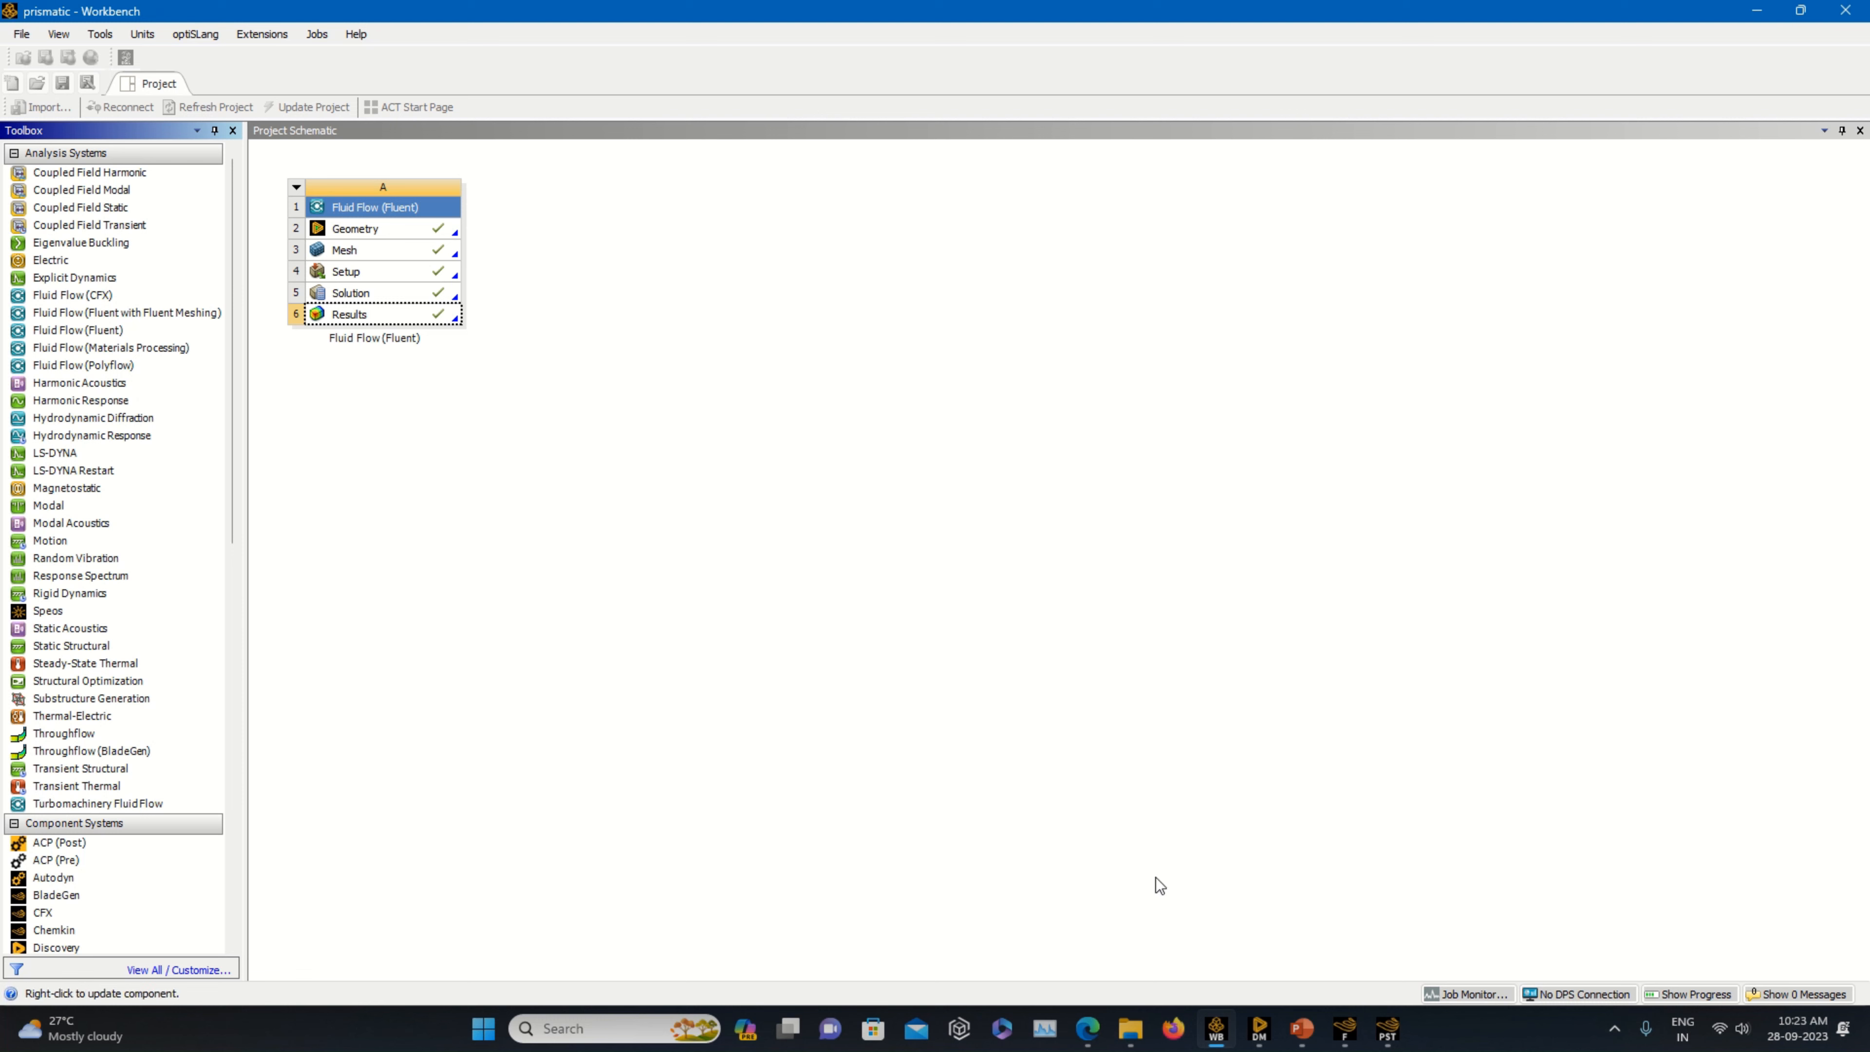
left_click(1354, 1038)
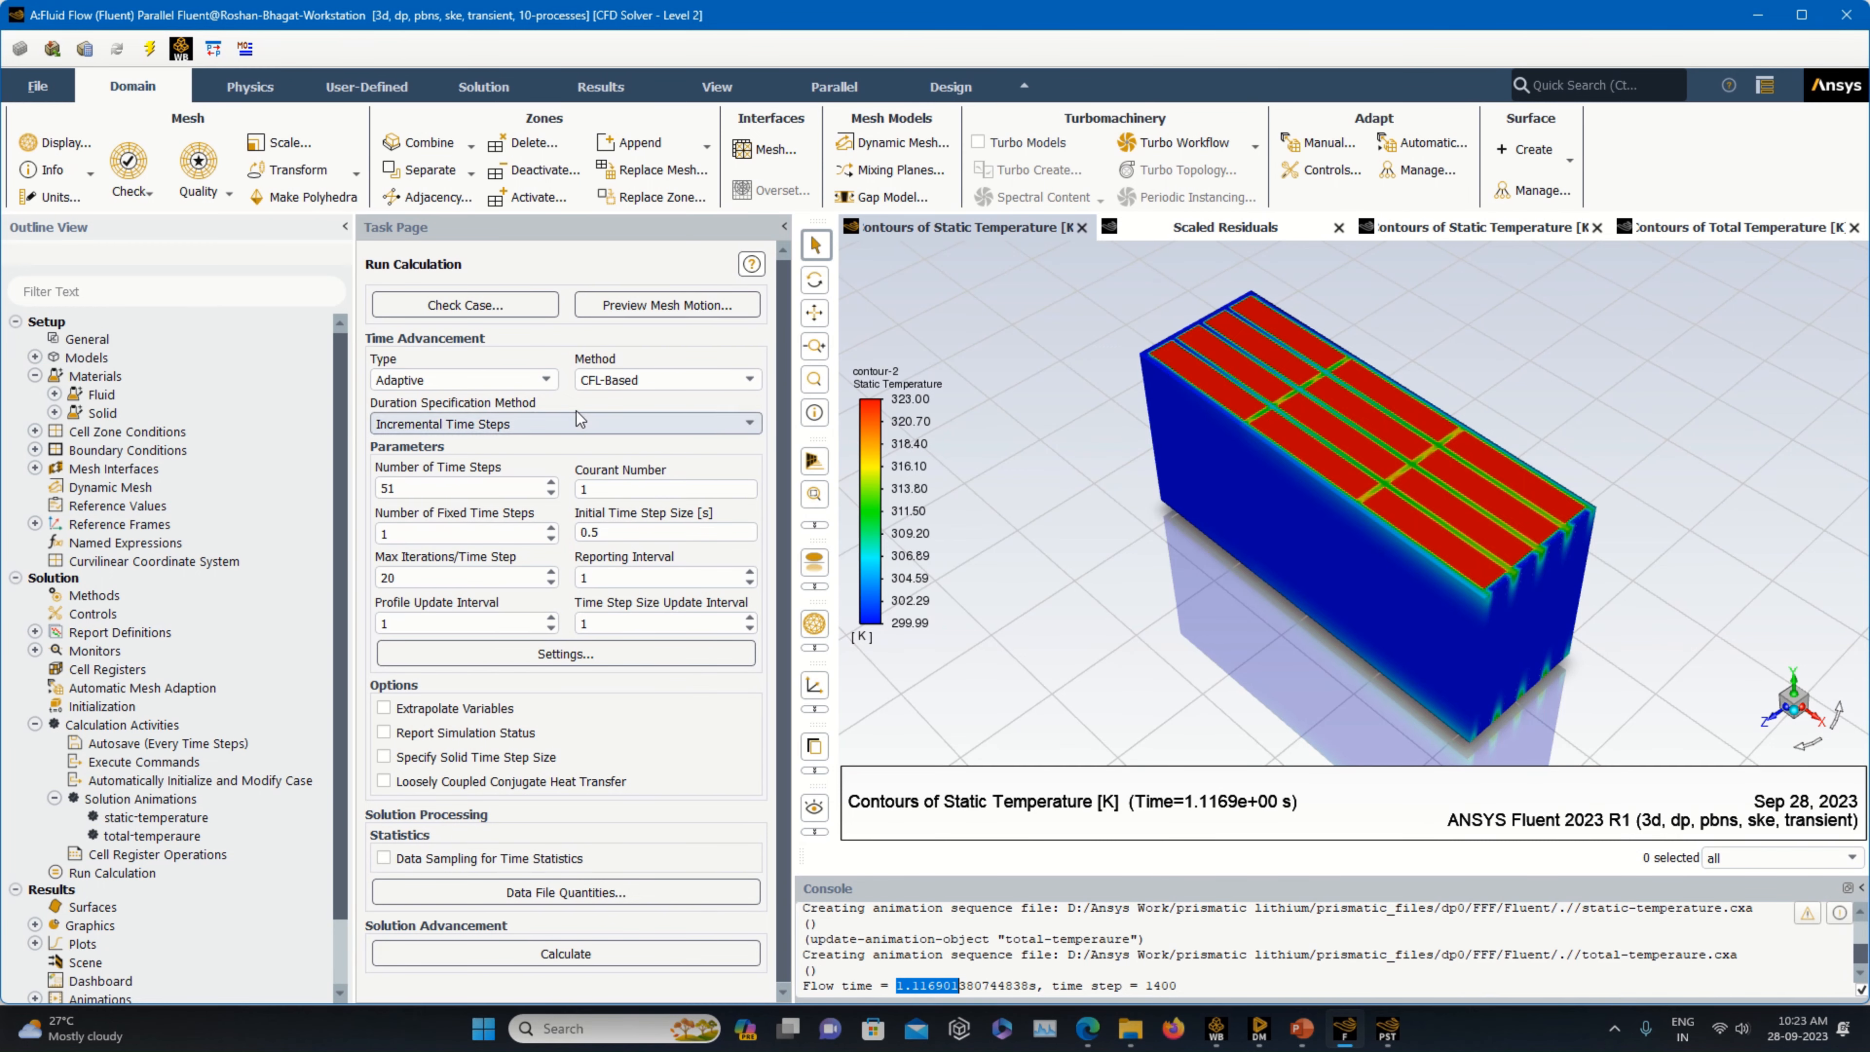
double_click(410, 492)
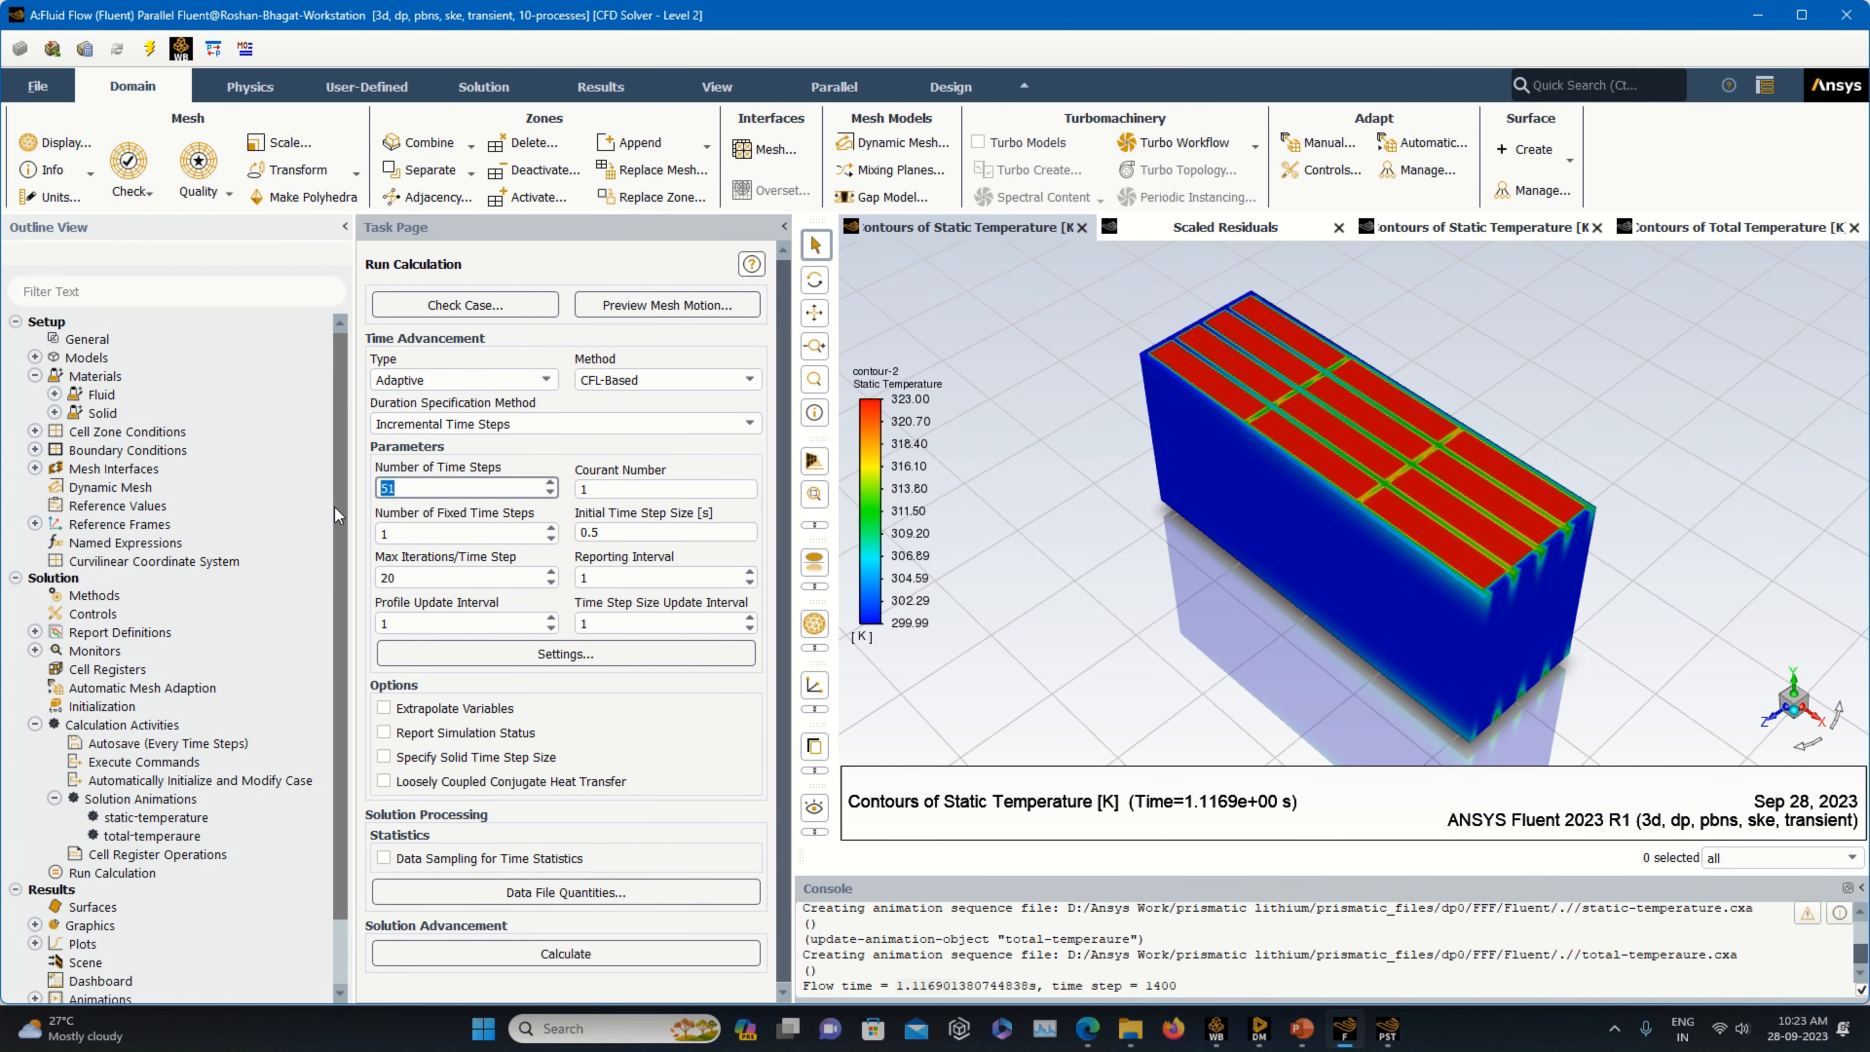
type("50")
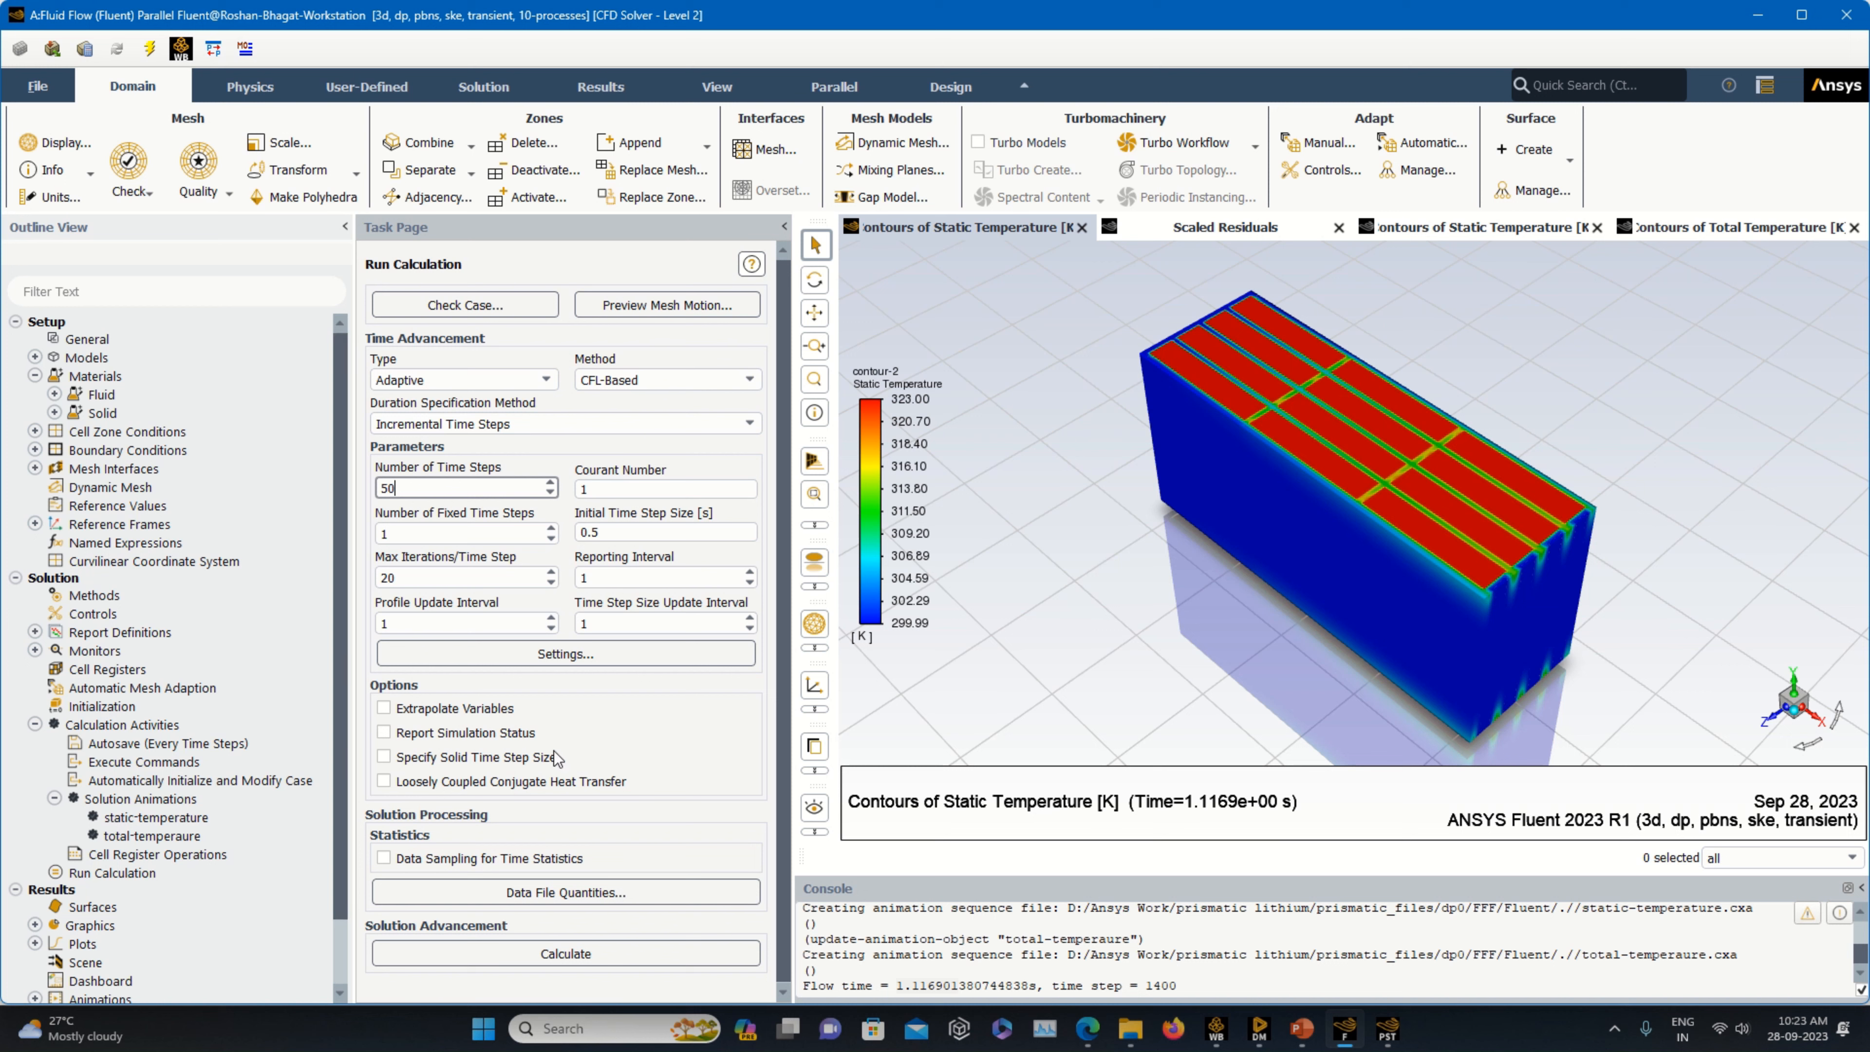
left_click(643, 955)
left_click(643, 597)
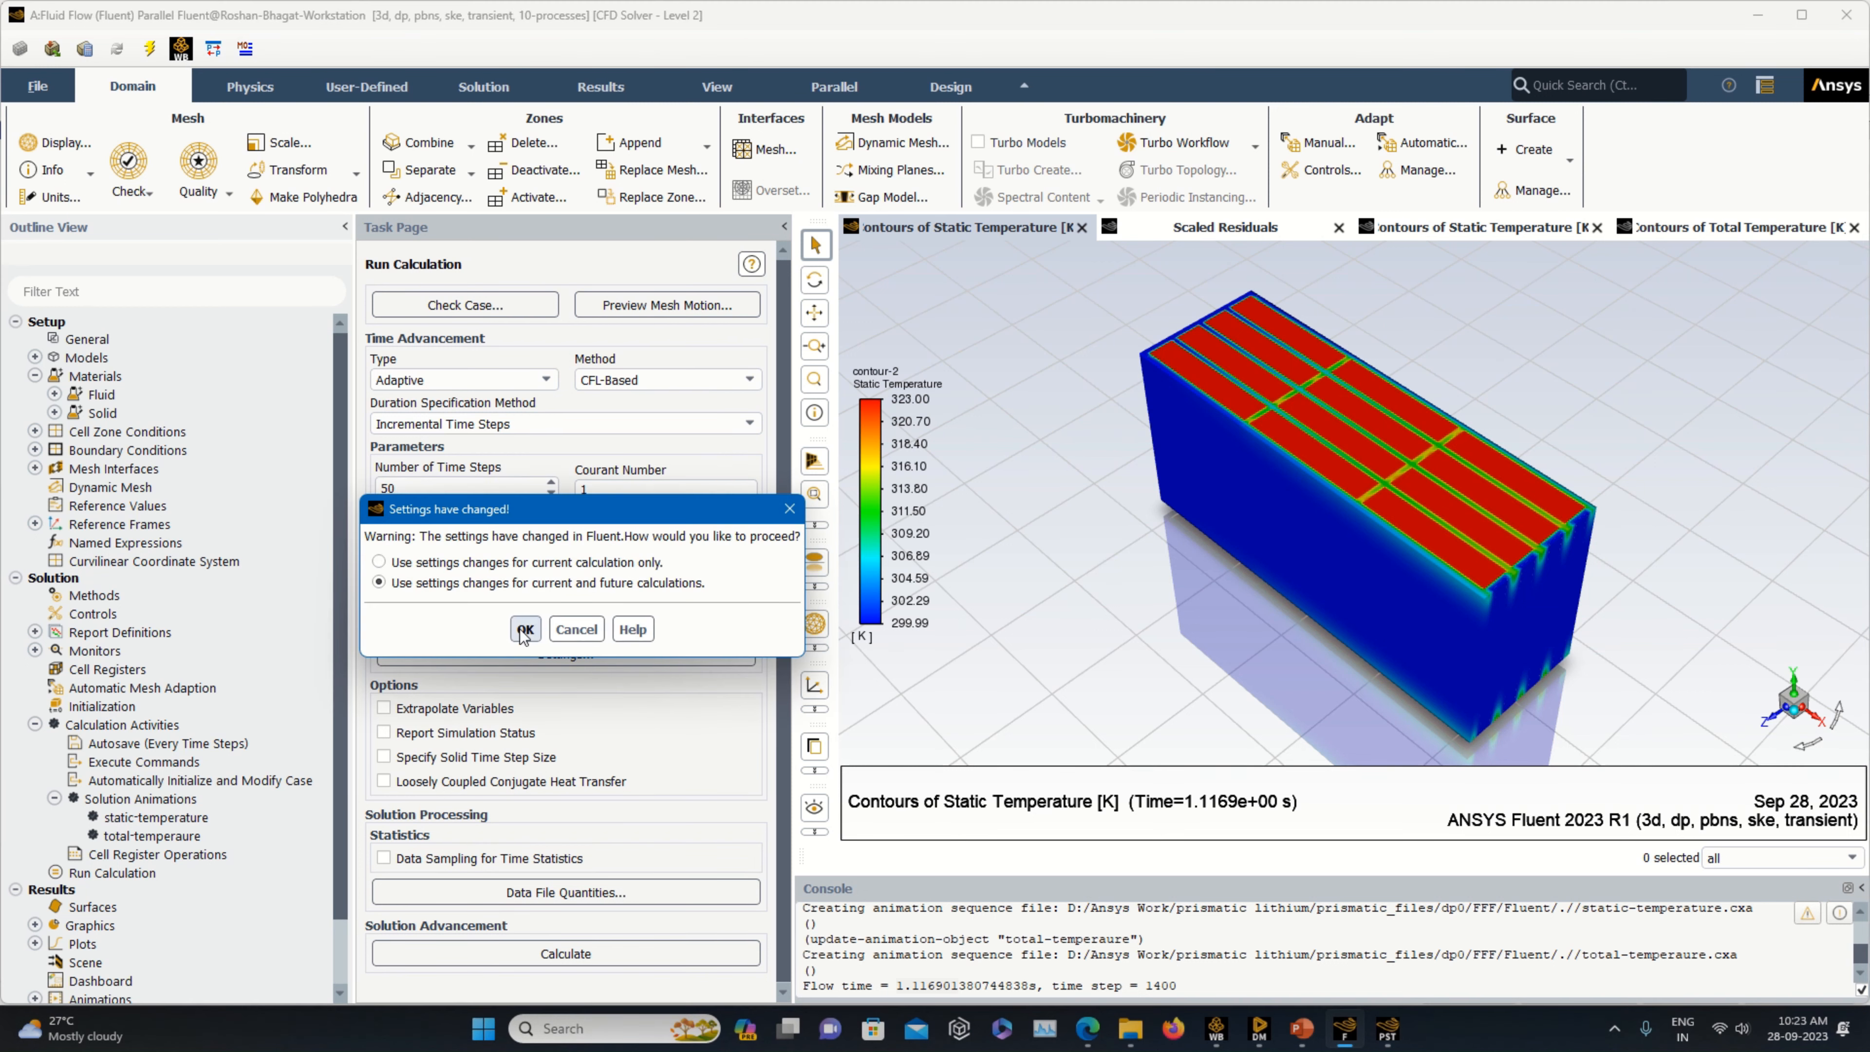
left_click(524, 629)
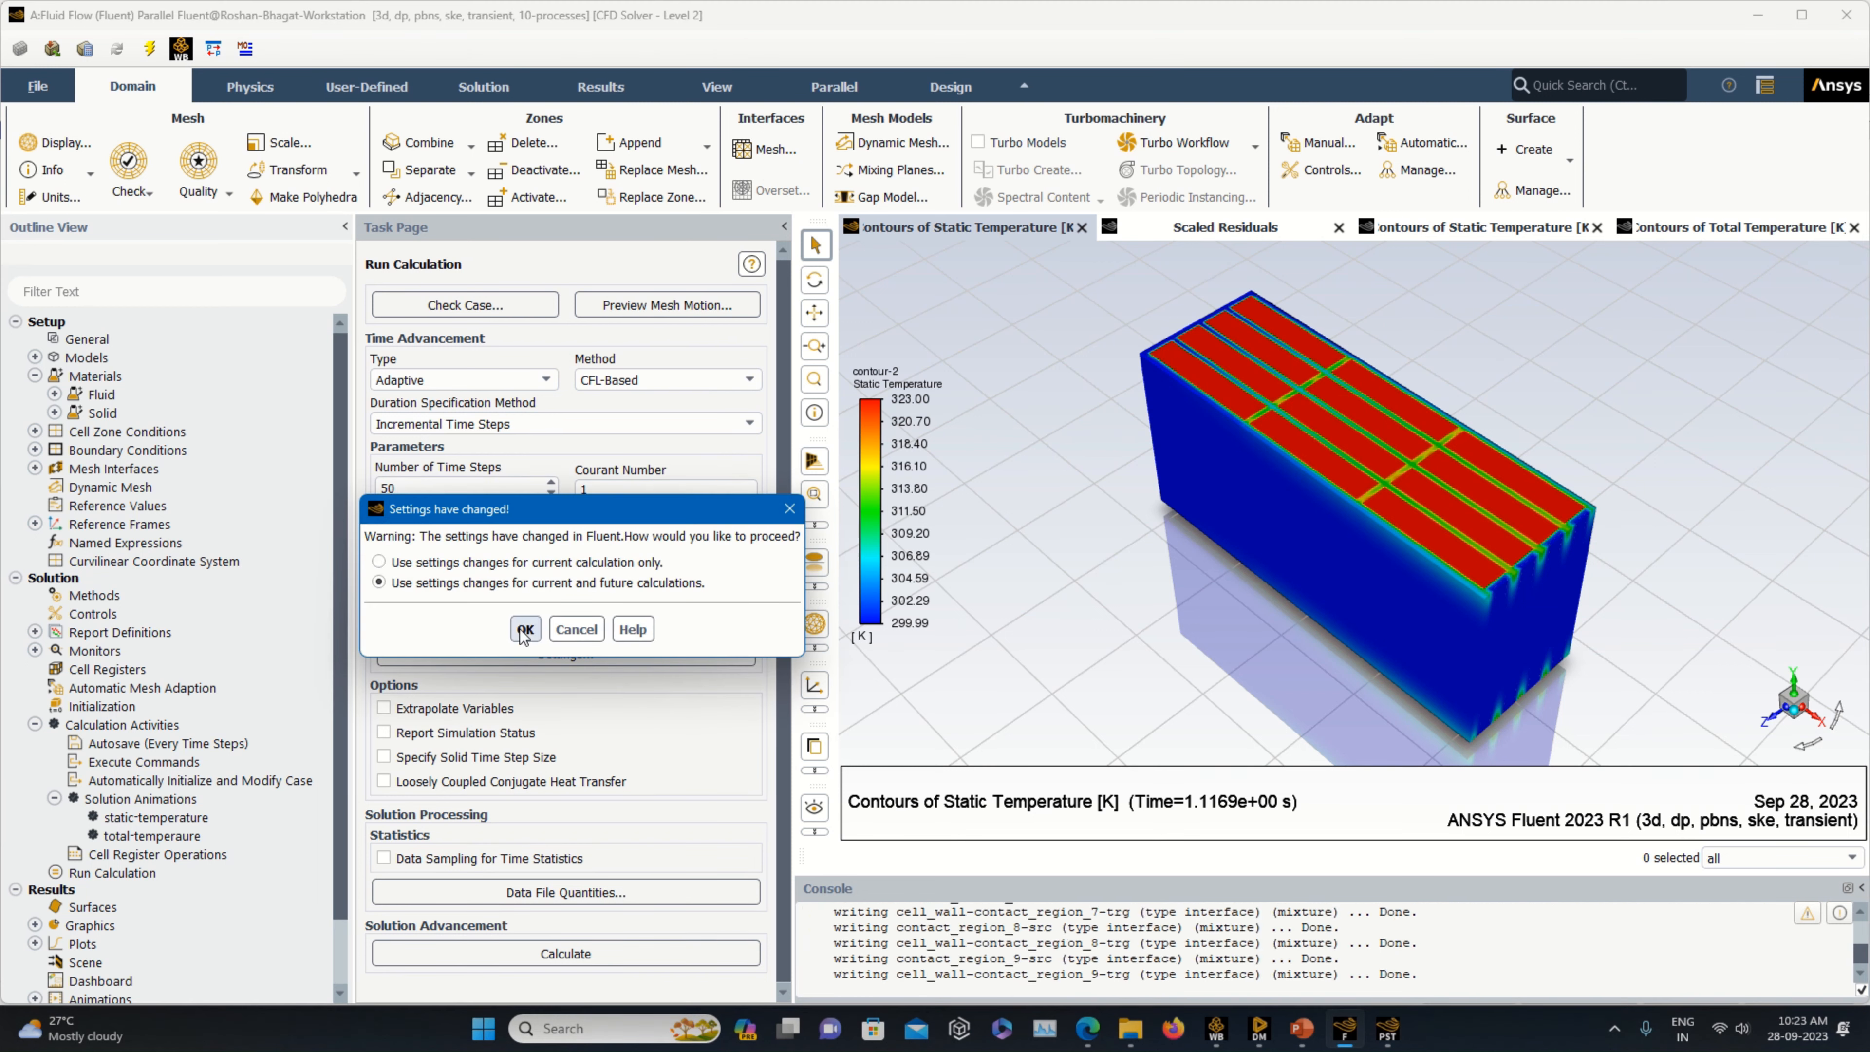